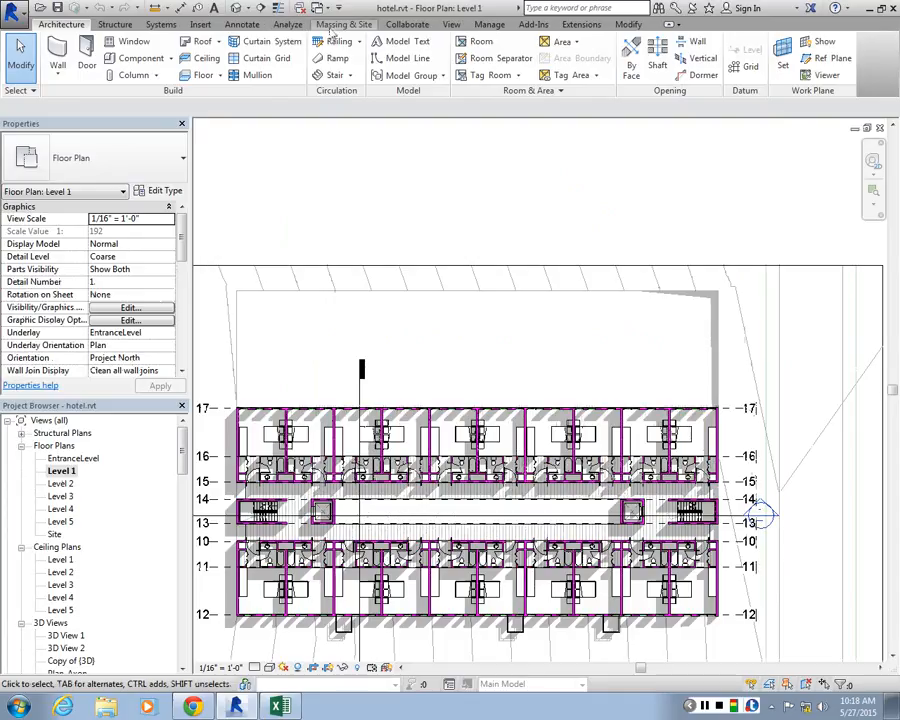
pyautogui.click(288, 25)
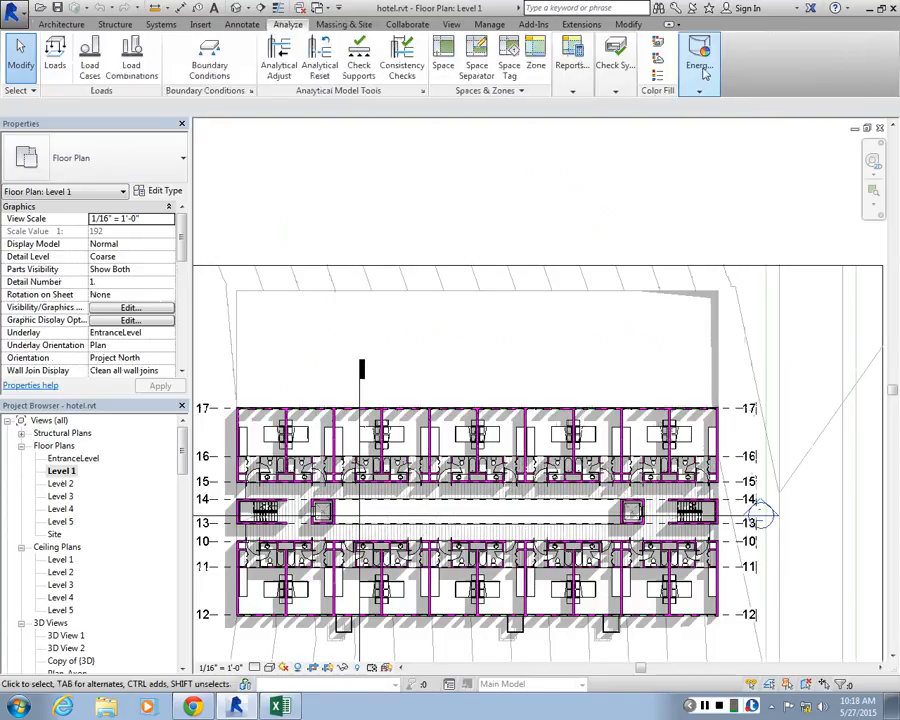
pyautogui.click(682, 76)
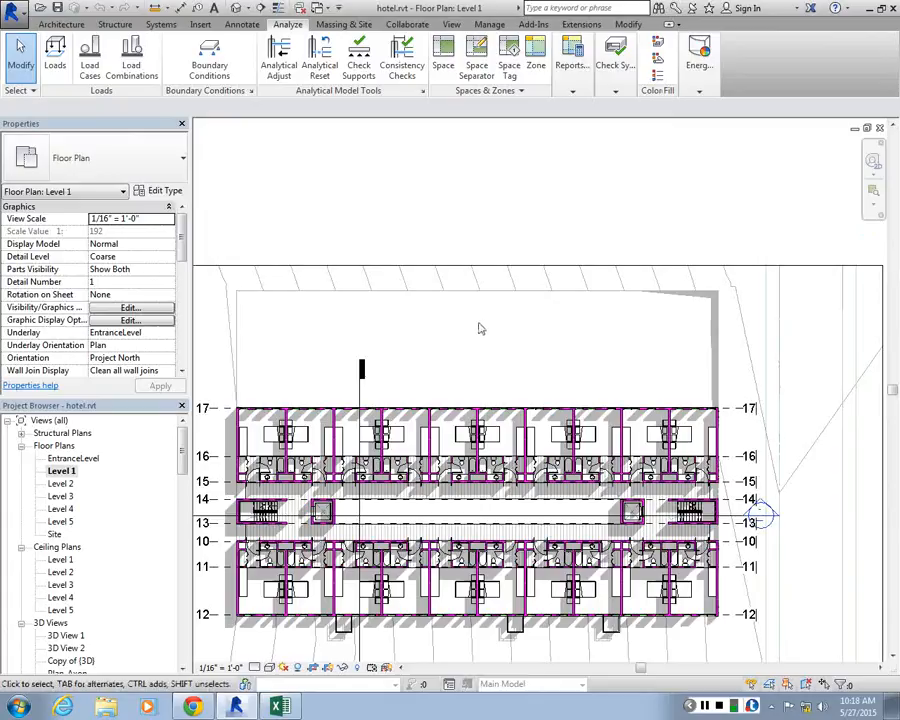
pyautogui.scroll(-1, 478, 327)
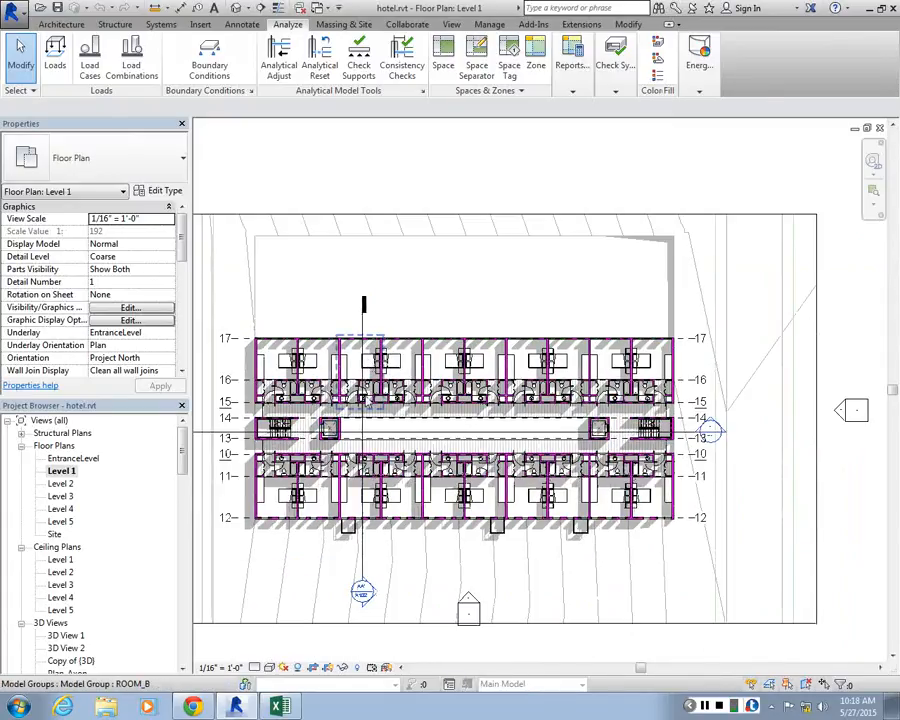
pyautogui.scroll(-1, 432, 300)
pyautogui.scroll(1, 432, 300)
pyautogui.scroll(-1, 432, 300)
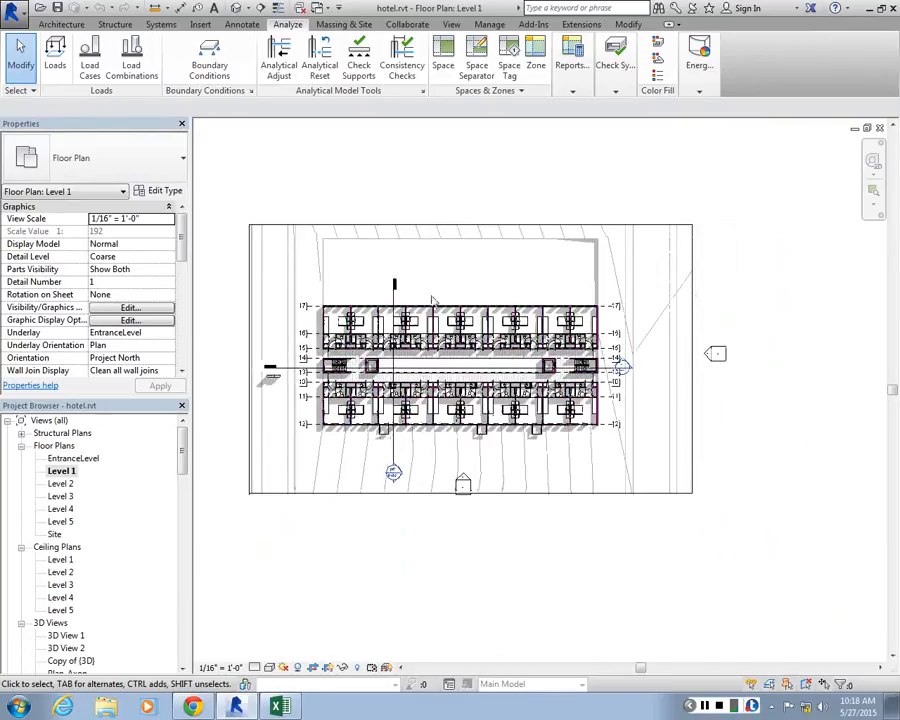
pyautogui.scroll(-1, 450, 280)
pyautogui.scroll(2, 398, 281)
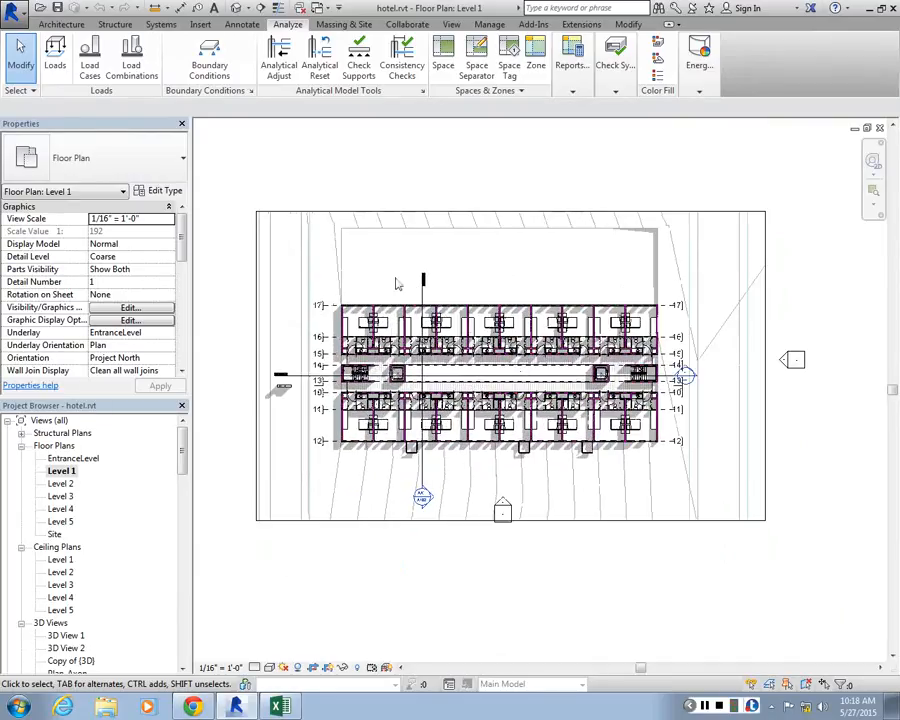
# Open the Level 2 floor plan and bring the whole building into view
pyautogui.click(61, 471)
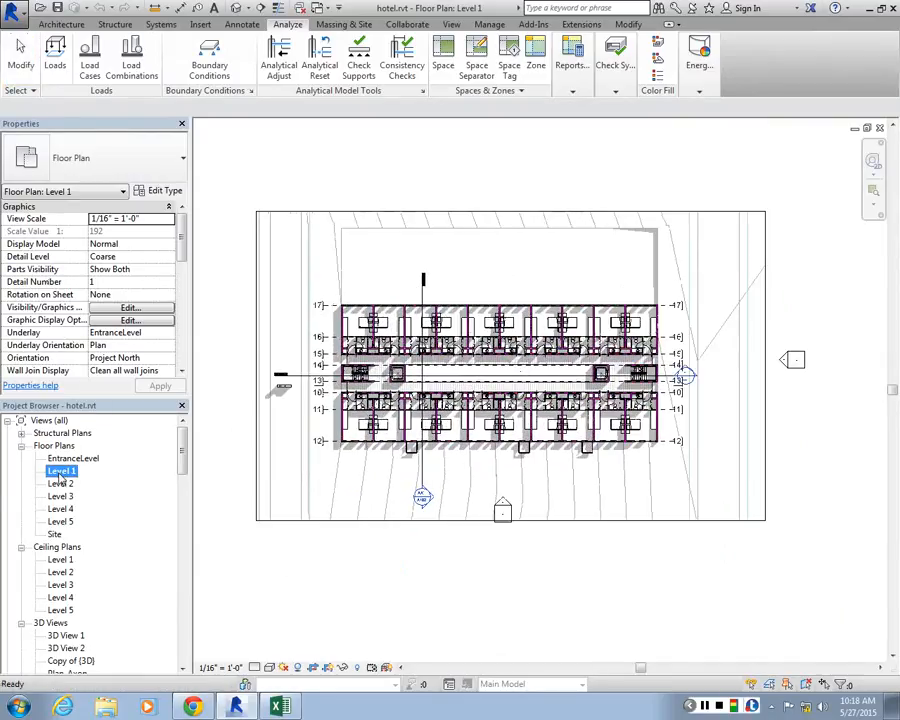
pyautogui.doubleClick(61, 483)
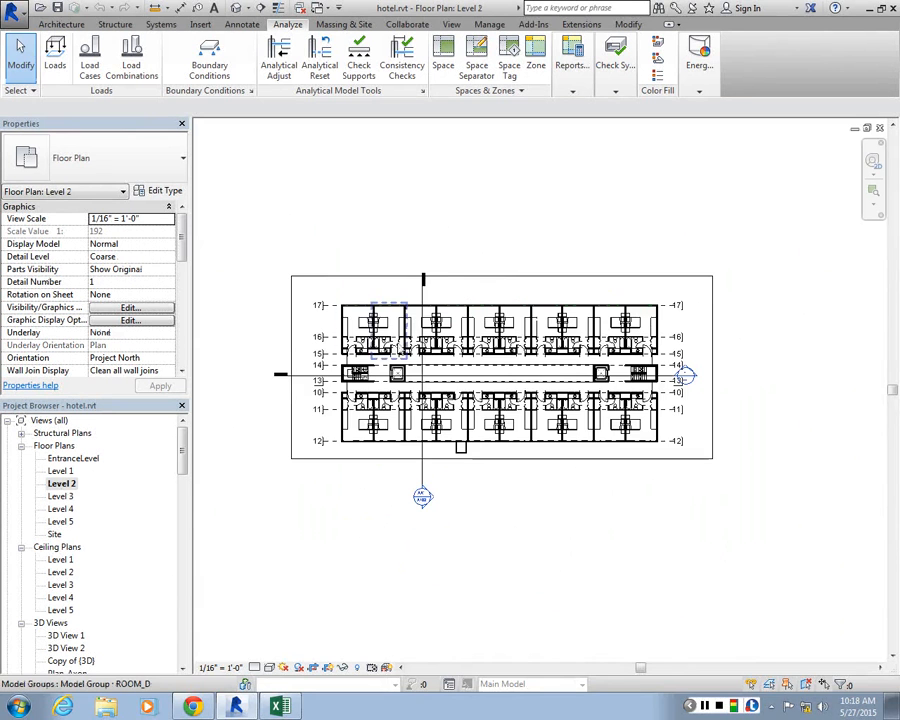
pyautogui.click(62, 496)
pyautogui.doubleClick(61, 483)
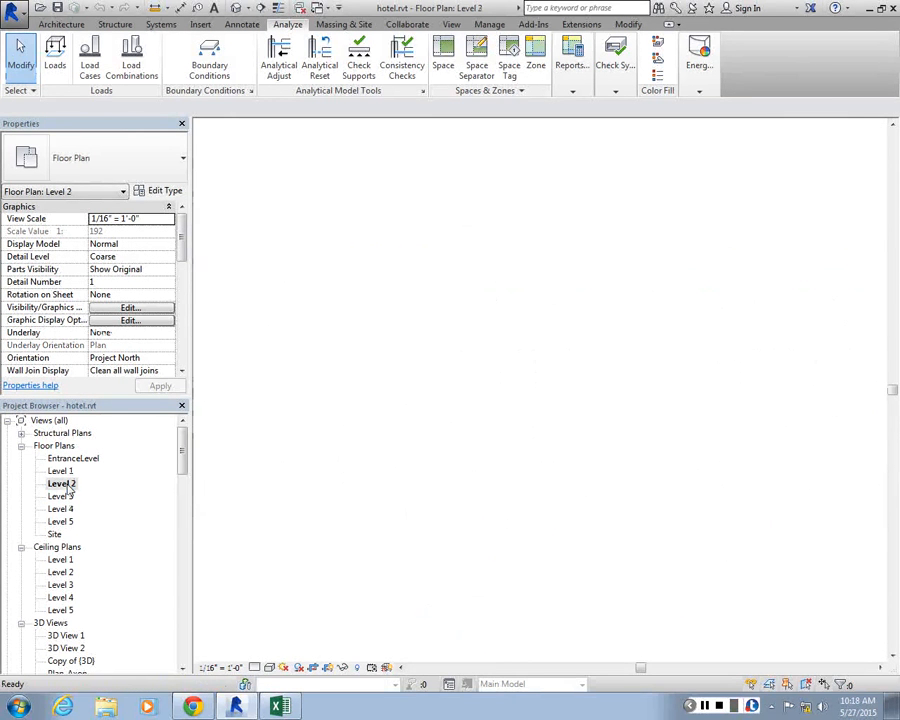
pyautogui.scroll(-2, 464, 316)
pyautogui.scroll(1, 463, 316)
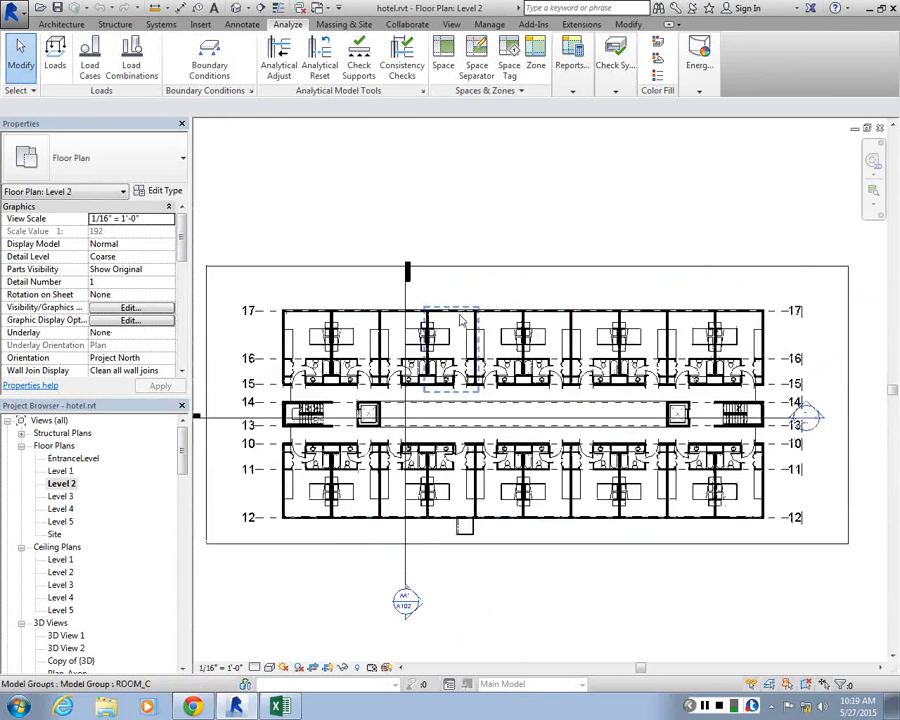
pyautogui.scroll(-2, 462, 322)
# Inspect the extent of the ROOM_Balcony model group in the Level 2 floor plan
pyautogui.click(466, 490)
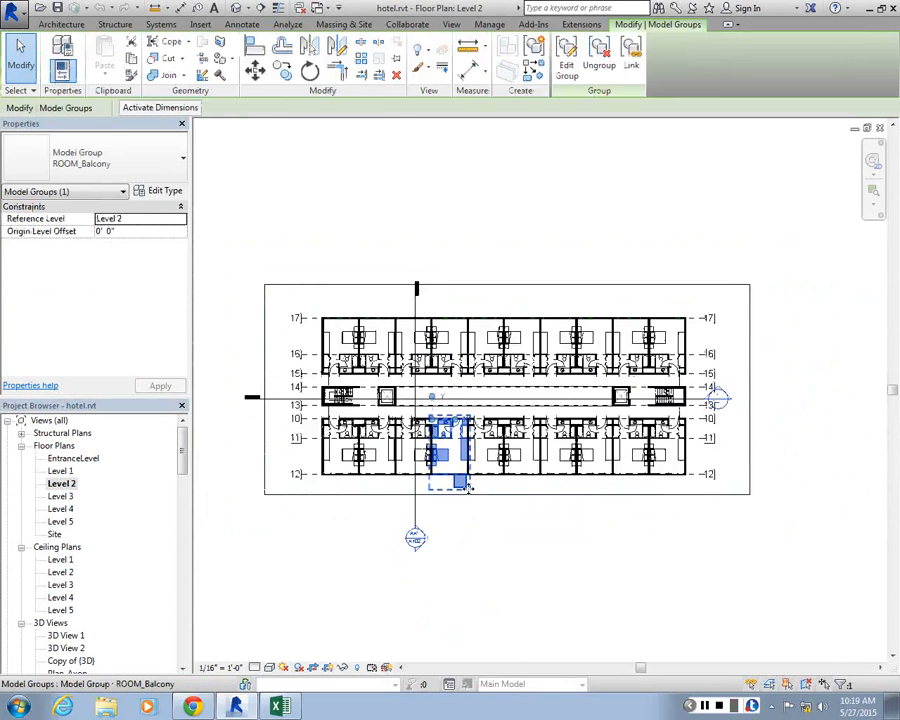
pyautogui.click(437, 238)
pyautogui.scroll(2, 437, 238)
pyautogui.scroll(-3, 441, 355)
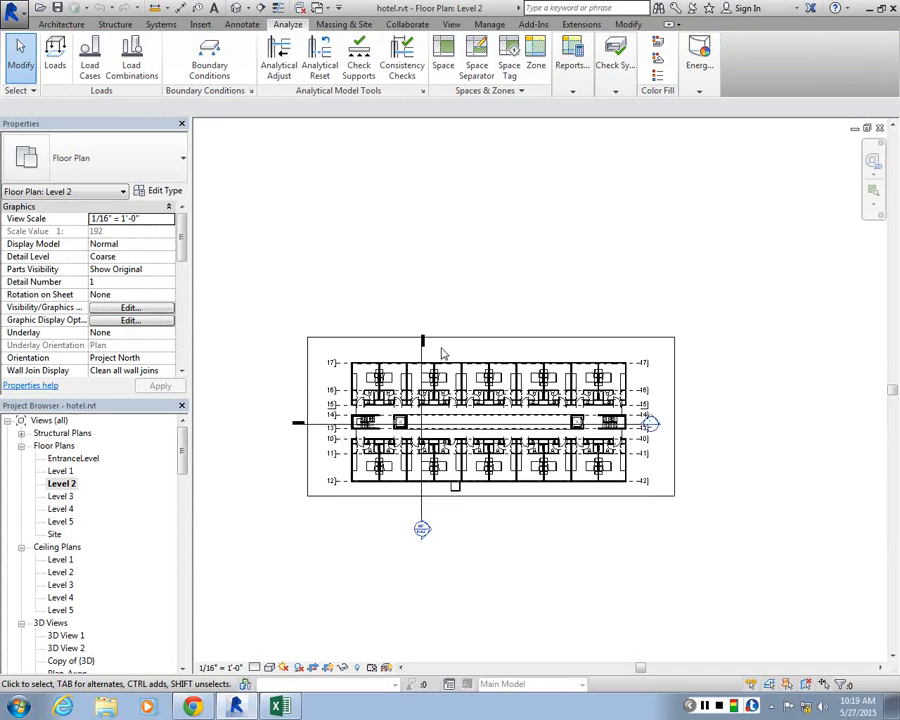
pyautogui.scroll(1, 380, 440)
pyautogui.scroll(1, 283, 531)
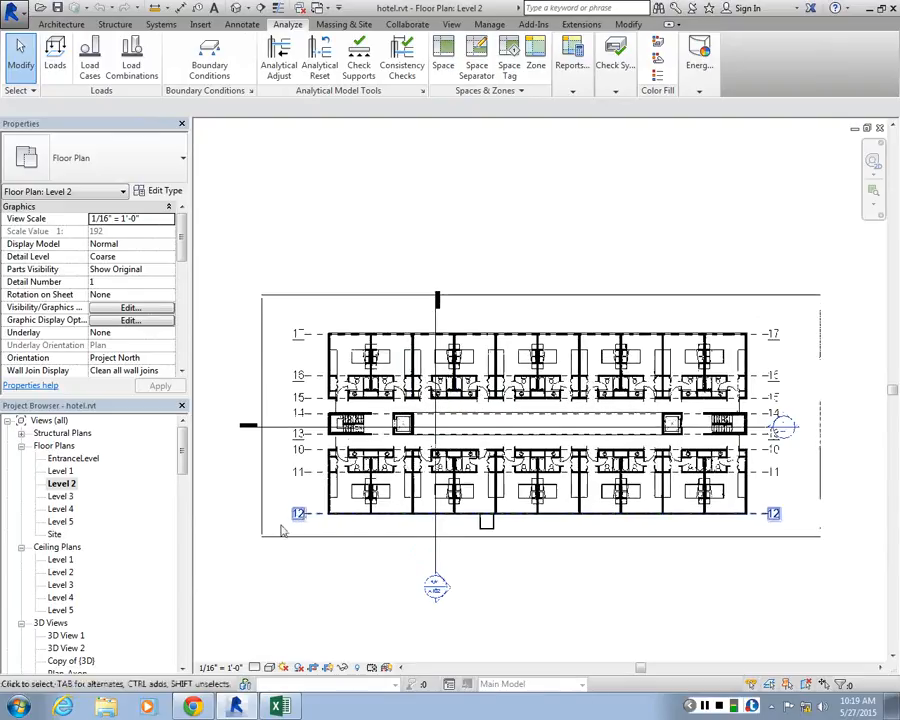
# Duplicate the Level 2 floor plan with detailing and name the copy Level_2_colors
pyautogui.rightClick(60, 485)
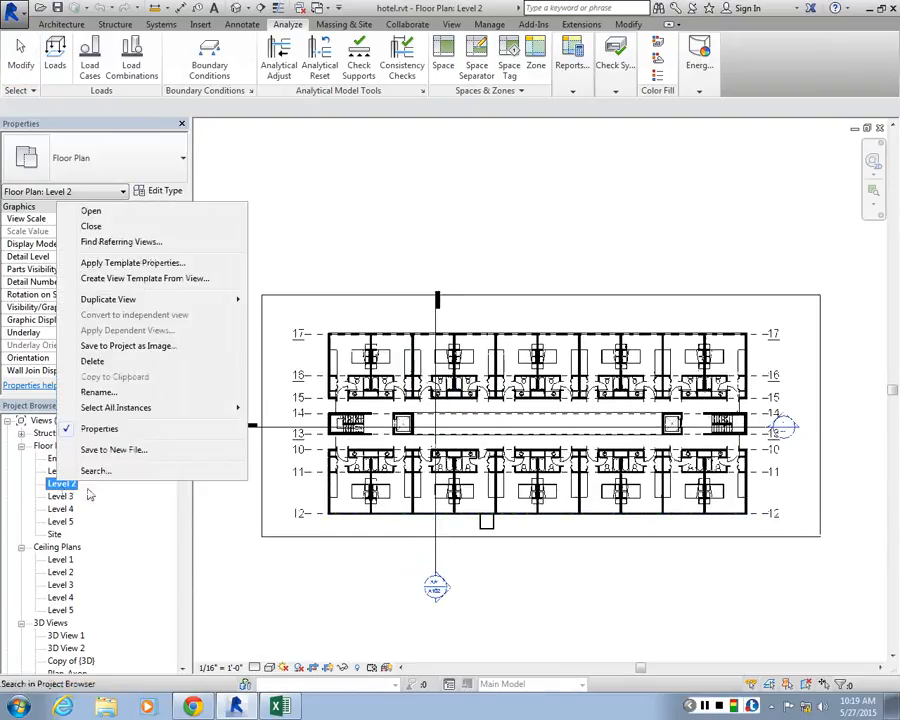
pyautogui.moveTo(230, 299)
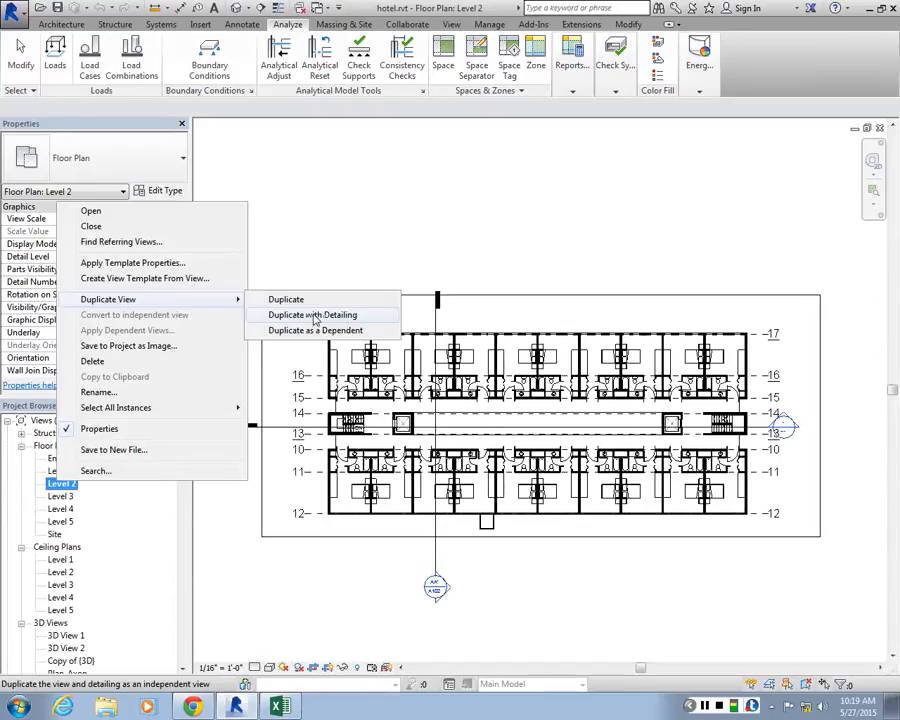
pyautogui.click(332, 320)
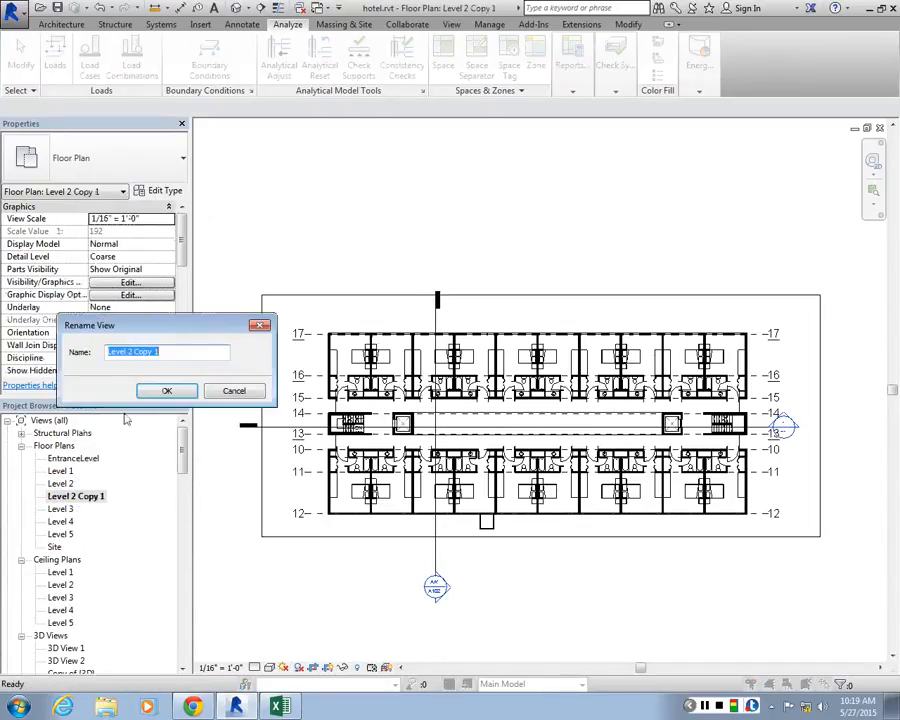
pyautogui.write('Level_')
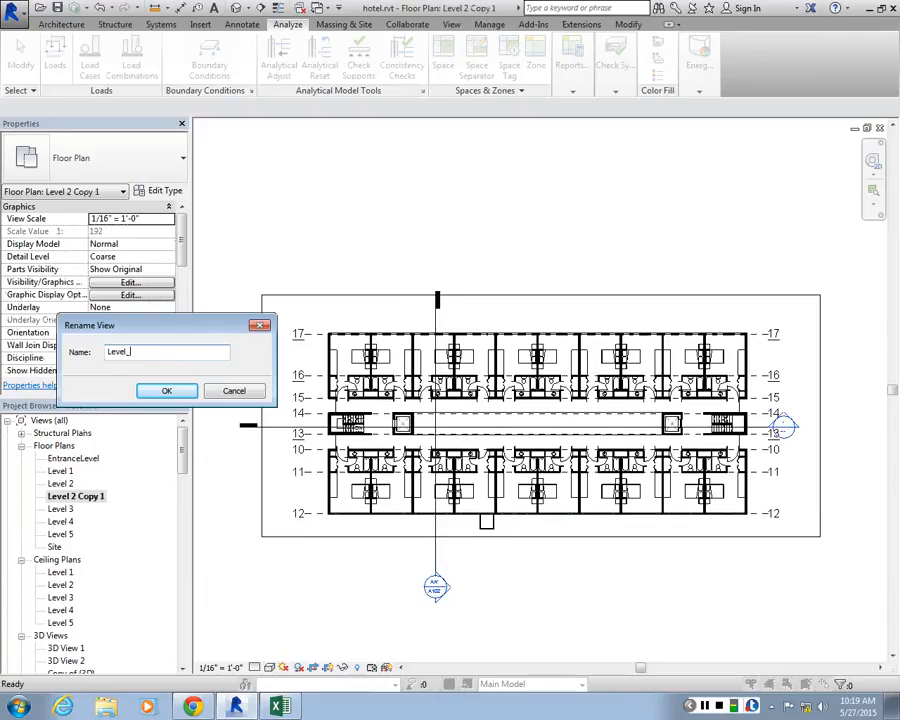
pyautogui.write('2_colors')
pyautogui.press('Return')
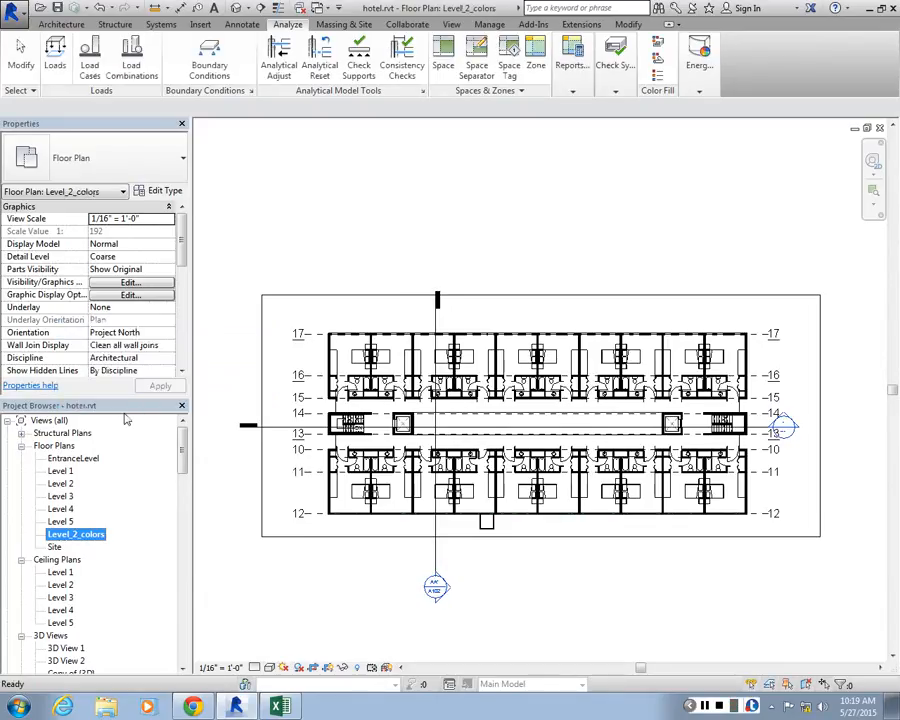
# Examine the guest rooms, corridors and stair core in the Level_2_colors plan
pyautogui.scroll(1, 437, 345)
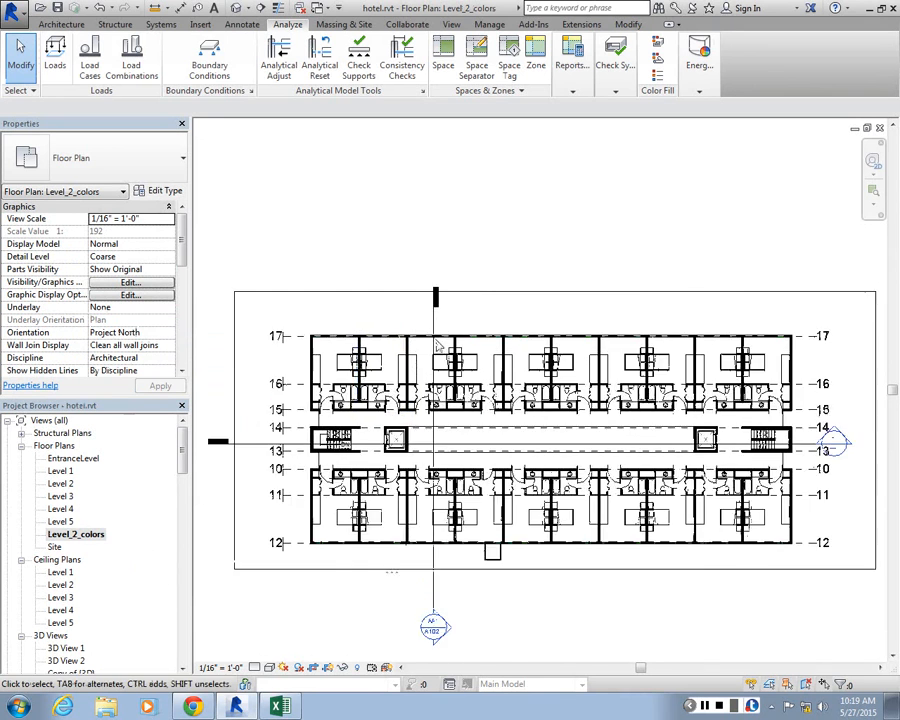
pyautogui.scroll(2, 437, 345)
pyautogui.scroll(-3, 342, 370)
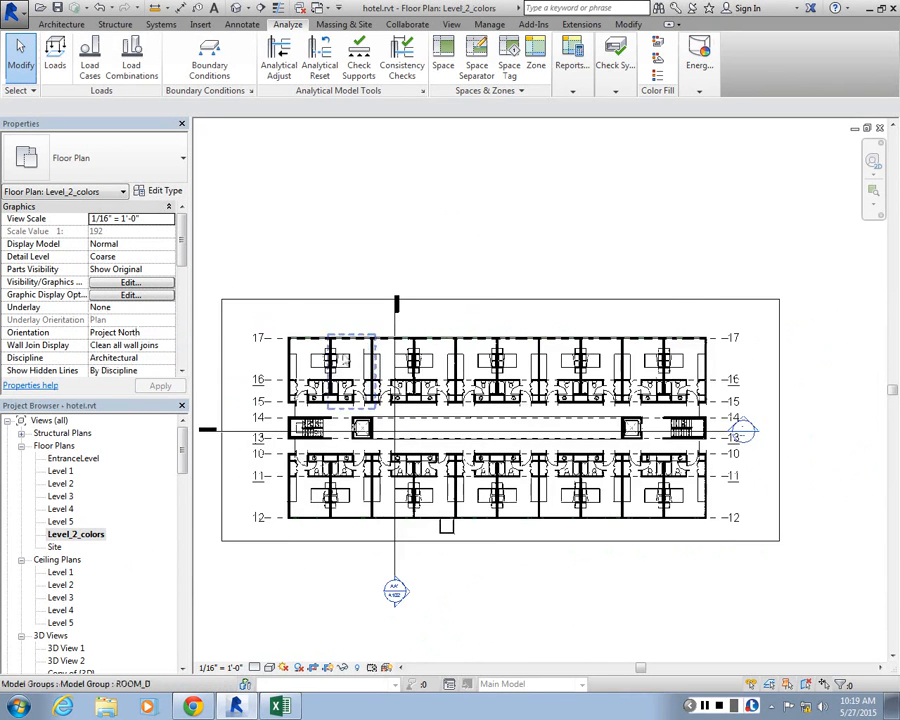
pyautogui.scroll(3, 342, 370)
pyautogui.scroll(-3, 370, 360)
pyautogui.scroll(1, 388, 348)
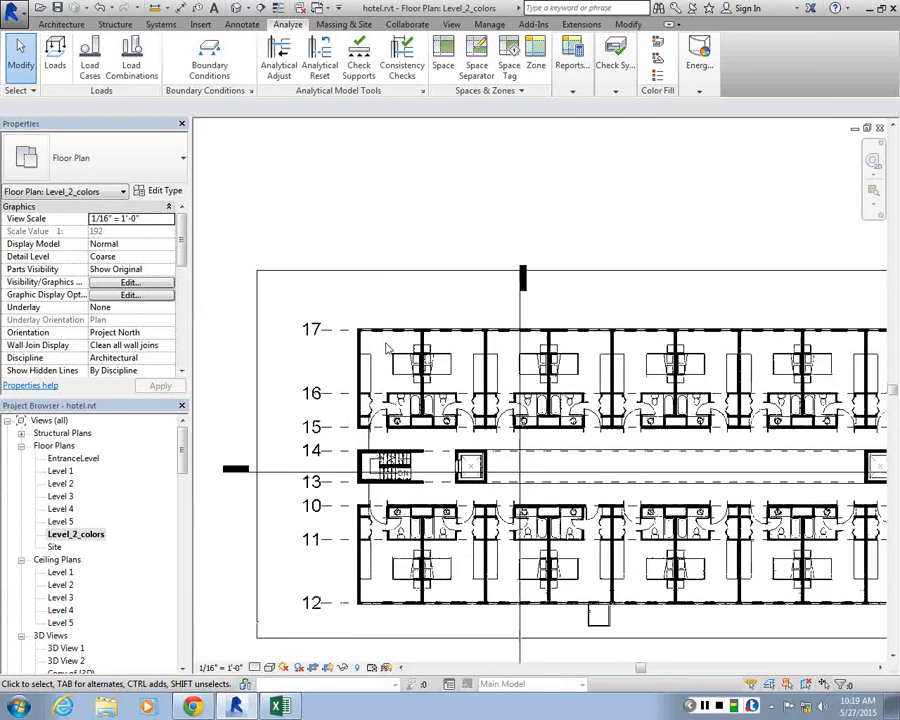
pyautogui.scroll(1, 388, 348)
pyautogui.scroll(-3, 380, 340)
pyautogui.scroll(2, 330, 370)
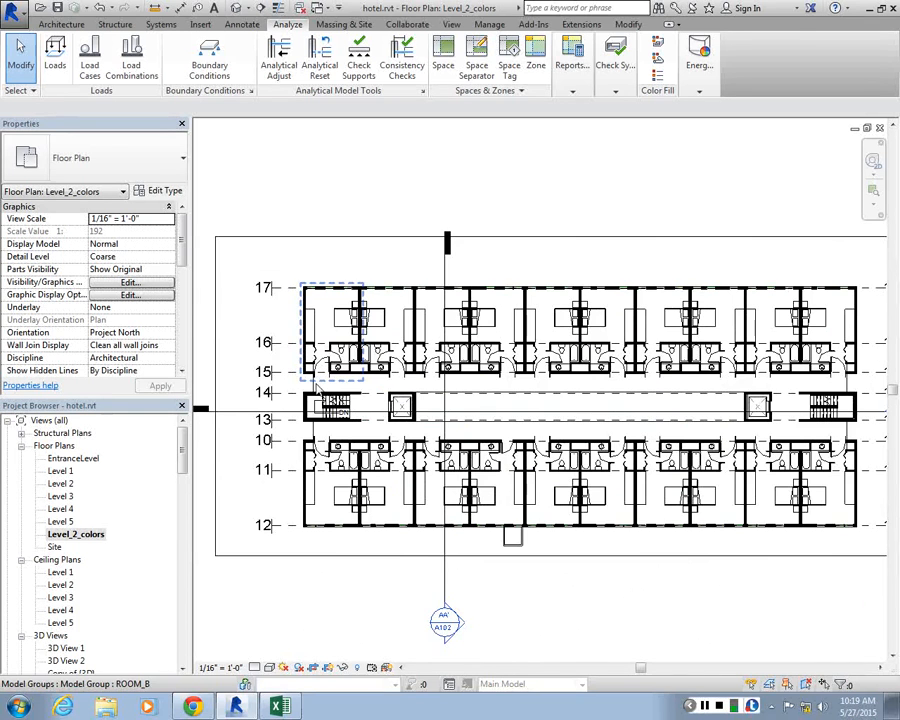
pyautogui.scroll(3, 316, 408)
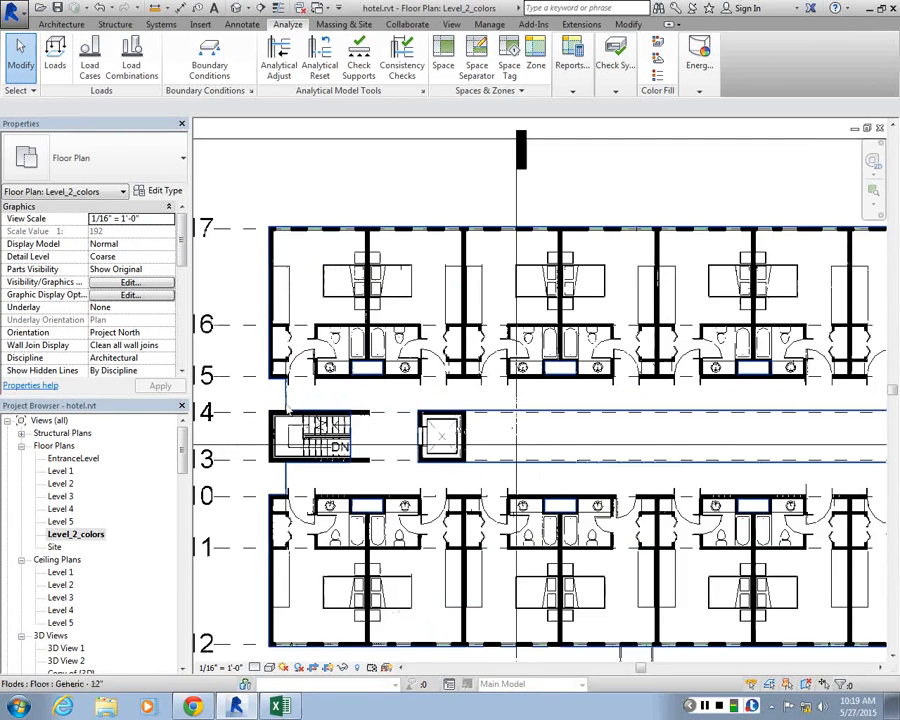
# Check the extent of the Generic - 12" floor slab under the rooms and corridors by selecting it
pyautogui.click(287, 400)
pyautogui.scroll(-4, 326, 285)
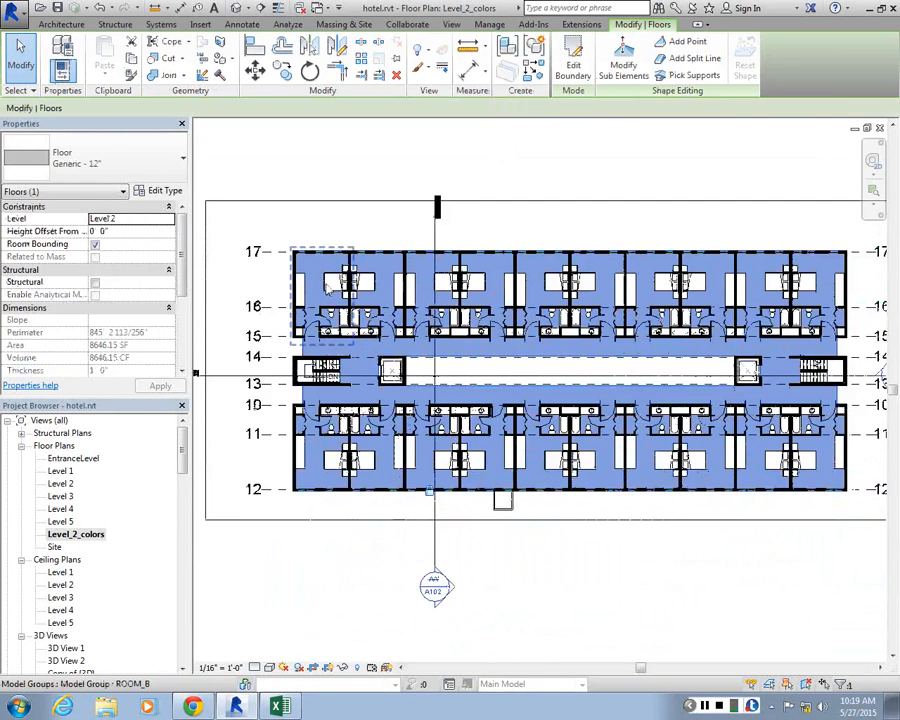
pyautogui.scroll(1, 620, 320)
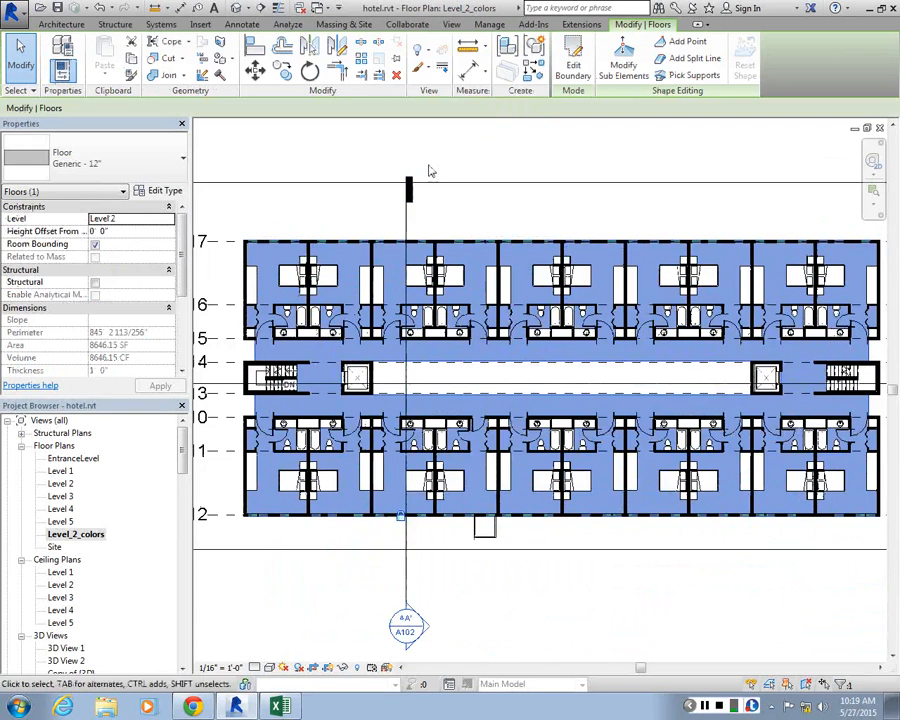
pyautogui.click(430, 171)
pyautogui.click(256, 354)
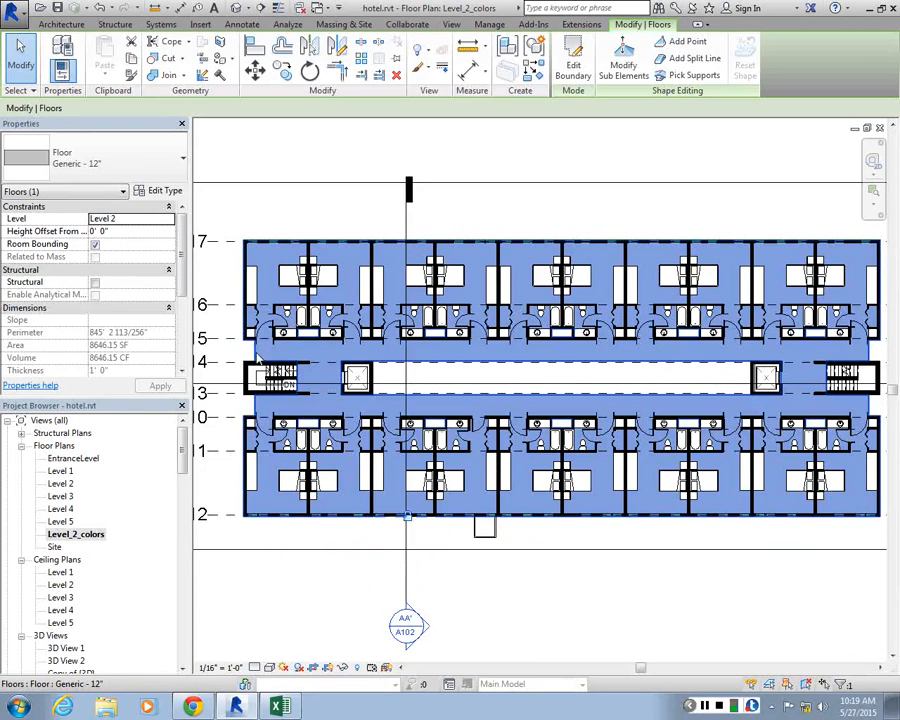
pyautogui.click(494, 148)
# Set the Level_2_colors view's parts visibility to Show Both
pyautogui.moveTo(720, 310); pyautogui.dragTo(541, 254, button='middle')
pyautogui.scroll(1, 780, 308)
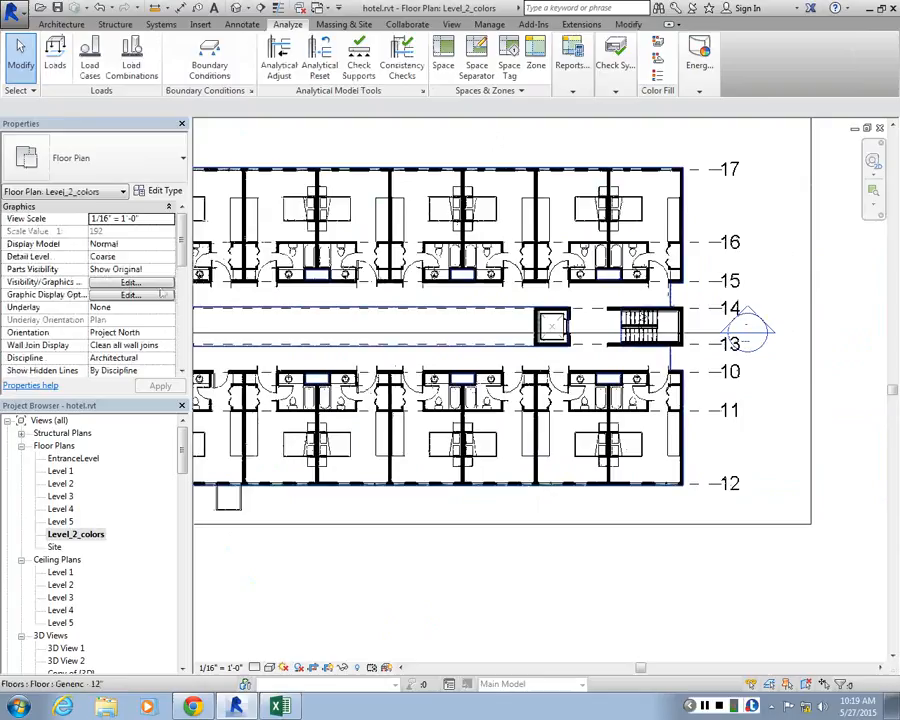
pyautogui.click(138, 275)
pyautogui.click(112, 303)
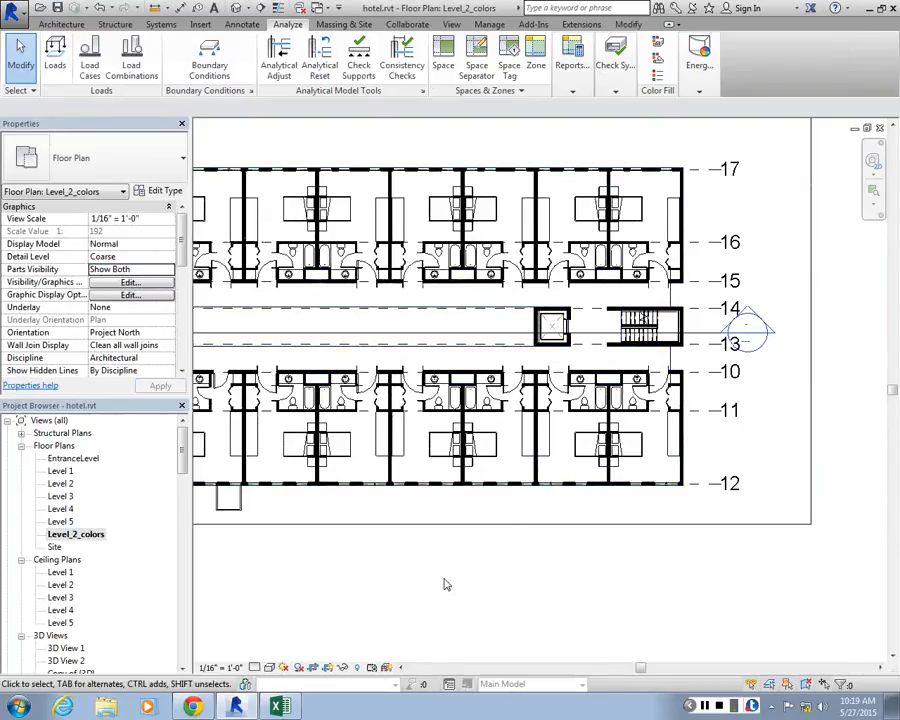
# Select the Level 2 floor slab at the corridor edge, review its full outline and clear the selection
pyautogui.click(672, 305)
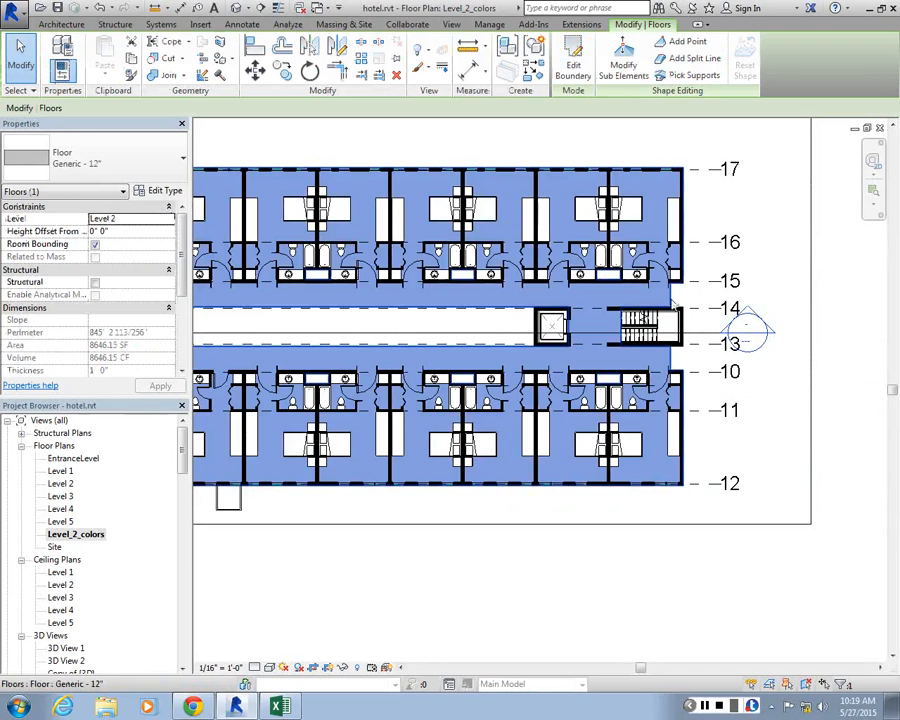
pyautogui.scroll(-6, 685, 273)
pyautogui.scroll(1, 350, 250)
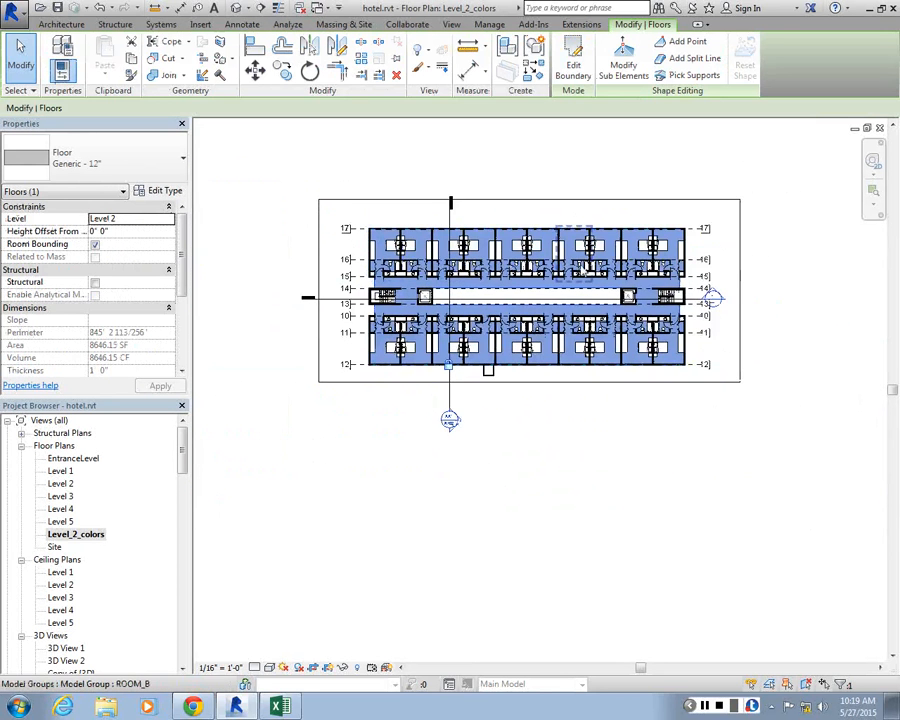
pyautogui.scroll(3, 315, 470)
pyautogui.press('Escape')
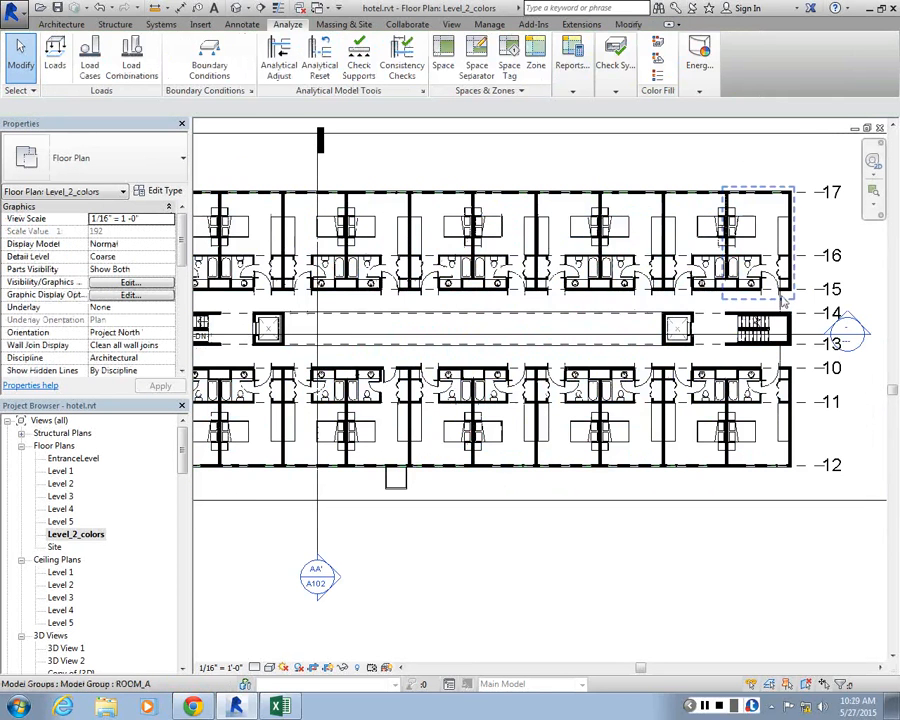
# Delete the Generic - 12" floor slab from Level 2 and dismiss the resulting warning
pyautogui.click(785, 313)
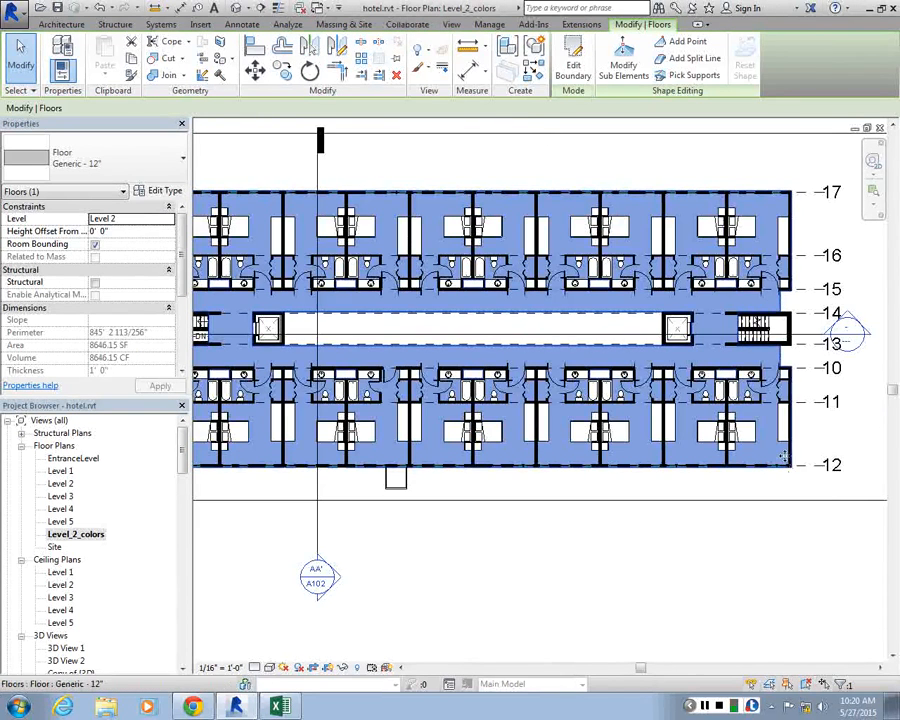
pyautogui.scroll(-1, 817, 472)
pyautogui.moveTo(625, 394); pyautogui.dragTo(523, 352, button='middle')
pyautogui.scroll(-1, 760, 454)
pyautogui.scroll(4, 760, 450)
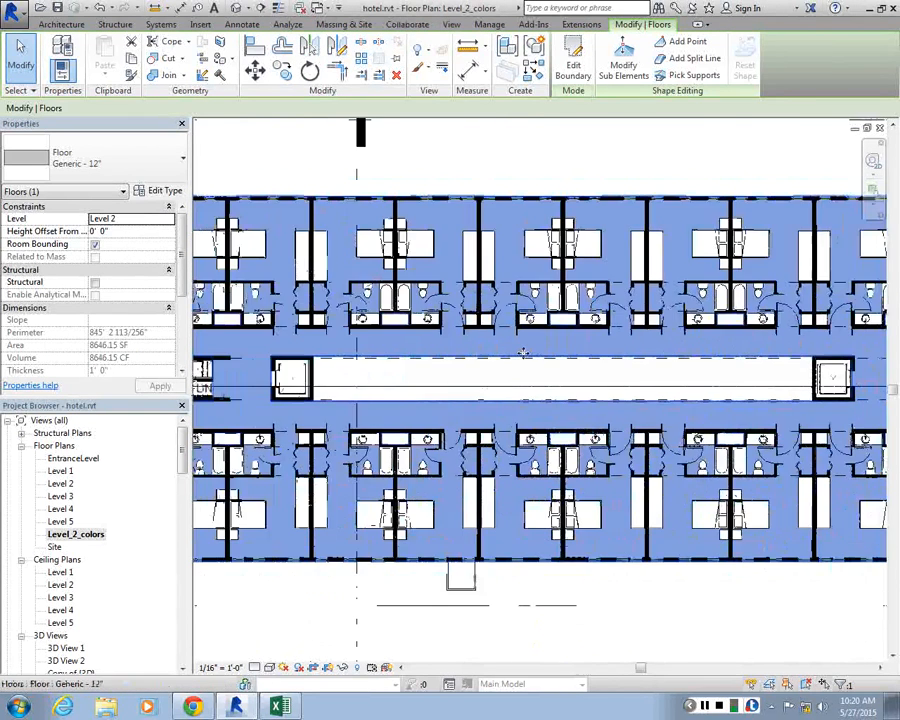
pyautogui.scroll(5, 321, 361)
pyautogui.press('Delete')
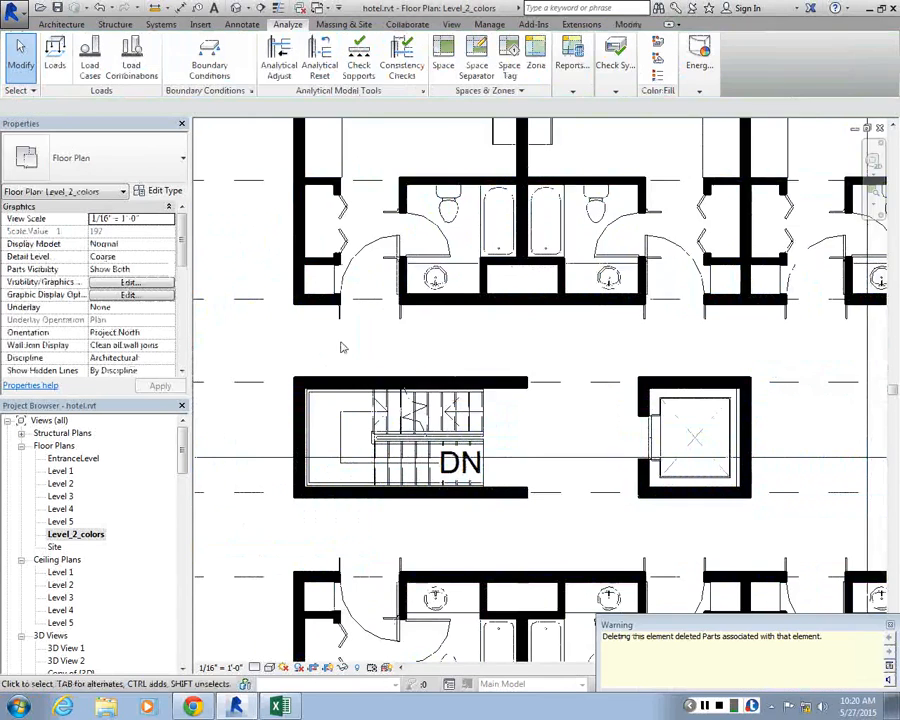
pyautogui.scroll(-3, 325, 365)
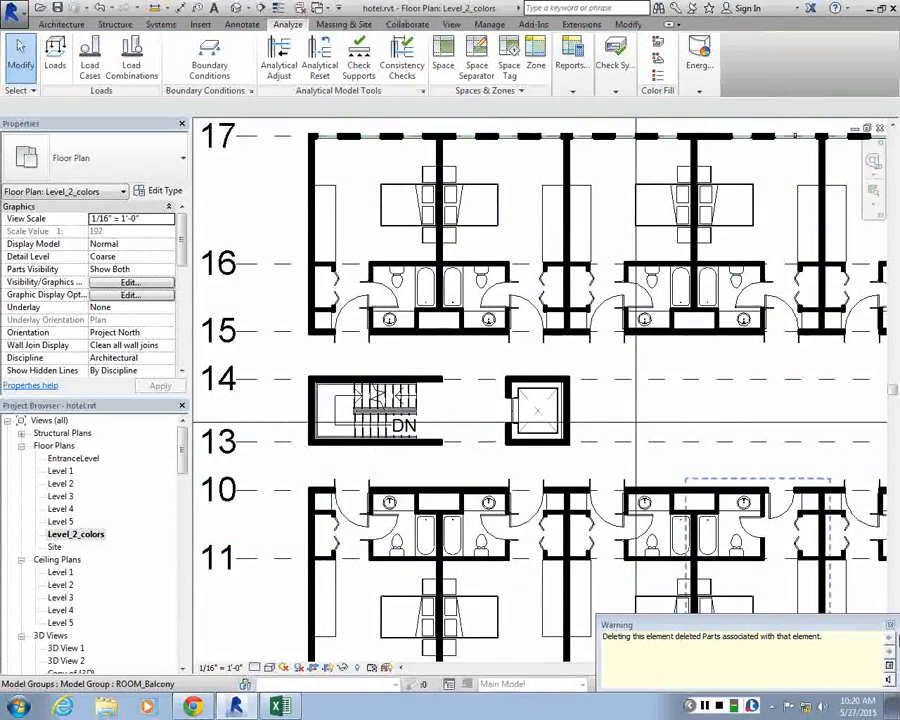
pyautogui.click(889, 625)
# Open the Level 1 floor plan and check the Generic - 12" floor slab at the corridor edge, leaving nothing selected
pyautogui.doubleClick(60, 470)
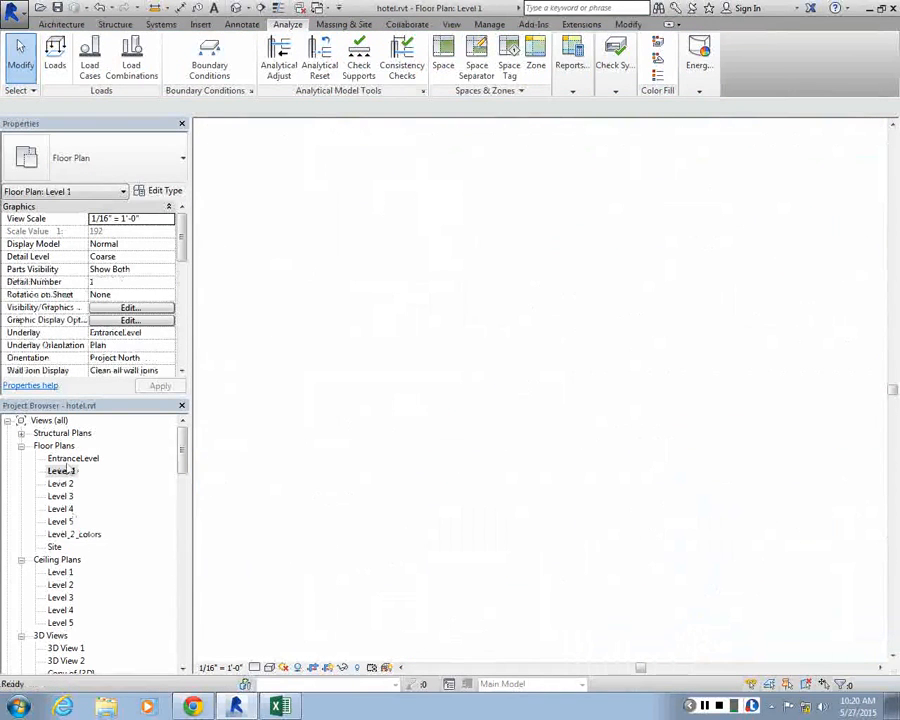
pyautogui.scroll(4, 352, 367)
pyautogui.scroll(2, 352, 362)
pyautogui.click(332, 362)
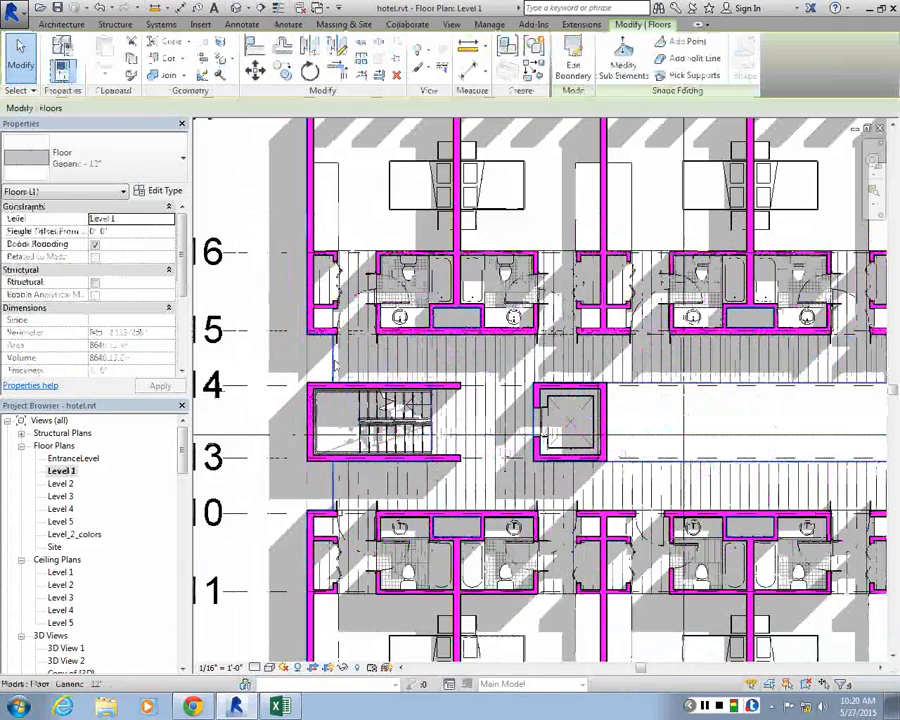
pyautogui.press('Tab')
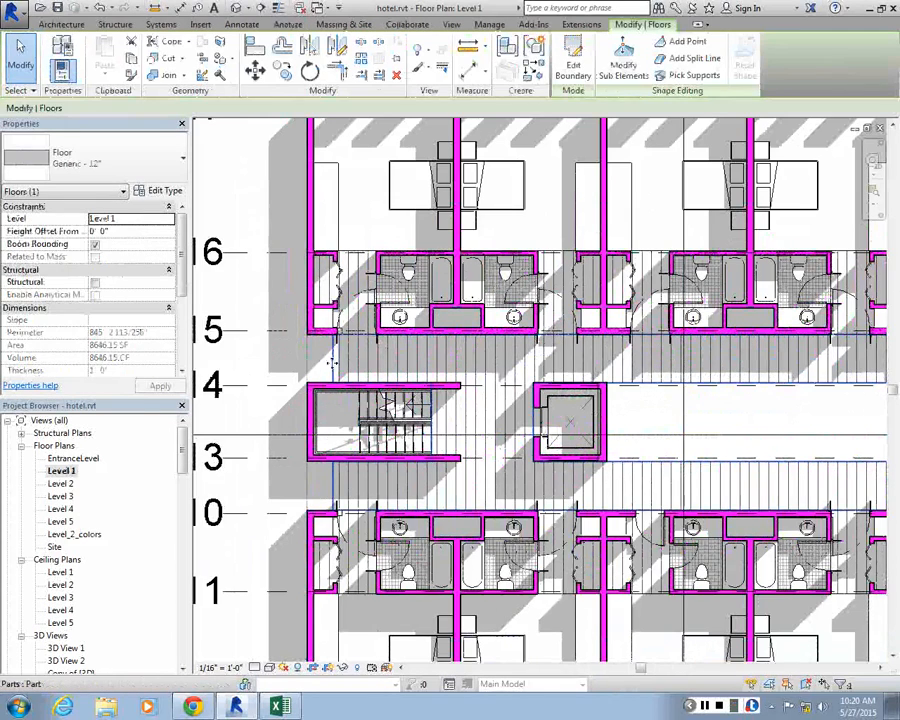
pyautogui.click(332, 362)
pyautogui.press('Escape')
pyautogui.scroll(-2, 487, 398)
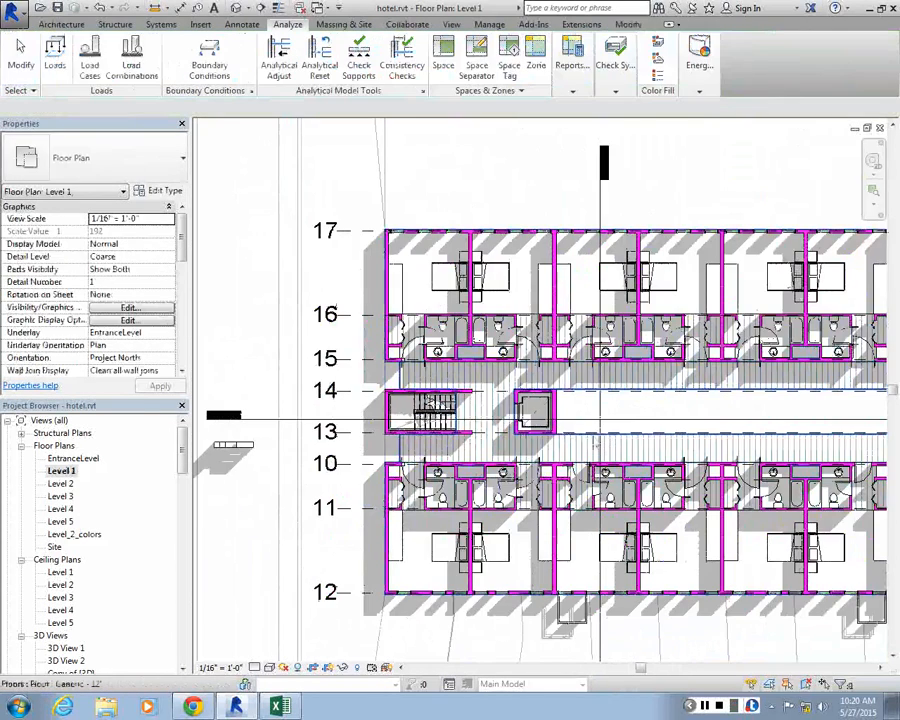
pyautogui.click(324, 372)
pyautogui.press('Escape')
pyautogui.scroll(-2, 324, 370)
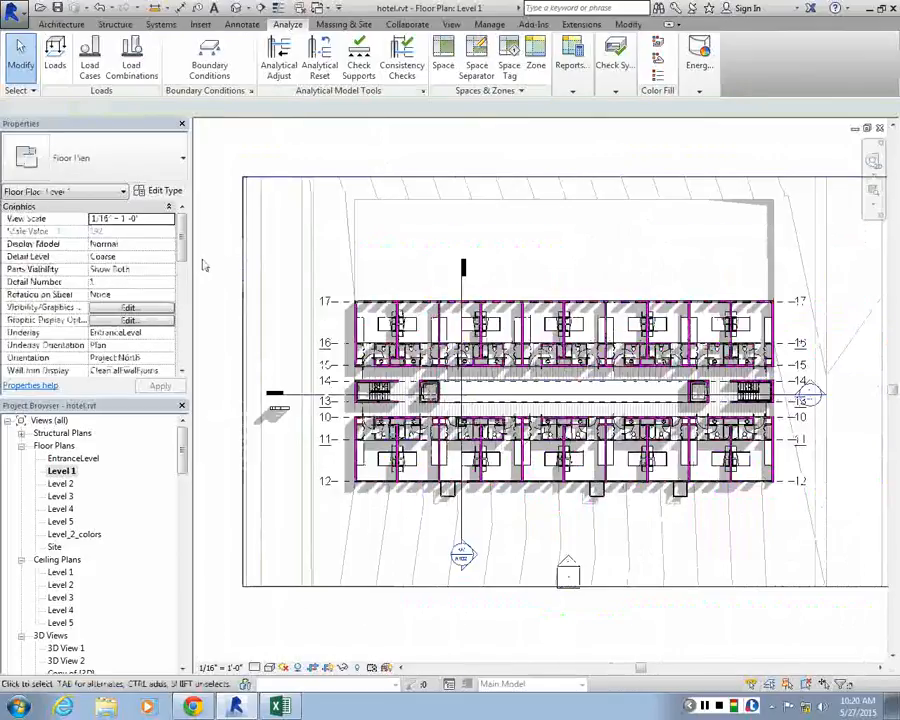
# Select the whole hotel building on Level 1 and filter the selection to only the Floors and Parts categories
pyautogui.moveTo(826, 542); pyautogui.dragTo(864, 540)
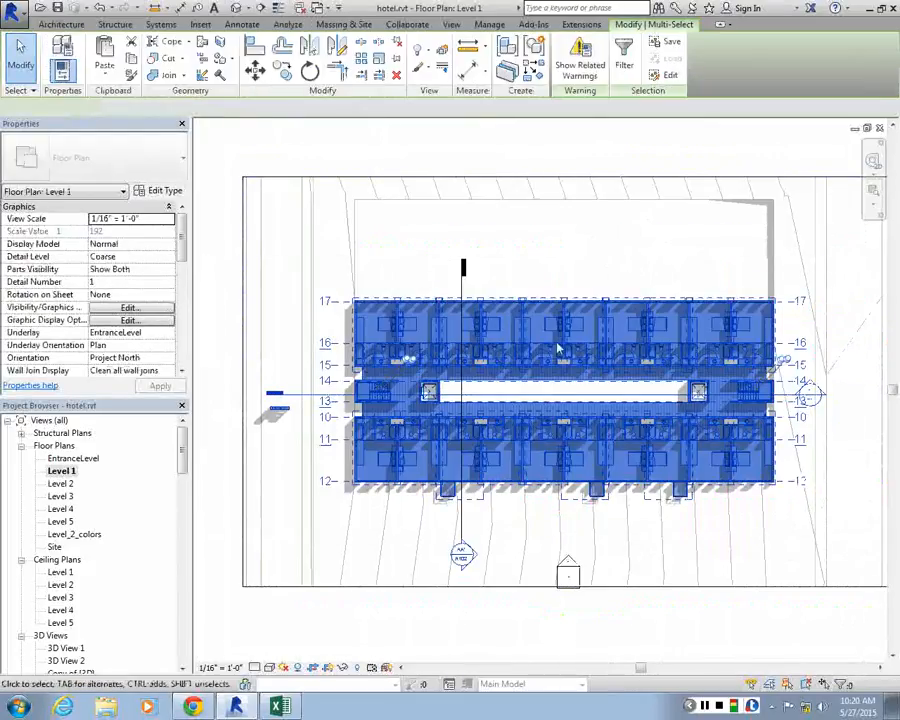
pyautogui.click(626, 57)
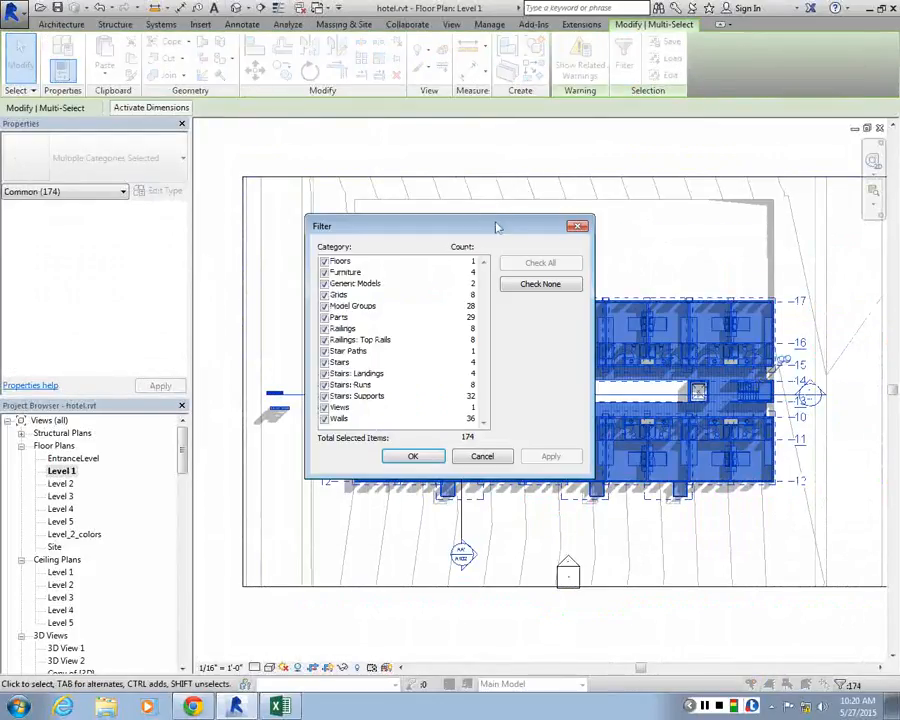
pyautogui.moveTo(340, 215); pyautogui.dragTo(71, 116)
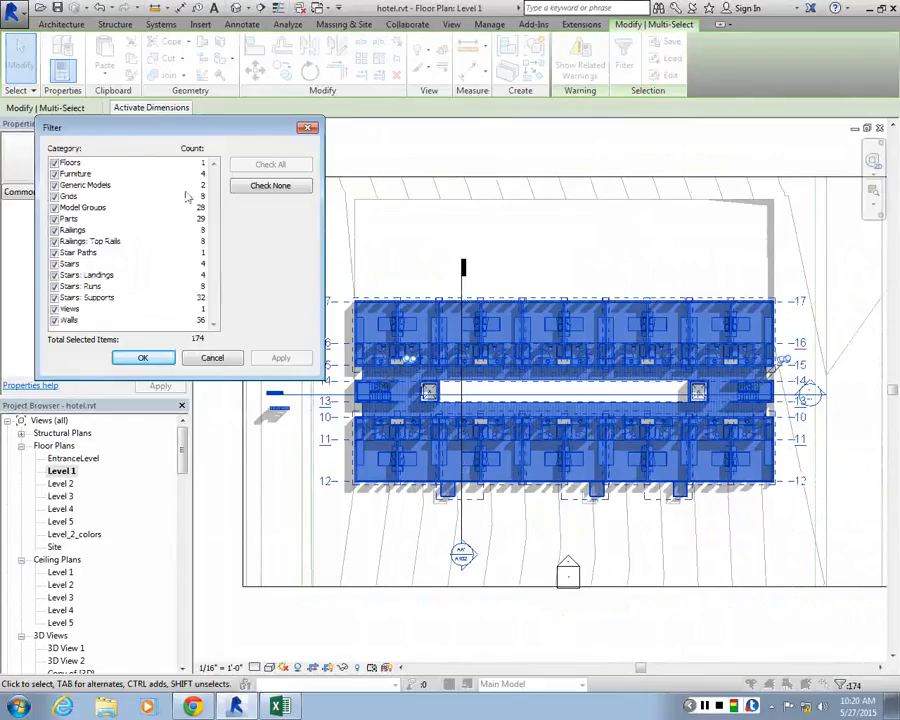
pyautogui.click(280, 187)
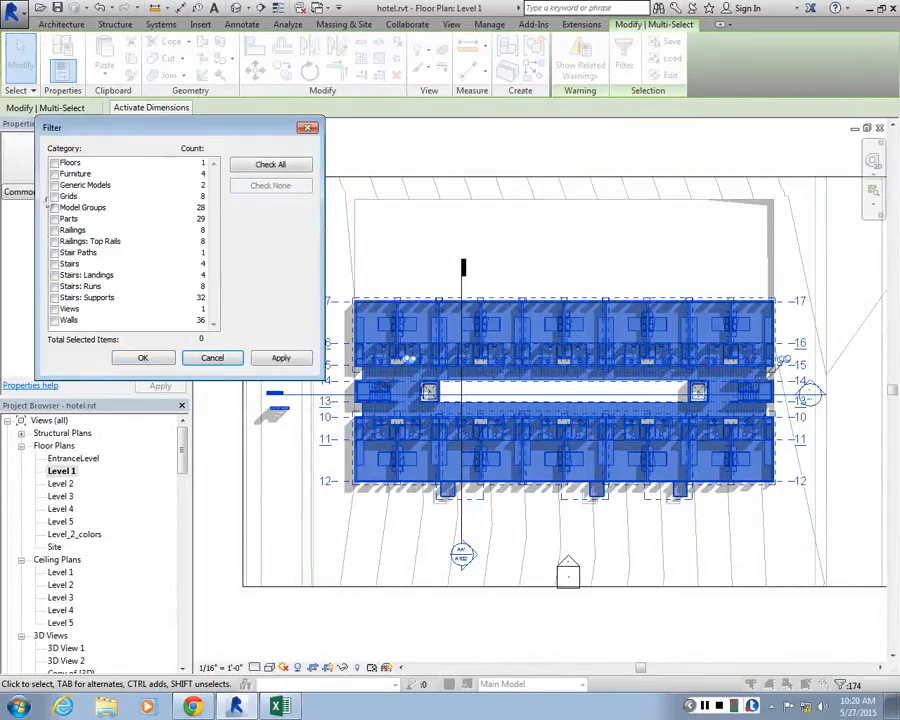
pyautogui.click(54, 163)
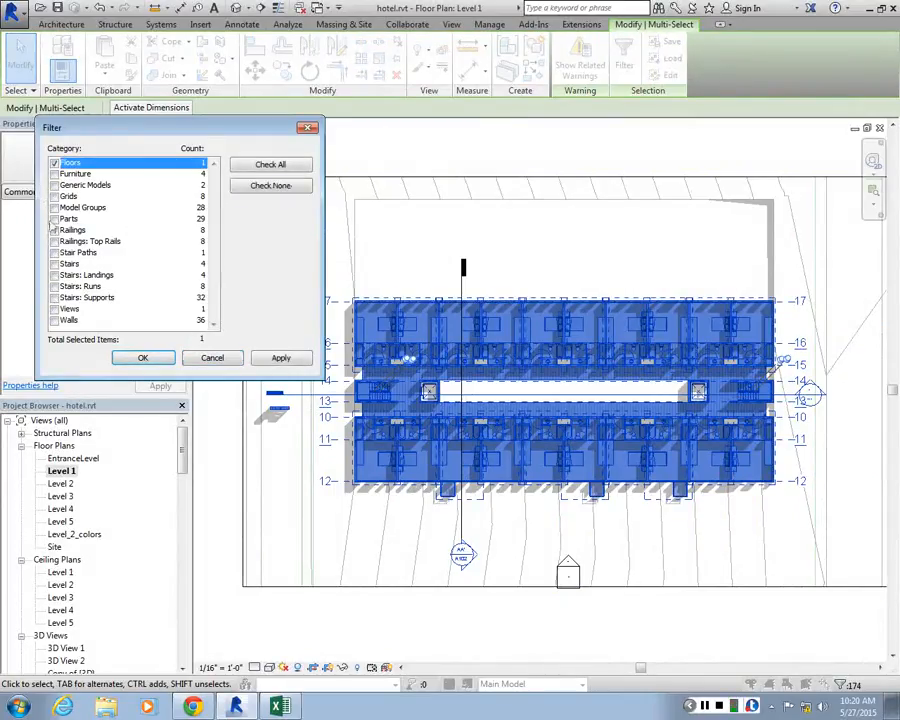
pyautogui.click(54, 218)
pyautogui.click(272, 358)
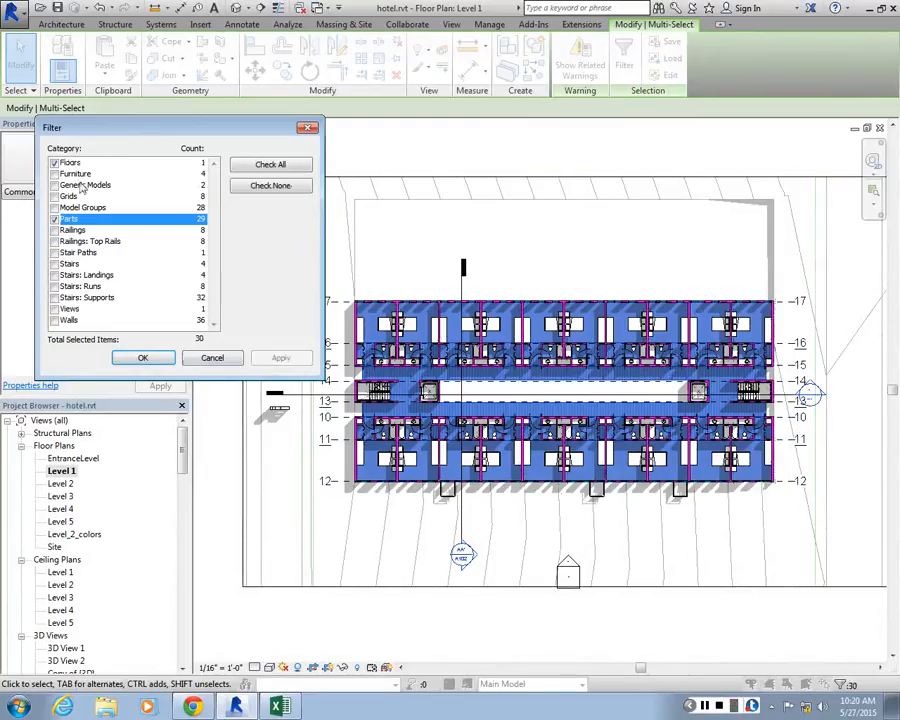
pyautogui.click(143, 360)
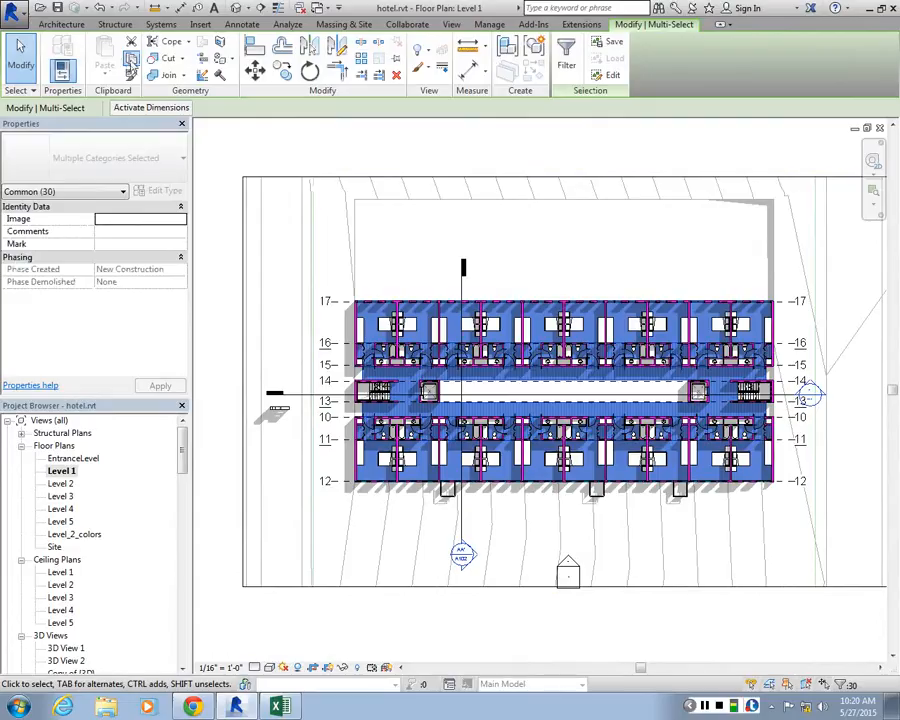
# Copy the selected floor and parts and paste them aligned to Level 2
pyautogui.click(131, 62)
pyautogui.click(104, 70)
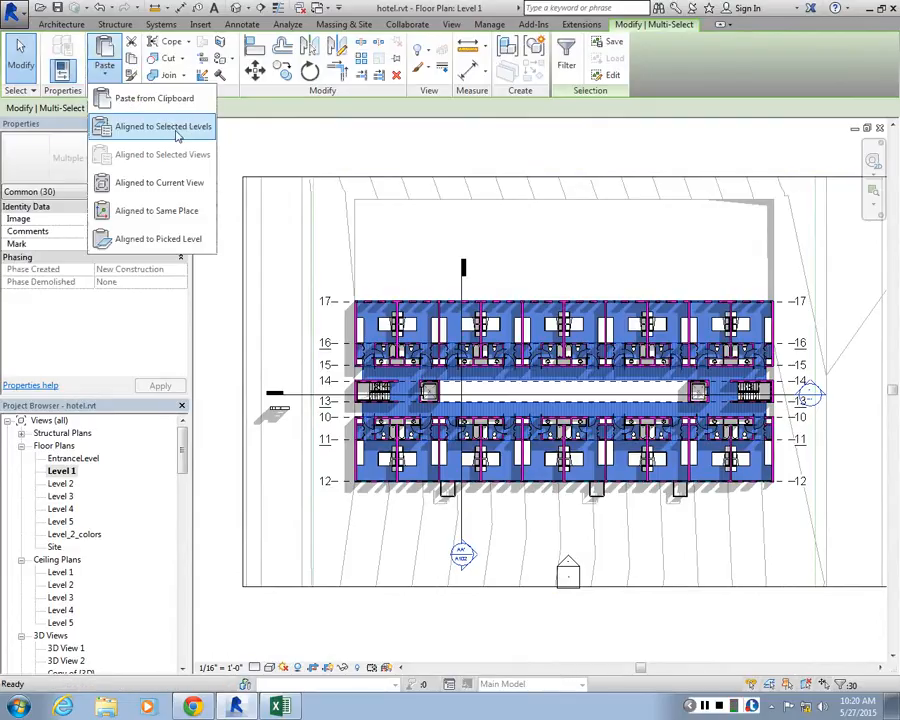
pyautogui.click(150, 128)
pyautogui.click(463, 276)
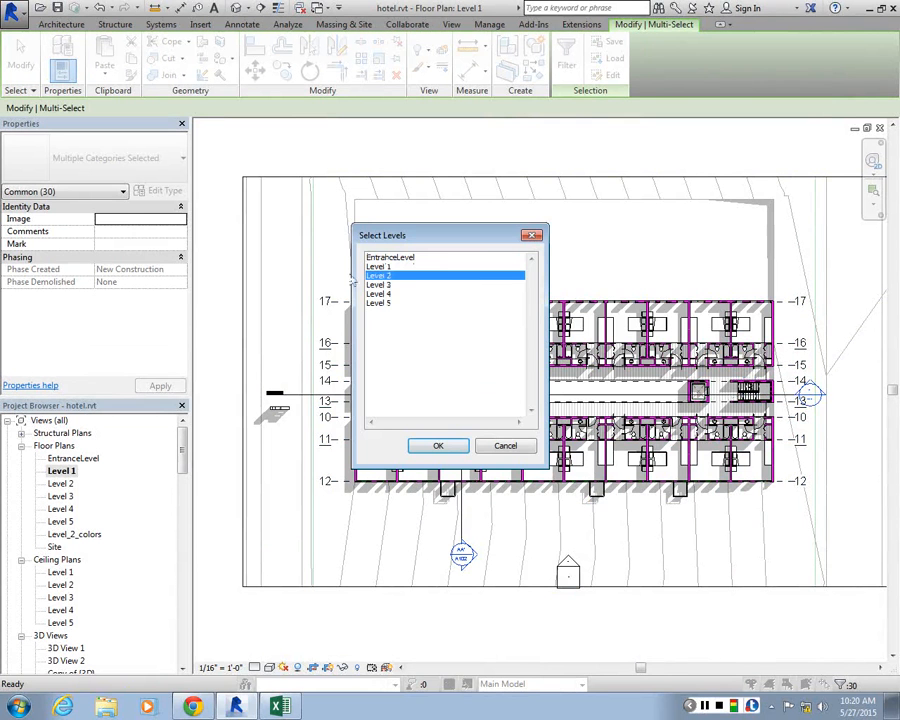
pyautogui.click(436, 448)
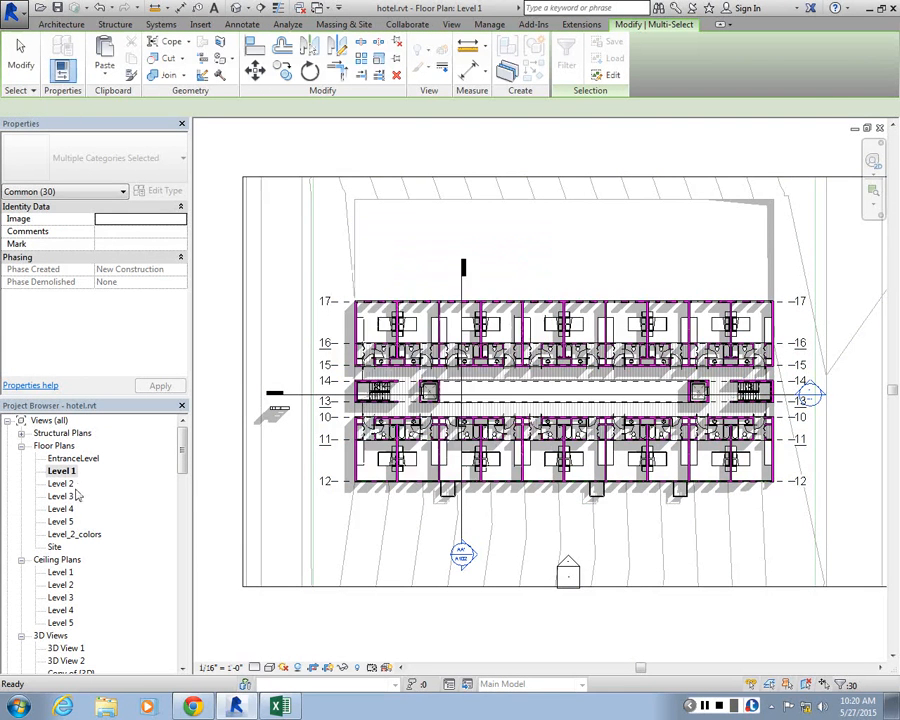
# Open the Level 2 floor plan, clear the selection and set the view's parts visibility to Show Both
pyautogui.doubleClick(64, 485)
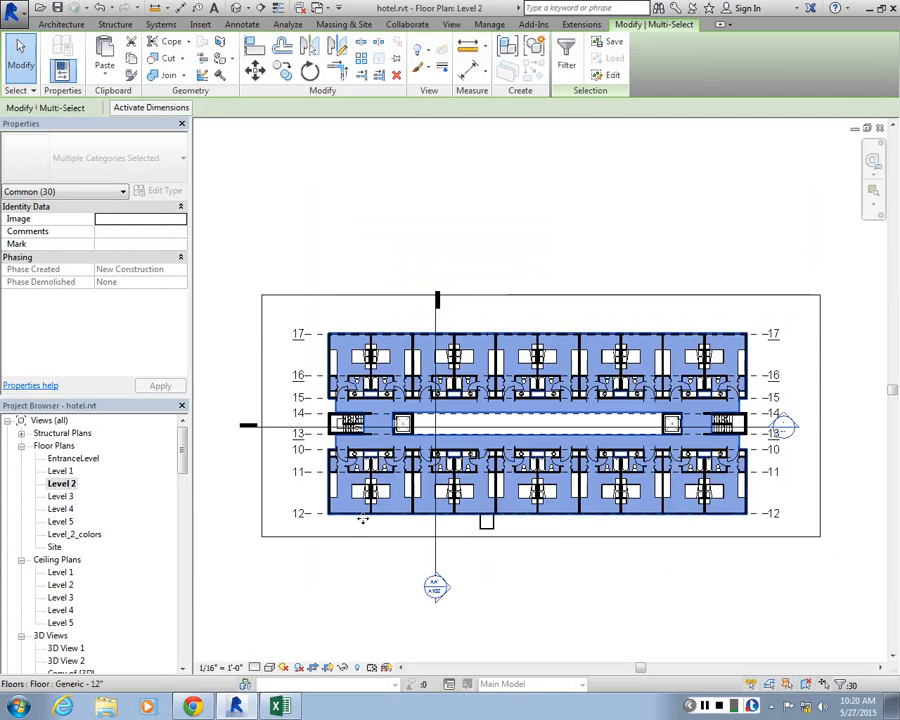
pyautogui.press('Escape')
pyautogui.scroll(5, 362, 478)
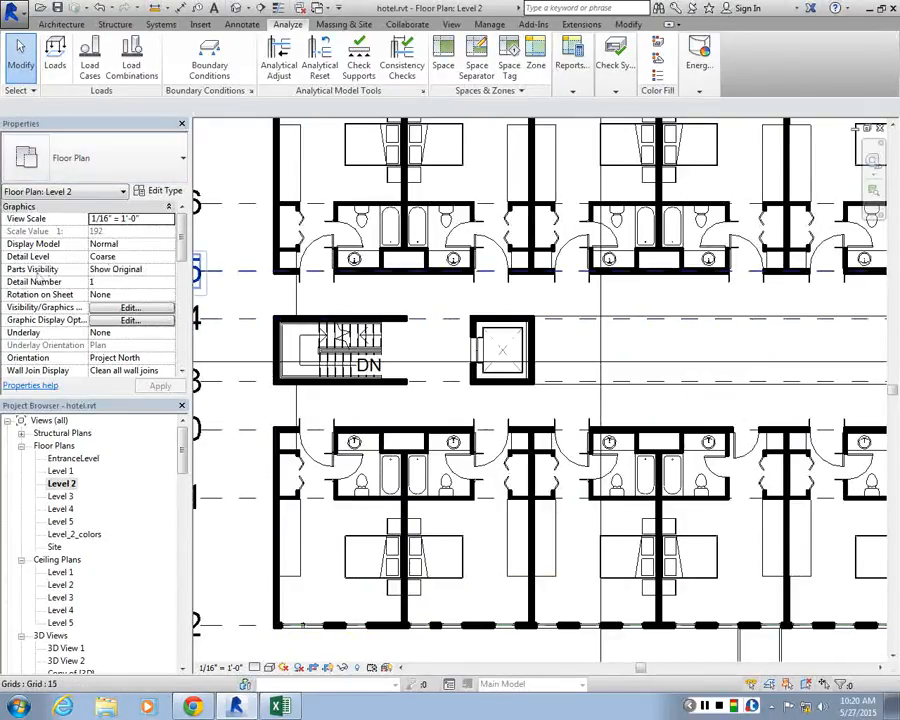
pyautogui.click(168, 270)
pyautogui.click(169, 269)
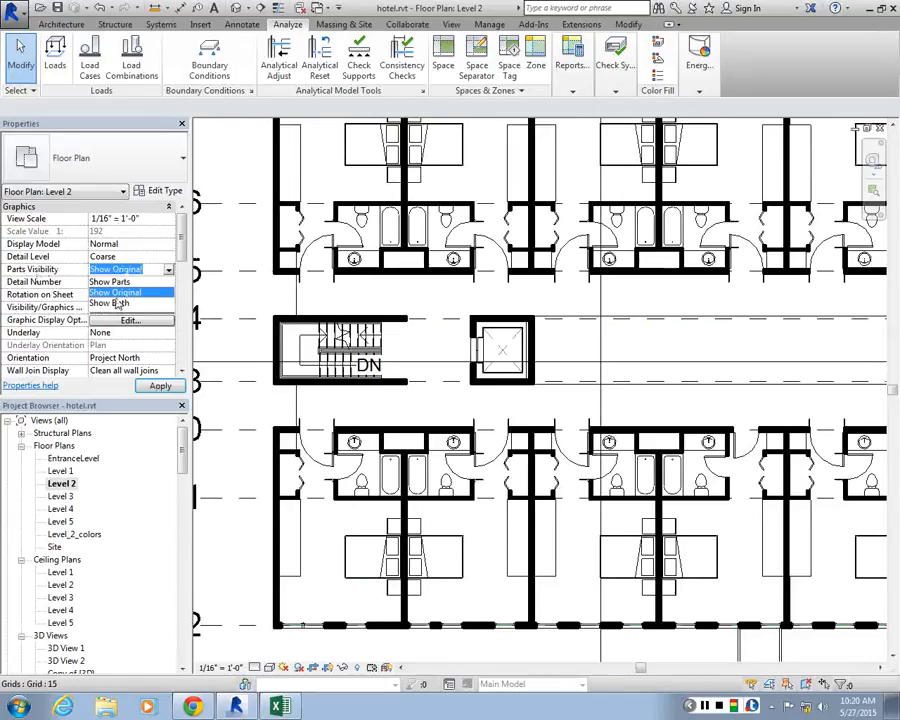
pyautogui.click(112, 303)
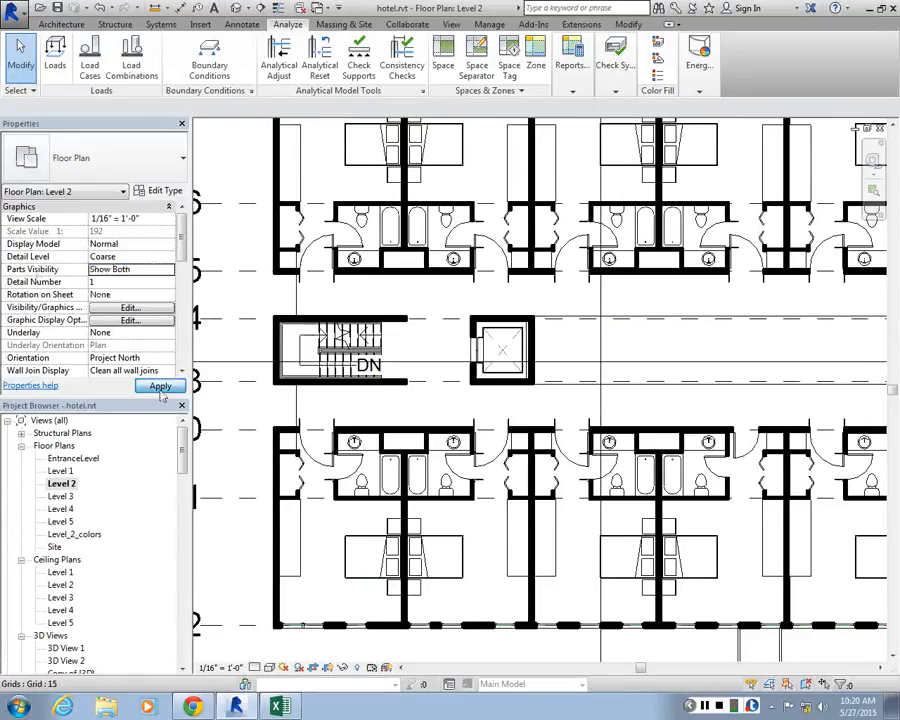
pyautogui.click(160, 389)
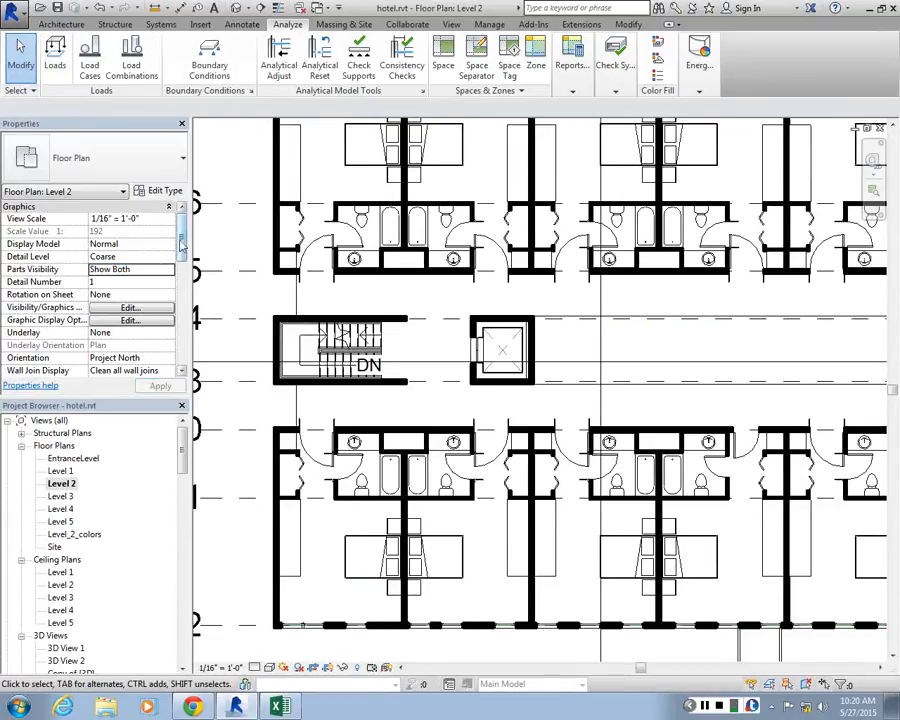
# Set the Level 2 view range's bottom and view depth offsets to -1' 0"
pyautogui.moveTo(181, 243); pyautogui.dragTo(182, 328)
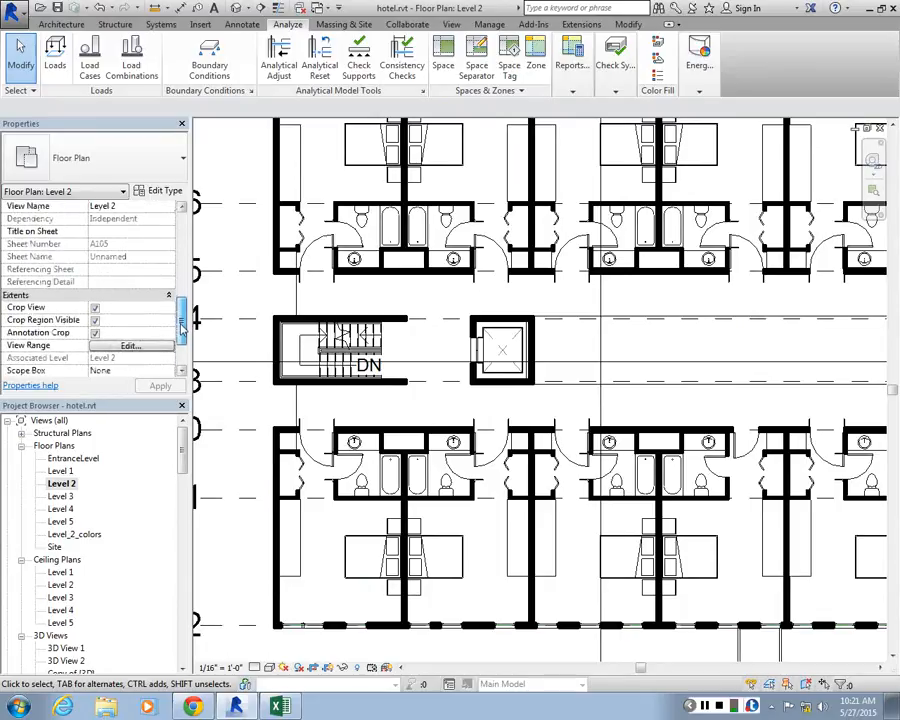
pyautogui.scroll(-1, 108, 328)
pyautogui.click(130, 320)
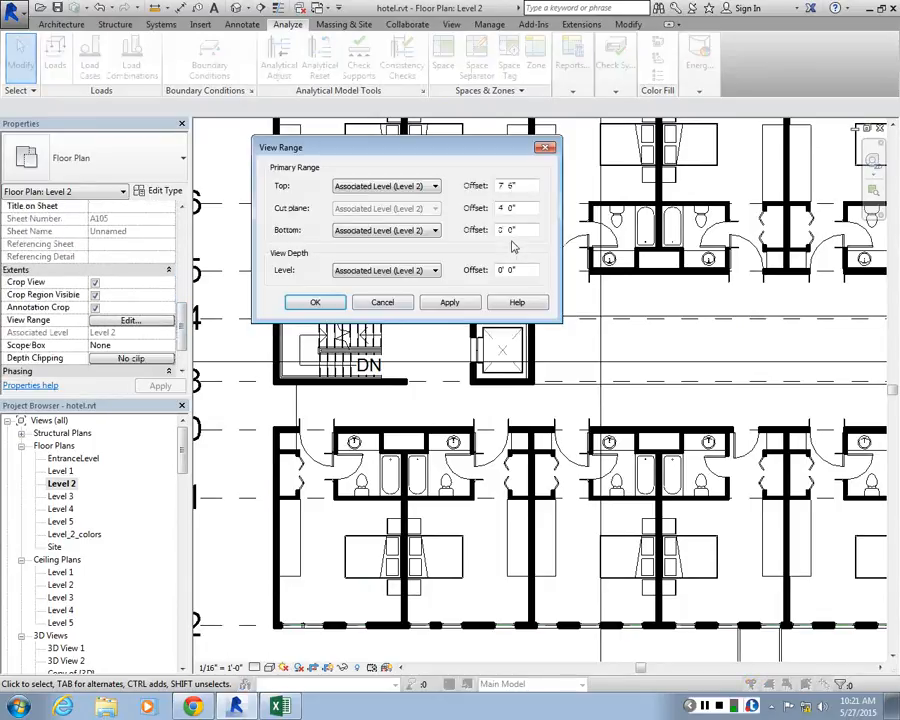
pyautogui.write('-1')
pyautogui.click(452, 303)
pyautogui.press('Return')
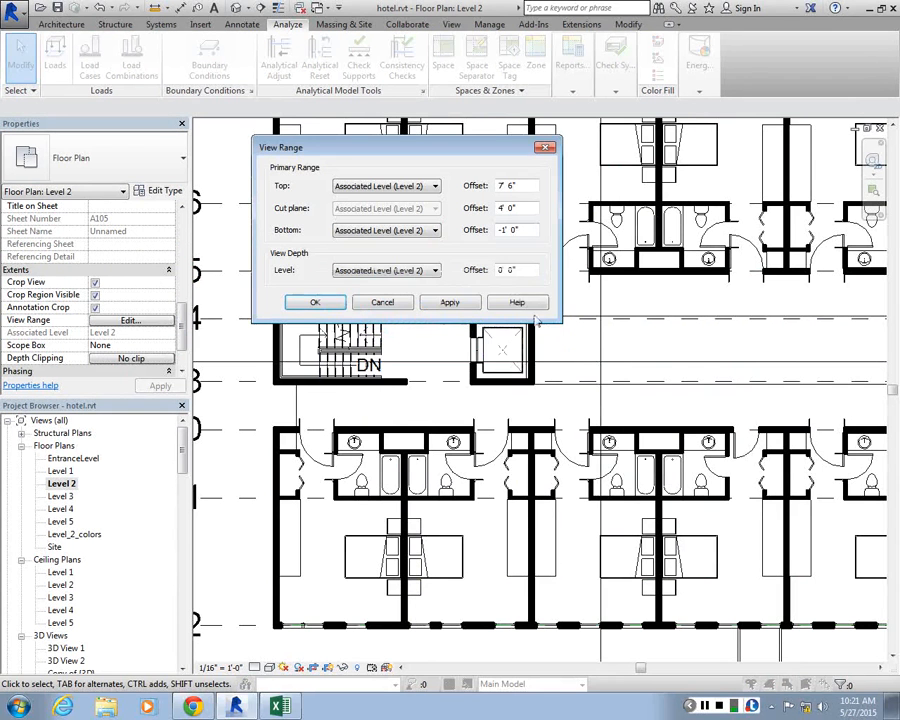
pyautogui.write('-1')
pyautogui.click(458, 305)
pyautogui.click(322, 303)
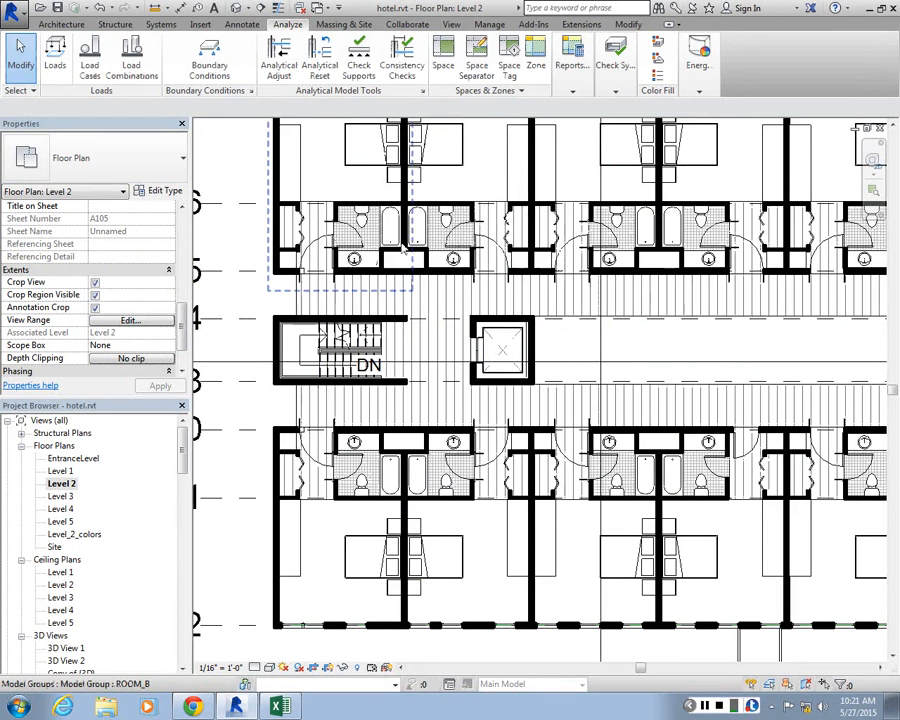
pyautogui.middleClick(371, 222)
pyautogui.middleClick(371, 222)
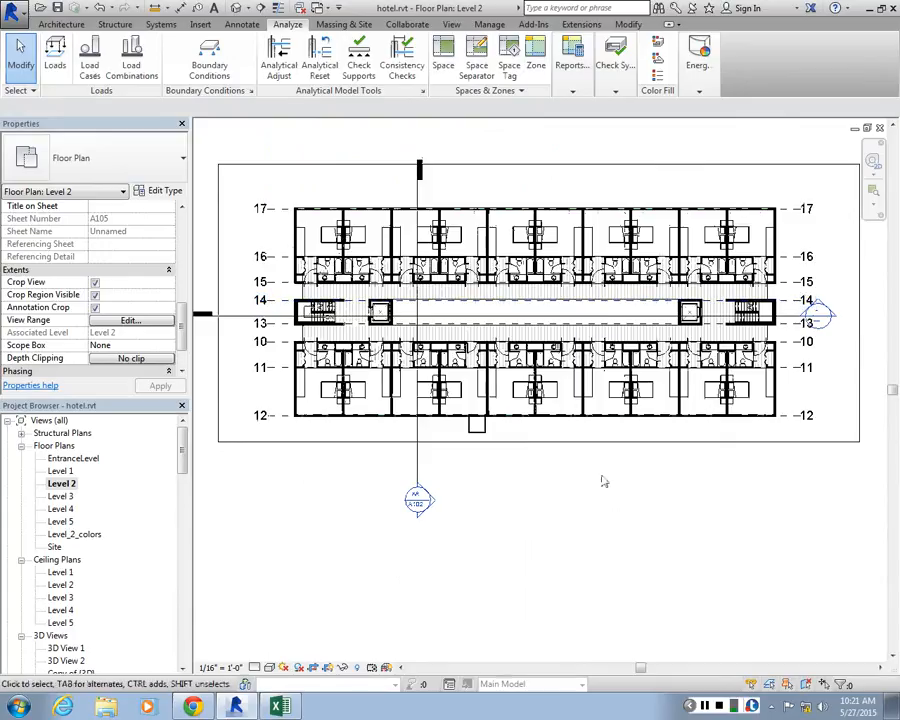
# Open the Level_2_colors floor plan and check its parts visibility and the pasted slab at the corridor edge
pyautogui.doubleClick(80, 534)
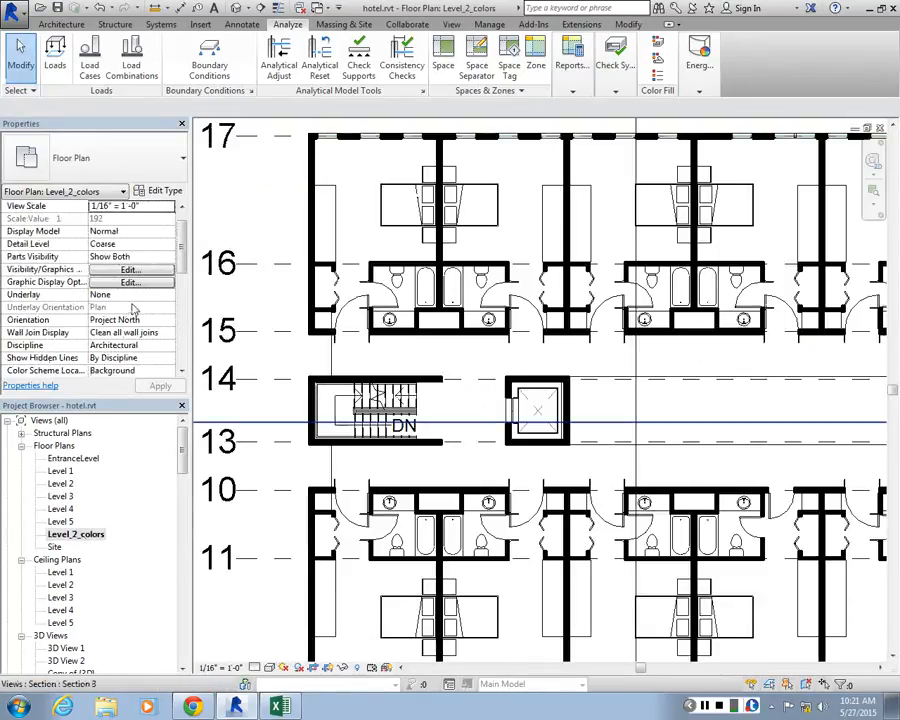
pyautogui.click(169, 257)
pyautogui.click(168, 259)
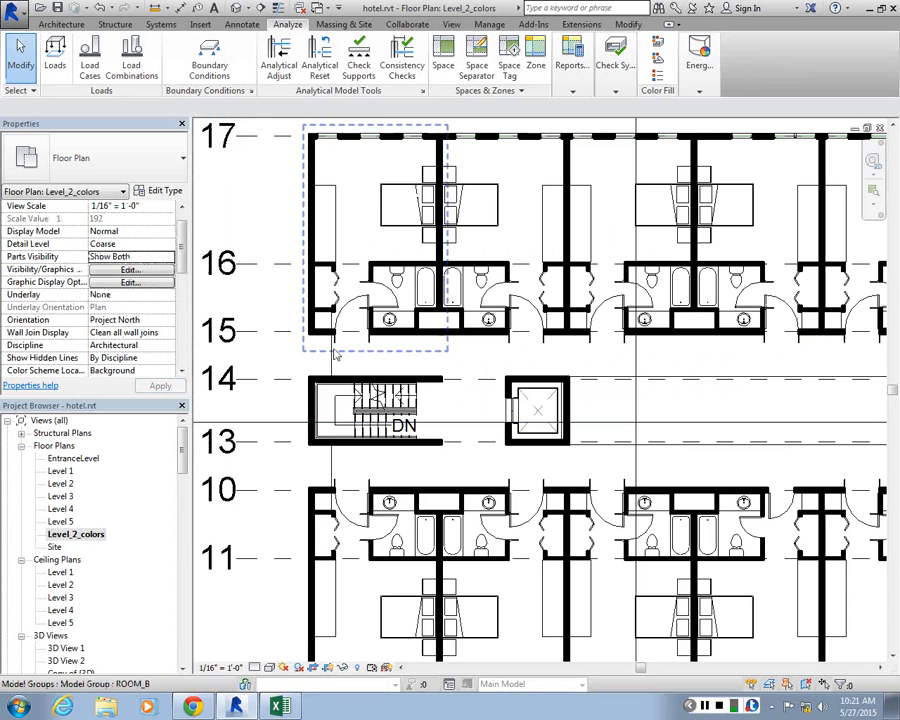
pyautogui.click(331, 358)
pyautogui.click(256, 350)
pyautogui.click(252, 353)
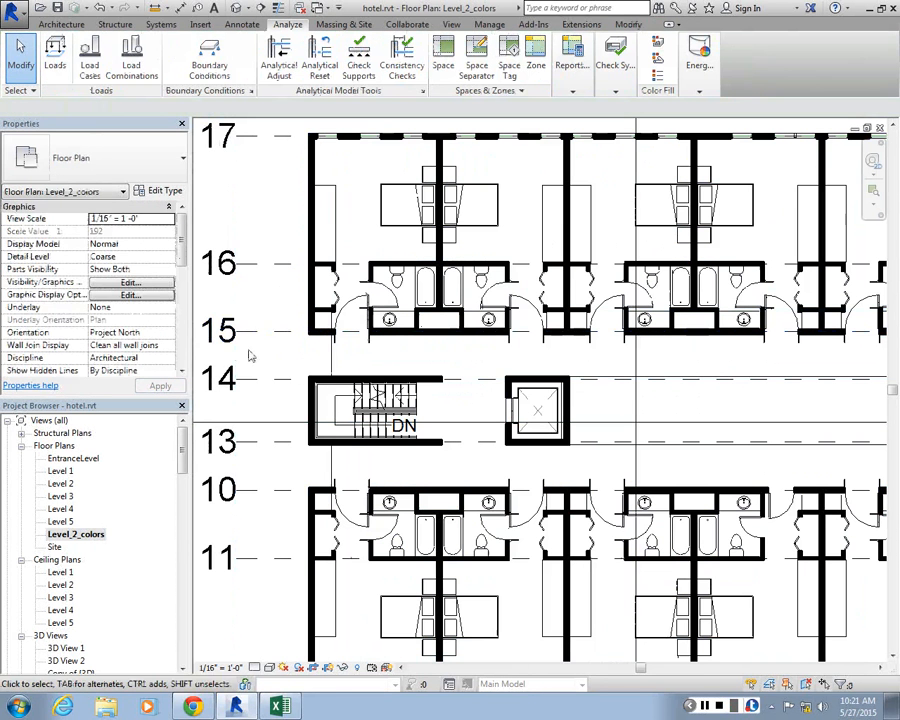
# Set the Level_2_colors view range's bottom and view depth offsets to -1' 0" and inspect the floor patterns in the rooms and corridor
pyautogui.moveTo(182, 251); pyautogui.dragTo(181, 295)
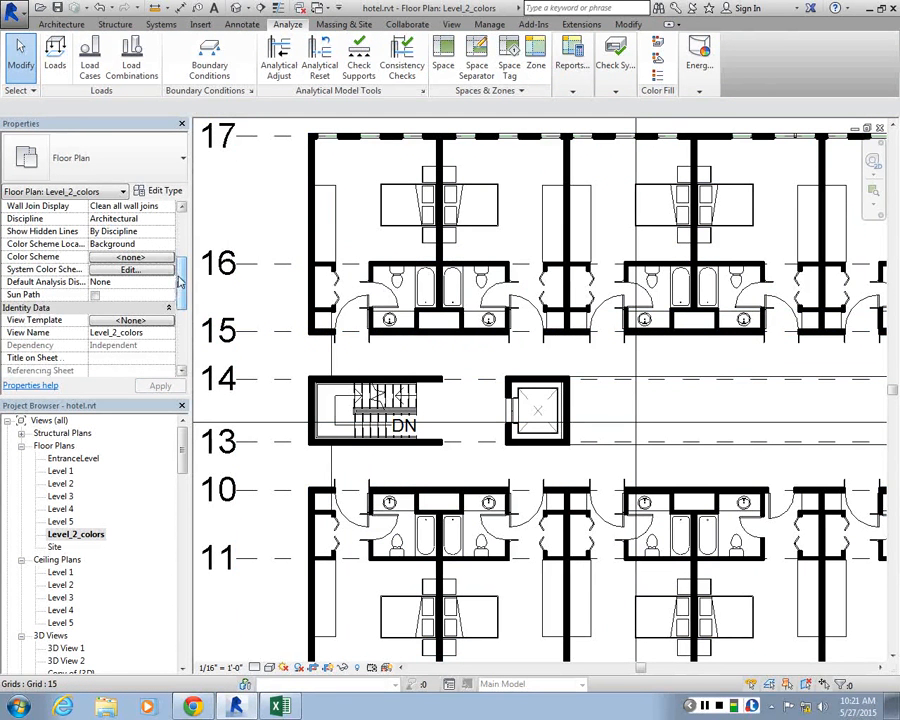
pyautogui.scroll(-3, 127, 333)
pyautogui.click(129, 321)
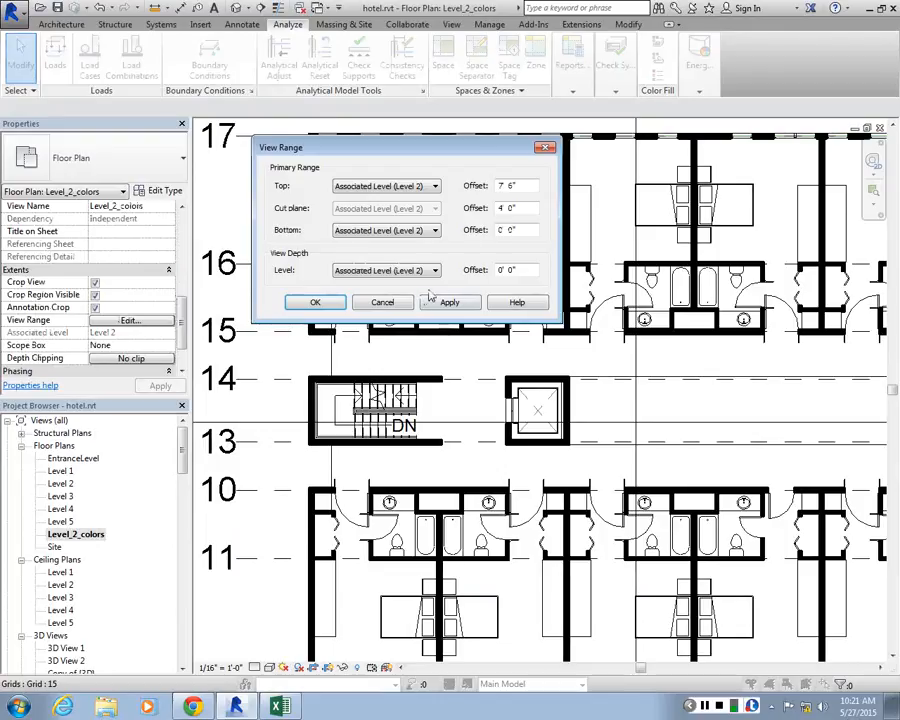
pyautogui.press('Tab')
pyautogui.write('-1')
pyautogui.press('Tab')
pyautogui.write('-')
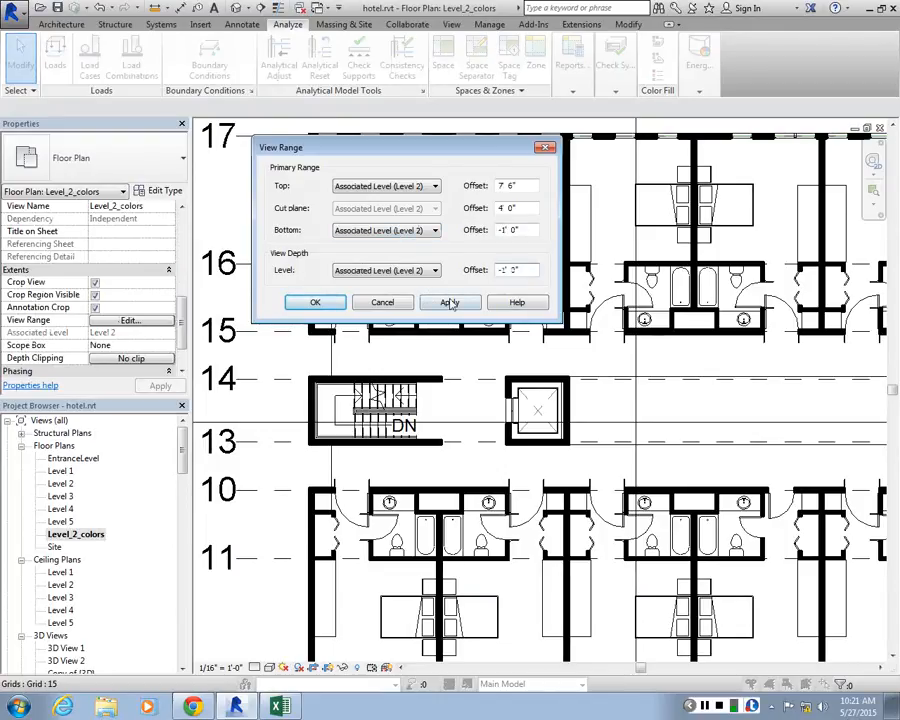
pyautogui.click(315, 303)
pyautogui.scroll(-3, 224, 435)
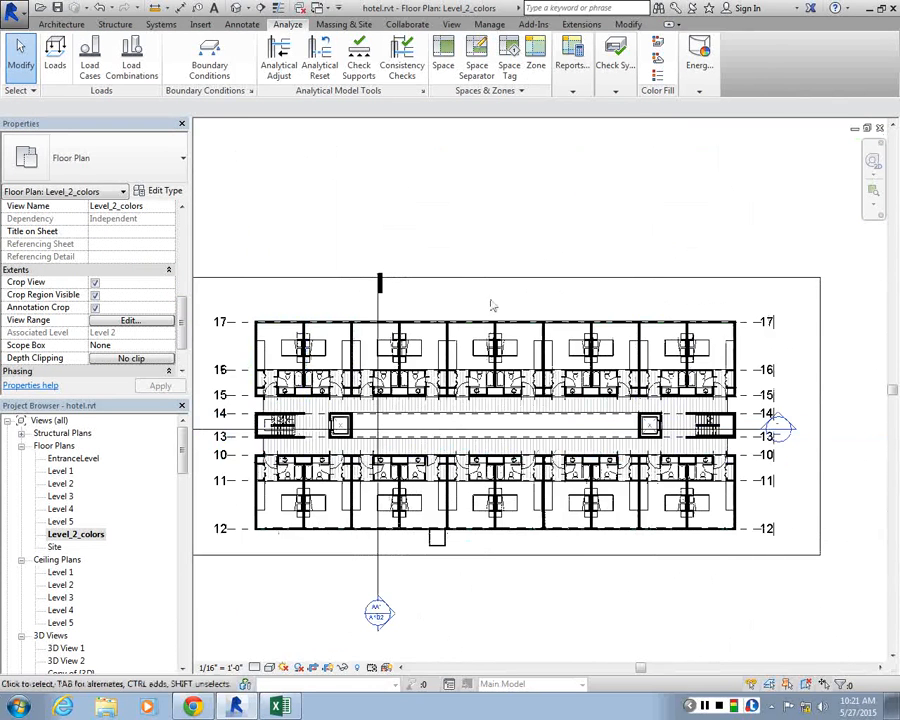
pyautogui.scroll(3, 412, 331)
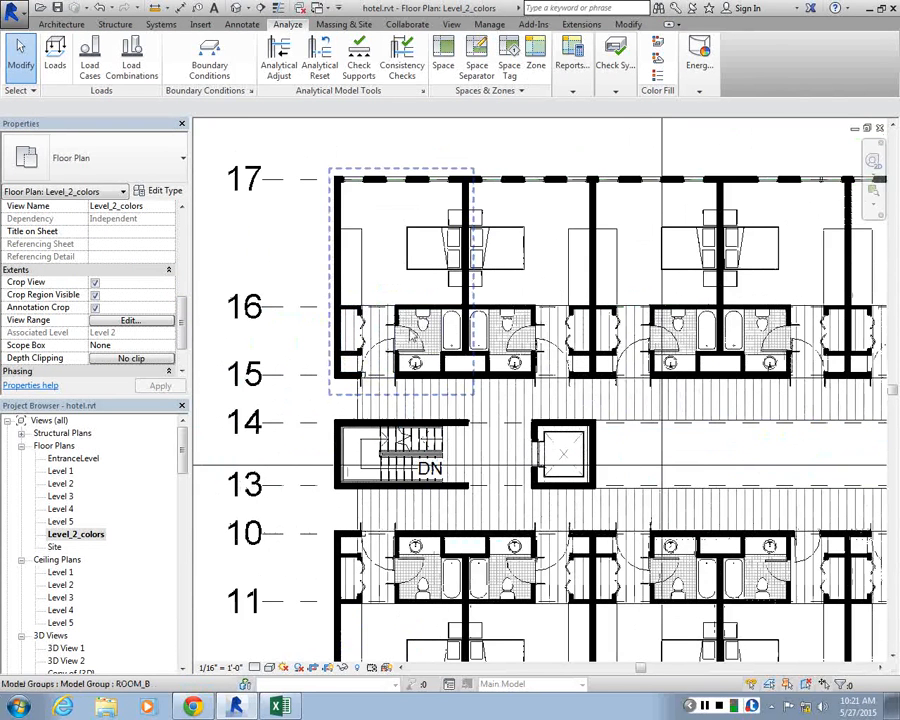
pyautogui.moveTo(411, 335); pyautogui.dragTo(381, 337, button='middle')
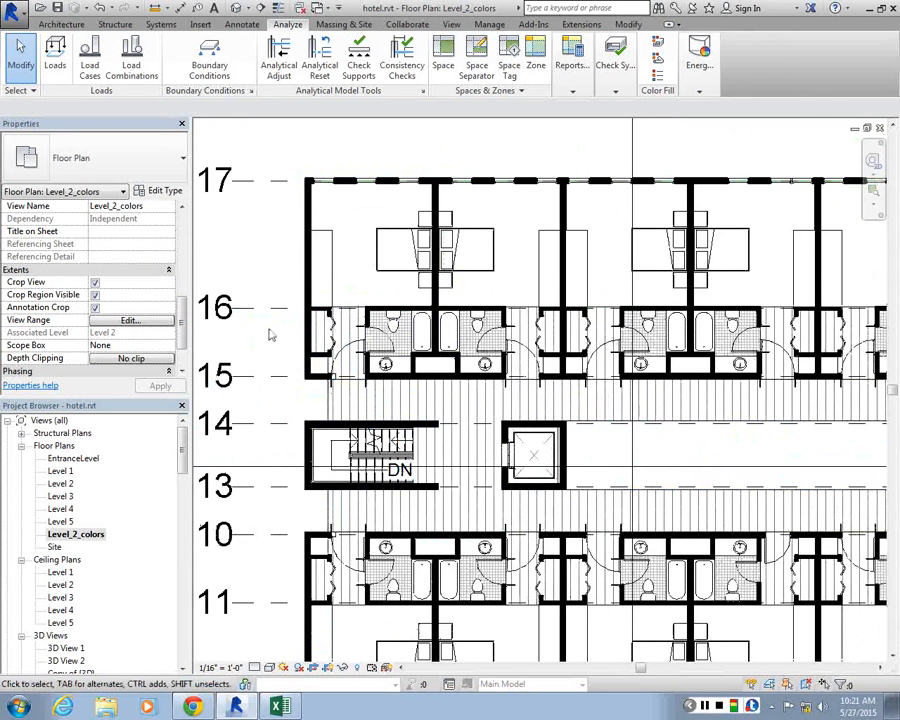
pyautogui.scroll(4, 250, 340)
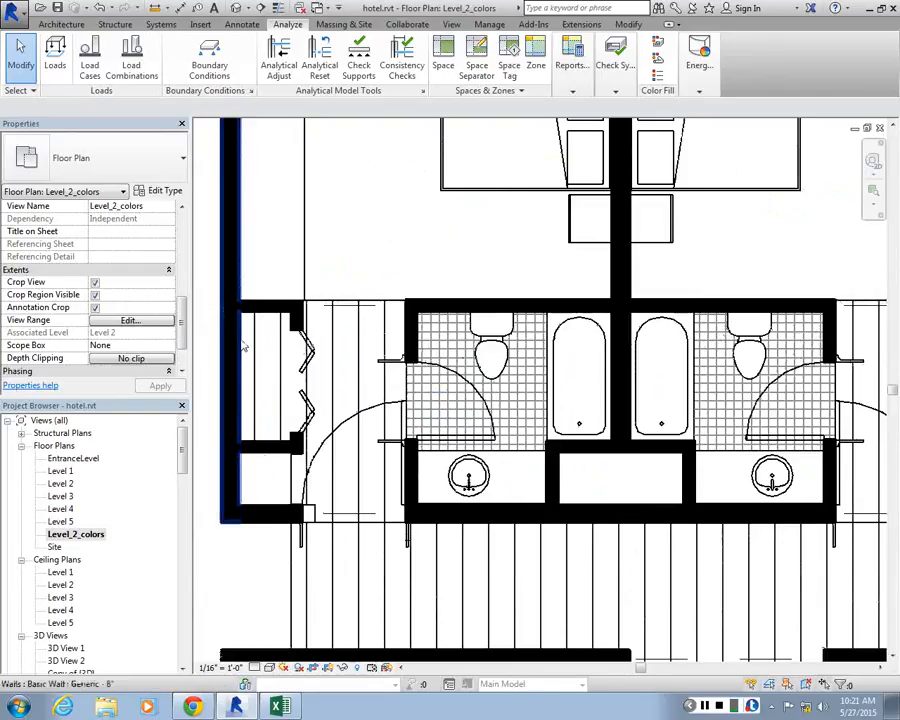
# Examine the guest rooms, corridor and grid layout on the Level_2_colors plan
pyautogui.scroll(-7, 339, 331)
pyautogui.scroll(2, 370, 310)
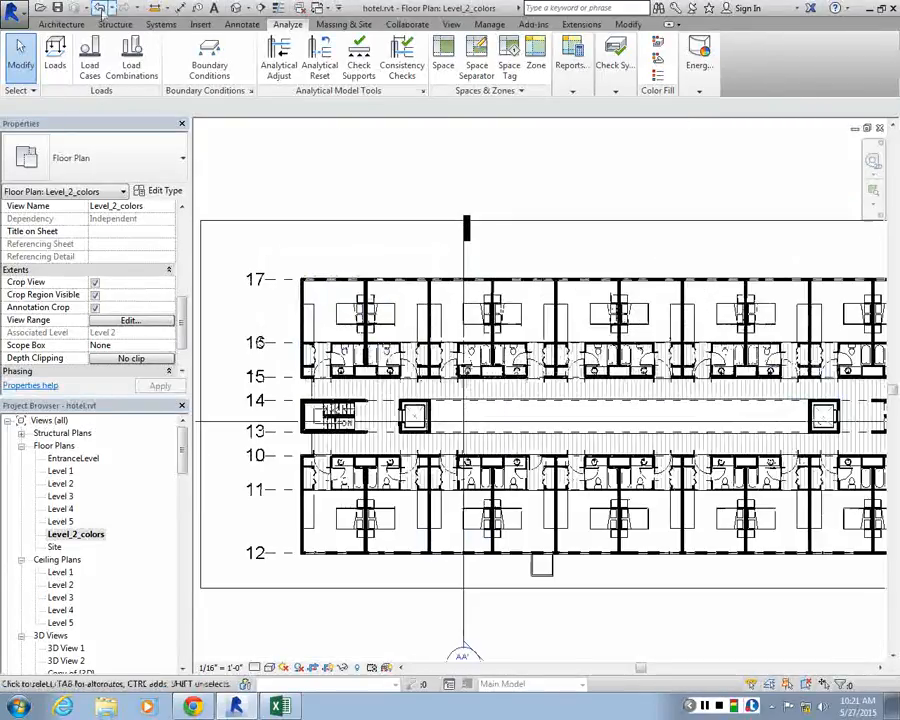
pyautogui.click(61, 24)
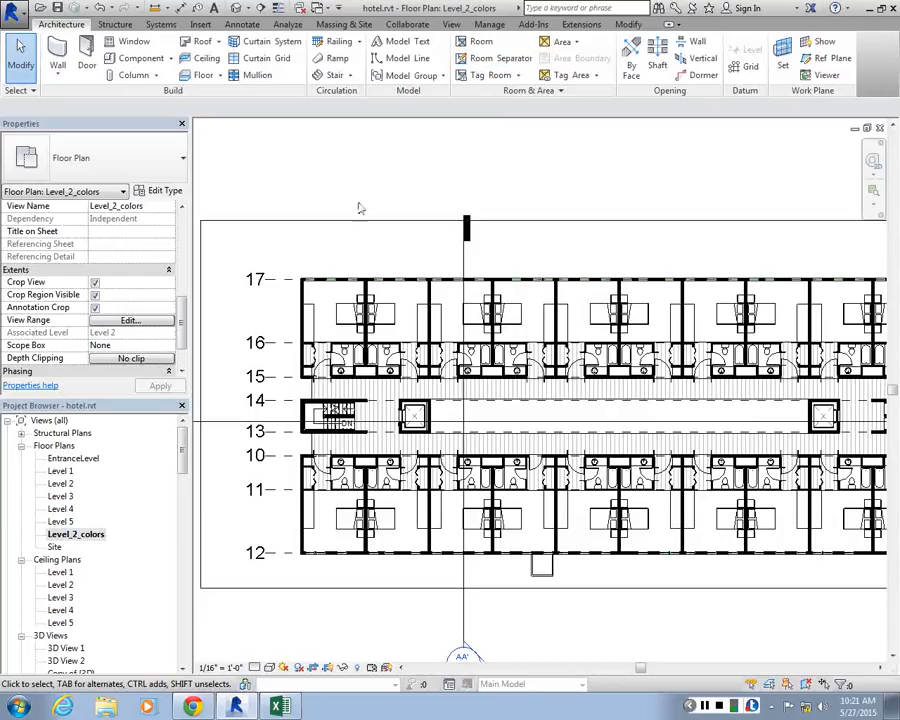
pyautogui.scroll(2, 342, 338)
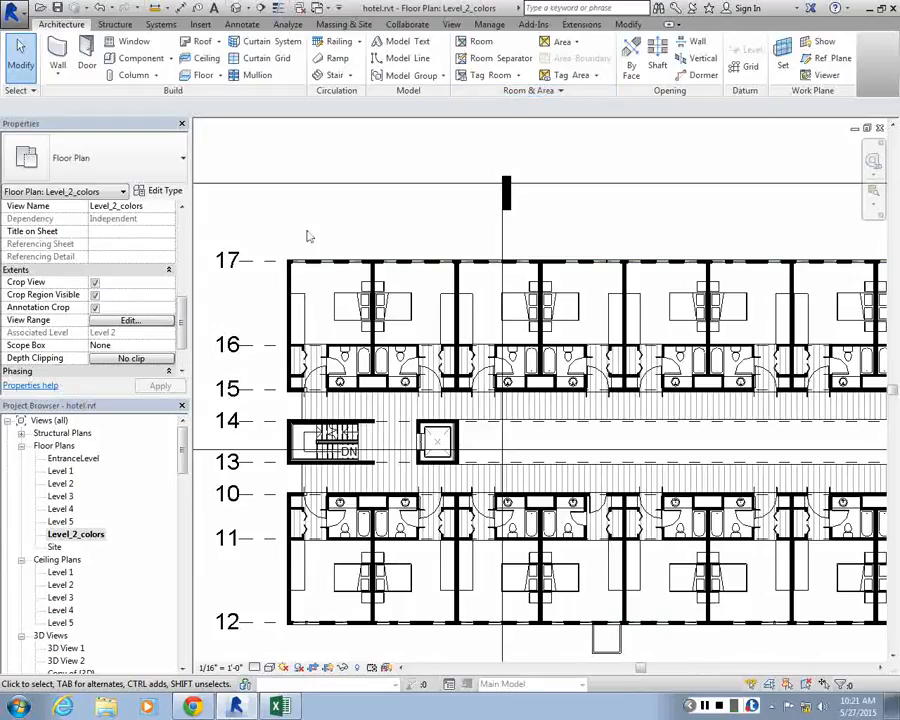
pyautogui.scroll(3, 307, 235)
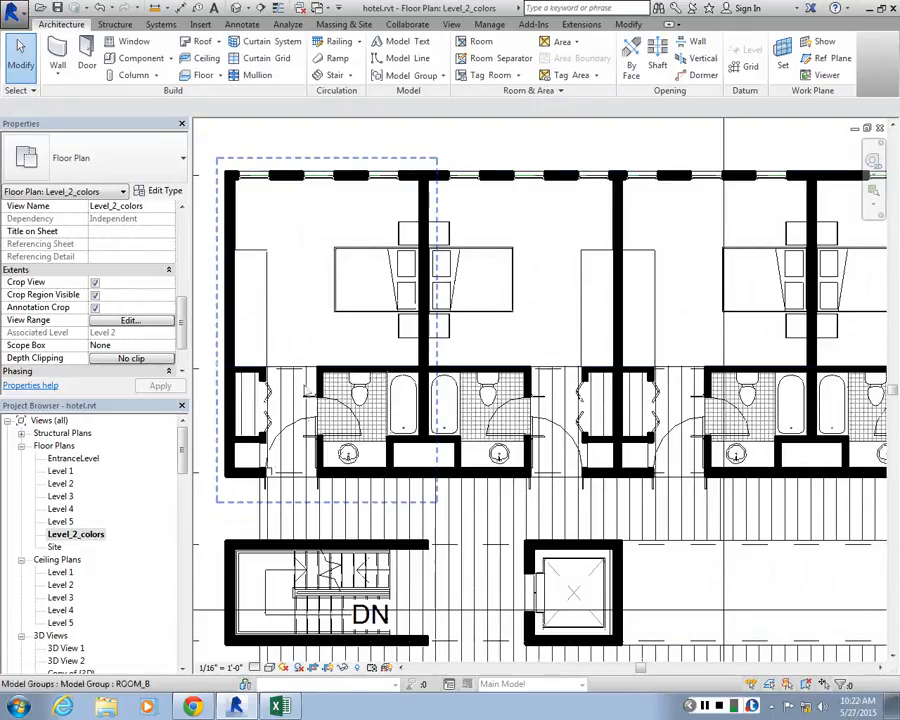
pyautogui.scroll(-2, 338, 265)
pyautogui.scroll(1, 338, 262)
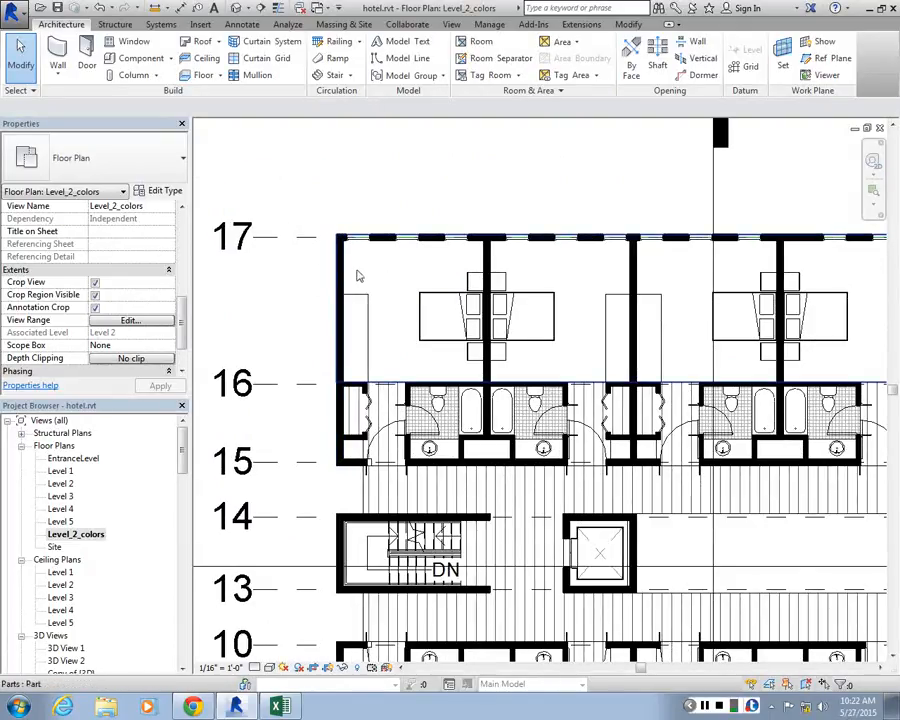
pyautogui.scroll(-4, 356, 270)
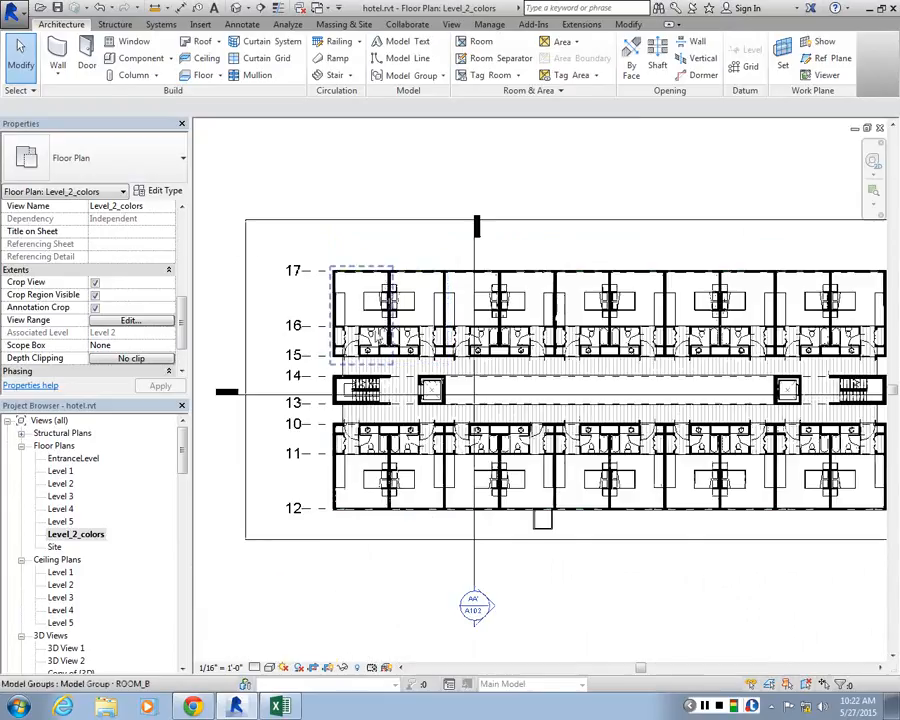
pyautogui.scroll(1, 300, 263)
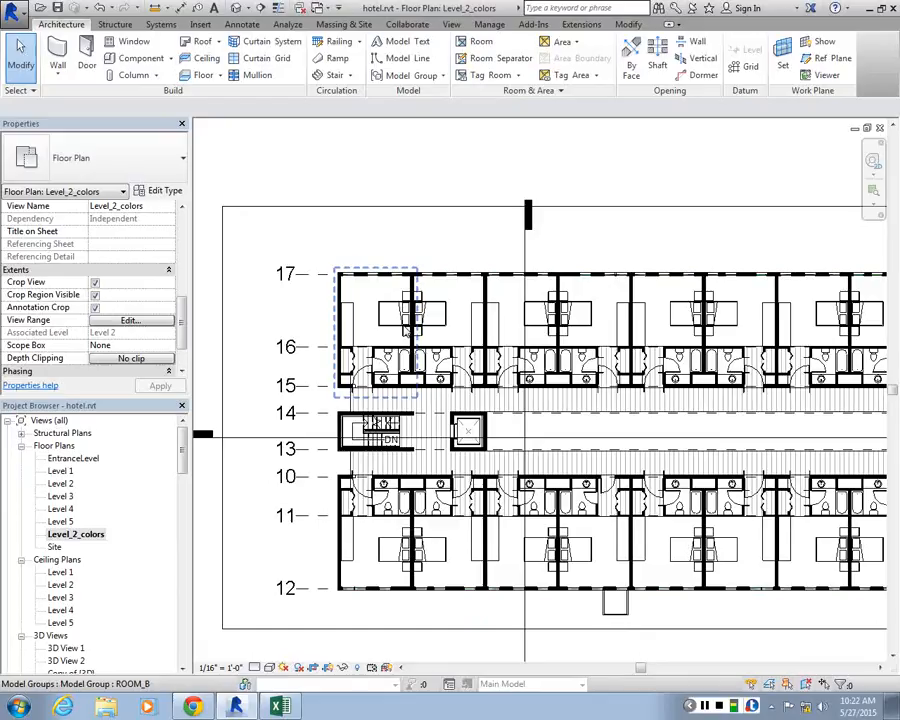
# Place a tagged room in the corner guest room between grids 16 and 17, with Level 2 as upper limit and a 10' 0" offset
pyautogui.scroll(3, 385, 315)
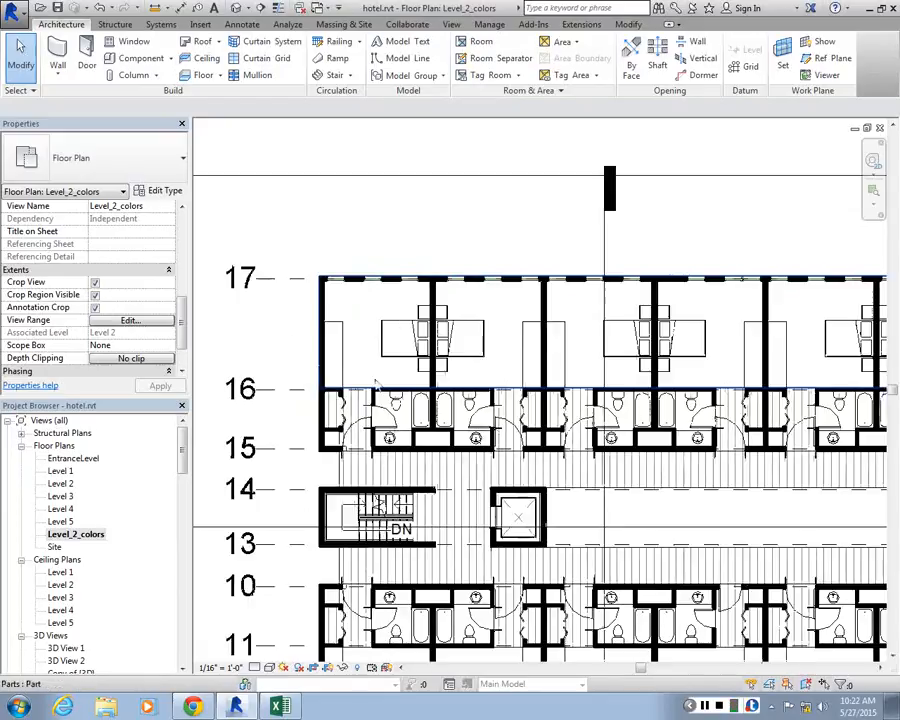
pyautogui.click(482, 45)
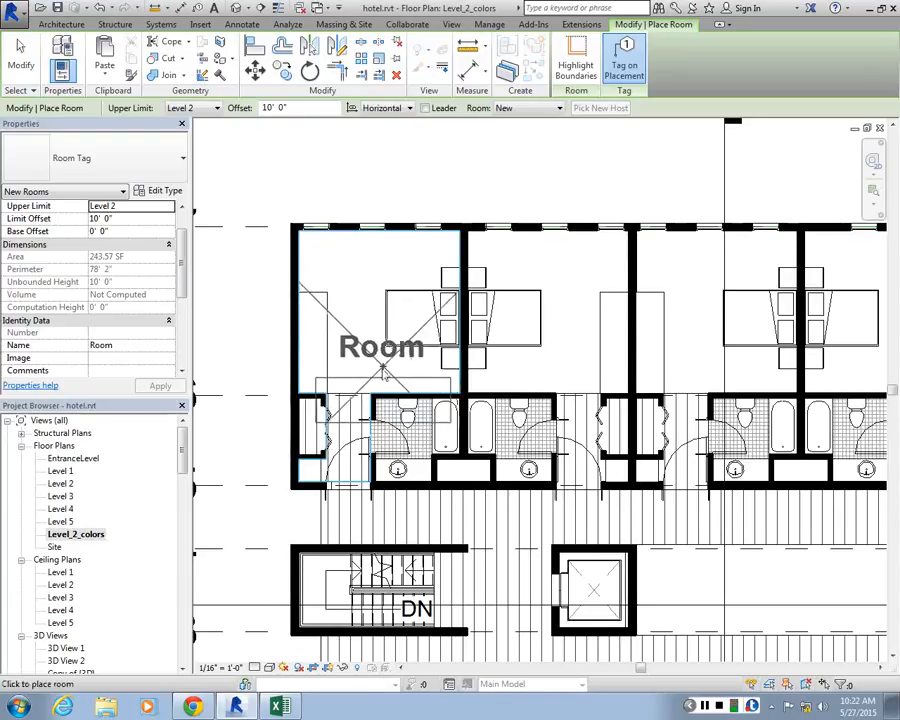
pyautogui.scroll(2, 315, 315)
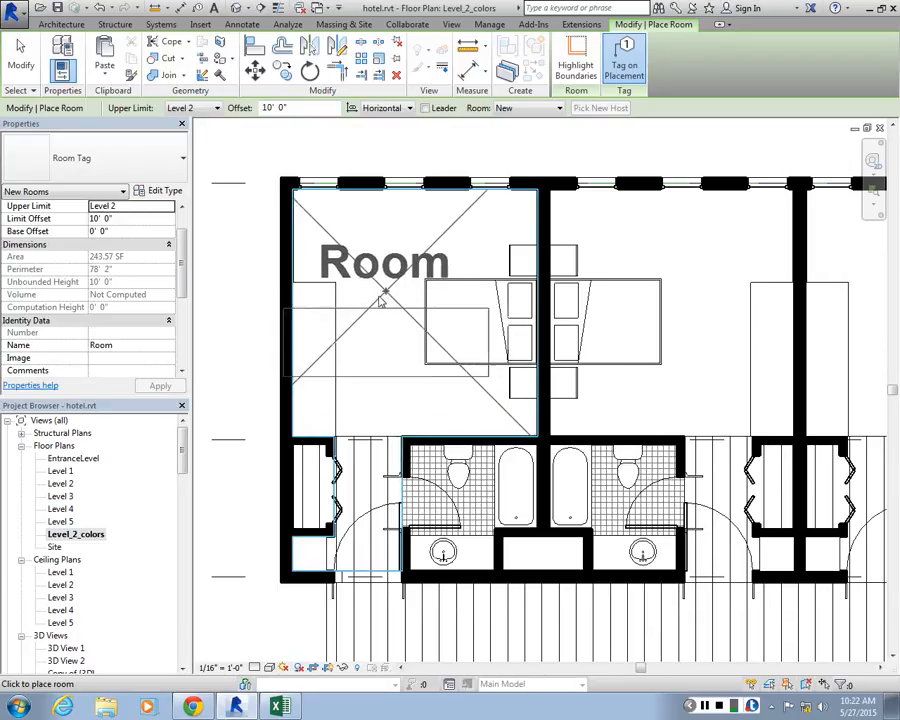
pyautogui.click(397, 316)
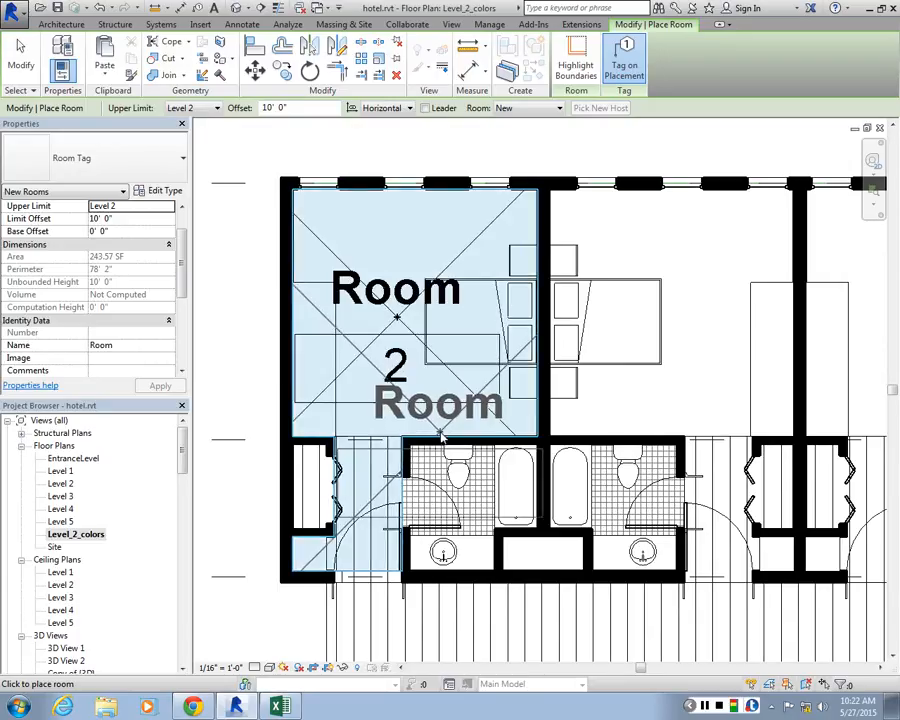
pyautogui.press('Escape')
pyautogui.press('Escape')
# Check the room tag and the floor part in the corner guest room, then select the underlying room object itself
pyautogui.click(372, 268)
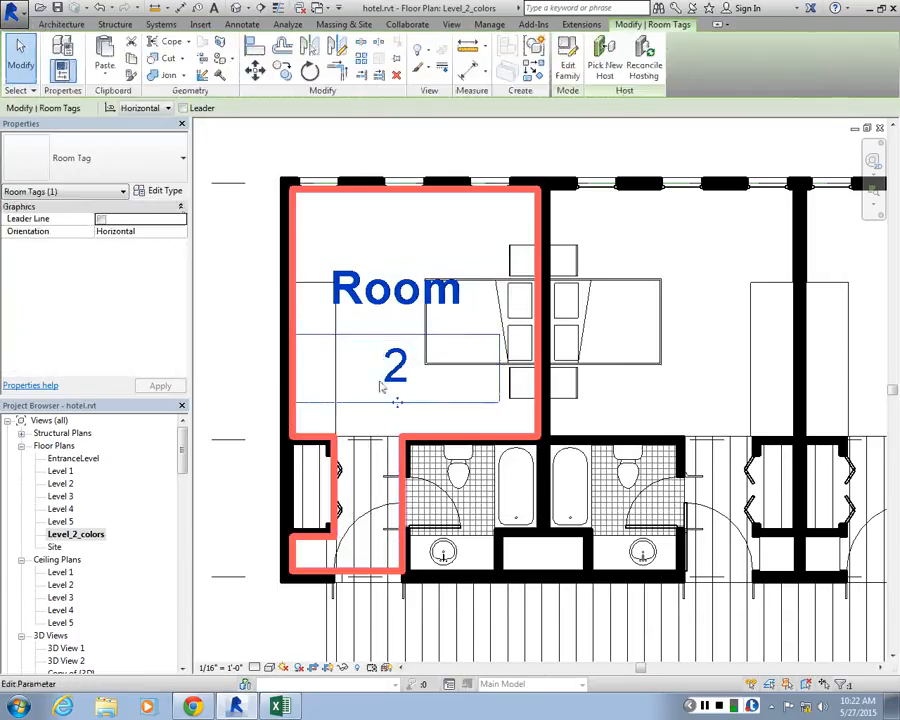
pyautogui.click(247, 321)
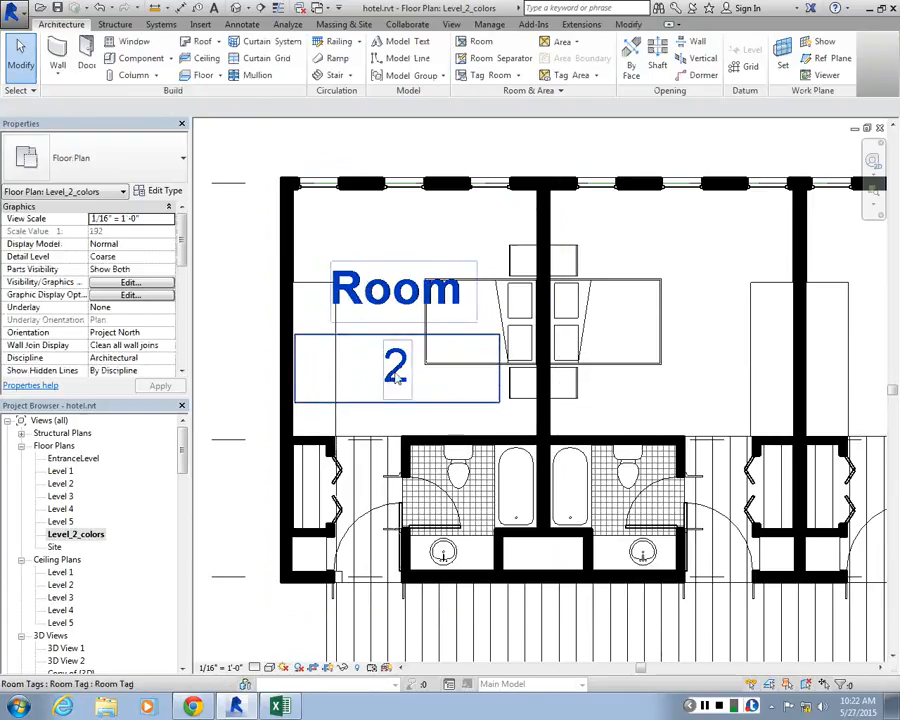
pyautogui.click(370, 308)
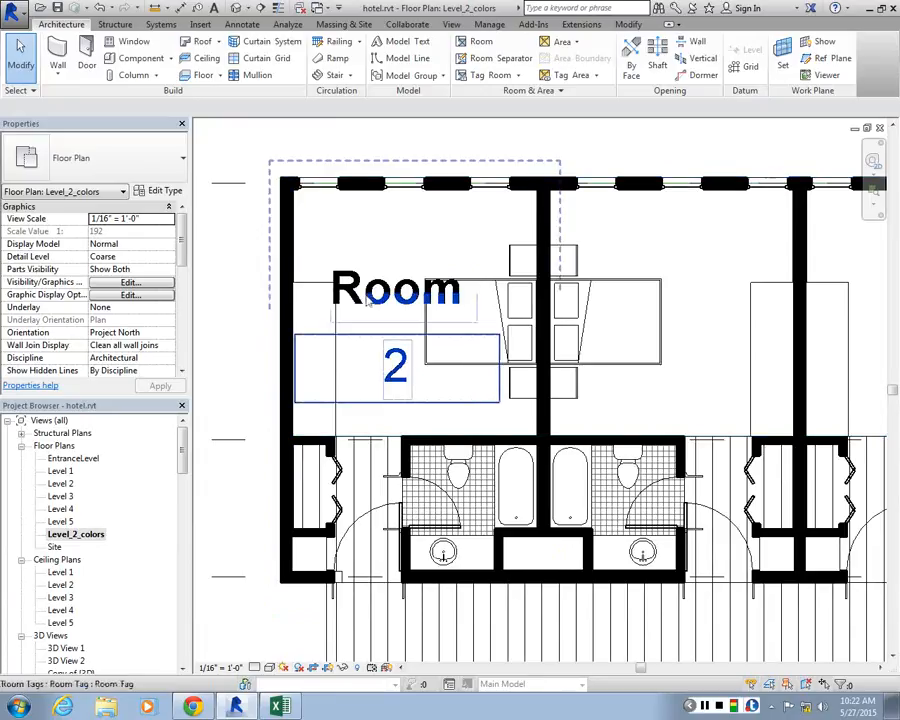
pyautogui.click(322, 260)
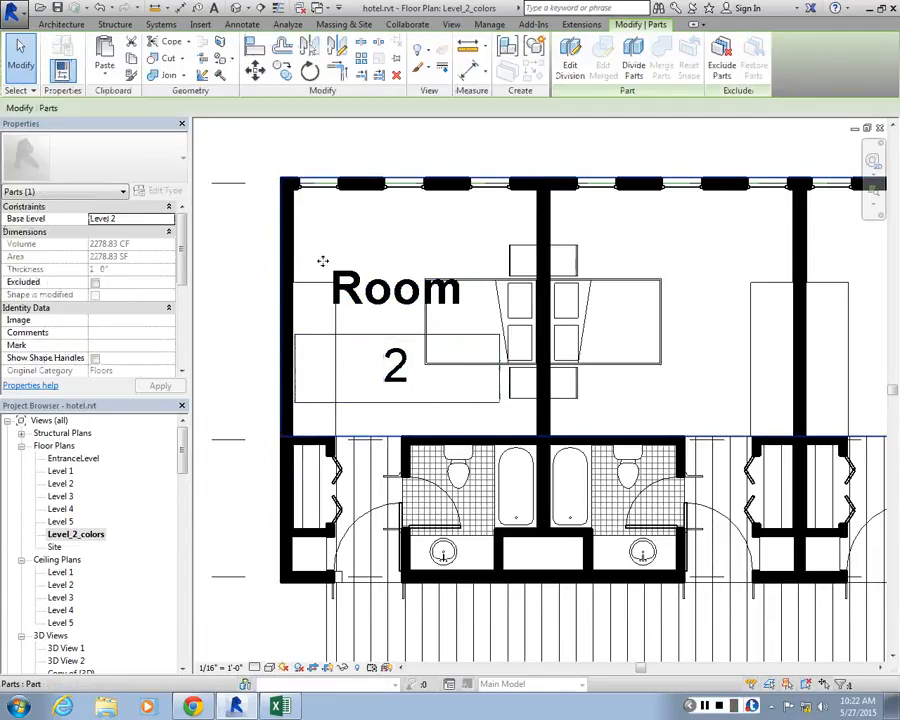
pyautogui.click(244, 302)
pyautogui.moveTo(312, 229); pyautogui.dragTo(394, 313, button='middle')
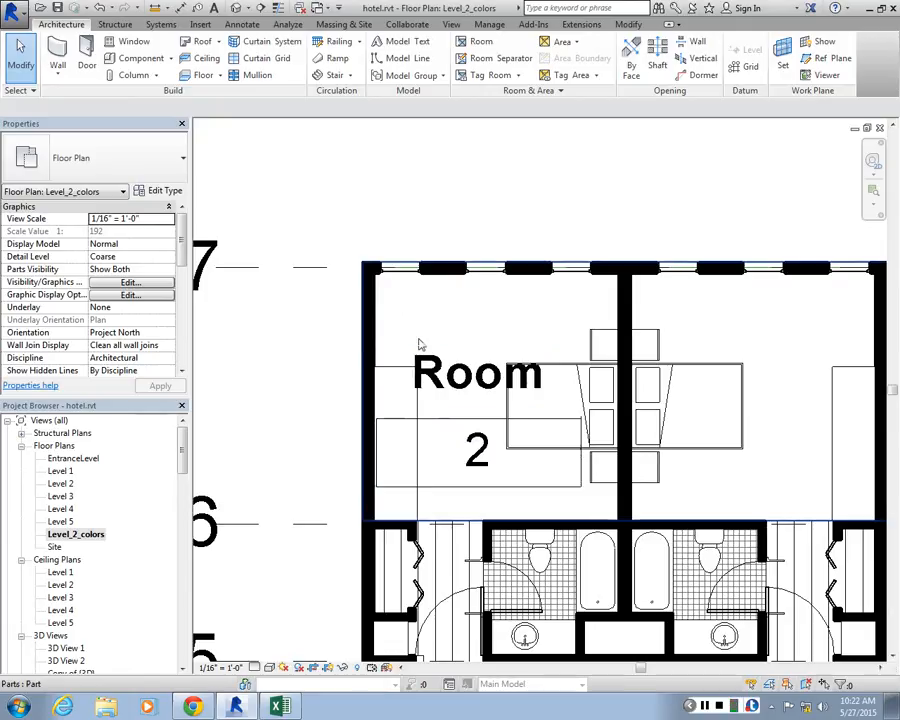
pyautogui.press('Tab')
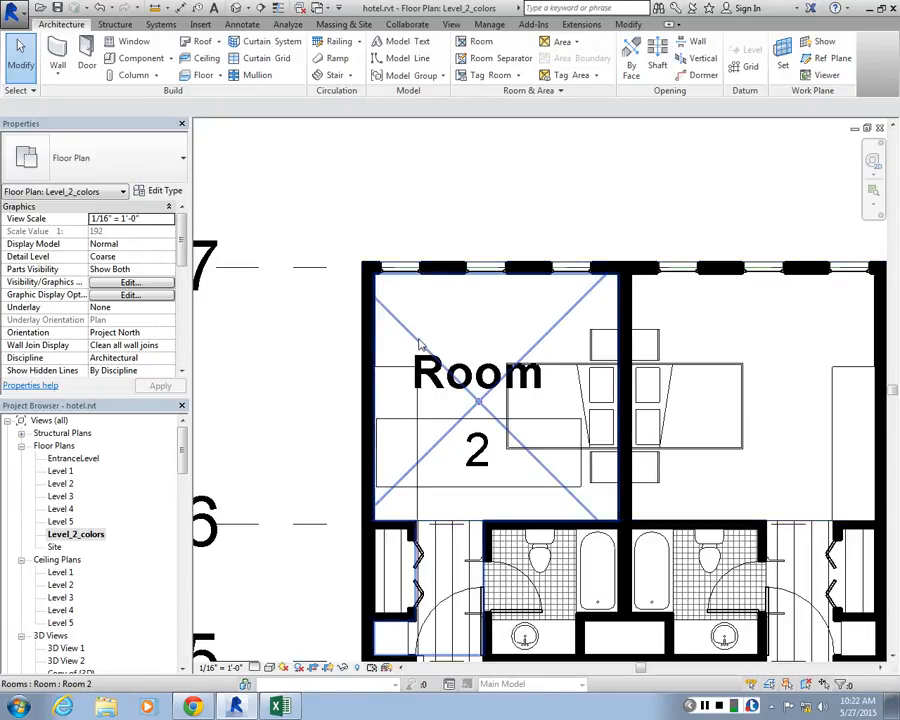
pyautogui.click(413, 340)
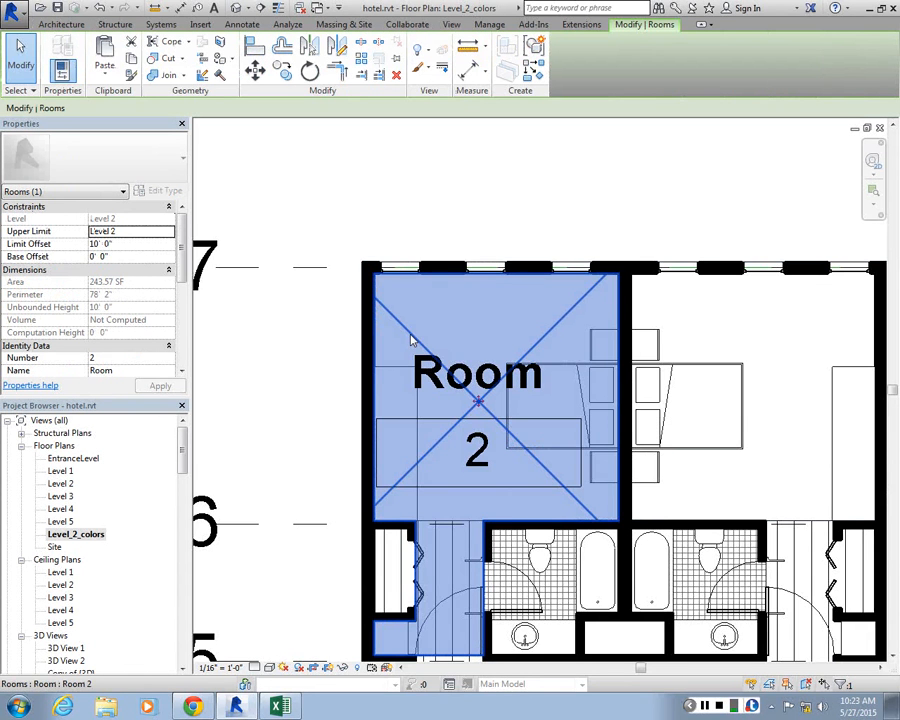
# Clear the selection, reselect the corner guest room's room object and delete it
pyautogui.scroll(-3, 411, 340)
pyautogui.scroll(3, 549, 410)
pyautogui.scroll(-3, 532, 342)
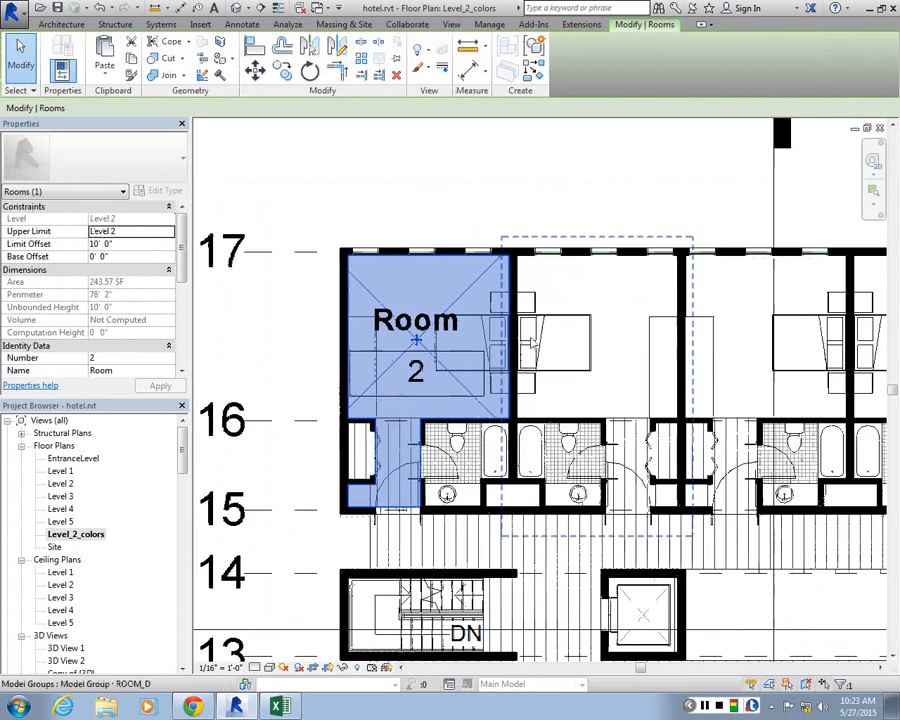
pyautogui.scroll(3, 380, 297)
pyautogui.press('Escape')
pyautogui.scroll(-2, 396, 320)
pyautogui.scroll(2, 375, 322)
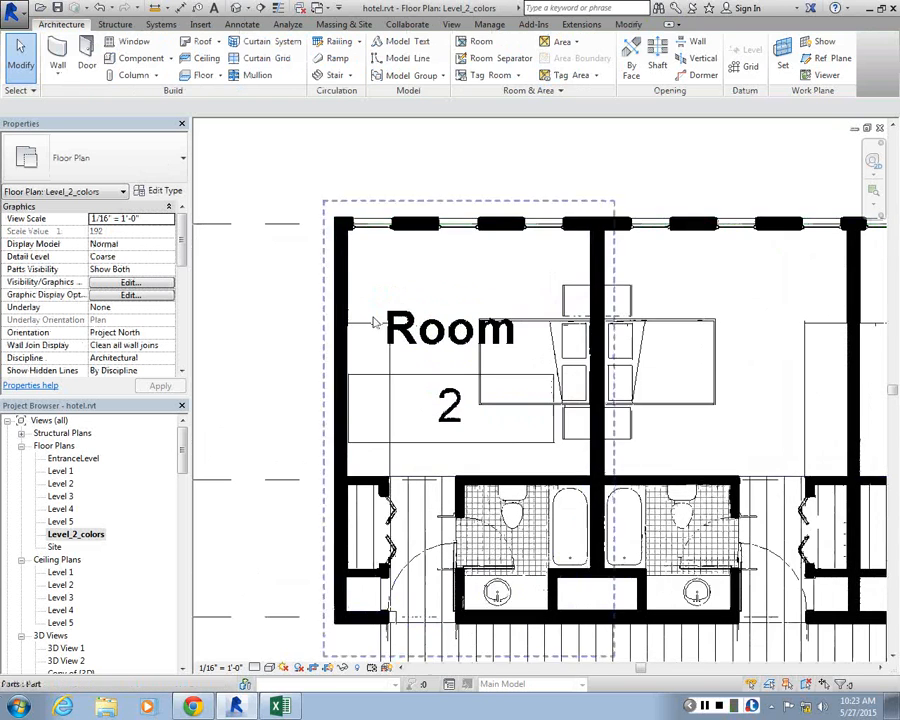
pyautogui.click(420, 320)
pyautogui.press('Escape')
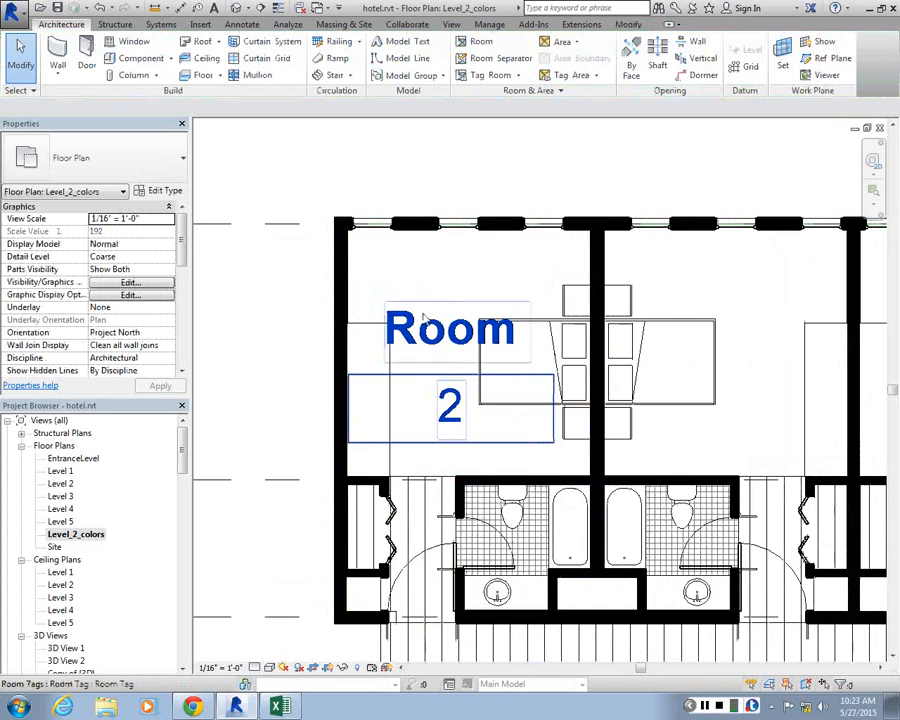
pyautogui.click(407, 313)
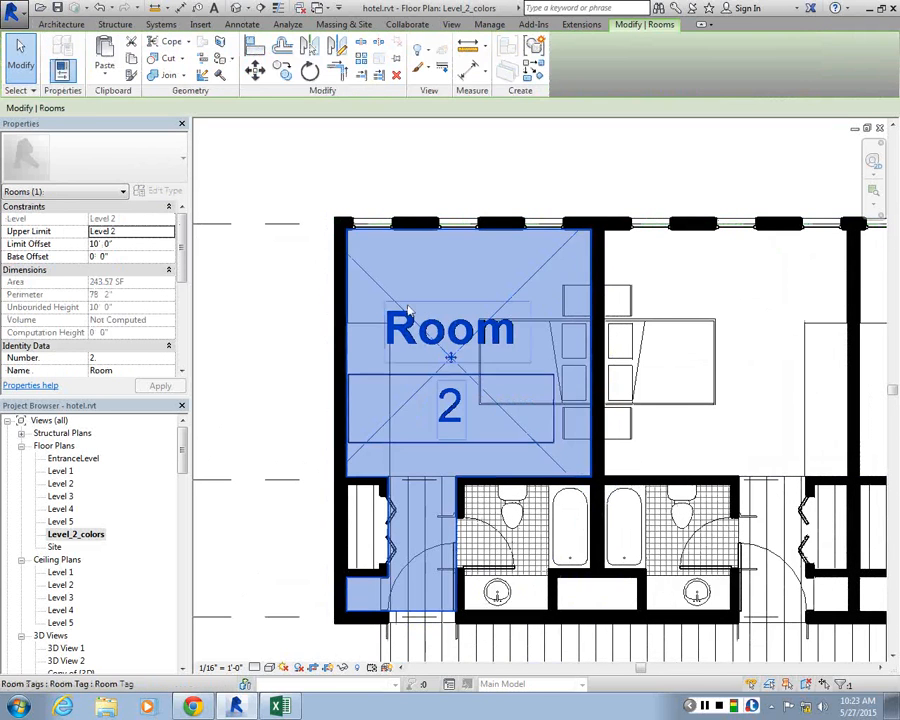
pyautogui.press('Delete')
# Inspect the open edge between the entry and the bedroom, then undo the room deletion
pyautogui.scroll(2, 483, 553)
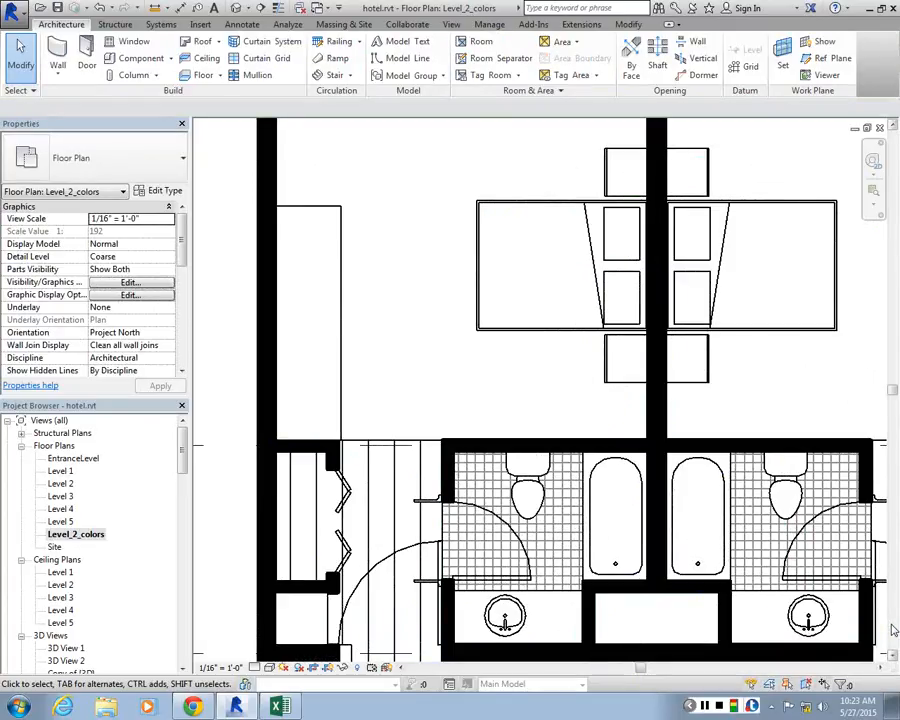
pyautogui.scroll(-2, 418, 297)
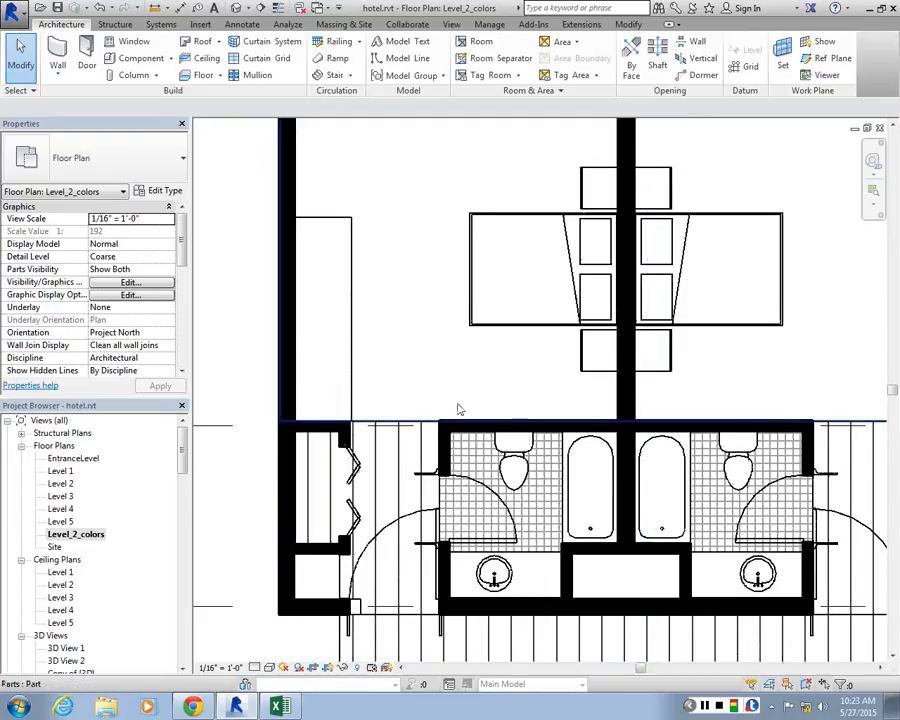
pyautogui.scroll(-3, 470, 300)
pyautogui.scroll(2, 480, 203)
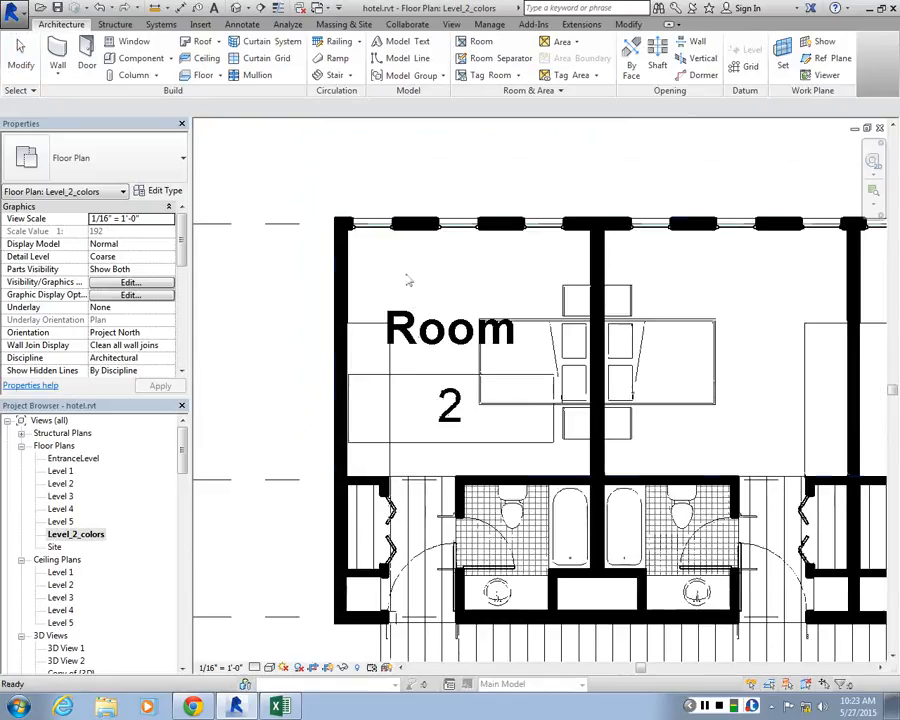
# Delete the room object from the corner guest room and dismiss the warning
pyautogui.click(448, 355)
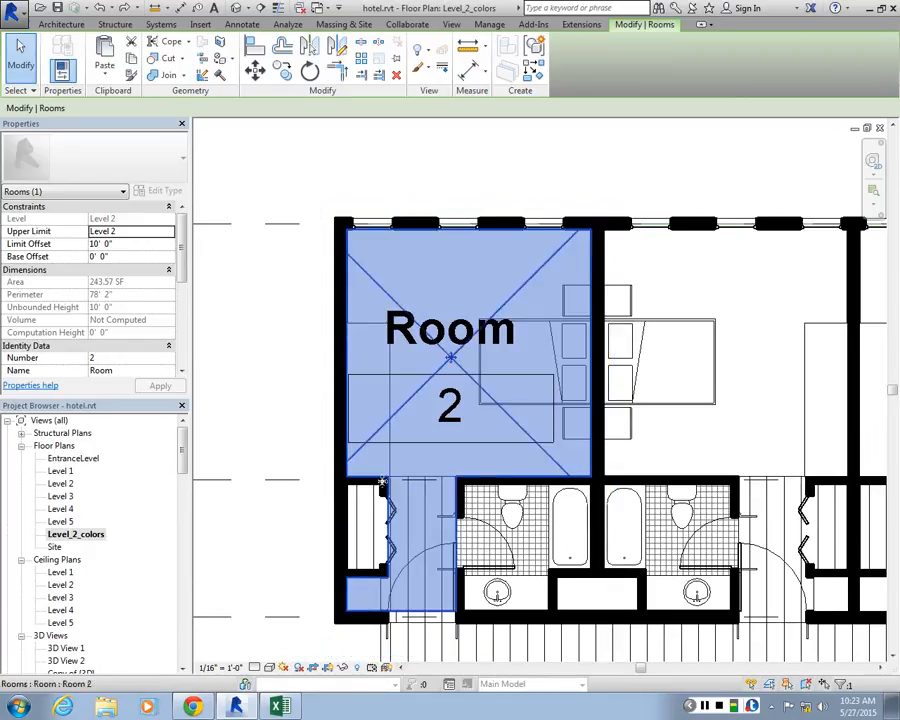
pyautogui.press('Delete')
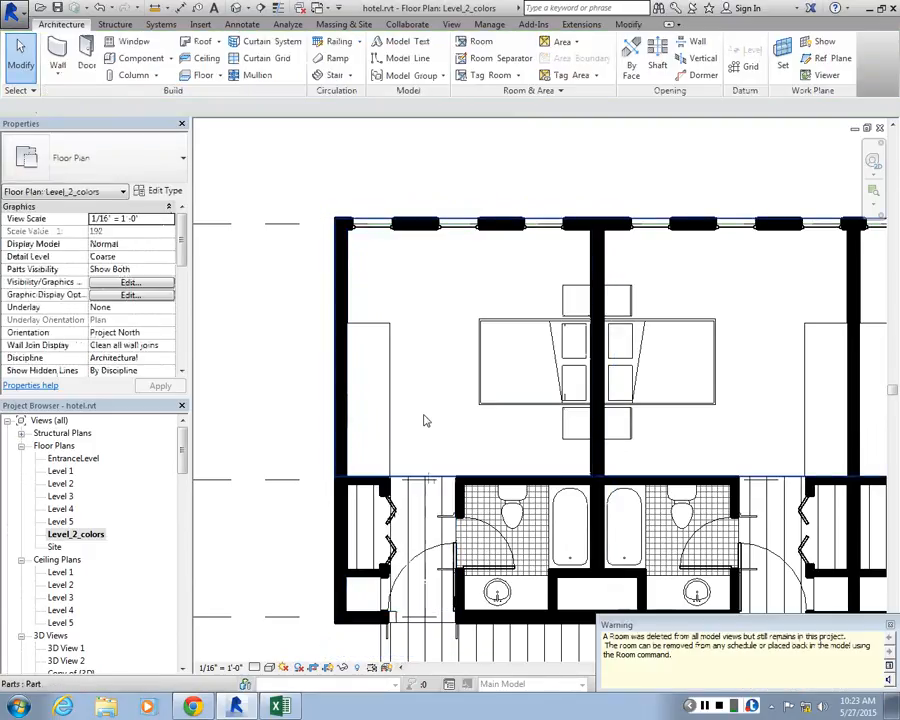
pyautogui.click(889, 625)
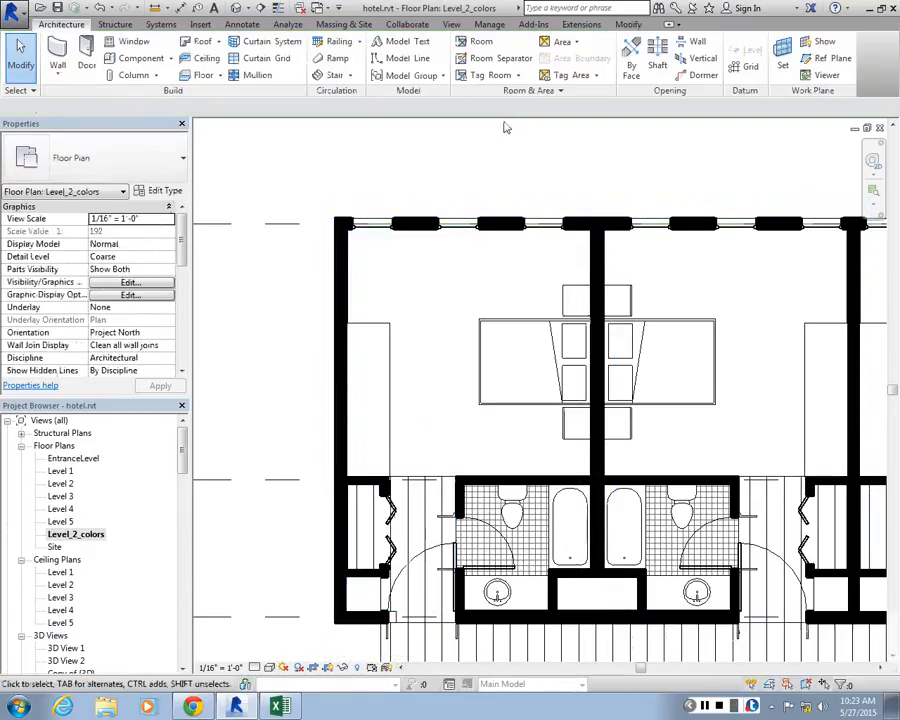
# Draw a horizontal room separation line about 3' 10" long across the opening between the corner guest room's entry and bedroom
pyautogui.click(496, 63)
pyautogui.scroll(5, 480, 540)
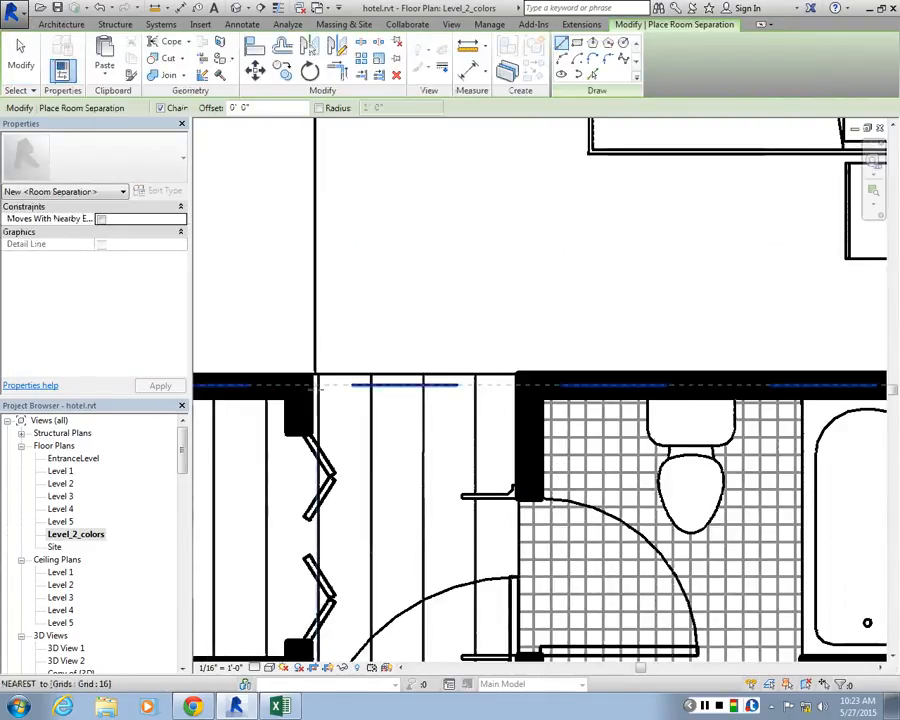
pyautogui.click(310, 375)
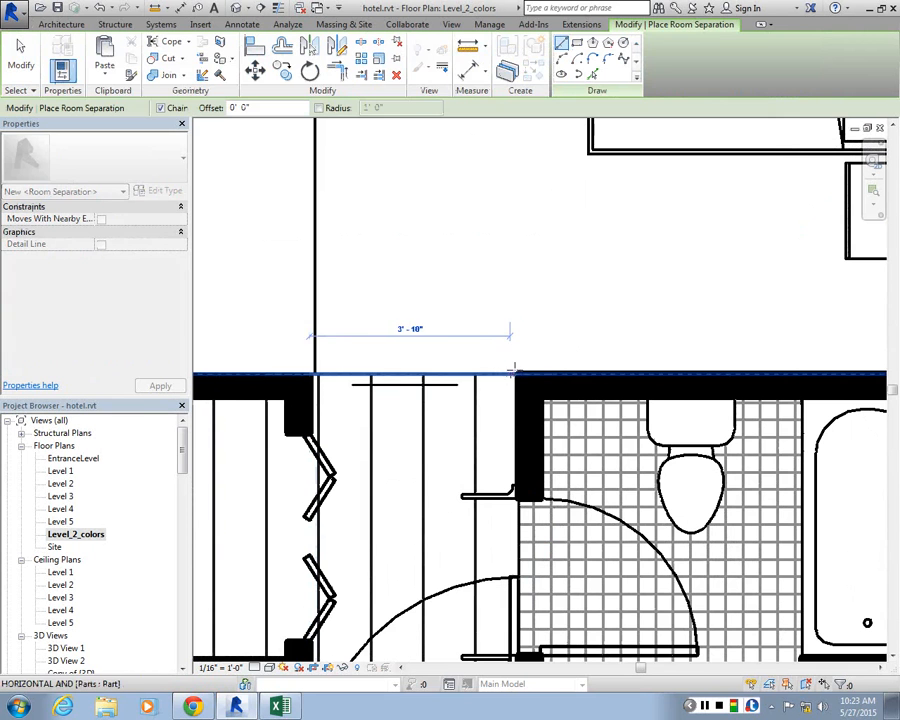
pyautogui.click(516, 376)
pyautogui.press('Escape')
pyautogui.press('Escape')
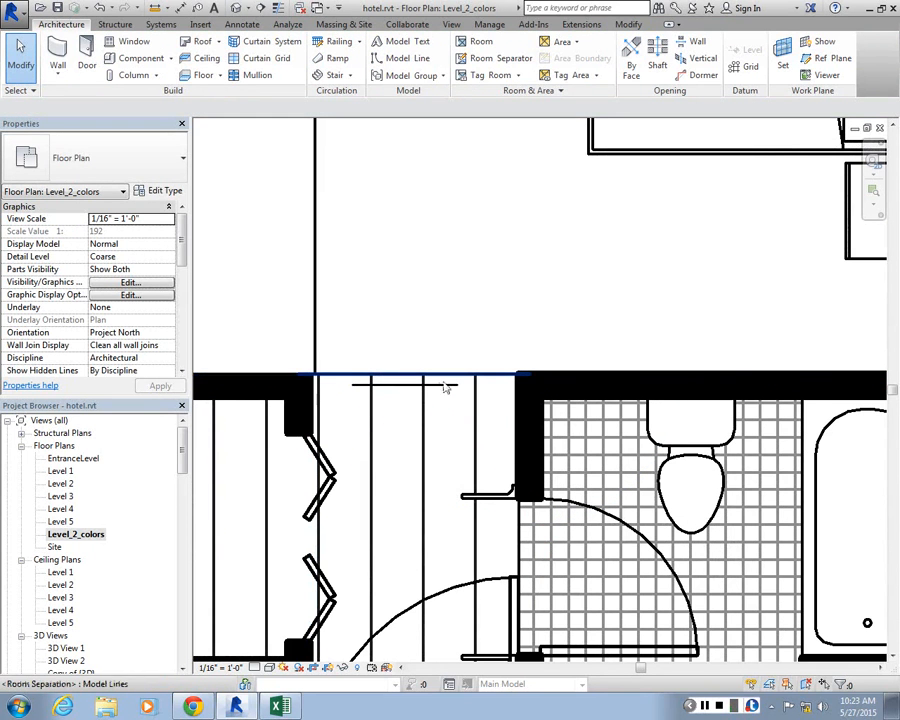
# Preview room placement in the corner guest room's bedroom and entry to compare the boundaries on each side of the separation line
pyautogui.scroll(-6, 444, 382)
pyautogui.scroll(2, 446, 303)
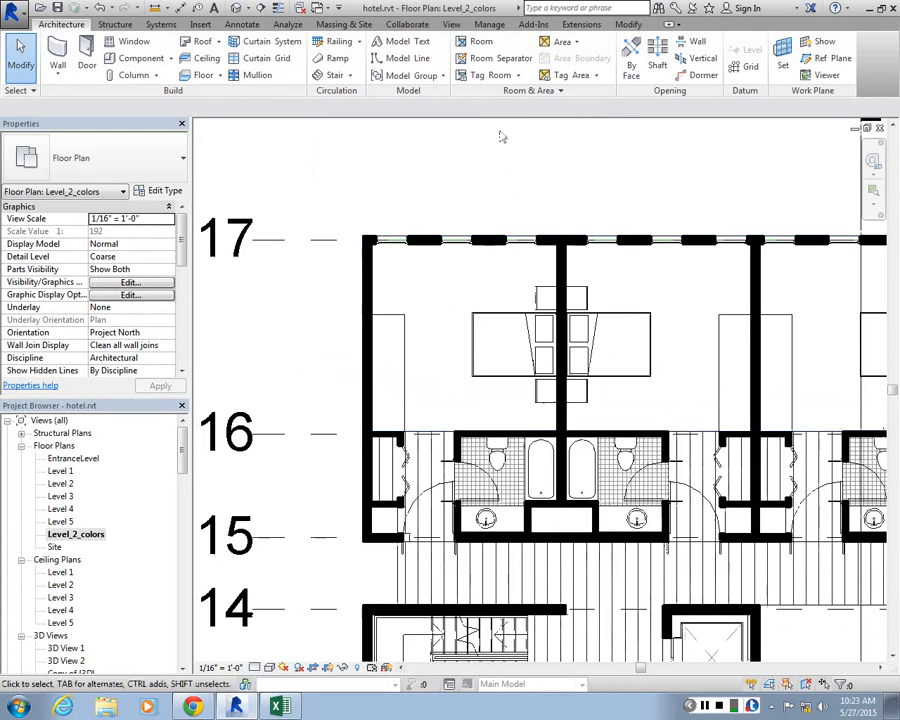
pyautogui.click(474, 41)
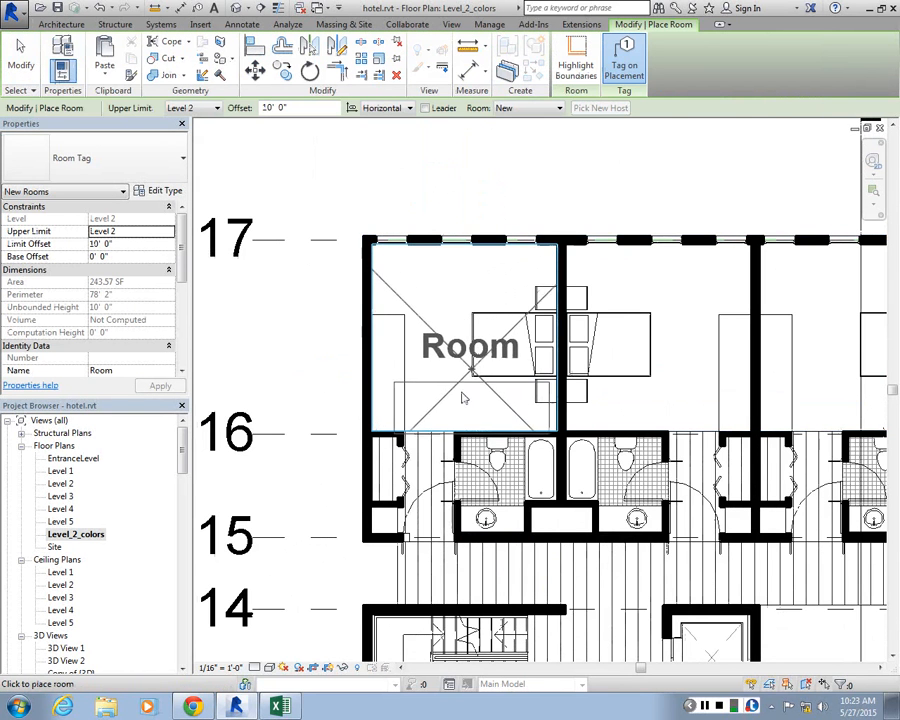
pyautogui.scroll(3, 440, 430)
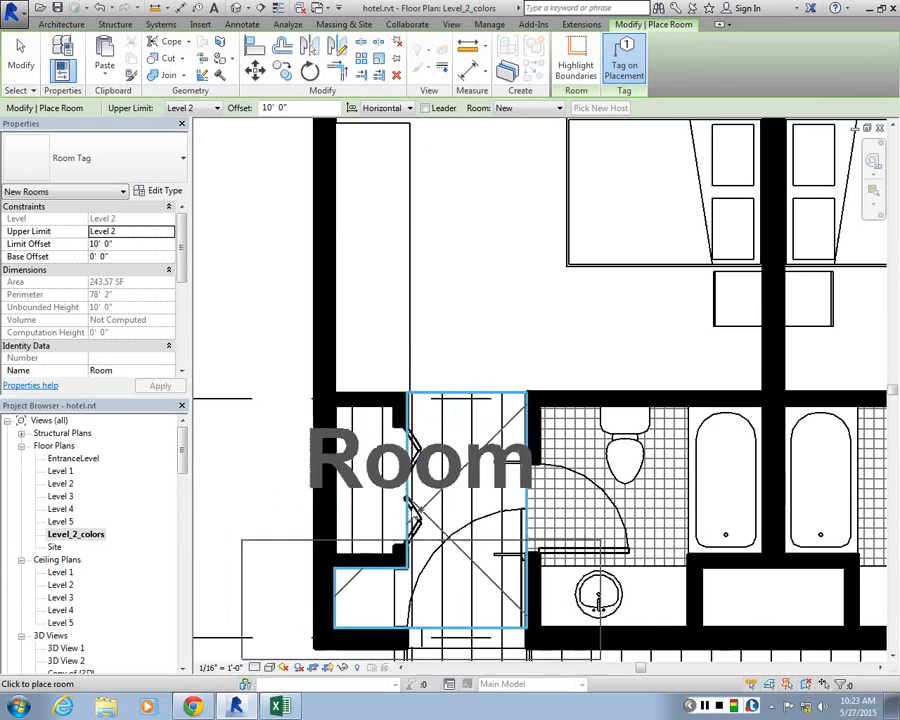
pyautogui.scroll(-3, 437, 478)
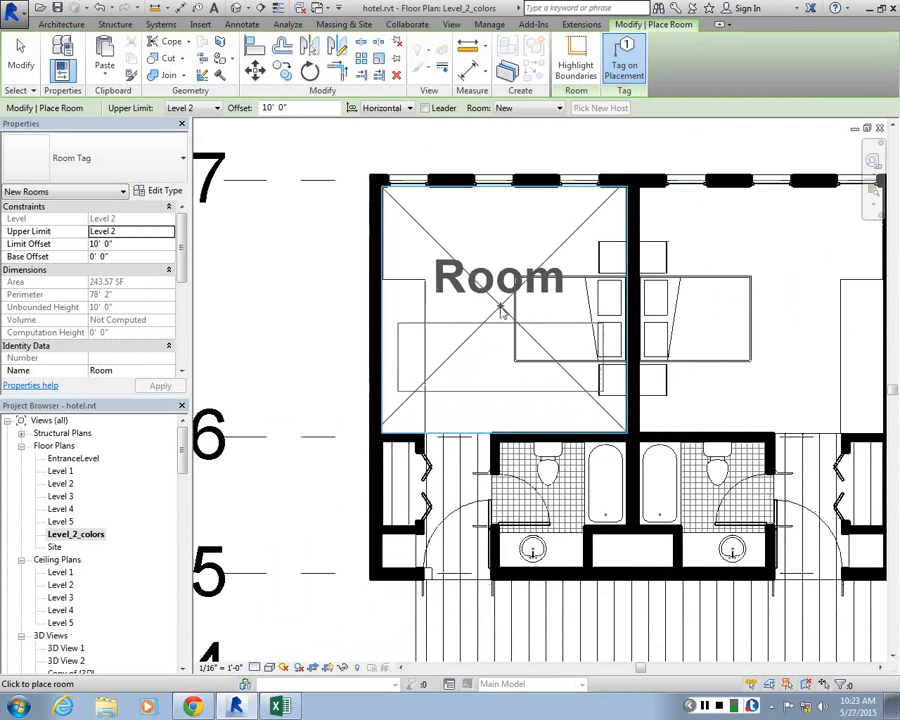
pyautogui.scroll(4, 459, 490)
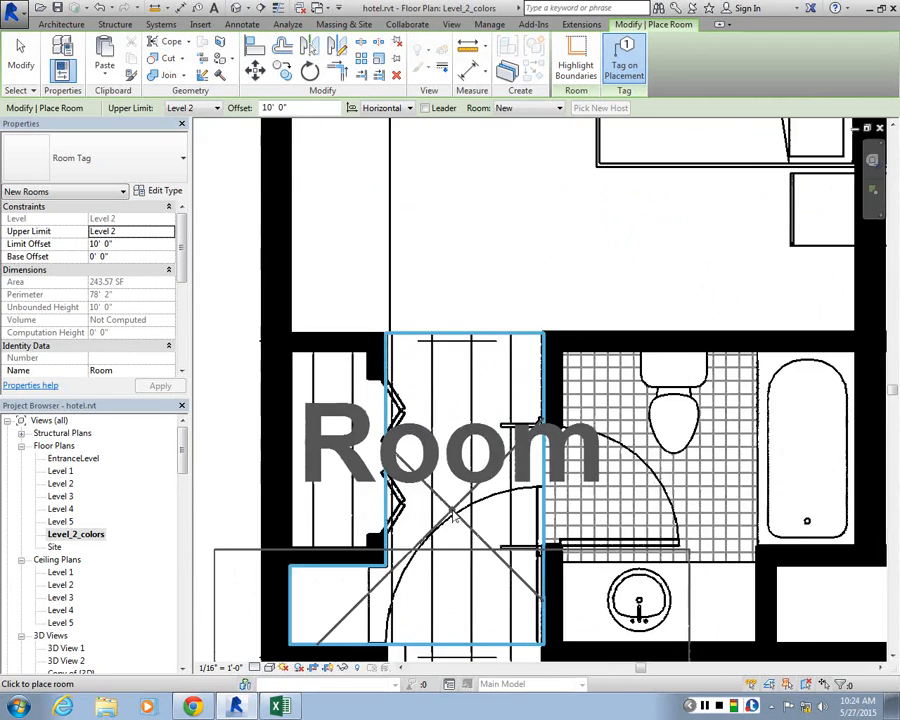
pyautogui.scroll(-4, 470, 480)
pyautogui.scroll(4, 500, 465)
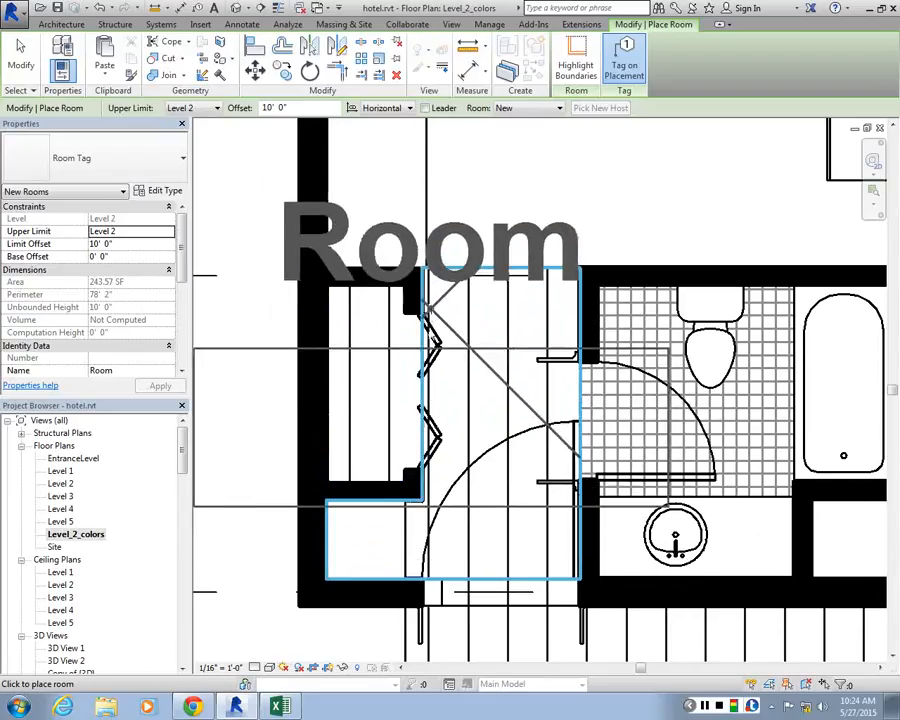
pyautogui.press('Escape')
pyautogui.press('Escape')
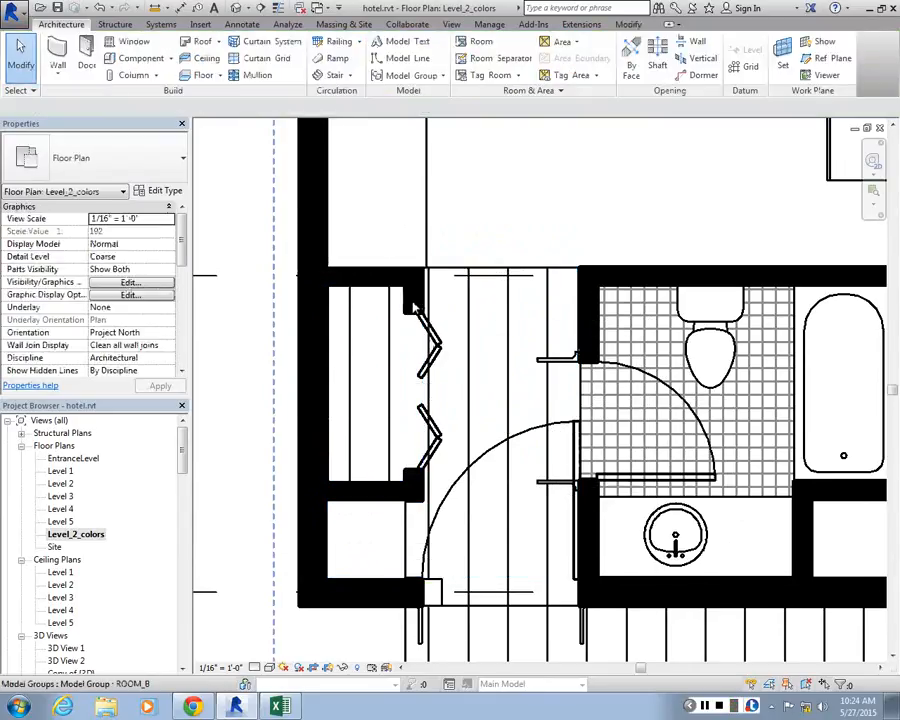
# Inspect the corner guest room's closet front wall, and open its ROOM_B model group for editing
pyautogui.click(415, 298)
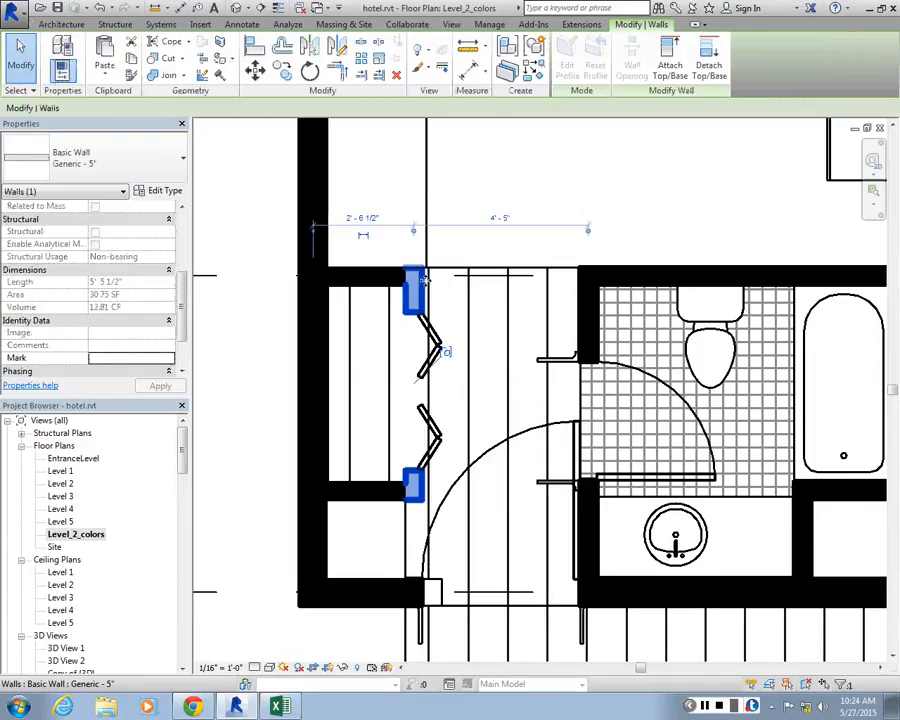
pyautogui.moveTo(181, 310); pyautogui.dragTo(221, 354)
pyautogui.click(262, 275)
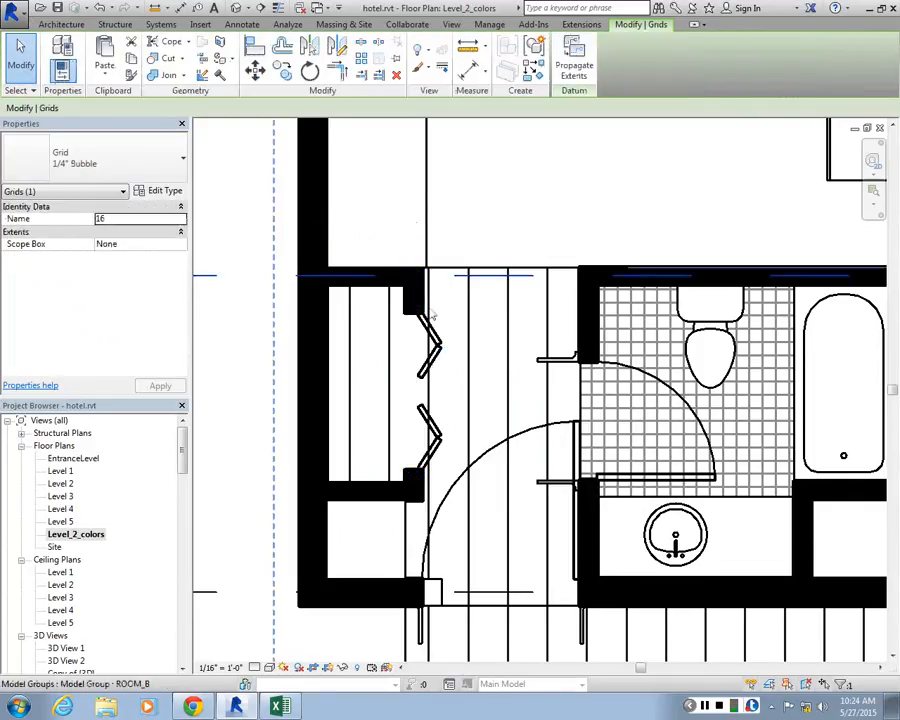
pyautogui.click(400, 316)
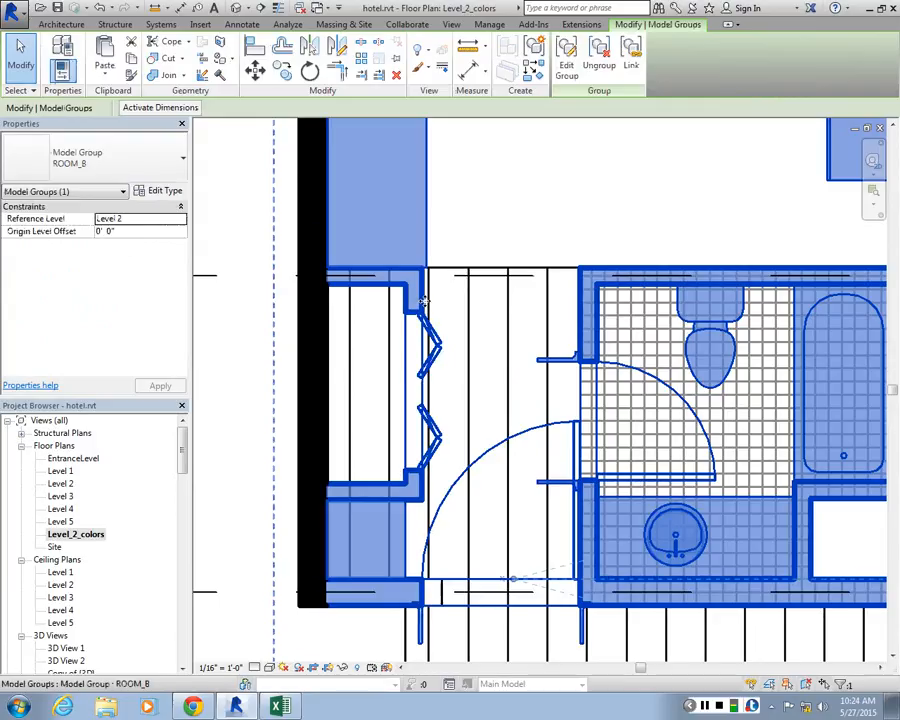
pyautogui.click(416, 303)
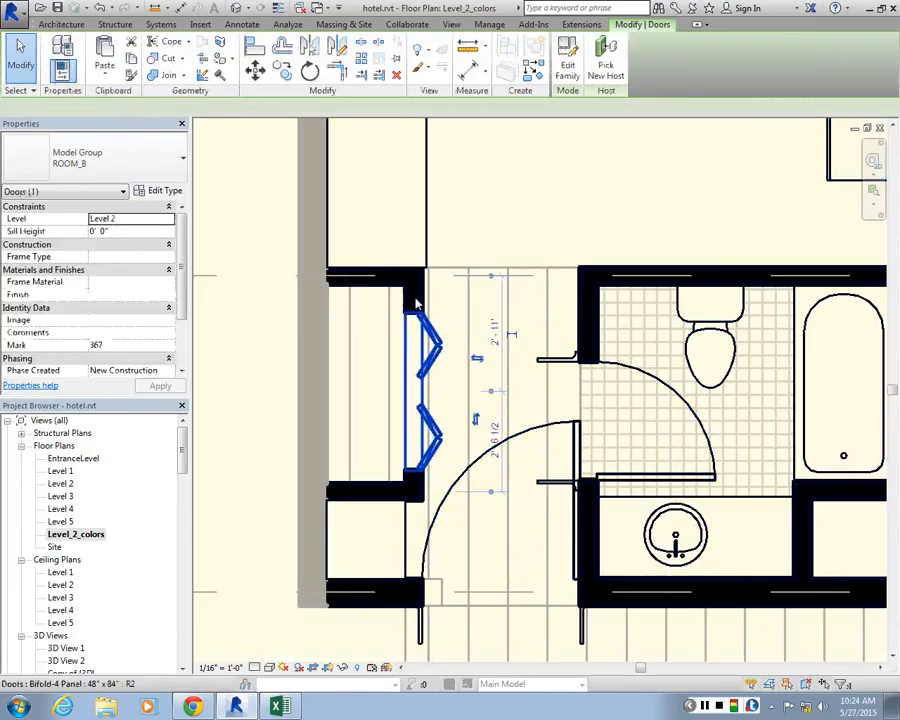
# Turn off Room Bounding for the closet wall that holds the bifold door, and finish editing the ROOM_B group
pyautogui.press('Escape')
pyautogui.click(416, 298)
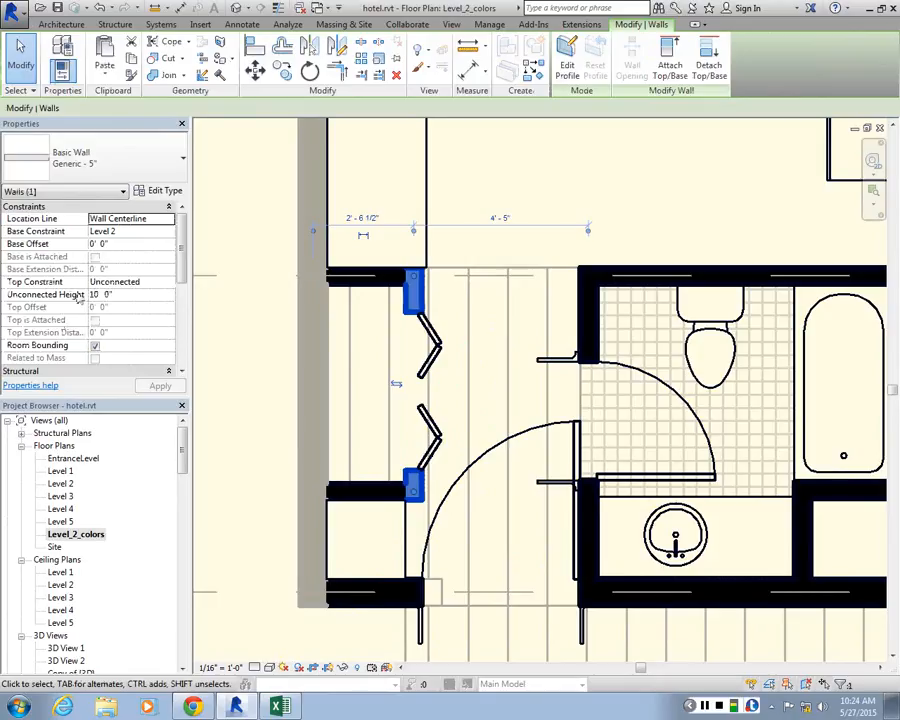
pyautogui.scroll(-1, 45, 340)
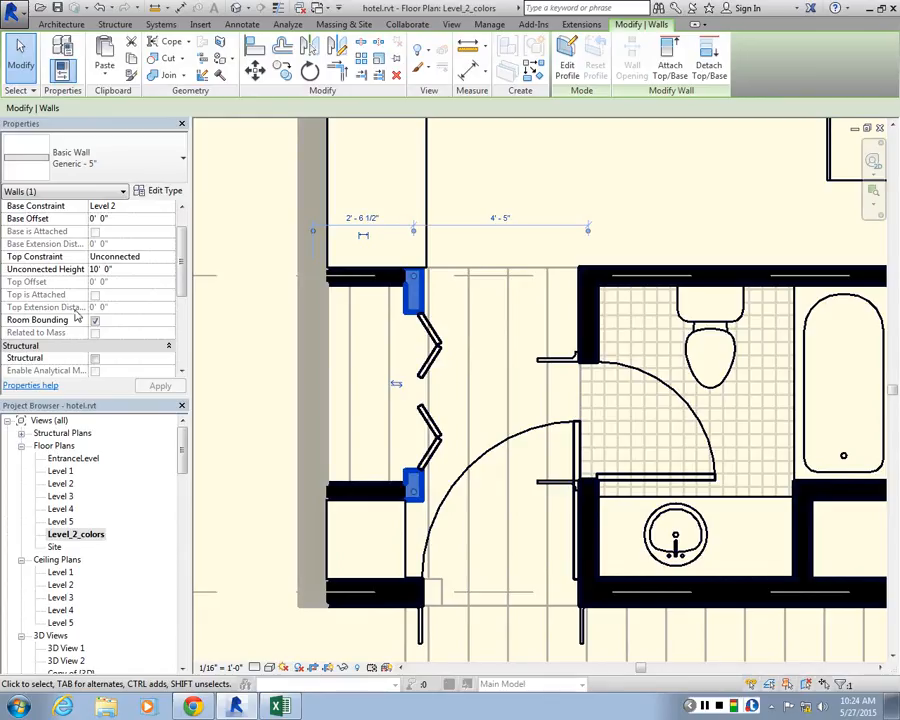
pyautogui.click(96, 321)
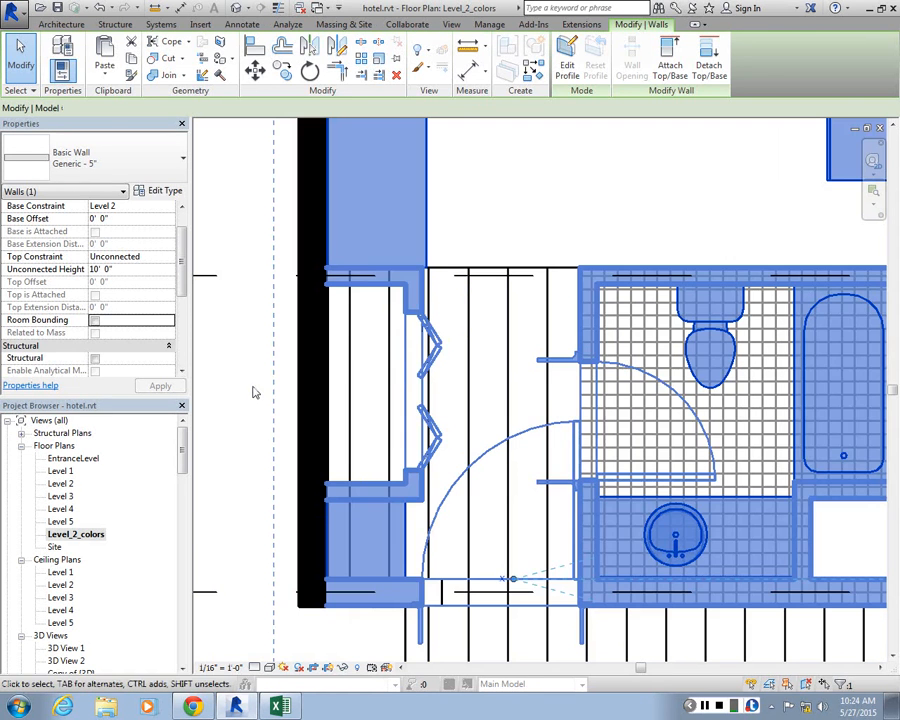
pyautogui.click(254, 390)
# Place a tagged room in the corner guest room's bedroom after previewing the boundaries of the entry and the bedroom
pyautogui.click(488, 42)
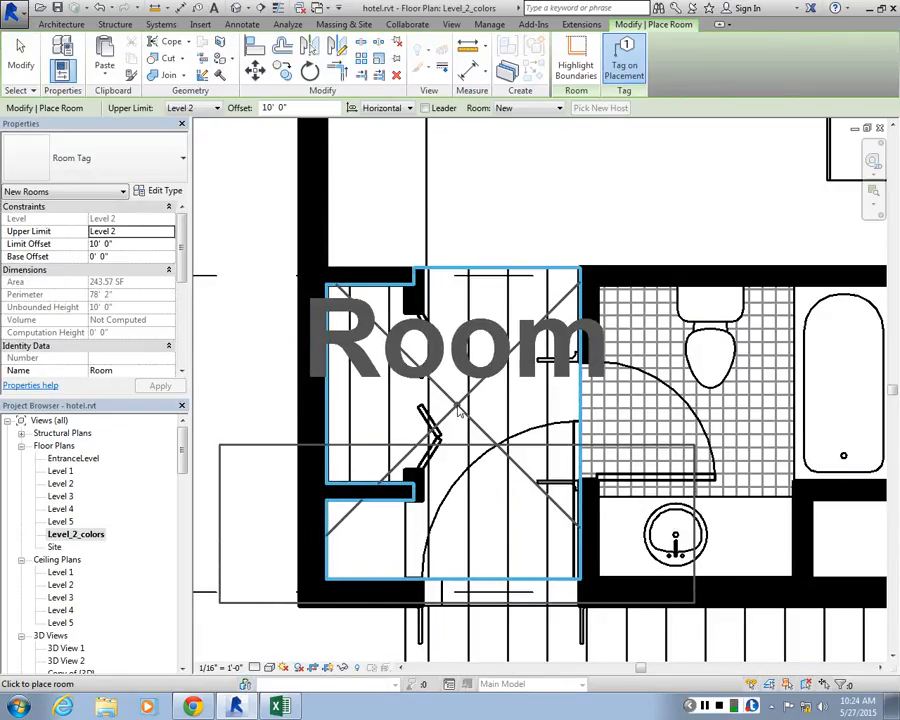
pyautogui.scroll(-2, 457, 410)
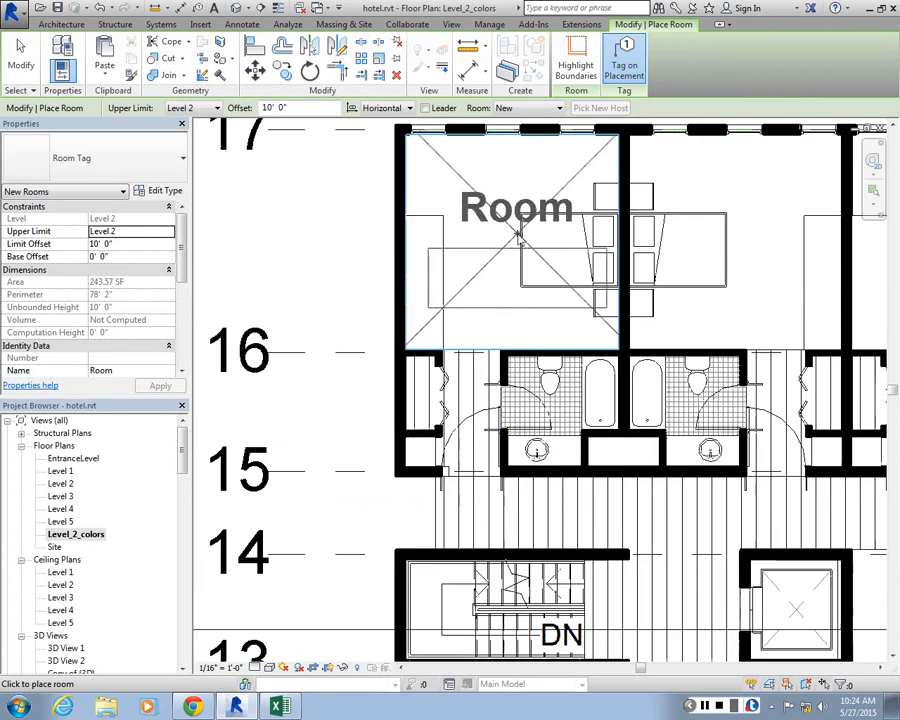
pyautogui.scroll(3, 490, 480)
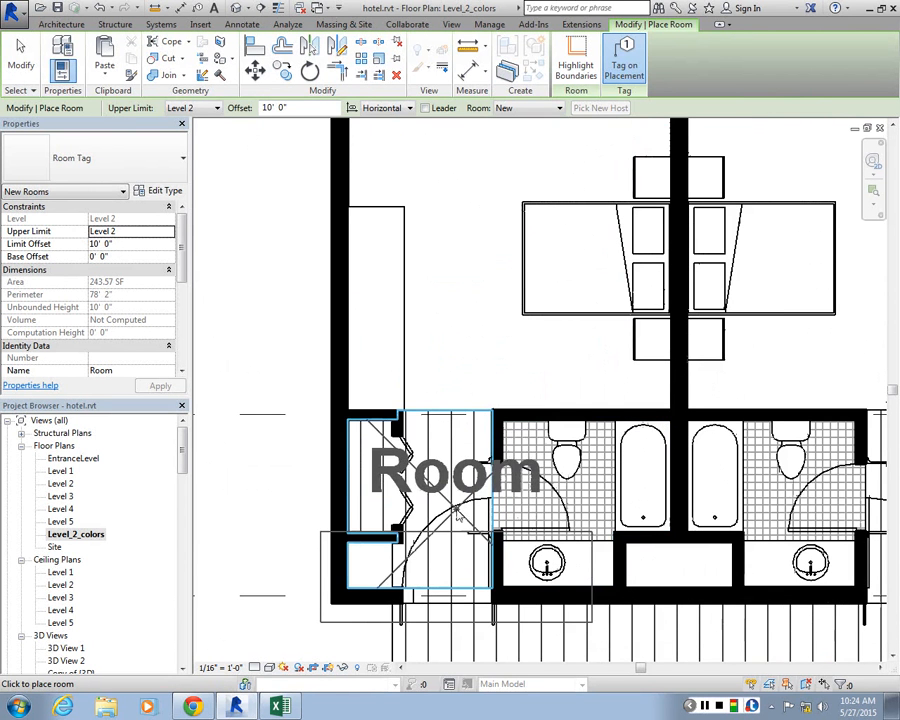
pyautogui.scroll(-1, 496, 257)
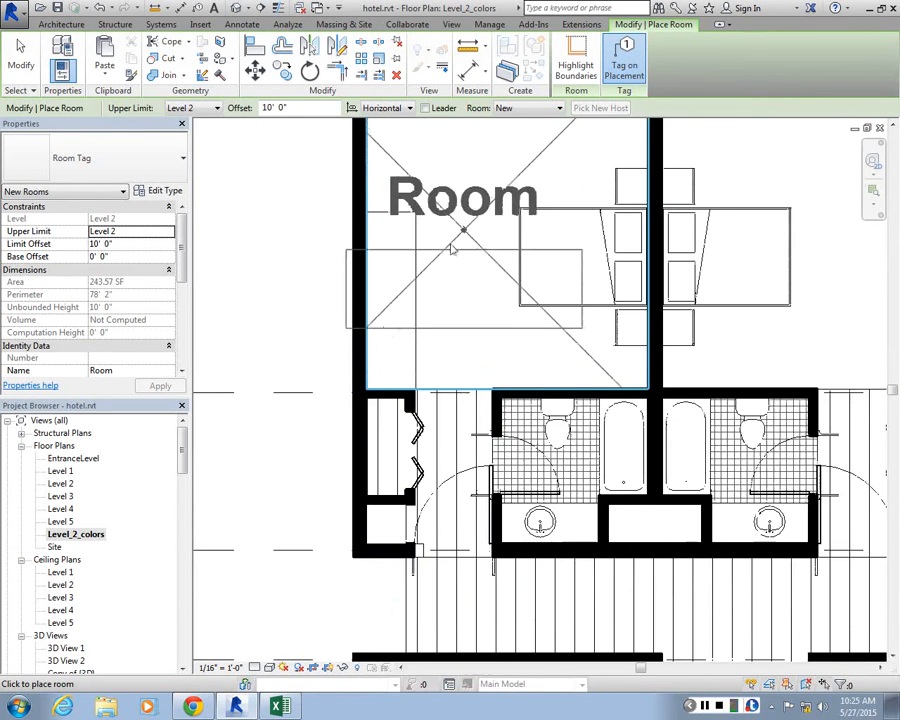
pyautogui.scroll(1, 452, 250)
pyautogui.scroll(-1, 452, 272)
pyautogui.scroll(2, 460, 277)
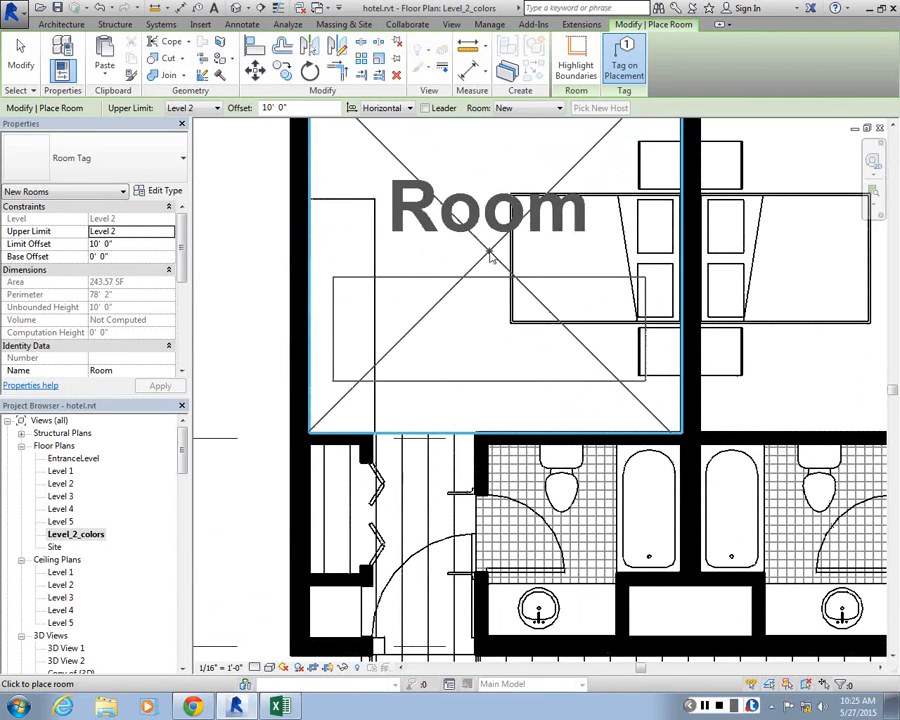
pyautogui.click(490, 257)
pyautogui.press('Escape')
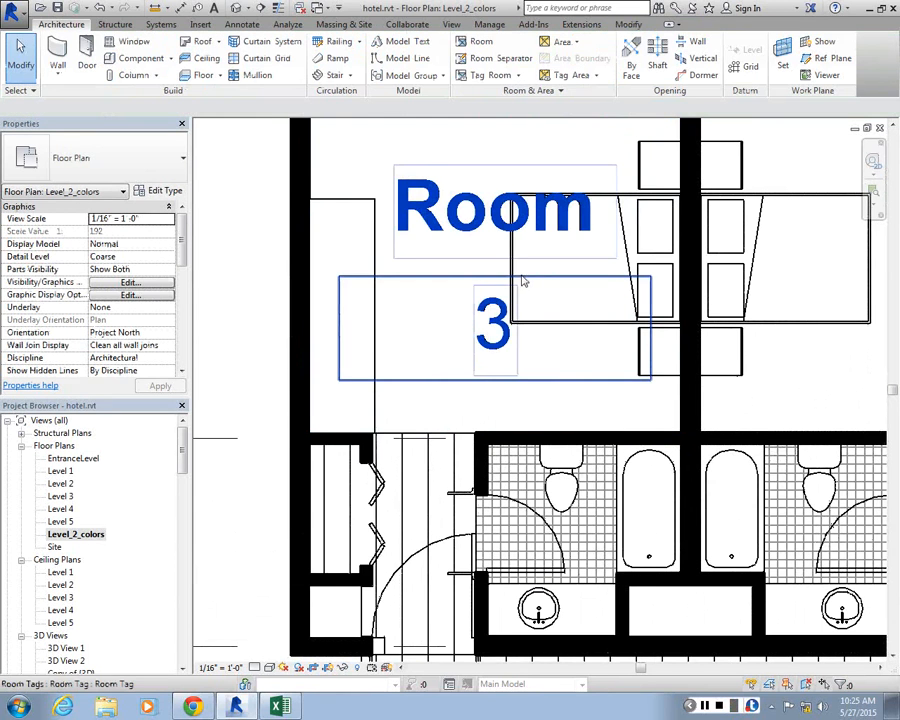
# Select the room object in the corner guest room's bedroom and review its dimensions and identity data
pyautogui.scroll(-3, 460, 277)
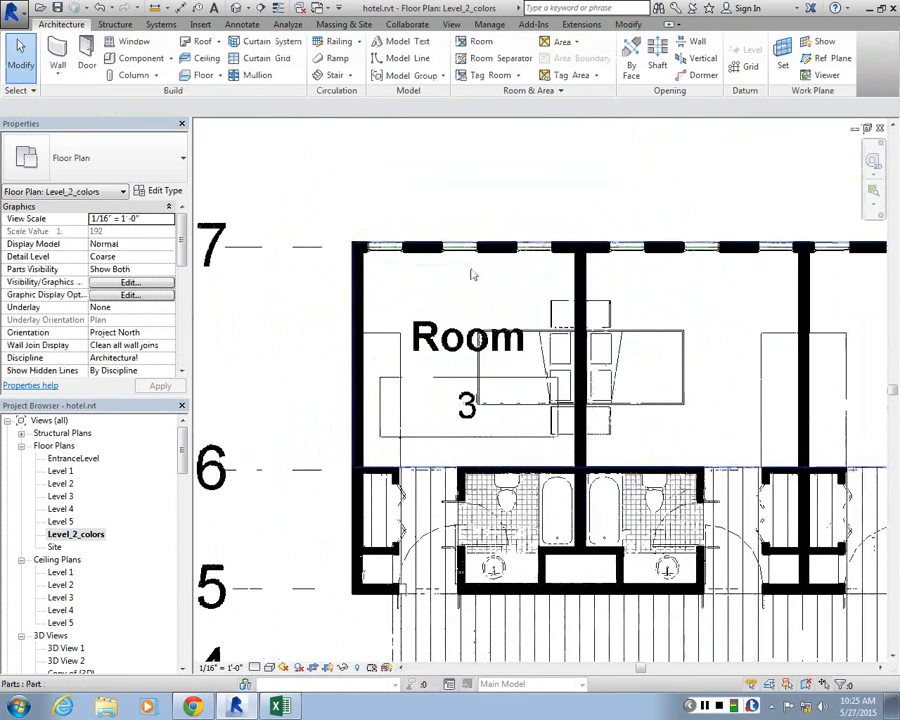
pyautogui.scroll(2, 464, 374)
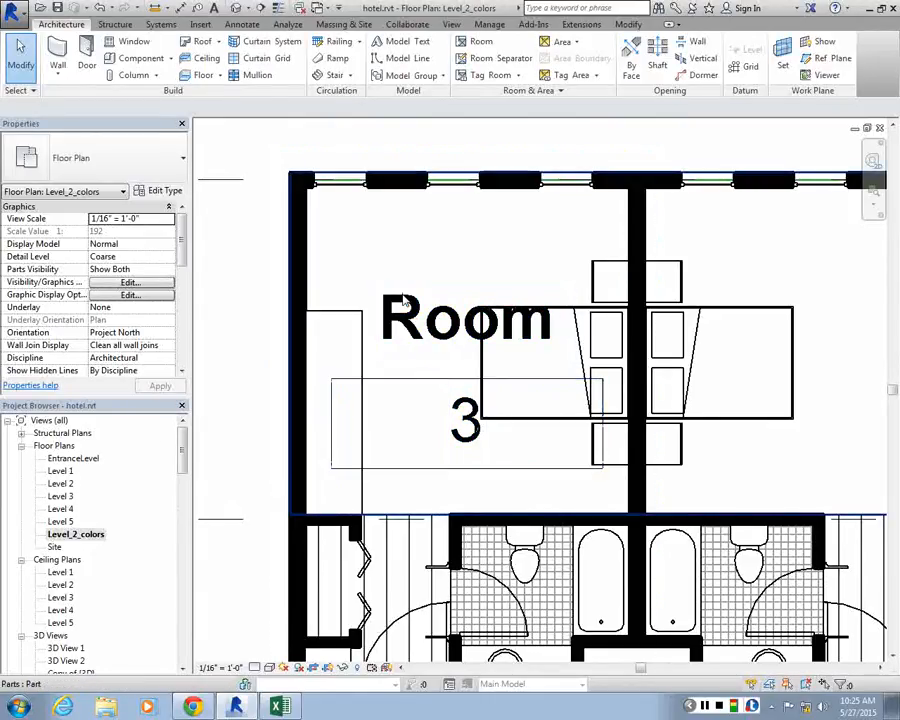
pyautogui.click(397, 290)
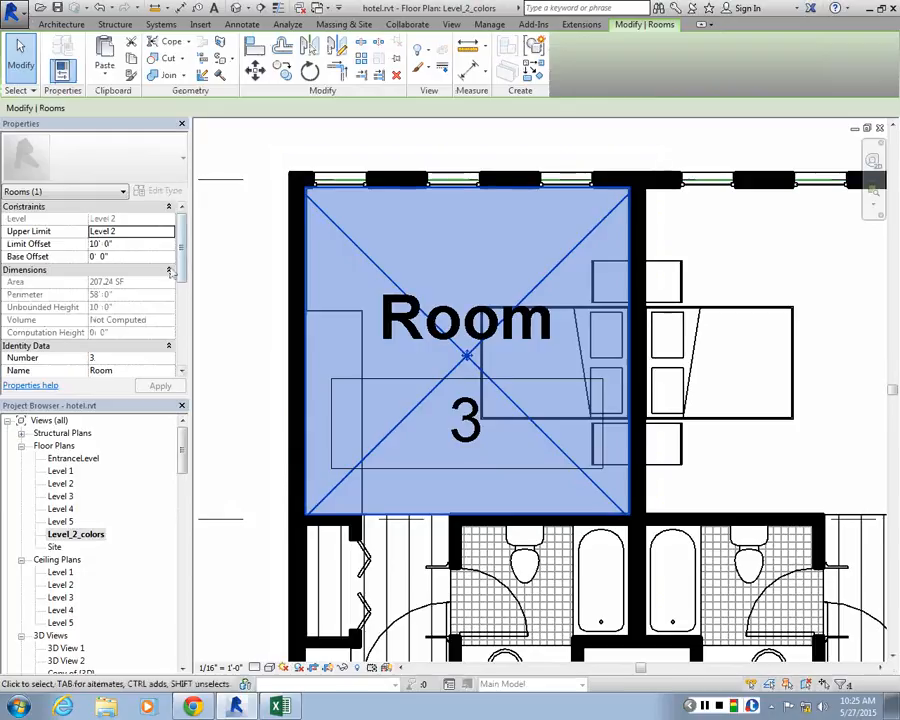
pyautogui.scroll(-5, 184, 245)
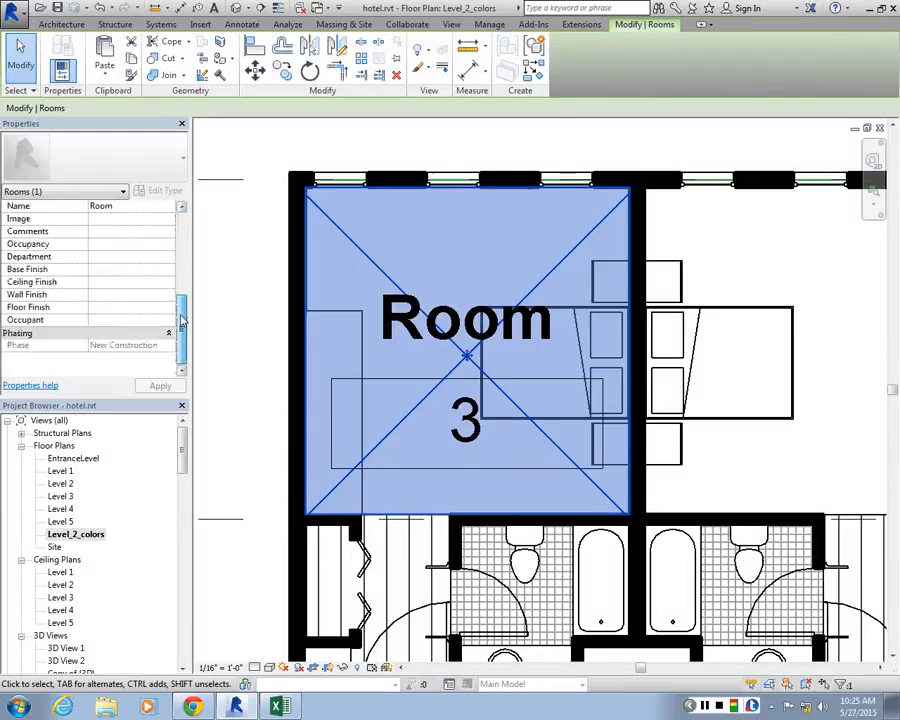
pyautogui.scroll(5, 145, 300)
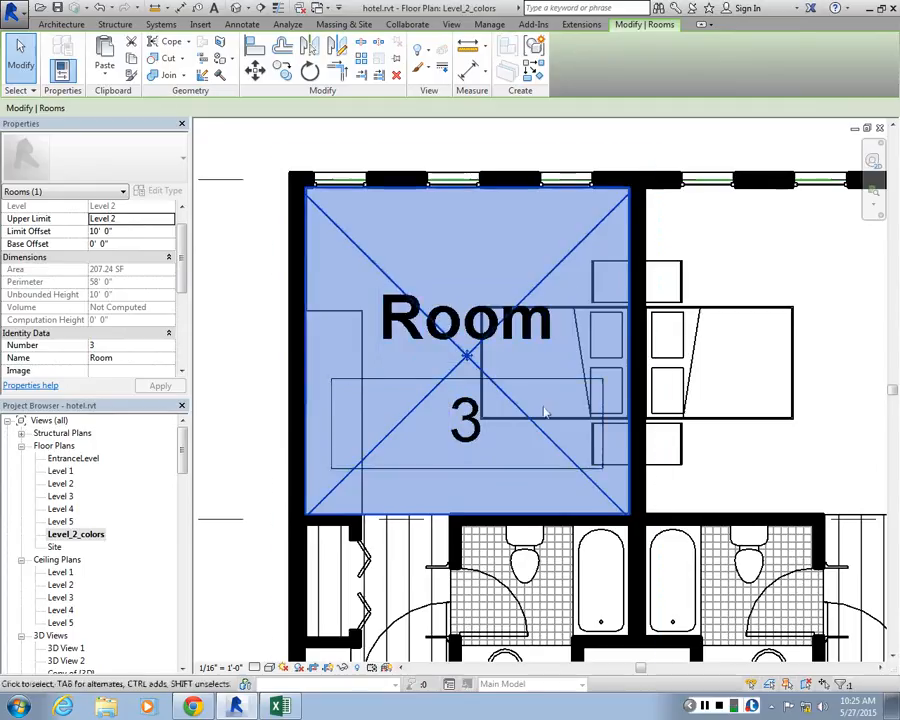
# Find the Room Tag family among the project's annotation families and open it for editing
pyautogui.moveTo(182, 441)
pyautogui.mouseDown()
pyautogui.moveTo(192, 438)
pyautogui.moveTo(190, 596)
pyautogui.moveTo(201, 593)
pyautogui.moveTo(205, 515)
pyautogui.moveTo(201, 539)
pyautogui.moveTo(185, 518)
pyautogui.moveTo(184, 557)
pyautogui.mouseUp()
pyautogui.click(22, 522)
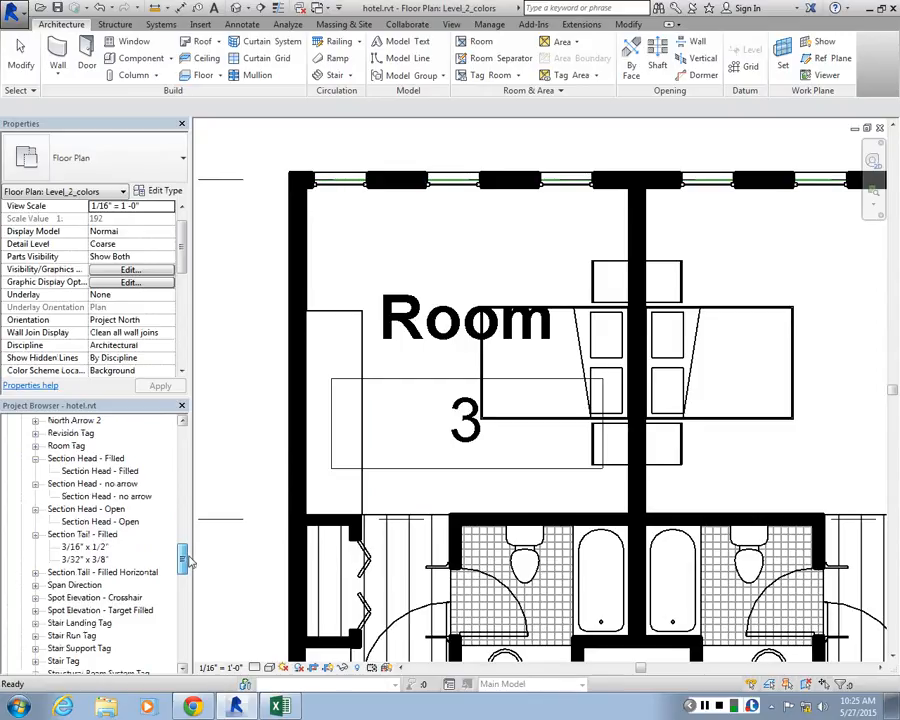
pyautogui.doubleClick(70, 447)
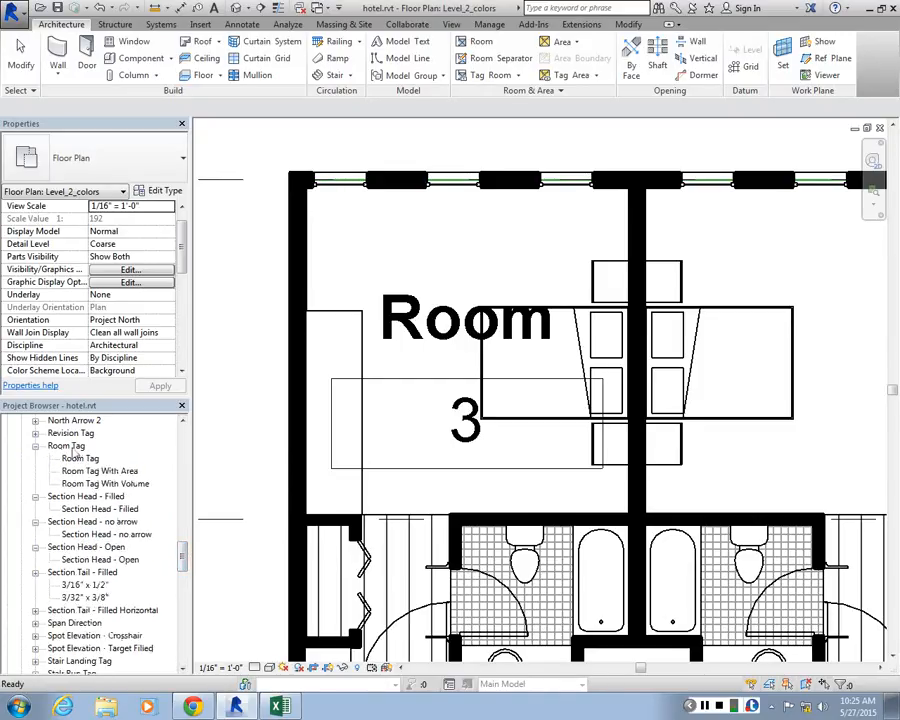
pyautogui.click(70, 447)
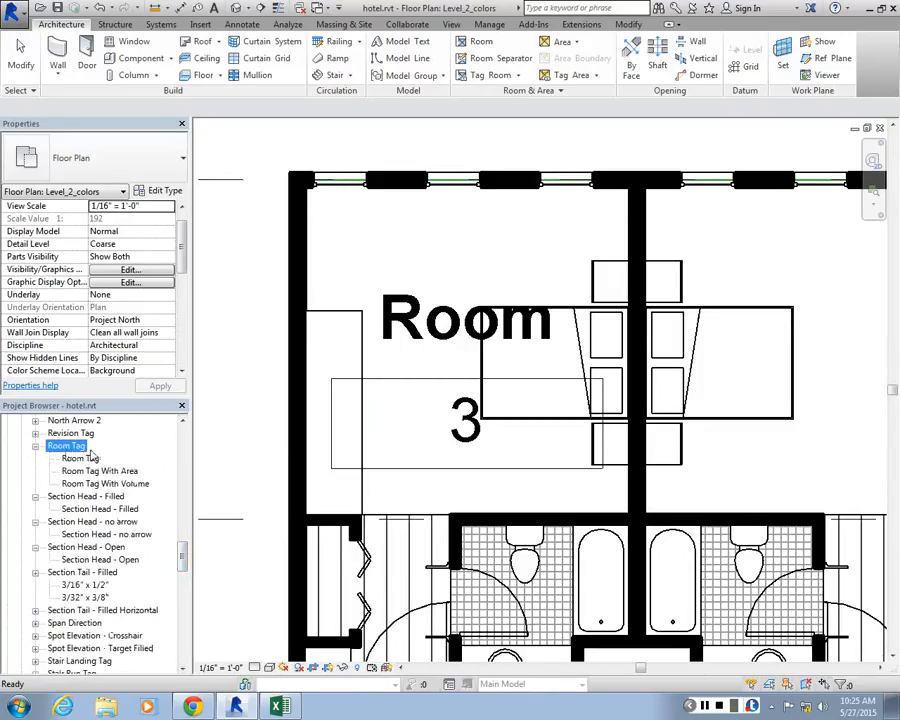
pyautogui.rightClick(74, 450)
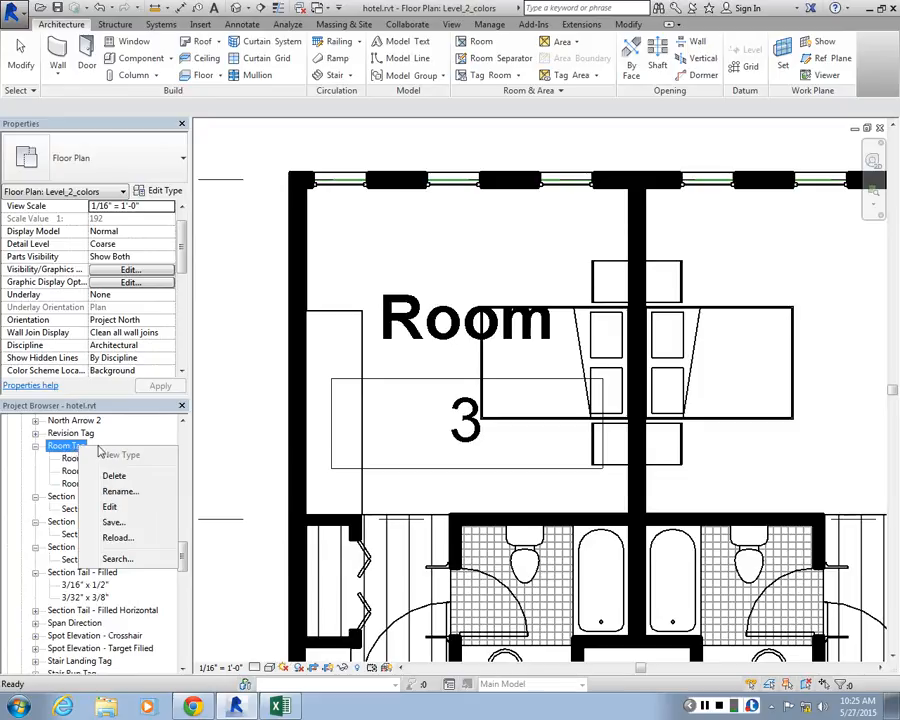
pyautogui.click(112, 508)
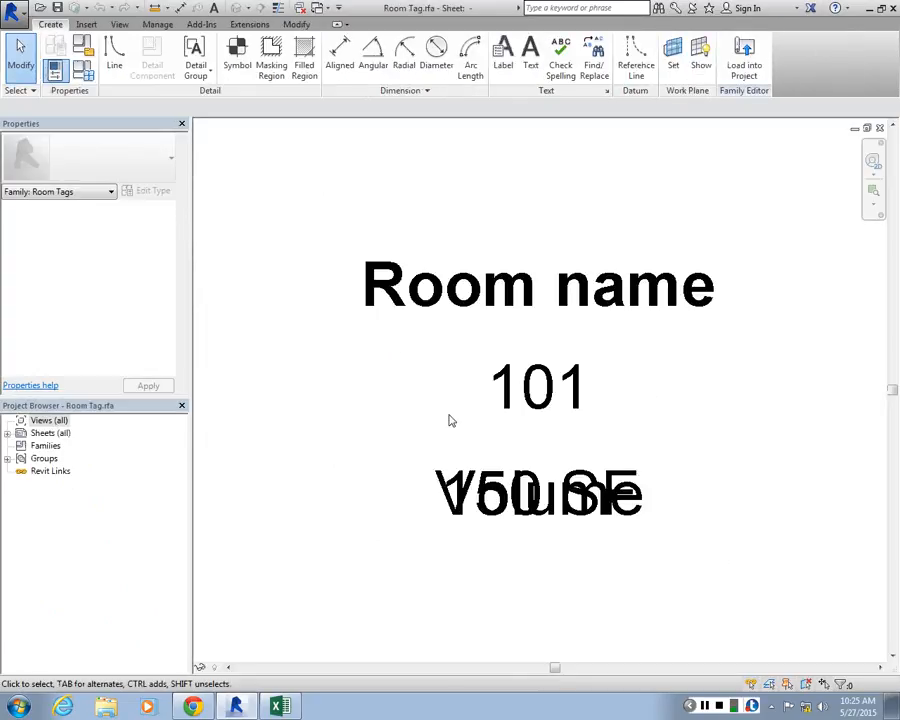
# Examine the room name, number, area and volume labels in the Room Tag family by selecting them together
pyautogui.scroll(-2, 437, 306)
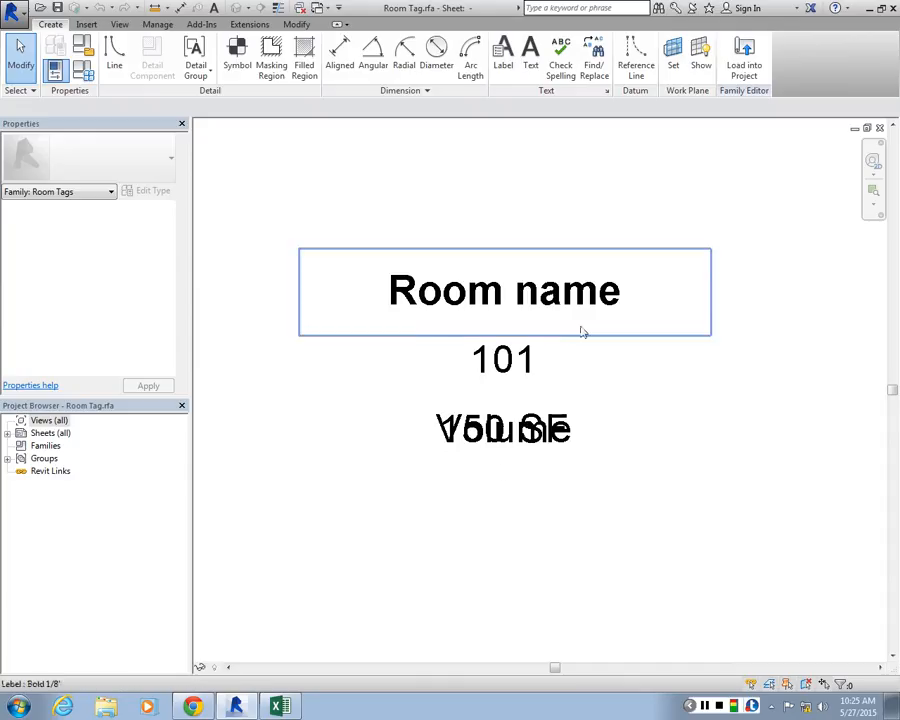
pyautogui.scroll(1, 520, 257)
pyautogui.moveTo(502, 269); pyautogui.dragTo(517, 307, button='middle')
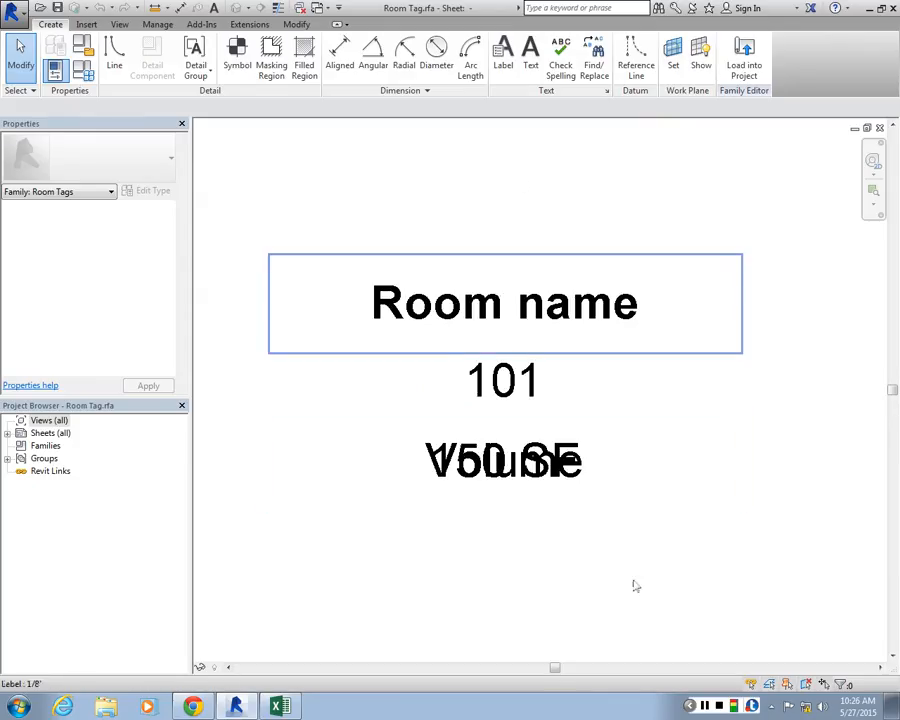
pyautogui.moveTo(633, 585); pyautogui.dragTo(518, 191)
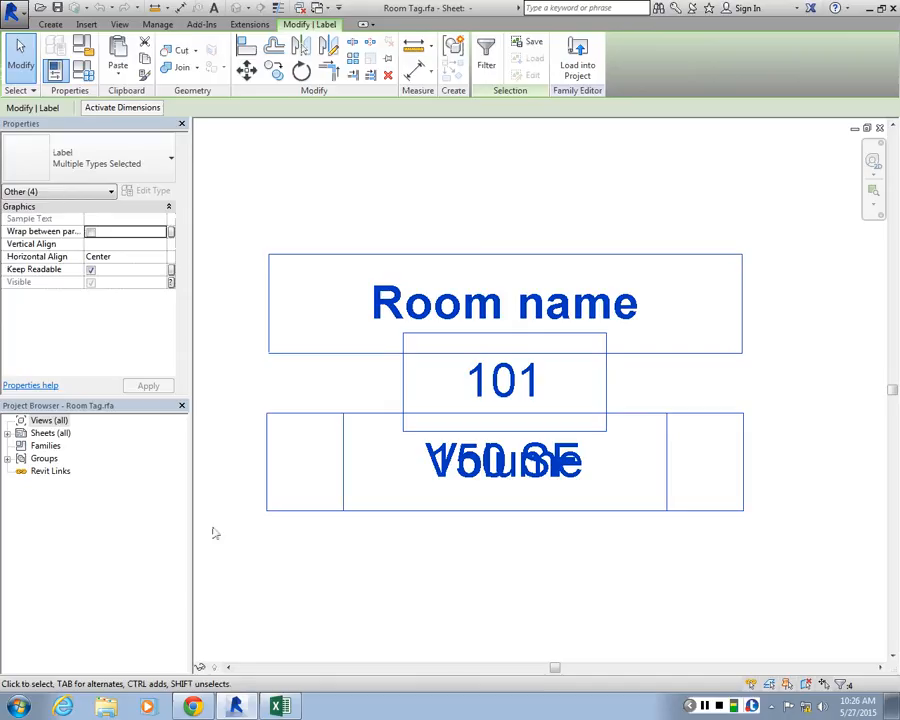
pyautogui.click(362, 369)
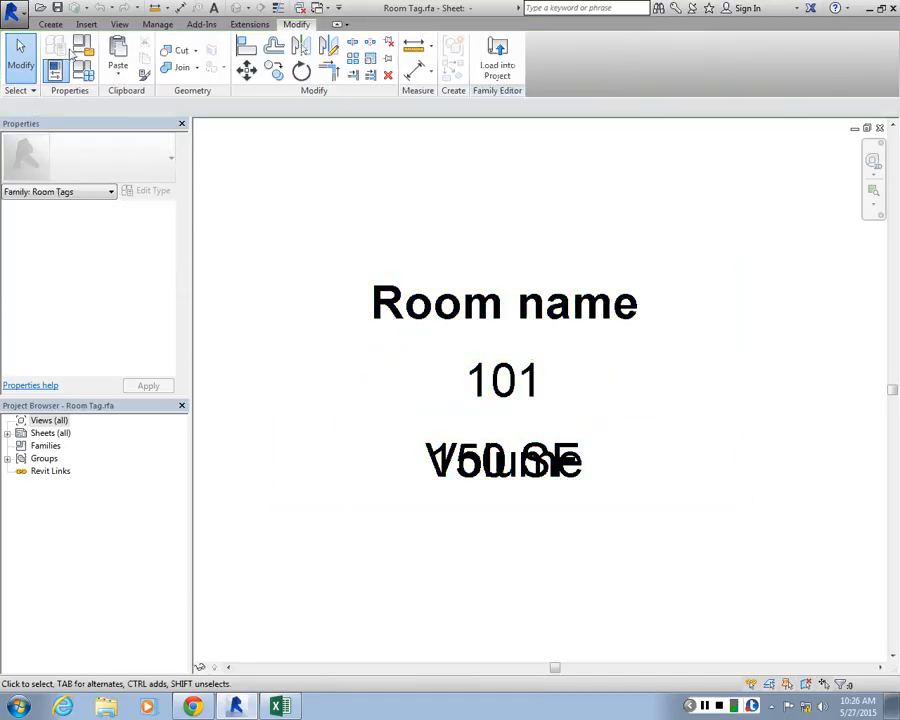
# Turn on annotation categories in the Room Tag family view, including Automatic Sketch Dimensions, and apply the visibility overrides
pyautogui.click(118, 25)
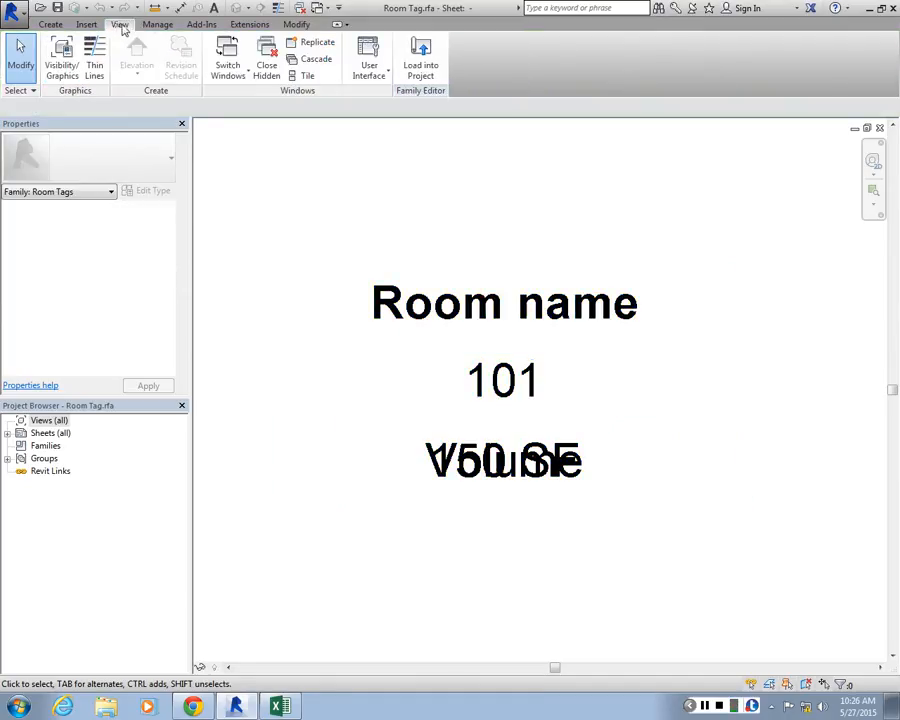
pyautogui.click(63, 73)
pyautogui.click(256, 126)
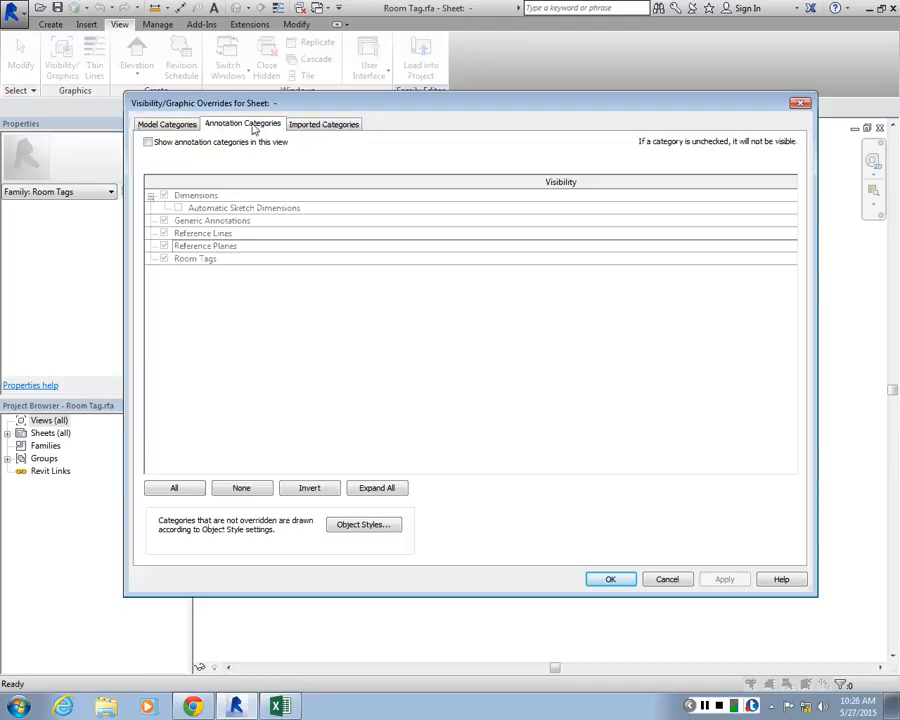
pyautogui.click(165, 208)
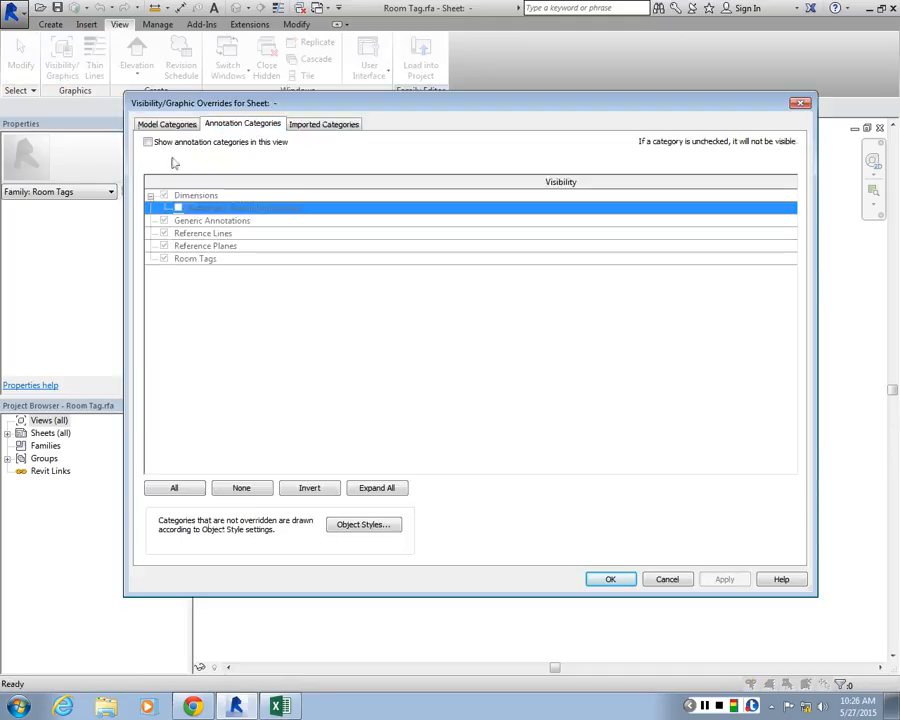
pyautogui.click(148, 142)
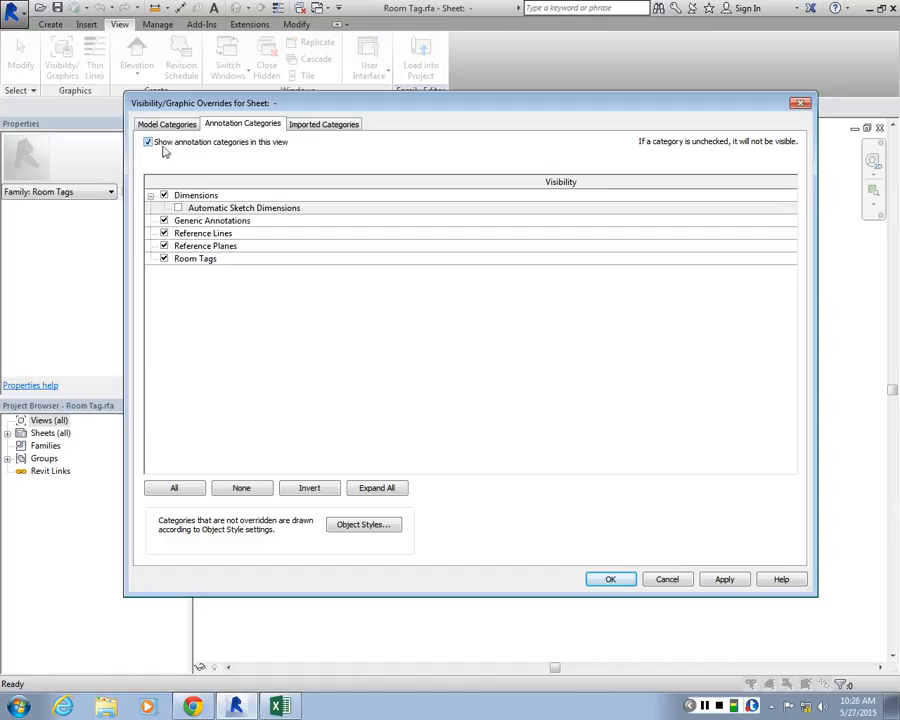
pyautogui.click(178, 208)
pyautogui.click(725, 585)
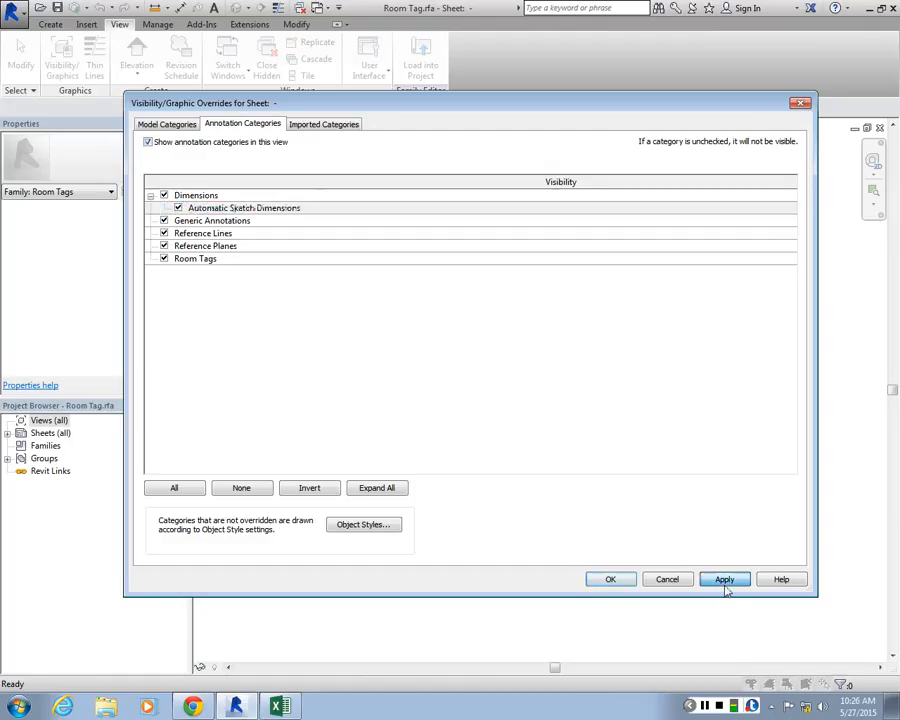
pyautogui.click(624, 581)
# Duplicate the Room name label's Bold 1/8" type under the name Bold 1/32"
pyautogui.scroll(-3, 515, 394)
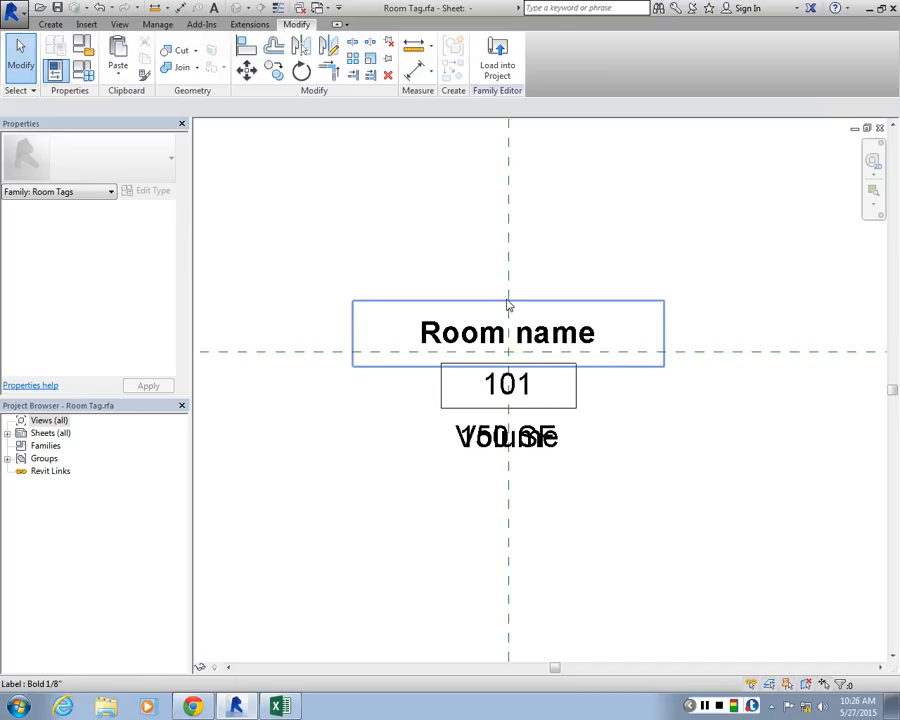
pyautogui.scroll(2, 468, 372)
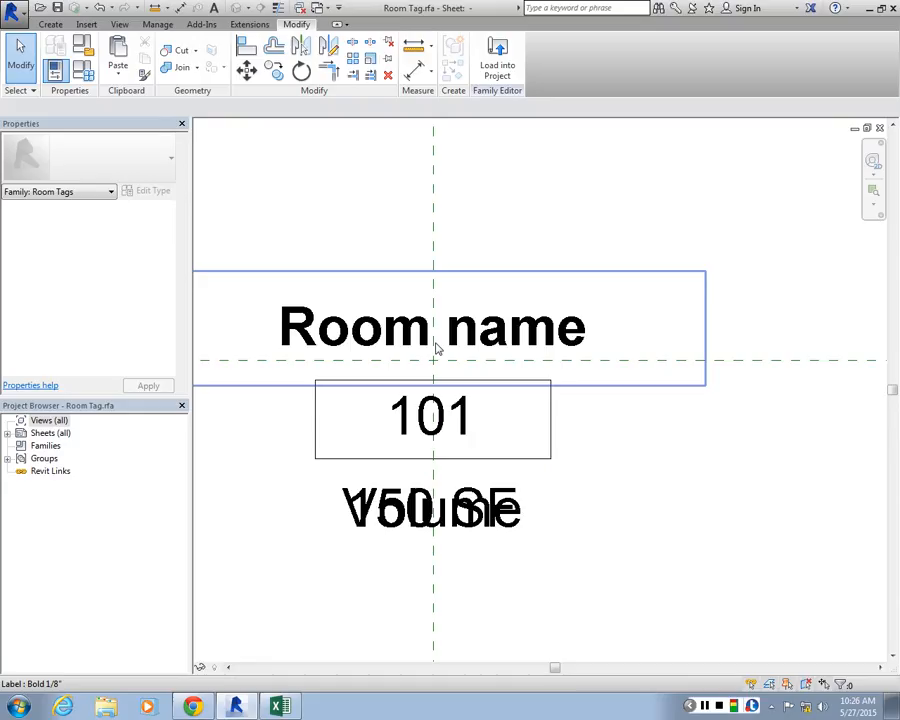
pyautogui.scroll(-1, 431, 356)
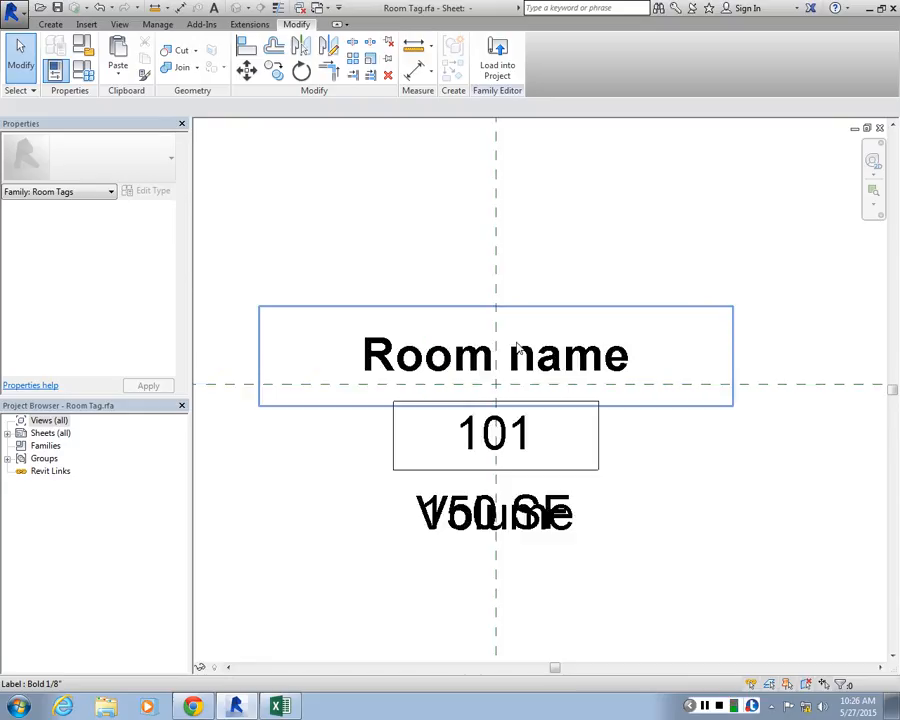
pyautogui.scroll(-1, 530, 365)
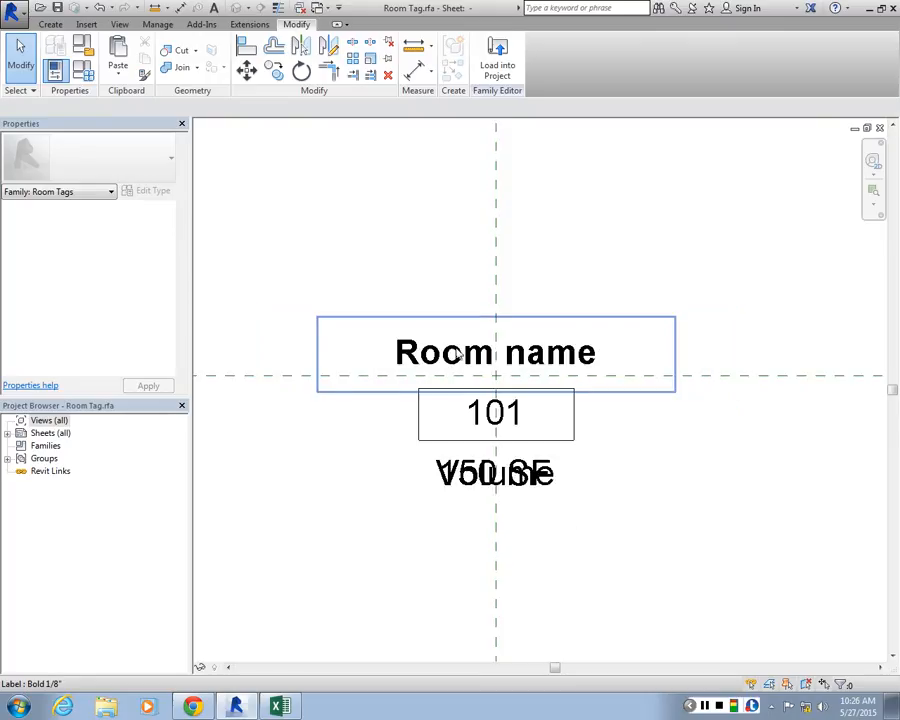
pyautogui.click(528, 356)
pyautogui.scroll(2, 520, 350)
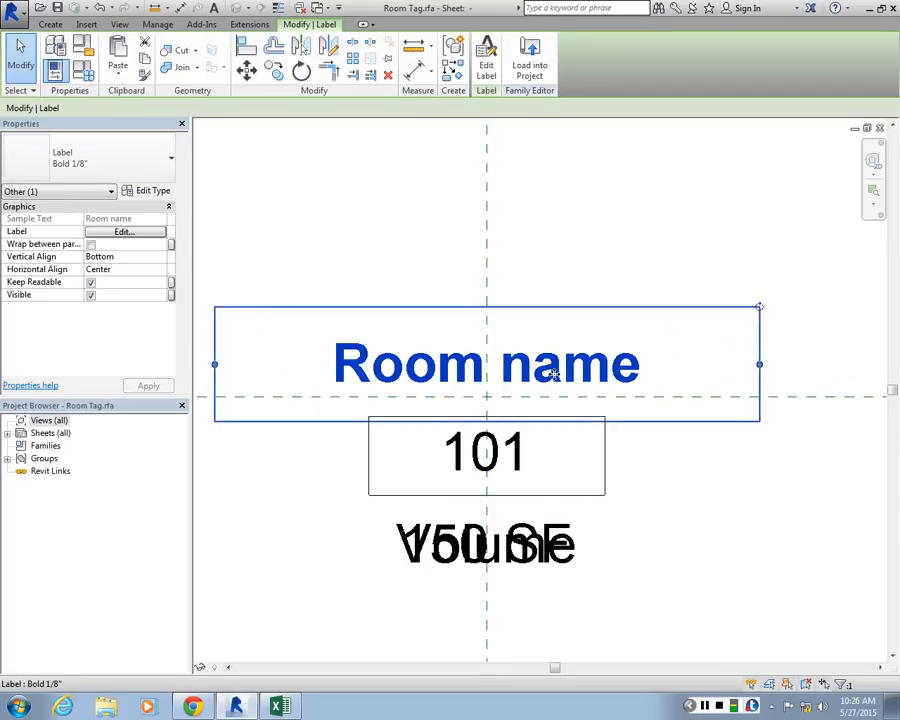
pyautogui.click(152, 192)
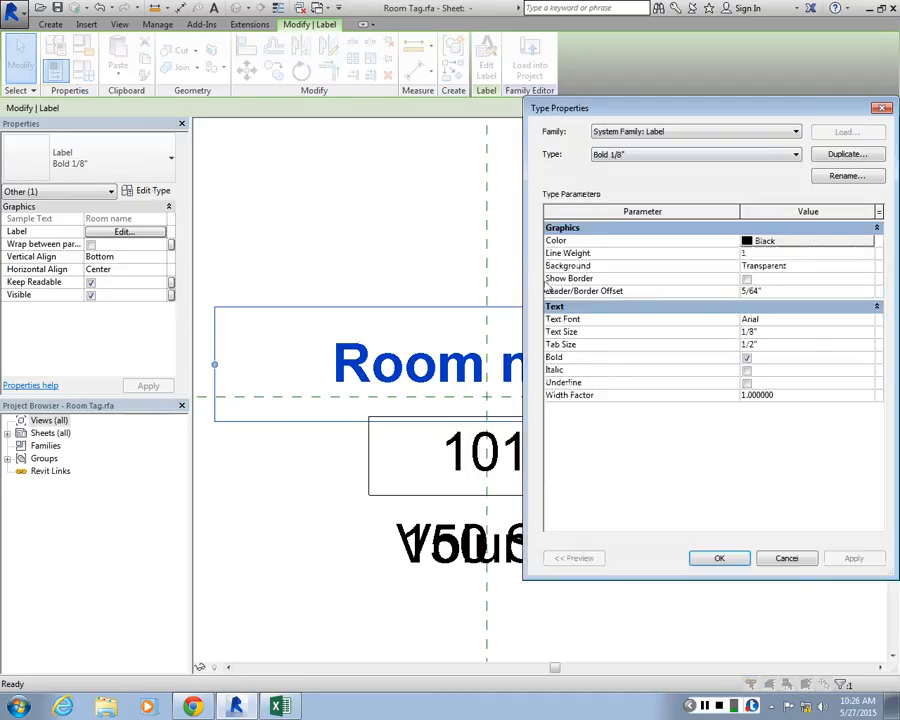
pyautogui.click(640, 155)
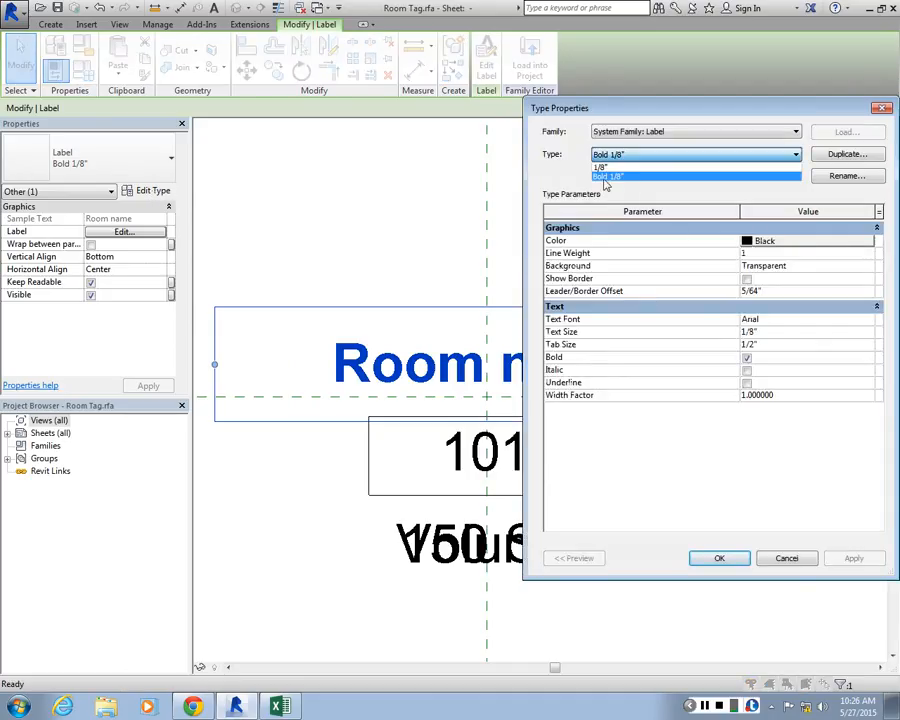
pyautogui.click(614, 177)
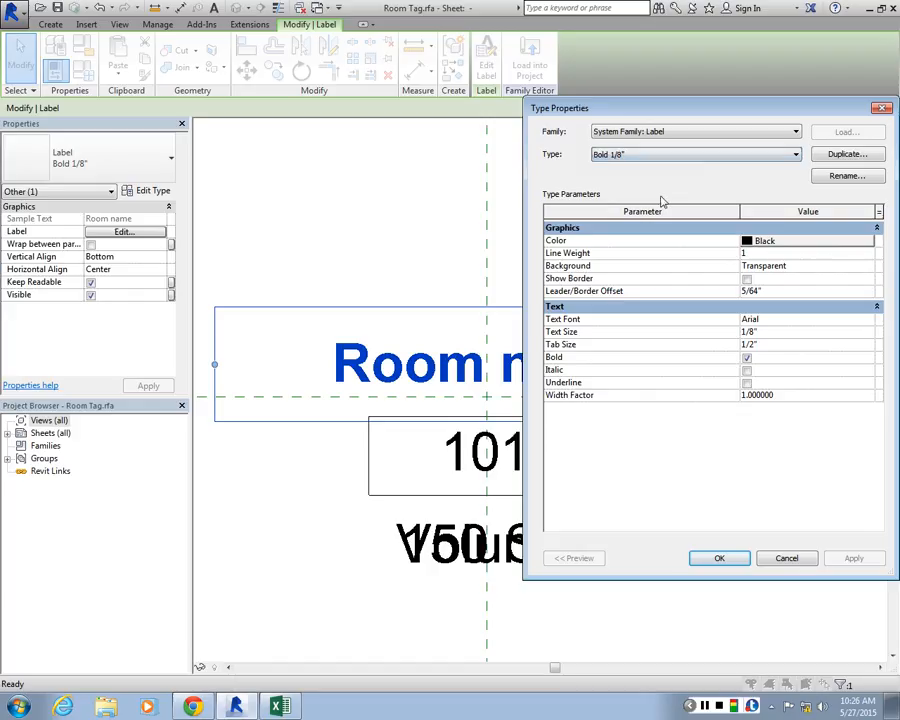
pyautogui.click(832, 157)
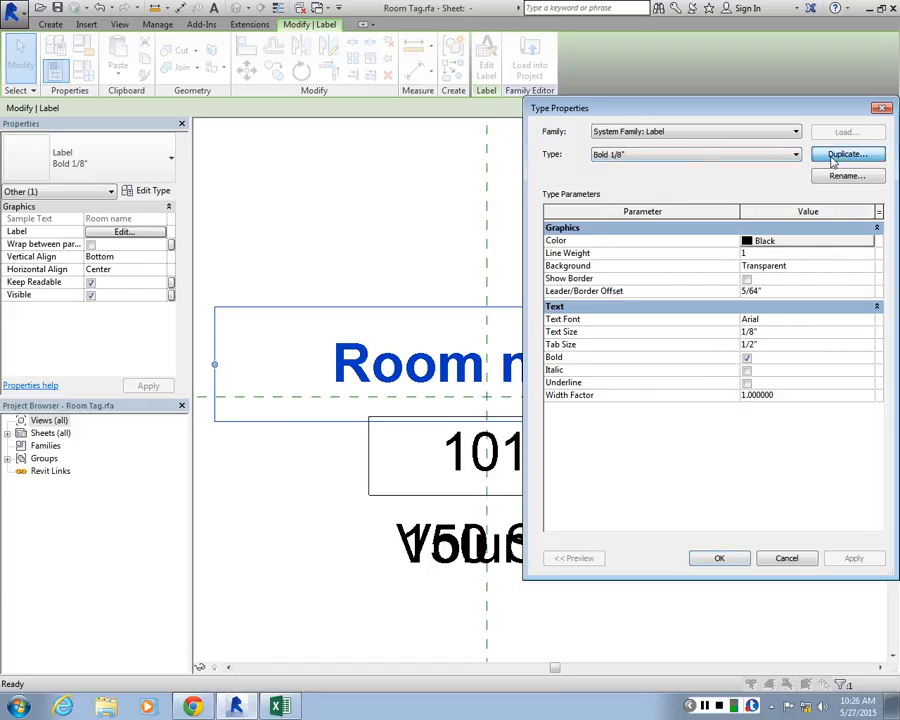
pyautogui.moveTo(129, 352); pyautogui.dragTo(169, 348)
pyautogui.write('32')
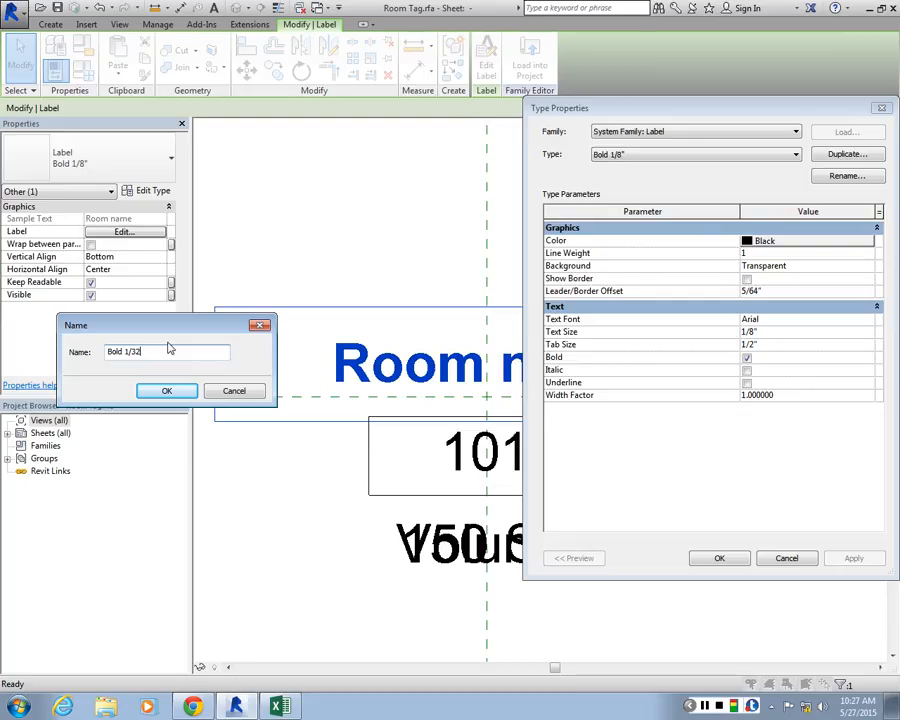
pyautogui.write('"')
pyautogui.press('Return')
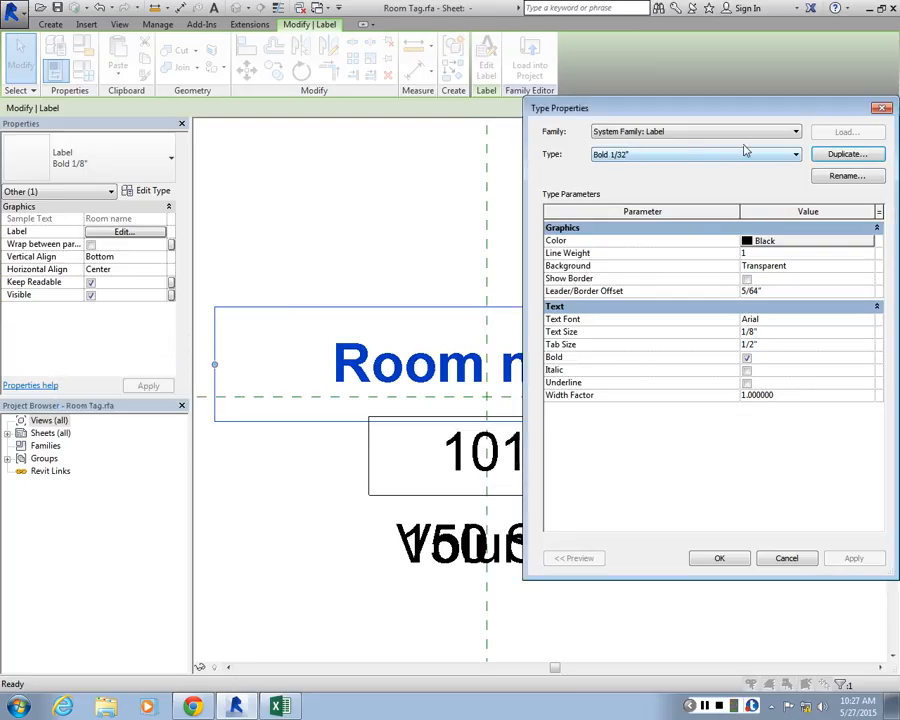
# Set the text size of the Bold 1/32" label type to 1/32"
pyautogui.click(752, 331)
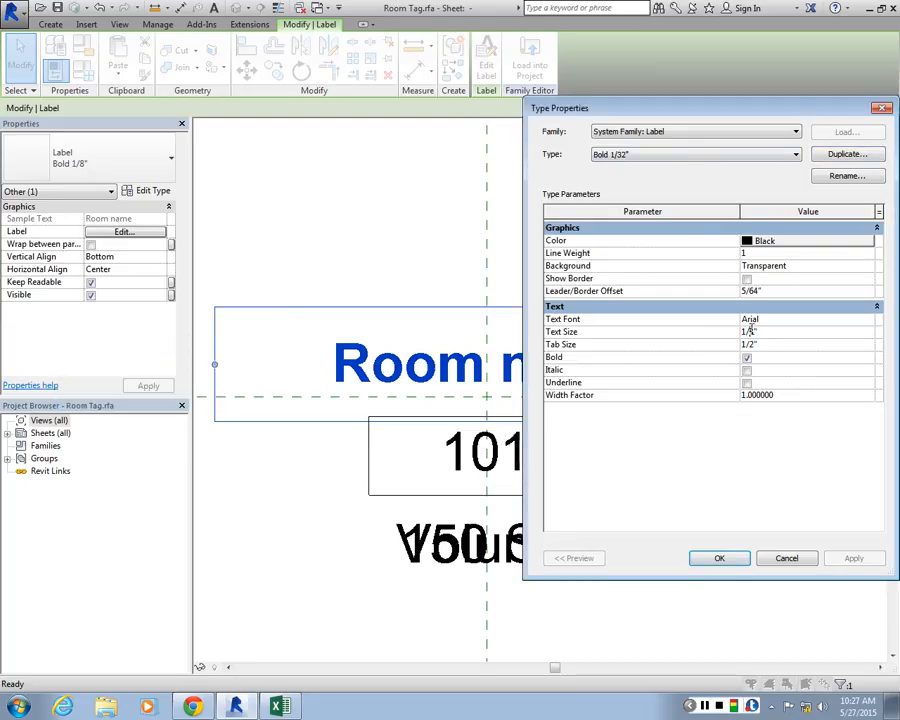
pyautogui.moveTo(751, 331); pyautogui.dragTo(769, 331)
pyautogui.write('32')
pyautogui.press('Return')
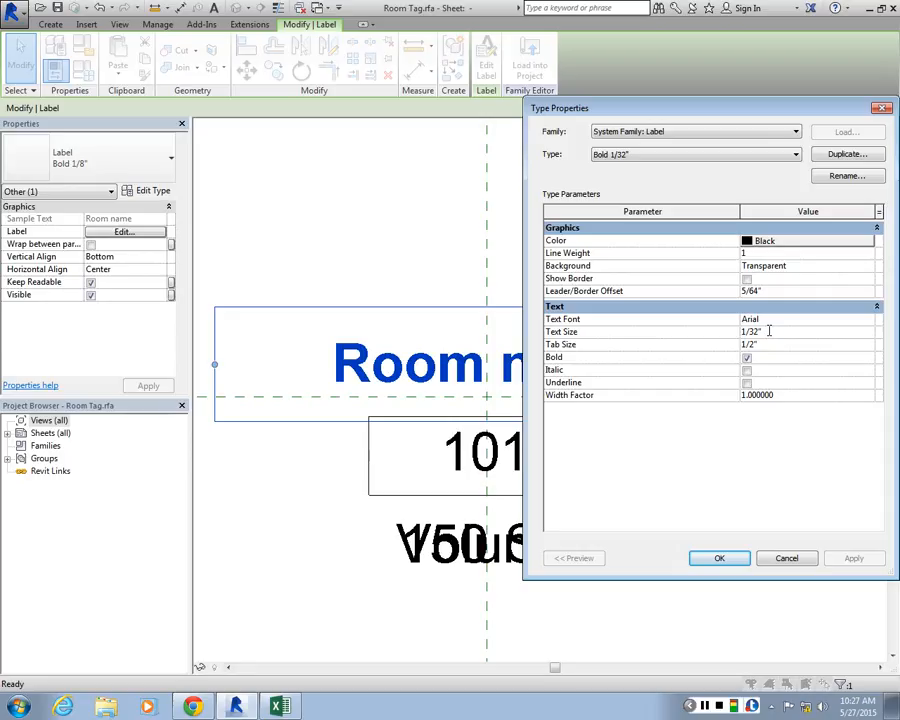
pyautogui.press('Tab')
# Try Garamond as the text font of the Bold 1/32" label type, discard the type edits and deselect the label
pyautogui.click(866, 320)
pyautogui.click(868, 320)
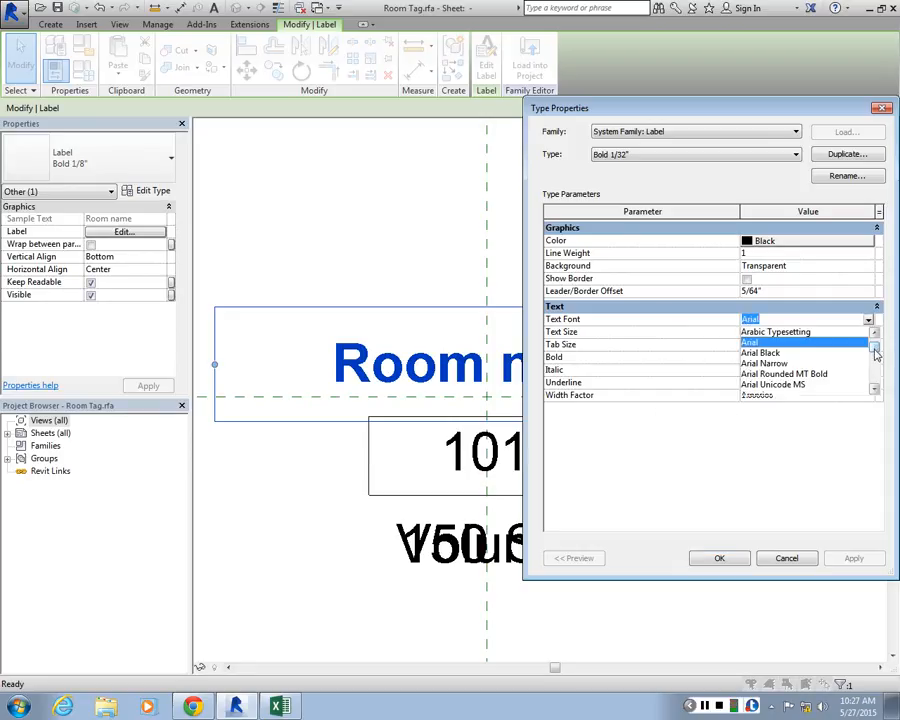
pyautogui.scroll(1, 875, 355)
pyautogui.scroll(-6, 818, 364)
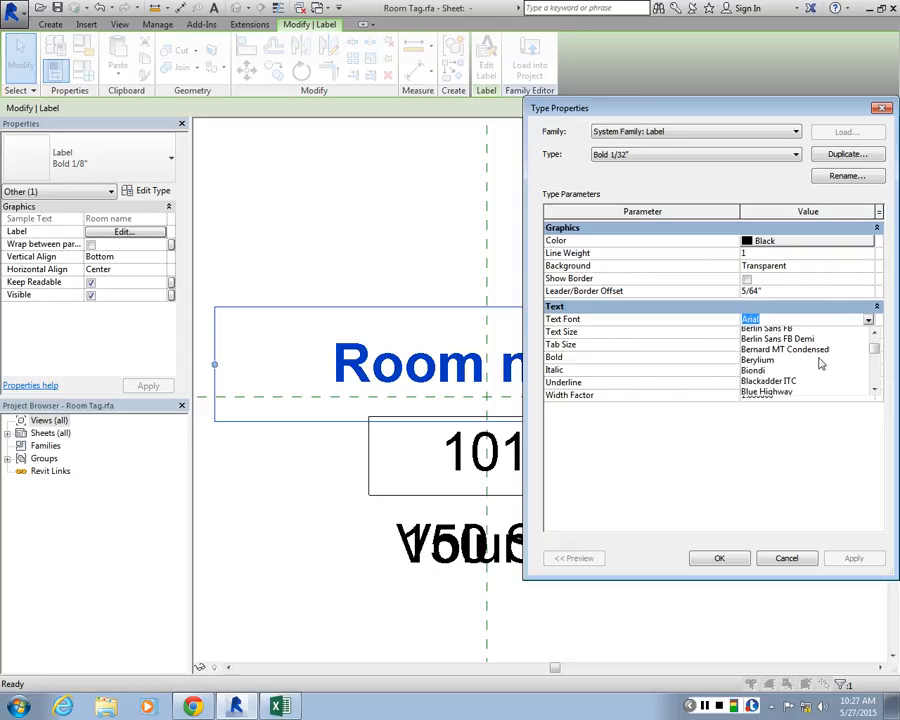
pyautogui.scroll(-3, 812, 363)
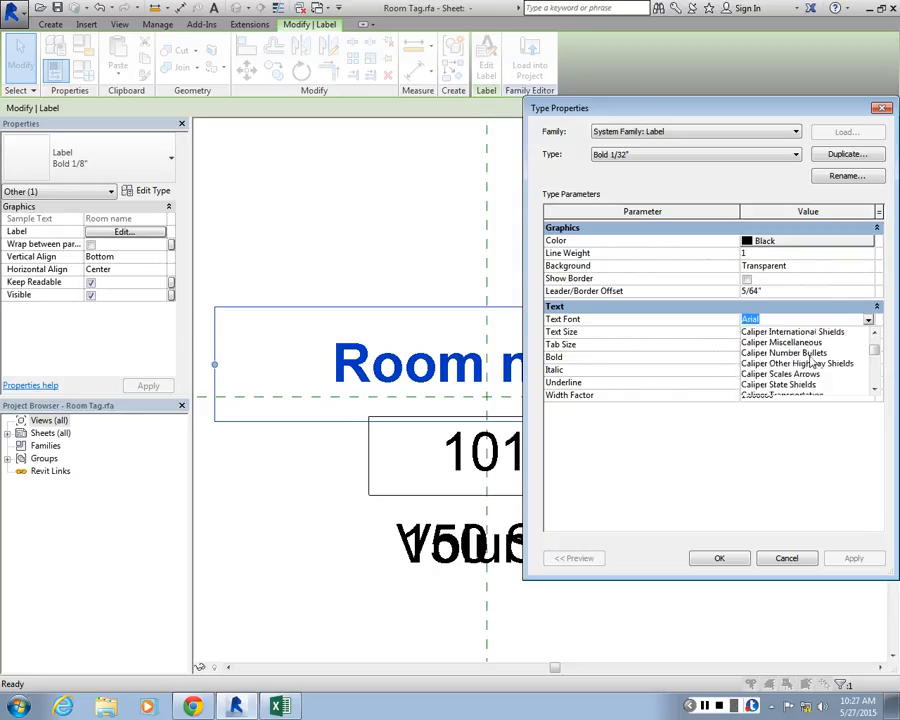
pyautogui.scroll(-9, 812, 363)
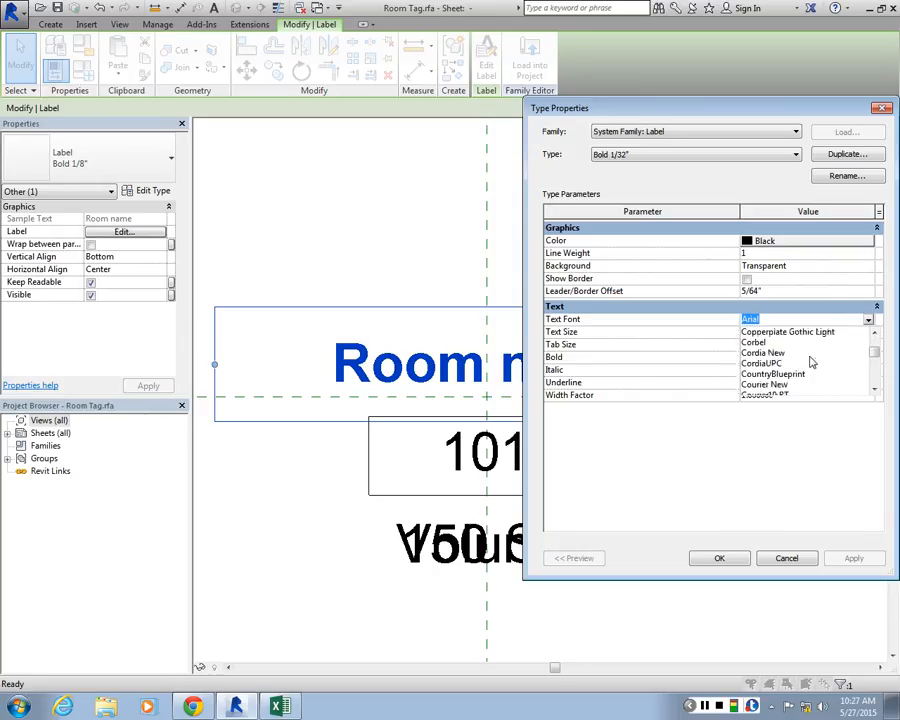
pyautogui.scroll(-3, 812, 363)
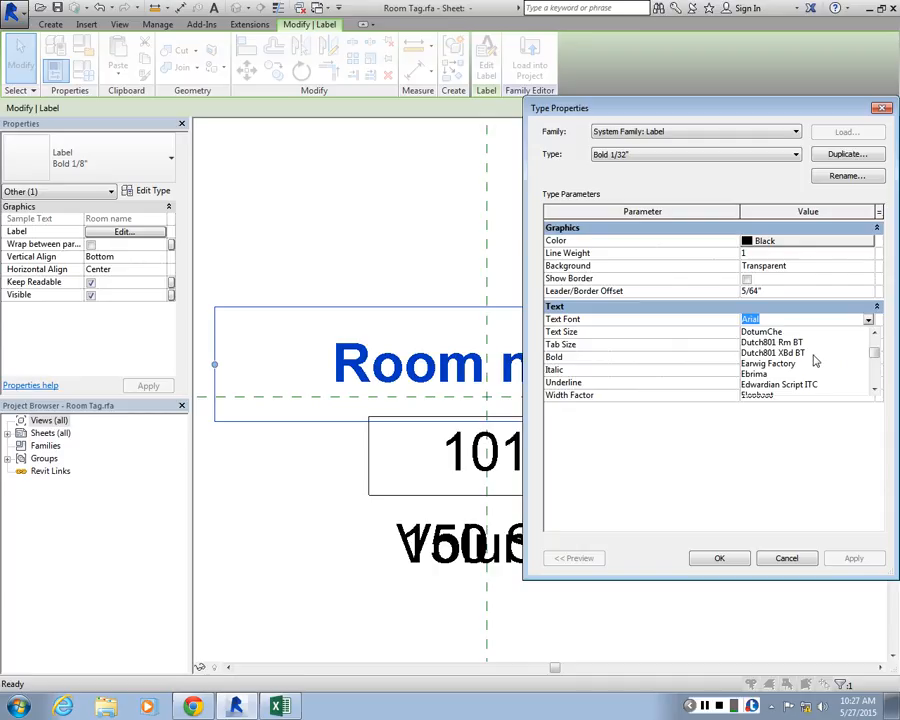
pyautogui.scroll(-9, 793, 357)
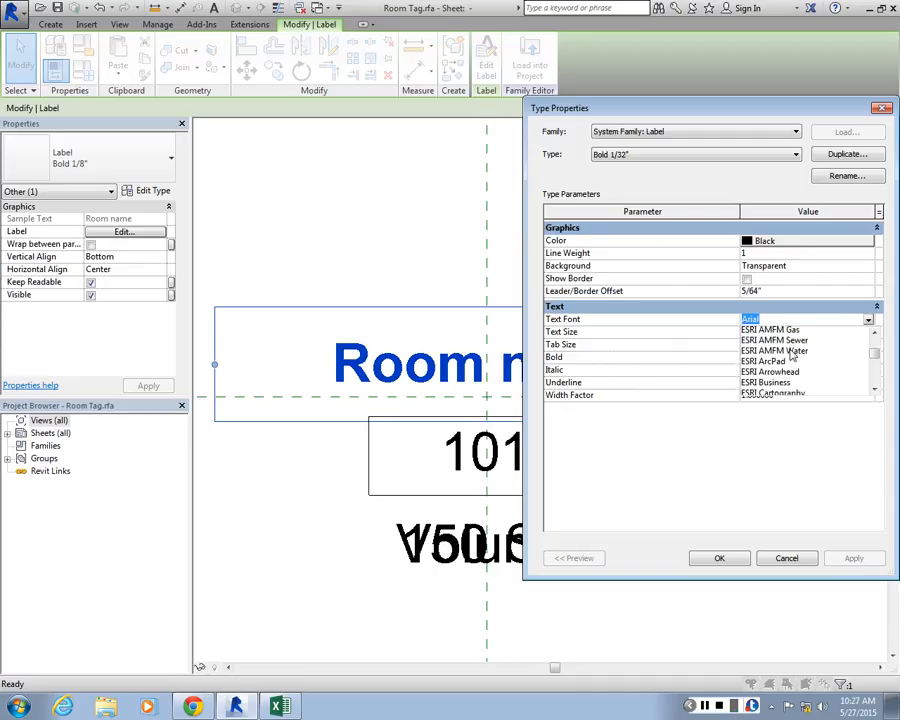
pyautogui.scroll(-6, 793, 354)
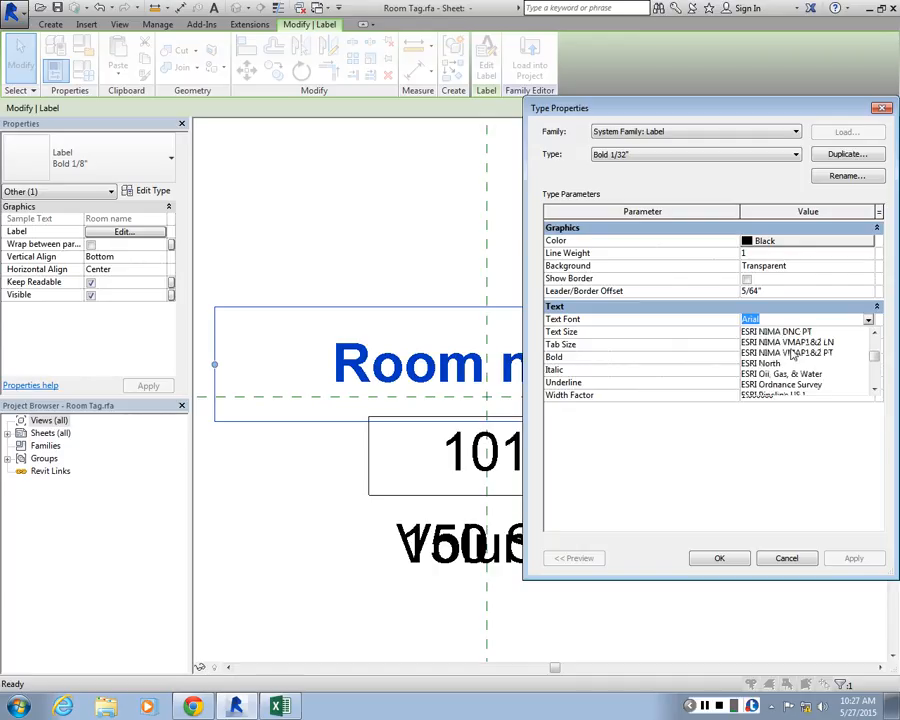
pyautogui.press('g')
pyautogui.press('Down')
pyautogui.press('Down')
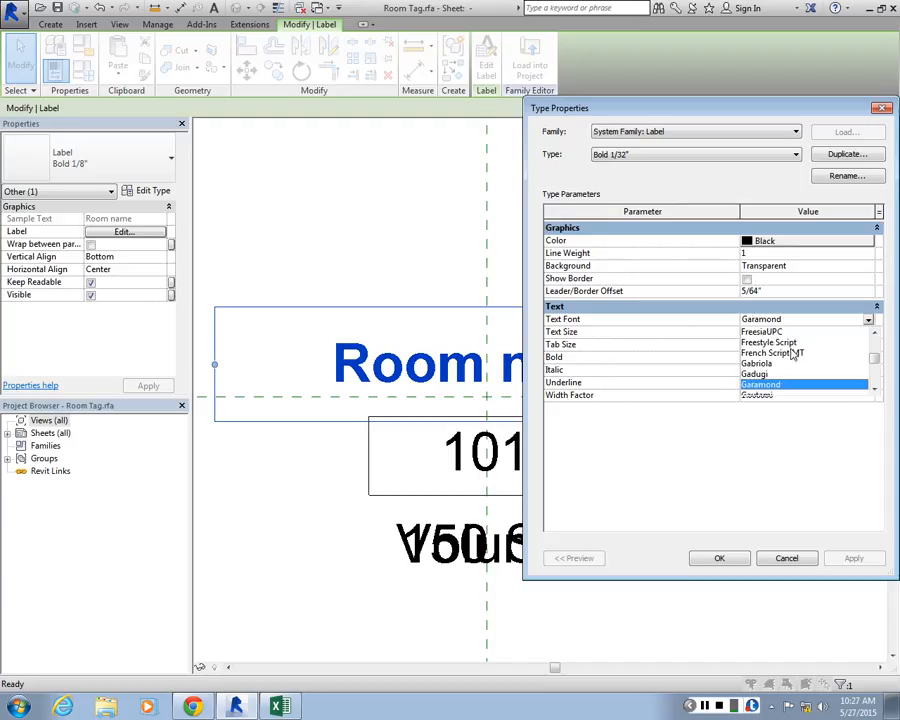
pyautogui.press('Escape')
pyautogui.press('Escape')
pyautogui.click(265, 212)
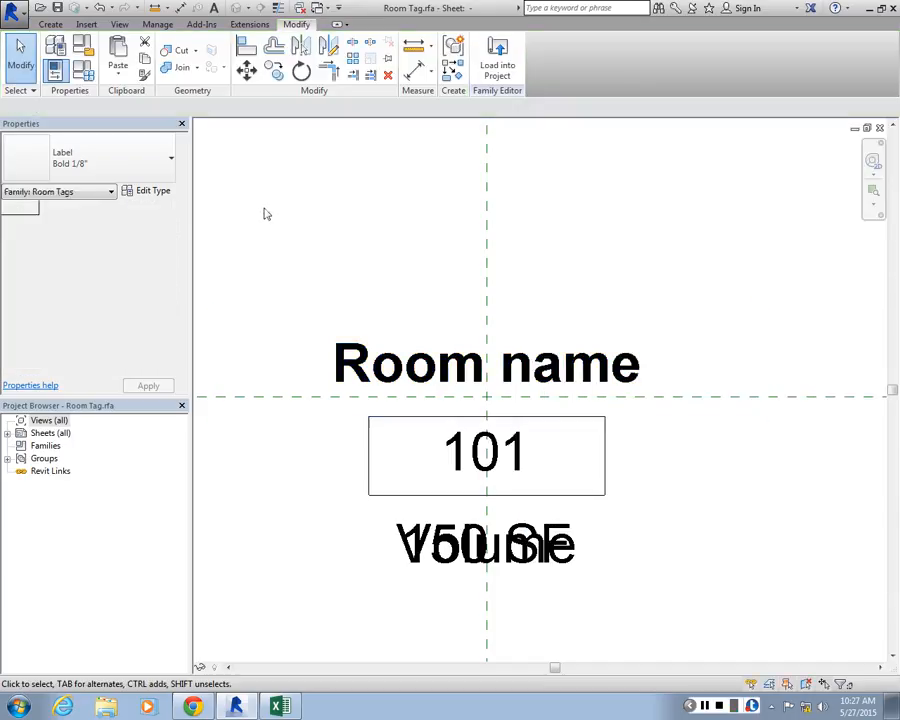
# Return to the Level_2_colors floor plan and open the Room Tag annotation family for editing again
pyautogui.click(856, 130)
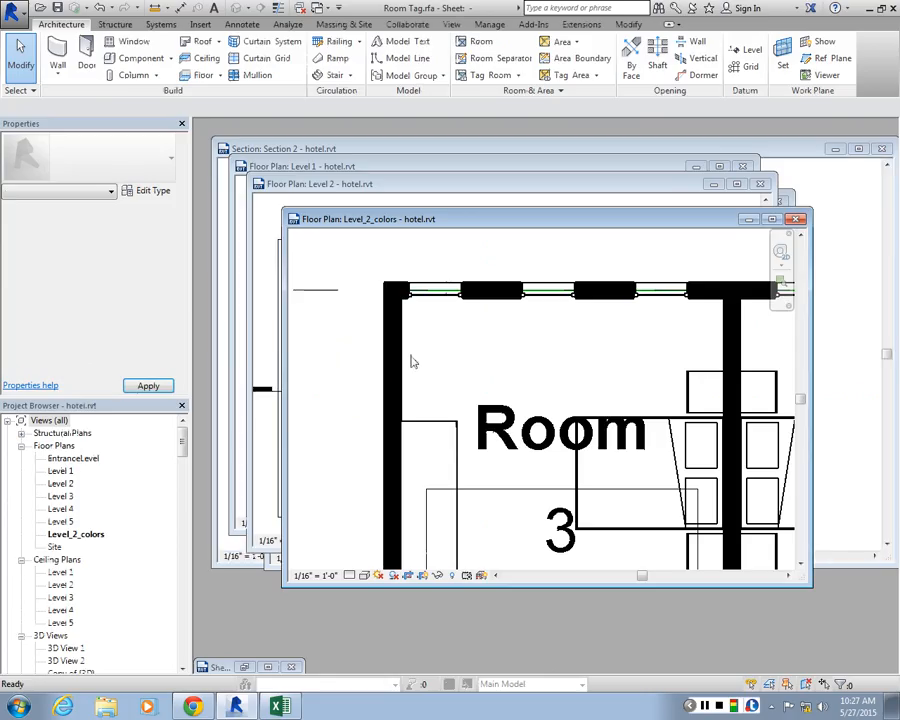
pyautogui.click(772, 219)
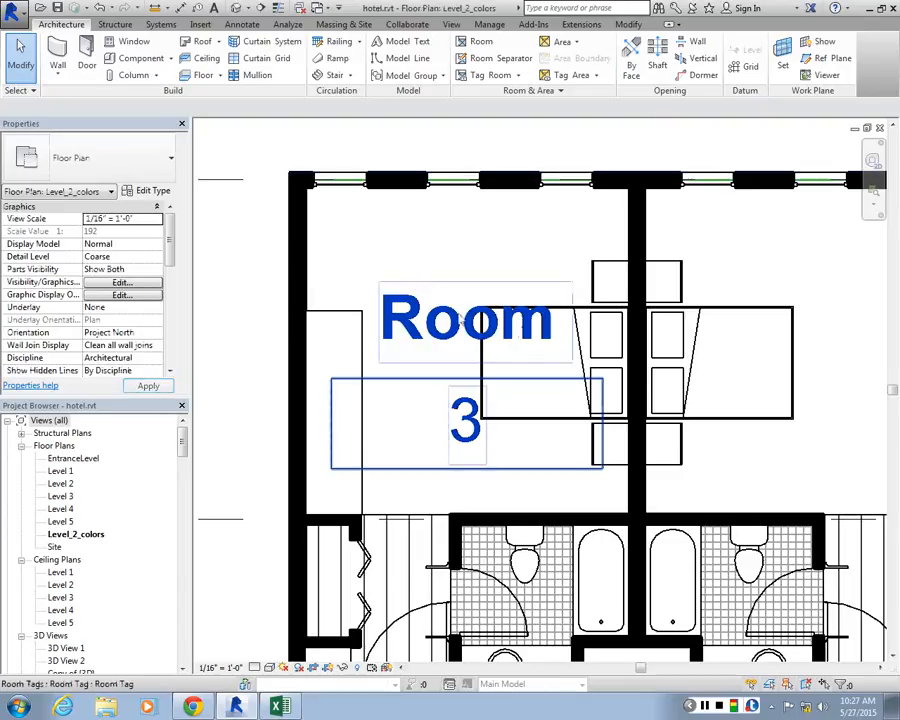
pyautogui.moveTo(181, 448)
pyautogui.mouseDown()
pyautogui.moveTo(182, 563)
pyautogui.moveTo(183, 502)
pyautogui.moveTo(195, 512)
pyautogui.mouseUp()
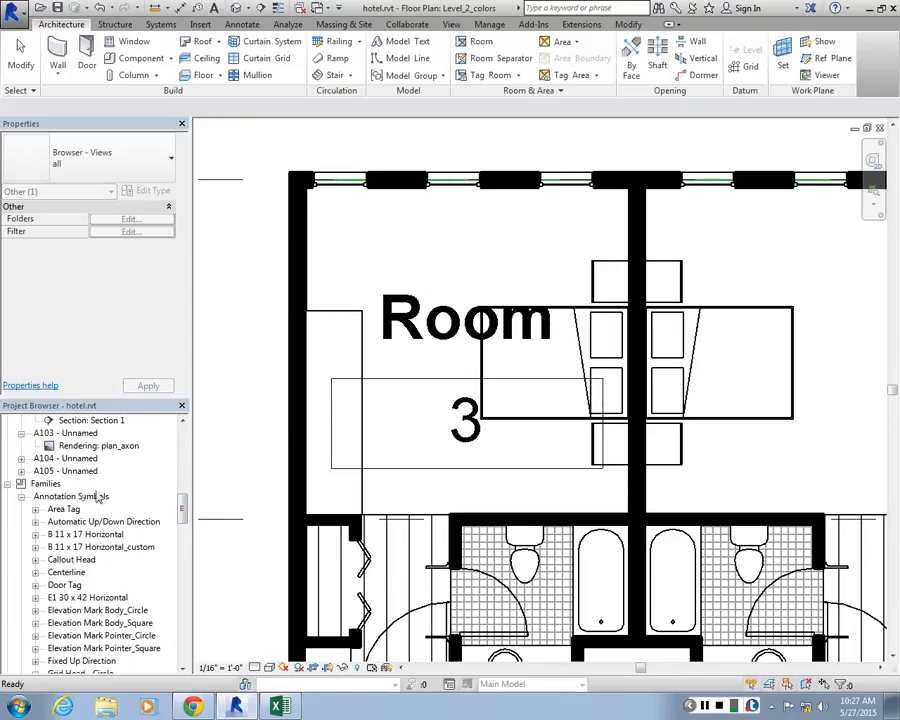
pyautogui.moveTo(190, 511); pyautogui.dragTo(189, 535)
pyautogui.scroll(-3, 66, 575)
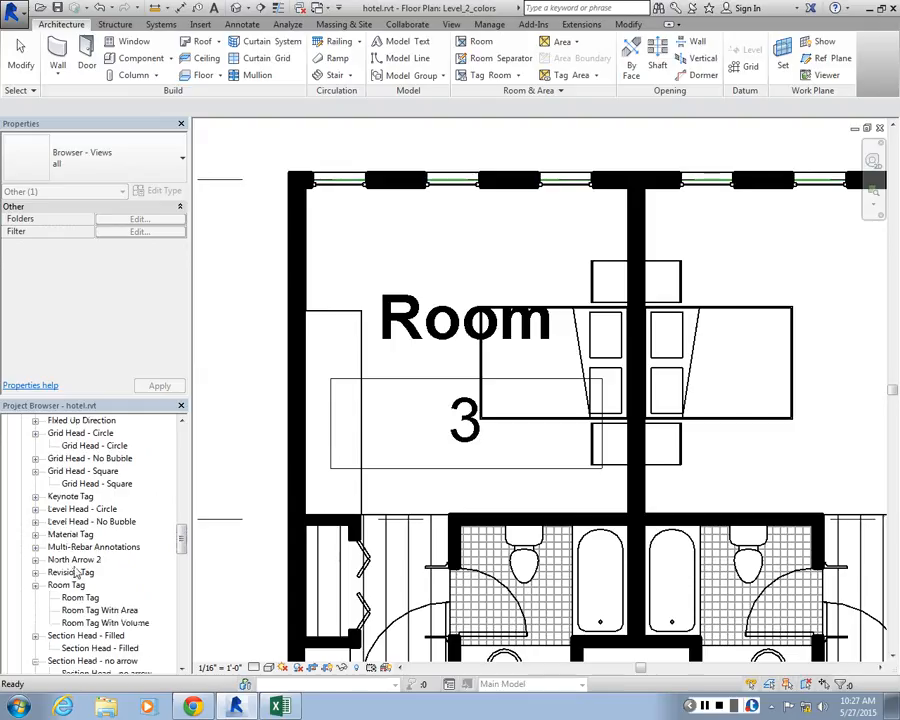
pyautogui.rightClick(72, 536)
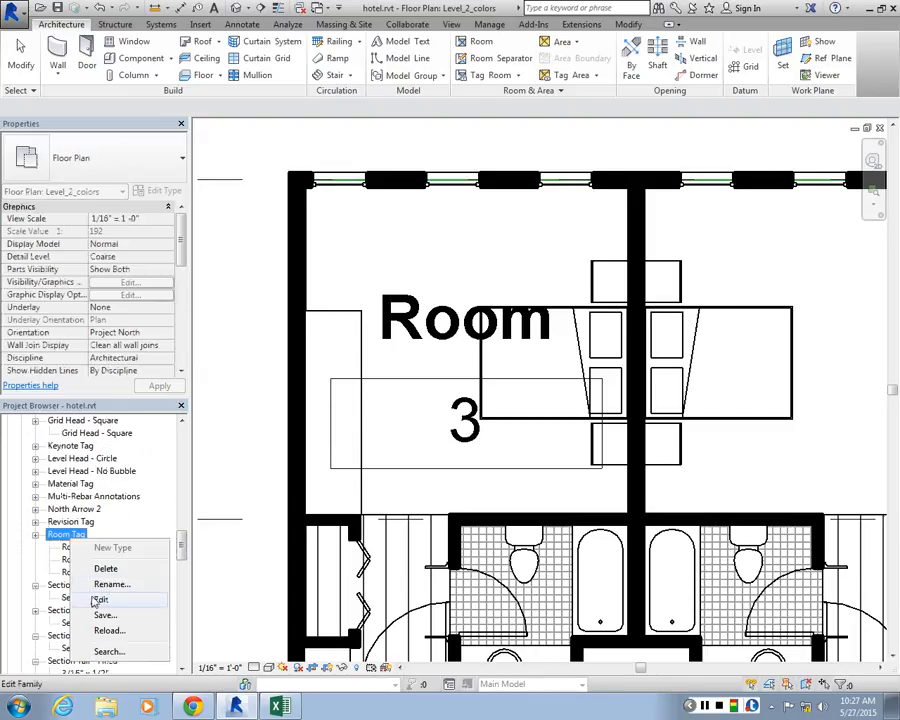
pyautogui.click(102, 603)
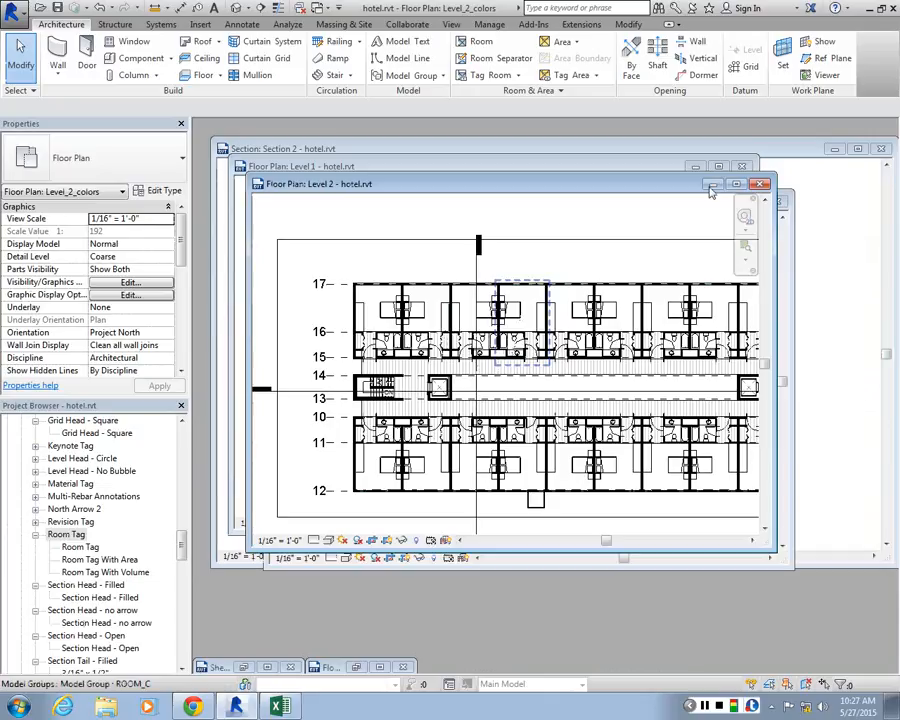
# Minimize the Level 2 floor plan and restore the Room Tag family's sheet view
pyautogui.click(737, 184)
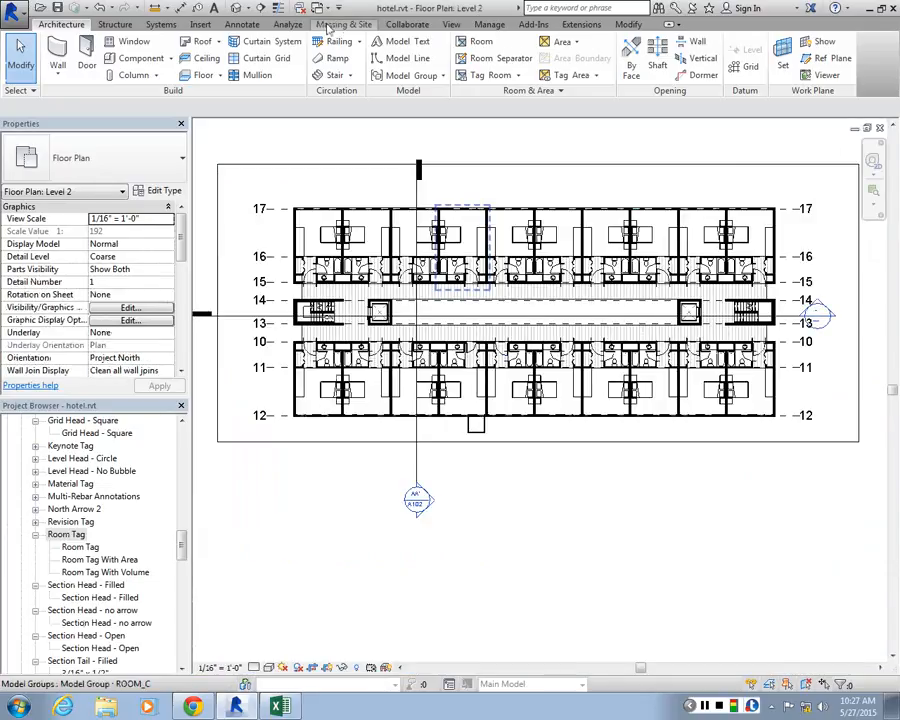
pyautogui.click(451, 25)
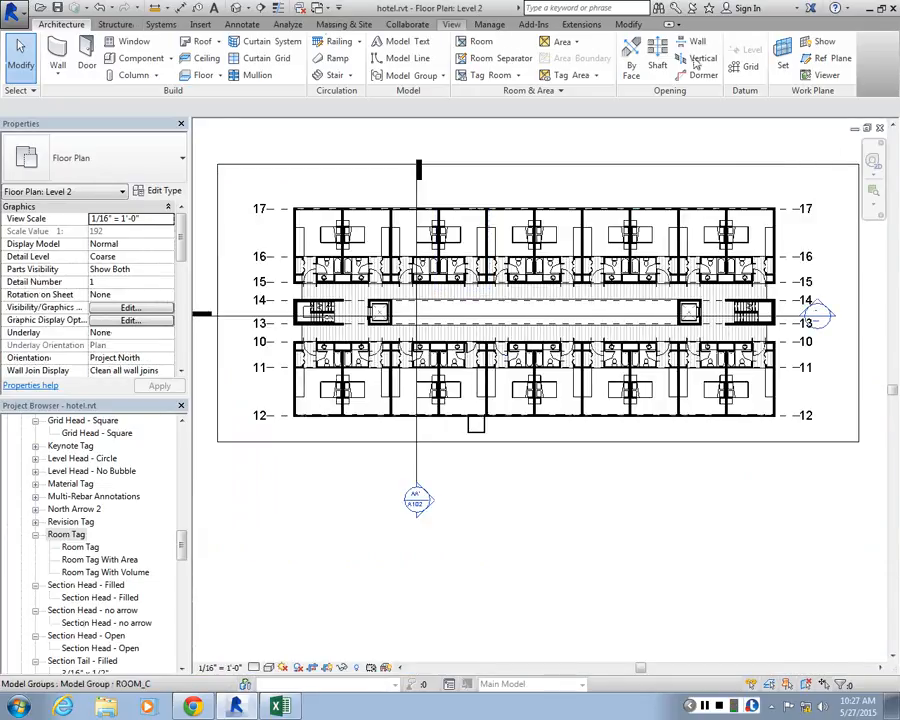
pyautogui.click(855, 128)
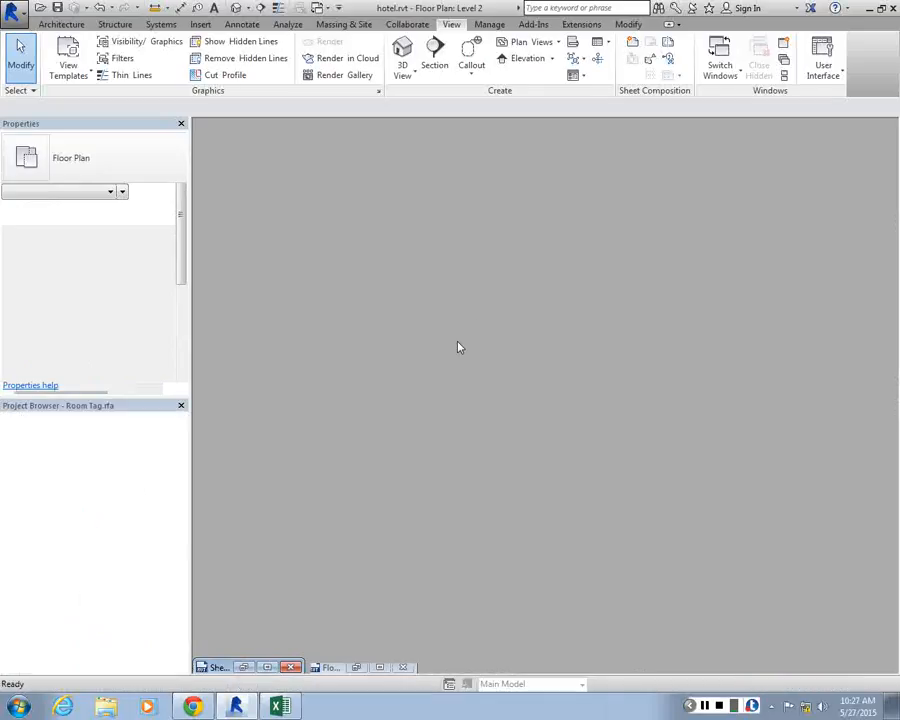
pyautogui.click(243, 668)
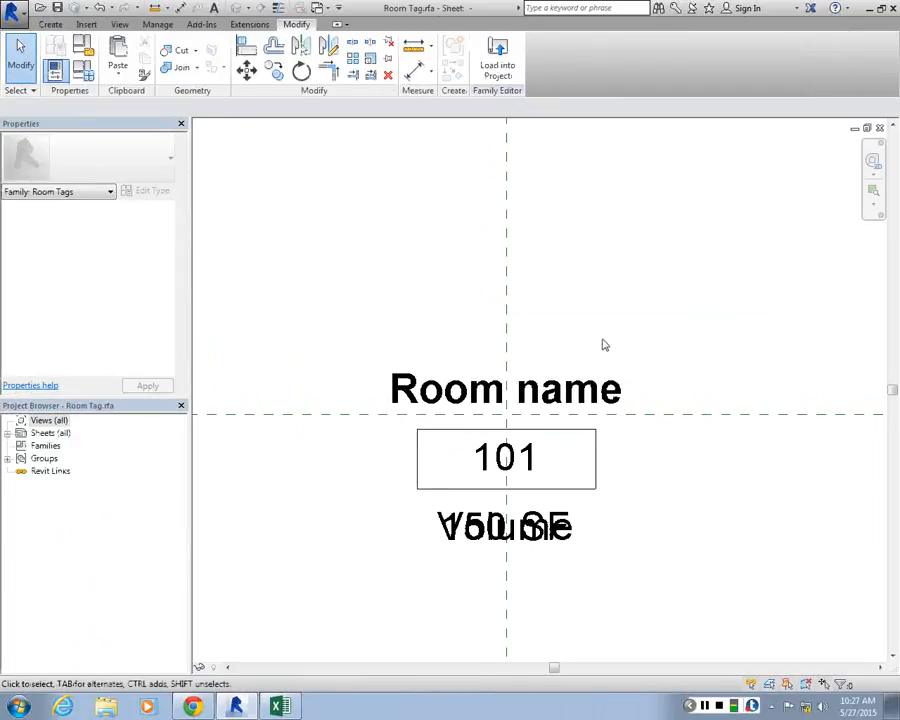
# Duplicate the Room name label's Bold 1/8" type under the name Bold 1/32"
pyautogui.click(626, 383)
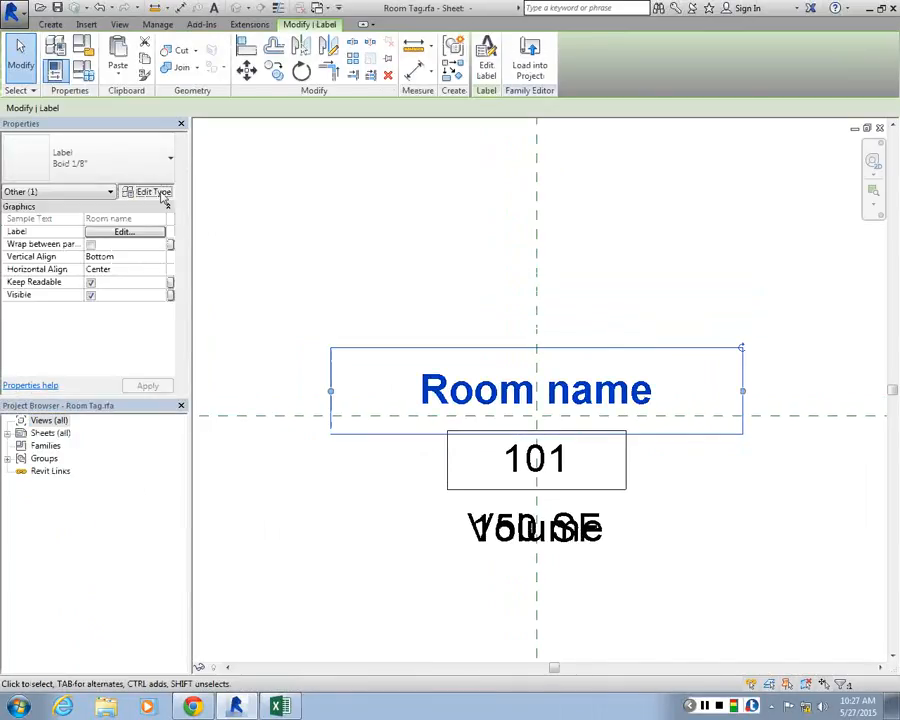
pyautogui.click(160, 191)
pyautogui.click(650, 155)
pyautogui.click(650, 157)
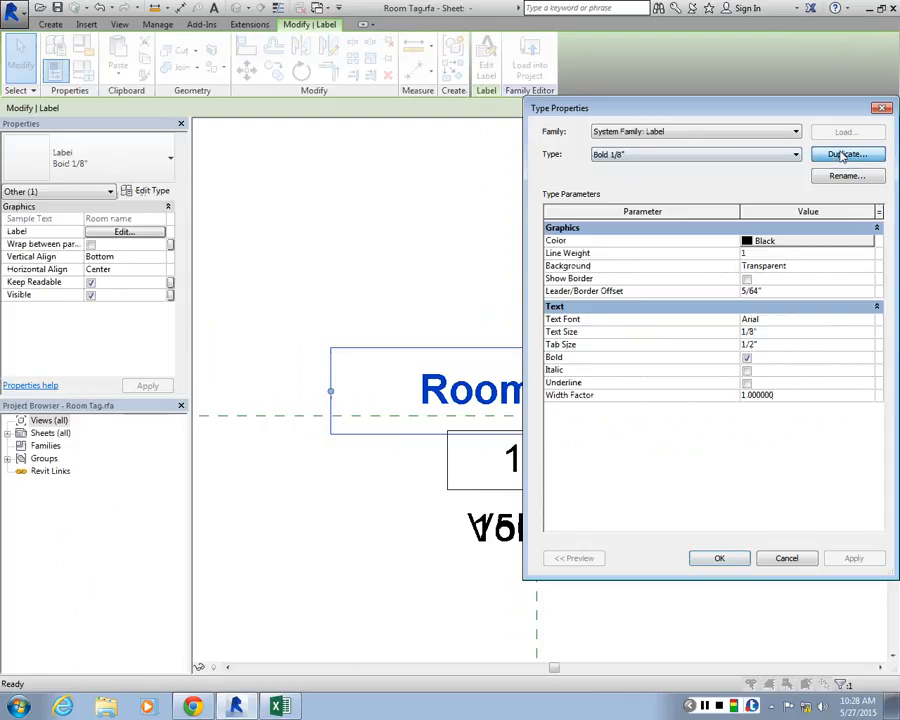
pyautogui.click(842, 154)
pyautogui.press('End')
pyautogui.press('BackSpace')
pyautogui.press('BackSpace')
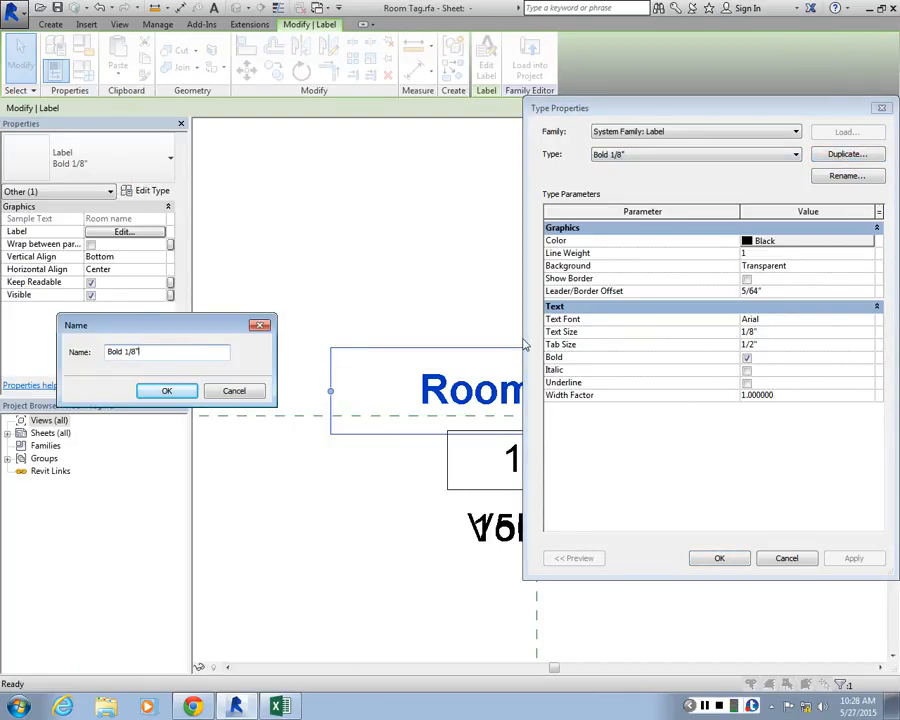
pyautogui.write('32"')
pyautogui.press('Return')
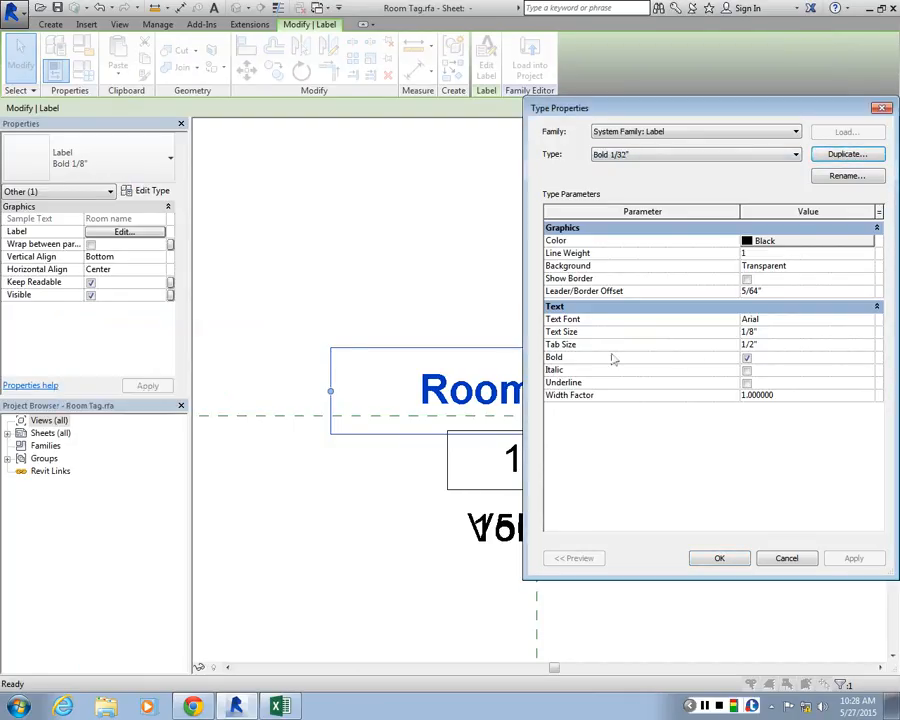
# Set the Bold 1/32" label type's text font to Garamond and text size to 1/32", and apply the type changes
pyautogui.click(846, 320)
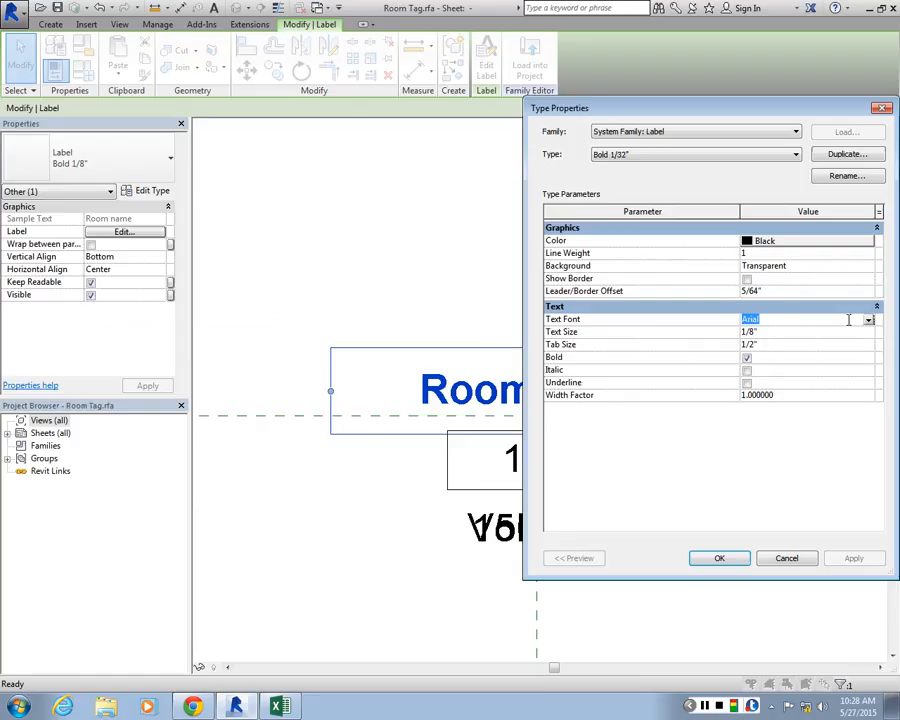
pyautogui.write('Garamond')
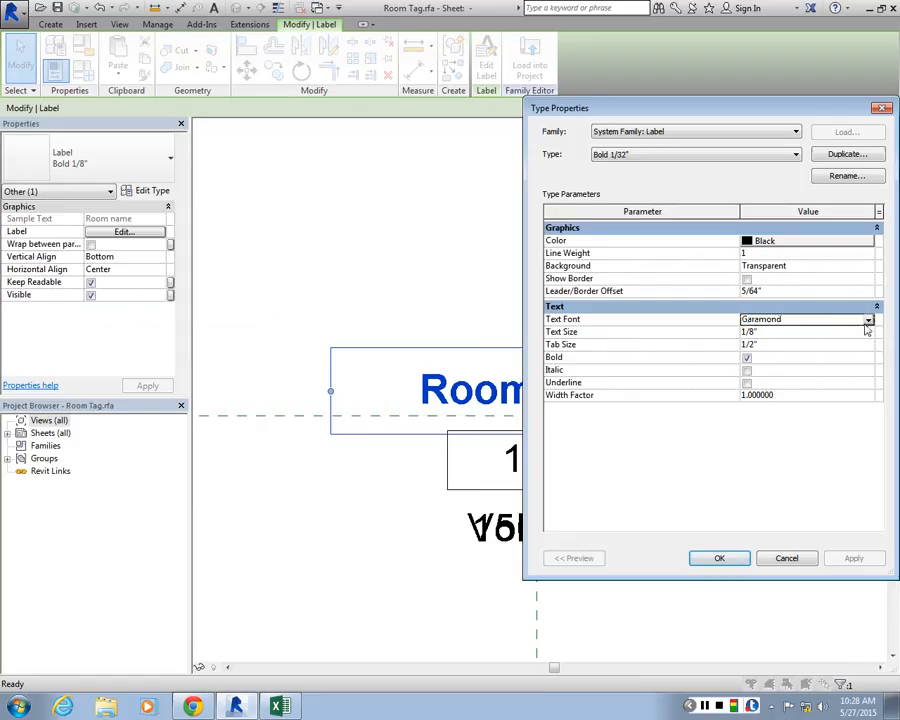
pyautogui.press('Tab')
pyautogui.write('1/2"')
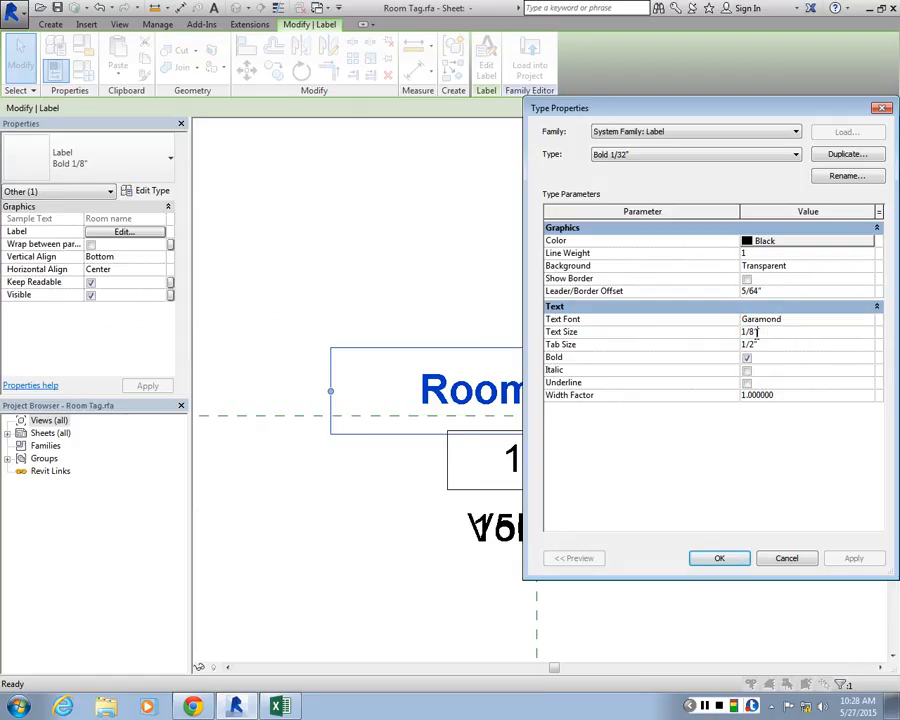
pyautogui.moveTo(757, 331); pyautogui.dragTo(750, 332)
pyautogui.write('32"')
pyautogui.click(733, 559)
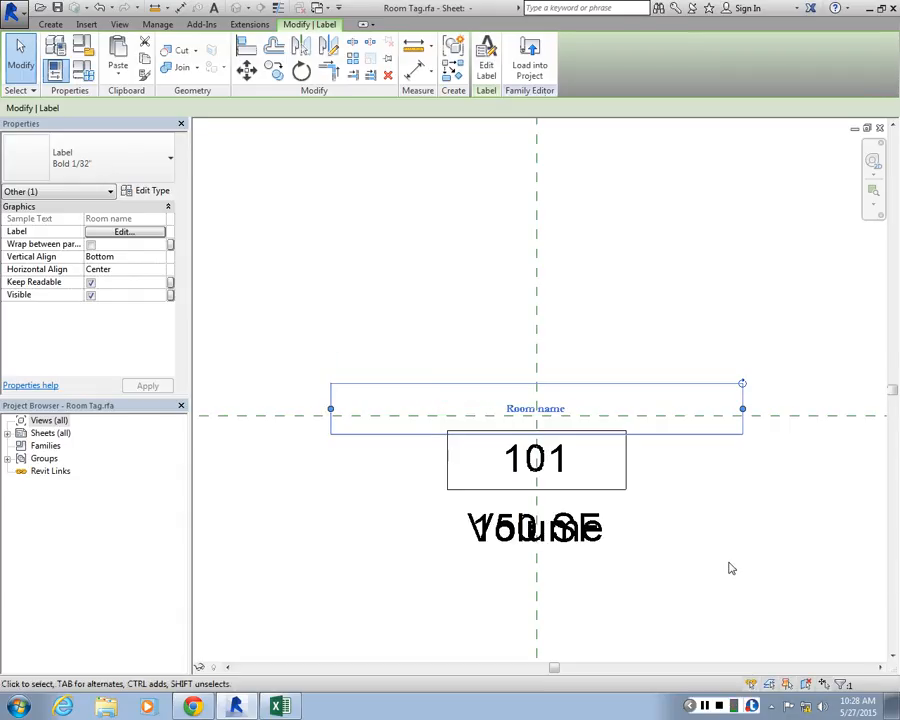
pyautogui.click(688, 304)
pyautogui.scroll(3, 530, 395)
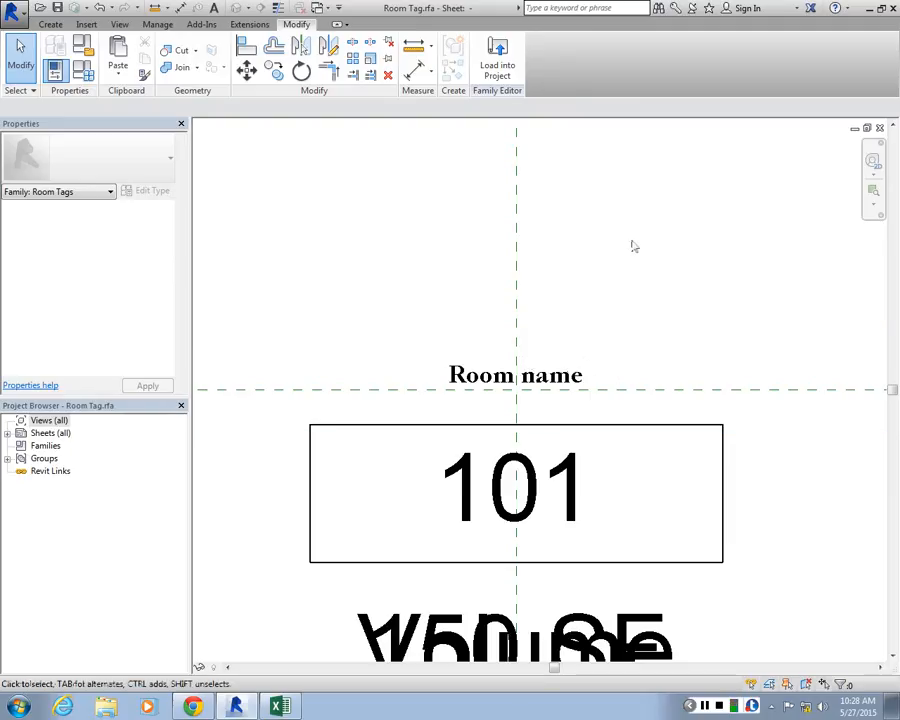
# Delete the number box and the 101, Volume and 150 SF labels from the tag, keeping only the Room name label
pyautogui.scroll(-2, 597, 372)
pyautogui.click(597, 370)
pyautogui.scroll(2, 597, 370)
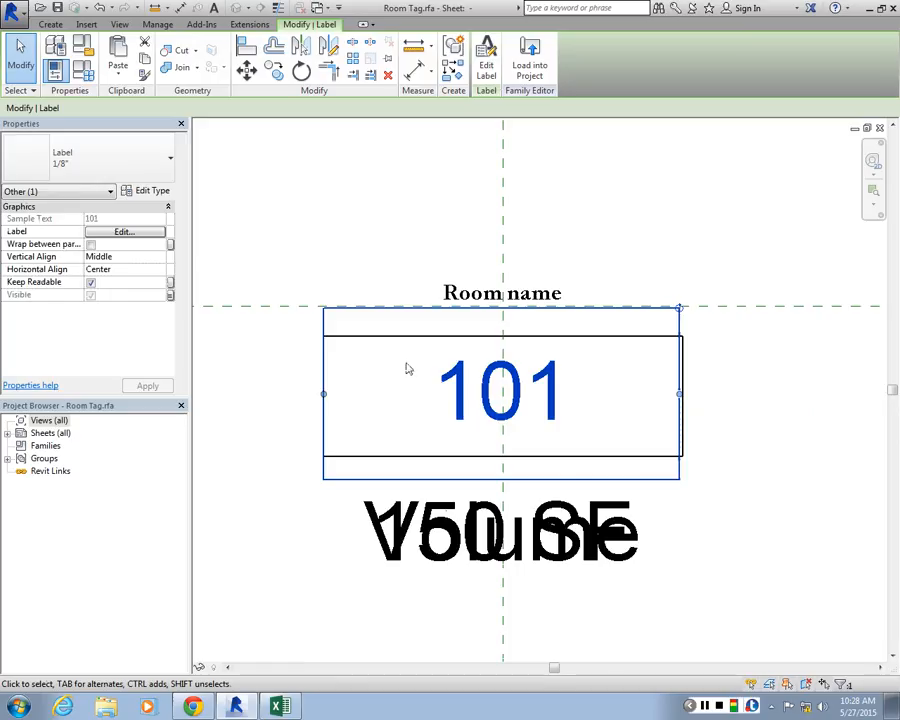
pyautogui.click(484, 617)
pyautogui.scroll(-1, 456, 440)
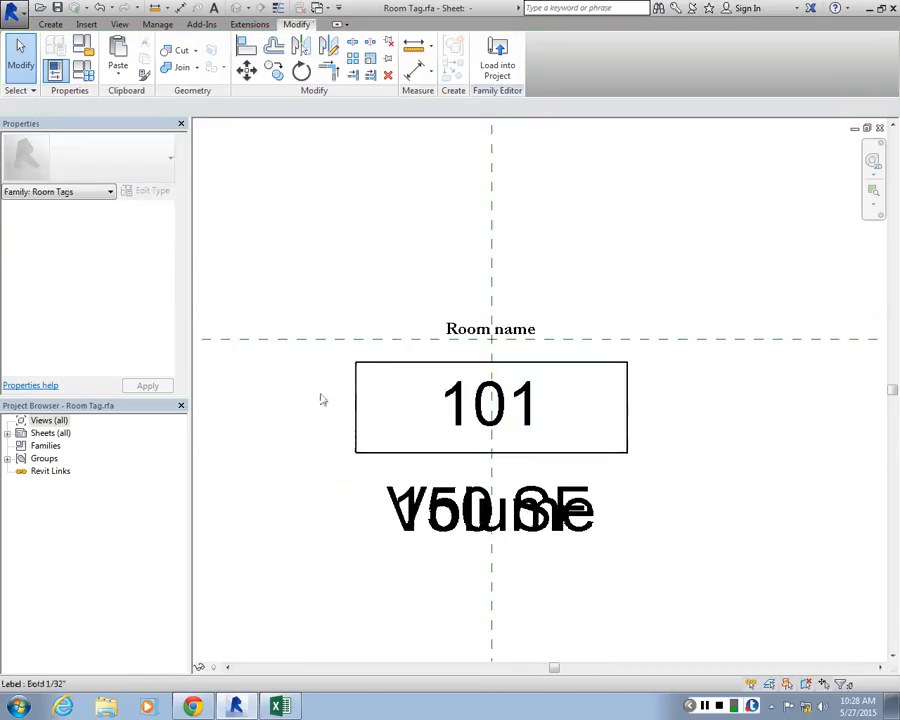
pyautogui.moveTo(329, 354); pyautogui.dragTo(717, 635)
pyautogui.press('Delete')
pyautogui.click(569, 510)
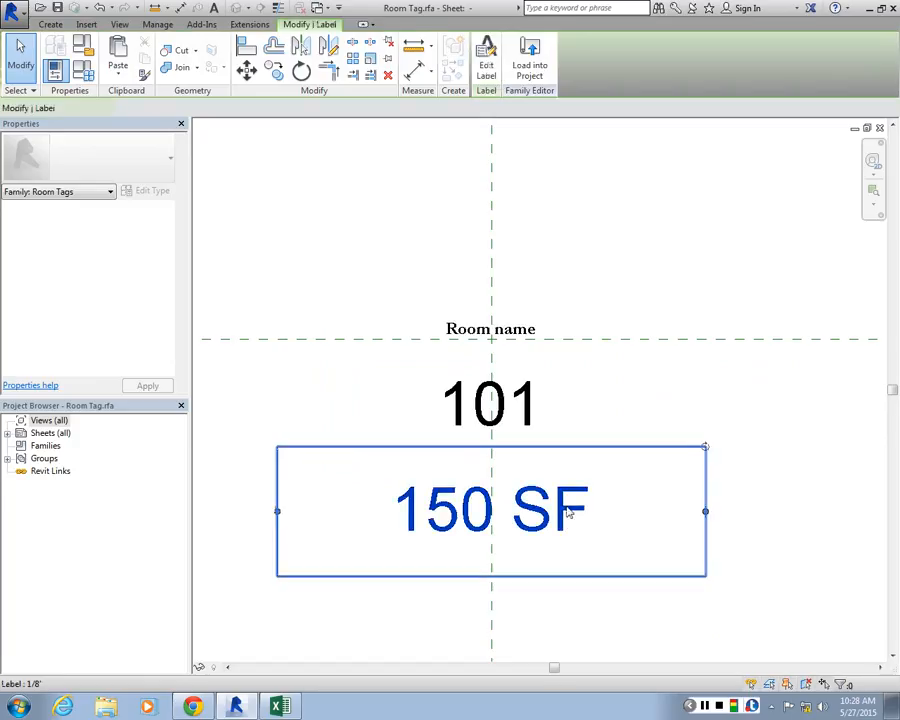
pyautogui.press('Delete')
pyautogui.scroll(-1, 434, 404)
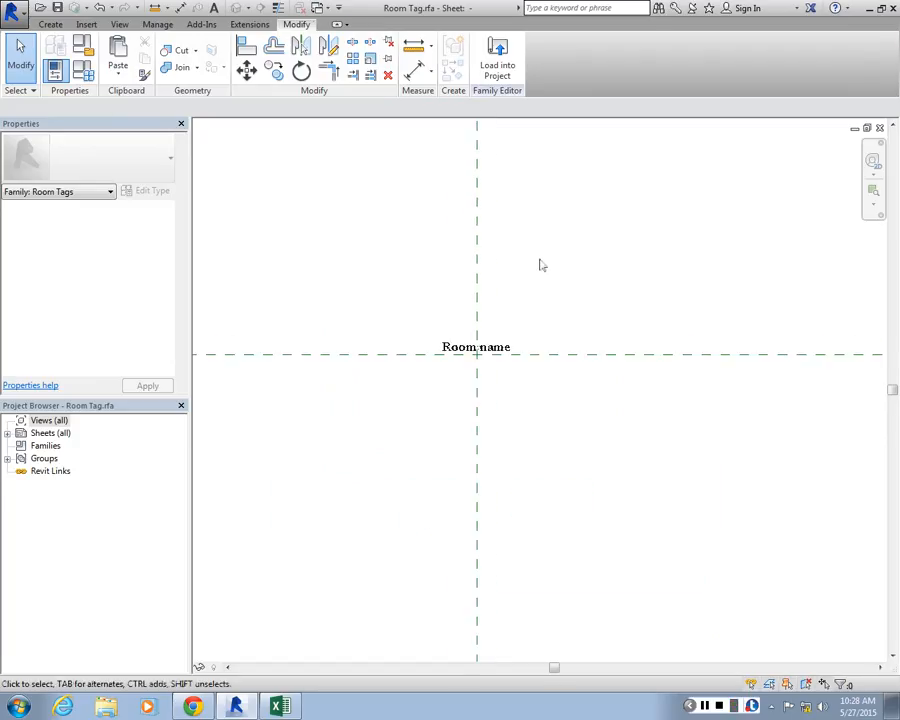
pyautogui.scroll(2, 538, 262)
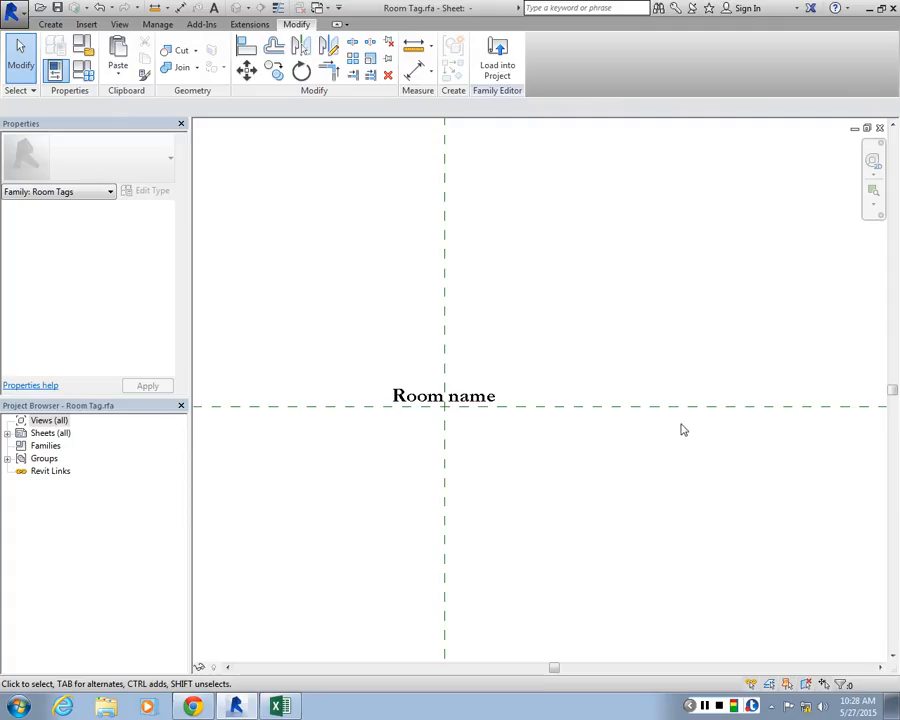
# Place a new label just below the Room name label and assign it the Area parameter
pyautogui.click(52, 25)
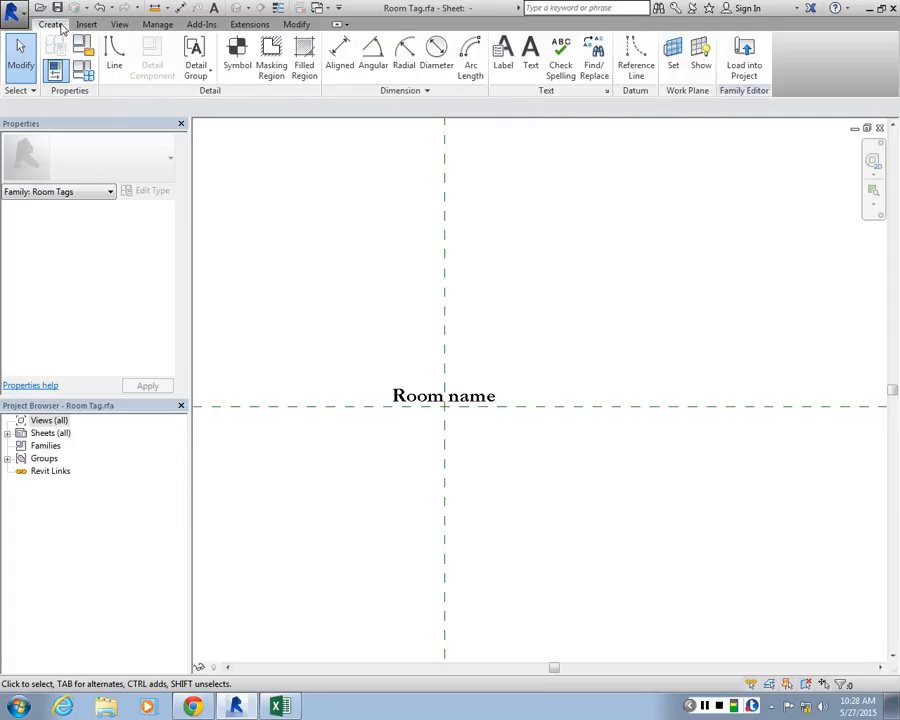
pyautogui.click(505, 65)
pyautogui.scroll(2, 450, 440)
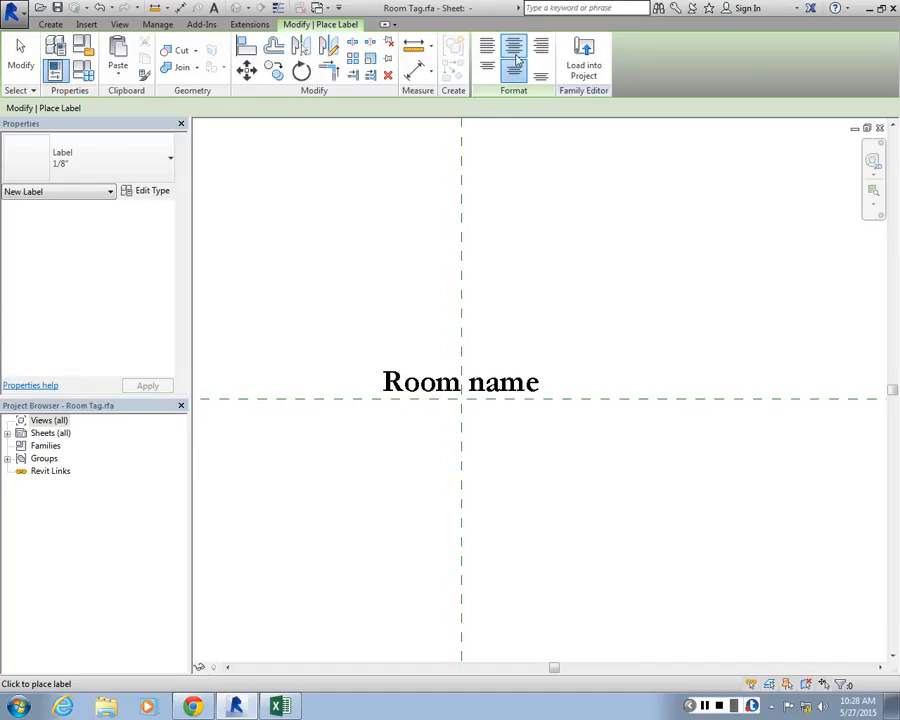
pyautogui.click(374, 420)
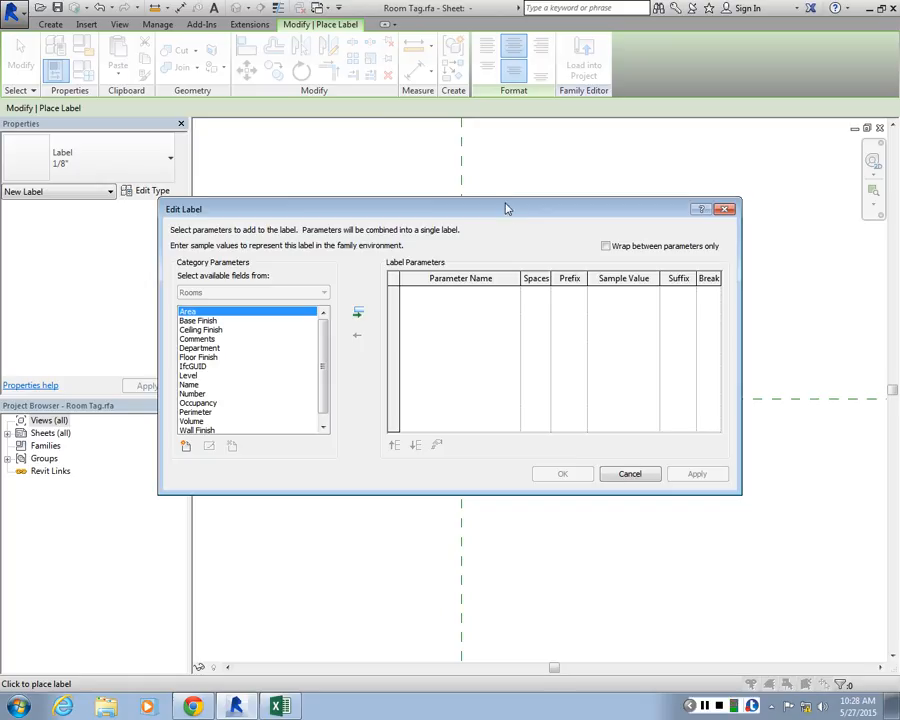
pyautogui.moveTo(507, 215); pyautogui.dragTo(591, 66)
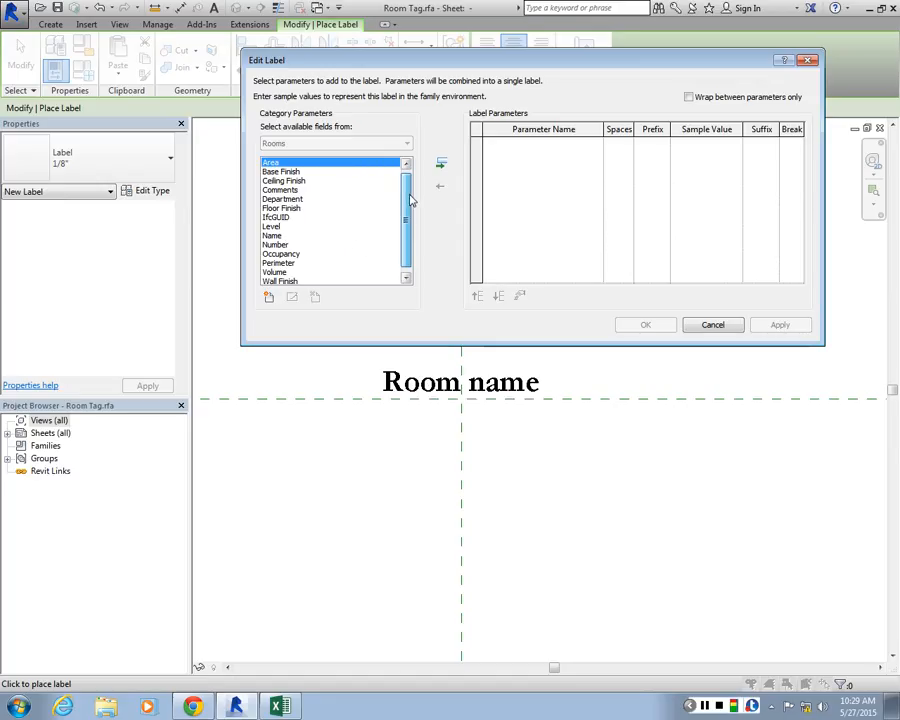
pyautogui.scroll(-1, 409, 200)
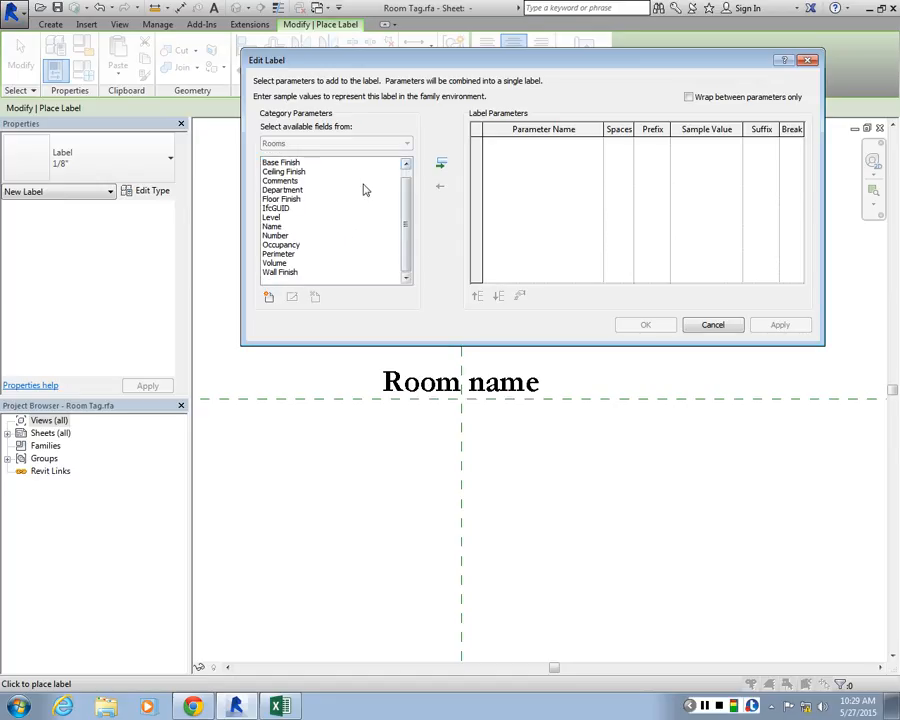
pyautogui.scroll(1, 413, 210)
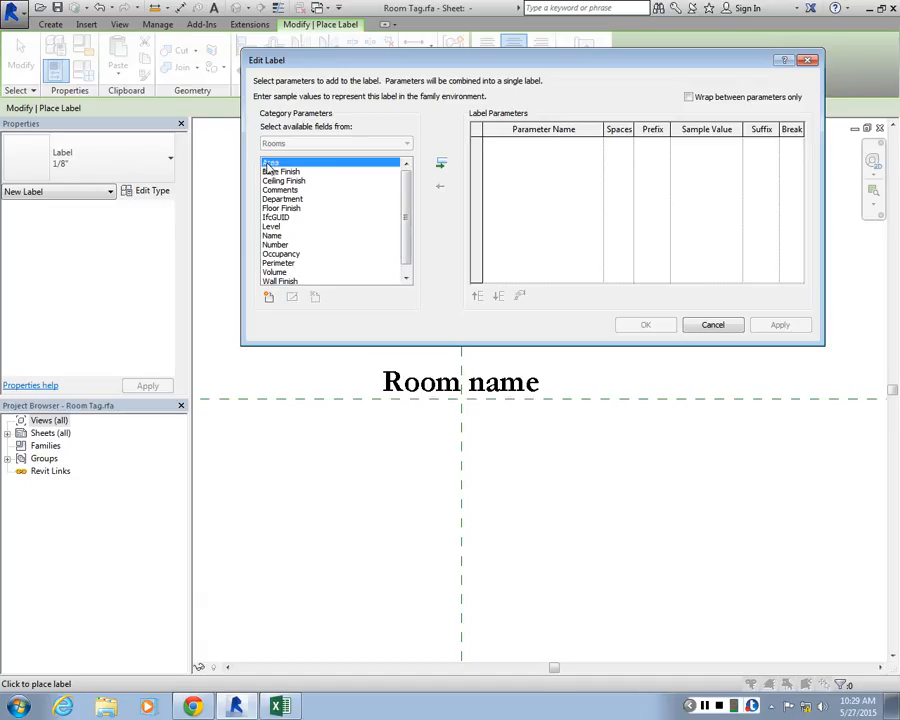
pyautogui.click(441, 162)
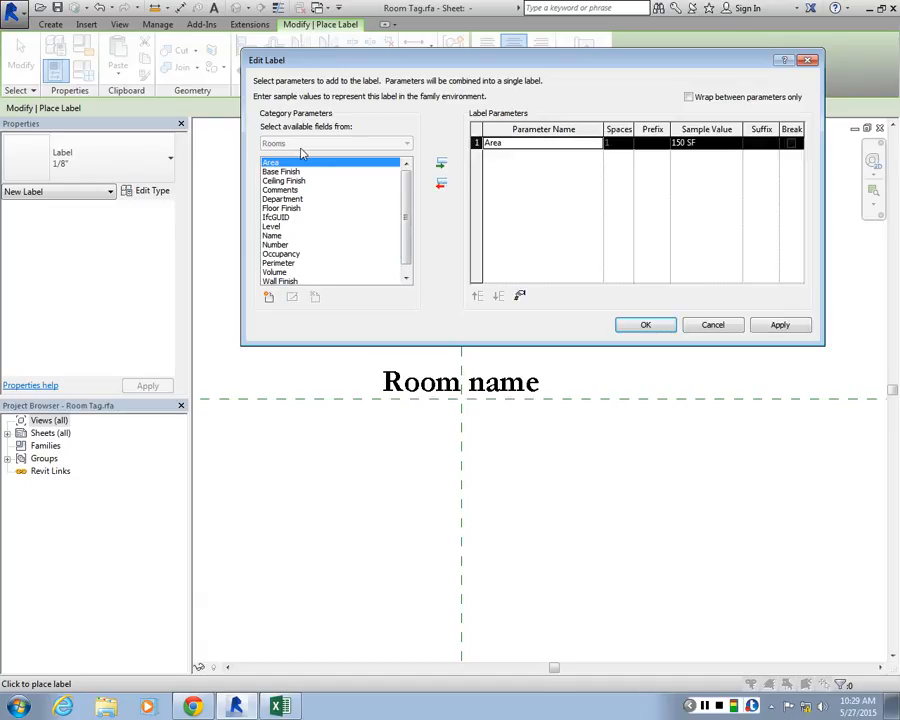
pyautogui.click(780, 325)
pyautogui.click(646, 325)
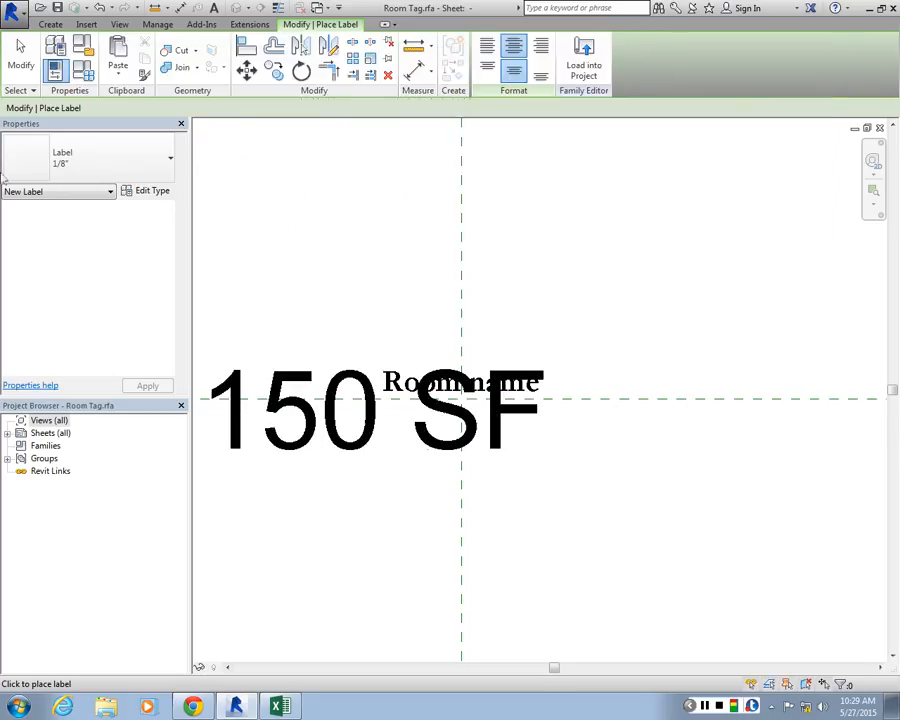
# Finish placing labels and move the 150 SF area label to the vertical reference plane, beneath the Room name label
pyautogui.press('Escape')
pyautogui.click(381, 426)
pyautogui.moveTo(381, 429); pyautogui.dragTo(460, 462)
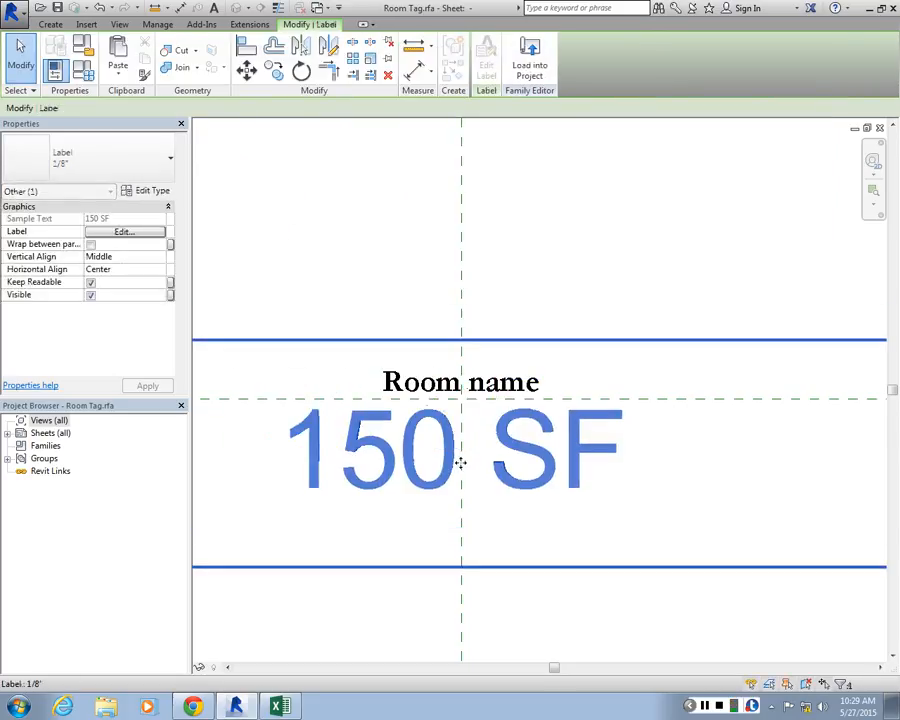
pyautogui.scroll(-3, 460, 462)
pyautogui.scroll(2, 460, 445)
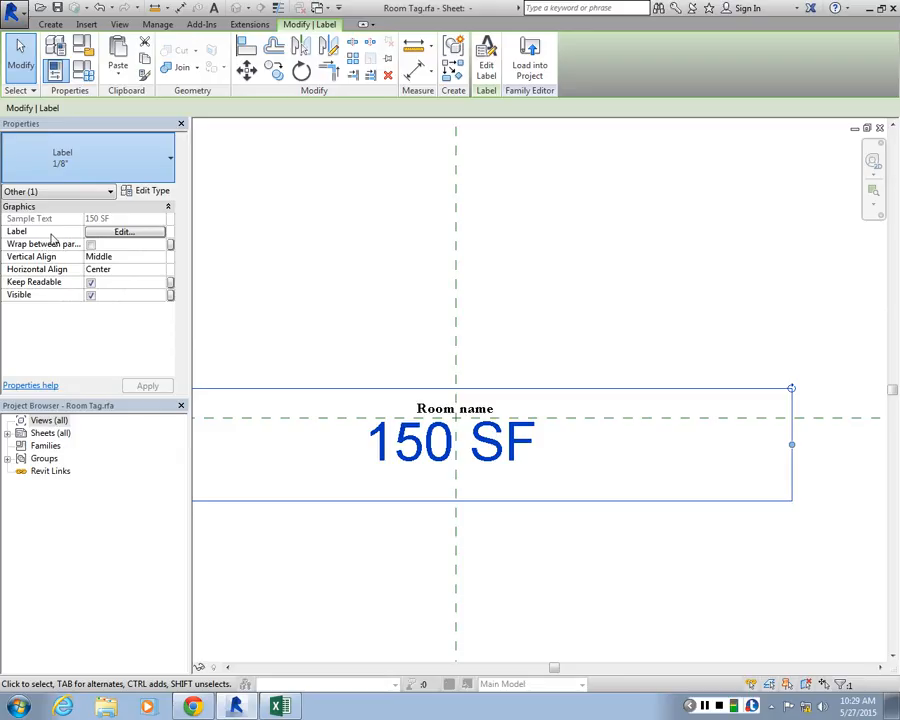
# Change the 150 SF label to the Bold 1/32" type and nudge it up close beneath the Room name label
pyautogui.click(52, 238)
pyautogui.click(368, 339)
pyautogui.scroll(3, 430, 446)
pyautogui.moveTo(454, 453); pyautogui.dragTo(468, 432)
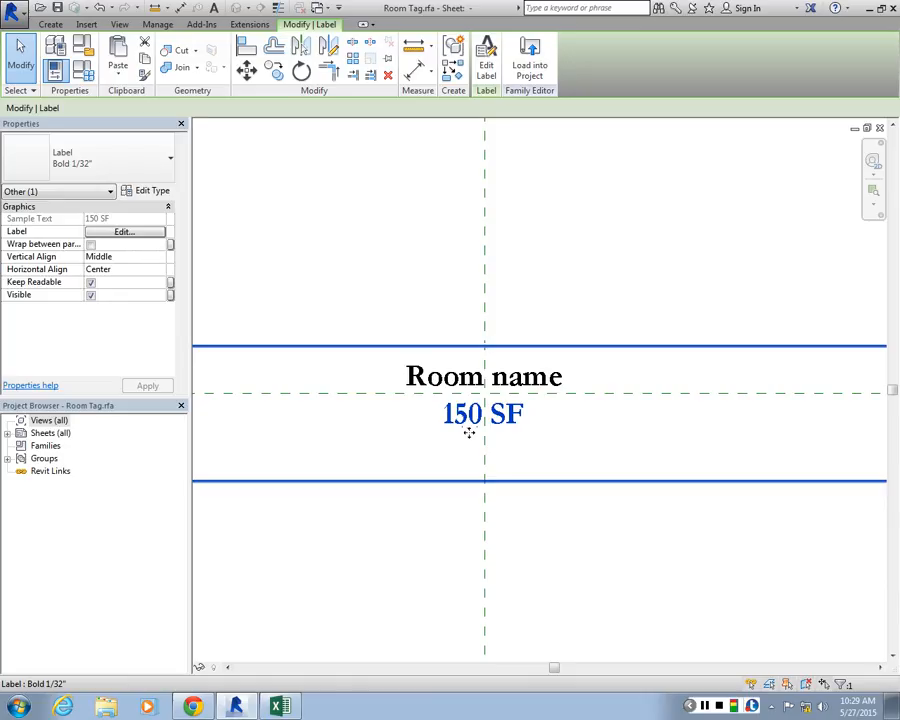
pyautogui.press('Up')
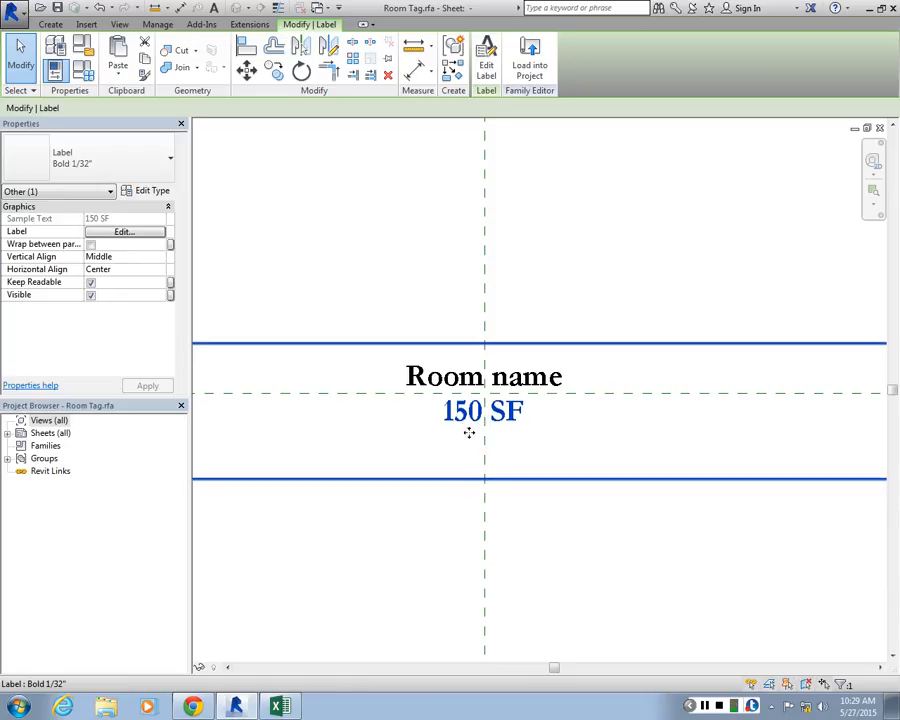
pyautogui.click(692, 330)
pyautogui.scroll(-1, 519, 393)
pyautogui.moveTo(519, 393); pyautogui.dragTo(611, 408, button='middle')
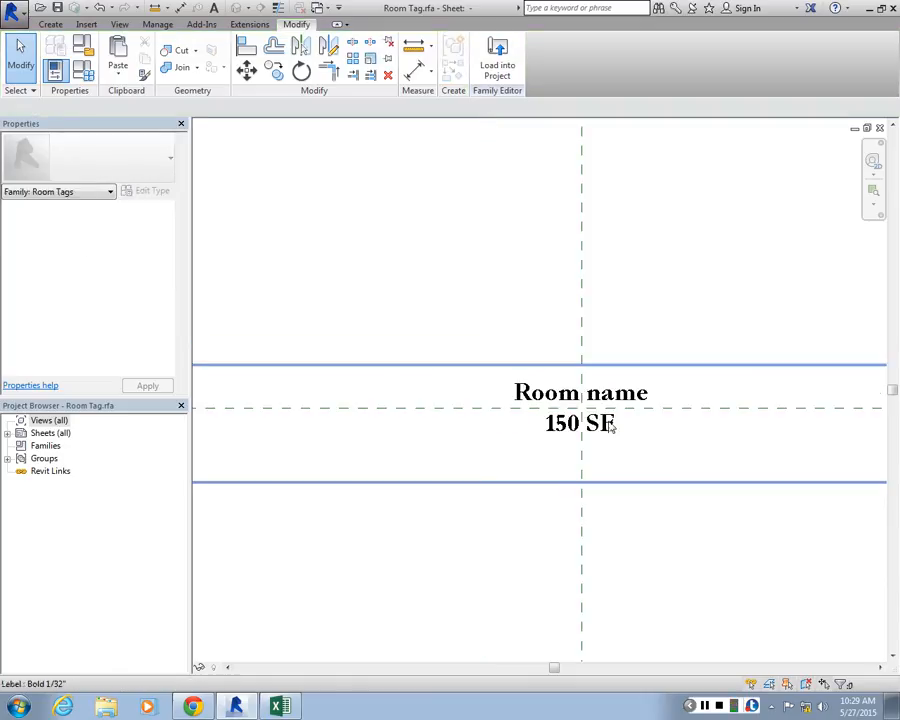
# Review the 150 SF label's type properties, close them without changes and inspect the finished tag layout
pyautogui.click(588, 438)
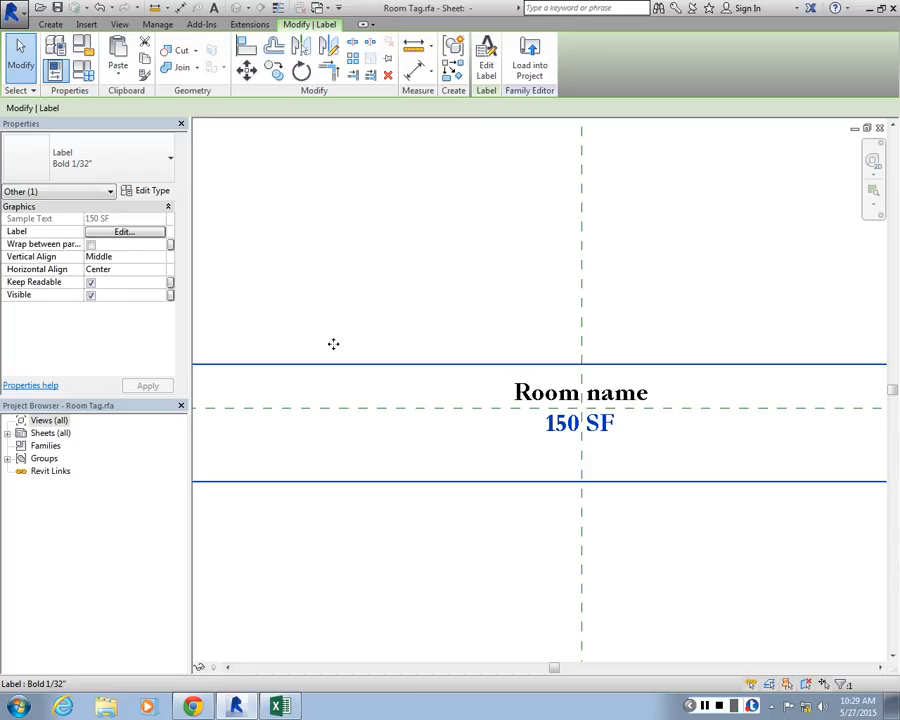
pyautogui.click(152, 191)
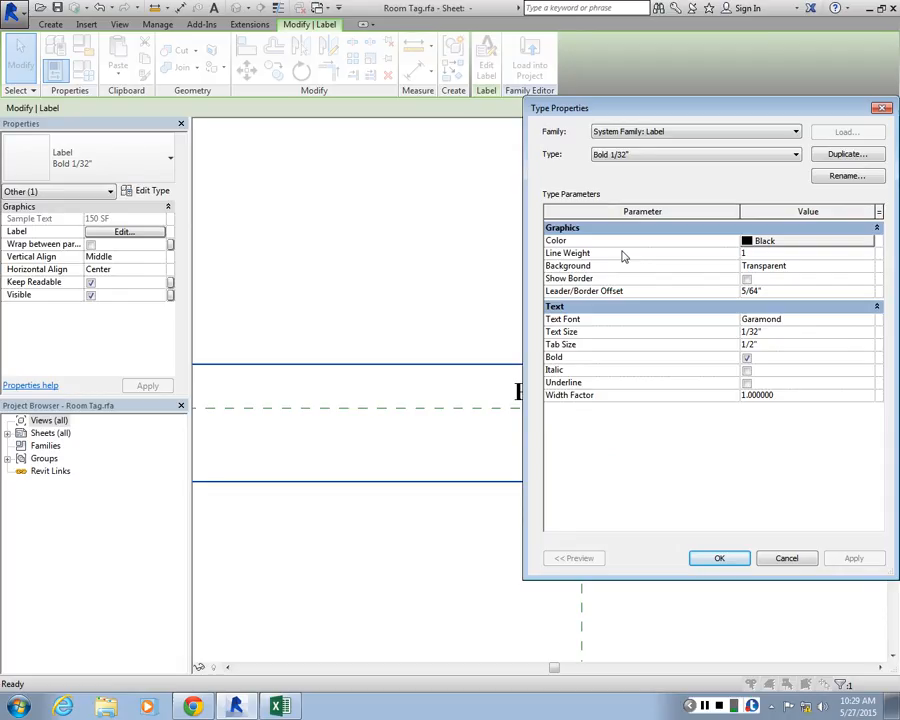
pyautogui.click(881, 107)
pyautogui.click(644, 259)
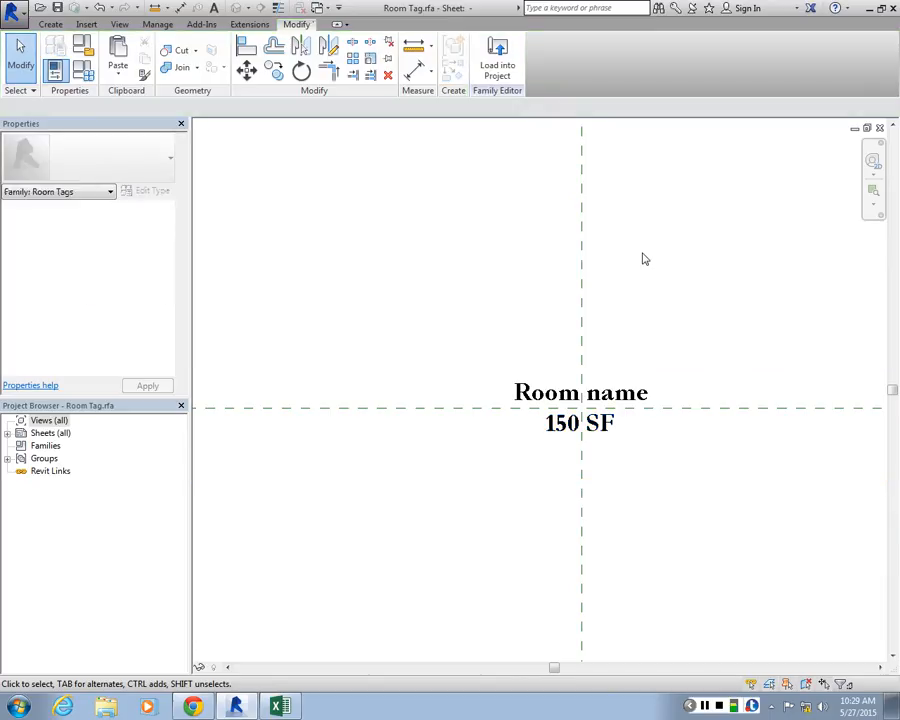
pyautogui.moveTo(532, 341); pyautogui.dragTo(450, 325, button='middle')
pyautogui.scroll(-3, 450, 325)
pyautogui.scroll(2, 524, 347)
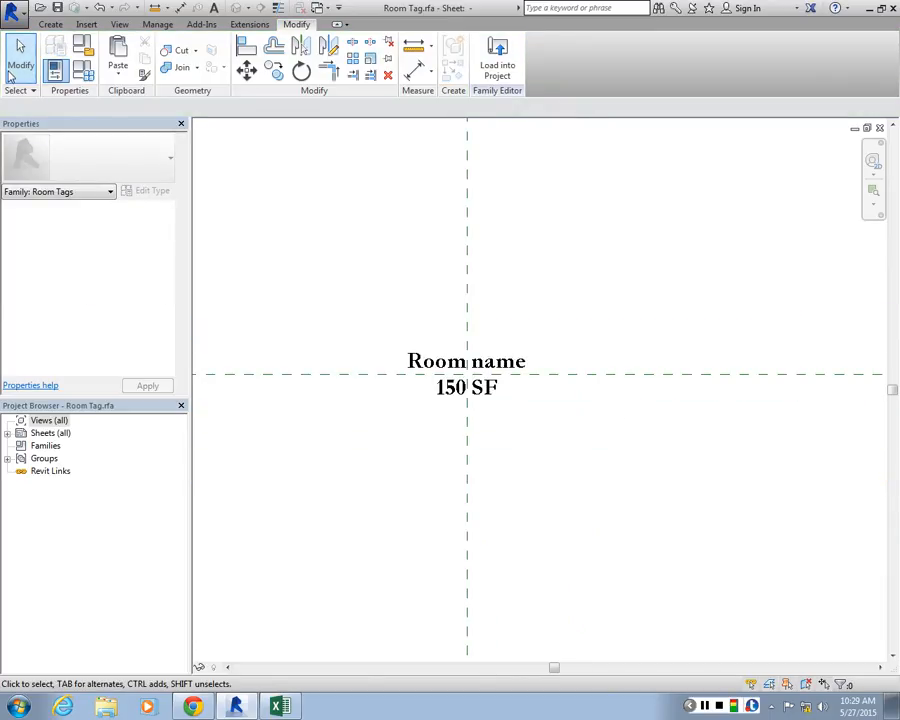
# Save the room tag family to the Desktop under the name Custom_room_tag.rfa
pyautogui.click(20, 12)
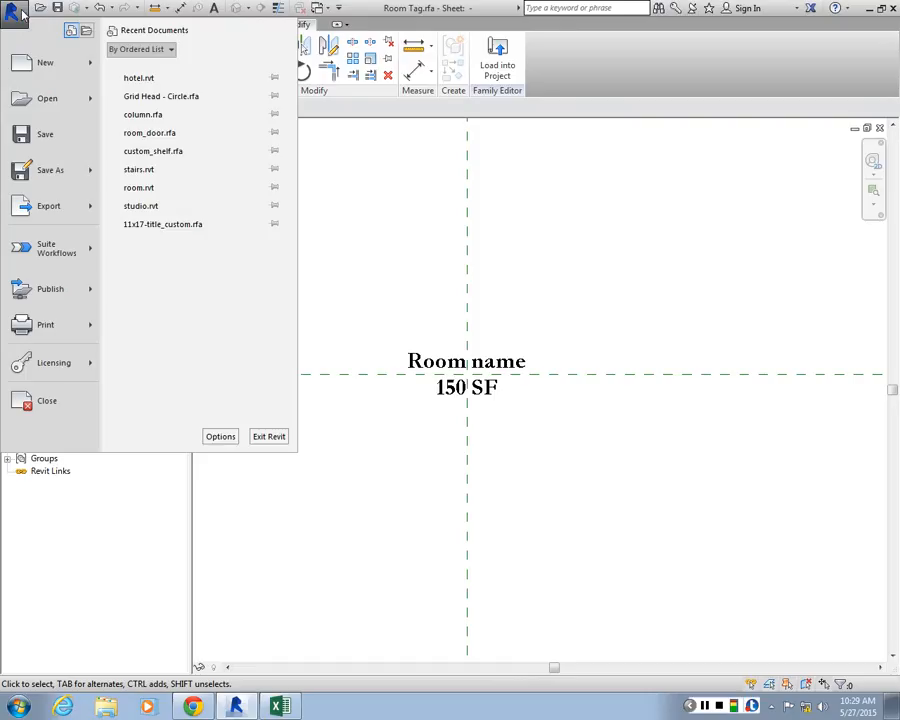
pyautogui.moveTo(77, 168)
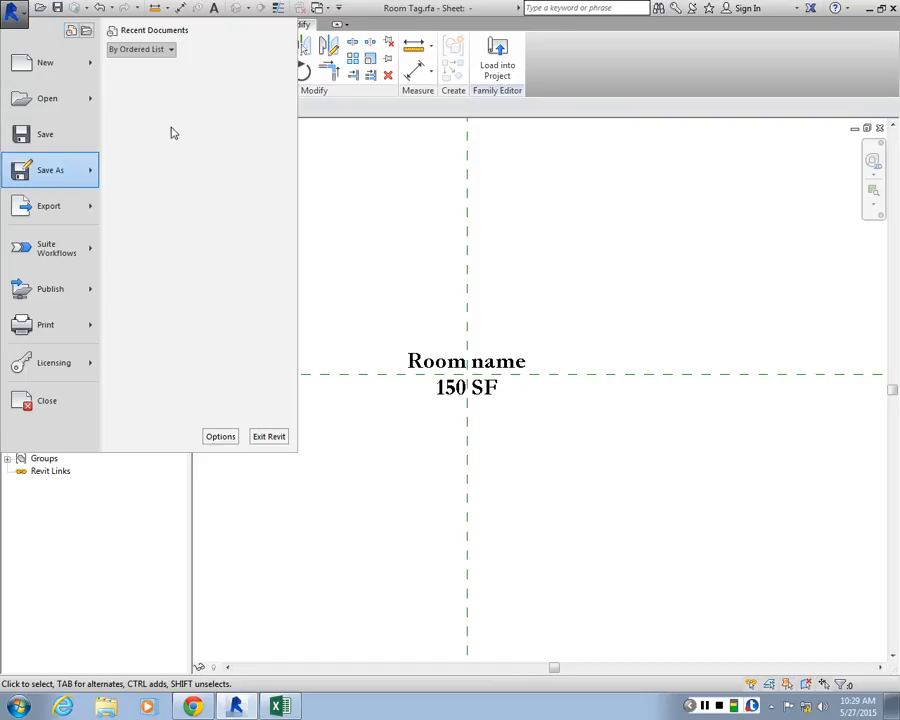
pyautogui.click(169, 129)
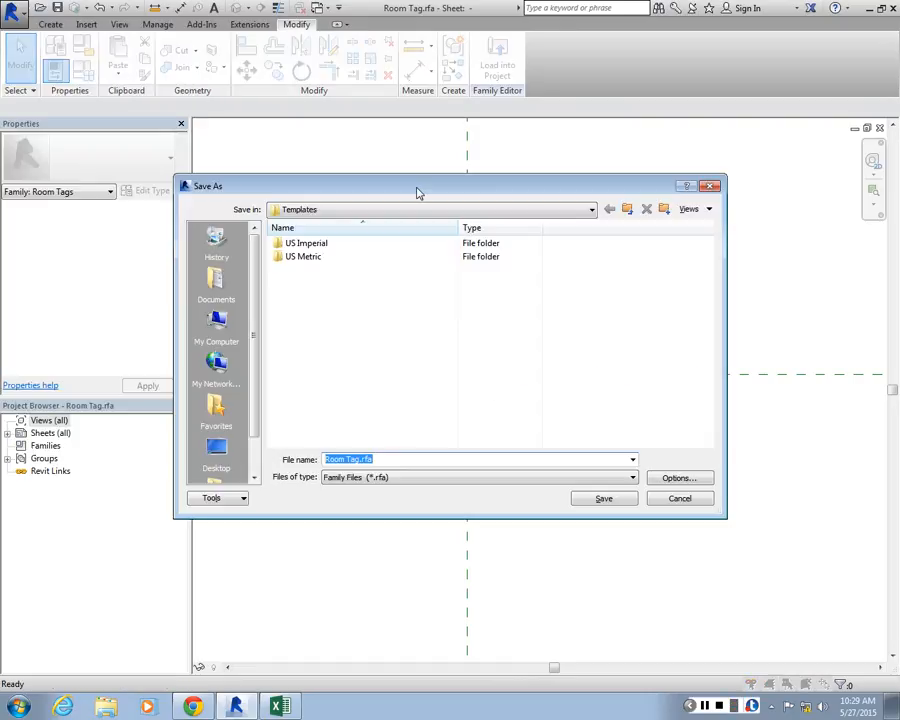
pyautogui.moveTo(418, 192); pyautogui.dragTo(260, 130)
pyautogui.click(60, 388)
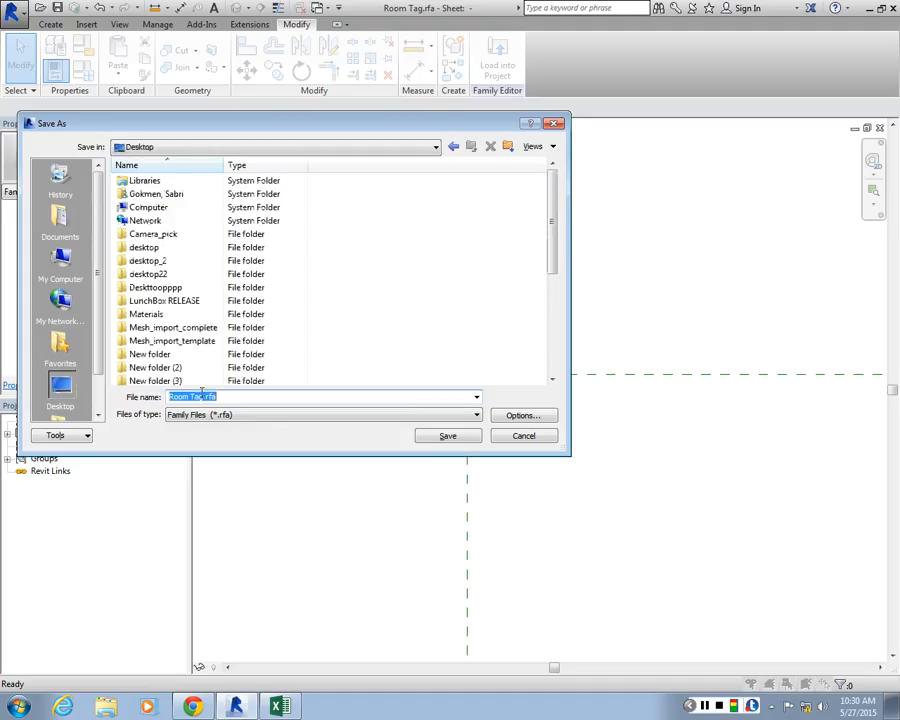
pyautogui.click(201, 396)
pyautogui.press('BackSpace')
pyautogui.press('BackSpace')
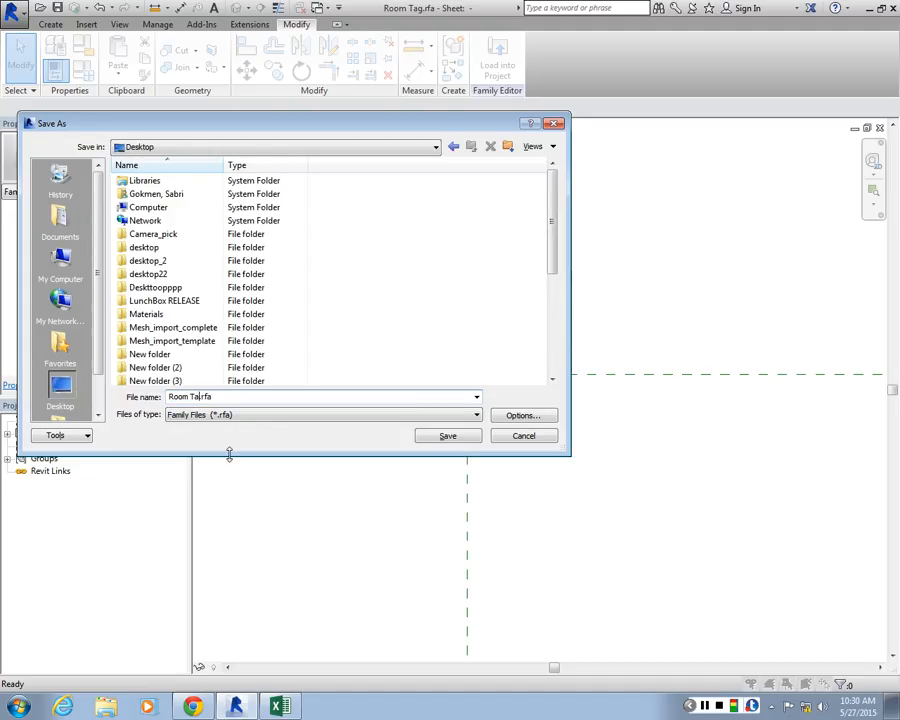
pyautogui.press('BackSpace')
pyautogui.press('BackSpace')
pyautogui.press('BackSpace')
pyautogui.press('BackSpace')
pyautogui.press('BackSpace')
pyautogui.press('BackSpace')
pyautogui.press('BackSpace')
pyautogui.write('Custom_room_tag')
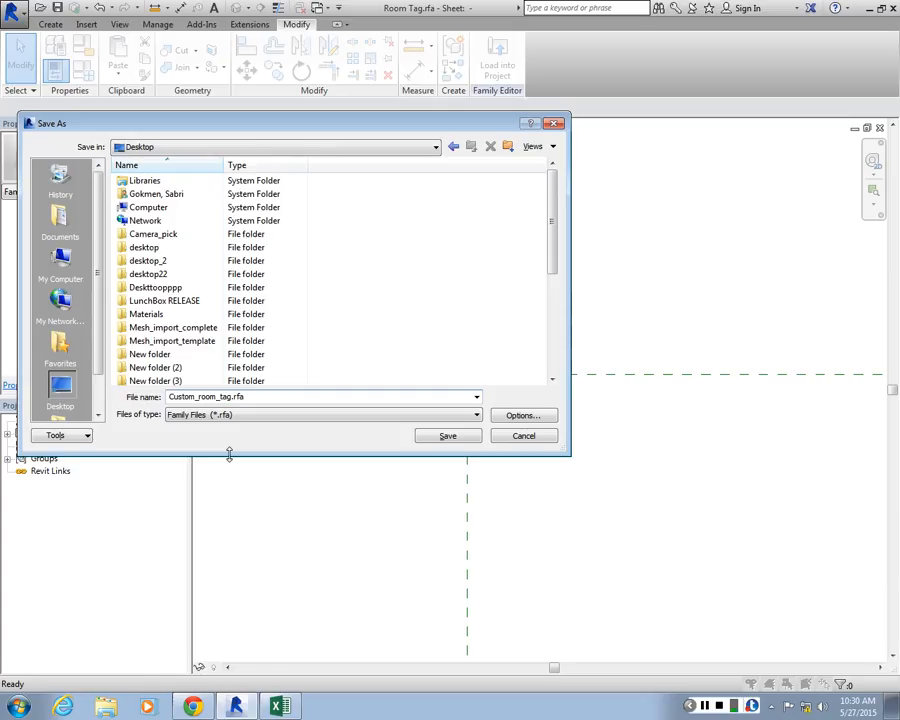
pyautogui.press('Return')
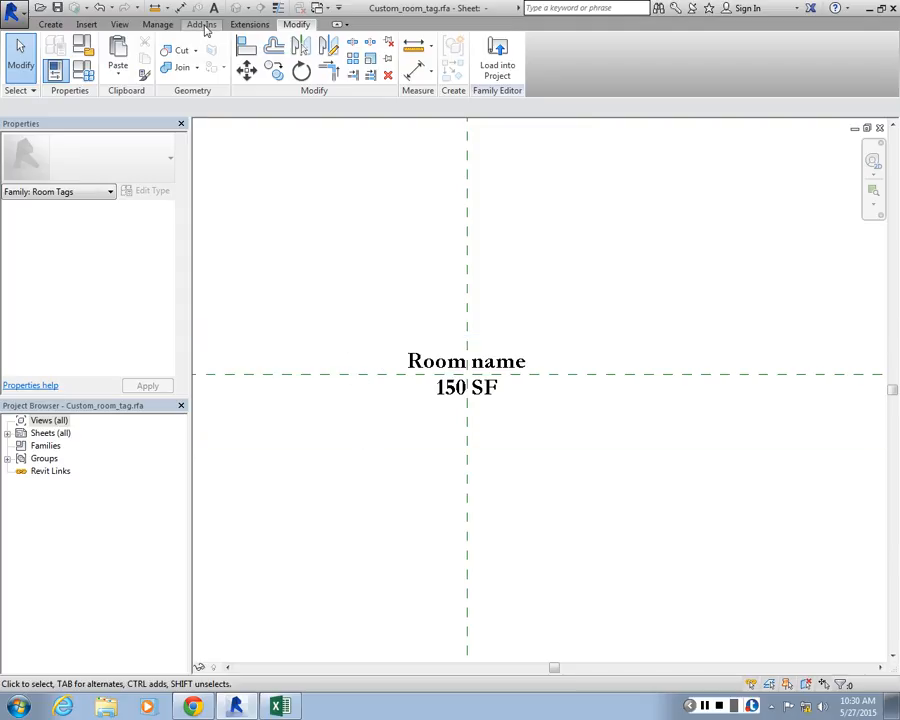
# Review the annotation categories in the sheet's Visibility/Graphic Overrides and close them without changes
pyautogui.click(119, 25)
pyautogui.click(62, 62)
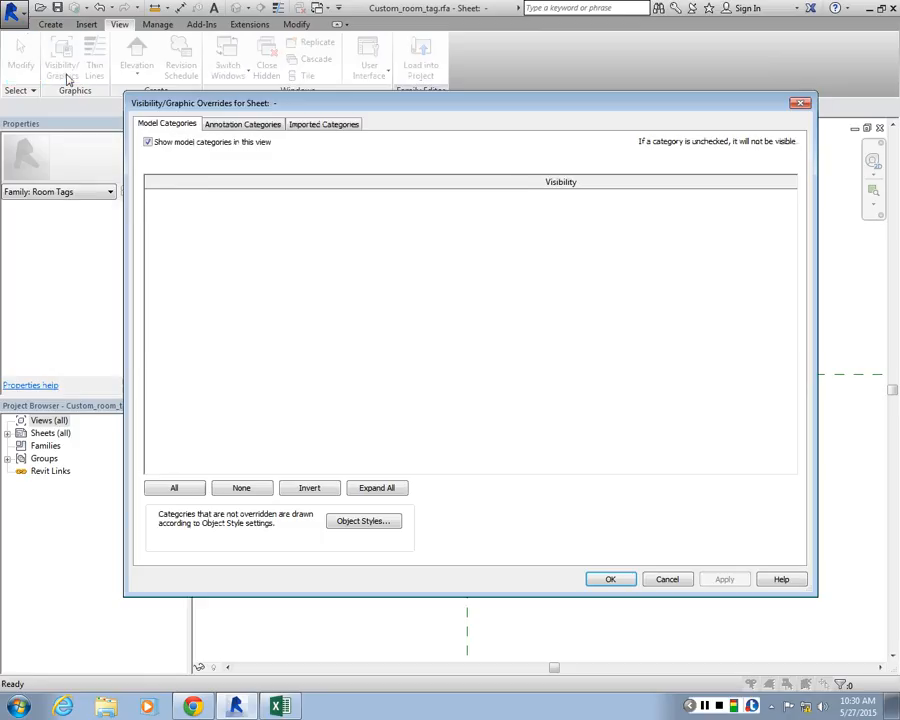
pyautogui.click(246, 125)
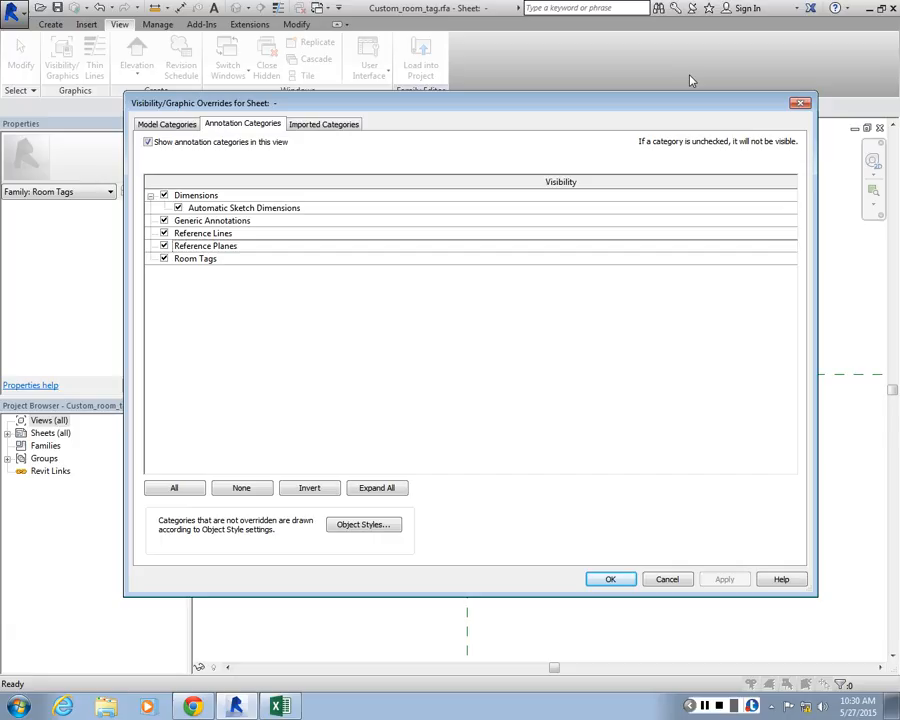
pyautogui.click(800, 104)
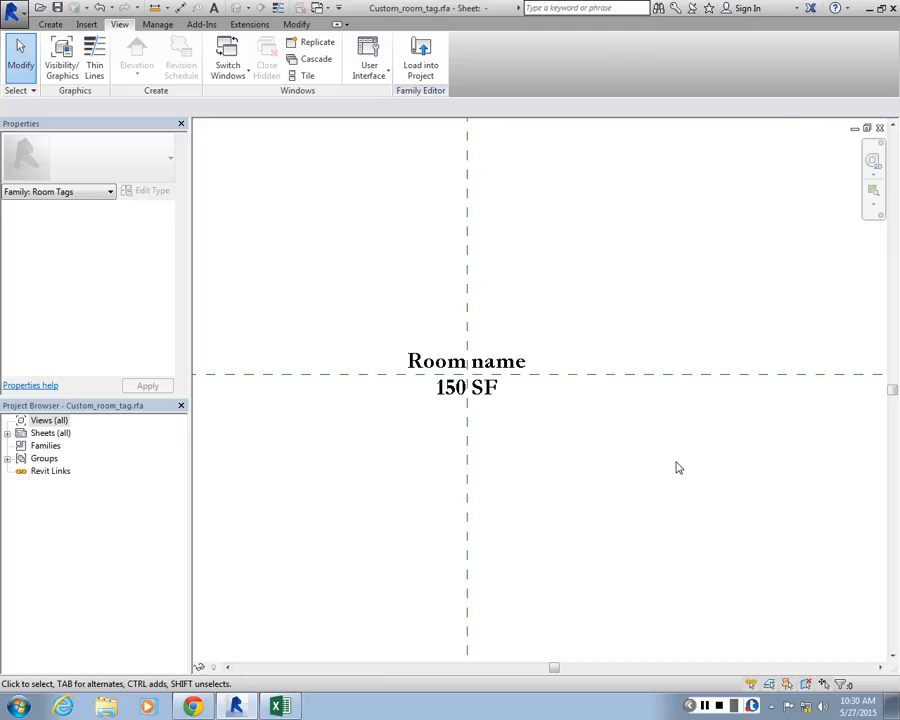
# Inspect the Visible property of the 150 SF label and the Room name label
pyautogui.click(457, 410)
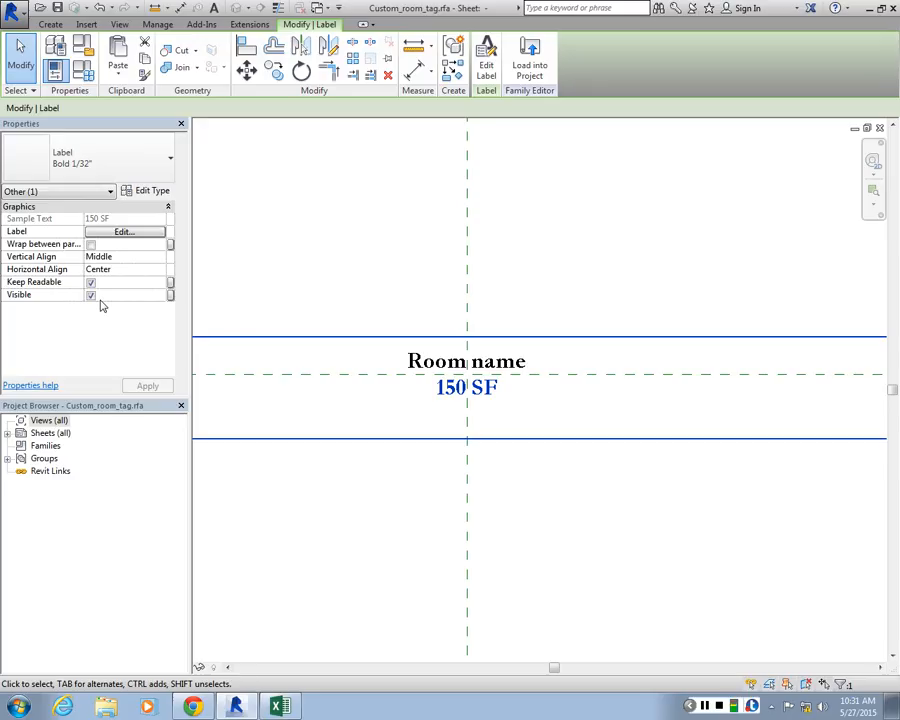
pyautogui.click(514, 374)
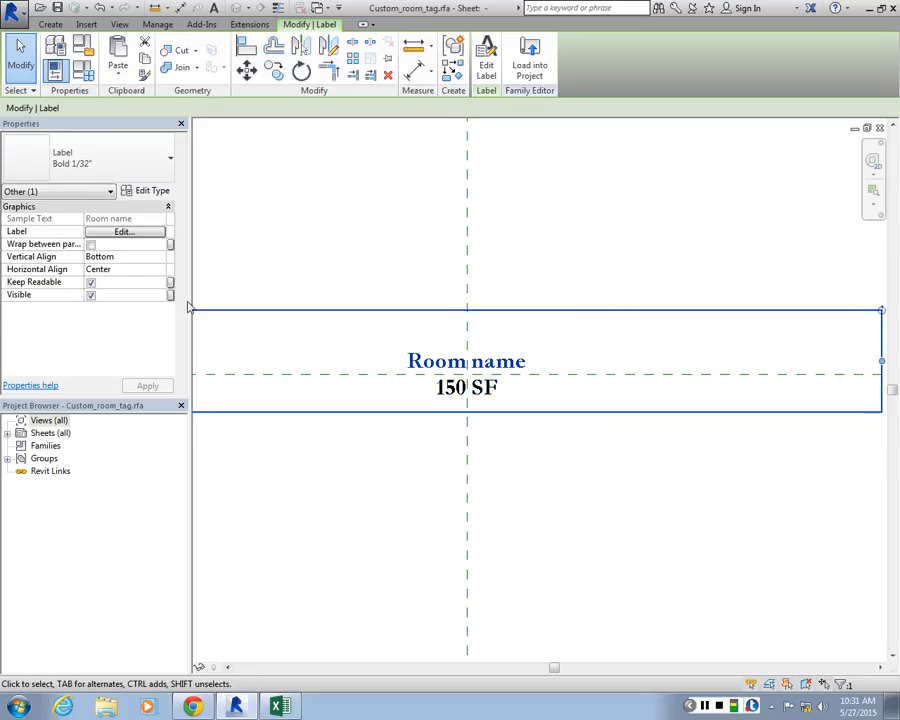
pyautogui.click(170, 295)
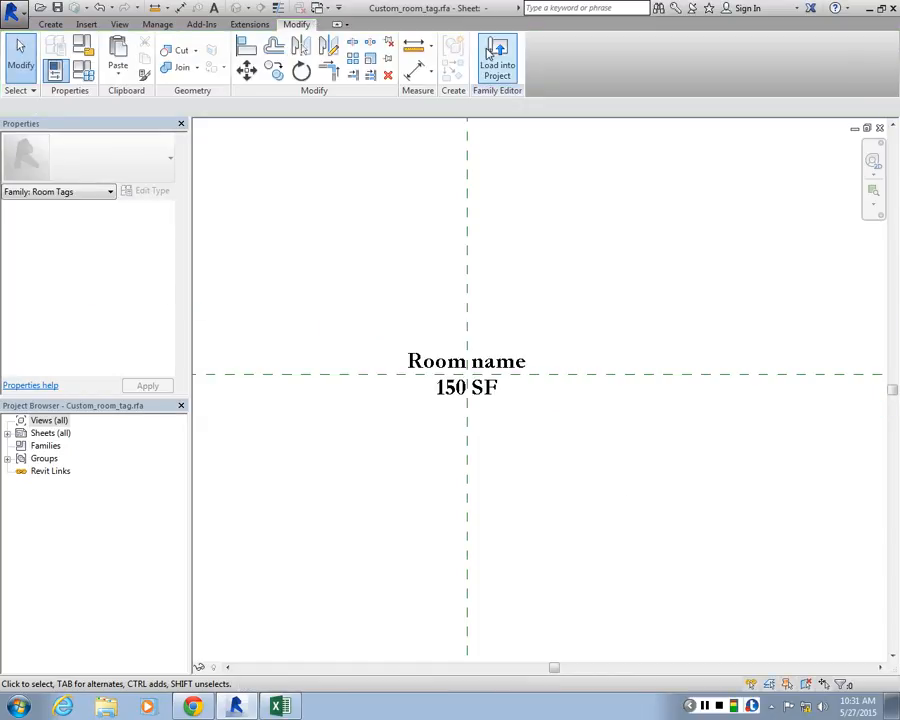
# Load the custom room tag family into the hotel.rvt project and leave the room tag placement
pyautogui.click(497, 53)
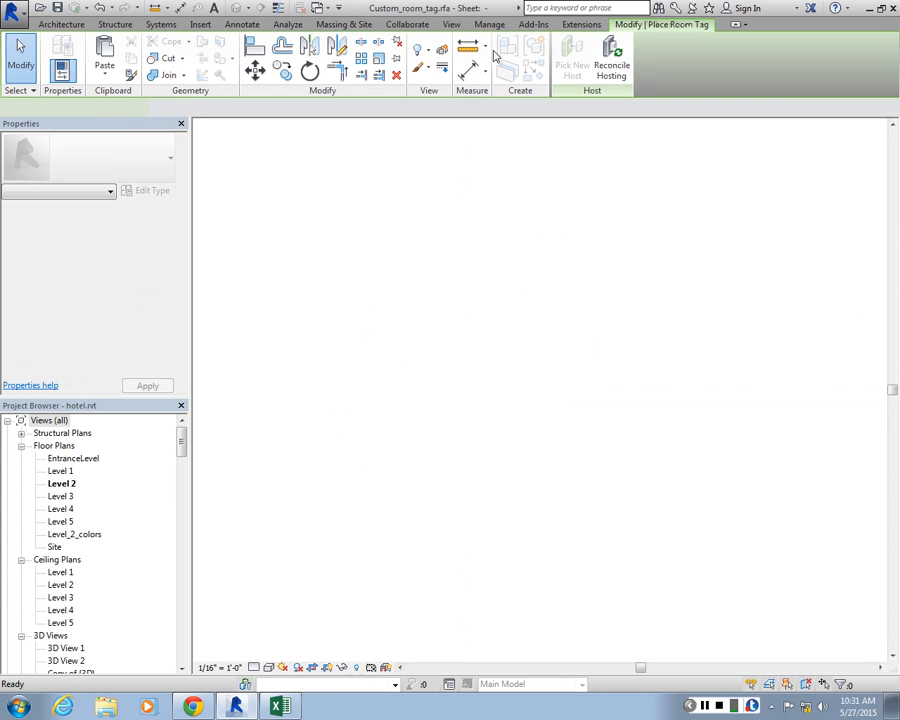
pyautogui.scroll(8, 290, 220)
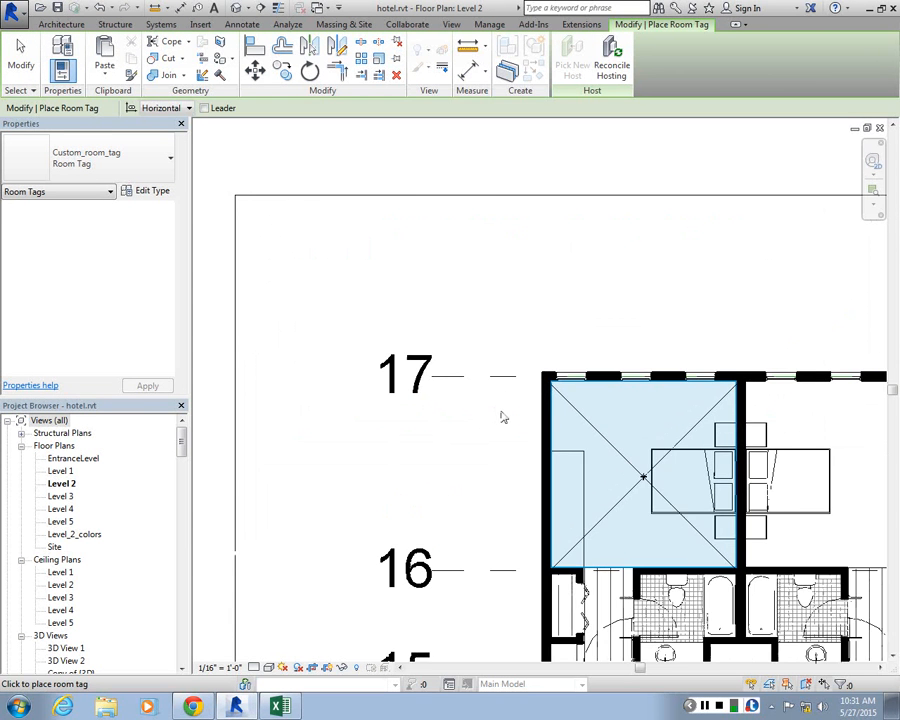
pyautogui.scroll(-5, 626, 440)
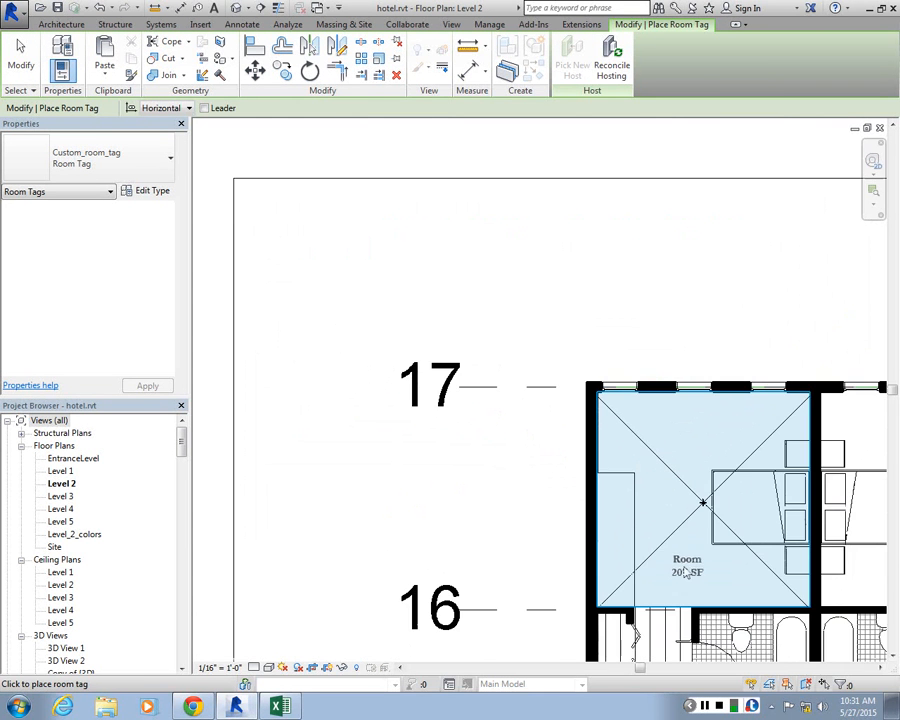
pyautogui.scroll(3, 530, 468)
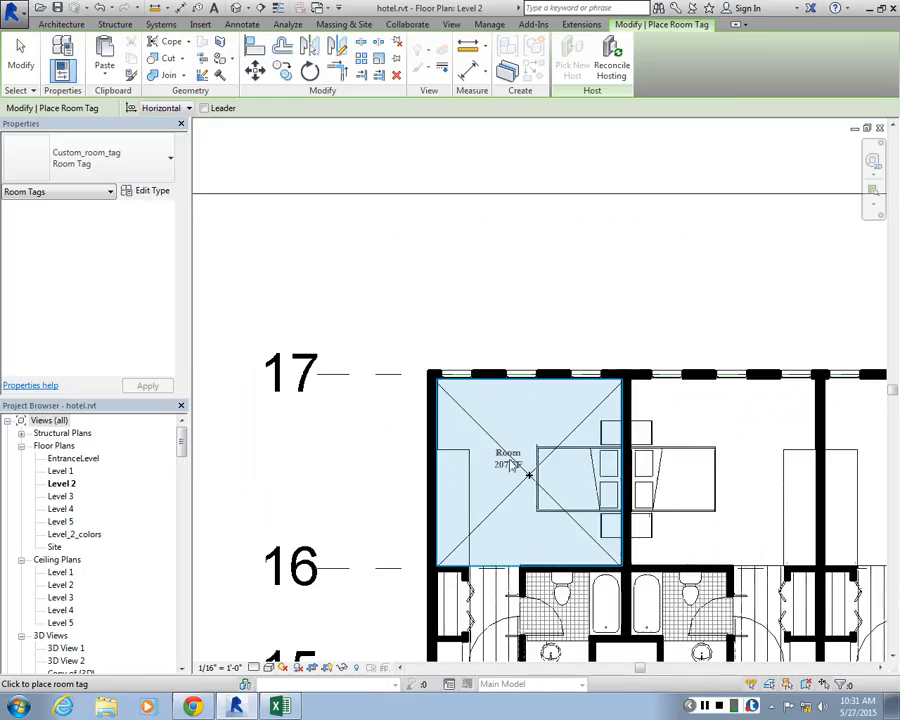
pyautogui.press('Escape')
pyautogui.click(510, 464)
pyautogui.press('Escape')
# Try to place a tagged room in the corner bedroom between grids 16 and 17, and delete the redundant room
pyautogui.scroll(-3, 480, 420)
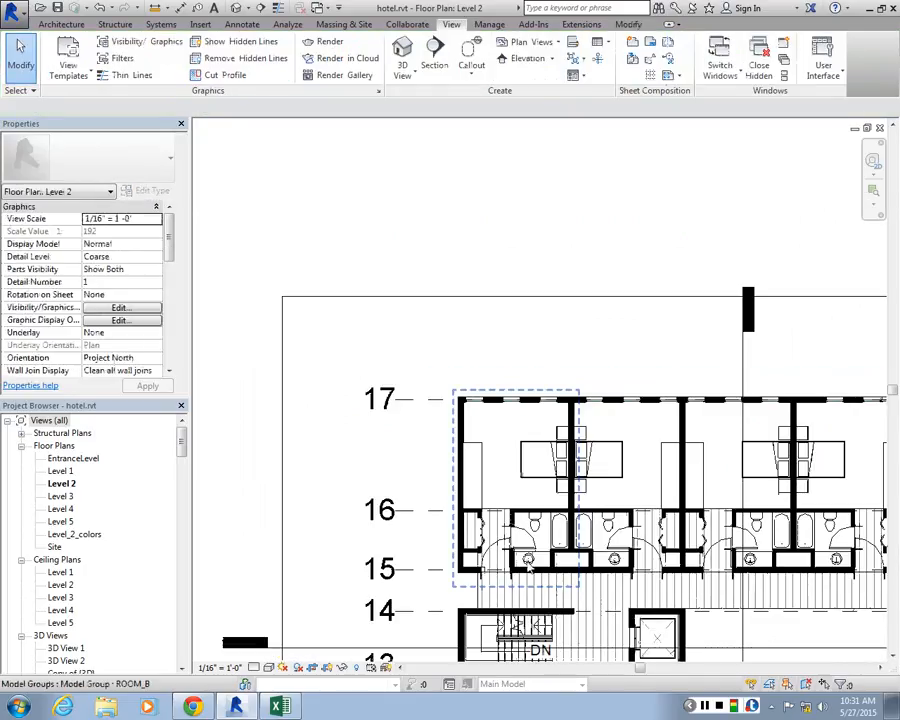
pyautogui.scroll(4, 560, 400)
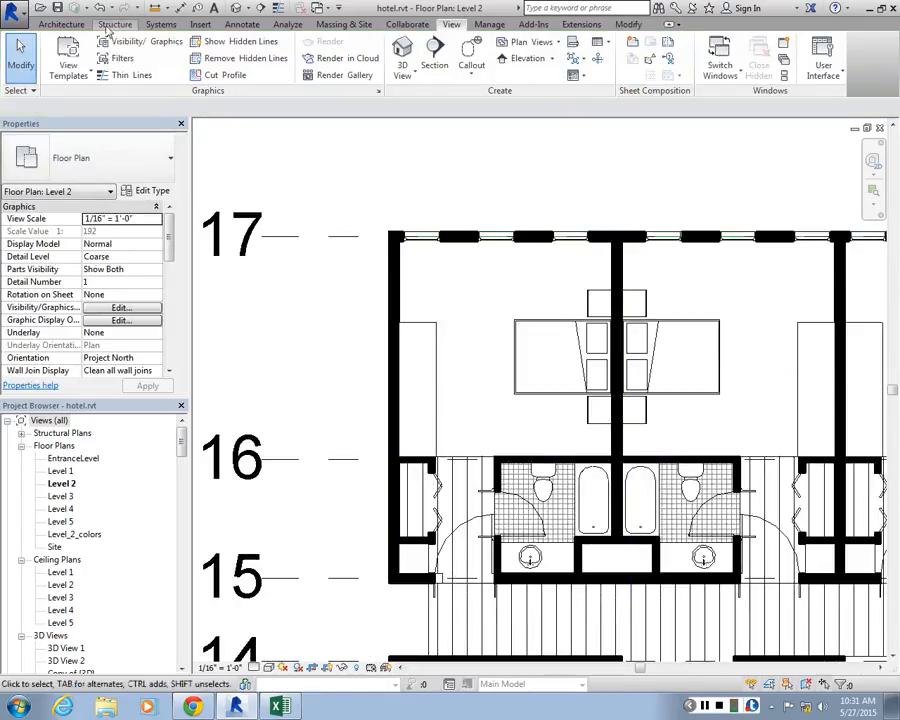
pyautogui.click(72, 23)
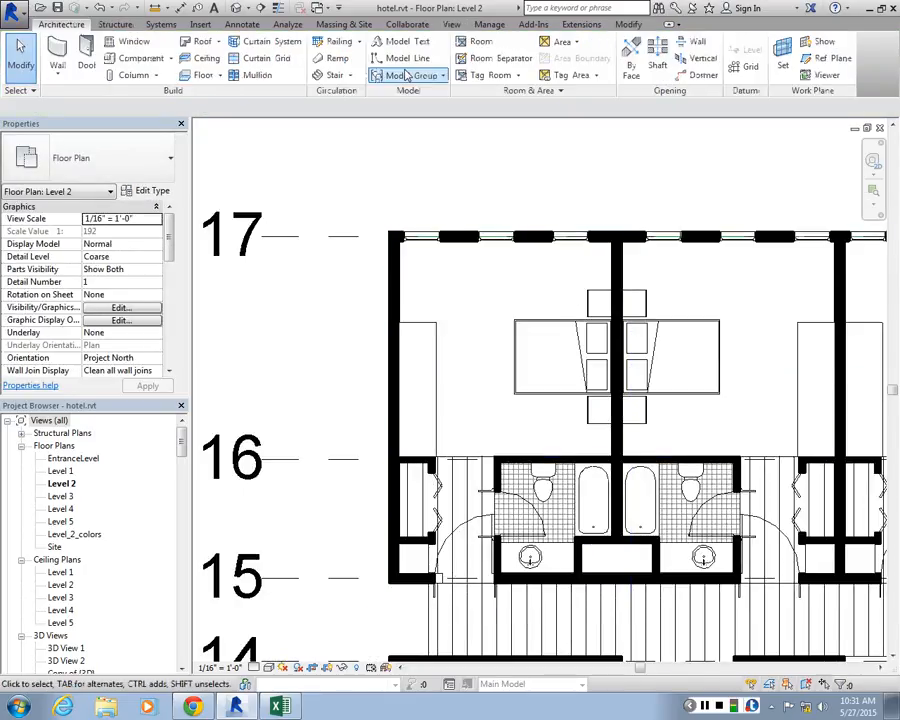
pyautogui.click(481, 42)
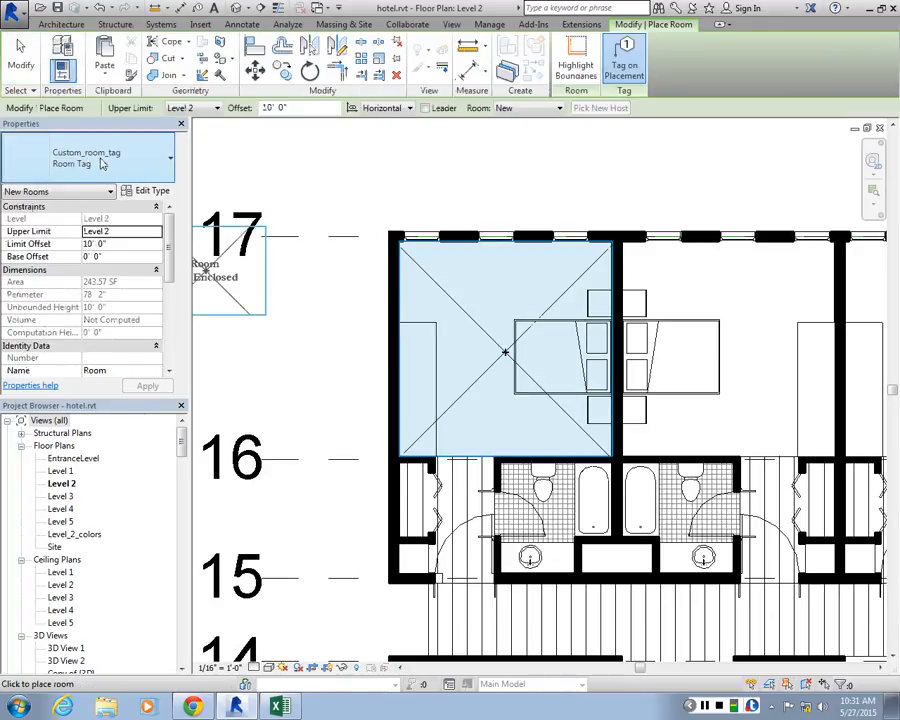
pyautogui.scroll(2, 482, 350)
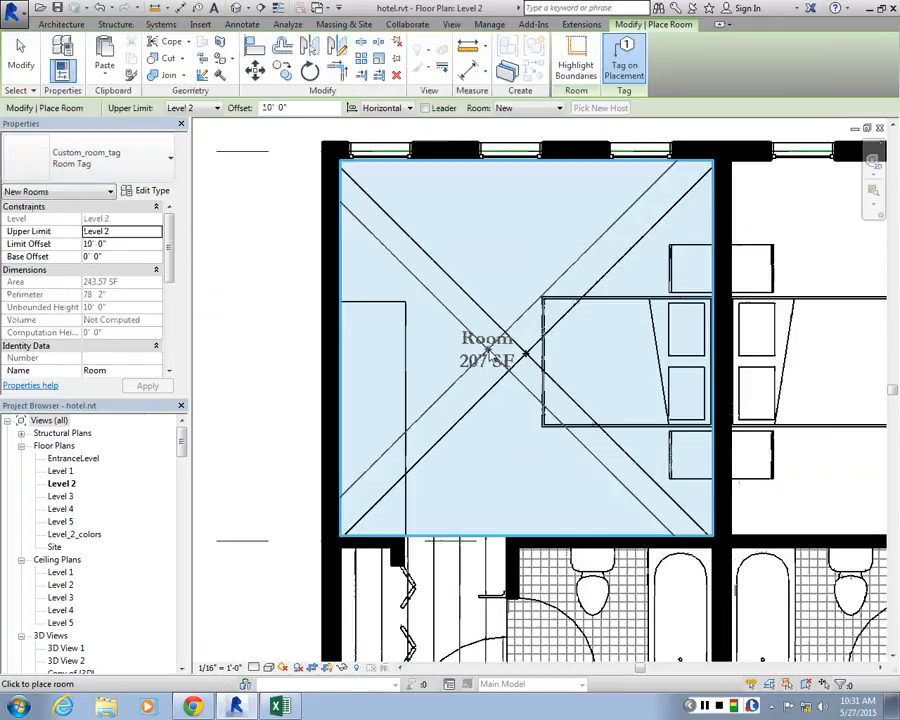
pyautogui.click(491, 362)
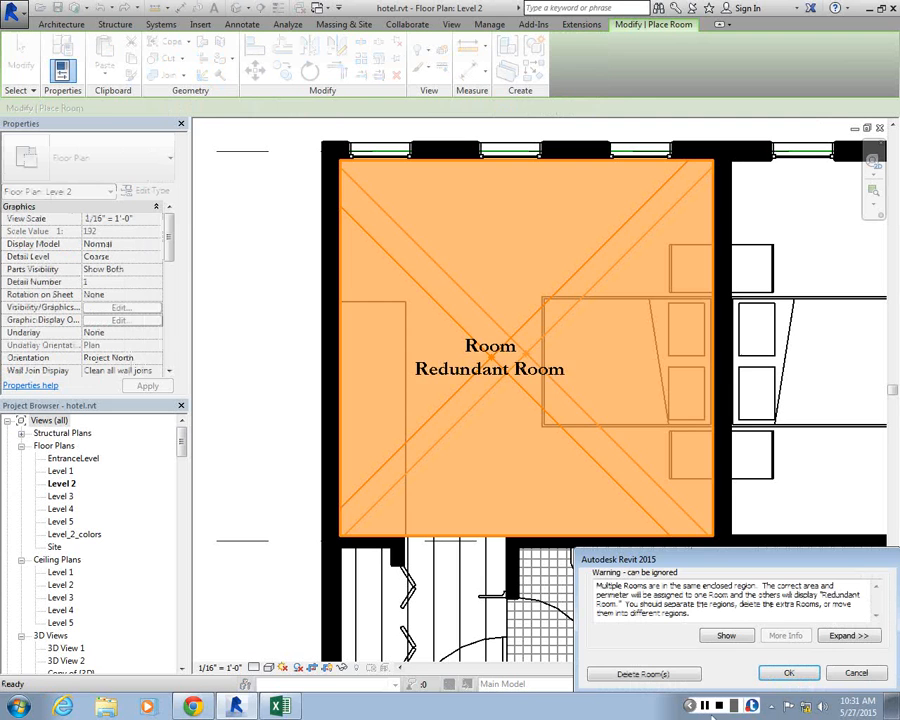
pyautogui.click(655, 673)
pyautogui.press('Escape')
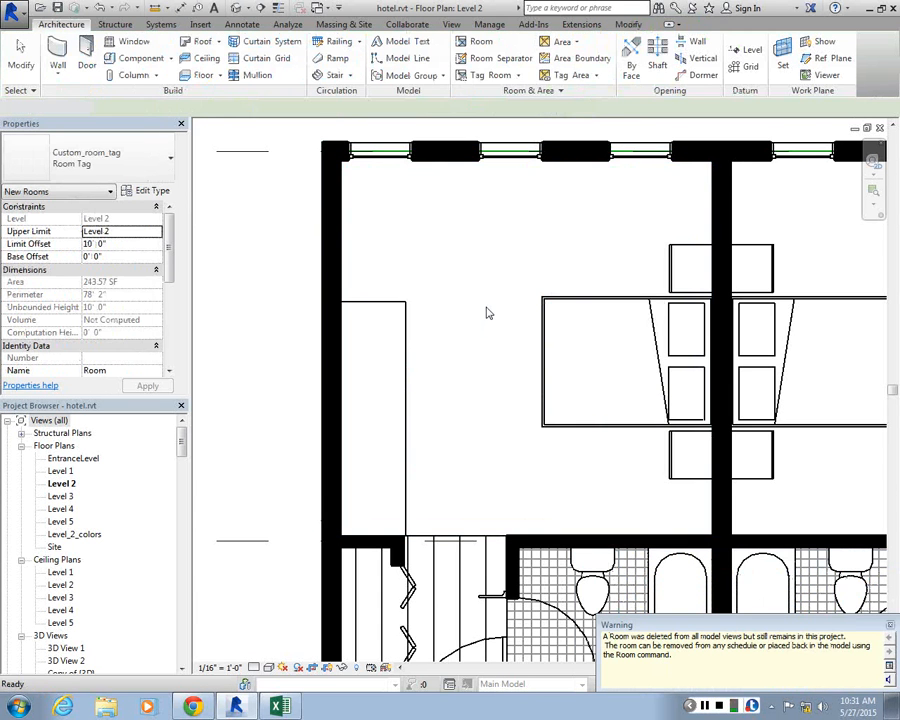
# Select the elements around the corner unit, filter the selection to Rooms only and delete the existing bedroom room
pyautogui.scroll(-2, 480, 311)
pyautogui.scroll(-5, 479, 311)
pyautogui.moveTo(415, 221); pyautogui.dragTo(555, 499)
pyautogui.scroll(2, 558, 288)
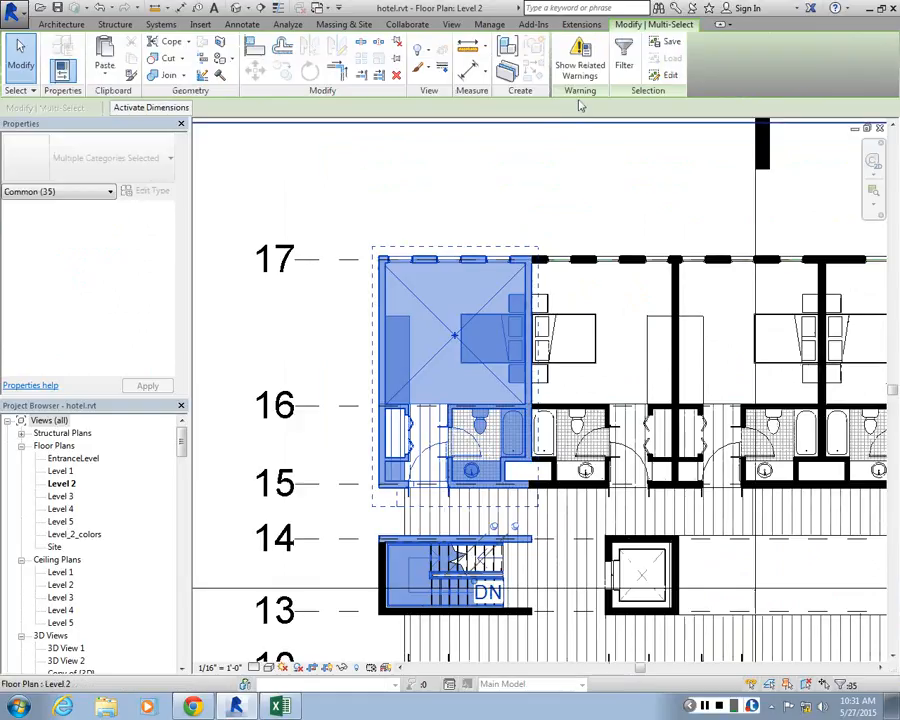
pyautogui.click(624, 55)
pyautogui.click(270, 185)
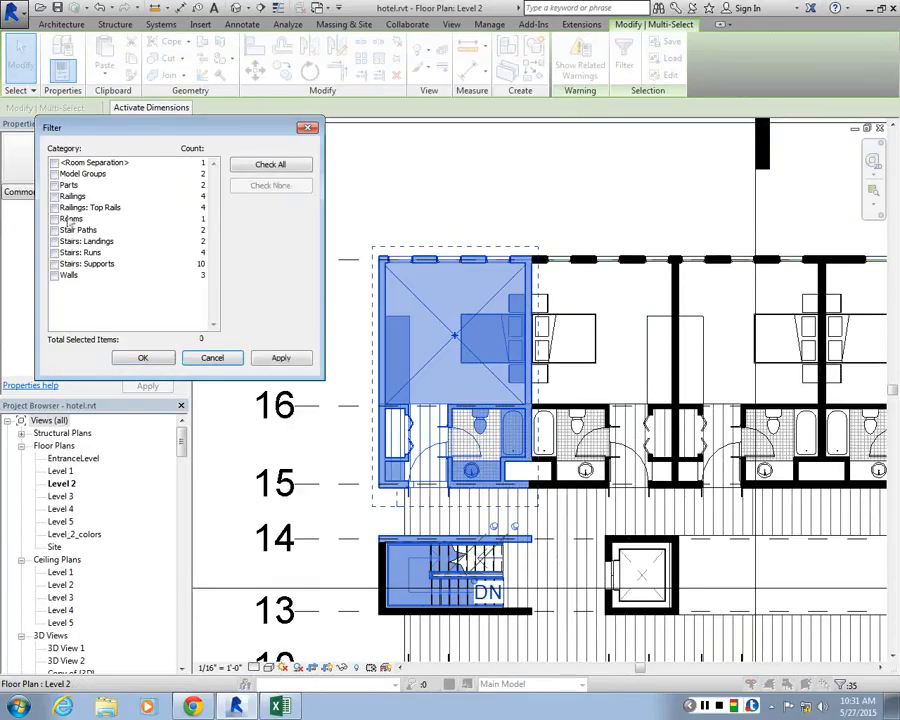
pyautogui.click(54, 218)
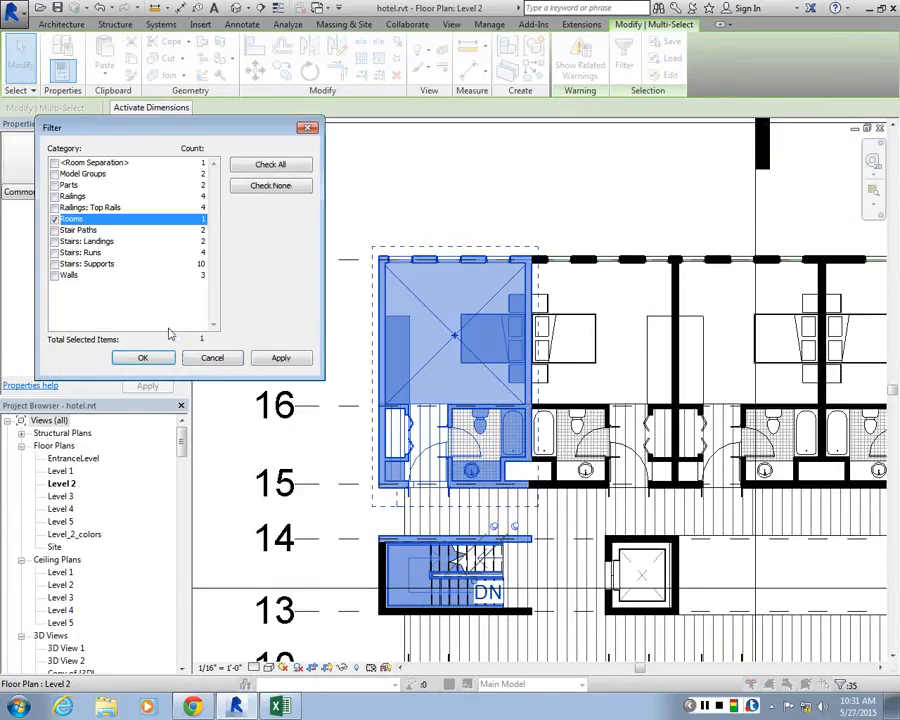
pyautogui.click(143, 357)
pyautogui.press('Delete')
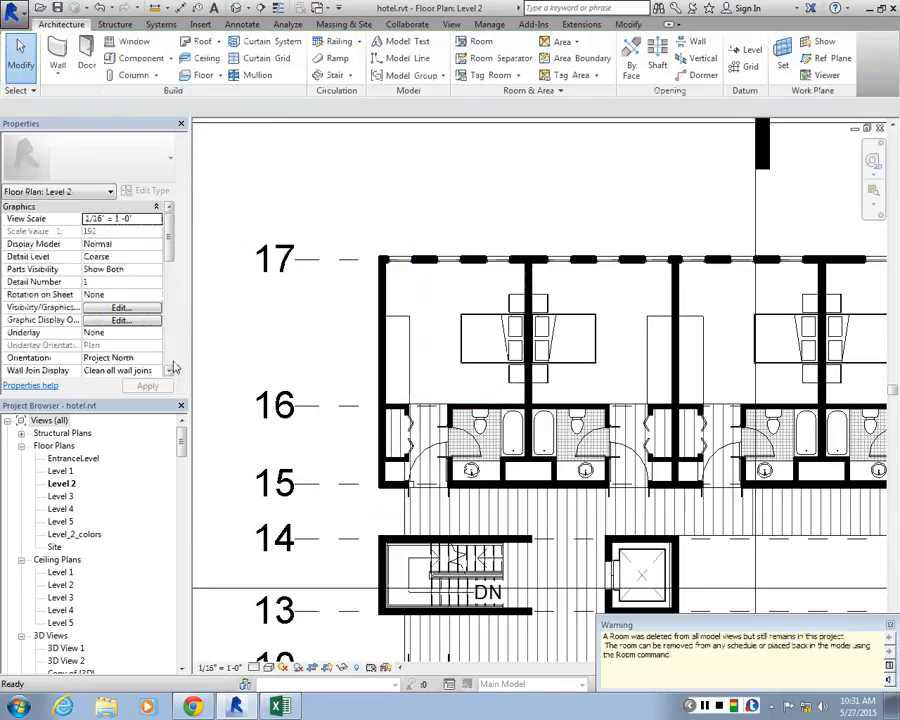
# Place new rooms with Custom_room_tag tags in the corner unit's bedroom, entry hall and bathroom on Level 2
pyautogui.scroll(2, 449, 255)
pyautogui.click(476, 41)
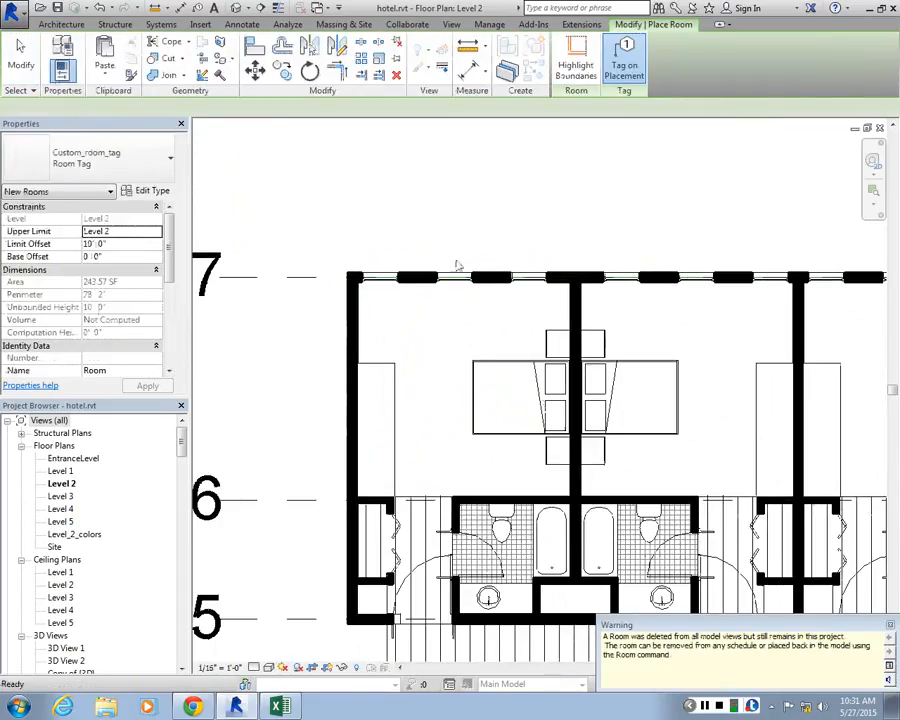
pyautogui.click(444, 357)
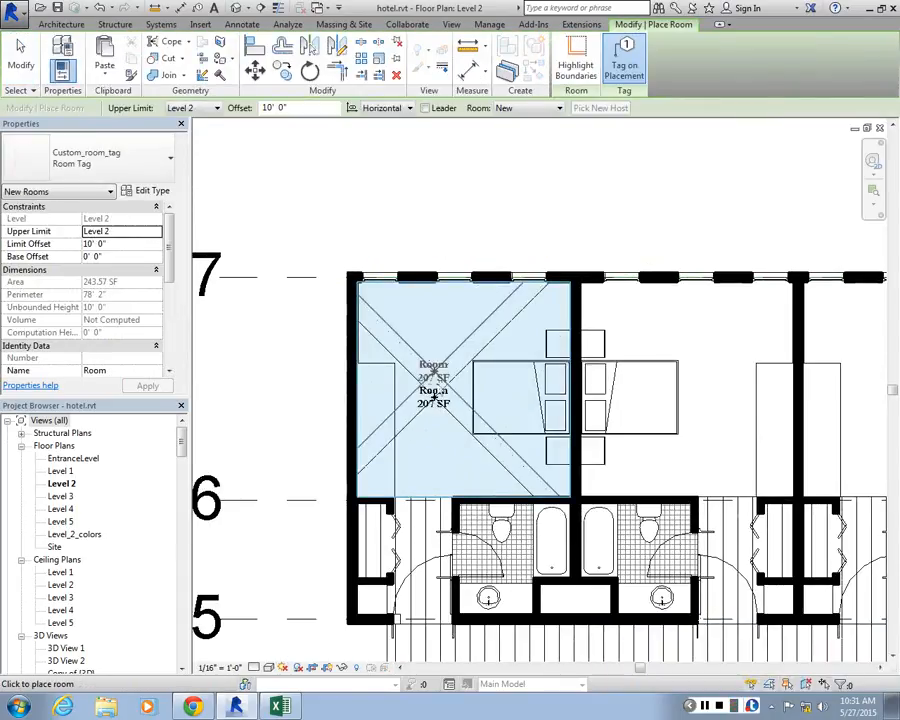
pyautogui.scroll(2, 440, 380)
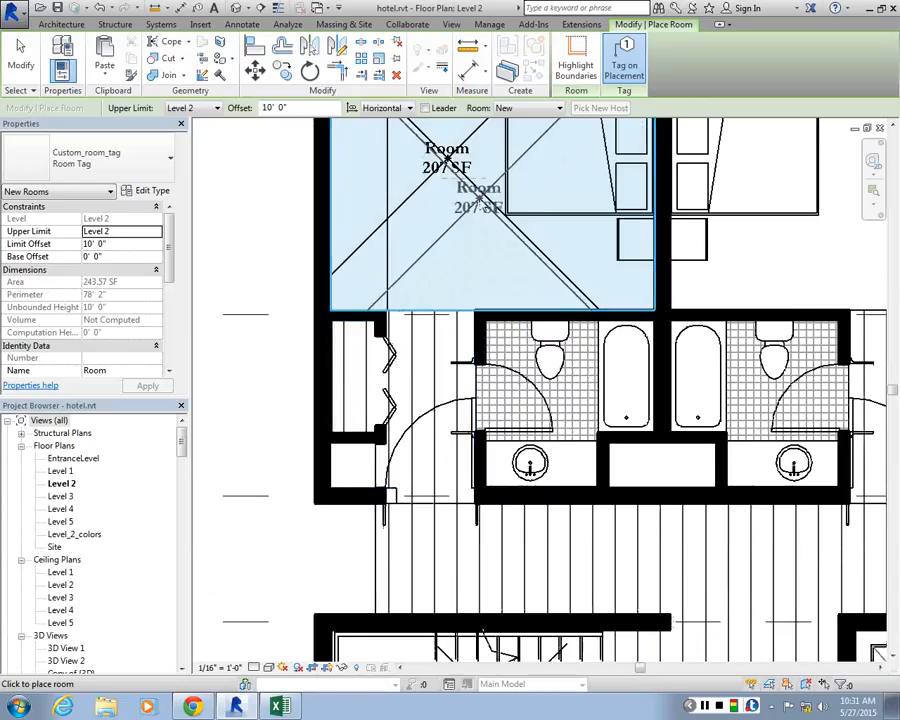
pyautogui.scroll(1, 452, 215)
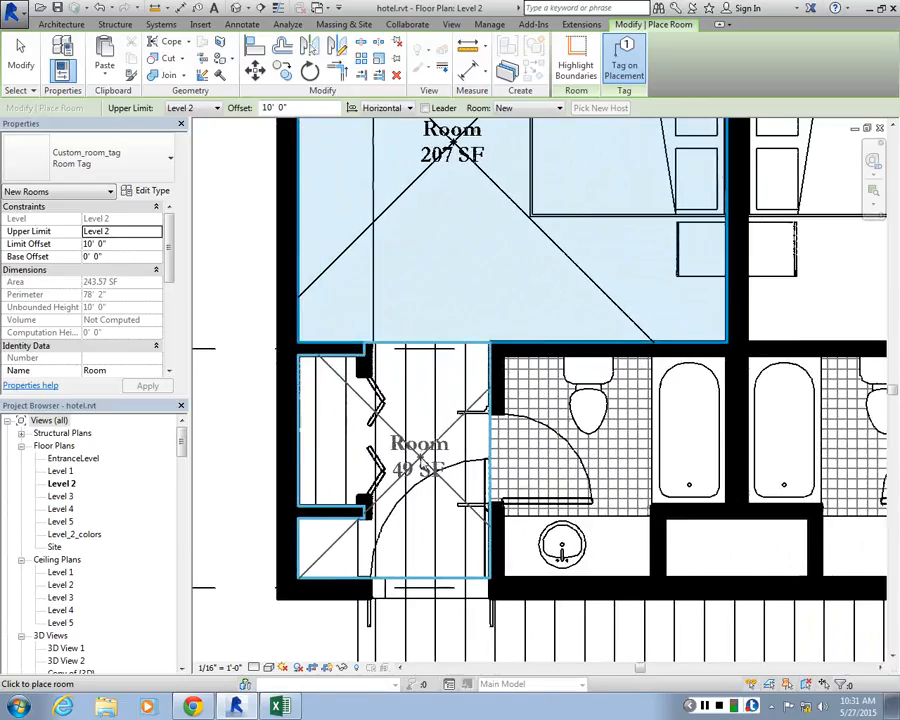
pyautogui.scroll(1, 426, 463)
pyautogui.click(421, 455)
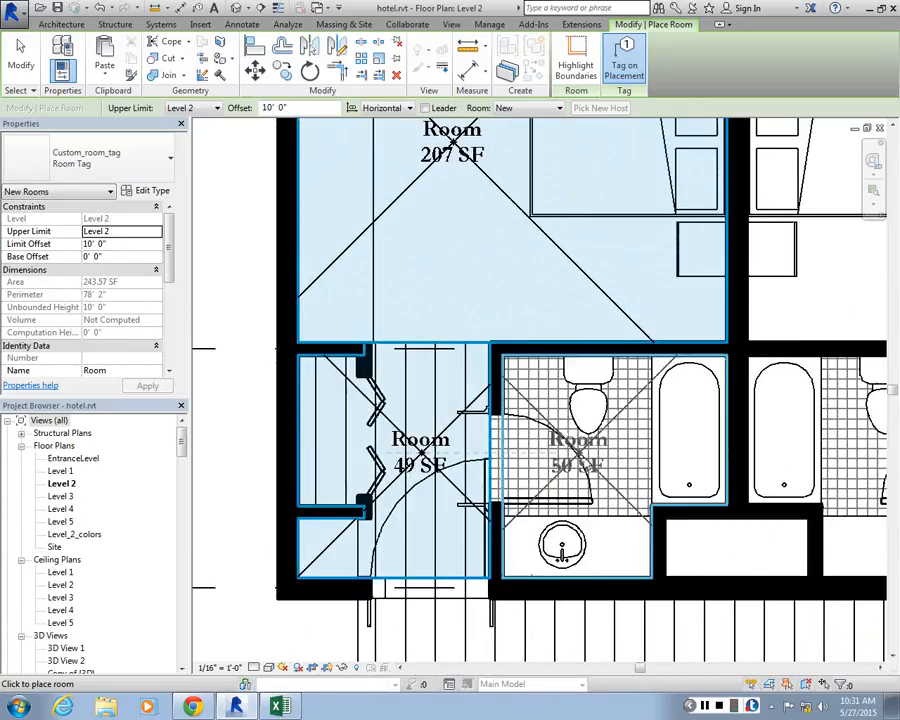
pyautogui.click(590, 478)
pyautogui.press('Escape')
pyautogui.press('Escape')
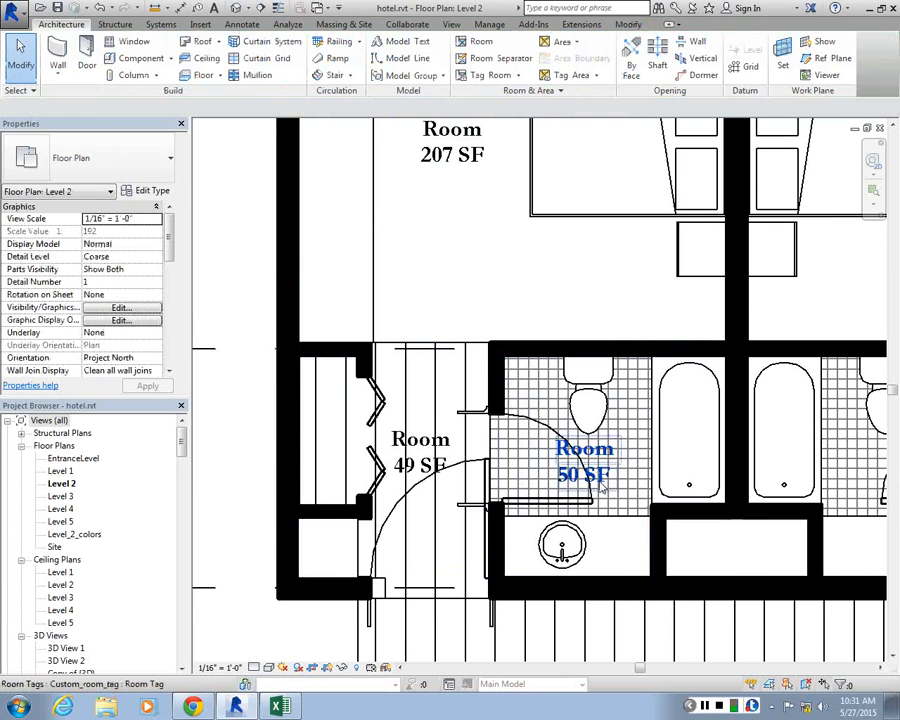
pyautogui.click(608, 488)
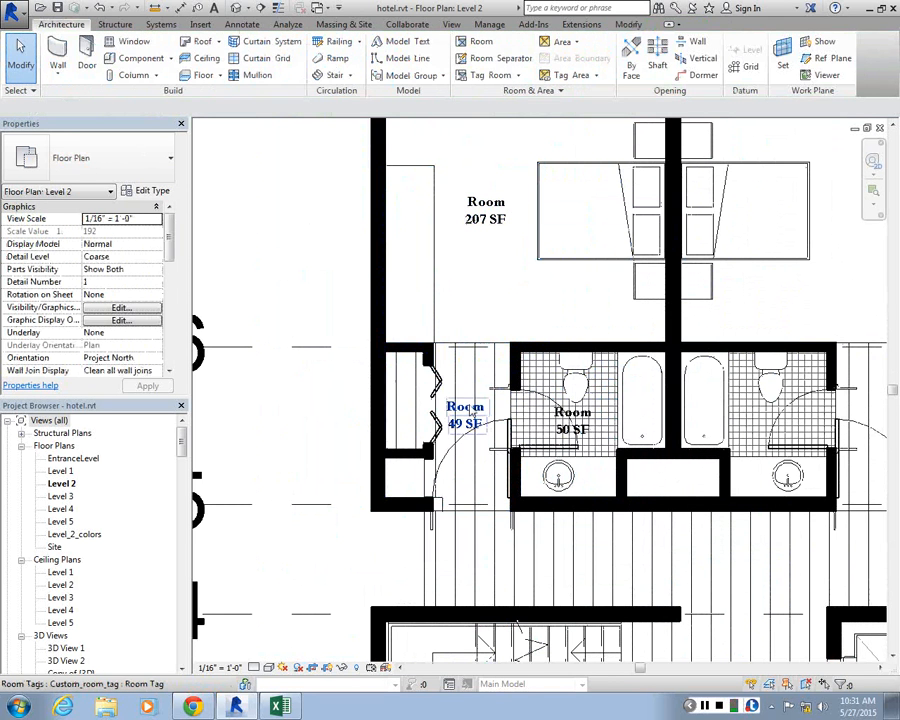
# Rename the room in the corner unit's entry hall as Antre
pyautogui.click(465, 411)
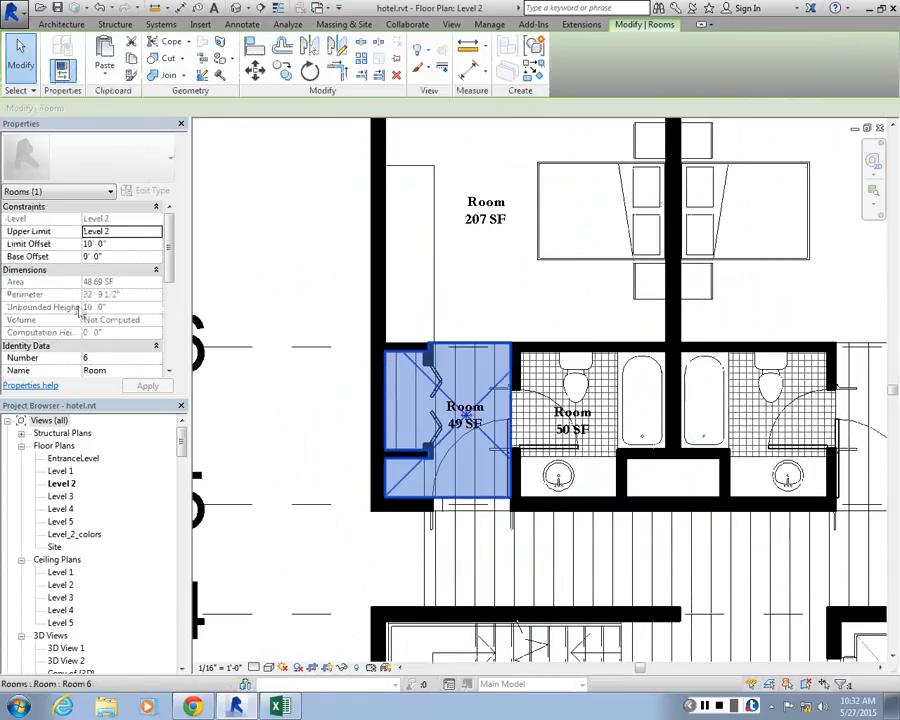
pyautogui.scroll(-2, 166, 268)
pyautogui.click(131, 320)
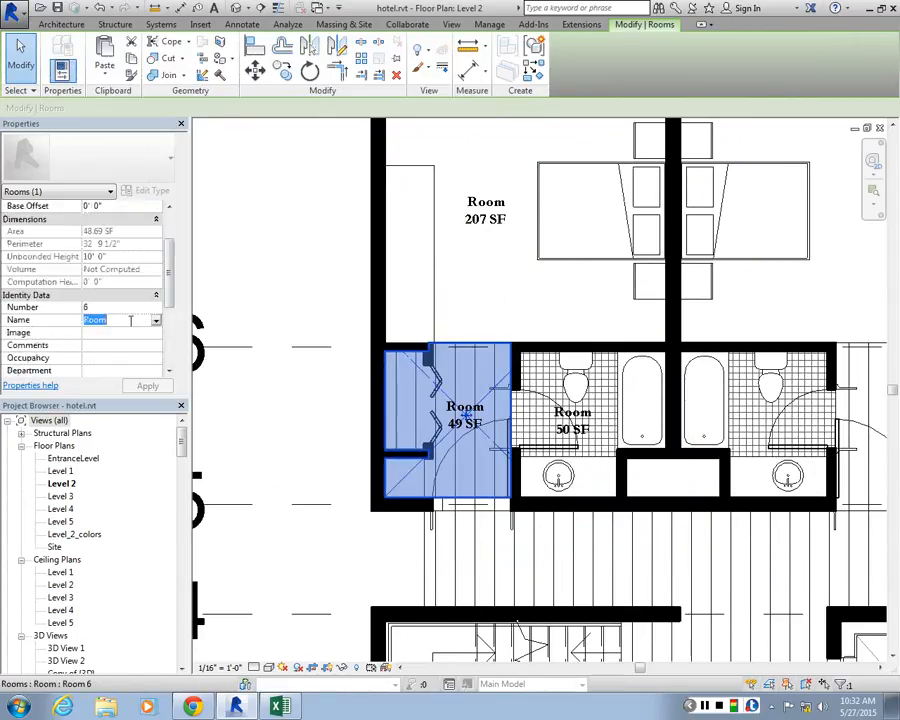
pyautogui.write('Antre')
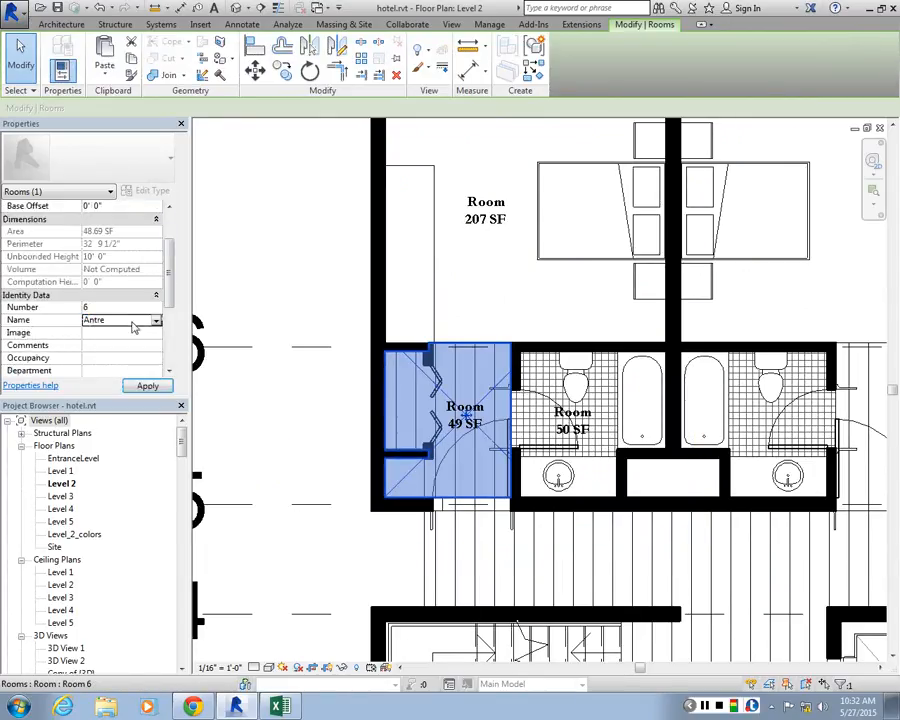
pyautogui.click(139, 385)
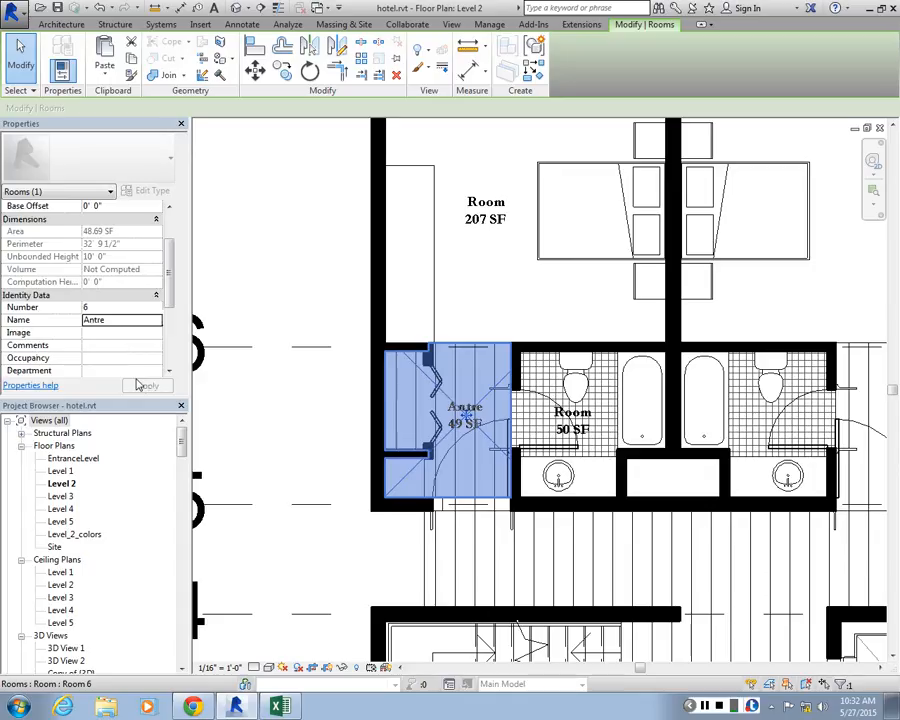
# Set the corner unit's entry hall room name to Closet
pyautogui.click(115, 320)
pyautogui.moveTo(111, 320); pyautogui.dragTo(33, 320)
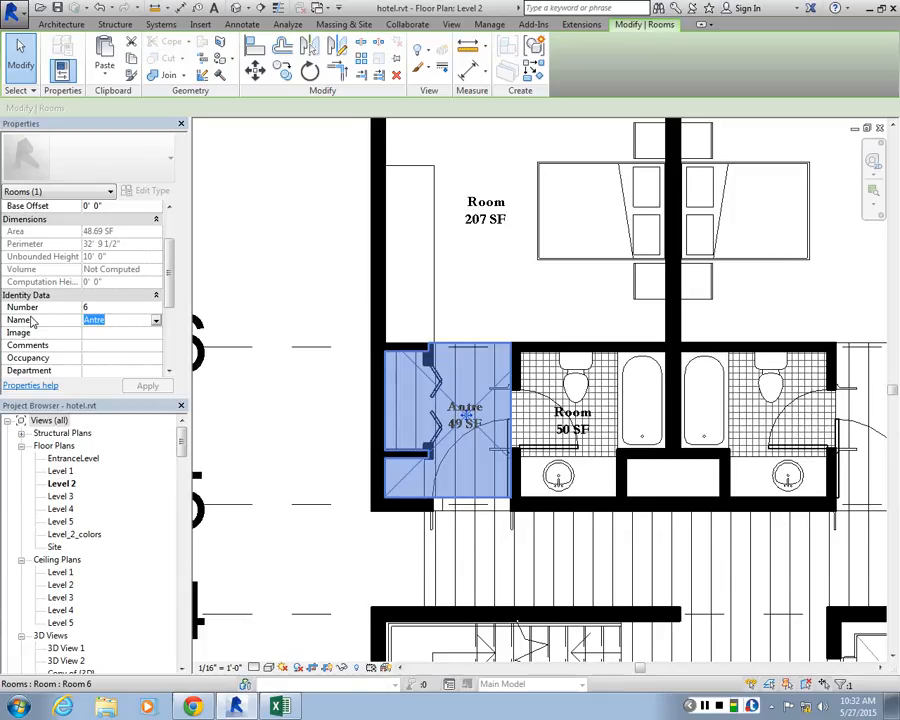
pyautogui.write('Closet')
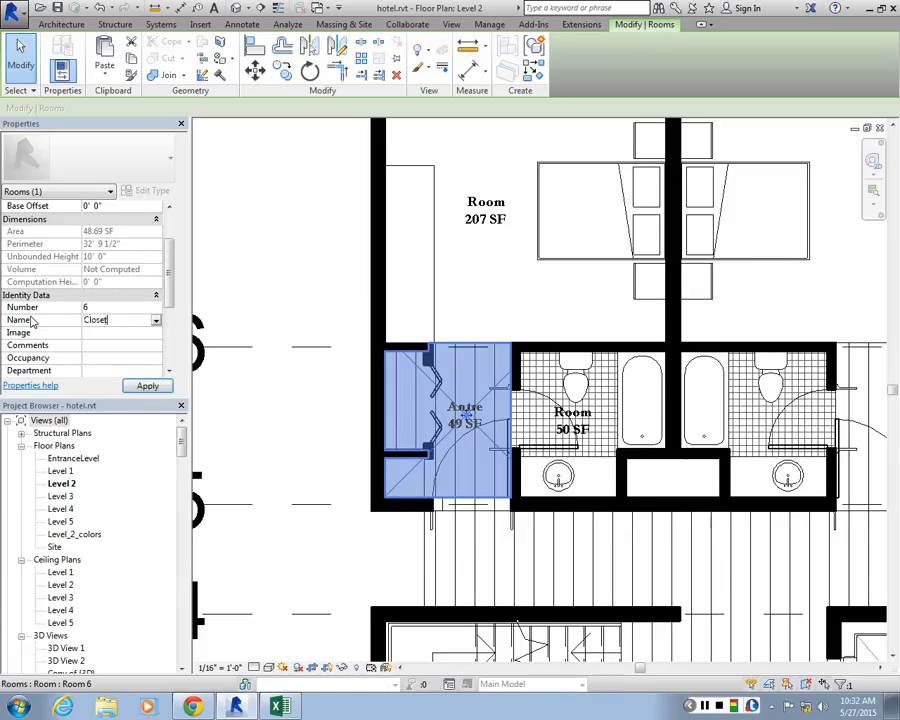
pyautogui.click(150, 386)
pyautogui.click(300, 362)
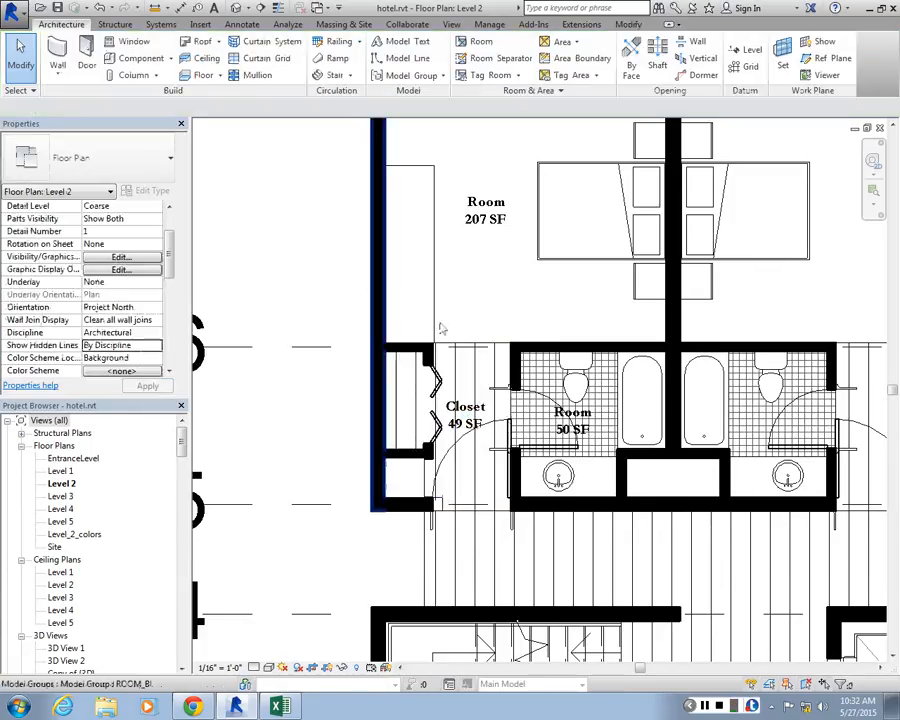
# Rename the corner unit's bathroom room as Bathroom and clear the selection
pyautogui.scroll(2, 543, 383)
pyautogui.moveTo(543, 383); pyautogui.dragTo(408, 338, button='middle')
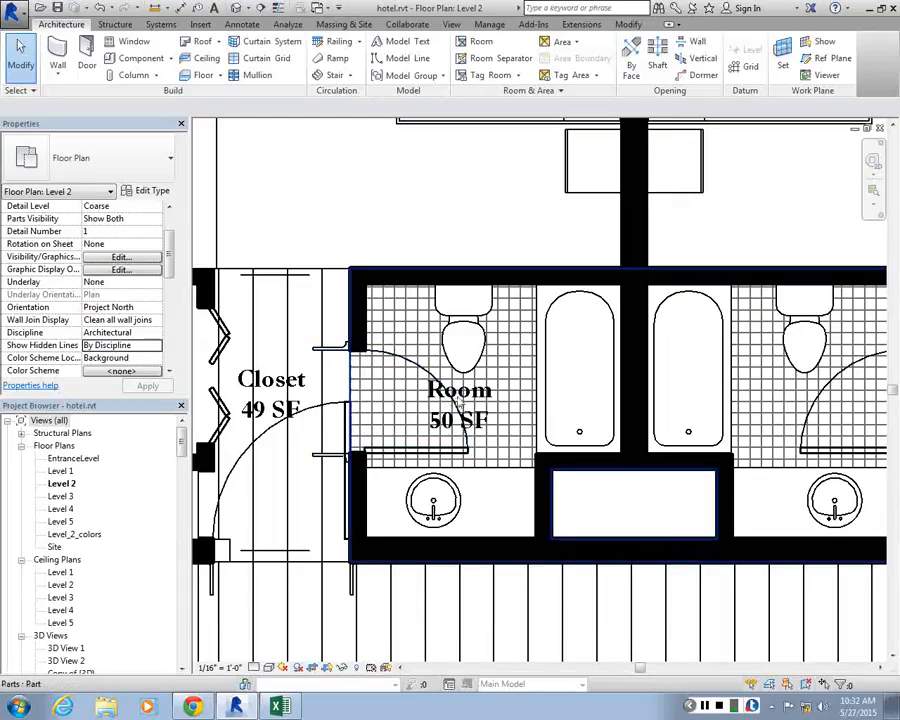
pyautogui.click(491, 439)
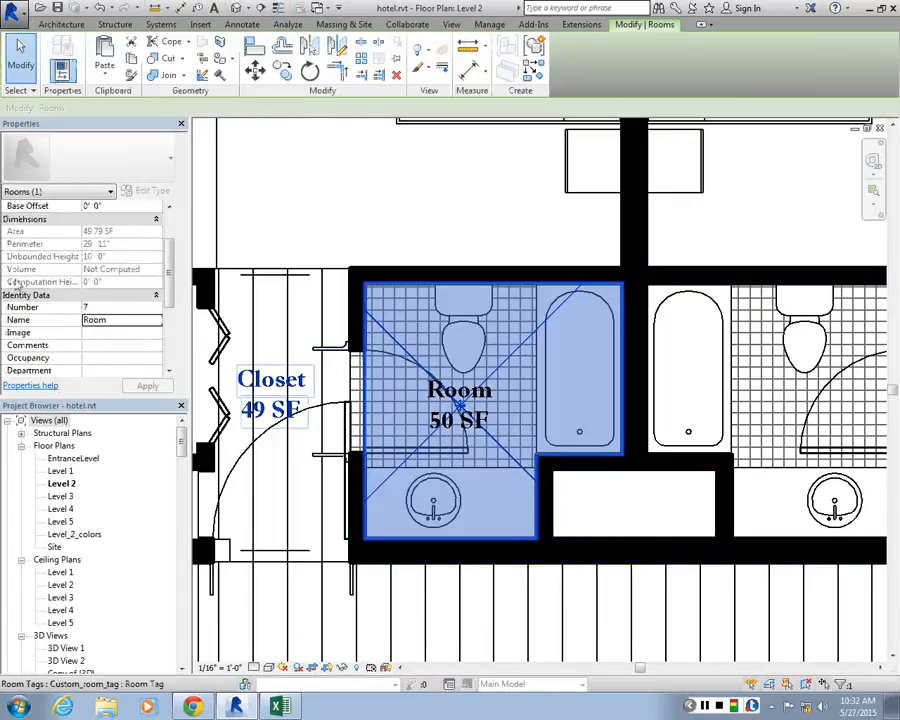
pyautogui.click(116, 320)
pyautogui.write('Bathr')
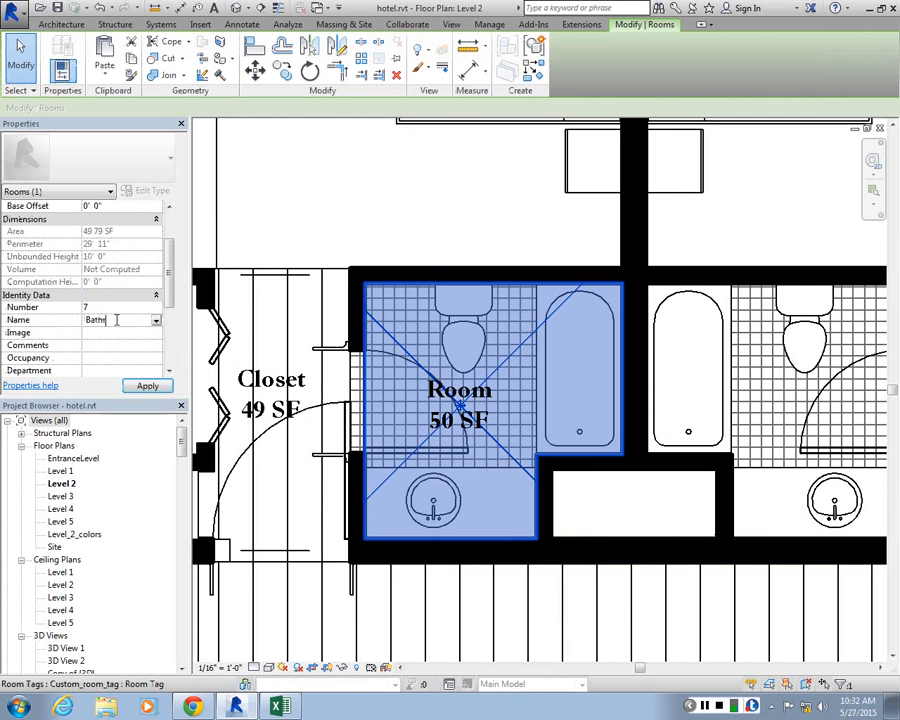
pyautogui.press('Return')
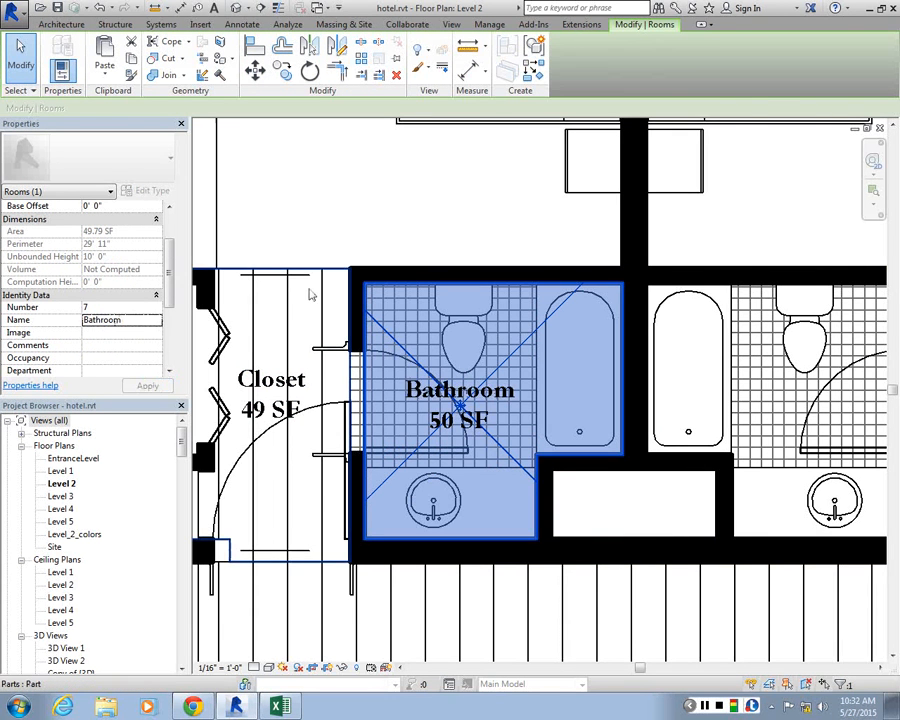
pyautogui.click(310, 293)
pyautogui.scroll(-3, 368, 563)
pyautogui.scroll(-2, 532, 462)
pyautogui.scroll(2, 459, 493)
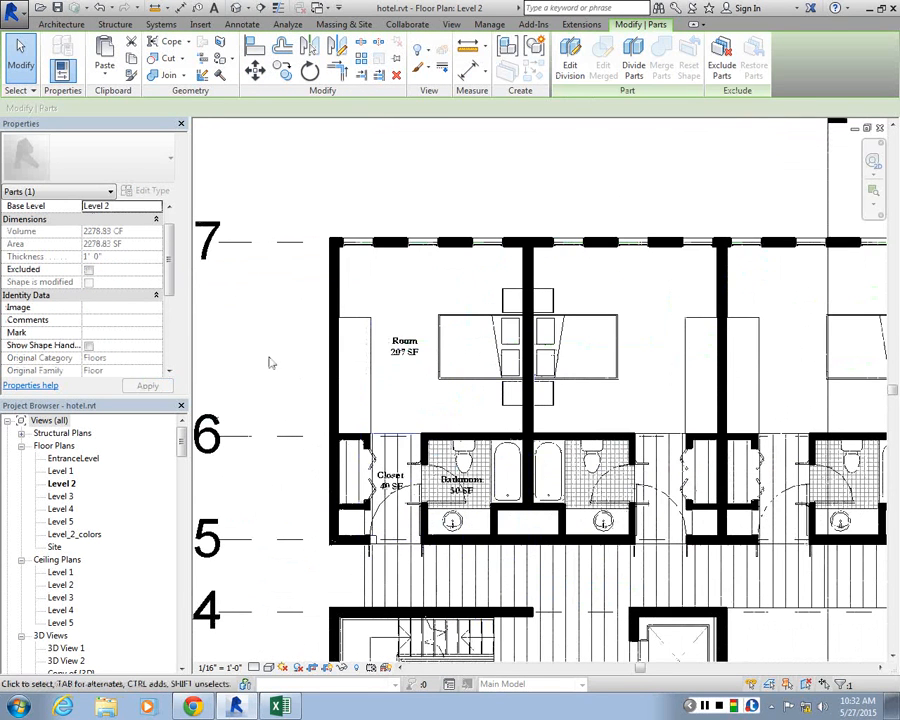
pyautogui.click(268, 362)
# Try to place a room named Room with a Custom_room_tag tag in the bedroom next to the corner unit
pyautogui.scroll(1, 580, 410)
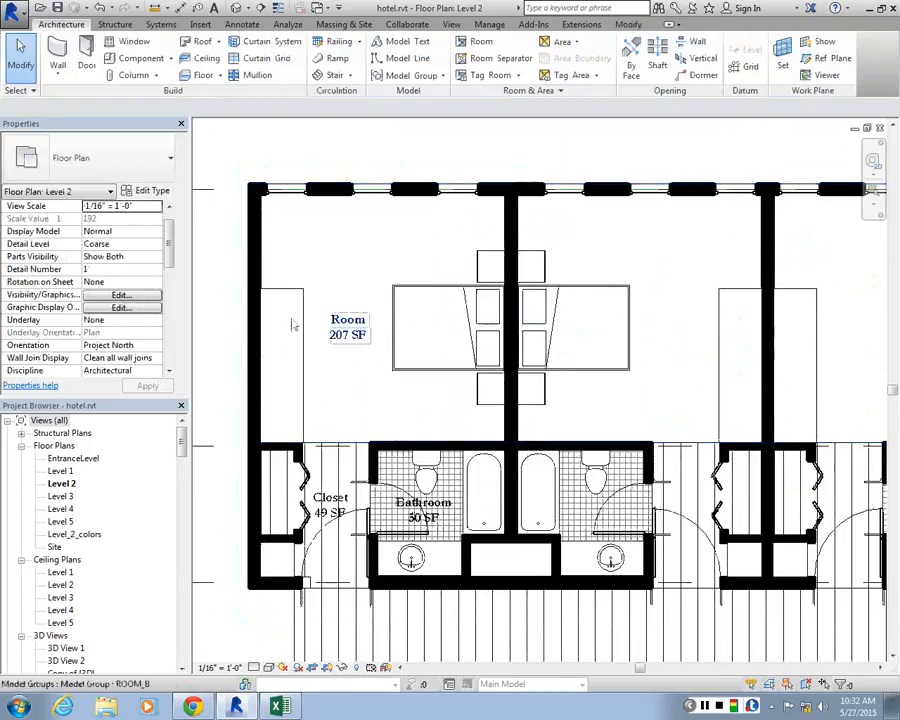
pyautogui.scroll(-1, 293, 323)
pyautogui.click(481, 41)
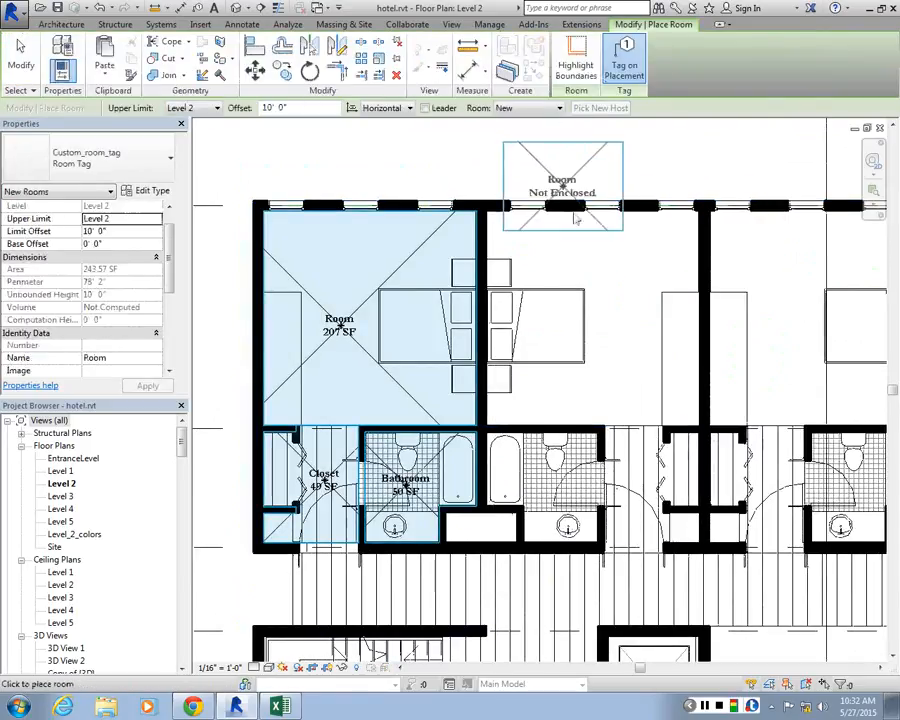
pyautogui.click(115, 362)
pyautogui.click(156, 360)
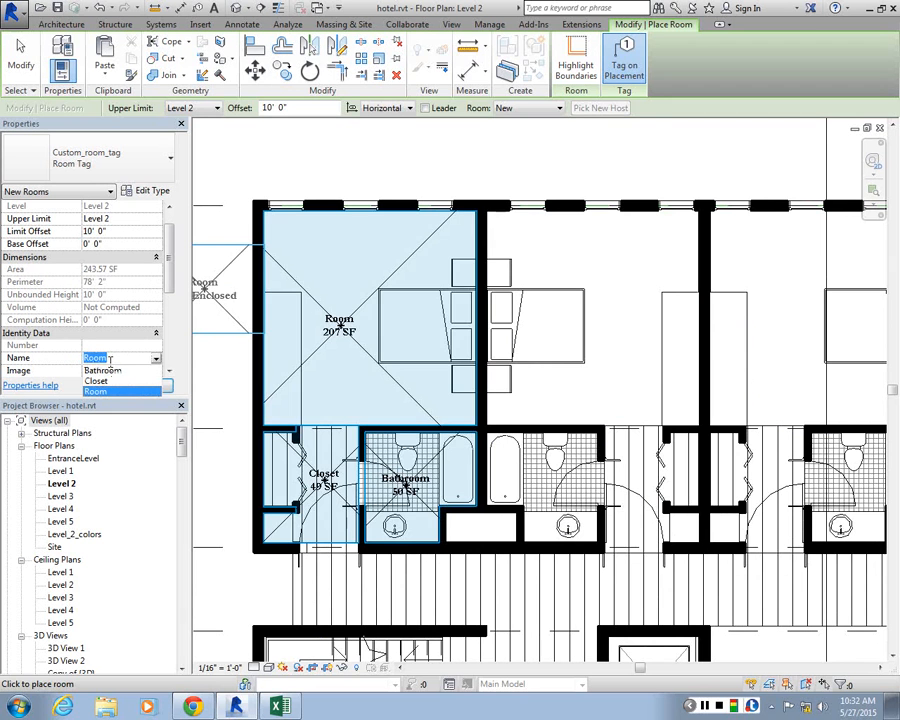
pyautogui.click(110, 360)
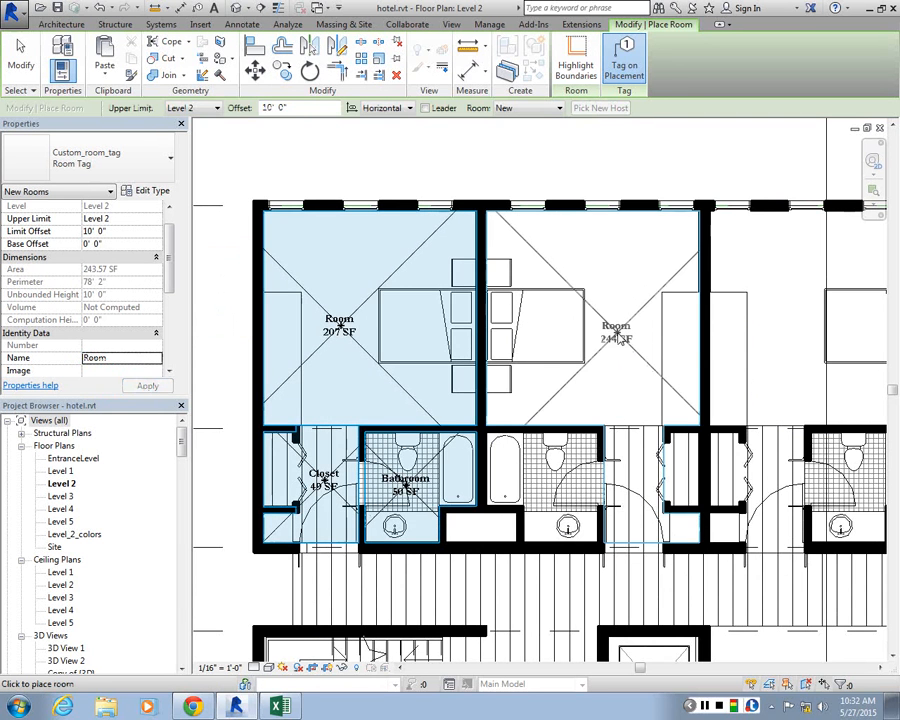
pyautogui.click(611, 326)
# Try to place rooms tagged with Custom_room_tag in the following guest bedrooms along the building's upper row
pyautogui.scroll(-1, 482, 324)
pyautogui.moveTo(482, 324); pyautogui.dragTo(210, 309, button='middle')
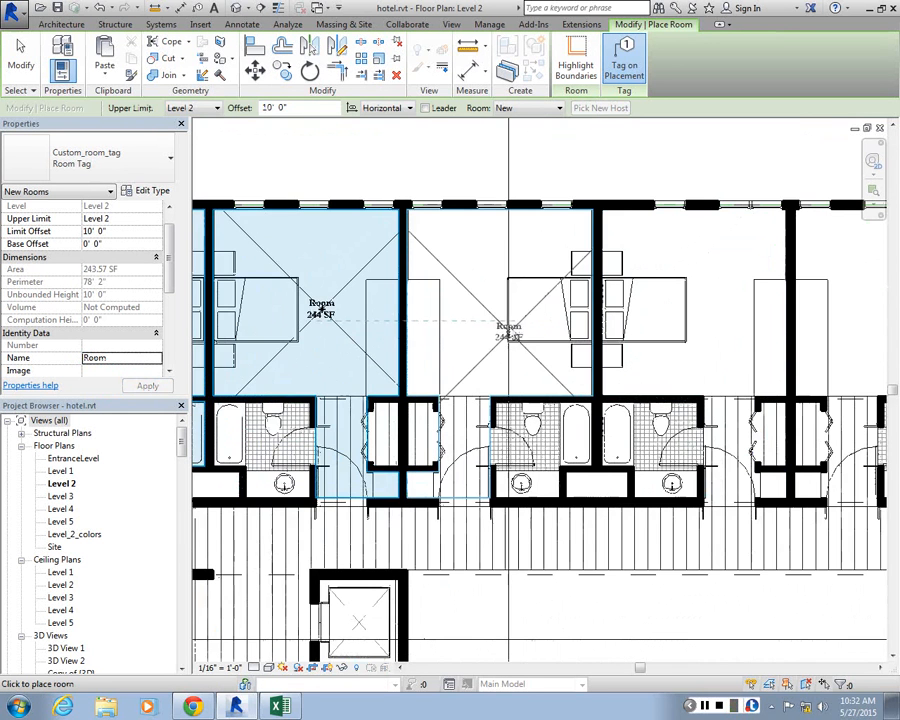
pyautogui.click(471, 310)
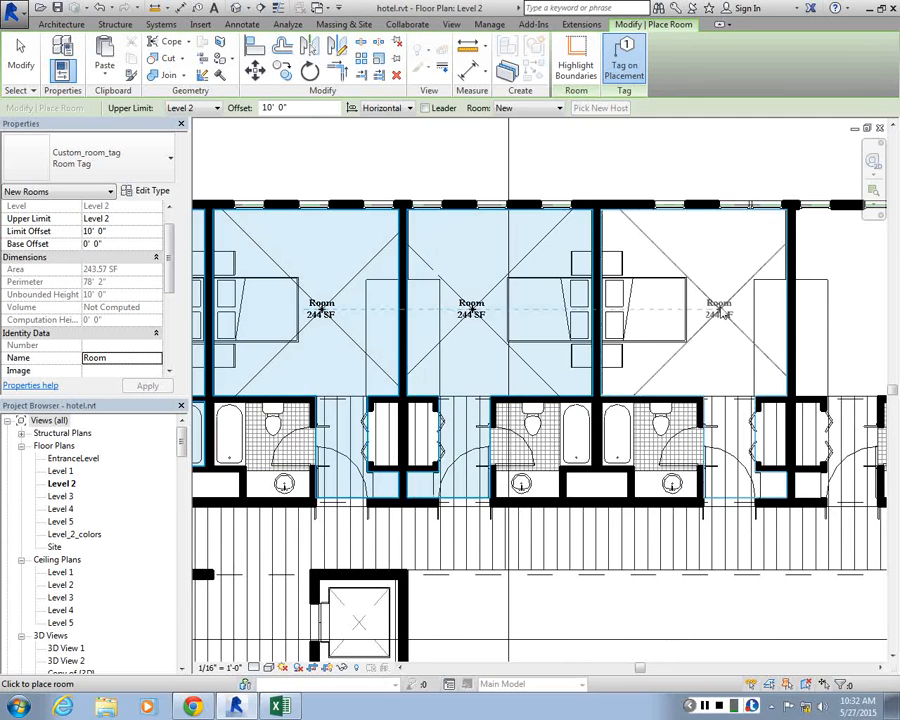
pyautogui.scroll(-3, 720, 312)
pyautogui.scroll(3, 492, 314)
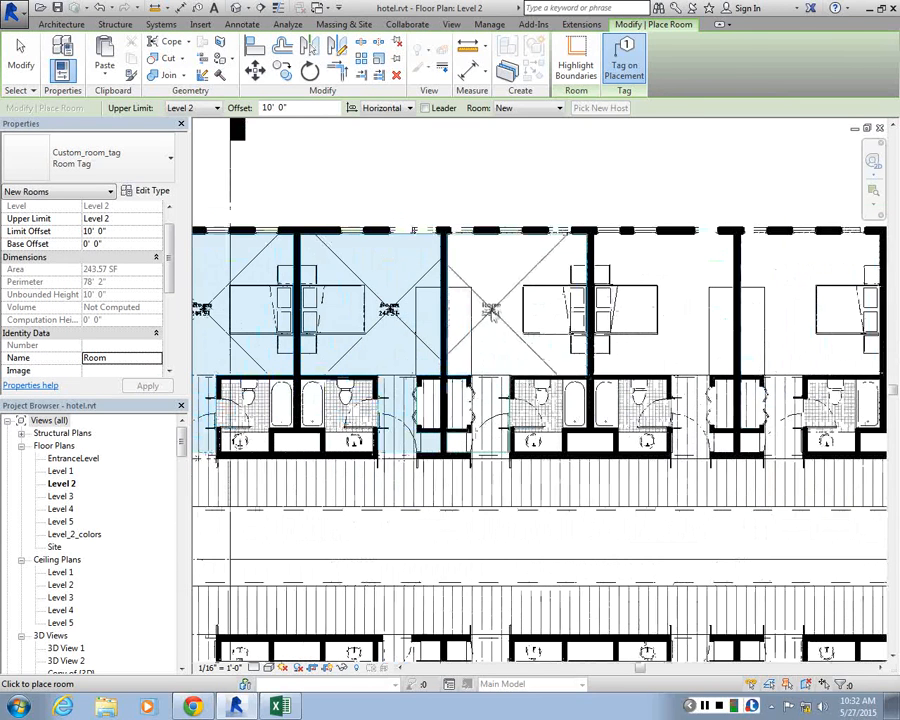
pyautogui.click(493, 313)
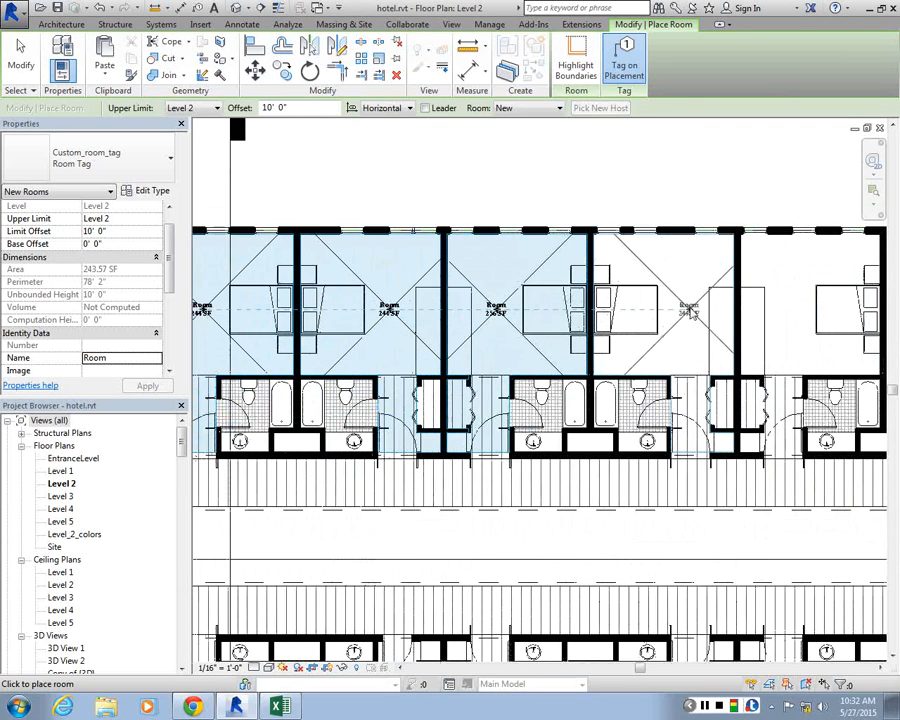
pyautogui.scroll(-3, 690, 313)
pyautogui.scroll(3, 373, 305)
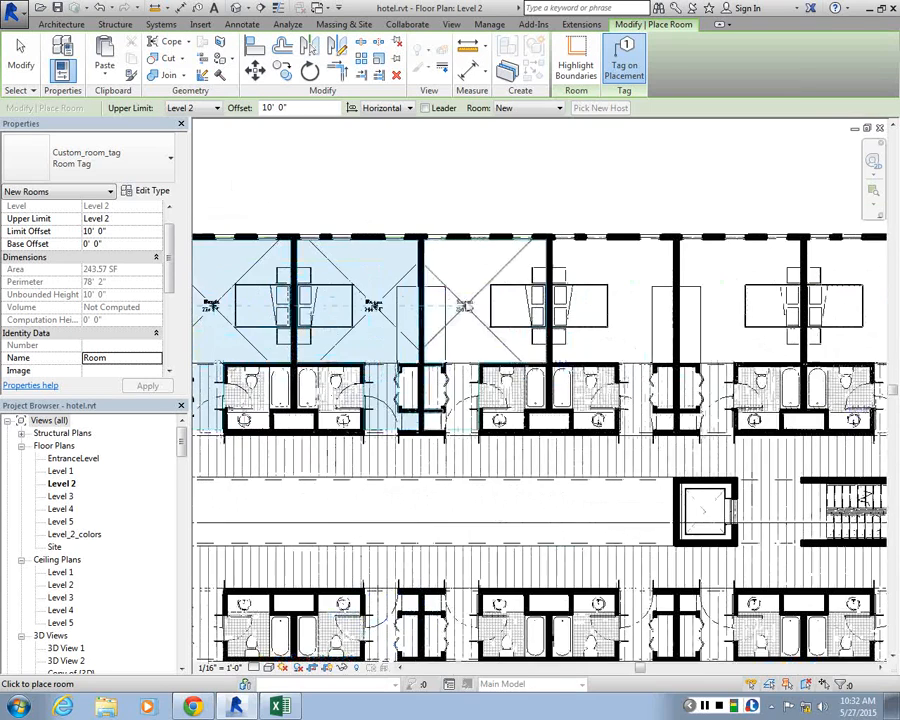
pyautogui.click(469, 307)
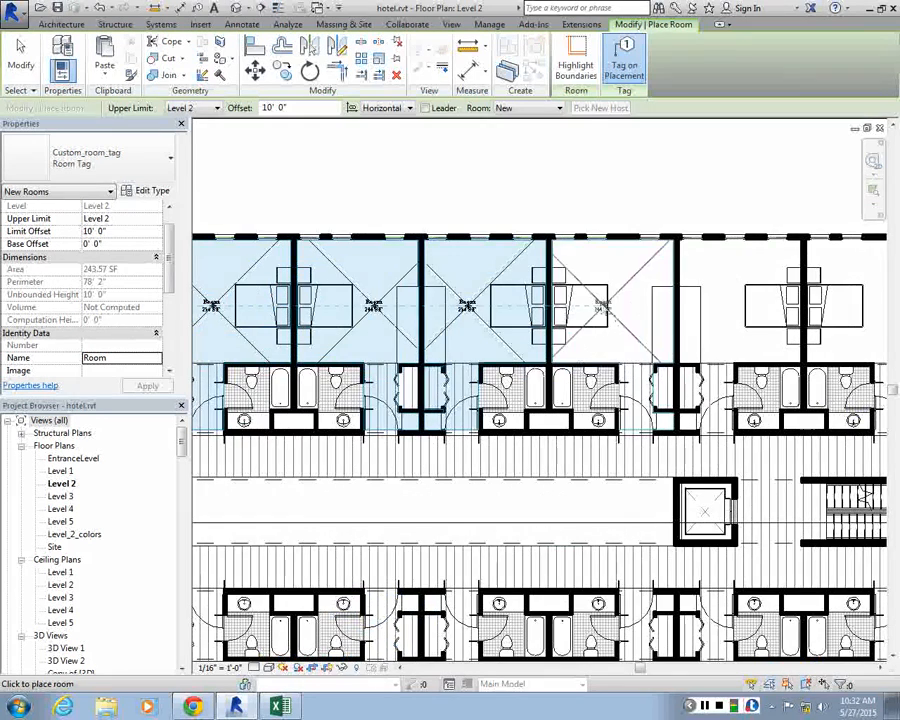
pyautogui.scroll(-2, 730, 288)
pyautogui.scroll(3, 546, 300)
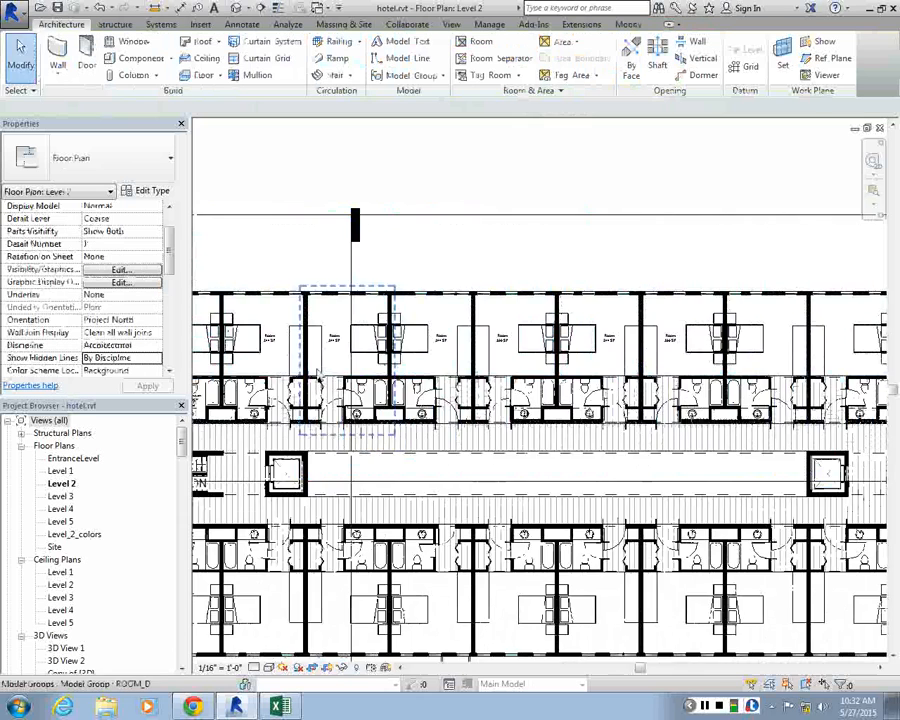
# Undo the room placements in the upper-row bedrooms beyond the corner unit
pyautogui.scroll(4, 700, 450)
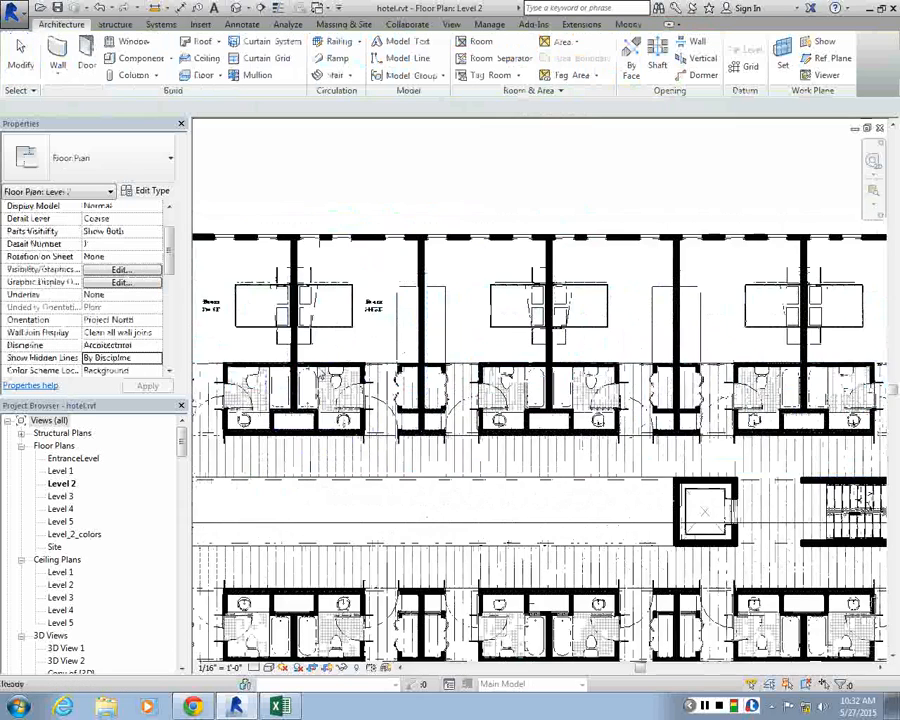
pyautogui.scroll(-2, 600, 370)
pyautogui.scroll(4, 552, 364)
pyautogui.scroll(-2, 556, 361)
pyautogui.scroll(2, 670, 416)
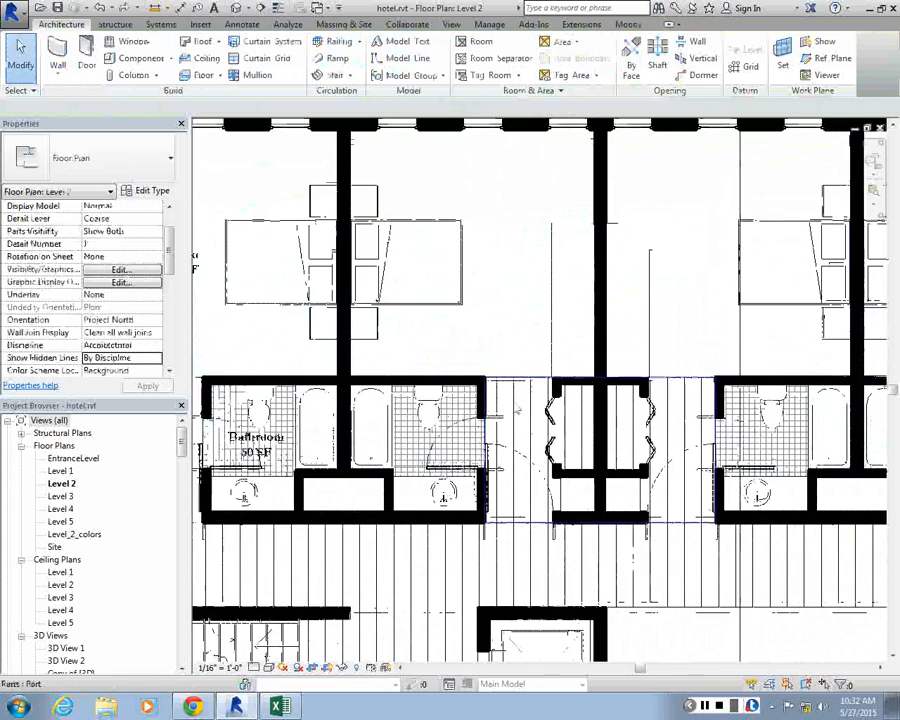
# Draw room separation lines about 4'-6" and 4'-5" long between bedroom and entry hall in the two units following the corner unit
pyautogui.click(513, 59)
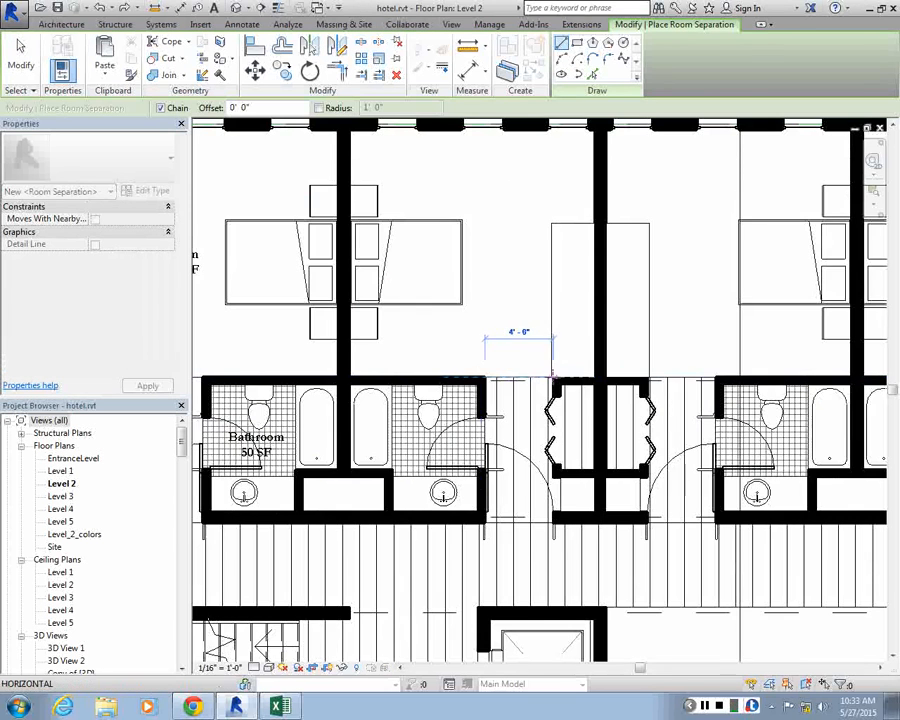
pyautogui.scroll(3, 548, 372)
pyautogui.scroll(-3, 540, 373)
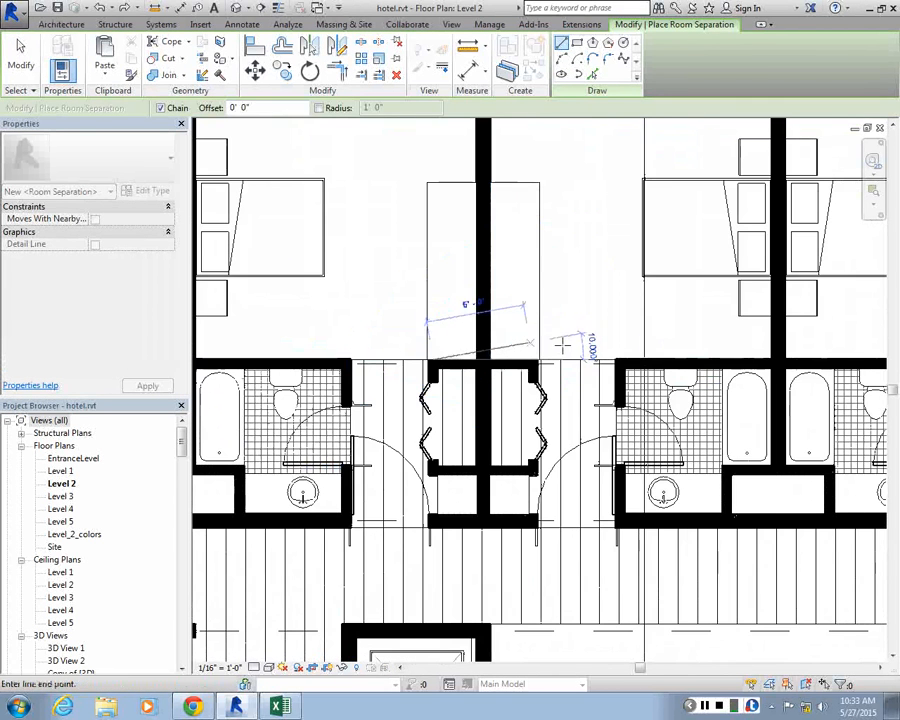
pyautogui.scroll(3, 538, 362)
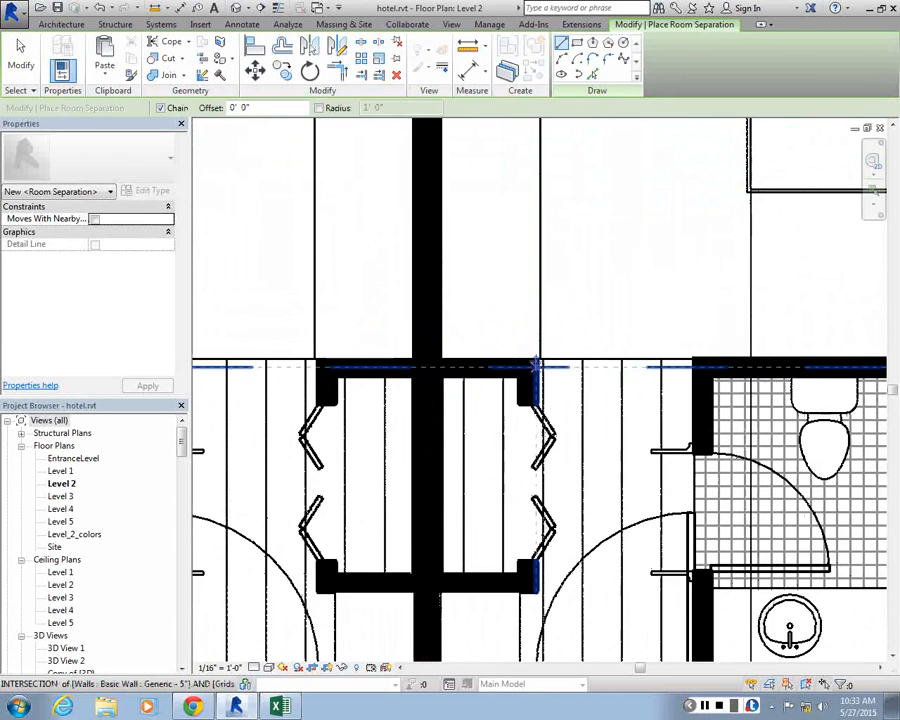
pyautogui.click(704, 359)
pyautogui.press('Escape')
pyautogui.press('Escape')
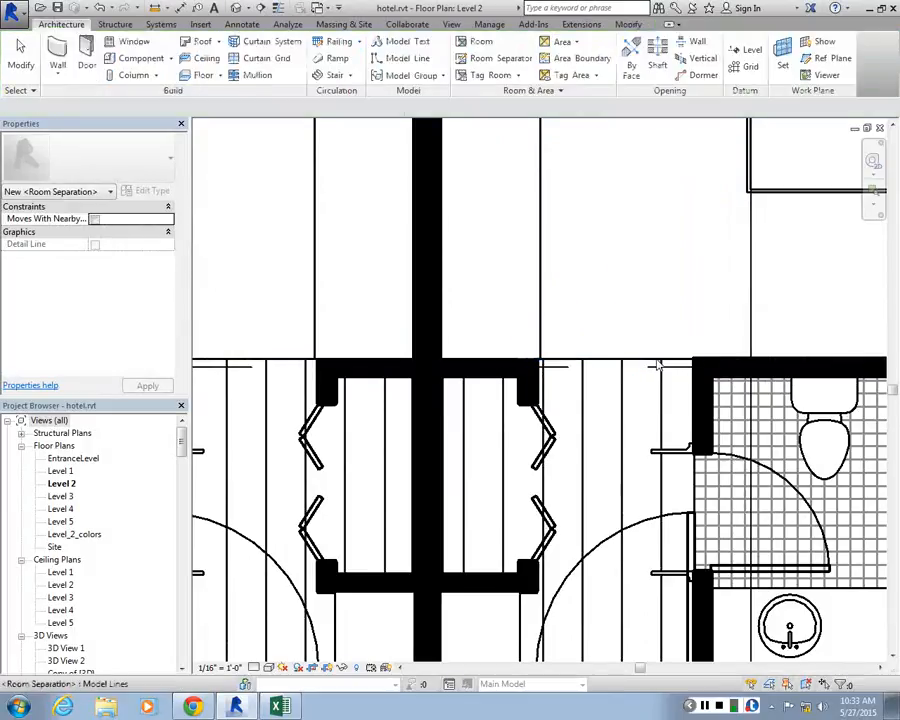
# Select the room separation line across the entry hall opening of the third unit
pyautogui.scroll(-1, 562, 350)
pyautogui.click(562, 352)
pyautogui.scroll(-2, 562, 352)
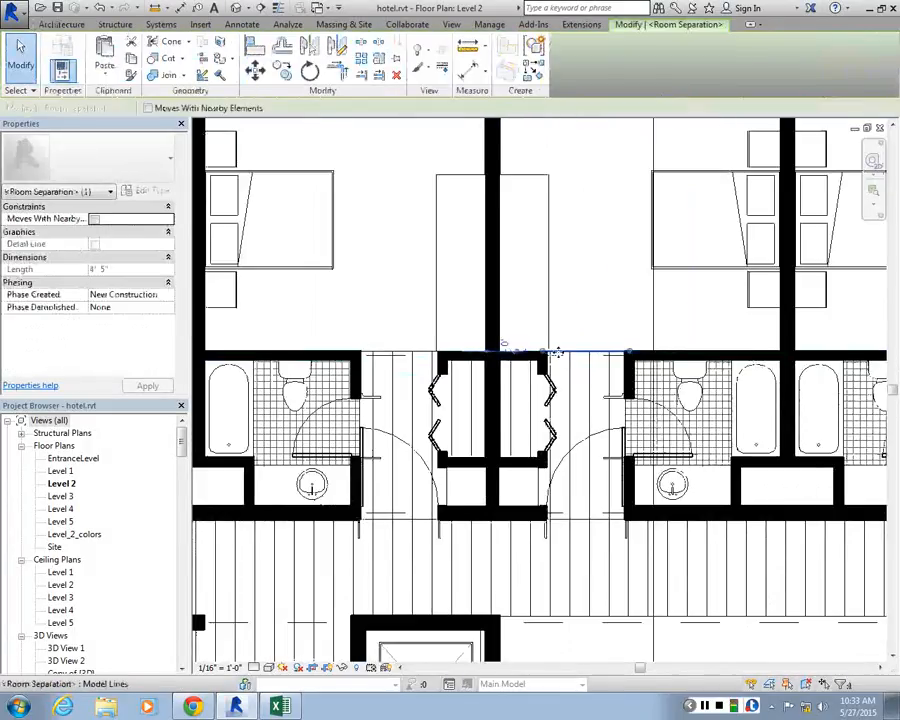
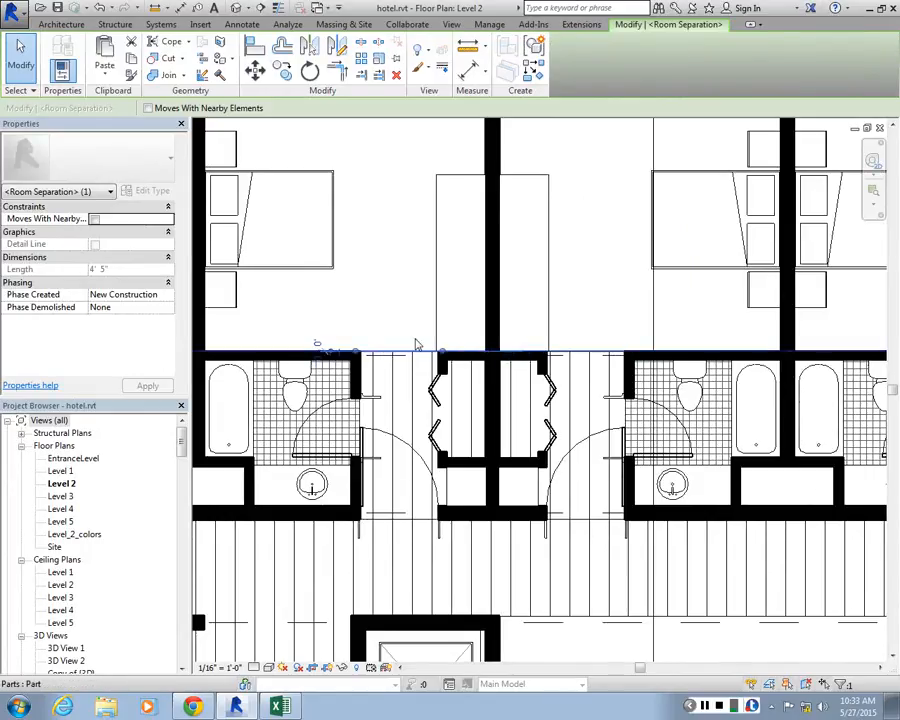
pyautogui.scroll(-3, 417, 345)
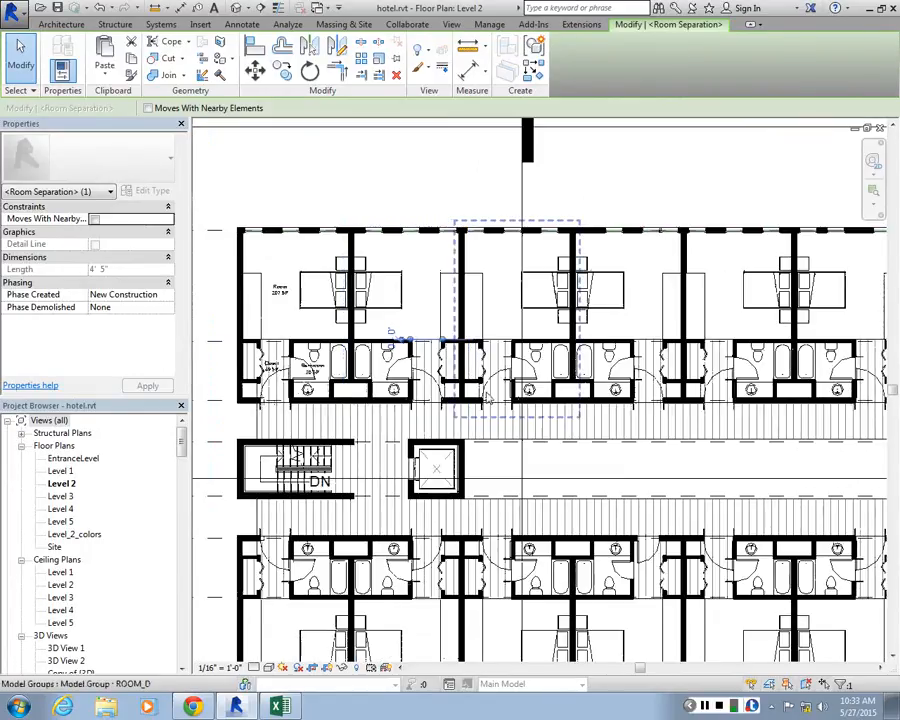
pyautogui.scroll(2, 487, 399)
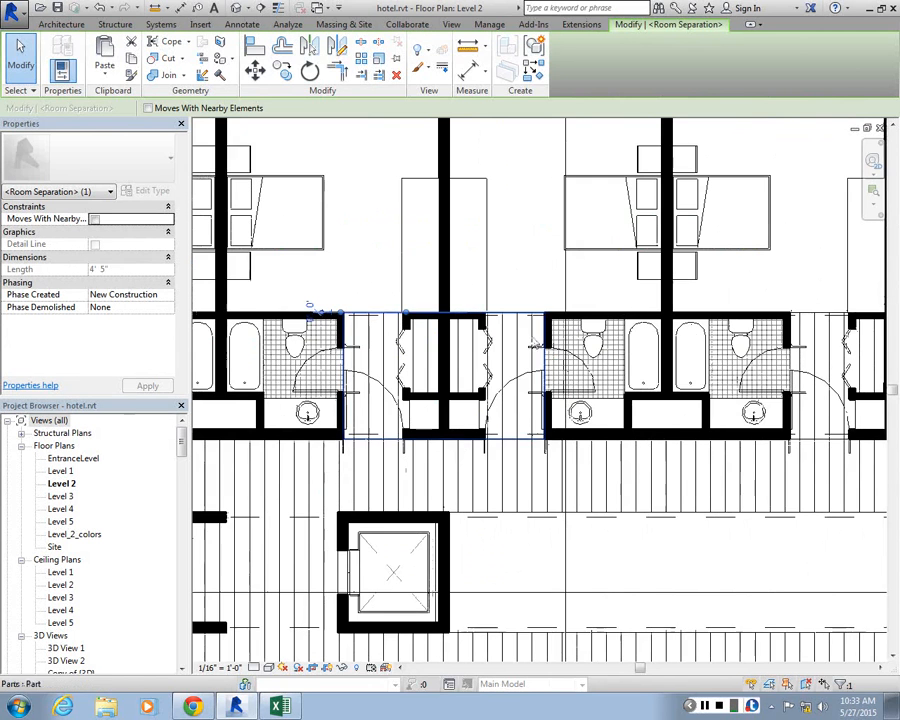
pyautogui.press('Escape')
pyautogui.scroll(-2, 528, 318)
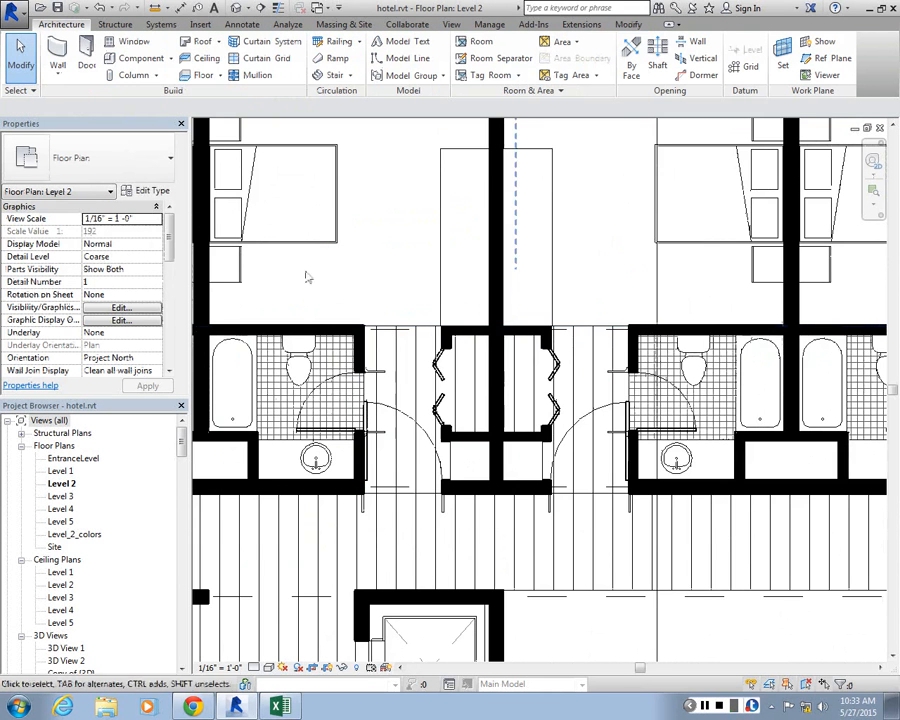
pyautogui.click(376, 243)
pyautogui.scroll(2, 376, 243)
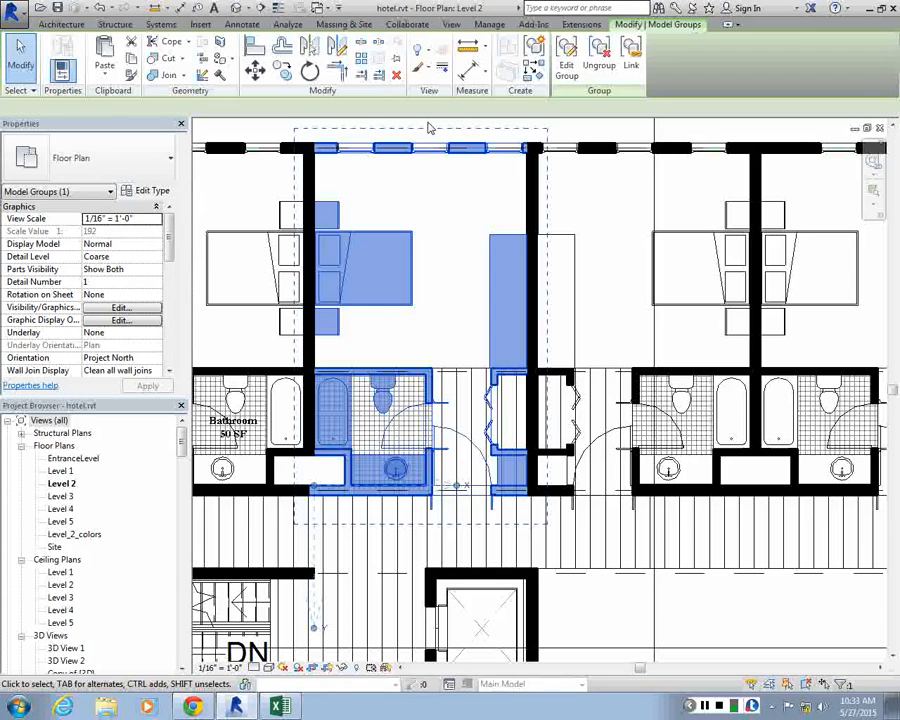
pyautogui.click(558, 69)
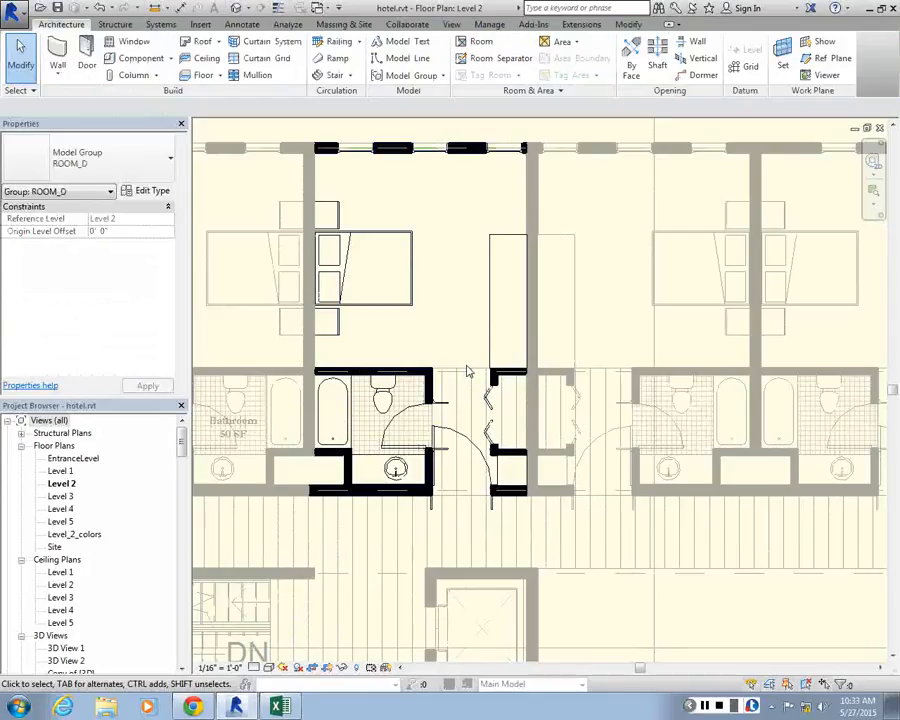
pyautogui.click(210, 151)
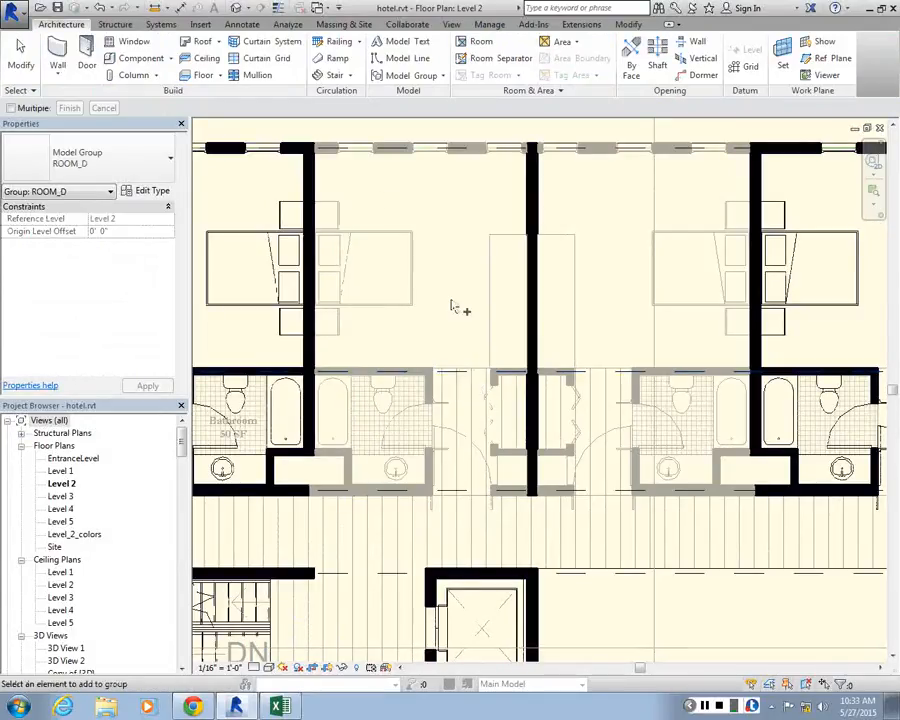
pyautogui.click(310, 137)
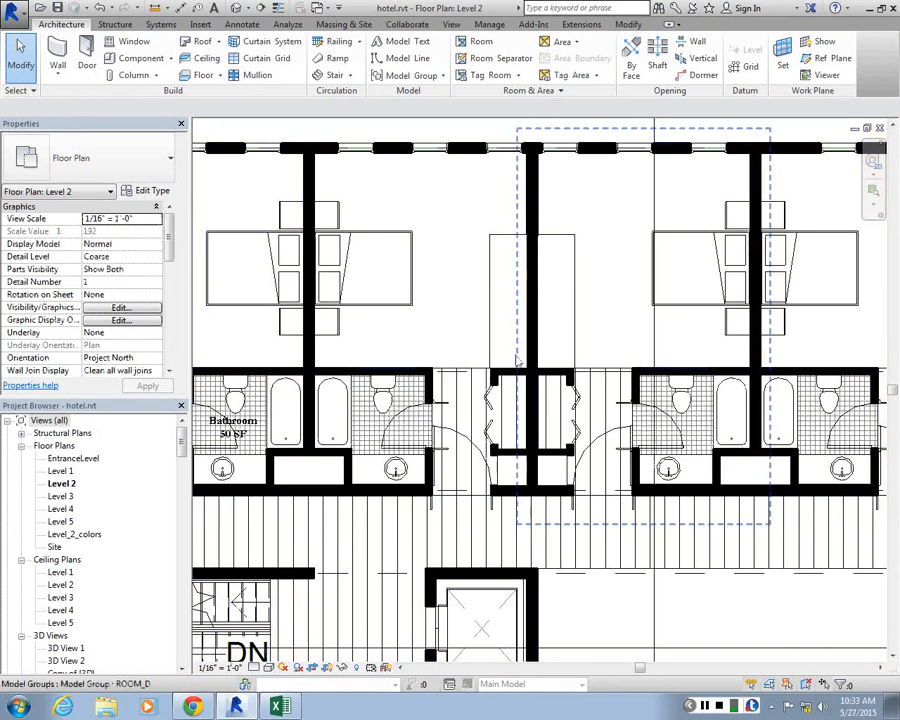
# Place rooms tagged with Custom_room_tag in the bedrooms of the second, third and fourth units of the upper row
pyautogui.scroll(-3, 372, 338)
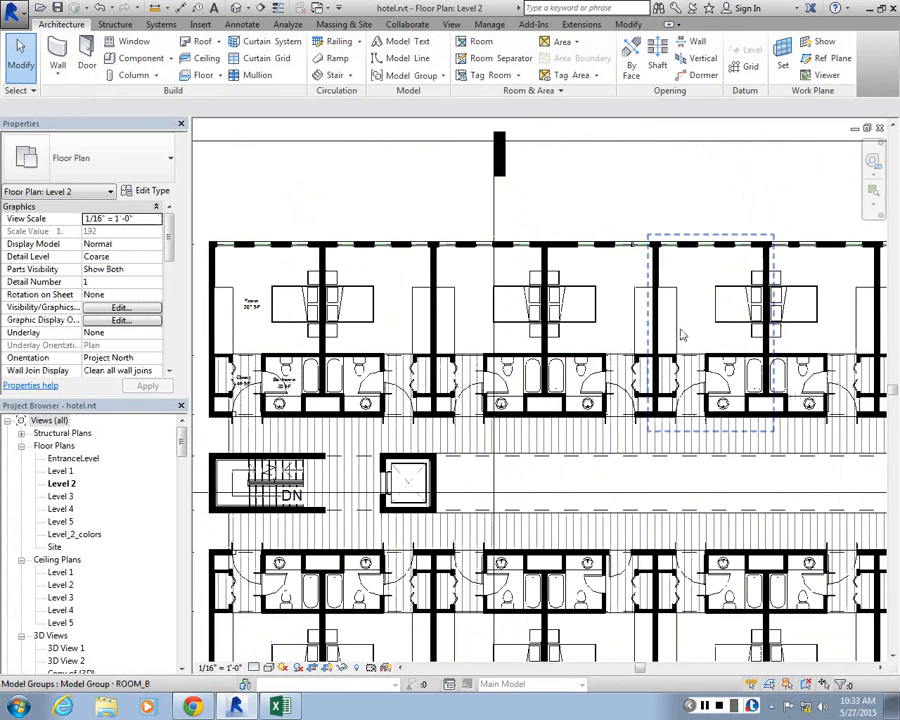
pyautogui.scroll(-3, 678, 319)
pyautogui.scroll(2, 512, 284)
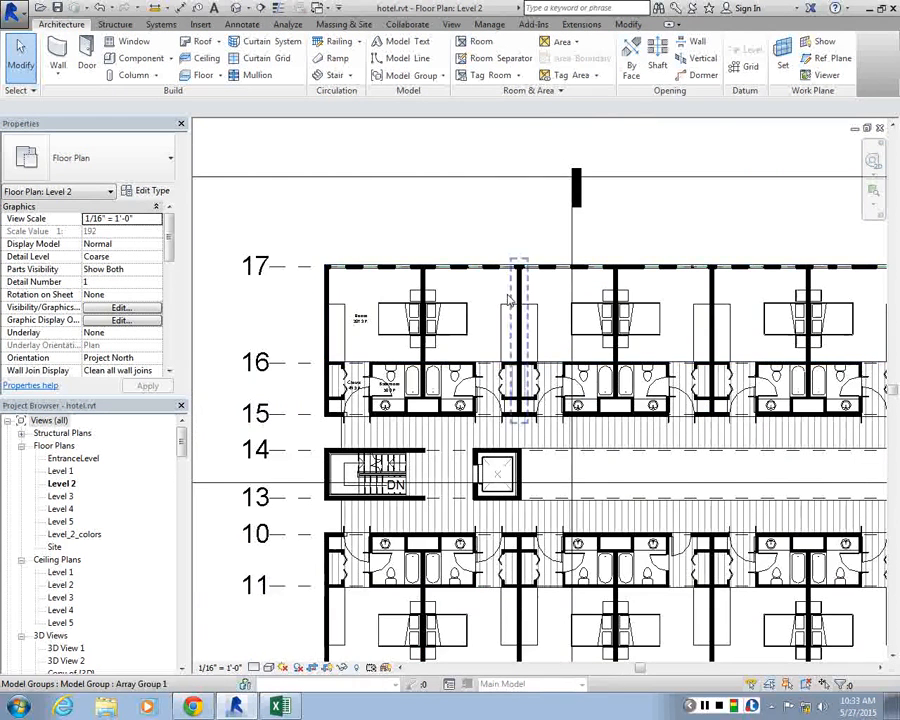
pyautogui.scroll(2, 492, 300)
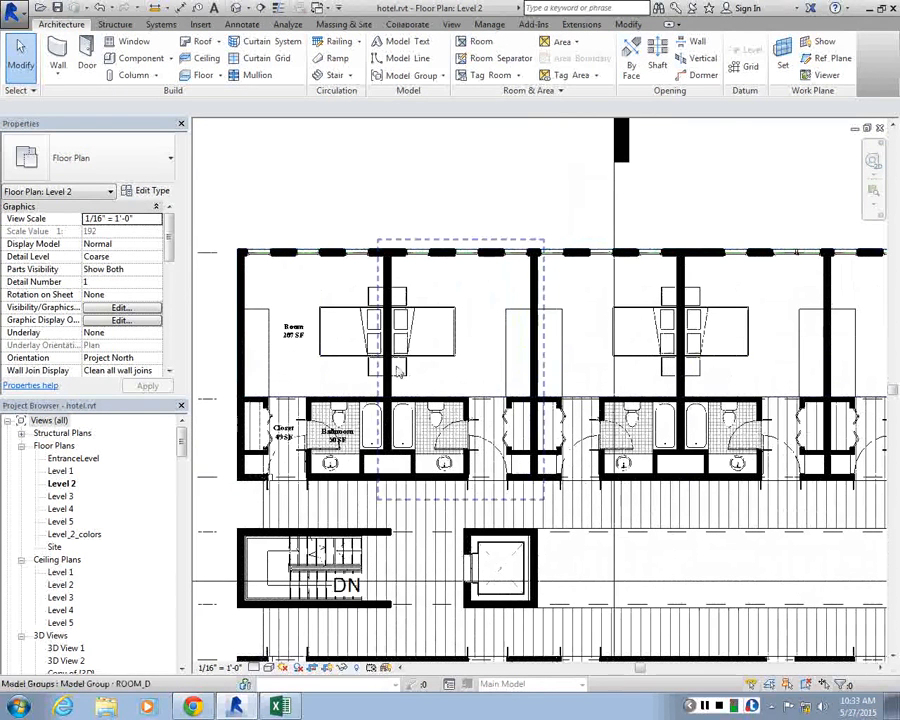
pyautogui.scroll(3, 480, 407)
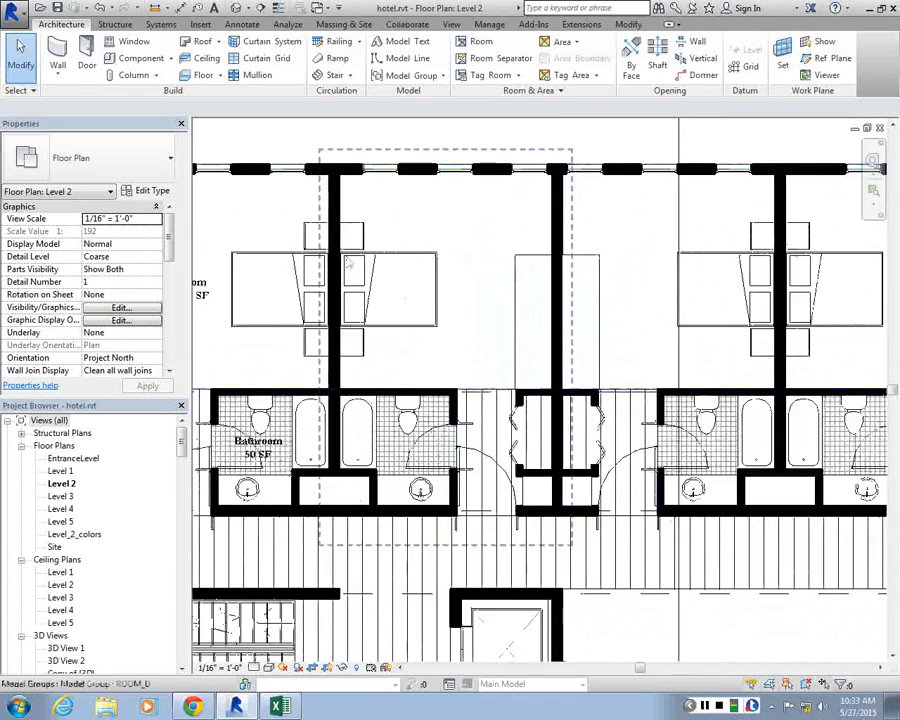
pyautogui.scroll(-2, 349, 262)
pyautogui.click(481, 46)
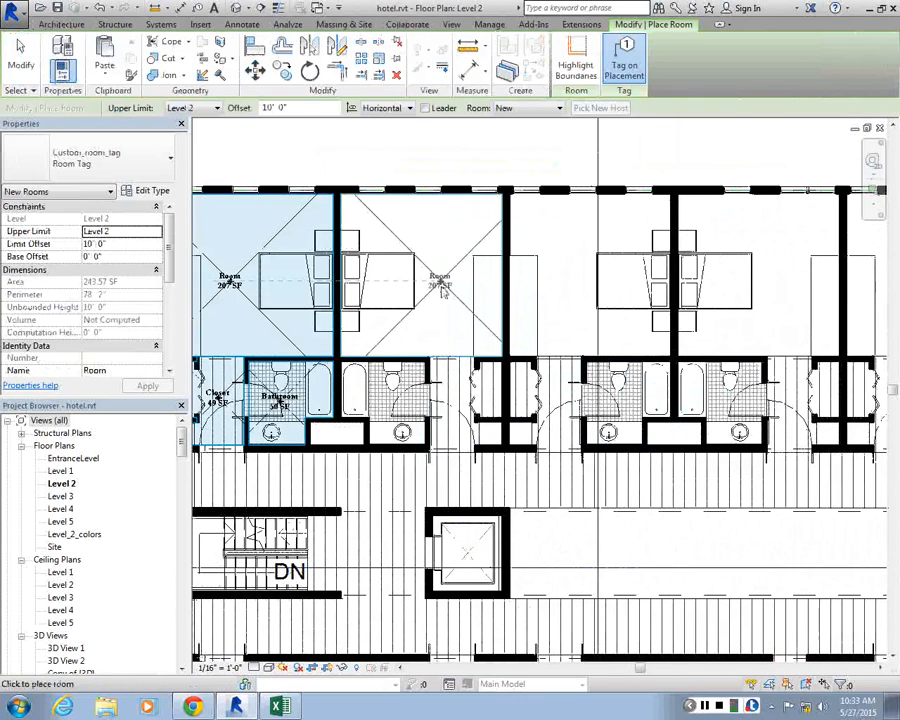
pyautogui.click(441, 285)
pyautogui.click(568, 285)
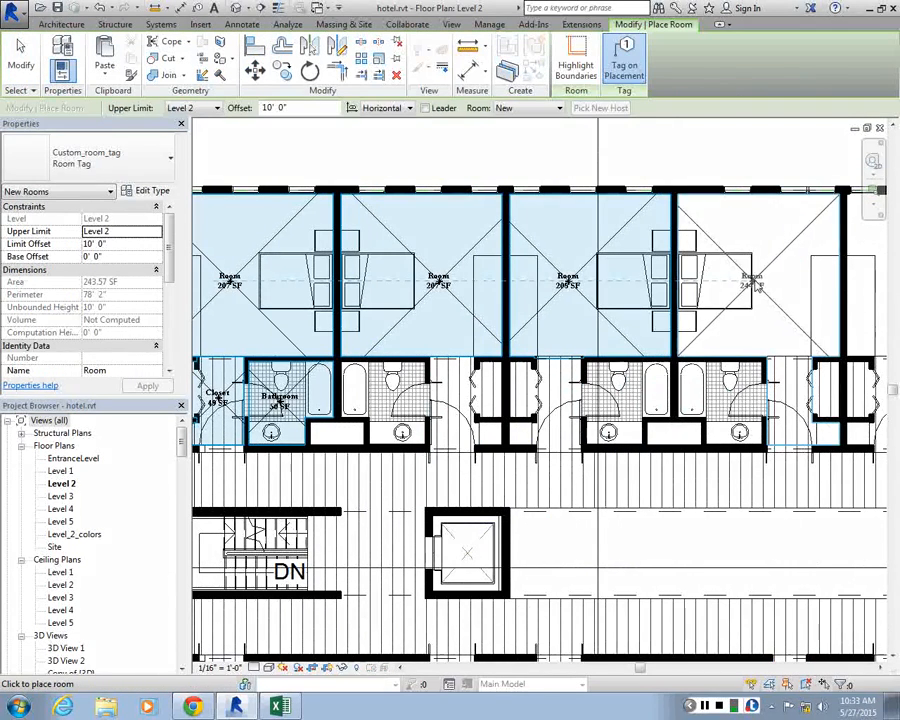
pyautogui.click(776, 309)
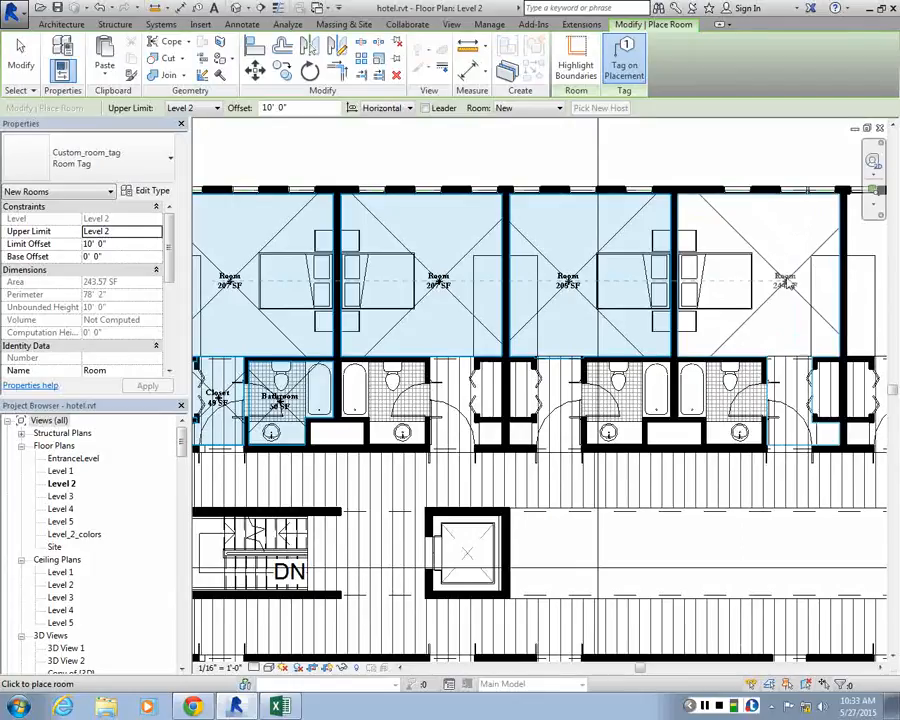
# Set the new room name to Closet and place rooms in the entry halls of the second and third units
pyautogui.scroll(2, 414, 383)
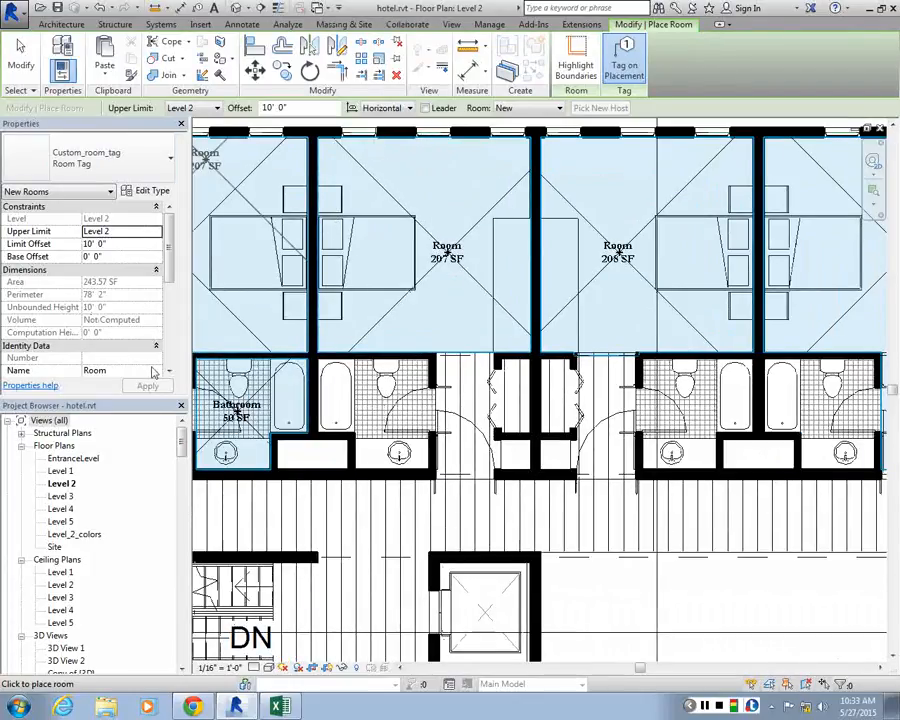
pyautogui.click(154, 372)
pyautogui.click(96, 381)
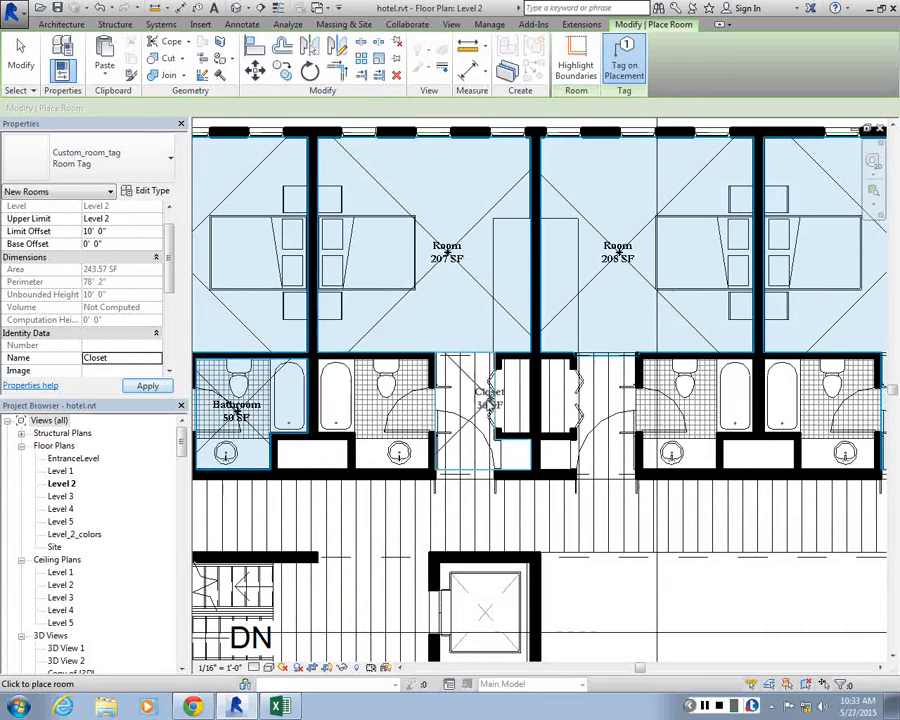
pyautogui.click(470, 415)
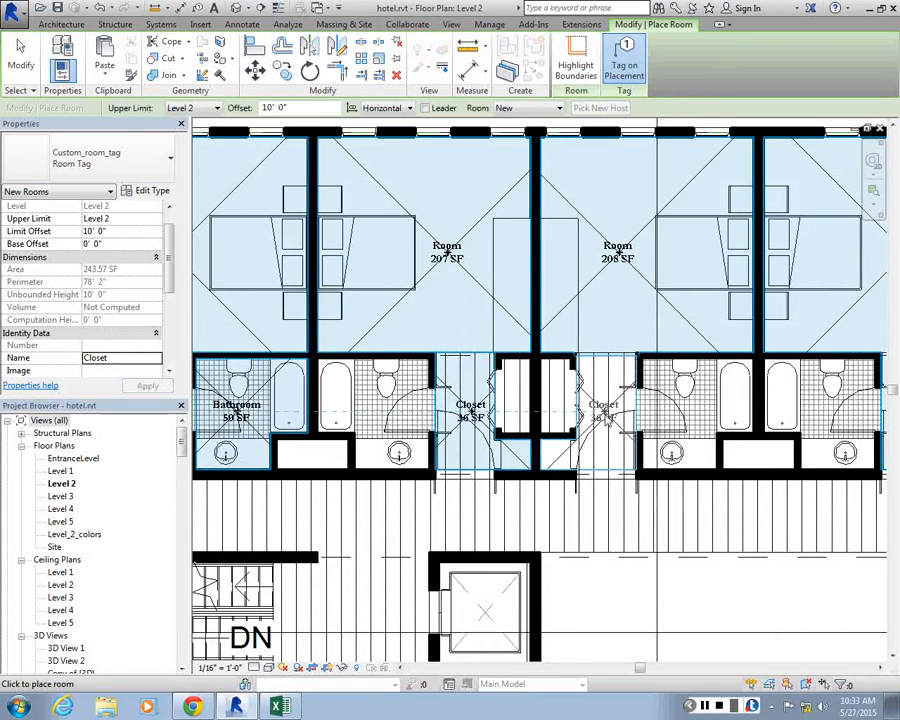
pyautogui.click(605, 419)
# Set the new room name to Bathroom and place rooms in the bathrooms of the second, third and fourth units
pyautogui.scroll(-1, 706, 399)
pyautogui.scroll(2, 841, 393)
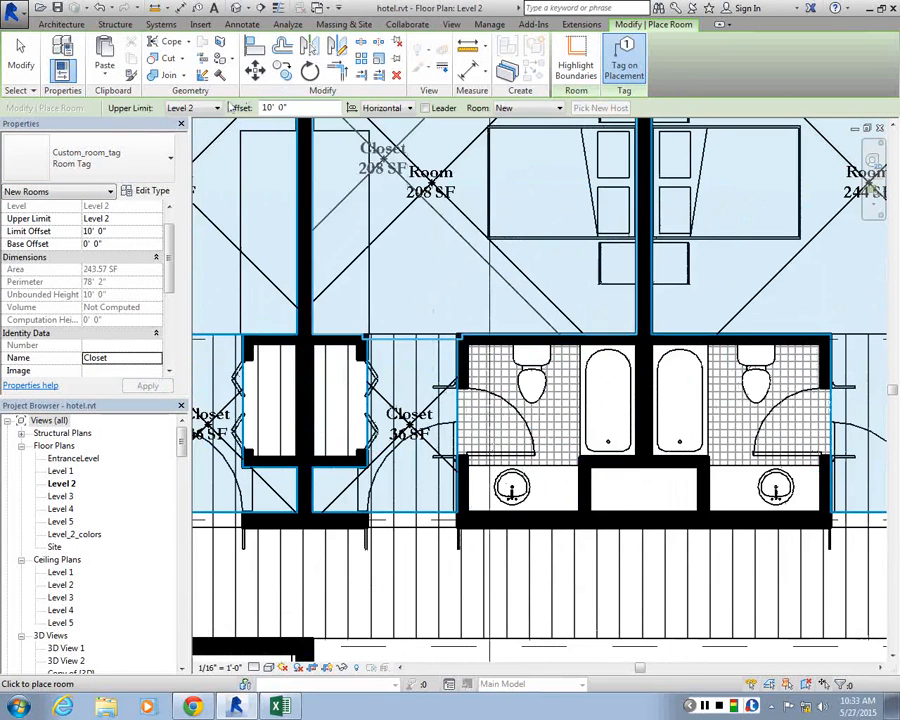
pyautogui.click(155, 358)
pyautogui.click(102, 370)
pyautogui.scroll(1, 340, 383)
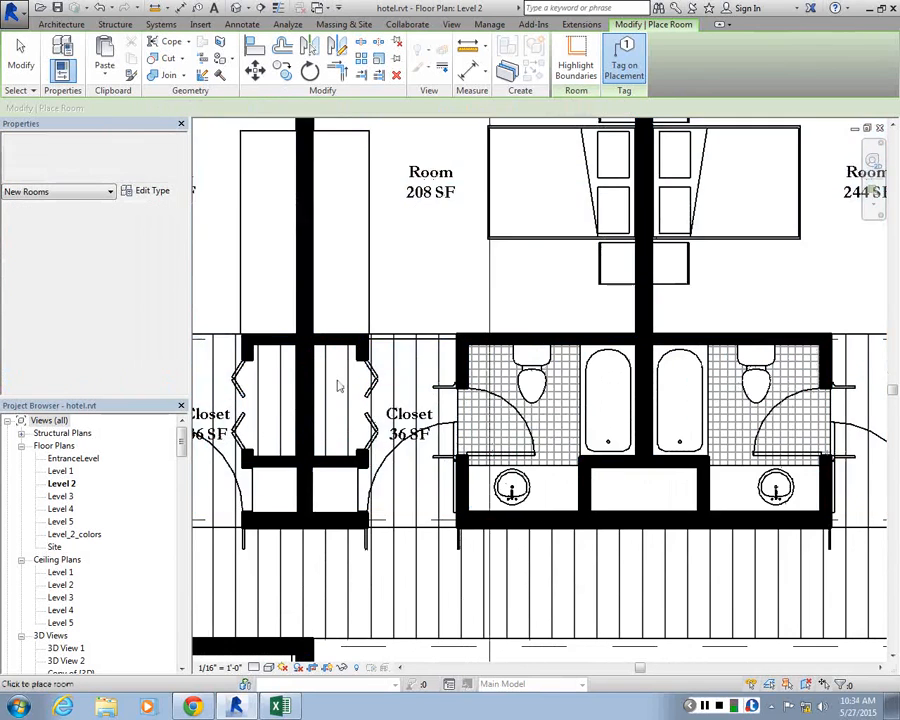
pyautogui.scroll(-1, 362, 370)
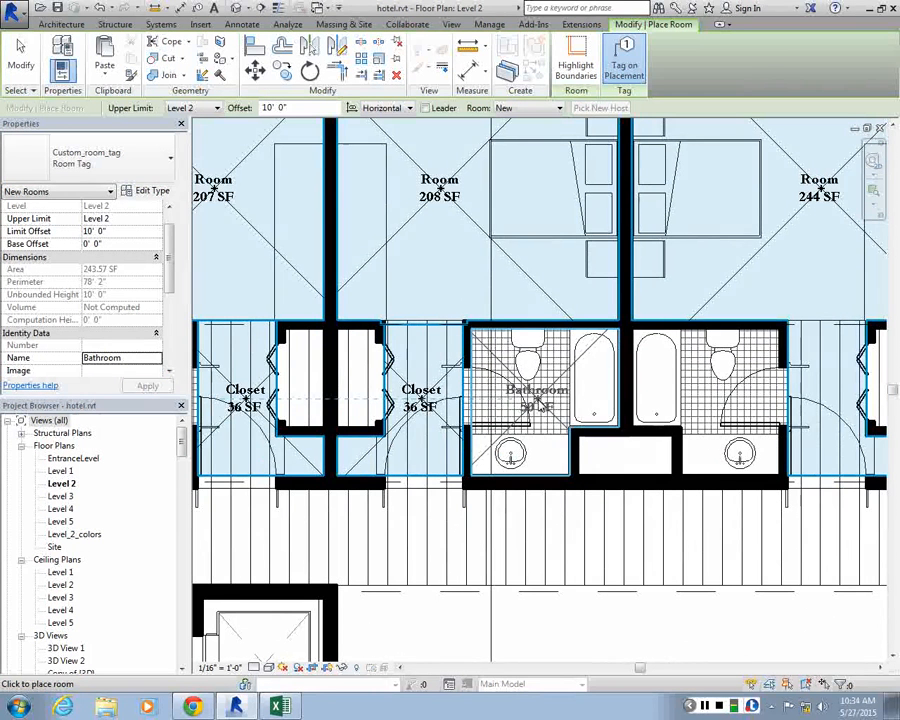
pyautogui.click(530, 399)
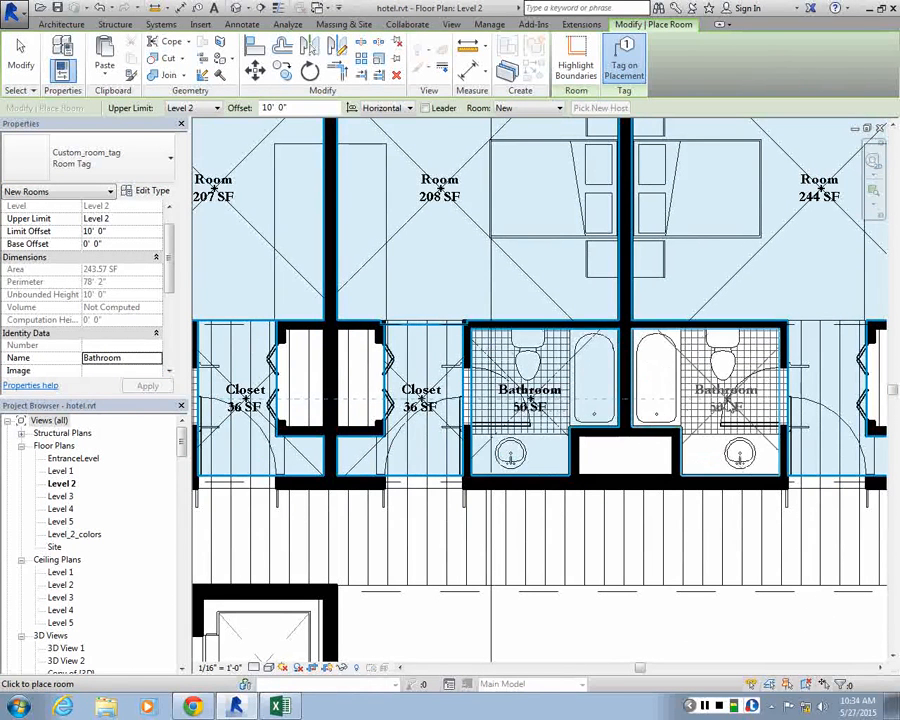
pyautogui.scroll(-3, 700, 400)
pyautogui.scroll(3, 518, 374)
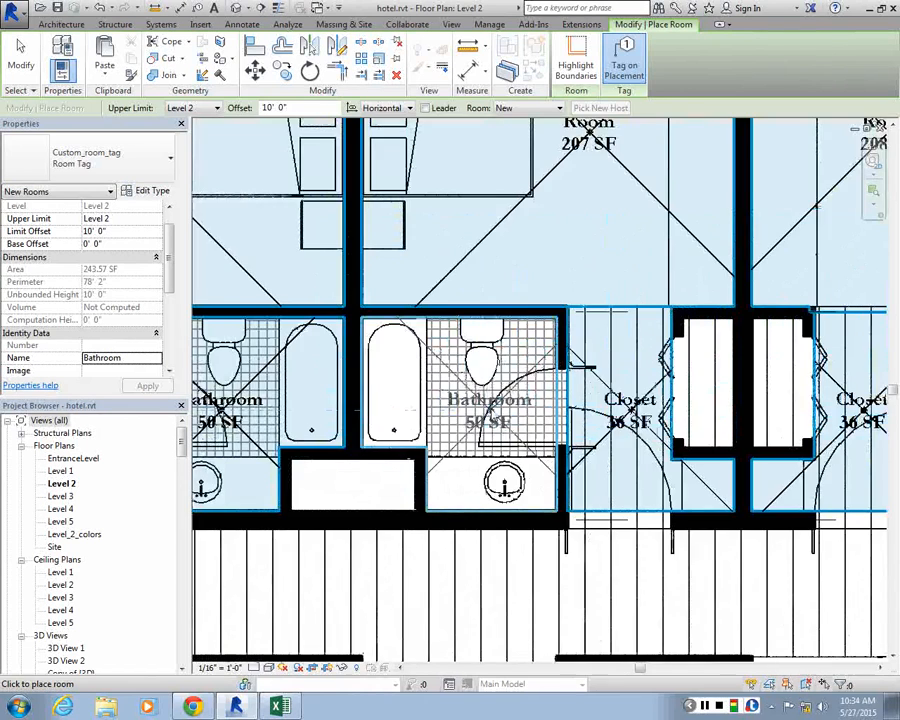
pyautogui.click(490, 410)
pyautogui.press('Escape')
pyautogui.press('Escape')
# Examine the placed room tags on the Level 2 plan and compare them with the Level_2_colors view
pyautogui.scroll(-5, 460, 340)
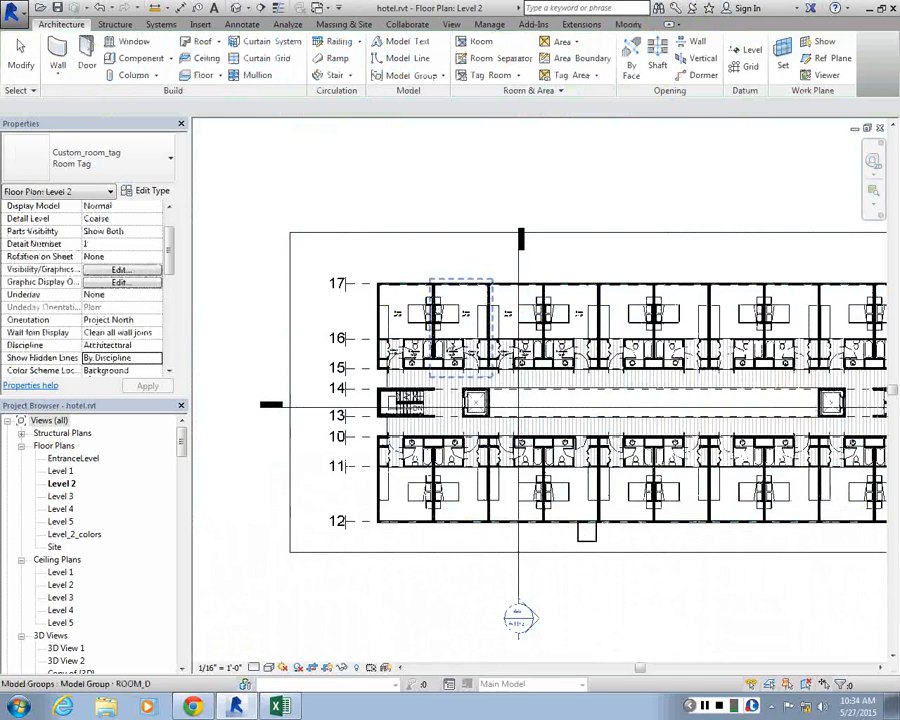
pyautogui.scroll(2, 563, 277)
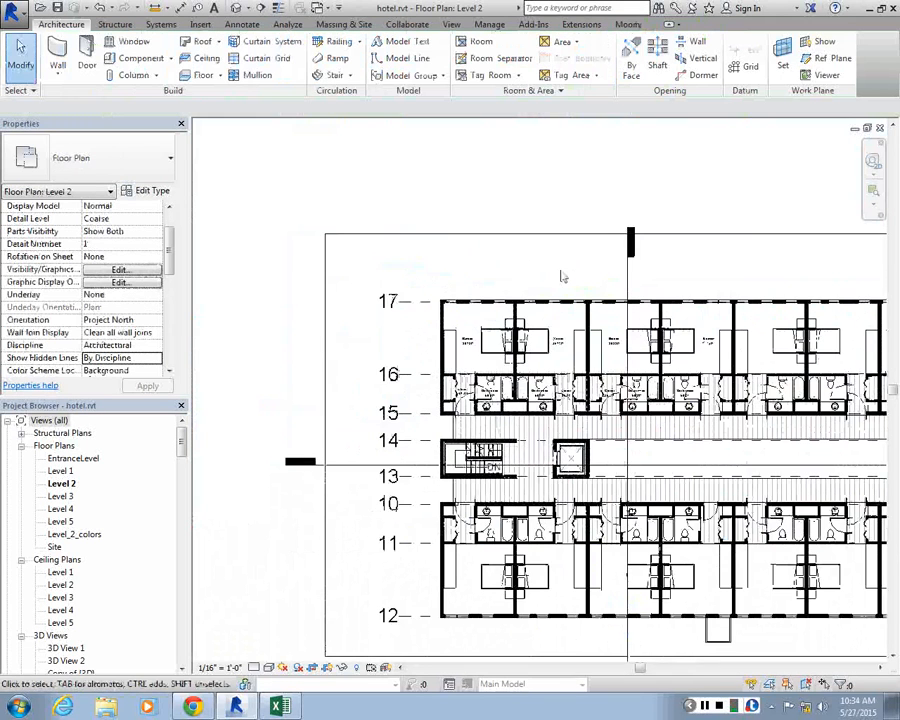
pyautogui.scroll(1, 470, 305)
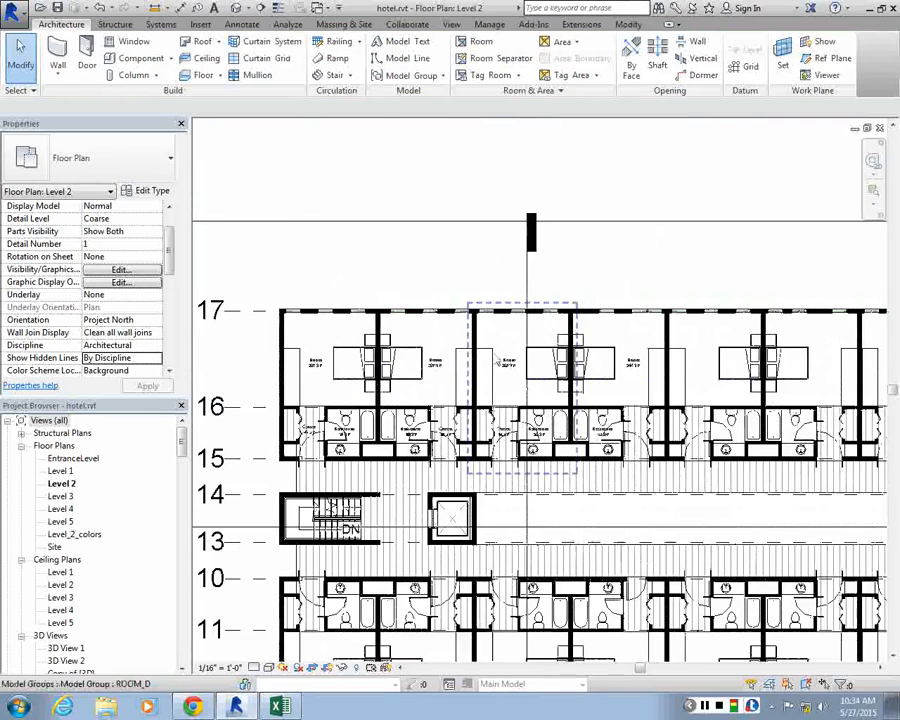
pyautogui.scroll(1, 448, 308)
pyautogui.scroll(-2, 448, 308)
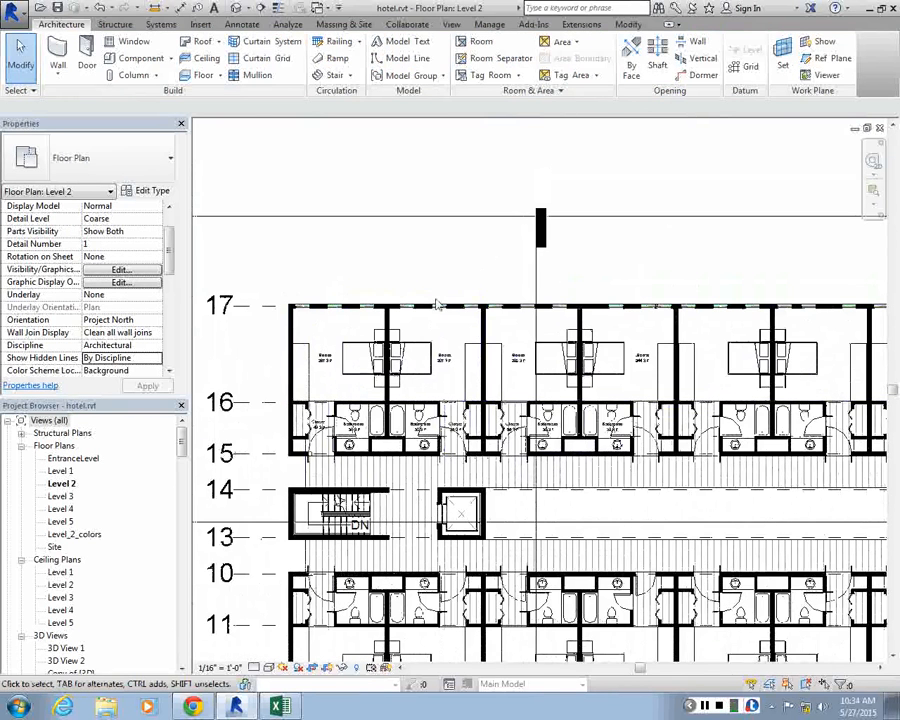
pyautogui.scroll(-2, 436, 304)
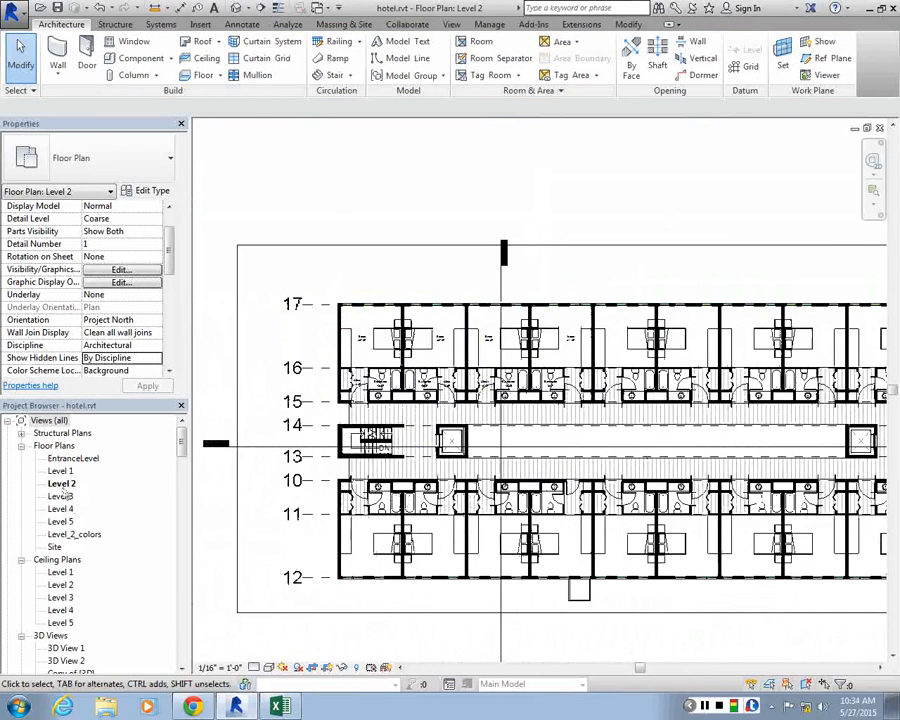
pyautogui.doubleClick(75, 534)
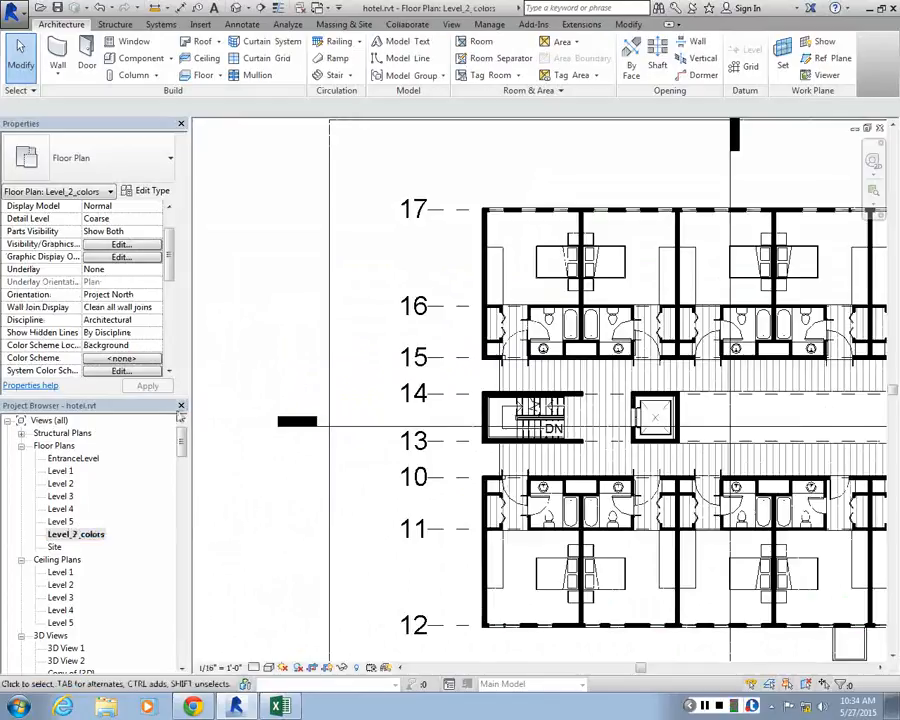
pyautogui.doubleClick(62, 484)
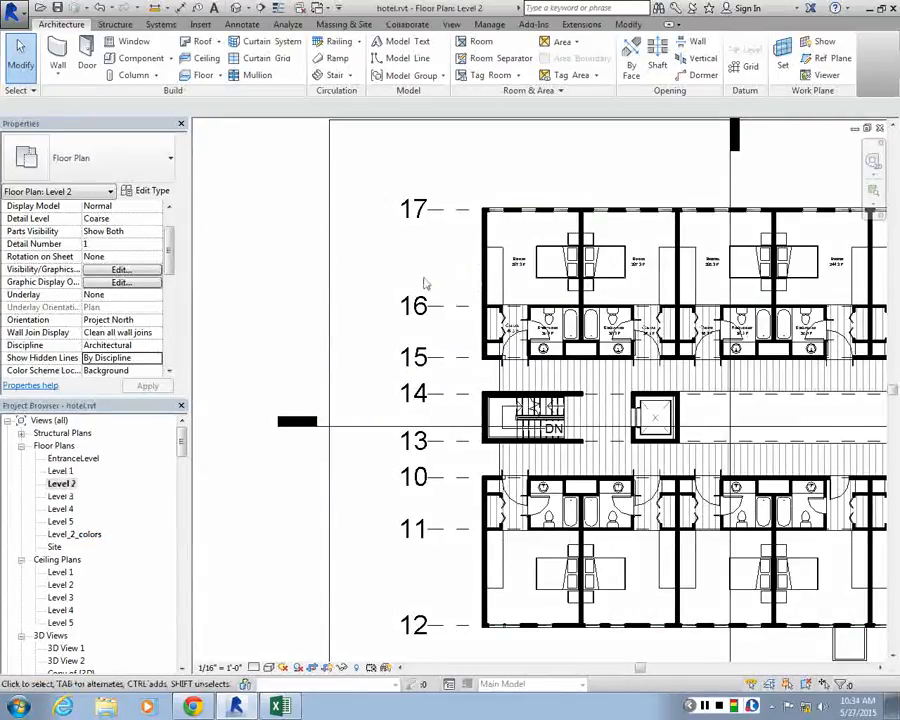
# Delete the Level_2_colors floor plan view from the project
pyautogui.click(80, 535)
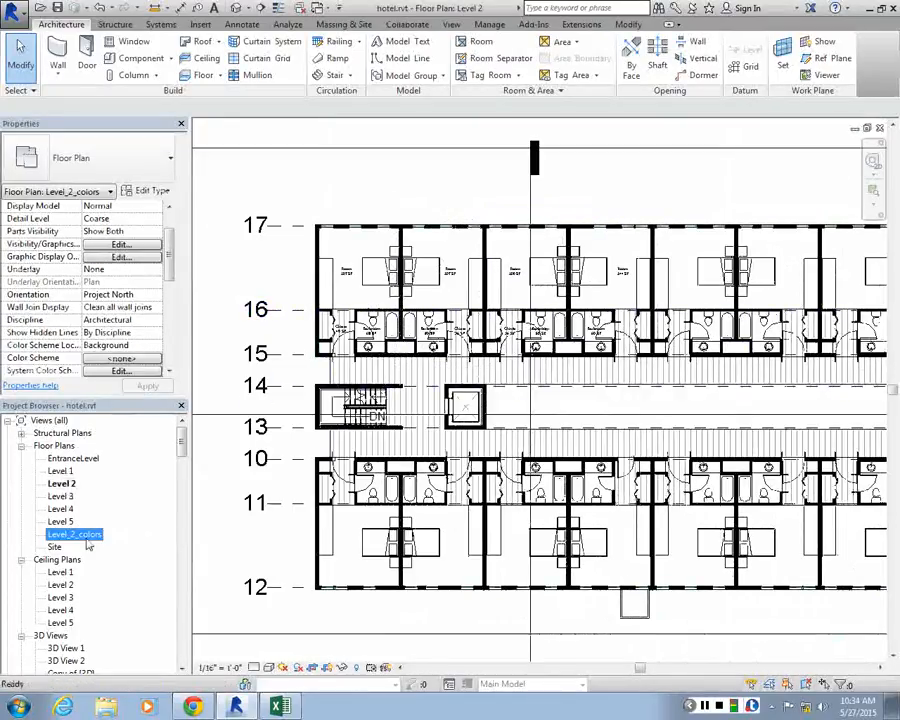
pyautogui.rightClick(88, 543)
pyautogui.click(104, 414)
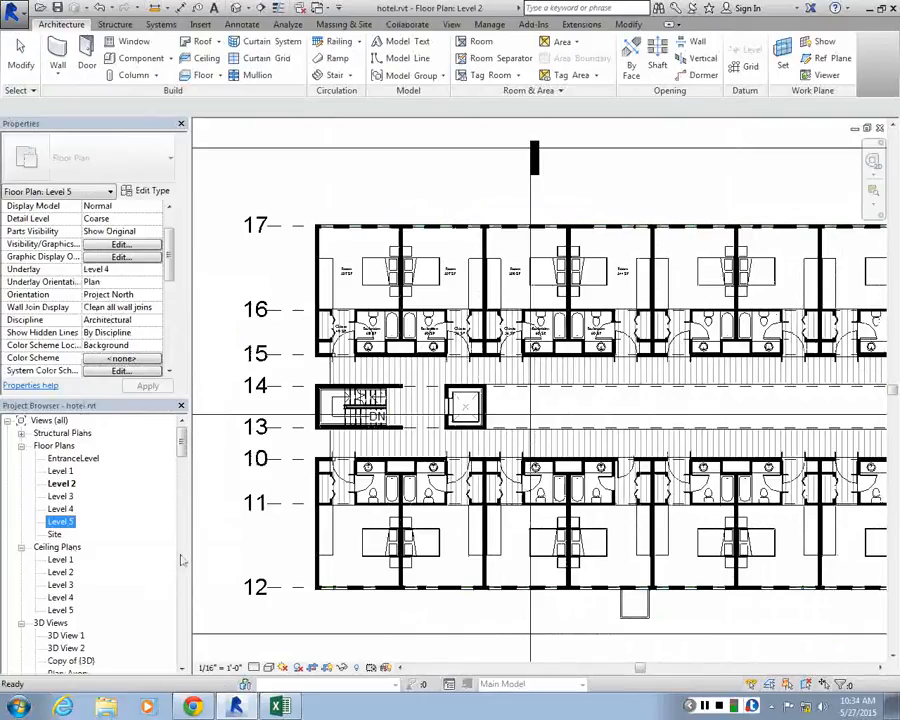
# Duplicate the Level 2 floor plan view with detailing so the copy includes the room tags
pyautogui.click(66, 488)
pyautogui.rightClick(70, 485)
pyautogui.click(45, 488)
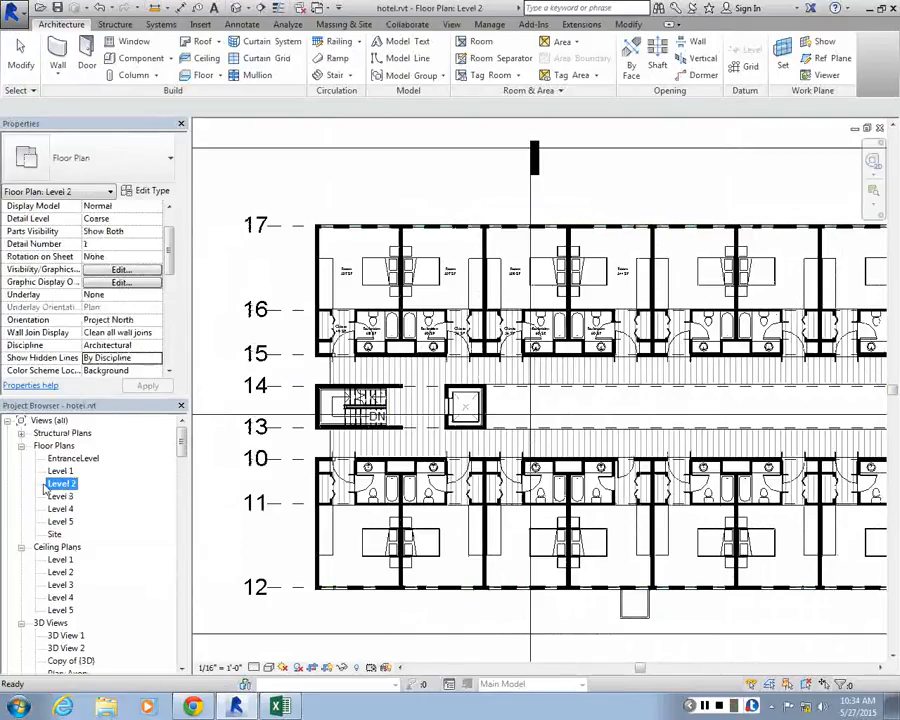
pyautogui.rightClick(57, 487)
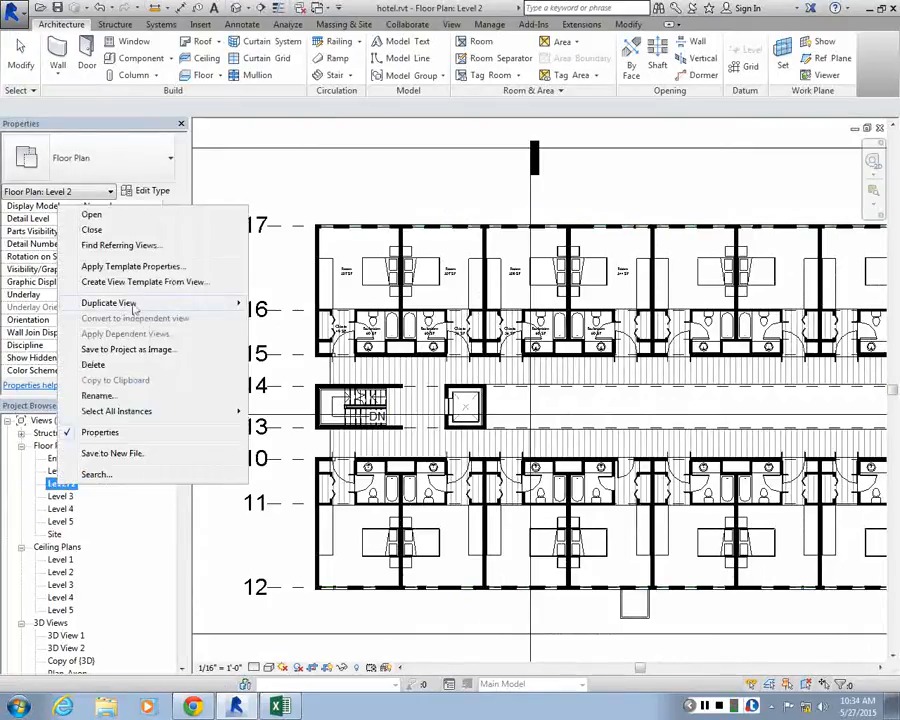
pyautogui.moveTo(140, 303)
pyautogui.click(338, 319)
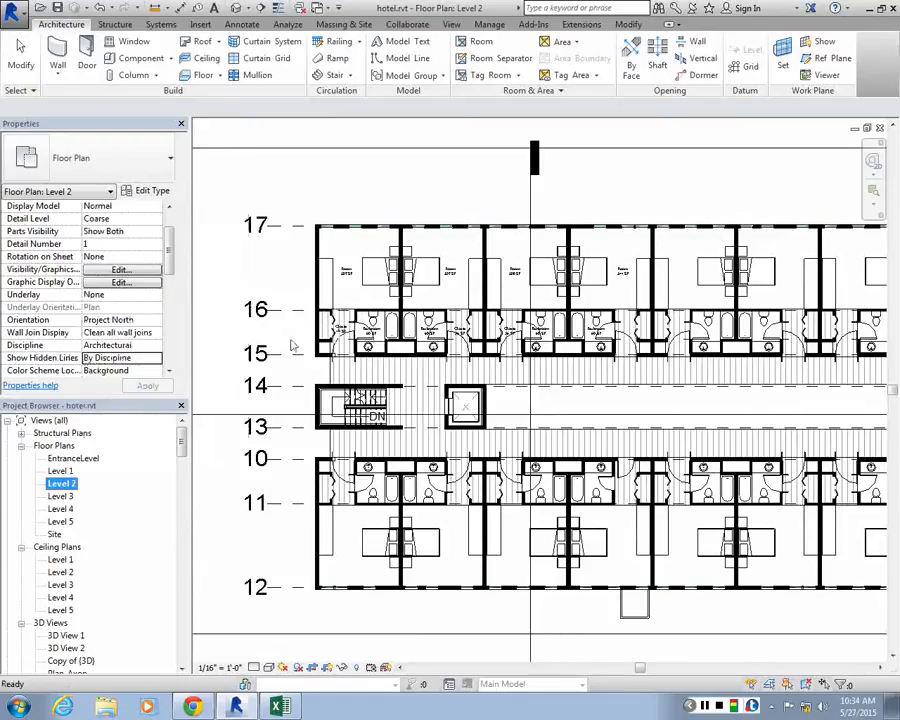
# Rename the duplicated Level 2 floor plan view as Level 2_colors
pyautogui.click(66, 497)
pyautogui.rightClick(86, 505)
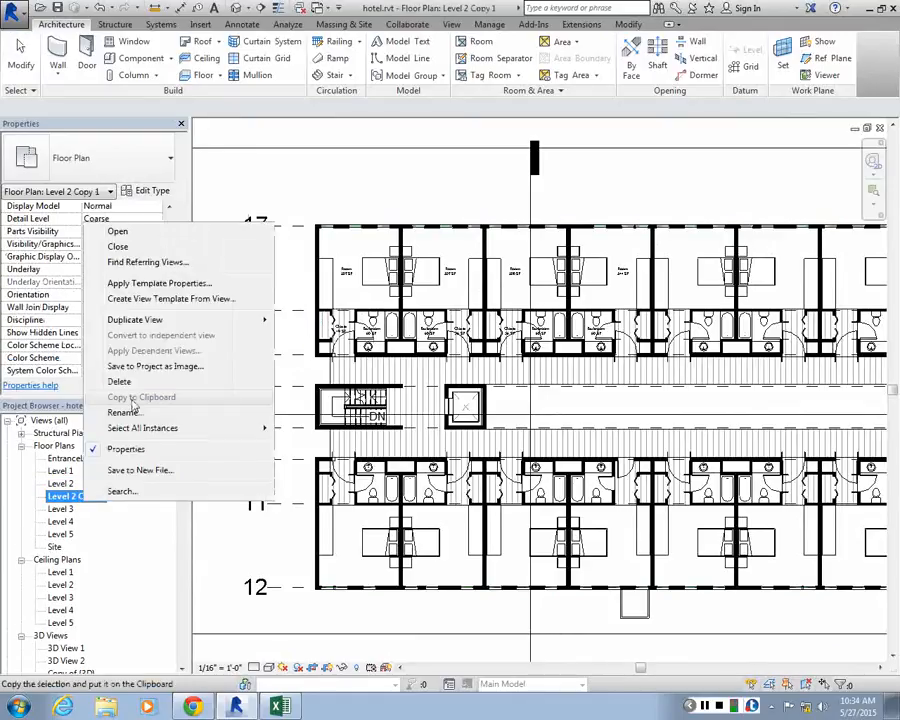
pyautogui.click(222, 413)
pyautogui.click(129, 351)
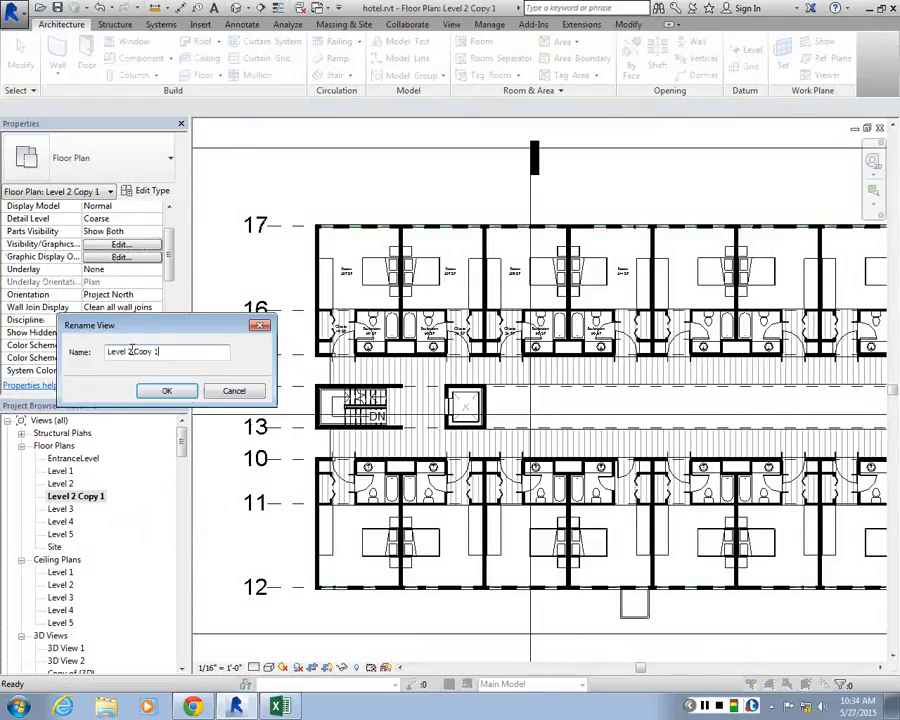
pyautogui.write('_colors')
pyautogui.press('Return')
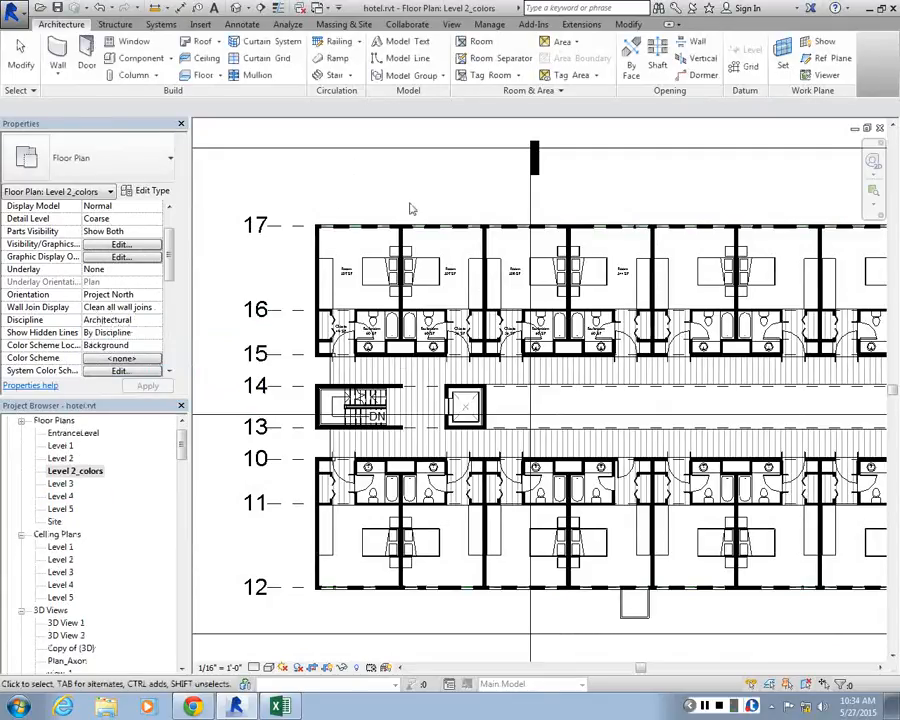
# Place a Color Fill Legend in the Level 2_colors plan, just outside the crop region beside the right end of the building
pyautogui.scroll(-3, 315, 350)
pyautogui.scroll(2, 327, 320)
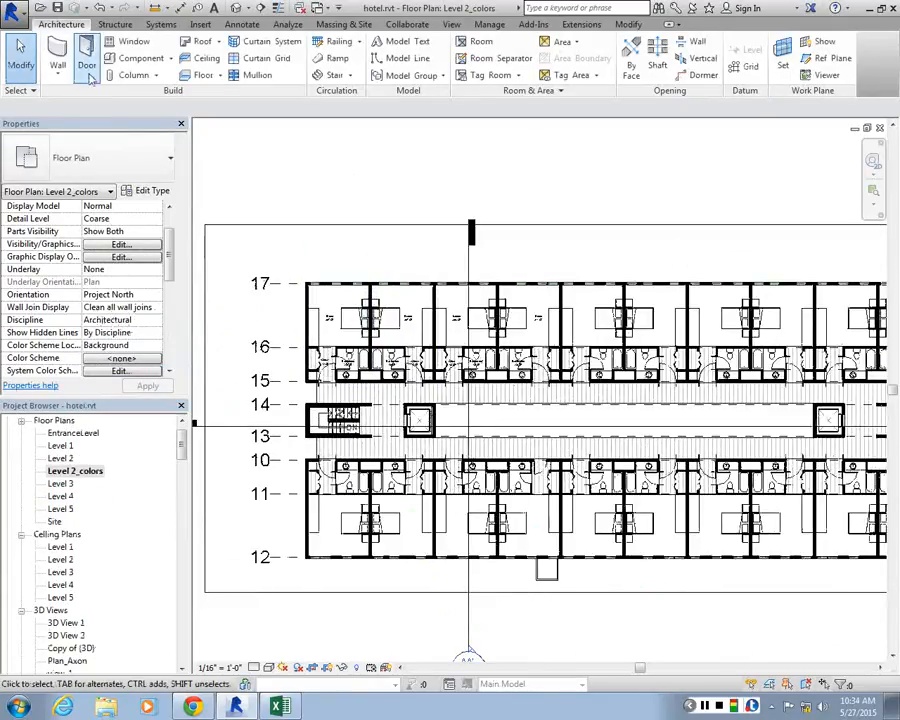
pyautogui.click(289, 25)
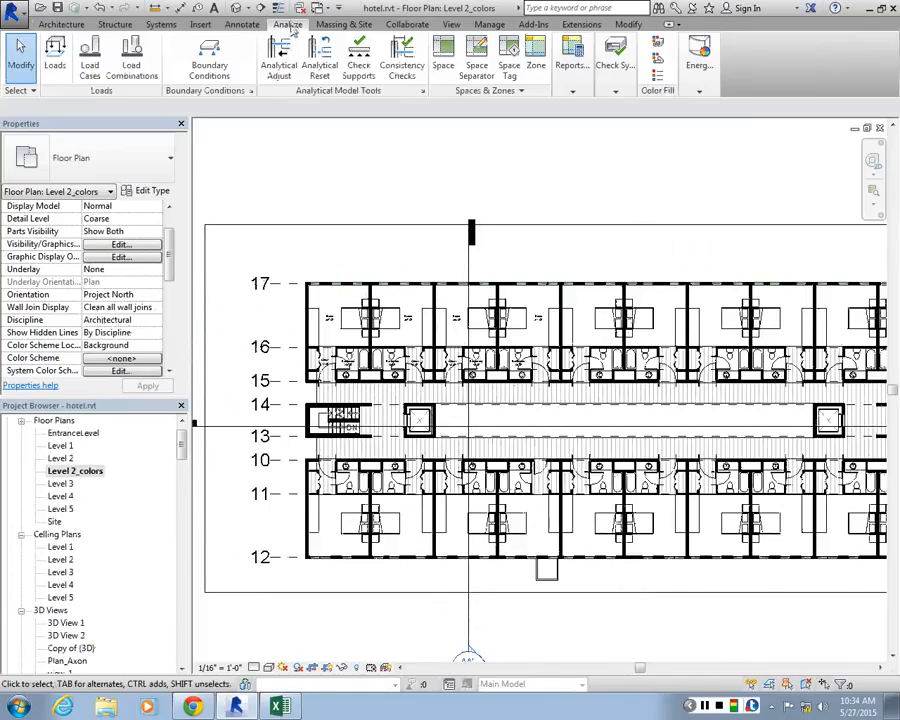
pyautogui.click(614, 91)
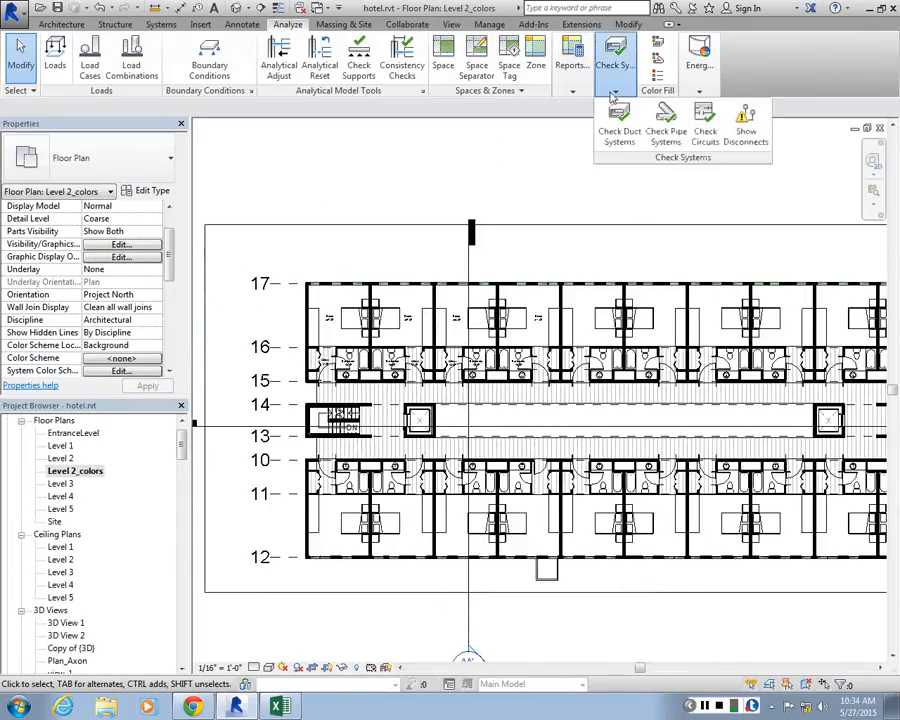
pyautogui.click(659, 81)
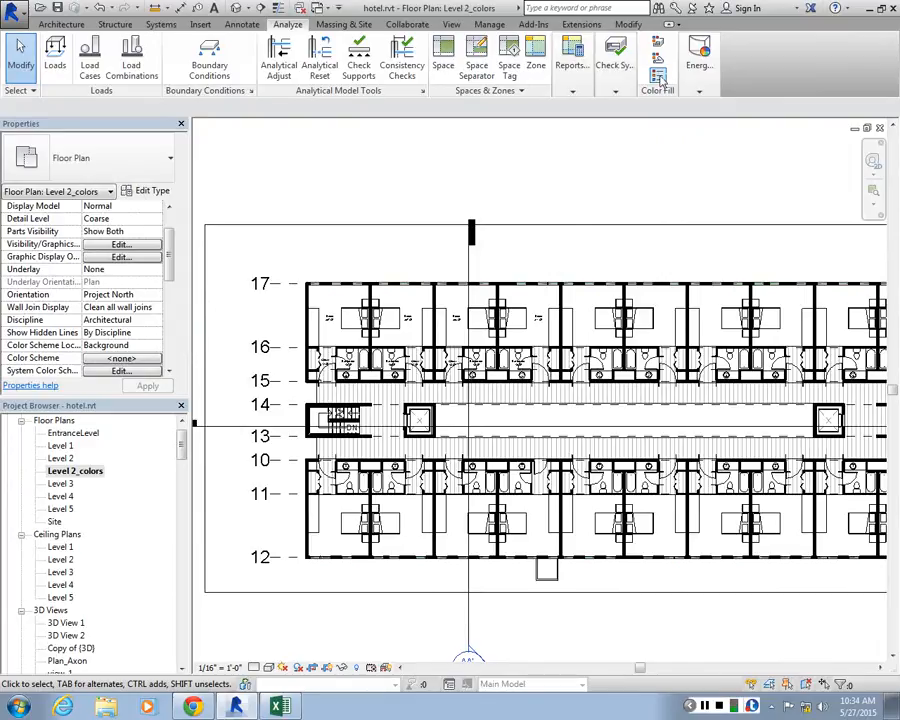
pyautogui.click(658, 76)
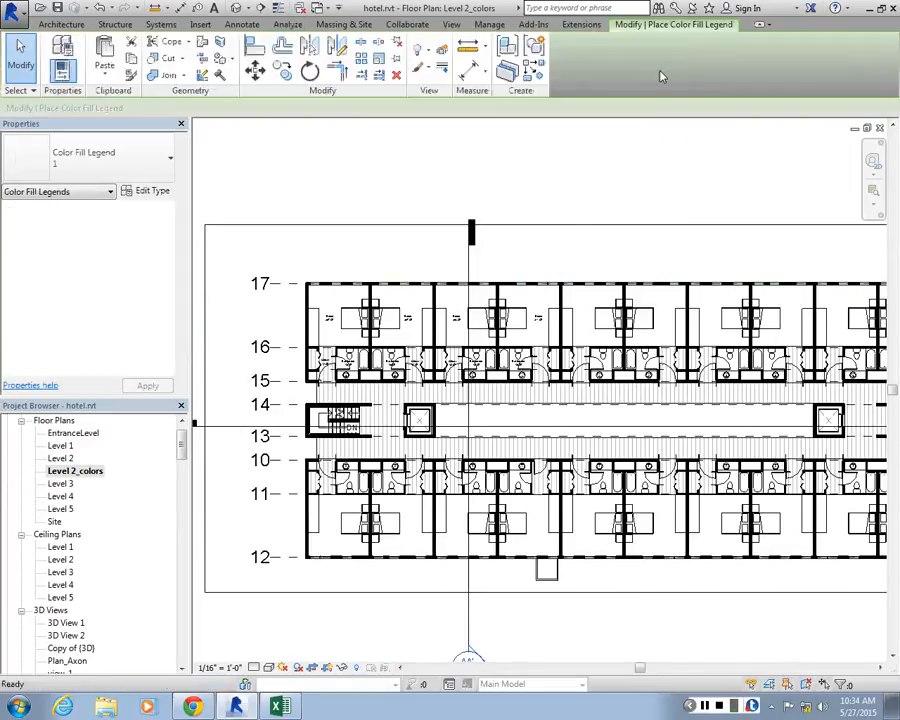
pyautogui.scroll(-4, 487, 330)
pyautogui.scroll(2, 495, 330)
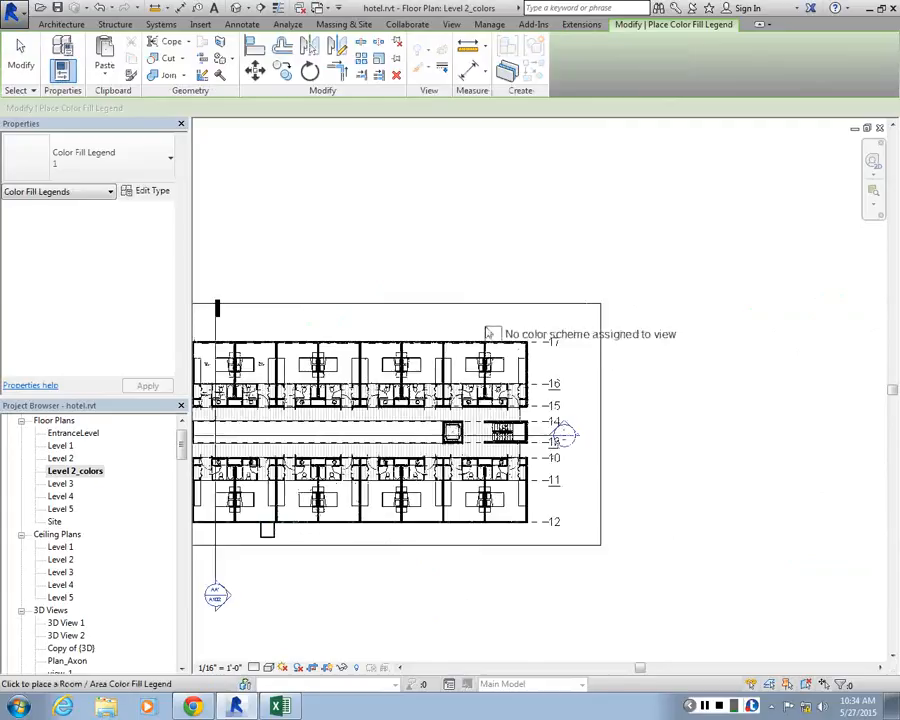
pyautogui.scroll(2, 655, 315)
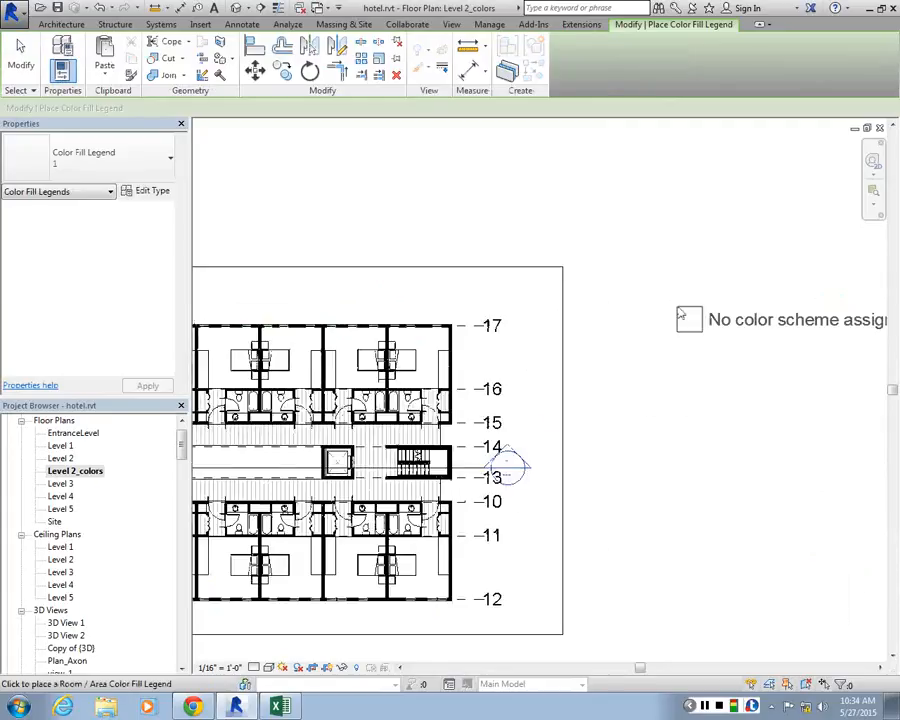
pyautogui.scroll(-1, 680, 311)
pyautogui.scroll(1, 602, 308)
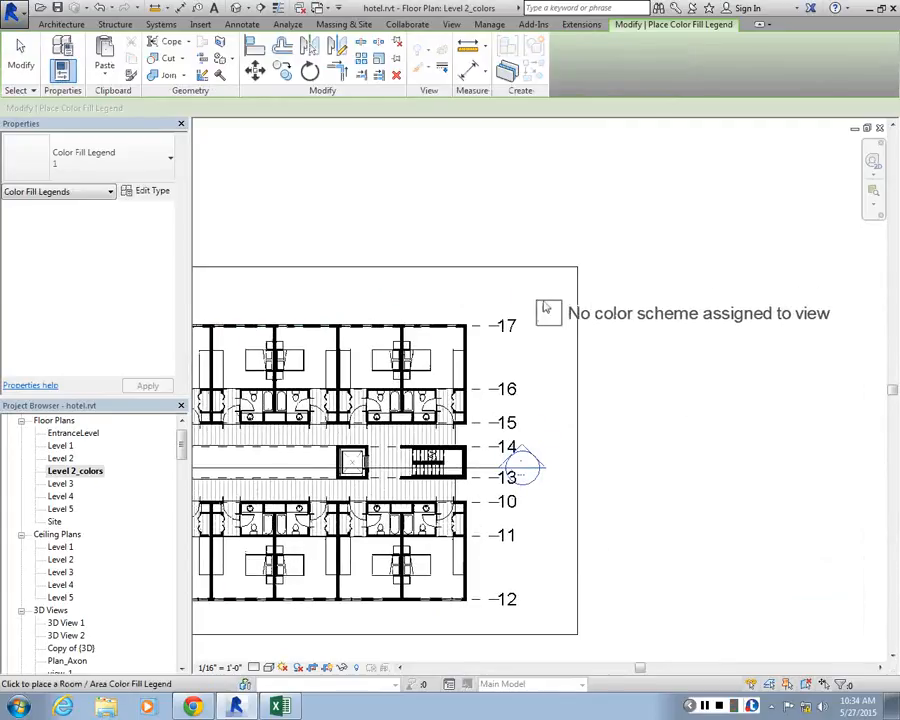
pyautogui.scroll(-2, 524, 352)
pyautogui.scroll(2, 572, 296)
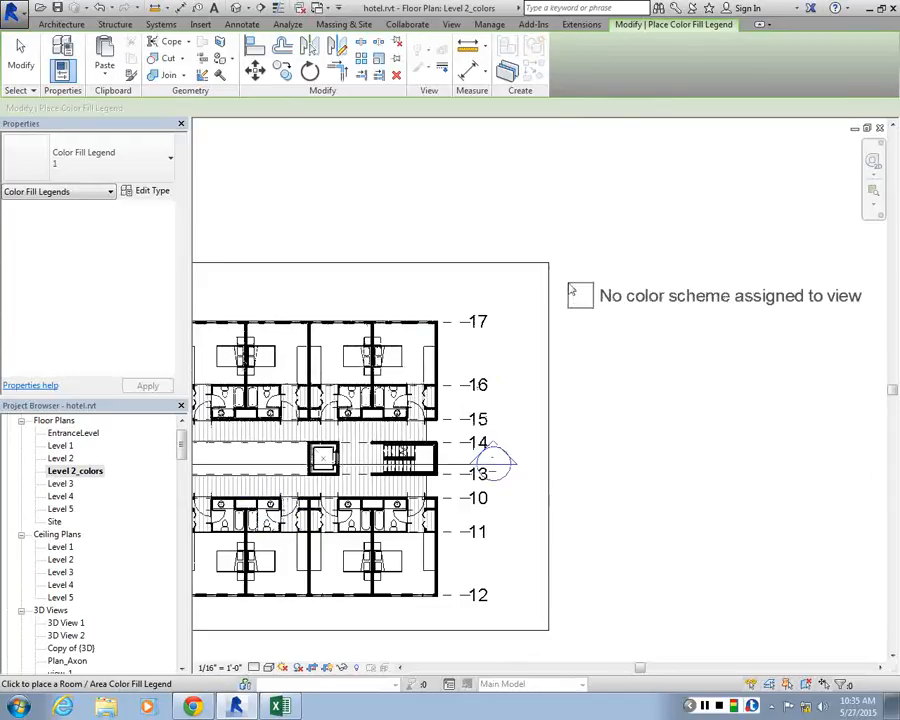
pyautogui.scroll(1, 572, 290)
pyautogui.click(573, 292)
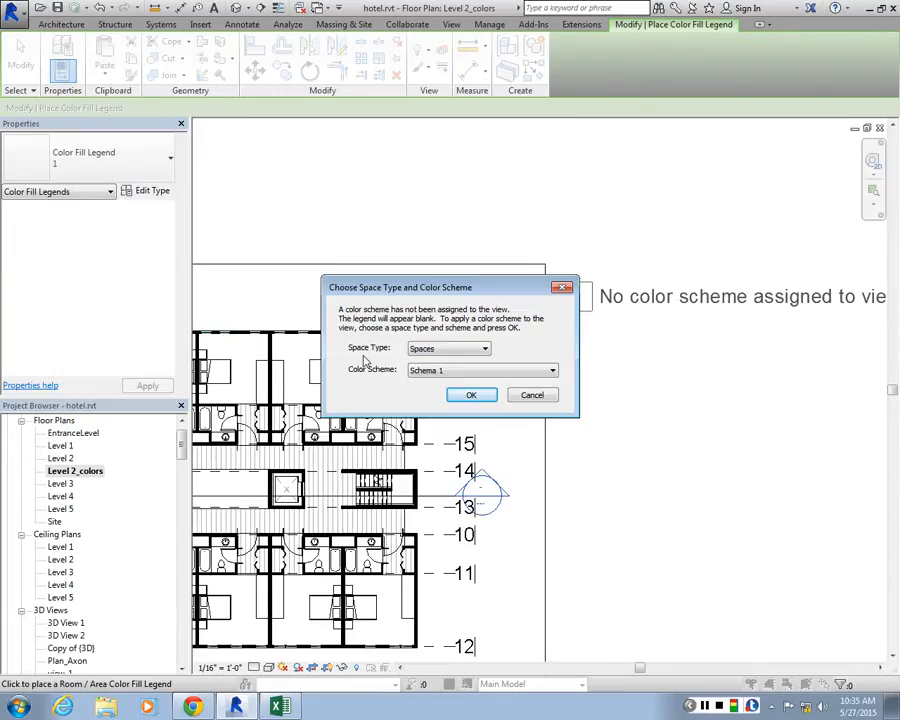
# Assign the Rooms space type and the Name color scheme to the view
pyautogui.click(450, 348)
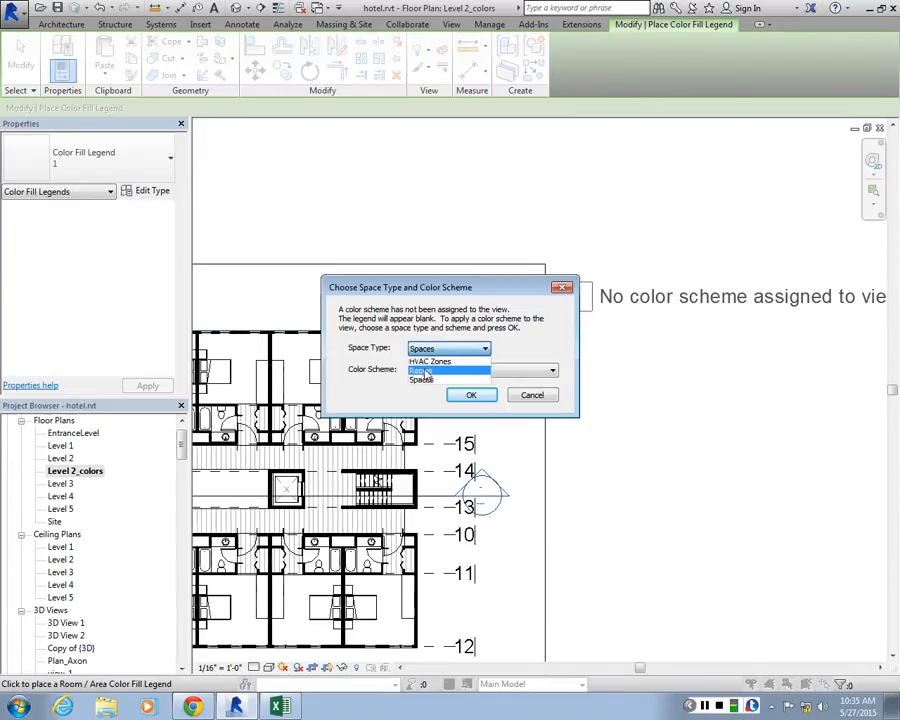
pyautogui.click(424, 372)
pyautogui.click(460, 371)
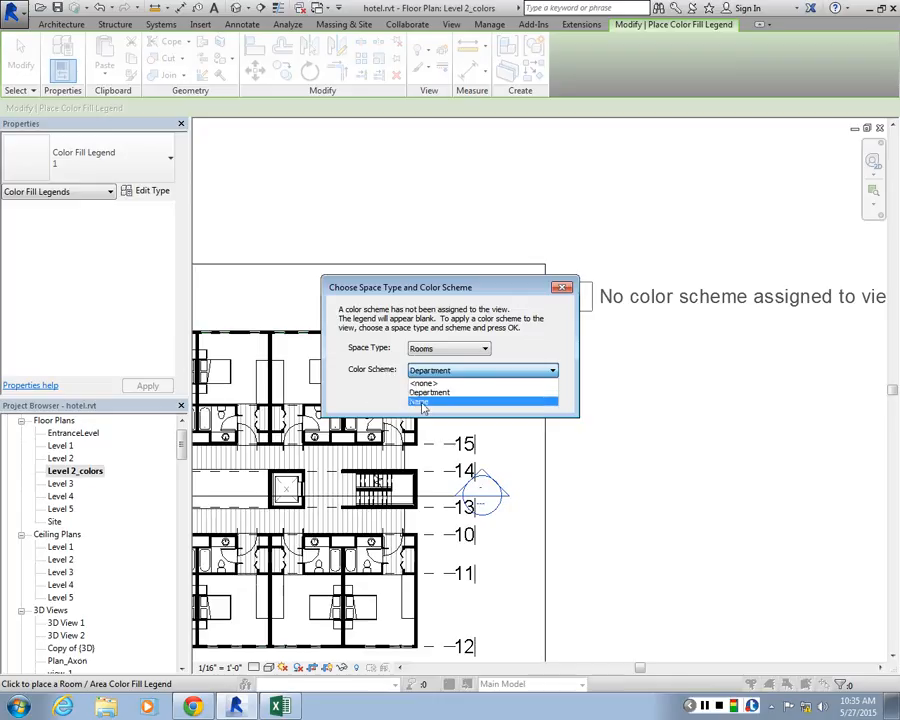
pyautogui.click(423, 402)
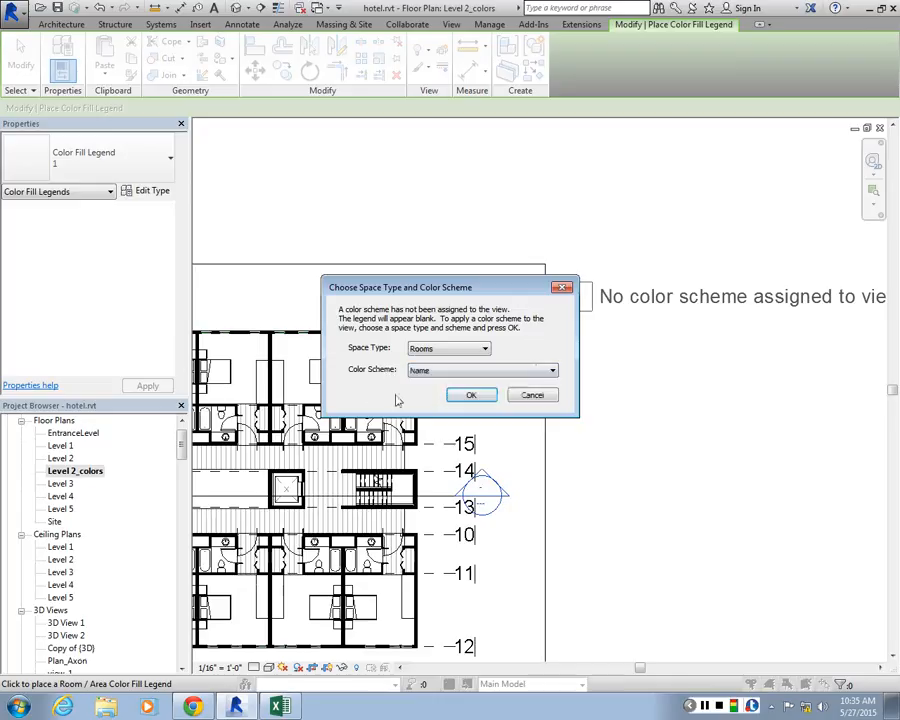
pyautogui.click(465, 396)
# Enlarge the plan's crop region to the right and upward so that it encloses the room legend
pyautogui.scroll(-3, 552, 357)
pyautogui.click(549, 355)
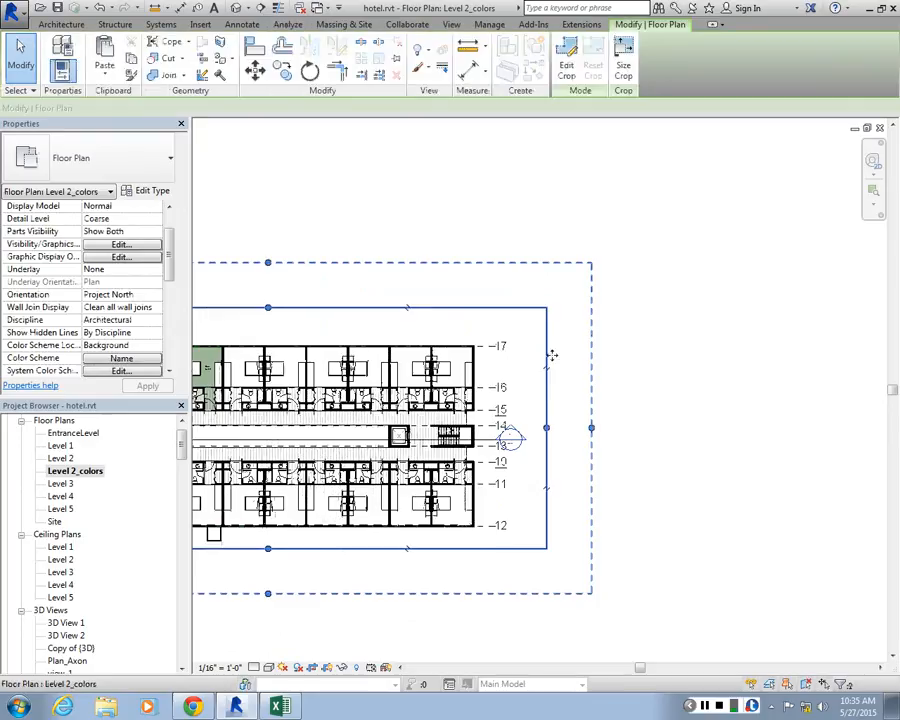
pyautogui.moveTo(552, 355); pyautogui.dragTo(739, 420)
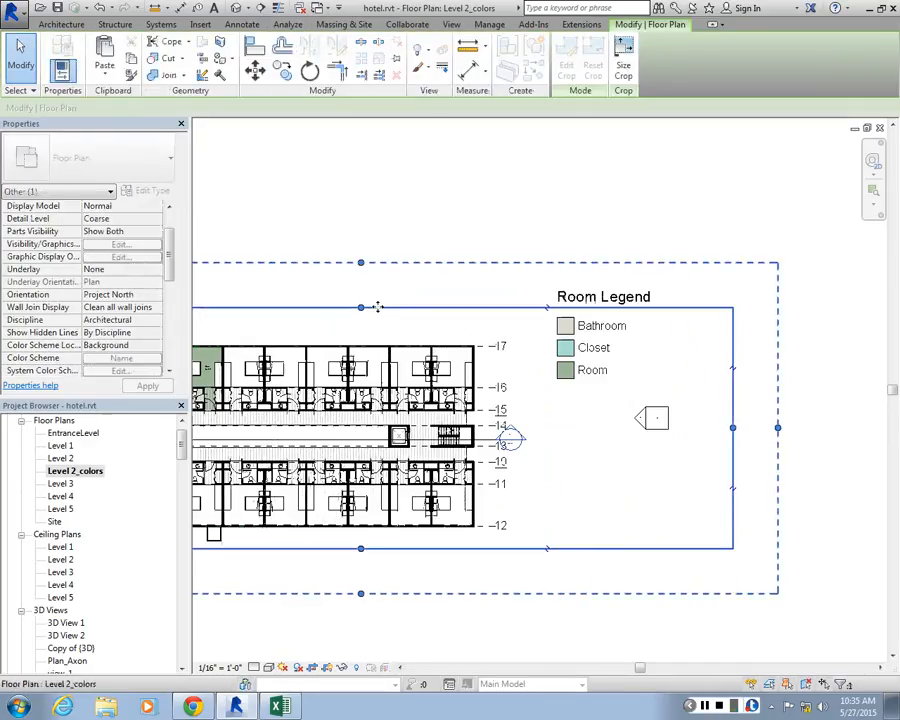
pyautogui.moveTo(377, 307); pyautogui.dragTo(450, 242)
pyautogui.press('Escape')
# Examine the room legend and compare its colors with the filled and tagged rooms, closets and bathrooms on the plan
pyautogui.scroll(2, 610, 336)
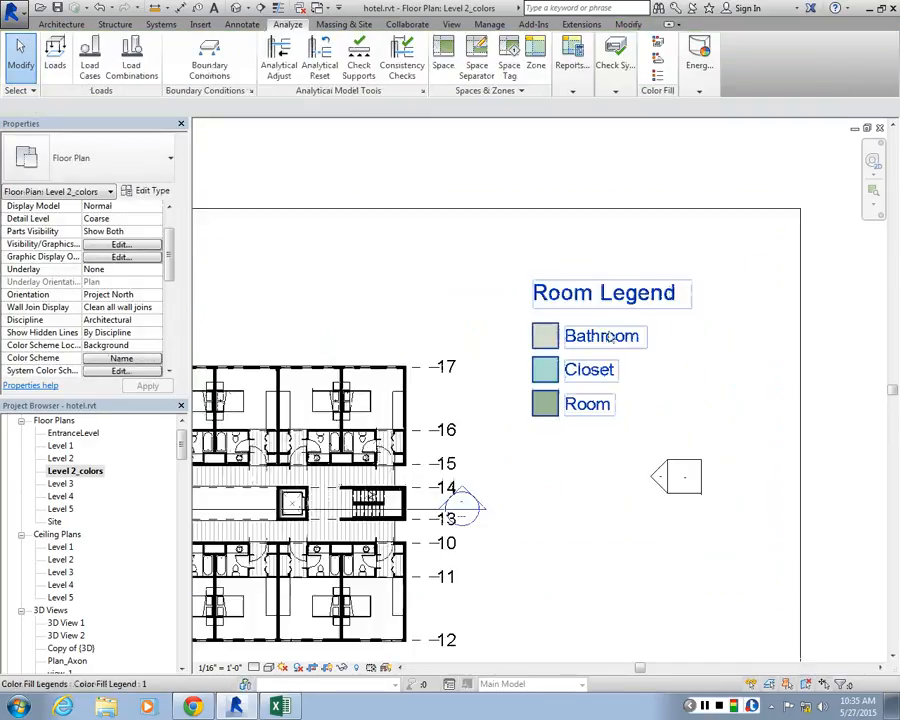
pyautogui.scroll(-2, 729, 290)
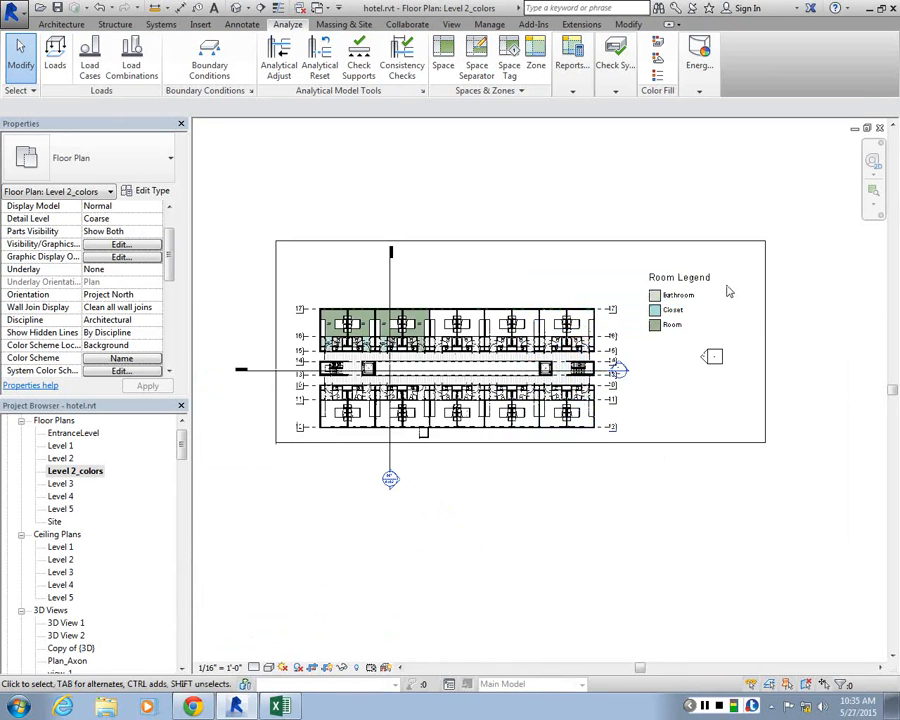
pyautogui.scroll(2, 729, 290)
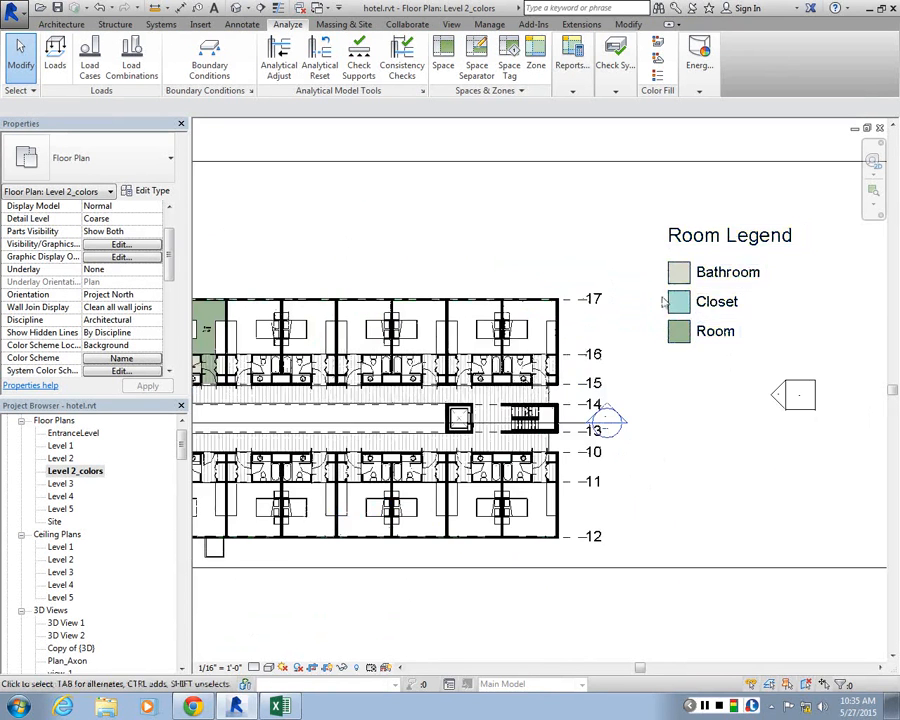
pyautogui.scroll(-2, 742, 316)
pyautogui.scroll(4, 380, 362)
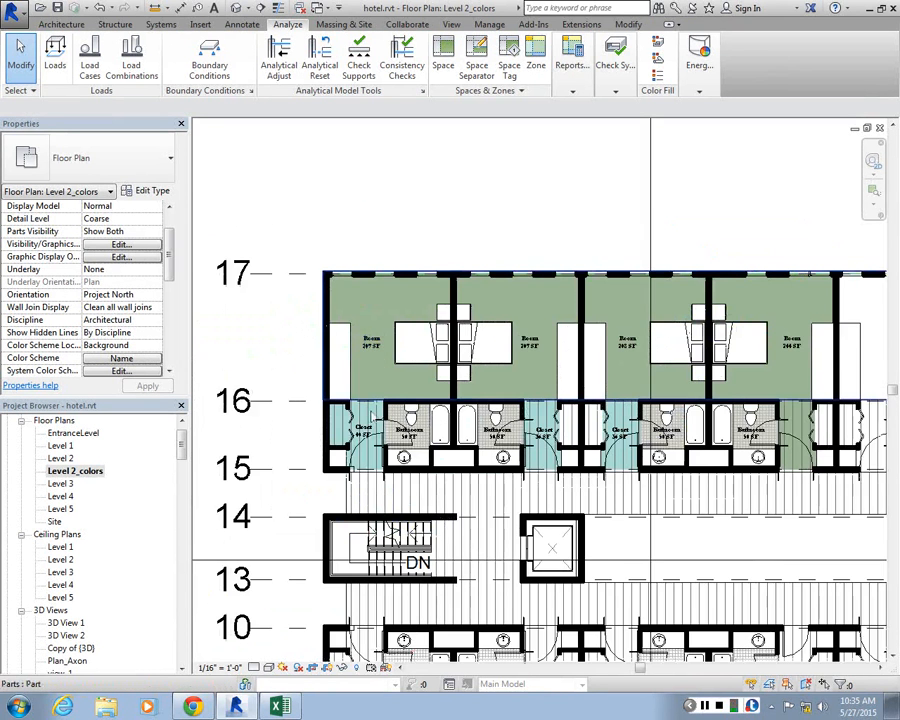
pyautogui.scroll(2, 385, 380)
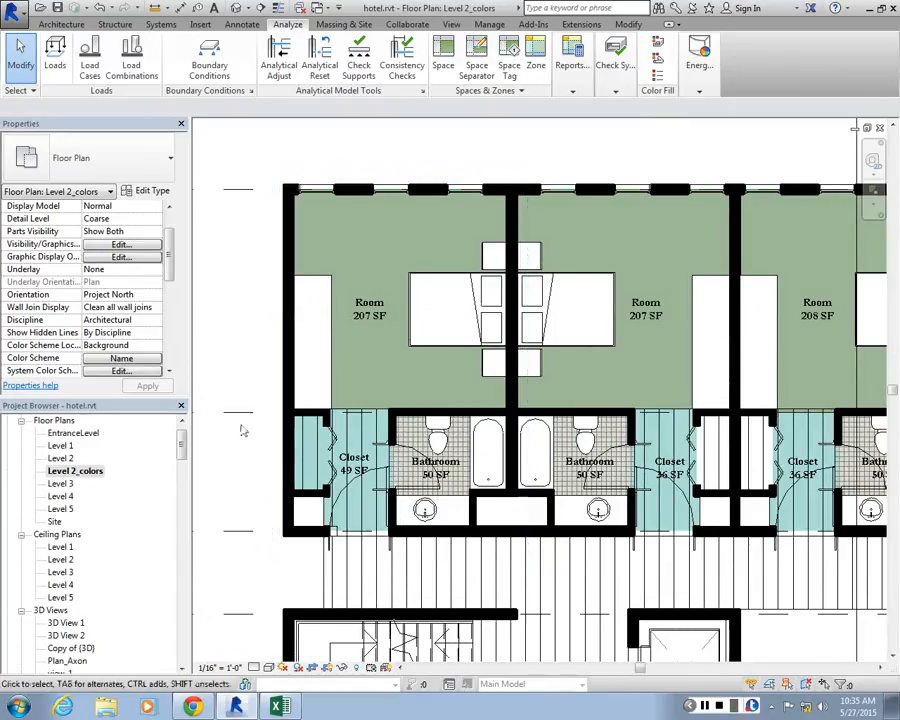
pyautogui.scroll(-5, 300, 400)
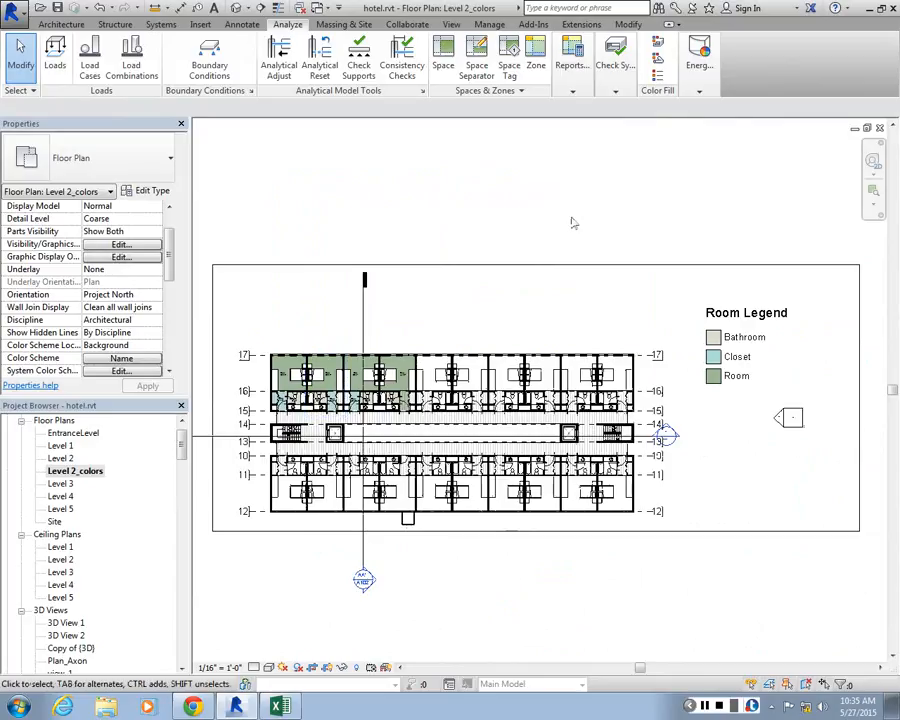
pyautogui.click(615, 72)
pyautogui.click(660, 76)
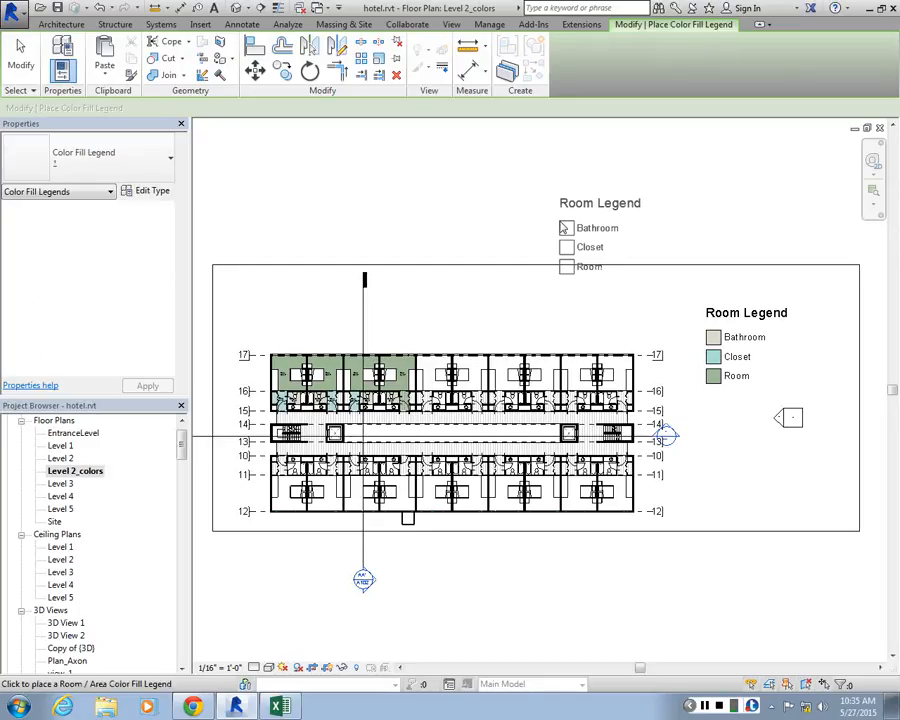
pyautogui.press('Escape')
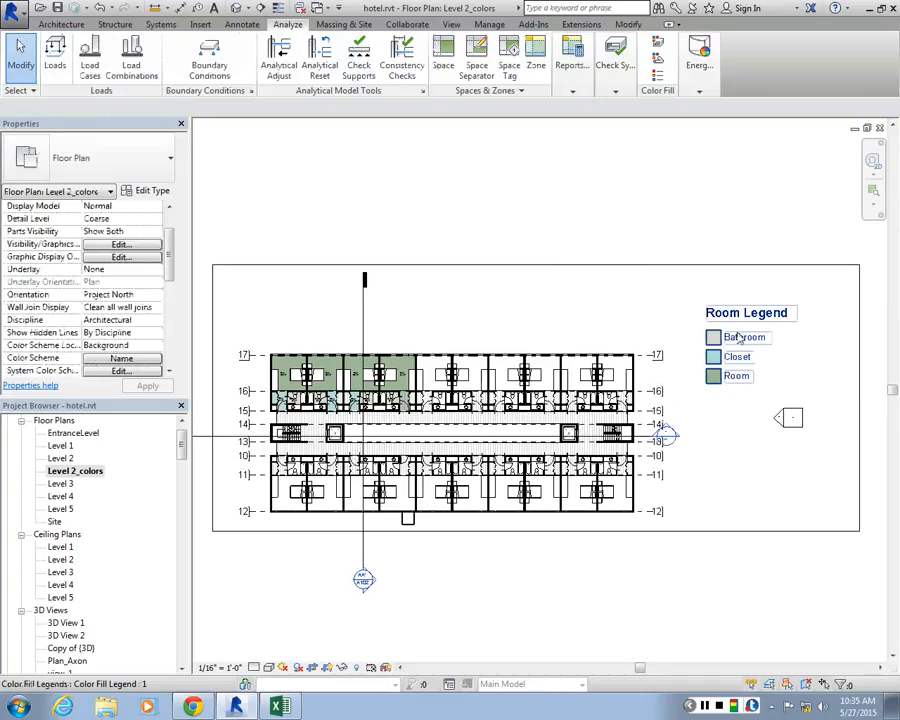
# Edit the room legend's color scheme and assign PANTONE 1895 C to the Bathroom value
pyautogui.click(739, 338)
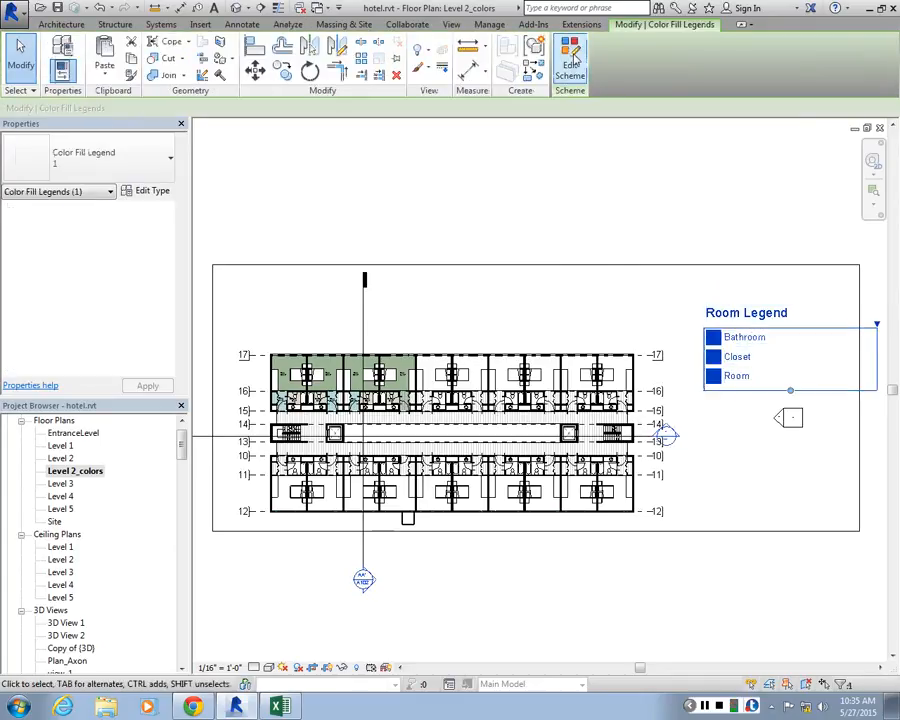
pyautogui.click(572, 62)
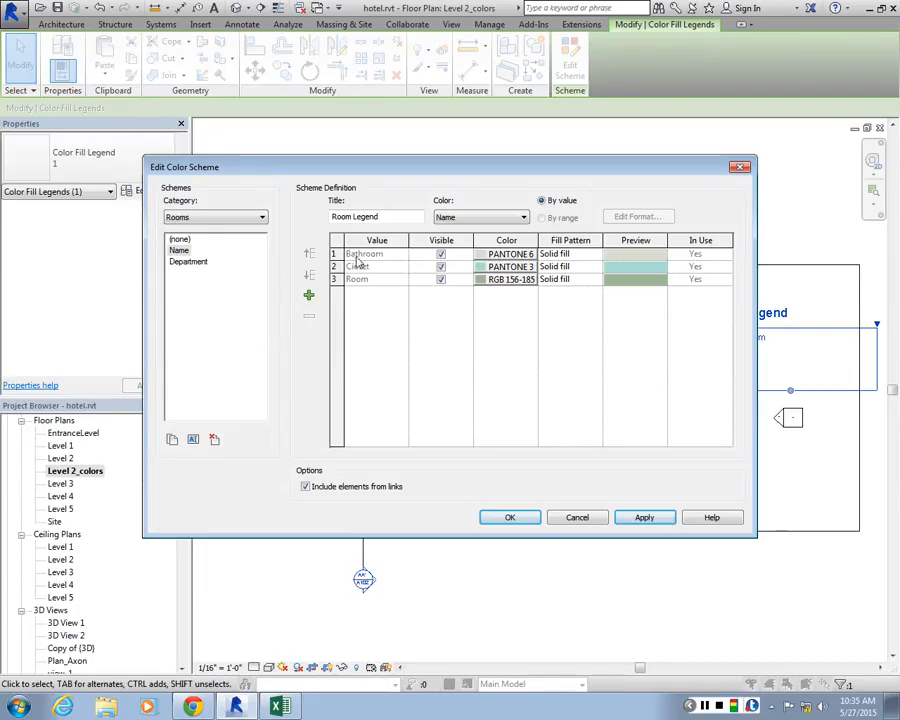
pyautogui.click(510, 254)
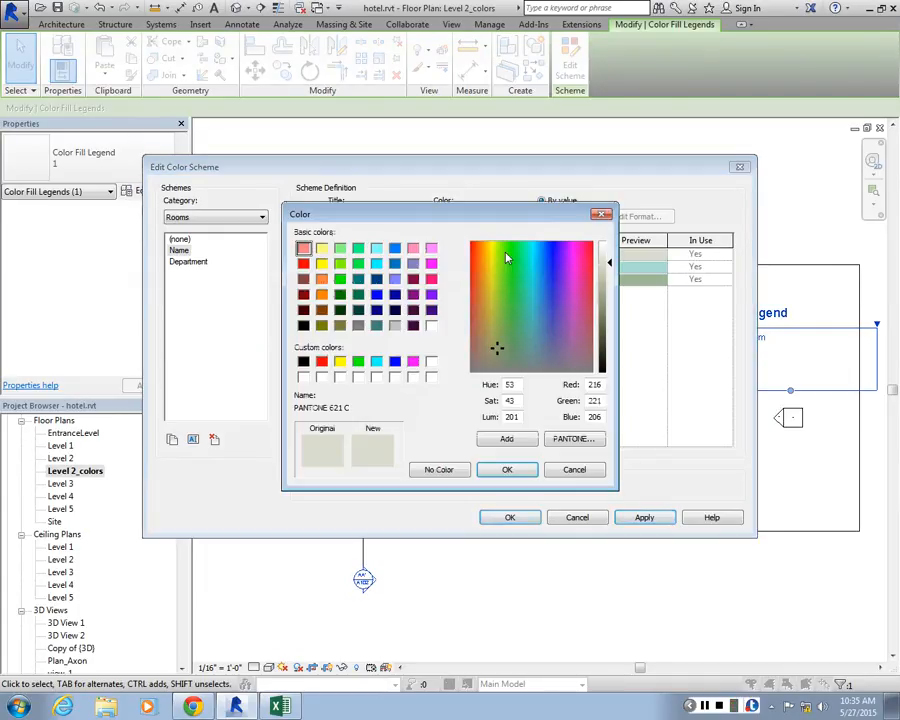
pyautogui.moveTo(538, 215); pyautogui.dragTo(507, 213)
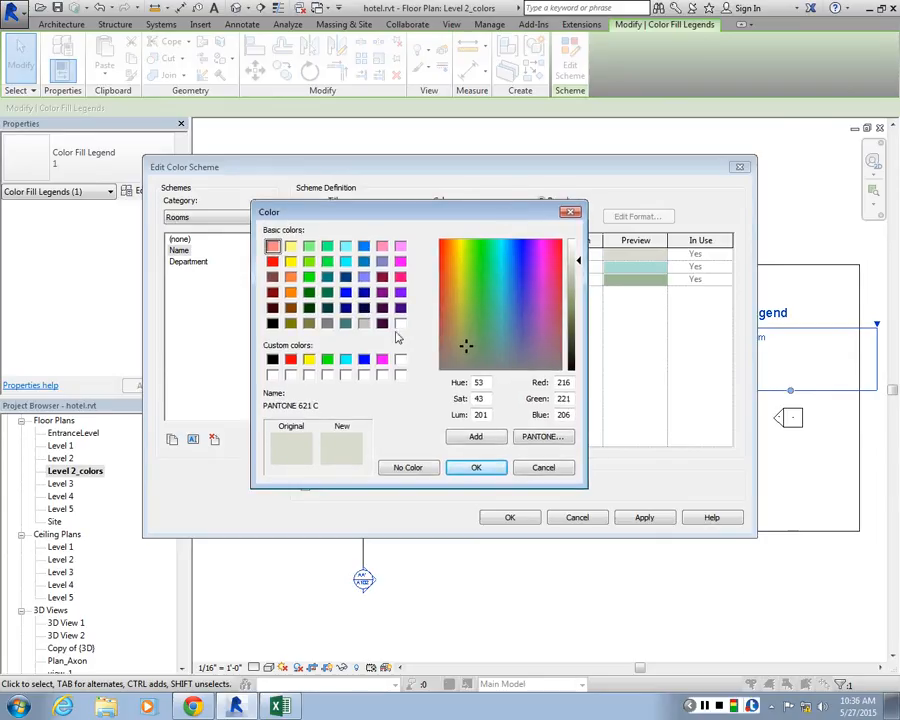
pyautogui.click(540, 438)
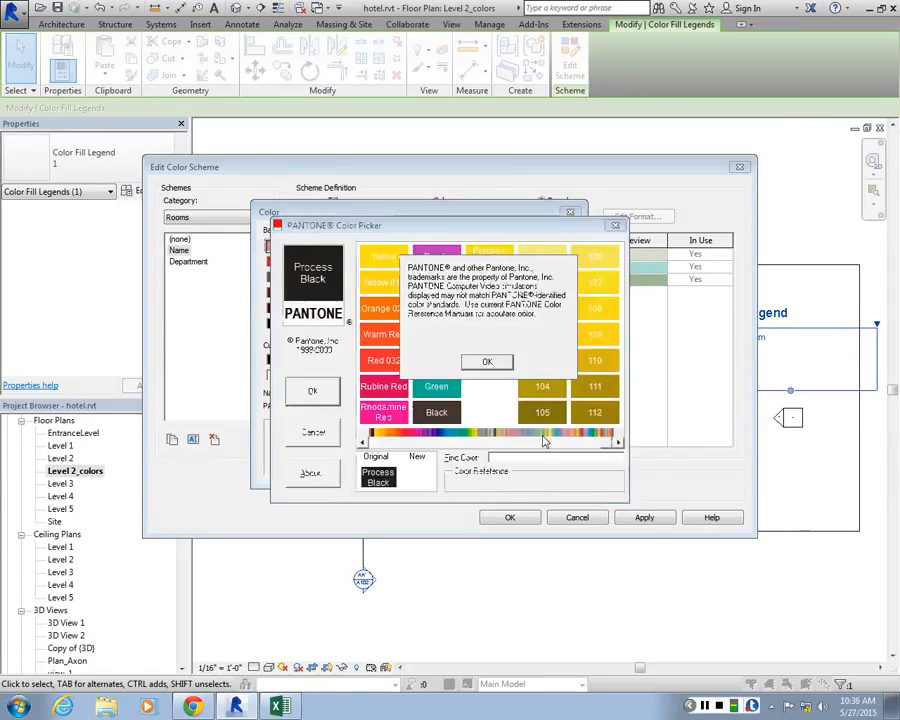
pyautogui.click(537, 357)
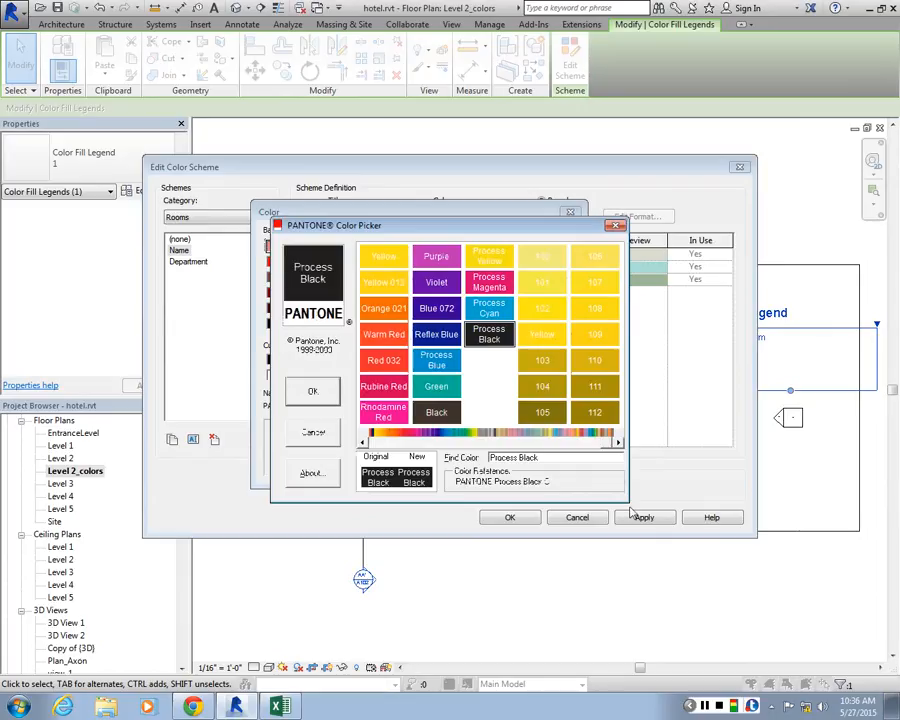
pyautogui.click(363, 445)
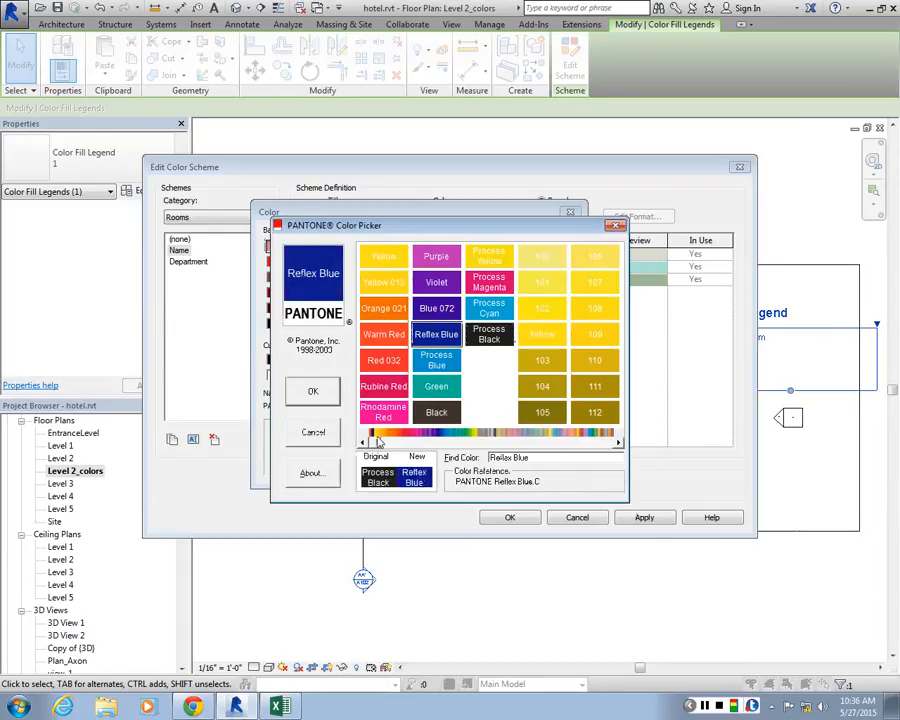
pyautogui.moveTo(379, 443); pyautogui.dragTo(415, 444)
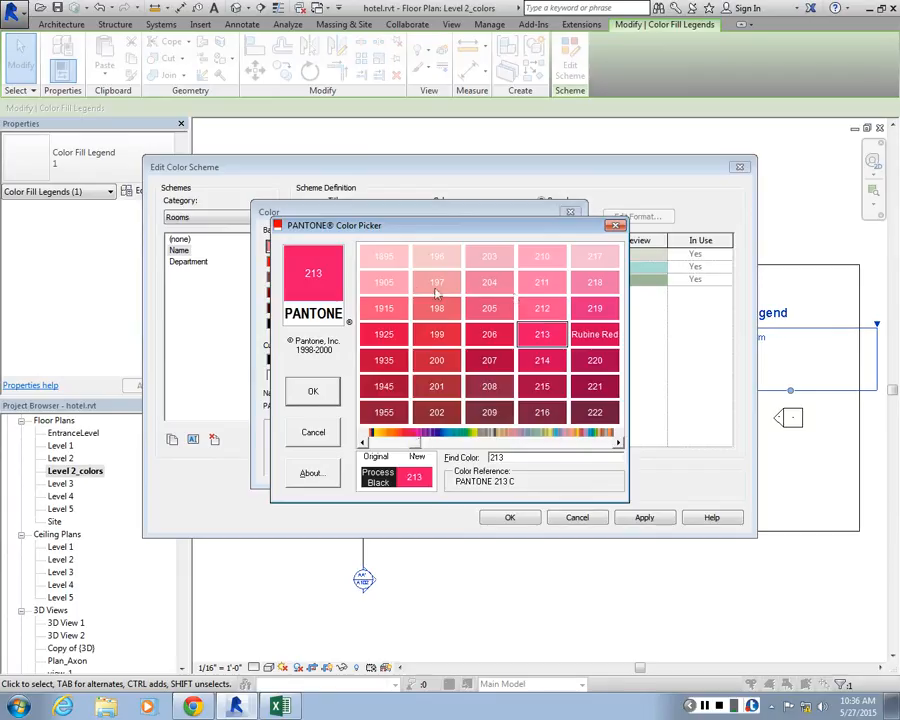
pyautogui.click(385, 258)
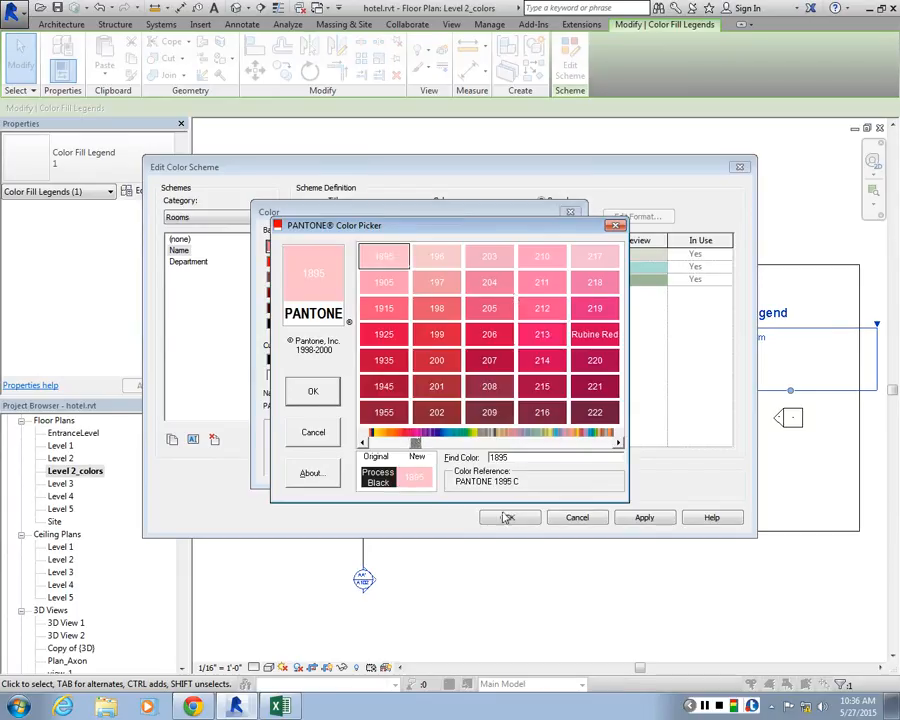
pyautogui.click(313, 391)
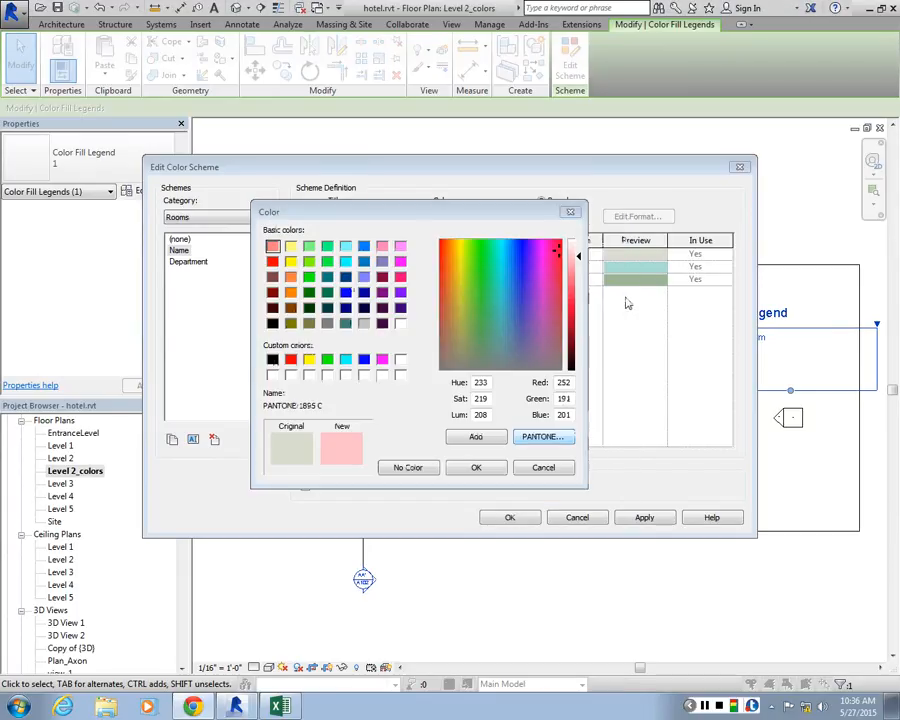
pyautogui.click(476, 467)
# Set the Closet value's color to PANTONE 212 C in the color scheme
pyautogui.click(485, 268)
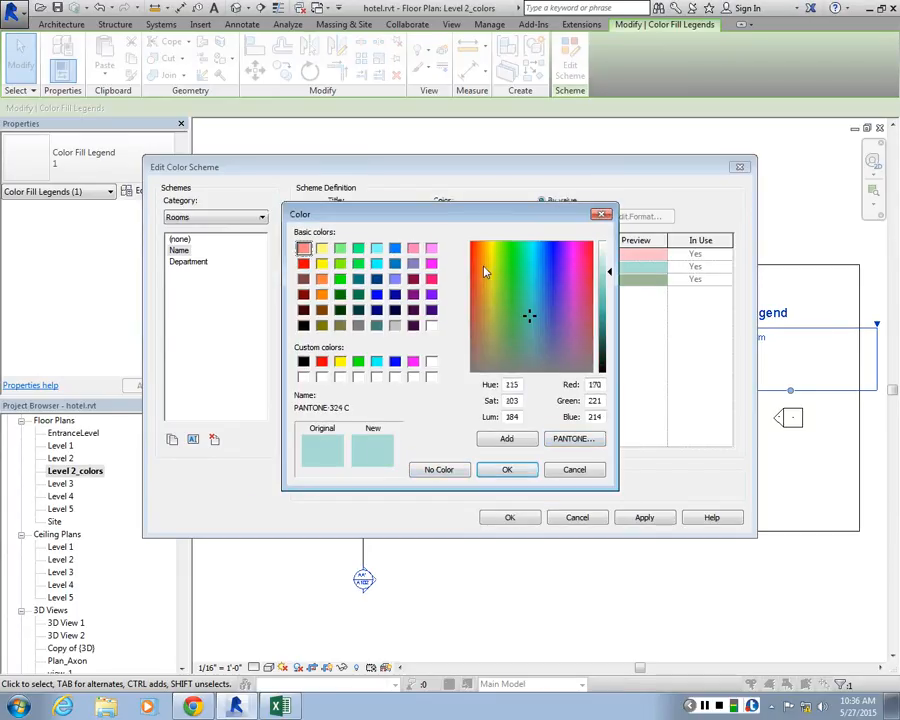
pyautogui.click(573, 441)
pyautogui.moveTo(389, 437); pyautogui.dragTo(413, 442)
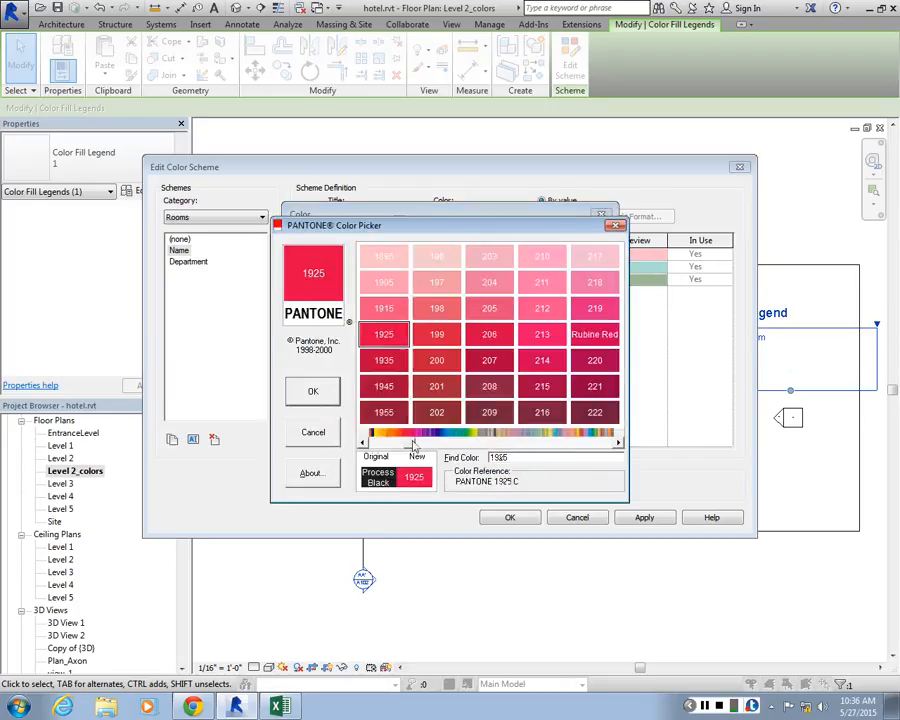
pyautogui.click(540, 316)
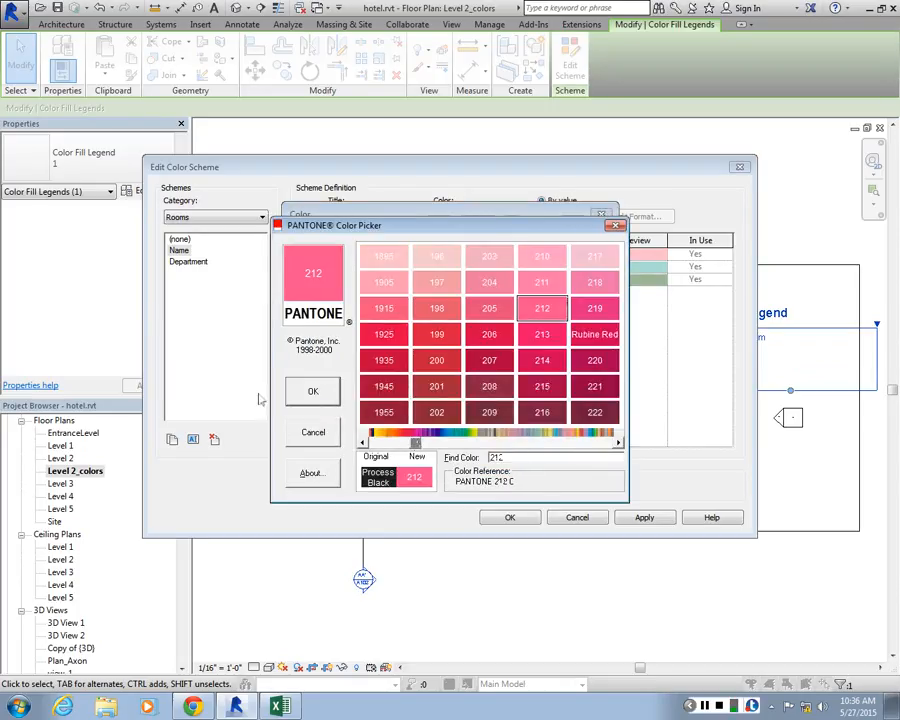
pyautogui.click(313, 391)
pyautogui.click(512, 464)
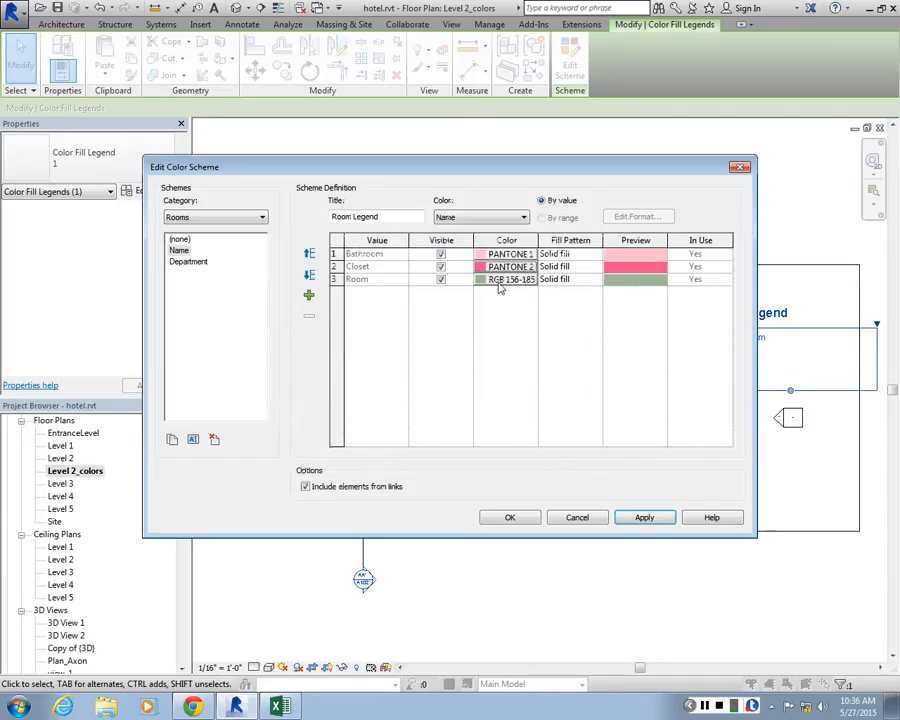
# Set the Room value's color to PANTONE 2375 C and apply the edited color scheme to the plan
pyautogui.click(500, 281)
pyautogui.click(573, 490)
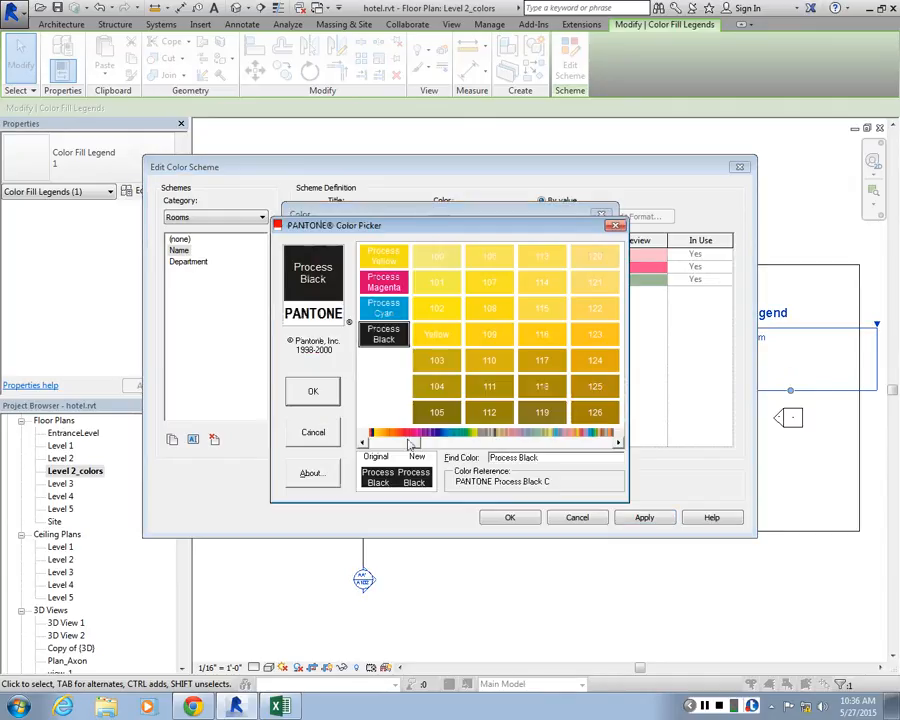
pyautogui.moveTo(408, 441); pyautogui.dragTo(416, 442)
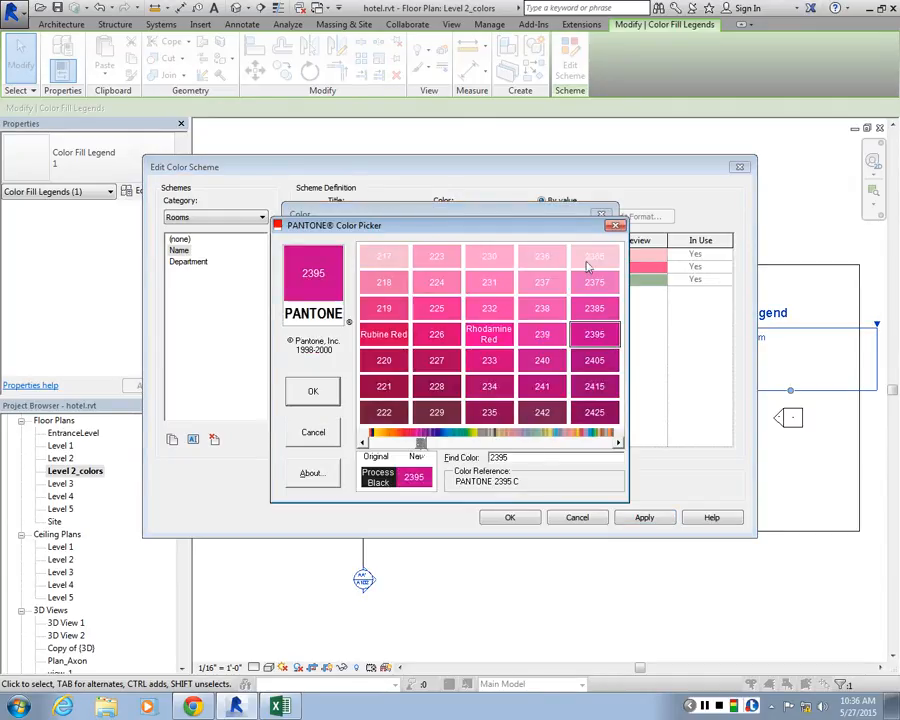
pyautogui.click(591, 286)
pyautogui.click(313, 391)
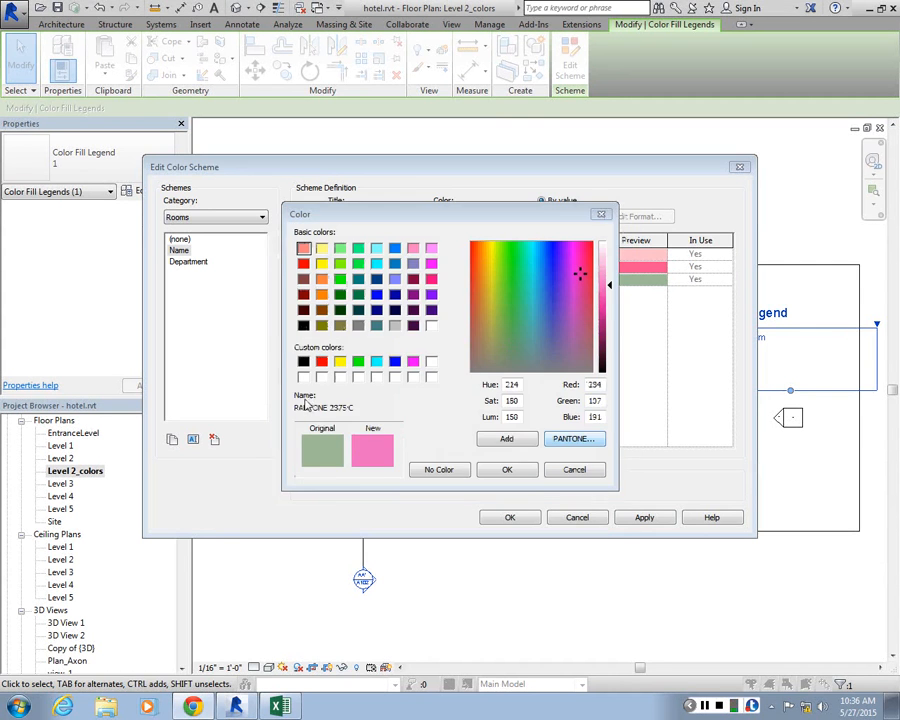
pyautogui.click(507, 470)
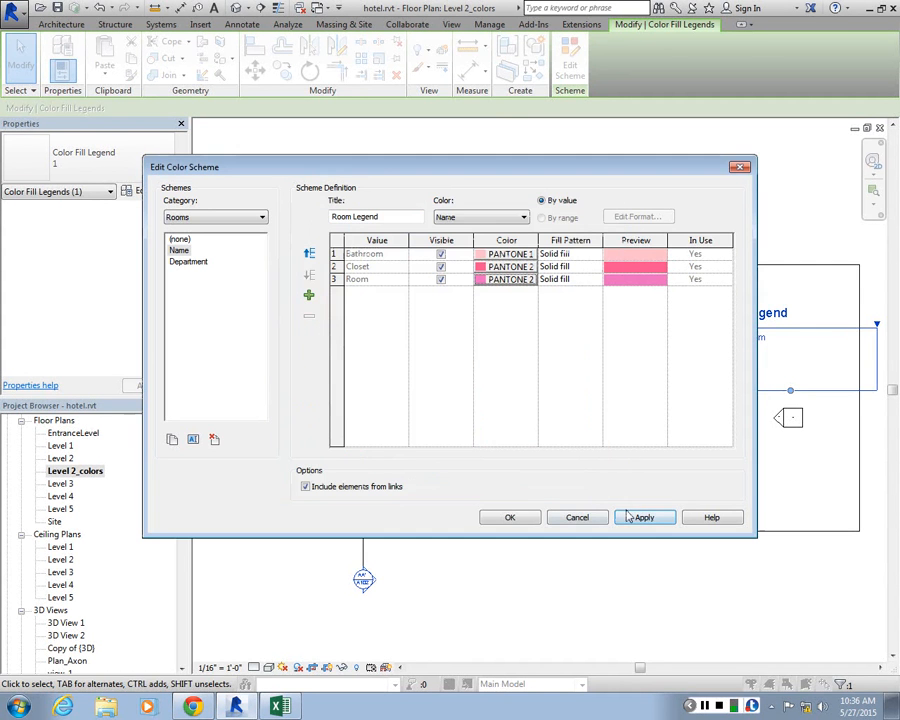
pyautogui.click(510, 517)
pyautogui.click(558, 551)
# Examine the new fills of the rooms, closets and bathrooms on the plan and compare them with the legend
pyautogui.scroll(3, 277, 362)
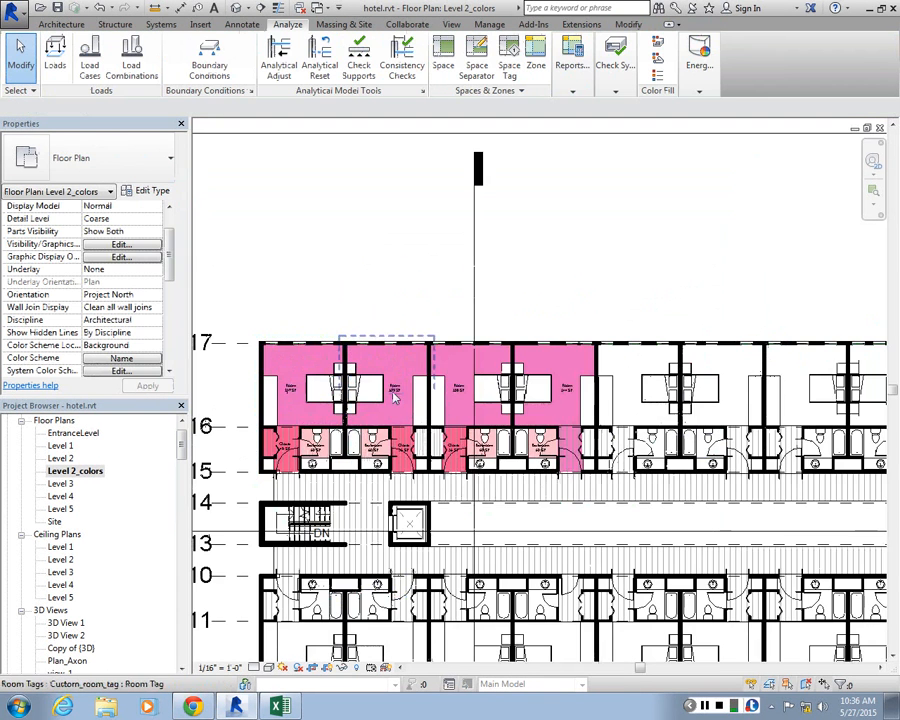
pyautogui.scroll(5, 400, 430)
pyautogui.scroll(-6, 455, 360)
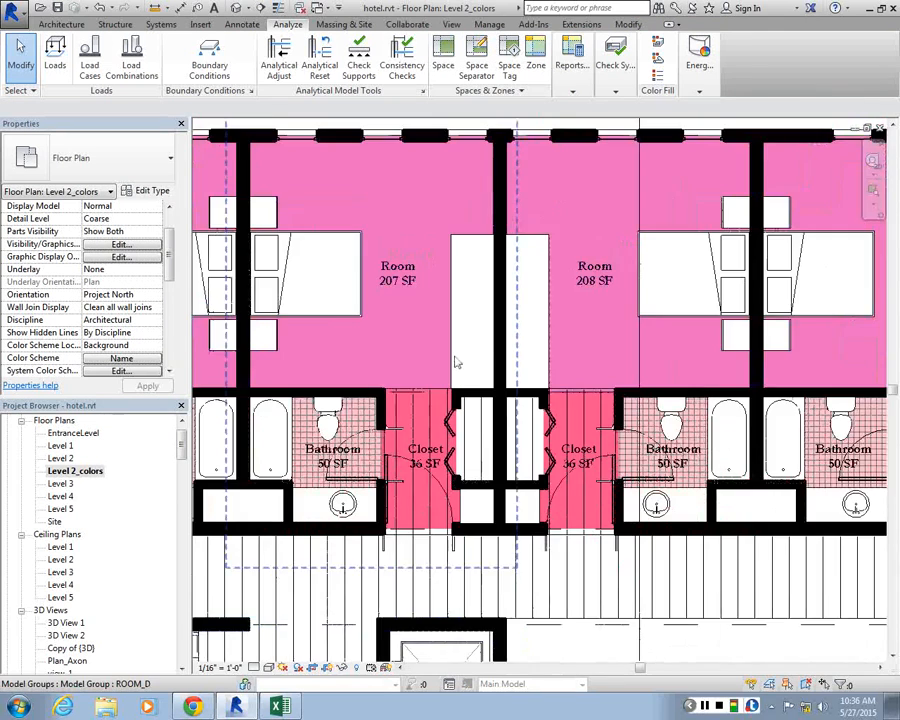
pyautogui.scroll(-5, 336, 318)
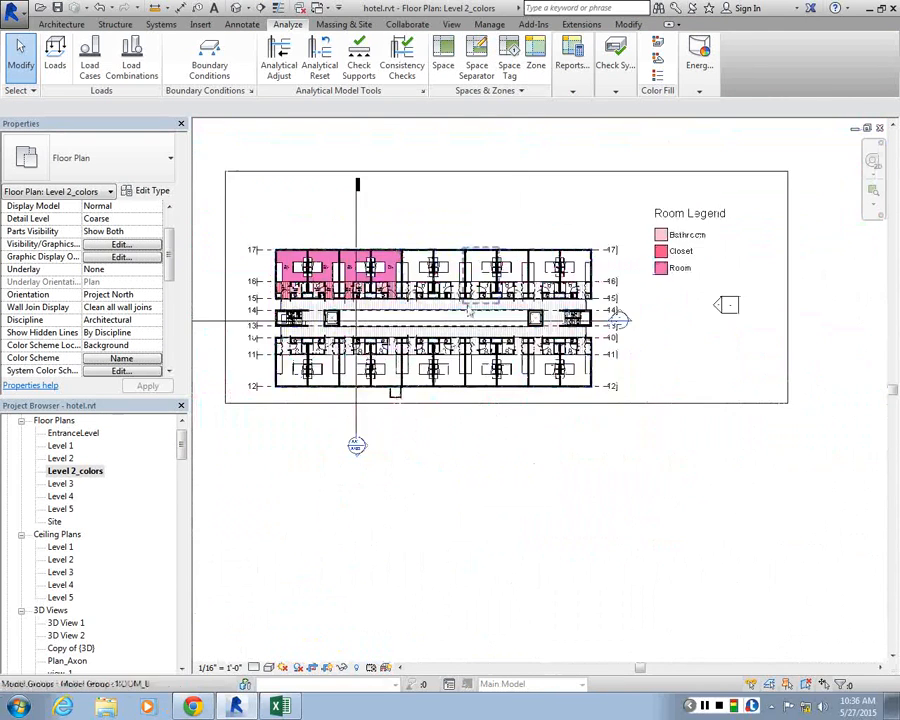
pyautogui.scroll(7, 372, 283)
pyautogui.scroll(3, 373, 283)
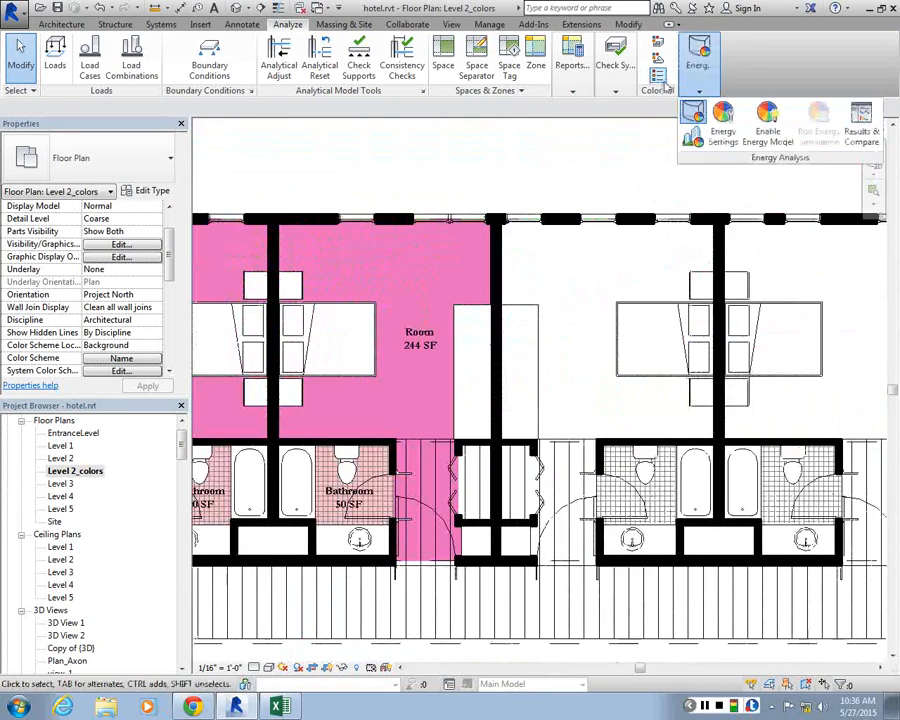
pyautogui.click(657, 76)
pyautogui.scroll(-6, 371, 252)
pyautogui.press('Escape')
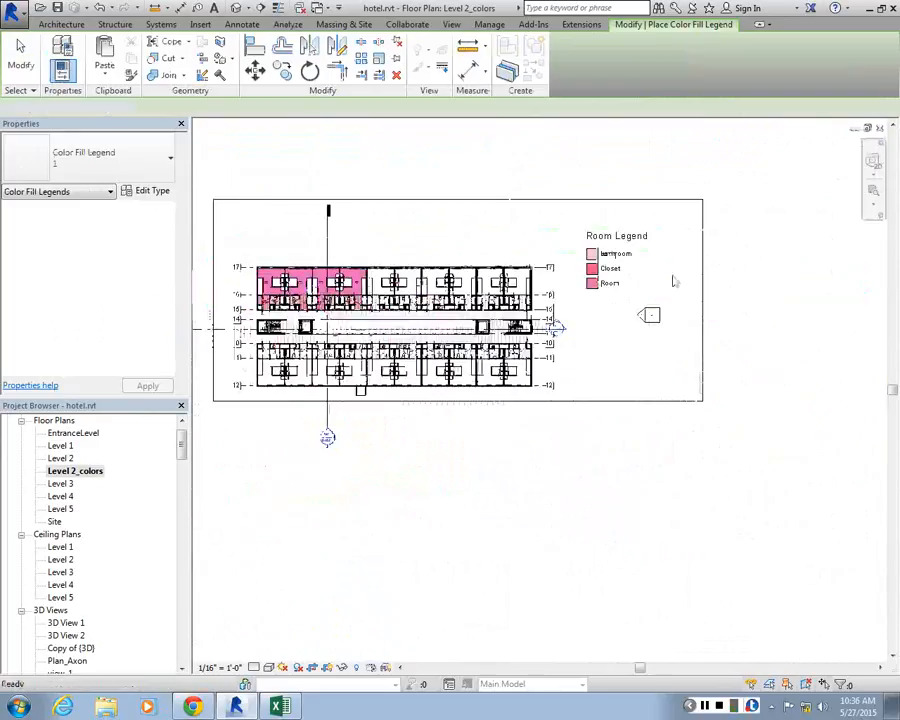
# Edit the room legend's color scheme again and lighten the Bathroom color to RGB 254-226-232
pyautogui.click(632, 256)
pyautogui.click(568, 66)
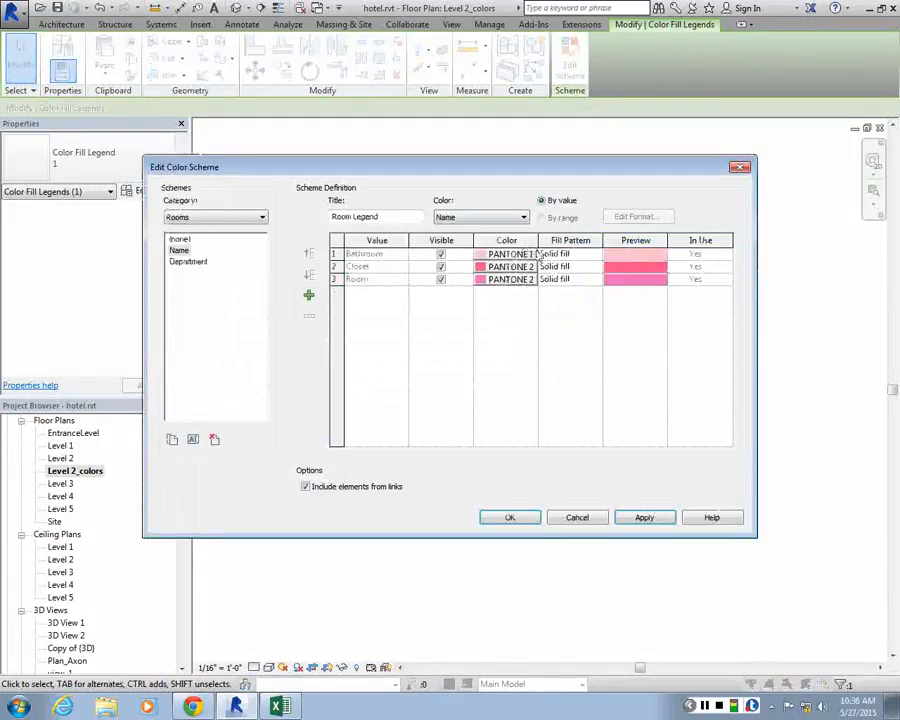
pyautogui.click(537, 256)
pyautogui.click(609, 258)
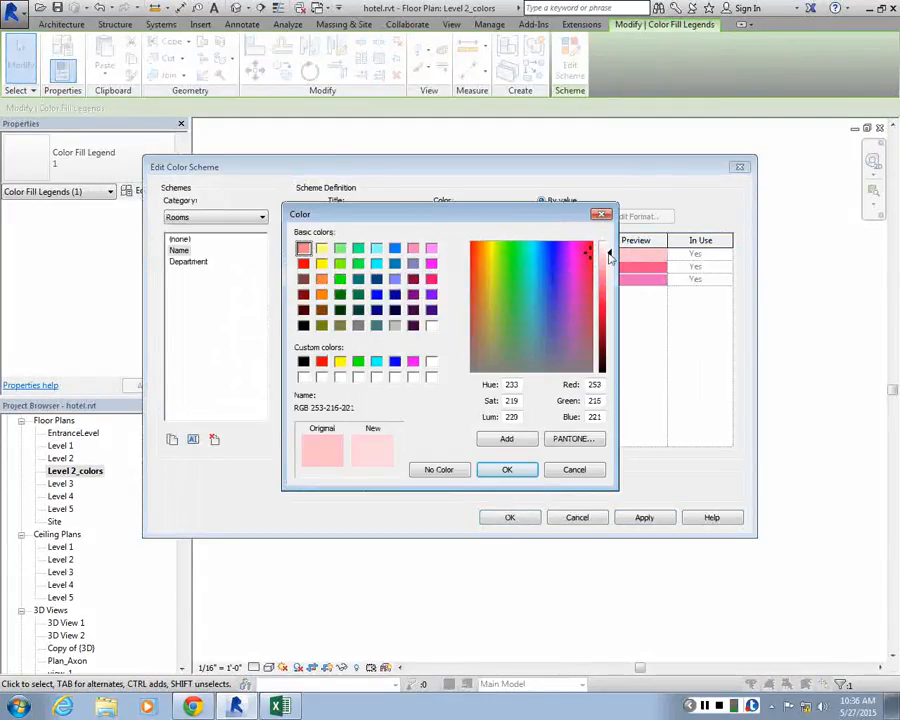
pyautogui.moveTo(611, 260); pyautogui.dragTo(610, 250)
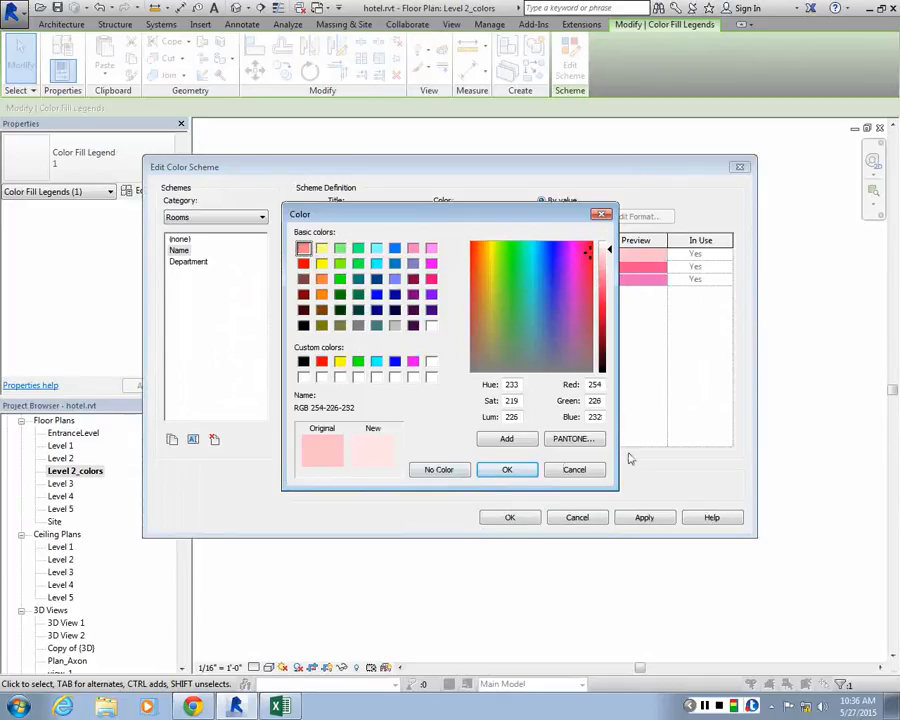
pyautogui.click(506, 469)
# Lighten the Closet color to red 253, green 189 and the Room color to red 244, green 185, and accept the scheme
pyautogui.click(522, 267)
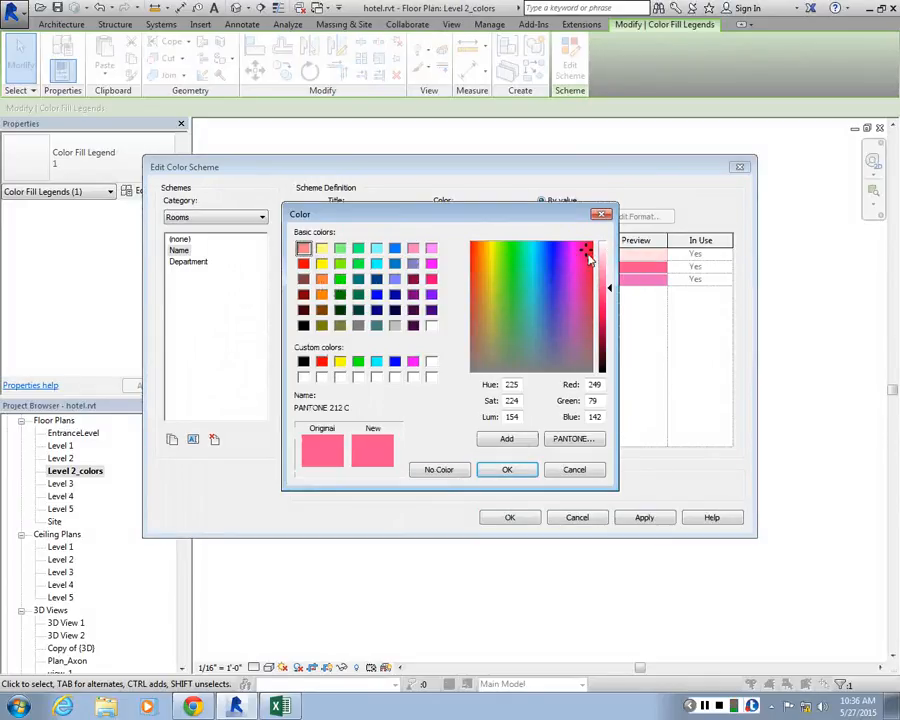
pyautogui.moveTo(608, 270)
pyautogui.mouseDown()
pyautogui.moveTo(607, 252)
pyautogui.moveTo(609, 276)
pyautogui.moveTo(609, 262)
pyautogui.mouseUp()
pyautogui.click(506, 469)
pyautogui.click(512, 280)
pyautogui.click(506, 469)
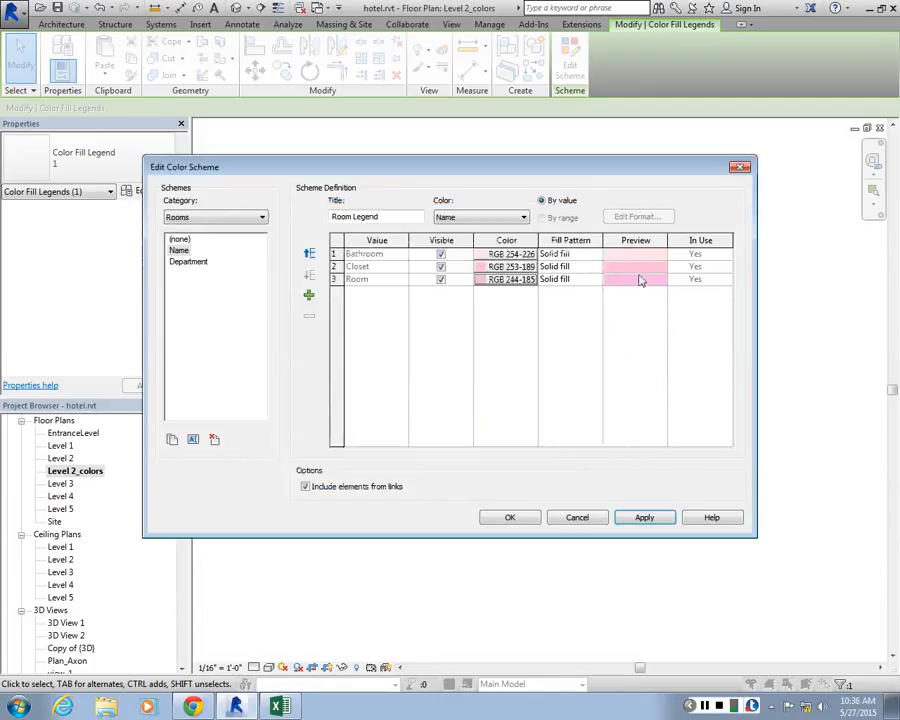
pyautogui.click(510, 517)
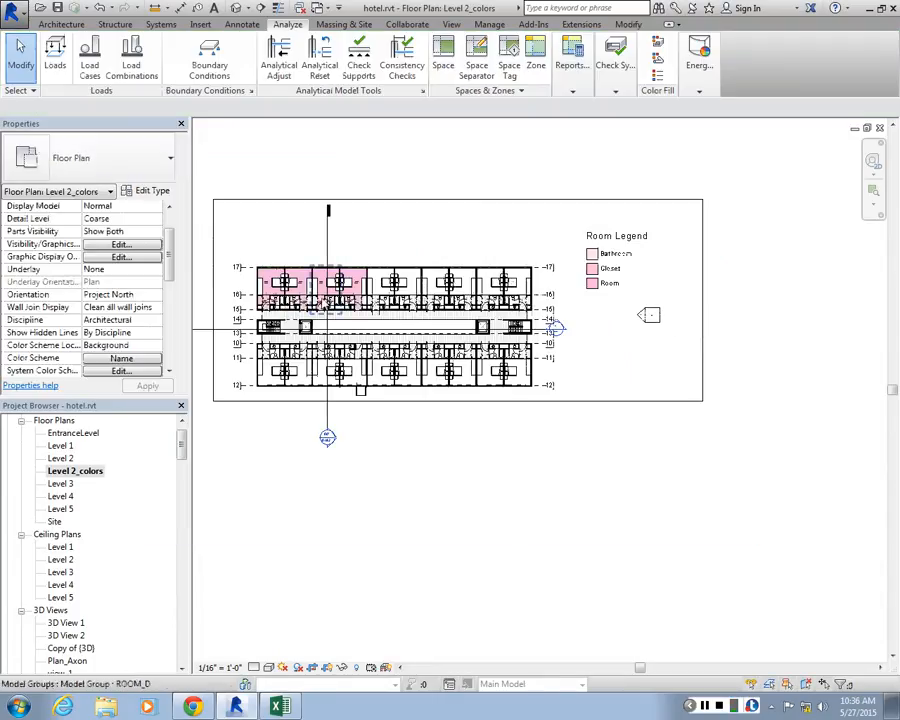
# Check the lightened fills and the readability of the room tags along the upper row of hotel rooms
pyautogui.scroll(5, 321, 257)
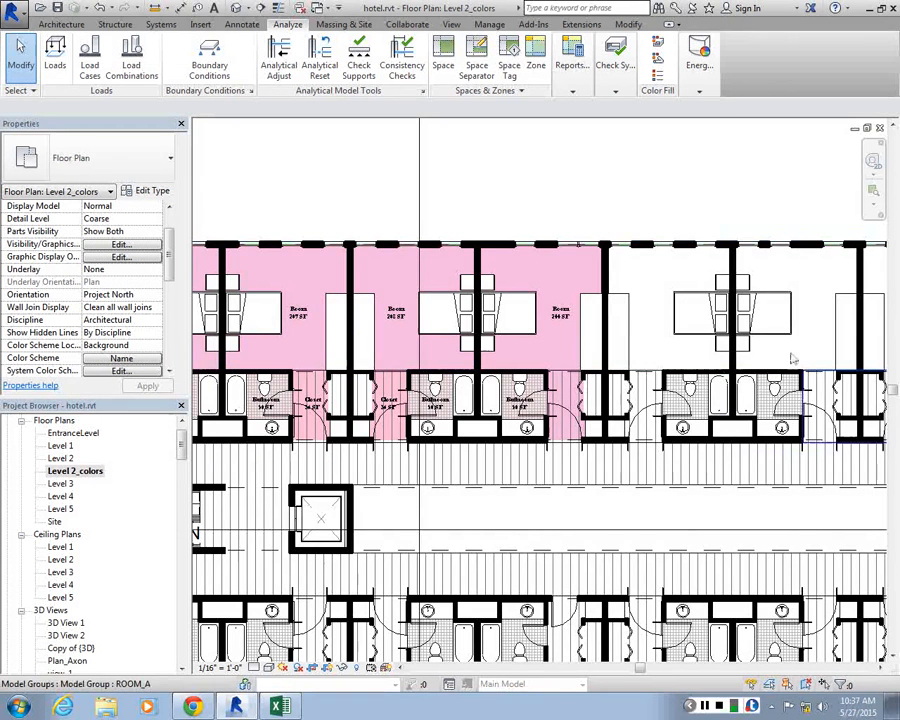
pyautogui.scroll(-5, 625, 300)
pyautogui.scroll(3, 403, 310)
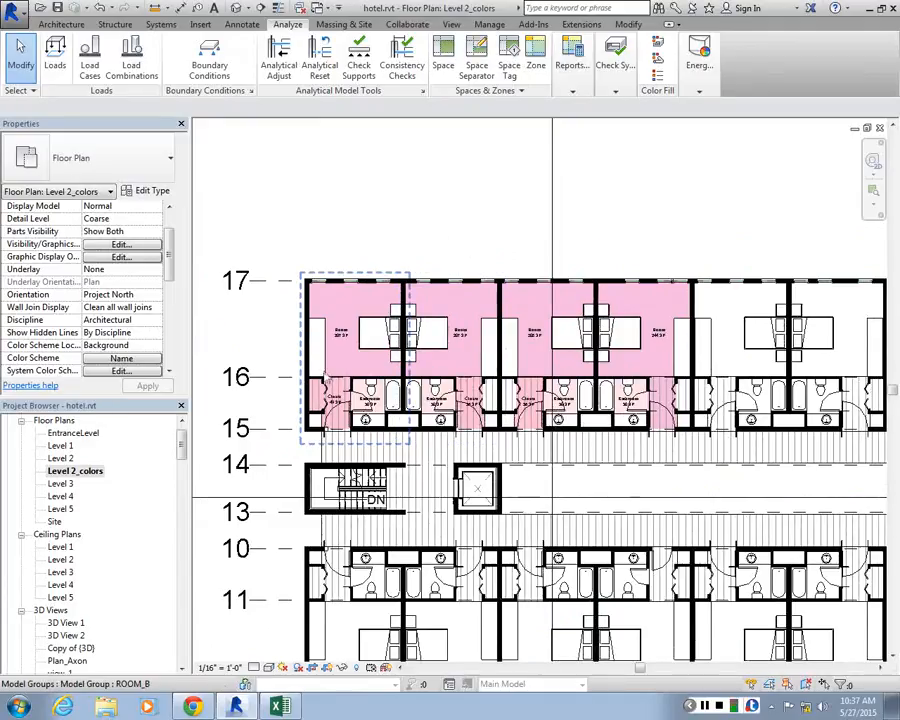
pyautogui.scroll(3, 344, 351)
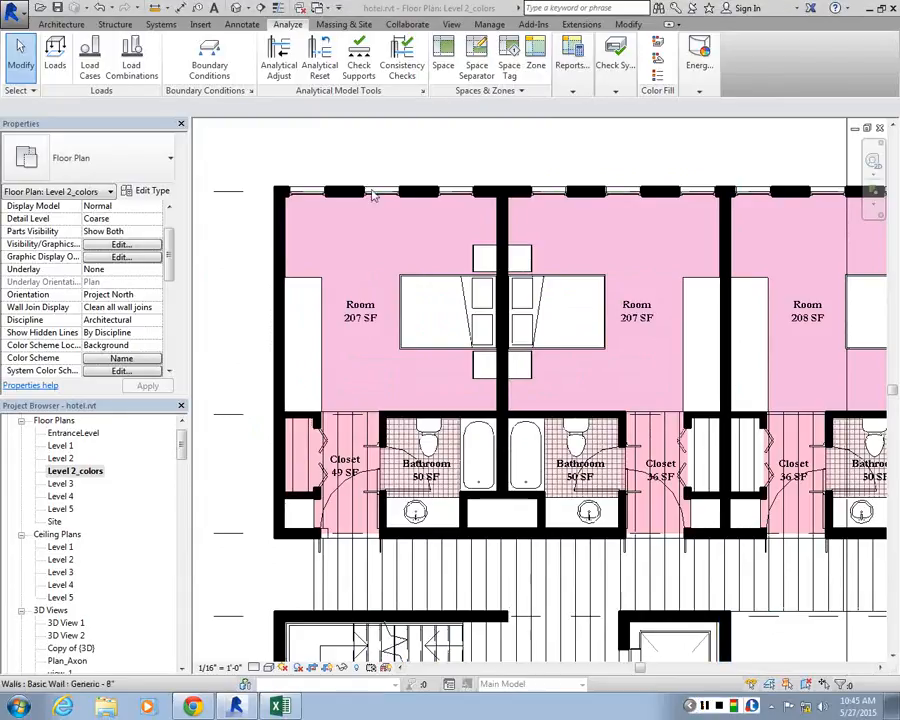
pyautogui.scroll(-5, 225, 310)
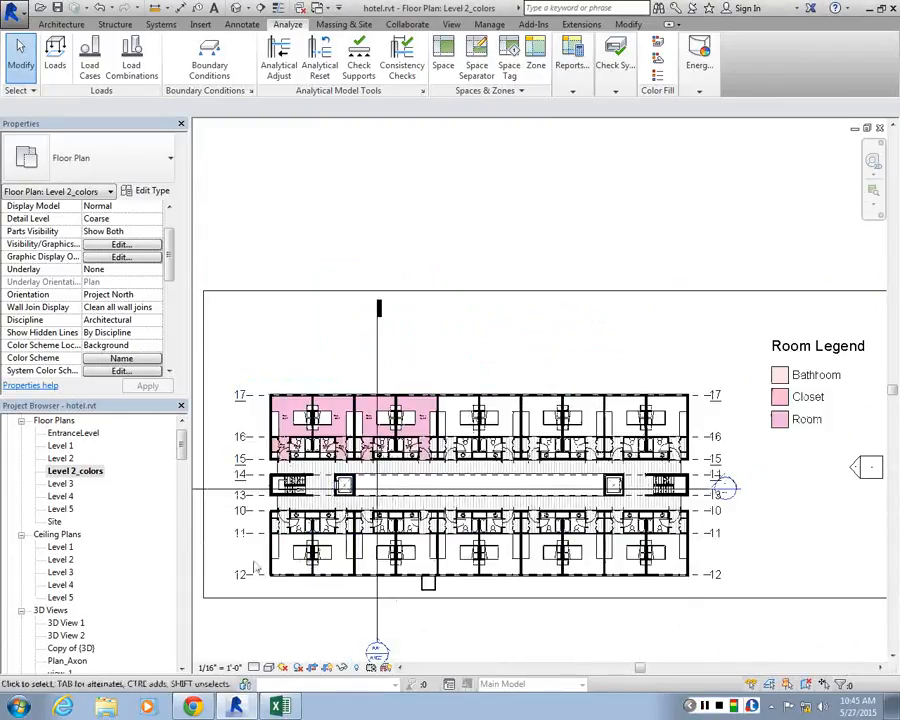
# Collapse the Families branch of the project tree to reach the list of sheets
pyautogui.moveTo(183, 444)
pyautogui.mouseDown()
pyautogui.moveTo(178, 596)
pyautogui.moveTo(175, 516)
pyautogui.mouseUp()
pyautogui.click(27, 443)
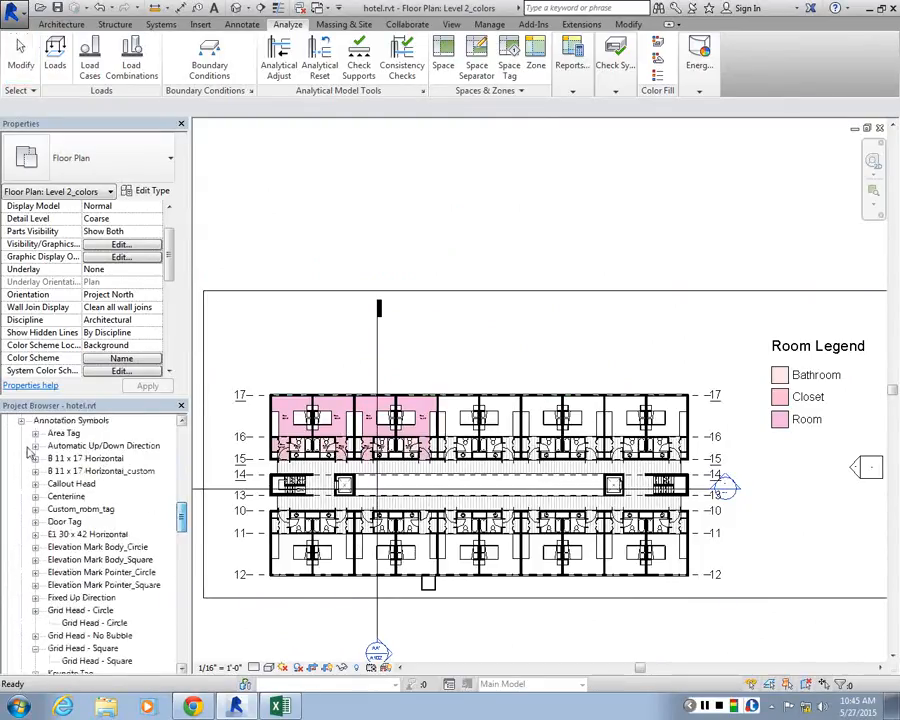
pyautogui.scroll(1, 27, 443)
pyautogui.click(21, 459)
pyautogui.click(8, 446)
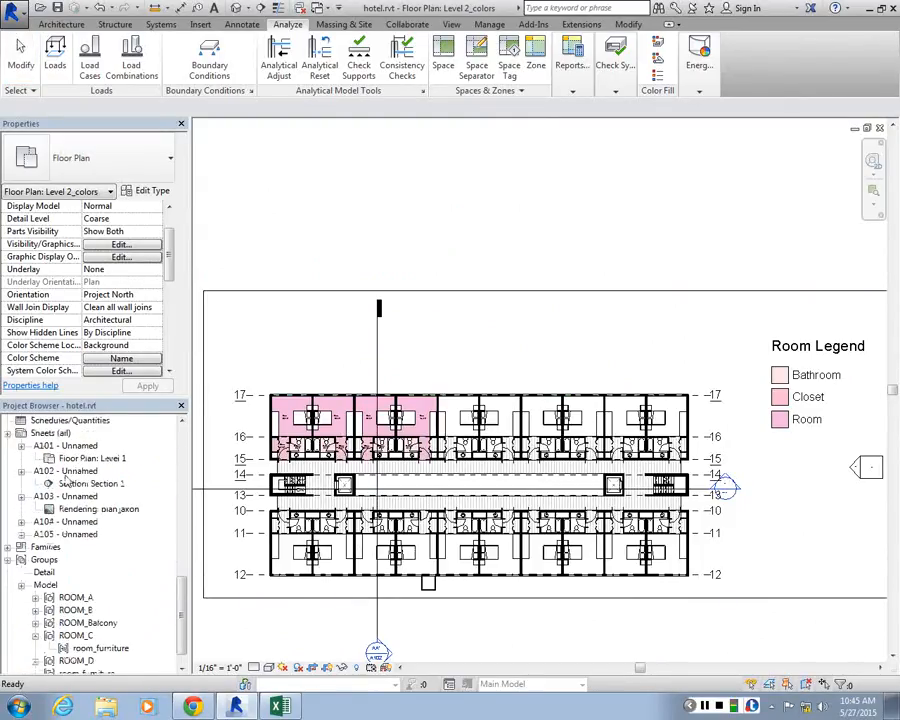
# Open sheet A101 and activate its Level 1 floor plan viewport
pyautogui.doubleClick(65, 447)
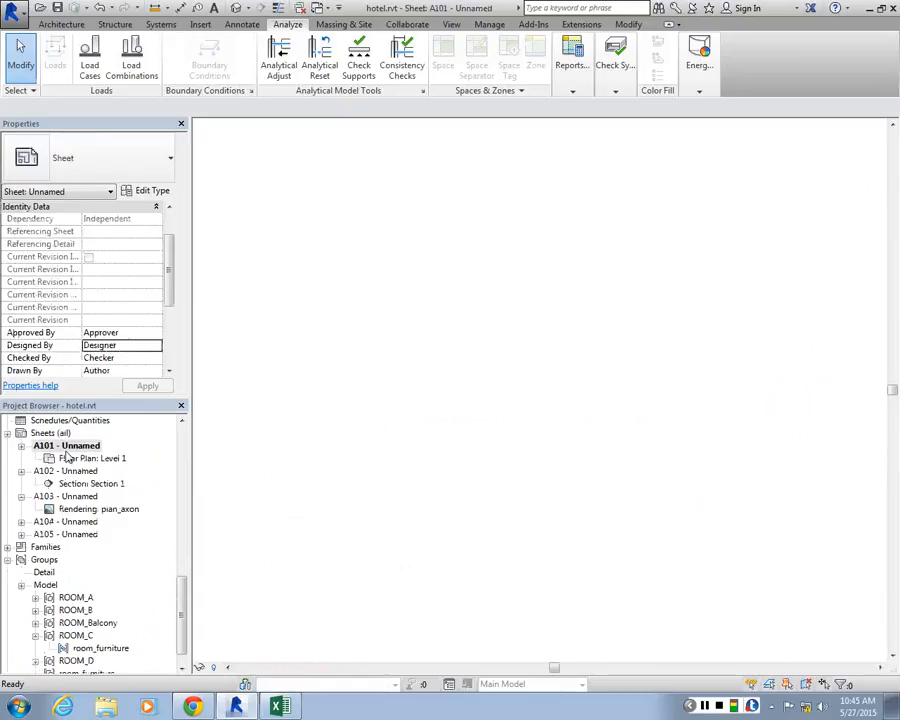
pyautogui.scroll(4, 340, 283)
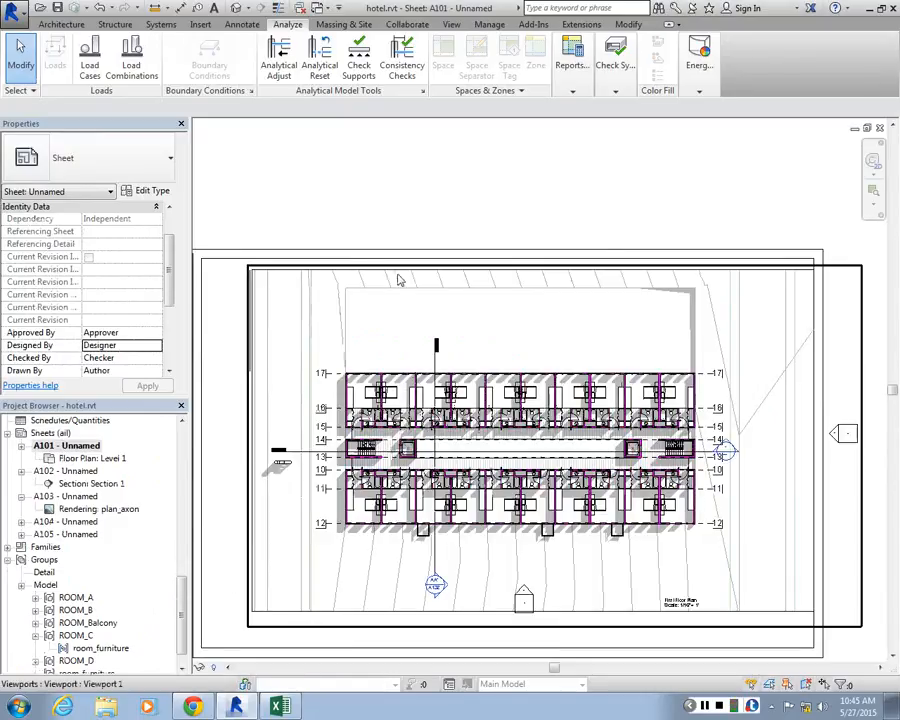
pyautogui.scroll(-3, 394, 281)
pyautogui.click(691, 362)
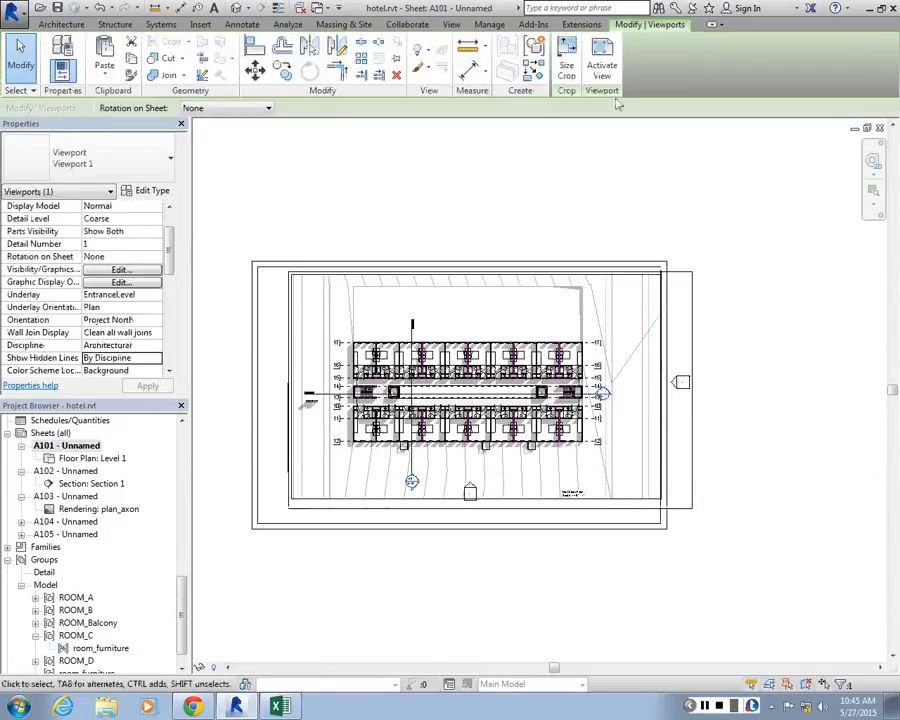
pyautogui.click(622, 75)
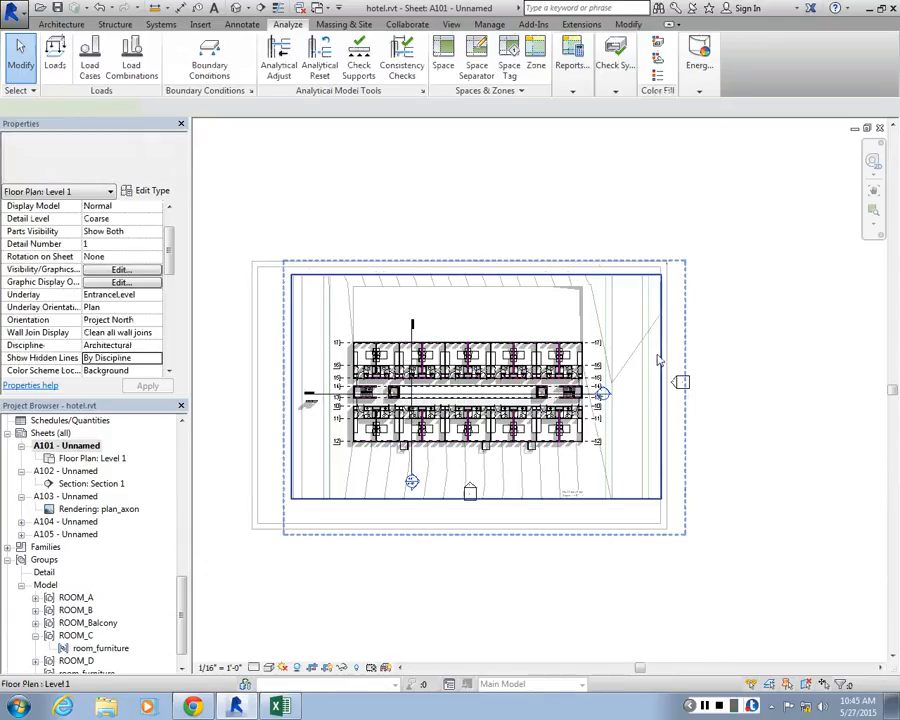
# Remove the elevation marker that lies beyond the right border of the sheet from the activated Level 1 view
pyautogui.click(656, 361)
pyautogui.press('Escape')
pyautogui.scroll(3, 536, 338)
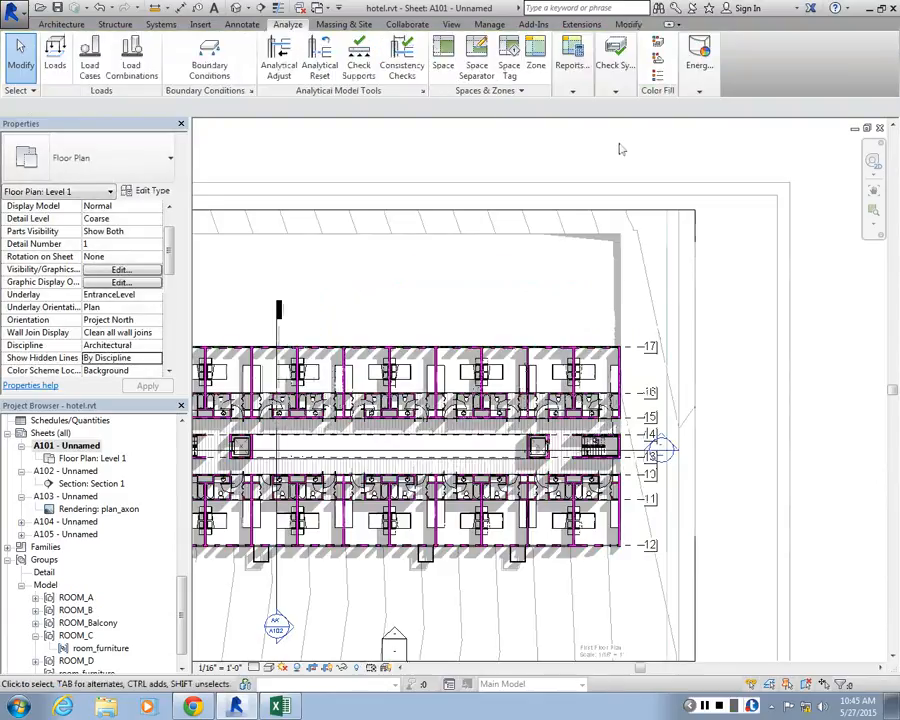
pyautogui.scroll(-3, 596, 404)
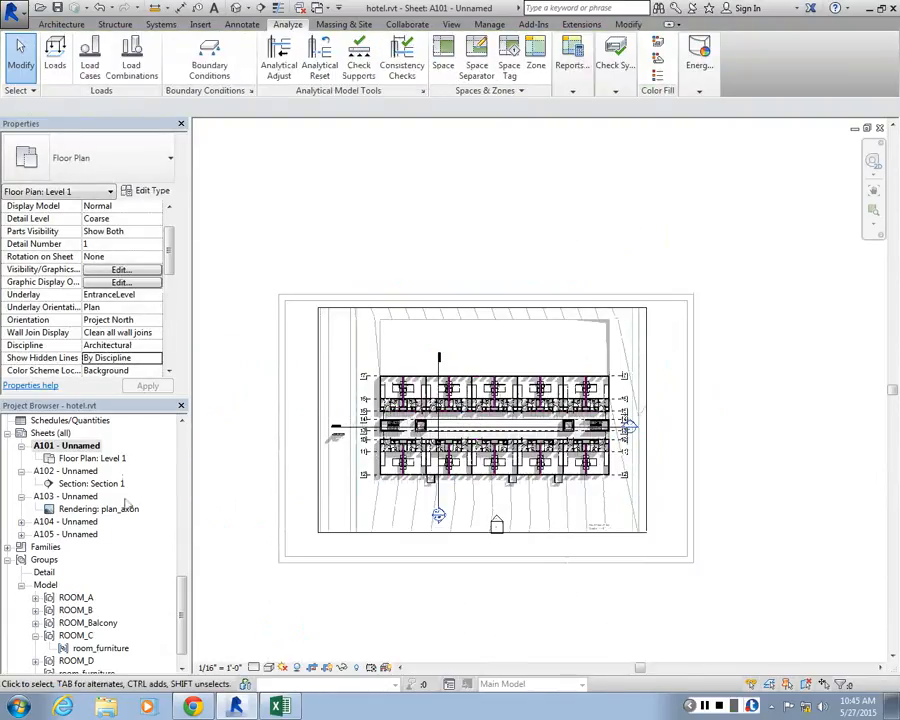
# Inspect the instance and type properties of the title block on sheet A101
pyautogui.click(66, 445)
pyautogui.click(288, 296)
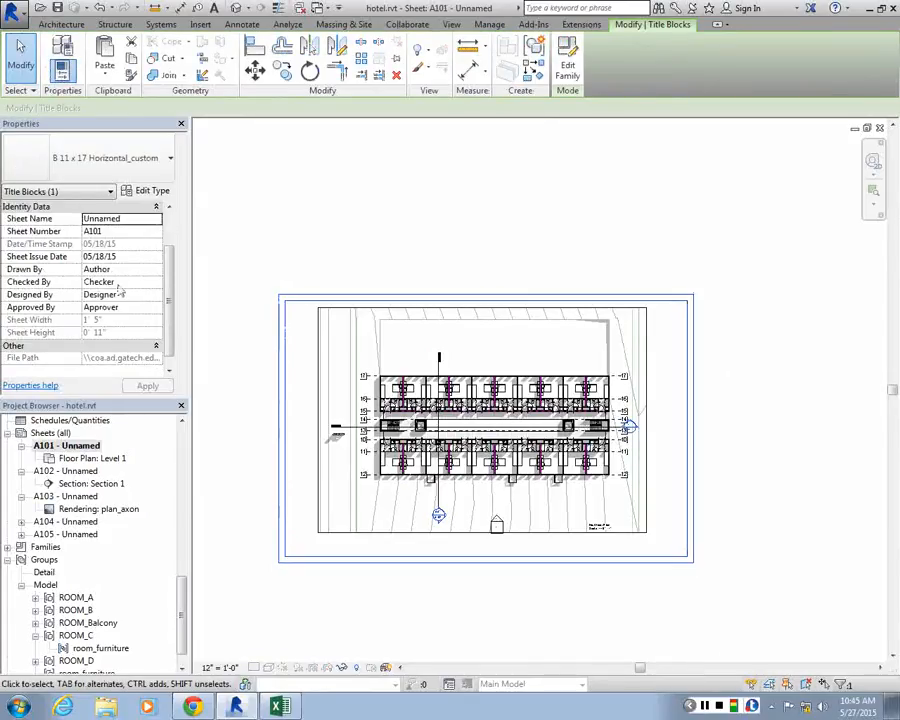
pyautogui.click(146, 193)
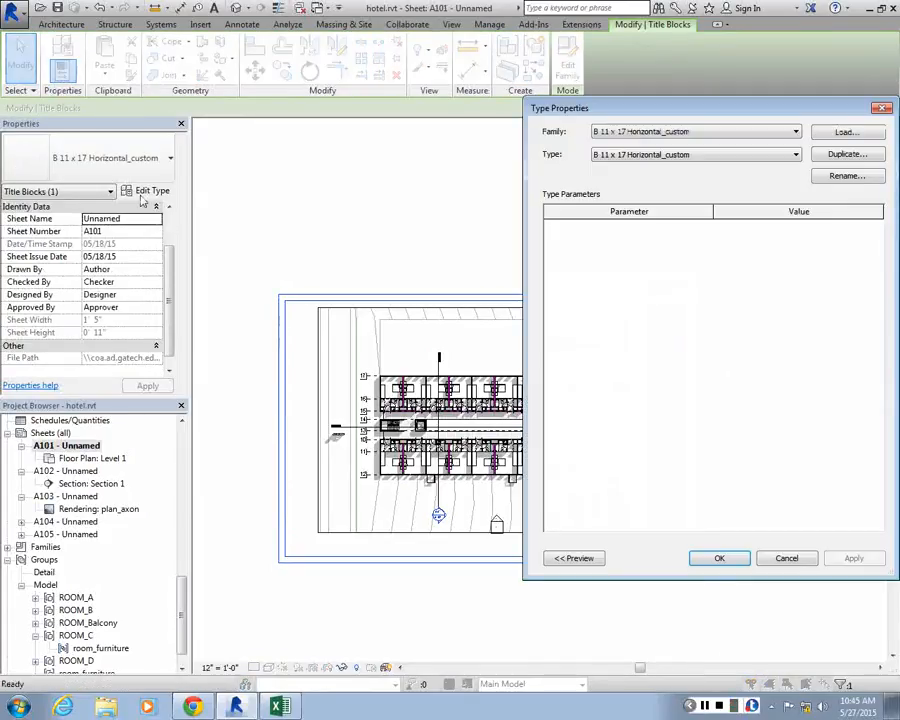
pyautogui.click(881, 111)
# Find the B 11 x 17 Horizontal_custom title block among the annotation symbol families and open it for editing
pyautogui.moveTo(183, 607)
pyautogui.mouseDown()
pyautogui.moveTo(180, 515)
pyautogui.moveTo(192, 577)
pyautogui.moveTo(184, 608)
pyautogui.mouseUp()
pyautogui.click(8, 521)
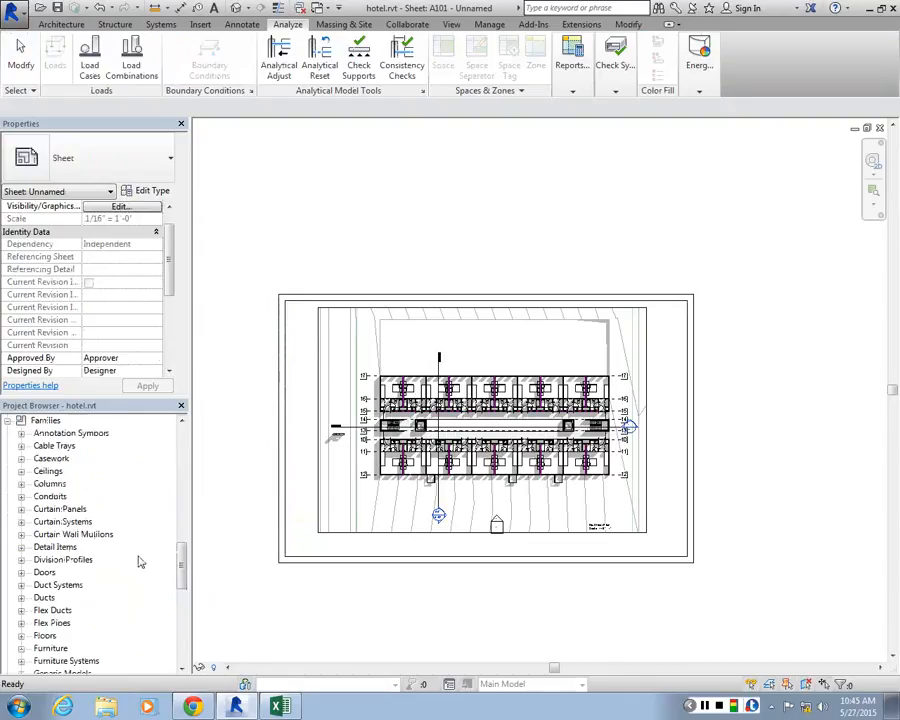
pyautogui.moveTo(182, 552); pyautogui.dragTo(182, 611)
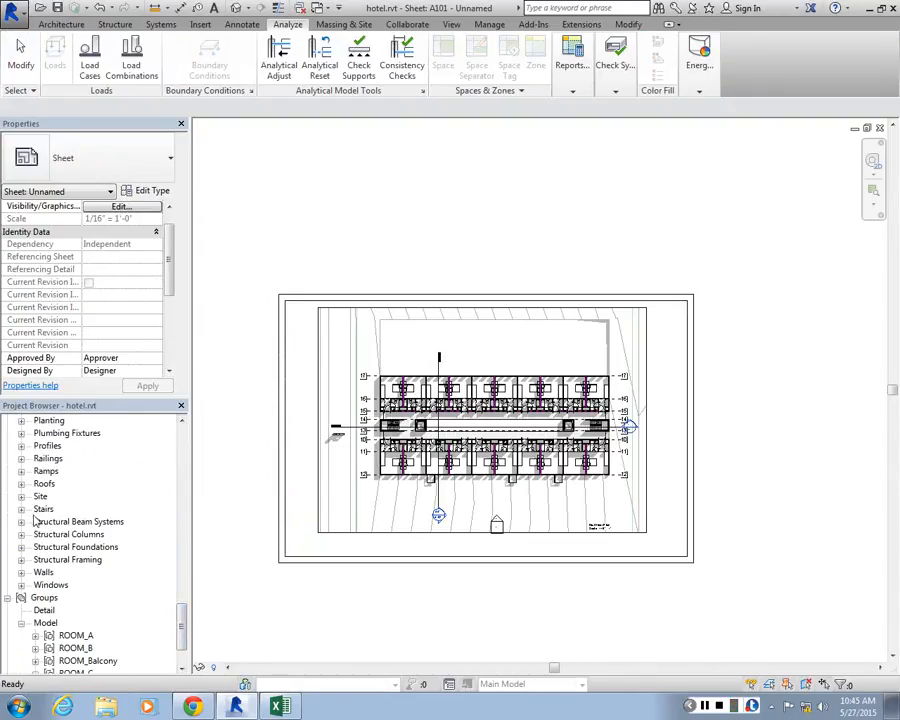
pyautogui.scroll(6, 129, 548)
pyautogui.scroll(5, 181, 538)
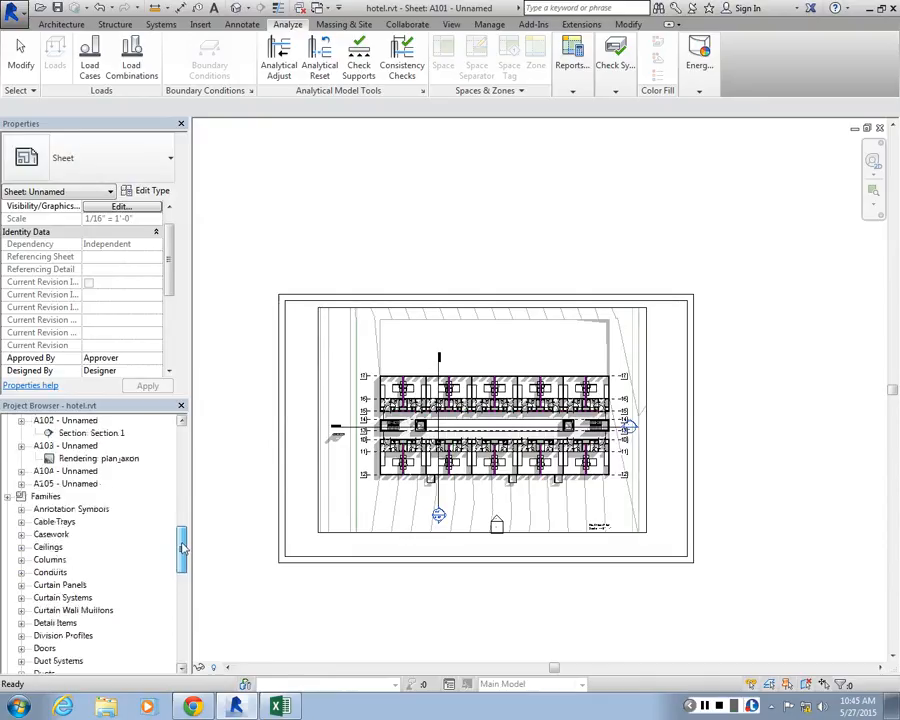
pyautogui.moveTo(183, 548)
pyautogui.mouseDown()
pyautogui.moveTo(180, 620)
pyautogui.moveTo(180, 526)
pyautogui.mouseUp()
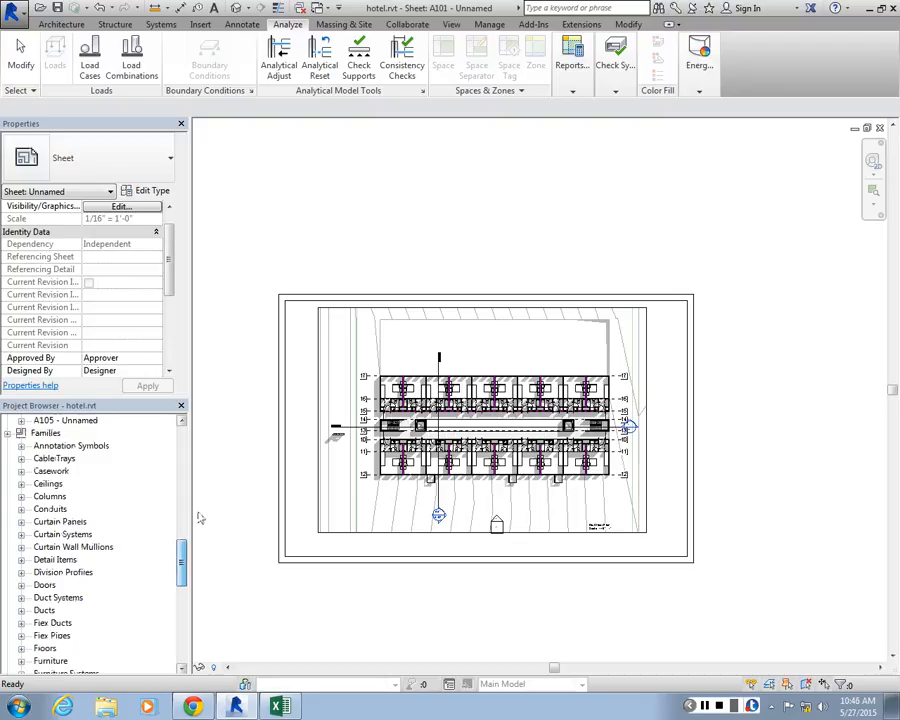
pyautogui.click(21, 452)
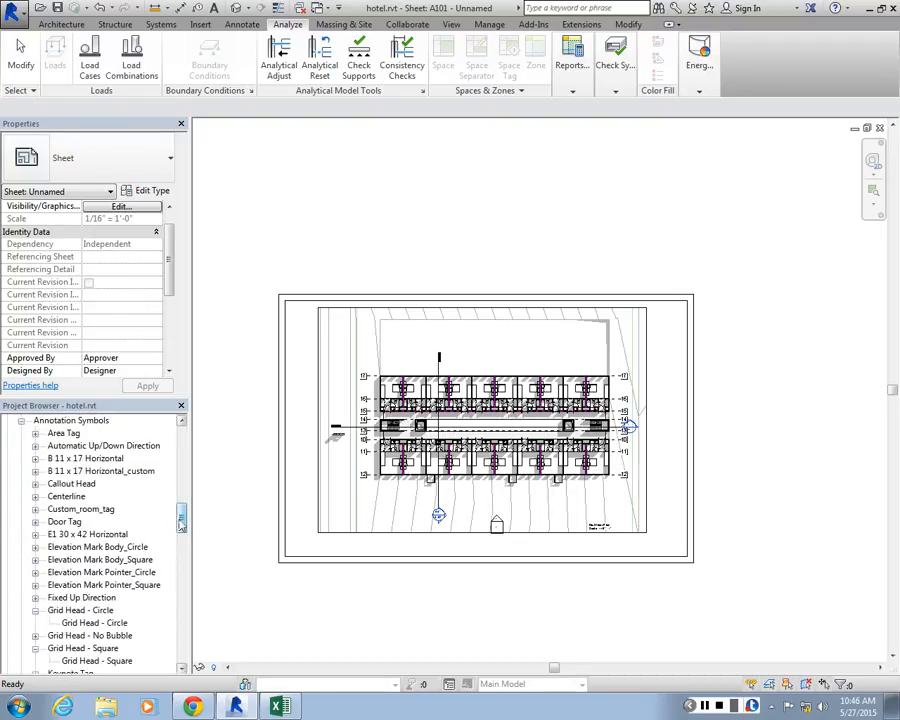
pyautogui.doubleClick(52, 470)
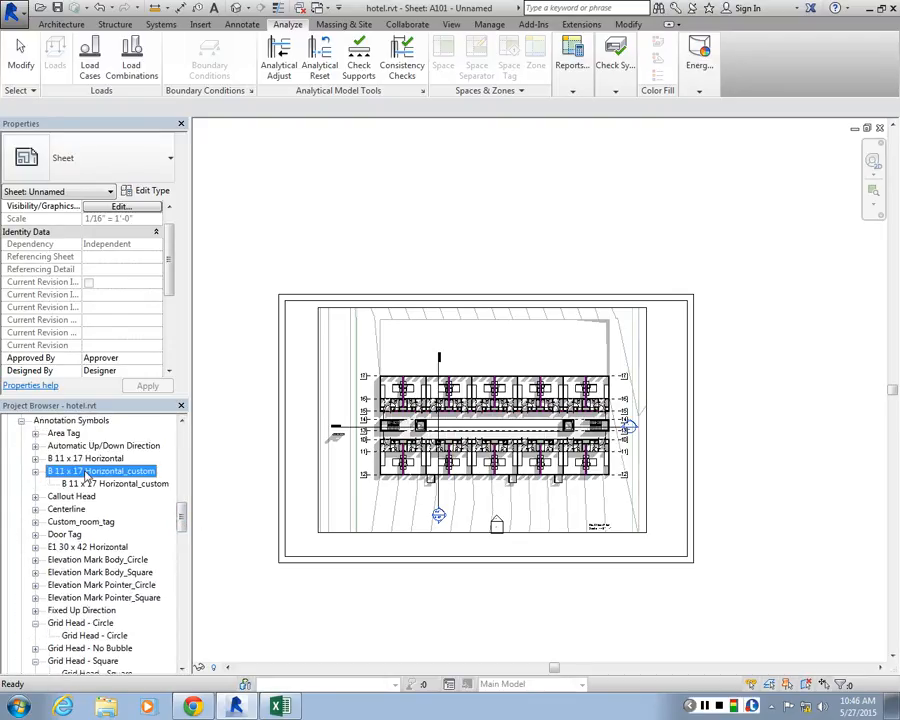
pyautogui.rightClick(100, 470)
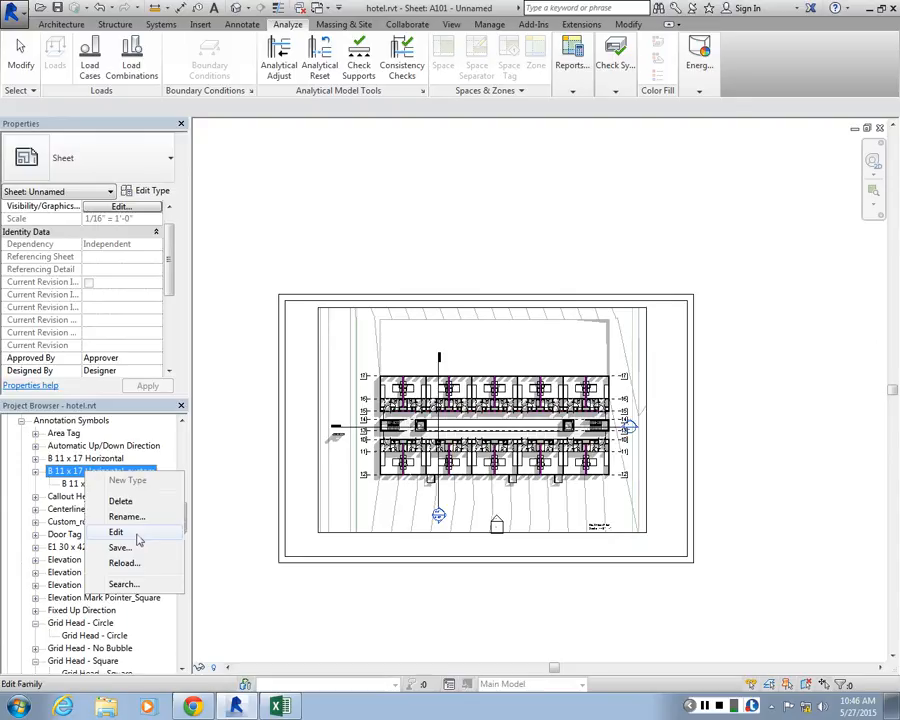
pyautogui.click(132, 530)
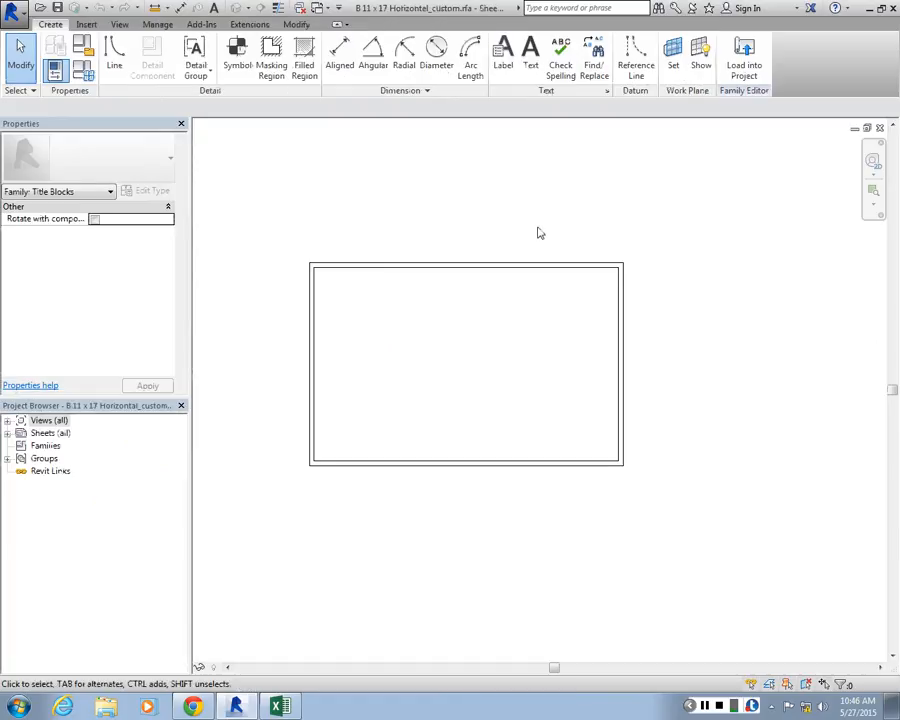
# Draw a full-height vertical line inside the title block frame, about 3" from the inner left edge
pyautogui.scroll(3, 515, 272)
pyautogui.scroll(-4, 520, 280)
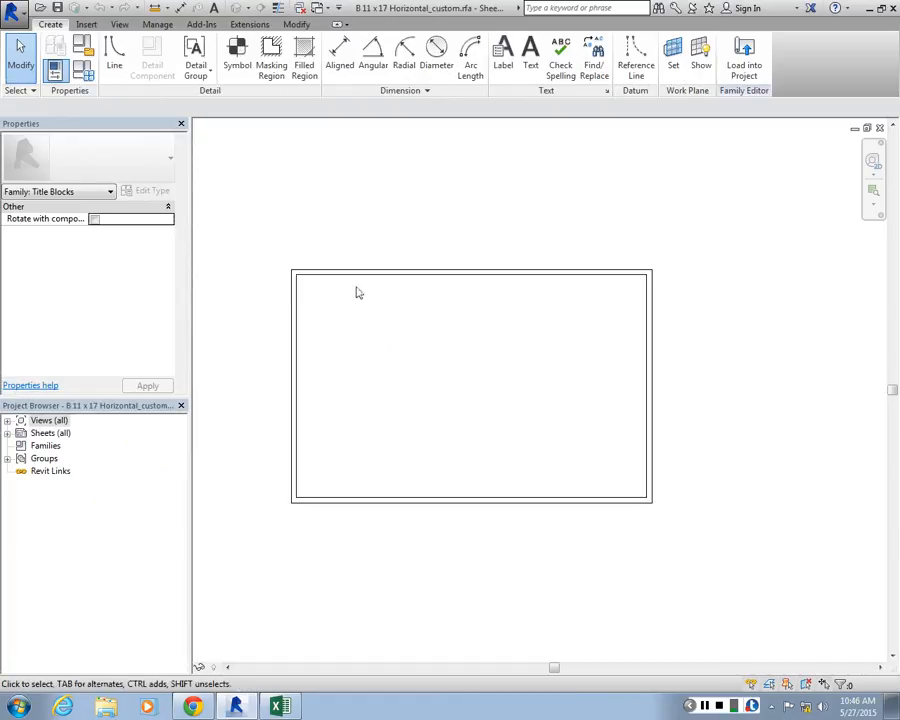
pyautogui.scroll(4, 267, 275)
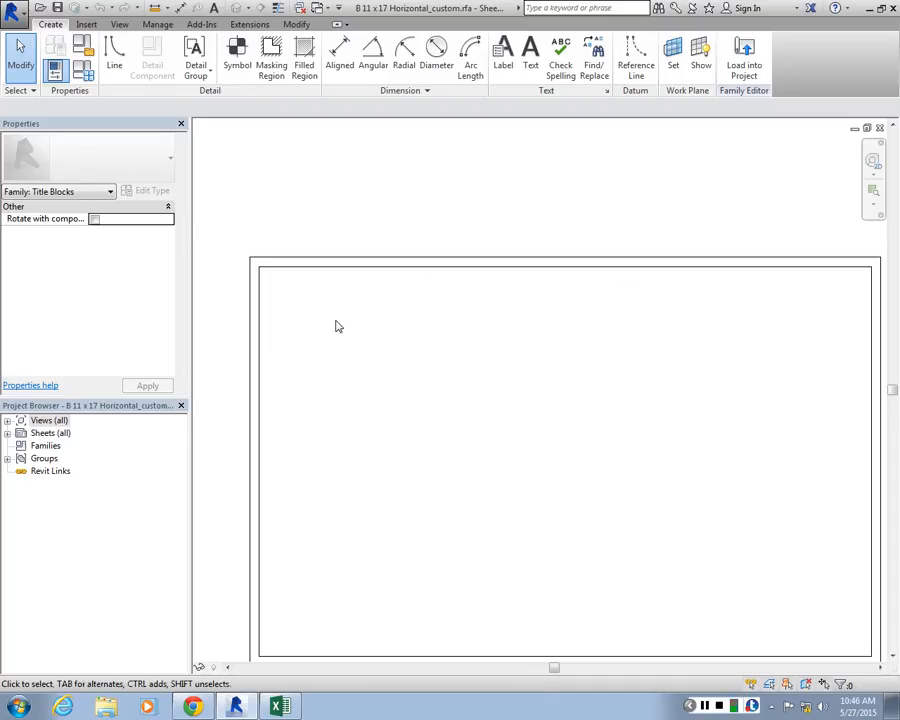
pyautogui.click(114, 60)
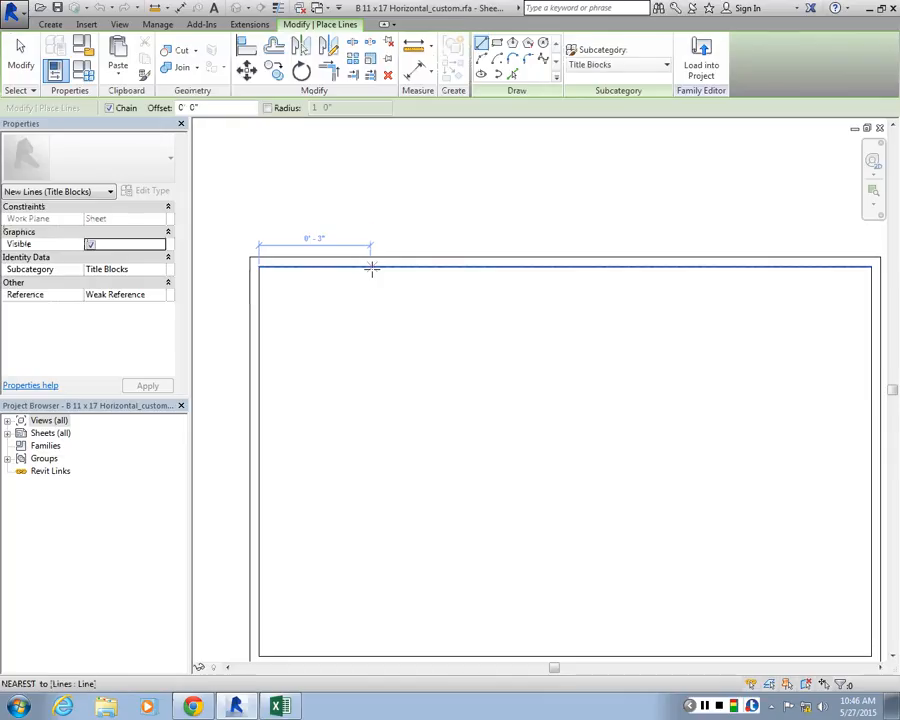
pyautogui.click(371, 268)
pyautogui.click(372, 652)
pyautogui.press('Escape')
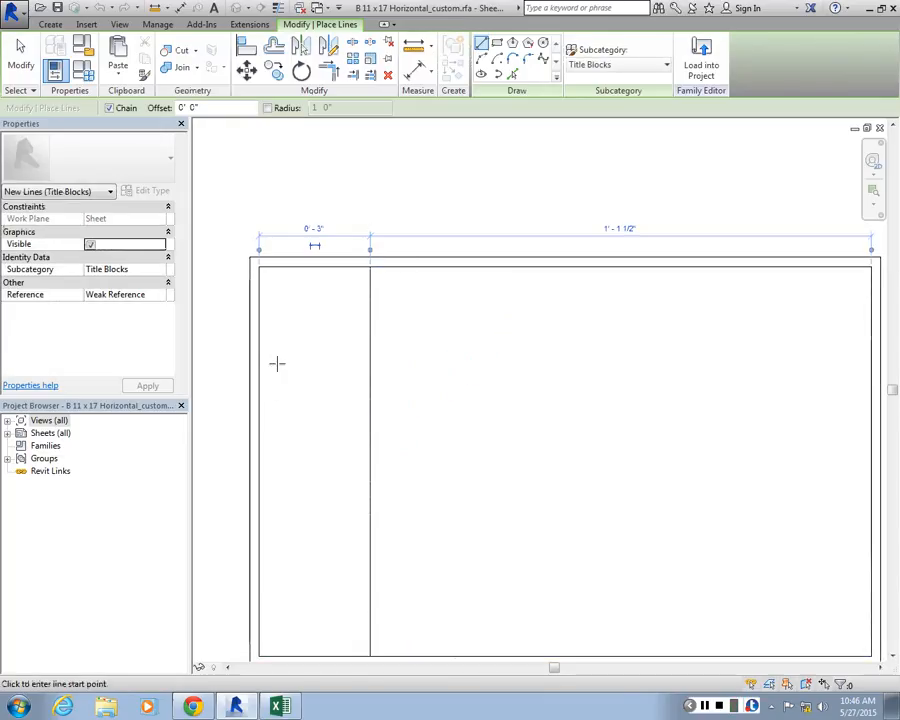
# Draw a full-width line about 2 1/2" below the inner frame's top edge and a diagonal from its upper-left corner to the crossing
pyautogui.click(259, 362)
pyautogui.scroll(-2, 257, 364)
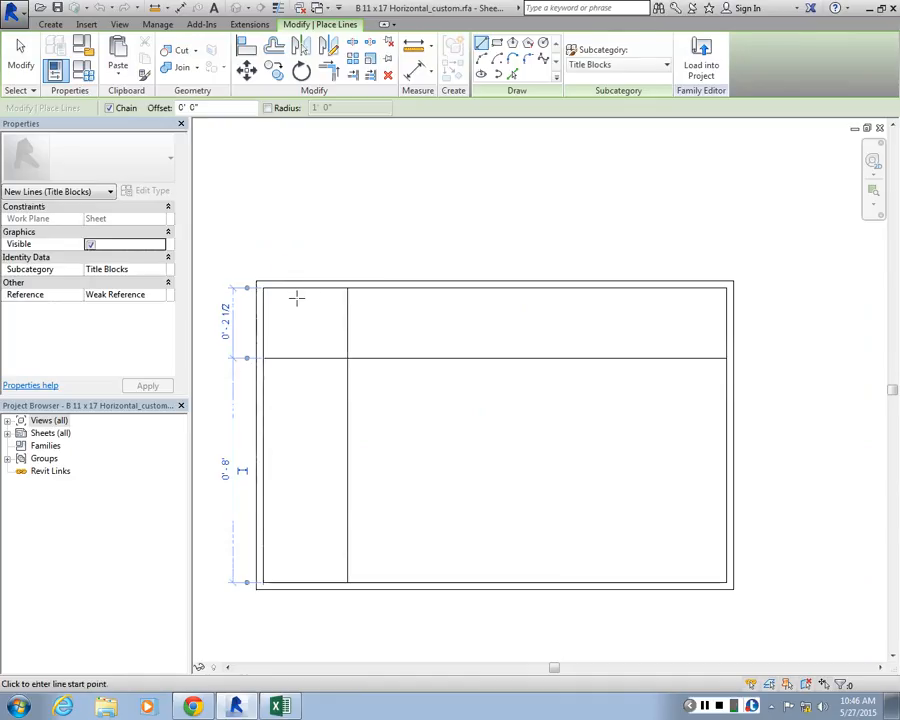
pyautogui.click(264, 289)
pyautogui.click(348, 358)
pyautogui.press('Escape')
pyautogui.press('Escape')
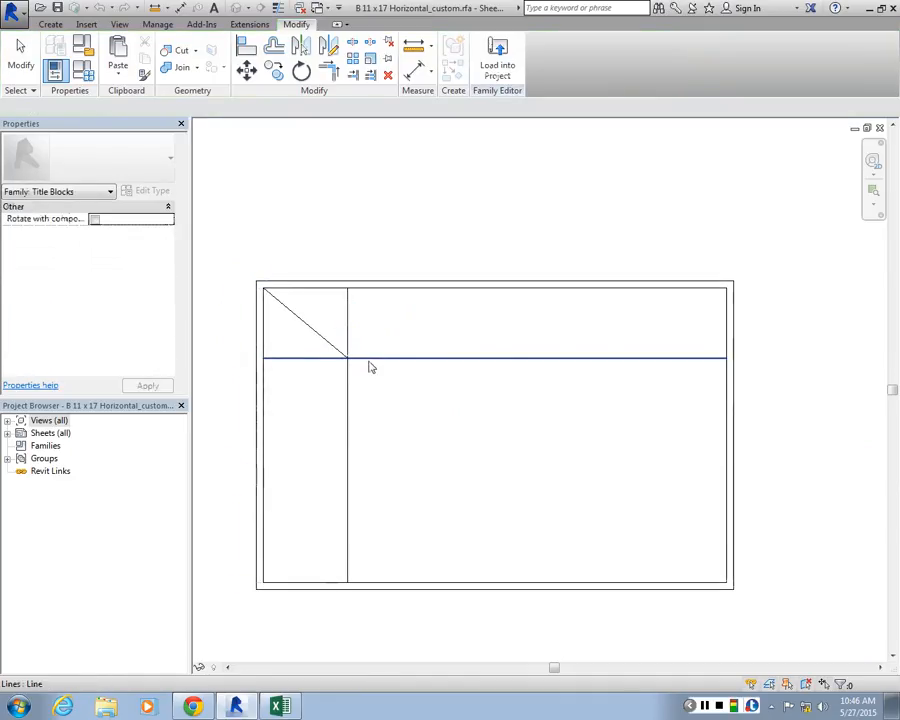
# Delete the horizontal line in the title block and undo the deletion
pyautogui.click(367, 361)
pyautogui.press('Delete')
pyautogui.hotkey('ctrl', 'z')
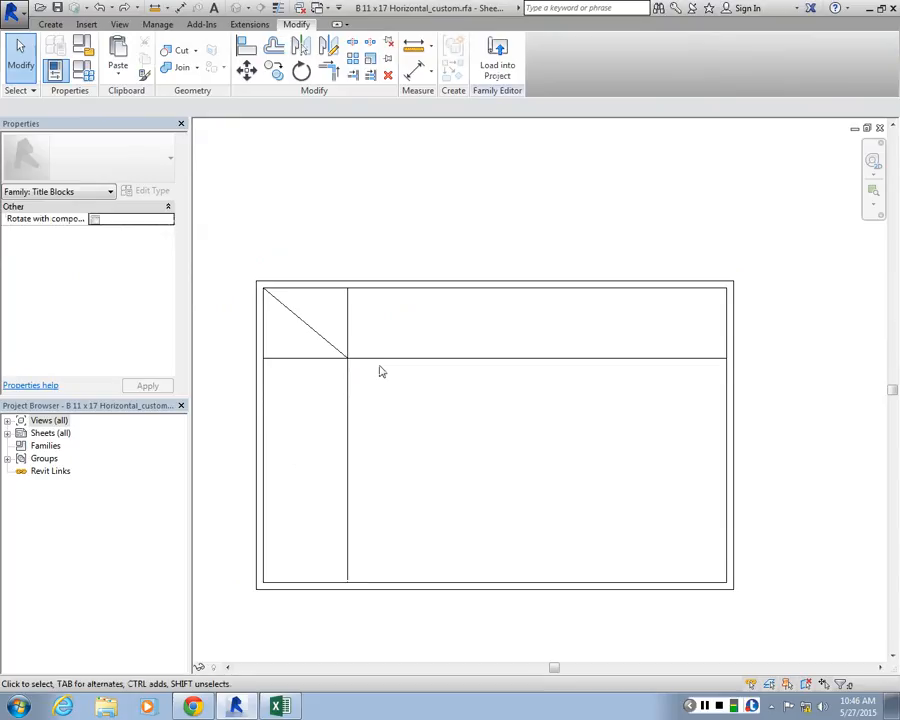
pyautogui.click(378, 360)
pyautogui.scroll(1, 298, 216)
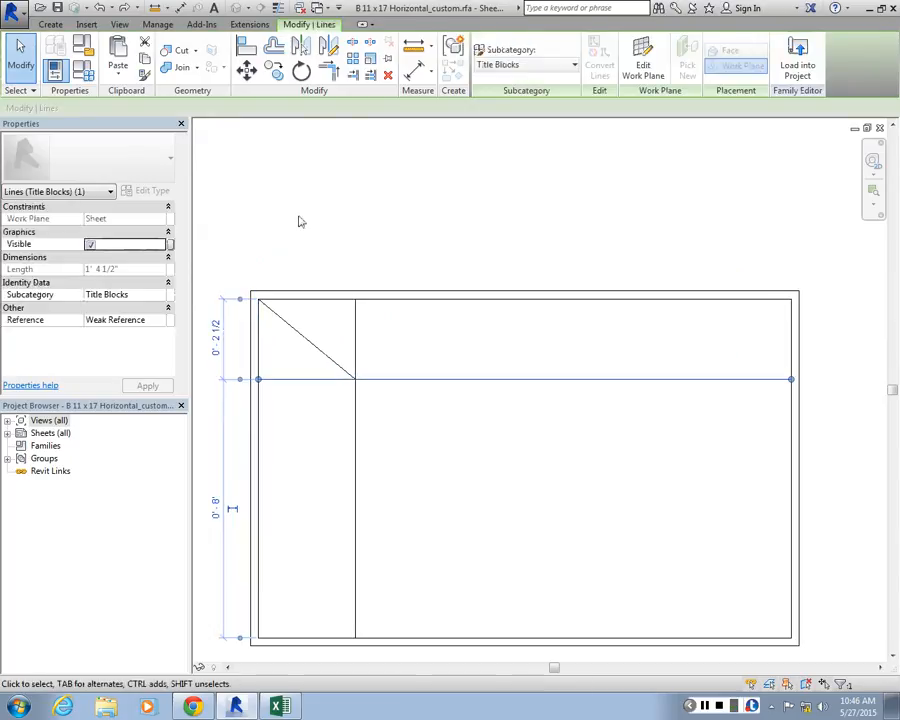
pyautogui.click(298, 216)
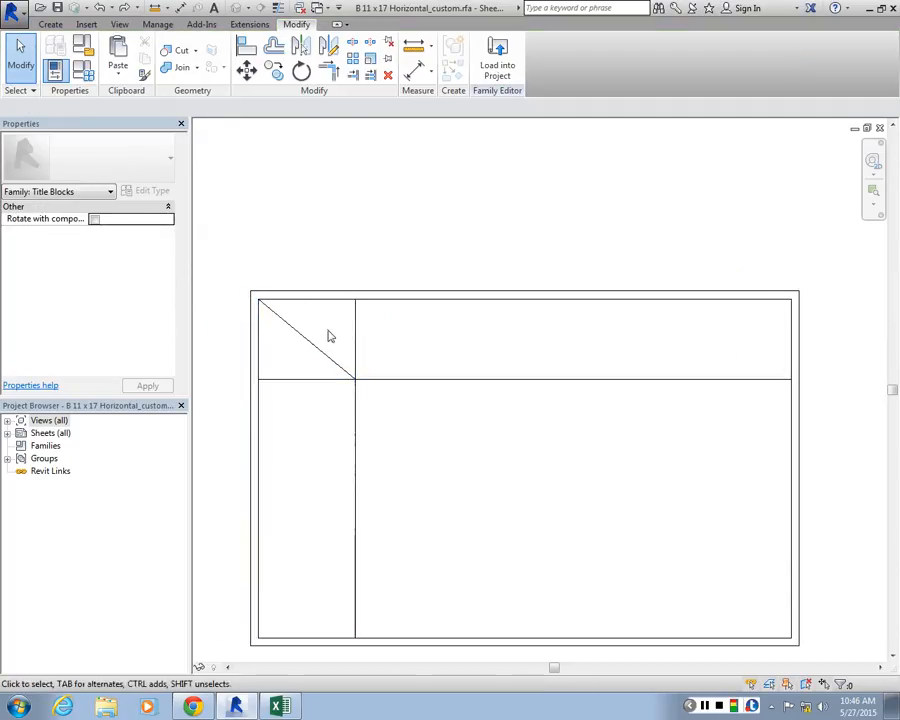
# Load the edited title block family into hotel.rvt, overwriting the existing version and its parameter values
pyautogui.moveTo(397, 424); pyautogui.dragTo(316, 346)
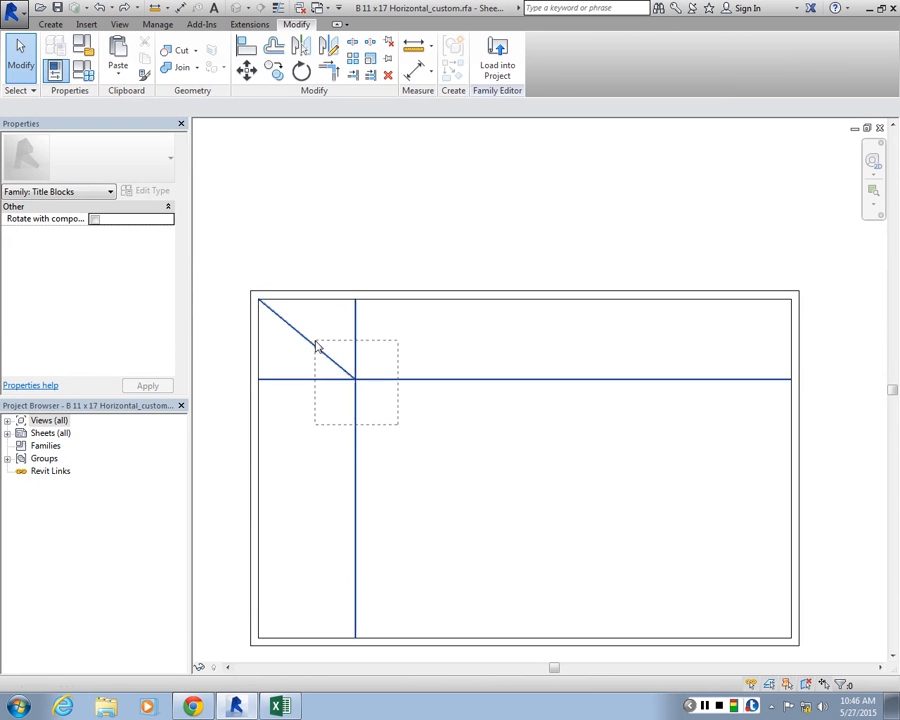
pyautogui.click(497, 60)
pyautogui.click(412, 454)
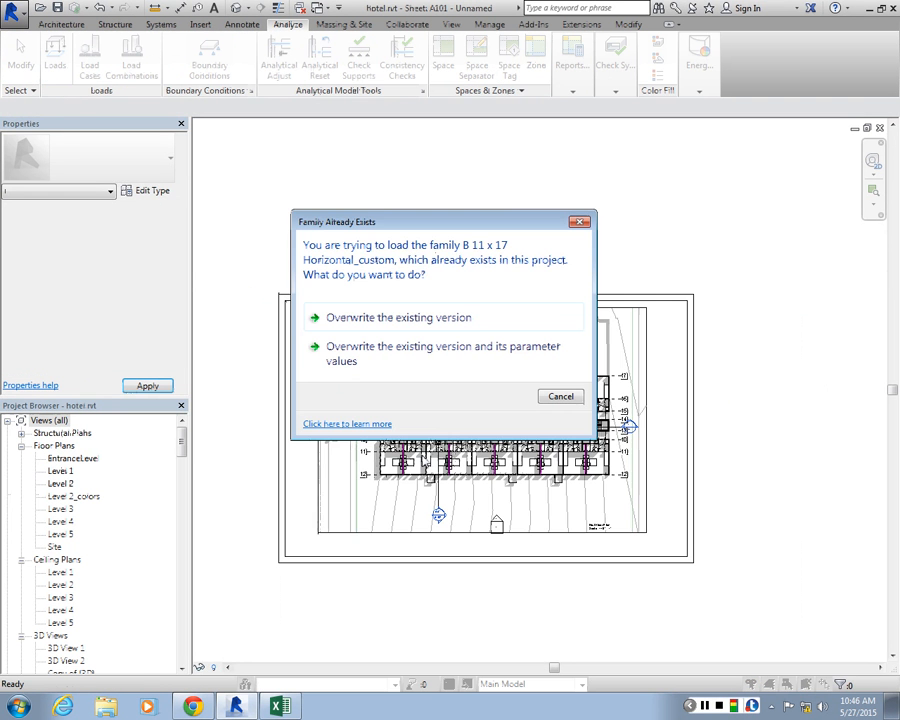
pyautogui.click(452, 356)
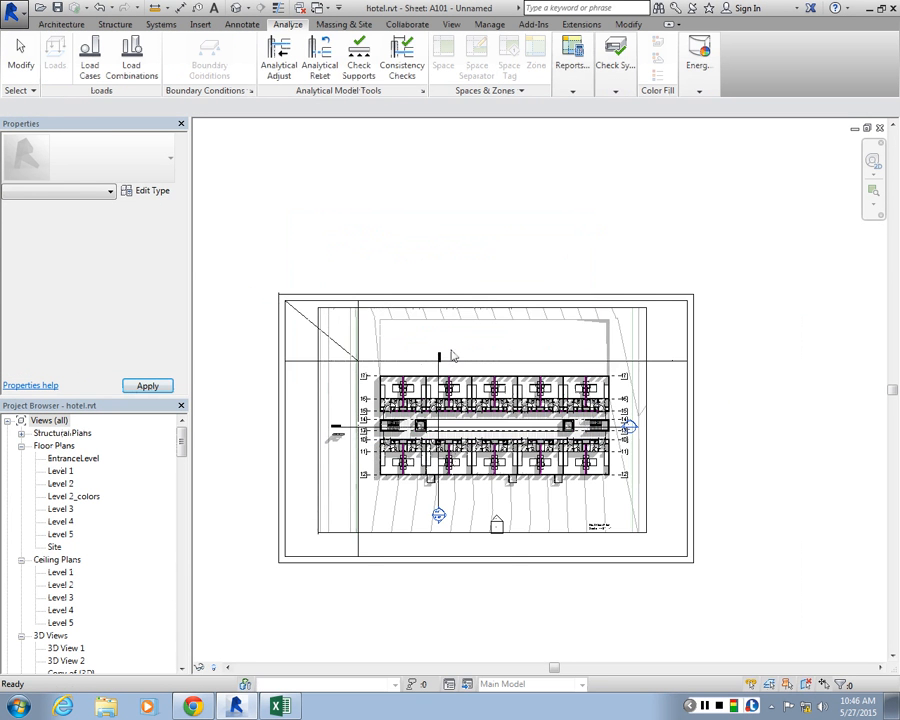
# Try to align the building's left wall in the viewport with the title block's vertical guide line
pyautogui.scroll(5, 420, 370)
pyautogui.scroll(1, 437, 384)
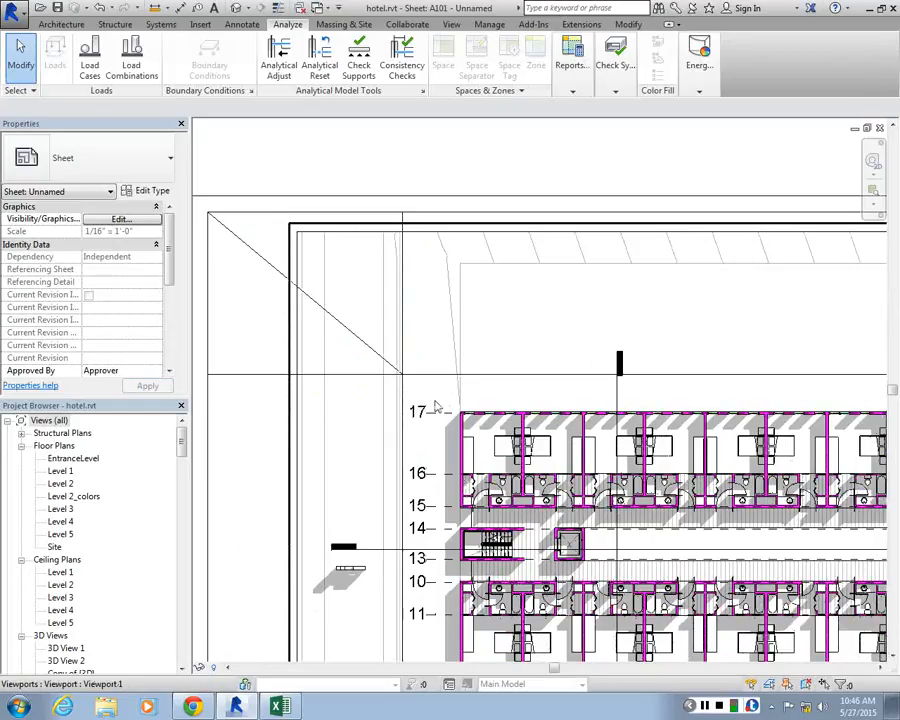
pyautogui.press('a')
pyautogui.press('l')
pyautogui.scroll(1, 462, 428)
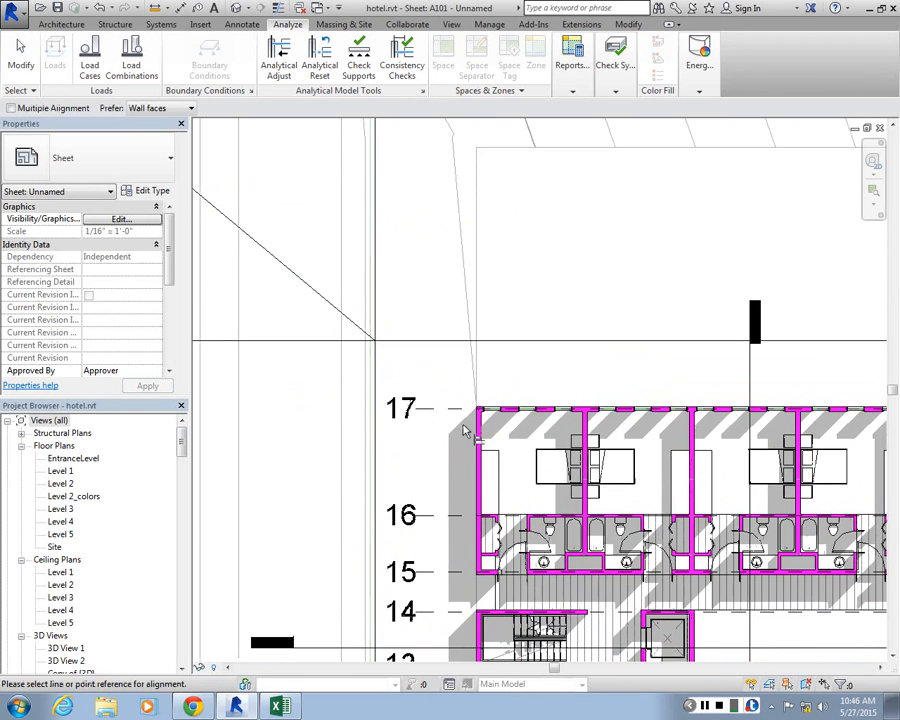
pyautogui.click(376, 430)
pyautogui.scroll(2, 473, 436)
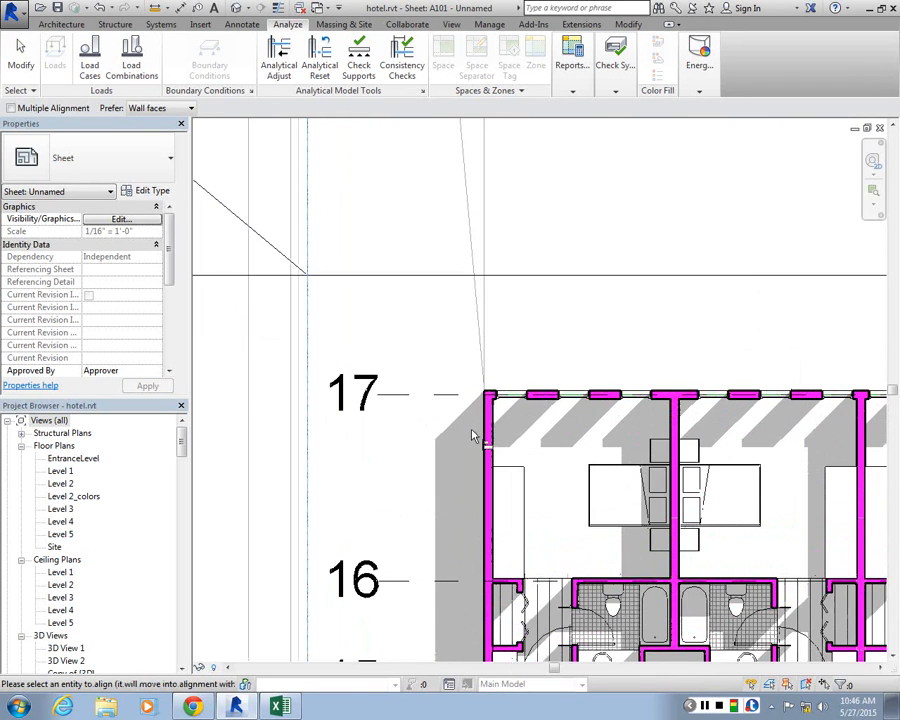
pyautogui.press('Escape')
pyautogui.press('Escape')
# Activate the Level 1 viewport on the sheet and try to align its building wall with the title block's vertical guide line
pyautogui.click(484, 433)
pyautogui.scroll(-2, 484, 430)
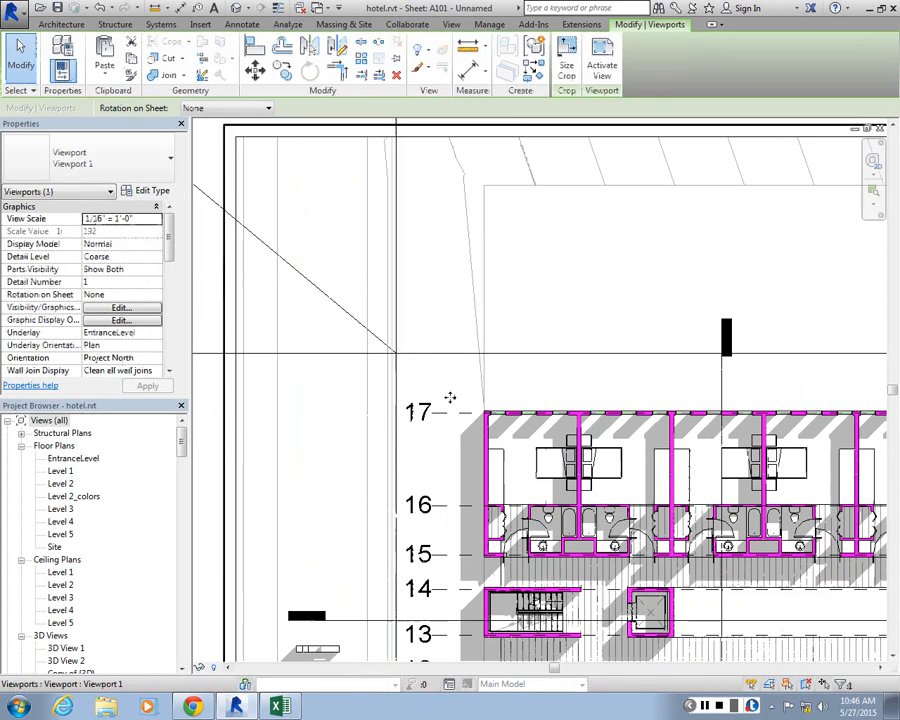
pyautogui.doubleClick(538, 205)
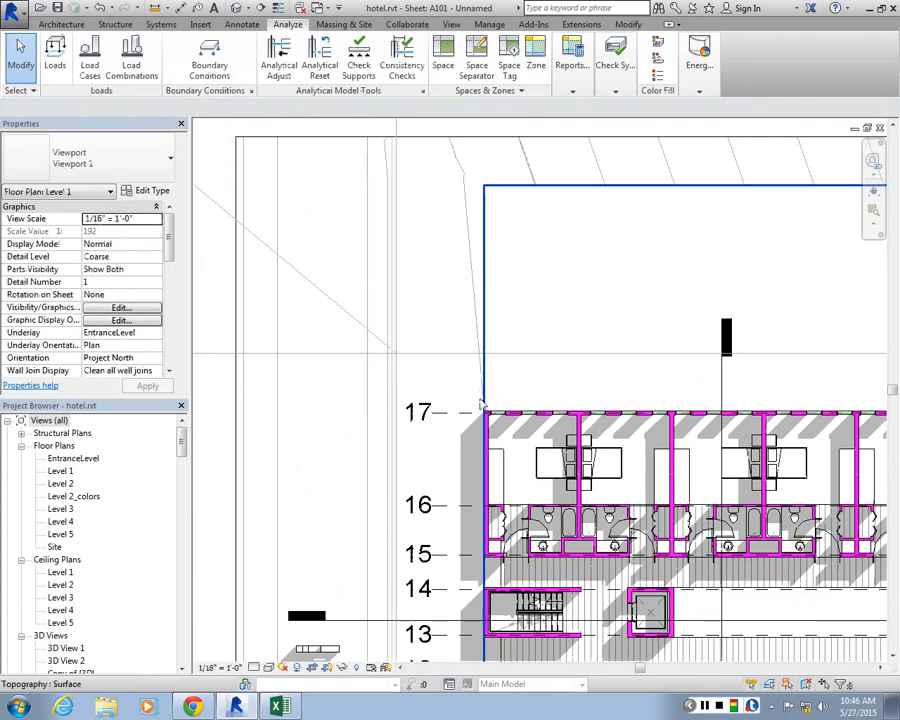
pyautogui.scroll(2, 400, 430)
pyautogui.press('a')
pyautogui.press('l')
pyautogui.scroll(-4, 394, 274)
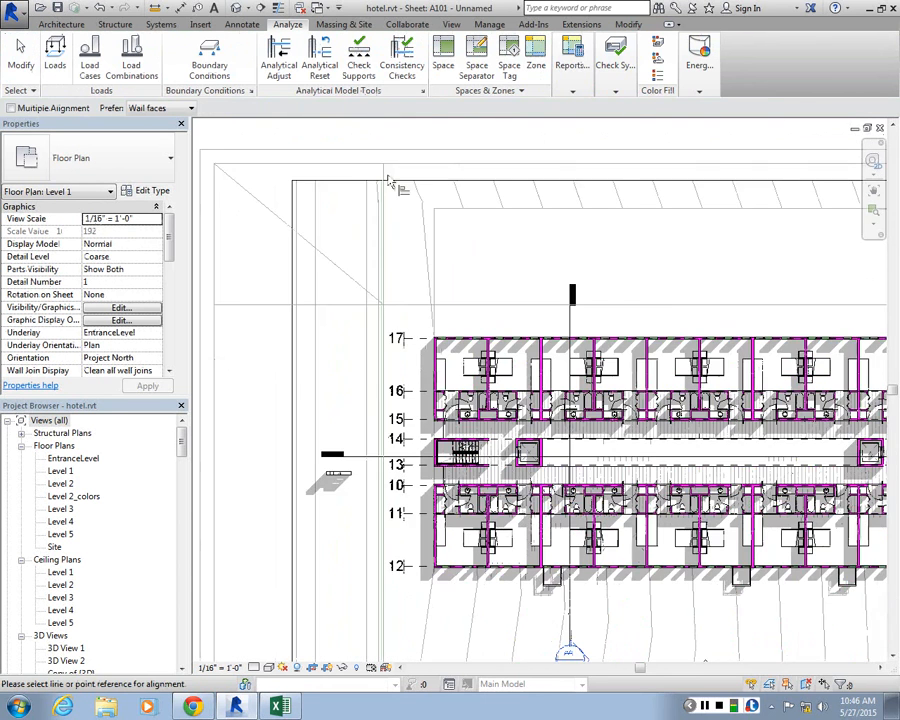
pyautogui.scroll(2, 383, 181)
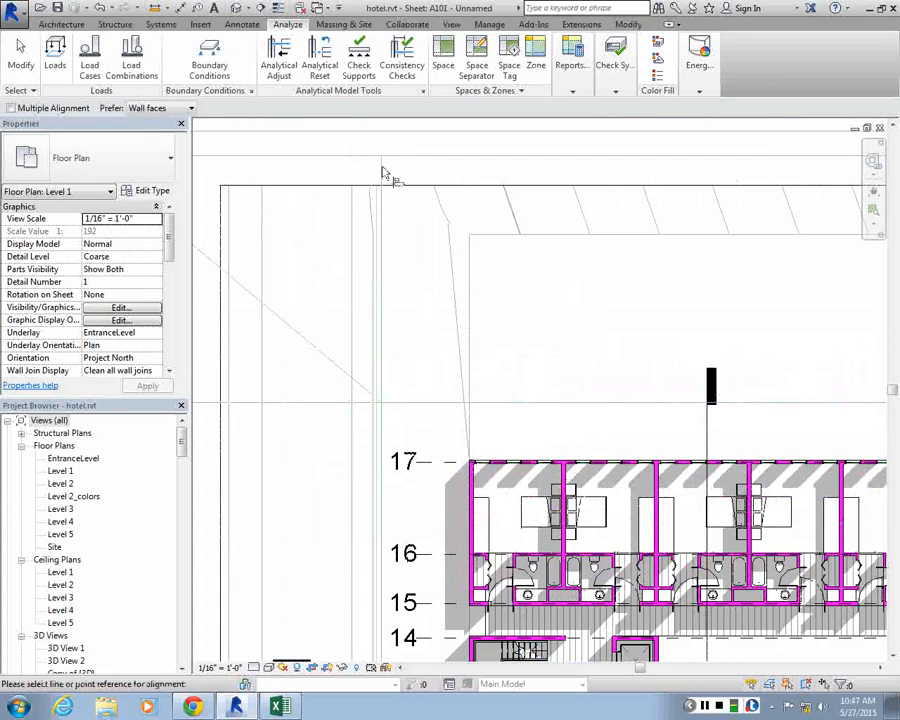
pyautogui.press('Escape')
# Deactivate the Level 1 viewport and return to sheet A101 with nothing selected
pyautogui.click(472, 467)
pyautogui.scroll(-2, 452, 374)
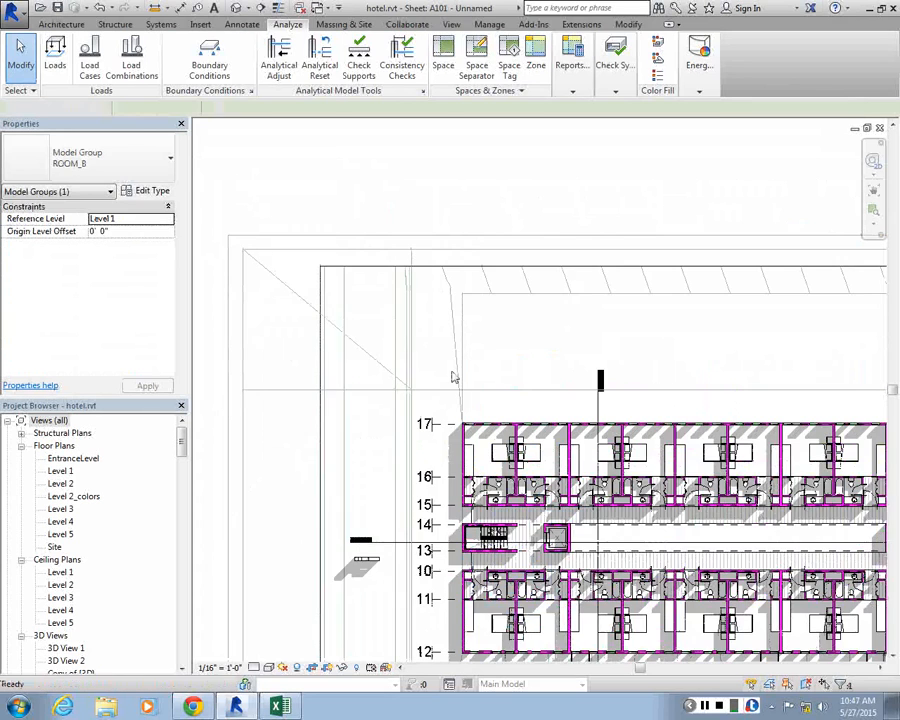
pyautogui.scroll(-2, 453, 373)
pyautogui.click(445, 318)
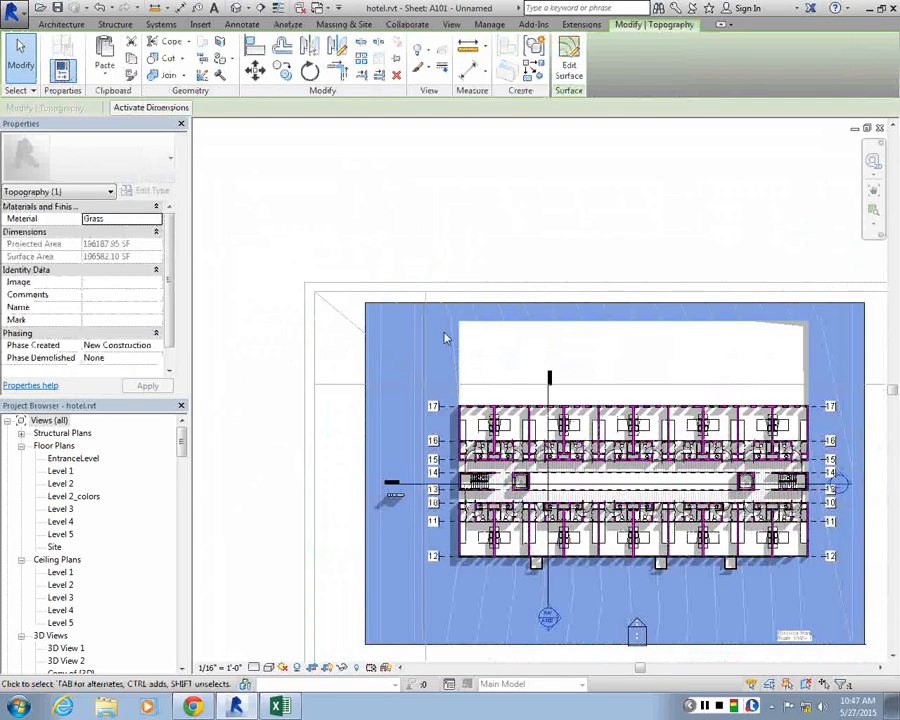
pyautogui.press('Escape')
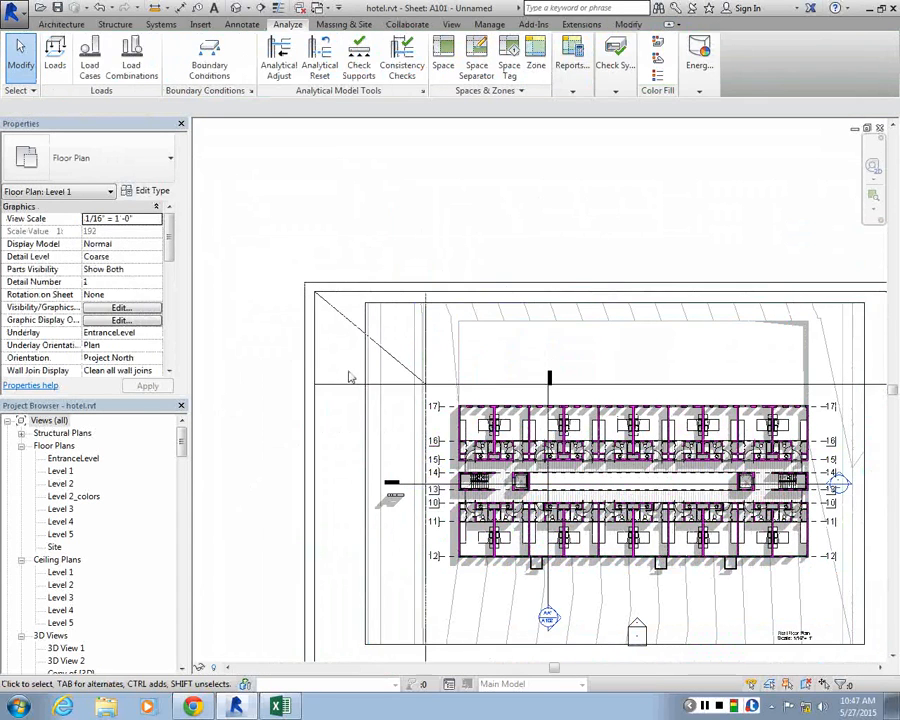
pyautogui.click(366, 377)
pyautogui.press('Escape')
# Try to align the plan in the viewport with the title block's vertical and horizontal guide lines from the sheet
pyautogui.scroll(3, 362, 377)
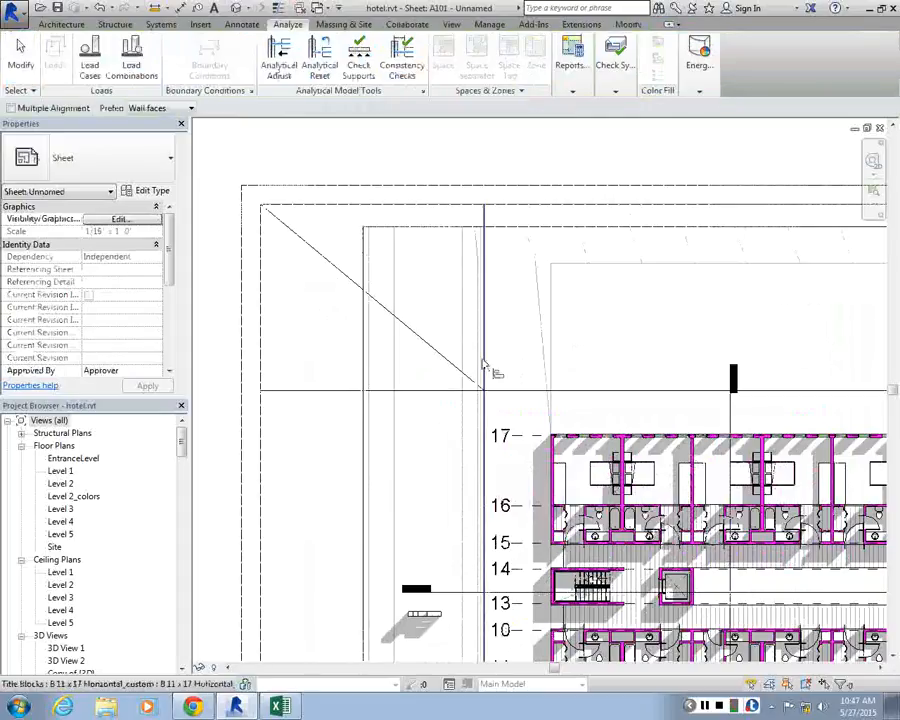
pyautogui.click(483, 366)
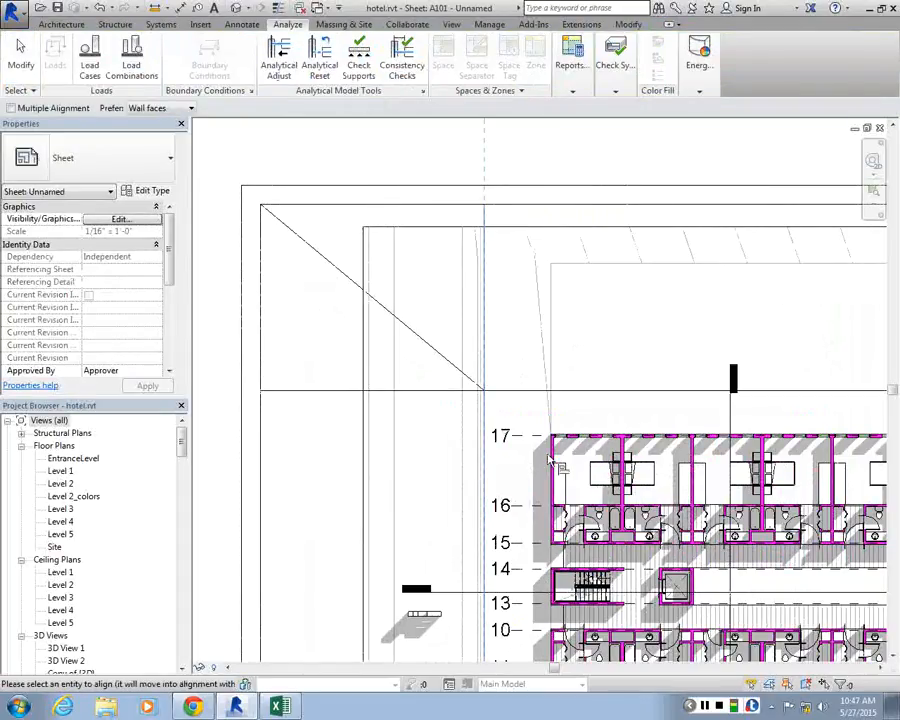
pyautogui.press('Escape')
pyautogui.press('Escape')
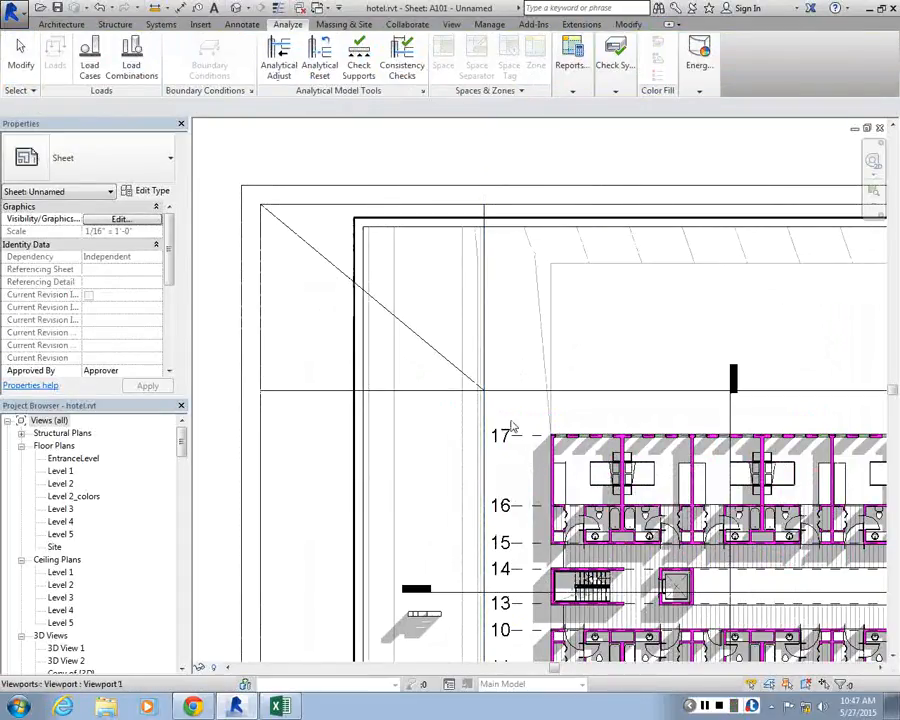
pyautogui.press('a')
pyautogui.press('l')
pyautogui.click(474, 391)
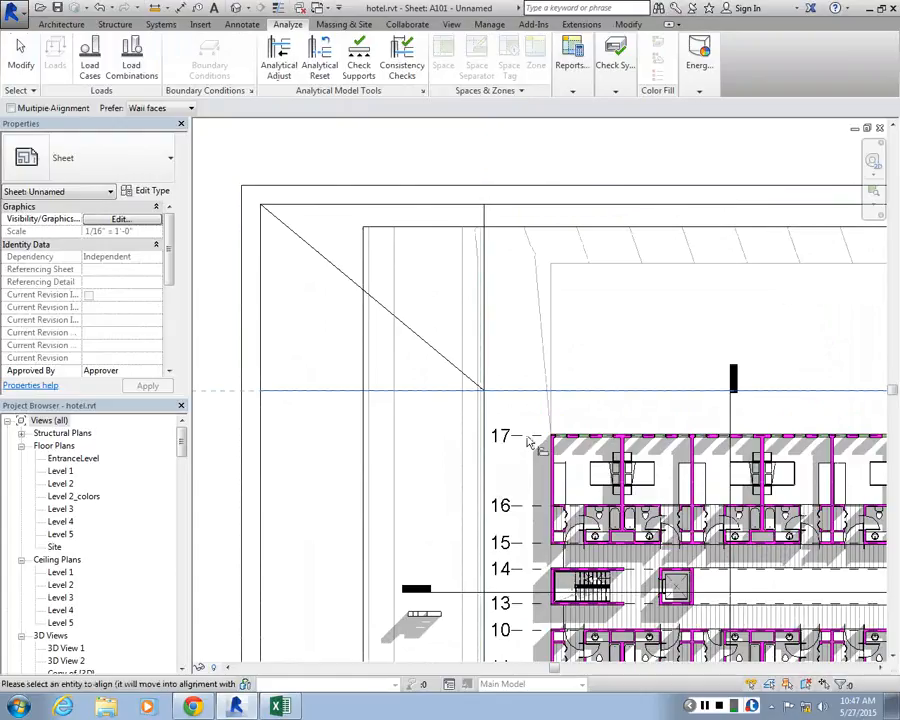
pyautogui.press('Escape')
# Move the Level 1 viewport from the end of grid line 17 to the crossing of the title block guide lines
pyautogui.click(529, 443)
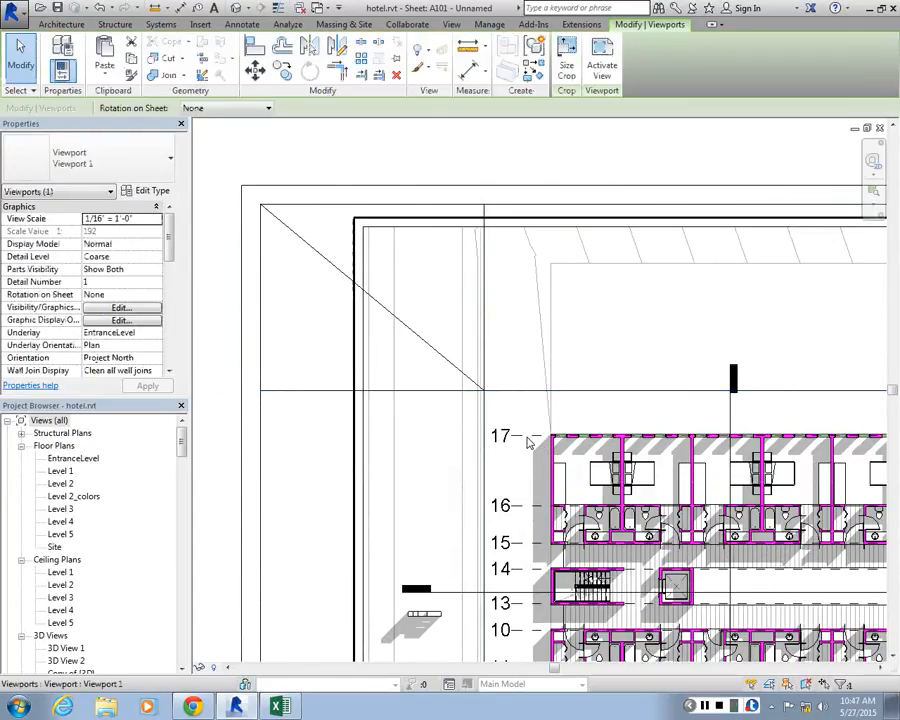
pyautogui.press('m')
pyautogui.press('v')
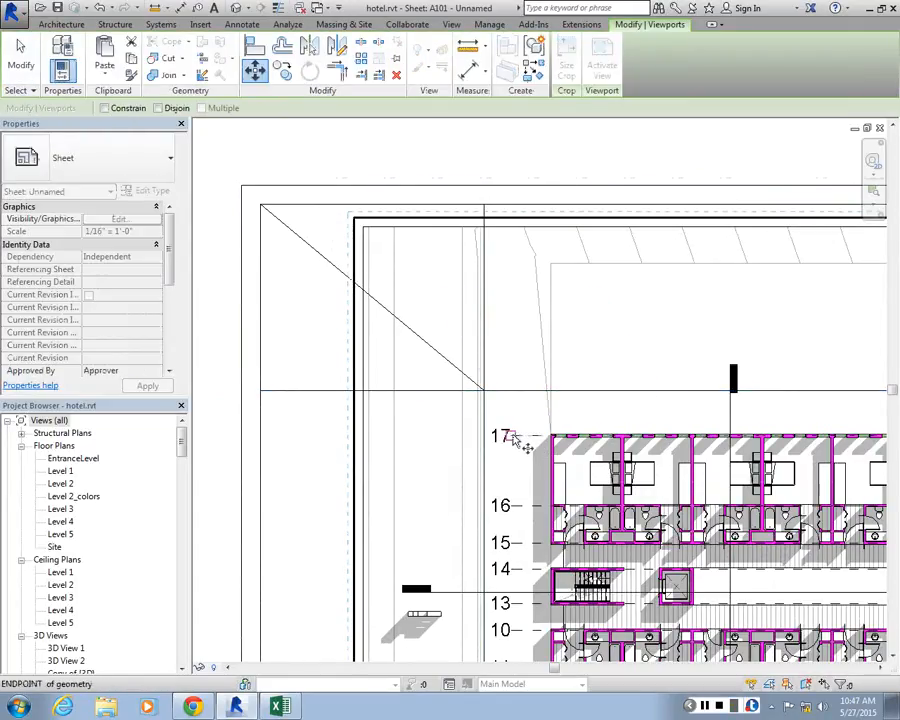
pyautogui.click(515, 440)
pyautogui.click(482, 394)
pyautogui.scroll(1, 464, 350)
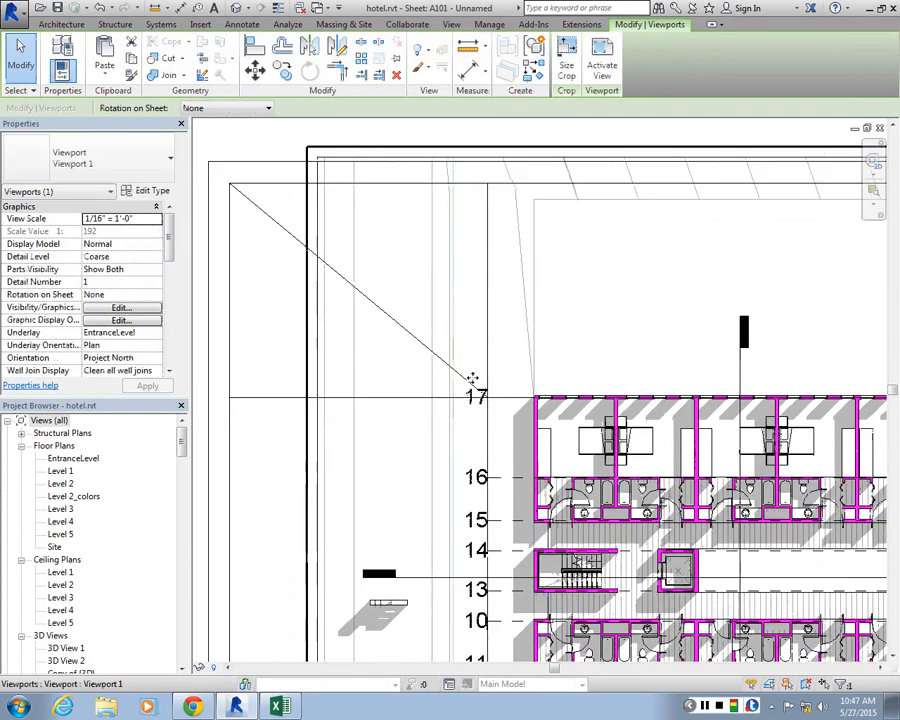
pyautogui.scroll(1, 508, 404)
pyautogui.press('m')
pyautogui.press('v')
pyautogui.scroll(2, 572, 420)
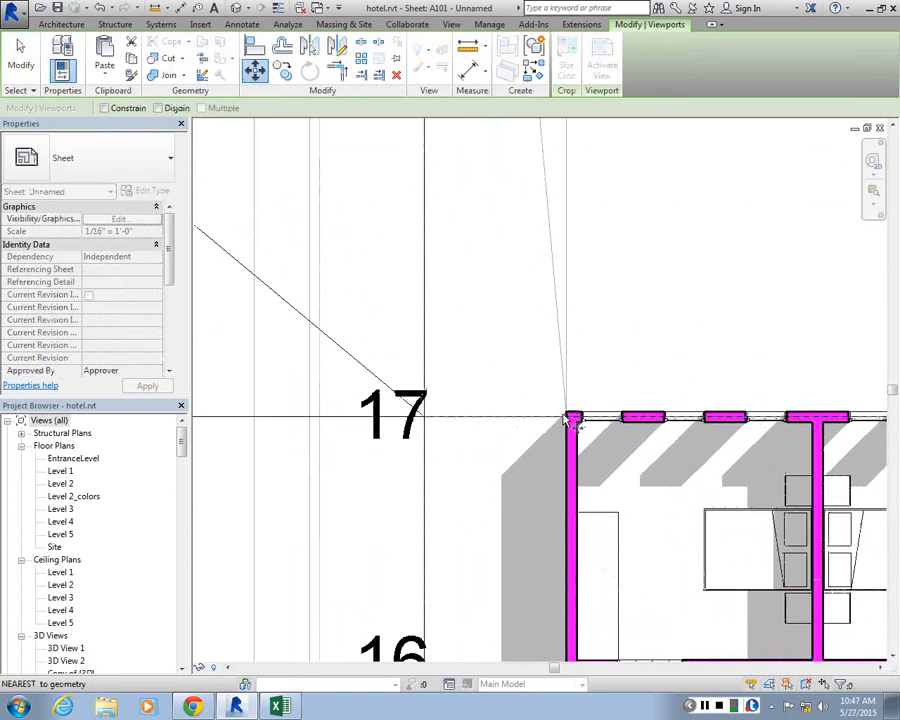
pyautogui.scroll(2, 568, 420)
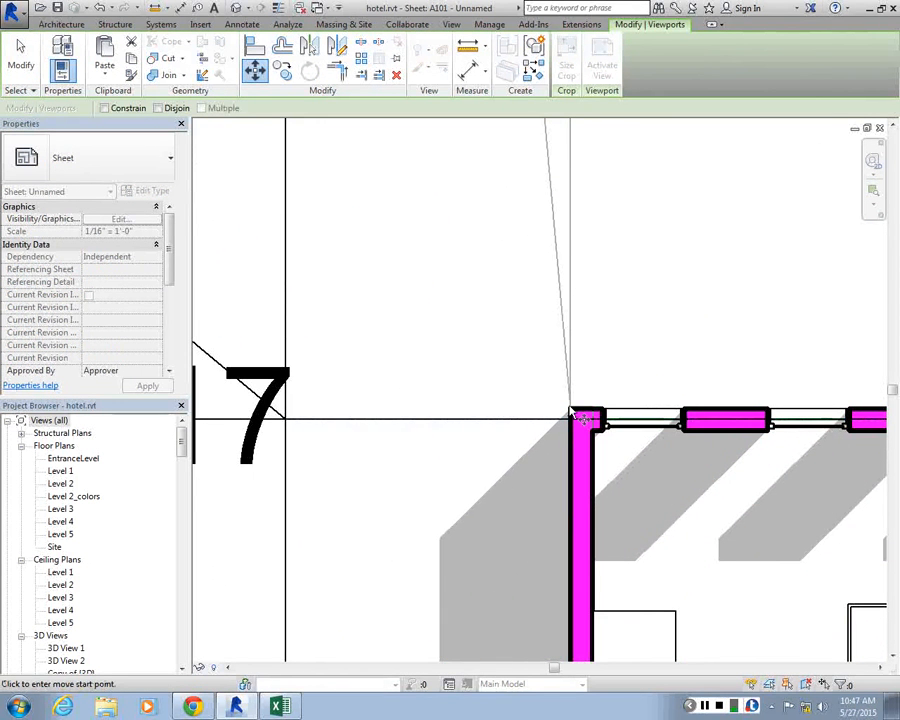
pyautogui.scroll(-4, 578, 393)
pyautogui.press('Escape')
pyautogui.press('Escape')
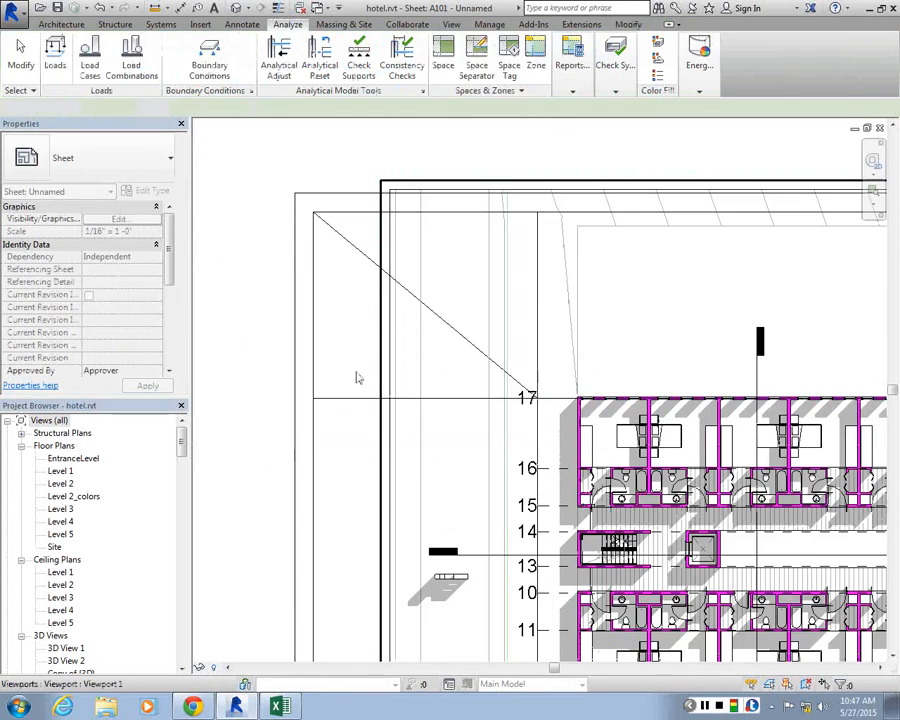
# Look through the Level 1 and Level 5 floor plans for the vertical grid lines and open the South elevation
pyautogui.scroll(-2, 358, 378)
pyautogui.click(60, 471)
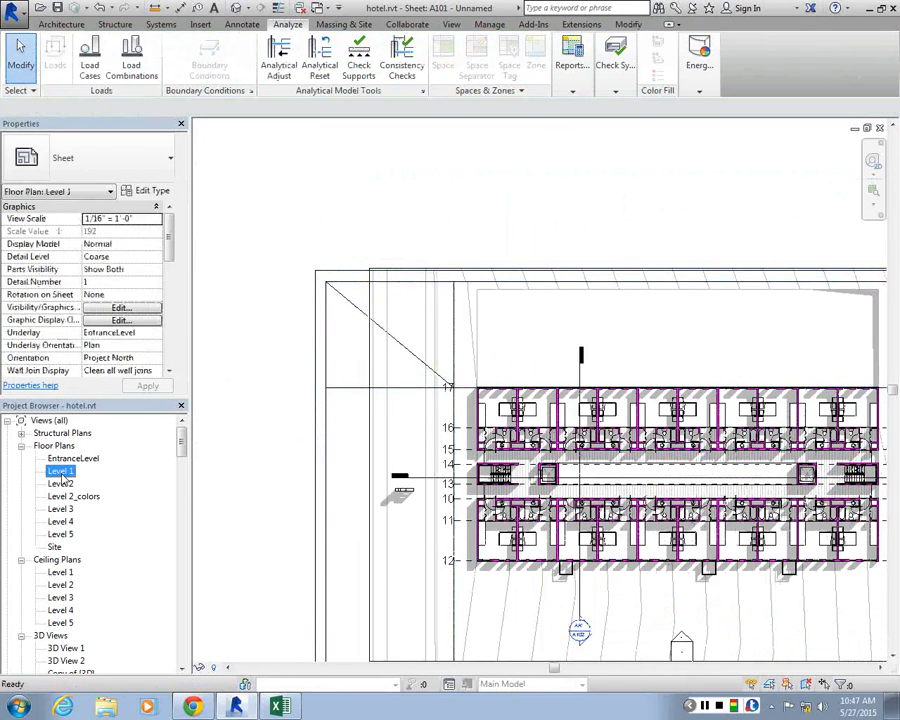
pyautogui.doubleClick(61, 473)
pyautogui.doubleClick(68, 535)
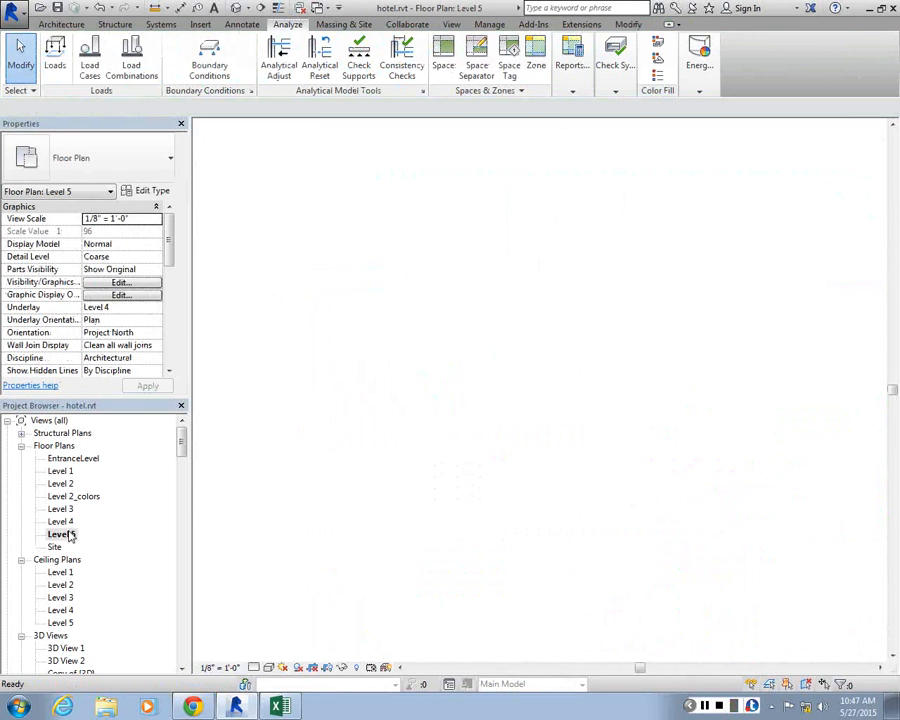
pyautogui.scroll(-4, 74, 587)
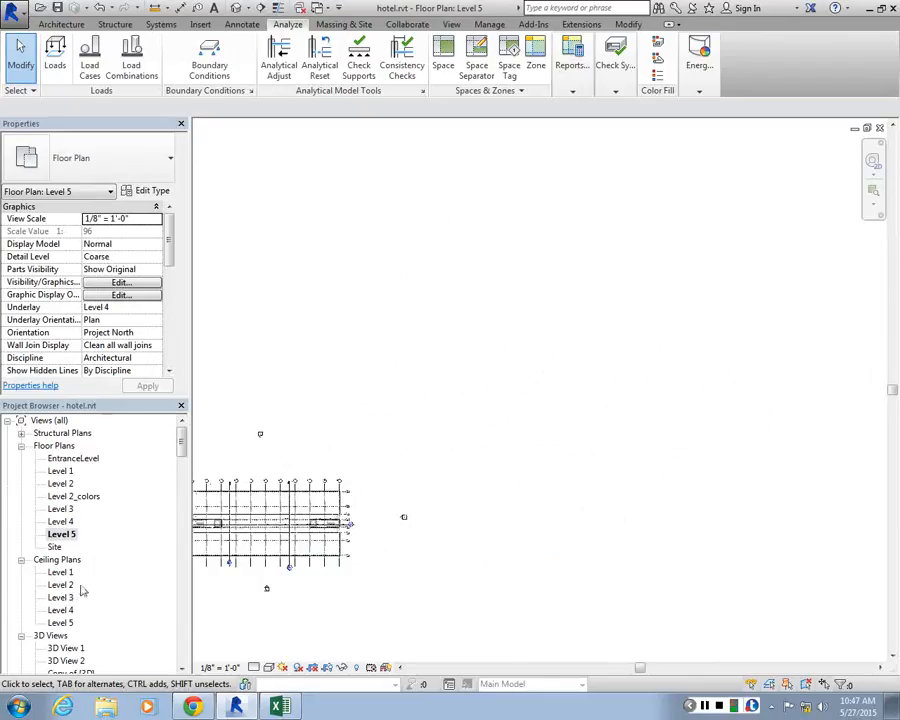
pyautogui.scroll(2, 168, 479)
pyautogui.moveTo(181, 443)
pyautogui.mouseDown()
pyautogui.moveTo(181, 527)
pyautogui.moveTo(181, 487)
pyautogui.mouseUp()
pyautogui.doubleClick(58, 471)
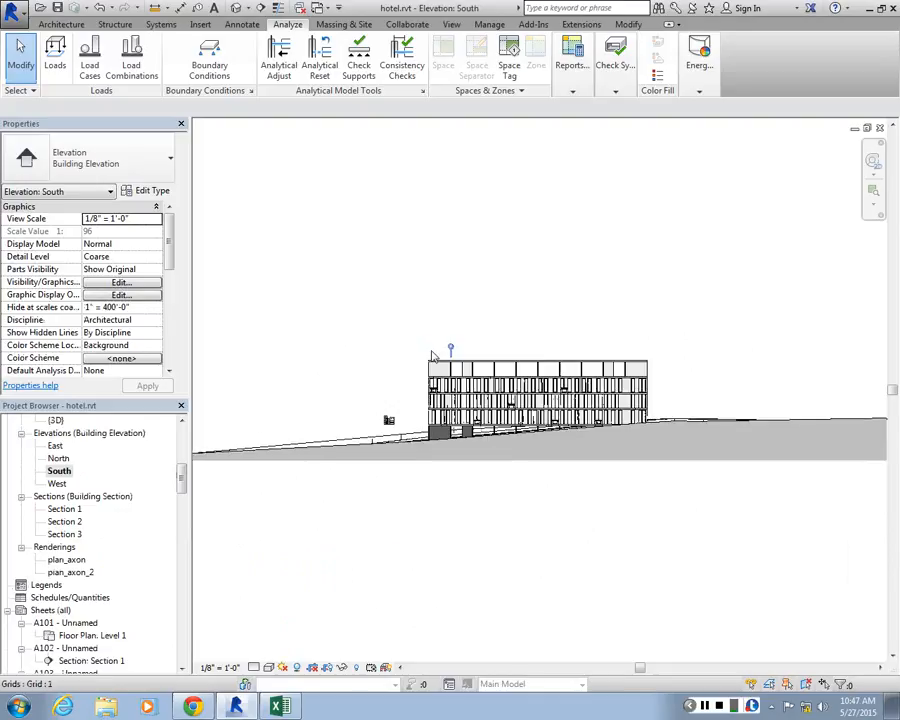
pyautogui.scroll(4, 432, 355)
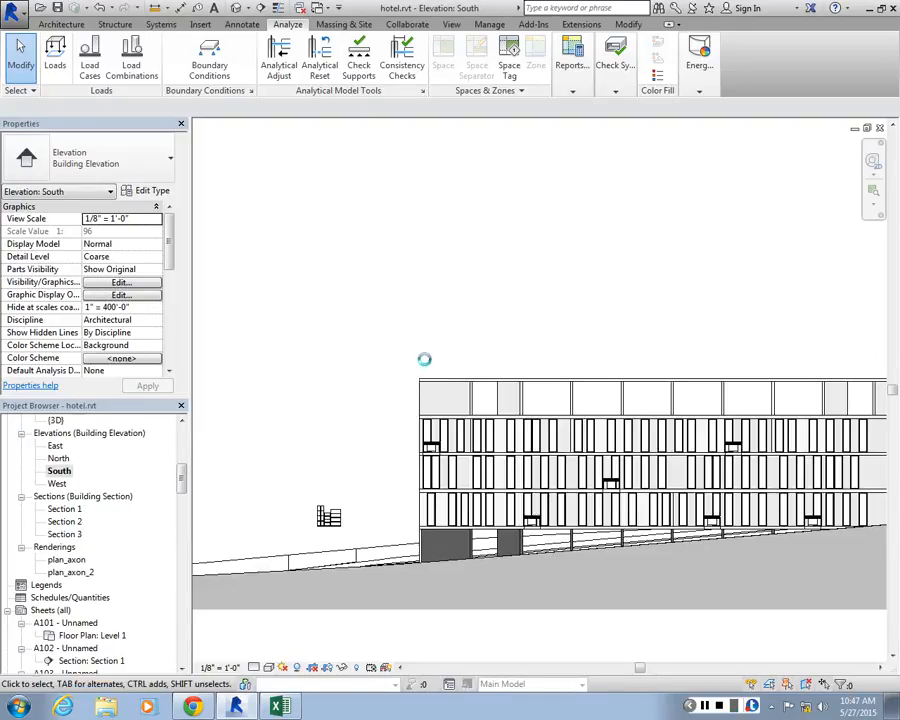
pyautogui.click(420, 358)
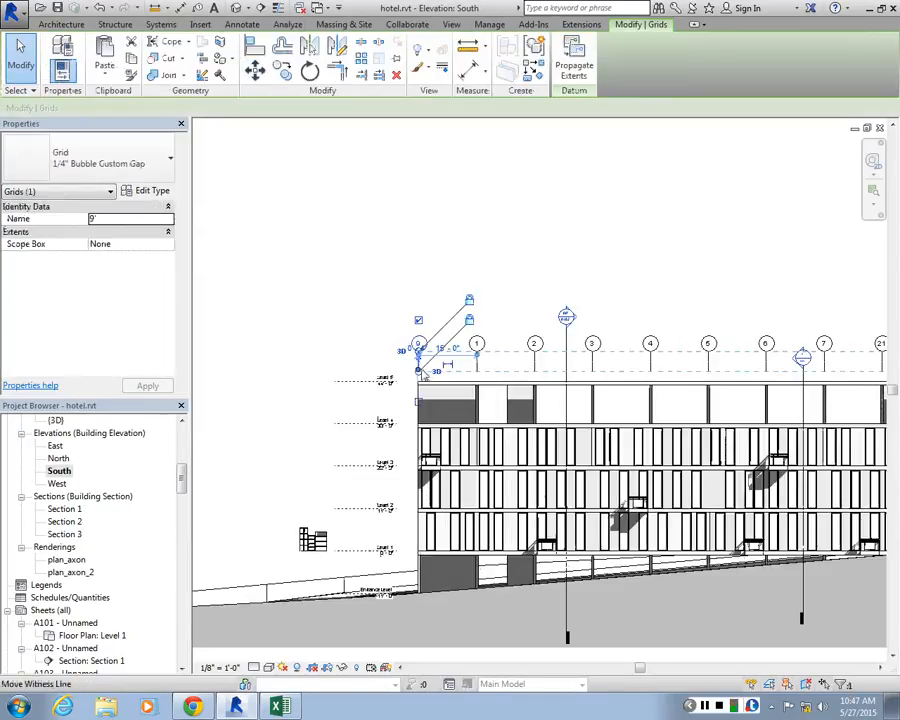
pyautogui.press('Escape')
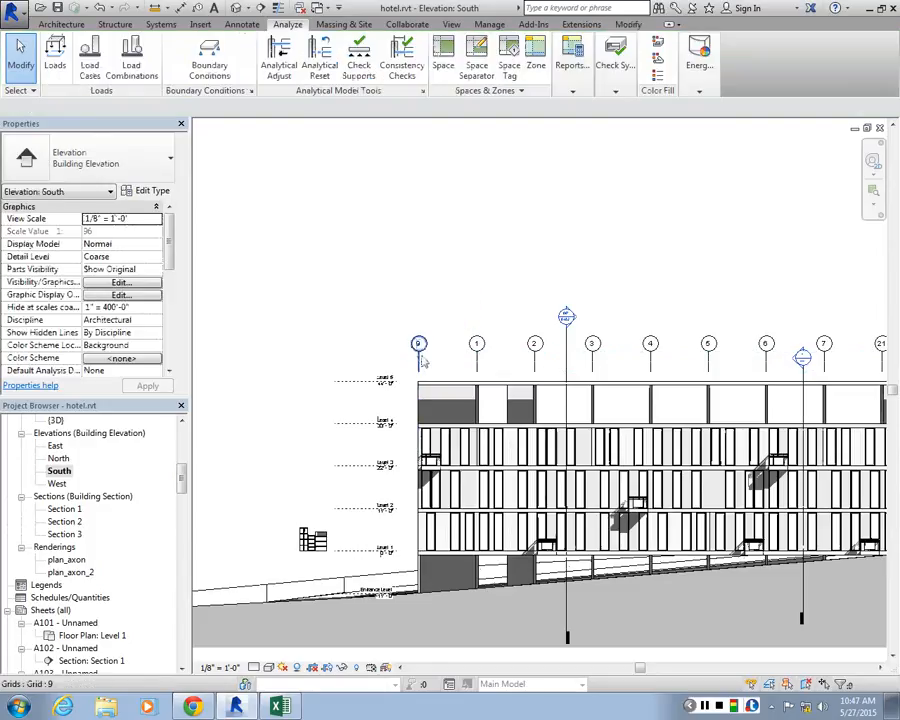
pyautogui.click(423, 370)
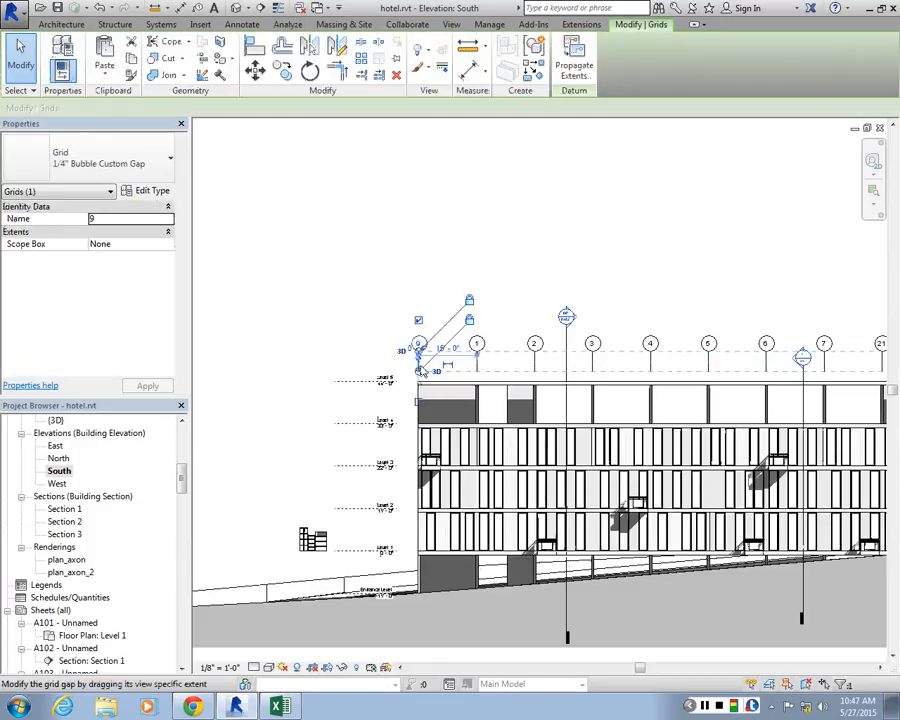
pyautogui.press('Escape')
pyautogui.scroll(2, 433, 378)
pyautogui.click(420, 377)
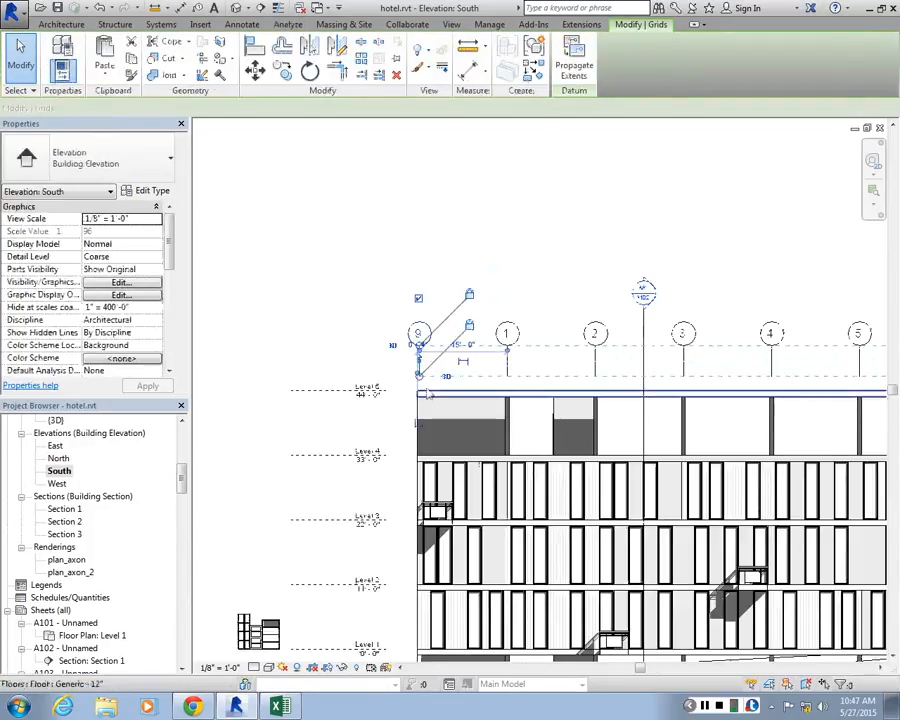
pyautogui.scroll(3, 421, 387)
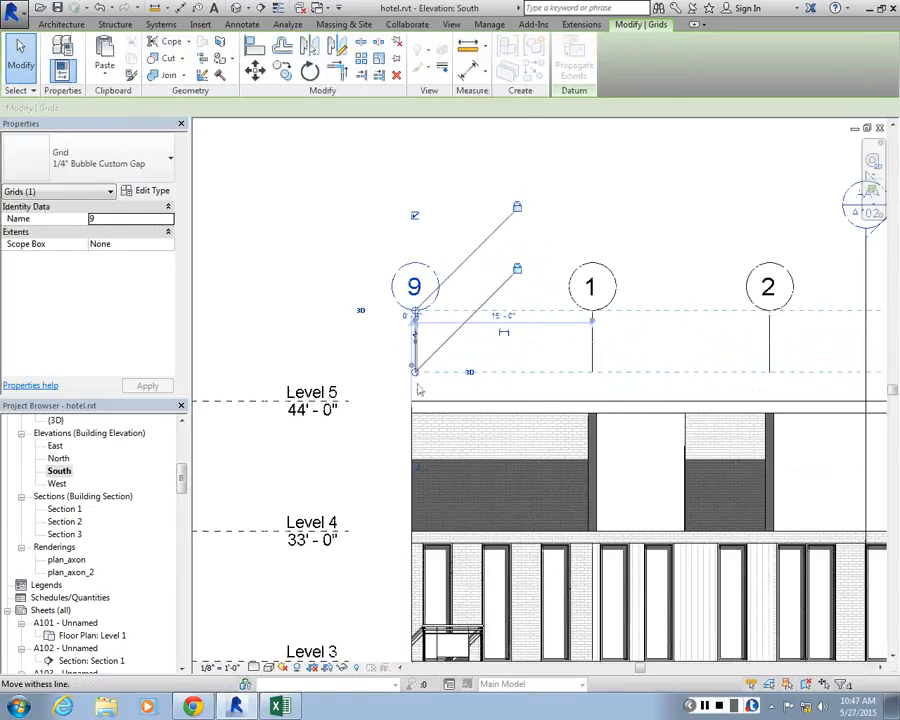
pyautogui.press('Escape')
# Extend the numbered grid lines in the South elevation down through all levels to below the ground by stretching grid 1's lower end
pyautogui.click(593, 370)
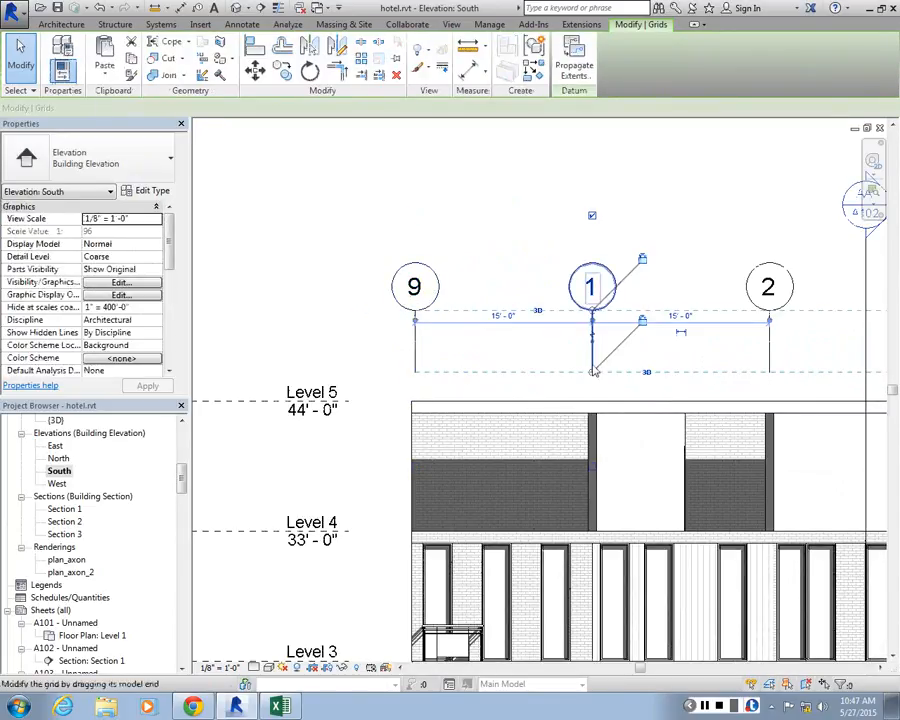
pyautogui.moveTo(593, 372); pyautogui.dragTo(593, 508)
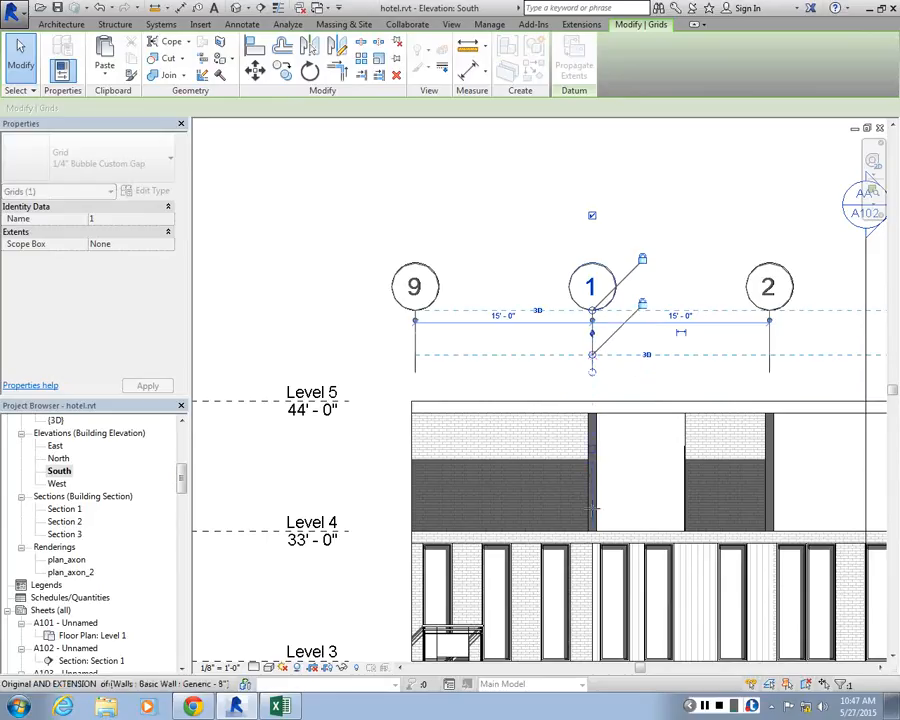
pyautogui.scroll(-5, 593, 426)
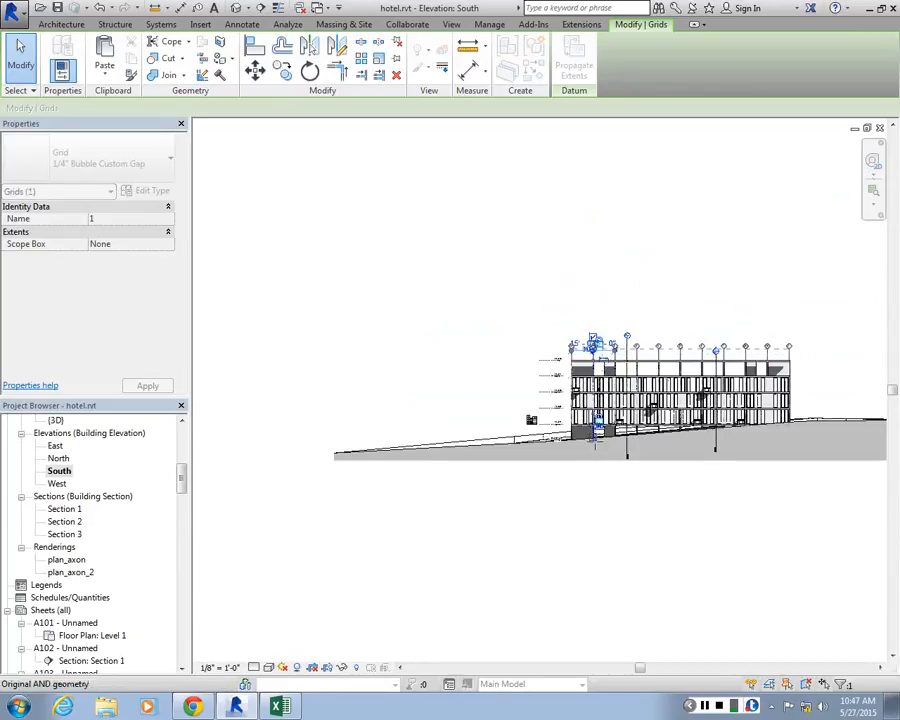
pyautogui.click(590, 476)
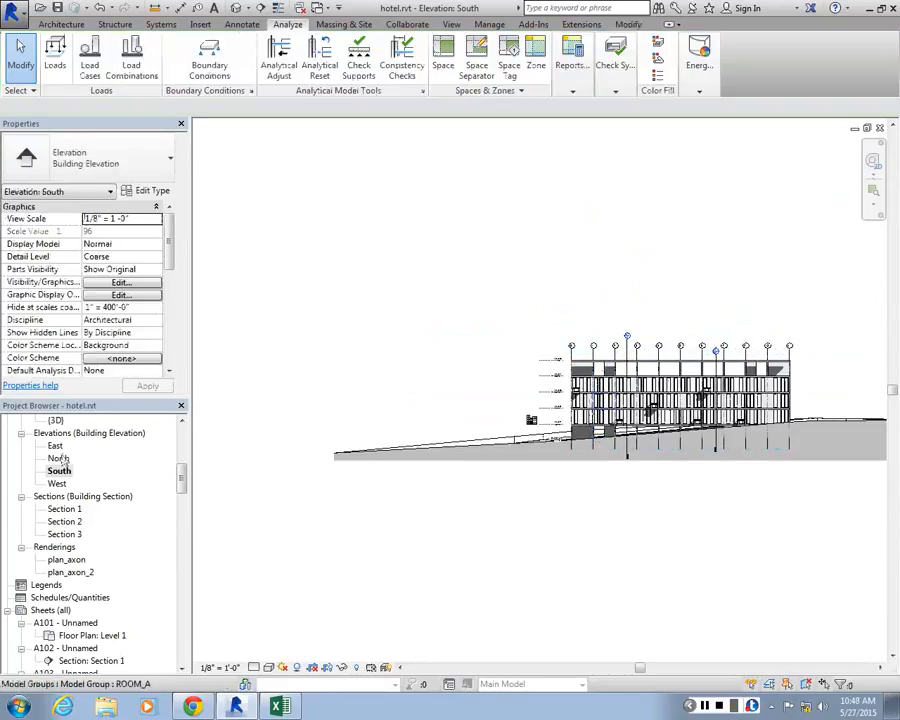
# Check the vertical grids in the Level 1 floor plan and on sheet A101 around the title block guide crossing
pyautogui.doubleClick(67, 456)
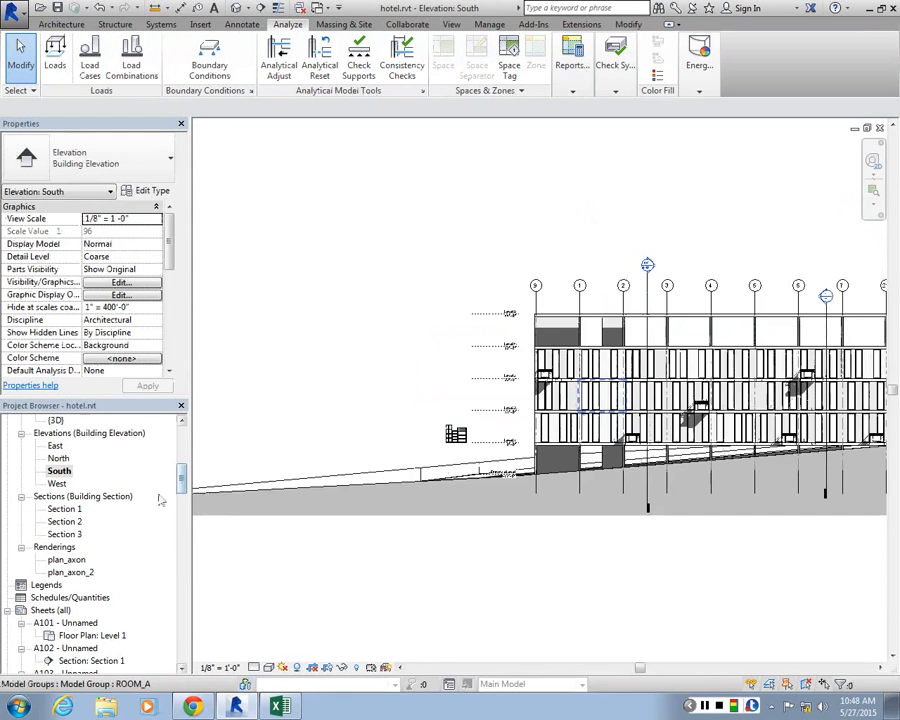
pyautogui.doubleClick(80, 637)
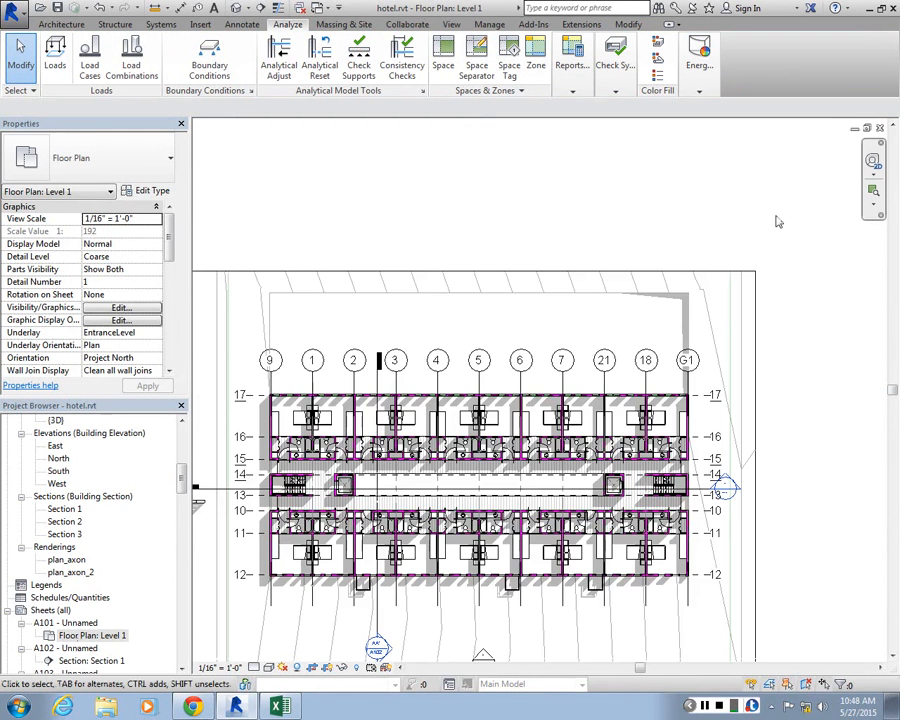
pyautogui.doubleClick(68, 624)
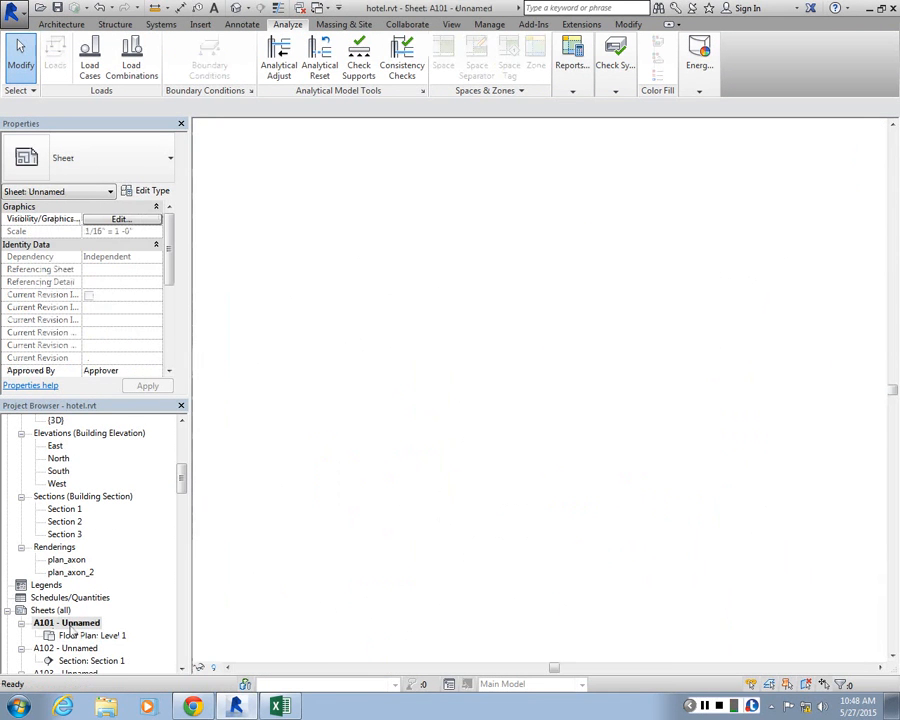
pyautogui.scroll(1, 464, 374)
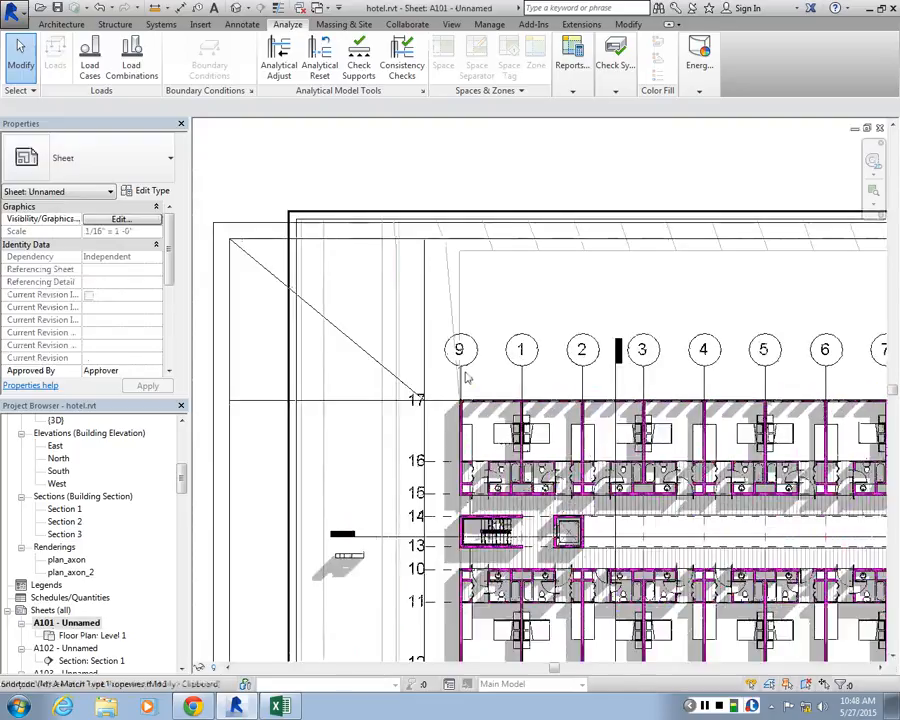
# Move the Level 1 viewport on sheet A101 so grid line 9 and grid line 17 meet at the guide line crossing
pyautogui.scroll(3, 464, 374)
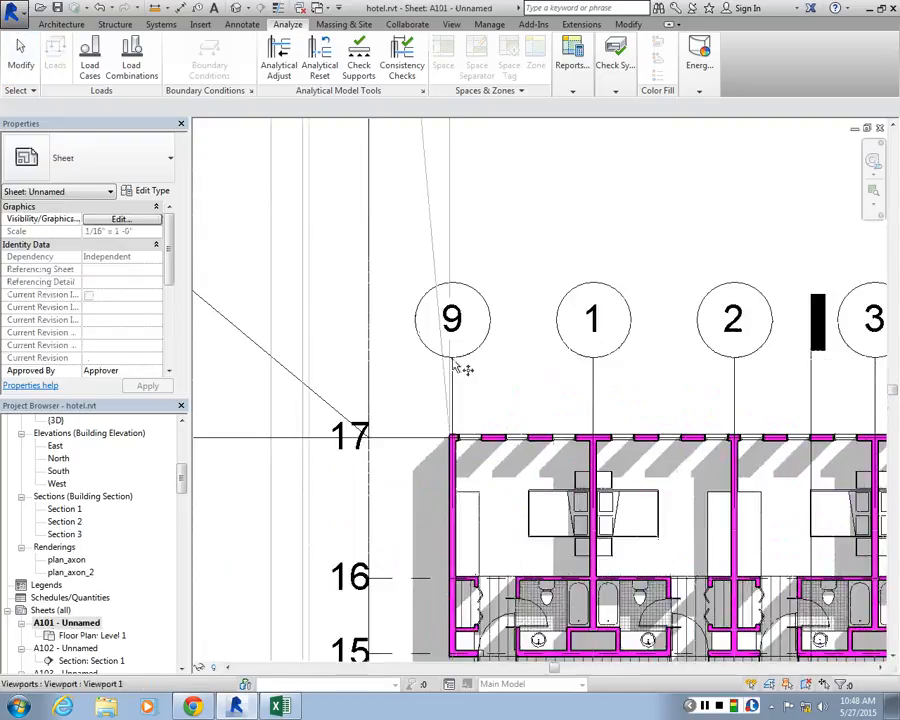
pyautogui.click(453, 386)
pyautogui.moveTo(453, 390); pyautogui.dragTo(370, 357)
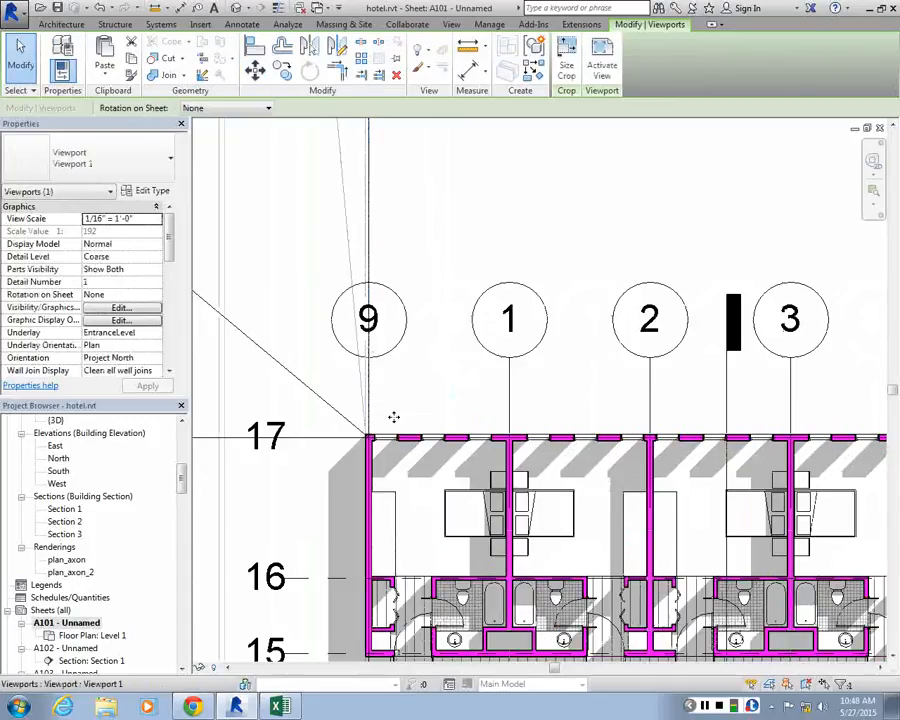
pyautogui.scroll(-6, 386, 315)
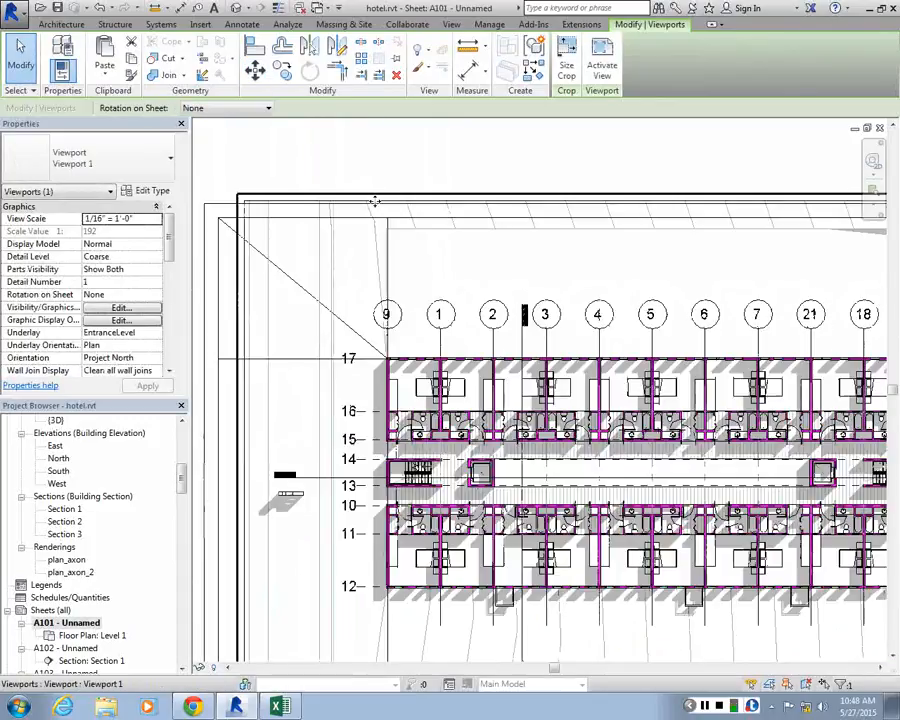
# Activate the Level 1 viewport, pull in the top and left edges of its crop region, and deactivate it
pyautogui.click(290, 263)
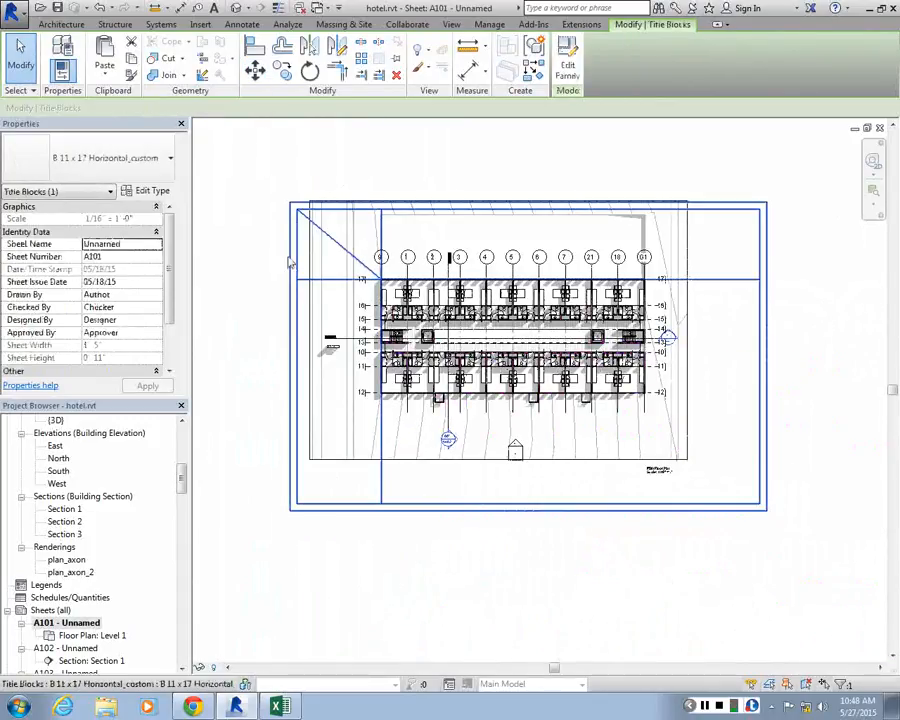
pyautogui.click(307, 222)
pyautogui.scroll(2, 444, 196)
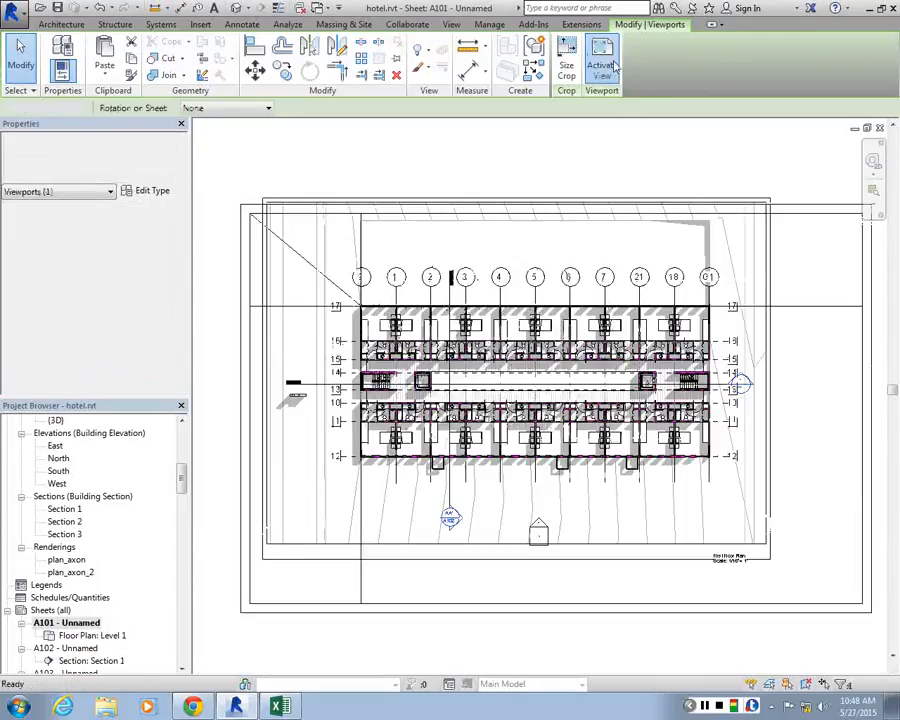
pyautogui.doubleClick(500, 200)
pyautogui.moveTo(504, 201); pyautogui.dragTo(519, 246)
pyautogui.moveTo(268, 396); pyautogui.dragTo(273, 398)
pyautogui.press('Escape')
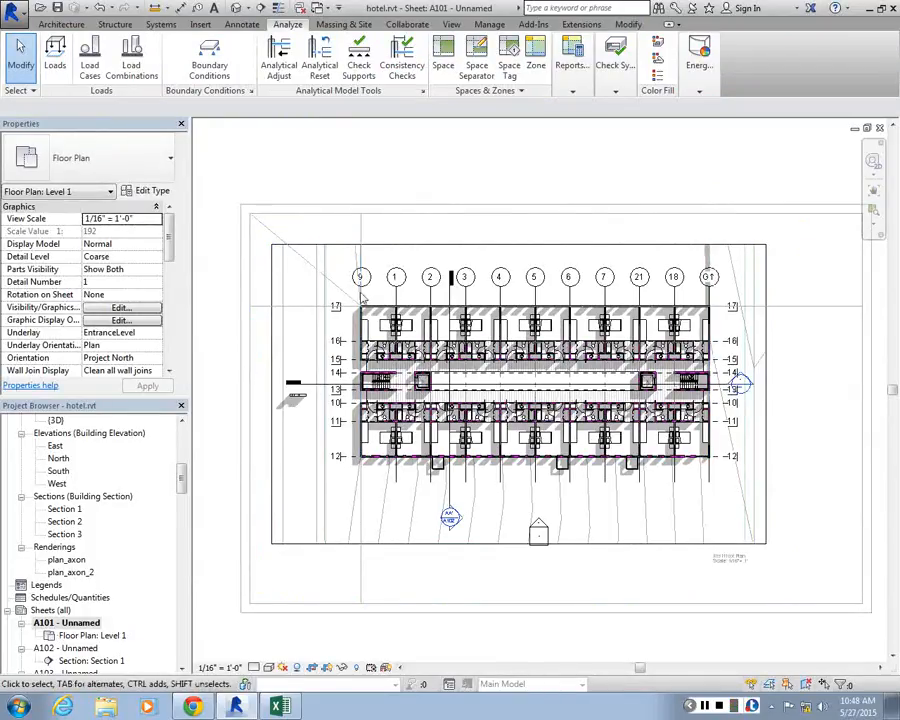
pyautogui.scroll(3, 355, 288)
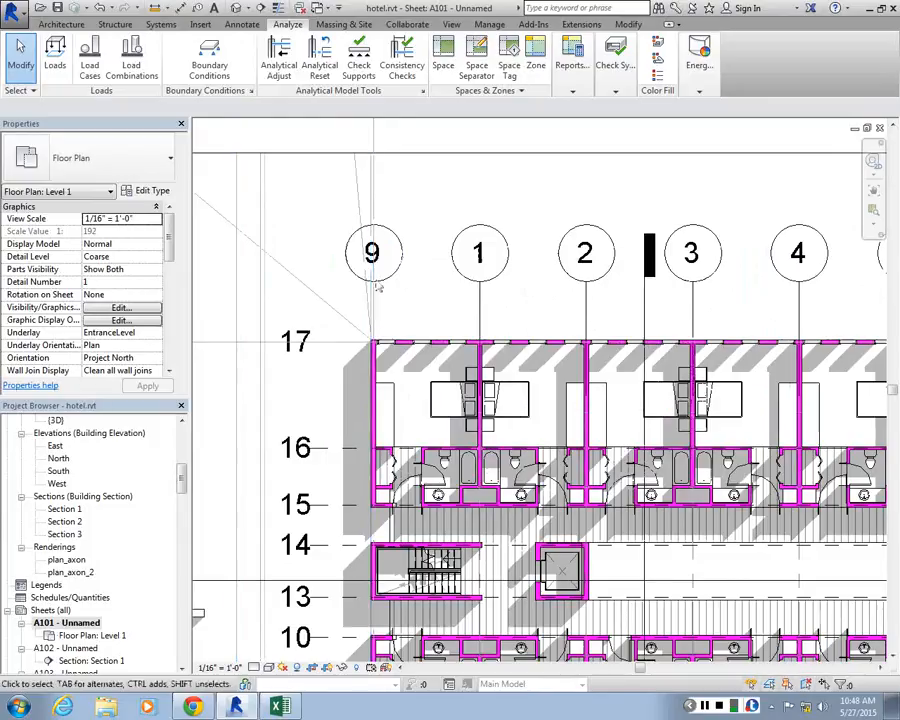
pyautogui.scroll(-3, 325, 345)
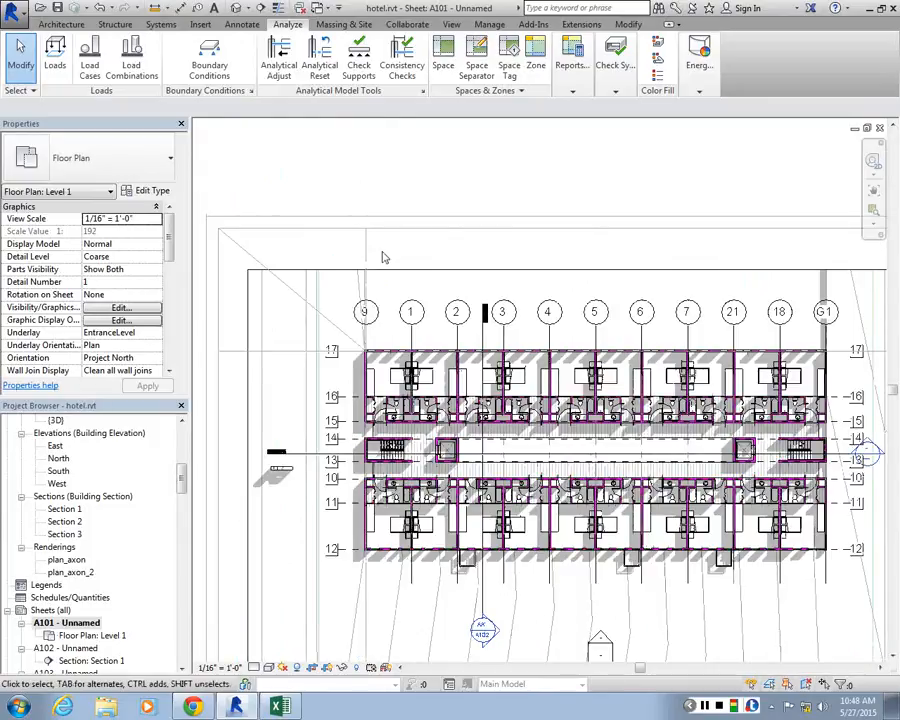
pyautogui.scroll(-2, 390, 235)
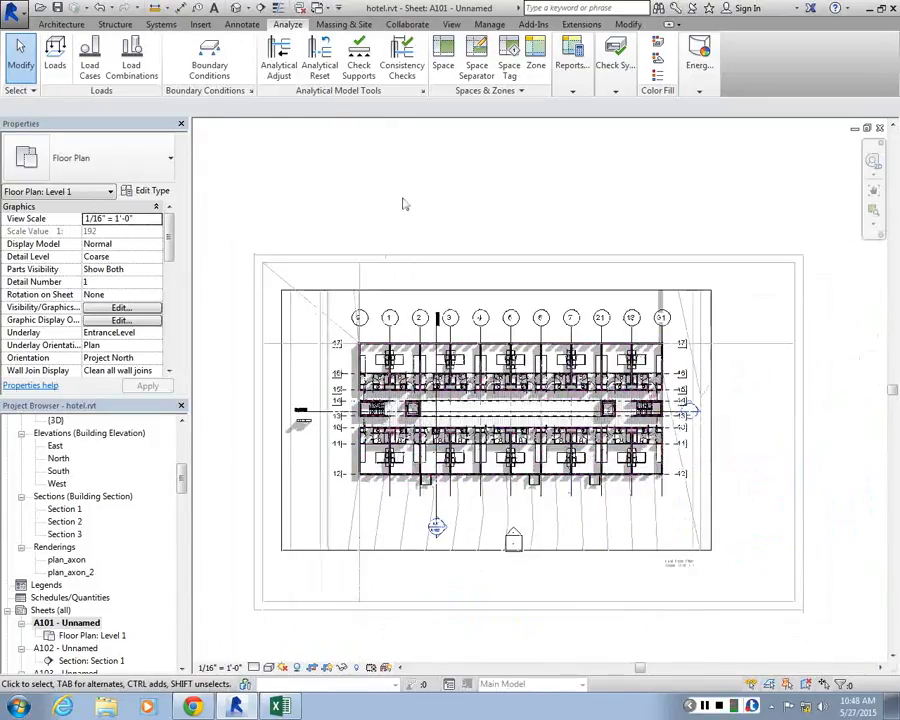
pyautogui.doubleClick(403, 204)
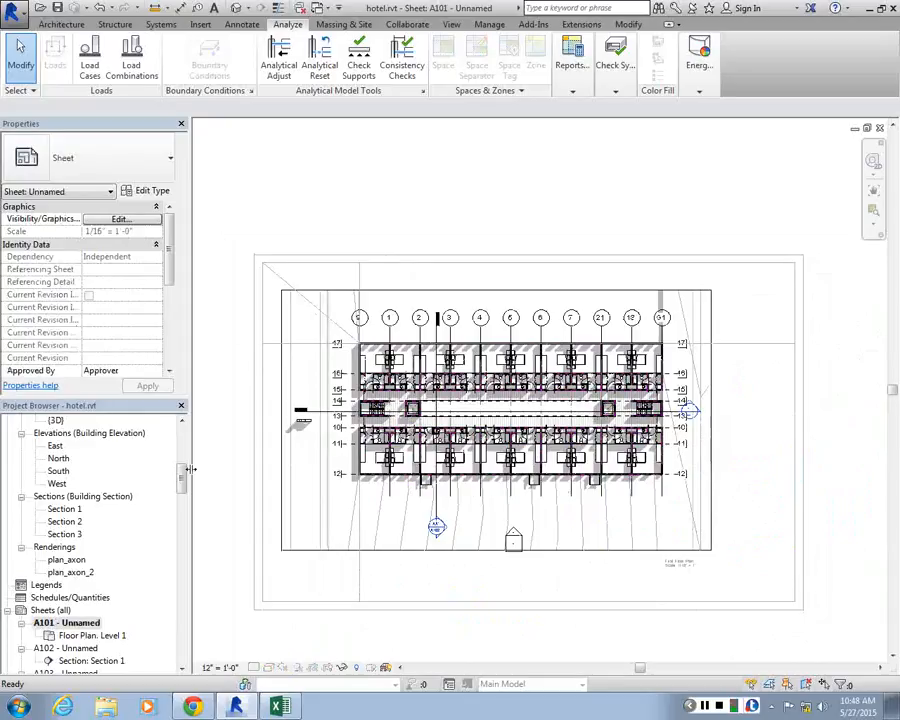
# Open the title block family B 11 x 17 Horizontal_custom for editing and delete its guide lines
pyautogui.moveTo(183, 478); pyautogui.dragTo(183, 560)
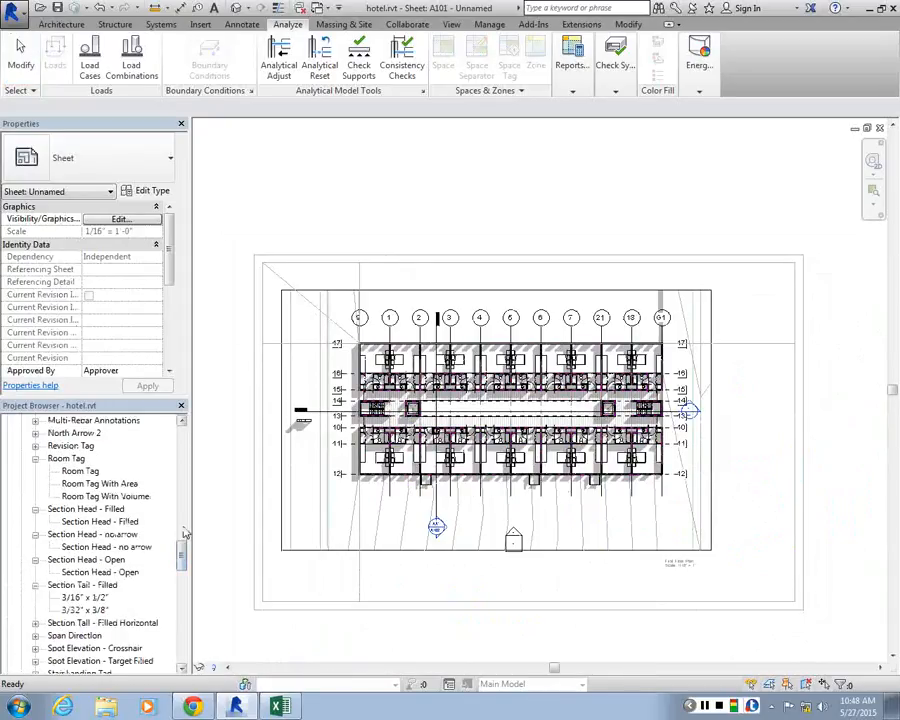
pyautogui.scroll(4, 95, 505)
pyautogui.scroll(5, 95, 505)
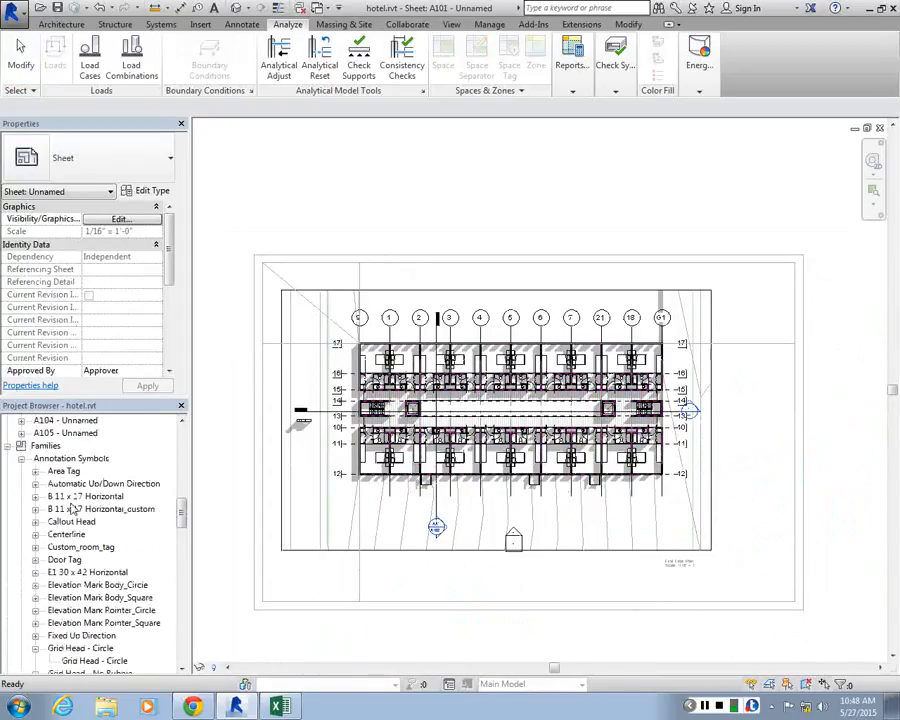
pyautogui.rightClick(80, 509)
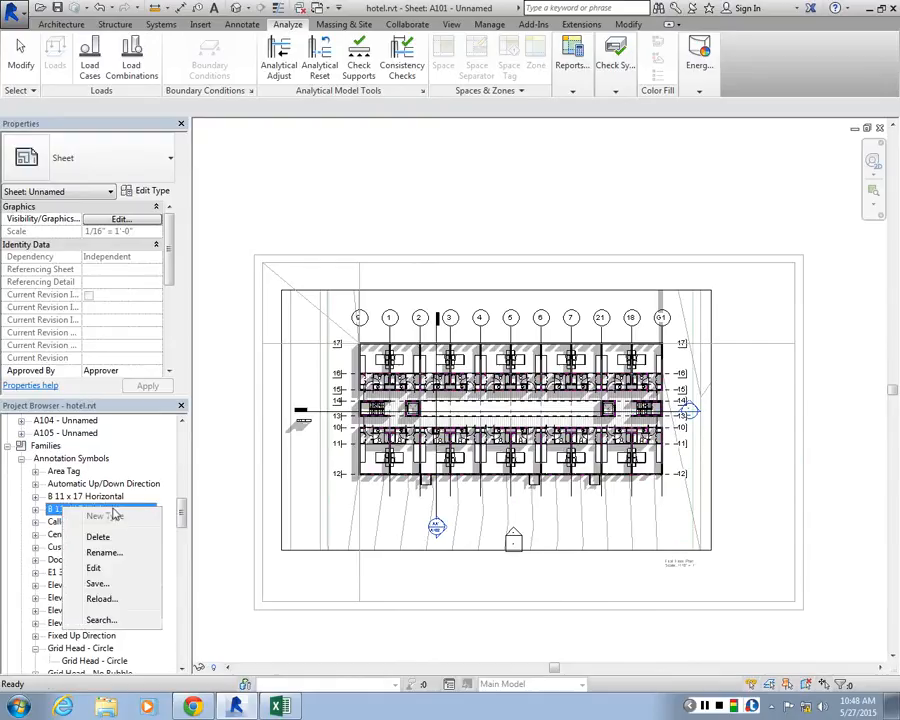
pyautogui.click(93, 567)
pyautogui.moveTo(392, 355); pyautogui.dragTo(289, 461)
pyautogui.press('Delete')
# Load the edited title block family into hotel.rvt, overwriting the existing version
pyautogui.click(497, 65)
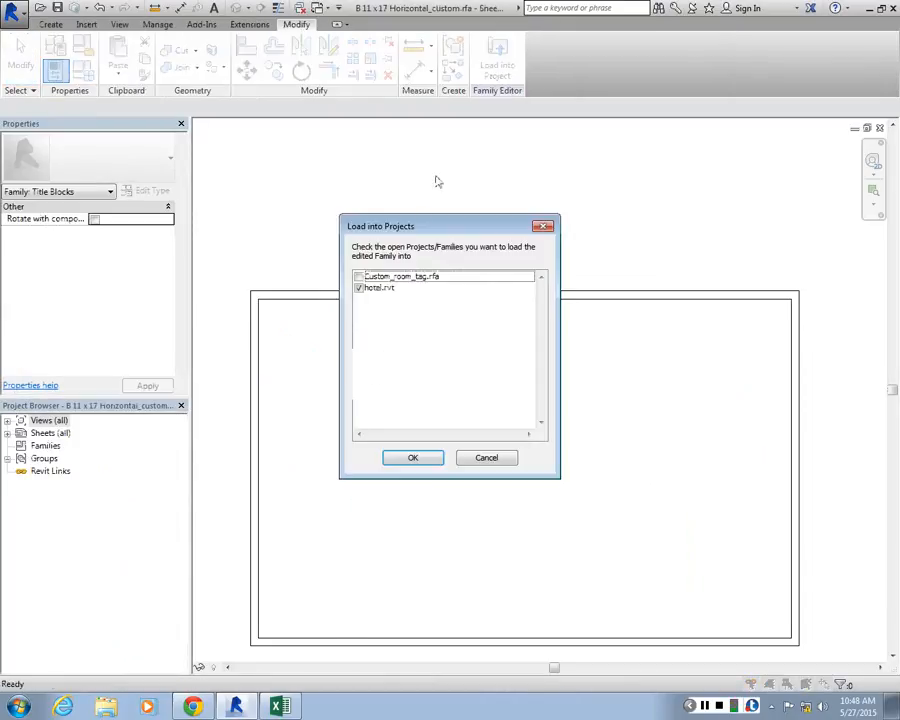
pyautogui.click(428, 458)
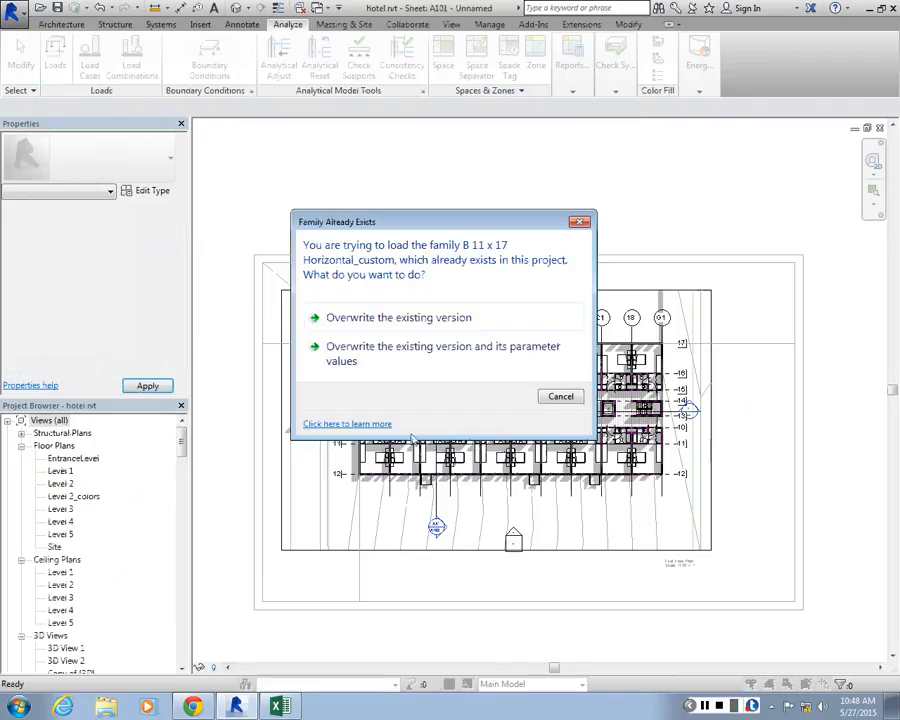
pyautogui.click(400, 314)
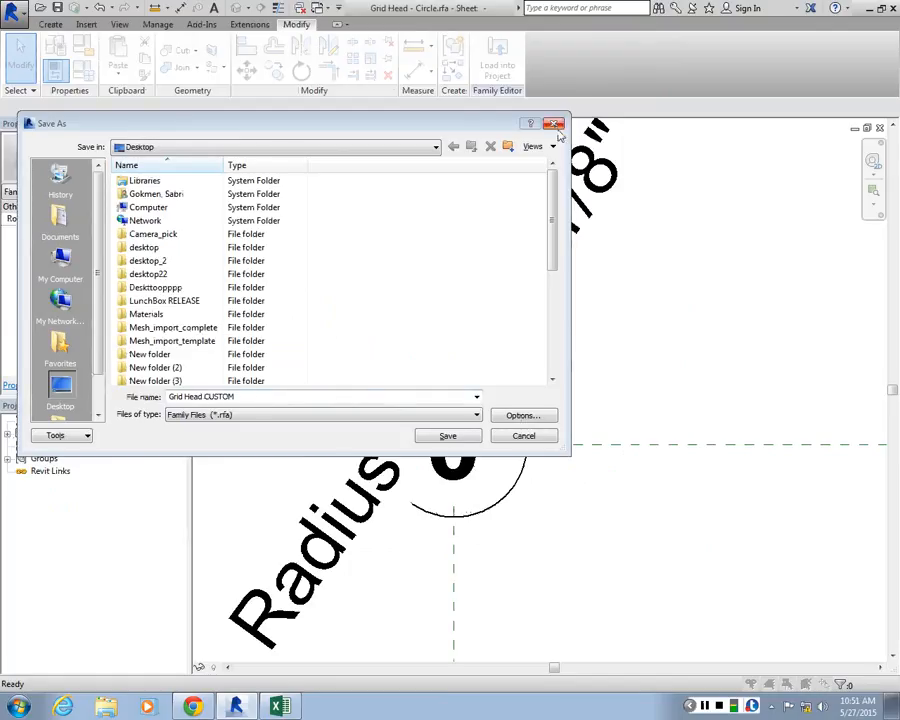
# Save the edited grid head family on the Desktop as Grid Head CUSTOM and load it into hotel.rvt
pyautogui.click(444, 435)
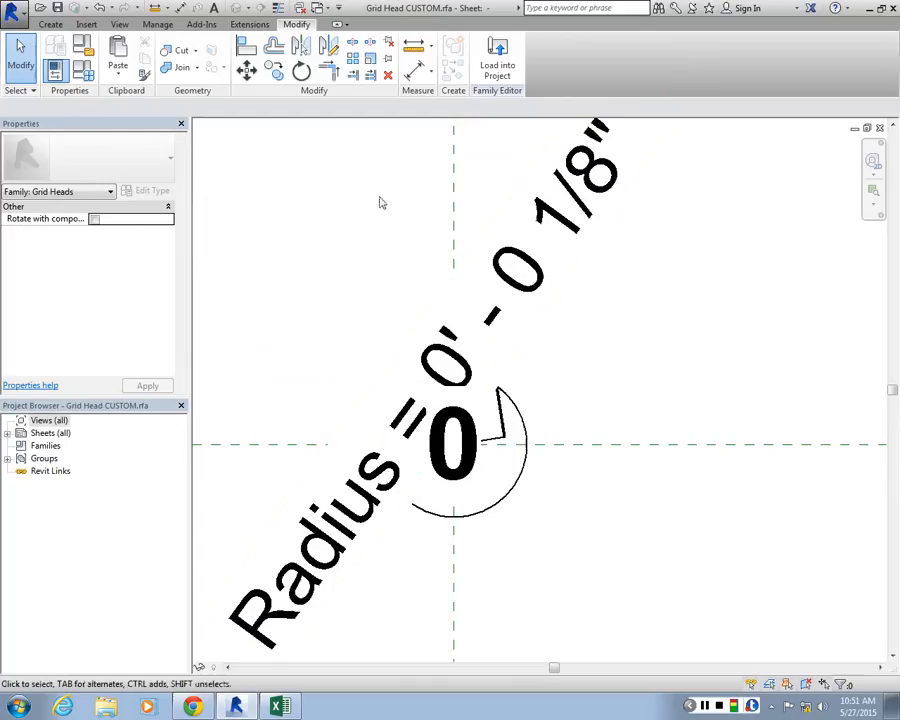
pyautogui.click(497, 60)
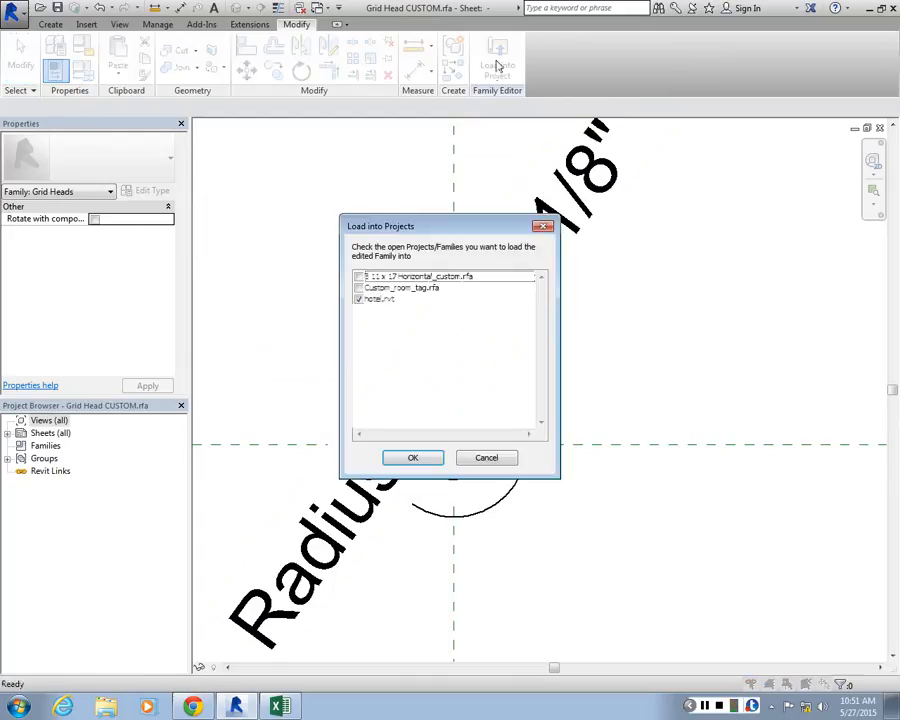
pyautogui.click(413, 458)
# Set the symbol of grid 9's type, 1/4" Bubble Custom Gap, to Grid Head CUSTOM and check the grid bubbles in the Level 1 plan
pyautogui.scroll(5, 451, 358)
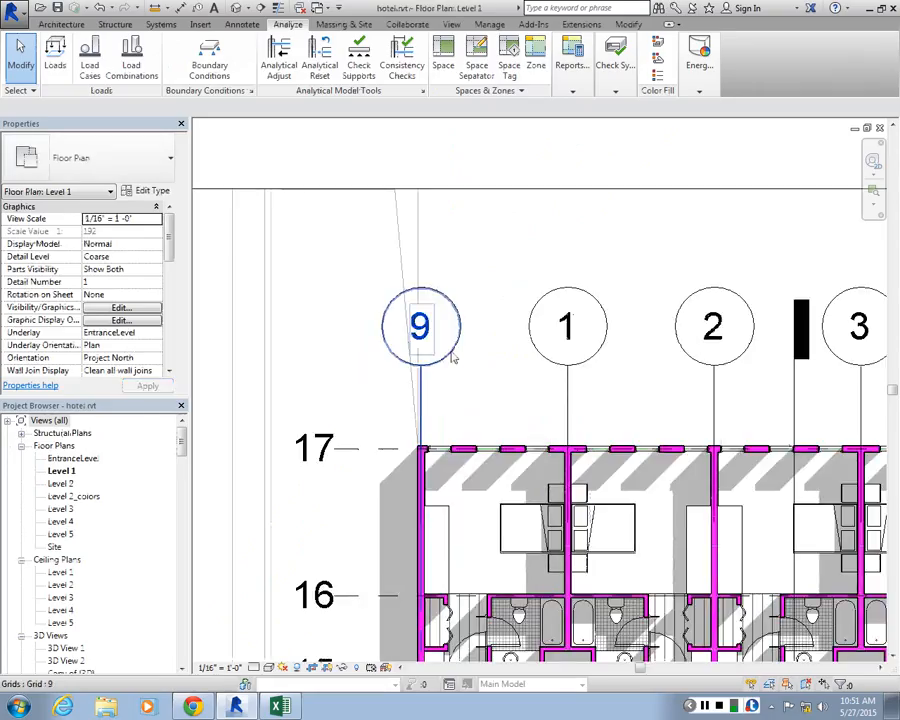
pyautogui.click(452, 358)
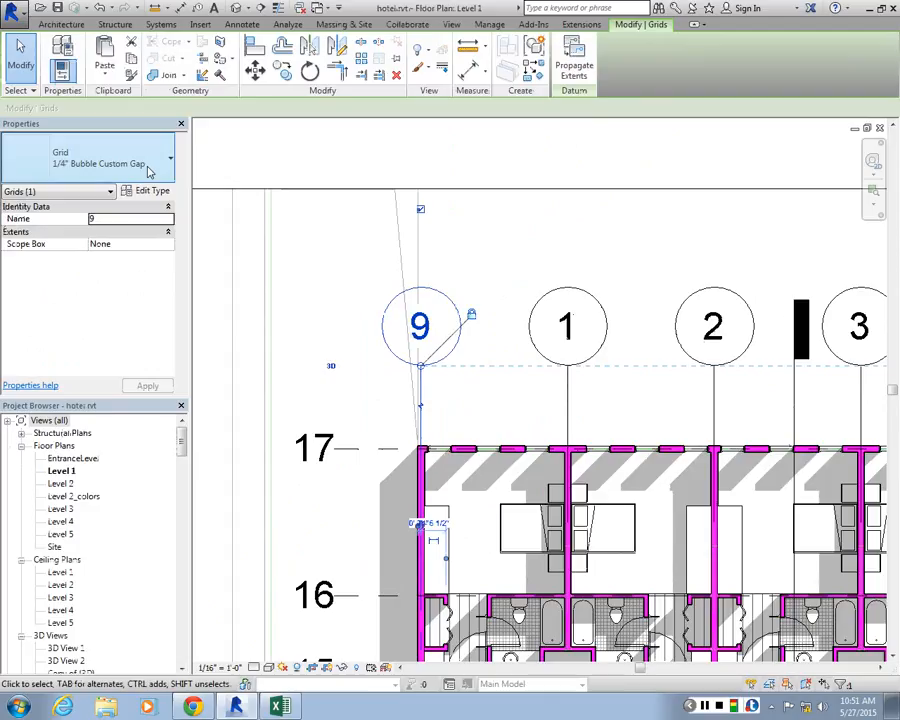
pyautogui.click(150, 192)
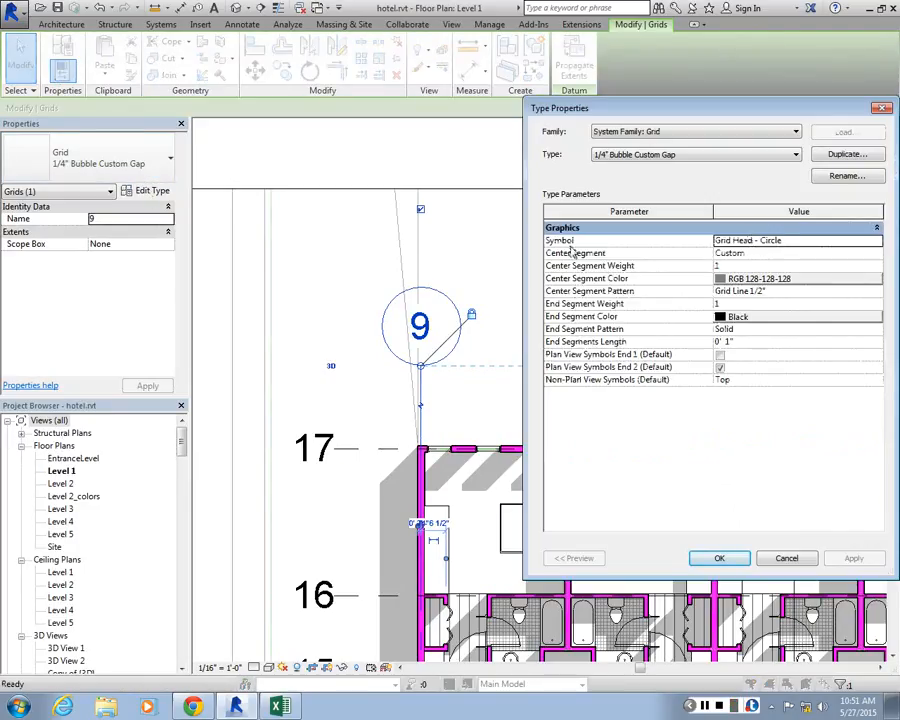
pyautogui.click(750, 240)
pyautogui.click(877, 241)
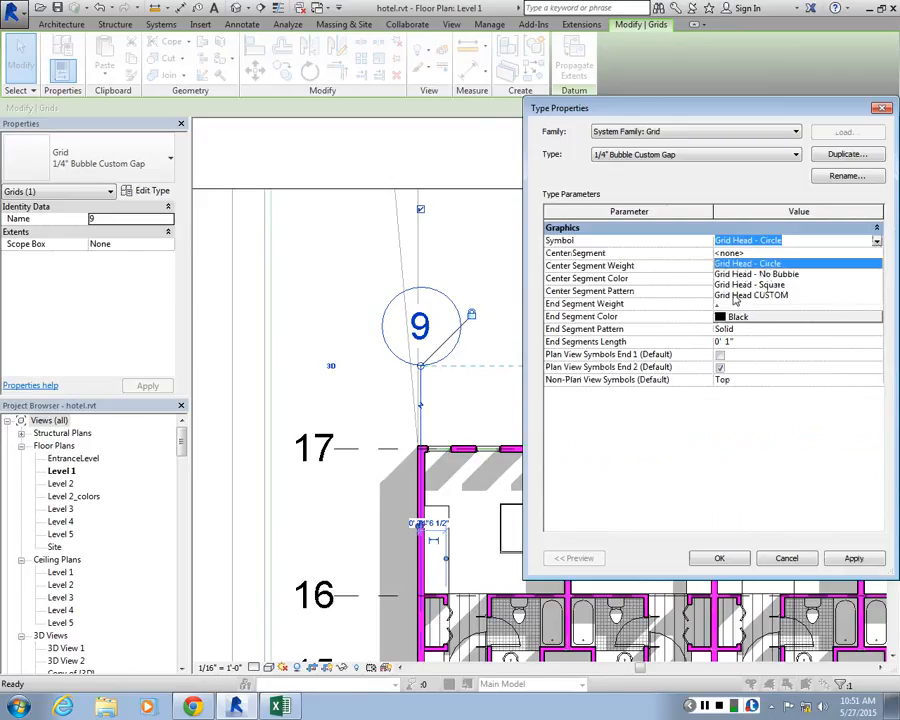
pyautogui.click(733, 296)
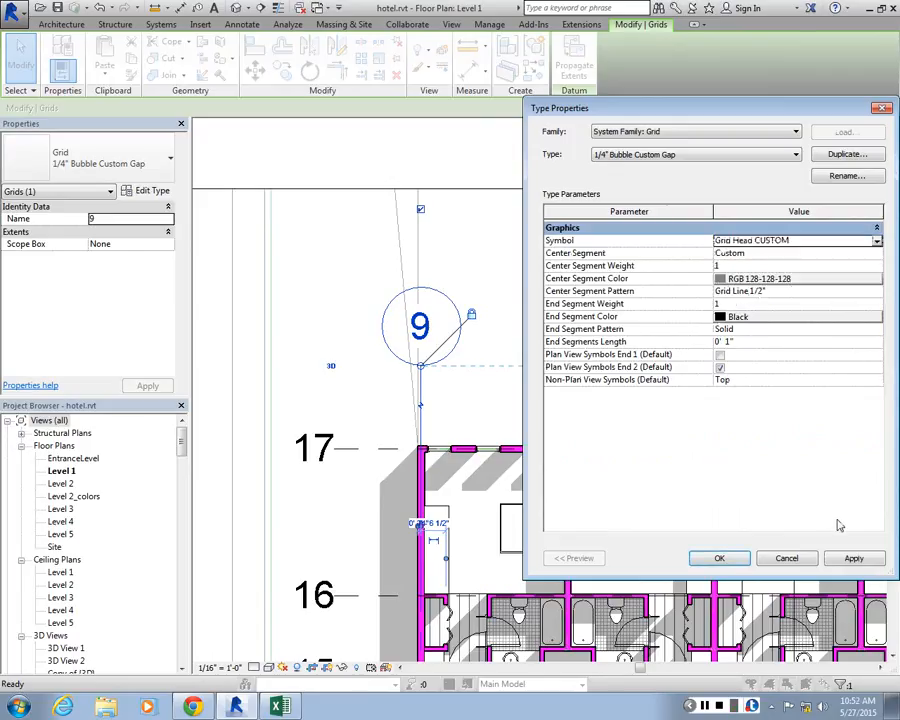
pyautogui.click(719, 558)
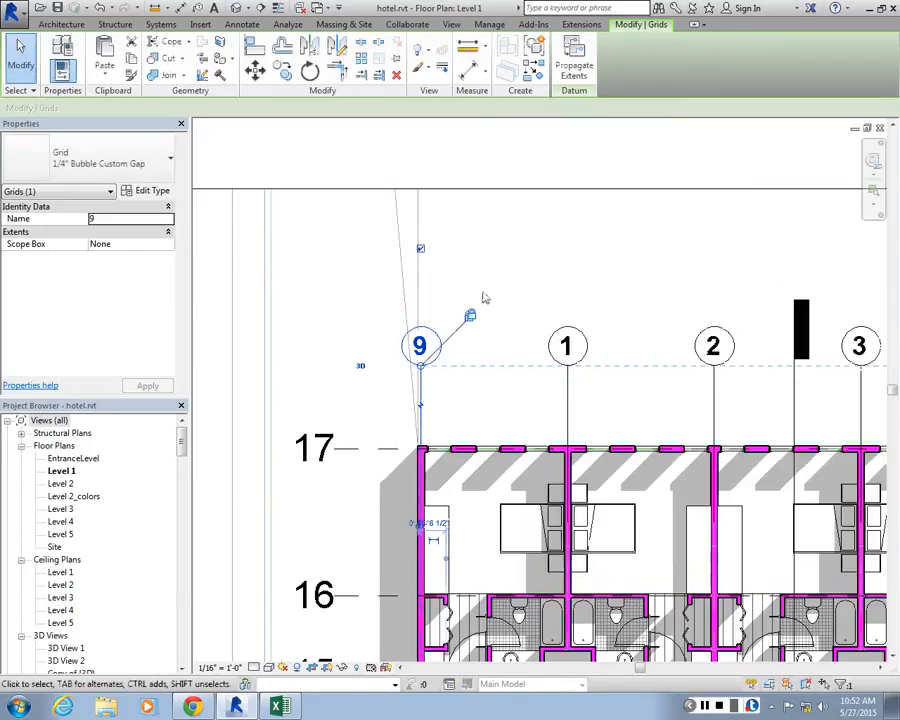
pyautogui.click(669, 365)
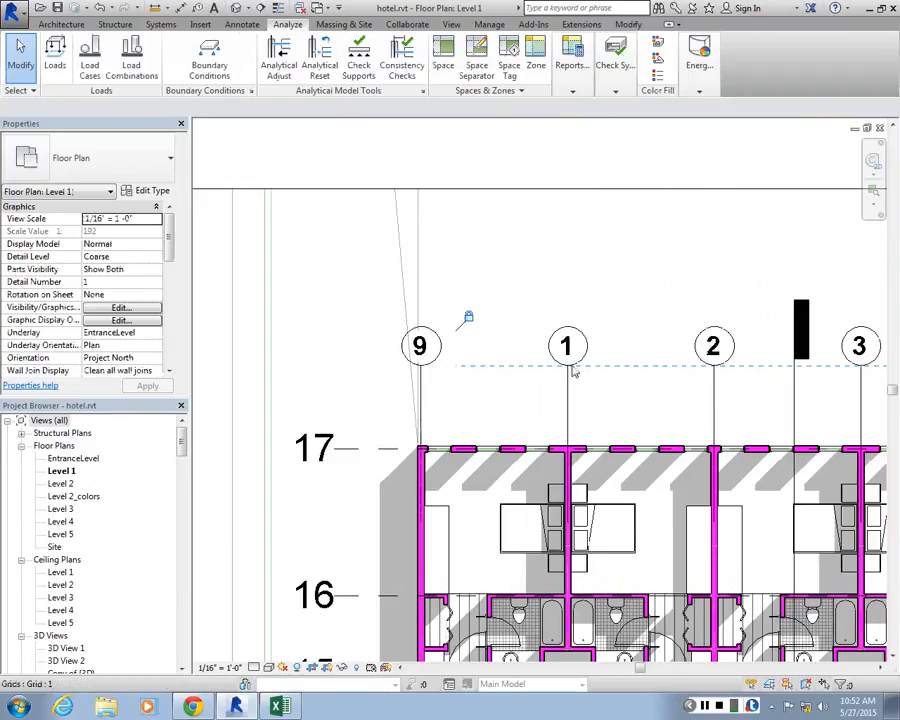
pyautogui.scroll(-1, 392, 314)
pyautogui.scroll(3, 393, 327)
pyautogui.scroll(1, 393, 327)
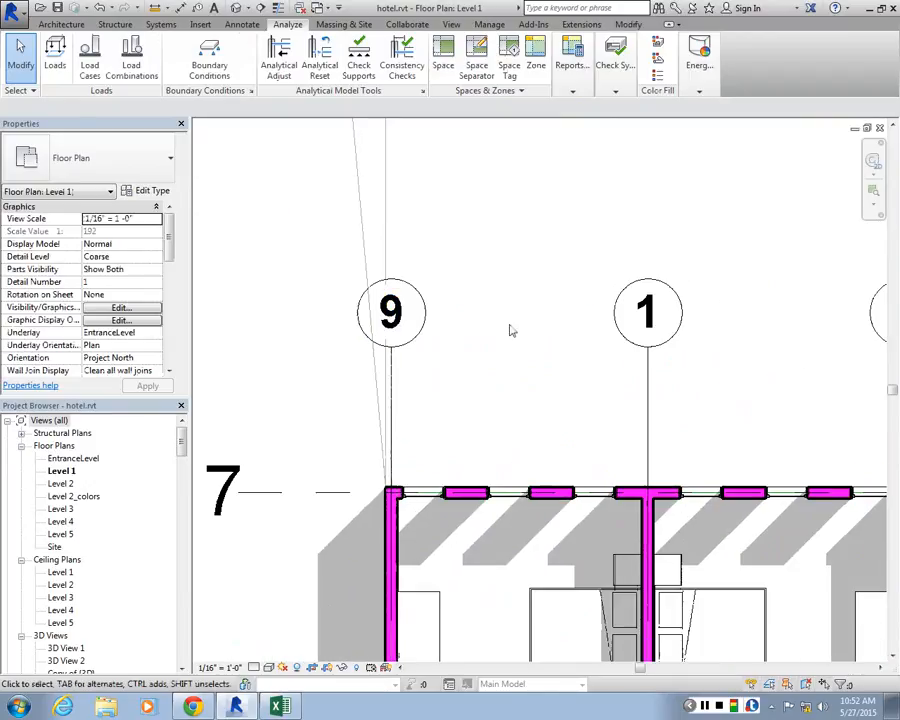
# Open the annotation family Grid Head - Square for editing
pyautogui.moveTo(181, 441); pyautogui.dragTo(181, 534)
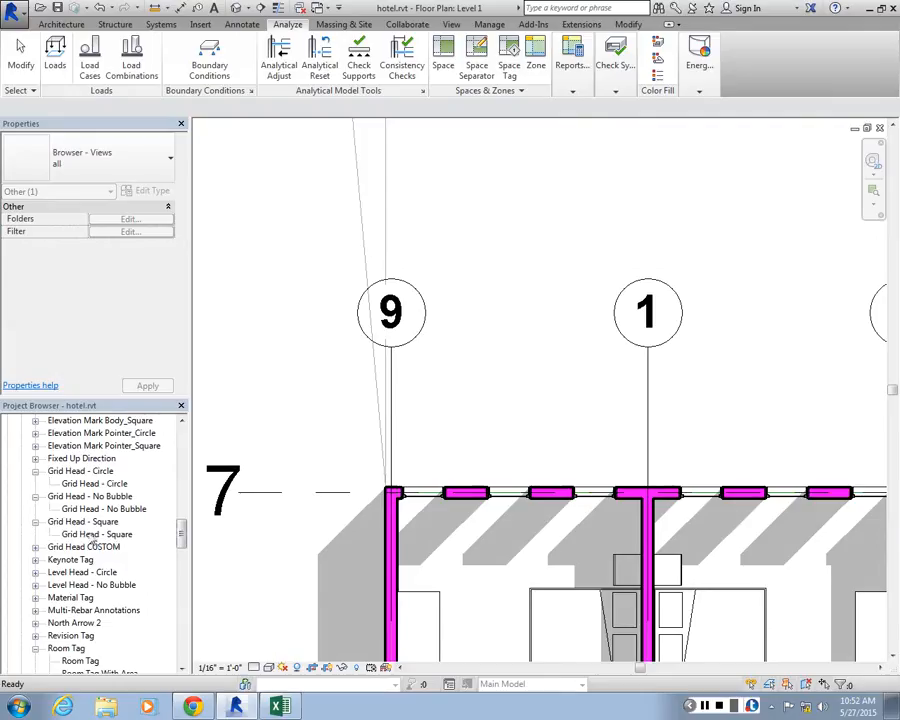
pyautogui.rightClick(86, 523)
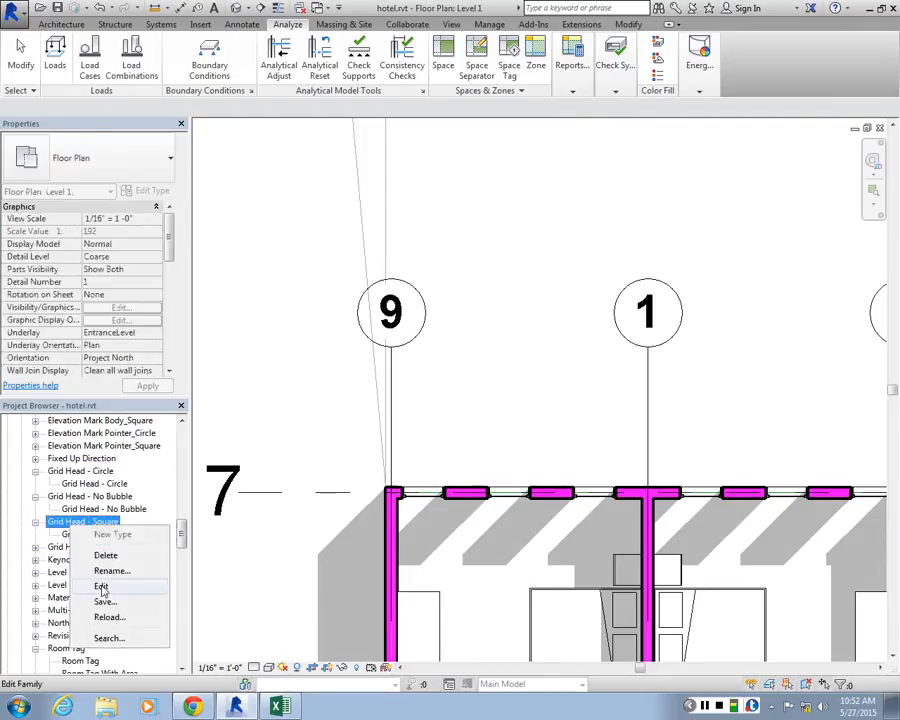
pyautogui.click(101, 587)
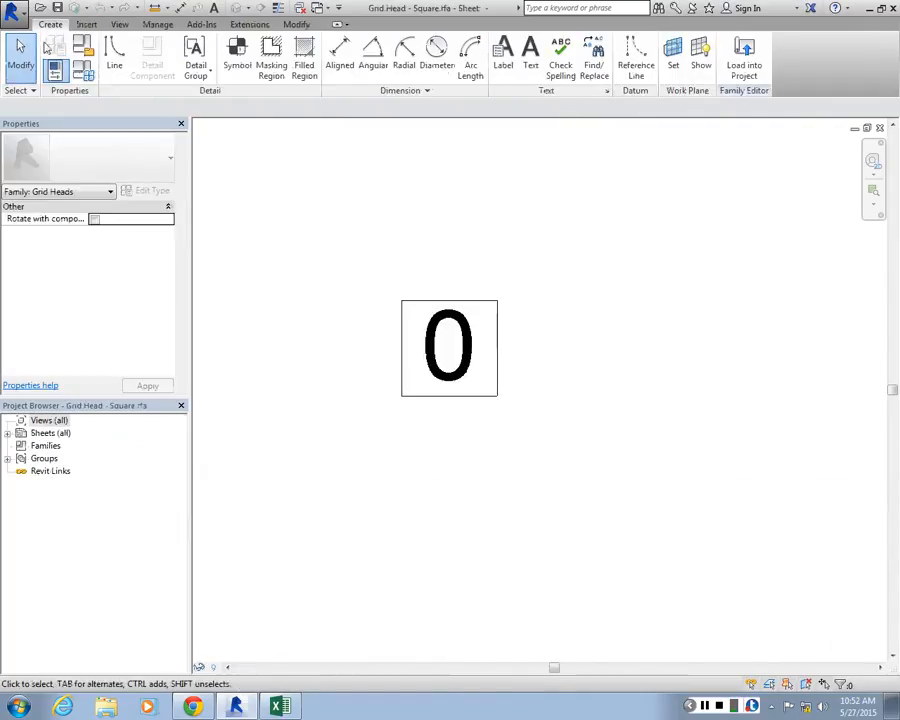
# Turn on the visibility of Dimensions and Reference Planes in the Grid Head - Square sheet view
pyautogui.click(122, 25)
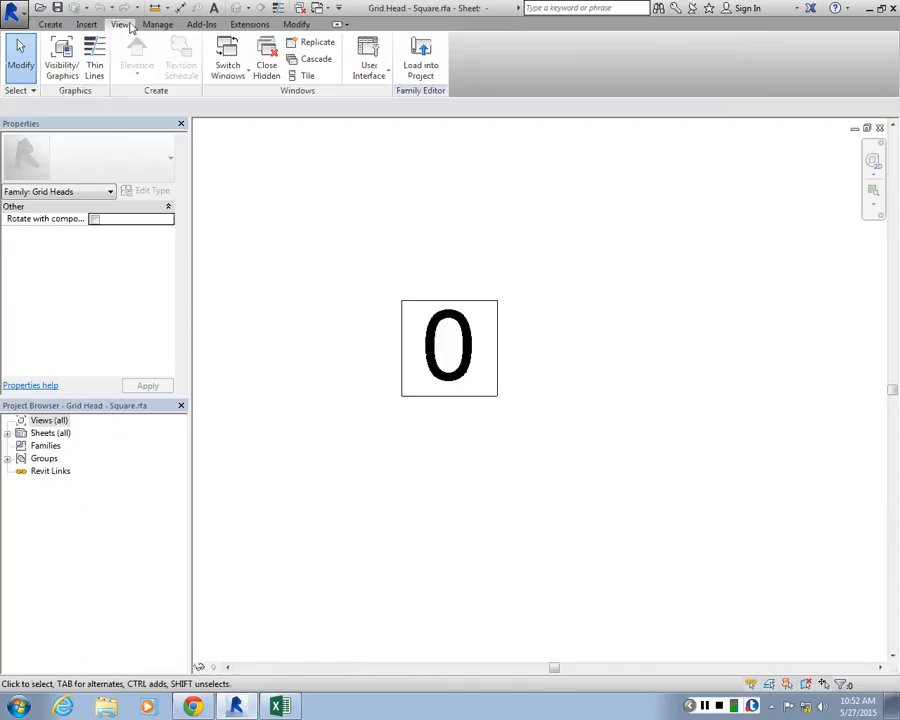
pyautogui.click(62, 58)
pyautogui.click(240, 124)
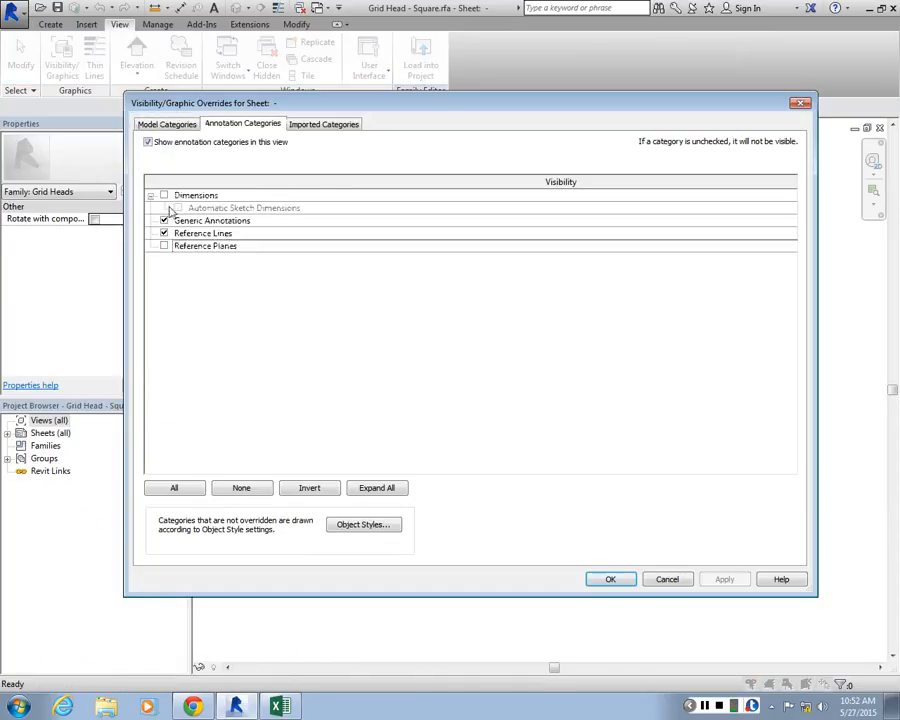
pyautogui.click(164, 195)
pyautogui.click(164, 246)
pyautogui.click(724, 579)
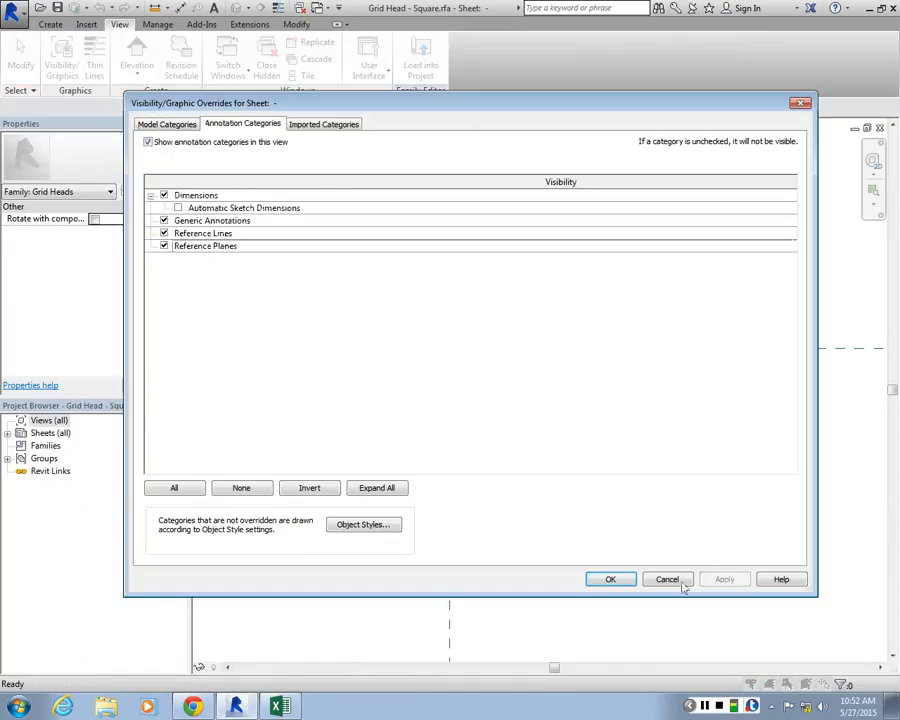
pyautogui.click(611, 580)
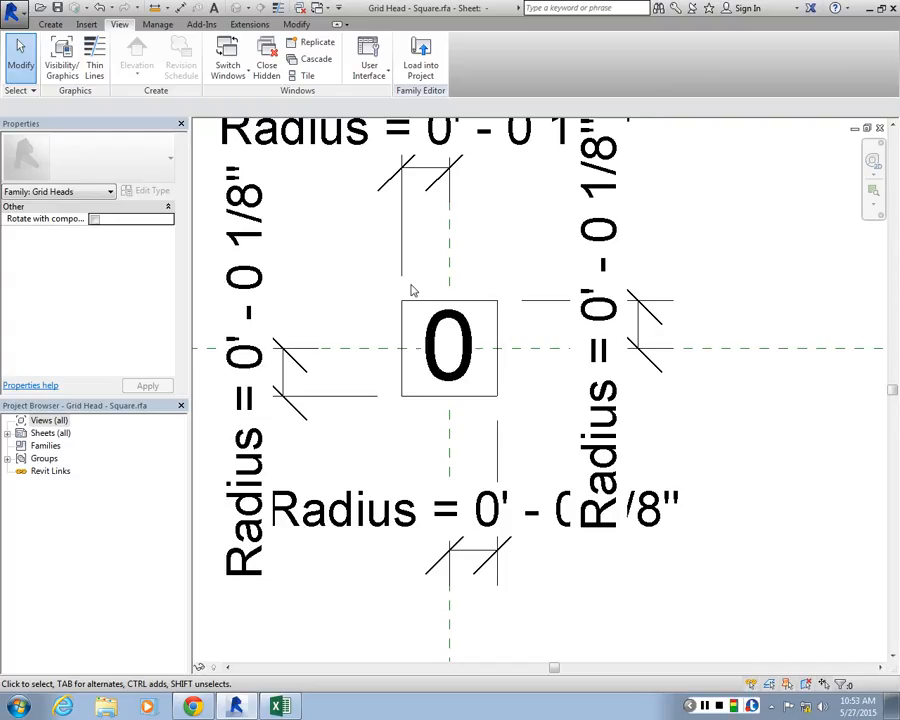
# Examine the square's lower edge and the number label in relation to the reference planes and dimensions
pyautogui.scroll(3, 410, 290)
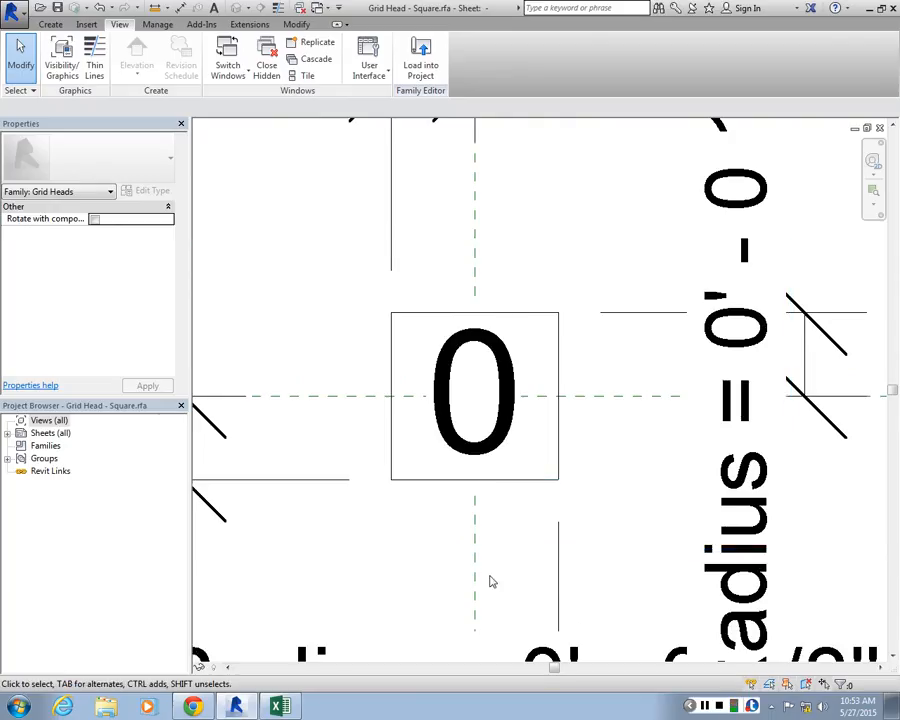
pyautogui.click(474, 481)
pyautogui.scroll(-5, 474, 481)
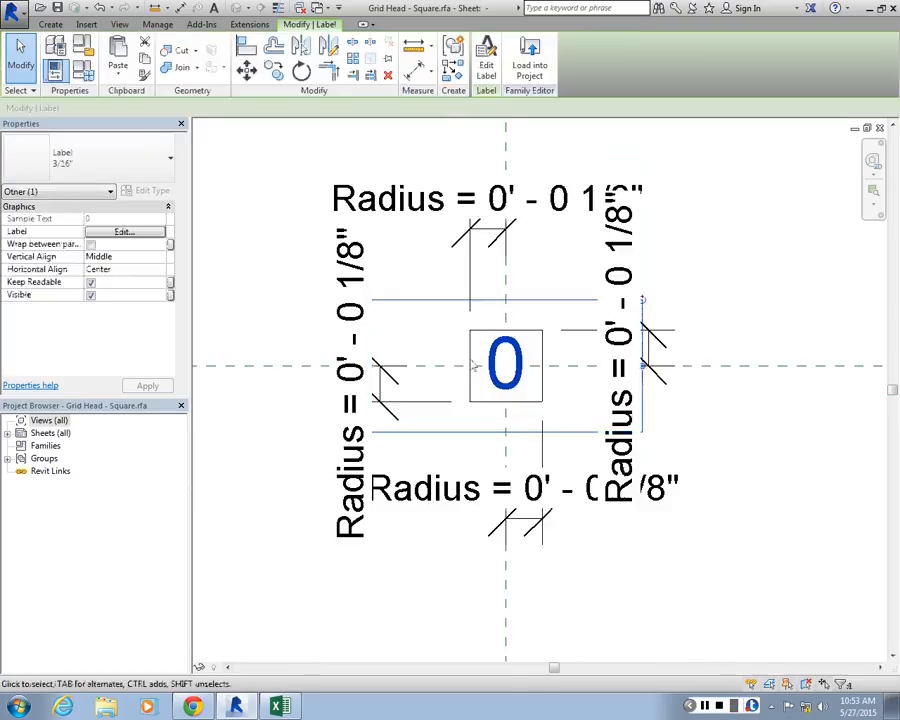
# Set the number label type's text size to 1/8" and make the text bold
pyautogui.scroll(-1, 456, 330)
pyautogui.scroll(2, 548, 325)
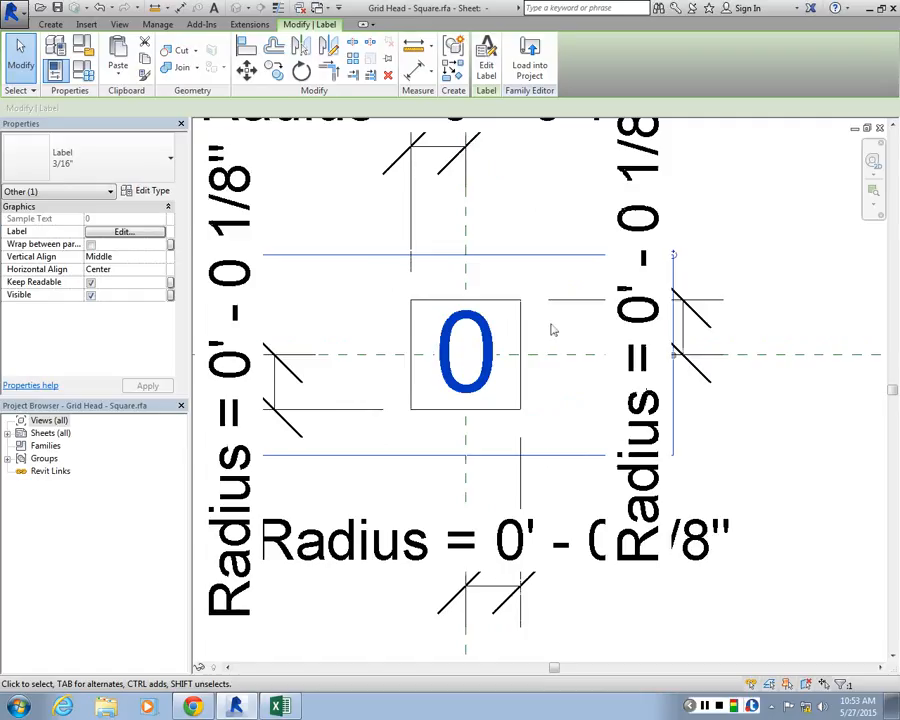
pyautogui.scroll(1, 567, 311)
pyautogui.click(152, 190)
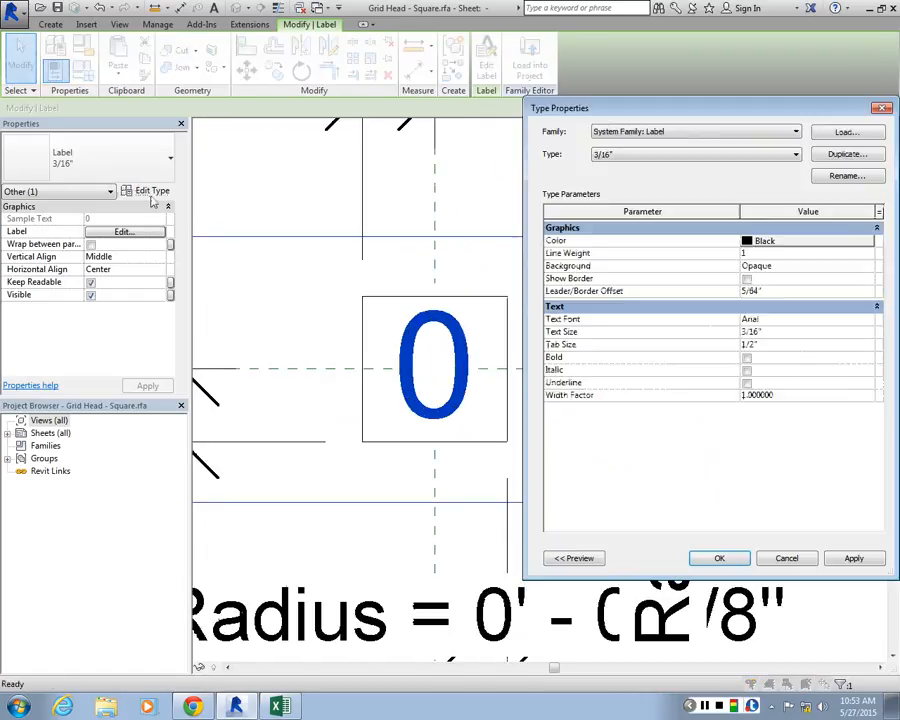
pyautogui.click(762, 331)
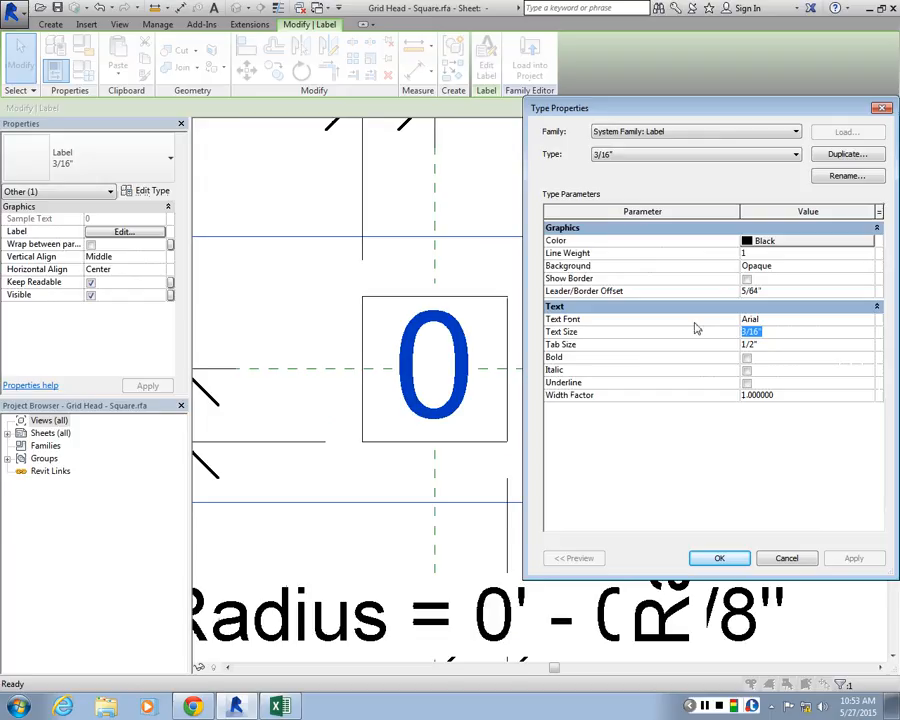
pyautogui.write('1/')
pyautogui.write('2')
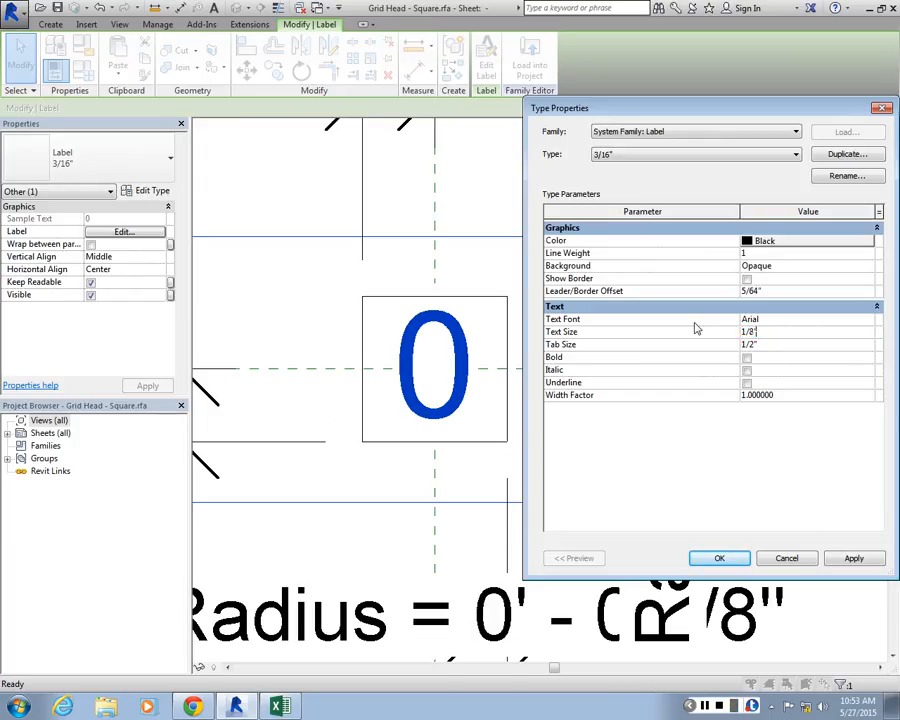
pyautogui.press('Return')
pyautogui.click(536, 351)
pyautogui.write('"')
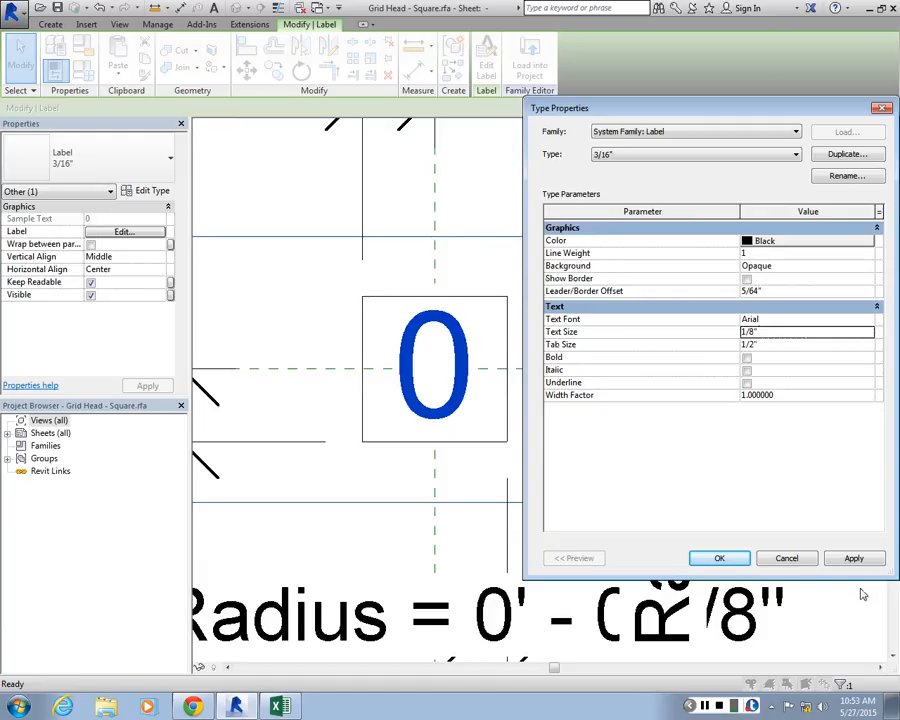
pyautogui.click(856, 560)
pyautogui.click(747, 359)
pyautogui.click(720, 560)
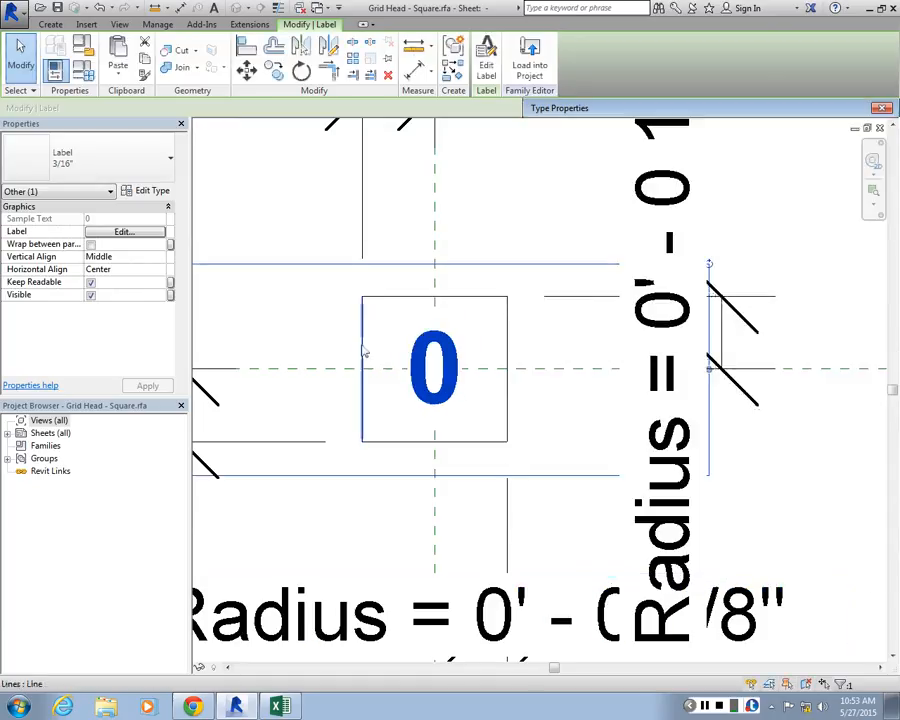
# Set the number label's horizontal alignment to Right and move it into the left half of the square
pyautogui.scroll(1, 448, 296)
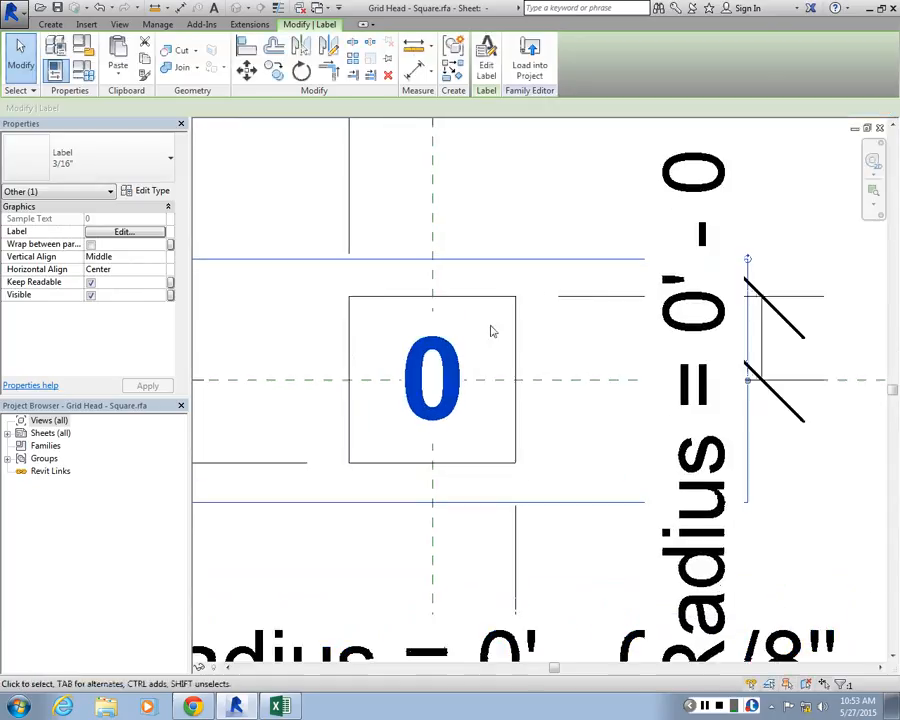
pyautogui.click(489, 60)
pyautogui.press('Escape')
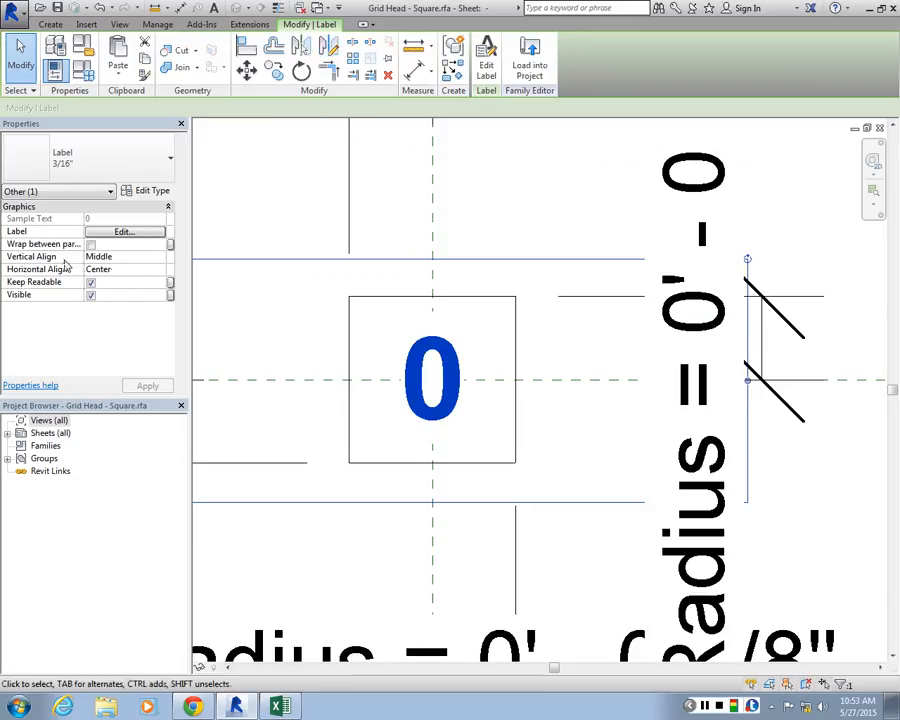
pyautogui.click(160, 256)
pyautogui.click(159, 257)
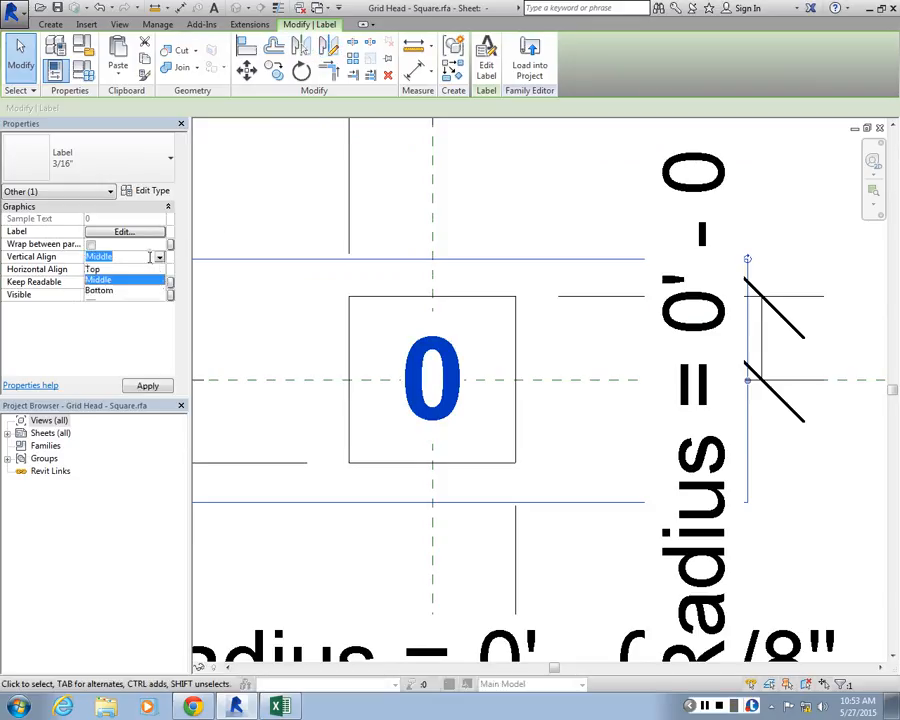
pyautogui.click(159, 269)
pyautogui.click(99, 302)
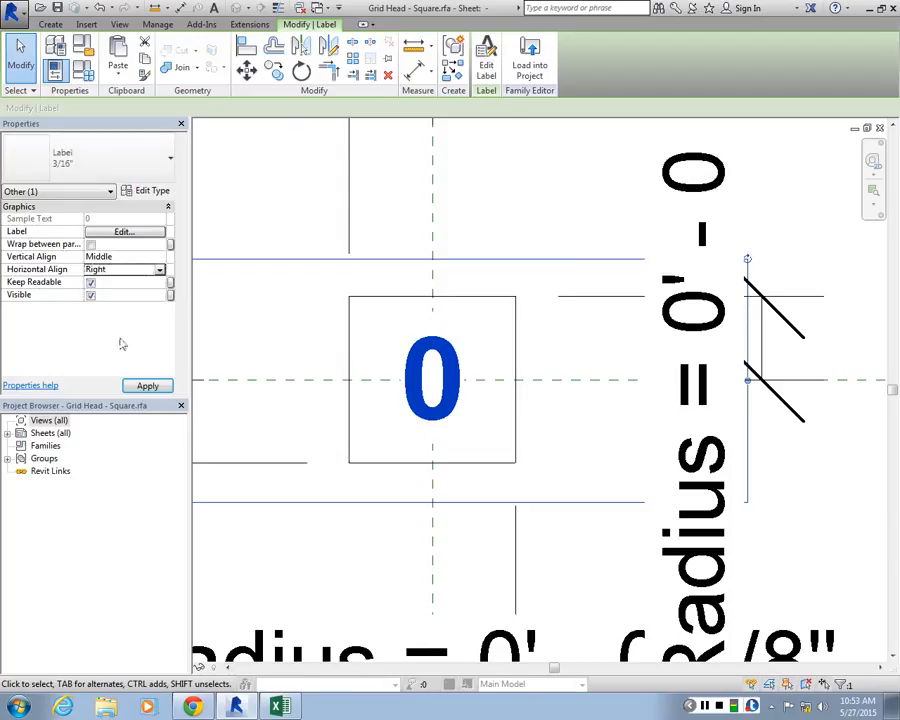
pyautogui.click(627, 362)
pyautogui.click(633, 358)
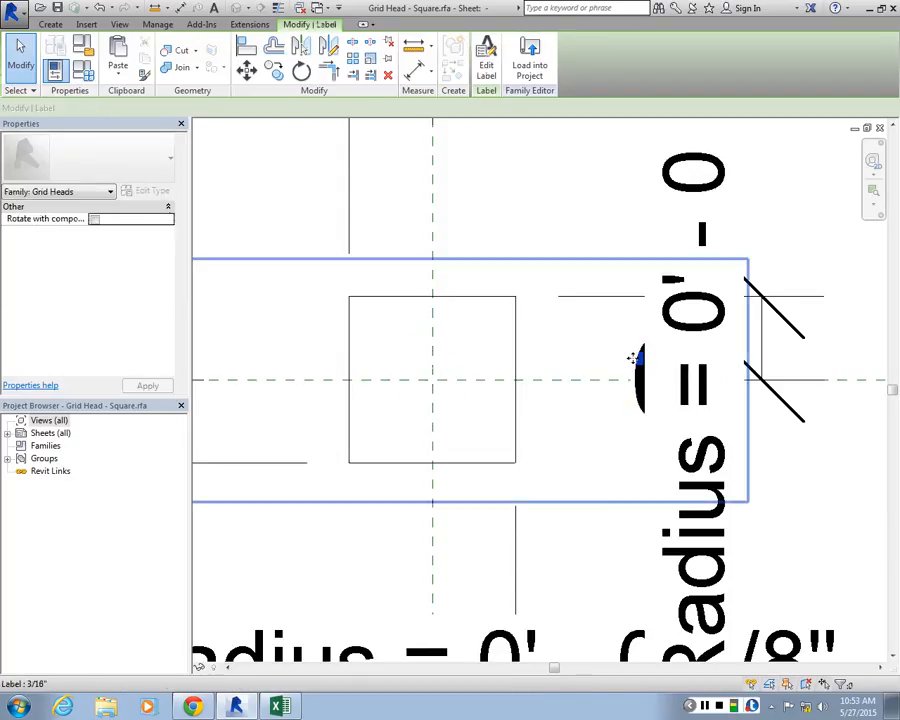
pyautogui.moveTo(633, 358); pyautogui.dragTo(360, 359)
pyautogui.click(478, 280)
# Try to move the square's right edge inward near the vertical reference plane, removing the conflicting constraints
pyautogui.scroll(-2, 474, 275)
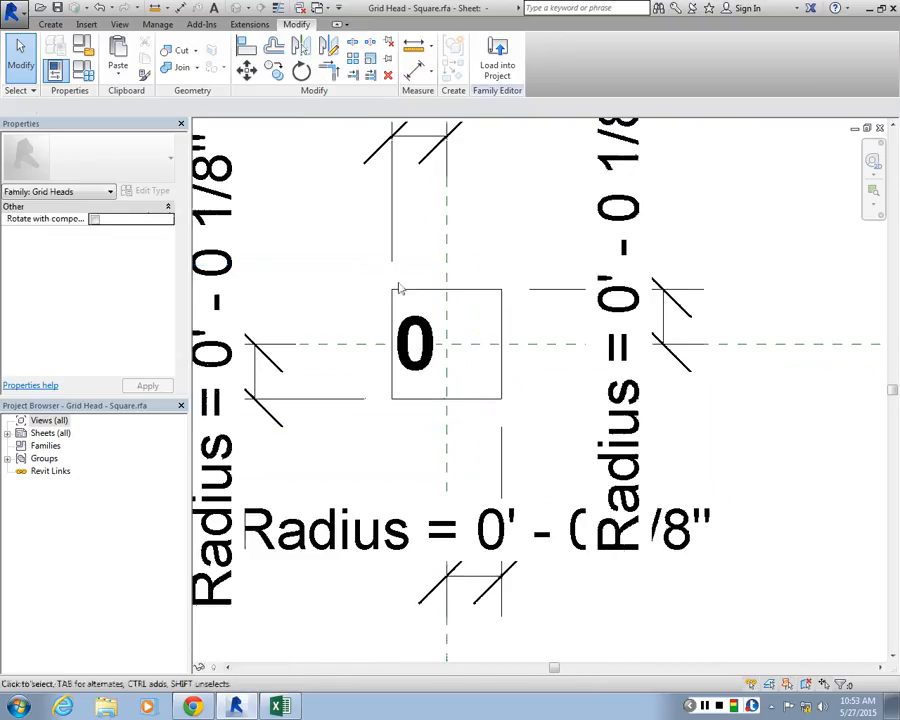
pyautogui.scroll(2, 398, 289)
pyautogui.moveTo(584, 376); pyautogui.dragTo(518, 364)
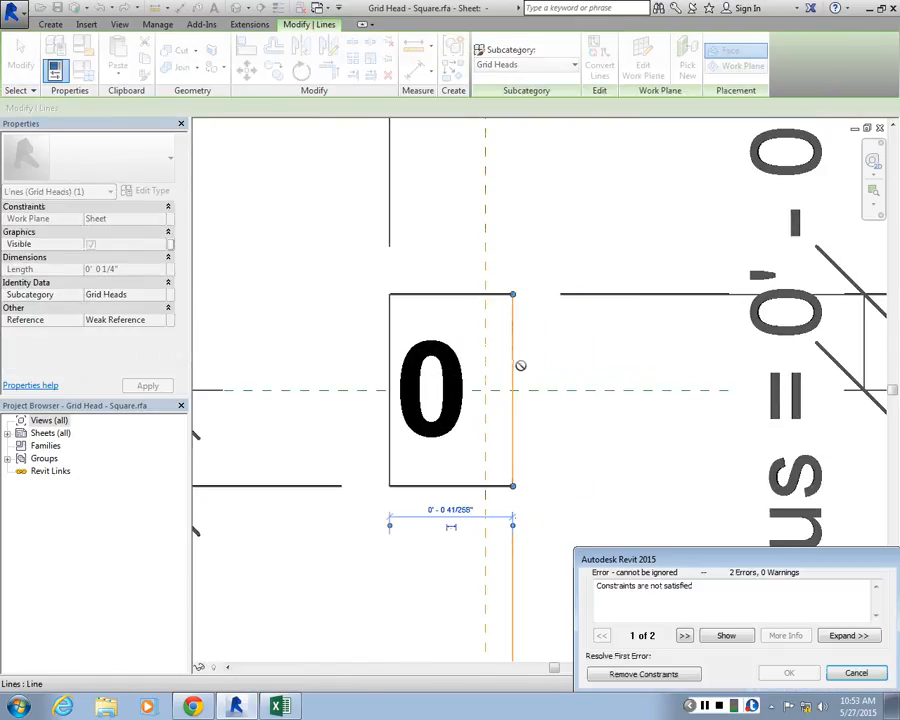
pyautogui.click(643, 673)
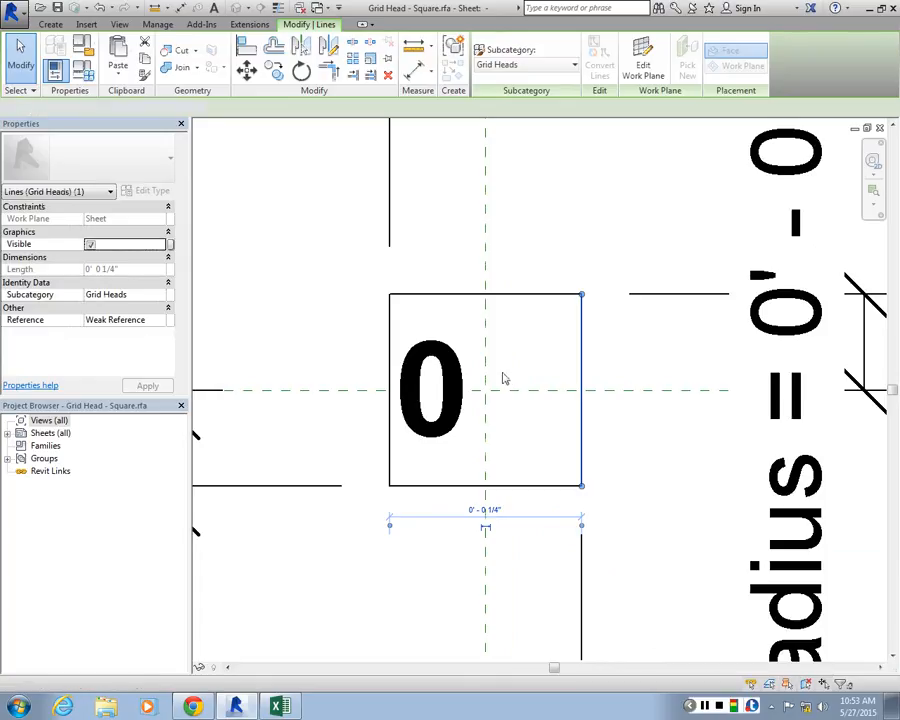
pyautogui.press('a')
pyautogui.press('l')
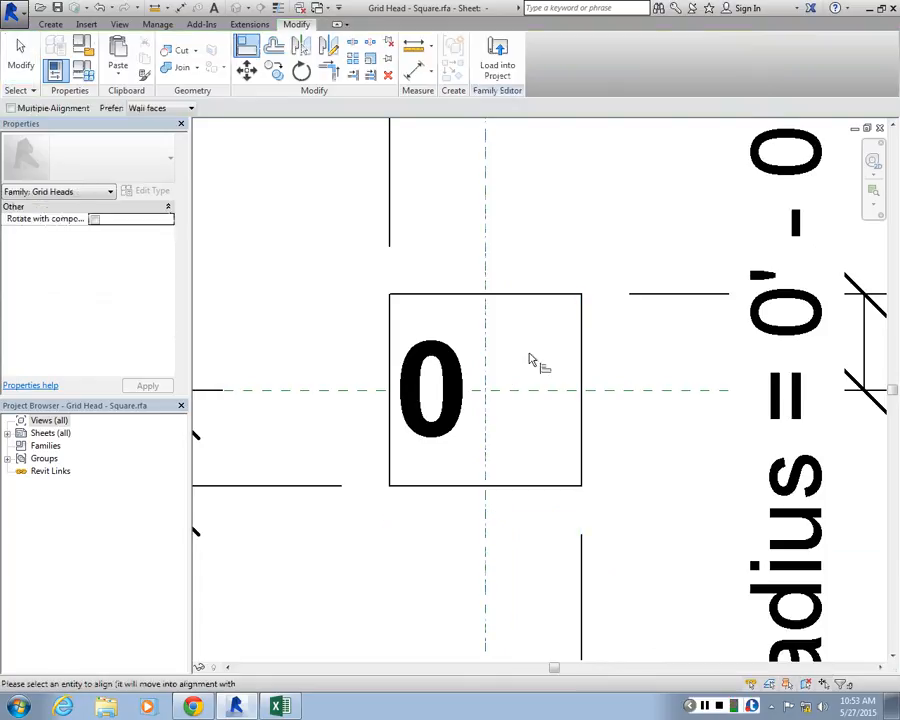
pyautogui.click(584, 378)
pyautogui.press('Escape')
pyautogui.press('Escape')
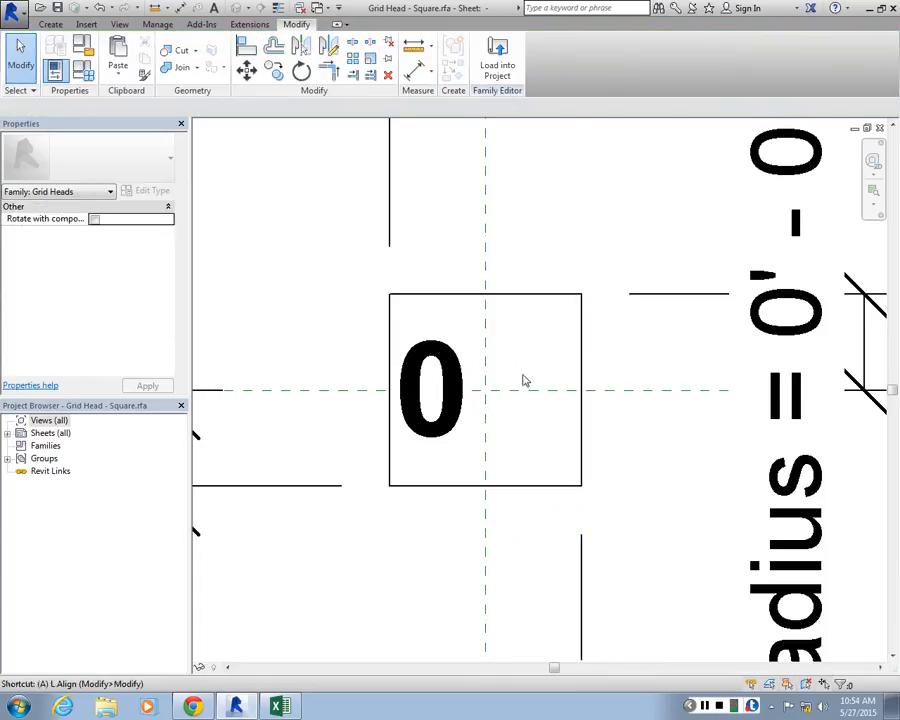
# Align the square's right edge to the vertical reference plane, removing the conflicting constraints, and try to lock the alignment
pyautogui.press('a')
pyautogui.press('l')
pyautogui.click(488, 370)
pyautogui.click(581, 440)
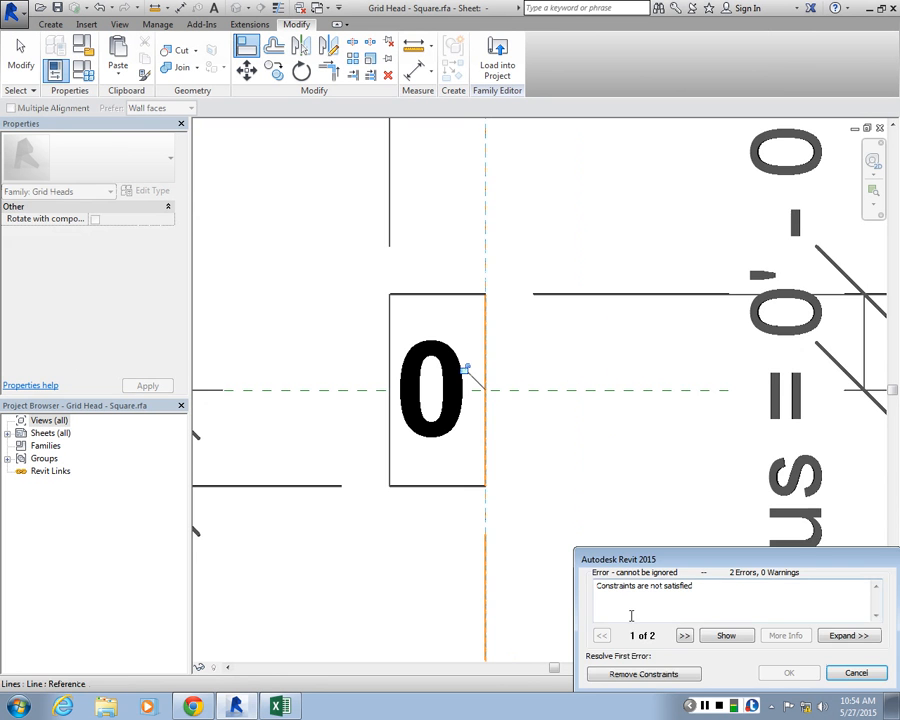
pyautogui.click(643, 674)
pyautogui.click(466, 370)
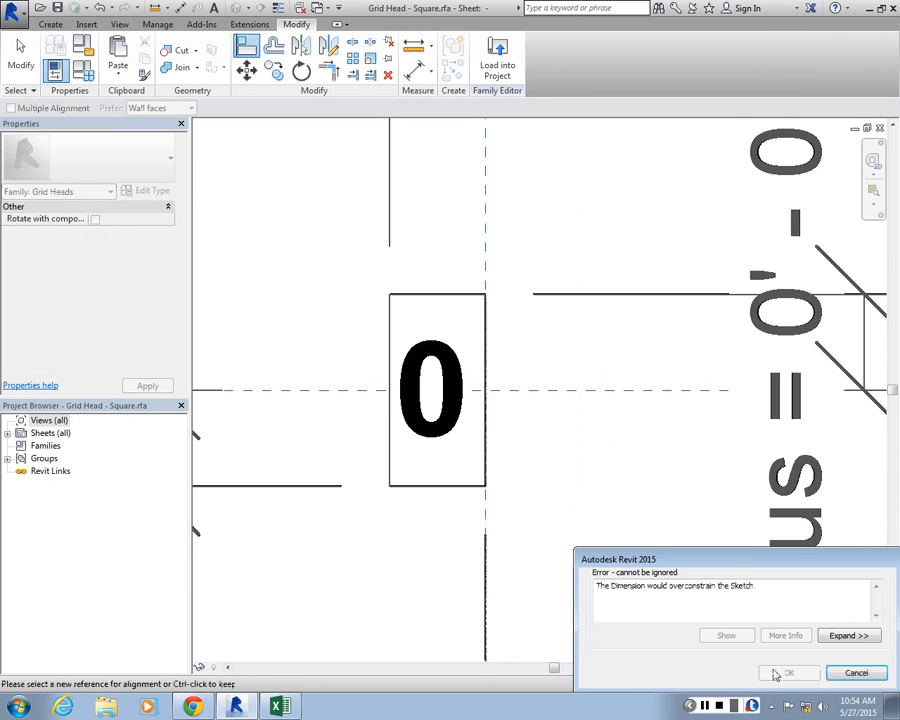
pyautogui.click(856, 672)
pyautogui.press('Escape')
pyautogui.scroll(-2, 500, 360)
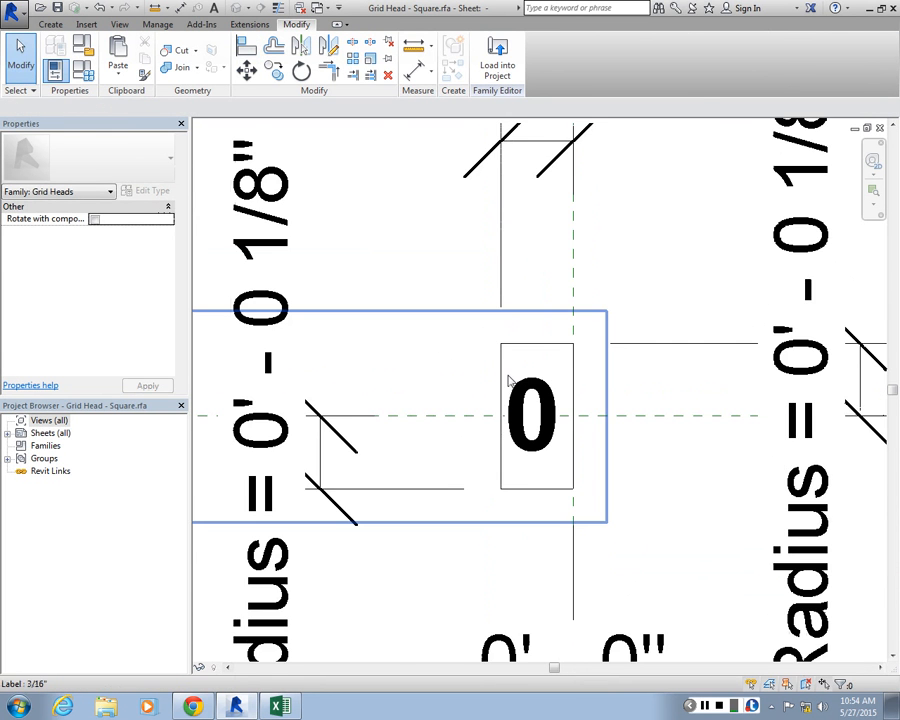
# Slant the shape's bottom edge by raising its left end, removing the dimension reference that is no longer parallel
pyautogui.click(502, 385)
pyautogui.scroll(4, 536, 488)
pyautogui.click(510, 493)
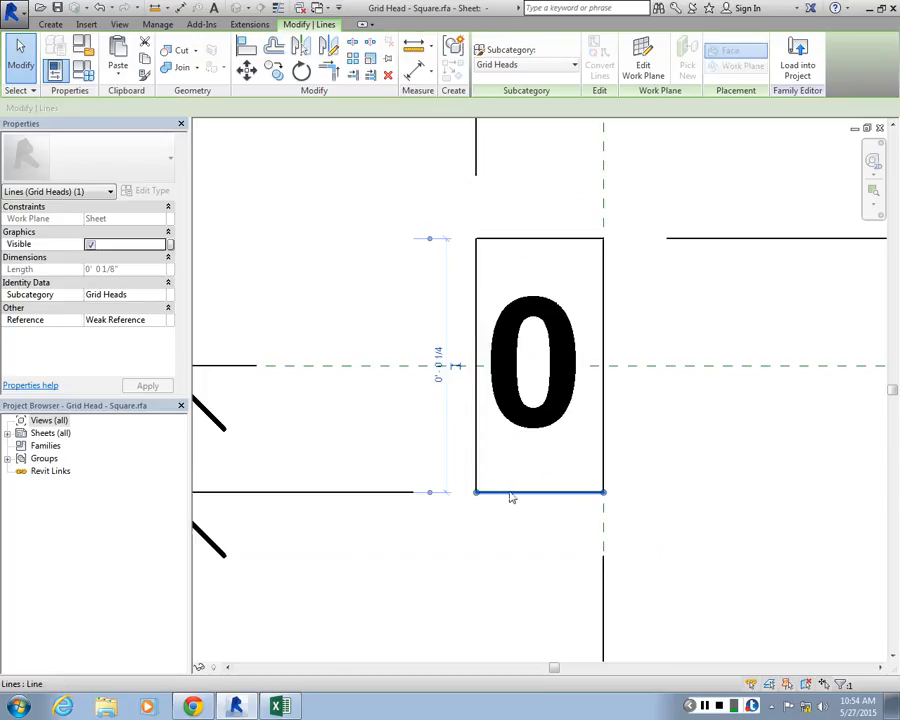
pyautogui.moveTo(476, 492); pyautogui.dragTo(476, 436)
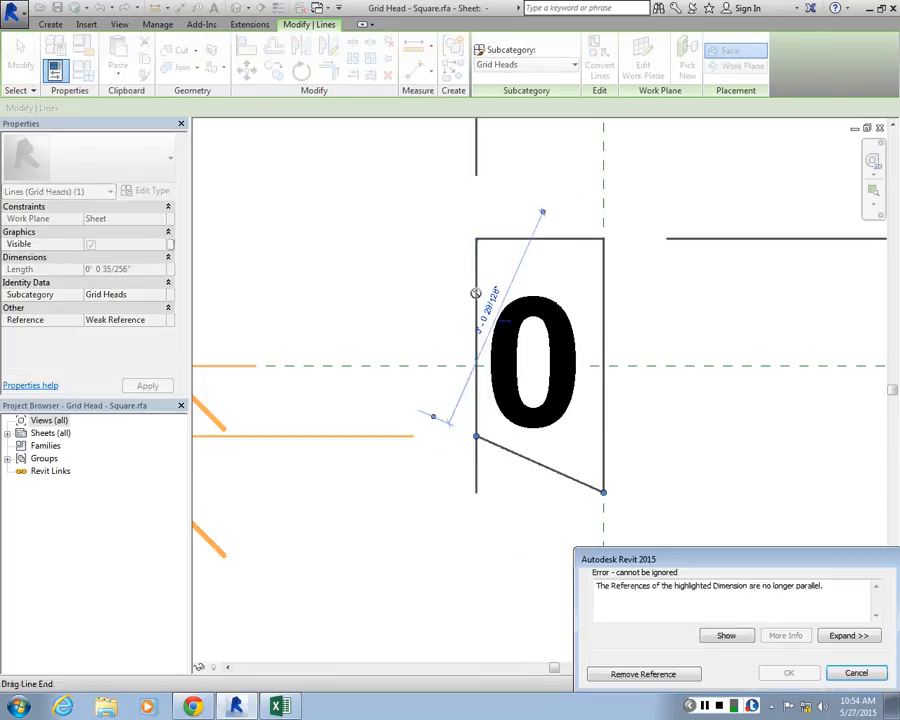
pyautogui.click(621, 673)
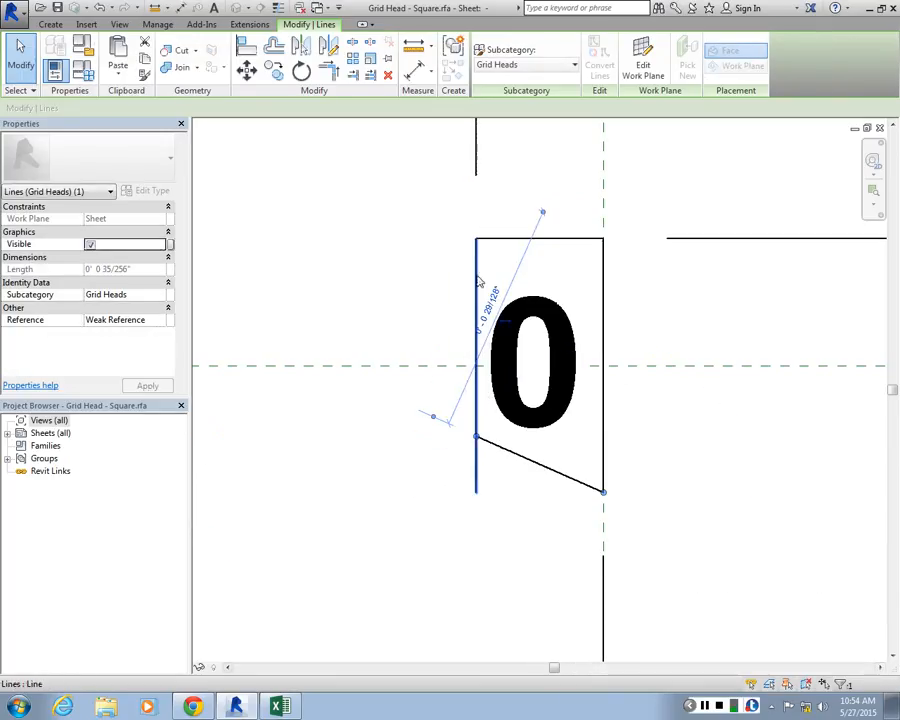
# Pull the left edge outward to meet the slanted bottom edge at a radius of about 7/32", and move the number label up
pyautogui.click(476, 490)
pyautogui.moveTo(476, 494); pyautogui.dragTo(436, 400)
pyautogui.scroll(-2, 492, 398)
pyautogui.moveTo(526, 460); pyautogui.dragTo(530, 392)
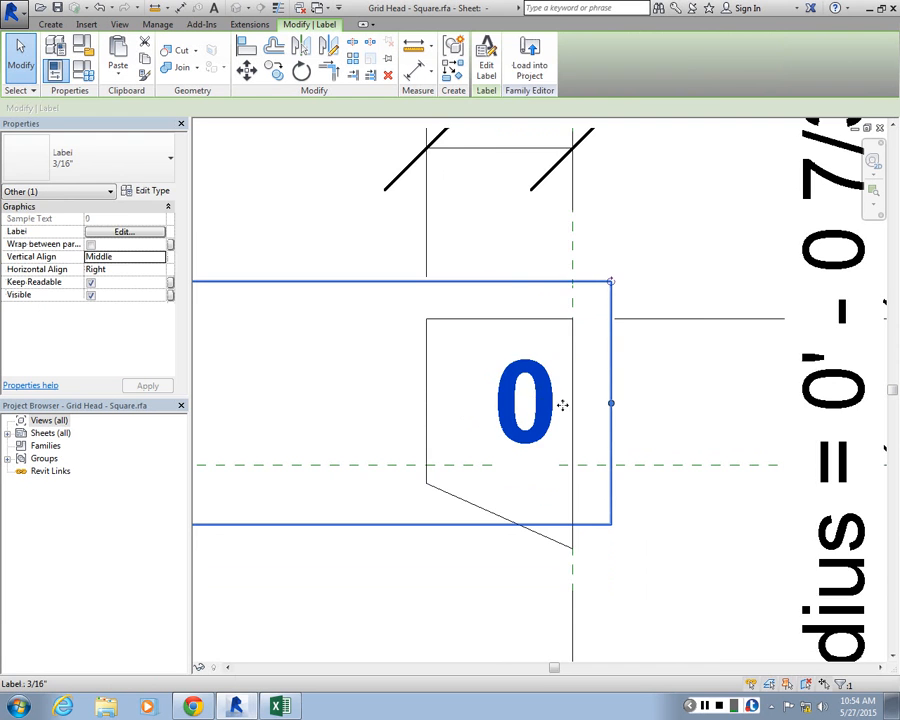
pyautogui.click(624, 389)
pyautogui.scroll(-3, 622, 387)
pyautogui.scroll(2, 556, 380)
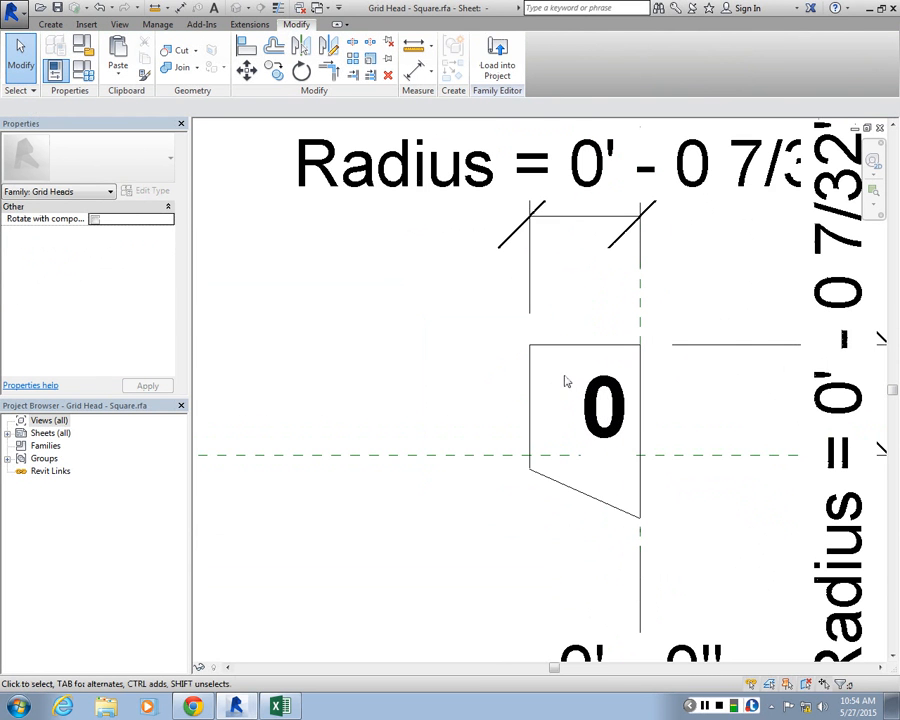
pyautogui.scroll(-1, 518, 358)
pyautogui.scroll(1, 594, 366)
pyautogui.moveTo(594, 366); pyautogui.dragTo(482, 406, button='middle')
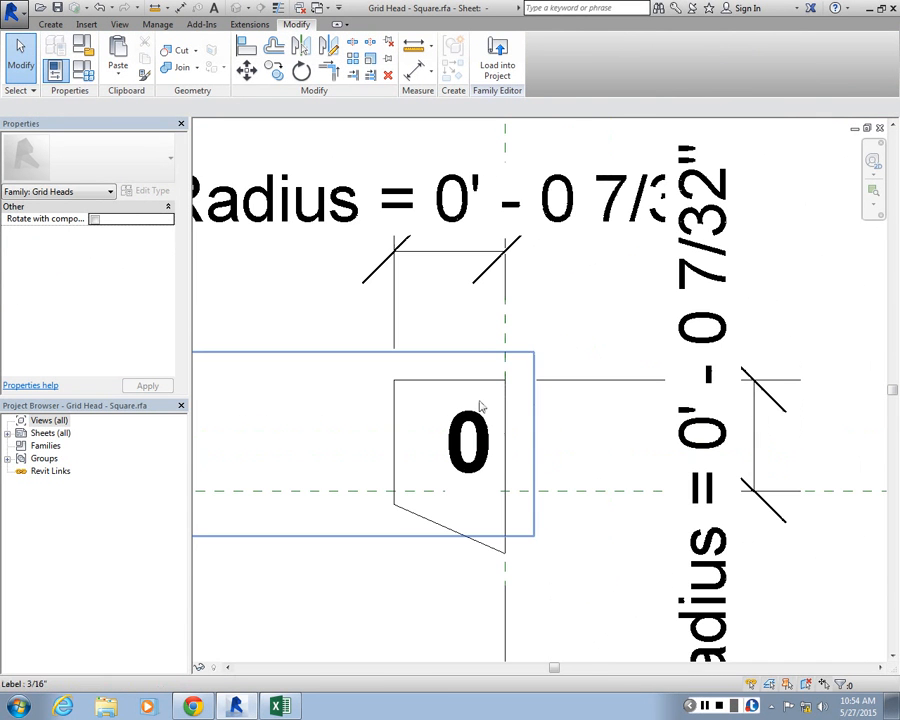
# Save the family to the Desktop as Grid Head - Square_custom.rfa and load it into the hotel project
pyautogui.click(12, 10)
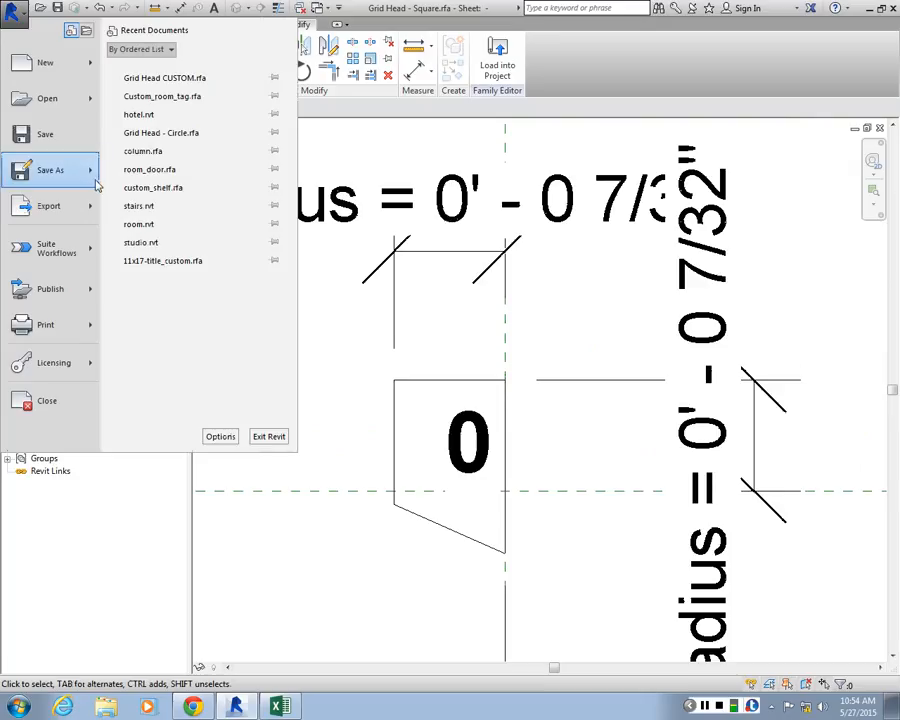
pyautogui.click(95, 178)
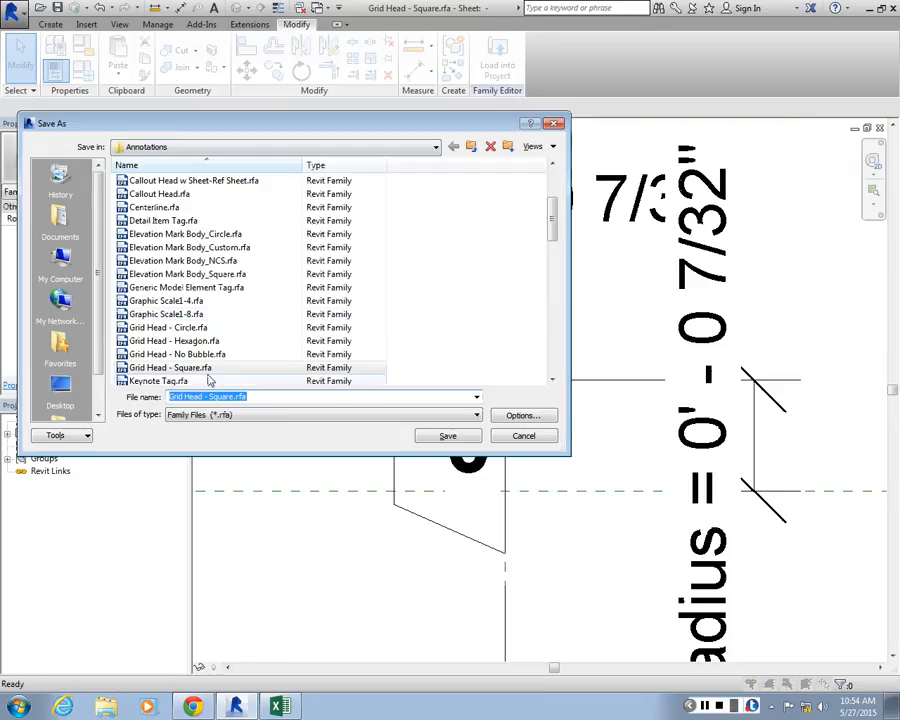
pyautogui.click(60, 390)
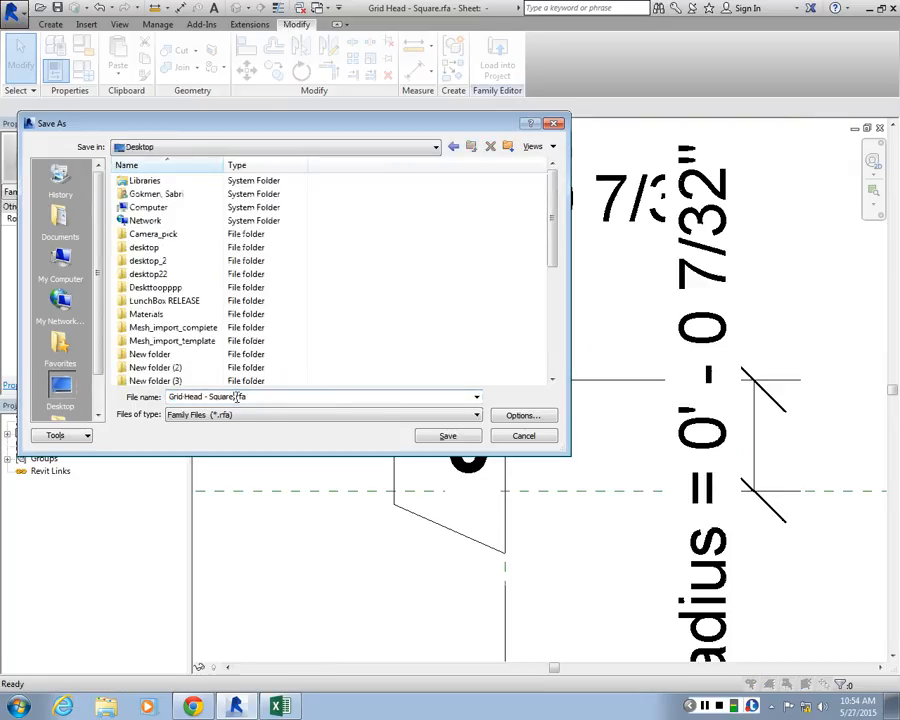
pyautogui.click(237, 397)
pyautogui.write('_custo')
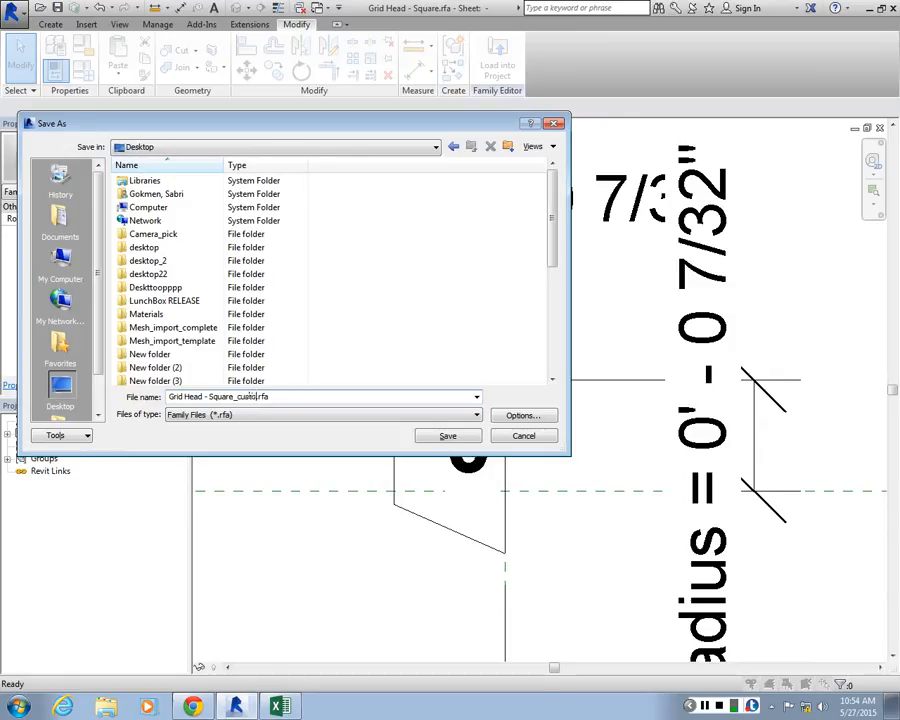
pyautogui.write('m')
pyautogui.press('Return')
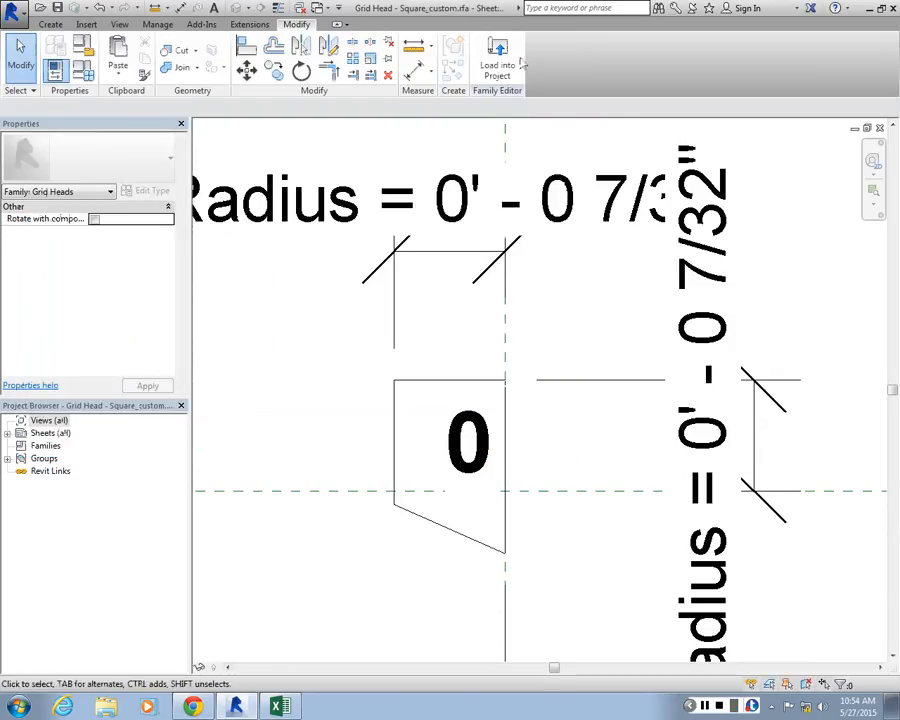
pyautogui.click(497, 60)
pyautogui.click(410, 454)
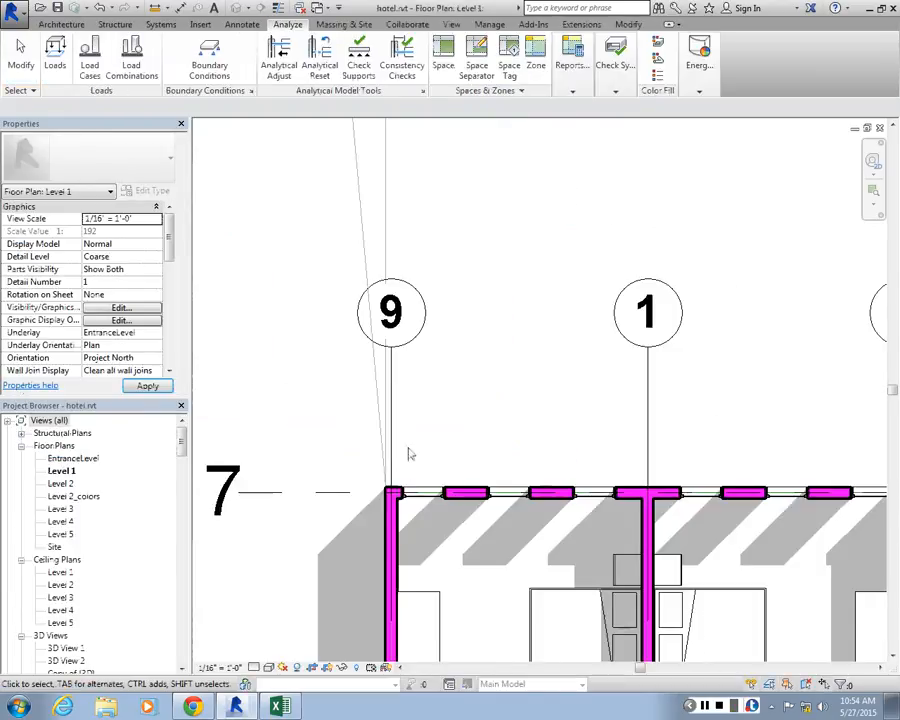
# Set the symbol of grid 9's type, 1/4" Bubble Custom Gap, to Grid Head - Square_custom and check the grid heads in the plan
pyautogui.click(393, 305)
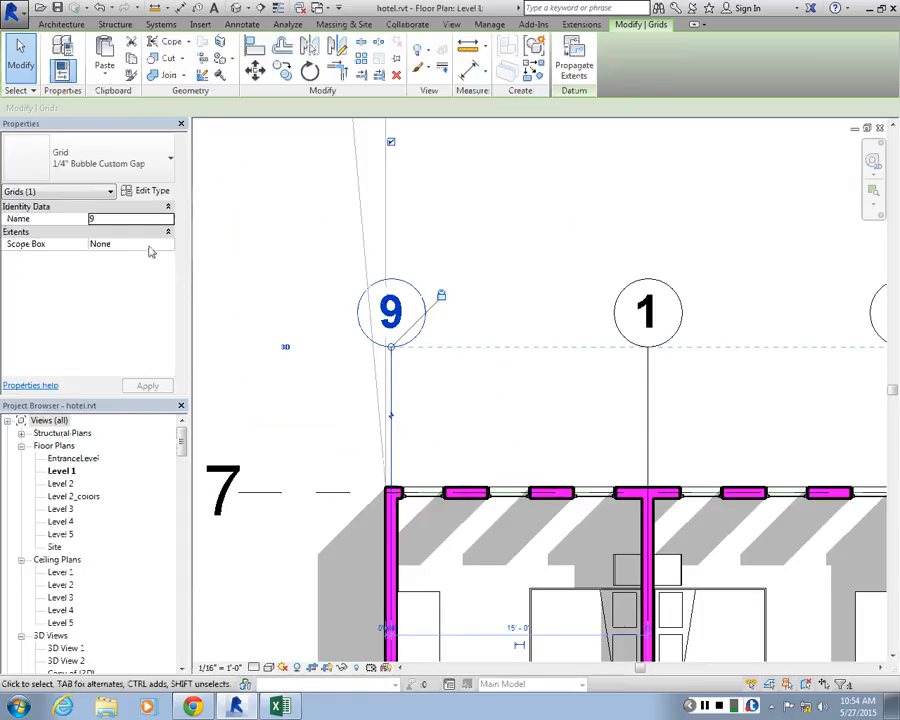
pyautogui.click(146, 190)
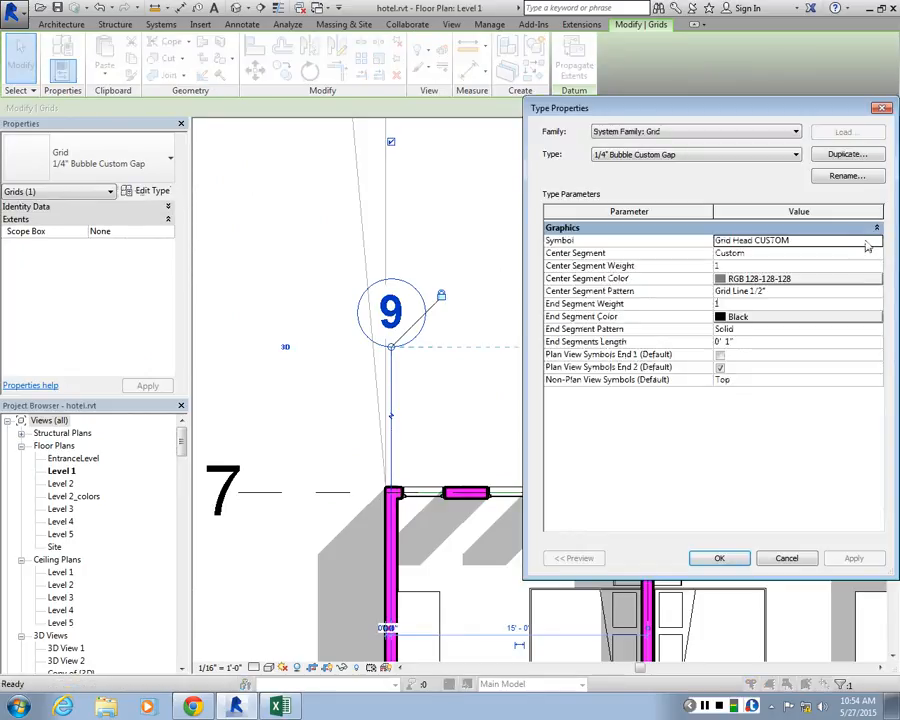
pyautogui.click(867, 243)
pyautogui.click(876, 241)
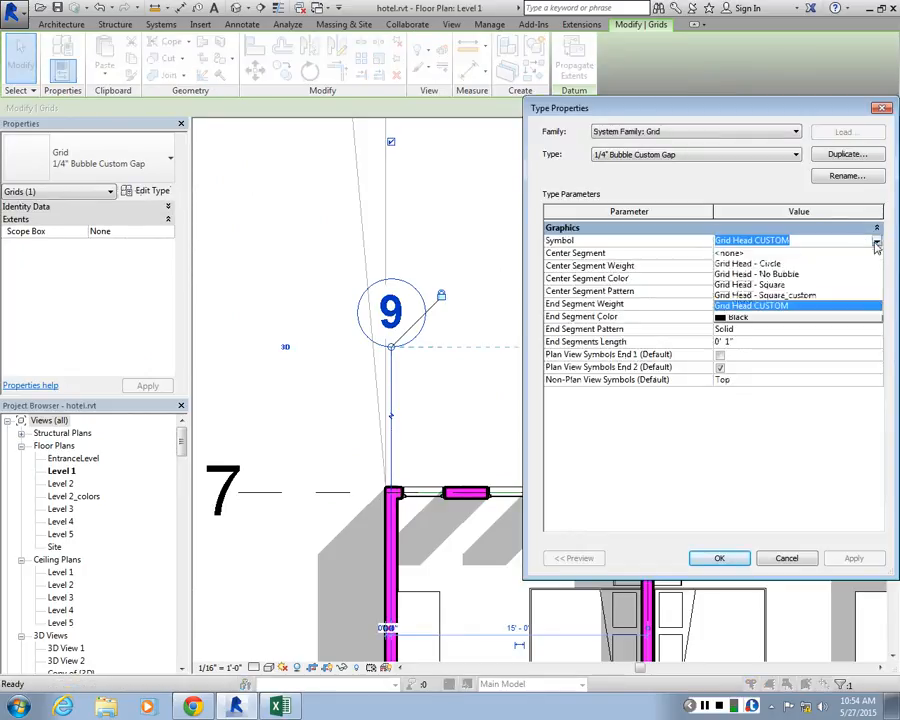
pyautogui.click(765, 295)
pyautogui.click(852, 557)
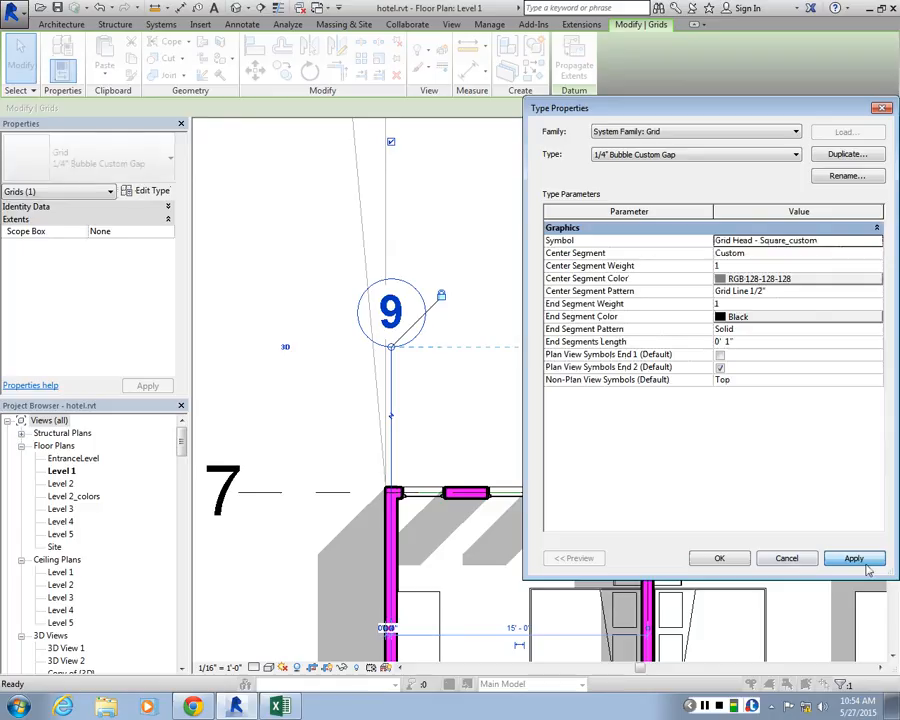
pyautogui.click(719, 556)
pyautogui.click(490, 245)
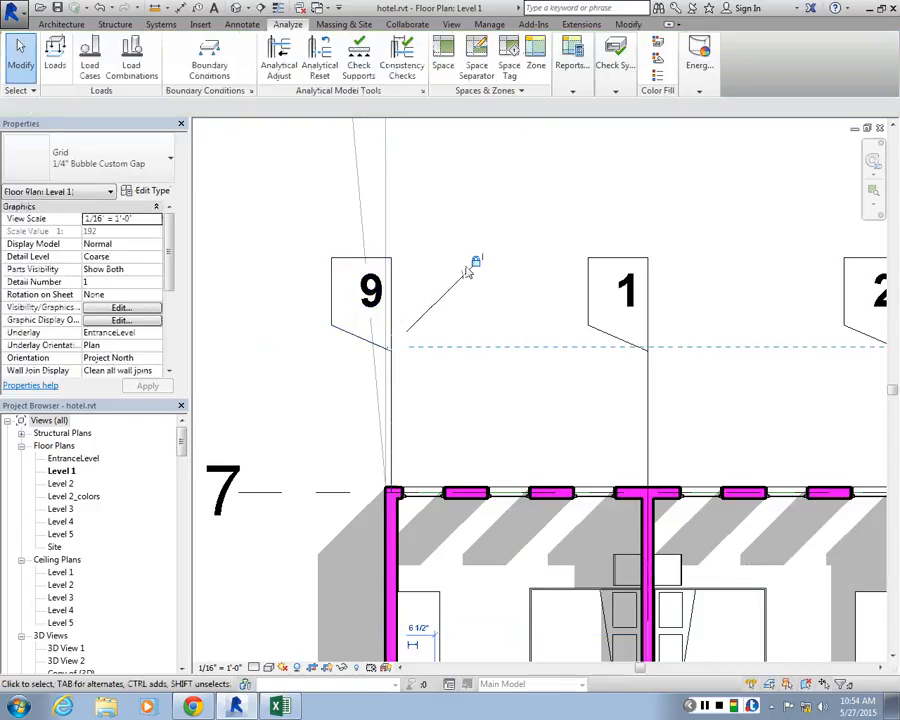
pyautogui.scroll(-3, 380, 324)
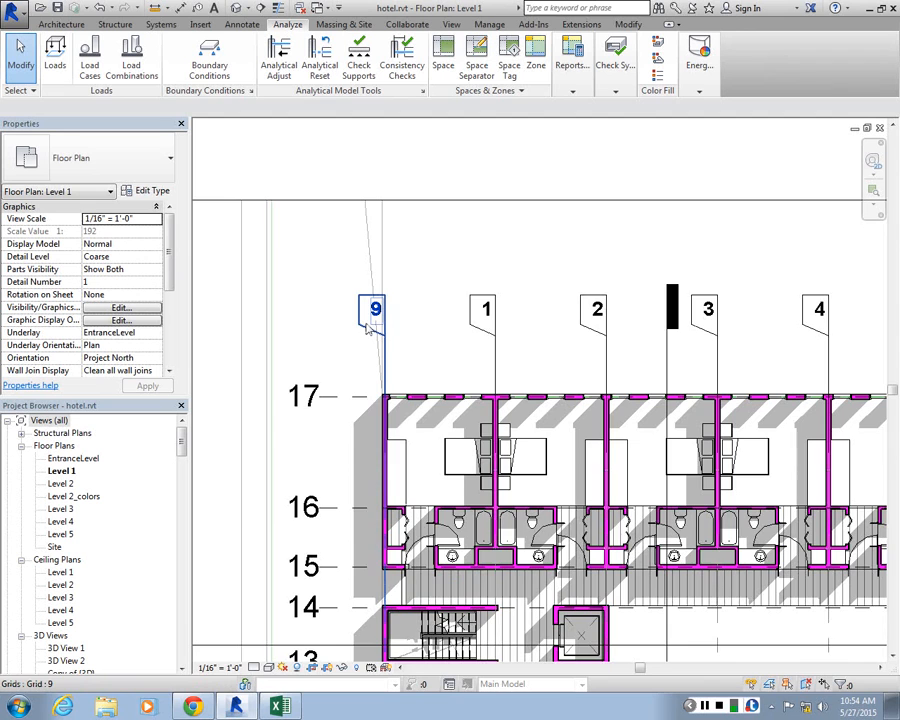
# Inspect the custom heads along the numbered vertical grids and review the type properties of grid 9
pyautogui.scroll(-4, 370, 328)
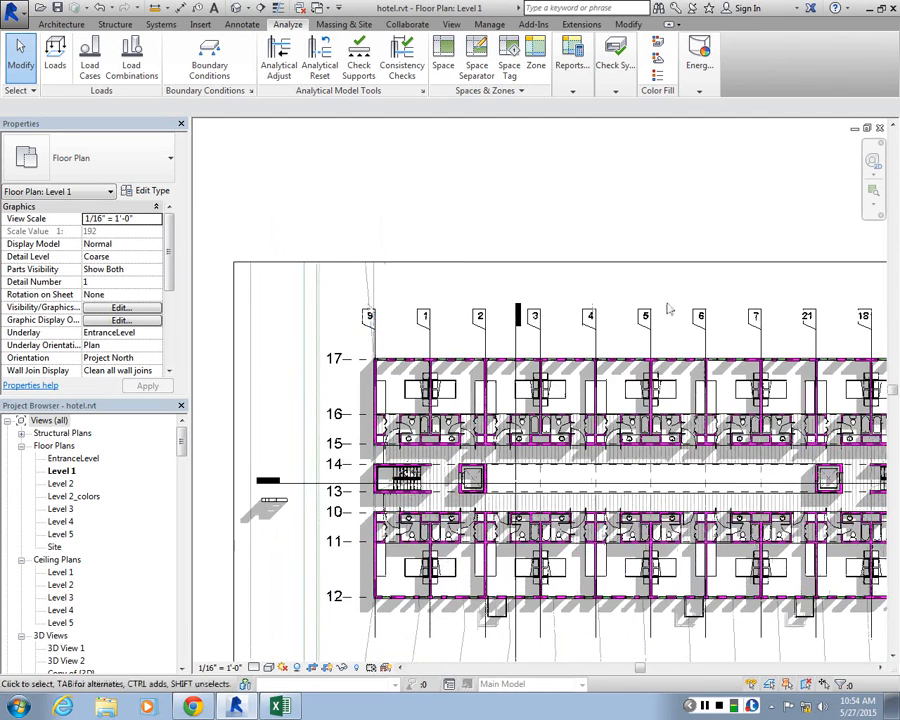
pyautogui.scroll(3, 560, 300)
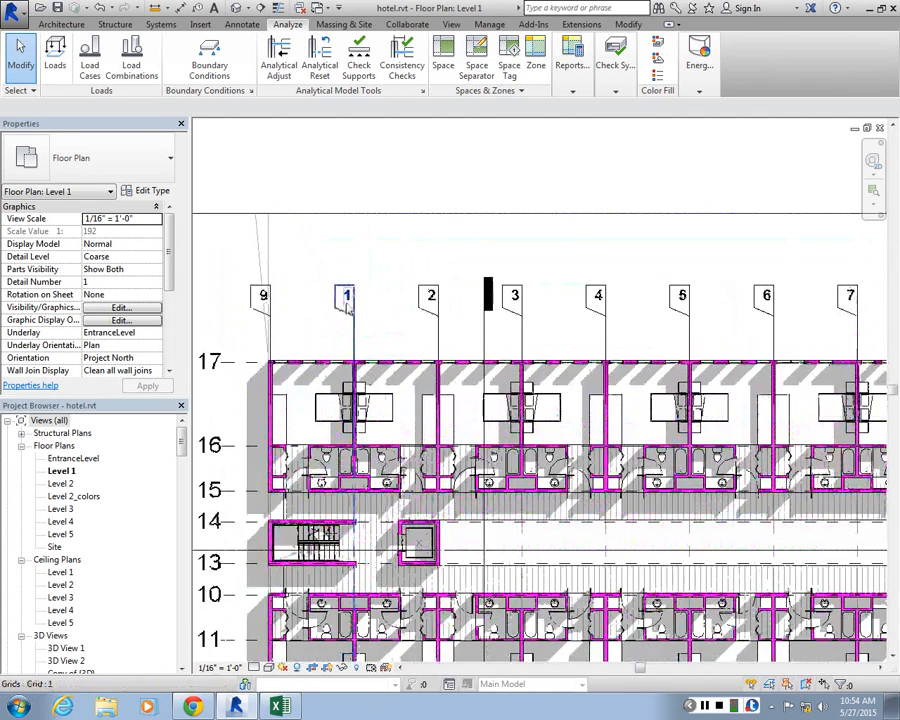
pyautogui.scroll(-3, 330, 300)
pyautogui.scroll(3, 292, 312)
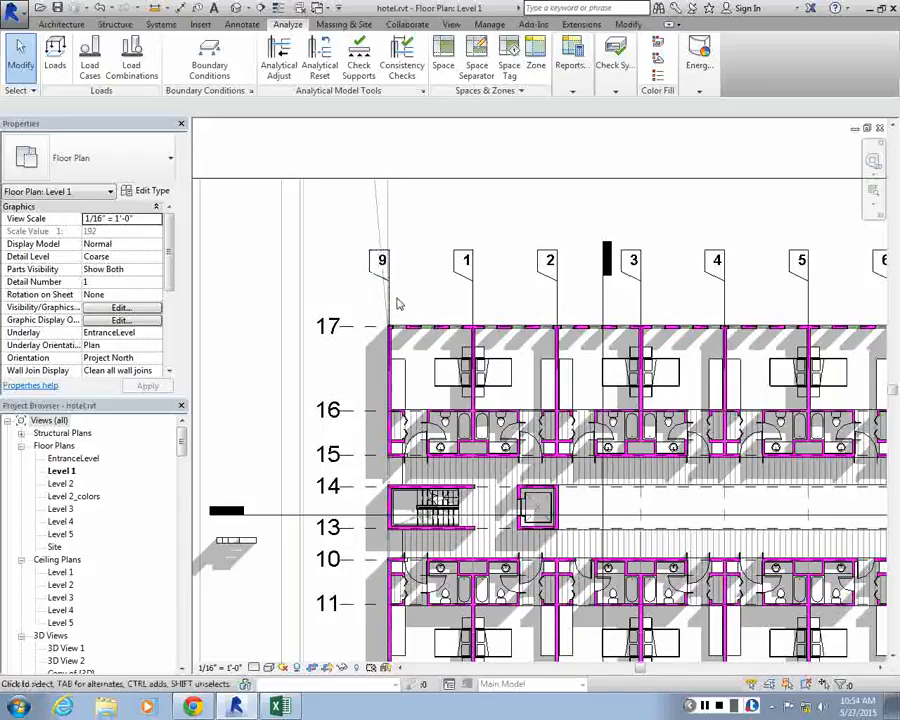
pyautogui.click(393, 305)
pyautogui.click(368, 258)
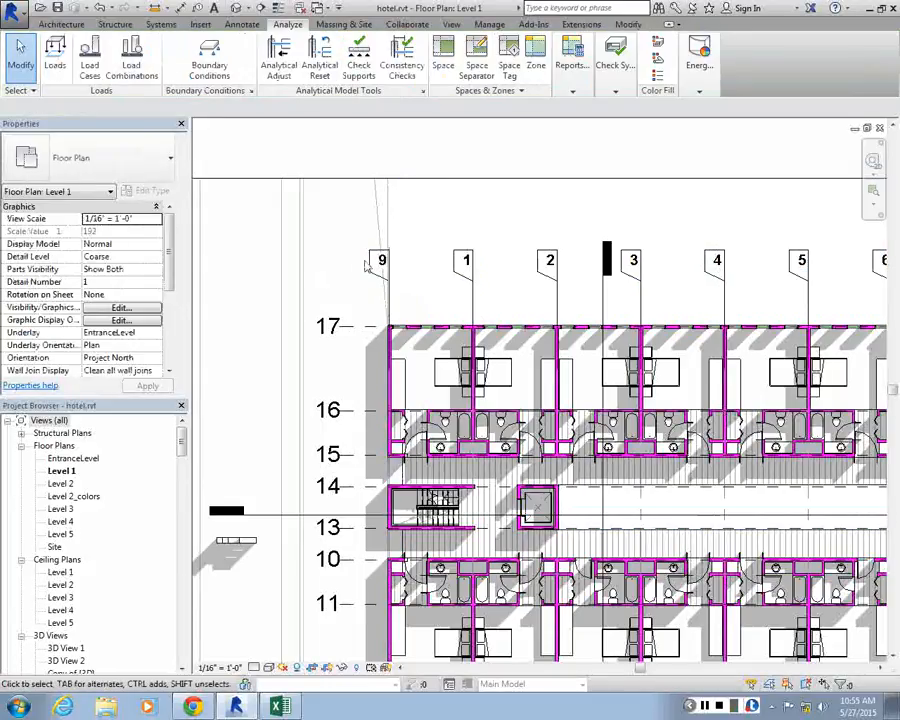
pyautogui.scroll(2, 366, 265)
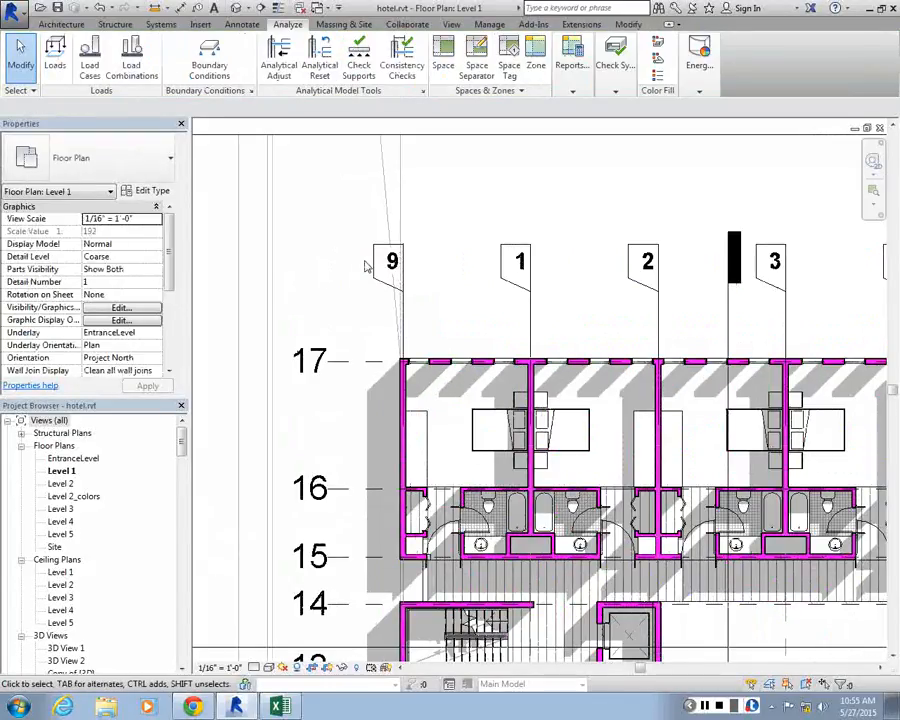
pyautogui.click(378, 247)
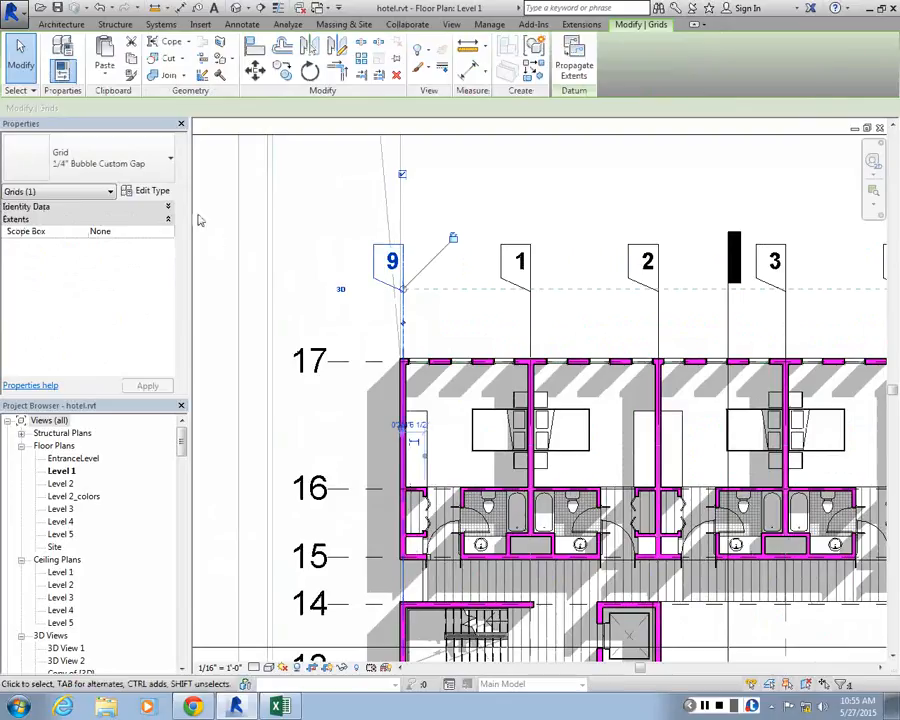
pyautogui.click(152, 190)
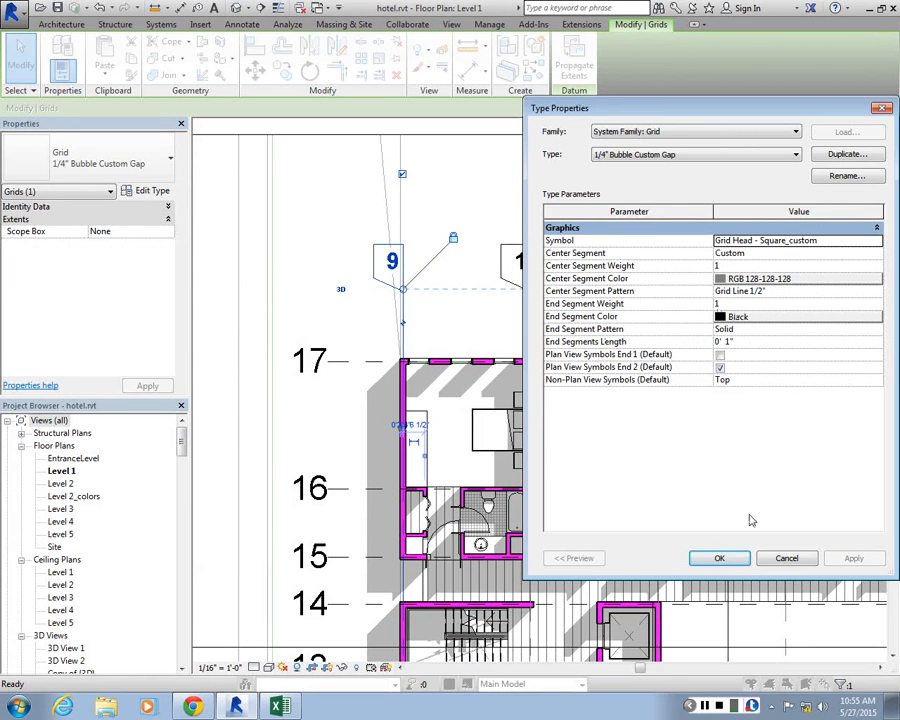
pyautogui.click(722, 558)
pyautogui.click(315, 423)
# Set the symbol of grid 17's type, 1/4" Bubble, to Grid Head - Square_custom
pyautogui.scroll(-3, 304, 288)
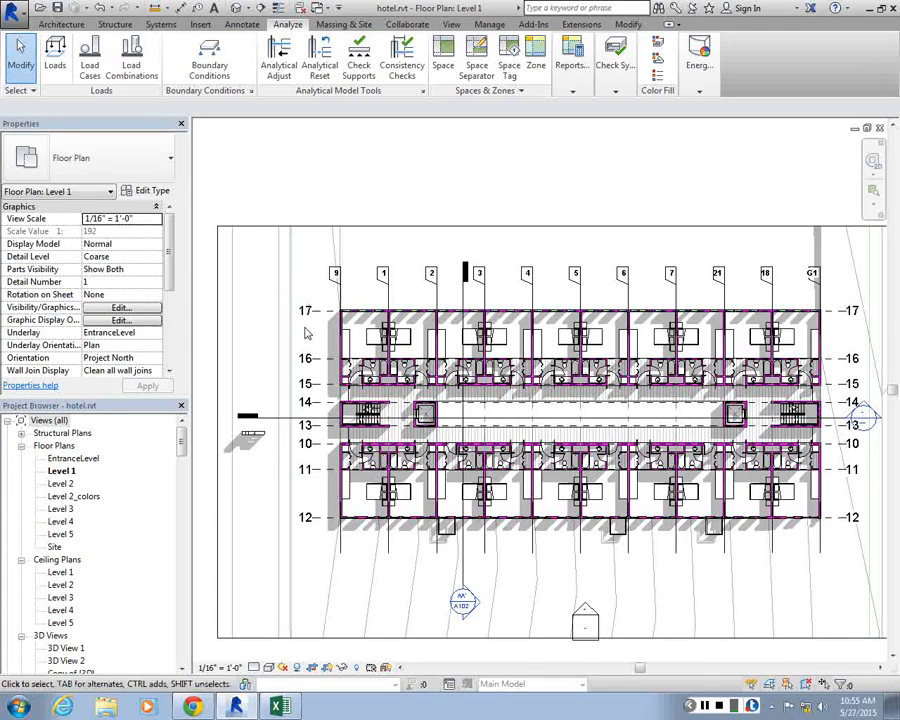
pyautogui.scroll(3, 305, 333)
pyautogui.click(310, 312)
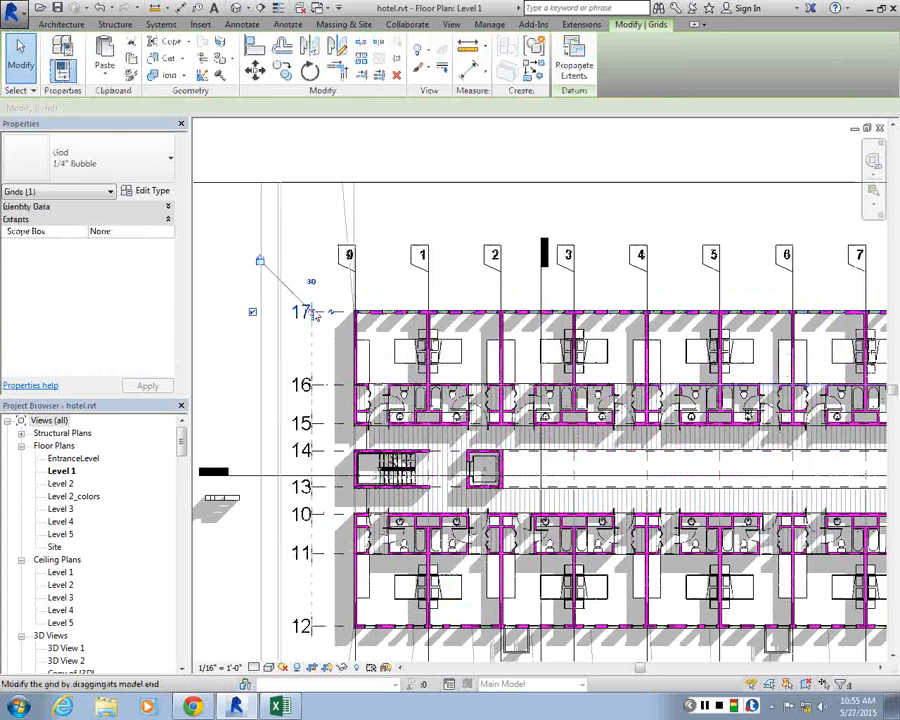
pyautogui.click(150, 190)
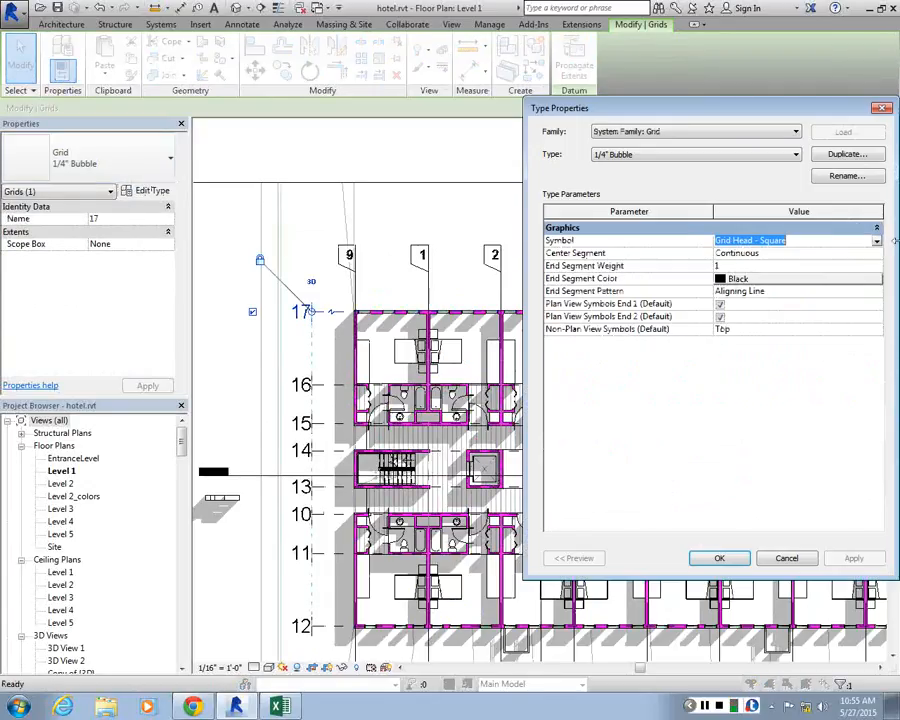
pyautogui.click(876, 241)
pyautogui.click(770, 300)
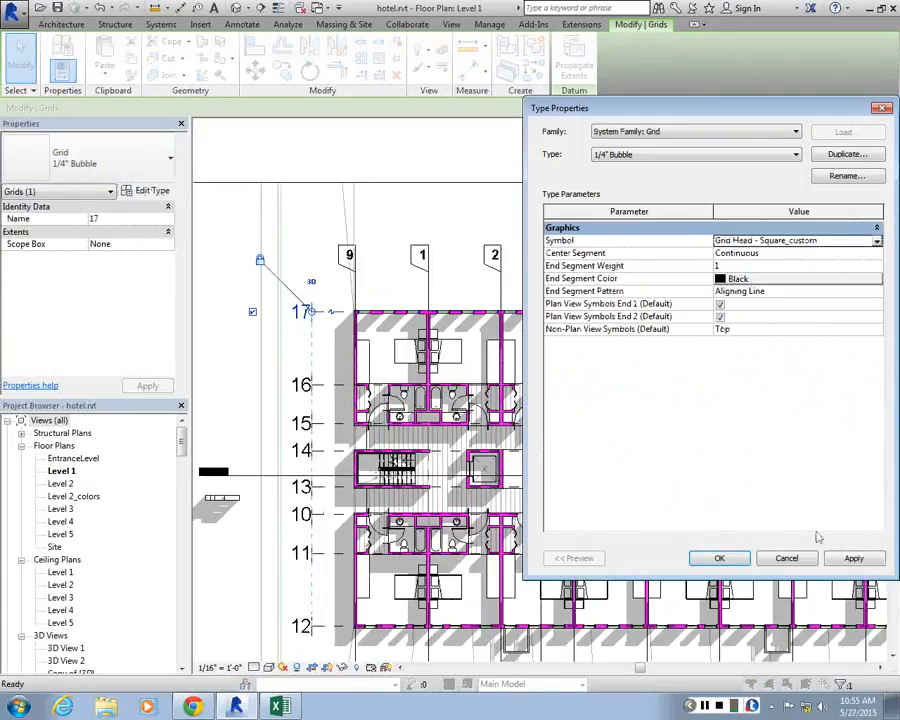
pyautogui.click(719, 558)
# Examine the heads of grid 17 and its neighbouring horizontal grids, and review grid 17's type properties
pyautogui.scroll(4, 324, 306)
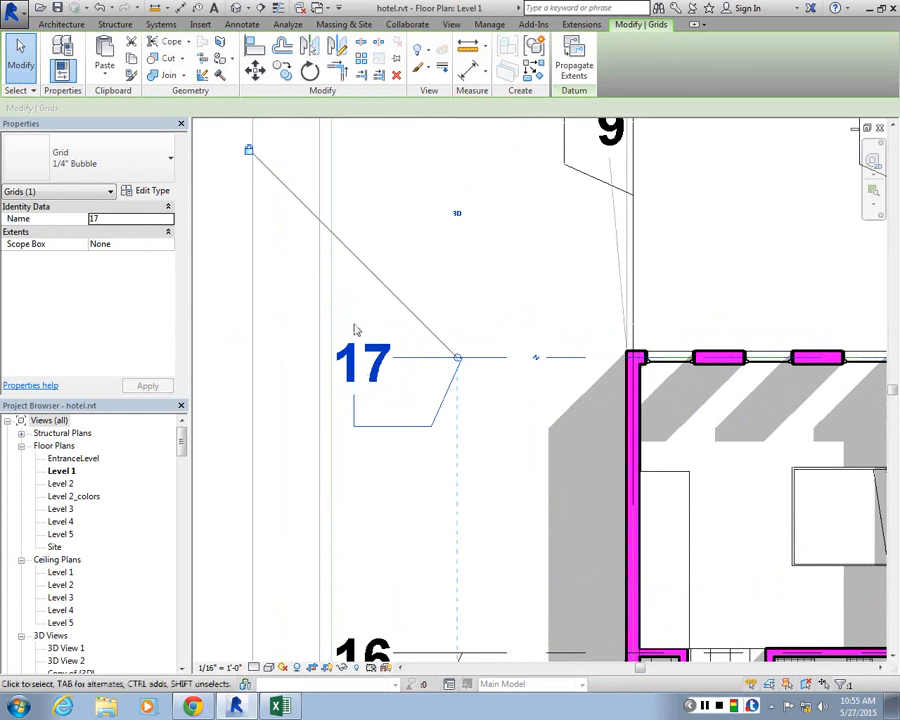
pyautogui.scroll(-3, 354, 326)
pyautogui.click(317, 283)
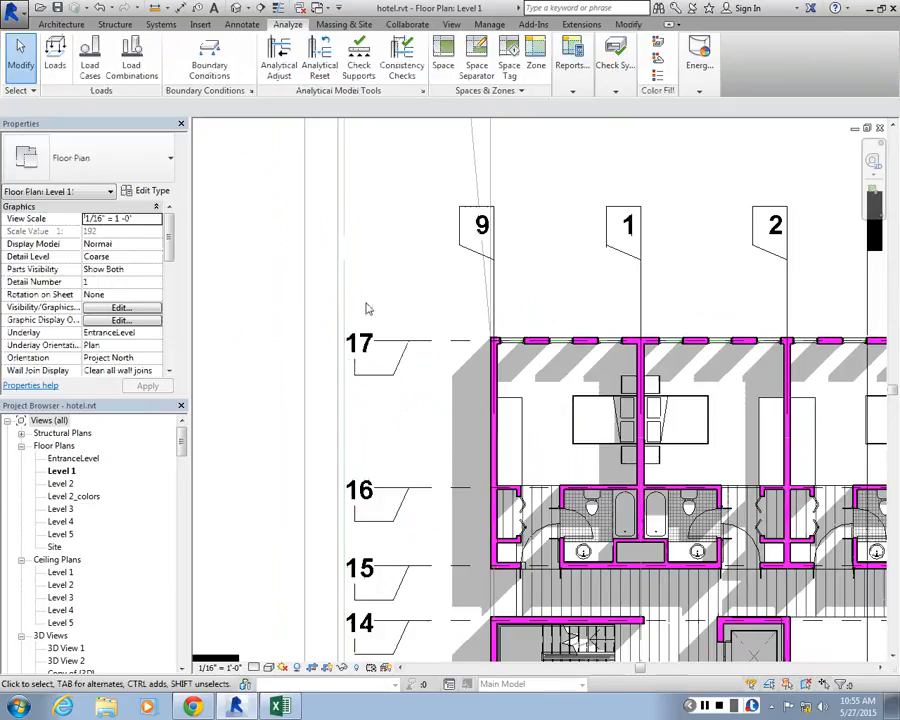
pyautogui.click(379, 340)
pyautogui.click(150, 190)
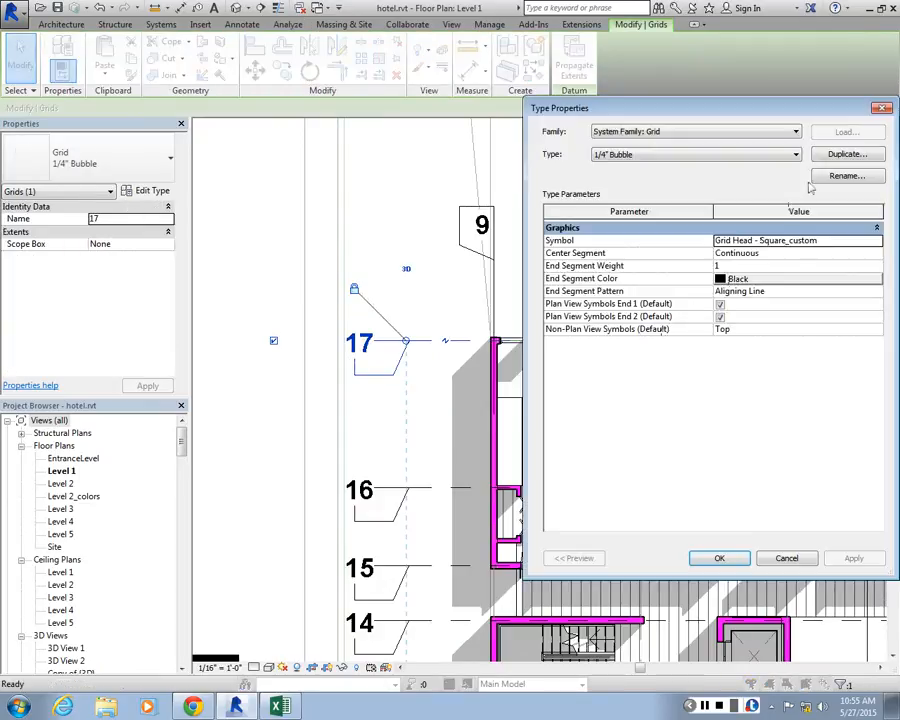
pyautogui.press('Escape')
pyautogui.scroll(2, 347, 381)
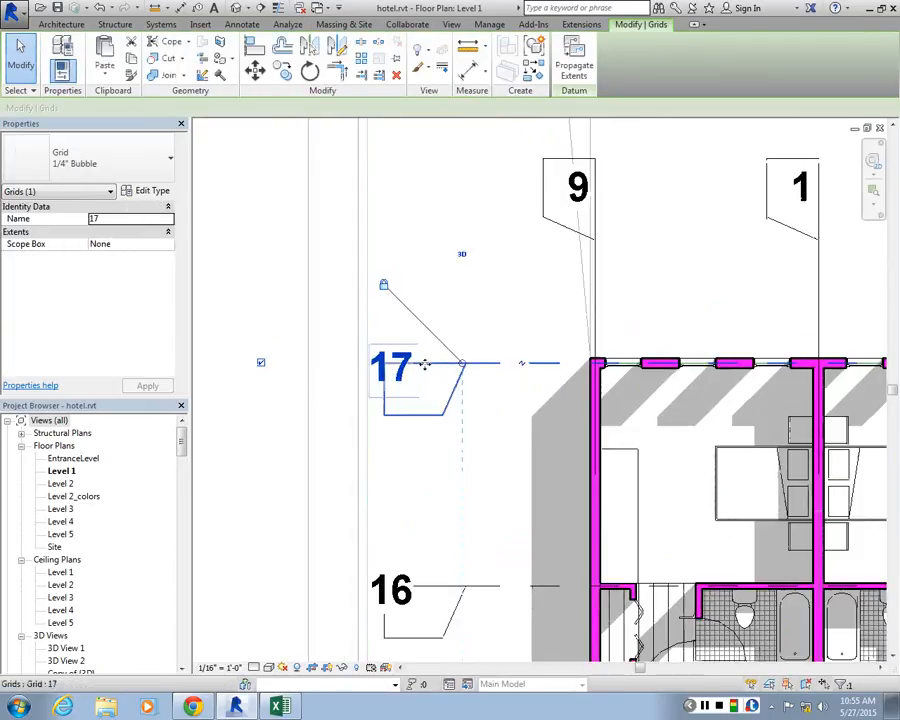
# Go back to the Grid Head - Square_custom family and move the number label down onto the horizontal reference line
pyautogui.click(176, 441)
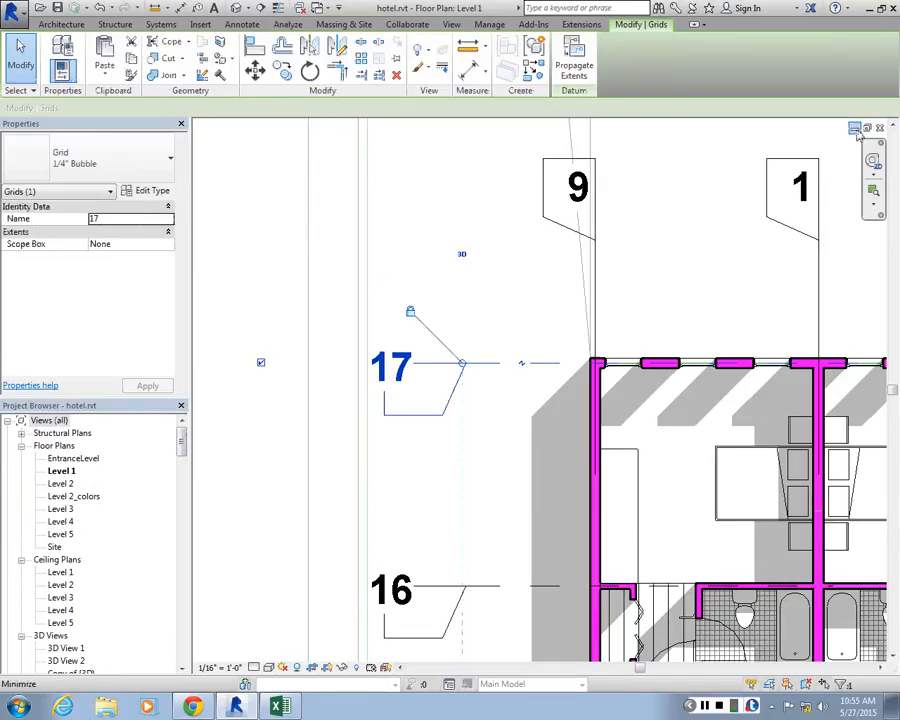
pyautogui.click(856, 131)
pyautogui.click(765, 202)
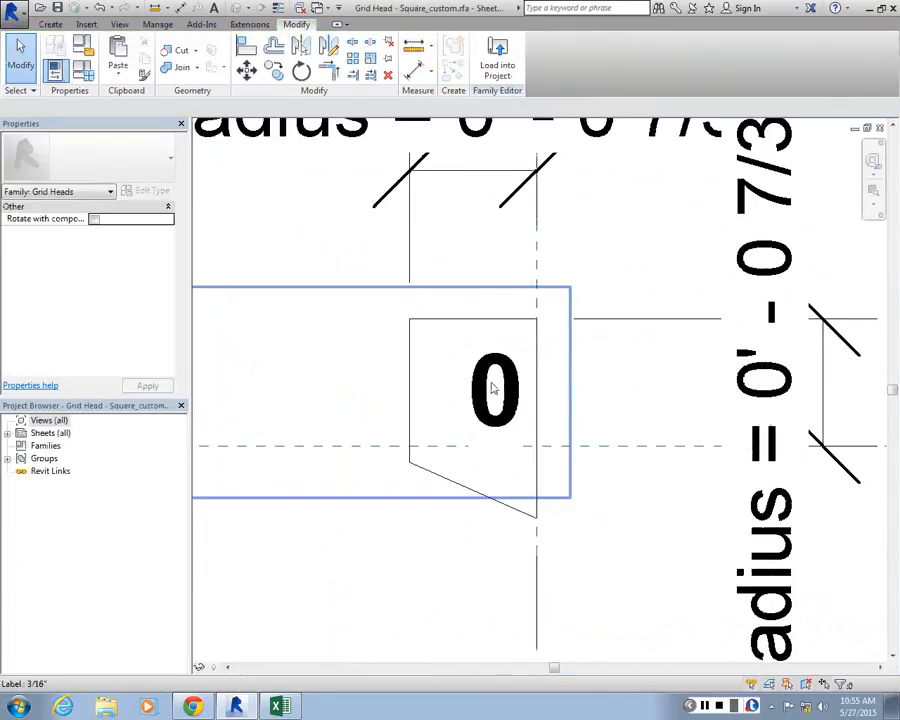
pyautogui.moveTo(492, 388); pyautogui.dragTo(494, 448)
pyautogui.click(412, 560)
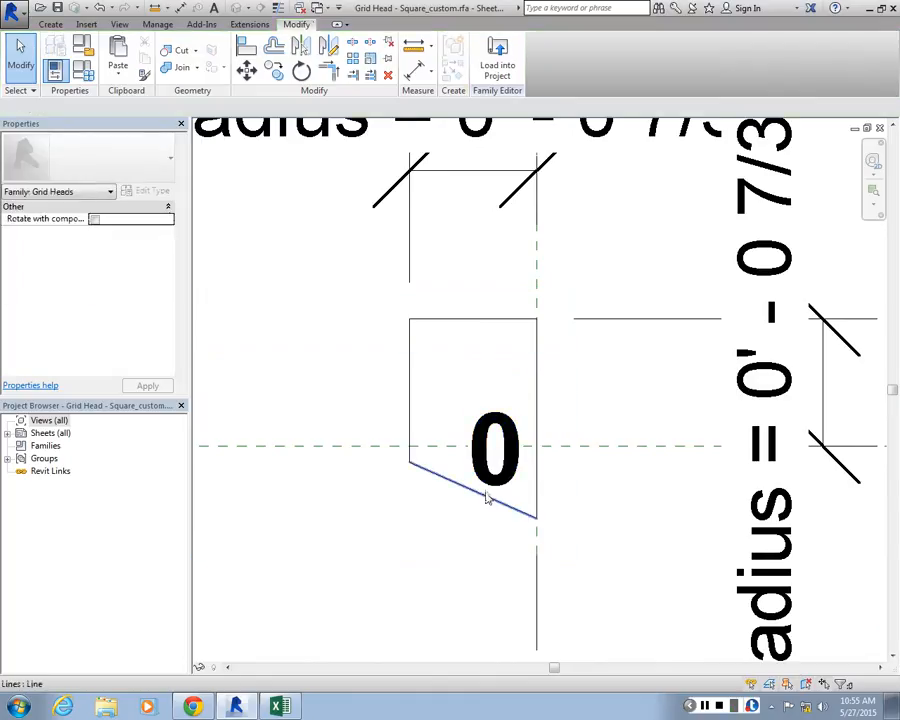
# Shrink the head shape by moving its top and left edges inward to a radius of about 5/32"
pyautogui.click(487, 498)
pyautogui.scroll(-3, 468, 486)
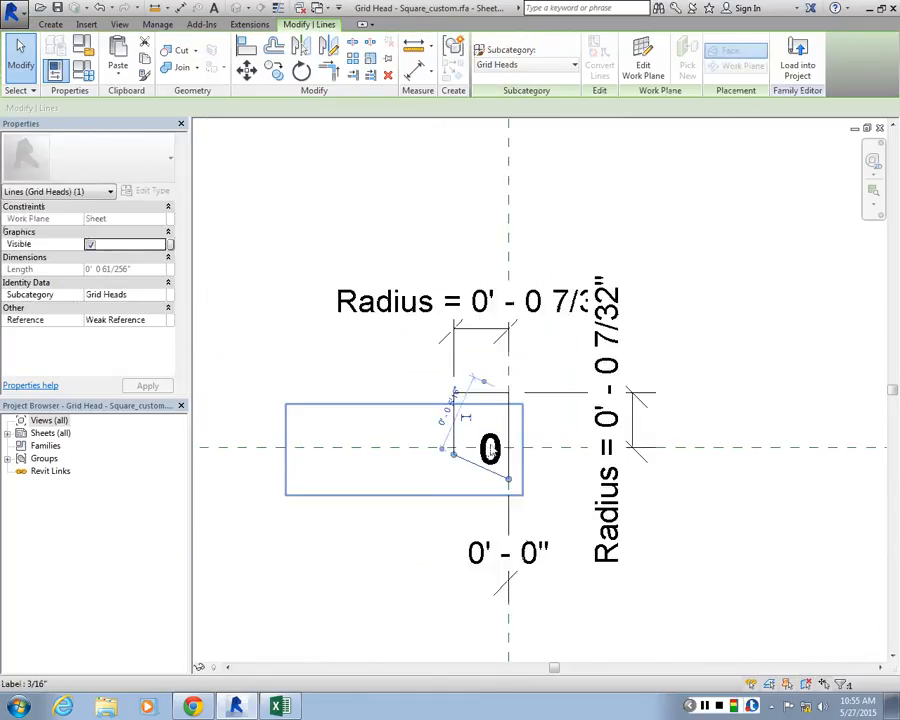
pyautogui.scroll(3, 490, 450)
pyautogui.click(488, 306)
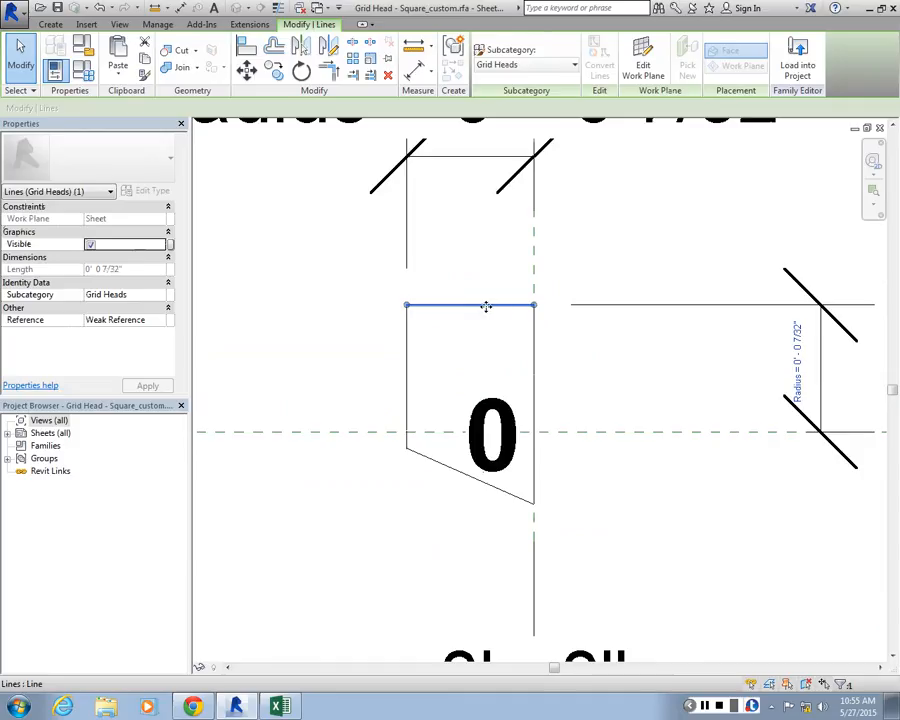
pyautogui.moveTo(486, 306); pyautogui.dragTo(450, 402)
pyautogui.click(457, 431)
pyautogui.click(482, 393)
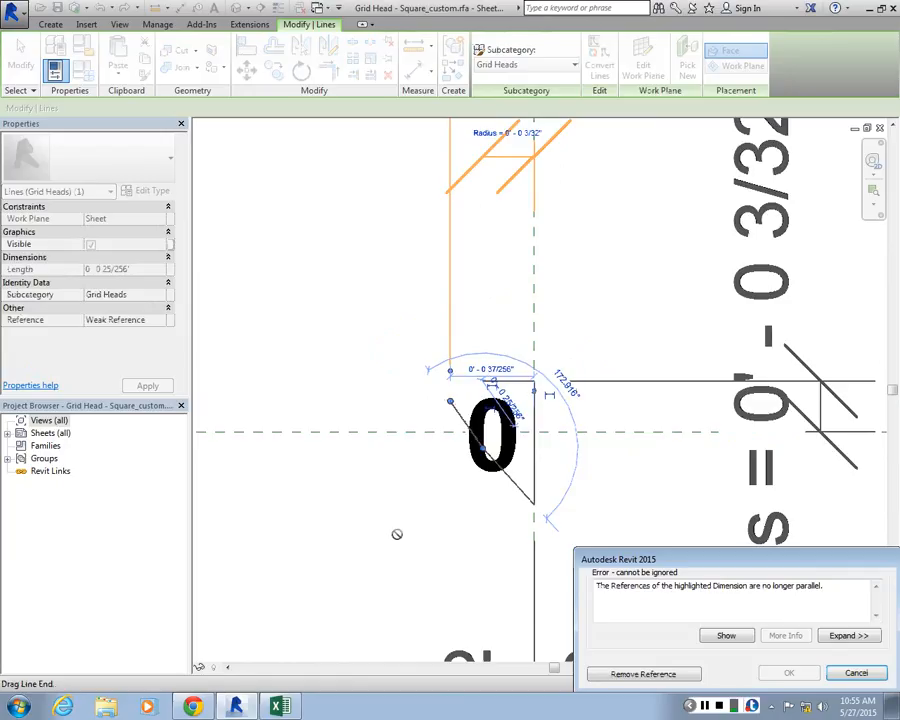
pyautogui.press('Escape')
pyautogui.moveTo(483, 445); pyautogui.dragTo(435, 398)
pyautogui.press('Escape')
pyautogui.click(455, 418)
pyautogui.press('Escape')
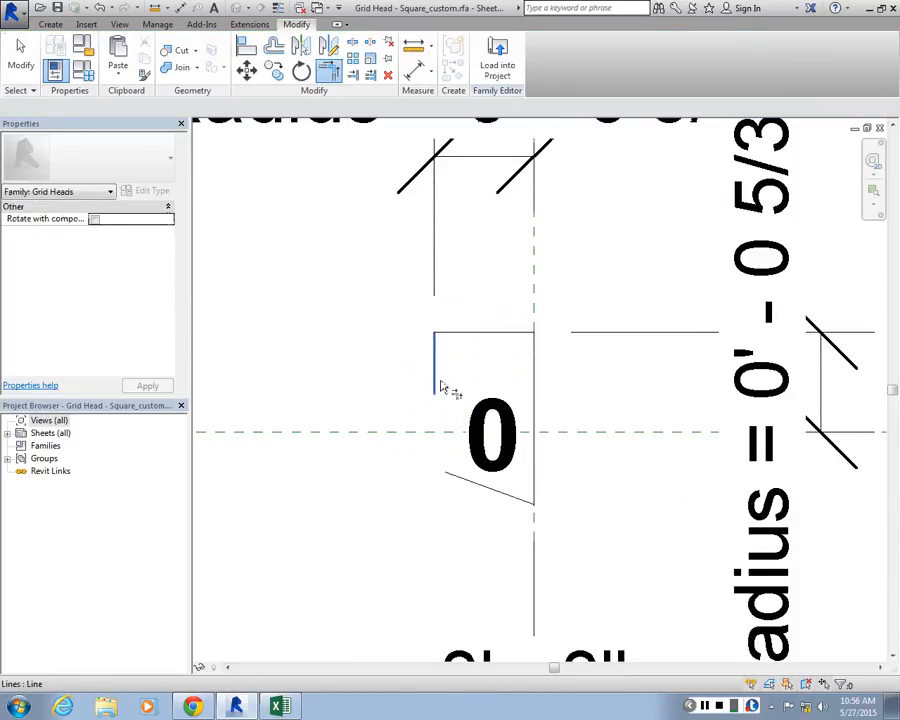
# Trim the shape's left edge and slanted bottom edge to meet at a corner
pyautogui.click(441, 386)
pyautogui.click(453, 476)
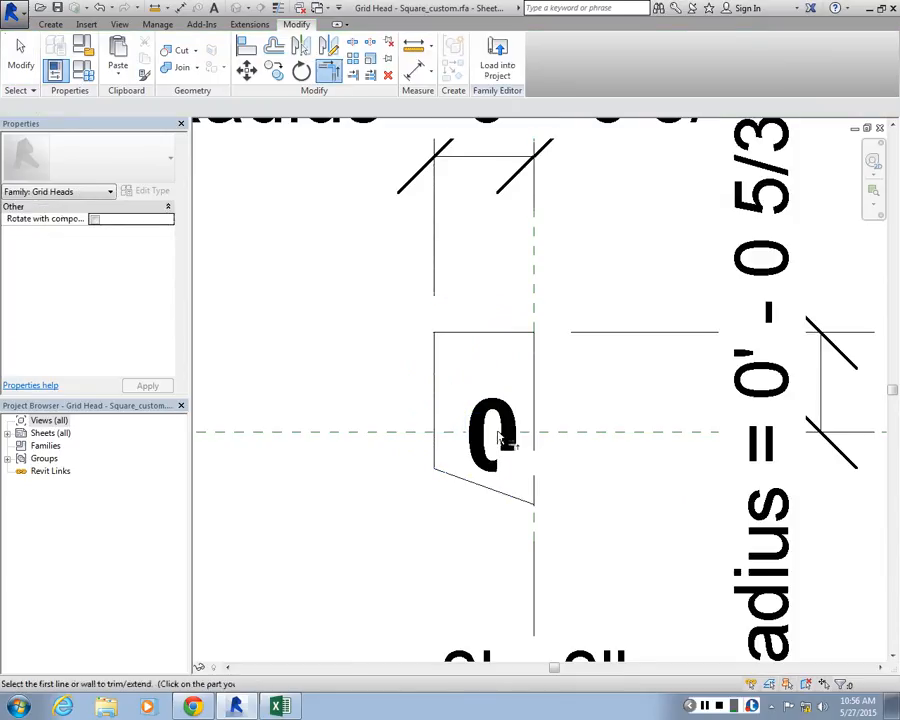
pyautogui.press('Escape')
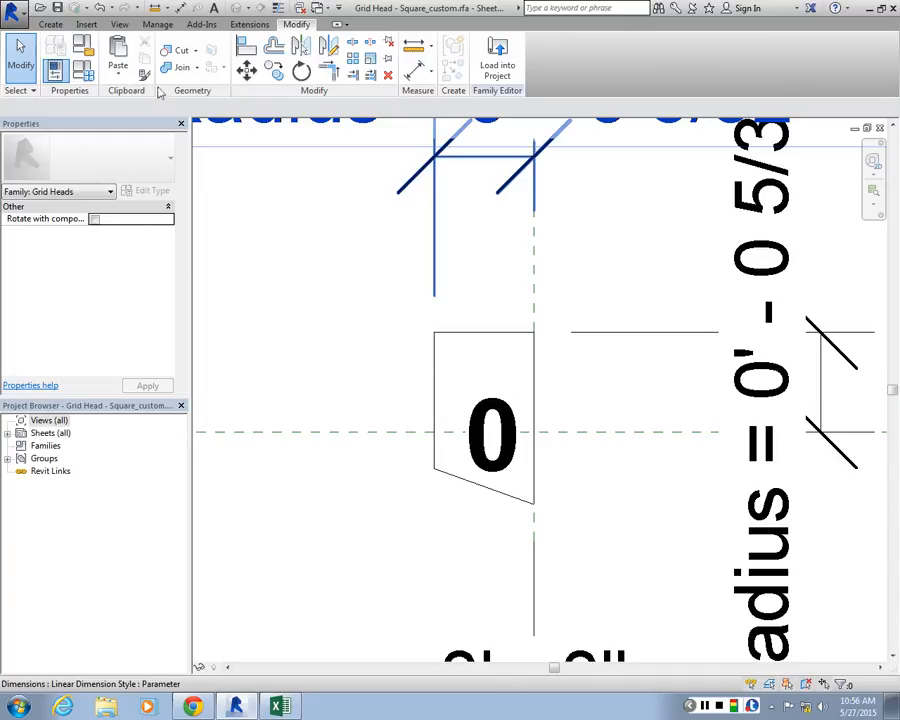
# Load the edited grid head family into hotel.rvt, overwriting the existing version
pyautogui.click(497, 65)
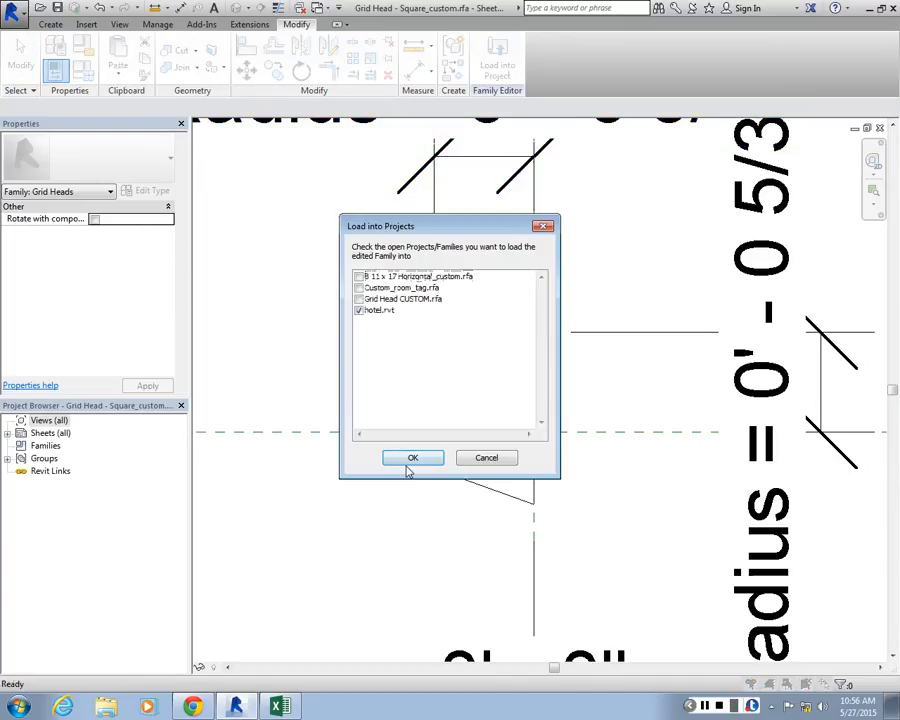
pyautogui.click(410, 460)
pyautogui.click(392, 368)
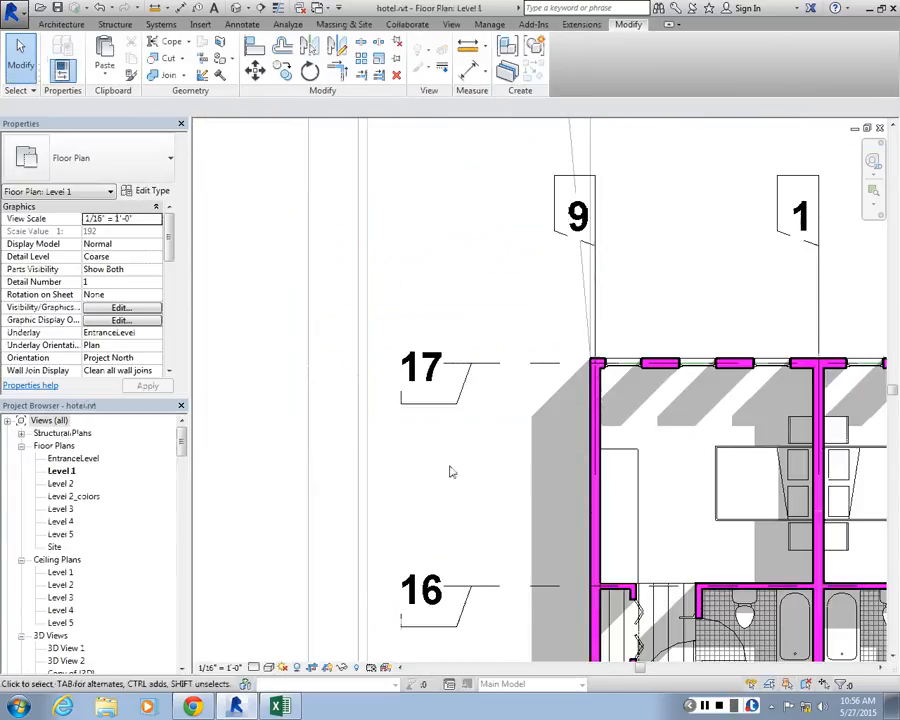
# Return to the grid head family, lower the slanted bottom edge to lengthen the shape, and move the number label down
pyautogui.click(854, 133)
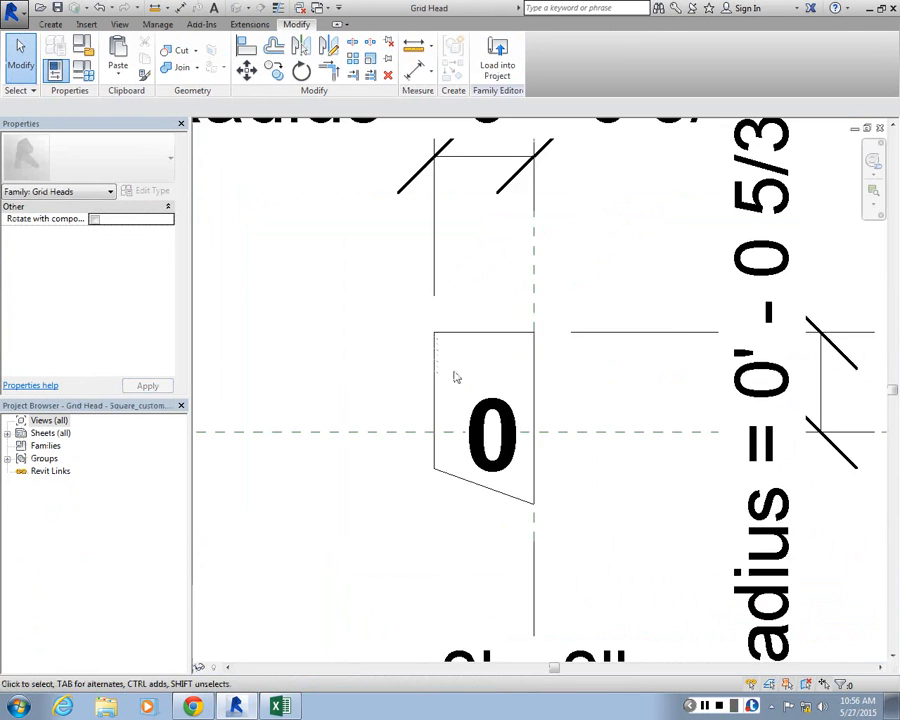
pyautogui.scroll(-2, 455, 377)
pyautogui.scroll(2, 448, 424)
pyautogui.click(454, 433)
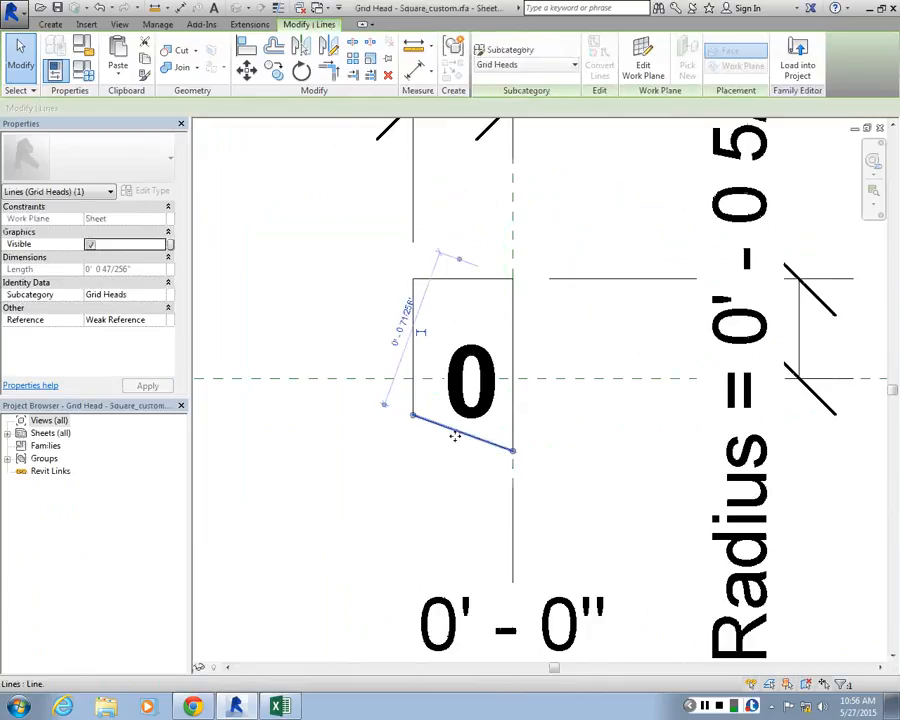
pyautogui.moveTo(455, 436); pyautogui.dragTo(467, 492)
pyautogui.click(428, 402)
pyautogui.click(490, 400)
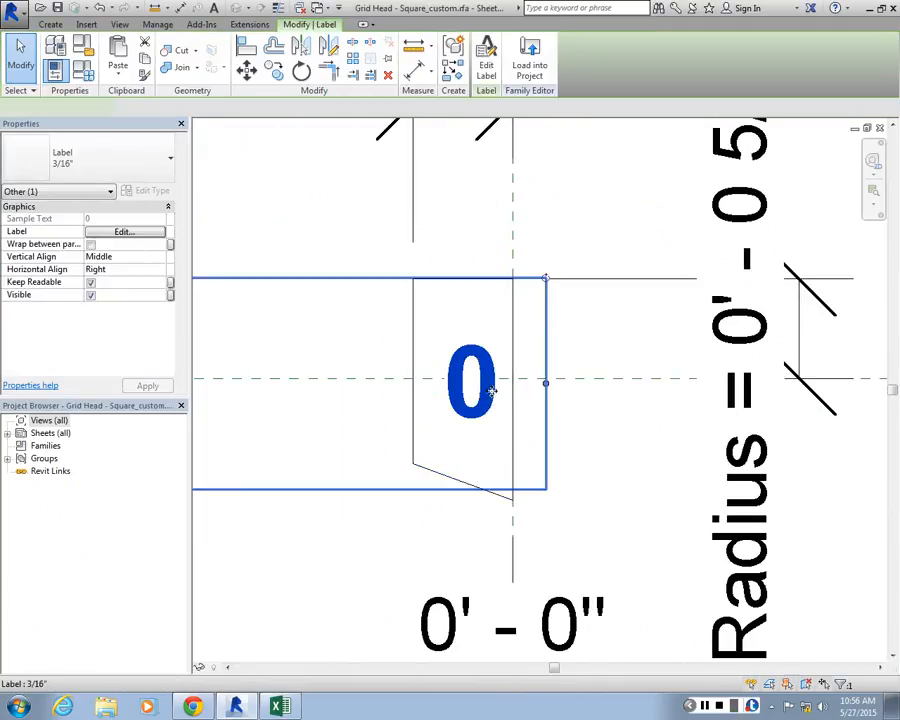
pyautogui.moveTo(491, 391); pyautogui.dragTo(489, 431)
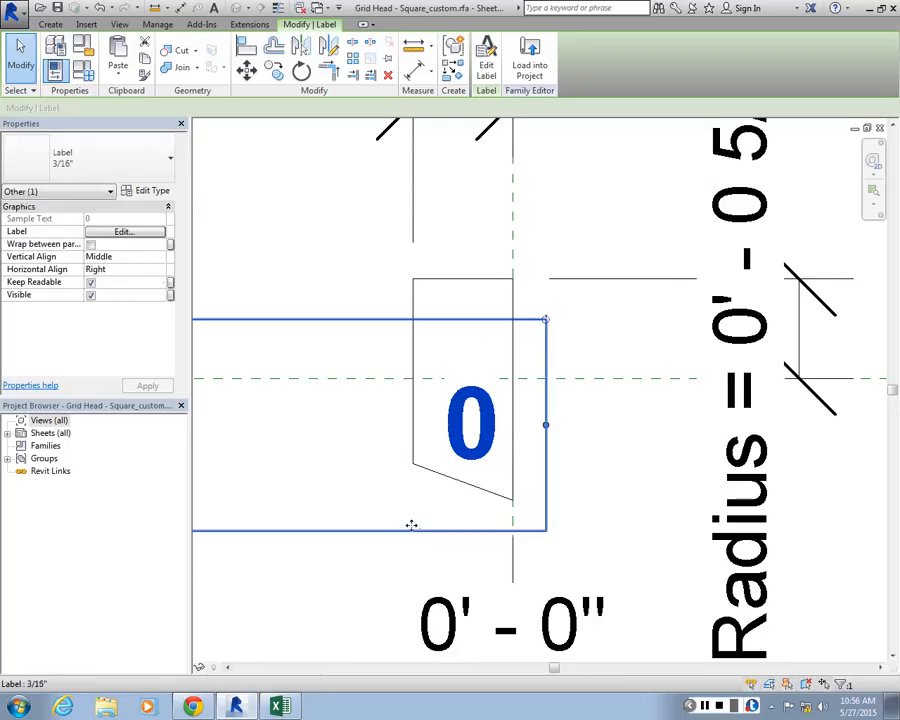
# Reload the lengthened grid head family into hotel.rvt
pyautogui.click(422, 168)
pyautogui.click(497, 62)
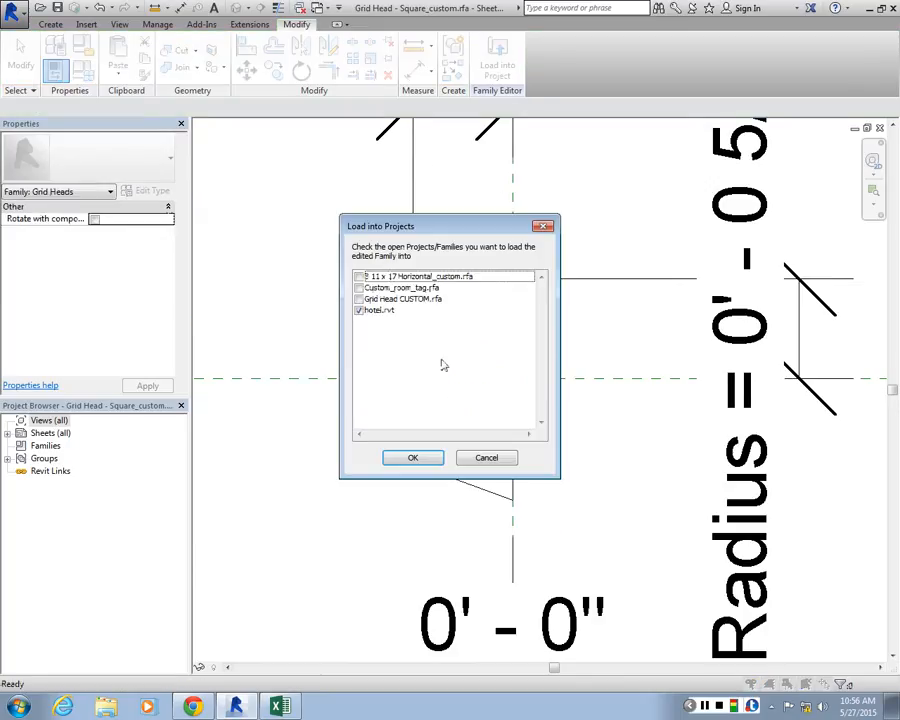
pyautogui.click(412, 457)
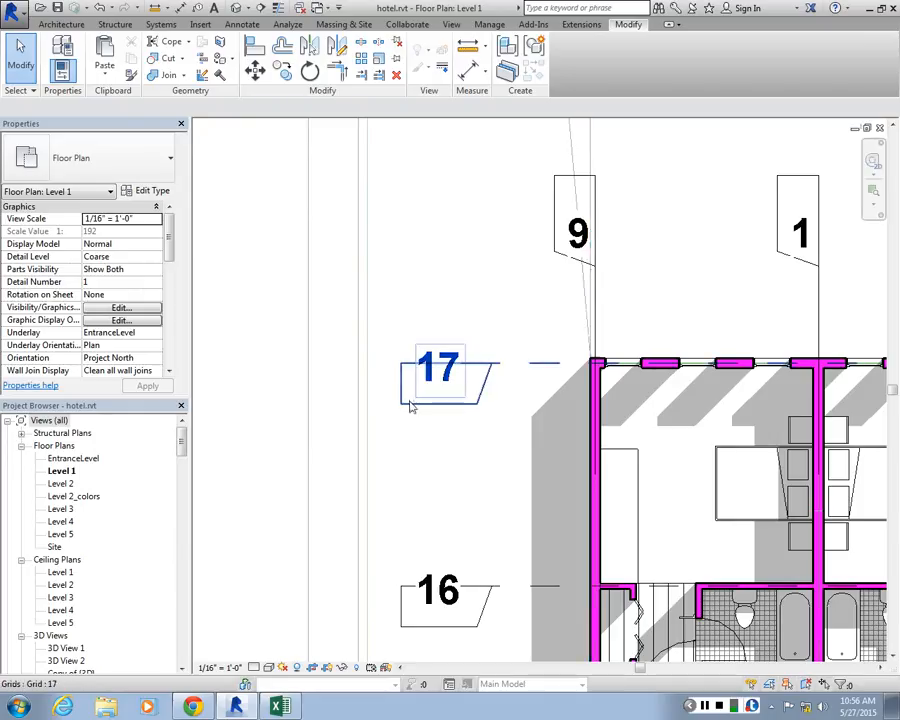
# Return to the square grid head family, widen the shape by moving its right edge 5/32" past the vertical reference line, and center the number label
pyautogui.click(857, 137)
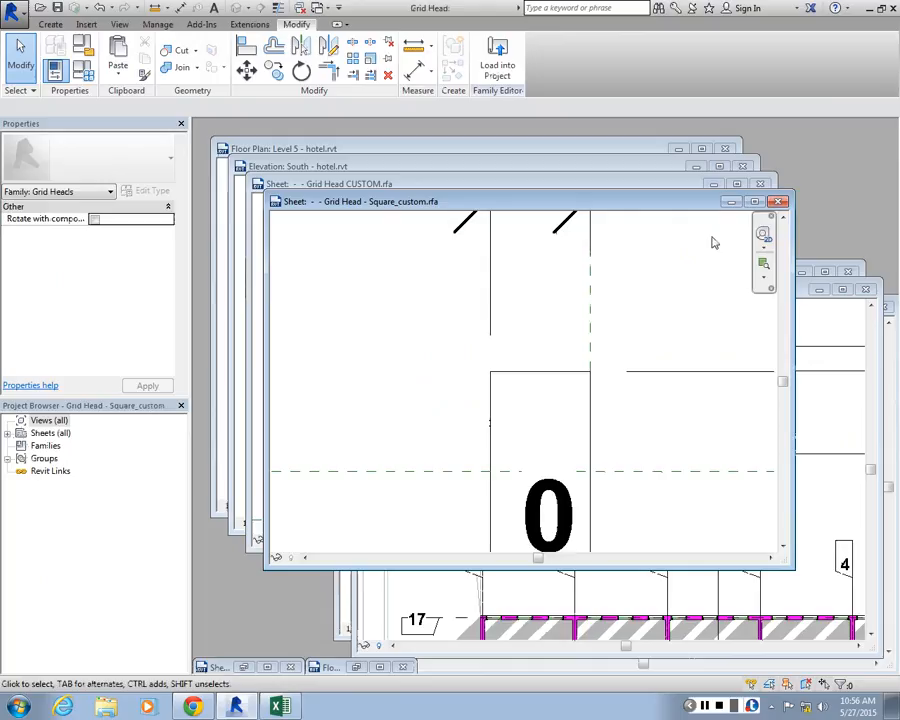
pyautogui.click(772, 205)
pyautogui.scroll(-1, 450, 350)
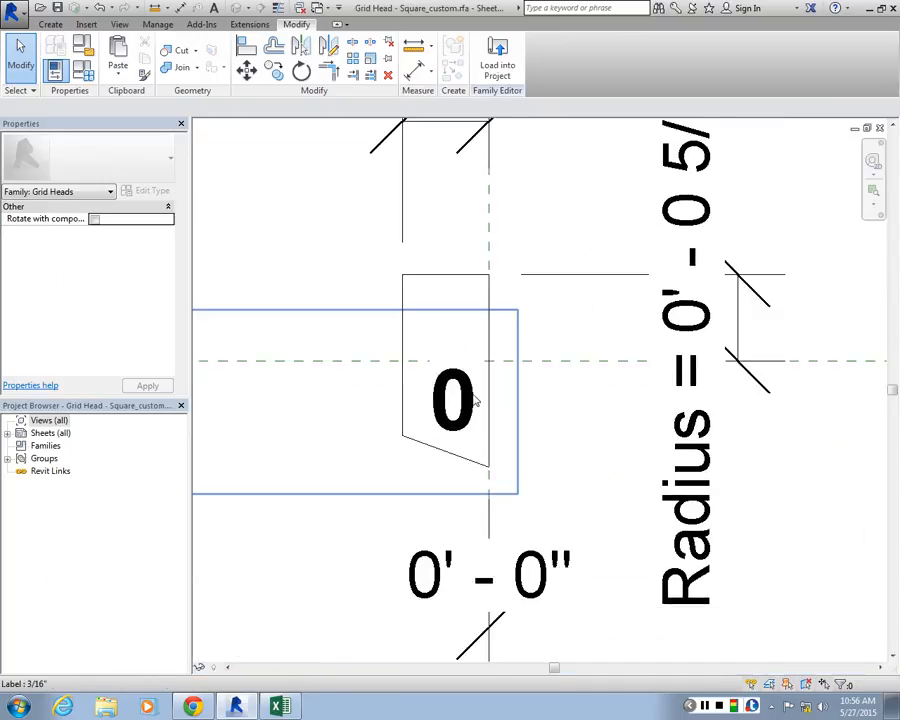
pyautogui.click(490, 311)
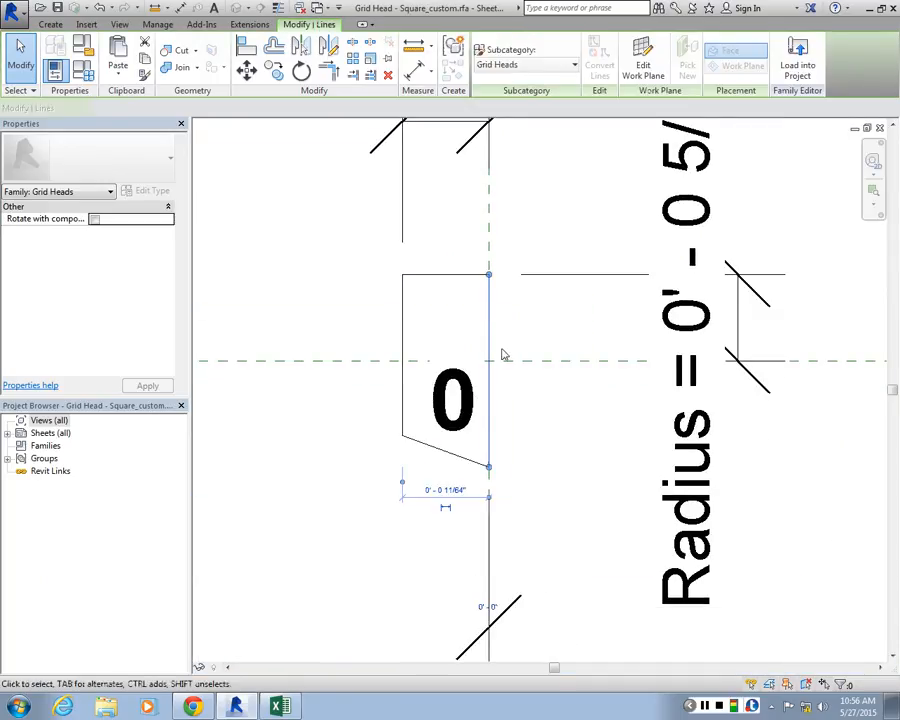
pyautogui.moveTo(493, 339); pyautogui.dragTo(572, 332)
pyautogui.moveTo(459, 402); pyautogui.dragTo(510, 392)
# Reload the widened grid head family into hotel.rvt, overwriting the existing version
pyautogui.click(498, 62)
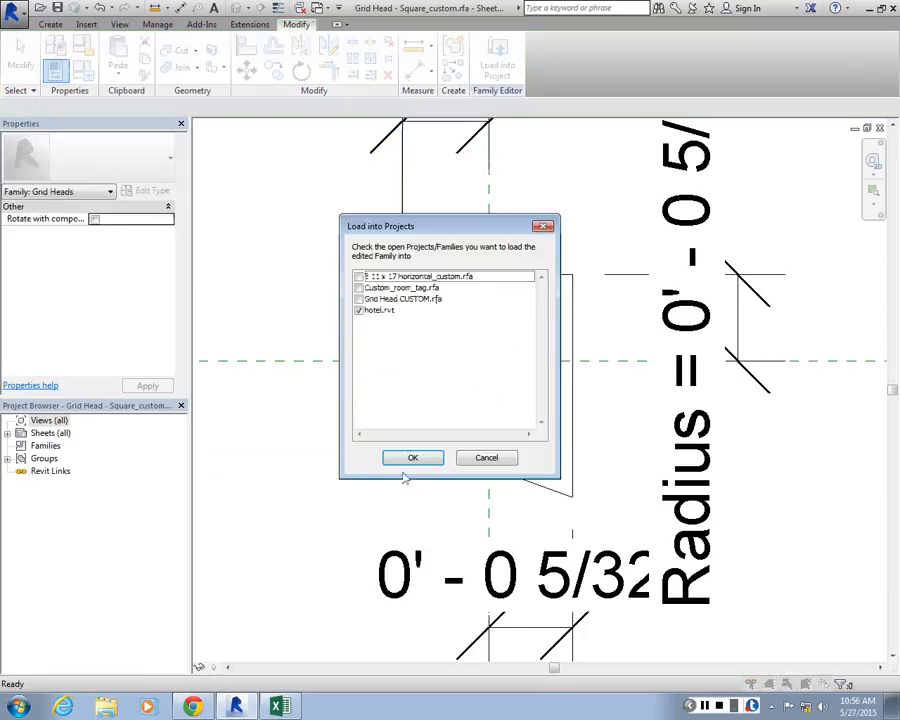
pyautogui.click(409, 458)
pyautogui.click(414, 350)
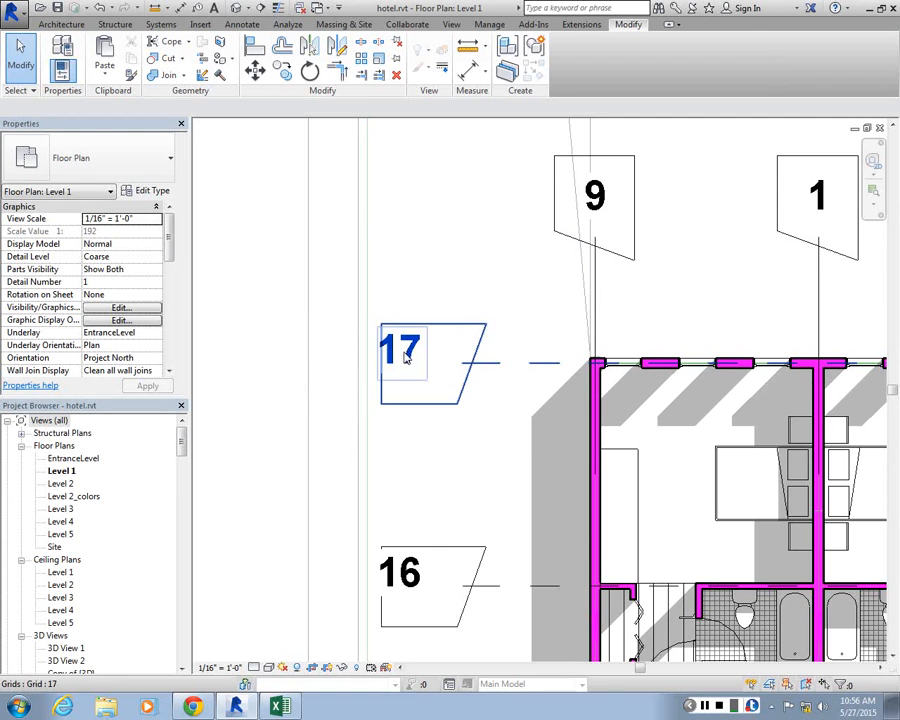
# Return to the square grid head family and examine the widened shape and its label around the reference lines
pyautogui.click(855, 128)
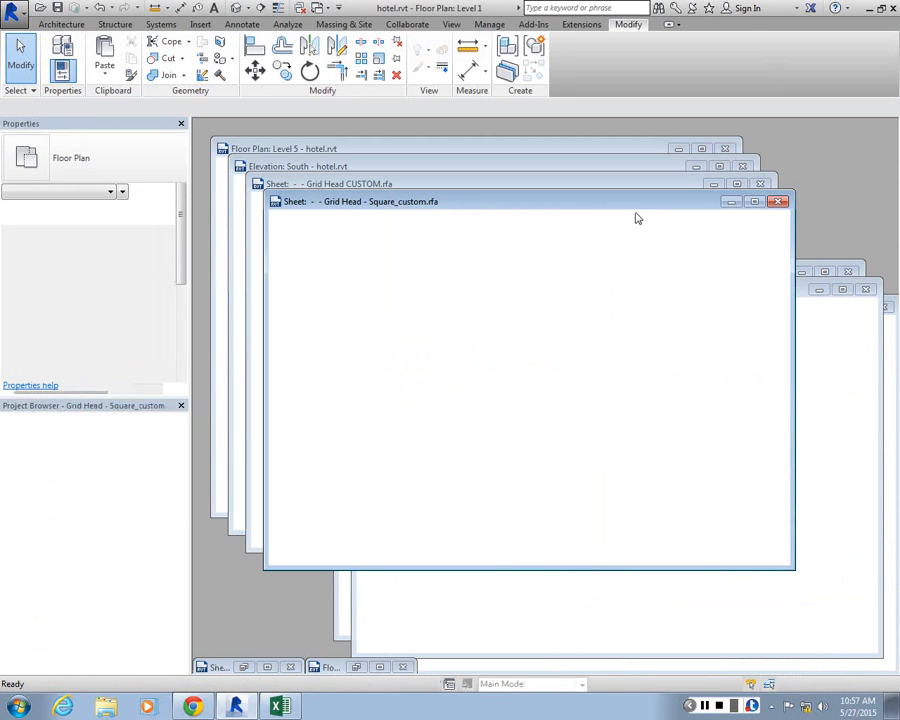
pyautogui.click(754, 201)
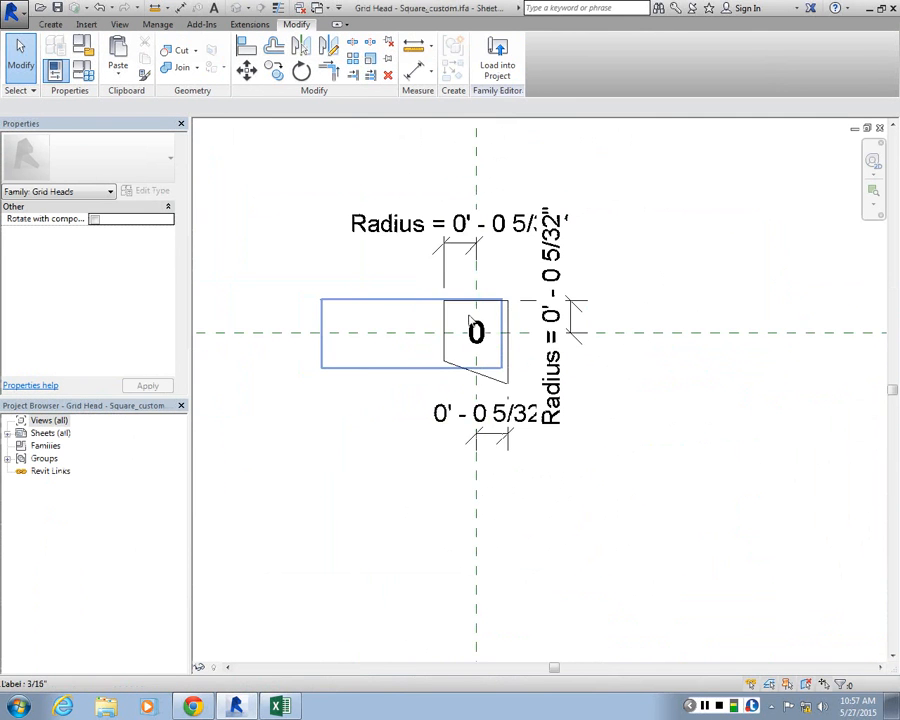
pyautogui.scroll(2, 469, 320)
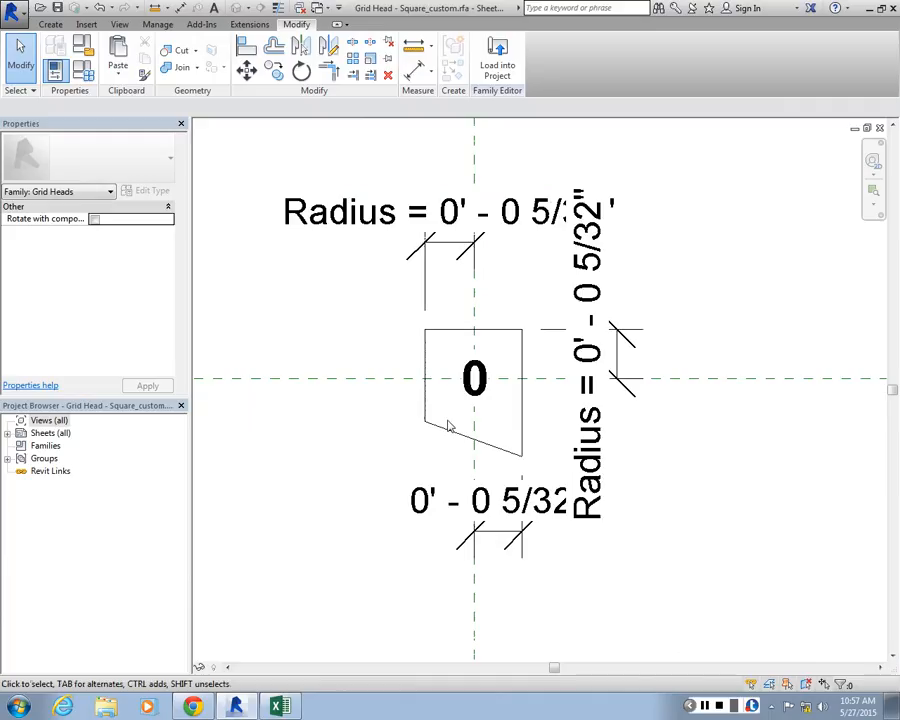
pyautogui.scroll(2, 460, 280)
pyautogui.scroll(-2, 470, 186)
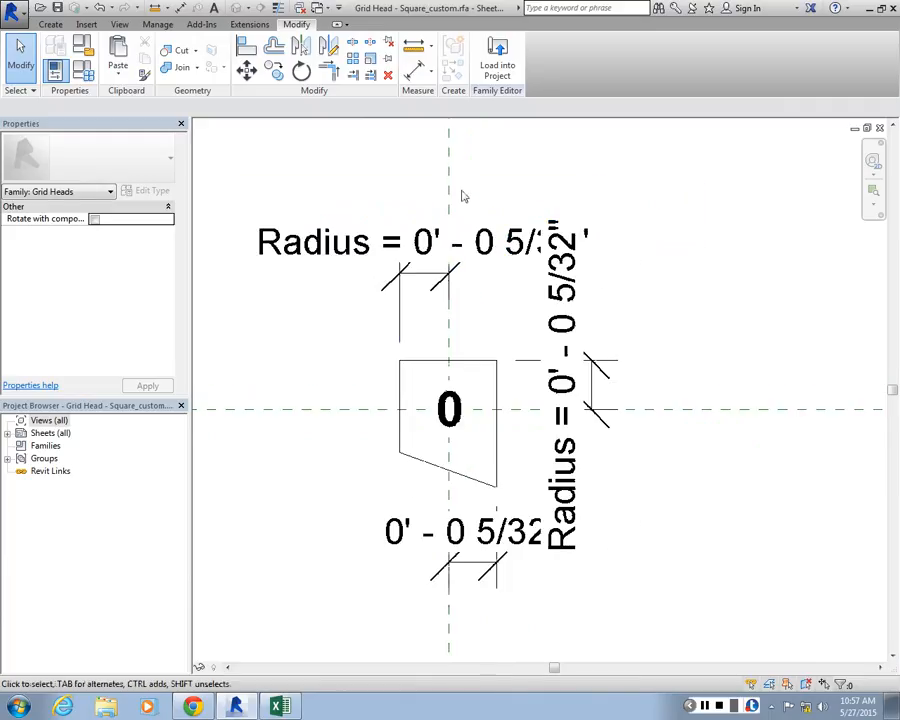
pyautogui.scroll(-1, 463, 196)
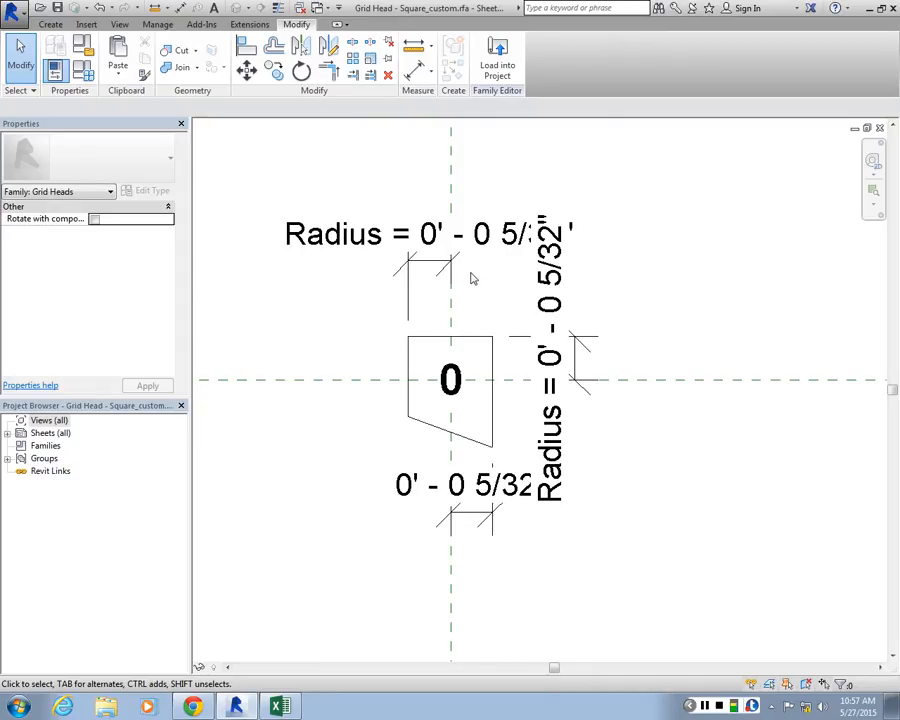
# Bring sheet A101 of hotel.rvt forward from the stacked windows and maximize it
pyautogui.click(867, 128)
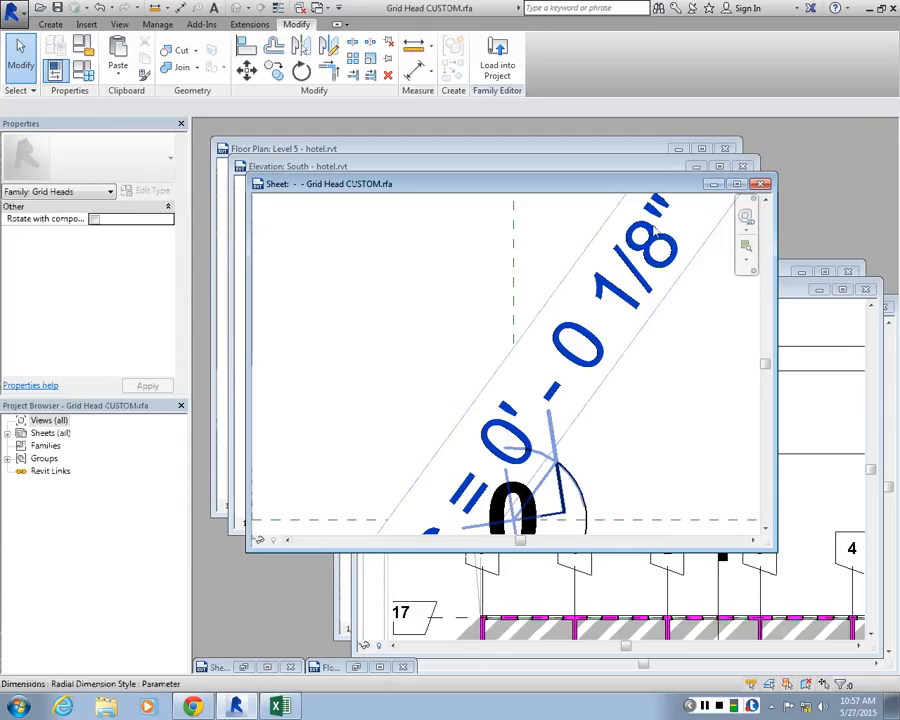
pyautogui.click(790, 293)
pyautogui.moveTo(786, 293); pyautogui.dragTo(765, 162)
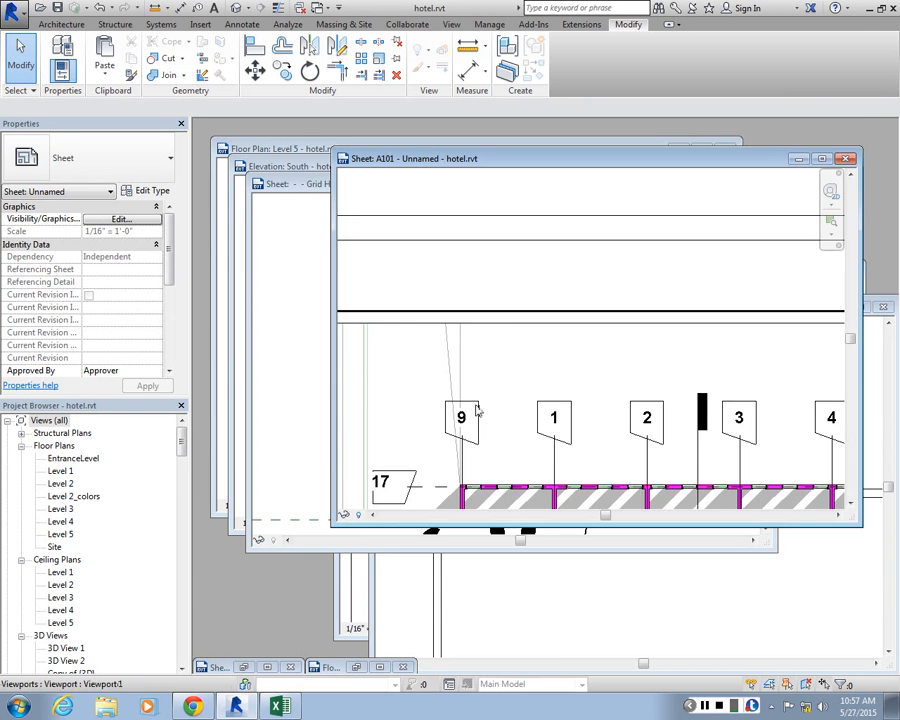
pyautogui.click(824, 159)
# Examine the square grid heads around the floor plan viewport on sheet A101
pyautogui.scroll(-2, 460, 416)
pyautogui.scroll(4, 352, 481)
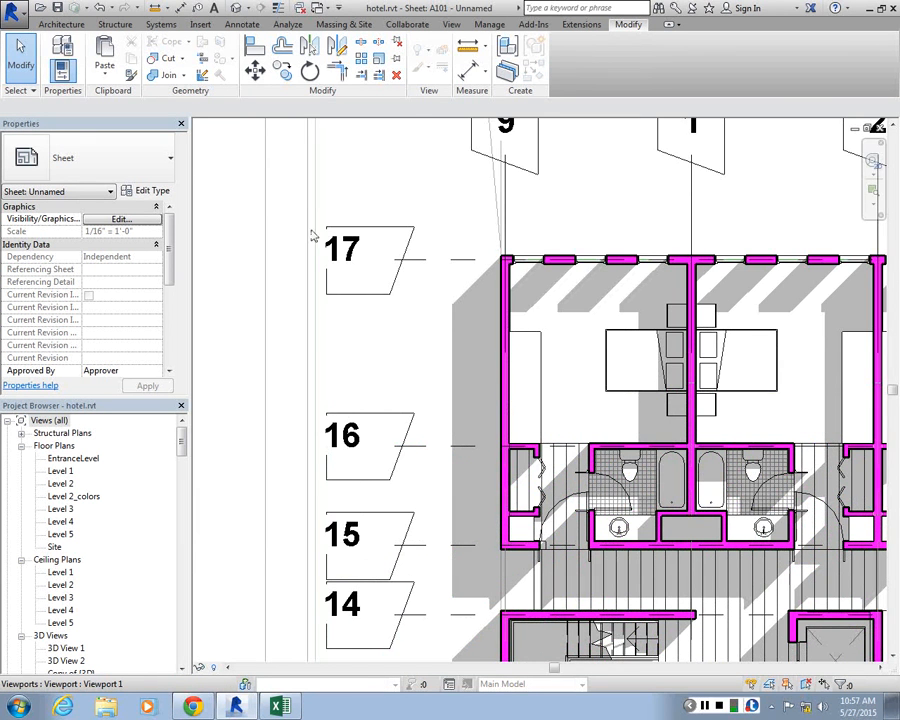
pyautogui.scroll(-3, 313, 234)
pyautogui.scroll(1, 720, 196)
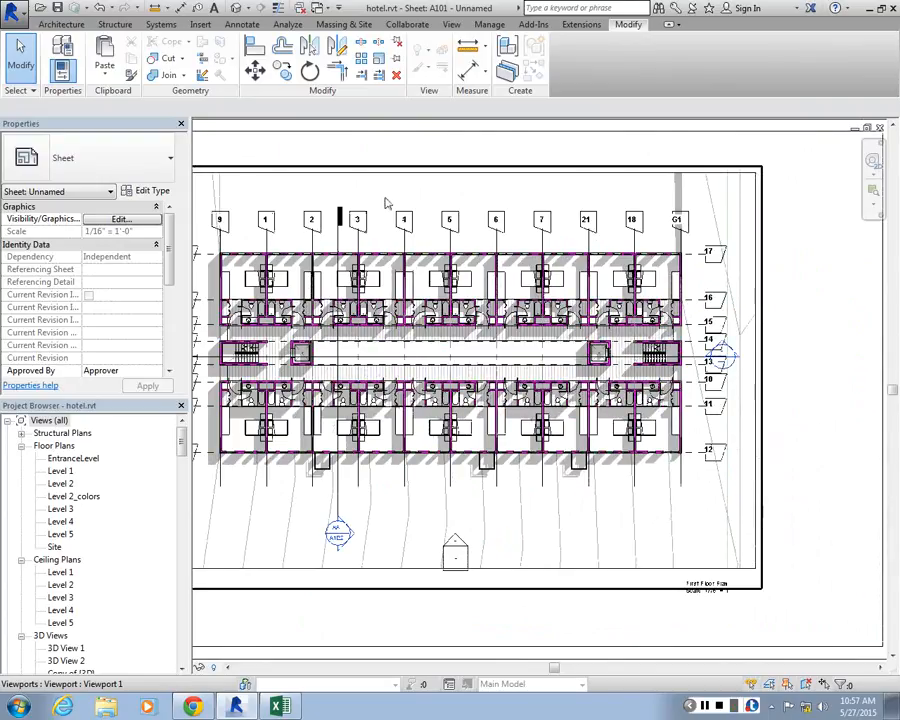
pyautogui.scroll(-2, 386, 201)
pyautogui.scroll(3, 283, 241)
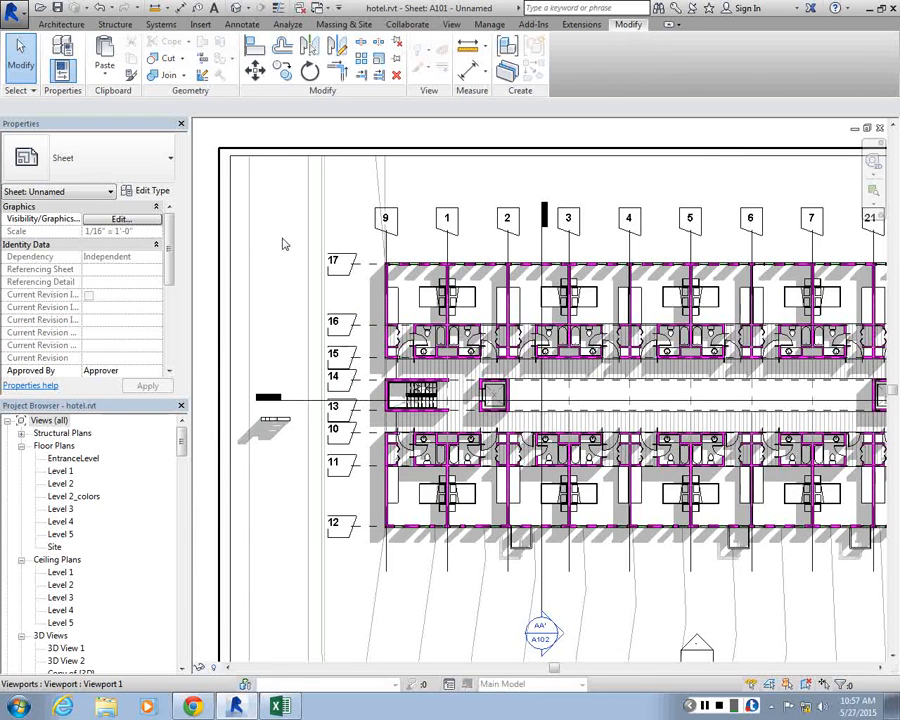
pyautogui.scroll(2, 283, 241)
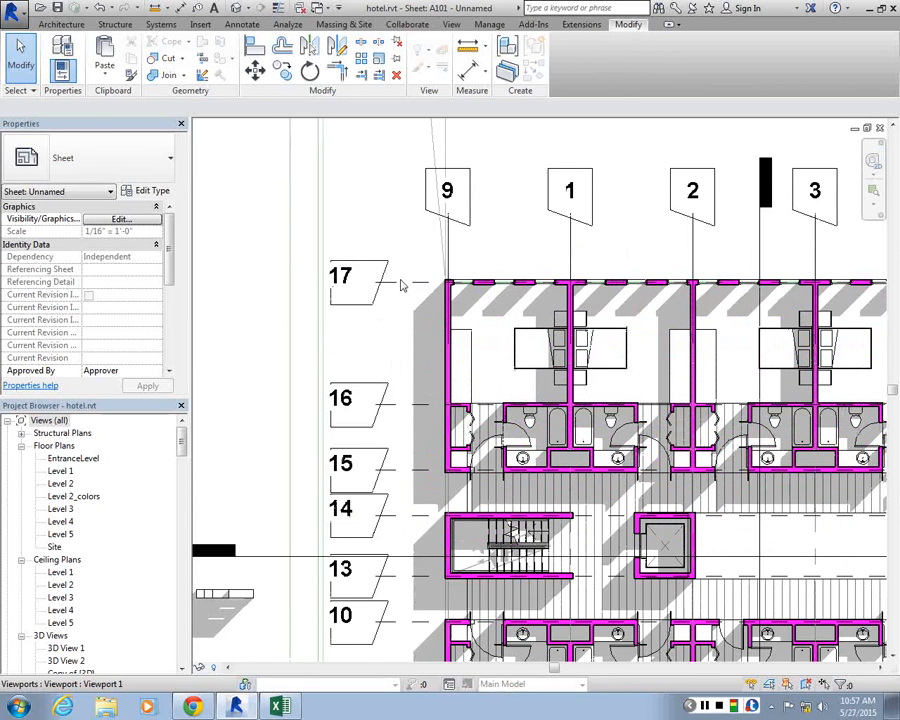
pyautogui.click(393, 276)
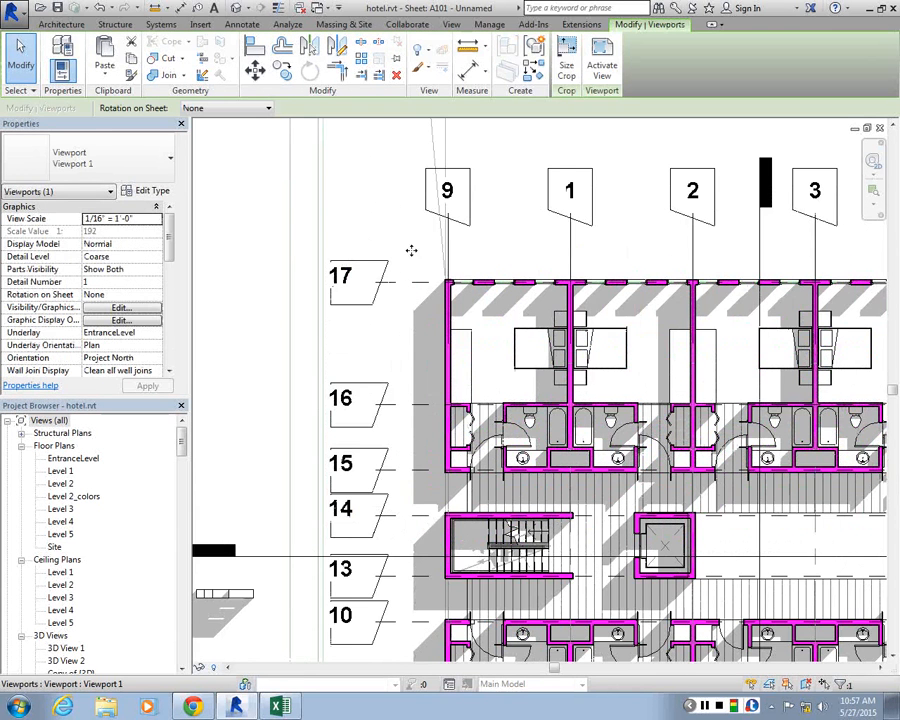
pyautogui.press('Escape')
pyautogui.click(386, 286)
pyautogui.scroll(-5, 398, 137)
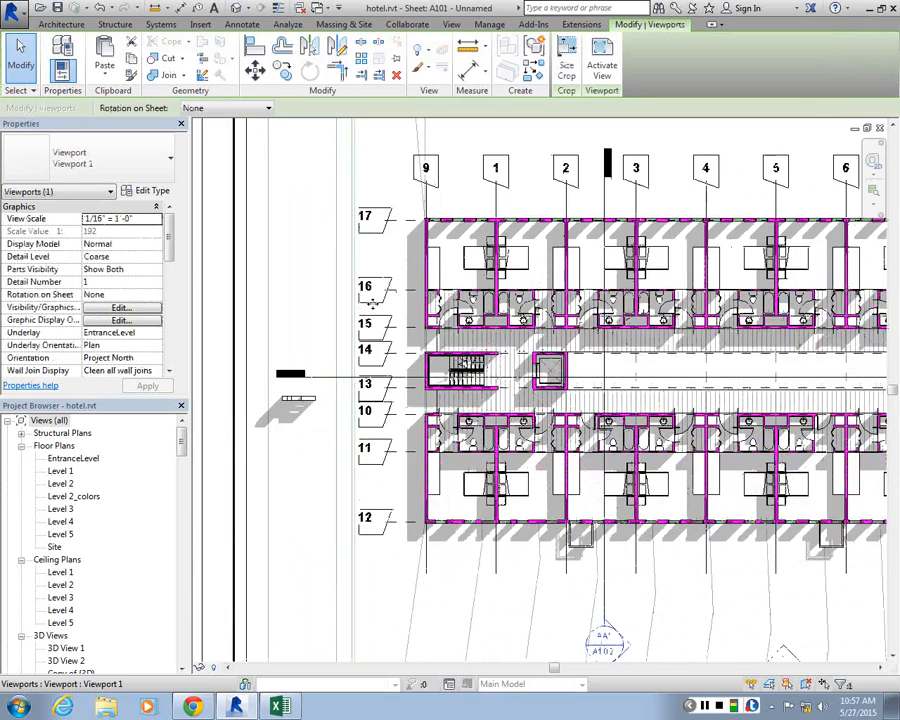
pyautogui.press('Escape')
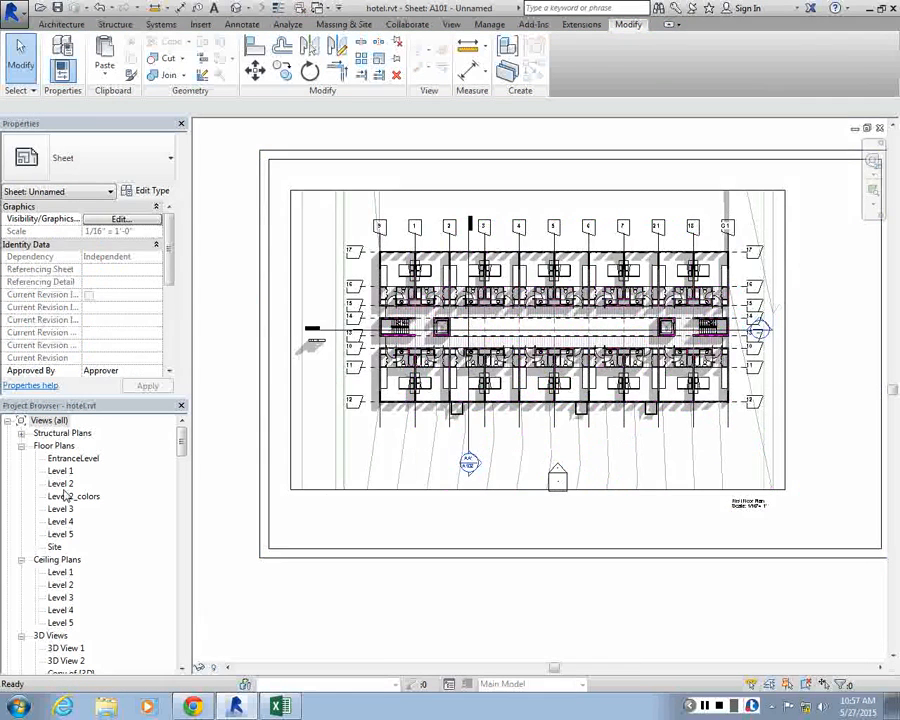
# Open the Level 2 floor plan, select grid line 9 and examine its head
pyautogui.doubleClick(60, 483)
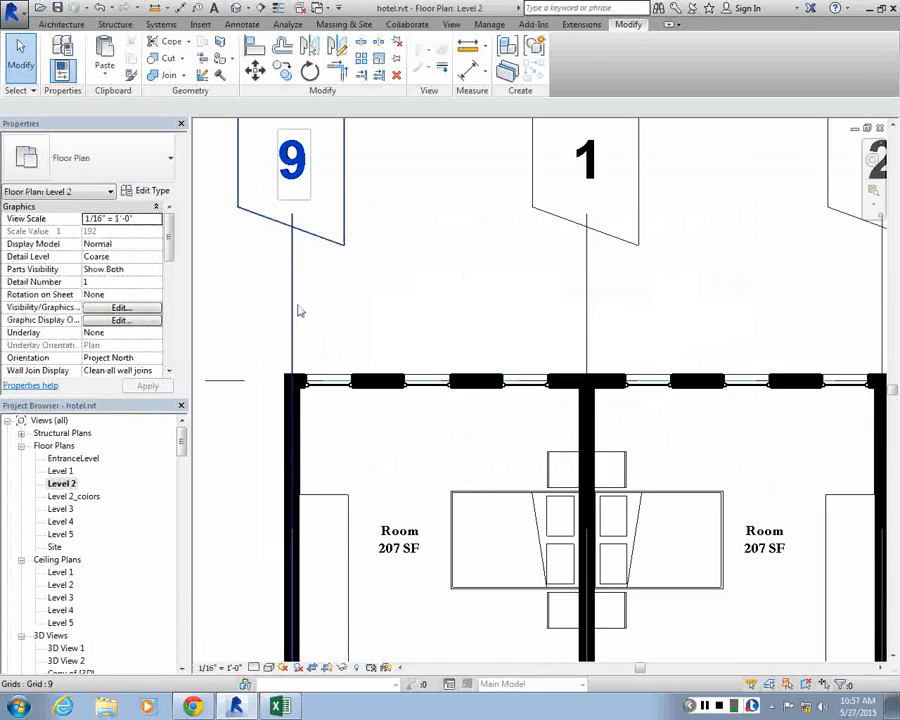
pyautogui.click(294, 311)
pyautogui.scroll(-3, 300, 290)
pyautogui.scroll(-2, 270, 200)
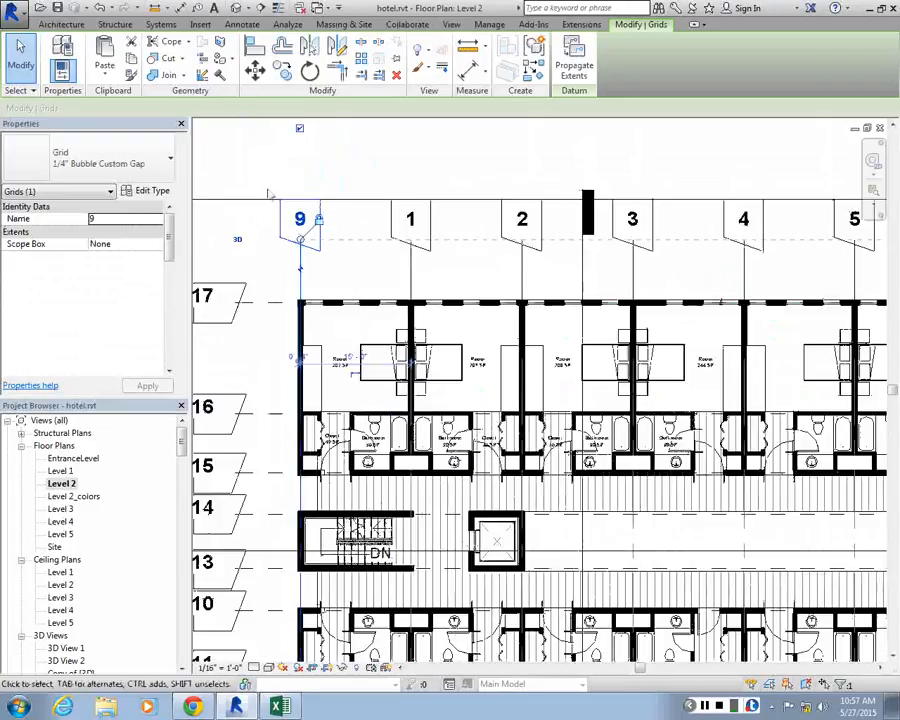
pyautogui.scroll(2, 290, 170)
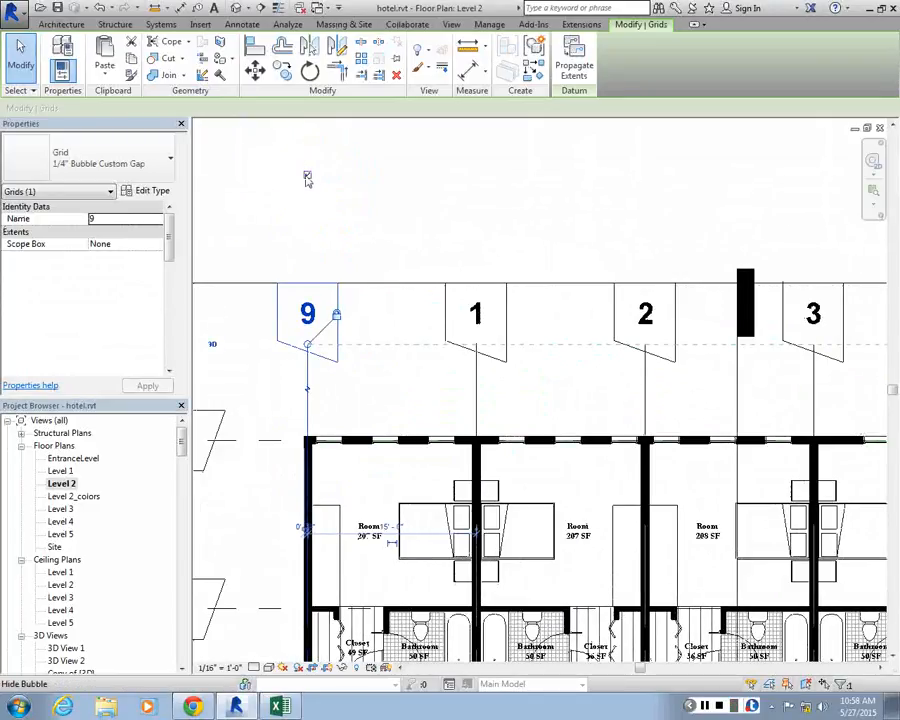
# Hide the bubble at the upper end of grid 9 and show it again
pyautogui.press('Escape')
pyautogui.click(314, 292)
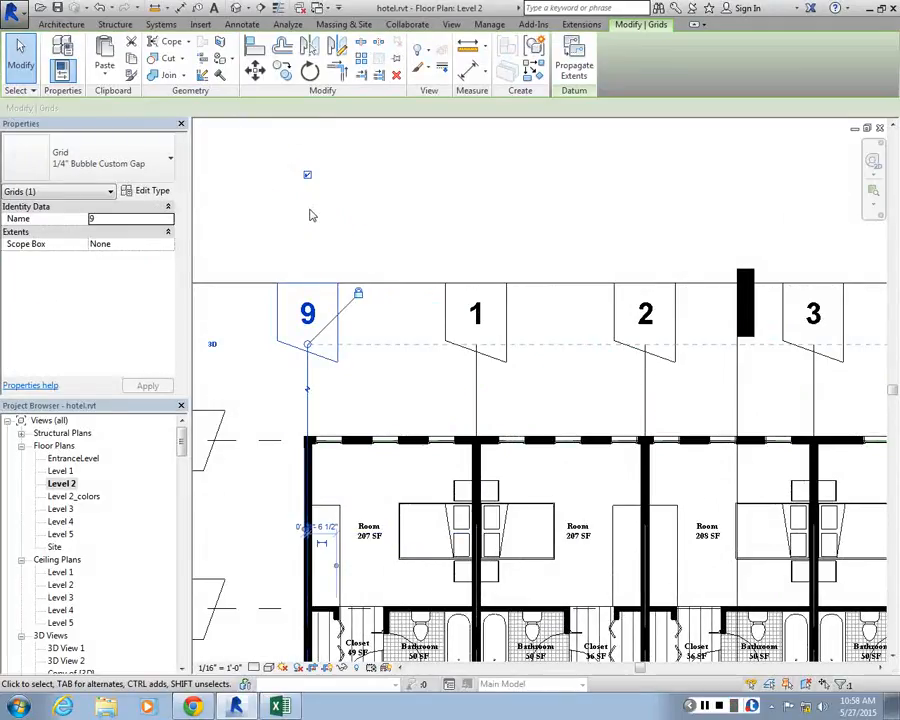
pyautogui.click(307, 175)
pyautogui.click(308, 176)
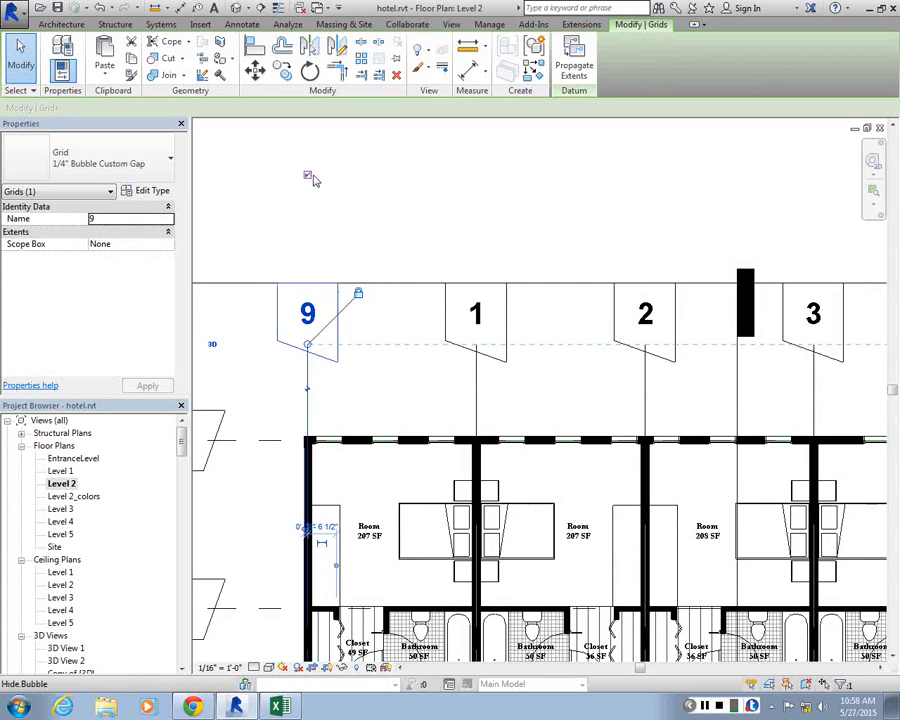
pyautogui.click(340, 230)
# Change the symbol of grid 9's type, 1/4" Bubble Custom Gap, to Grid Head CUSTOM
pyautogui.scroll(-3, 341, 232)
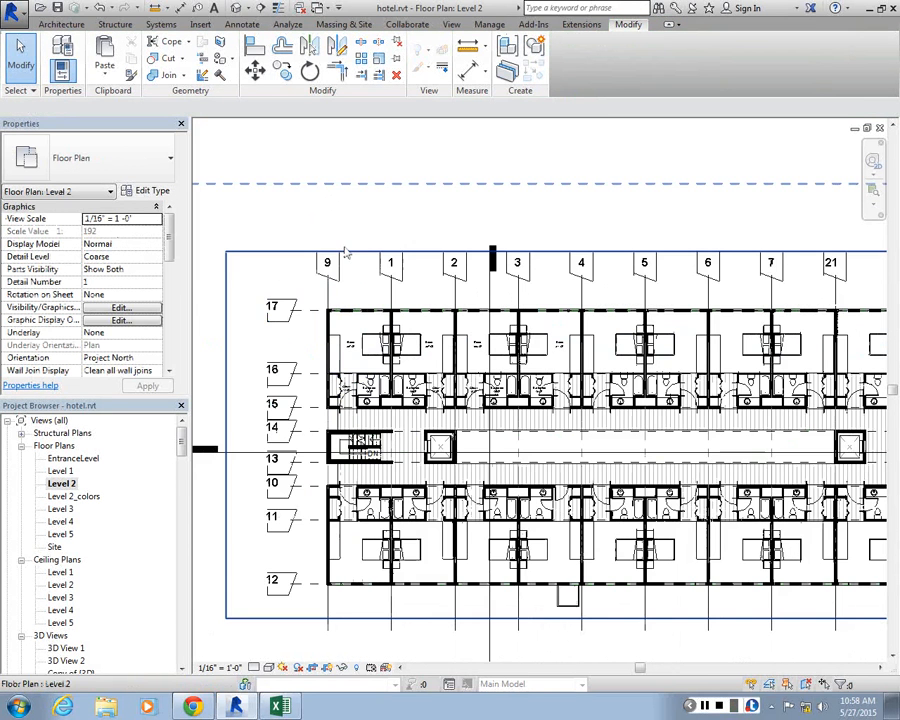
pyautogui.moveTo(414, 239); pyautogui.dragTo(443, 221, button='middle')
pyautogui.click(366, 261)
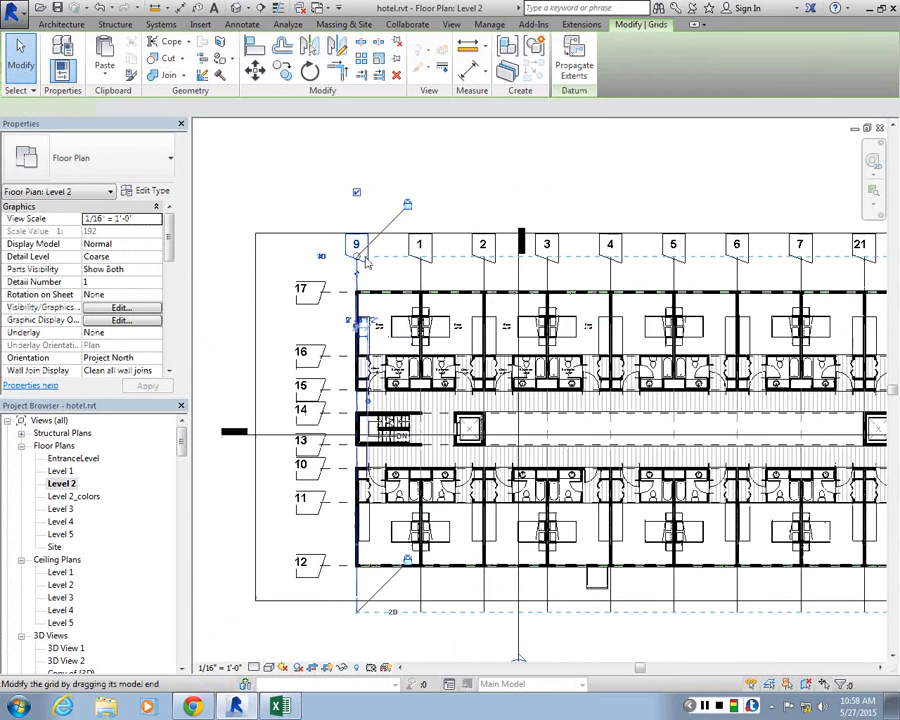
pyautogui.click(147, 190)
pyautogui.click(862, 241)
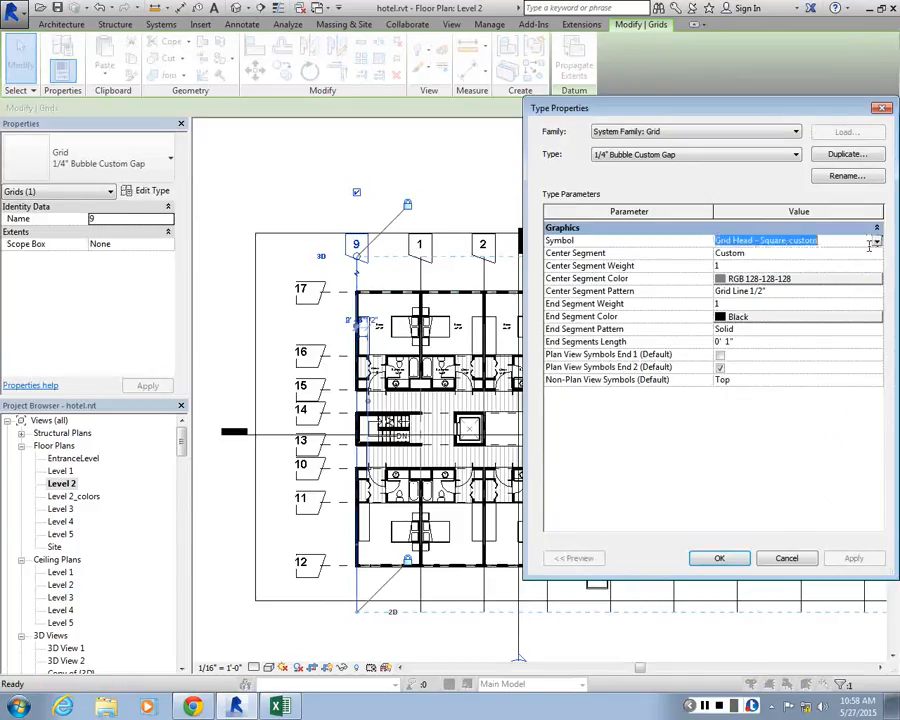
pyautogui.click(876, 241)
pyautogui.click(748, 297)
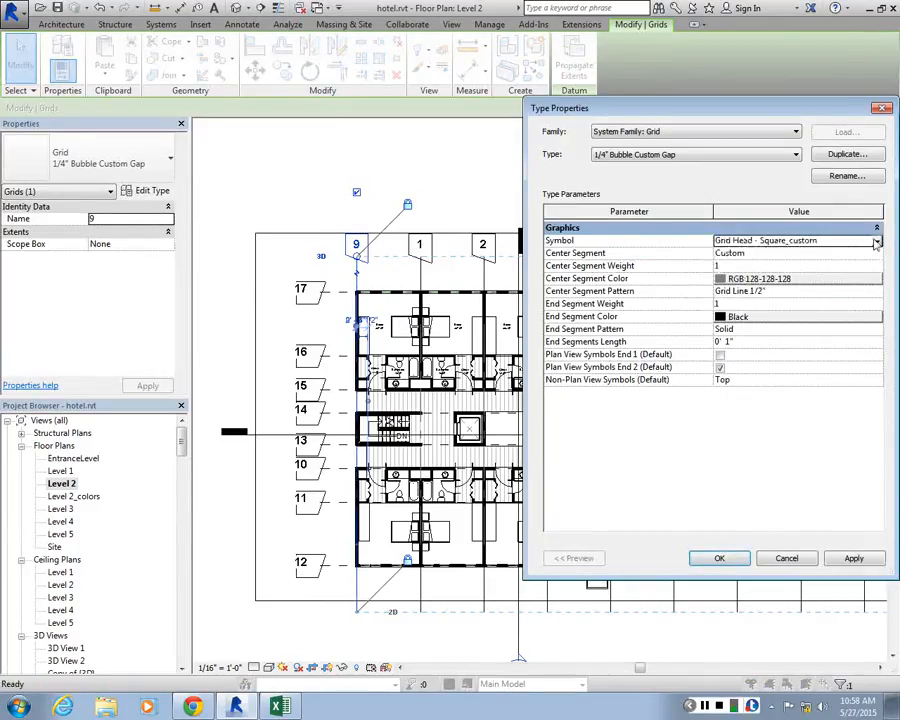
pyautogui.click(876, 242)
pyautogui.click(778, 308)
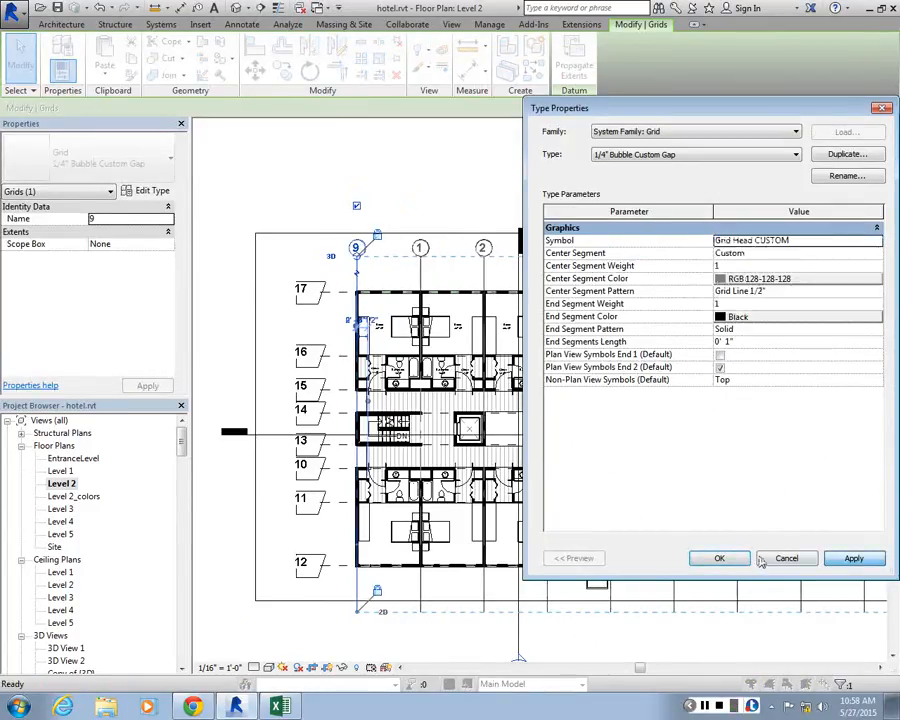
pyautogui.click(735, 560)
pyautogui.click(318, 210)
# Change the symbol of grid 17's type, 1/4" Bubble, to Grid Head CUSTOM
pyautogui.scroll(2, 311, 243)
pyautogui.click(340, 322)
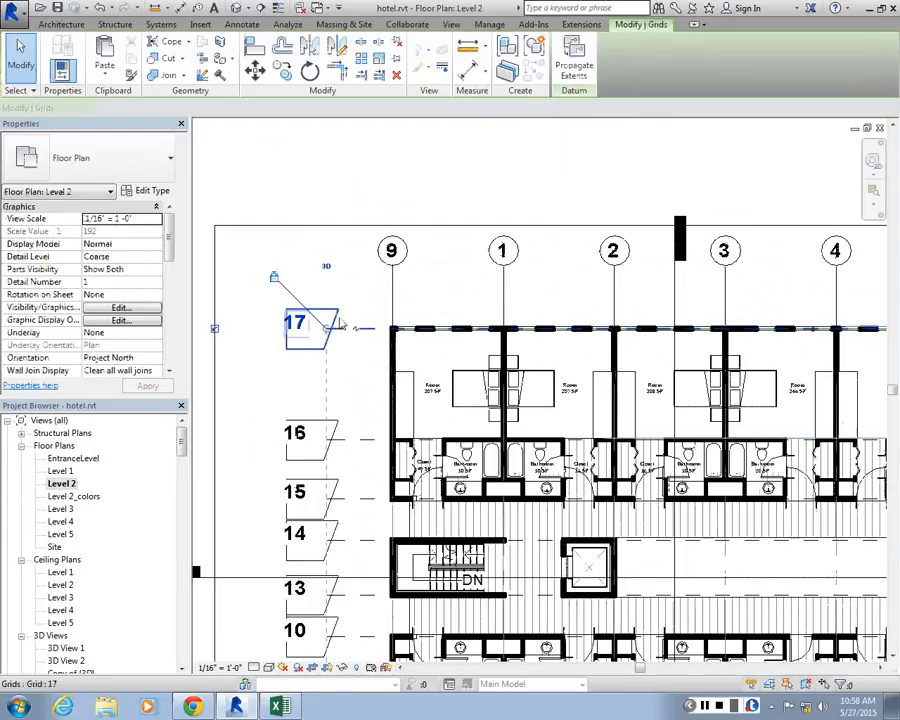
pyautogui.click(152, 190)
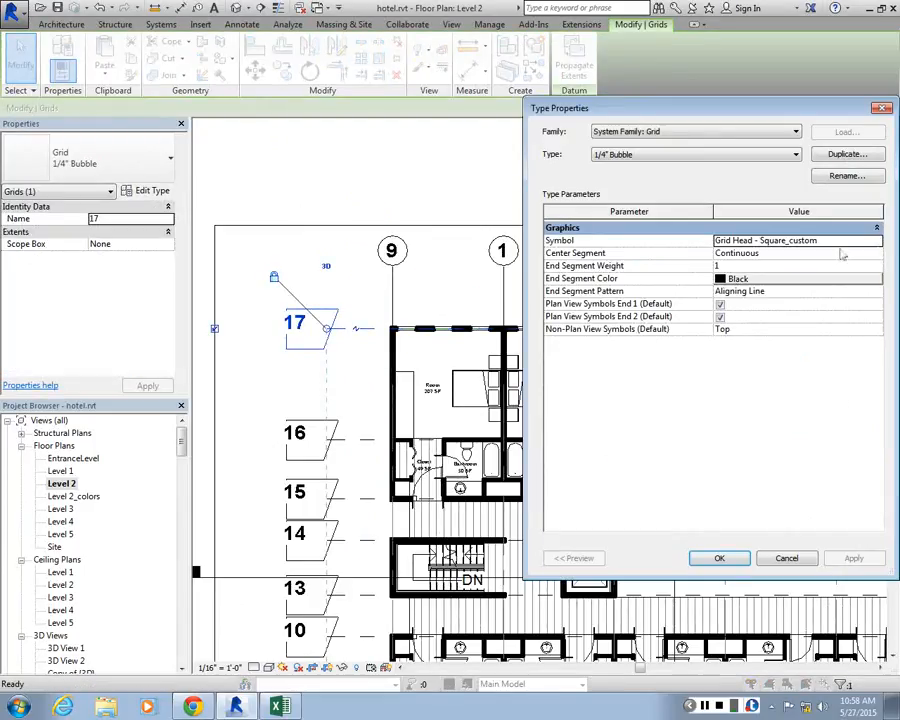
pyautogui.click(876, 242)
pyautogui.click(876, 242)
pyautogui.click(876, 242)
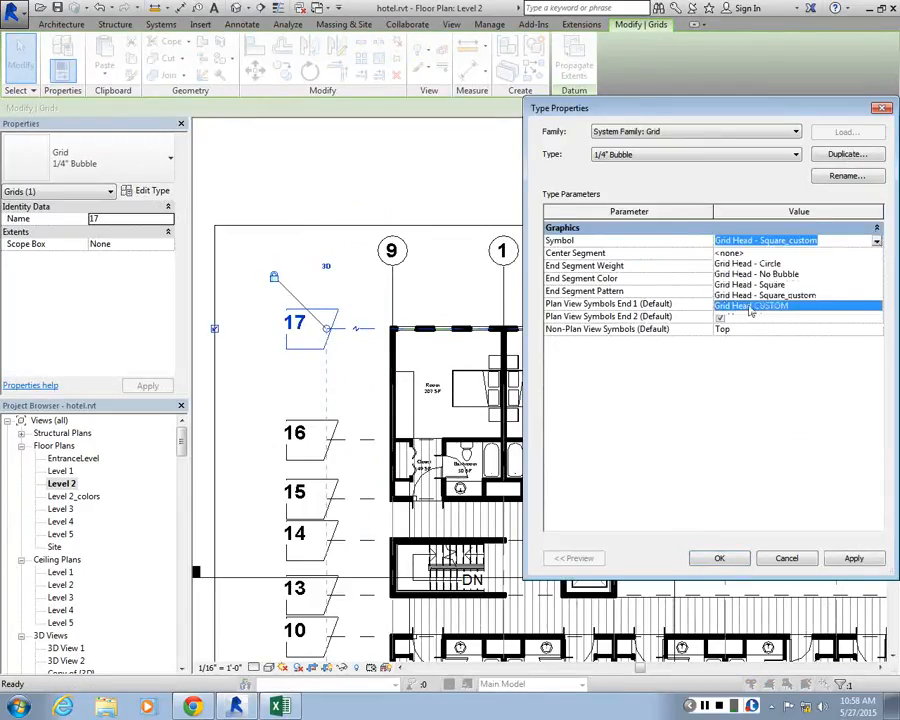
pyautogui.click(750, 307)
pyautogui.click(848, 560)
pyautogui.click(702, 560)
pyautogui.click(344, 243)
# Rename horizontal grid 17 as an uppercase A
pyautogui.scroll(-1, 346, 253)
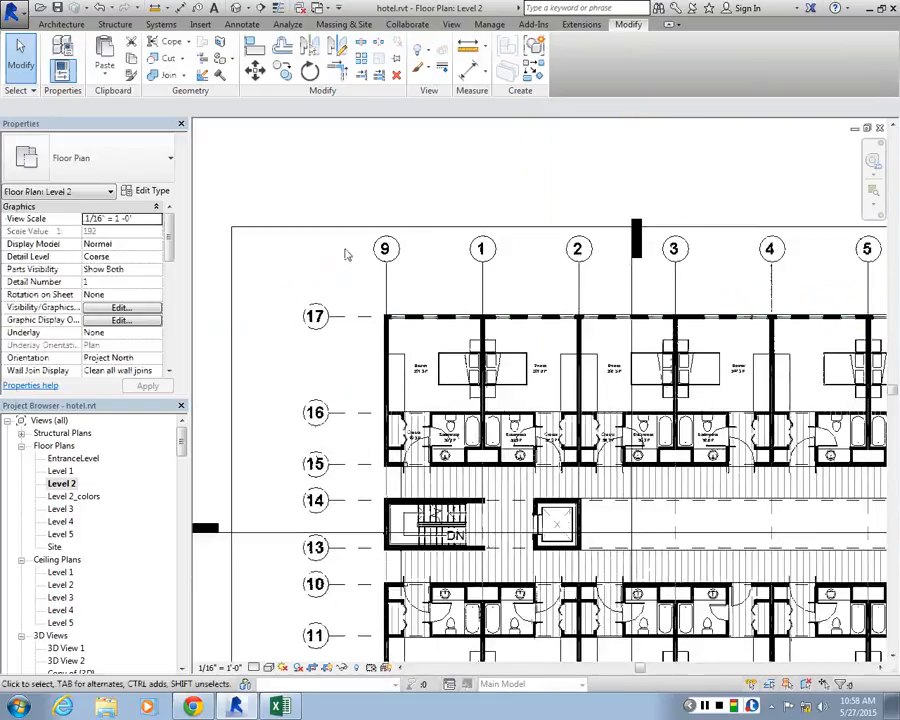
pyautogui.moveTo(311, 332); pyautogui.dragTo(331, 217, button='middle')
pyautogui.scroll(2, 322, 205)
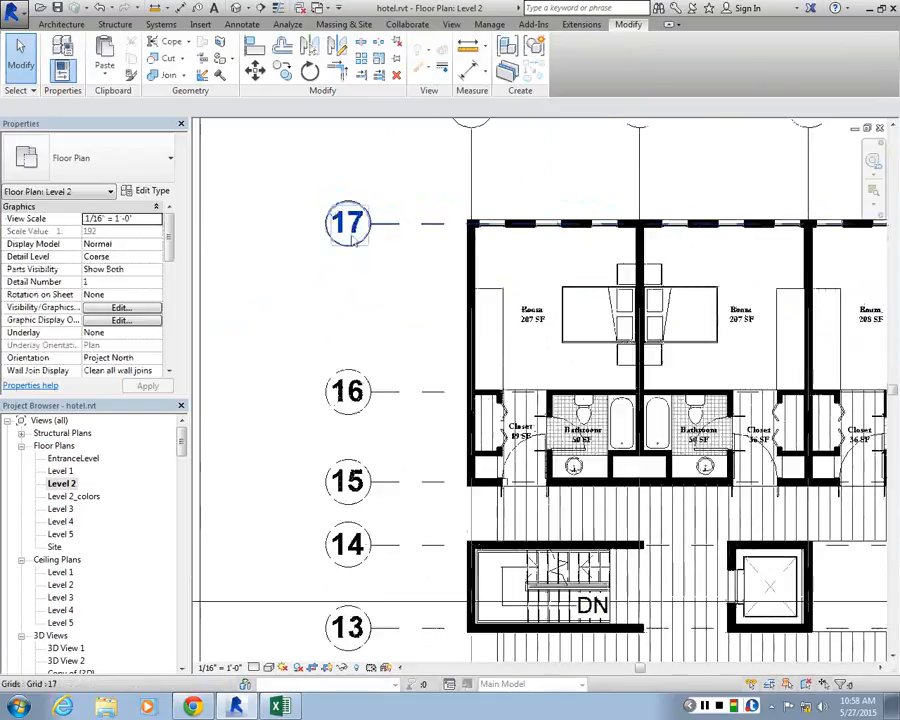
pyautogui.doubleClick(352, 240)
pyautogui.write('a')
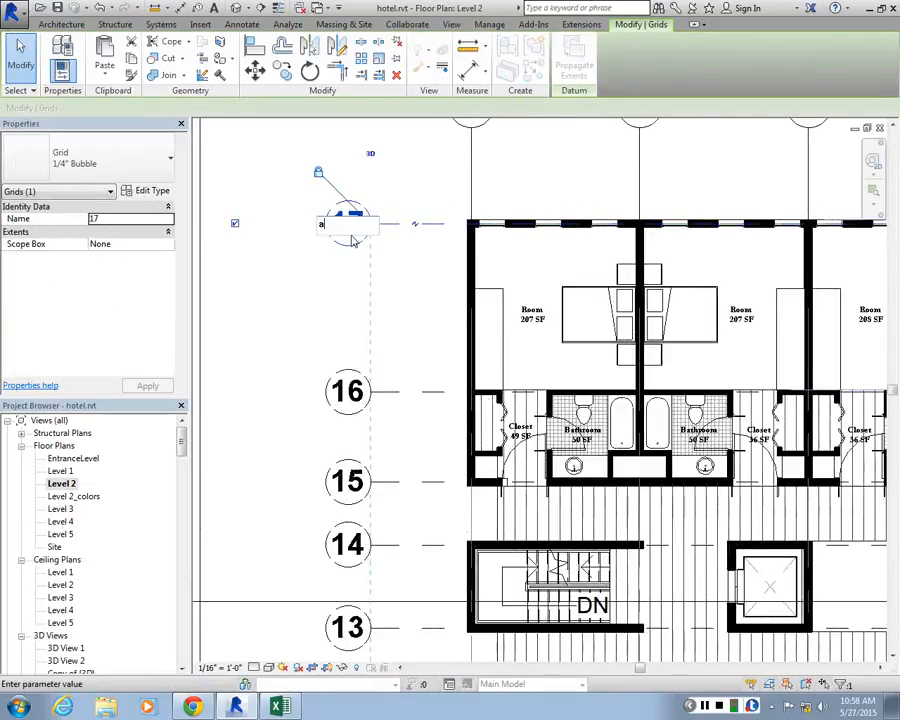
pyautogui.click(224, 217)
pyautogui.click(351, 240)
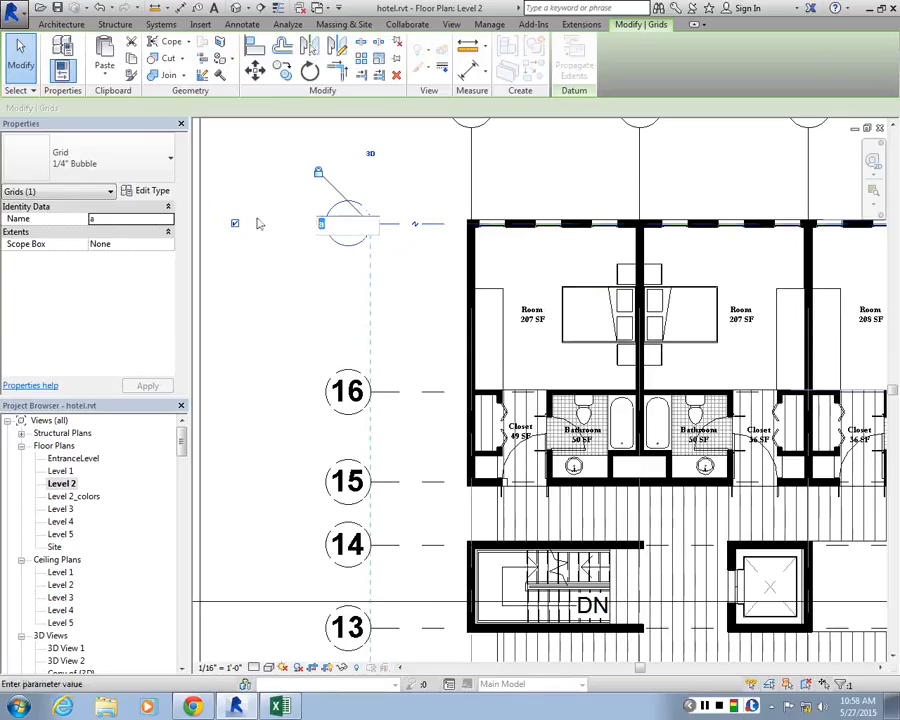
pyautogui.write('A')
# Rename horizontal grid 16 as B and grid 15 as C
pyautogui.click(345, 398)
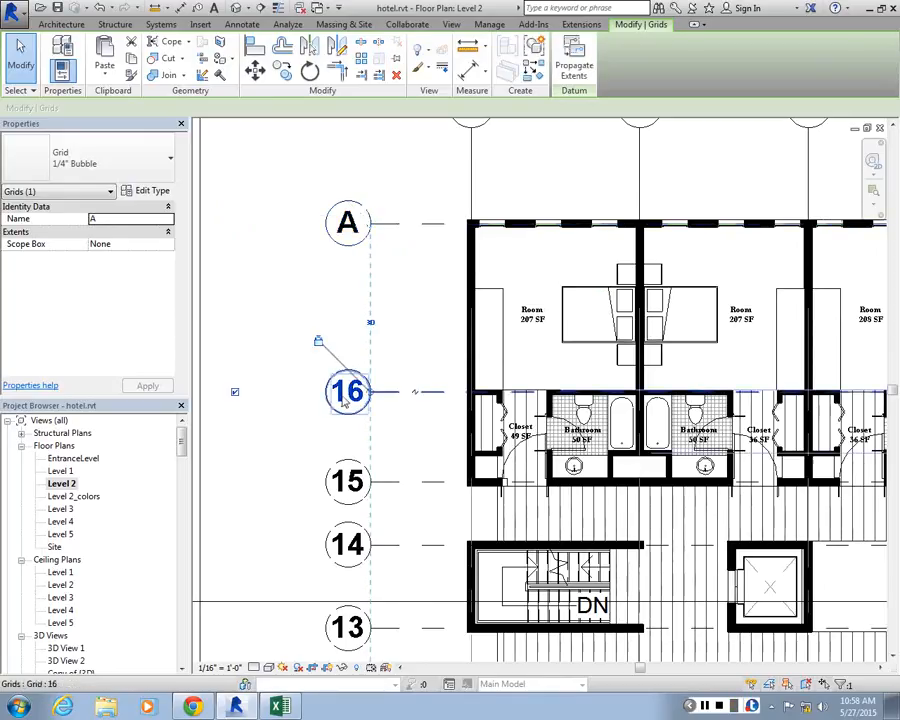
pyautogui.click(345, 401)
pyautogui.write('B')
pyautogui.click(243, 516)
pyautogui.doubleClick(350, 482)
pyautogui.write('C')
pyautogui.click(317, 526)
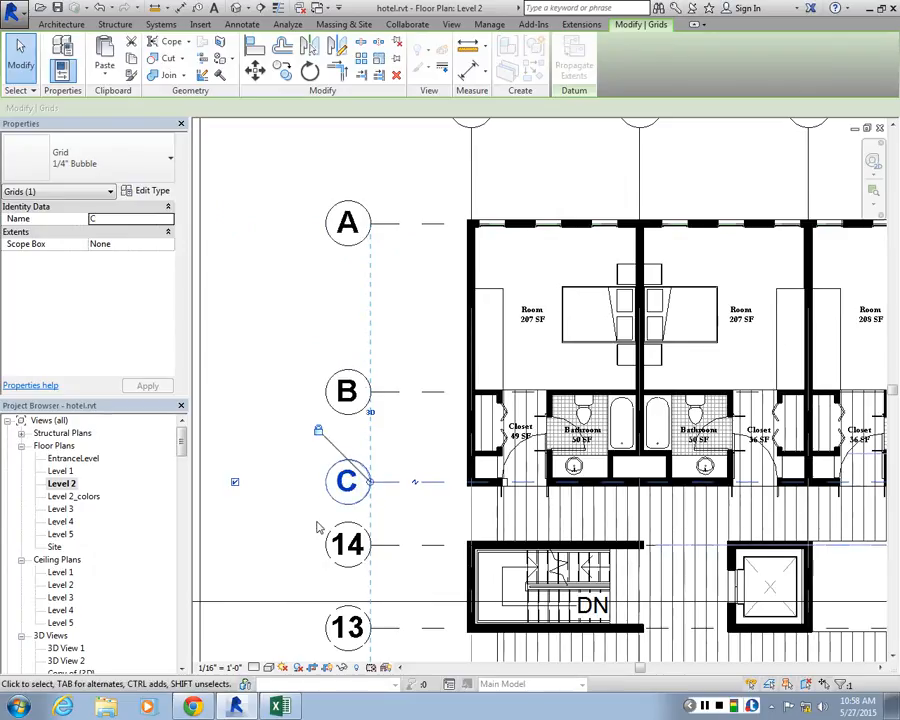
# Rename horizontal grid 14 as D and grid 13 as E
pyautogui.click(335, 535)
pyautogui.scroll(-3, 319, 232)
pyautogui.doubleClick(329, 390)
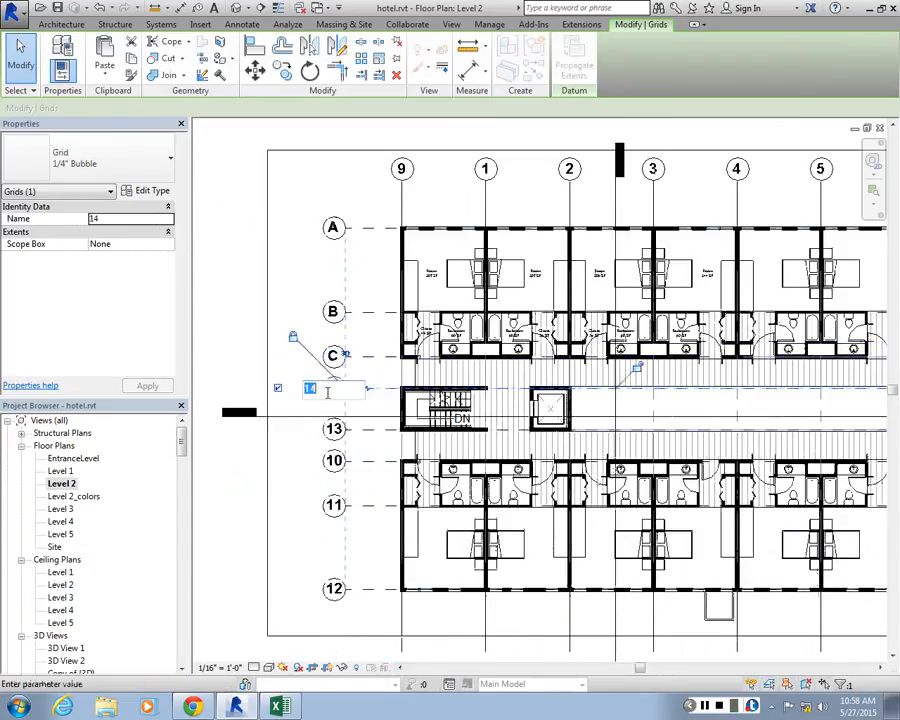
pyautogui.write('D')
pyautogui.click(222, 455)
pyautogui.doubleClick(333, 430)
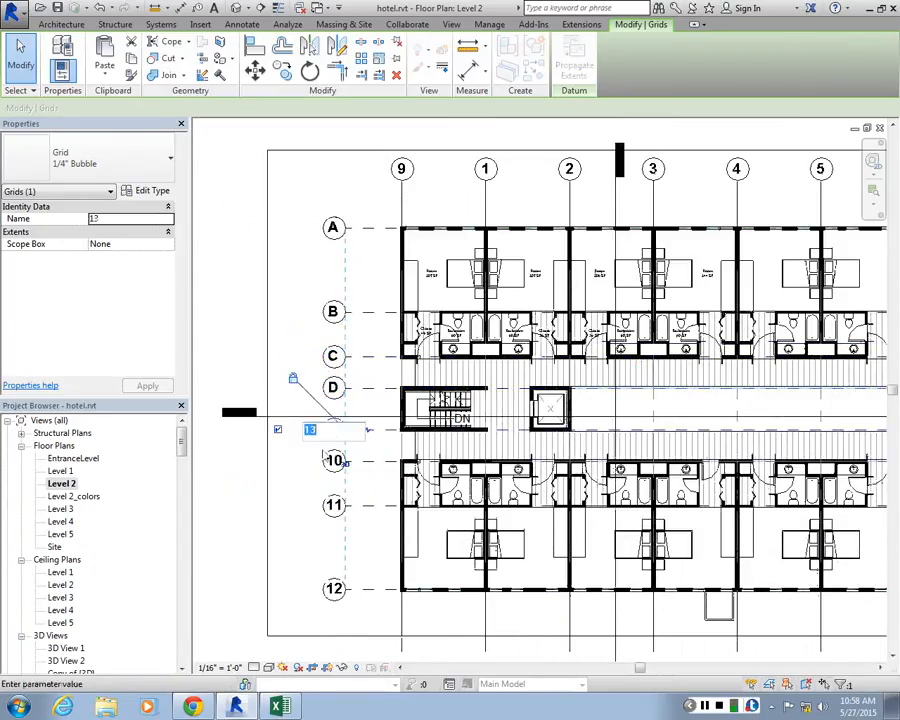
pyautogui.write('E')
pyautogui.press('Return')
# Rename horizontal grid 10 as F and grid 11 as G
pyautogui.doubleClick(334, 460)
pyautogui.write('F')
pyautogui.press('Return')
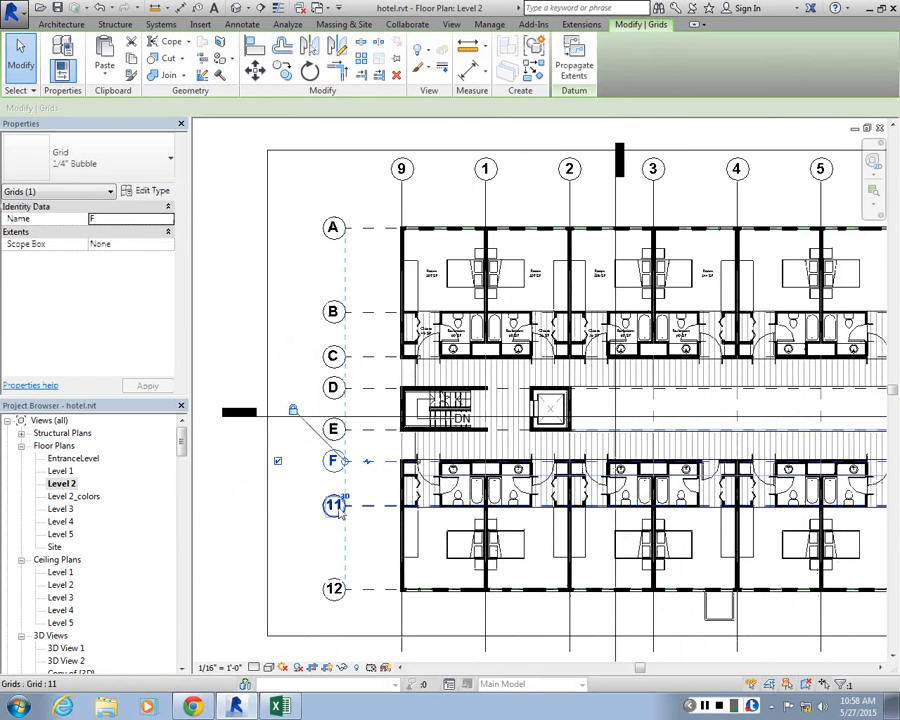
pyautogui.press('Escape')
pyautogui.doubleClick(327, 505)
pyautogui.write('G')
pyautogui.press('Return')
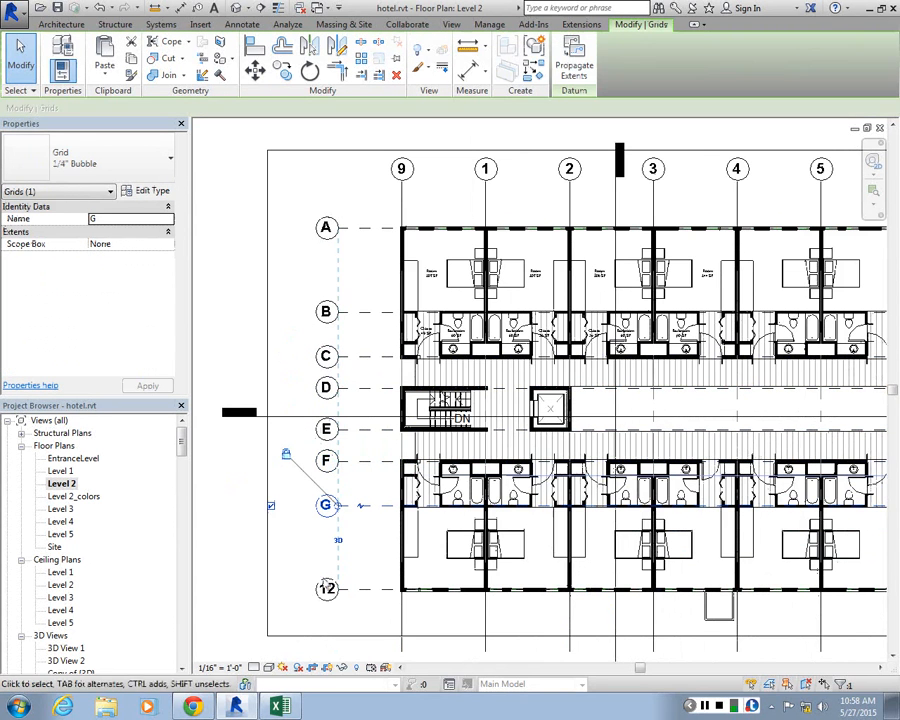
# Rename the lowest horizontal grid, 12, as H
pyautogui.doubleClick(327, 588)
pyautogui.write('H')
pyautogui.press('Return')
pyautogui.scroll(-3, 303, 430)
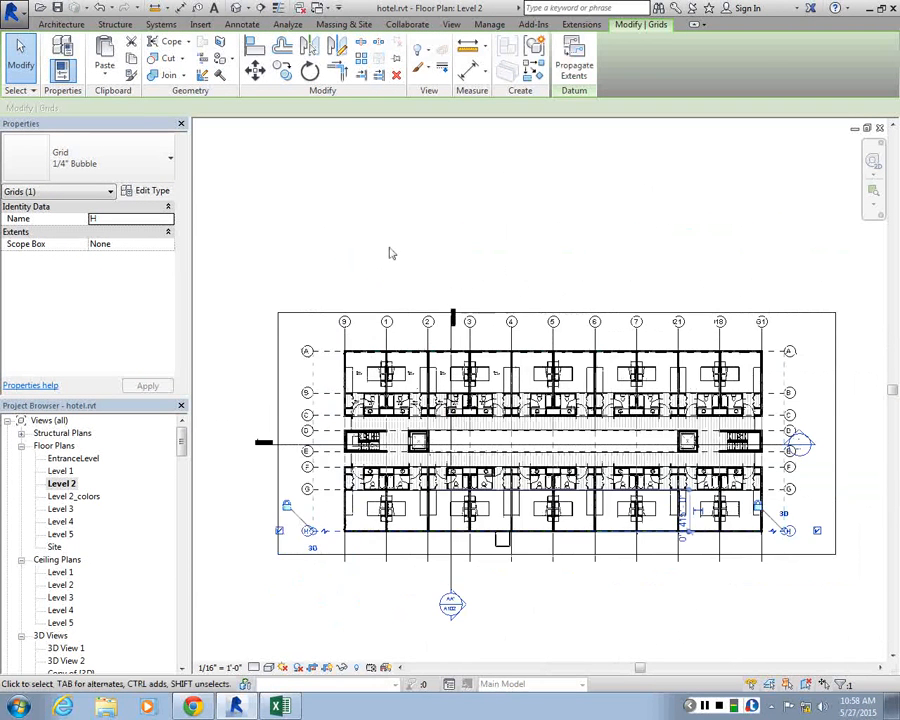
# Rename vertical grid 1, second from the plan's west end, as 66 to free its number
pyautogui.scroll(3, 385, 255)
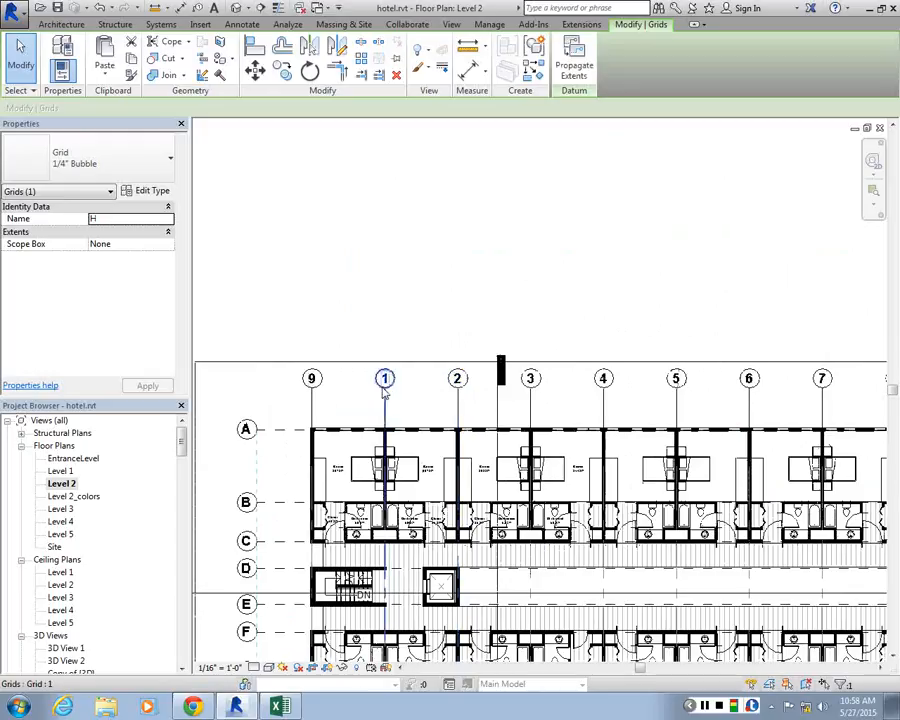
pyautogui.scroll(-2, 383, 372)
pyautogui.scroll(2, 377, 362)
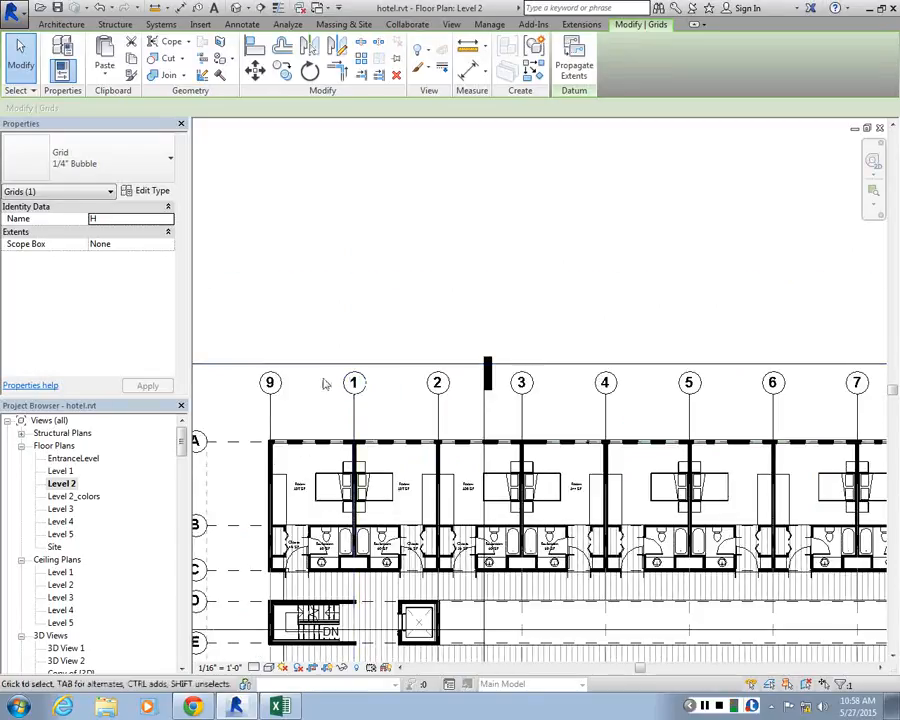
pyautogui.click(272, 388)
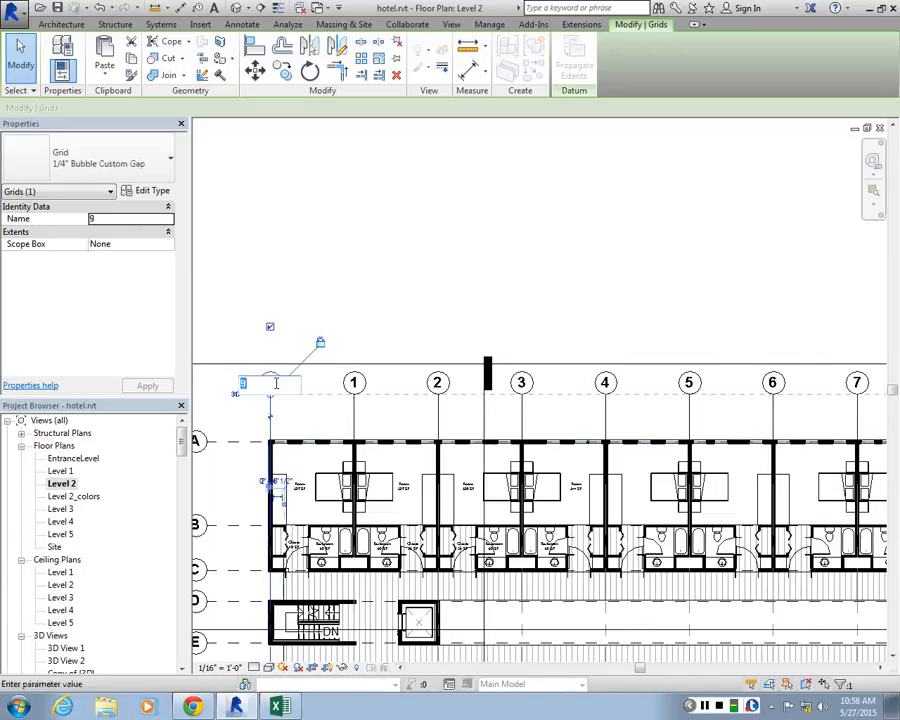
pyautogui.click(354, 388)
pyautogui.click(356, 383)
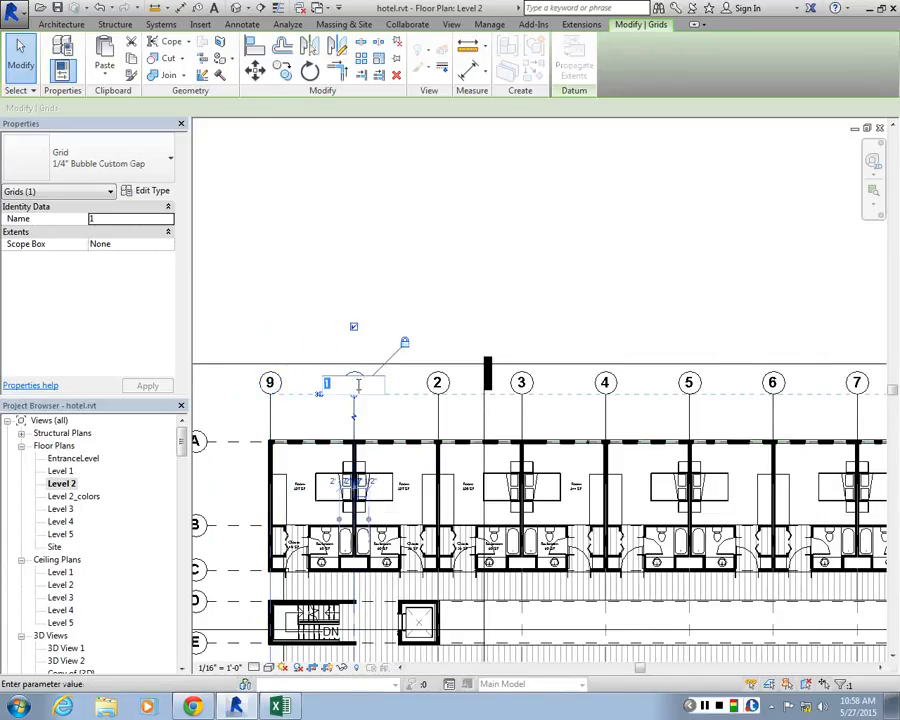
pyautogui.write('66')
pyautogui.press('Return')
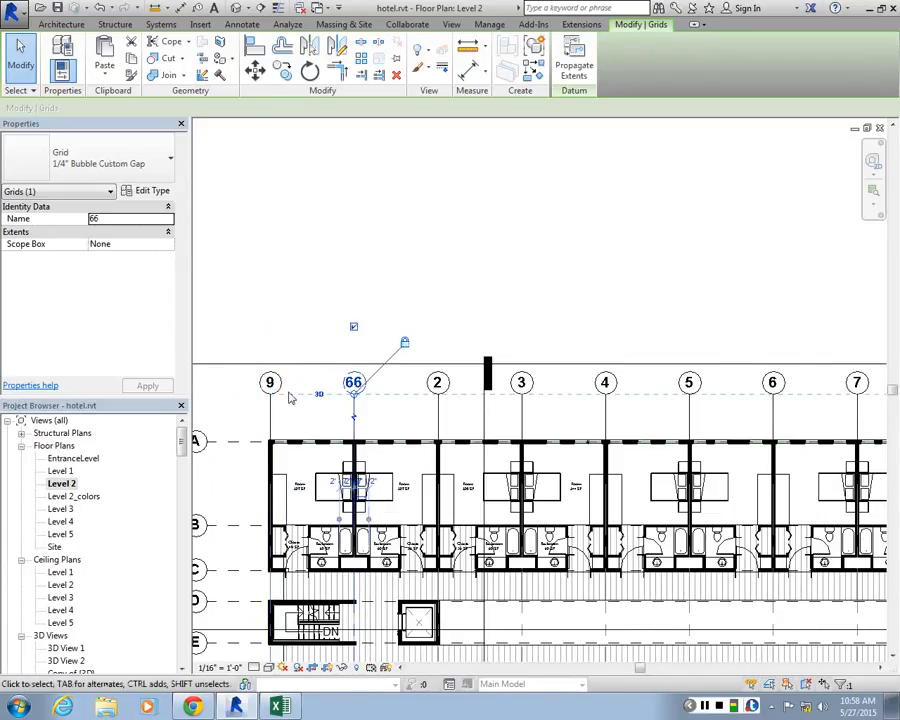
# Rename the westernmost vertical grid, 9, as 1
pyautogui.moveTo(273, 389); pyautogui.dragTo(274, 380)
pyautogui.click(270, 375)
pyautogui.write('1')
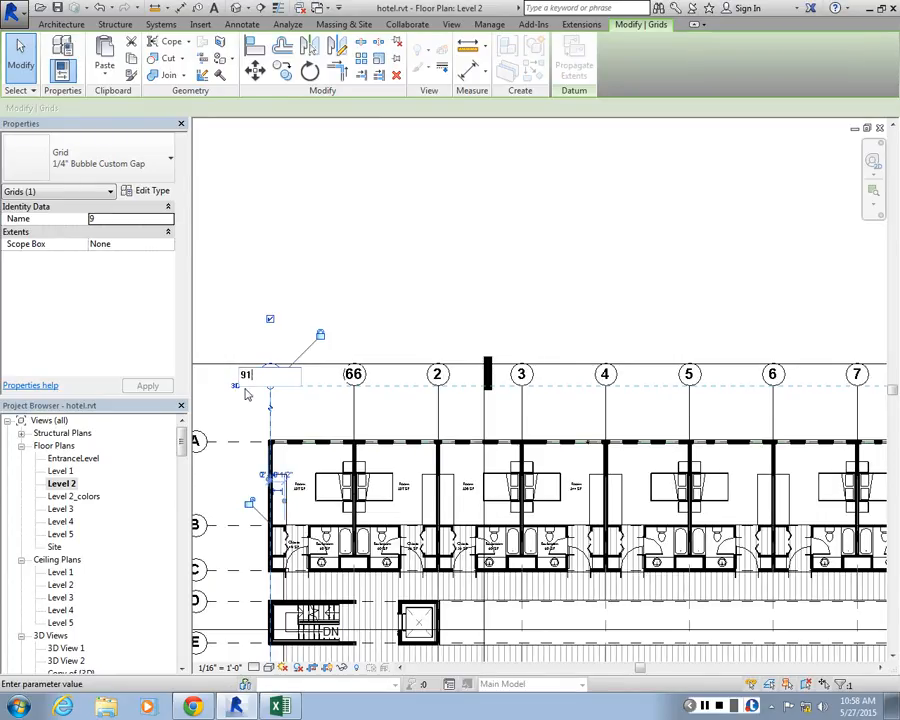
pyautogui.press('Return')
# Try to rename vertical grid 66 as 2 and the neighbouring grid 2 as 3
pyautogui.doubleClick(358, 374)
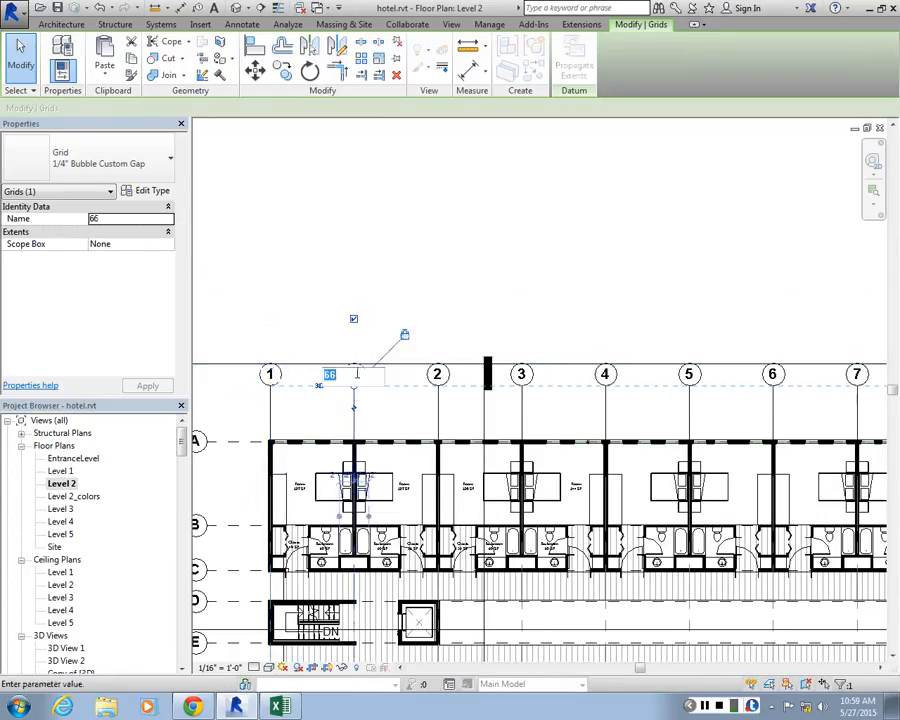
pyautogui.write('2')
pyautogui.click(362, 288)
pyautogui.press('Escape')
pyautogui.click(437, 374)
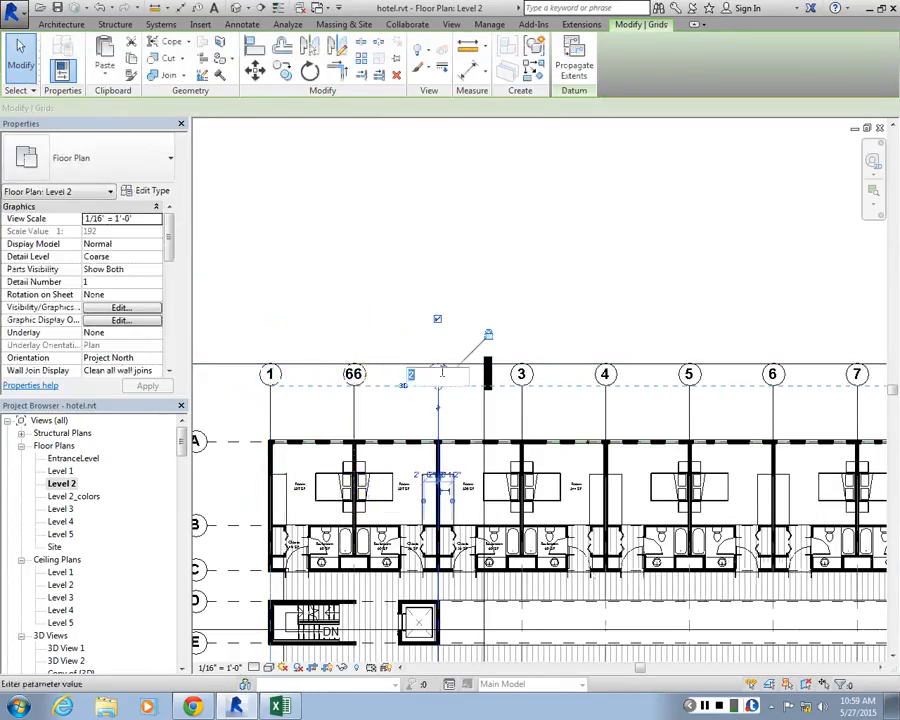
pyautogui.click(440, 374)
pyautogui.write('3')
# Try to rename vertical grid 7 and show the element involved in the naming conflict
pyautogui.scroll(2, 403, 334)
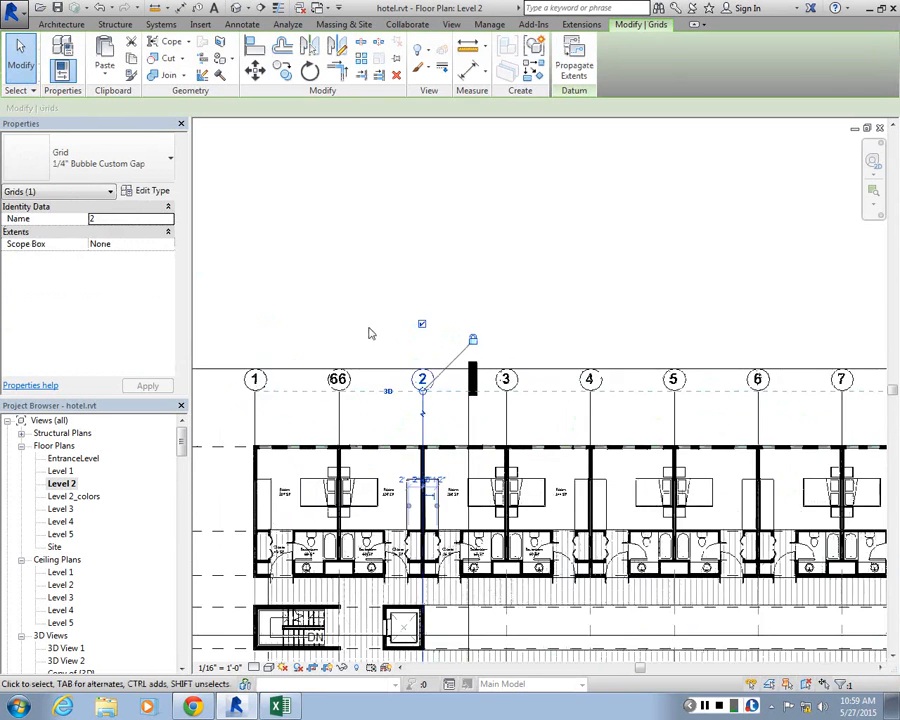
pyautogui.scroll(-1, 370, 331)
pyautogui.scroll(2, 556, 327)
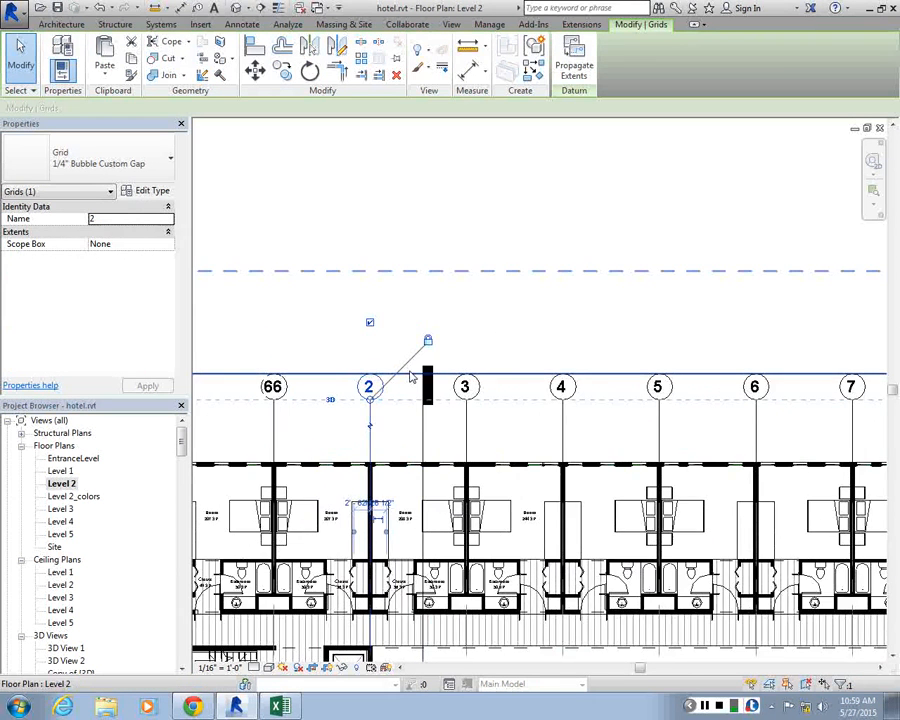
pyautogui.scroll(-1, 477, 387)
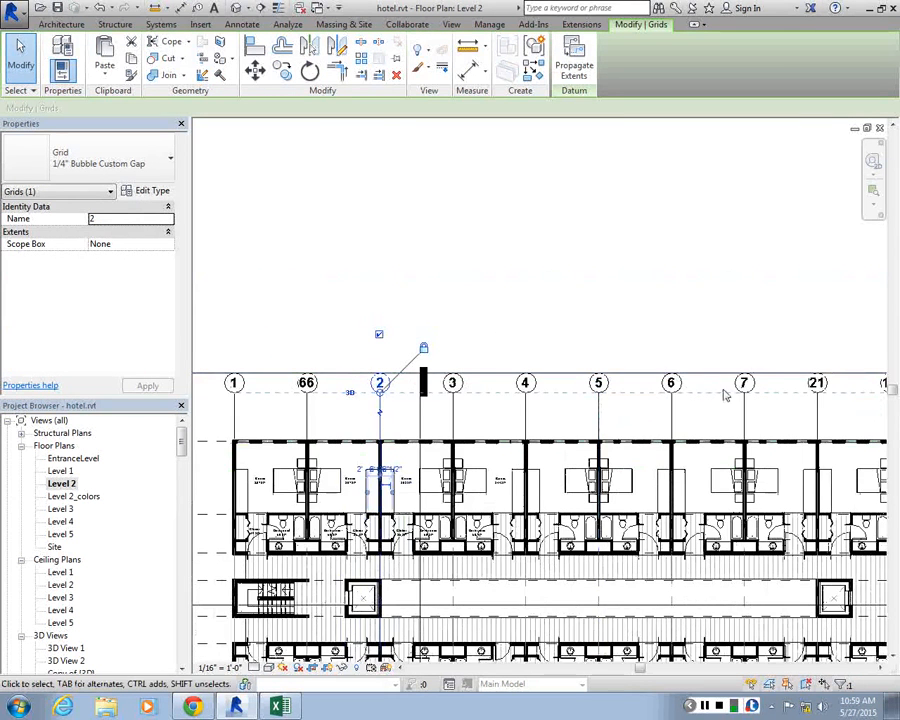
pyautogui.scroll(-1, 375, 380)
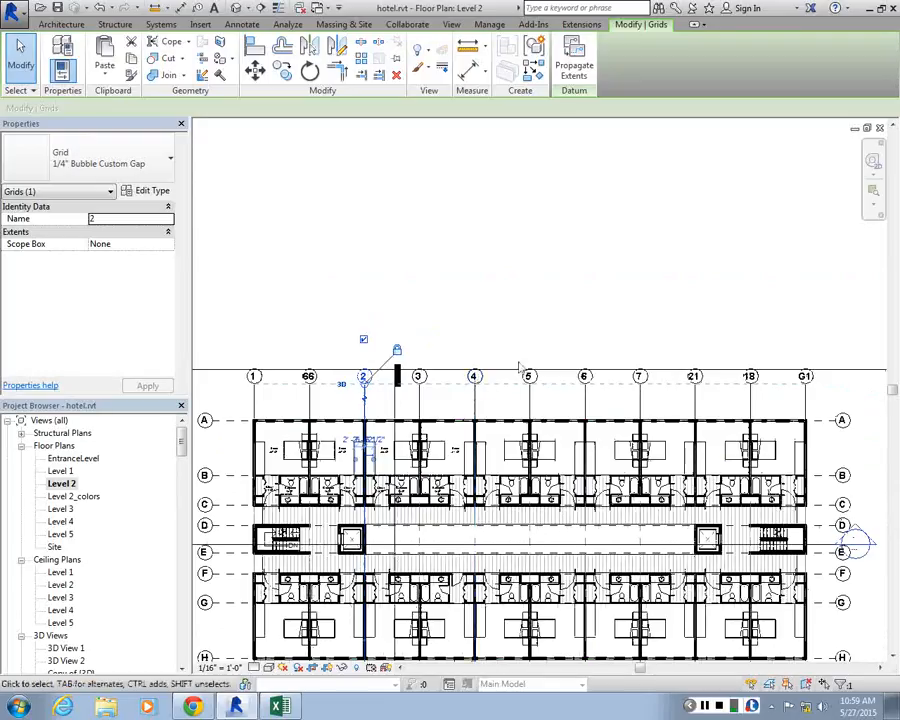
pyautogui.scroll(3, 641, 383)
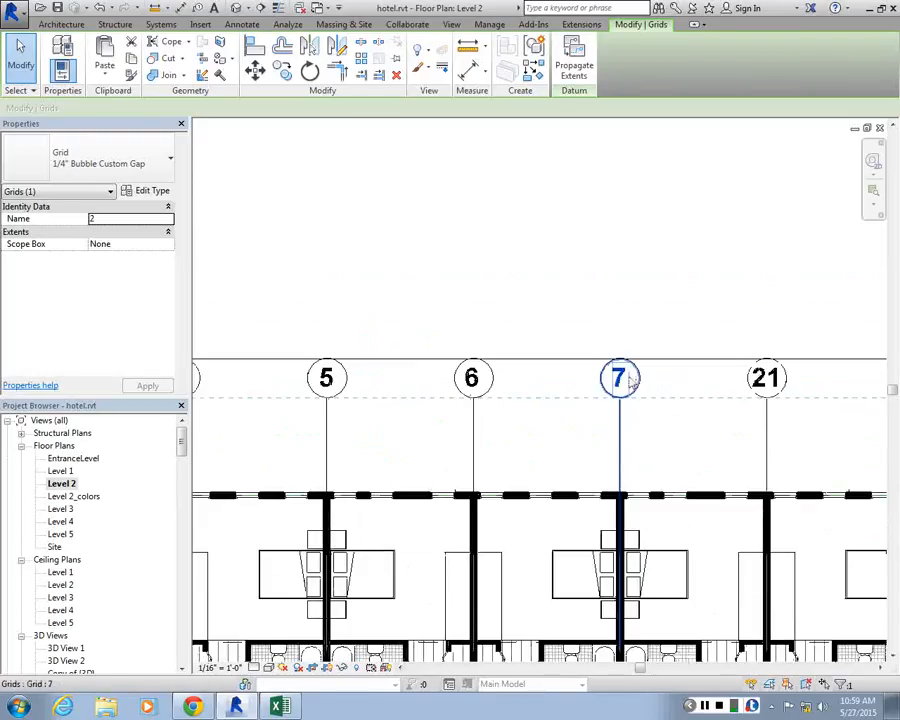
pyautogui.doubleClick(644, 377)
pyautogui.press('Return')
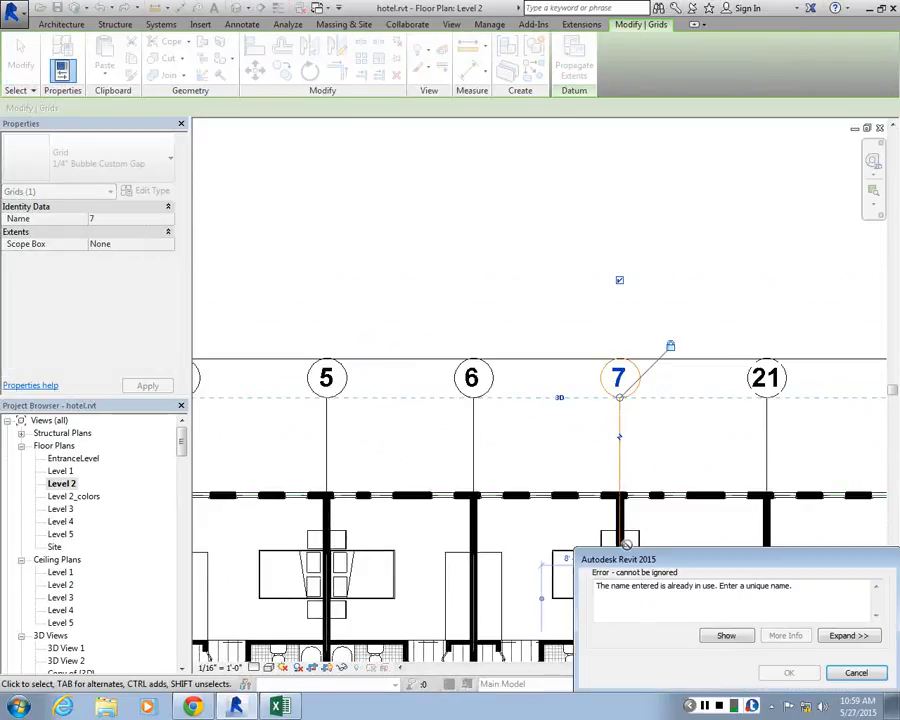
pyautogui.click(727, 636)
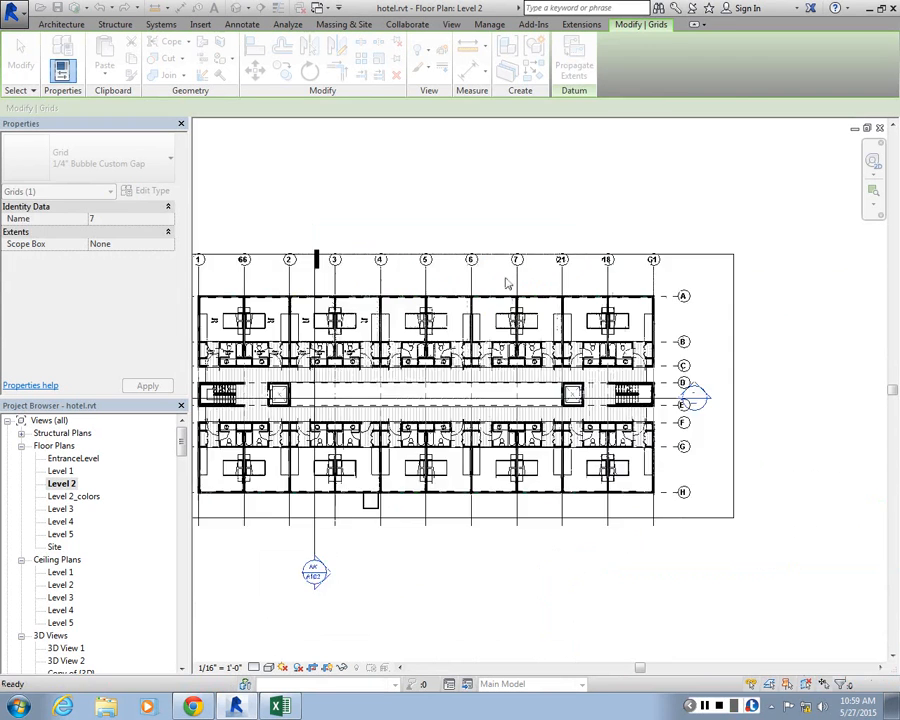
# Examine the grid heads in the Level 2 and Level 1 floor plans for a duplicate name
pyautogui.scroll(-3, 508, 280)
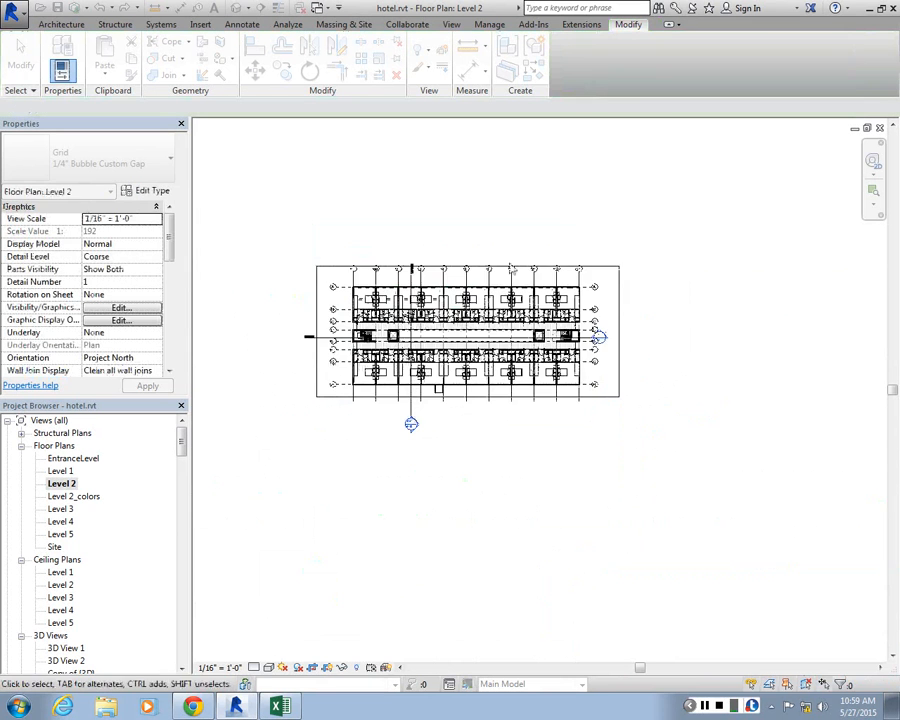
pyautogui.scroll(5, 510, 267)
pyautogui.scroll(-3, 484, 284)
pyautogui.scroll(1, 624, 350)
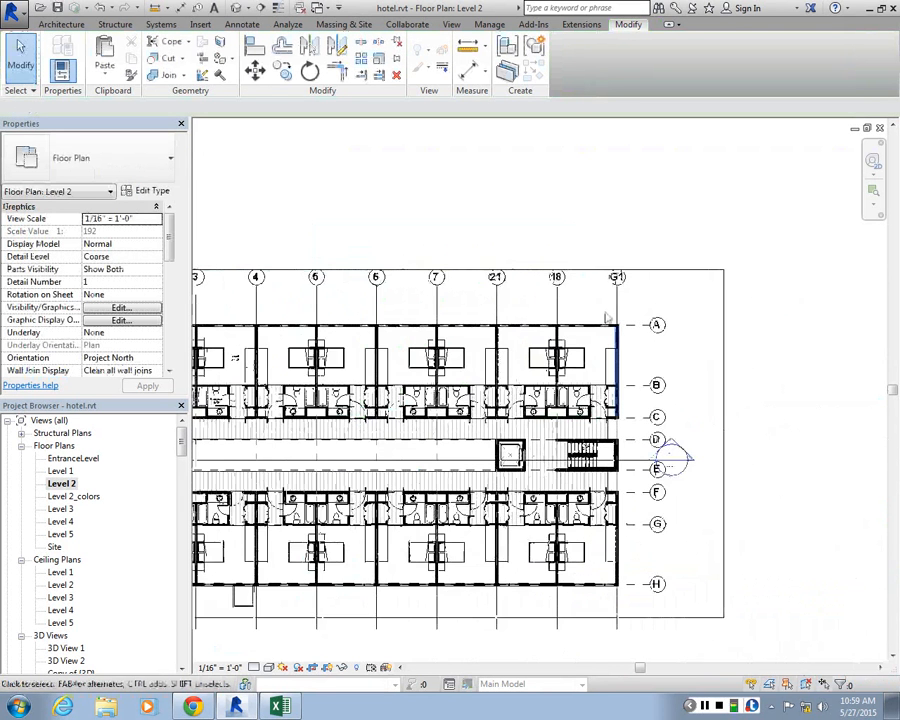
pyautogui.scroll(2, 608, 318)
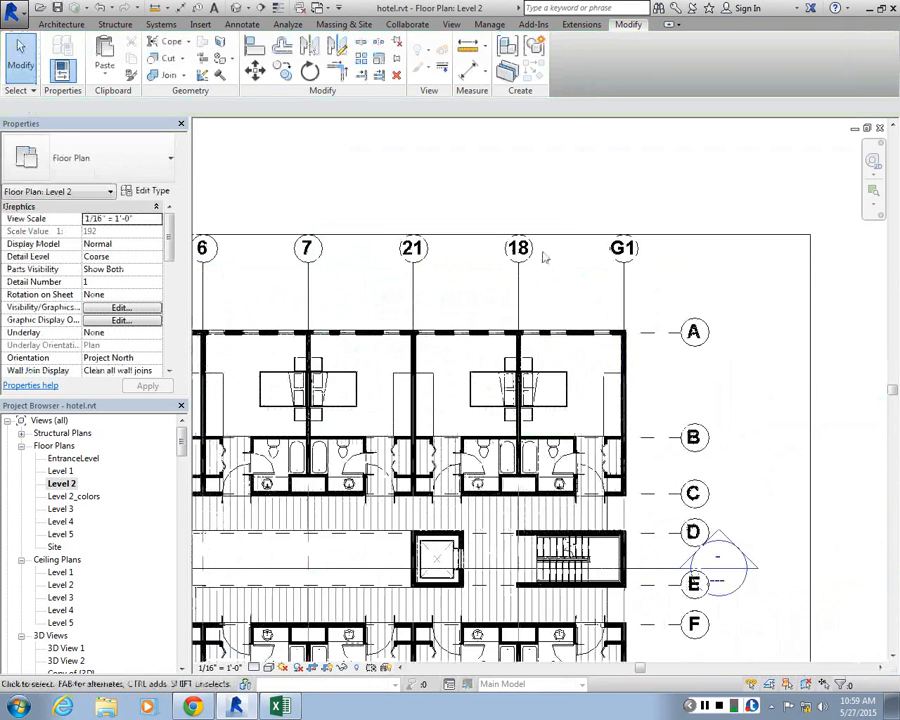
pyautogui.doubleClick(58, 472)
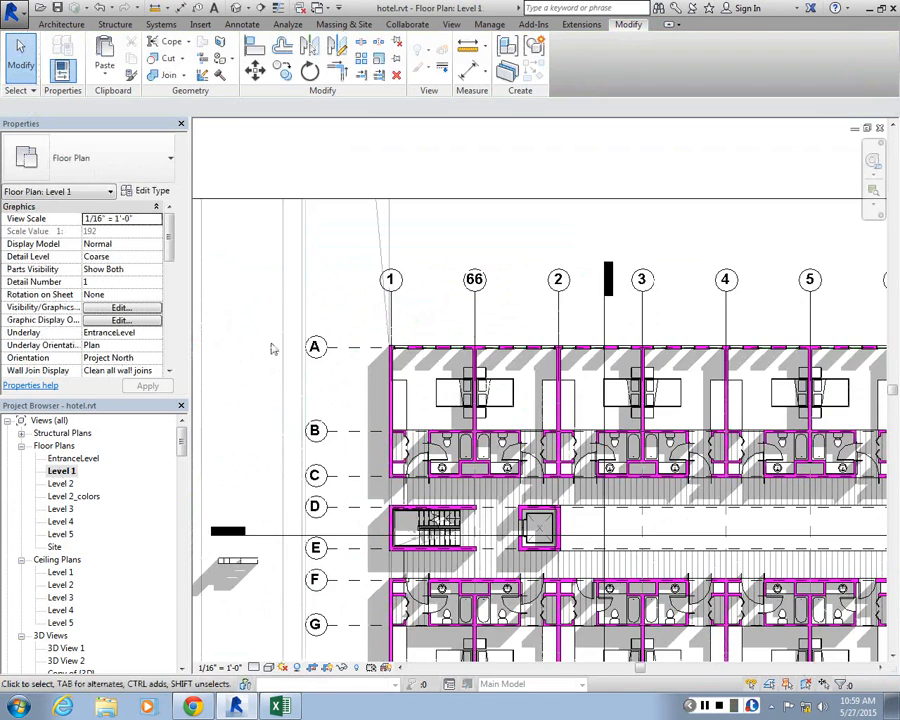
pyautogui.scroll(-2, 422, 330)
pyautogui.scroll(4, 424, 332)
pyautogui.scroll(-3, 424, 332)
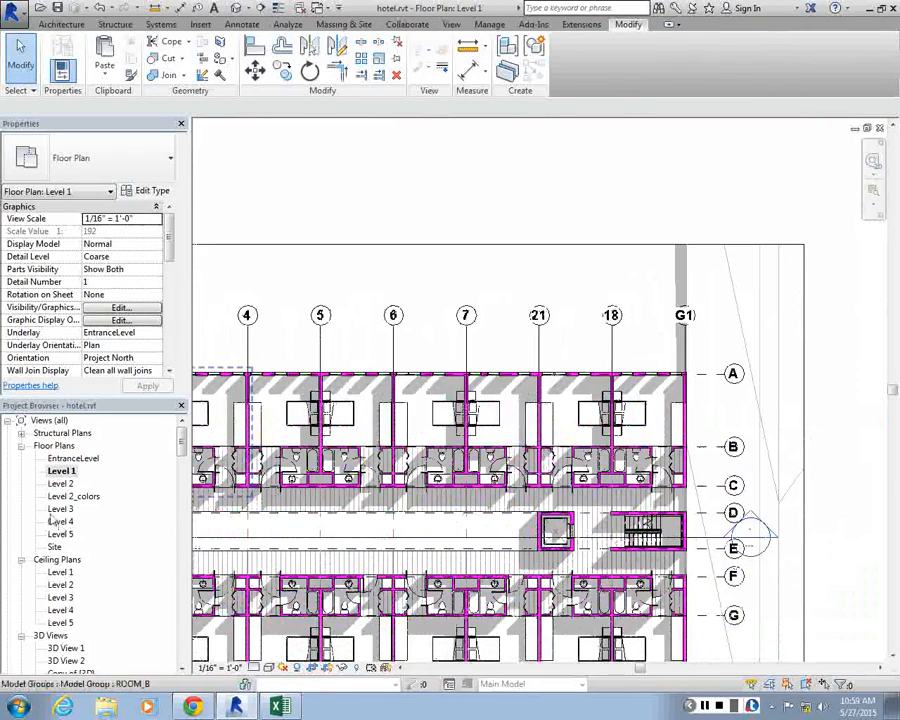
# Examine the grid heads in the Level 2_colors, Level 3 and Level 4 floor plans for a duplicate name
pyautogui.doubleClick(74, 496)
pyautogui.click(61, 509)
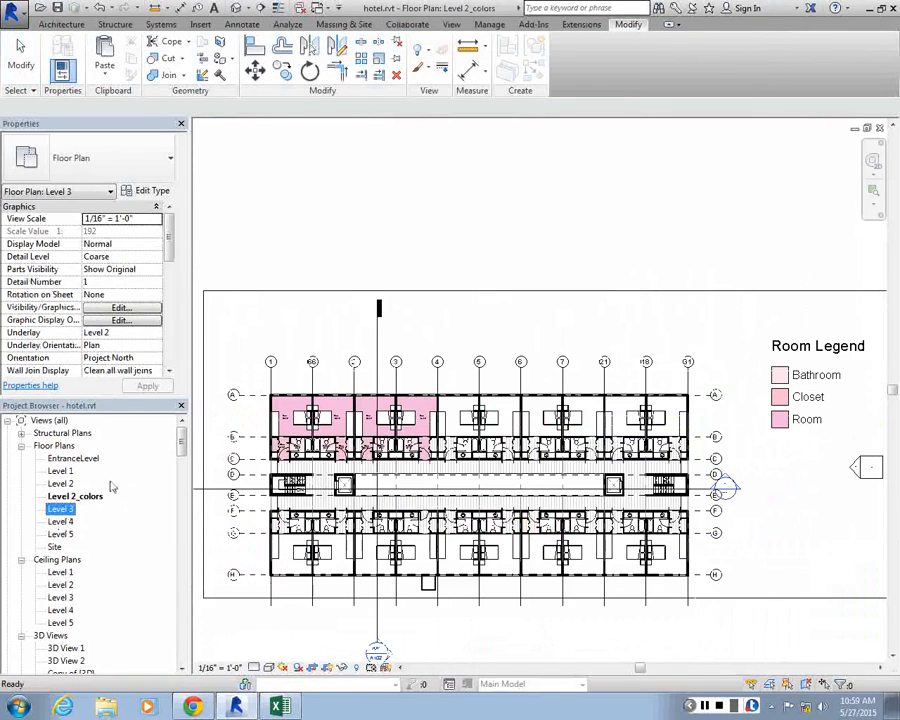
pyautogui.doubleClick(61, 521)
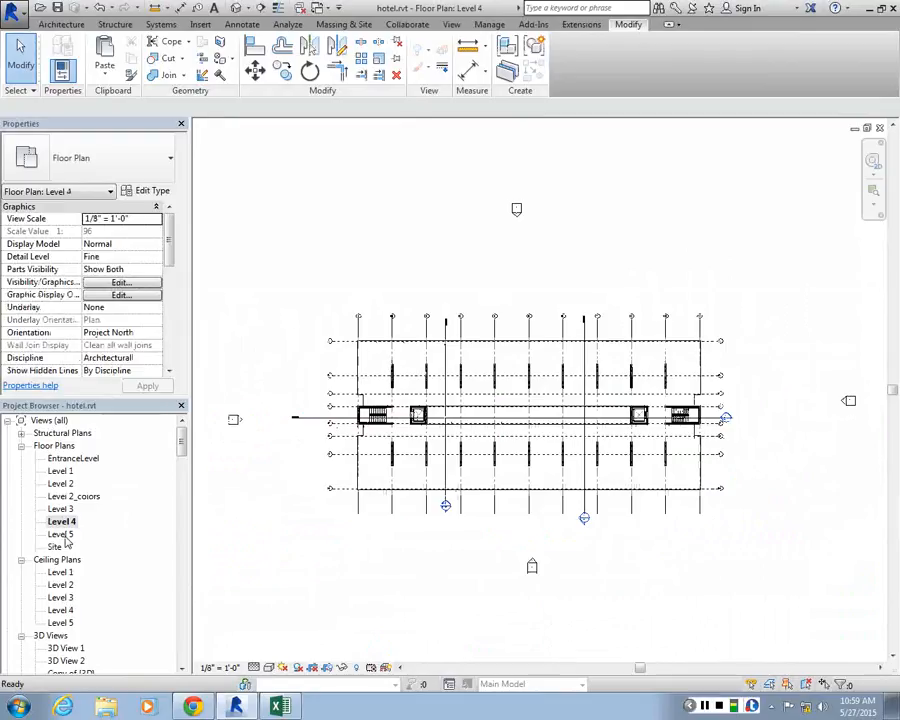
pyautogui.scroll(5, 322, 315)
pyautogui.scroll(-4, 699, 311)
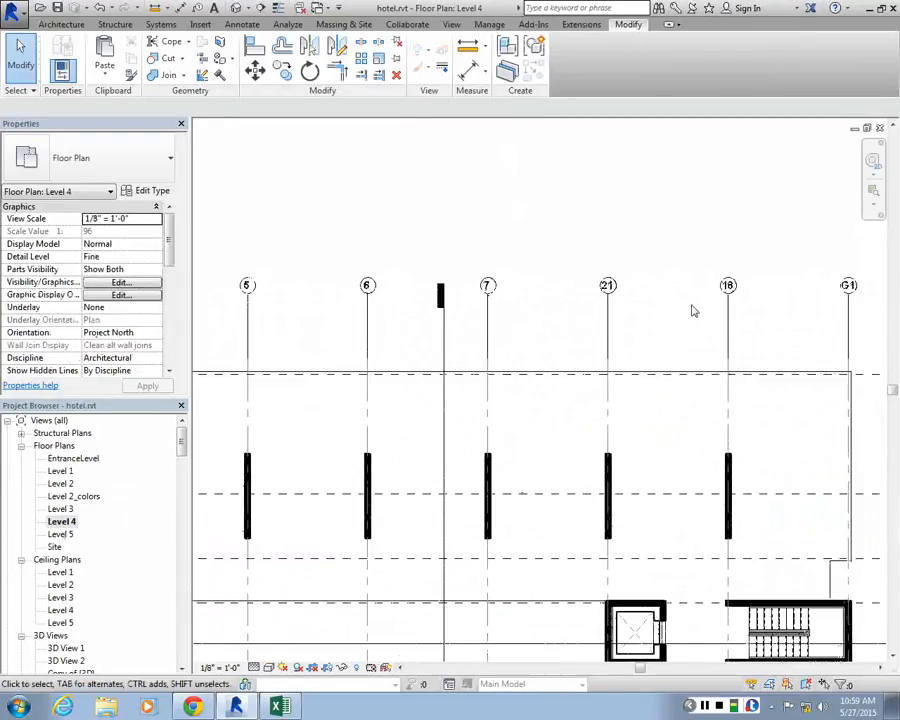
pyautogui.scroll(1, 768, 312)
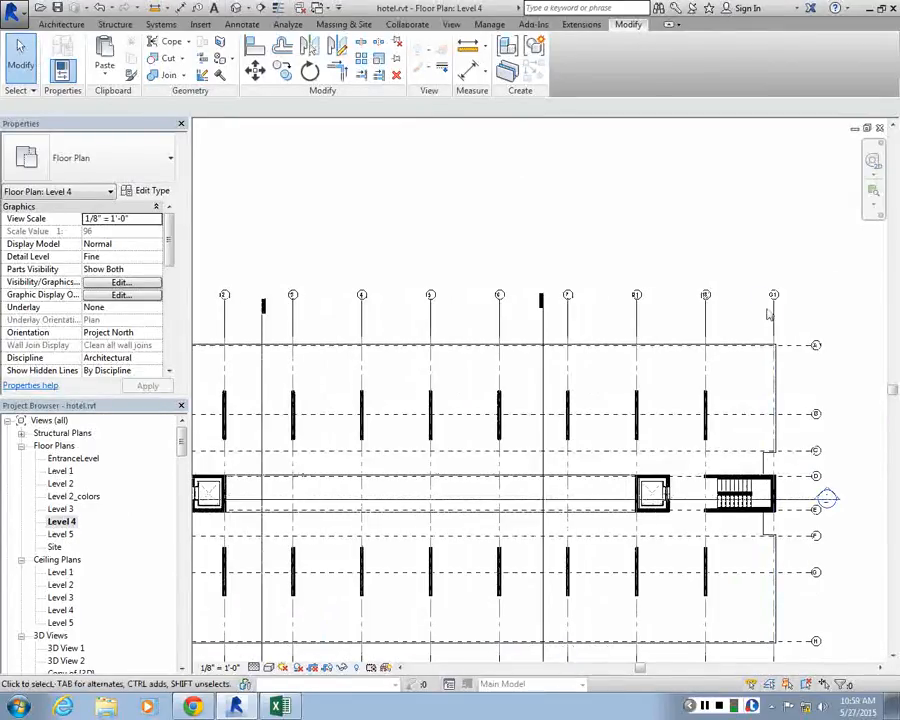
pyautogui.scroll(-3, 768, 313)
# Open the Level 5 floor plan and examine all of its vertical grid heads for a duplicate name
pyautogui.doubleClick(61, 535)
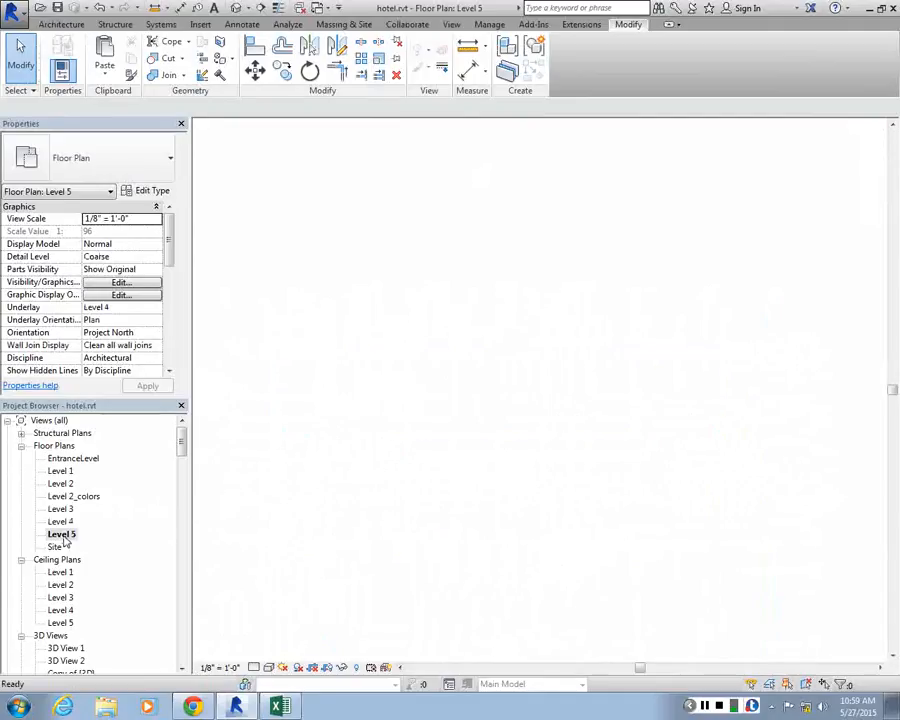
pyautogui.scroll(8, 404, 489)
pyautogui.scroll(-5, 645, 396)
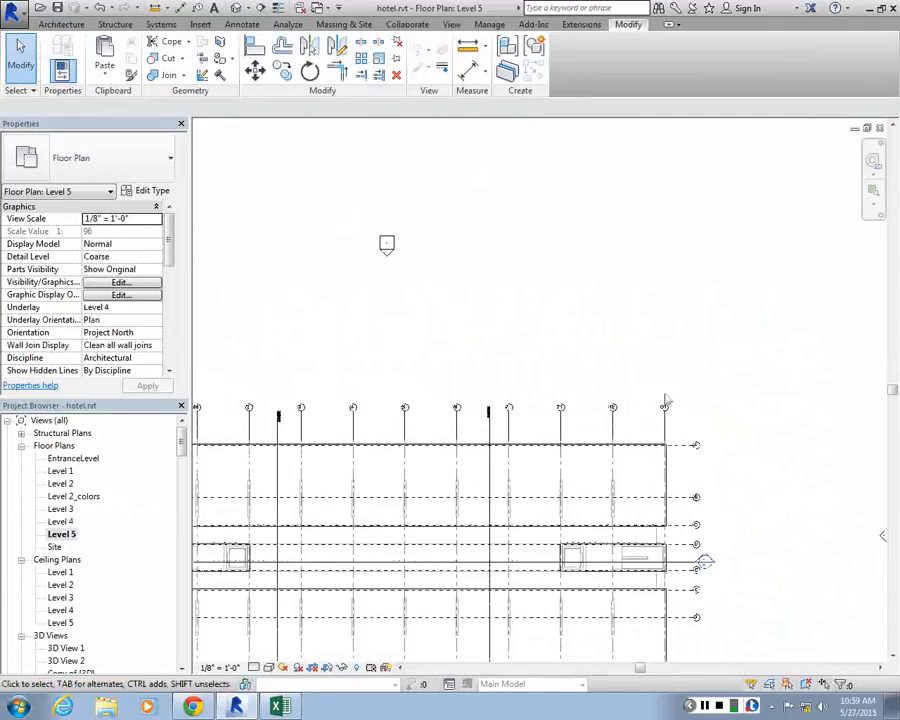
pyautogui.scroll(4, 552, 362)
pyautogui.scroll(-5, 580, 370)
pyautogui.scroll(6, 337, 358)
pyautogui.scroll(-4, 251, 371)
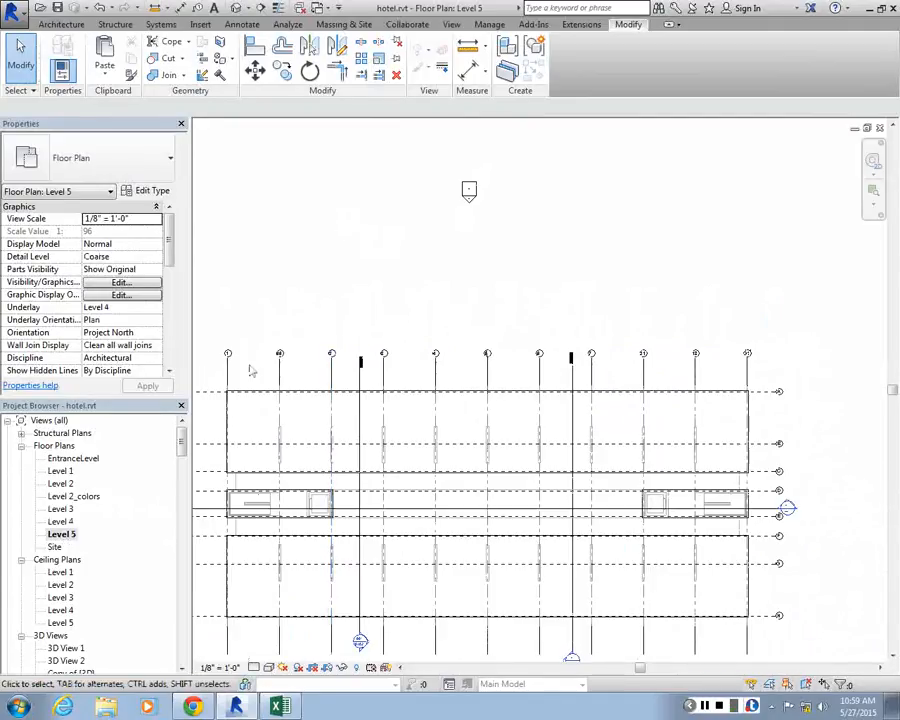
pyautogui.scroll(-2, 250, 366)
pyautogui.scroll(3, 262, 360)
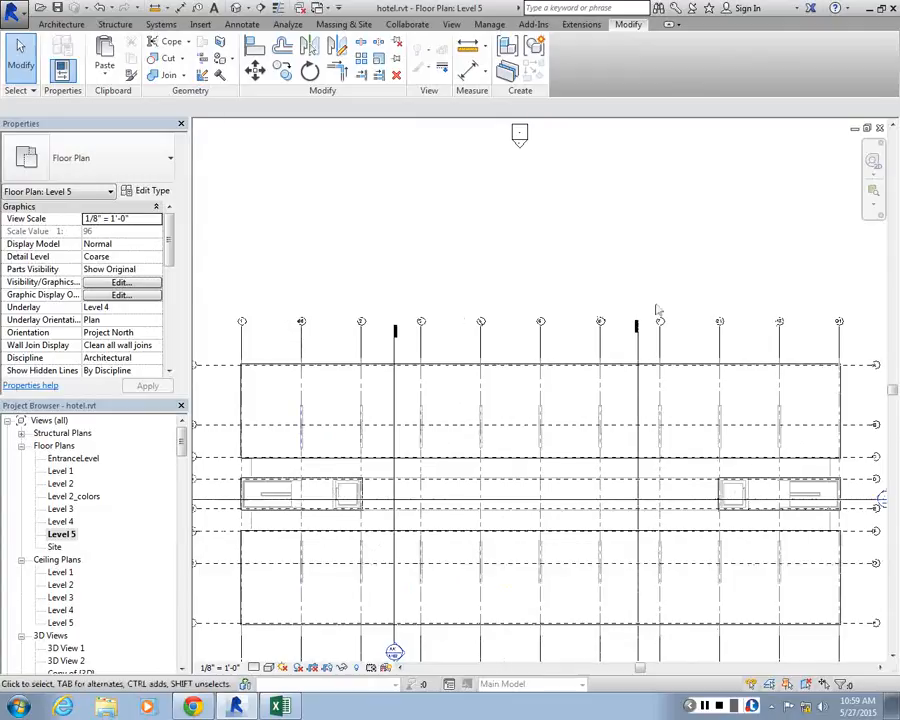
pyautogui.scroll(6, 345, 325)
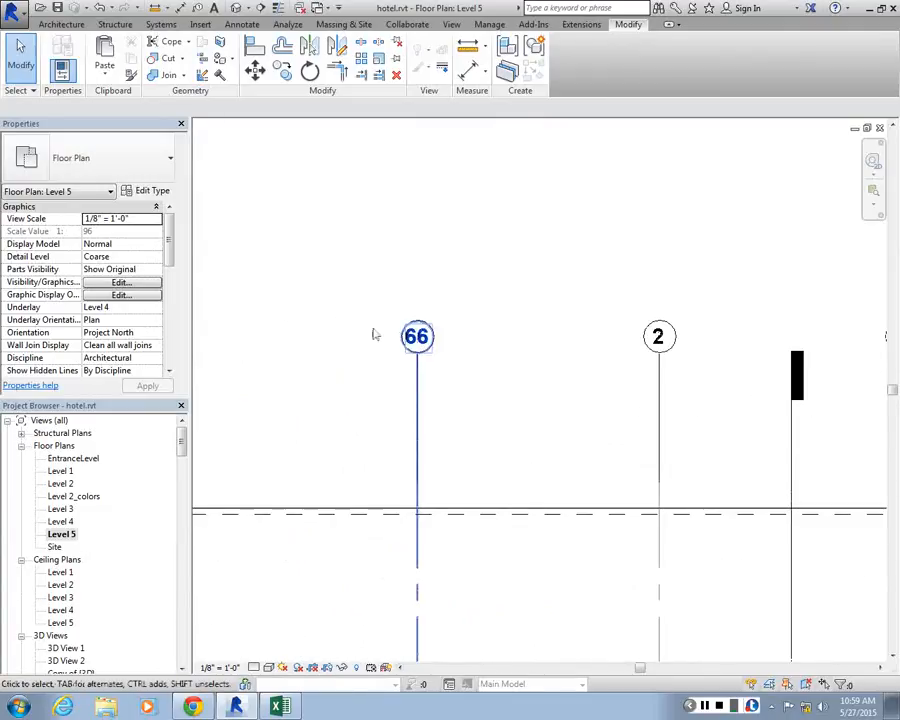
pyautogui.scroll(-4, 301, 366)
pyautogui.scroll(-2, 452, 337)
pyautogui.scroll(4, 452, 340)
pyautogui.scroll(-2, 458, 391)
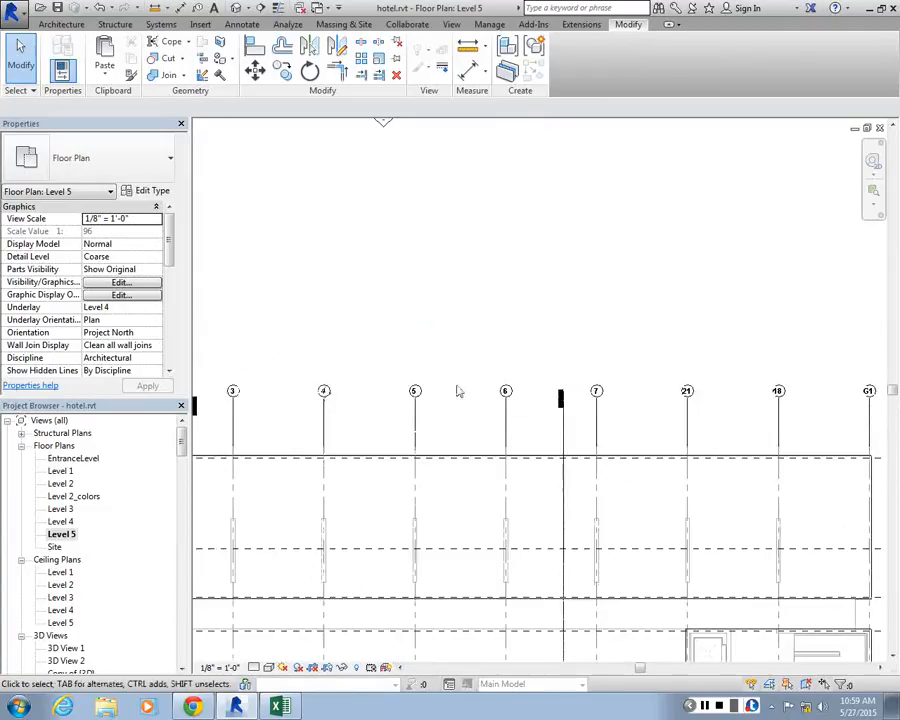
pyautogui.scroll(3, 458, 391)
pyautogui.scroll(-1, 394, 390)
# Try to rename vertical grid 7 in the Level 5 plan and show the conflicting element
pyautogui.doubleClick(398, 397)
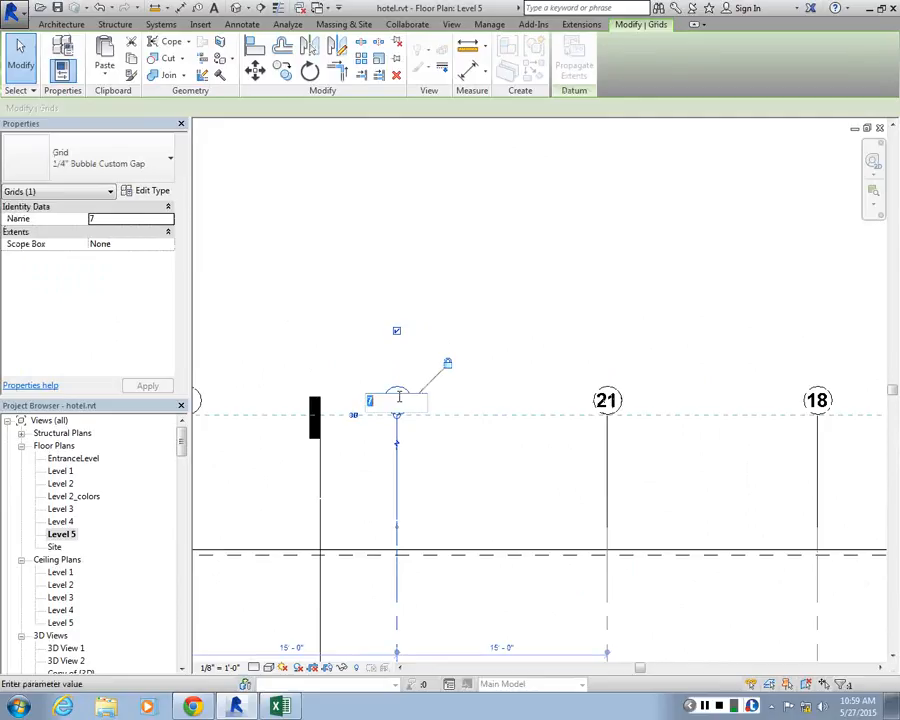
pyautogui.click(394, 325)
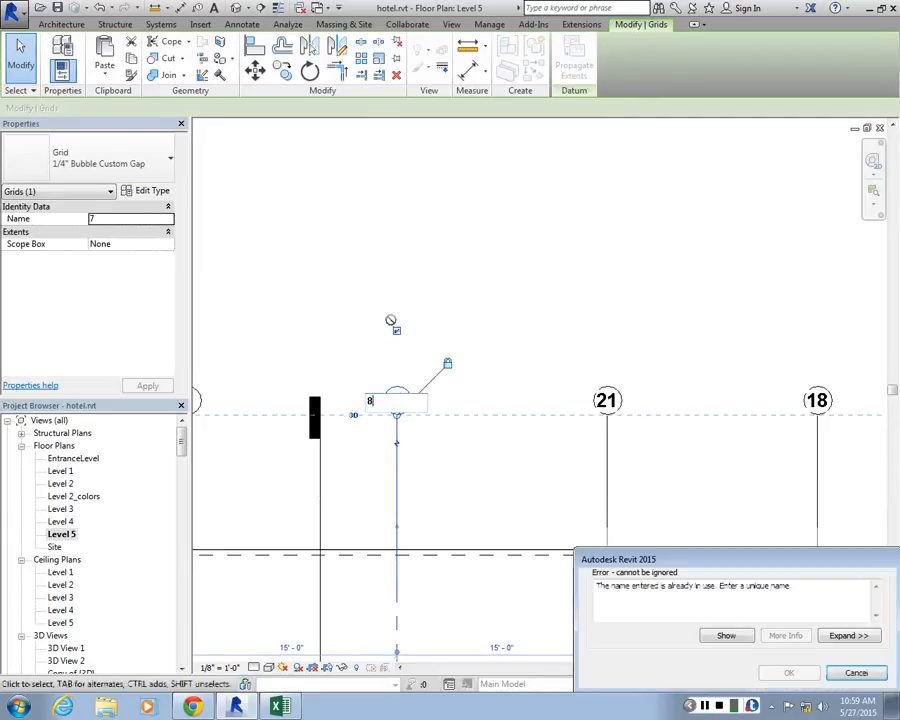
pyautogui.click(726, 636)
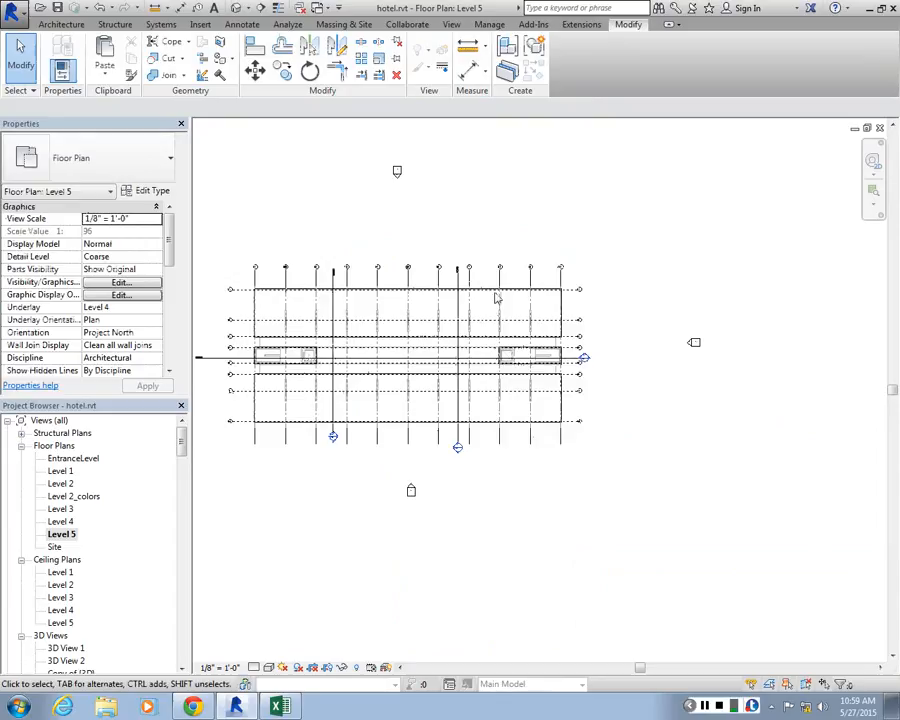
# Examine the Level 5 grid heads from grid 4 to G1 for the name already in use
pyautogui.scroll(3, 488, 233)
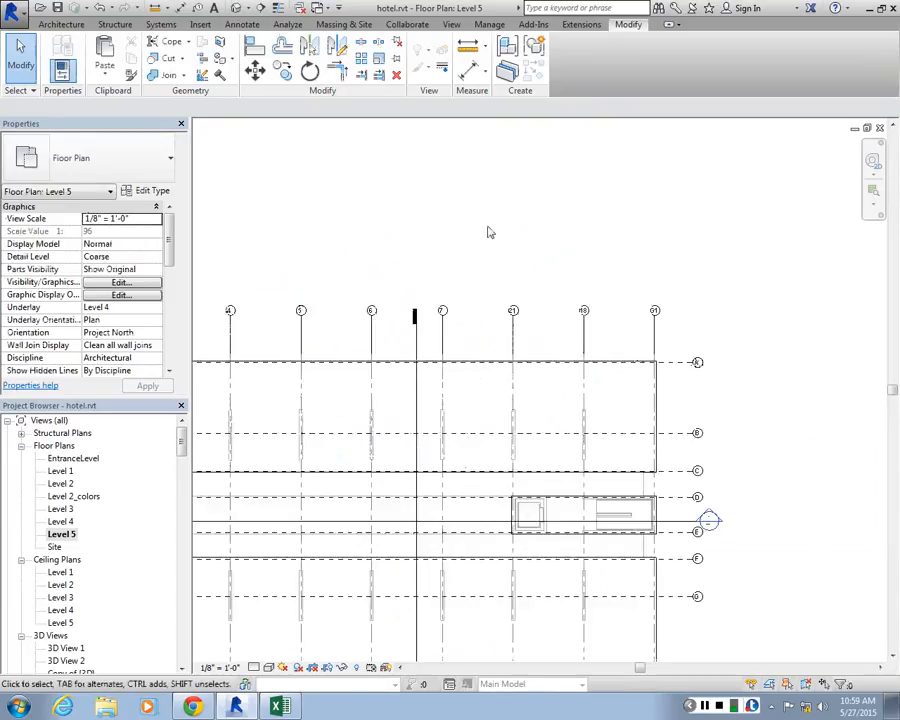
pyautogui.scroll(2, 462, 267)
pyautogui.scroll(-3, 430, 318)
pyautogui.scroll(3, 620, 510)
pyautogui.scroll(-3, 569, 315)
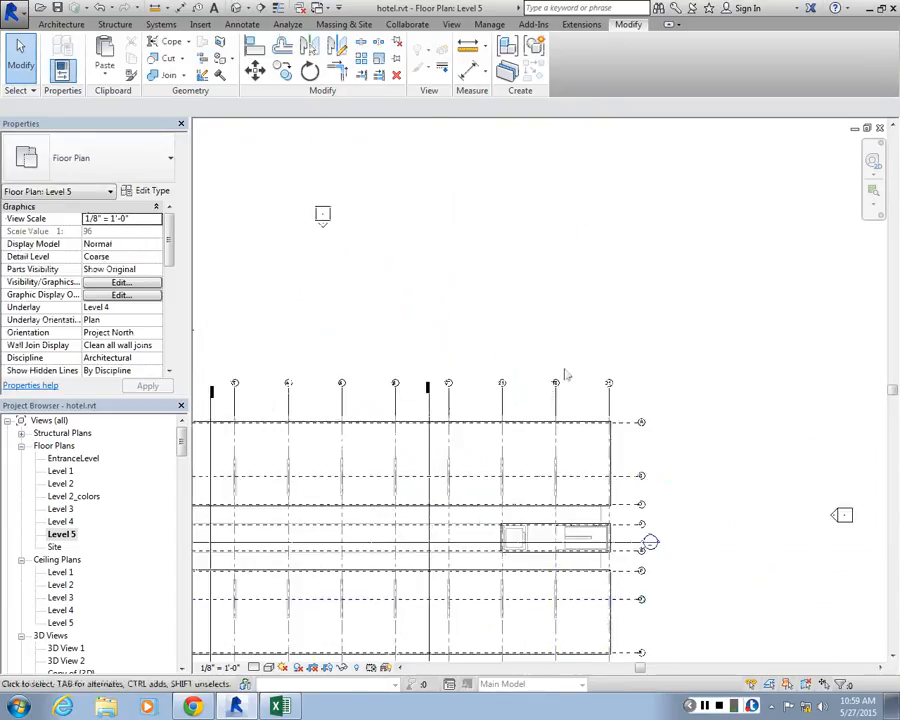
pyautogui.scroll(4, 301, 422)
pyautogui.scroll(-2, 394, 416)
pyautogui.scroll(3, 392, 418)
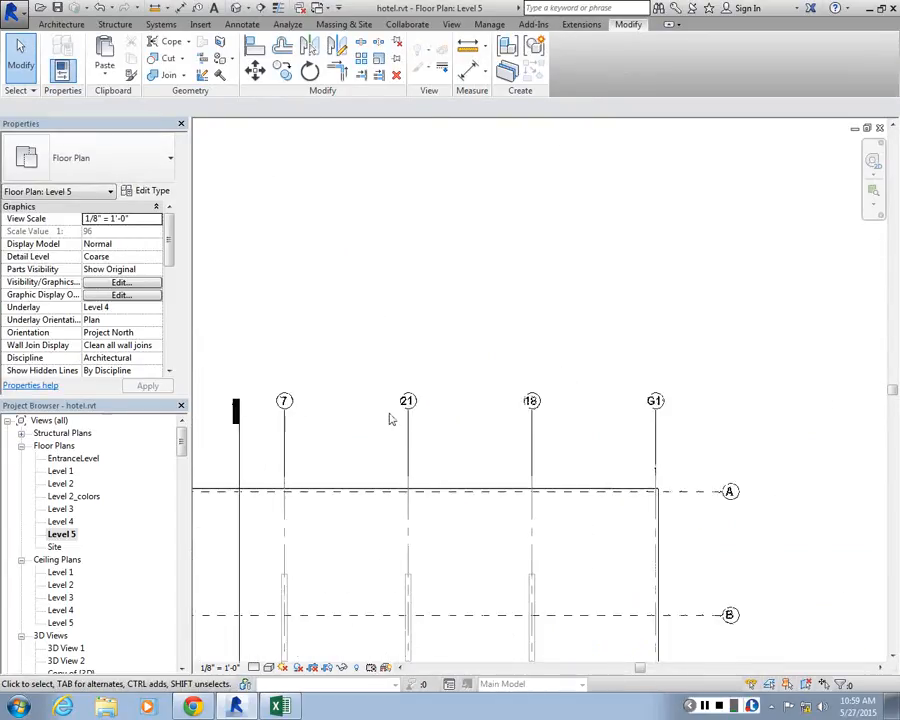
# Rename vertical grids G1, 18 and 8 in the Level 5 floor plan as 11, 10 and 9
pyautogui.doubleClick(695, 399)
pyautogui.write('11')
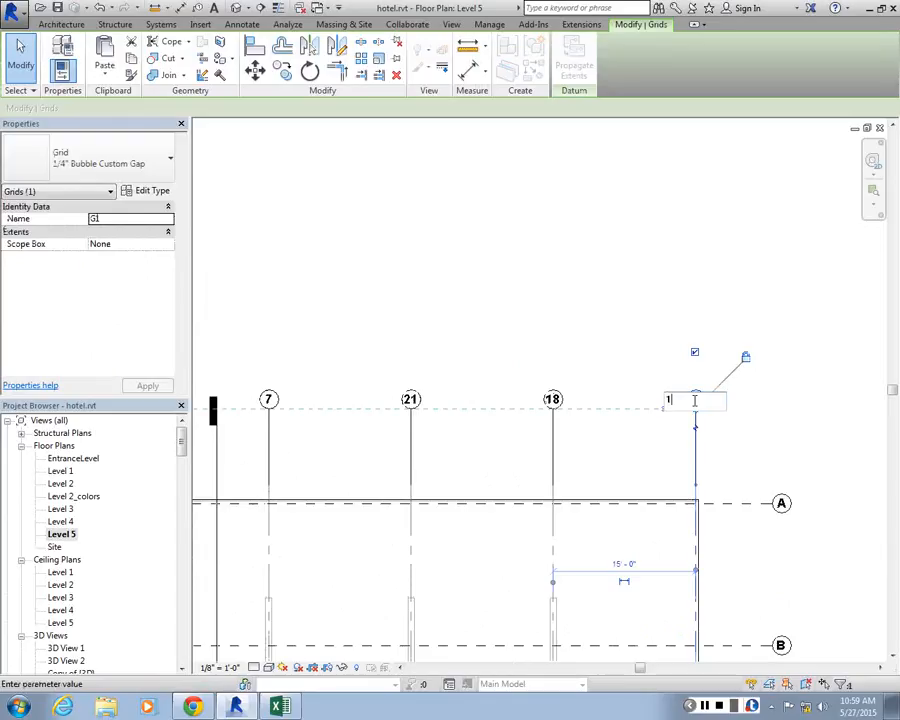
pyautogui.press('Return')
pyautogui.click(553, 400)
pyautogui.click(553, 400)
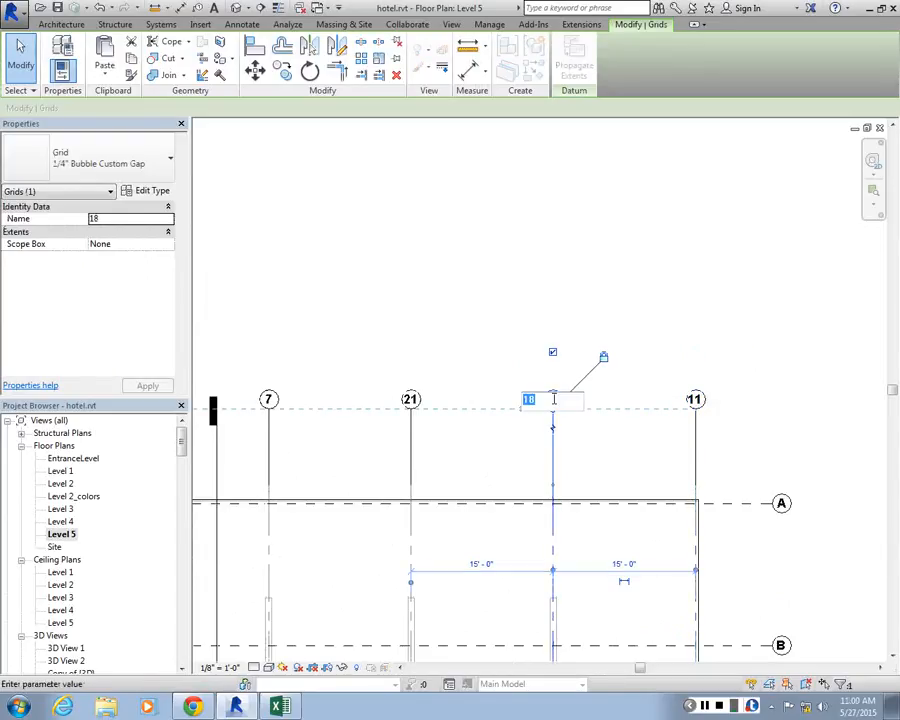
pyautogui.write('10')
pyautogui.press('Return')
pyautogui.doubleClick(413, 399)
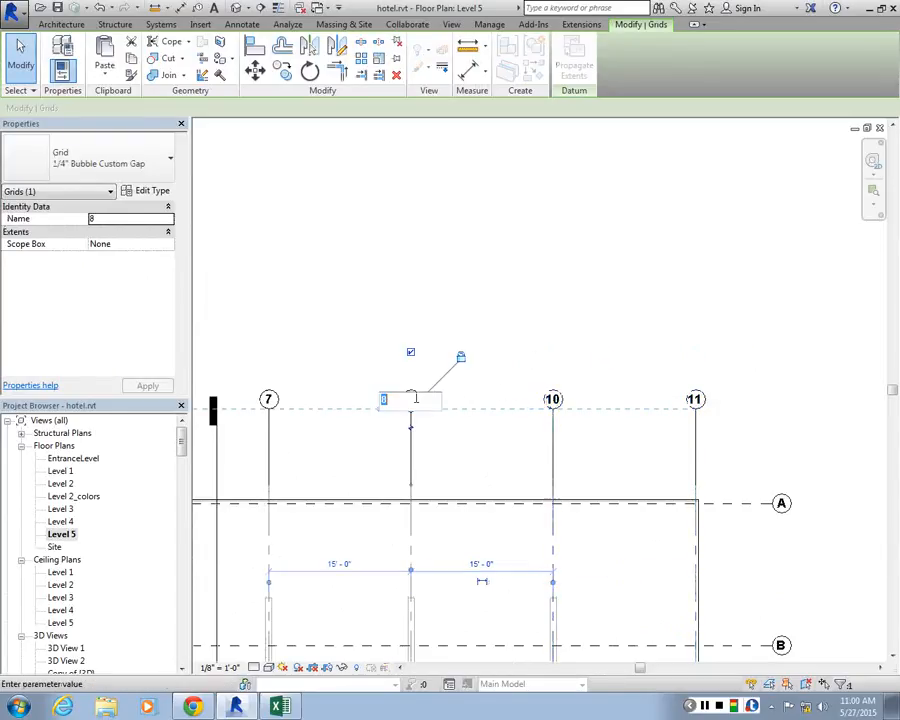
pyautogui.write('9')
pyautogui.press('Return')
# Offset grid 9's head to expose and delete the overlapping grid 21, restoring grid 9's head to a straight line
pyautogui.moveTo(349, 415); pyautogui.dragTo(695, 426, button='middle')
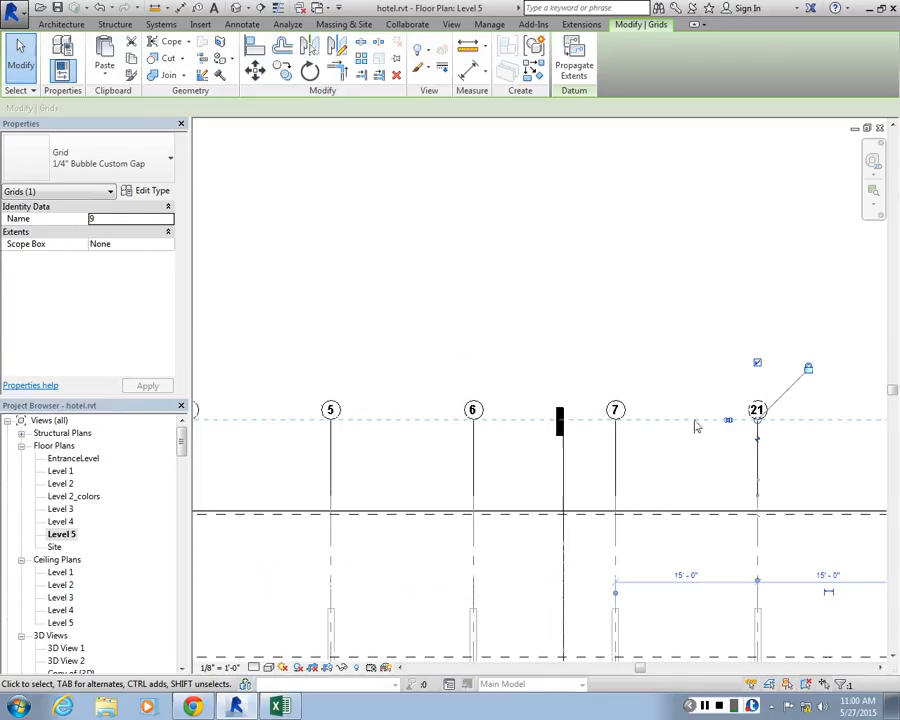
pyautogui.click(757, 438)
pyautogui.click(546, 402)
pyautogui.moveTo(760, 439); pyautogui.dragTo(560, 418, button='middle')
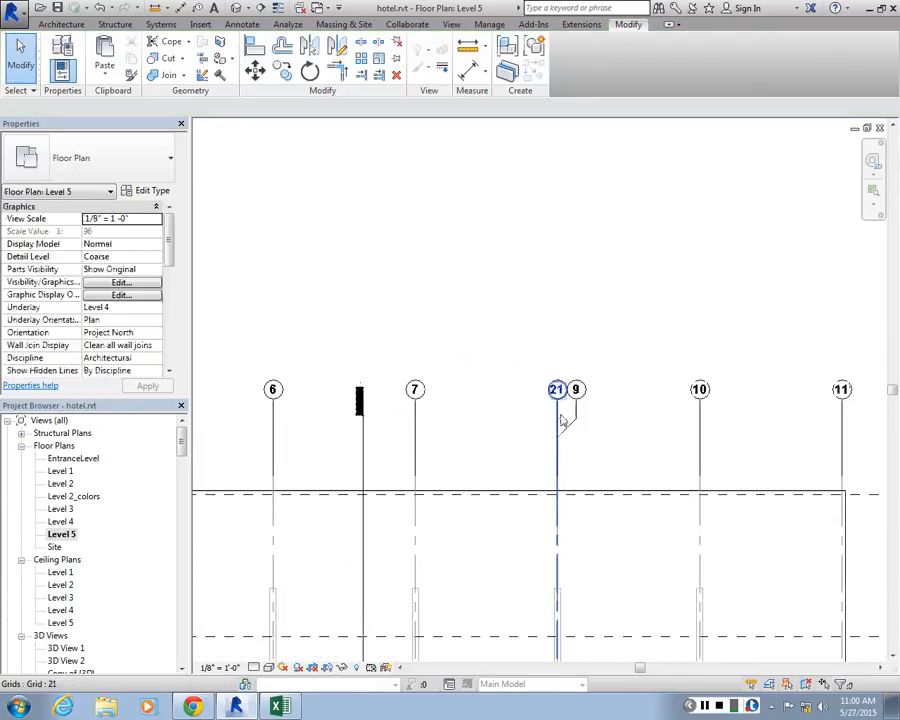
pyautogui.click(562, 421)
pyautogui.scroll(3, 565, 421)
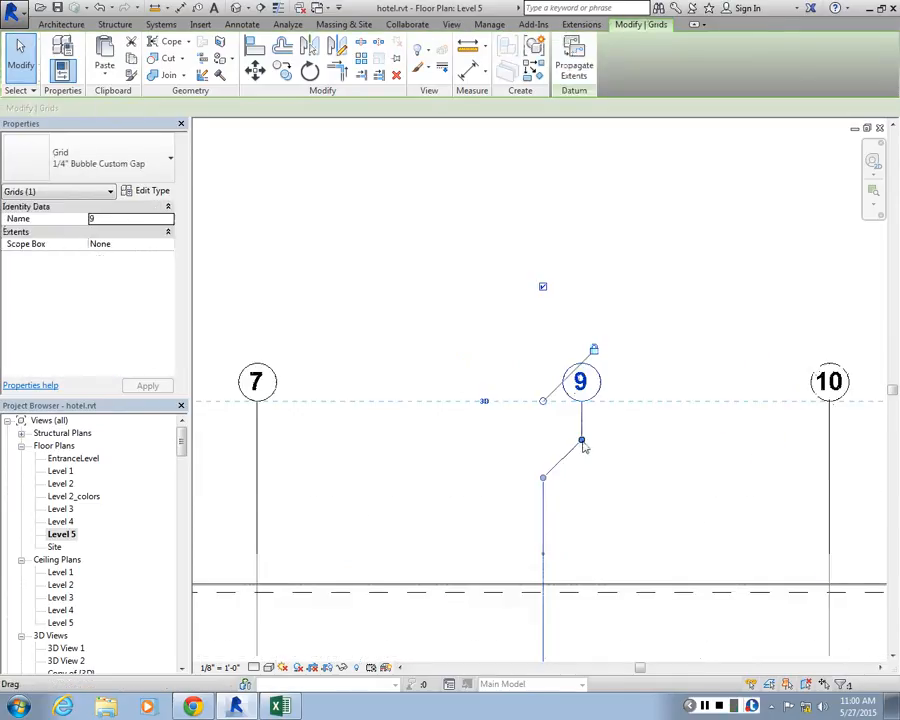
pyautogui.moveTo(584, 447); pyautogui.dragTo(543, 438)
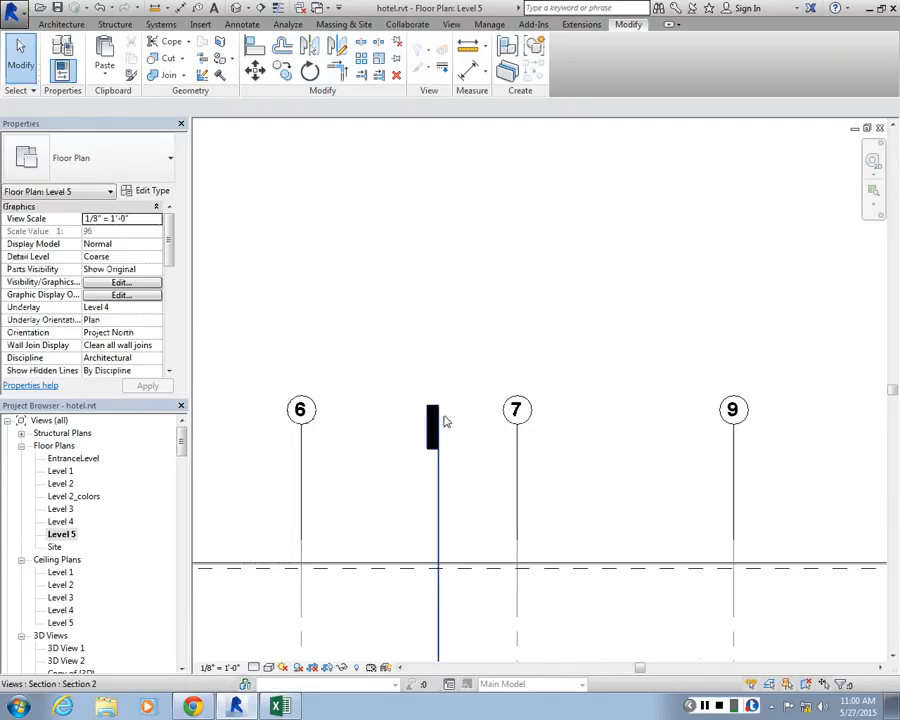
# Try deleting vertical grid 7, undo the deletion and rename that grid as 8
pyautogui.click(514, 442)
pyautogui.press('Delete')
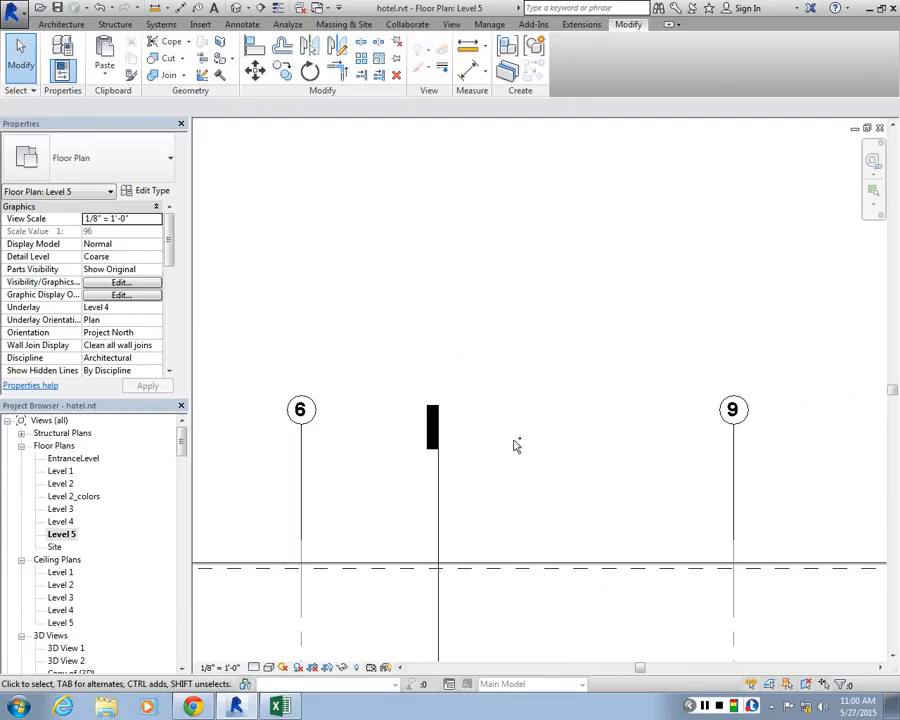
pyautogui.hotkey('ctrl', 'z')
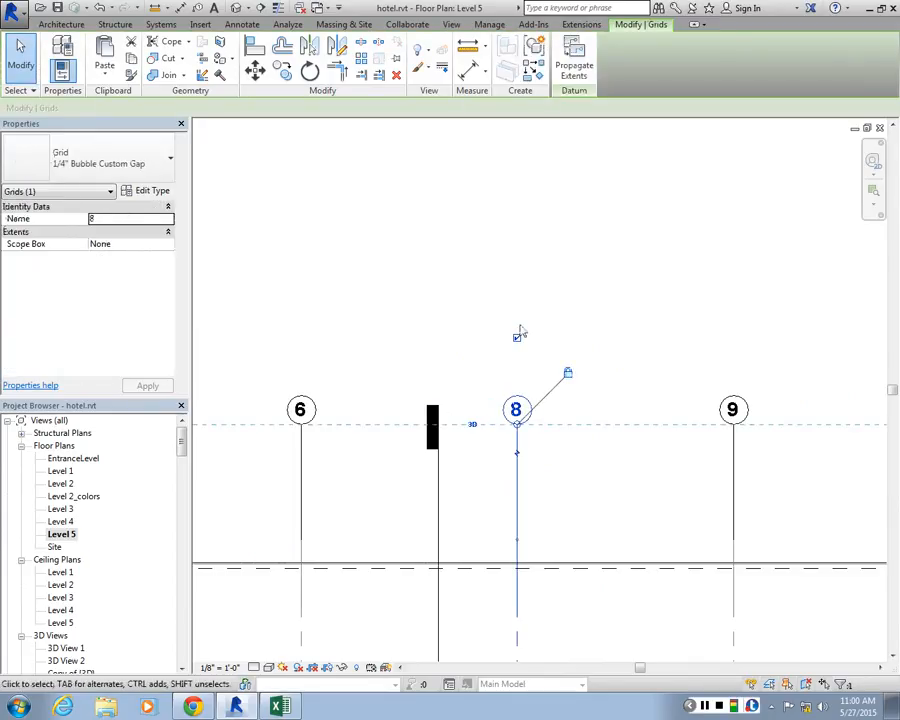
# Rename vertical grids 6, 5 and 4 in the Level 5 plan as 7, 6 and 5
pyautogui.click(300, 409)
pyautogui.click(302, 409)
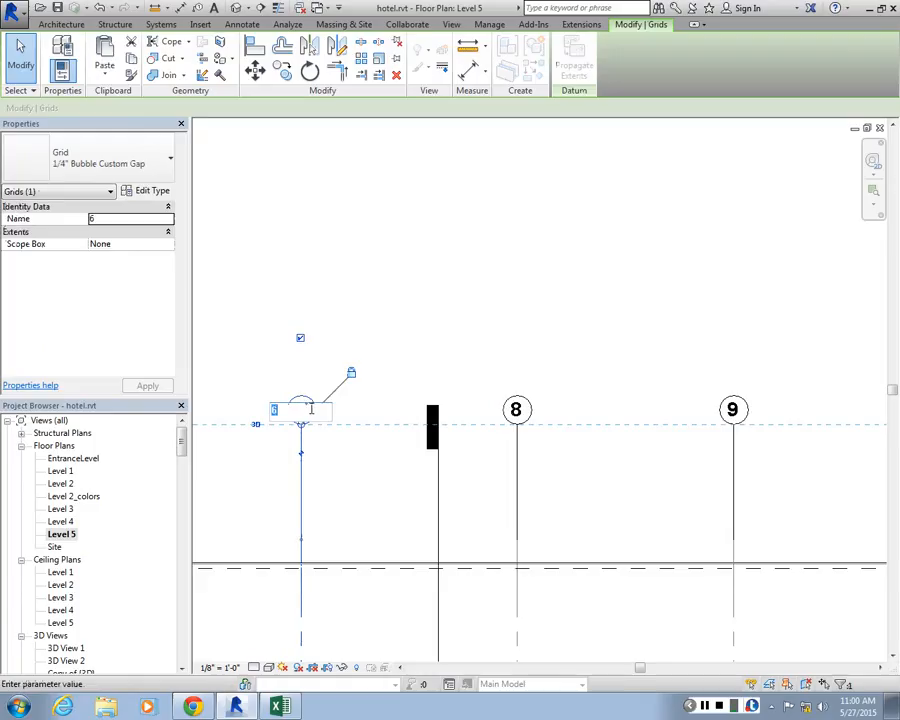
pyautogui.write('7')
pyautogui.press('Return')
pyautogui.doubleClick(399, 380)
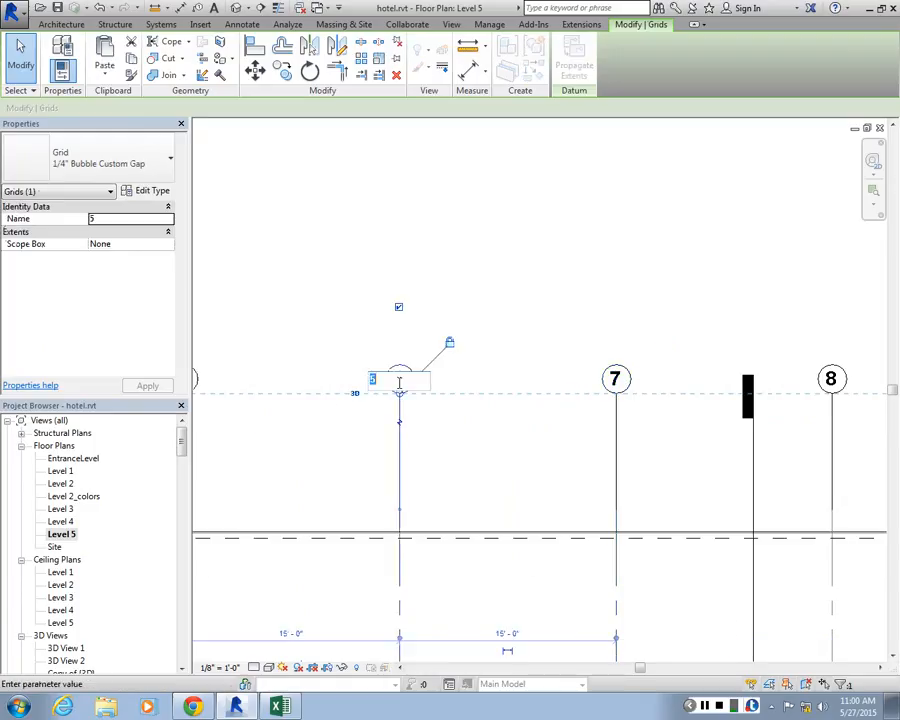
pyautogui.write('6')
pyautogui.press('Return')
pyautogui.doubleClick(358, 382)
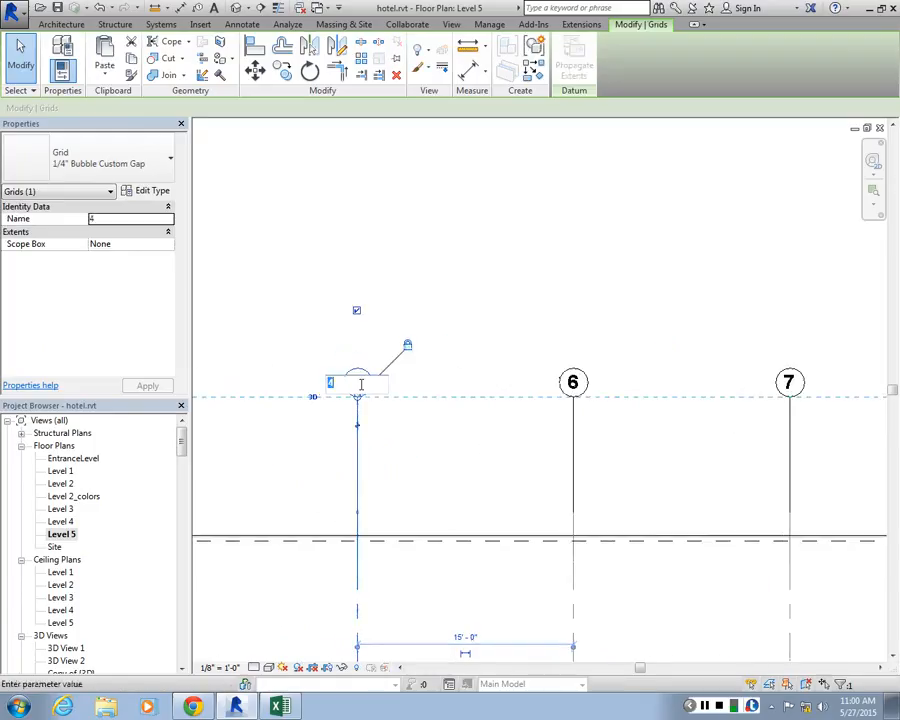
pyautogui.write('5')
pyautogui.press('Return')
# Rename vertical grids 3, 2 and 66 in the Level 5 plan as 4, 3 and 2
pyautogui.doubleClick(407, 350)
pyautogui.write('4')
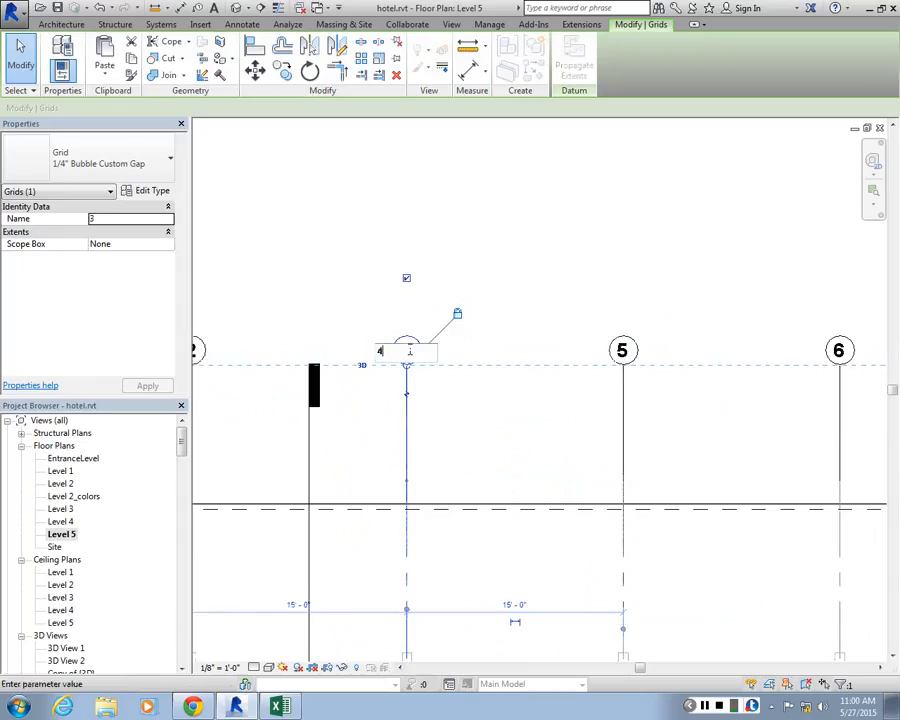
pyautogui.press('Return')
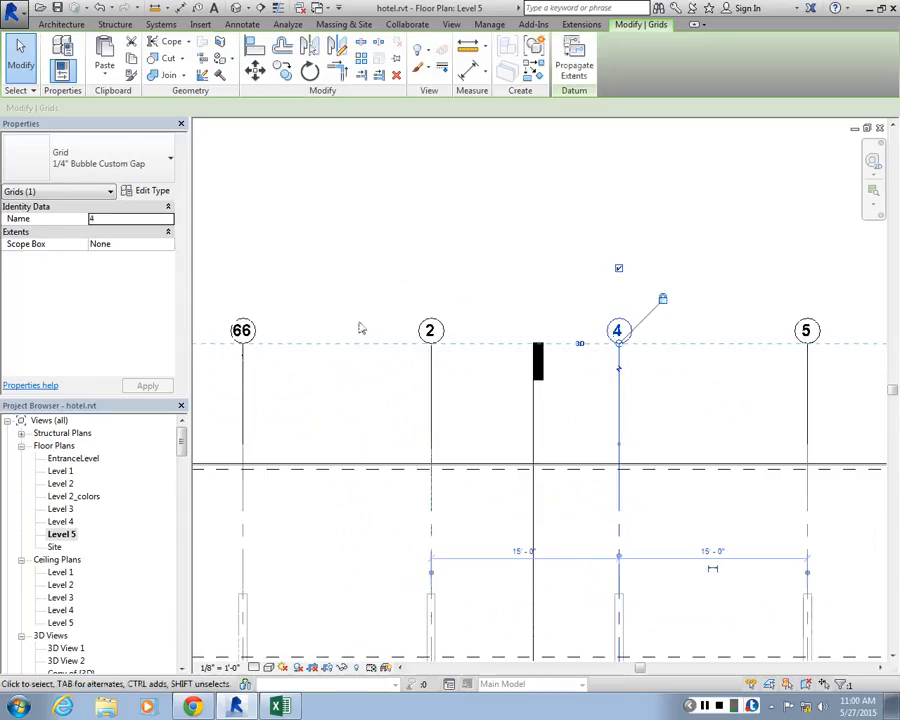
pyautogui.doubleClick(433, 331)
pyautogui.write('3')
pyautogui.press('Return')
pyautogui.doubleClick(241, 328)
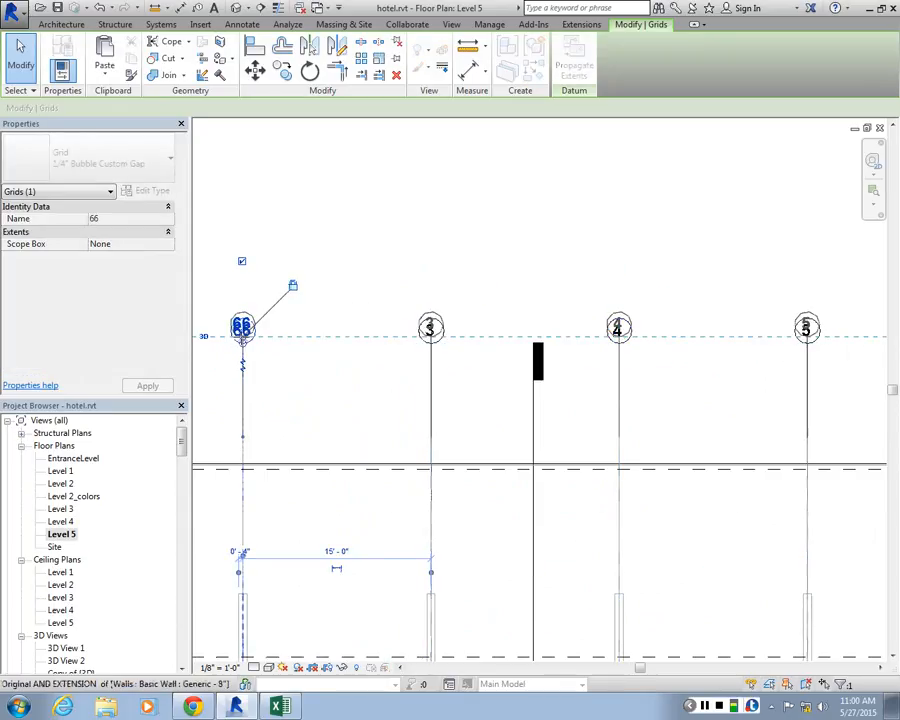
pyautogui.write('2')
pyautogui.press('Return')
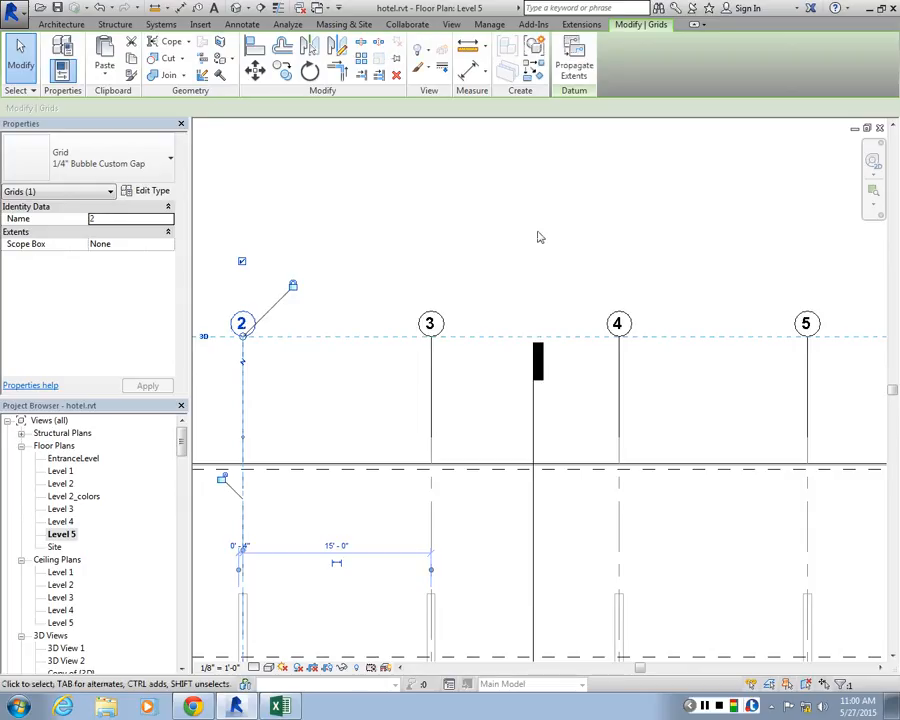
pyautogui.scroll(-5, 338, 287)
pyautogui.press('Escape')
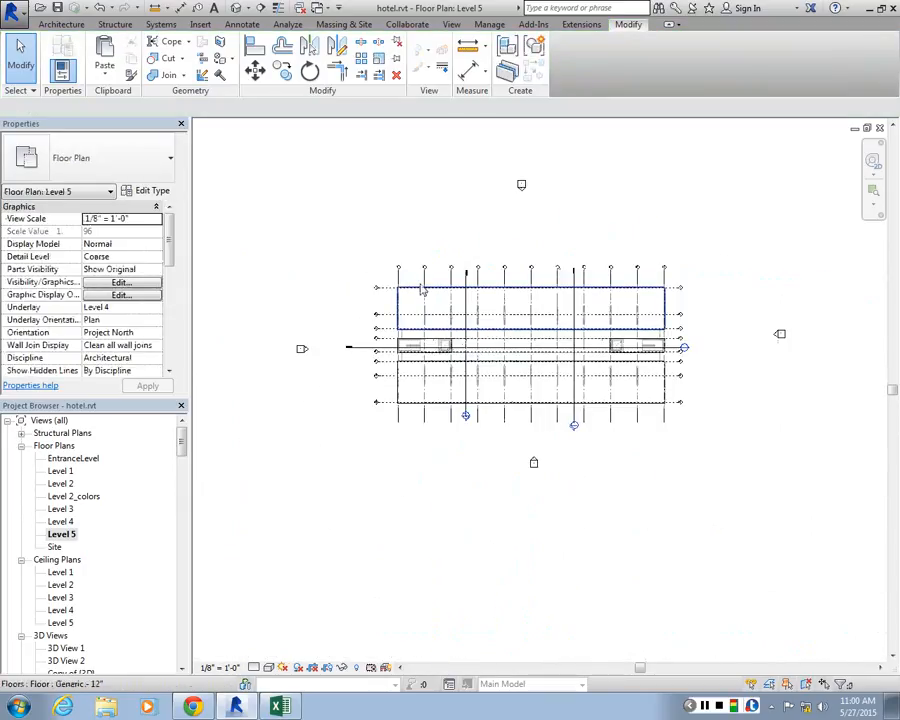
# Review the Level 5 grid layout, open the Level 2 floor plan and examine its grid heads for correct sequence
pyautogui.moveTo(422, 290); pyautogui.dragTo(283, 259, button='middle')
pyautogui.scroll(2, 240, 228)
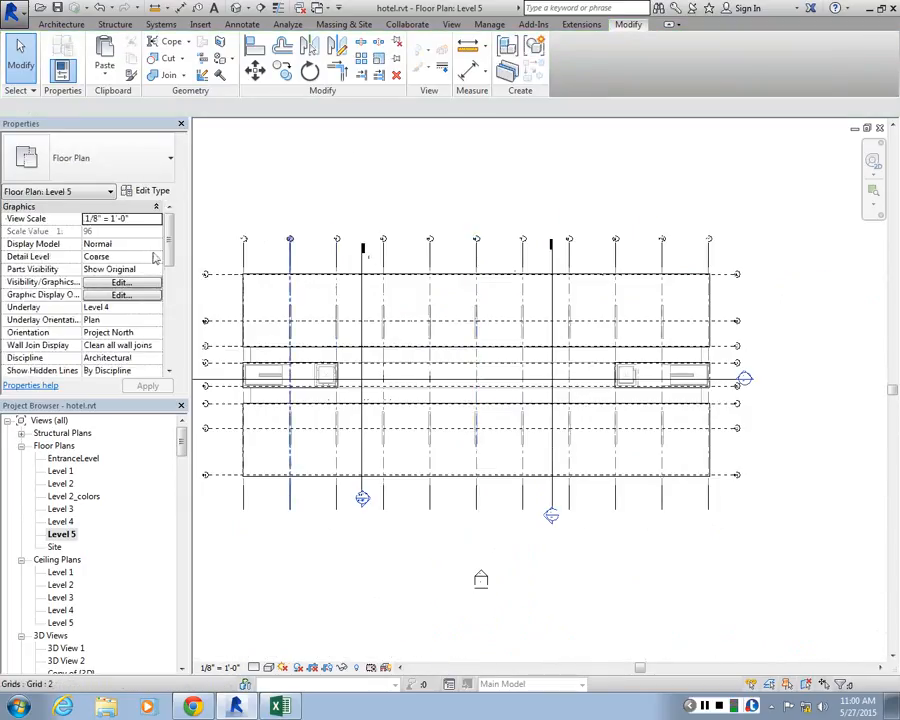
pyautogui.scroll(1, 506, 417)
pyautogui.moveTo(506, 417); pyautogui.dragTo(749, 559, button='middle')
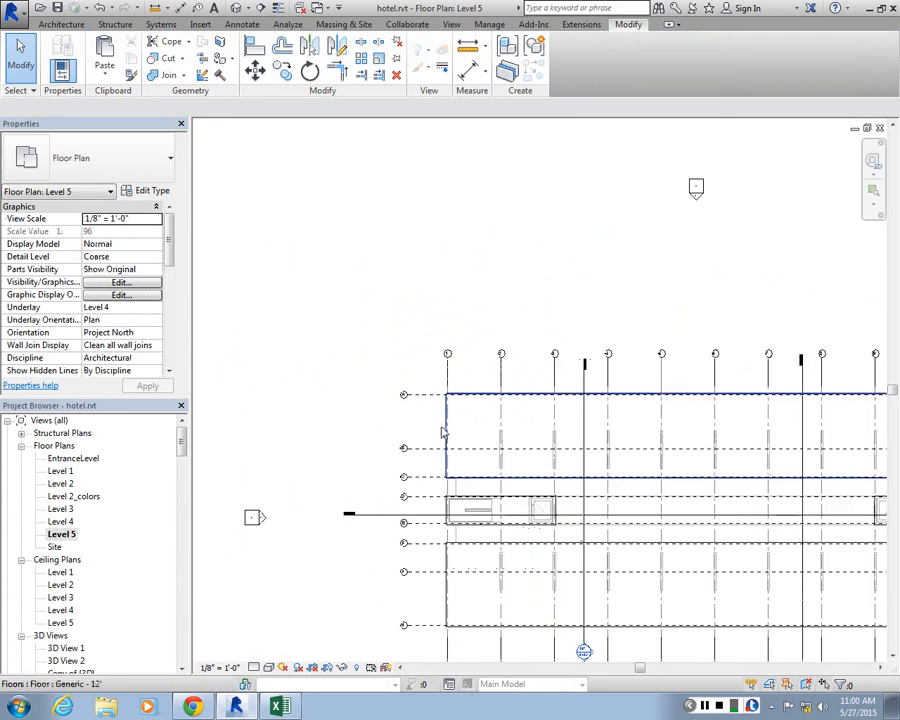
pyautogui.scroll(-3, 443, 432)
pyautogui.doubleClick(61, 483)
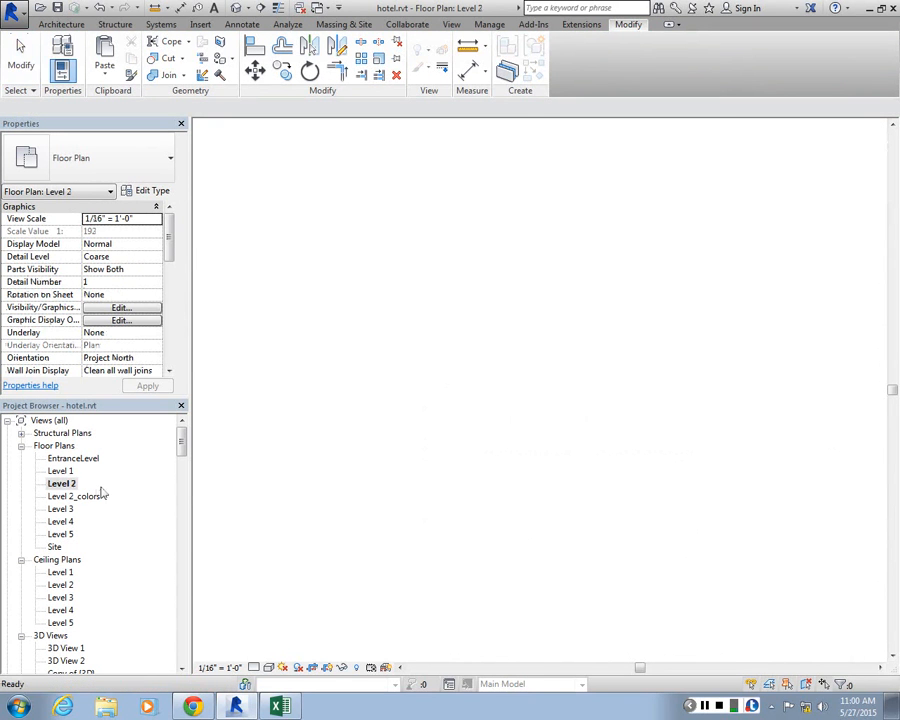
pyautogui.scroll(-5, 798, 333)
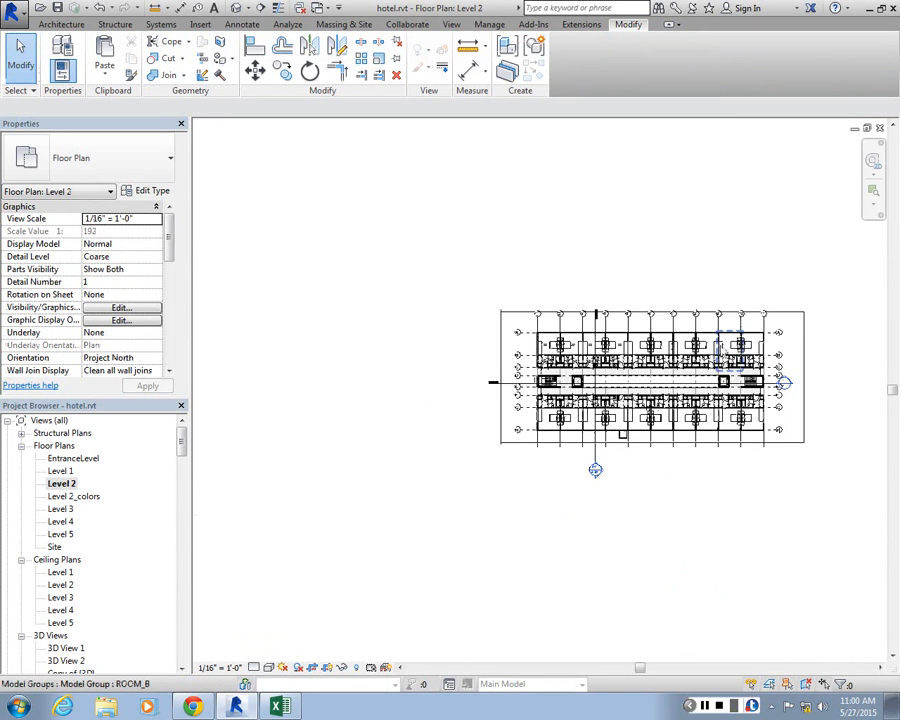
pyautogui.scroll(3, 645, 325)
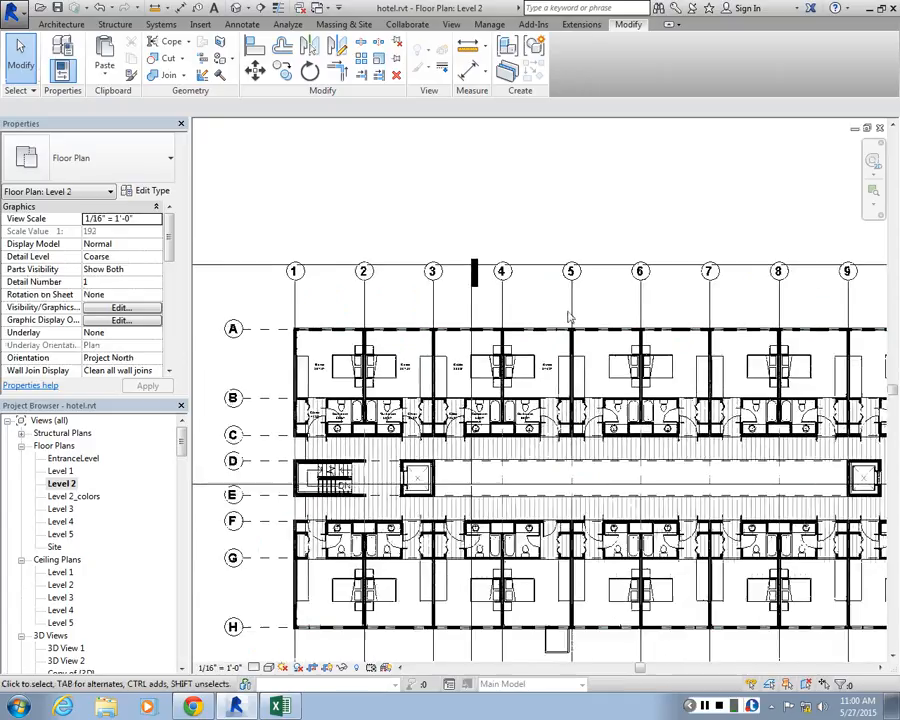
pyautogui.scroll(1, 567, 317)
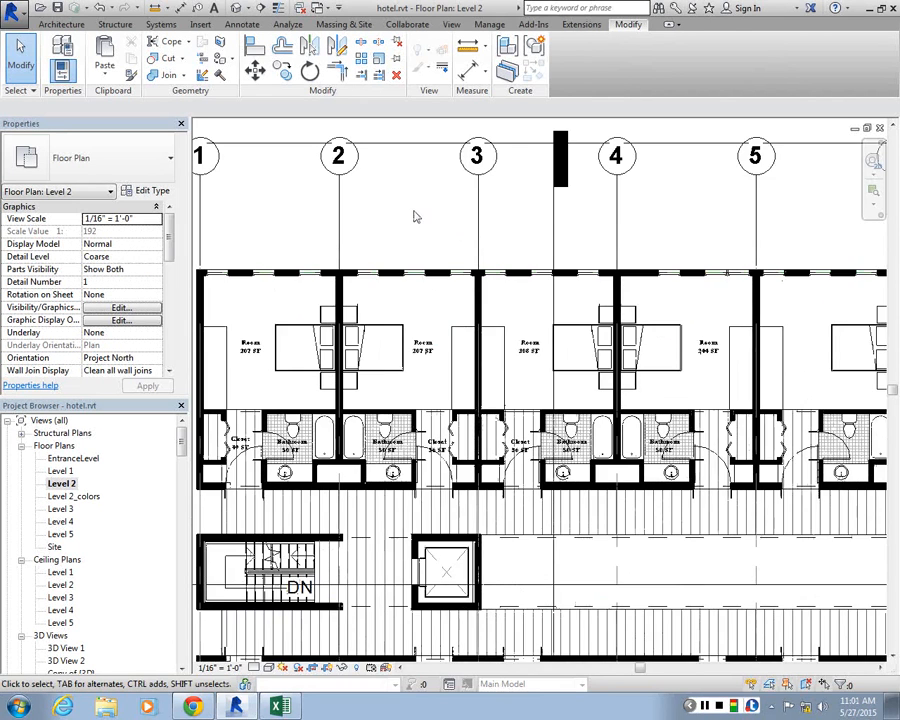
pyautogui.scroll(-4, 415, 217)
pyautogui.scroll(3, 335, 201)
pyautogui.scroll(-1, 290, 206)
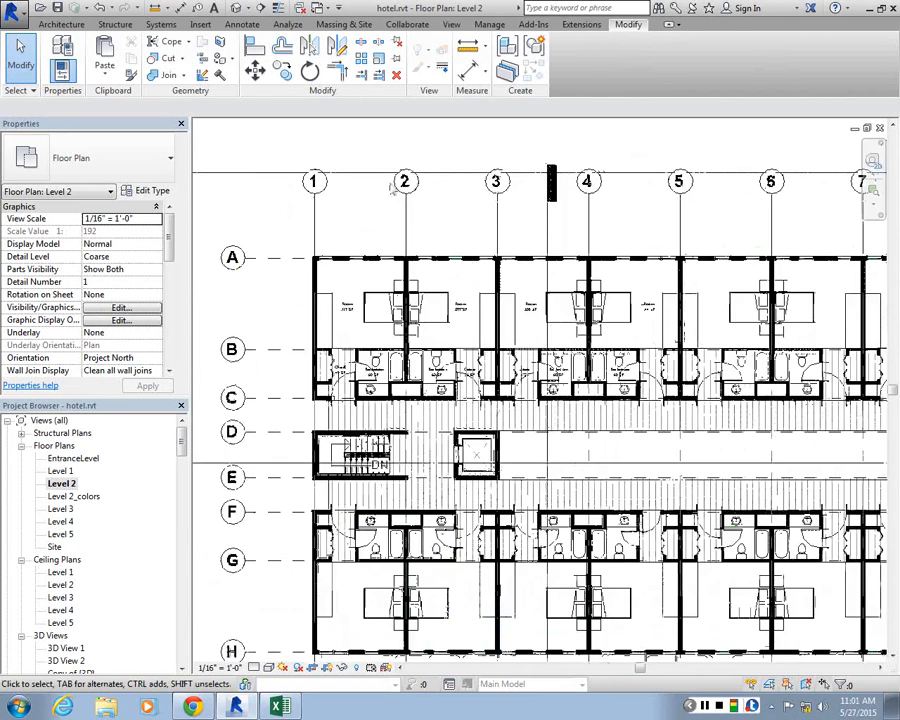
pyautogui.scroll(-1, 391, 190)
pyautogui.scroll(2, 326, 225)
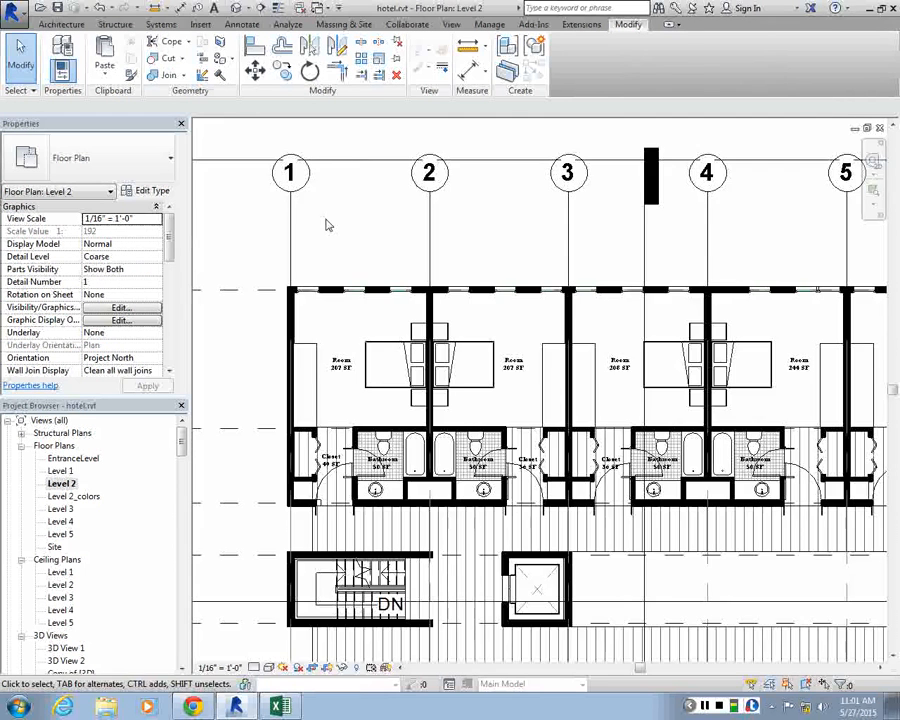
# Hide the Lines model category in the Level 2 floor plan's Visibility/Graphic Overrides to remove the green lines at the windows
pyautogui.scroll(4, 291, 297)
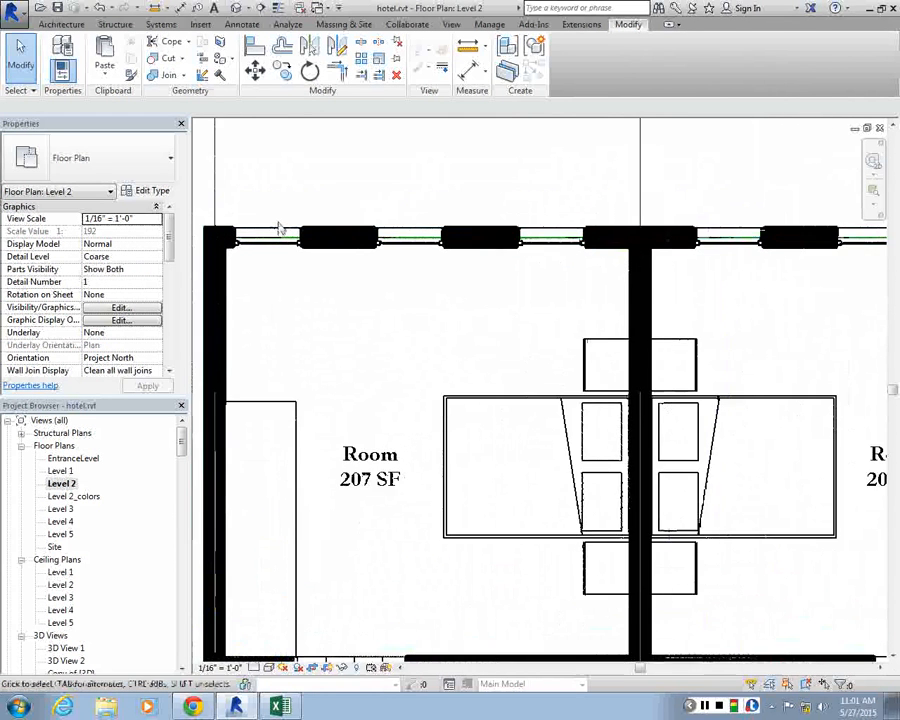
pyautogui.scroll(1, 280, 230)
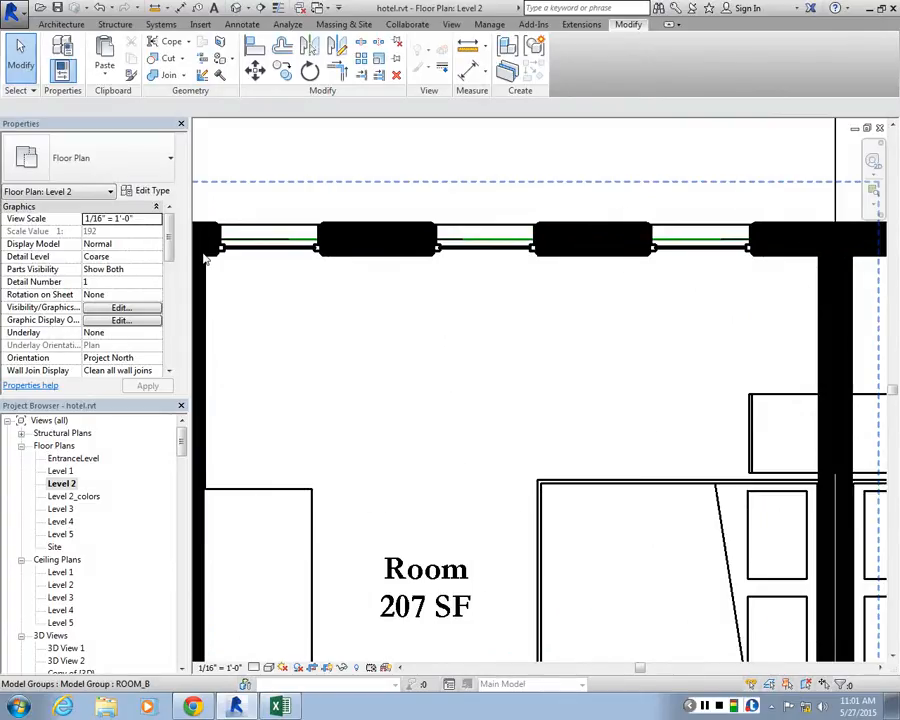
pyautogui.scroll(-3, 205, 258)
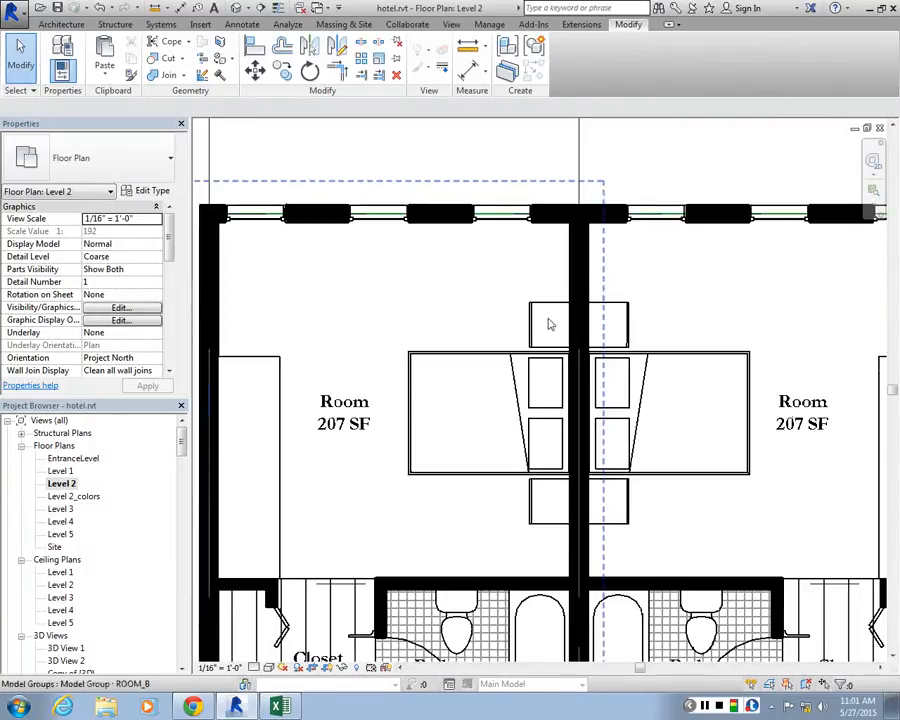
pyautogui.click(120, 308)
pyautogui.moveTo(458, 78); pyautogui.dragTo(512, 79)
pyautogui.scroll(-1, 840, 205)
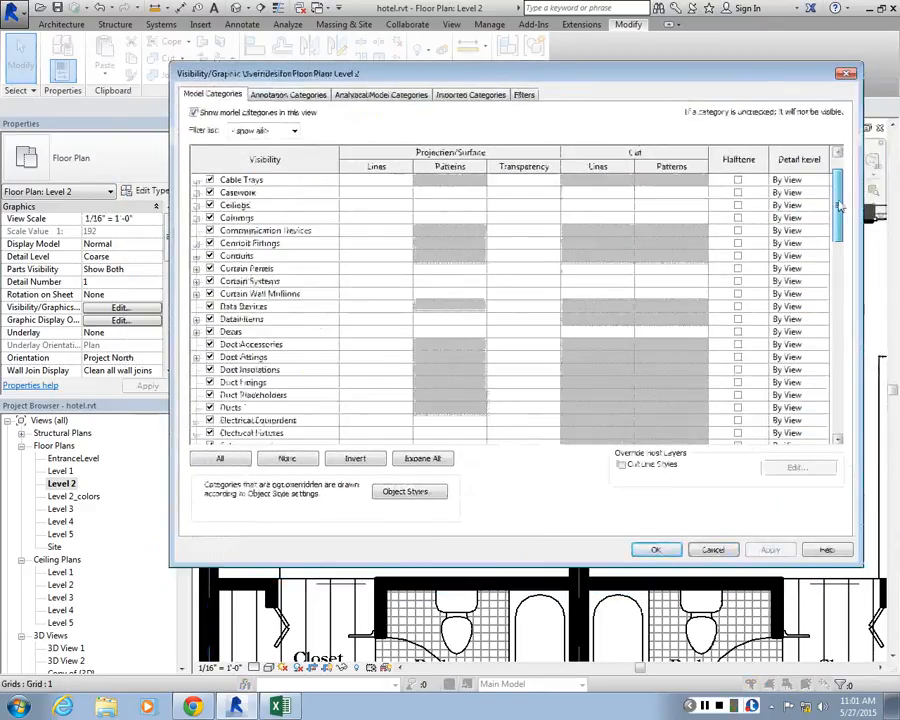
pyautogui.scroll(-8, 840, 205)
pyautogui.click(200, 295)
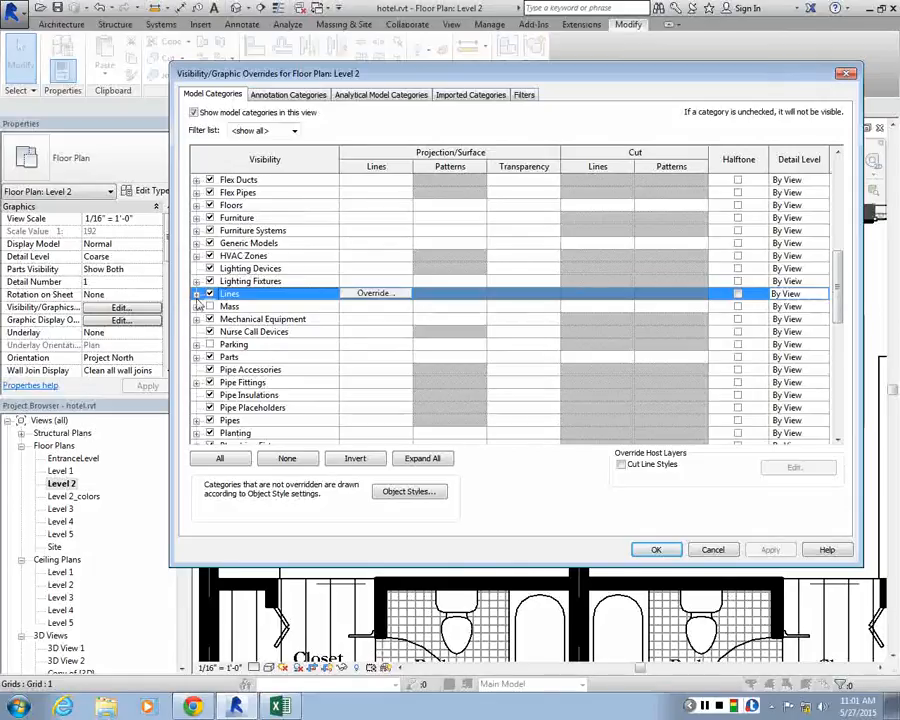
pyautogui.click(197, 296)
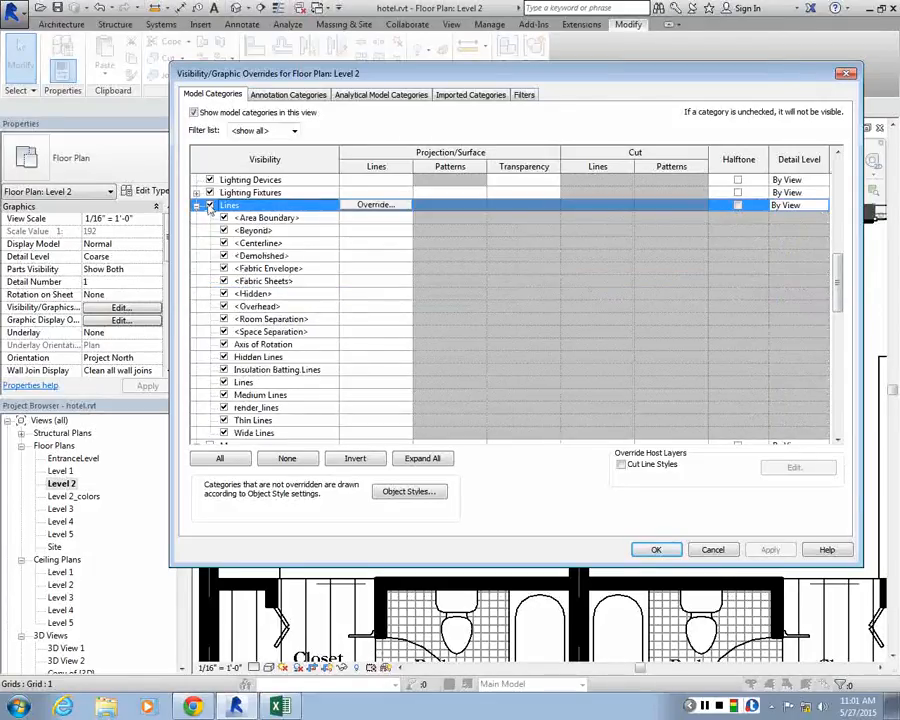
pyautogui.click(209, 205)
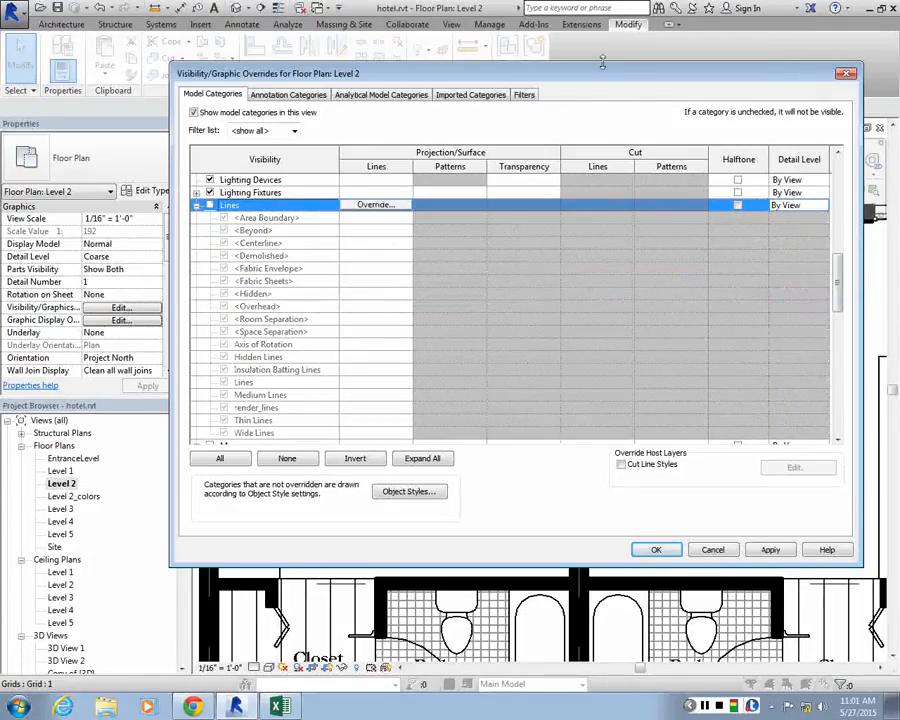
pyautogui.moveTo(603, 62); pyautogui.dragTo(597, 177)
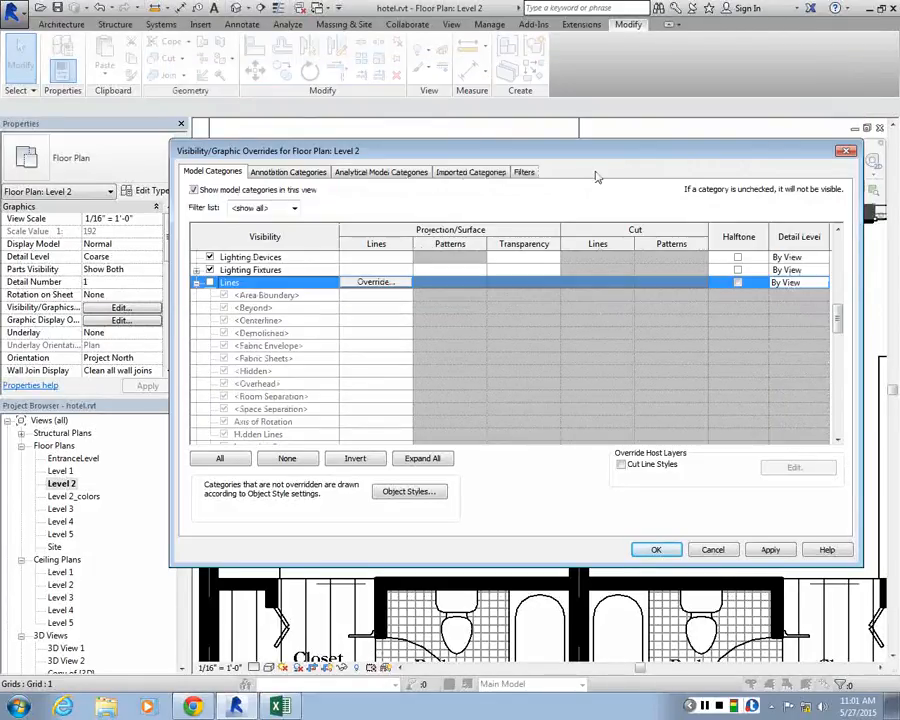
pyautogui.click(771, 552)
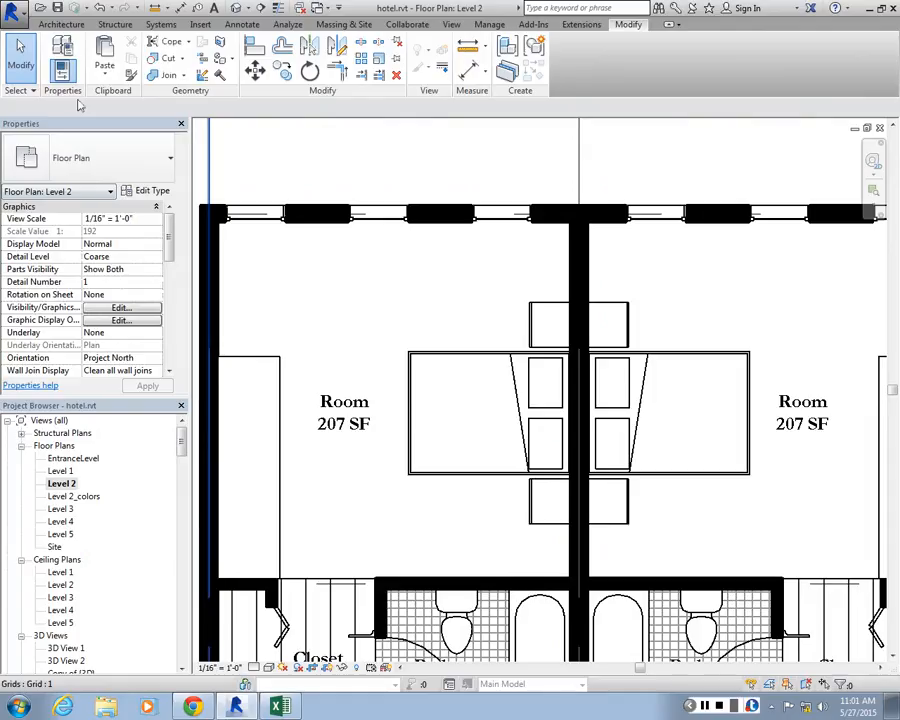
# Turn the whole Lines model category back on in the Level 2 floor plan's Visibility/Graphic Overrides and look through its subcategories
pyautogui.click(112, 308)
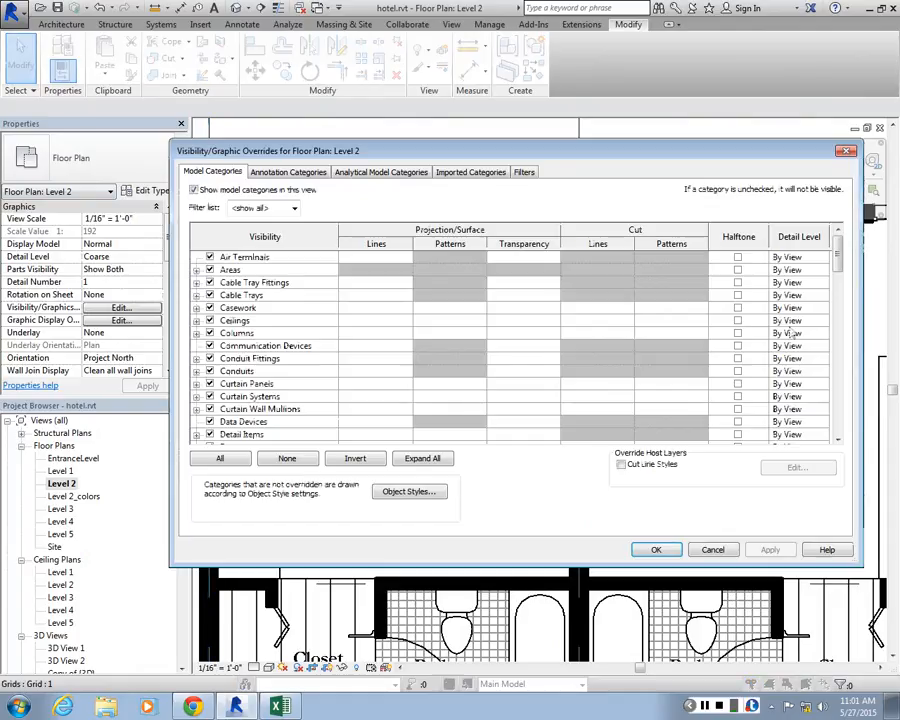
pyautogui.scroll(-5, 838, 345)
pyautogui.scroll(-1, 838, 345)
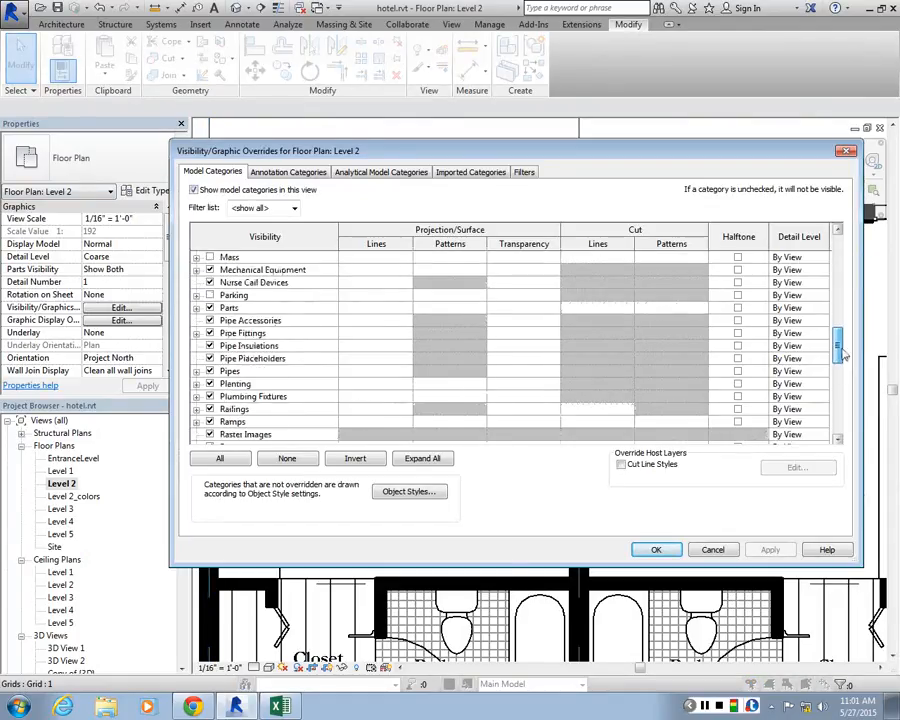
pyautogui.scroll(1, 329, 348)
pyautogui.scroll(-4, 329, 348)
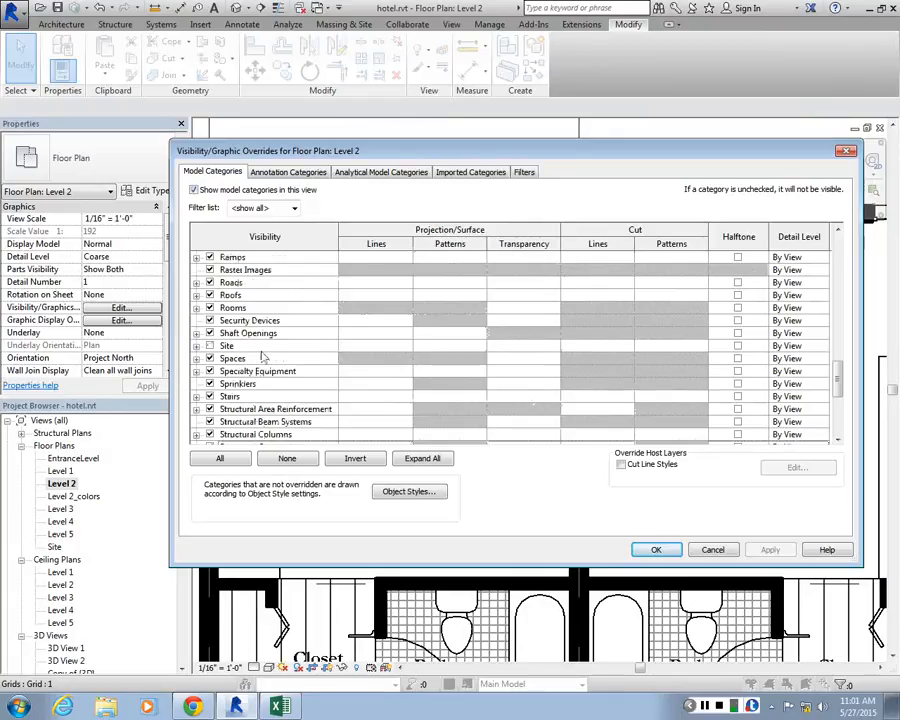
pyautogui.scroll(6, 211, 333)
pyautogui.scroll(1, 211, 333)
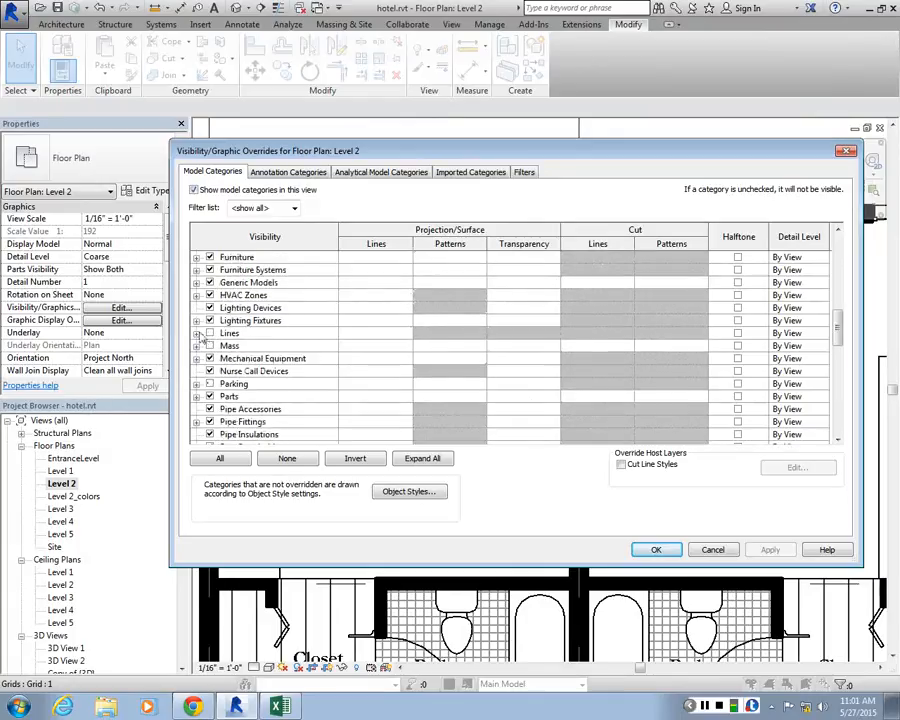
pyautogui.click(208, 333)
pyautogui.click(197, 333)
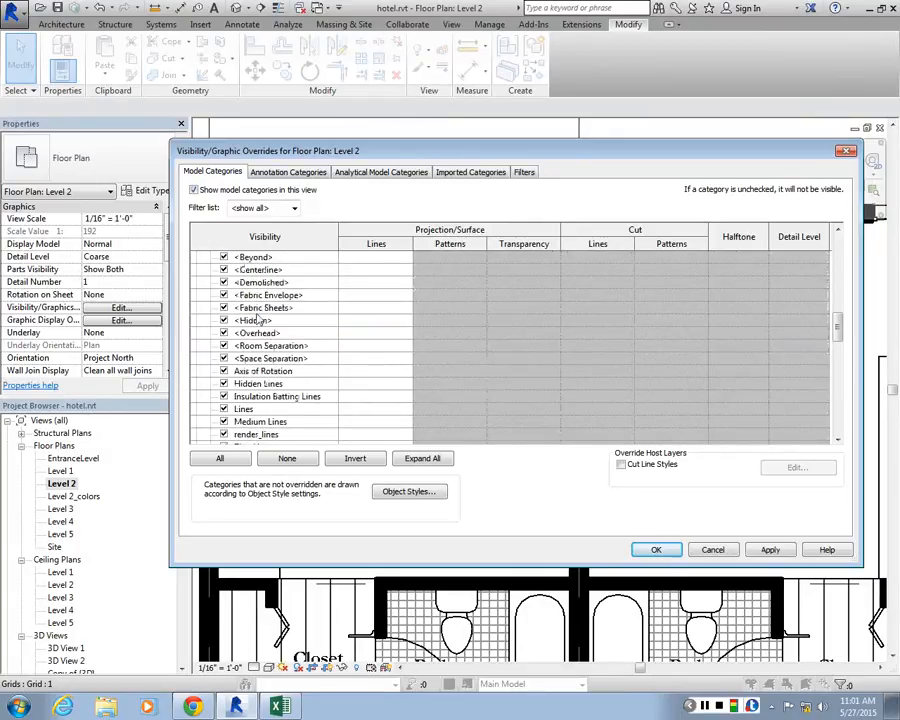
pyautogui.scroll(-4, 329, 327)
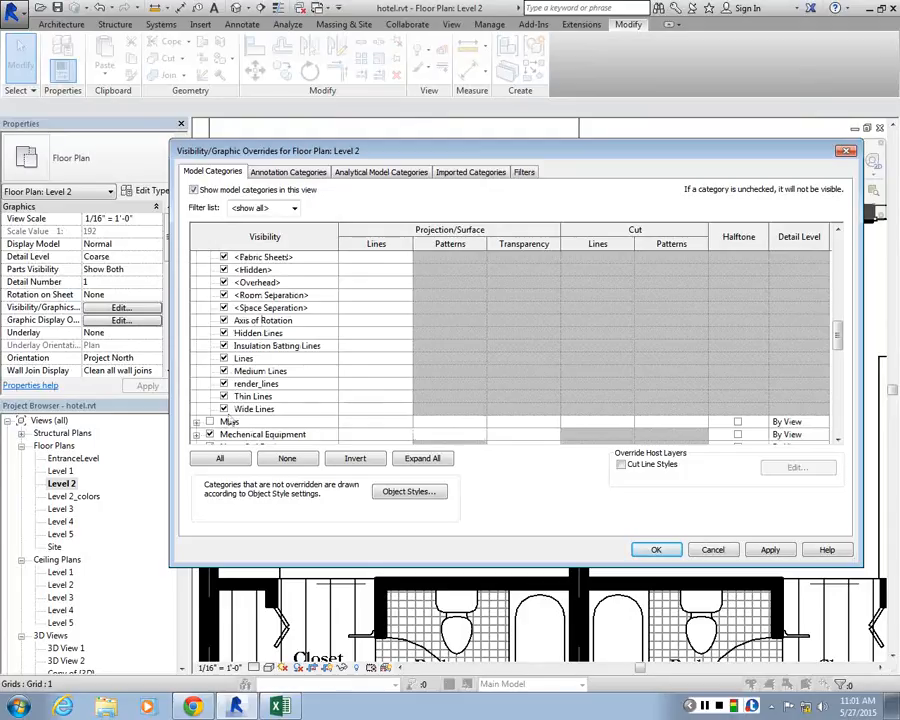
pyautogui.scroll(2, 232, 421)
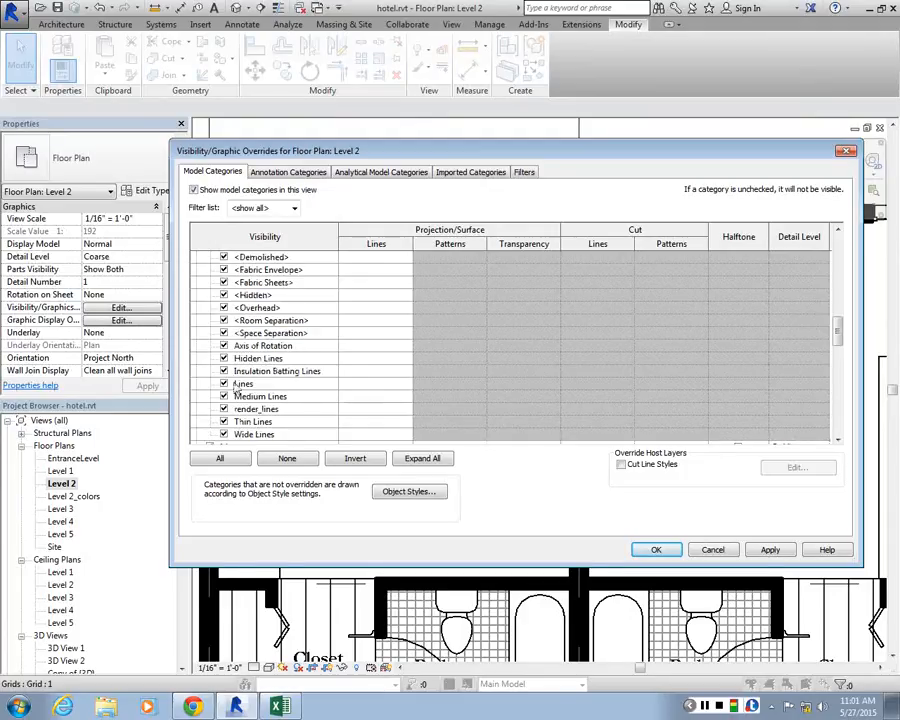
pyautogui.click(226, 386)
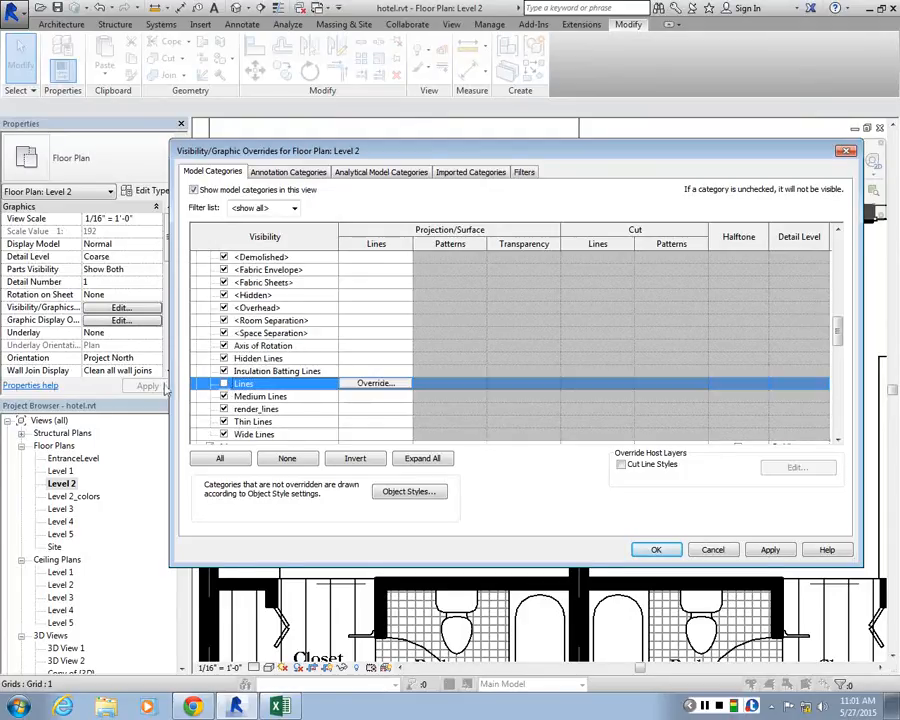
pyautogui.click(224, 384)
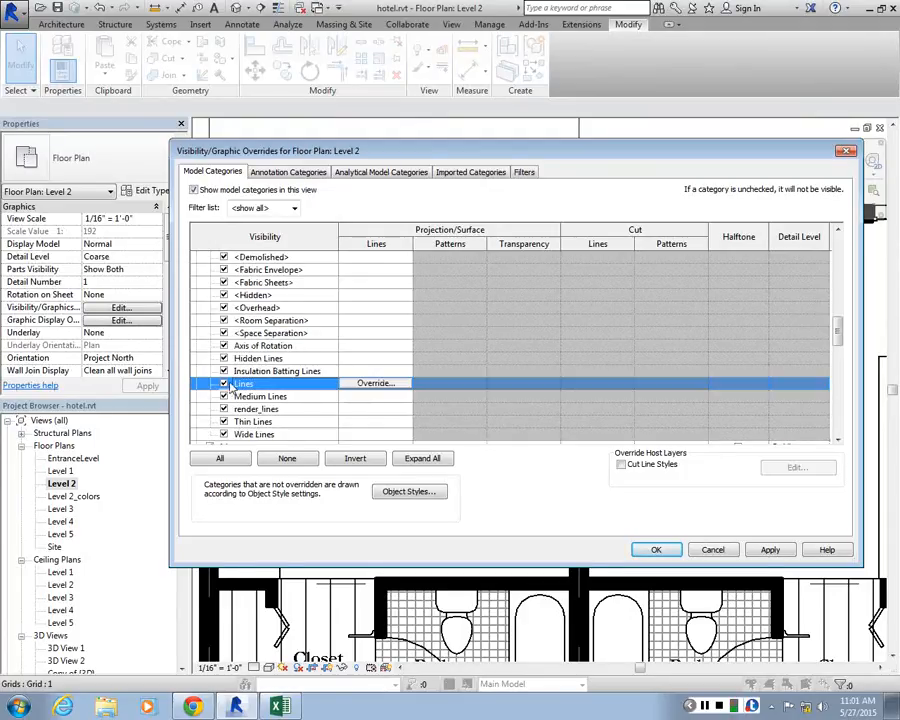
pyautogui.click(668, 549)
# Select the green line chain crossing the windows in the upper exterior wall to check its line style, and clear the selection
pyautogui.scroll(3, 388, 216)
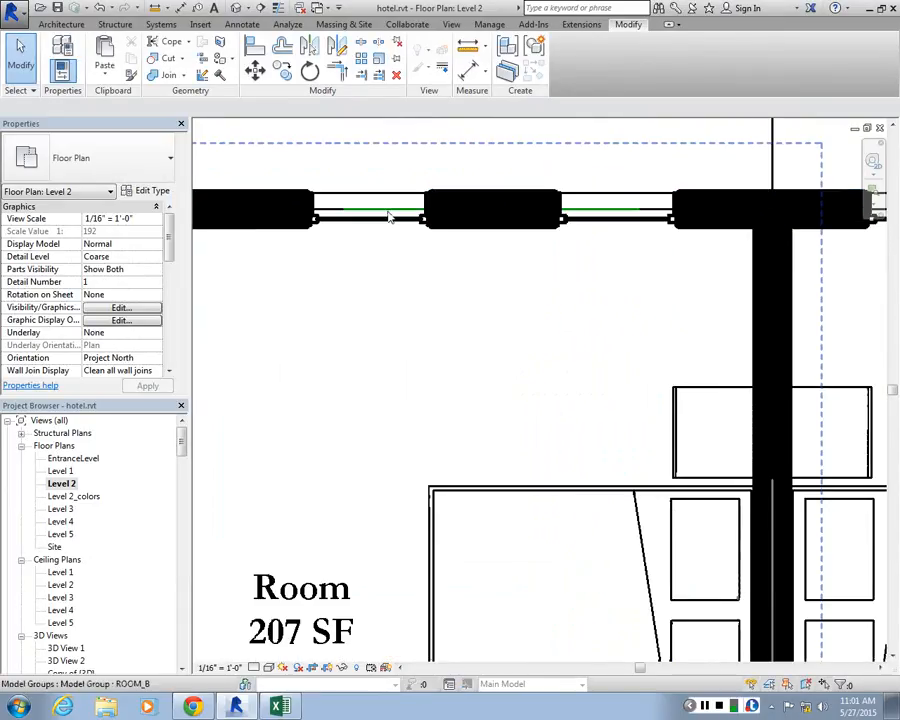
pyautogui.press('Tab')
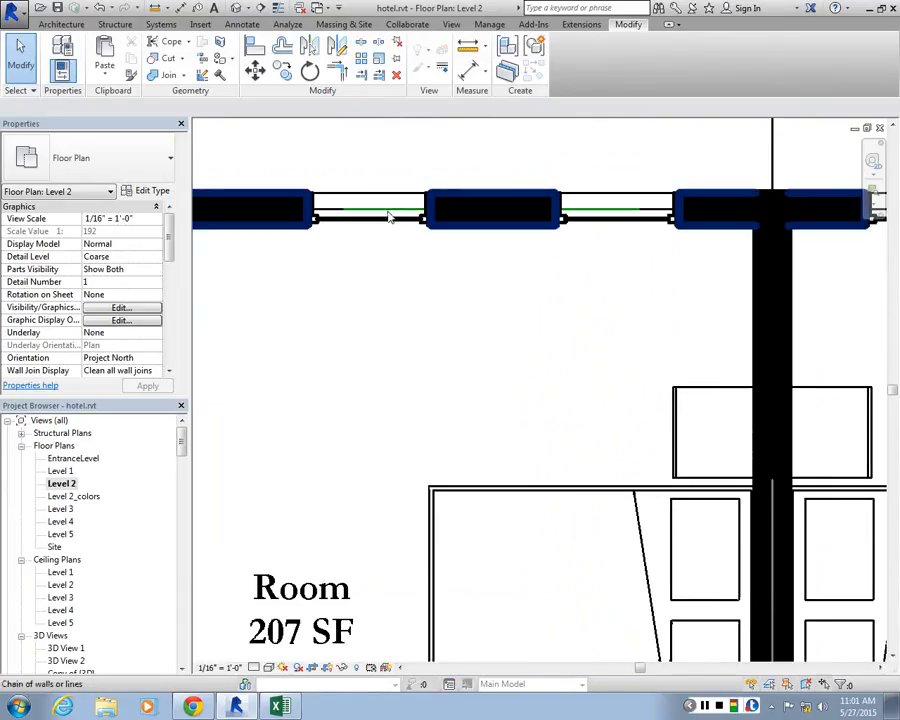
pyautogui.press('Tab')
pyautogui.click(390, 217)
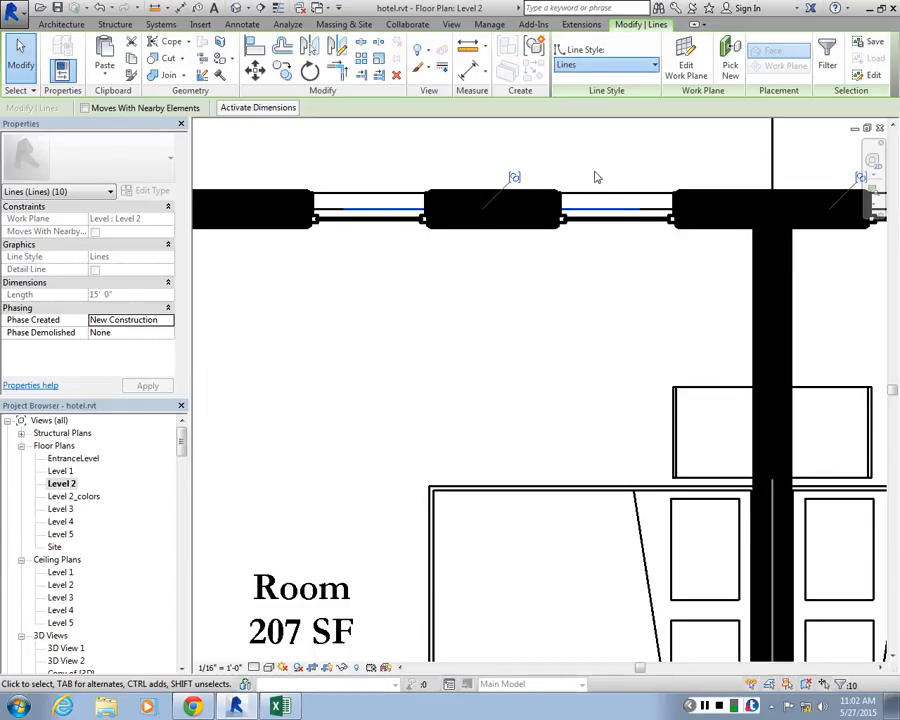
pyautogui.click(22, 60)
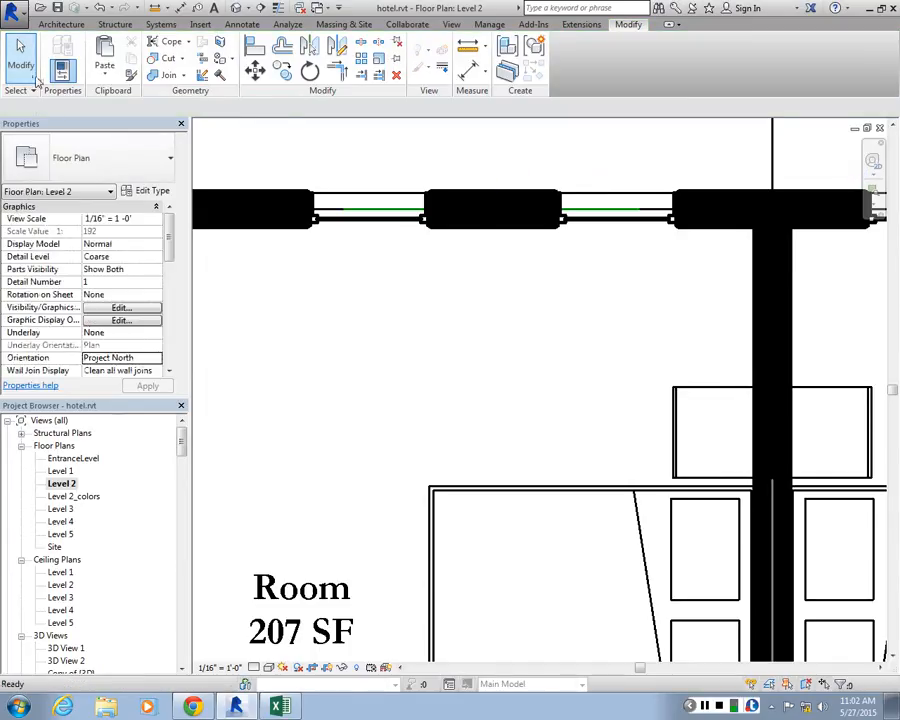
# Hide only the Lines subcategory under the Lines model category in the Level 2 floor plan's Visibility/Graphic Overrides
pyautogui.click(119, 307)
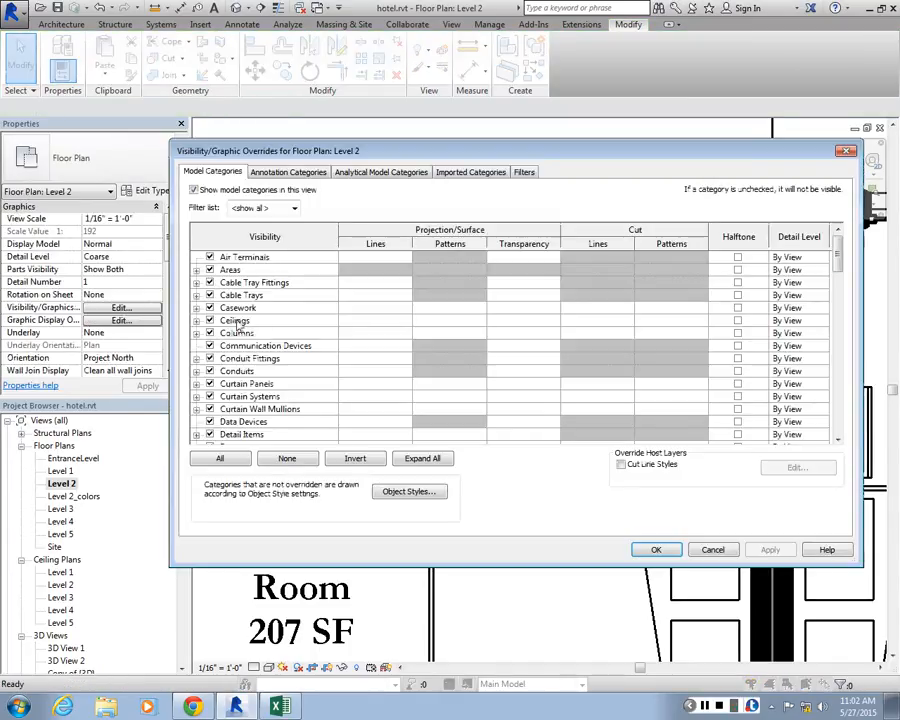
pyautogui.moveTo(839, 248); pyautogui.dragTo(840, 324)
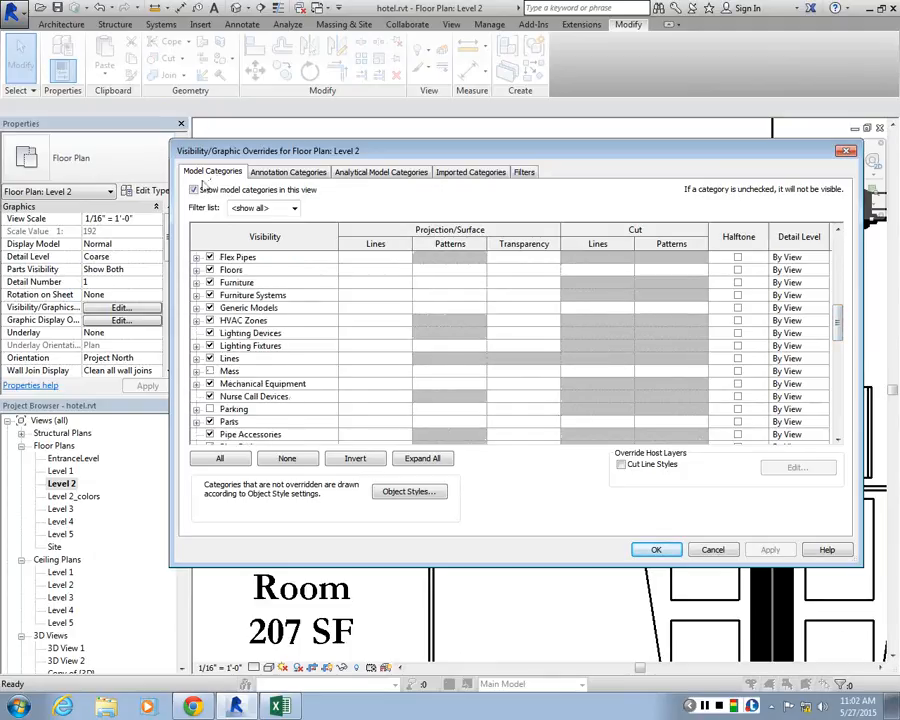
pyautogui.click(196, 358)
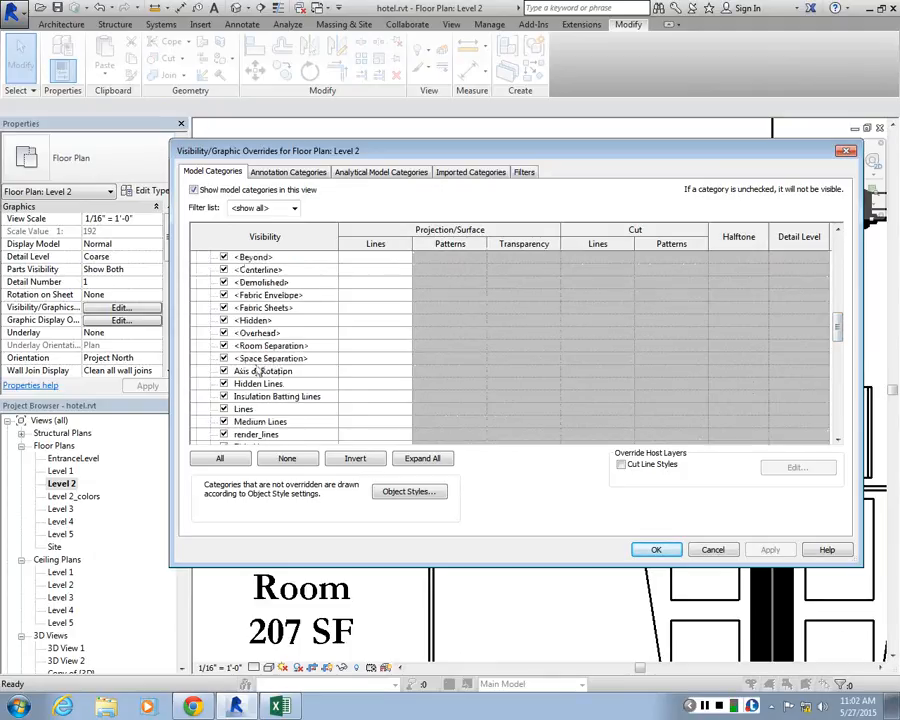
pyautogui.scroll(-1, 230, 387)
pyautogui.click(225, 384)
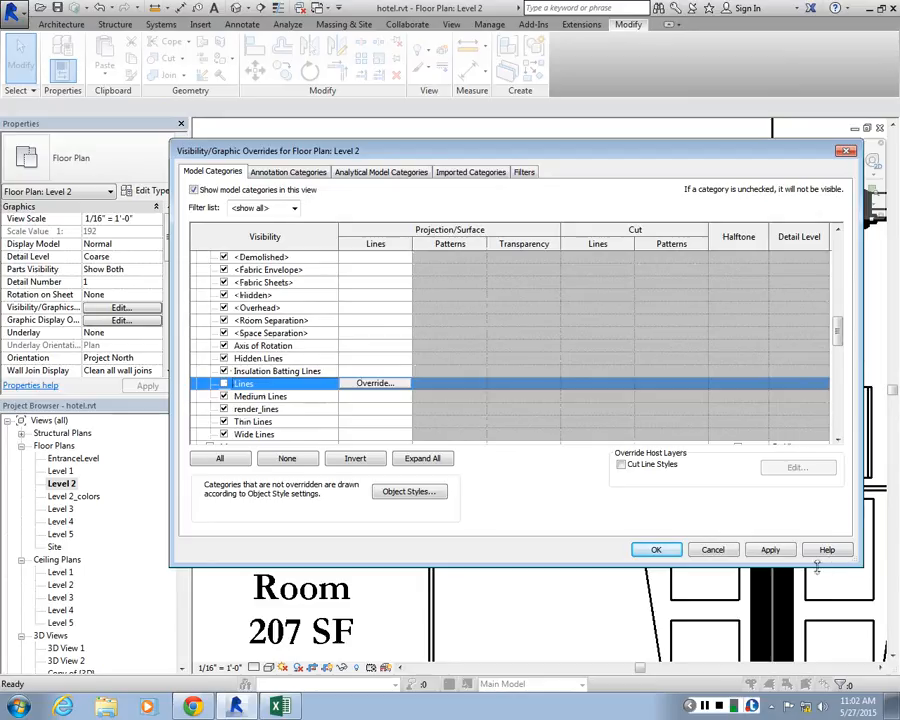
pyautogui.click(775, 551)
pyautogui.click(641, 548)
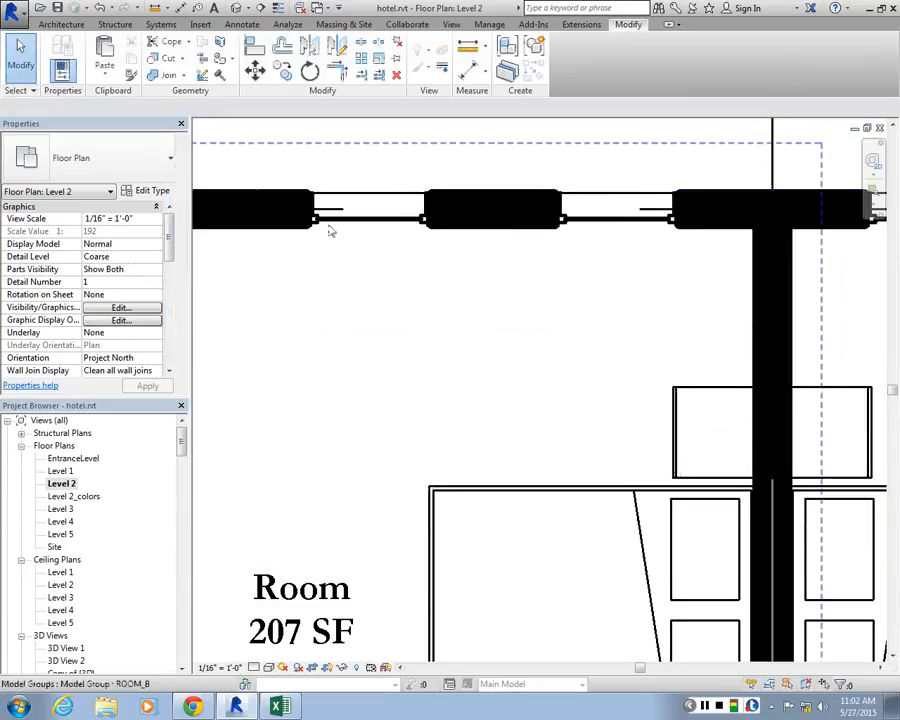
# Examine the windows along the upper exterior wall of the Level 2 rooms for remaining stray lines and heavy wall outlines
pyautogui.scroll(-4, 408, 205)
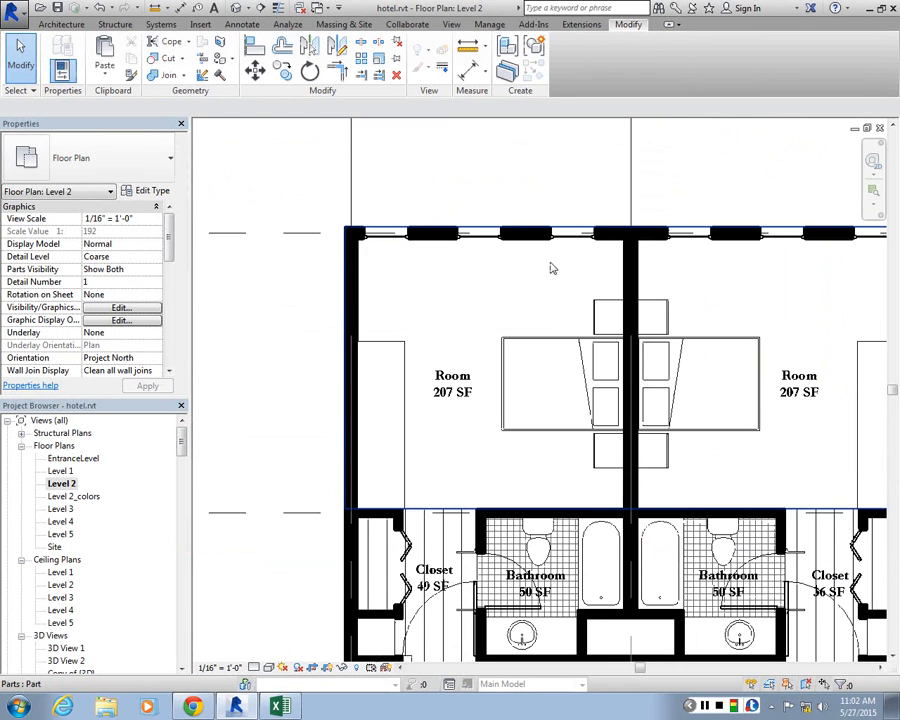
pyautogui.scroll(3, 550, 268)
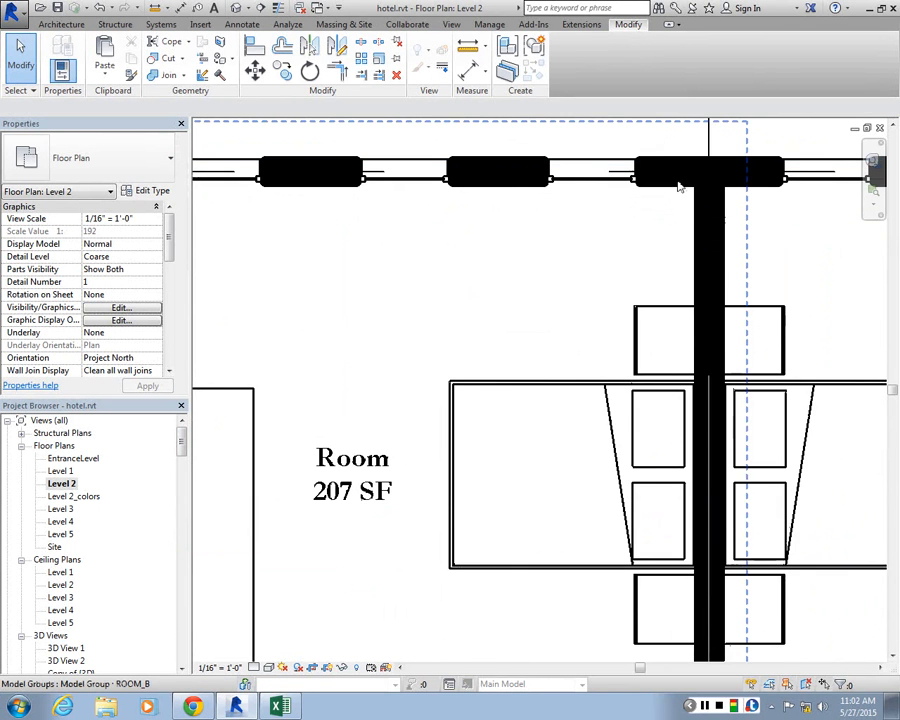
pyautogui.scroll(-2, 679, 187)
pyautogui.scroll(-2, 513, 235)
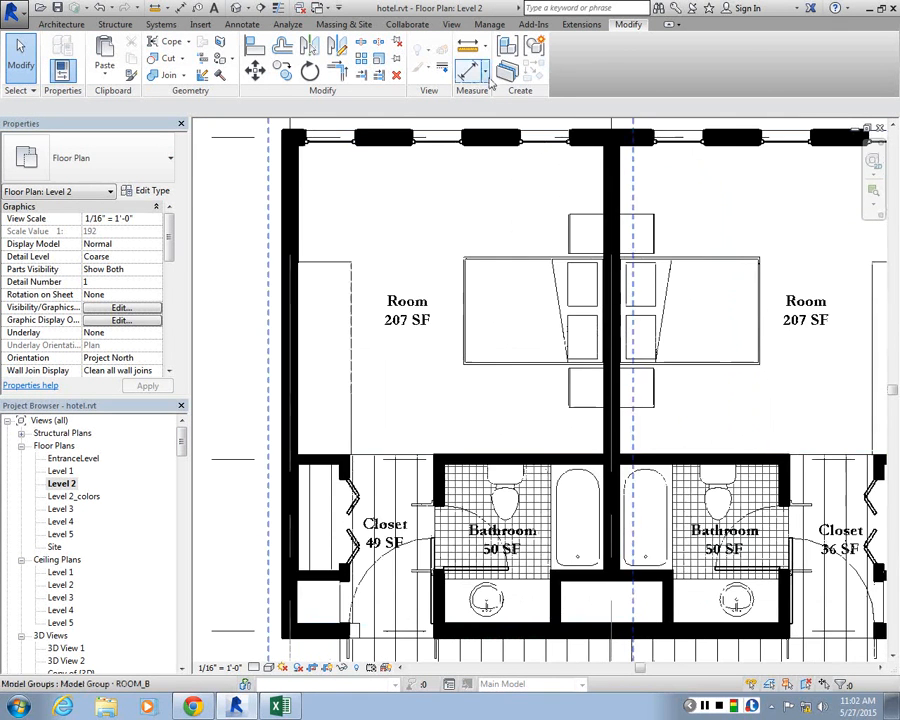
pyautogui.scroll(2, 376, 168)
pyautogui.scroll(2, 699, 257)
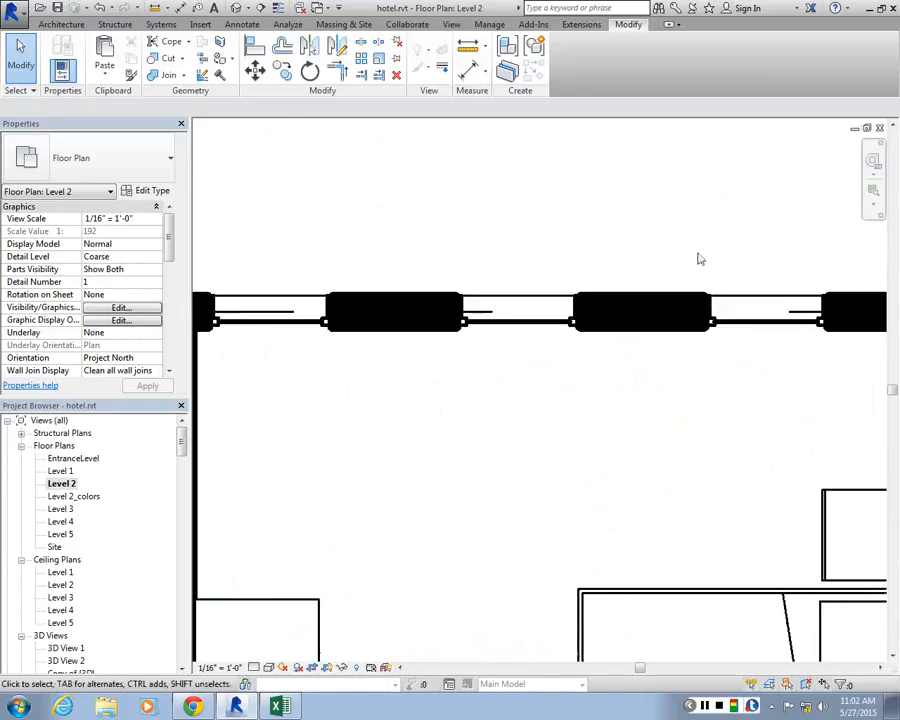
pyautogui.scroll(3, 410, 274)
pyautogui.scroll(-3, 430, 290)
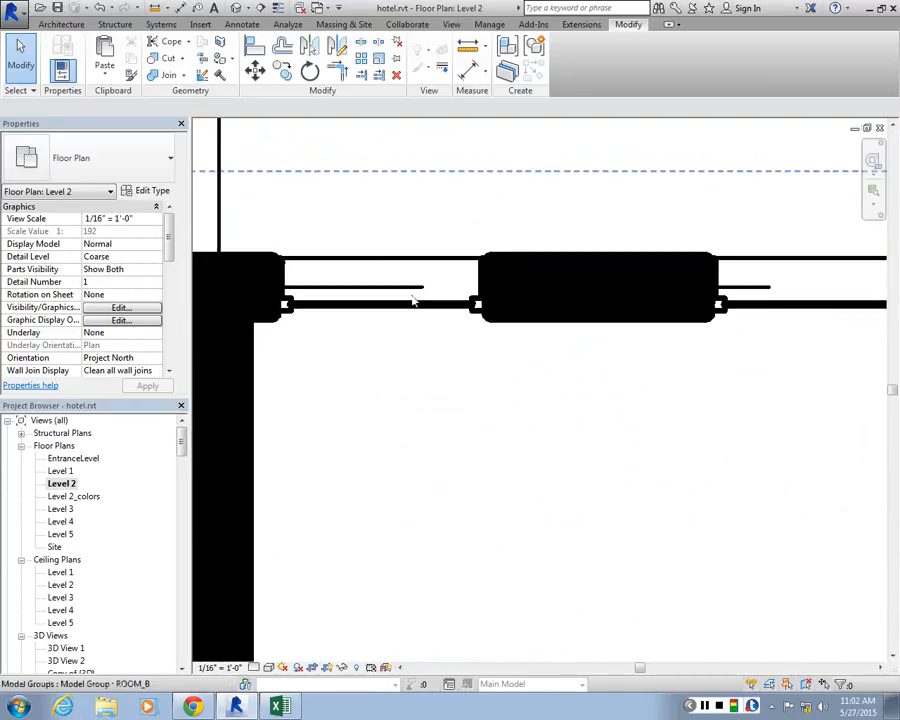
pyautogui.scroll(1, 356, 328)
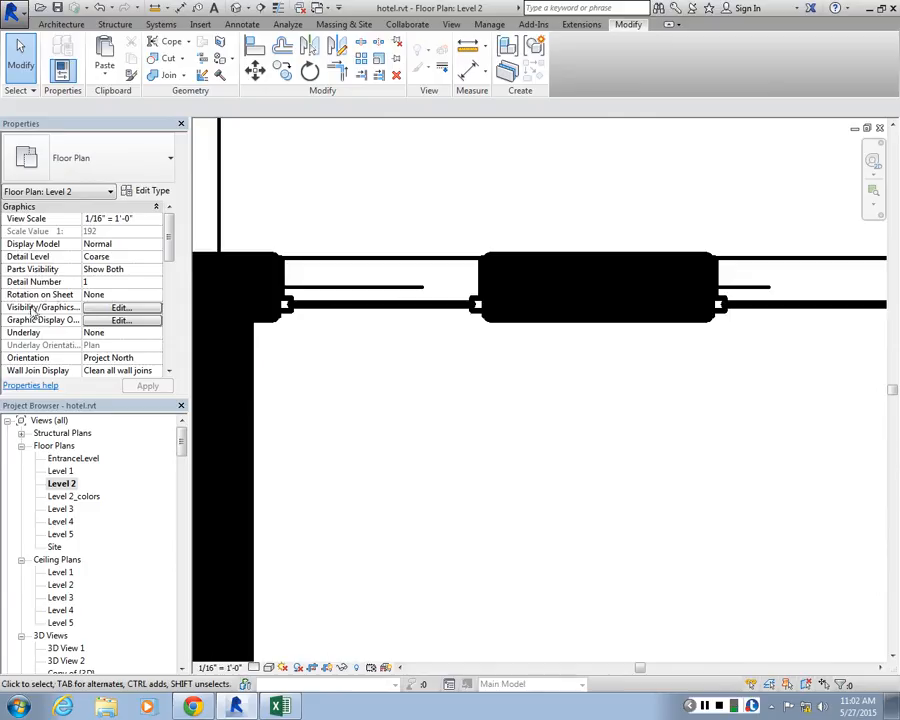
# Set the cut line weight of the Walls category to 2 in Object Styles, reached from the Level 2 visibility overrides
pyautogui.click(135, 309)
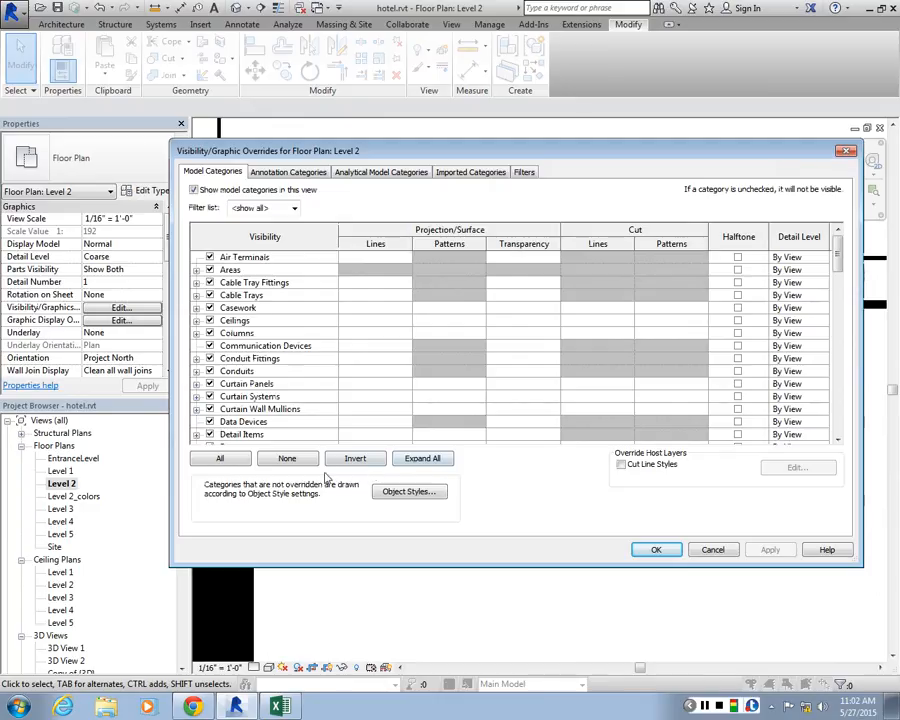
pyautogui.click(409, 492)
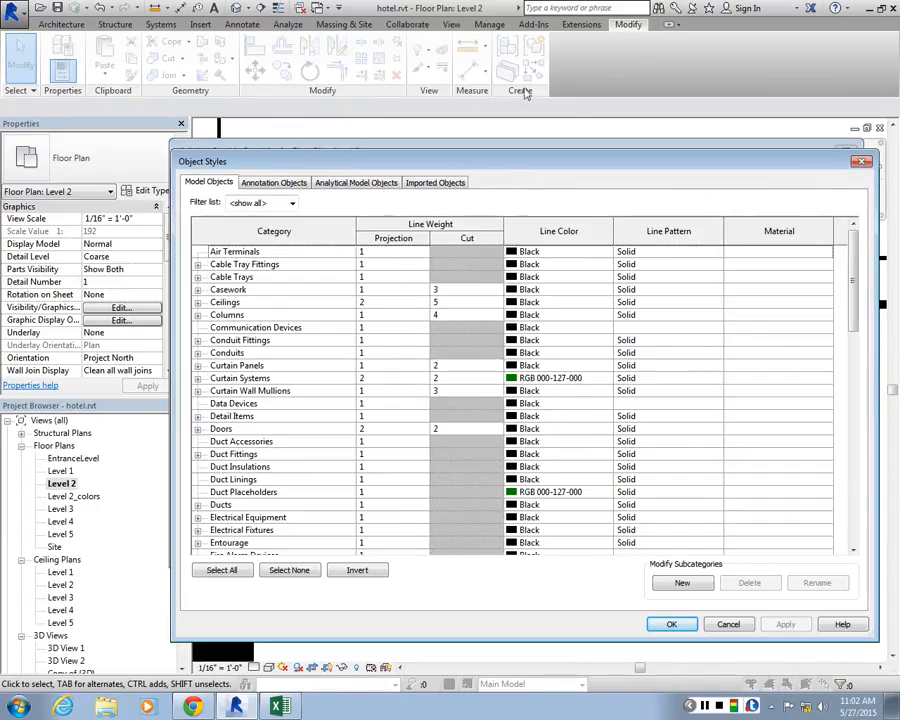
pyautogui.moveTo(543, 160); pyautogui.dragTo(541, 43)
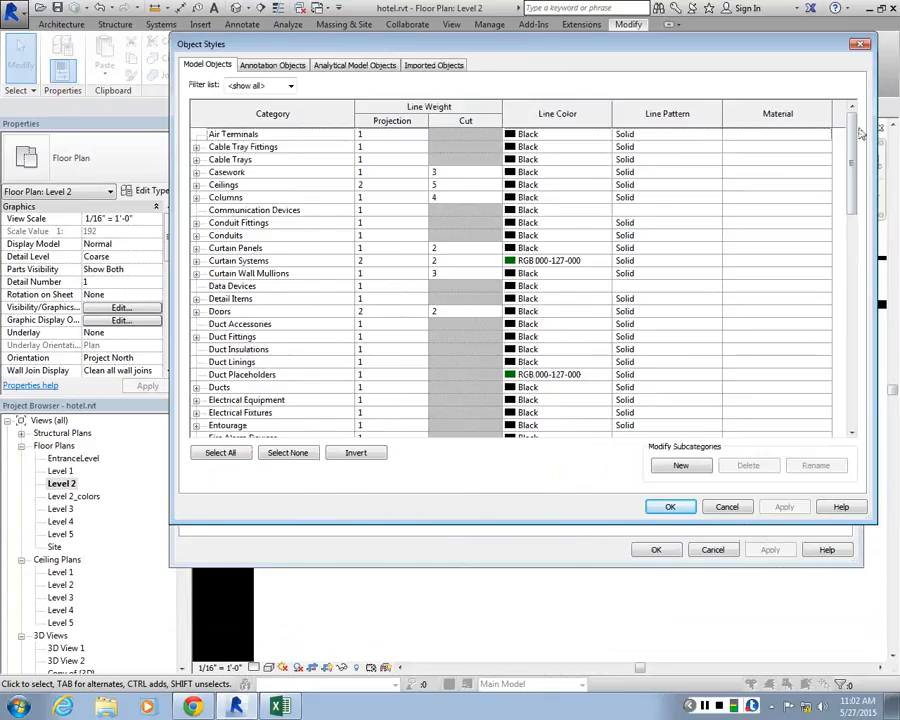
pyautogui.moveTo(853, 140); pyautogui.dragTo(848, 380)
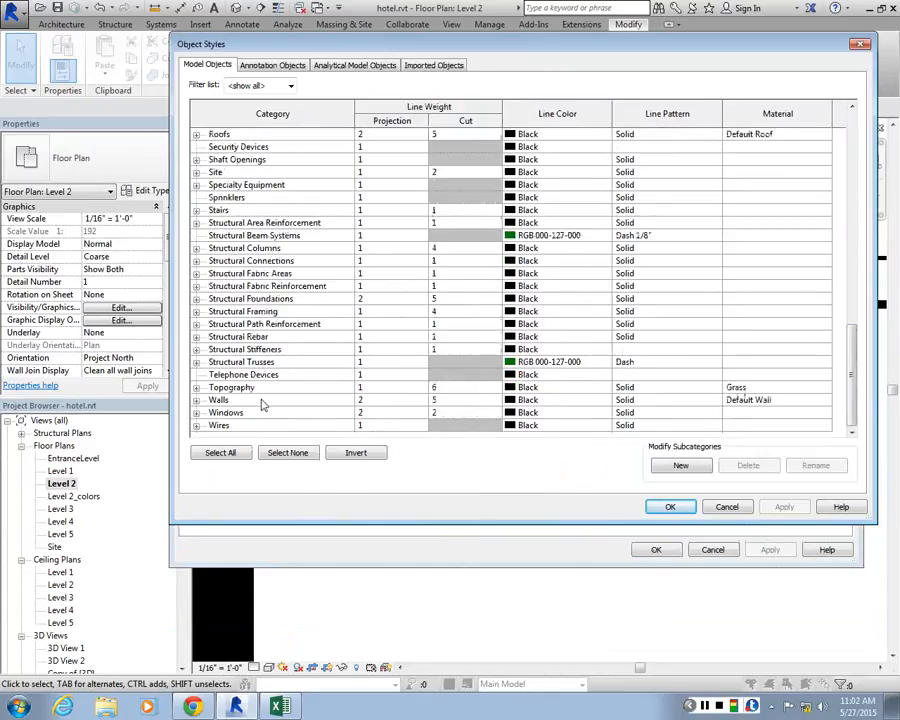
pyautogui.click(196, 400)
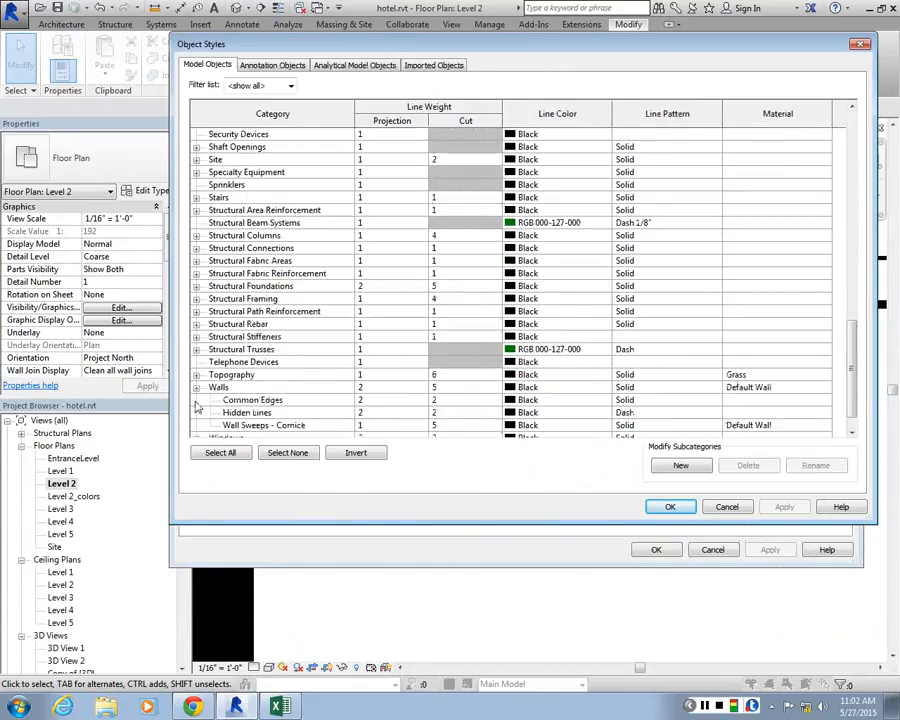
pyautogui.scroll(-1, 248, 390)
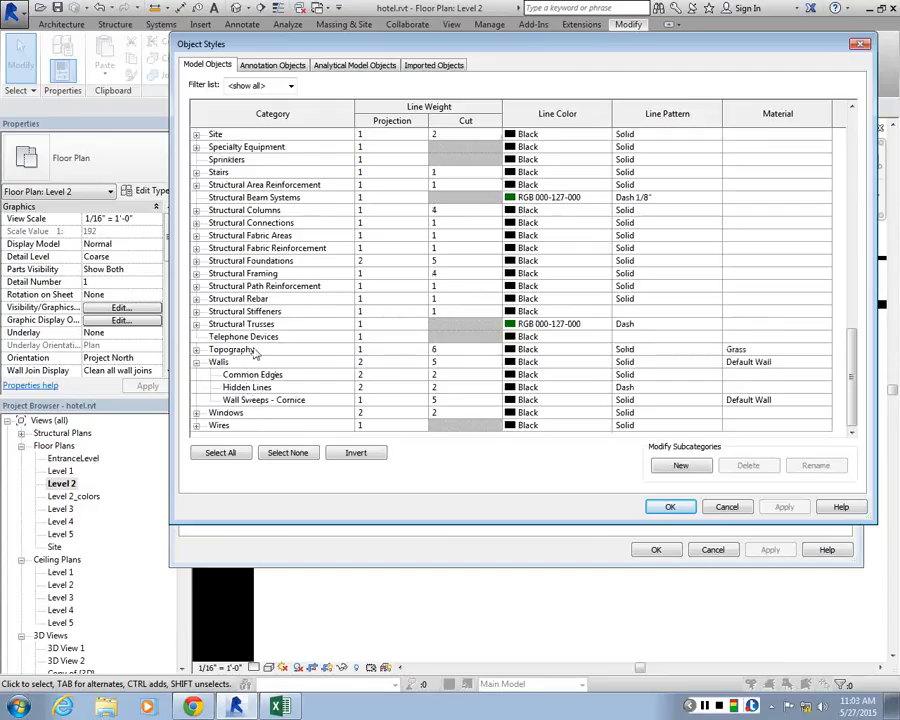
pyautogui.click(459, 366)
pyautogui.click(472, 362)
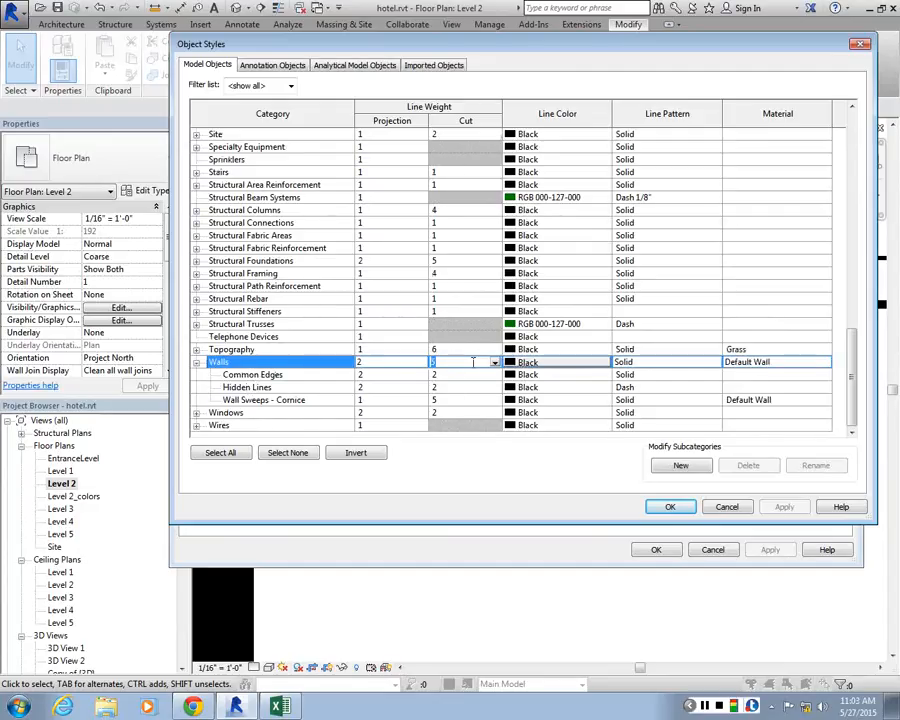
pyautogui.write('2')
pyautogui.click(448, 378)
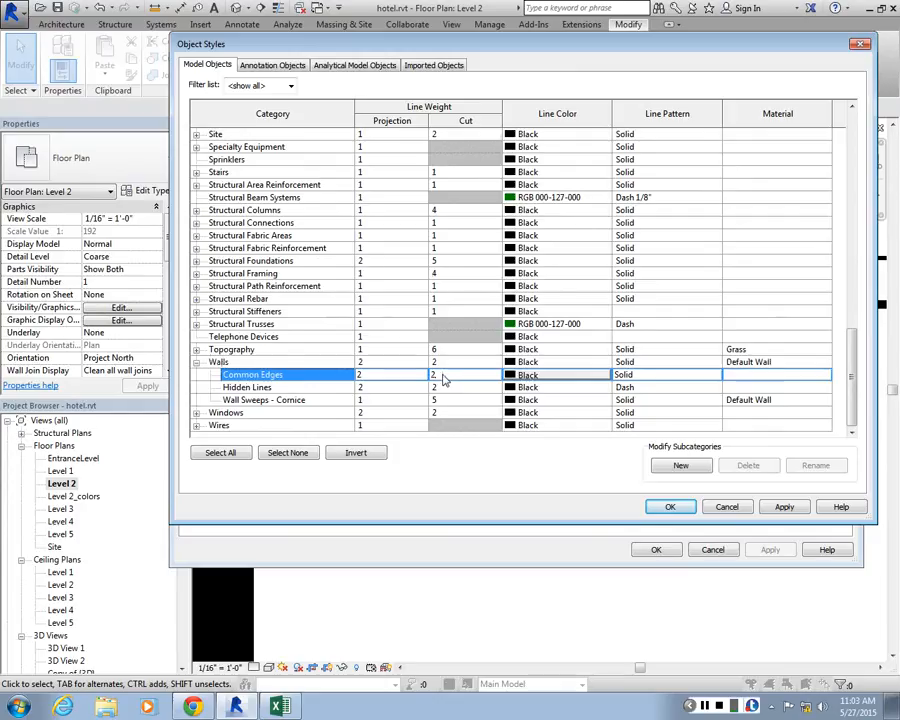
# Check the line weights of the Walls category and its Common Edges subcategory in Object Styles
pyautogui.click(373, 375)
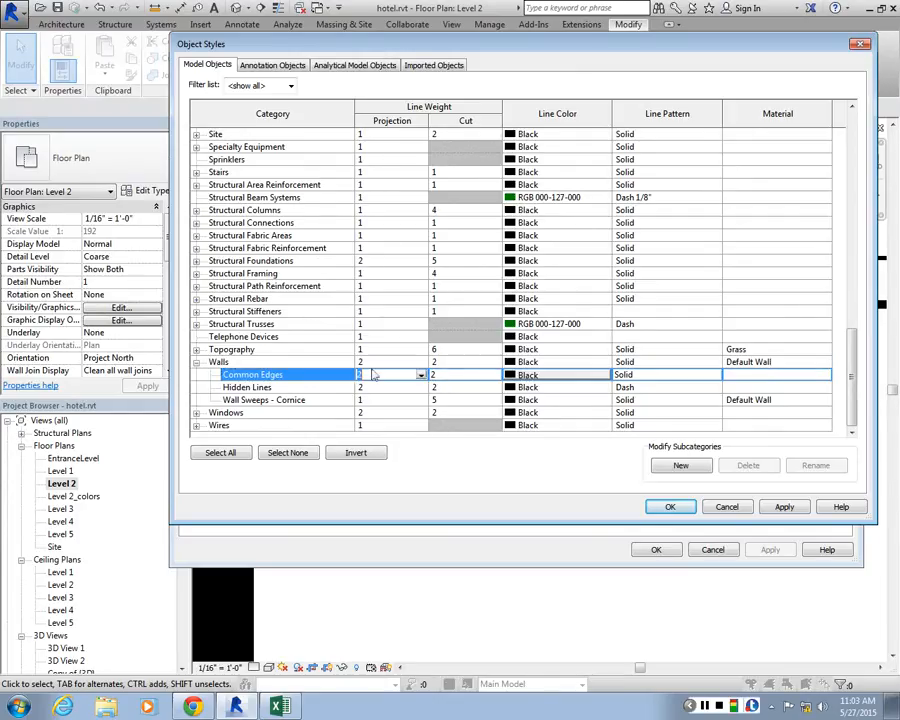
pyautogui.click(376, 362)
pyautogui.click(379, 377)
pyautogui.scroll(1, 357, 275)
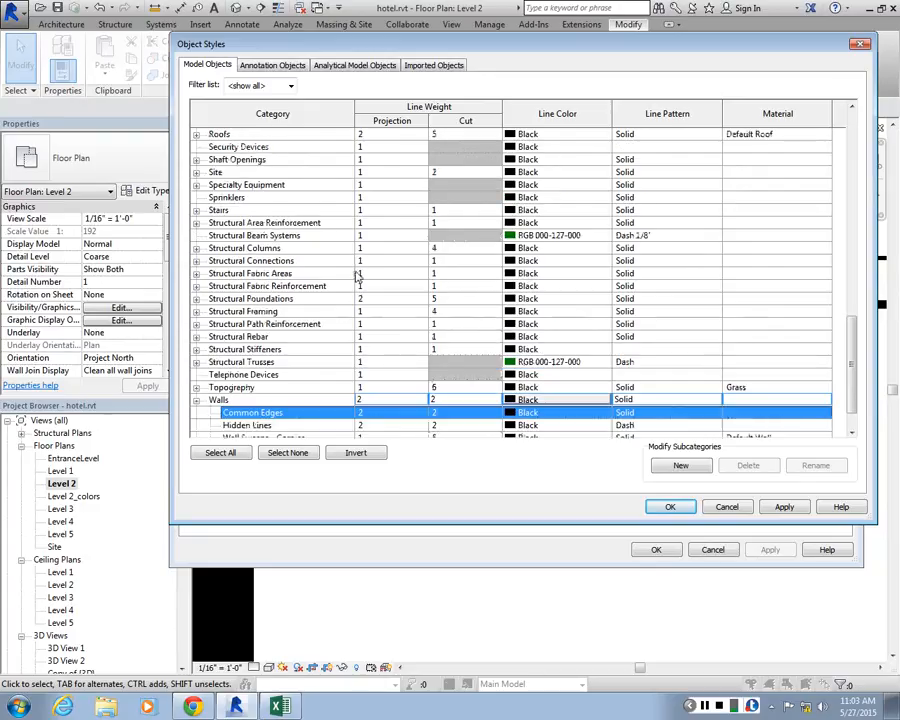
pyautogui.scroll(-1, 357, 275)
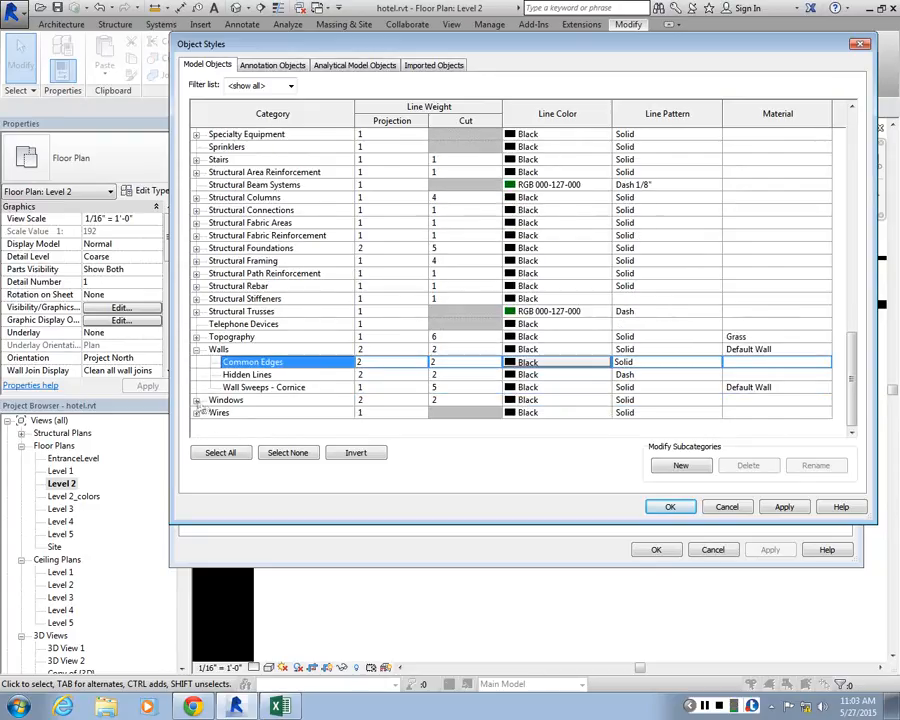
# Set the cut line weight of the Windows subcategories Glass, Frame/Mullion and Sill/Head to 1 in Object Styles and apply the changes
pyautogui.click(196, 400)
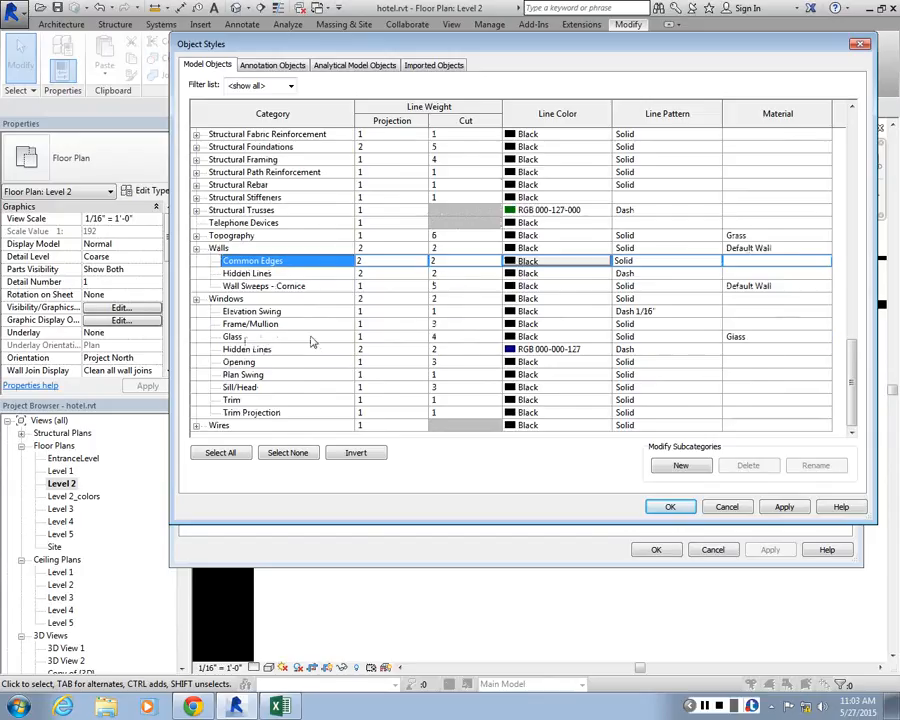
pyautogui.click(445, 338)
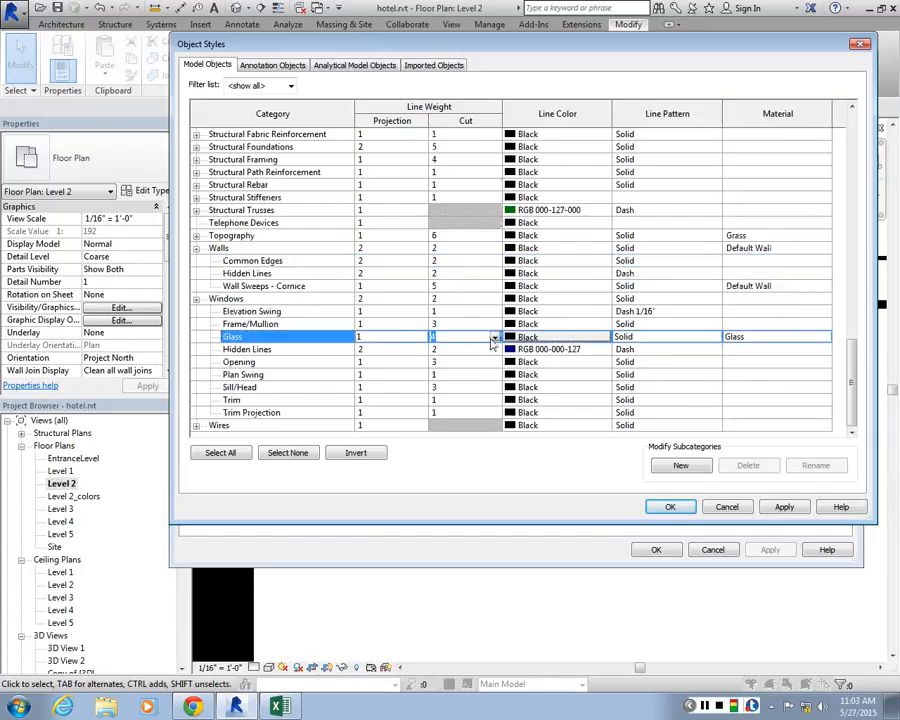
pyautogui.click(462, 350)
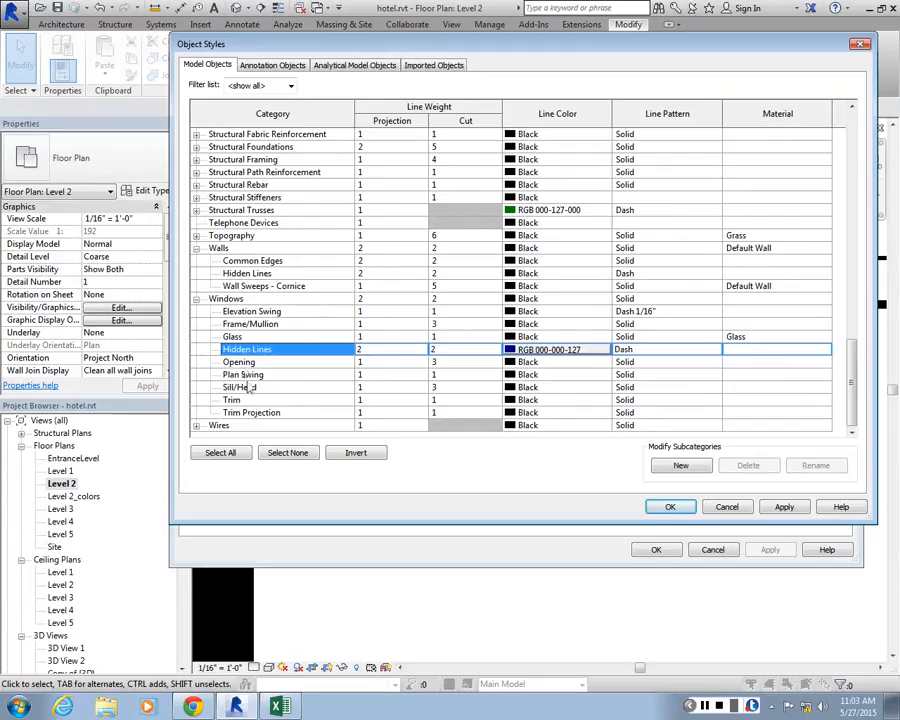
pyautogui.click(447, 326)
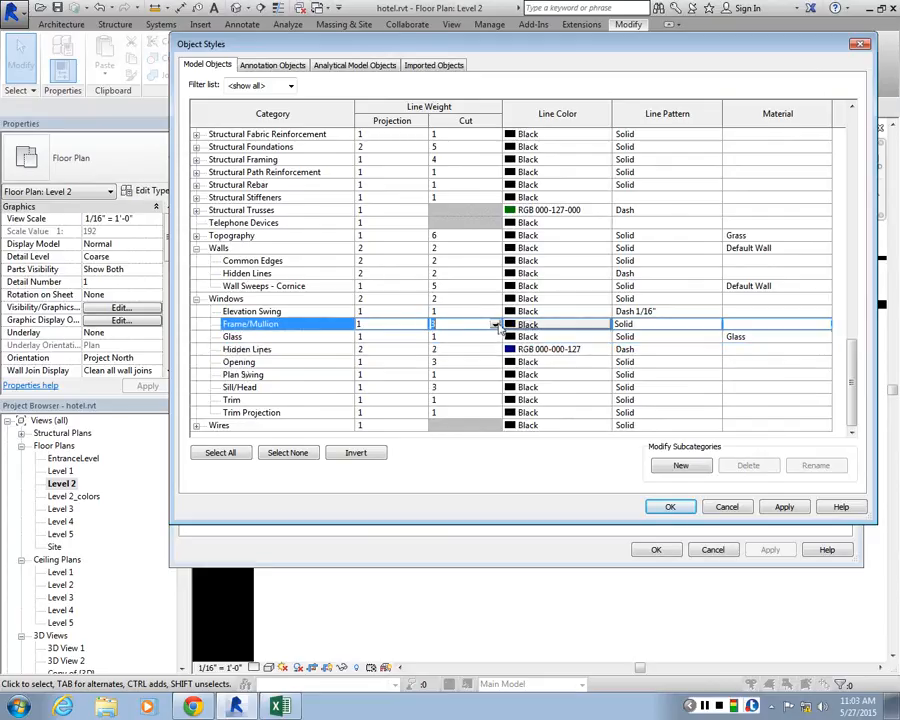
pyautogui.click(460, 387)
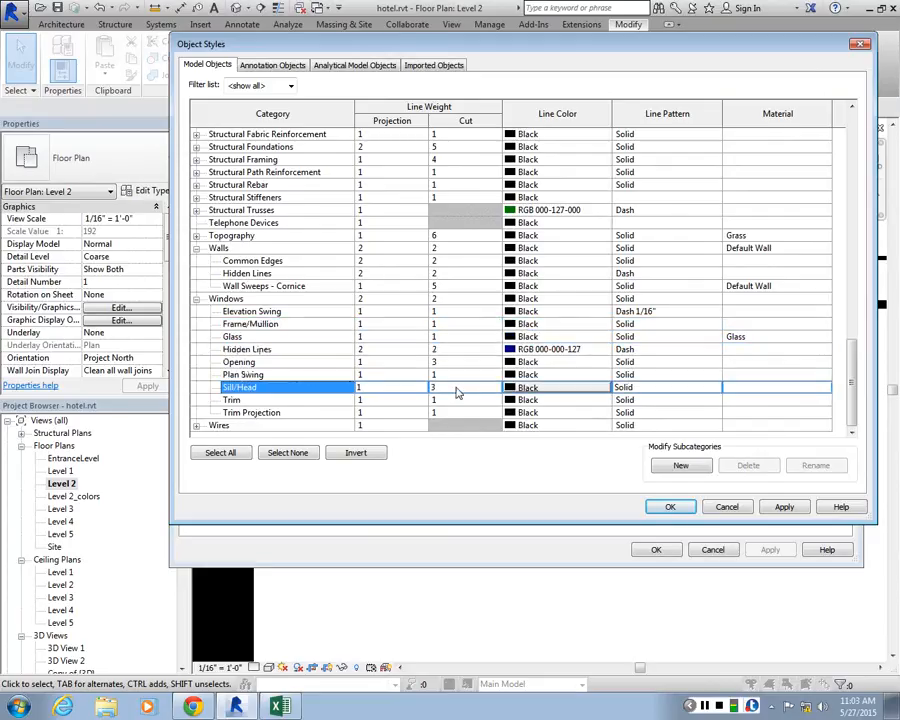
pyautogui.write('1')
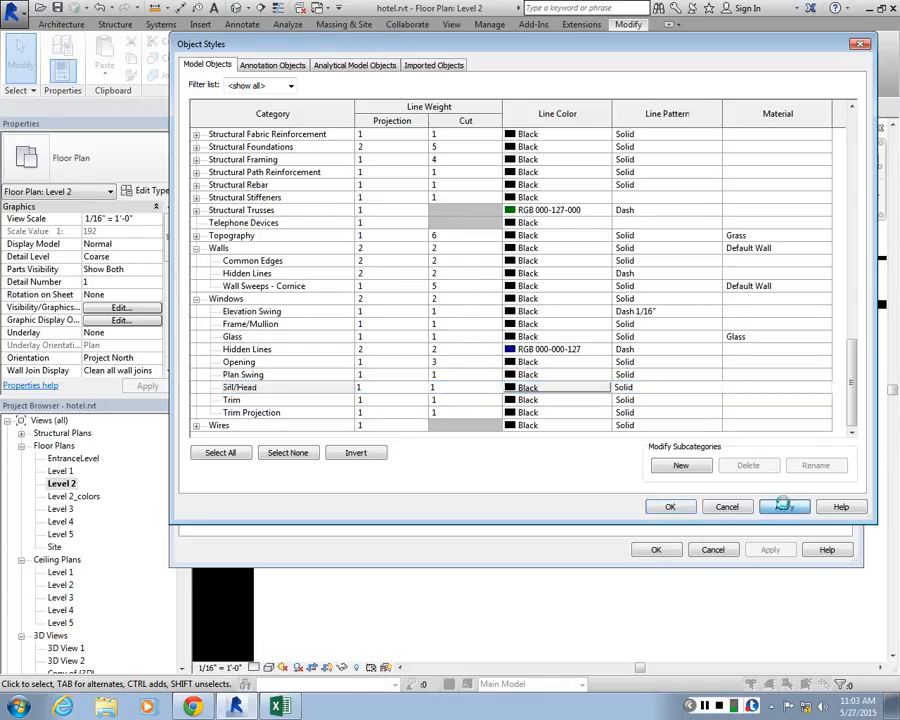
pyautogui.click(672, 507)
pyautogui.click(659, 549)
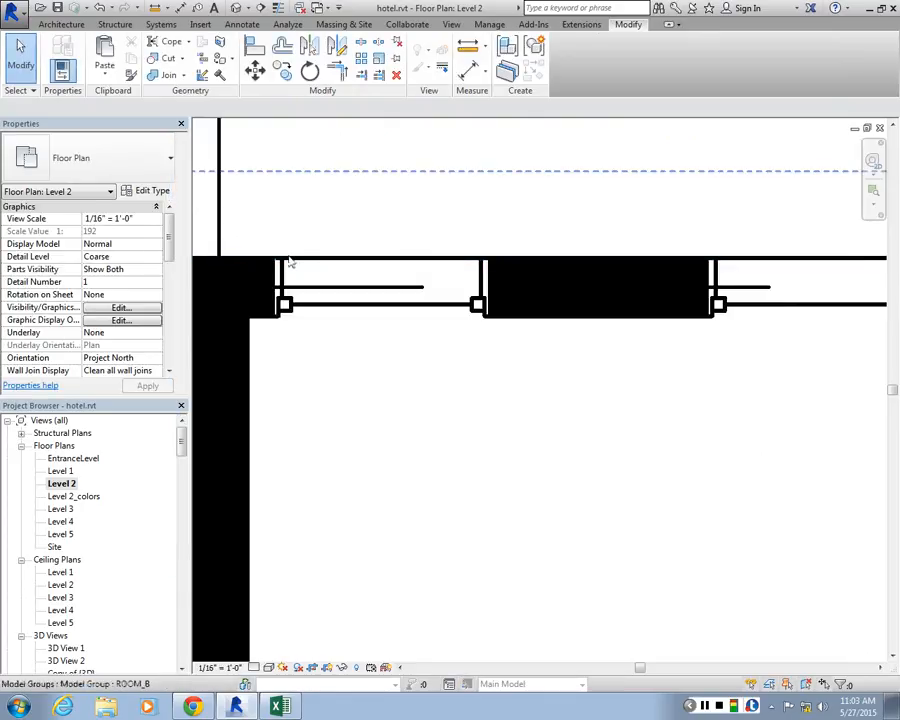
# Examine the windows, walls and closet of the Level 2 rooms to judge the line weights in plan
pyautogui.scroll(-3, 421, 283)
pyautogui.scroll(-3, 400, 277)
pyautogui.scroll(1, 369, 265)
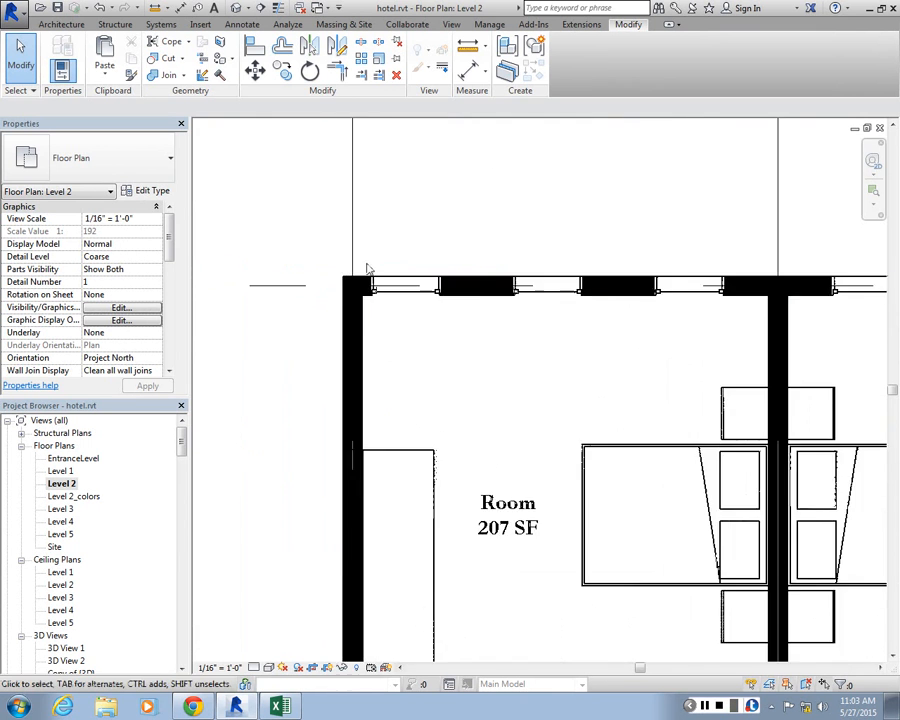
pyautogui.scroll(-3, 366, 266)
pyautogui.scroll(2, 391, 584)
pyautogui.scroll(5, 370, 345)
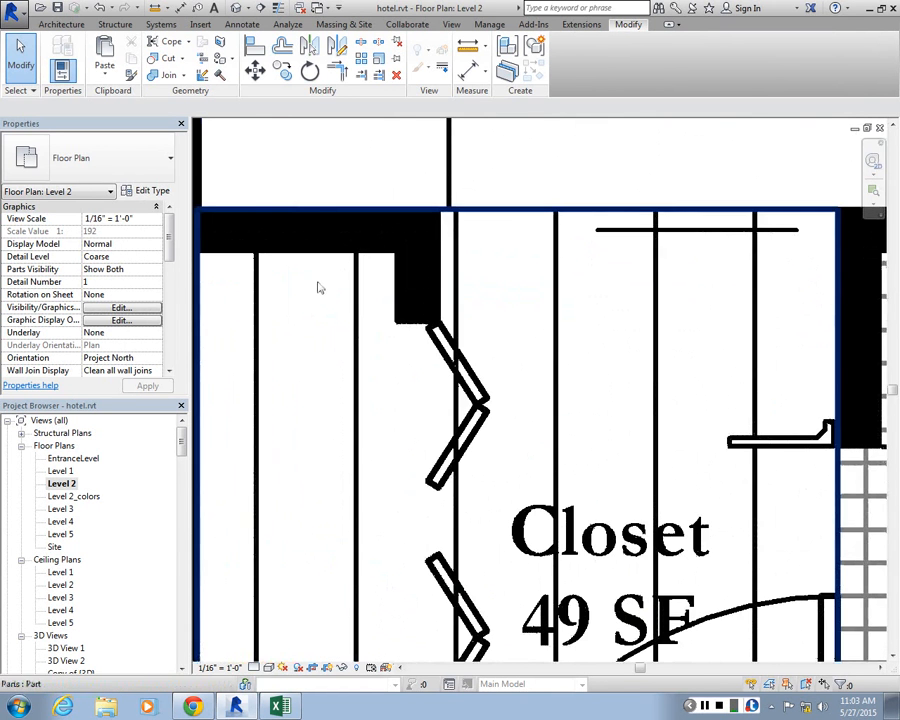
pyautogui.scroll(-6, 330, 285)
pyautogui.scroll(4, 475, 191)
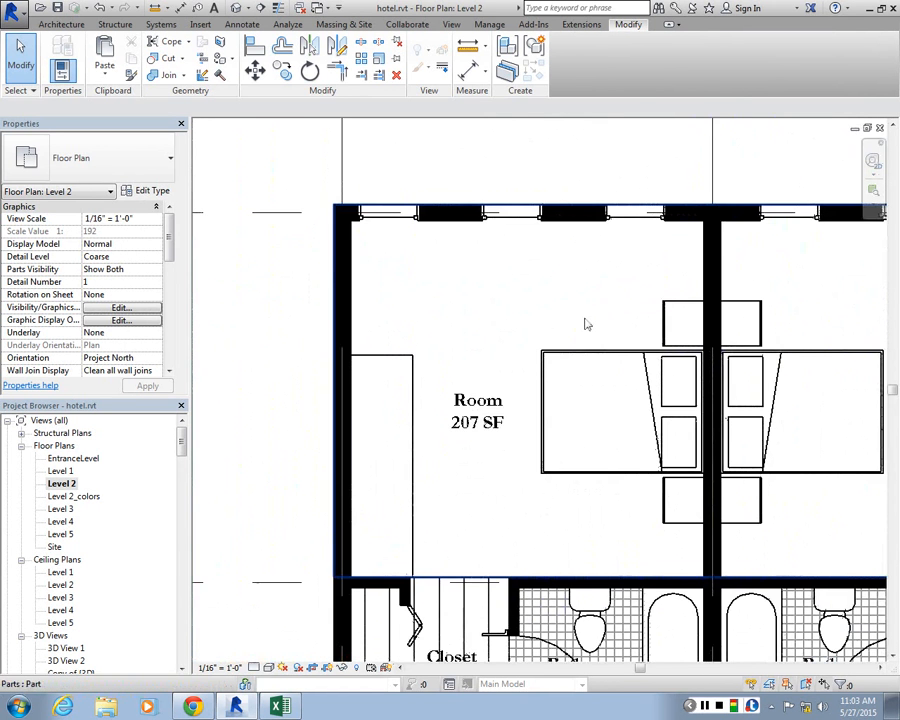
pyautogui.scroll(1, 590, 330)
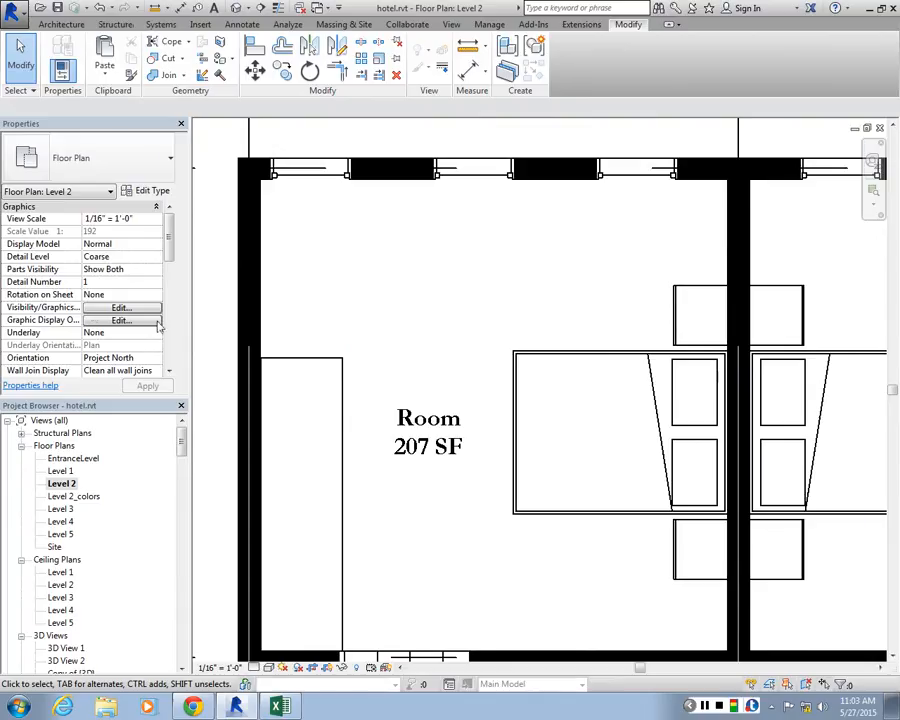
# Review the model, annotation and analytical category overrides and the discipline filter list for the Level 2 floor plan
pyautogui.click(130, 307)
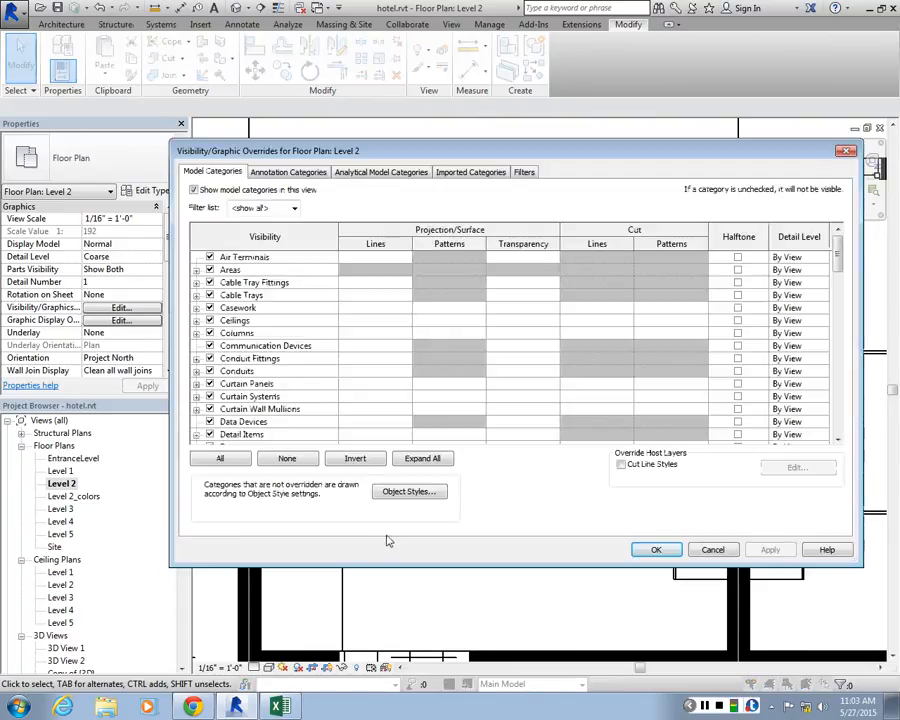
pyautogui.click(293, 208)
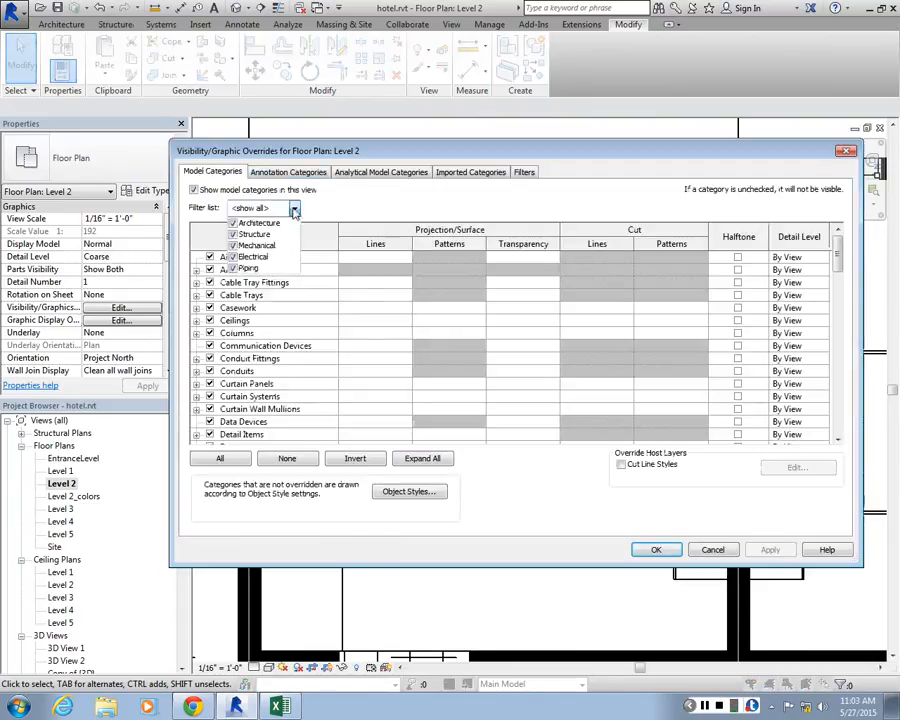
pyautogui.click(293, 208)
pyautogui.click(281, 175)
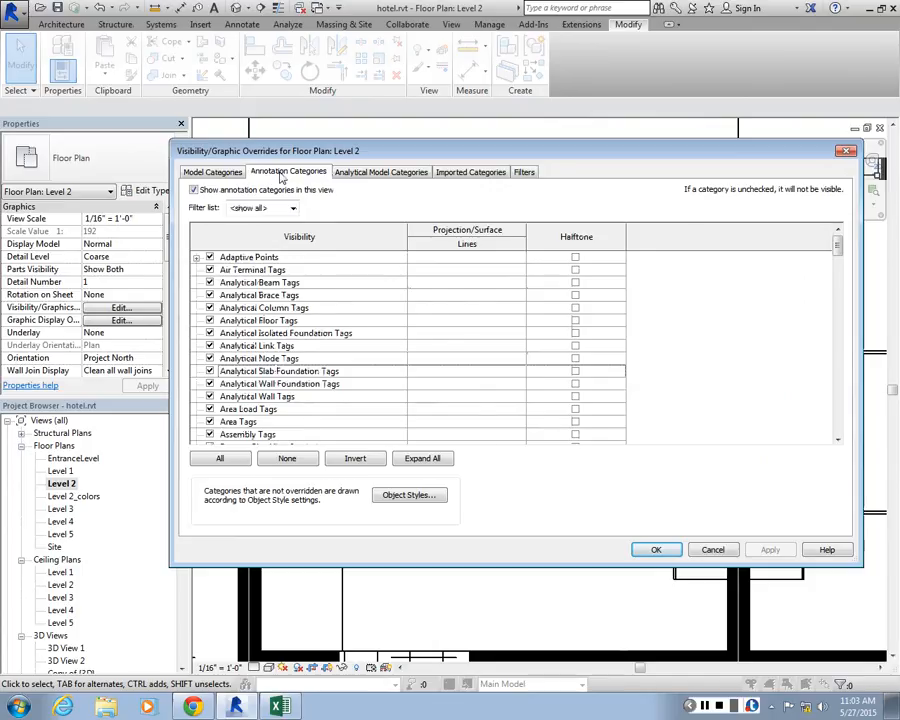
pyautogui.click(220, 174)
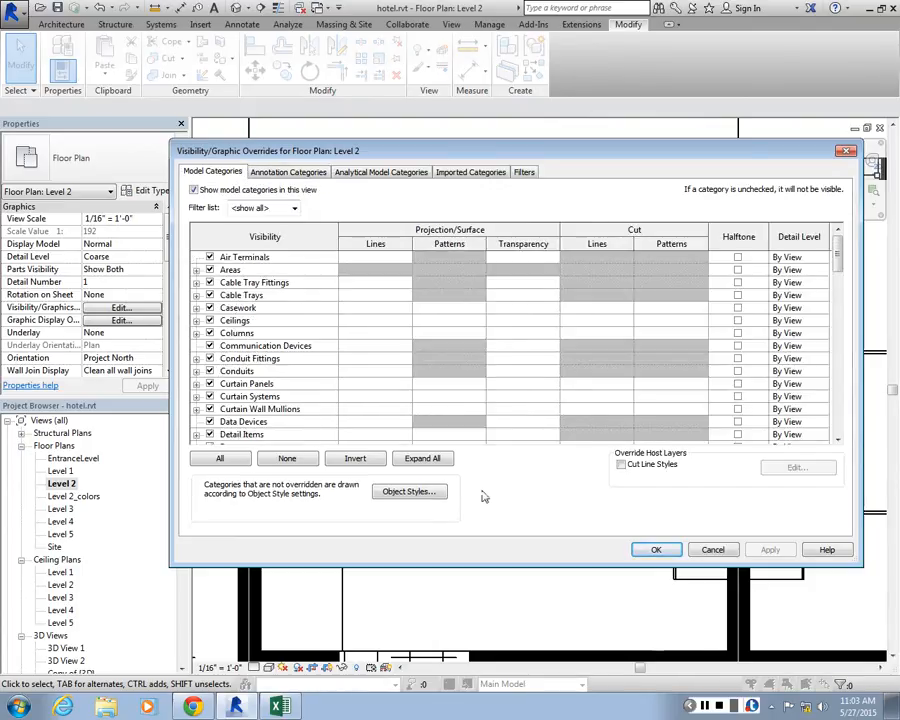
pyautogui.click(290, 173)
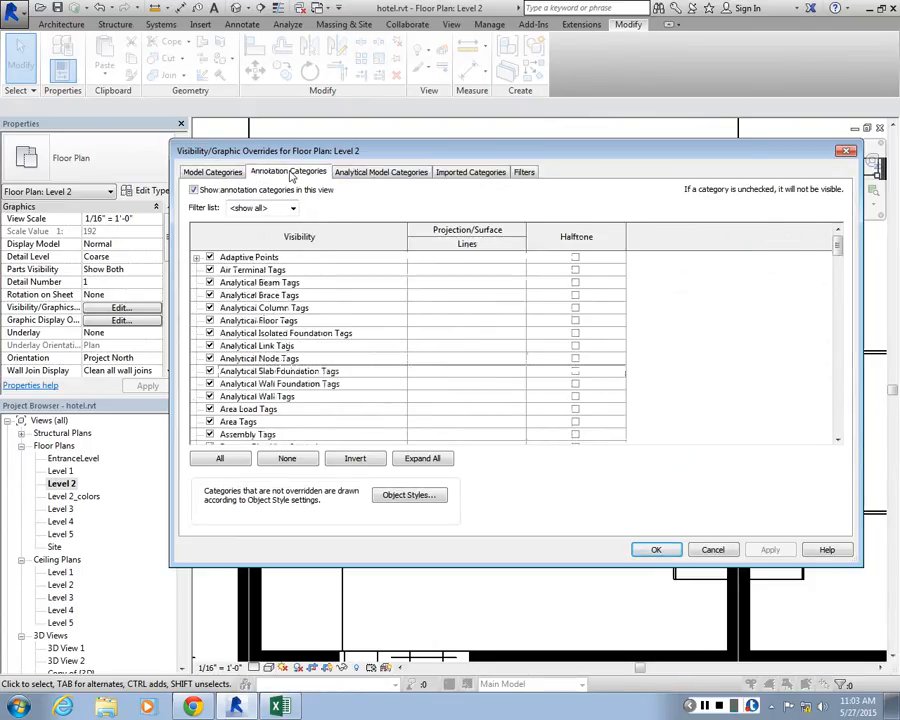
pyautogui.click(381, 172)
# Inspect the definition of the Interior filter and the filters available to add to the Level 2 view
pyautogui.click(516, 172)
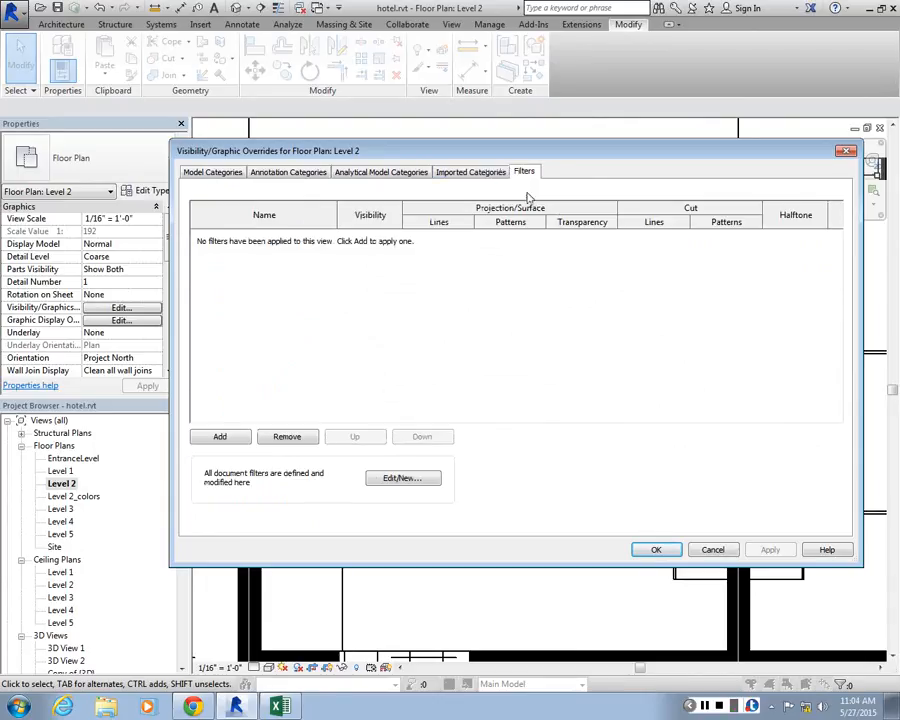
pyautogui.click(403, 480)
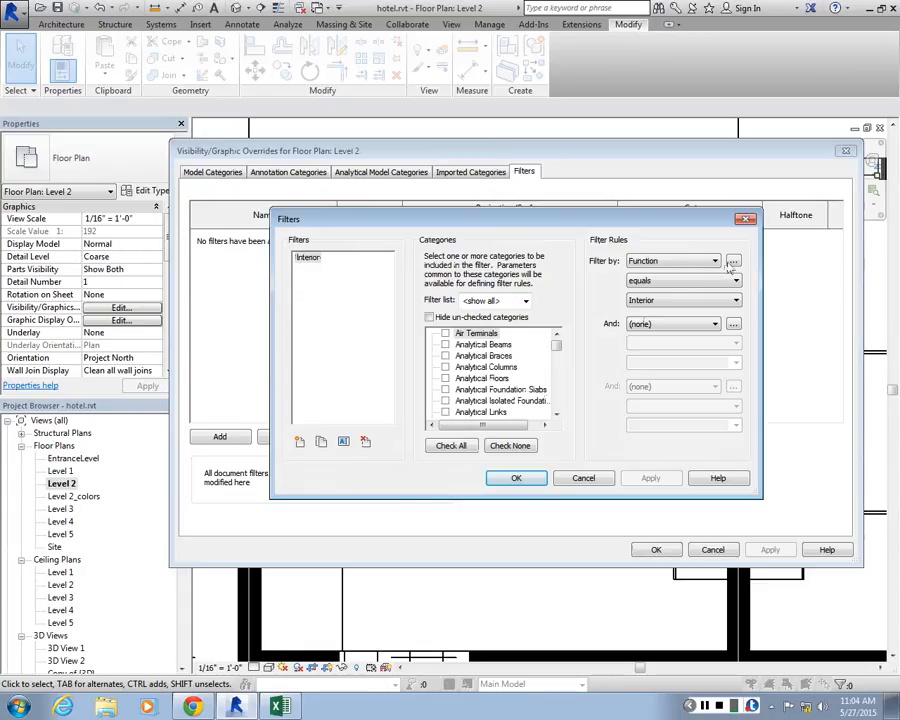
pyautogui.click(516, 478)
pyautogui.click(222, 436)
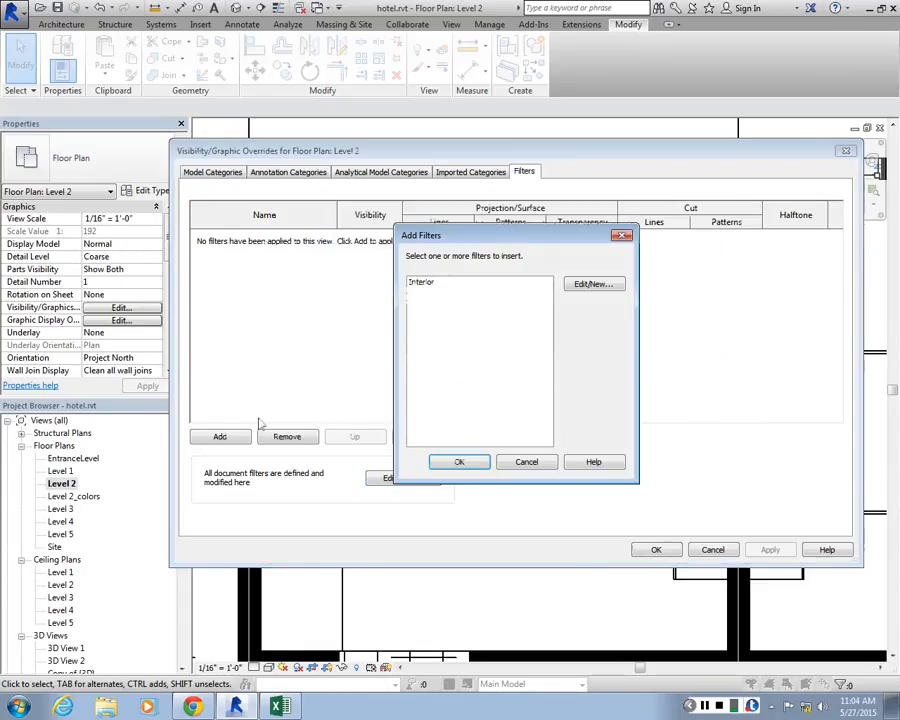
pyautogui.press('Escape')
# Look through the imported and analytical overrides, the Object Styles categories and the new subcategory options without changing anything
pyautogui.click(470, 171)
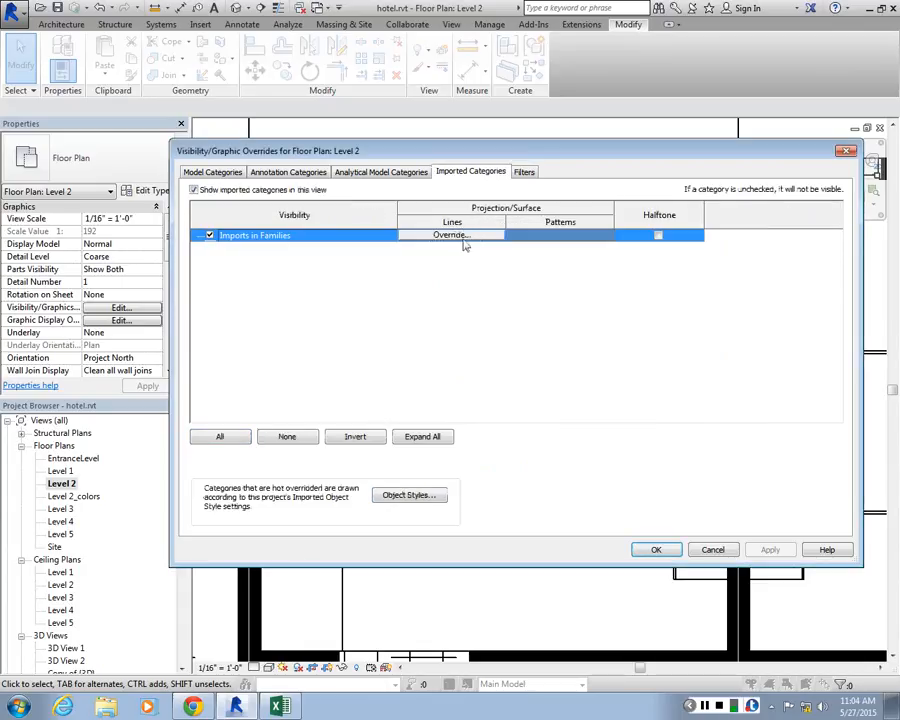
pyautogui.click(390, 172)
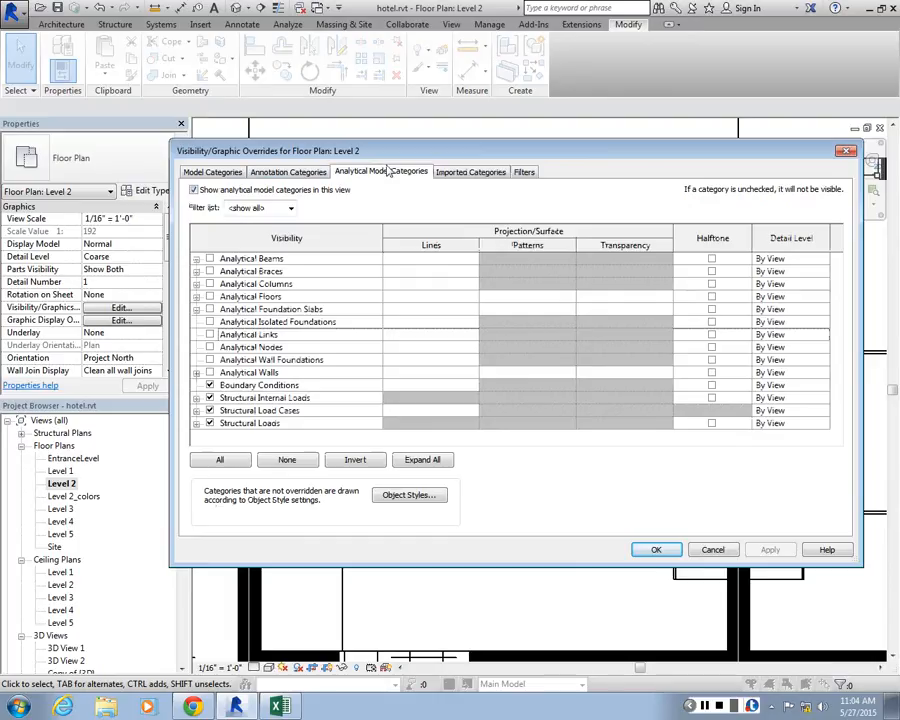
pyautogui.click(222, 172)
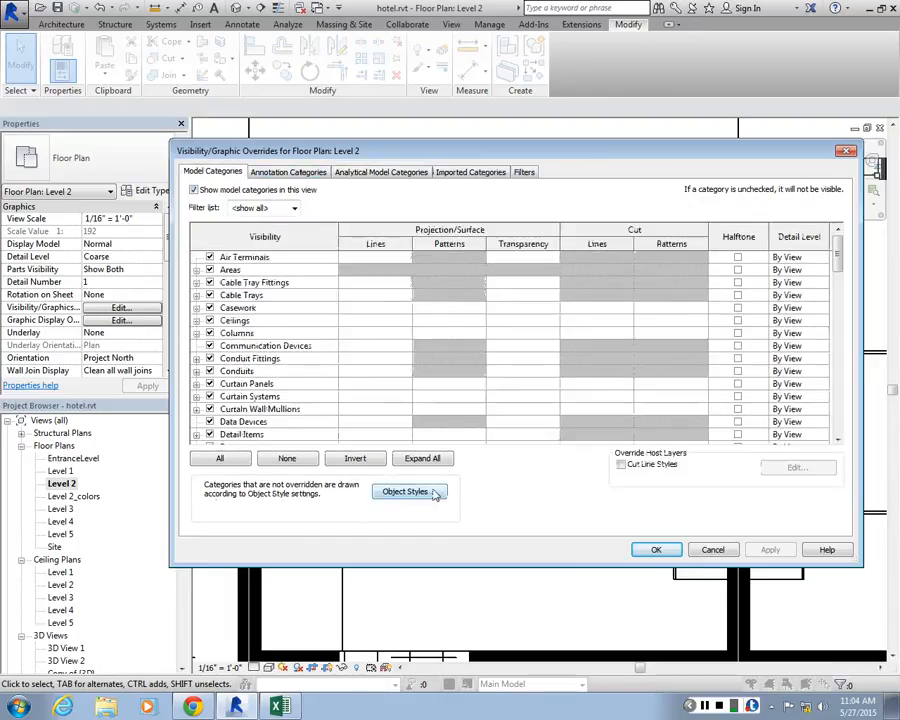
pyautogui.click(405, 492)
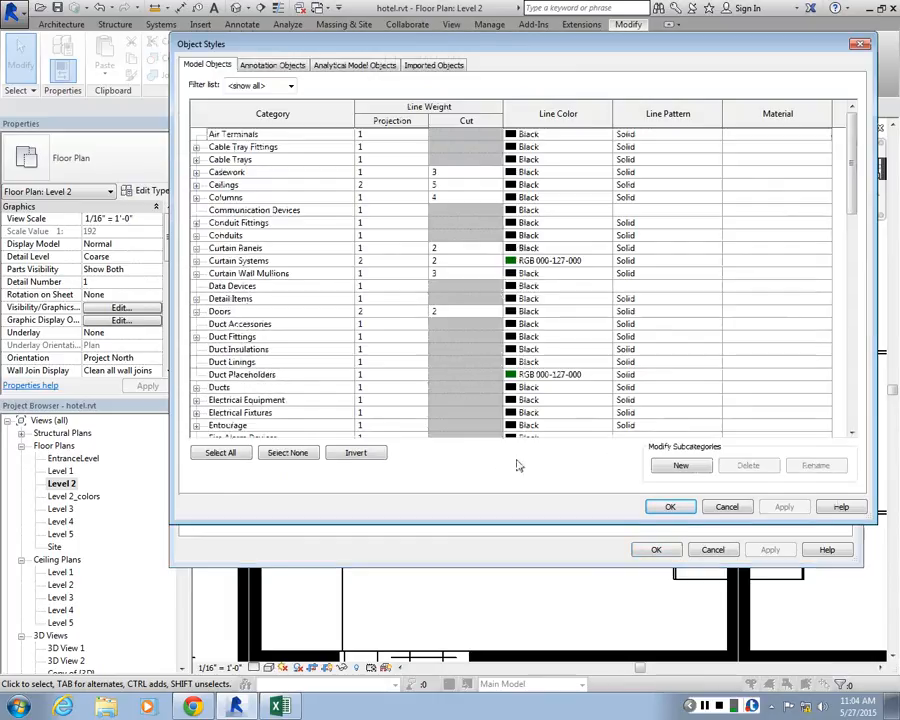
pyautogui.click(679, 466)
pyautogui.press('Tab')
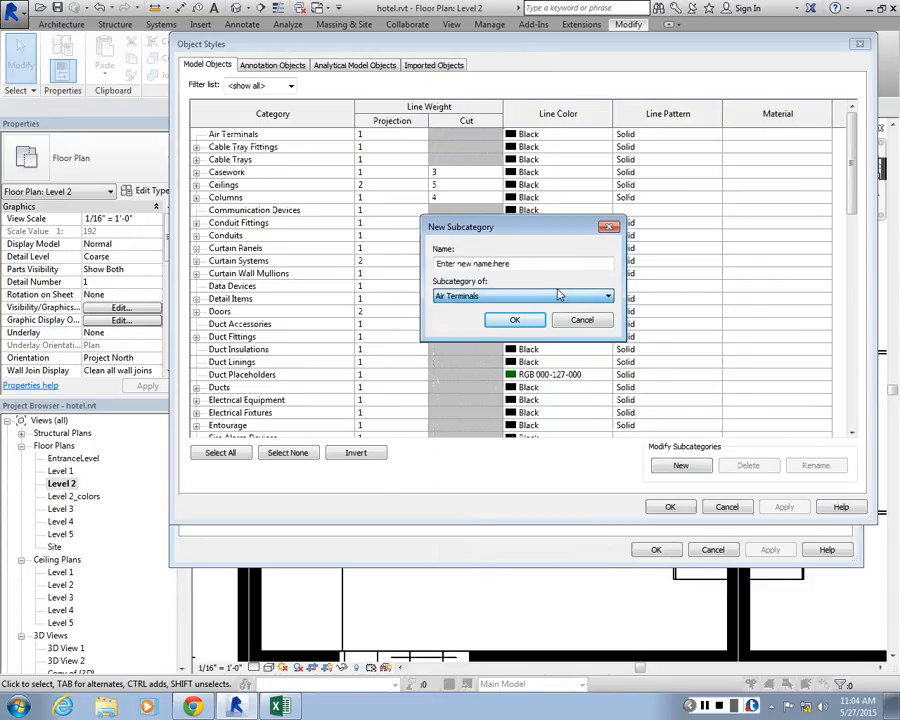
pyautogui.press('Escape')
pyautogui.click(272, 65)
pyautogui.click(355, 65)
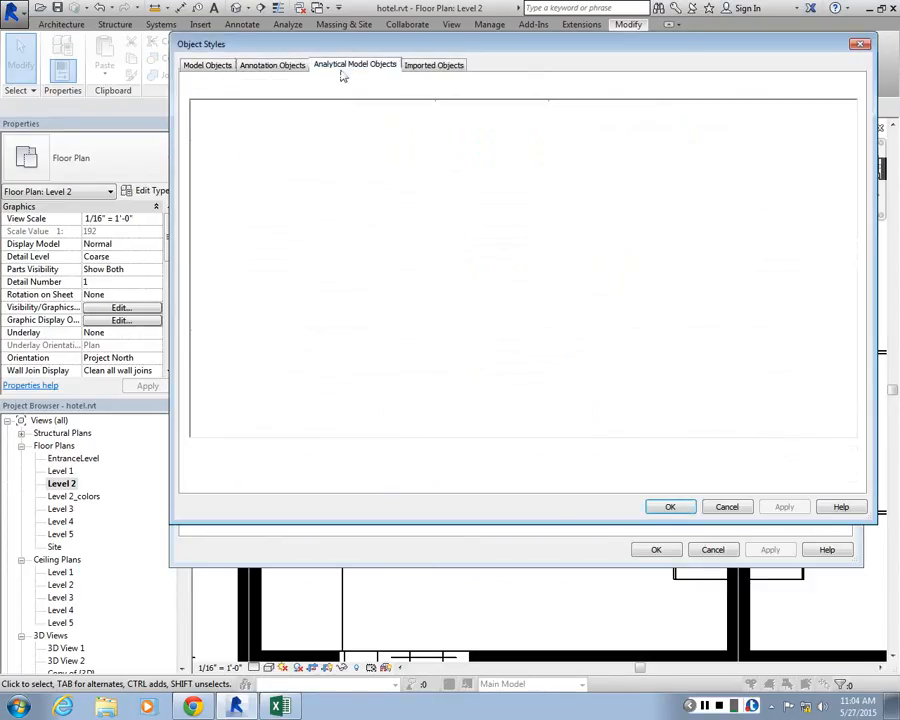
pyautogui.click(433, 65)
pyautogui.click(858, 46)
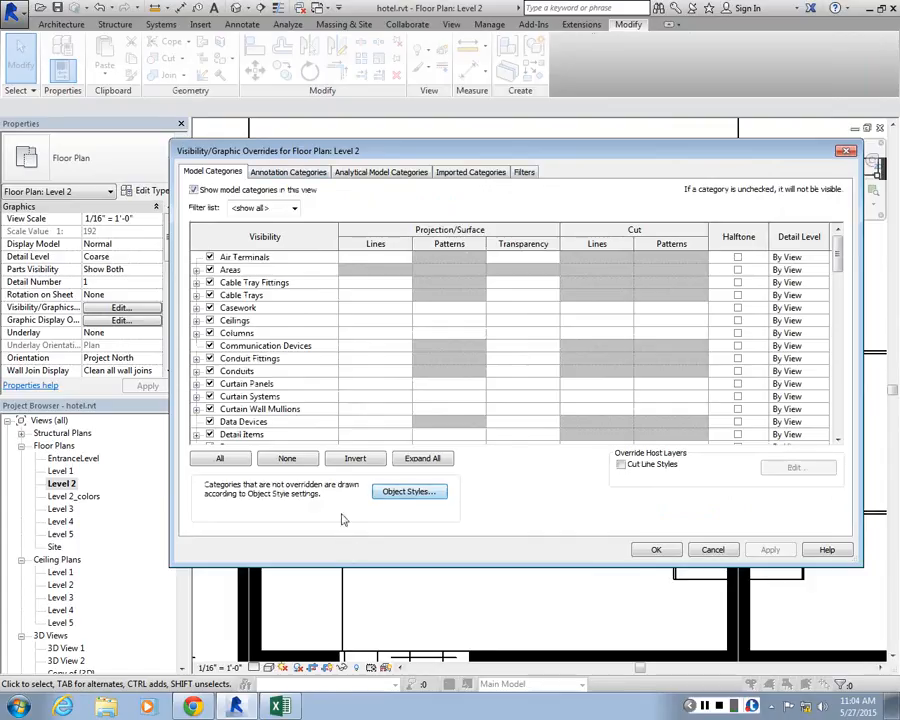
# Review the annotation, analytical and imported category overrides and the applied filters of the Level 2 floor plan
pyautogui.click(306, 177)
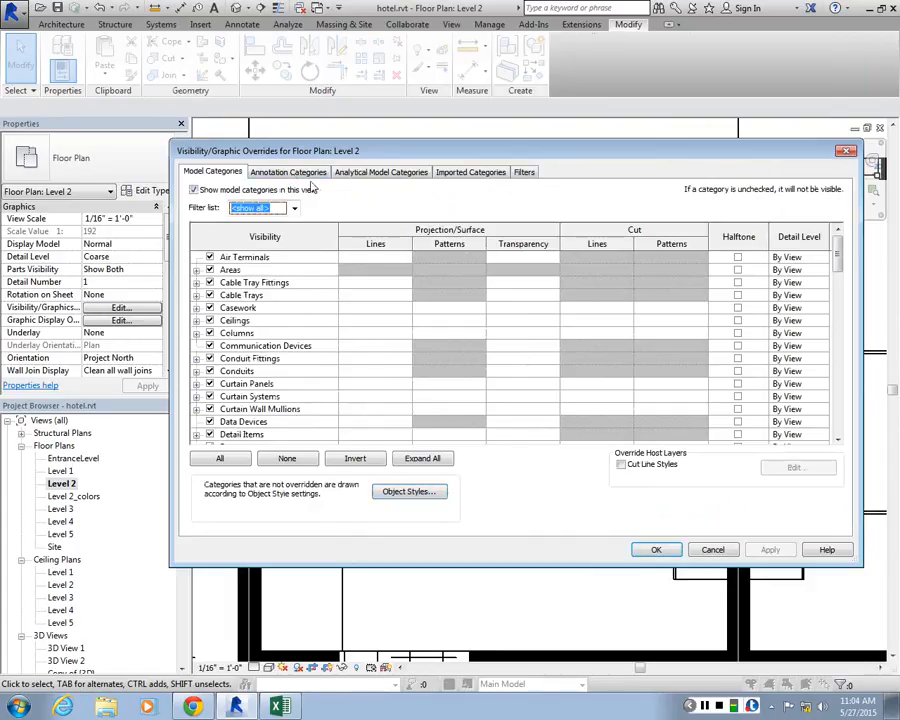
pyautogui.click(308, 173)
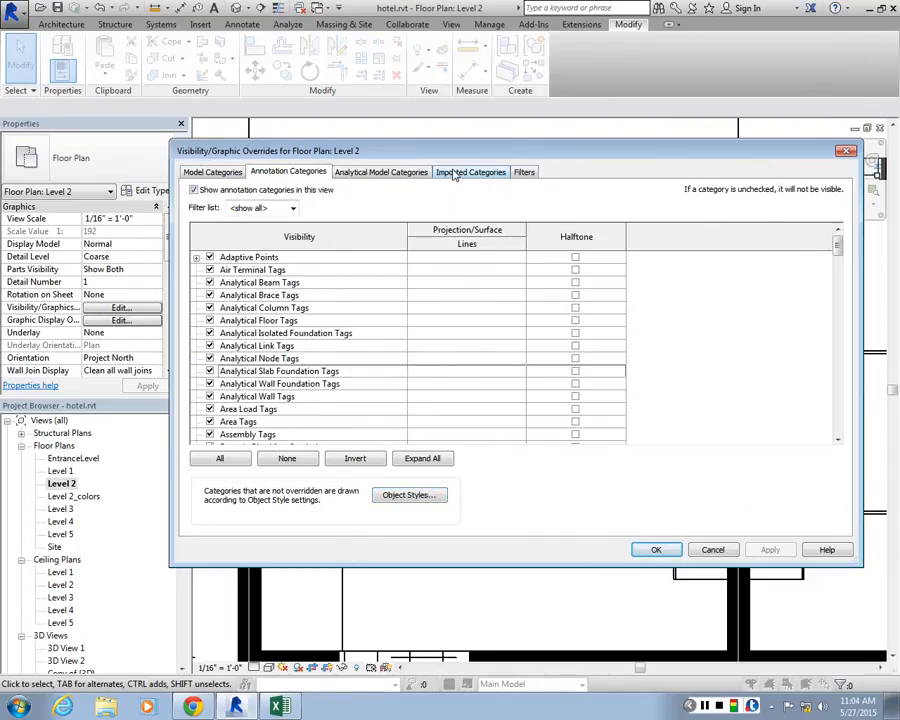
pyautogui.click(400, 173)
pyautogui.click(472, 174)
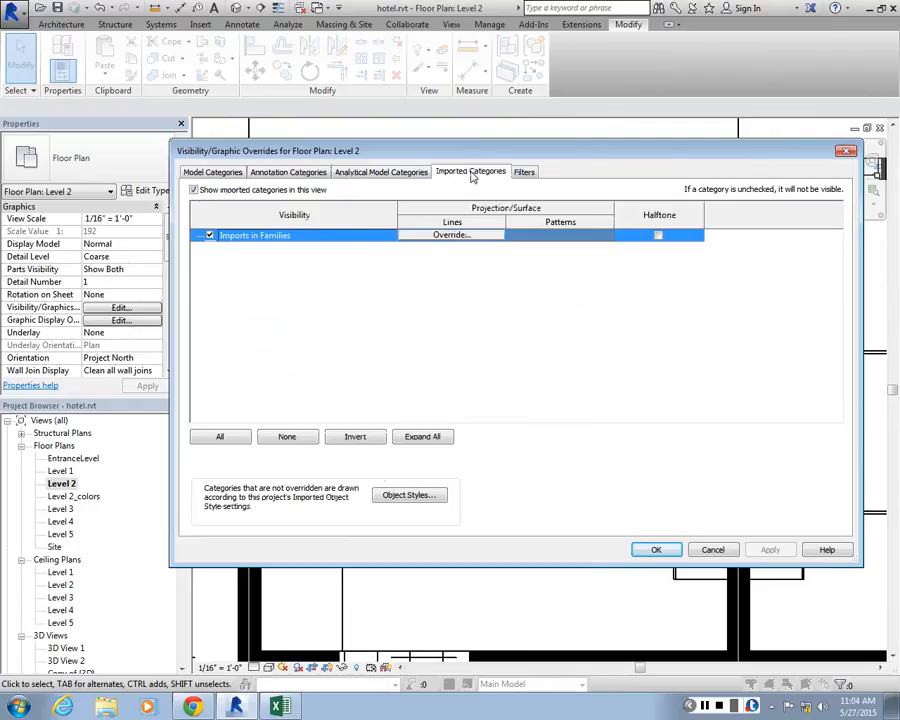
pyautogui.hotkey('ctrl', 'Tab')
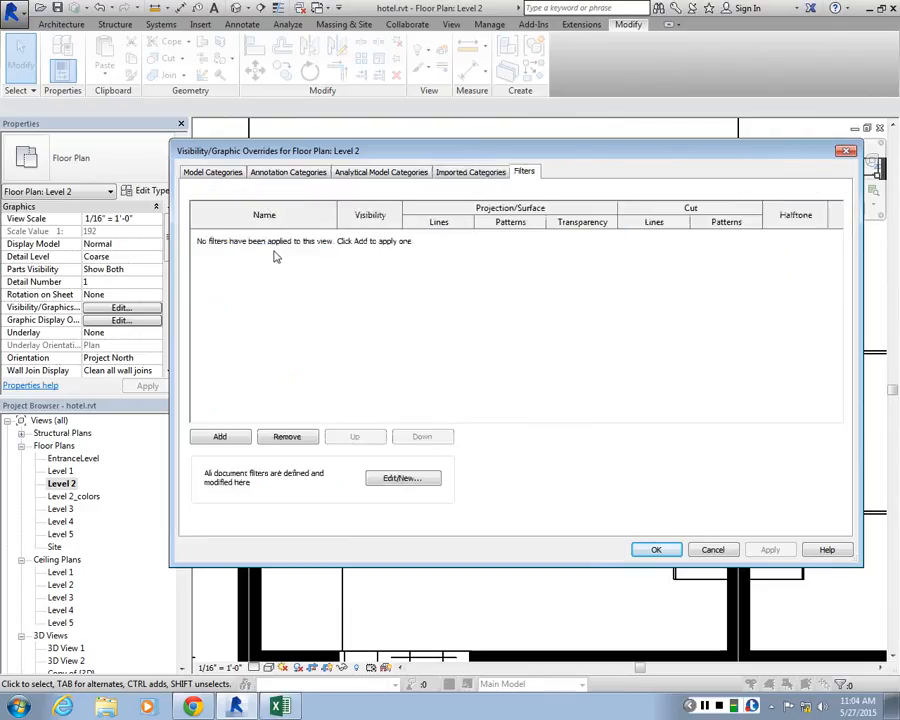
# Try to create a new view filter named Plan without assigning any category to it
pyautogui.click(403, 478)
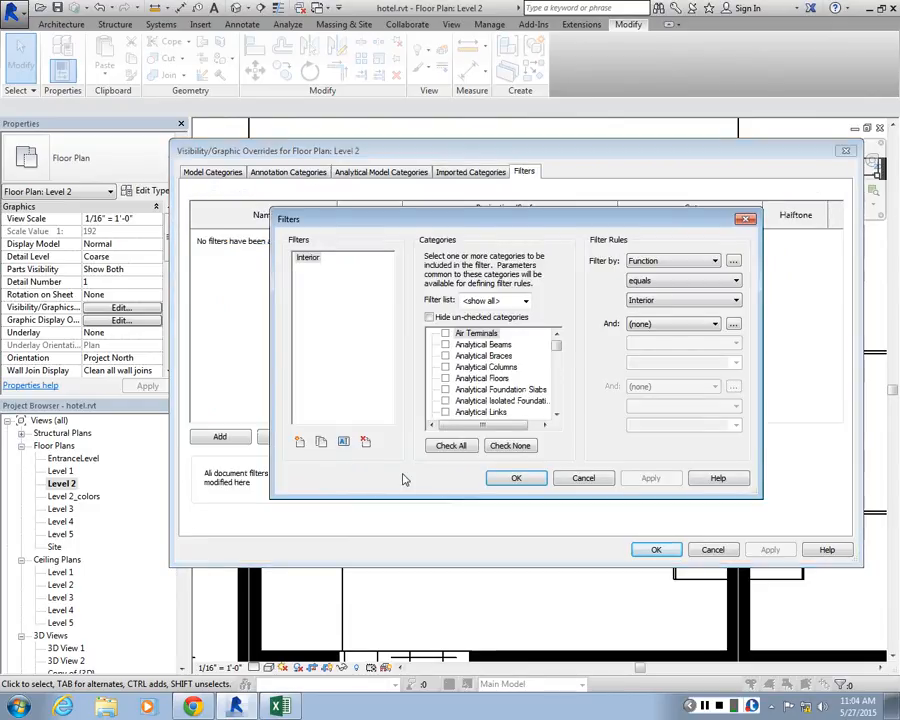
pyautogui.click(300, 441)
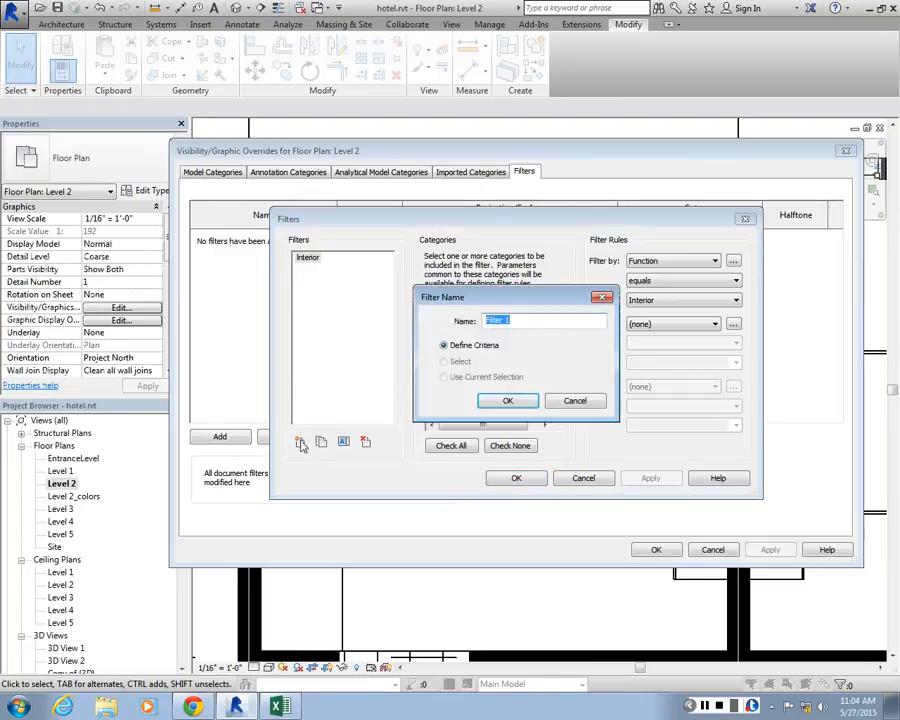
pyautogui.moveTo(548, 301); pyautogui.dragTo(382, 308)
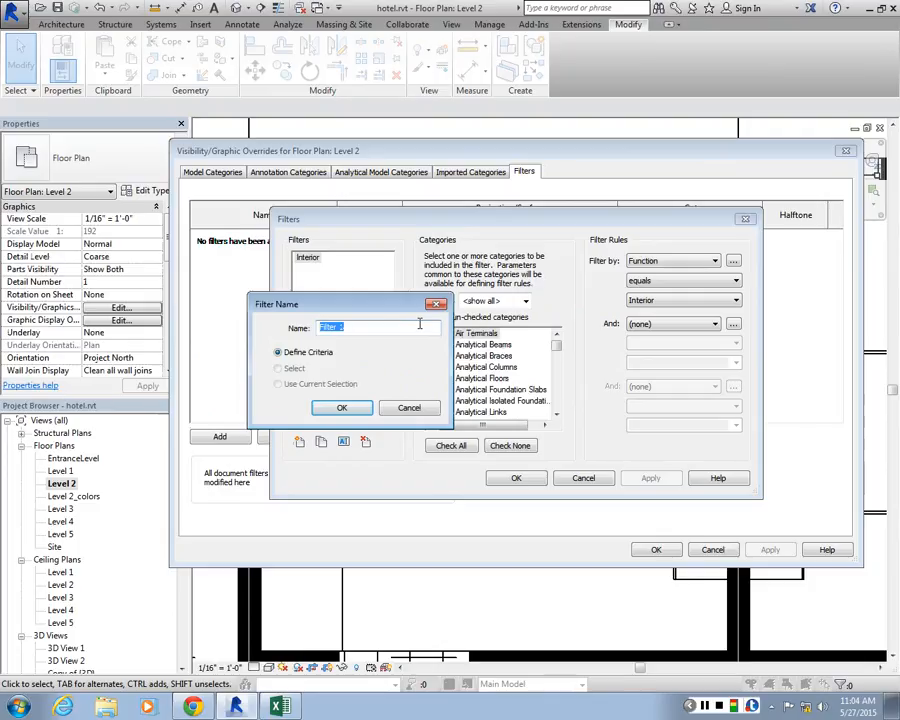
pyautogui.write('pLAn')
pyautogui.click(327, 412)
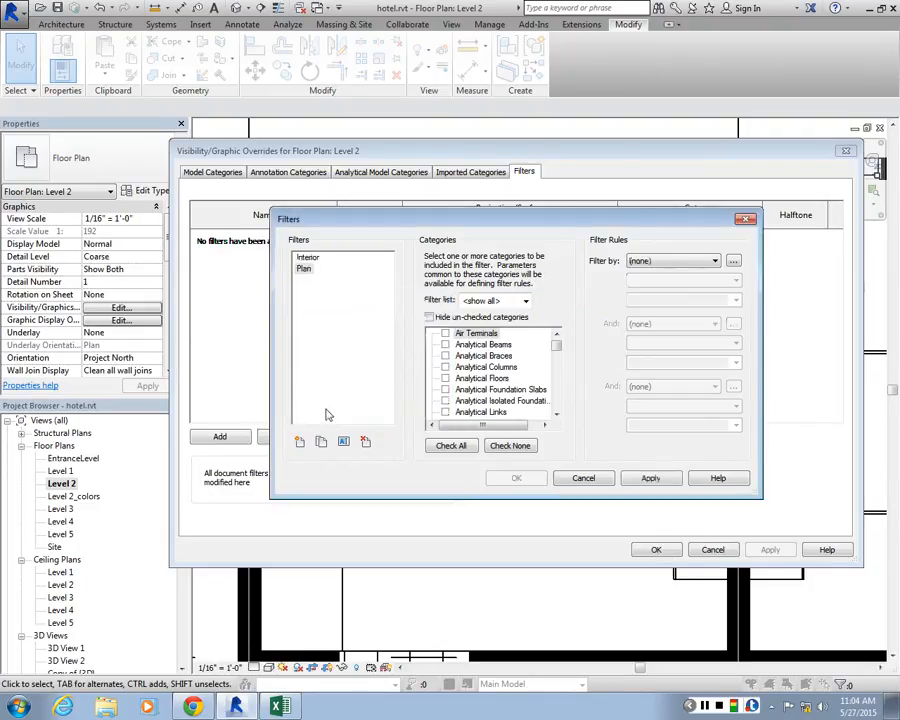
pyautogui.click(652, 480)
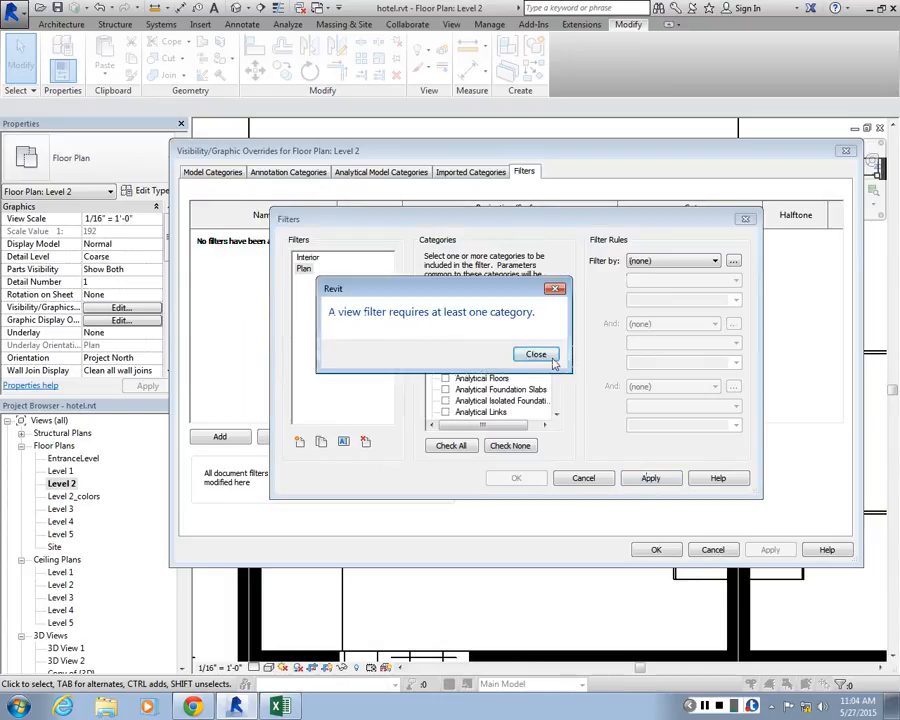
pyautogui.press('Return')
pyautogui.click(580, 534)
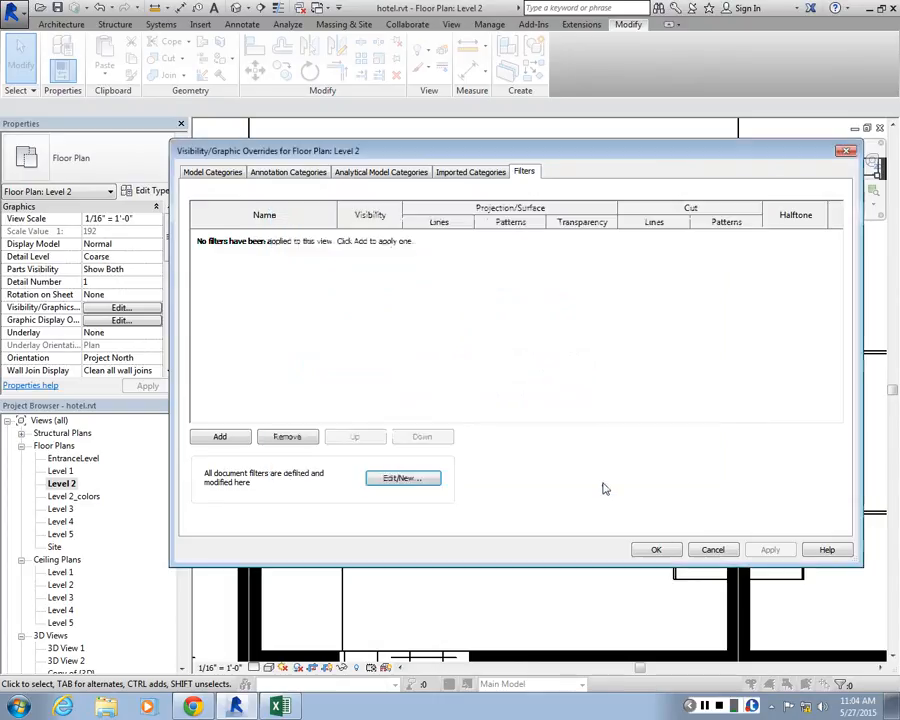
# Go through the Level 2 overrides again, from the model categories and their filter list to the view filters
pyautogui.click(212, 174)
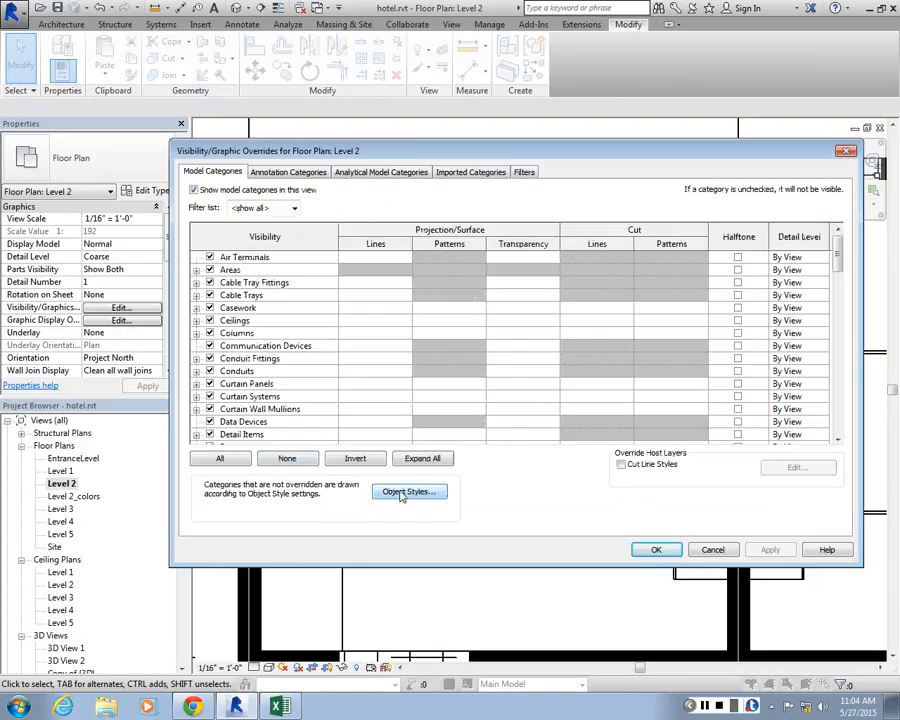
pyautogui.click(293, 208)
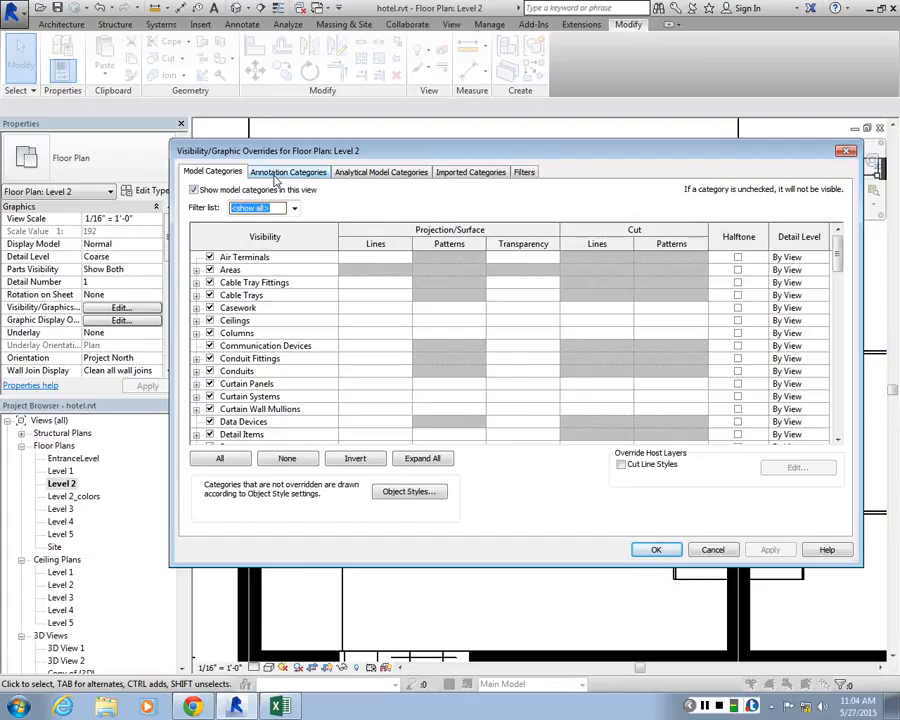
pyautogui.click(285, 172)
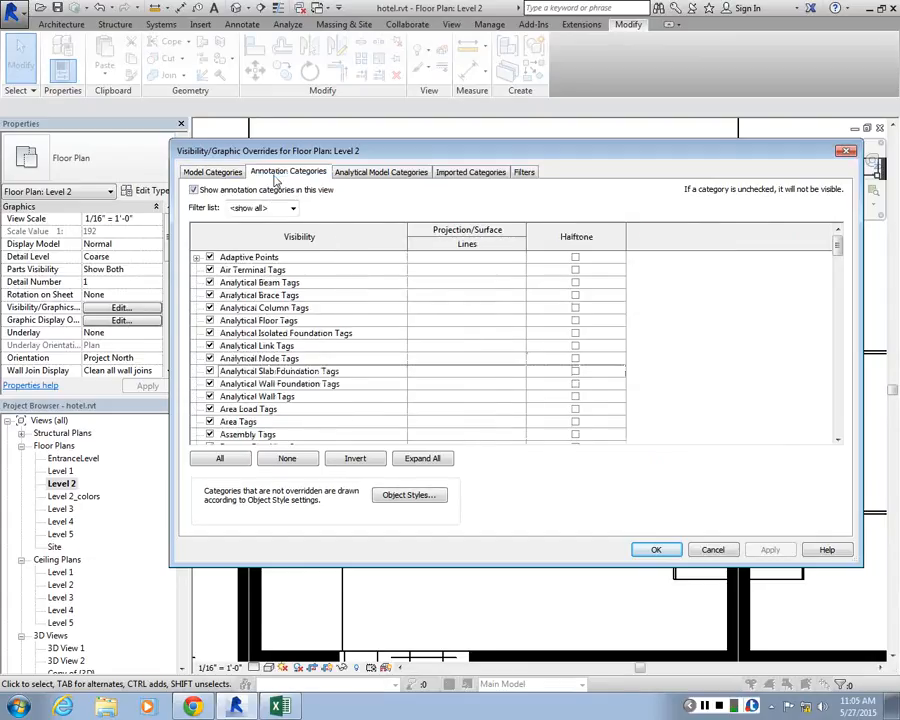
pyautogui.click(381, 172)
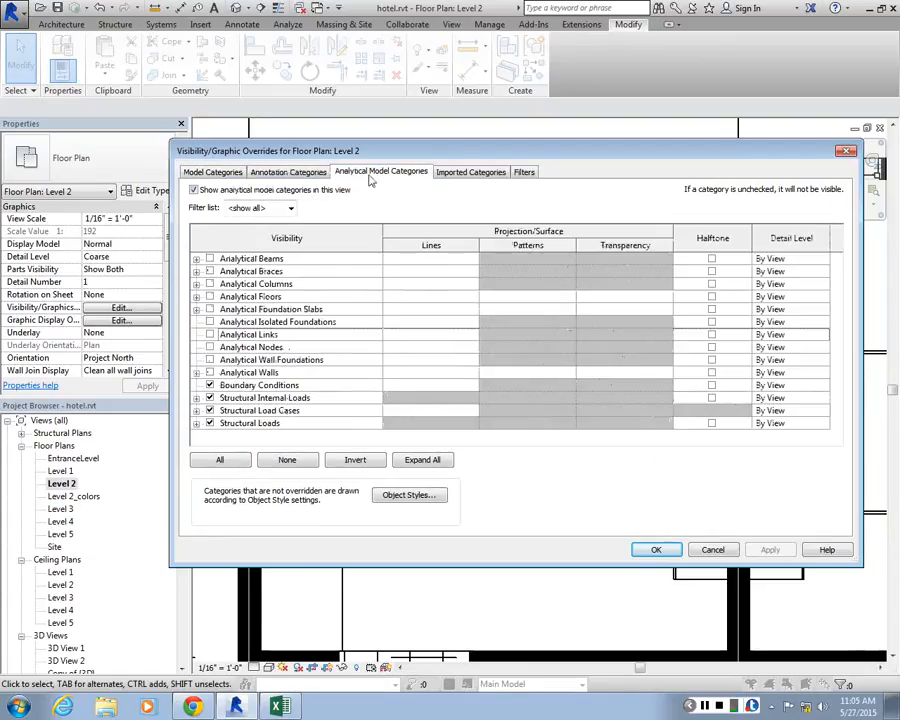
pyautogui.click(447, 172)
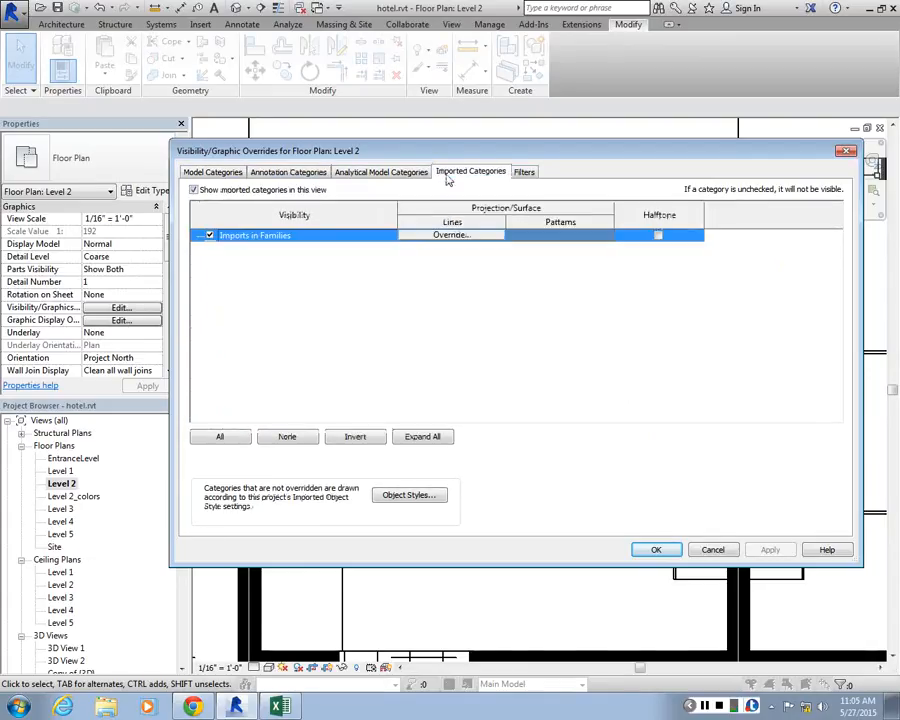
pyautogui.click(526, 172)
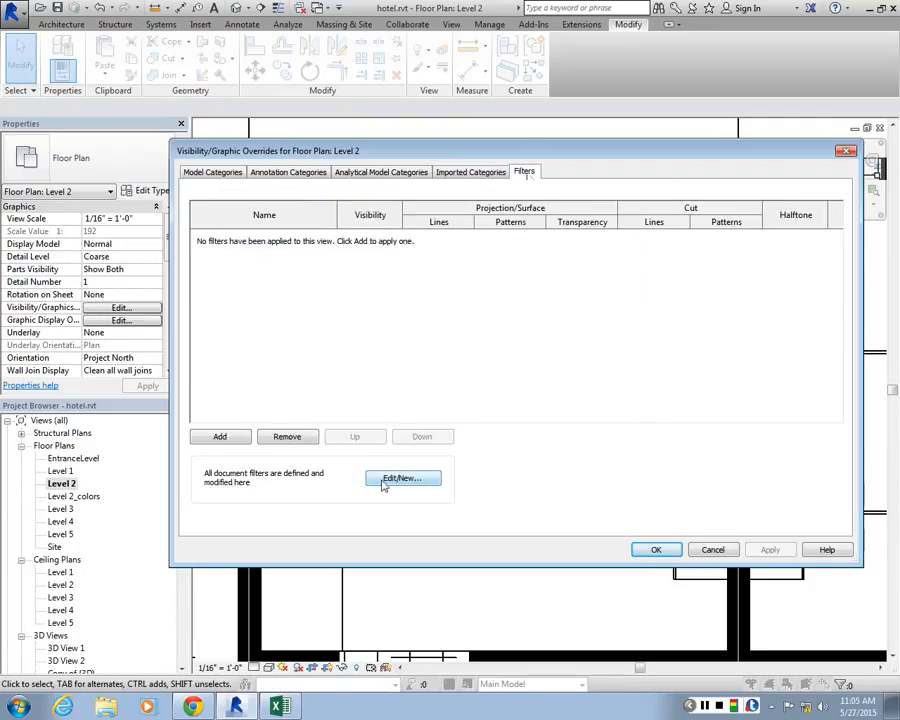
# Check the filters available for Level 2 and the rules of the Interior filter, leaving the view's overrides unchanged
pyautogui.click(225, 437)
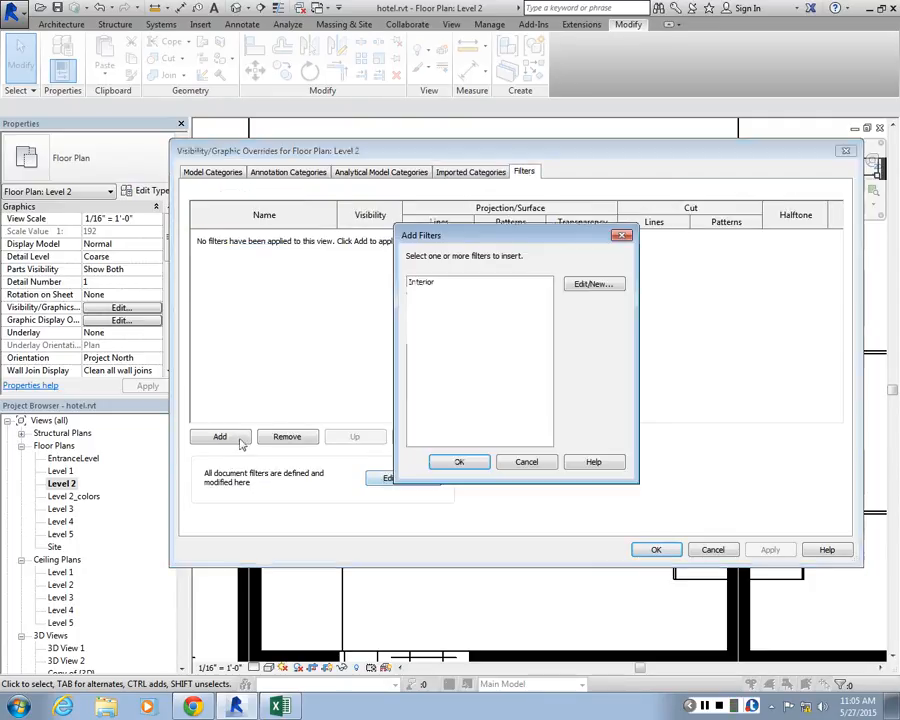
pyautogui.click(617, 284)
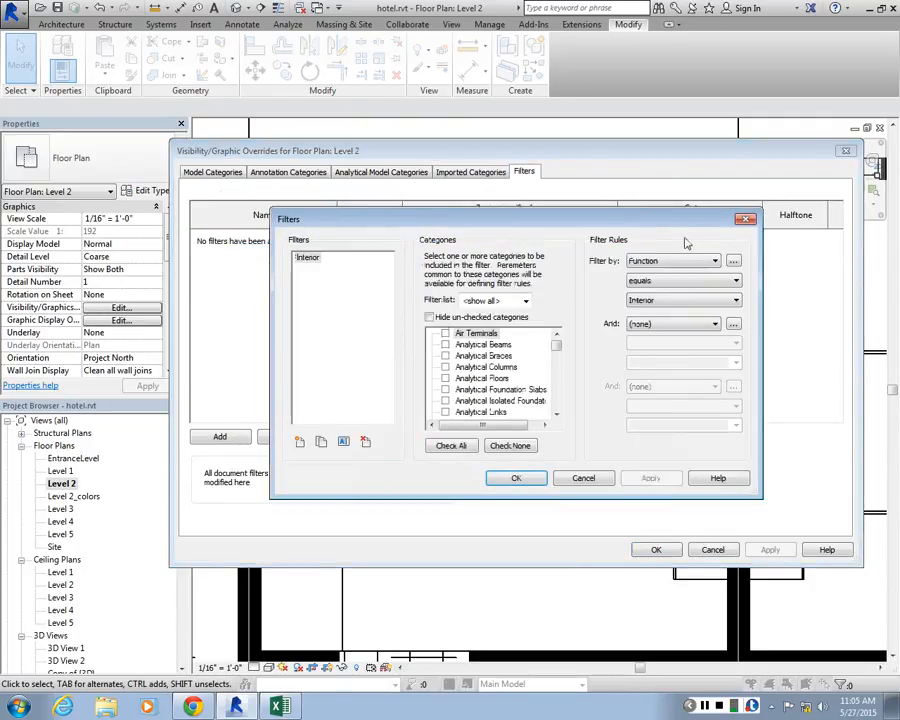
pyautogui.click(747, 221)
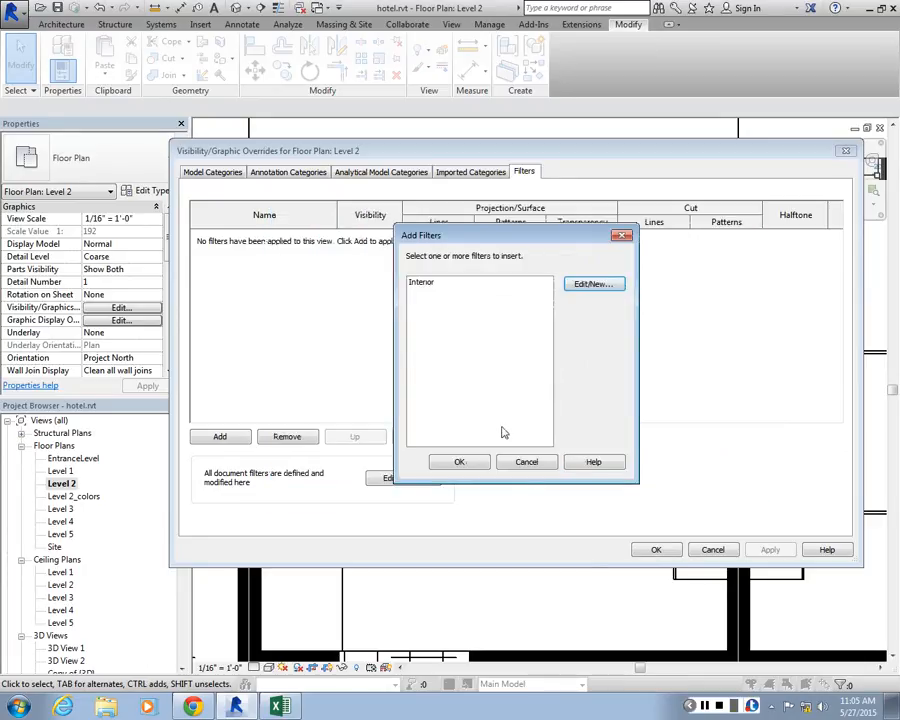
pyautogui.click(504, 461)
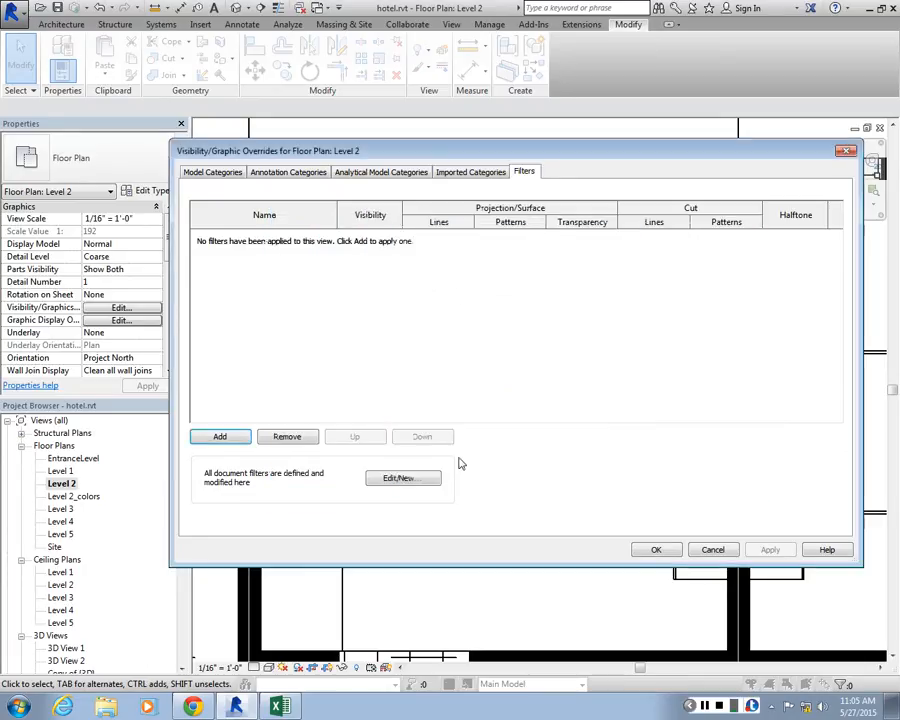
pyautogui.click(412, 478)
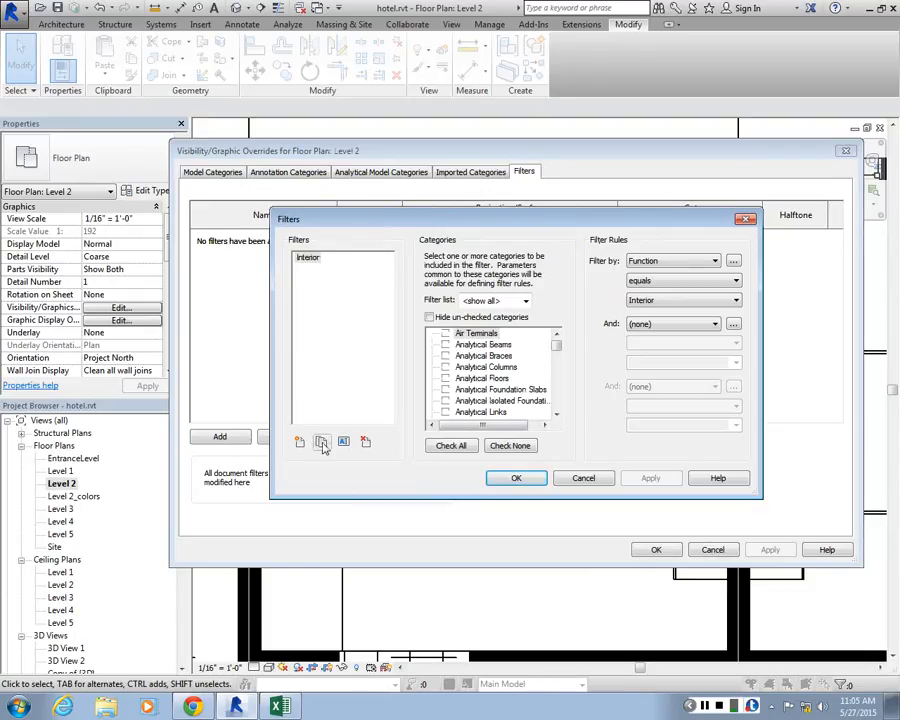
pyautogui.click(598, 480)
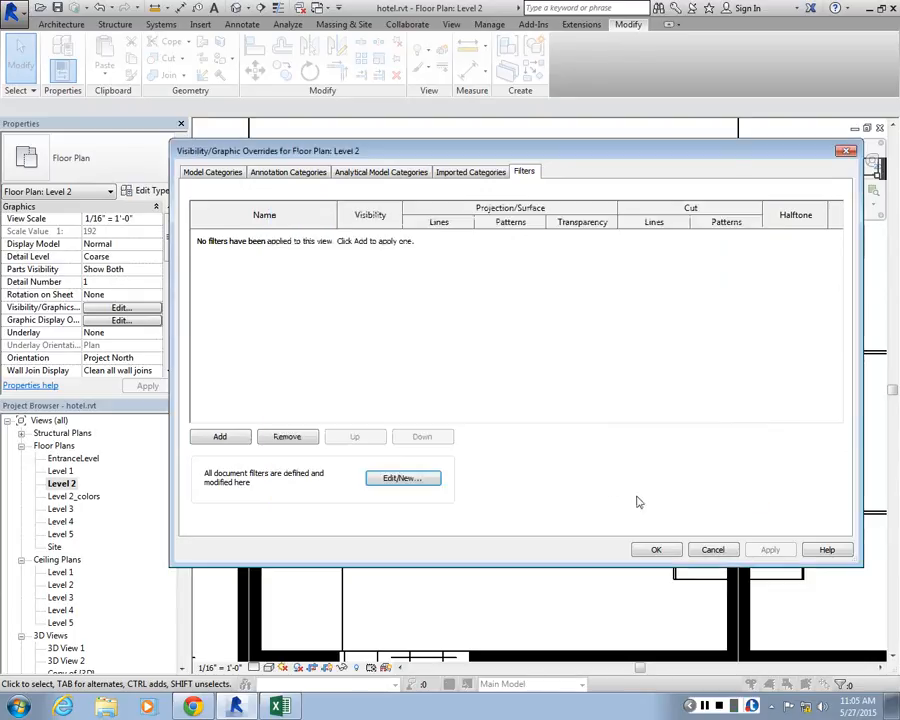
pyautogui.click(712, 549)
# Examine the exterior wall and windows at the Level 2 corner room and the cut line weight options for Walls in Object Styles
pyautogui.scroll(-3, 325, 287)
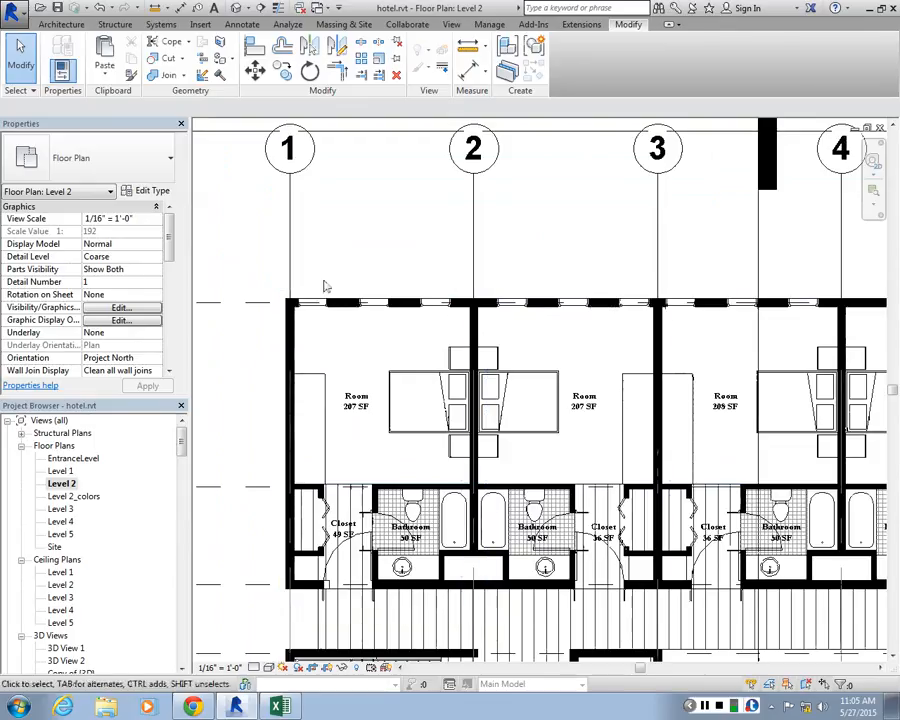
pyautogui.scroll(3, 420, 360)
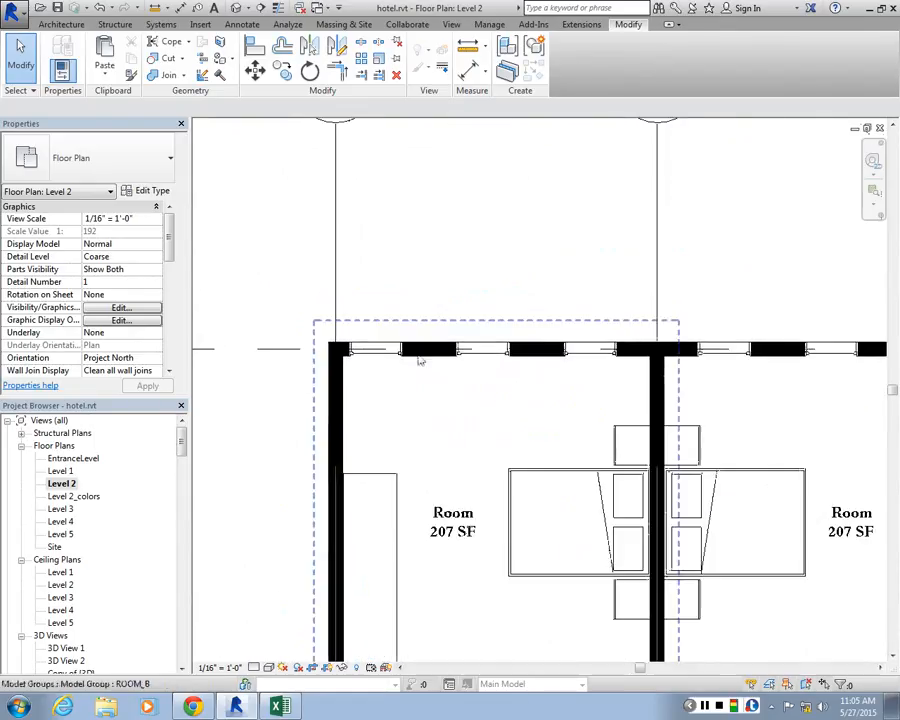
pyautogui.scroll(3, 330, 335)
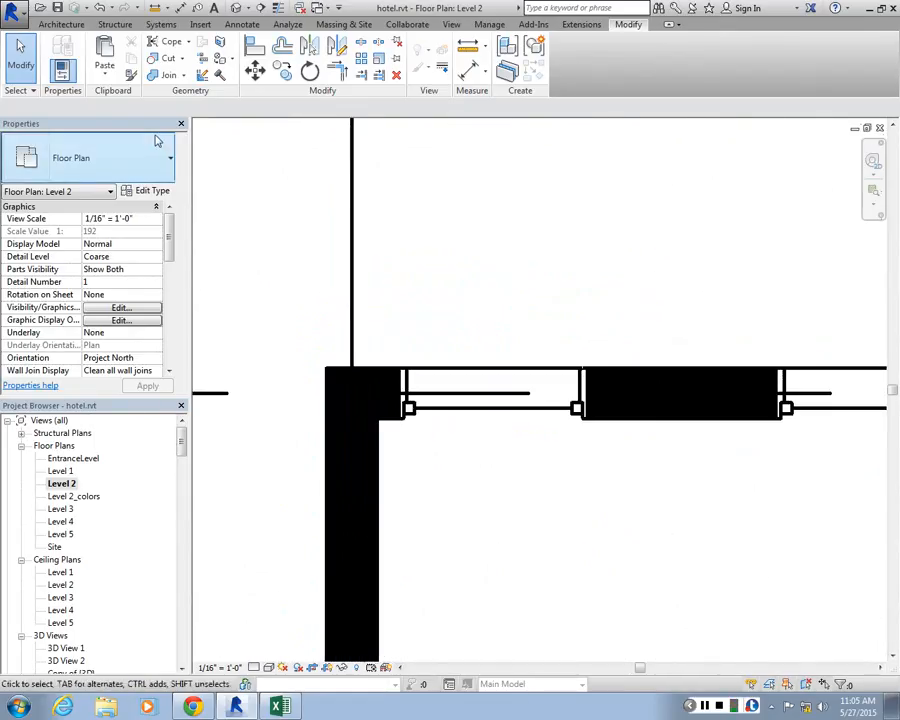
pyautogui.click(122, 308)
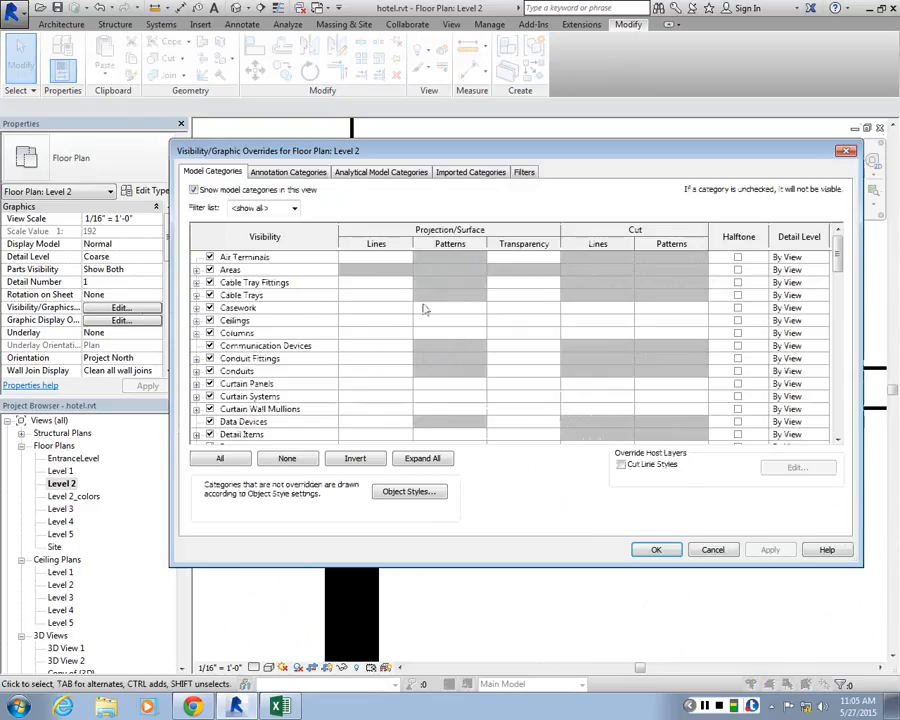
pyautogui.moveTo(838, 255); pyautogui.dragTo(838, 402)
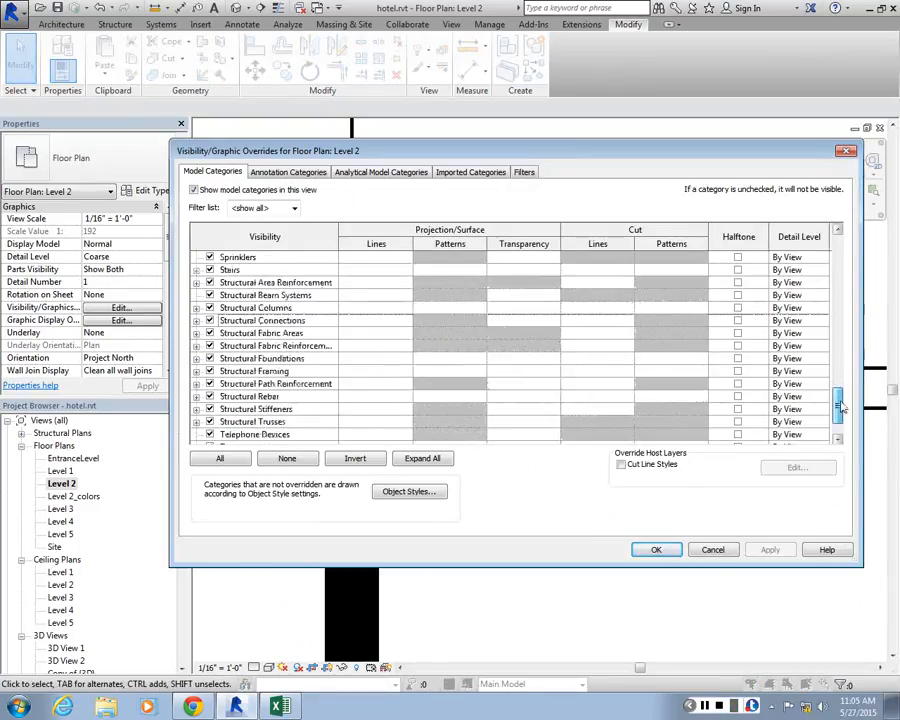
pyautogui.click(408, 491)
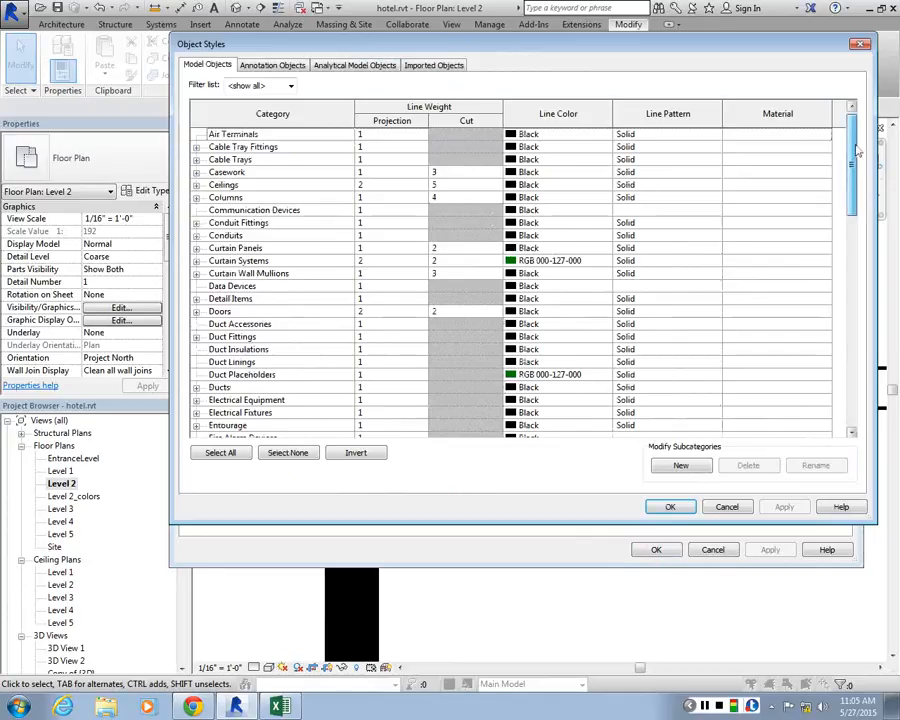
pyautogui.moveTo(855, 152); pyautogui.dragTo(813, 414)
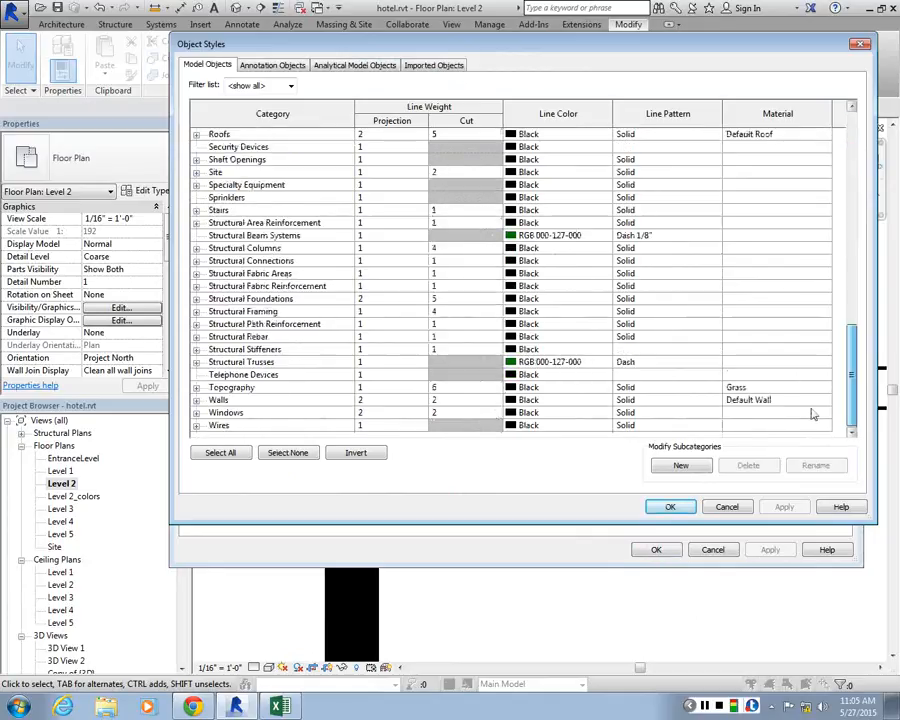
pyautogui.click(440, 400)
pyautogui.click(494, 400)
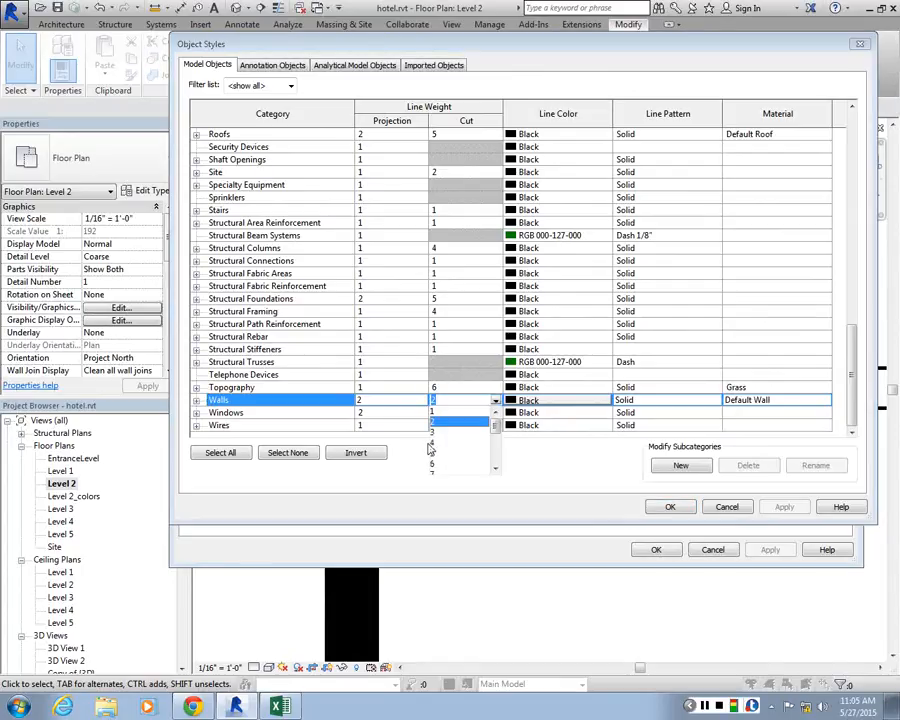
# Inspect the projection and cut line weights of the Windows and Doors subcategories in Object Styles
pyautogui.click(197, 413)
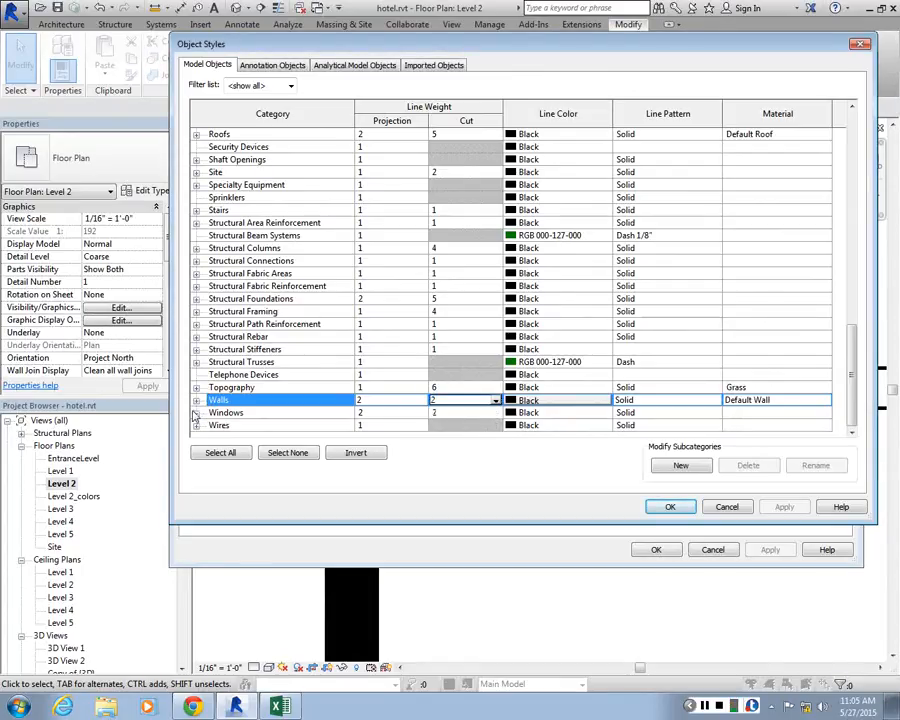
pyautogui.click(196, 413)
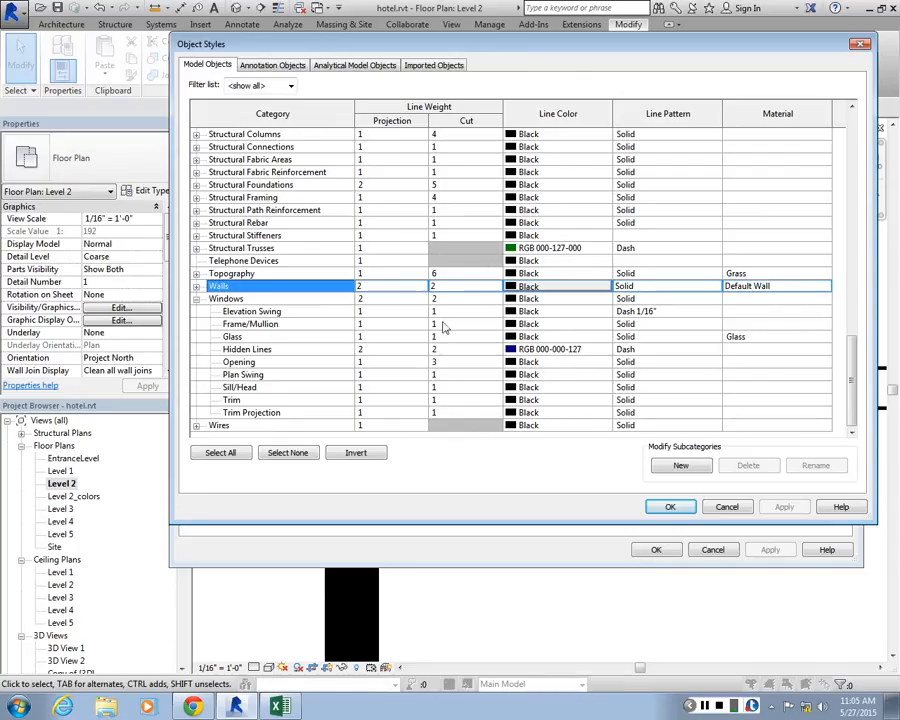
pyautogui.click(860, 44)
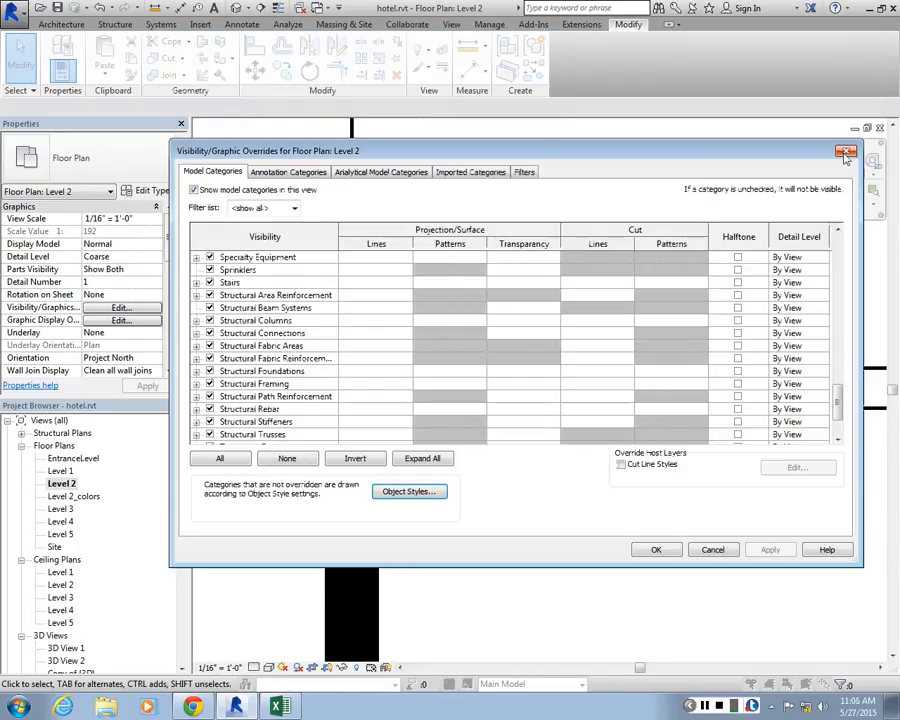
pyautogui.click(421, 492)
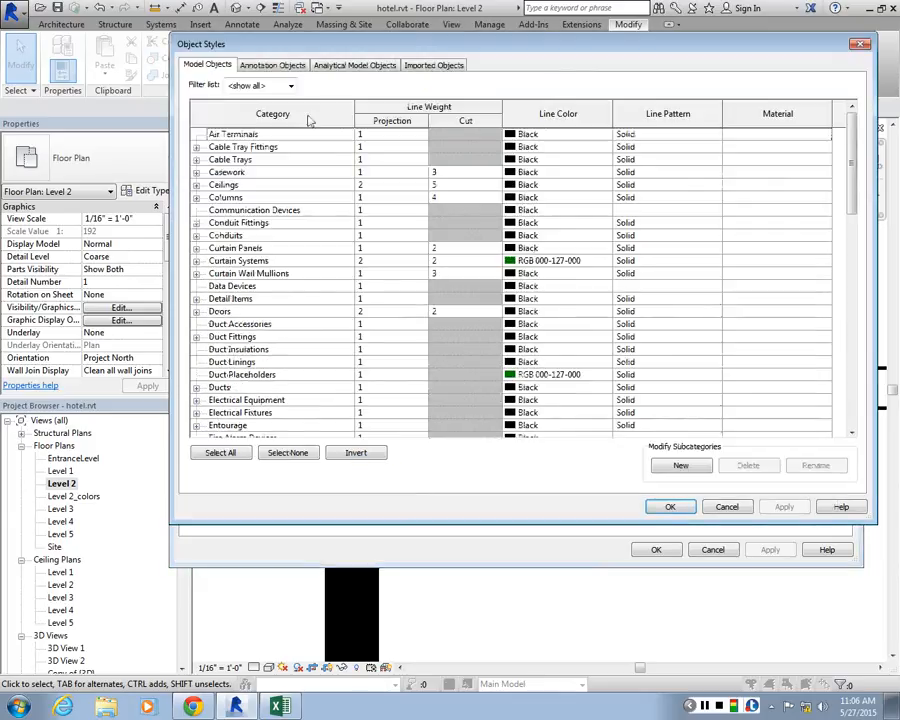
pyautogui.click(197, 311)
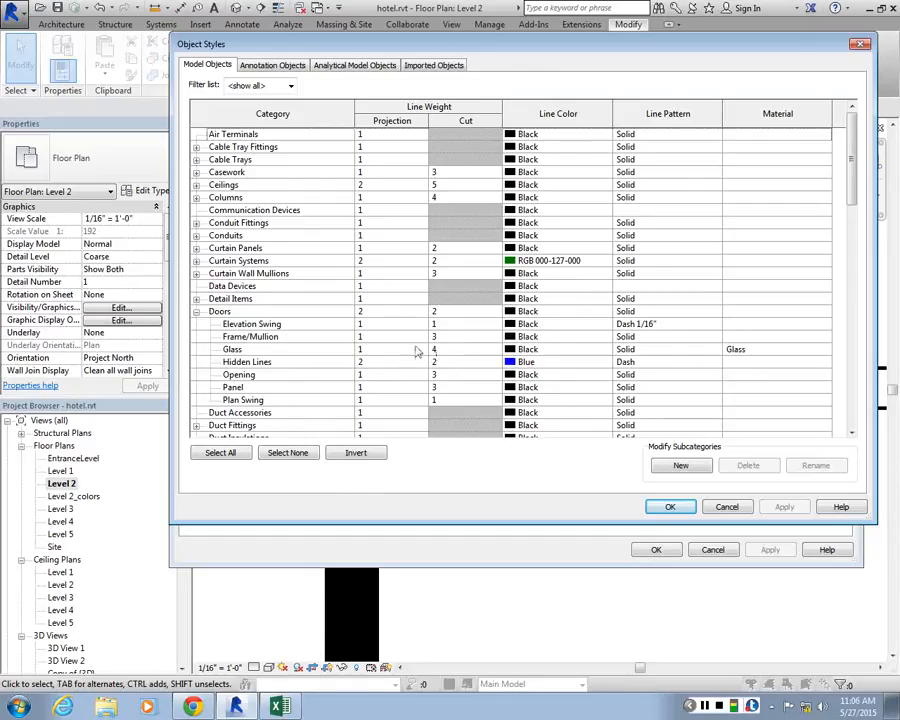
# Set the cut line weight of the Doors subcategories Frame/Mullion and Panel to 2 and accept the object styles and view overrides
pyautogui.click(462, 338)
pyautogui.click(494, 337)
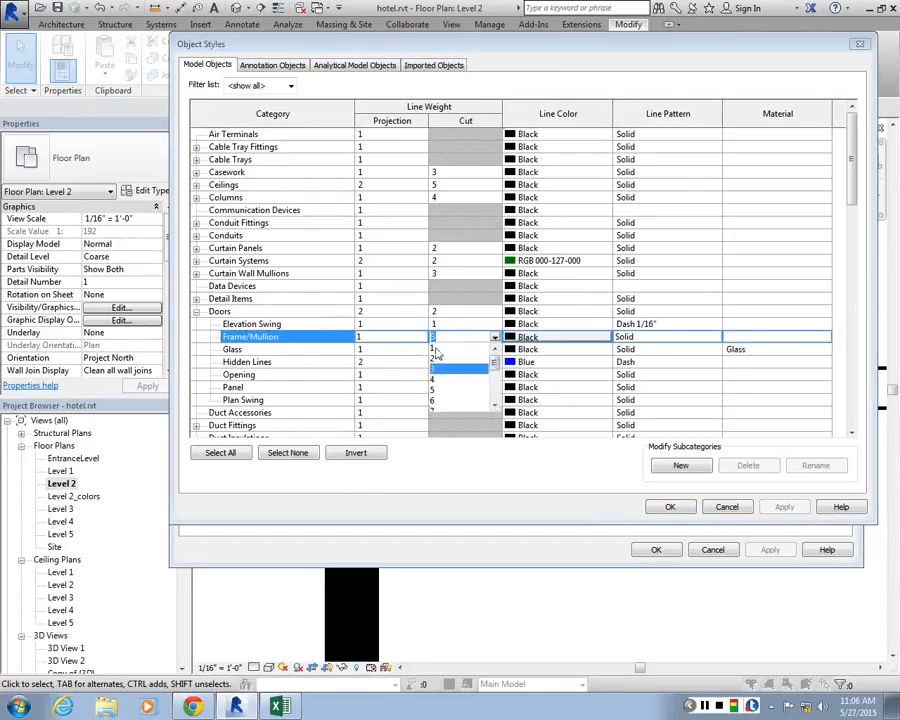
pyautogui.click(437, 357)
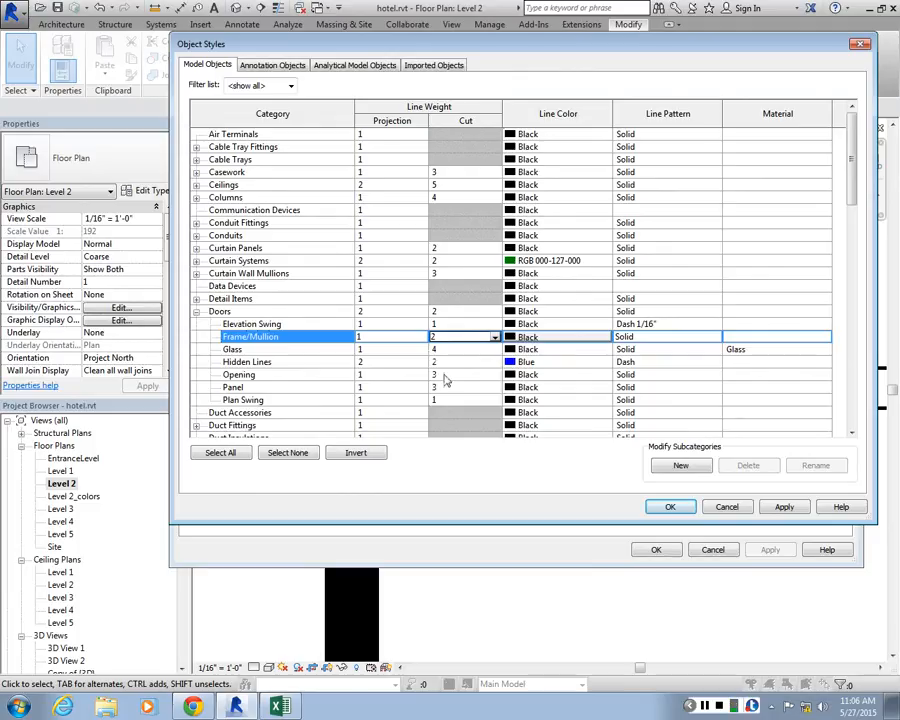
pyautogui.click(494, 389)
pyautogui.click(496, 391)
pyautogui.click(449, 411)
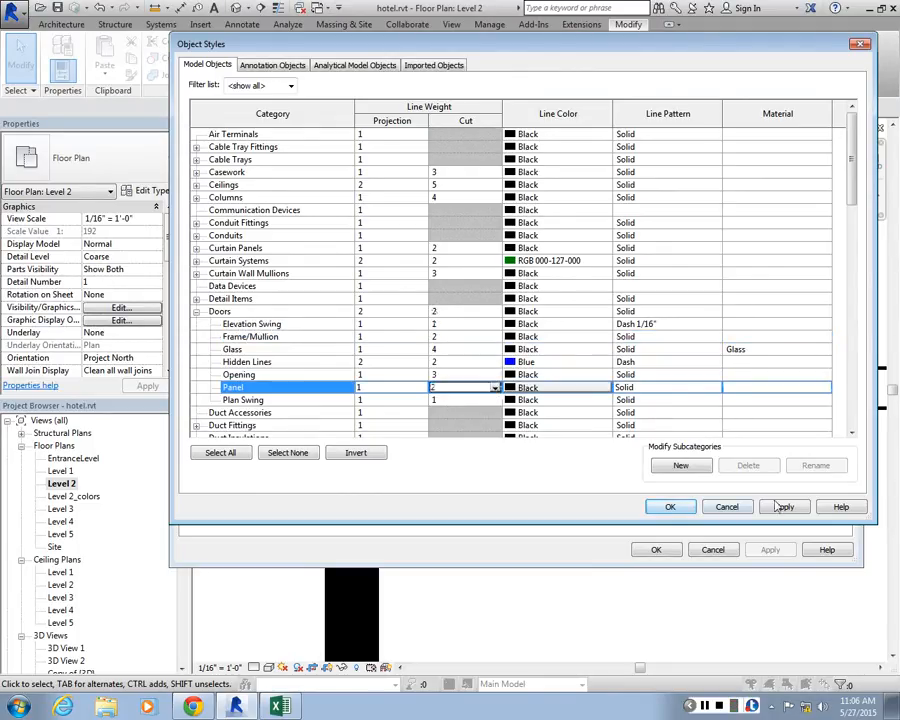
pyautogui.click(658, 506)
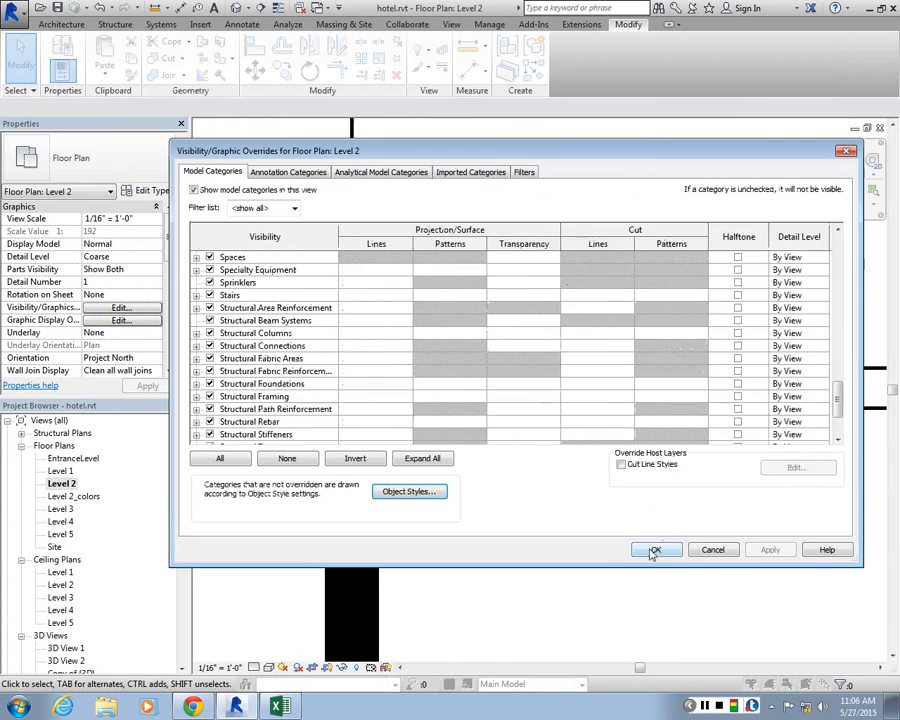
pyautogui.click(650, 549)
# Examine the door and wall lines around the closets and bathrooms on the Level 2 plan
pyautogui.scroll(5, 478, 410)
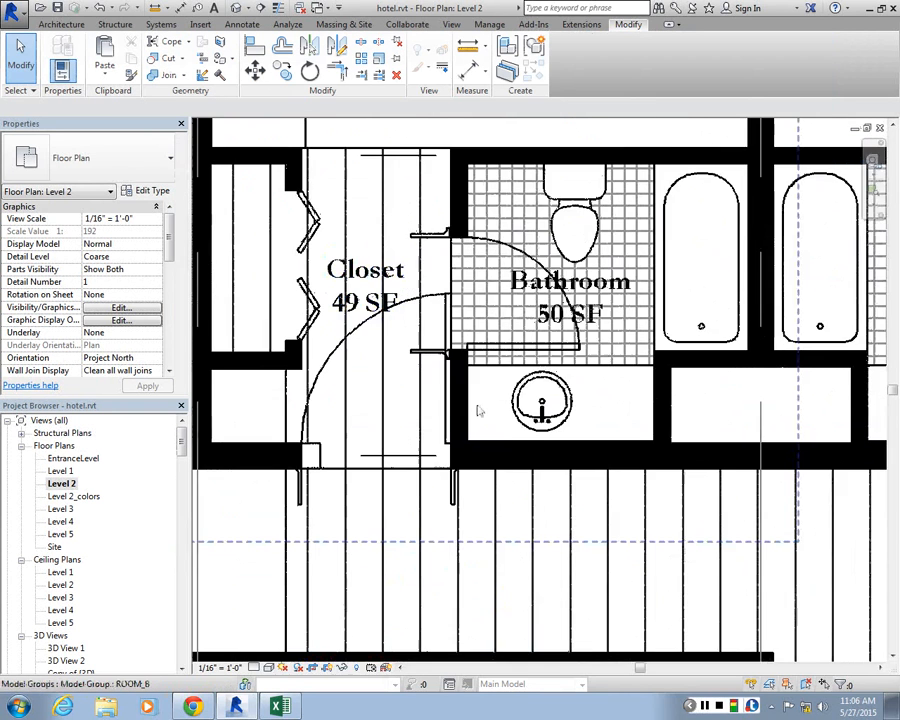
pyautogui.scroll(1, 481, 415)
pyautogui.moveTo(481, 415); pyautogui.dragTo(572, 466, button='middle')
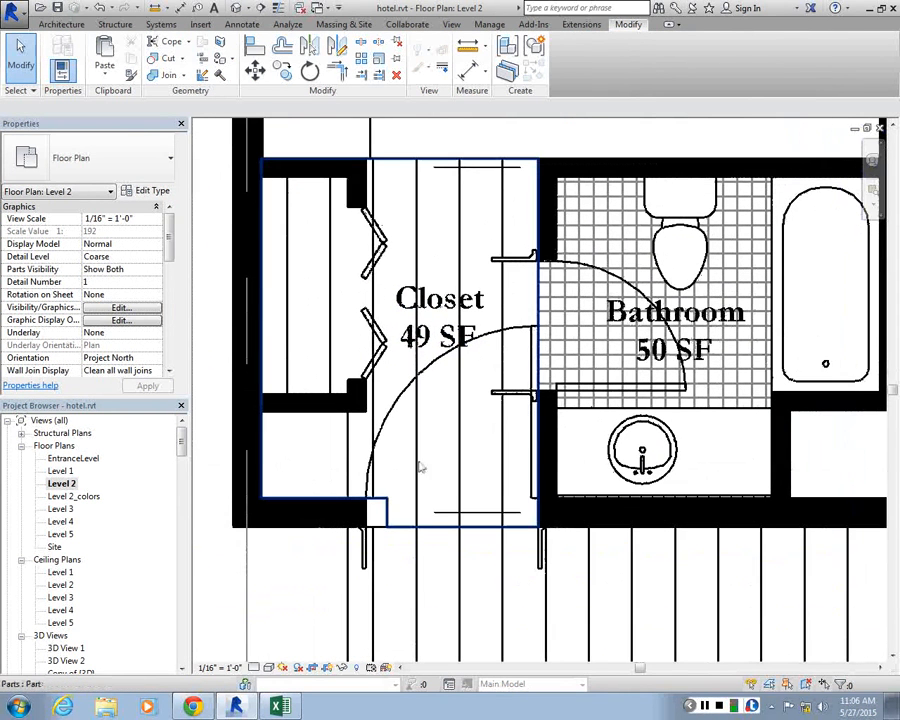
pyautogui.click(389, 514)
pyautogui.scroll(-2, 381, 518)
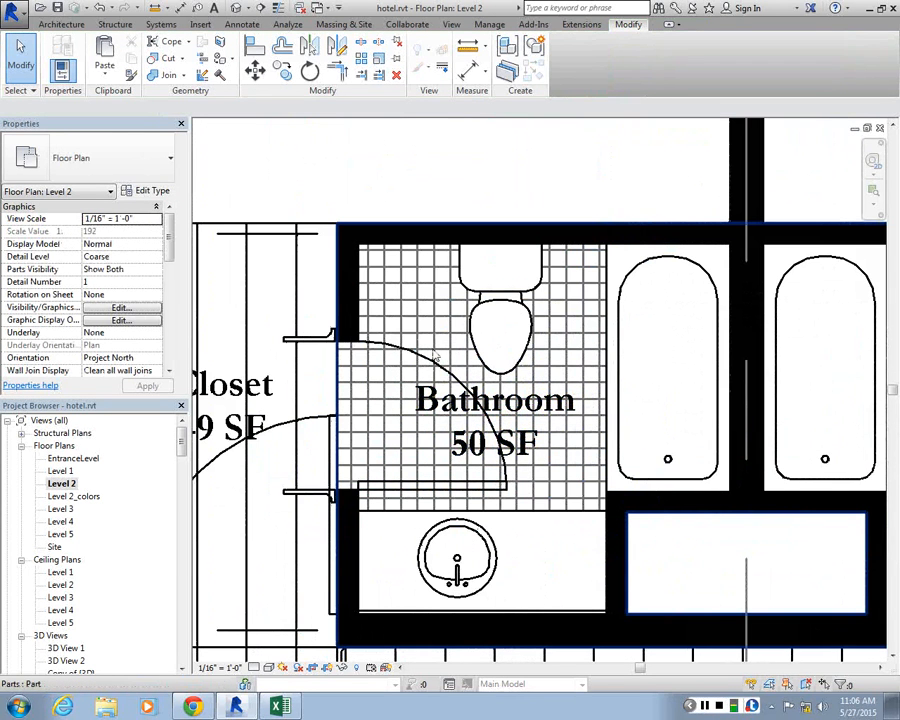
pyautogui.scroll(3, 435, 355)
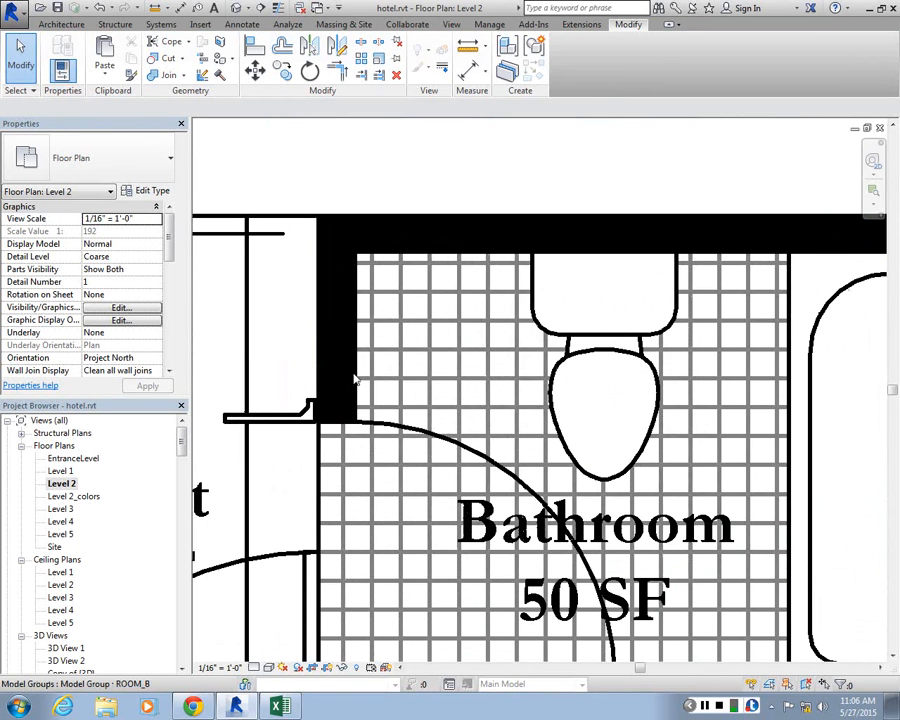
pyautogui.scroll(-3, 534, 188)
pyautogui.scroll(-6, 532, 262)
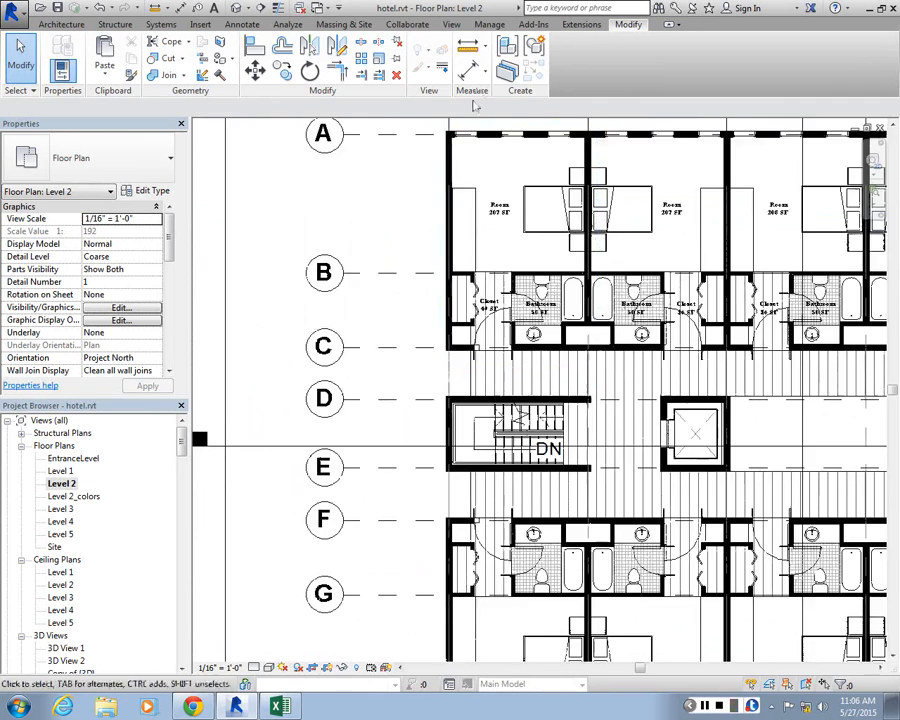
pyautogui.scroll(3, 476, 106)
pyautogui.scroll(-3, 290, 245)
pyautogui.scroll(3, 387, 311)
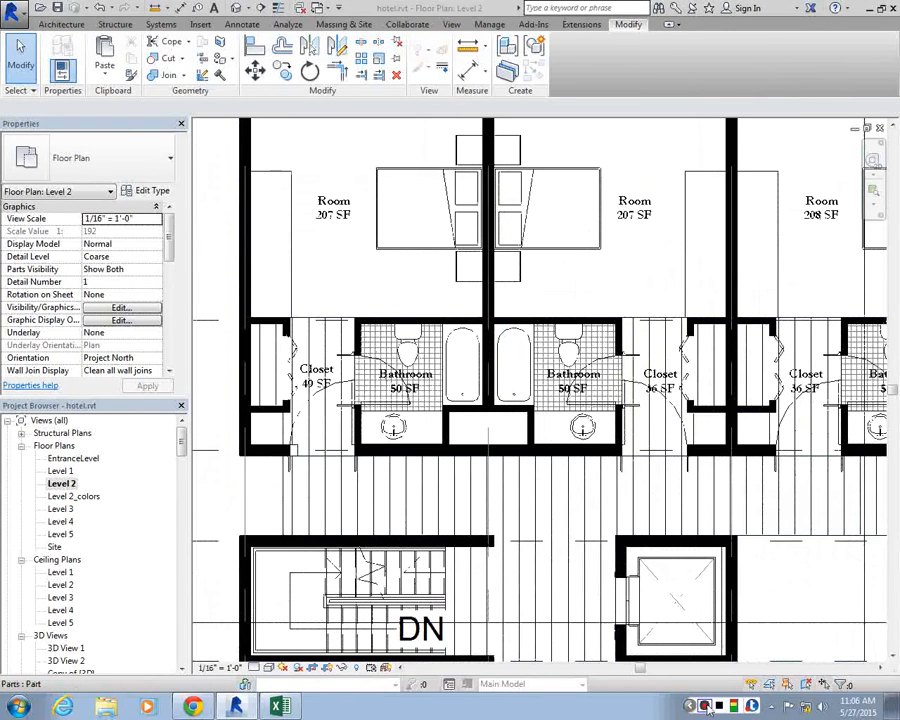
# Turn on Cast Shadows and turn off Show Ambient Shadows in the graphic display options of Level 2
pyautogui.click(121, 320)
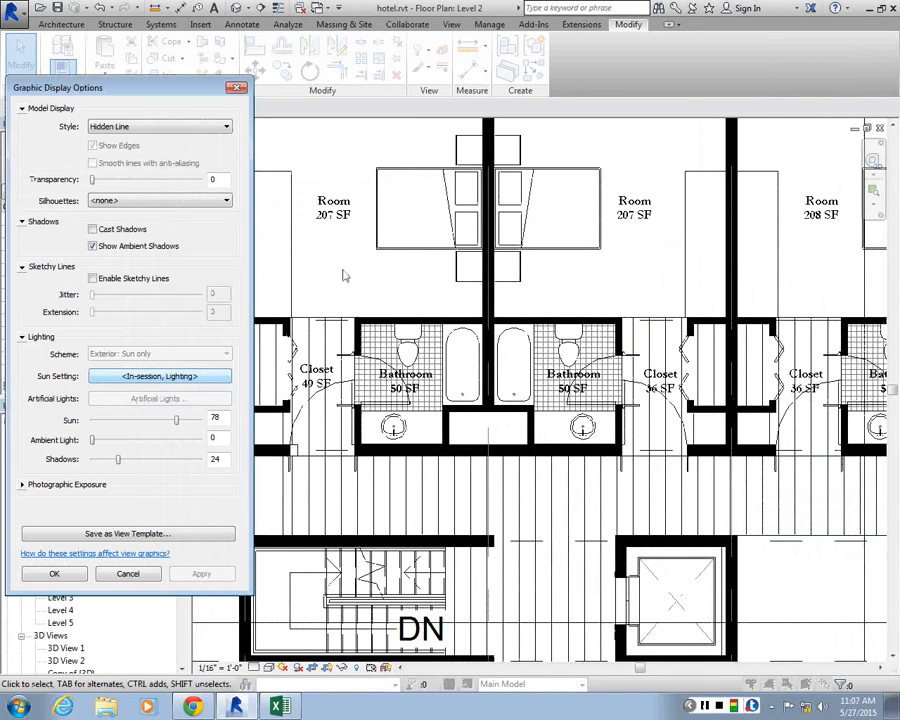
pyautogui.click(238, 89)
pyautogui.scroll(-5, 382, 310)
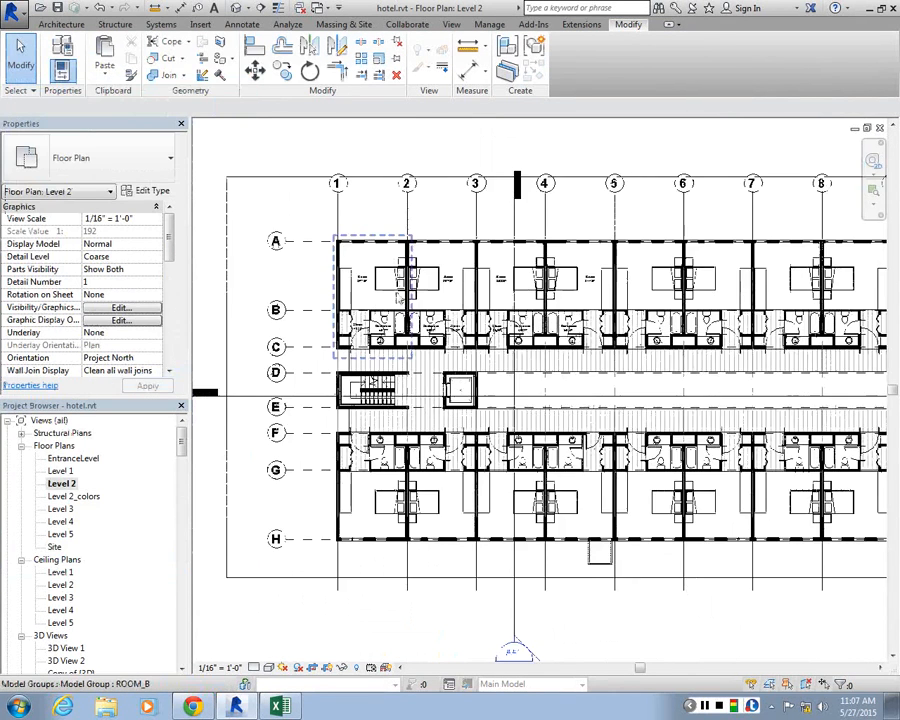
pyautogui.scroll(2, 449, 292)
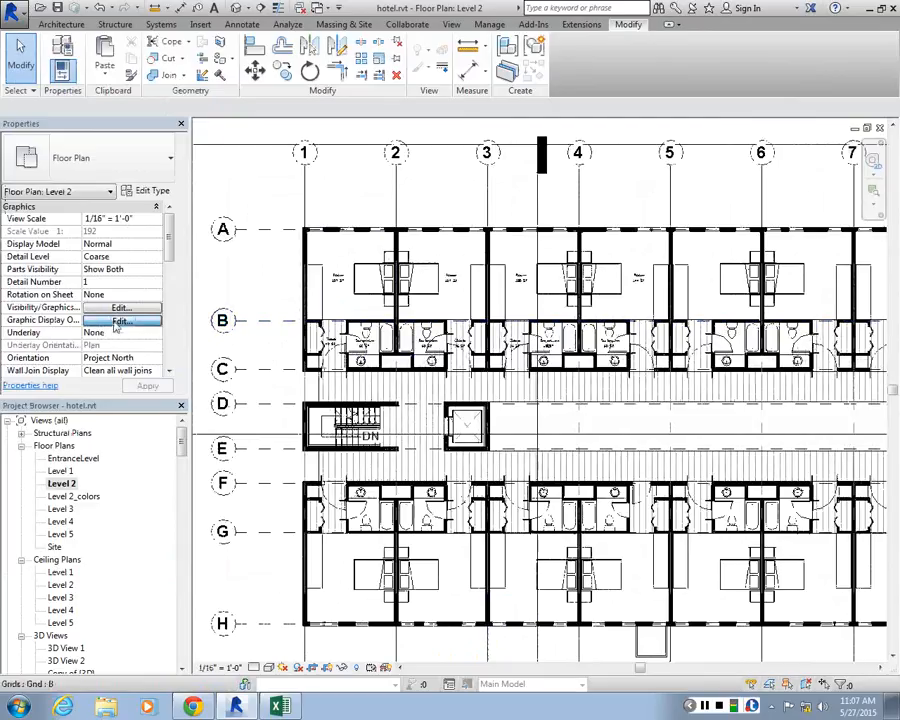
pyautogui.click(120, 321)
pyautogui.click(43, 221)
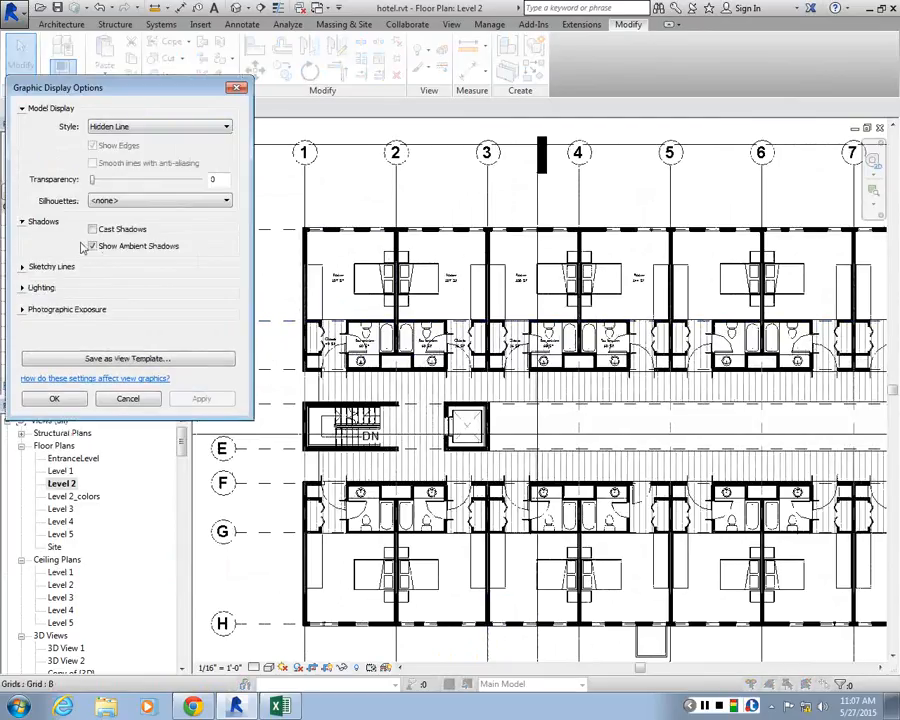
pyautogui.click(92, 229)
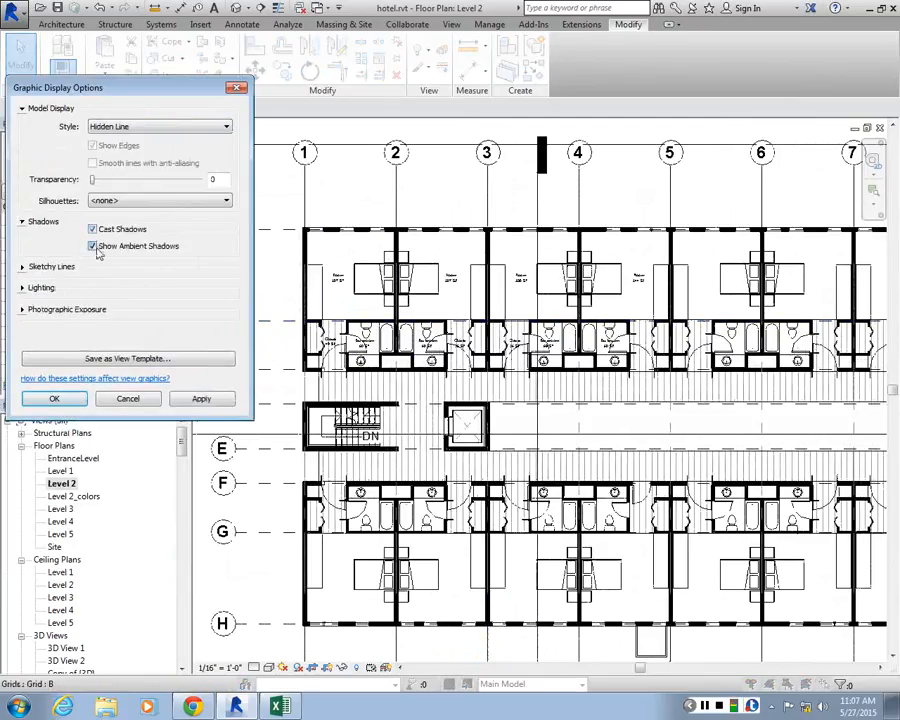
pyautogui.click(92, 246)
pyautogui.click(200, 398)
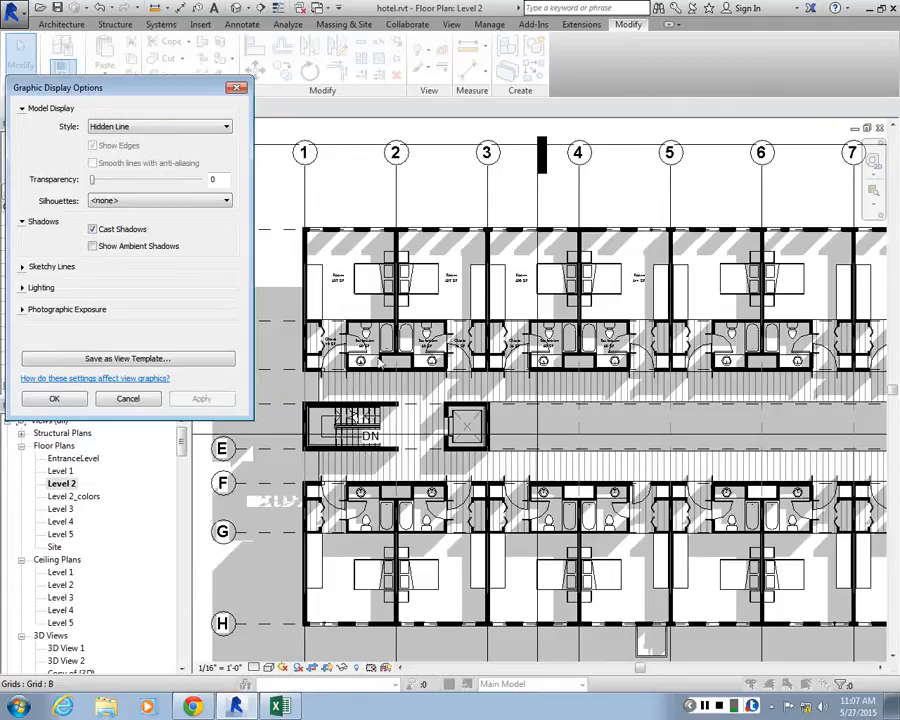
pyautogui.click(54, 398)
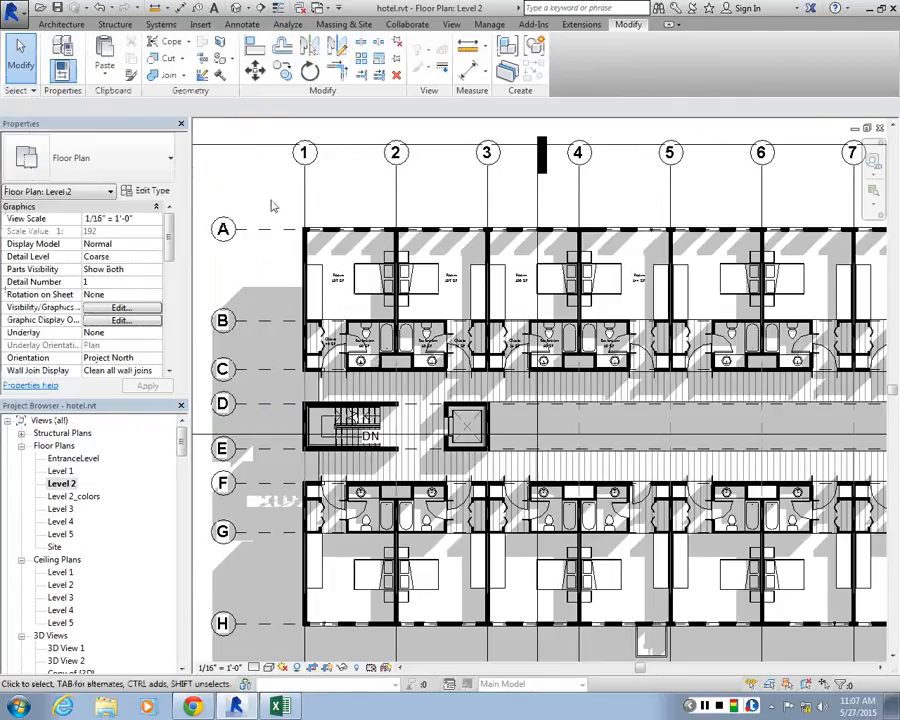
# Inspect the primary range and view depth settings in the Level 2 view range, leaving them unchanged
pyautogui.scroll(-2, 270, 205)
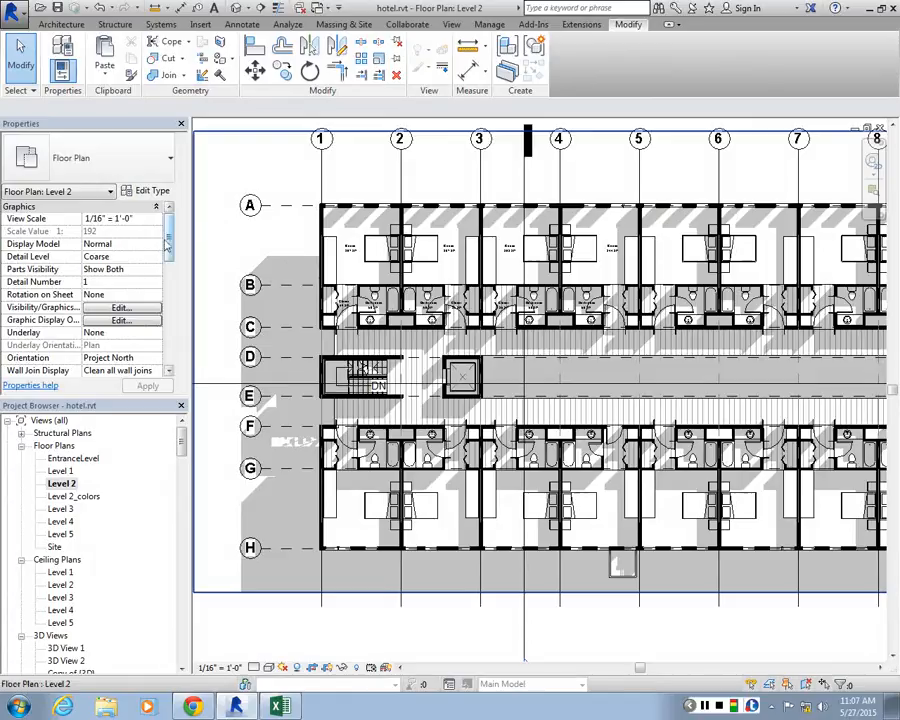
pyautogui.moveTo(168, 240); pyautogui.dragTo(170, 329)
pyautogui.click(143, 310)
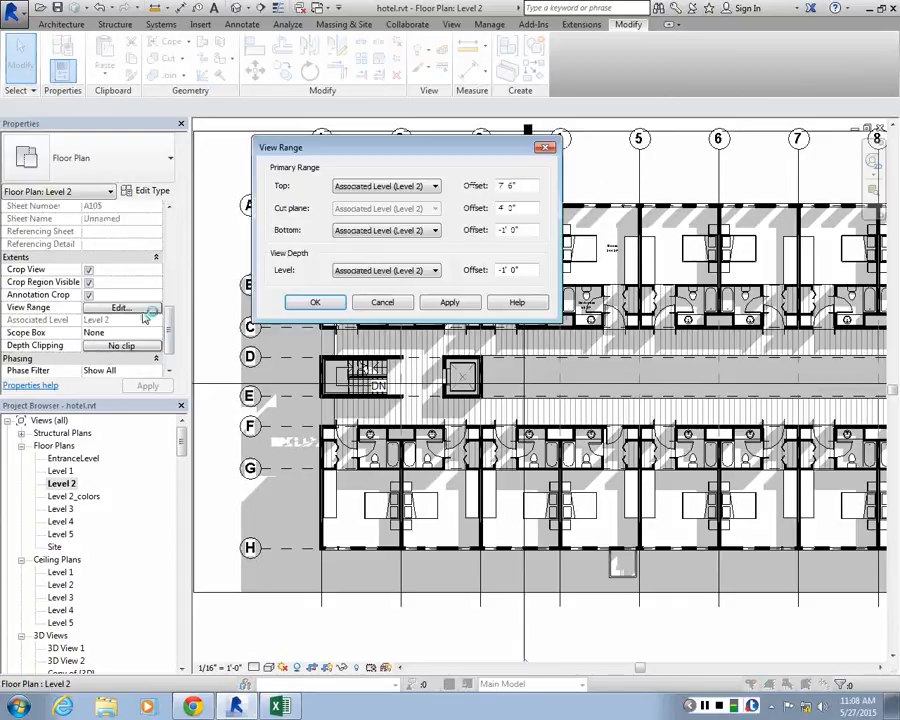
pyautogui.click(545, 148)
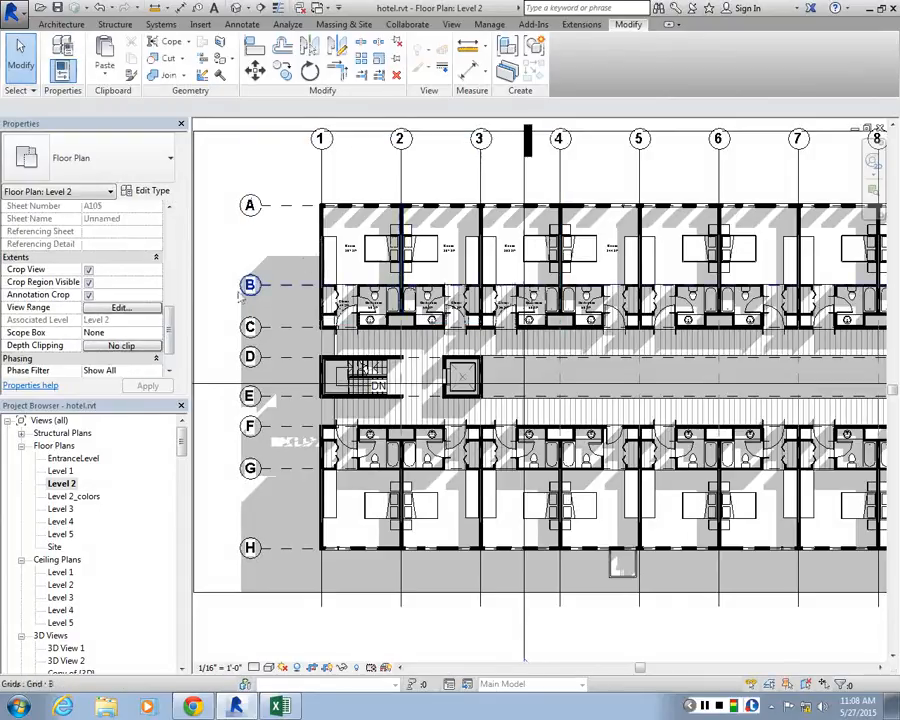
# Check the Floor Plan type properties, including the callout tag and view template, and review the Level 2 view range again
pyautogui.moveTo(170, 322); pyautogui.dragTo(183, 234)
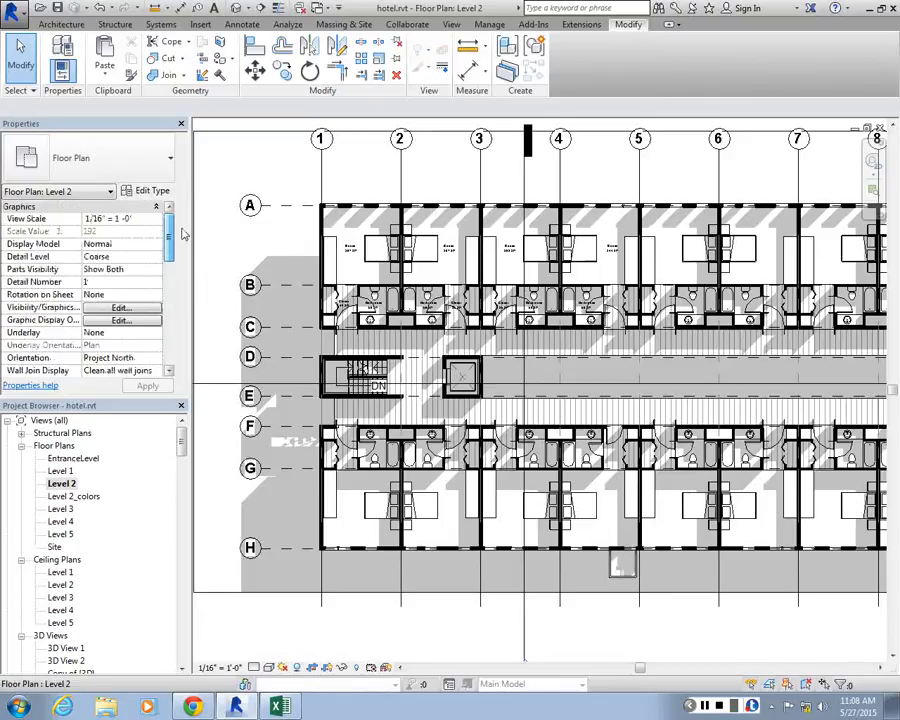
pyautogui.click(152, 190)
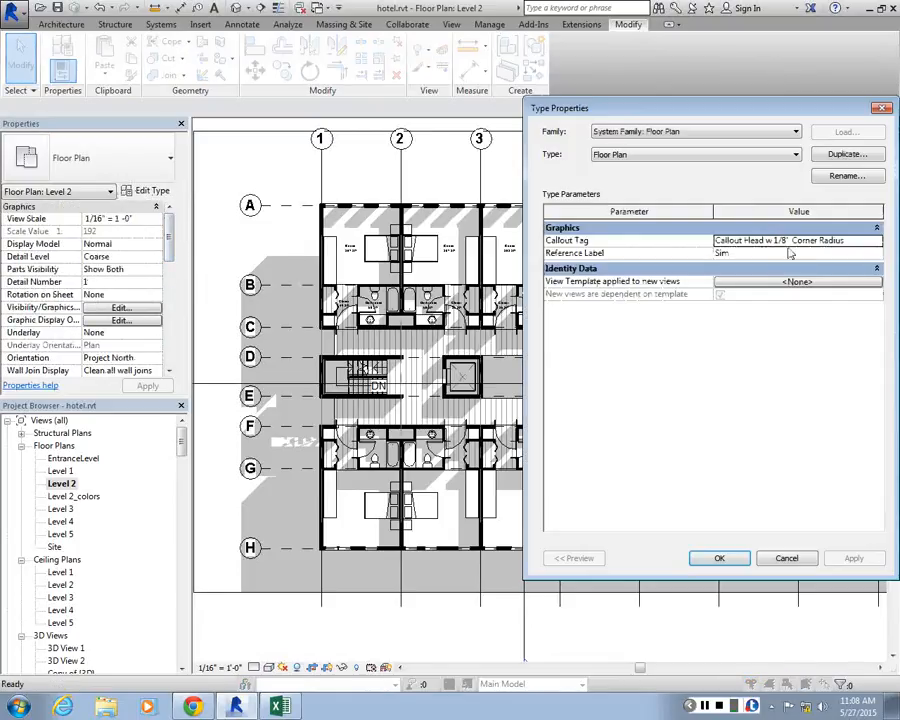
pyautogui.click(883, 108)
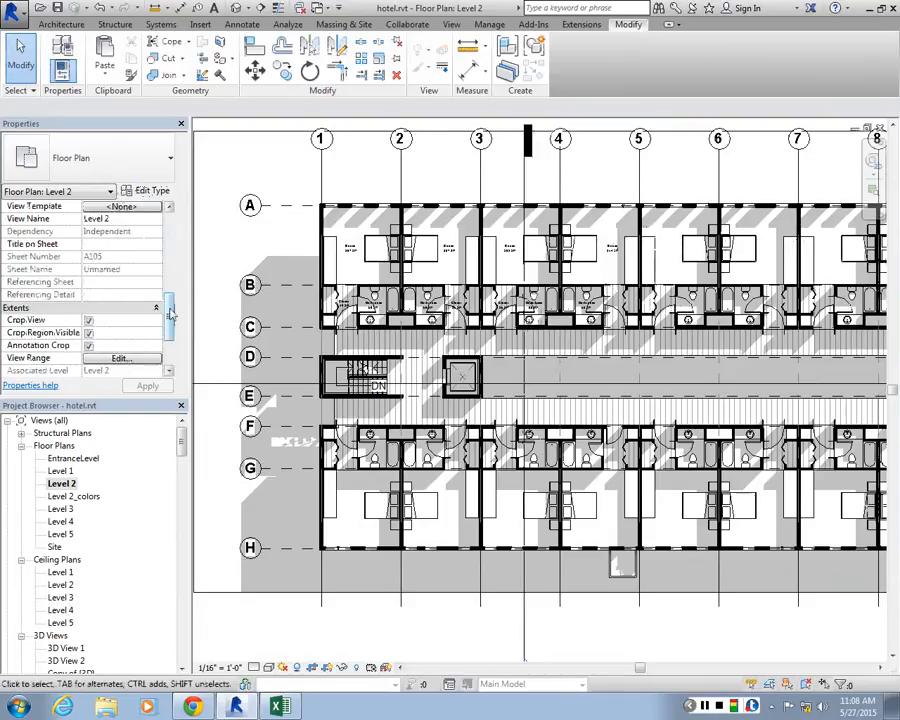
pyautogui.moveTo(170, 314); pyautogui.dragTo(170, 340)
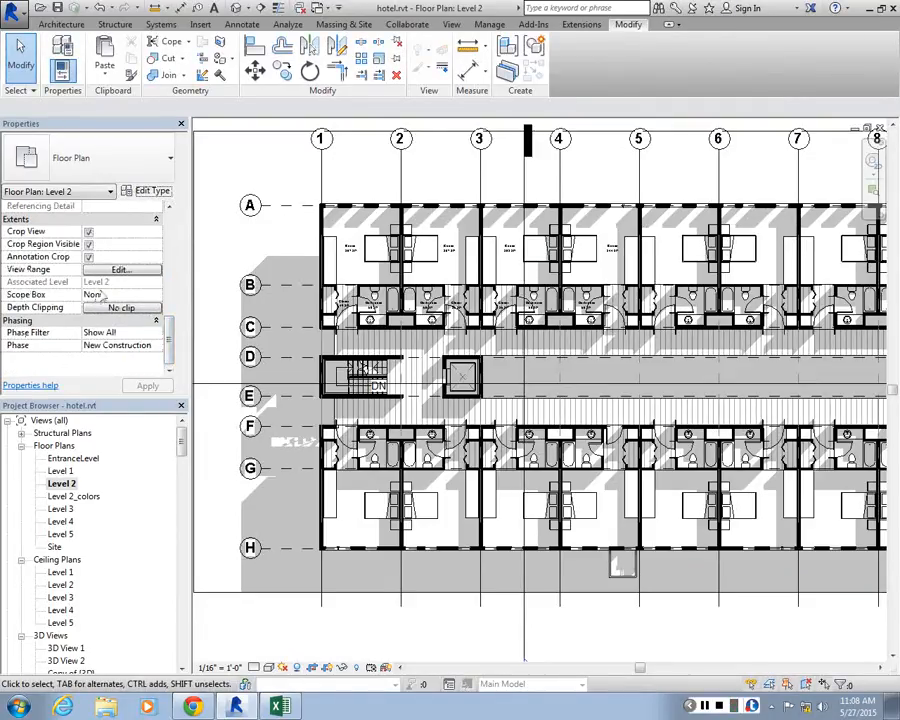
pyautogui.click(117, 272)
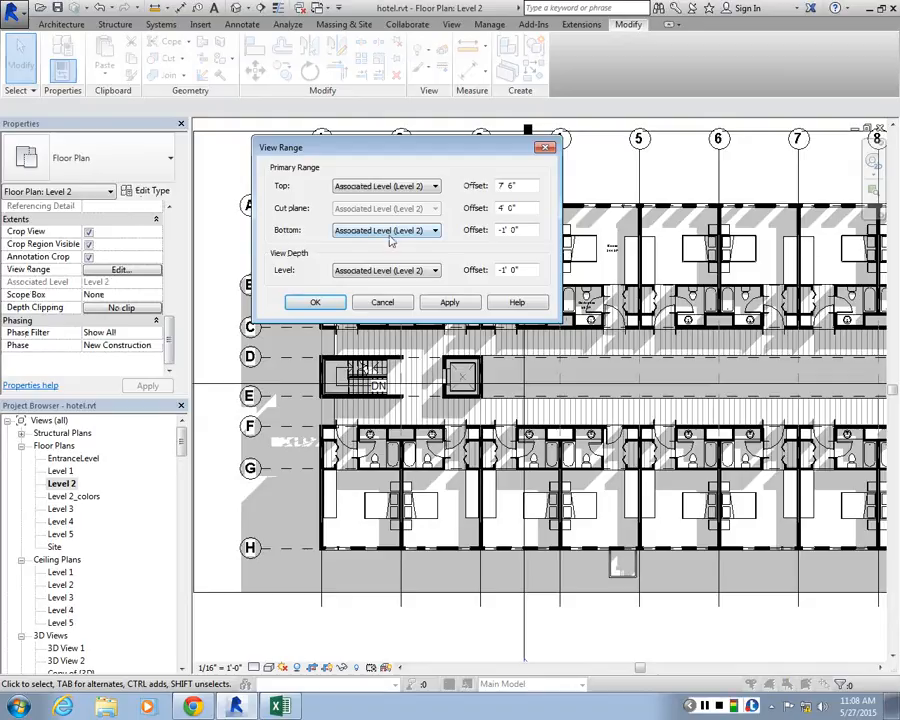
pyautogui.click(388, 305)
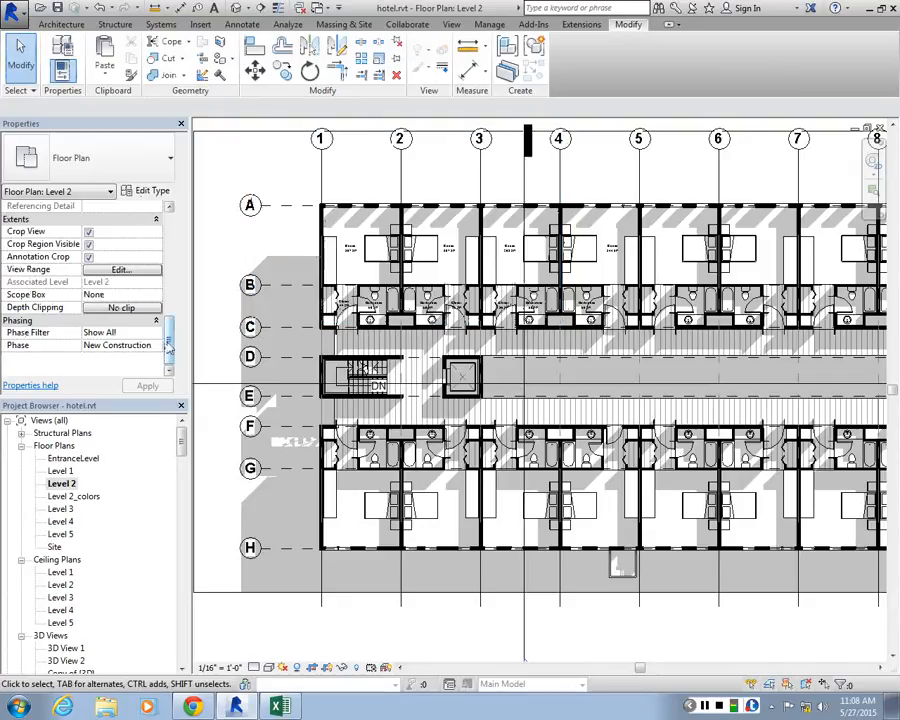
# Review the shadow, sketchy line, lighting and photographic exposure settings in Level 2's graphic display options without changing them
pyautogui.moveTo(171, 342); pyautogui.dragTo(172, 283)
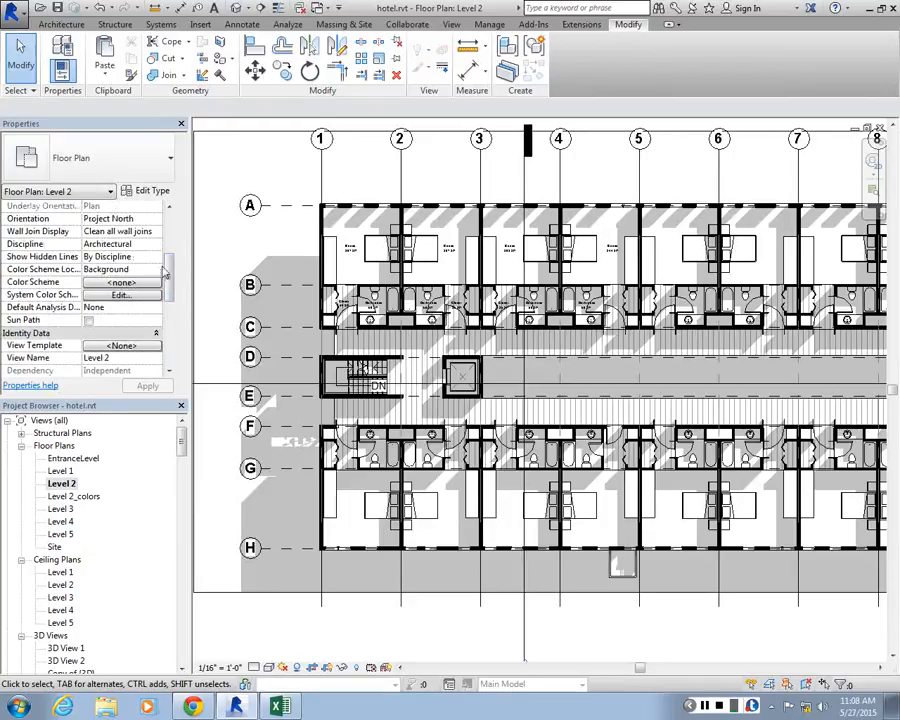
pyautogui.moveTo(167, 271); pyautogui.dragTo(173, 232)
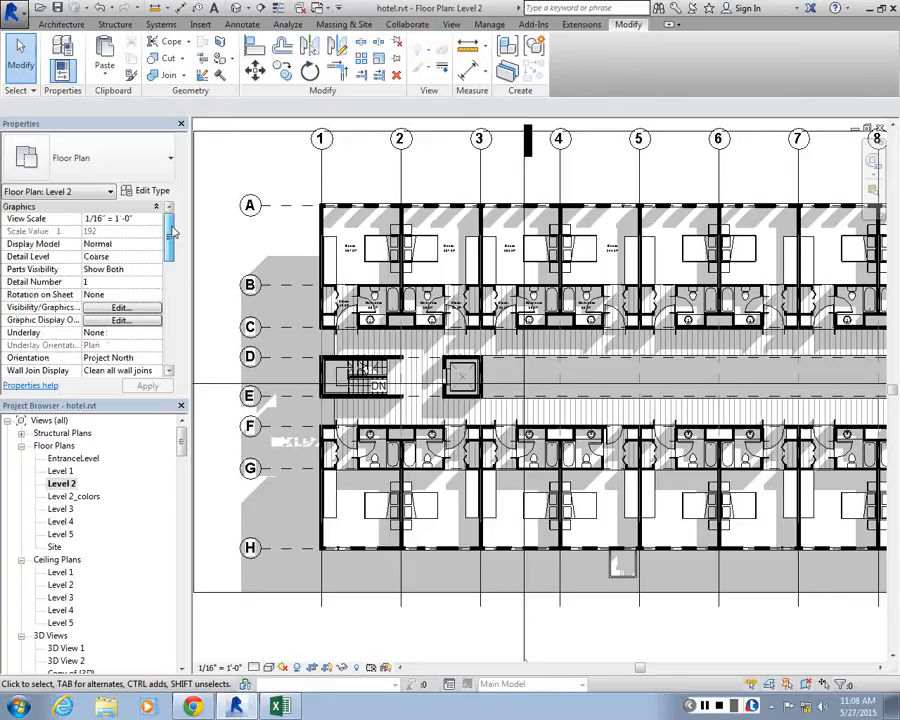
pyautogui.click(119, 321)
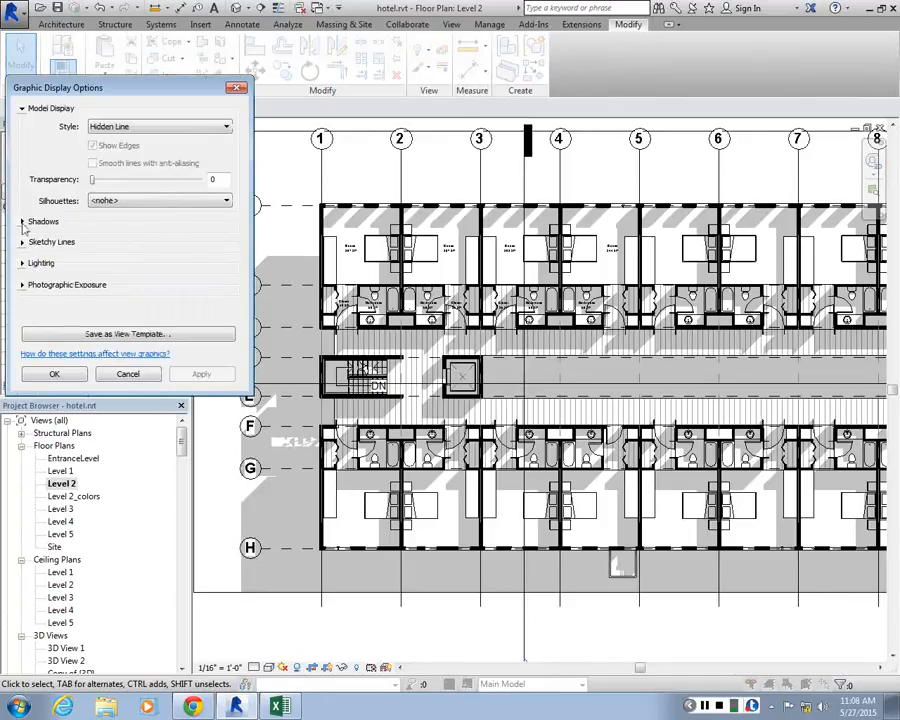
pyautogui.click(22, 221)
pyautogui.click(22, 266)
pyautogui.click(22, 337)
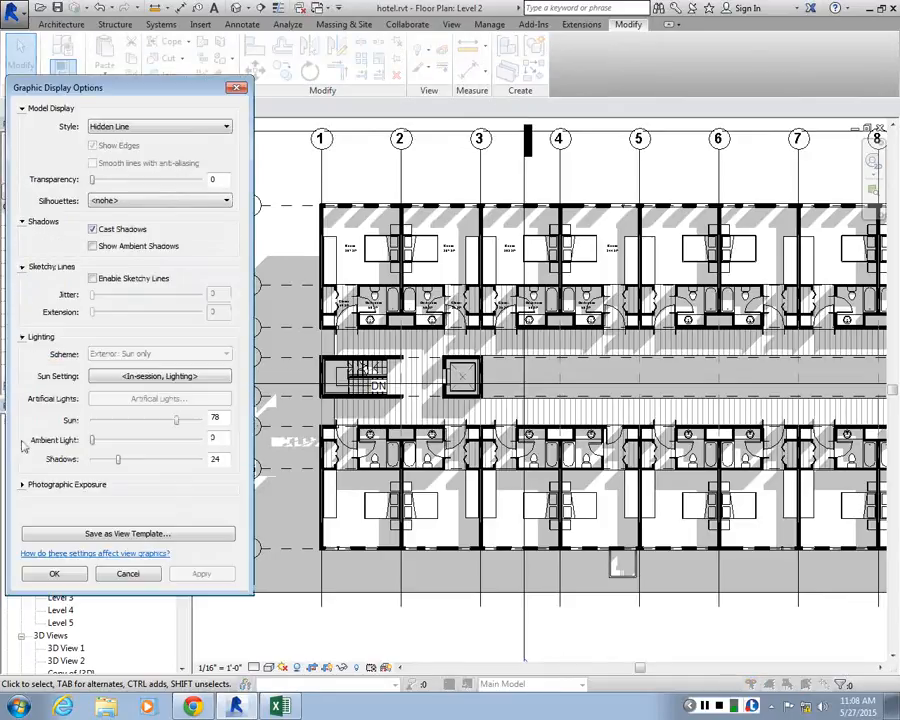
pyautogui.click(22, 484)
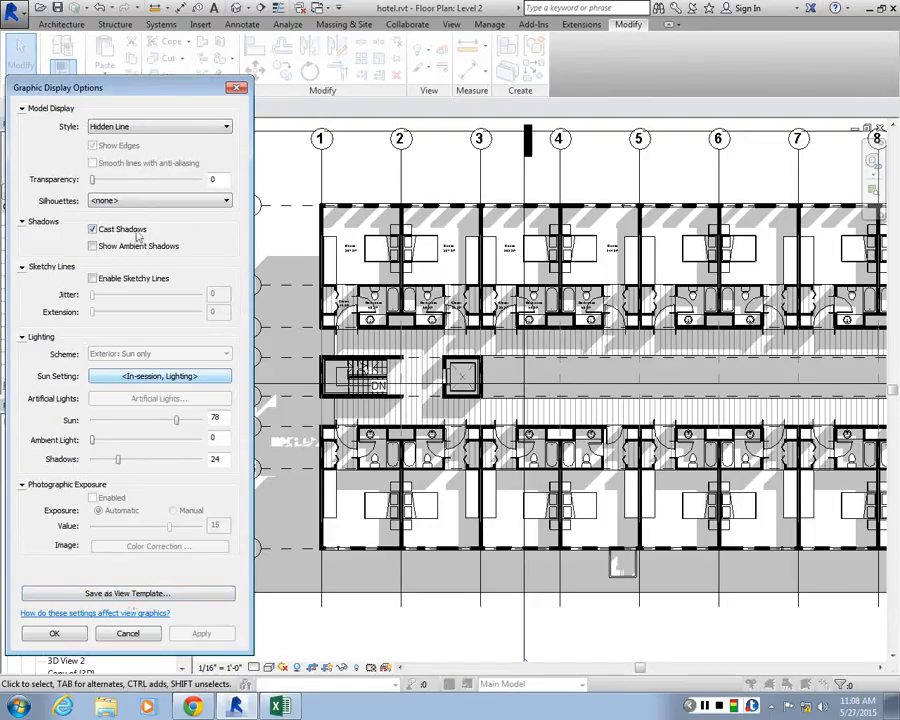
pyautogui.press('Escape')
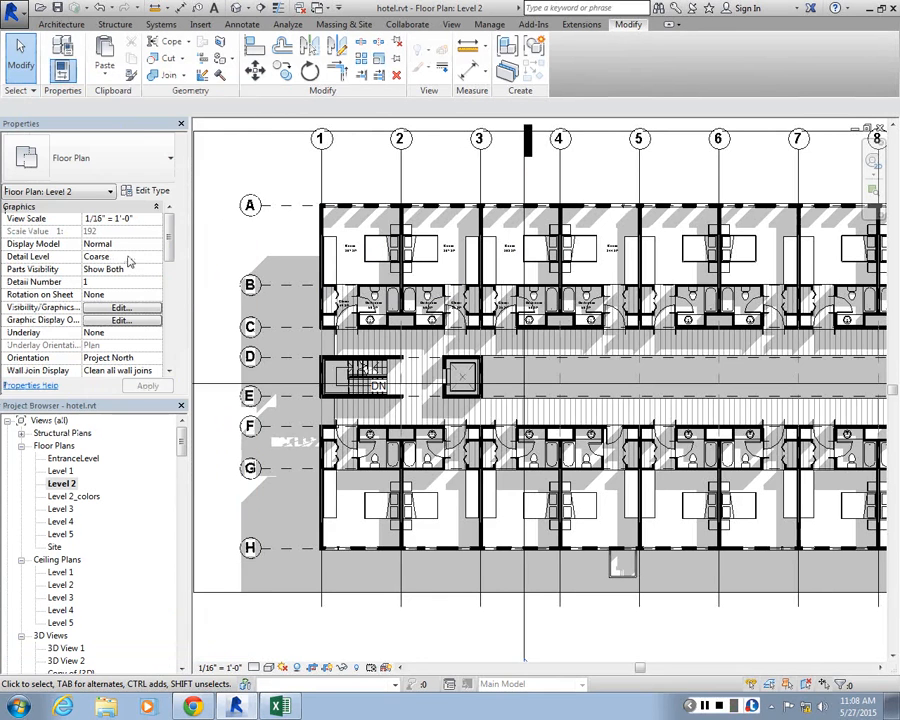
# Widen the Properties palette and check the depth clipping setting of Level 2
pyautogui.moveTo(195, 298); pyautogui.dragTo(227, 283)
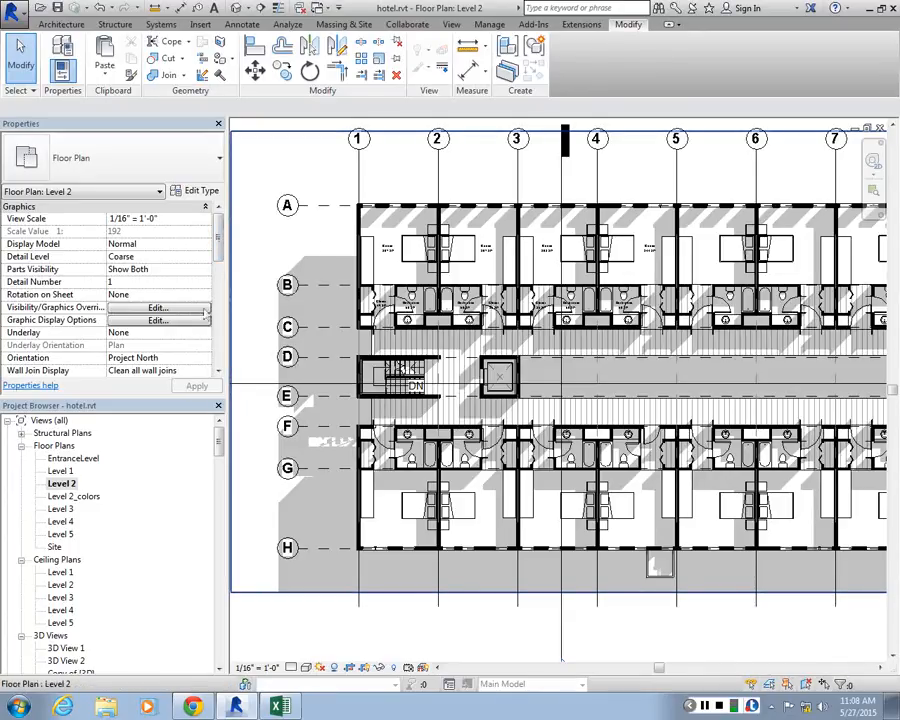
pyautogui.moveTo(219, 243); pyautogui.dragTo(252, 339)
pyautogui.moveTo(220, 273); pyautogui.dragTo(224, 364)
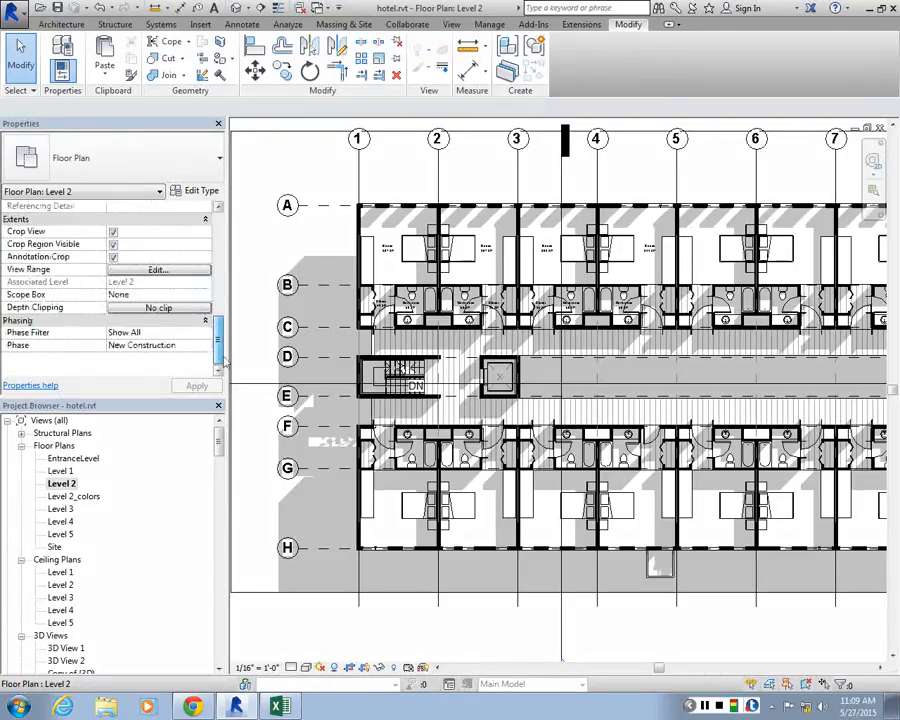
pyautogui.click(158, 308)
pyautogui.click(406, 422)
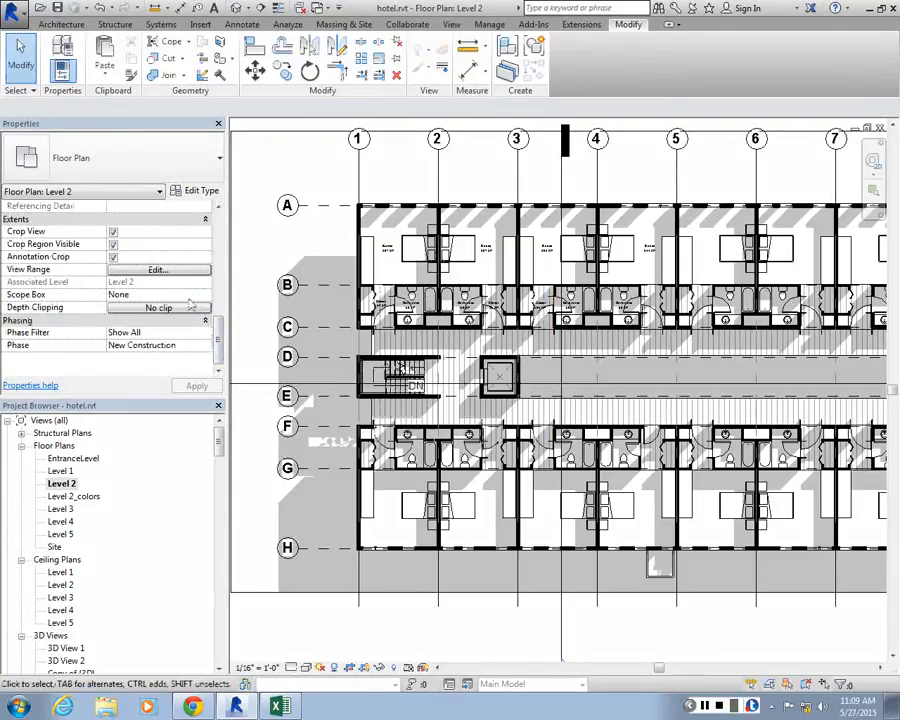
# Review the Level 2 view range once more without changing it, and check the plan's identity and extents properties
pyautogui.click(160, 270)
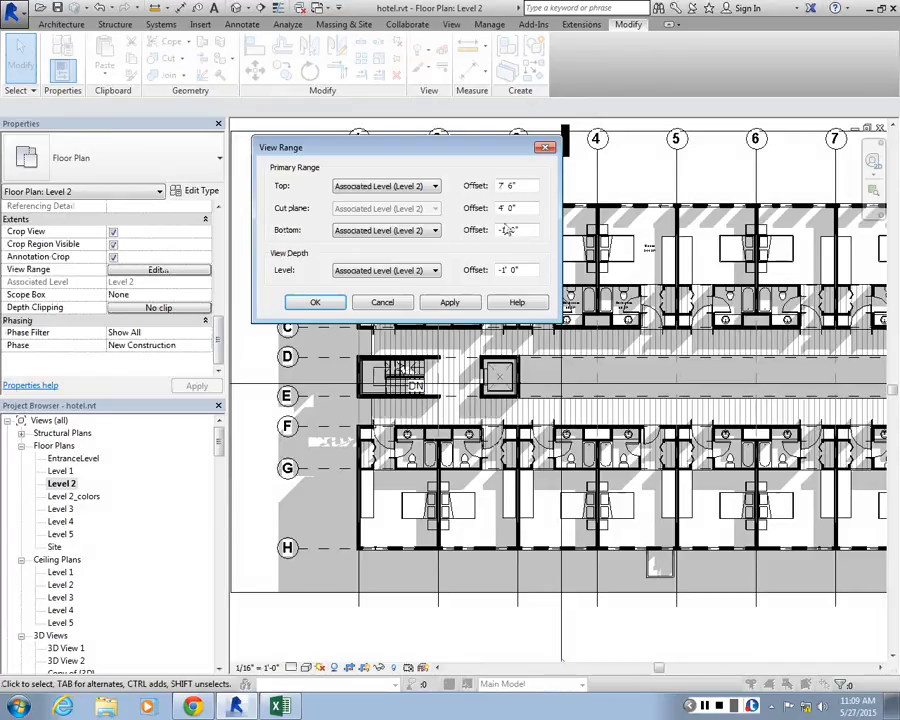
pyautogui.click(383, 302)
pyautogui.moveTo(218, 356); pyautogui.dragTo(223, 295)
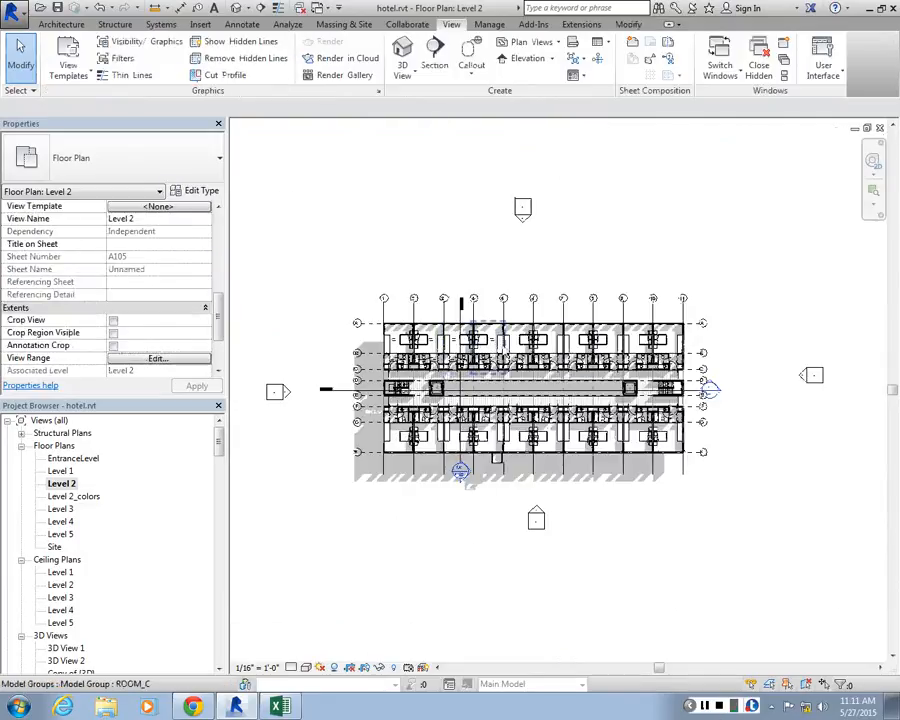
pyautogui.scroll(3, 587, 360)
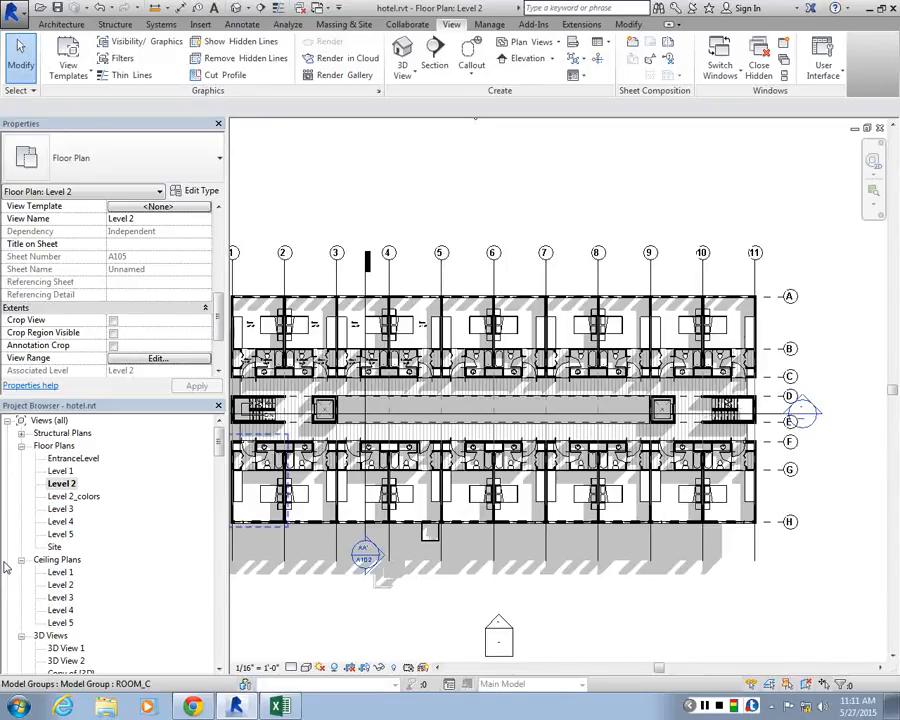
# Look through the 3D View 1 and 3D View 2 perspectives, and open the view_1 exterior perspective
pyautogui.scroll(-1, 375, 453)
pyautogui.moveTo(219, 450)
pyautogui.mouseDown()
pyautogui.moveTo(220, 481)
pyautogui.moveTo(218, 458)
pyautogui.mouseUp()
pyautogui.doubleClick(66, 521)
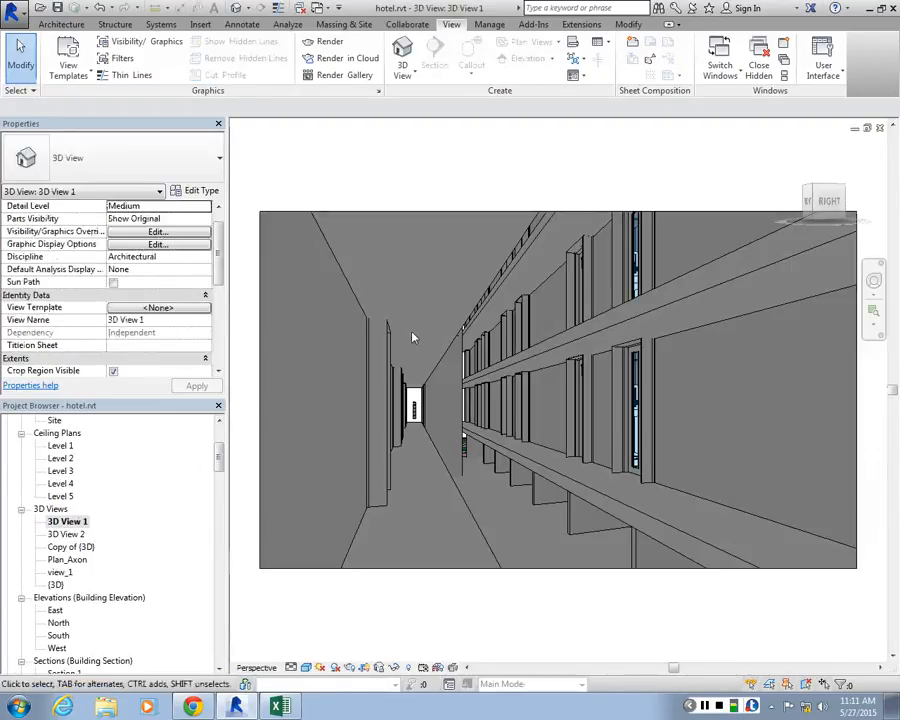
pyautogui.doubleClick(66, 534)
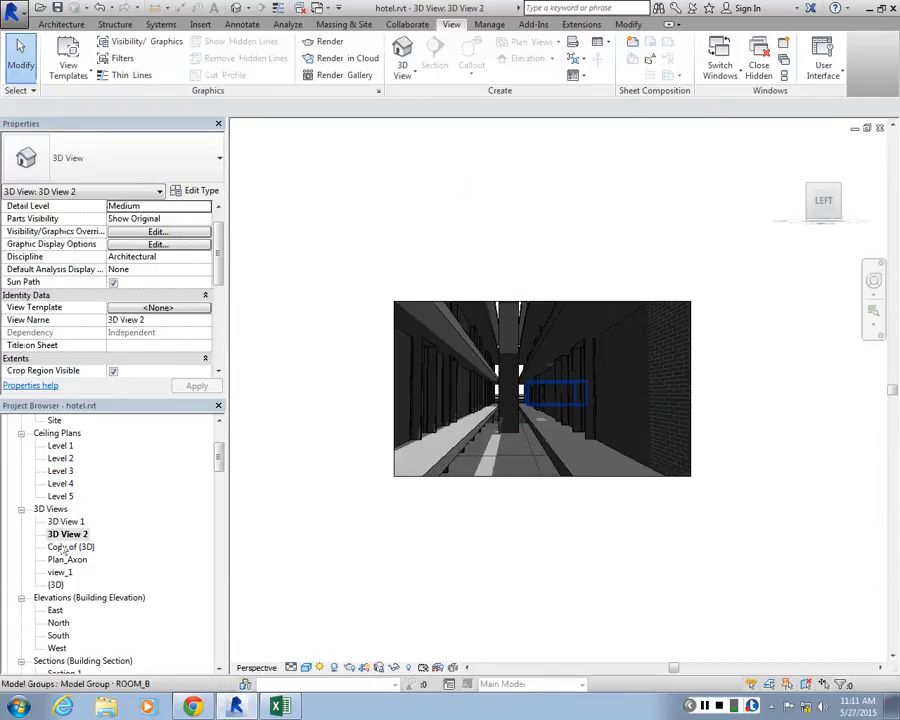
pyautogui.doubleClick(61, 572)
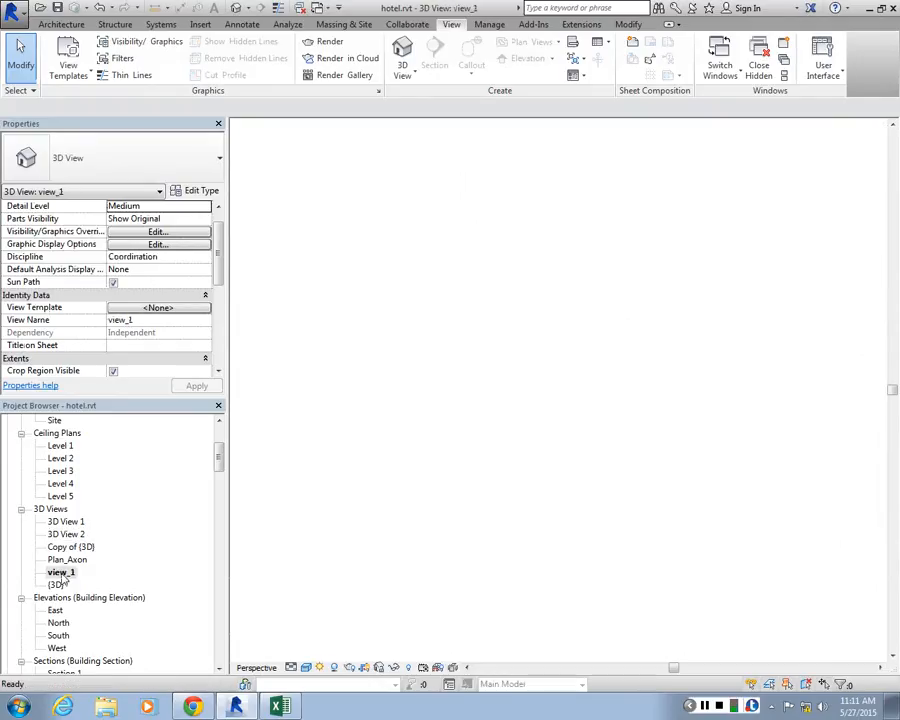
pyautogui.click(60, 572)
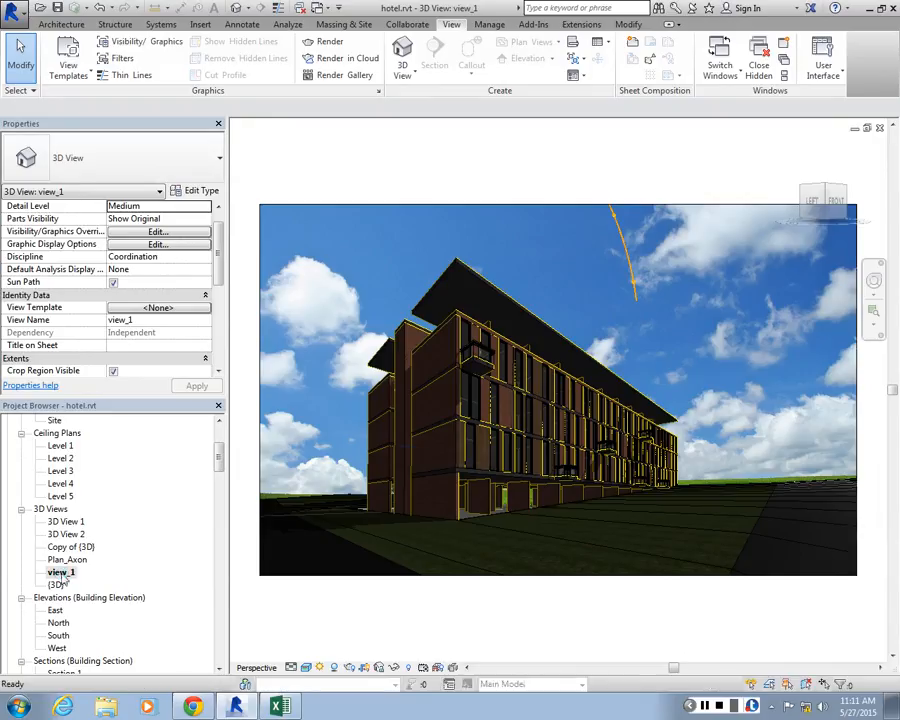
# Orbit the view_1 perspective to examine the hotel's exterior against the sky background from a corner viewpoint
pyautogui.keyDown('shift'); pyautogui.moveTo(567, 489); pyautogui.dragTo(623, 416, button='middle'); pyautogui.keyUp('shift')
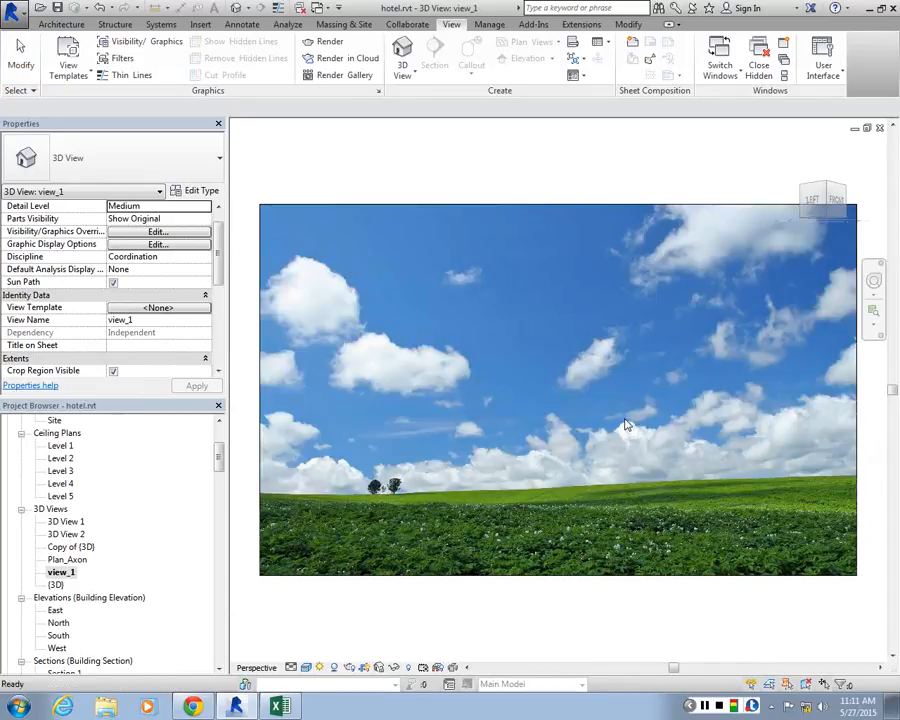
pyautogui.scroll(-5, 620, 418)
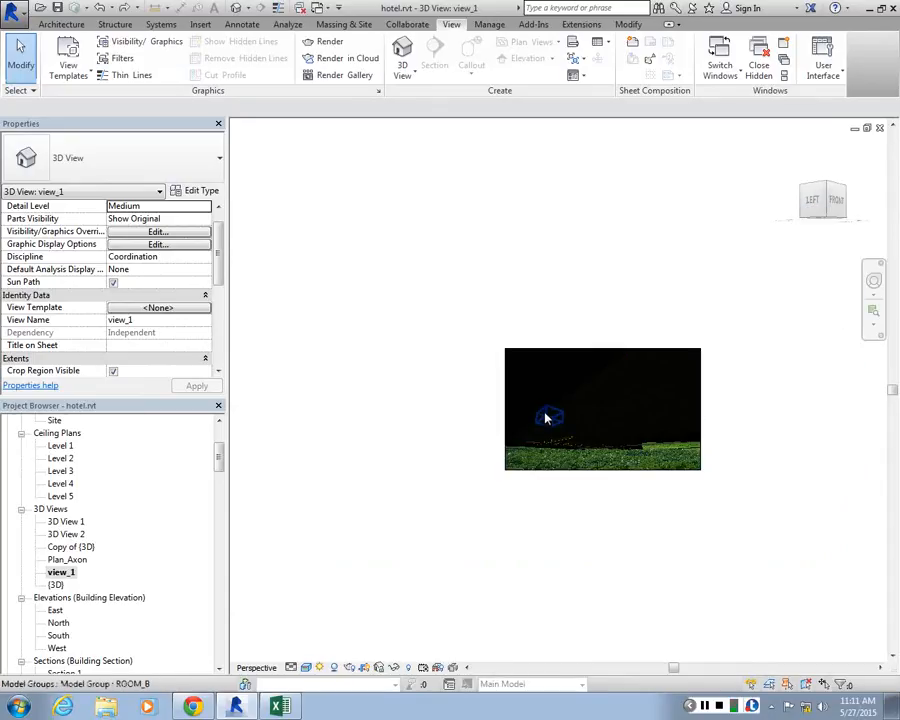
pyautogui.click(601, 409)
pyautogui.rightClick(601, 405)
pyautogui.press('Escape')
pyautogui.press('Escape')
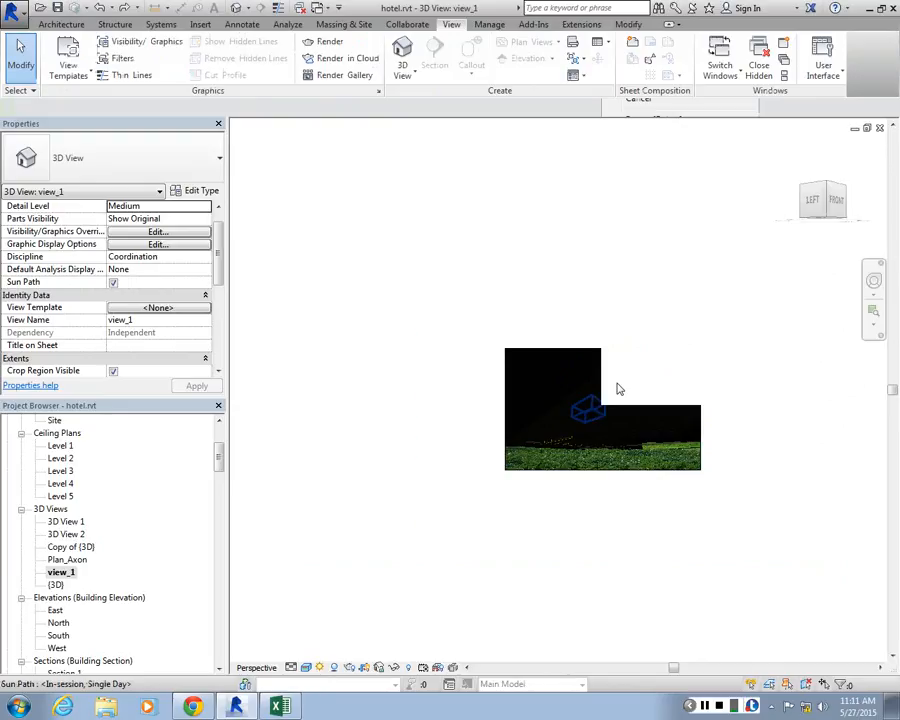
pyautogui.scroll(3, 618, 388)
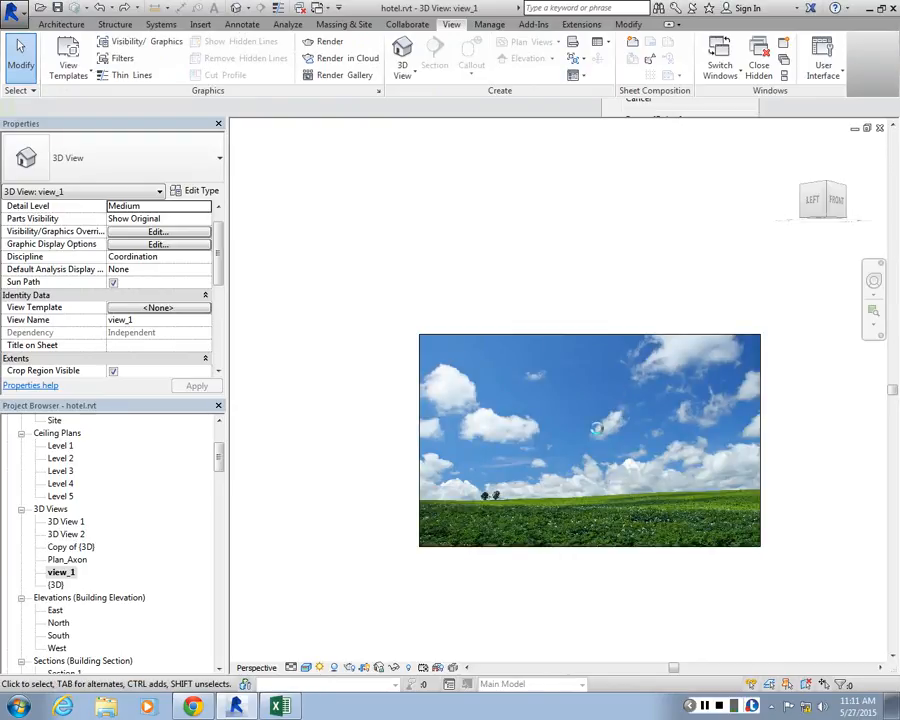
pyautogui.keyDown('shift'); pyautogui.moveTo(597, 432); pyautogui.dragTo(547, 512, button='middle'); pyautogui.keyUp('shift')
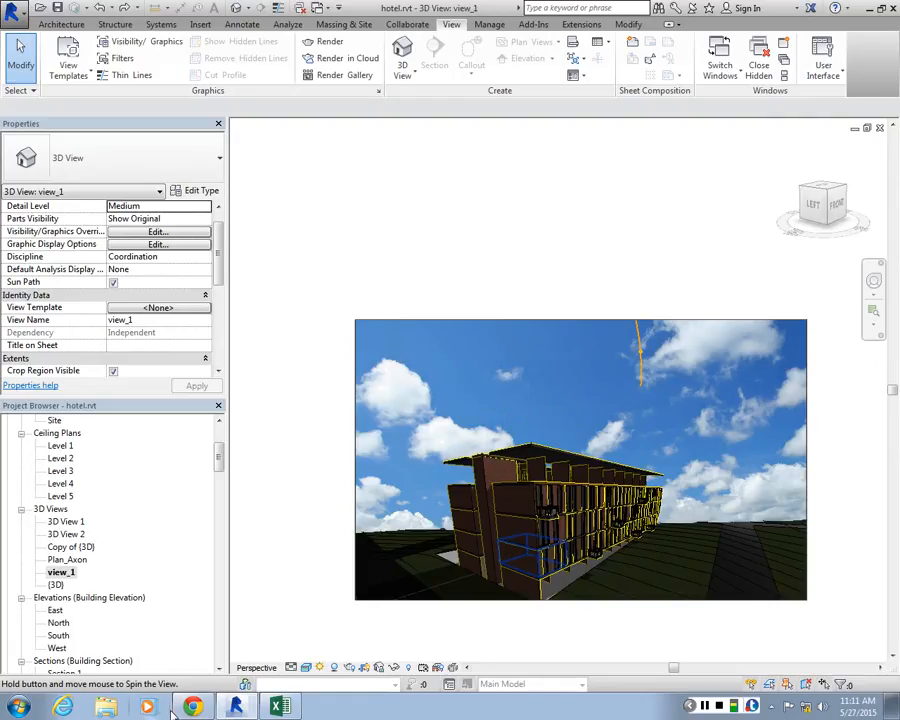
pyautogui.keyDown('shift'); pyautogui.moveTo(173, 714); pyautogui.dragTo(421, 566, button='middle'); pyautogui.keyUp('shift')
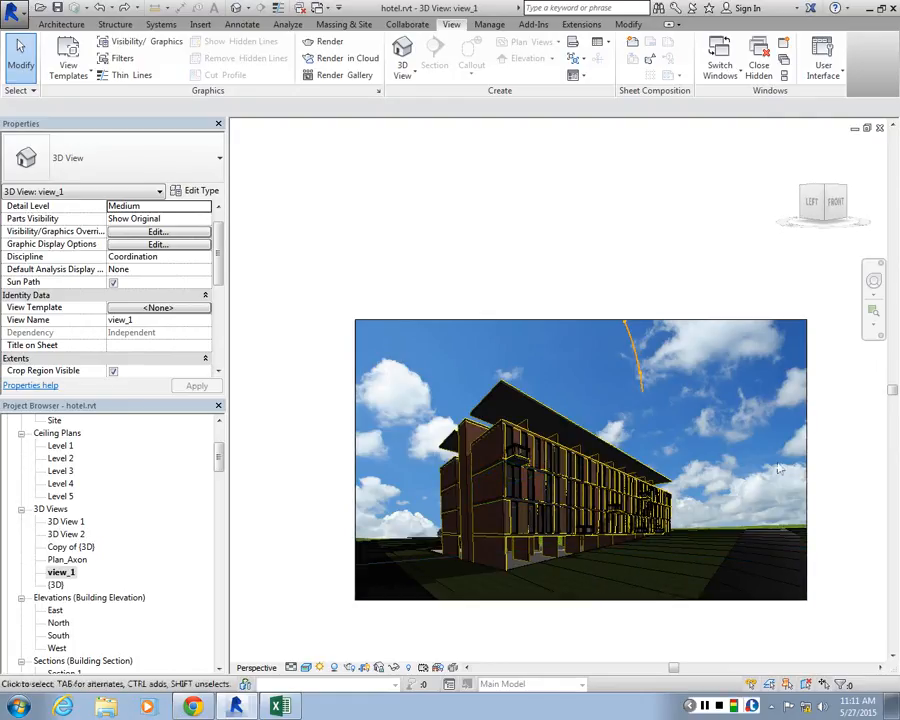
pyautogui.scroll(4, 150, 490)
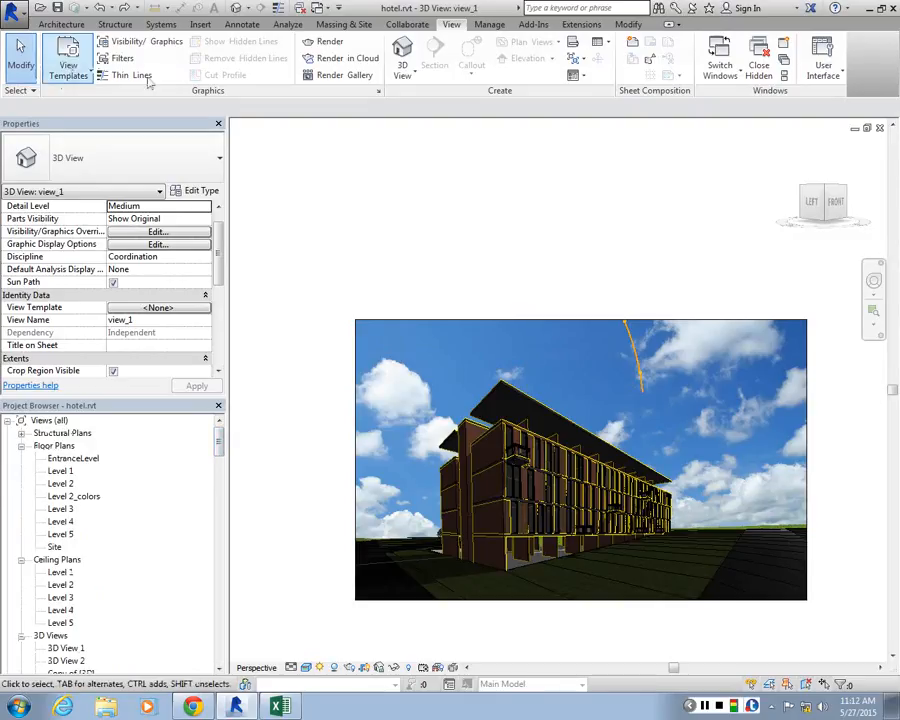
# Minimize the open project views and close the B 11 x 17 Horizontal_custom title block family without saving changes
pyautogui.click(858, 133)
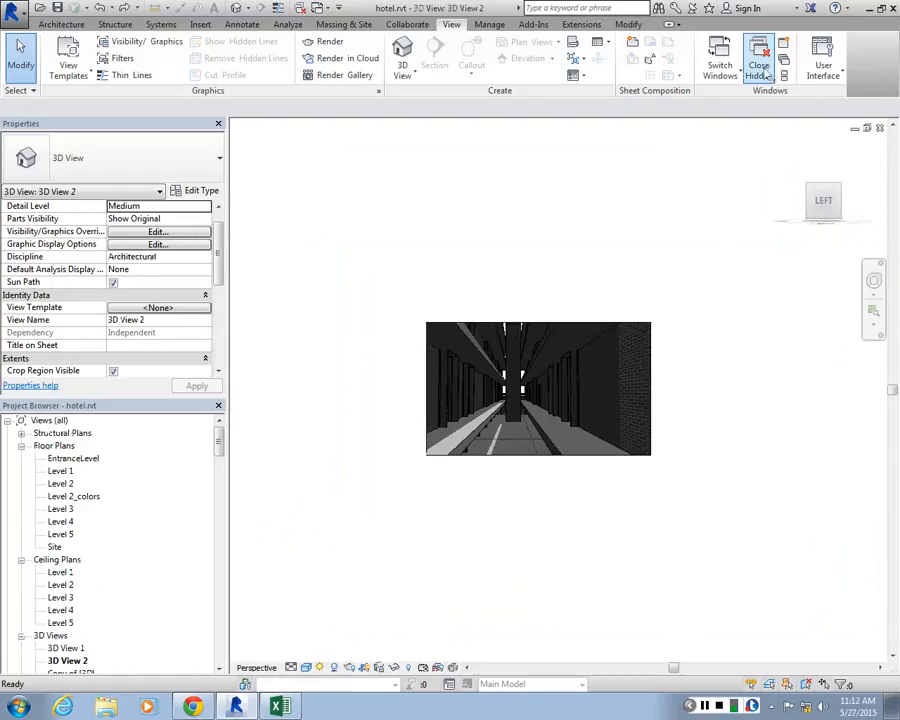
pyautogui.click(857, 133)
pyautogui.click(797, 184)
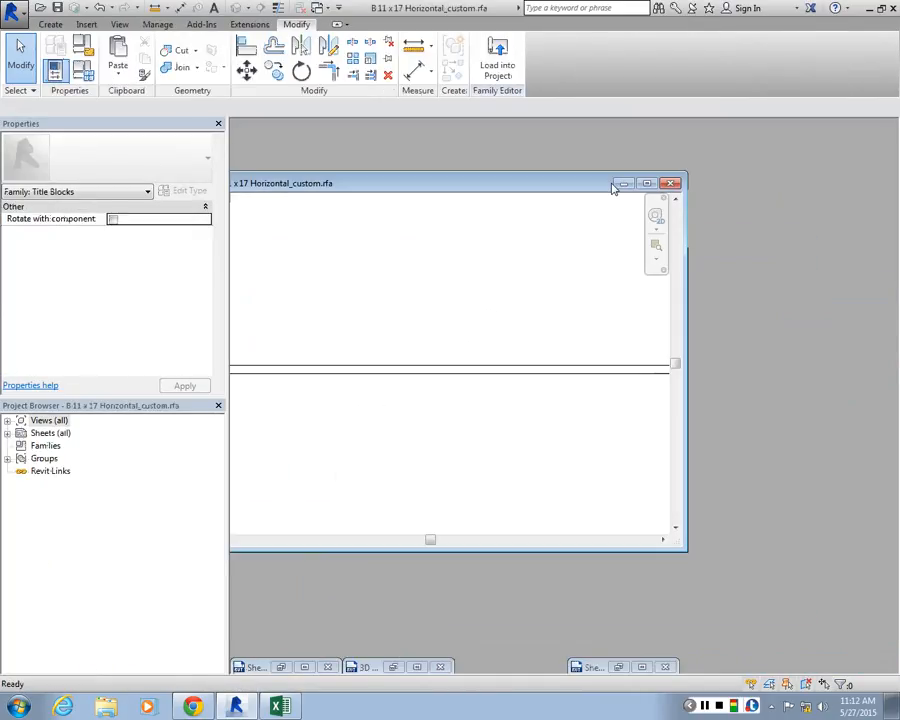
pyautogui.click(646, 183)
pyautogui.click(880, 128)
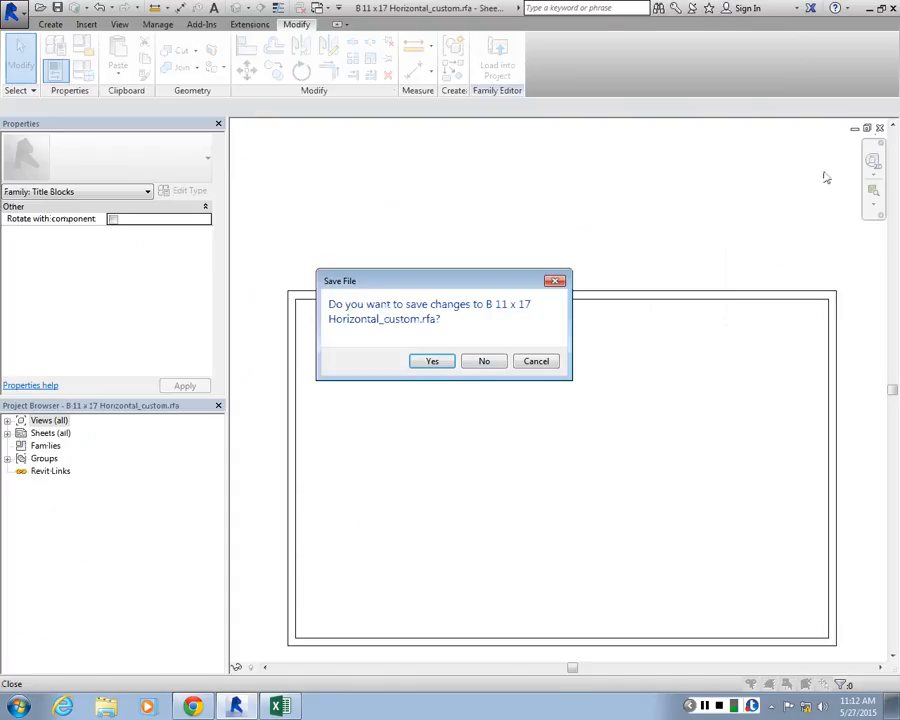
pyautogui.click(488, 362)
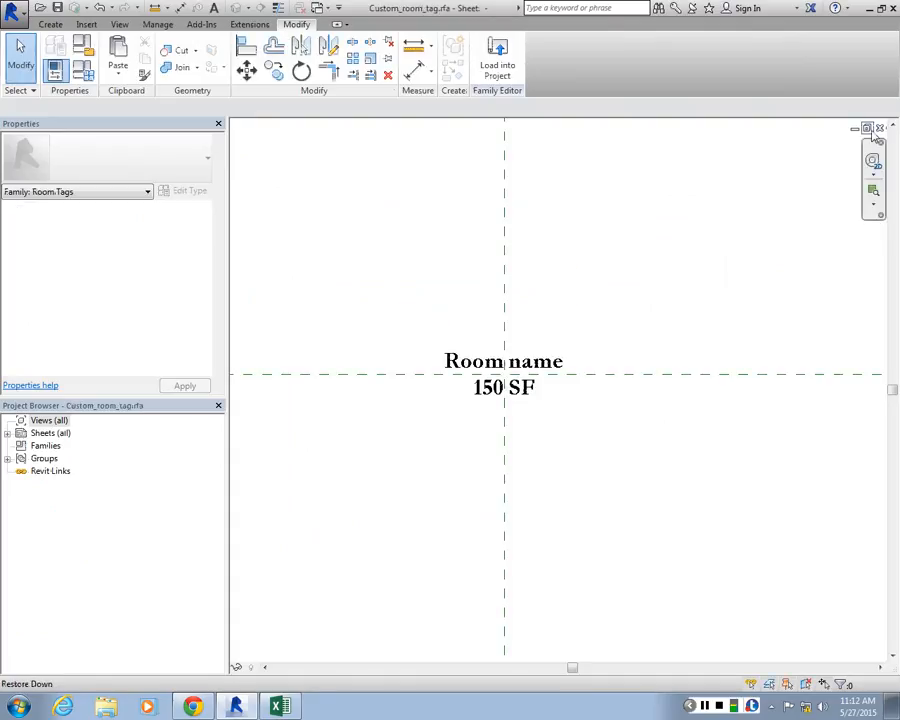
# Close the Custom_room_tag and Grid Head - Square_custom families and the hotel project without saving changes
pyautogui.click(879, 129)
pyautogui.click(881, 129)
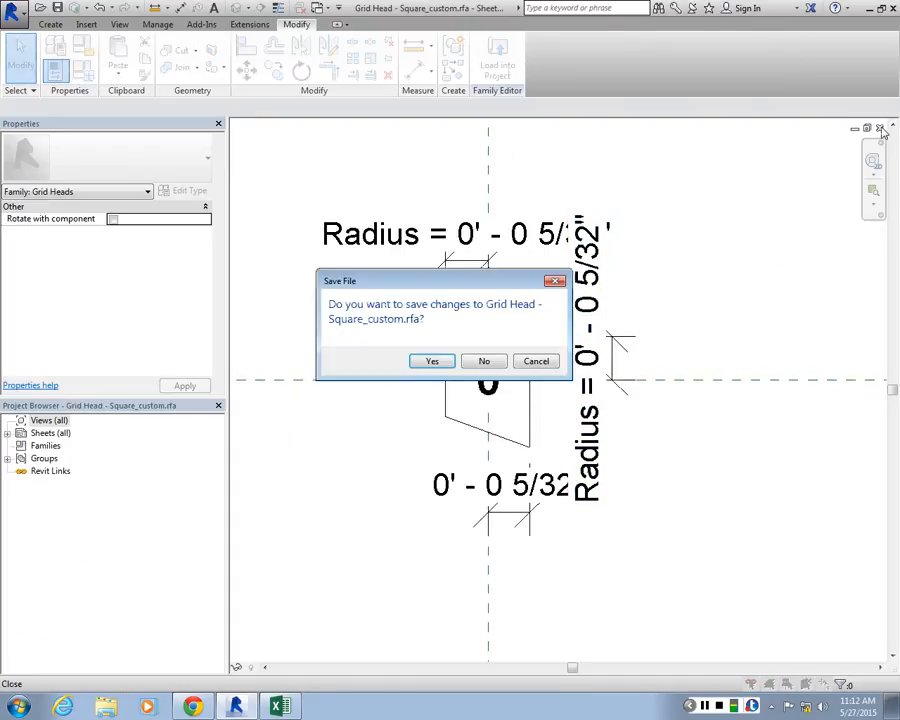
pyautogui.click(475, 365)
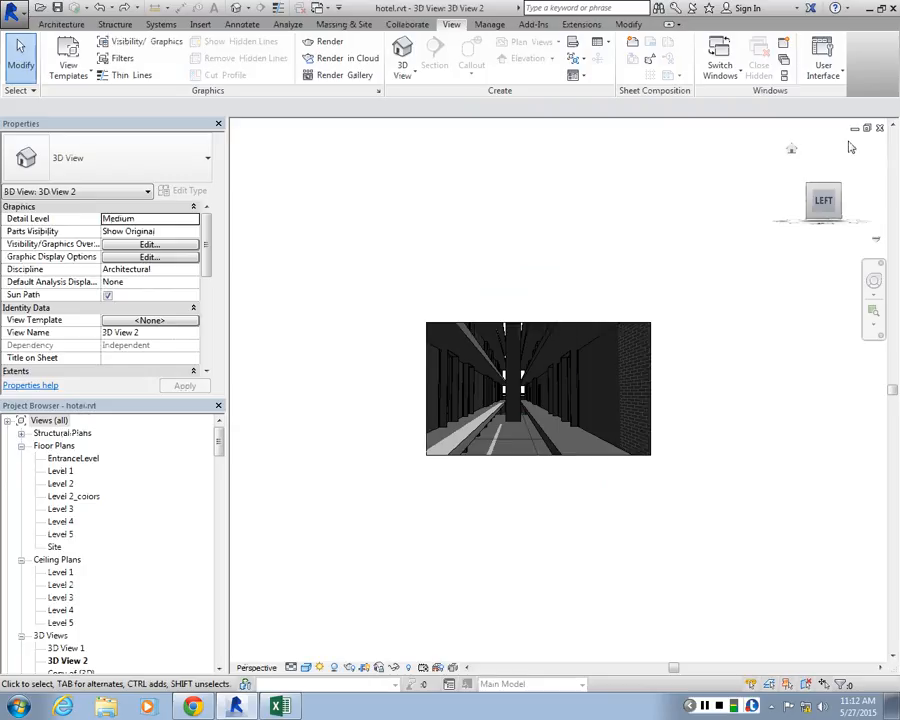
pyautogui.click(879, 129)
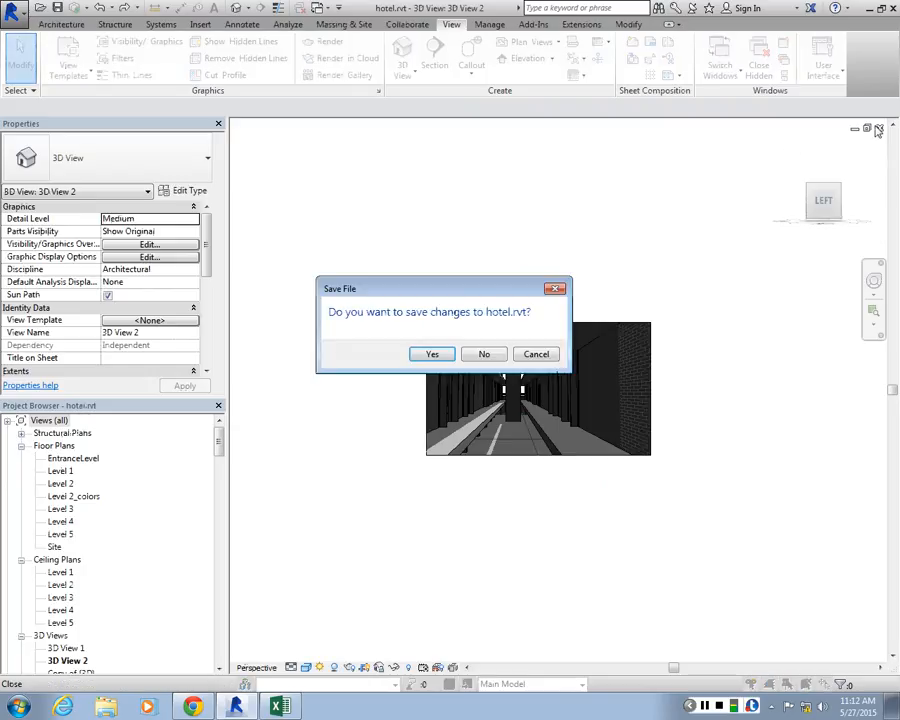
pyautogui.click(484, 356)
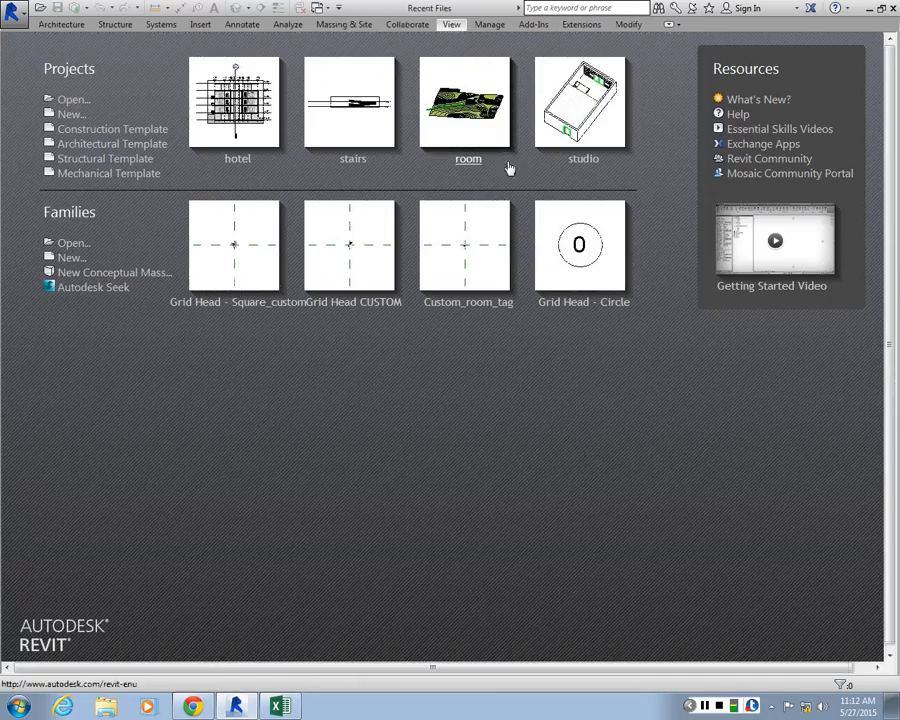
pyautogui.click(72, 101)
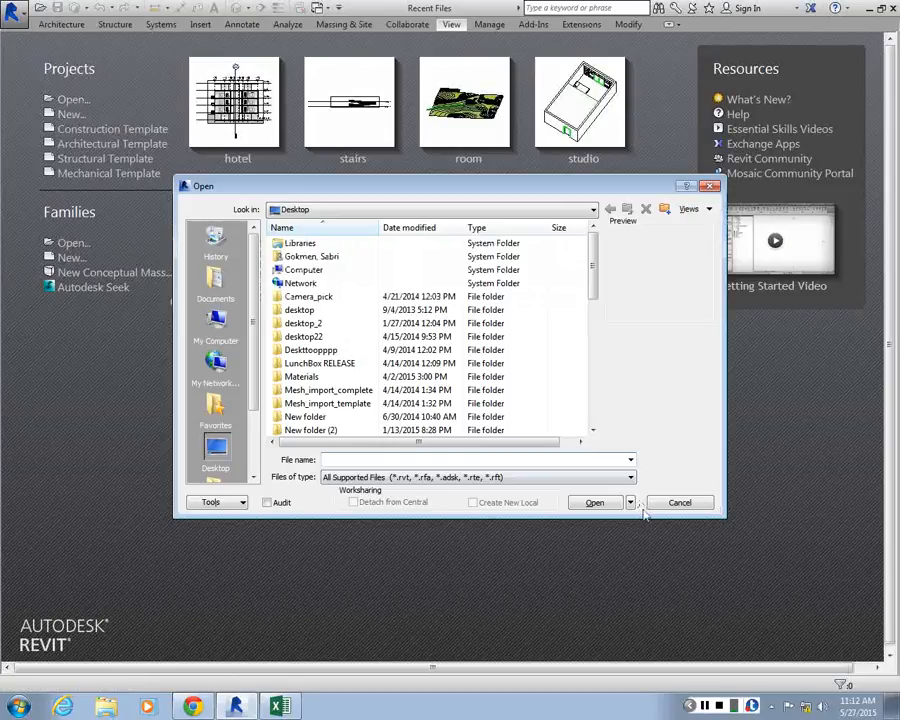
pyautogui.scroll(-4, 500, 420)
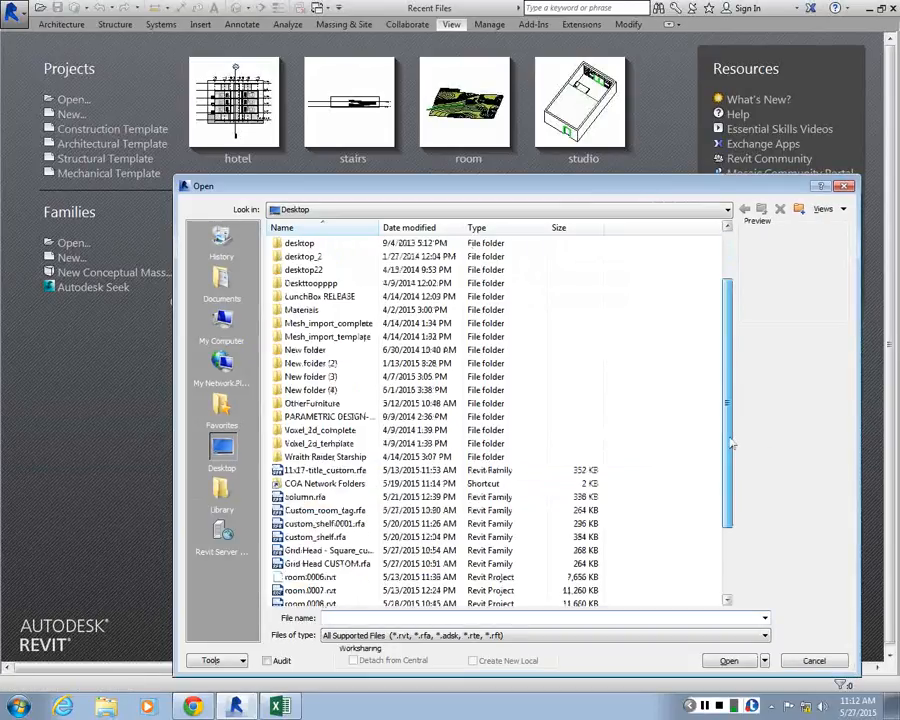
pyautogui.click(844, 187)
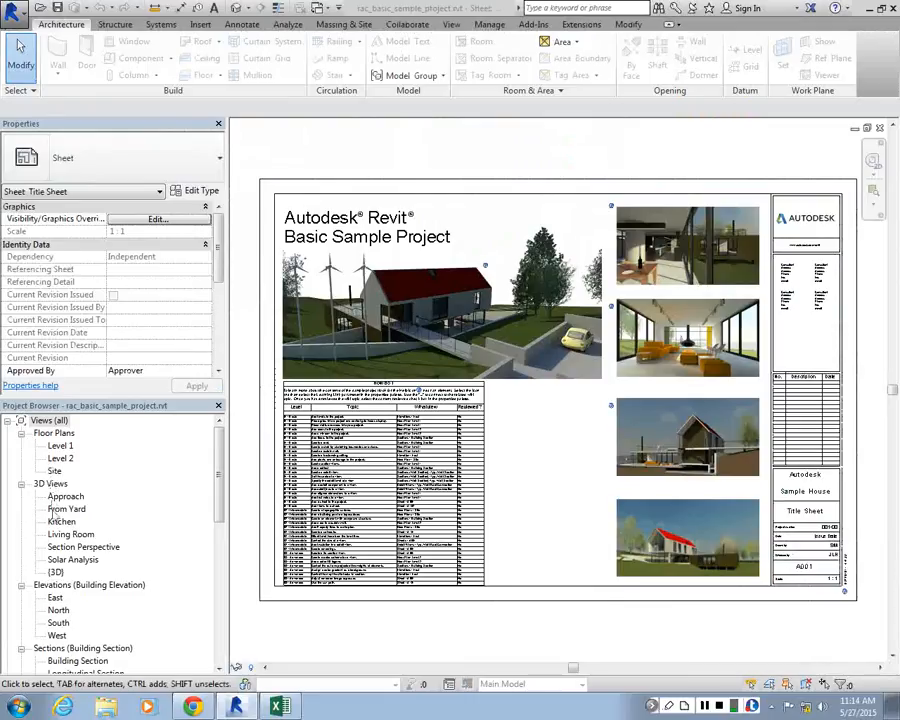
# Browse the sample project's 3D views, including {3D} and From Yard, and open the Living Room perspective
pyautogui.doubleClick(57, 572)
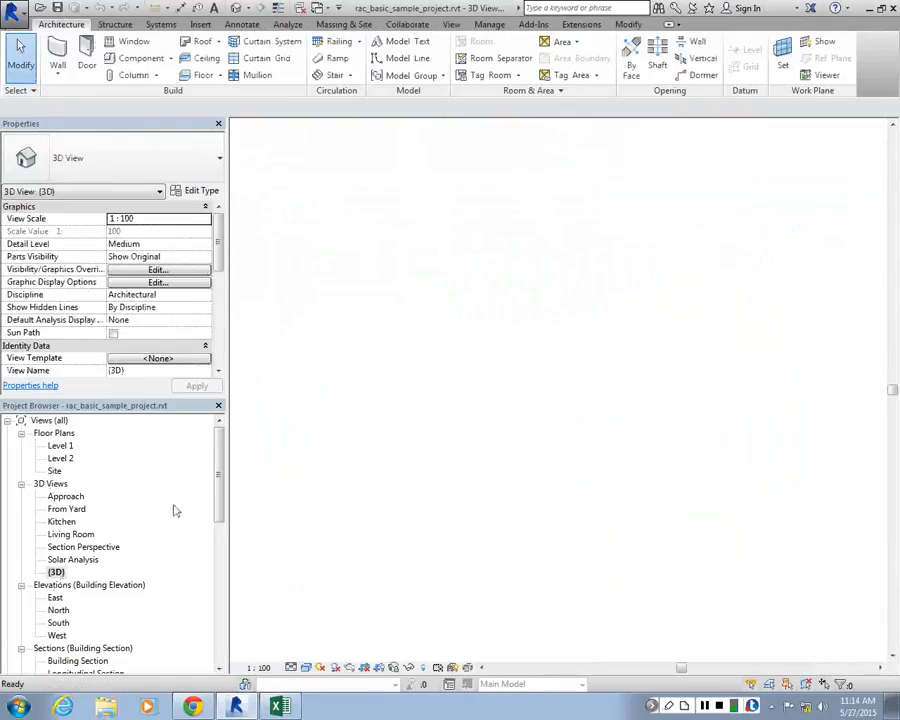
pyautogui.doubleClick(60, 510)
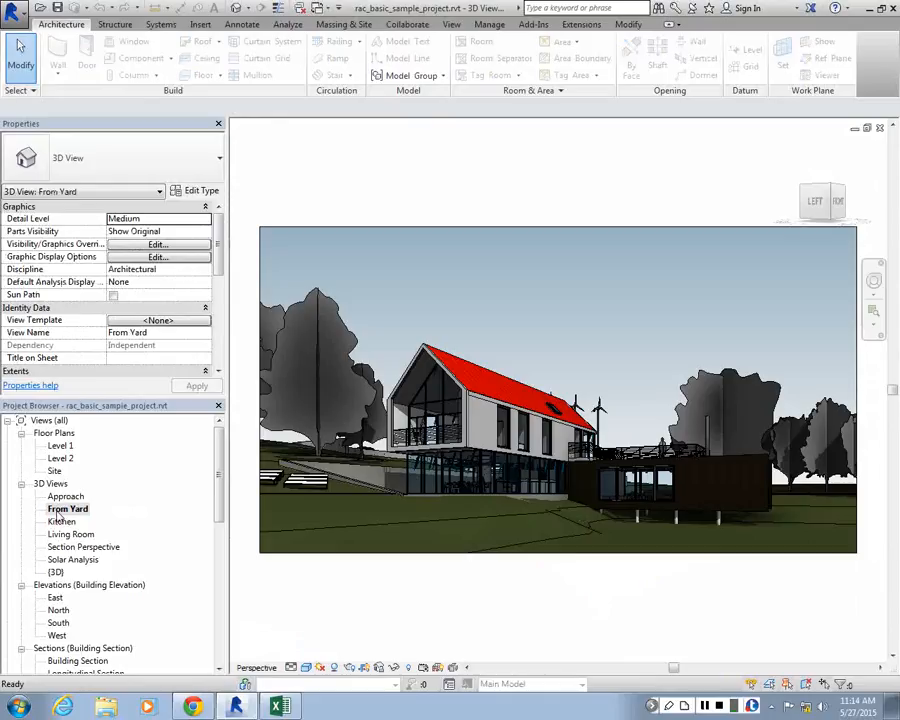
pyautogui.click(65, 525)
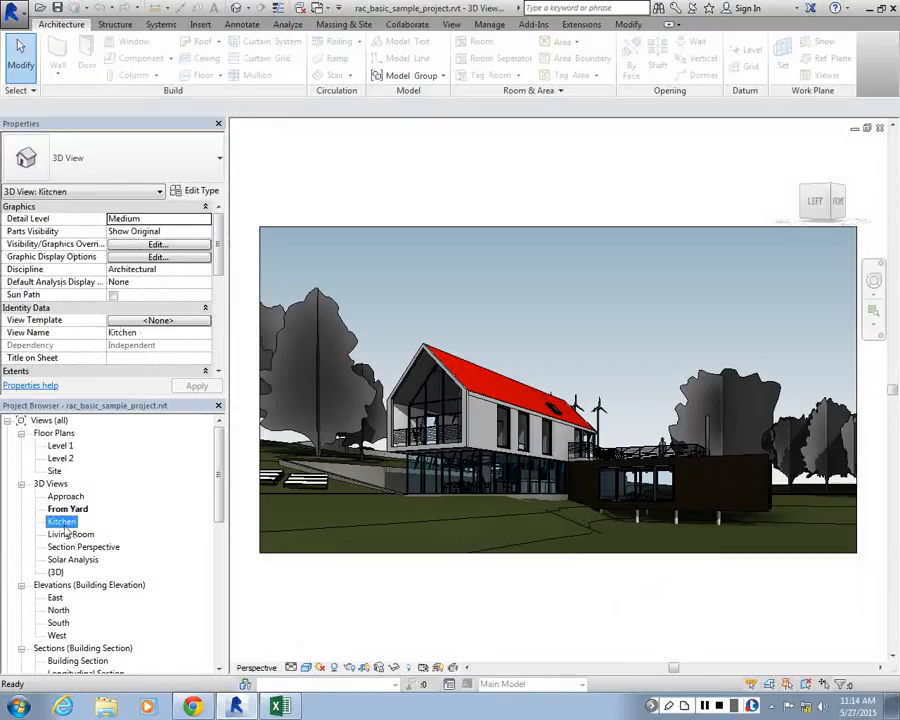
pyautogui.doubleClick(66, 534)
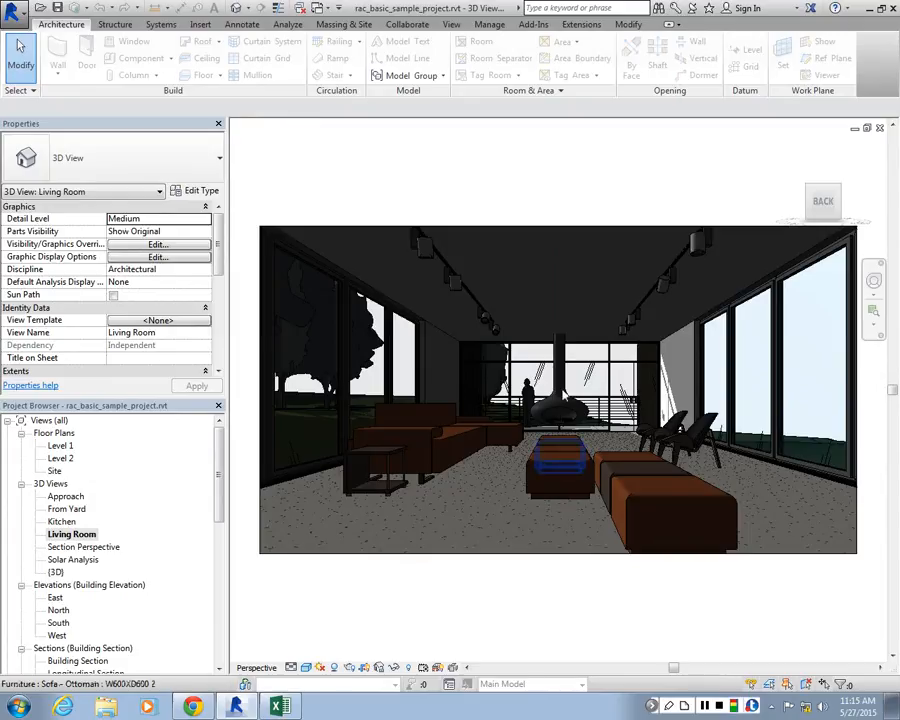
# Open the rendering settings for the Living Room view and review the available lighting schemes
pyautogui.click(451, 24)
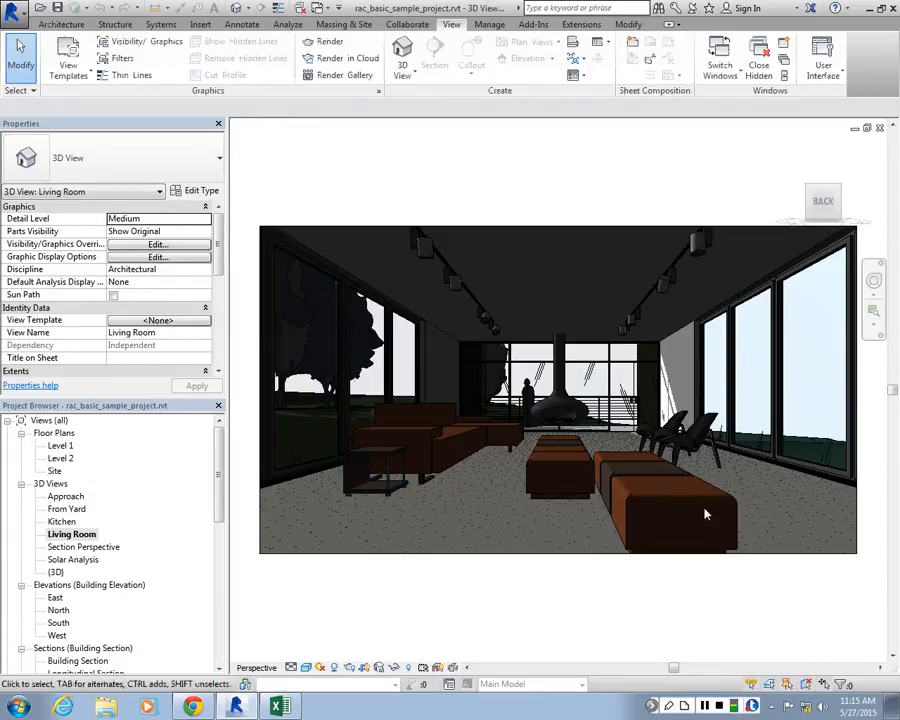
pyautogui.click(329, 42)
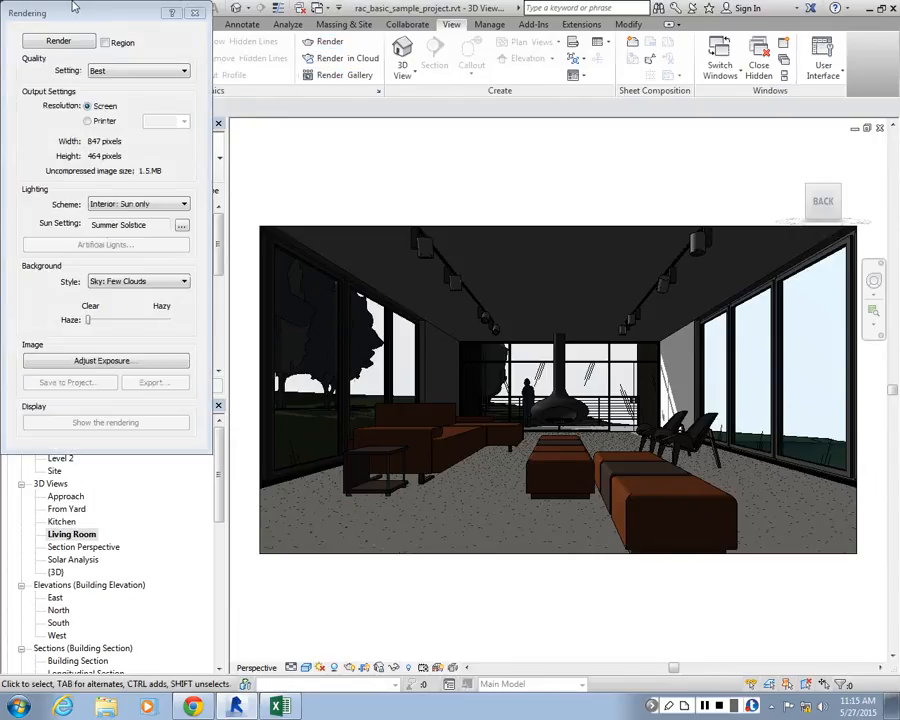
pyautogui.moveTo(72, 12); pyautogui.dragTo(82, 95)
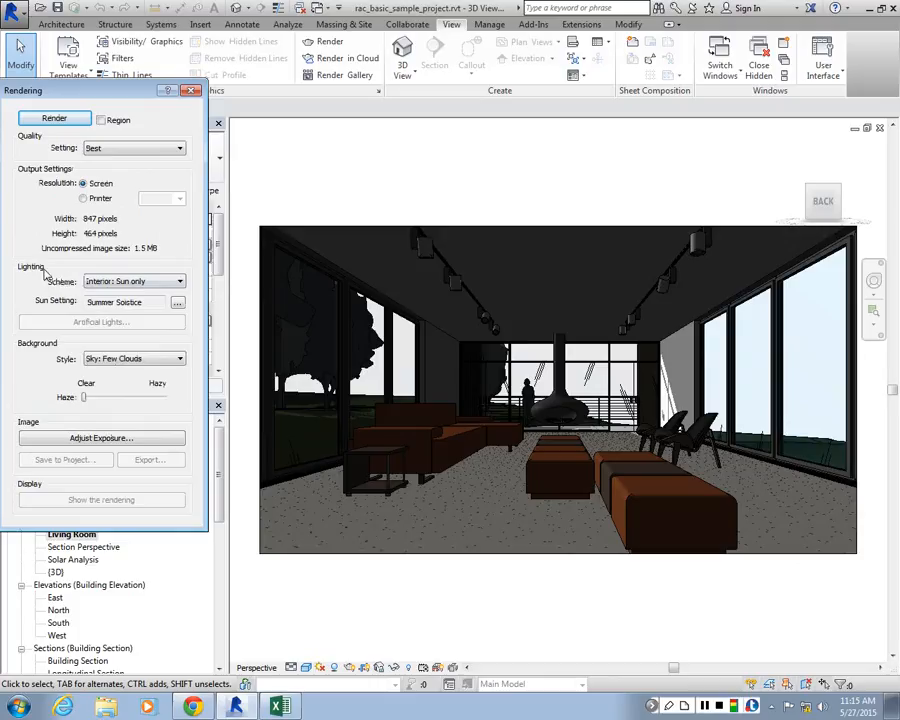
pyautogui.click(120, 281)
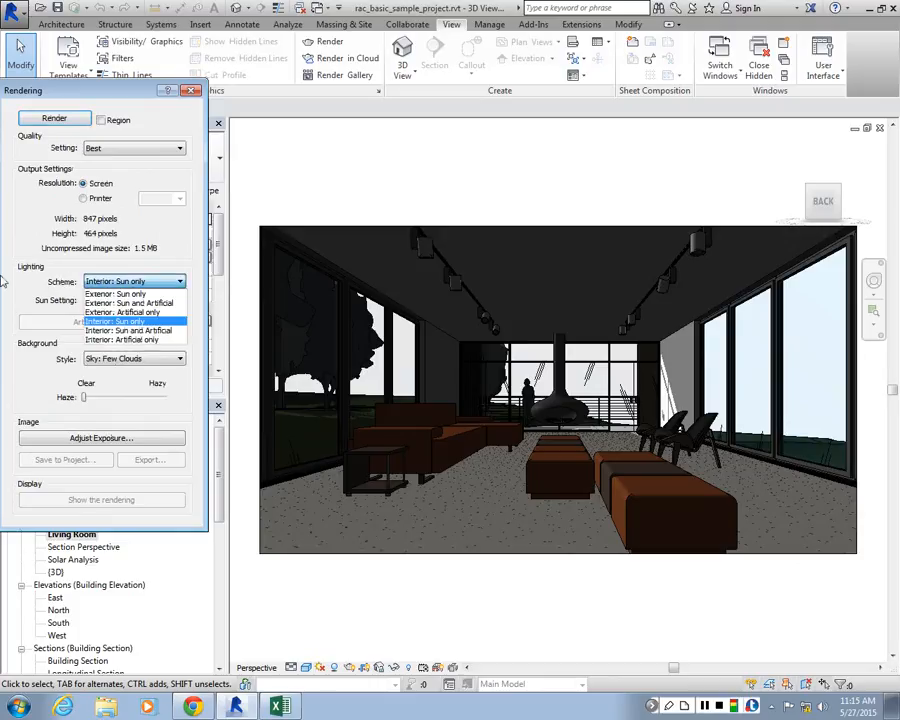
pyautogui.click(2, 277)
pyautogui.click(182, 284)
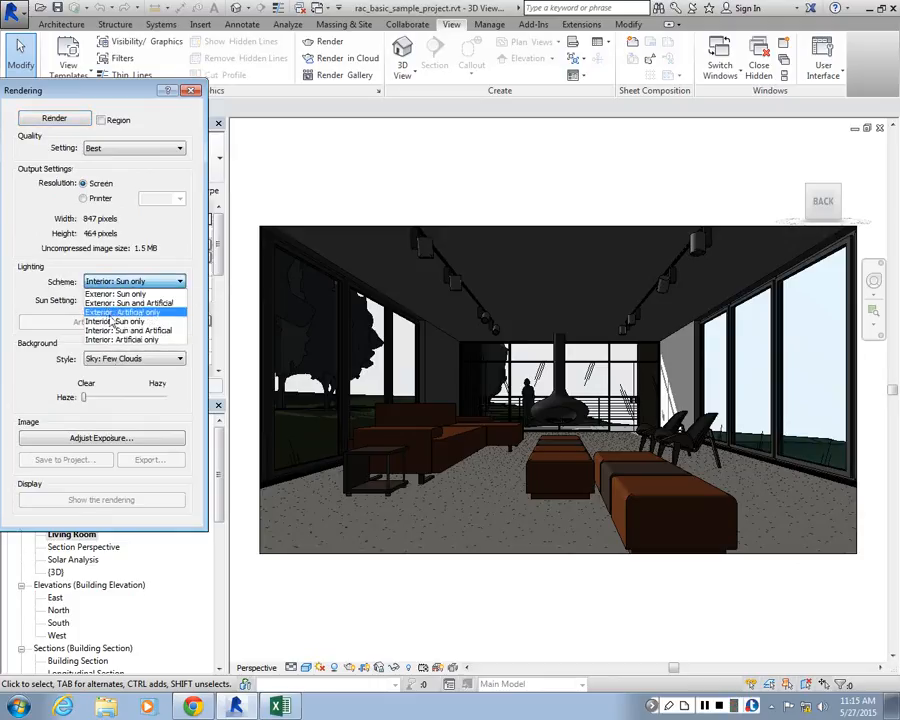
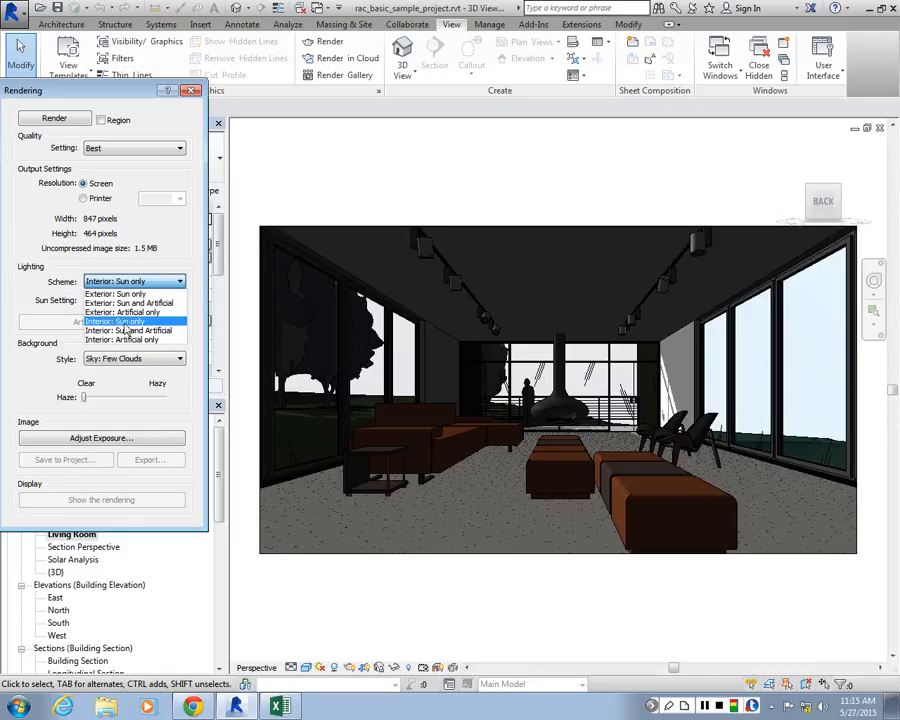
# Set the lighting scheme to Interior: Sun only and turn on the sun path in the living room view
pyautogui.click(122, 322)
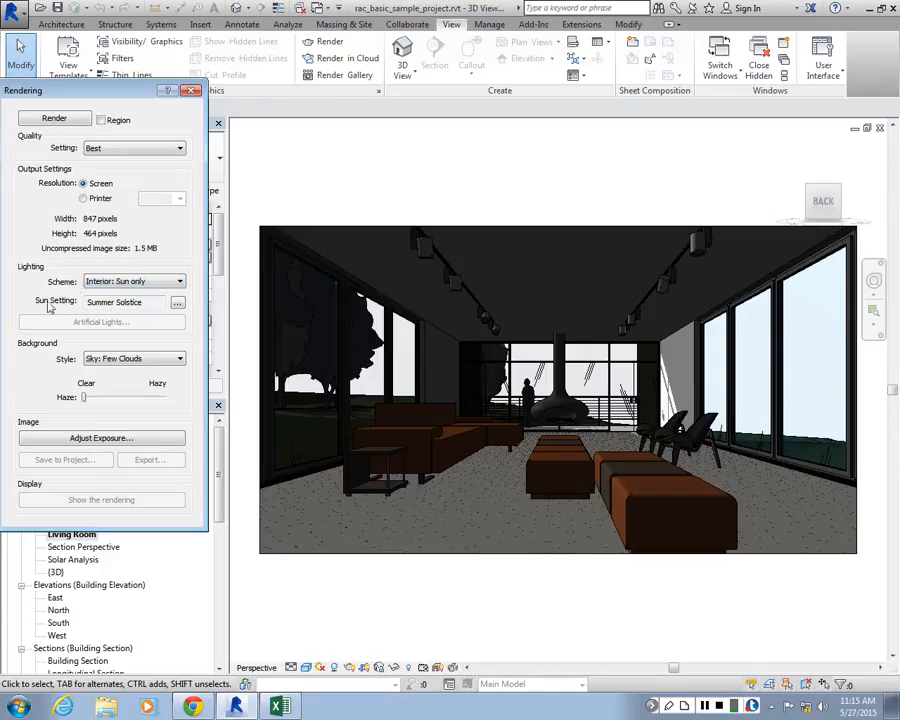
pyautogui.click(177, 303)
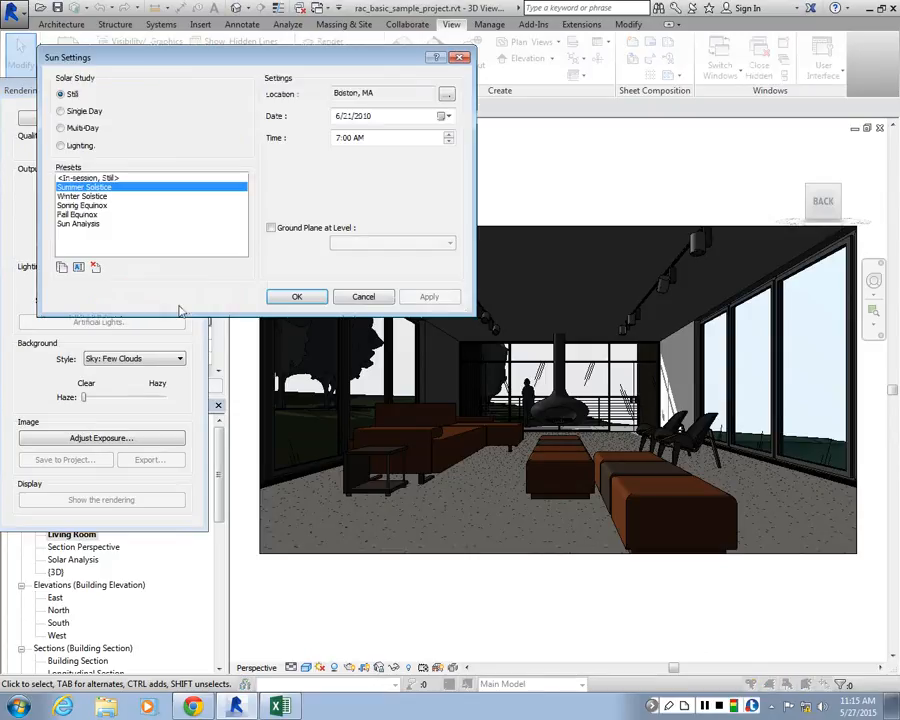
pyautogui.click(464, 60)
pyautogui.click(323, 668)
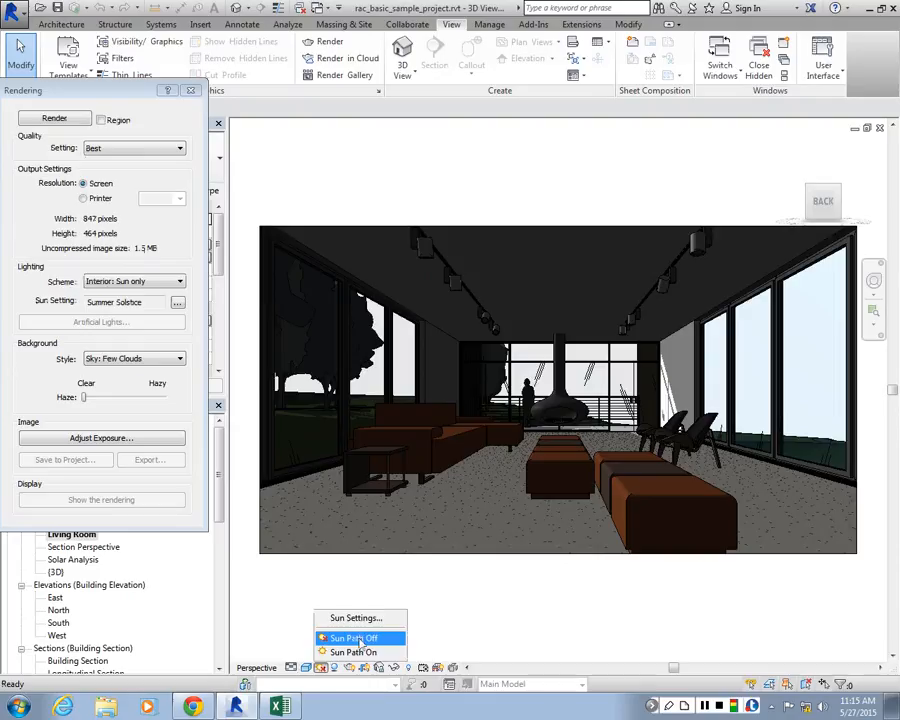
pyautogui.click(332, 634)
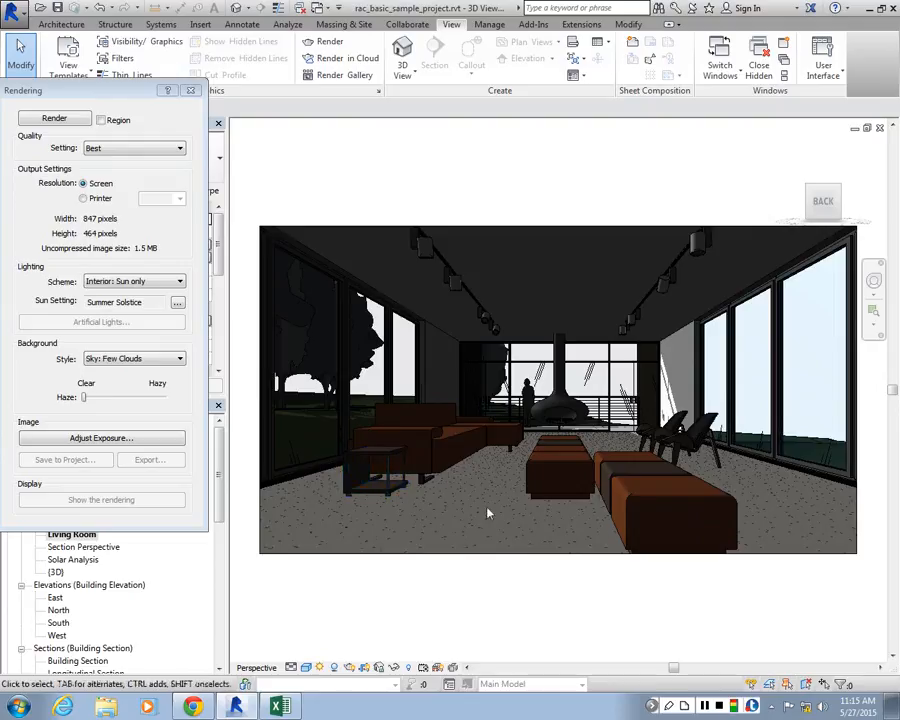
# Set the rendering's sun to the in-session still preset with the time at 1:00 PM
pyautogui.click(177, 302)
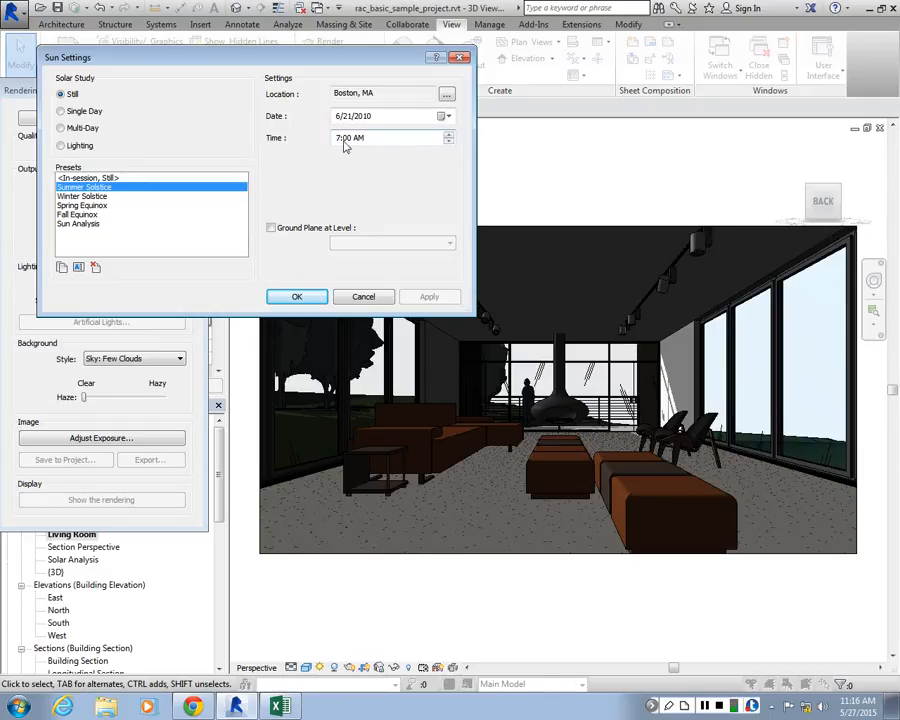
pyautogui.click(72, 181)
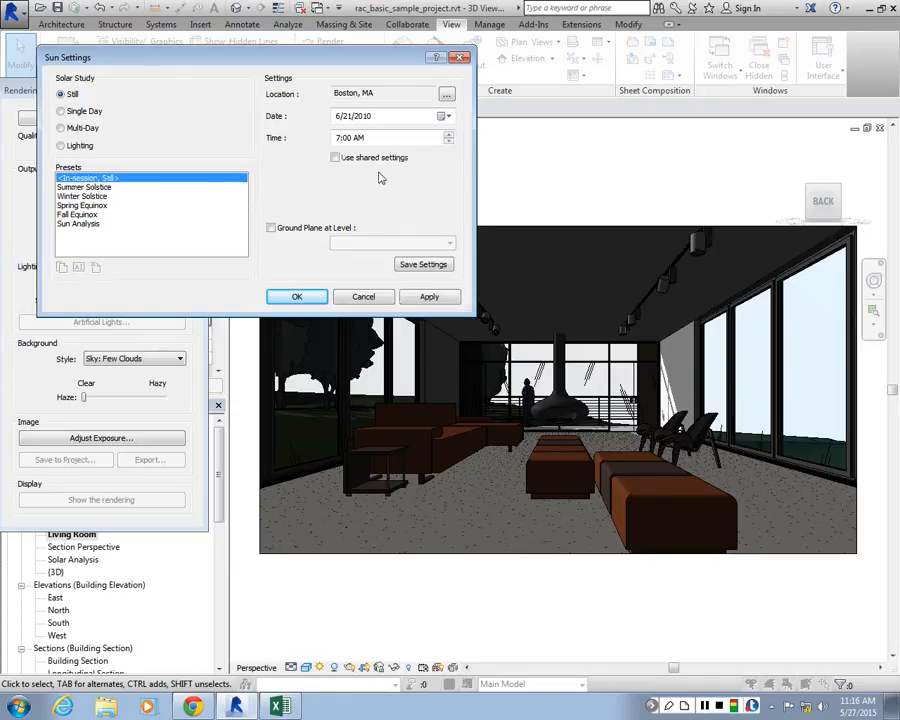
pyautogui.click(420, 140)
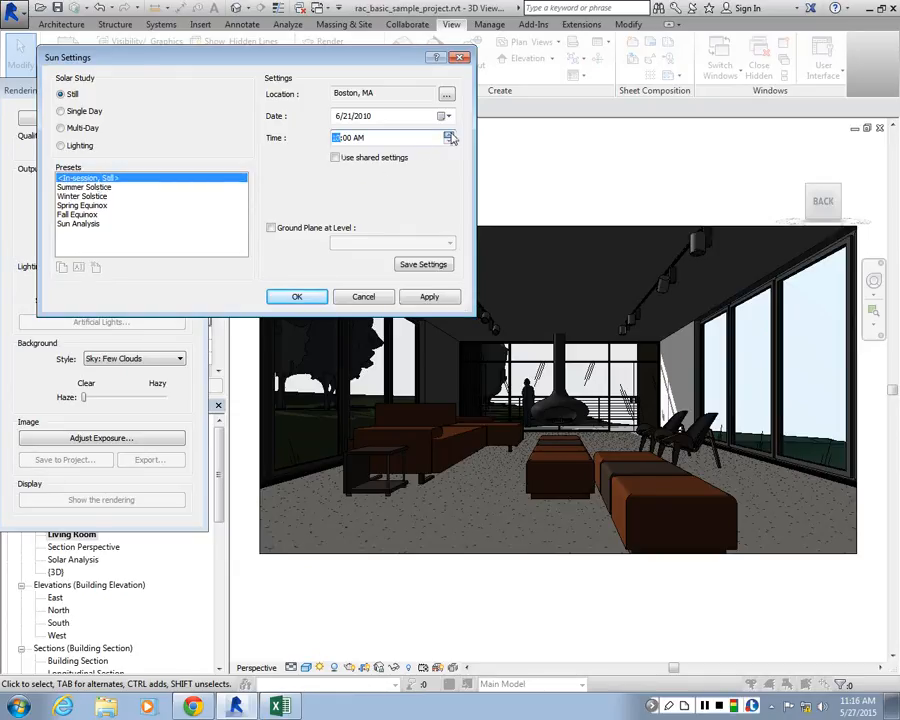
pyautogui.click(449, 134)
pyautogui.click(449, 134)
pyautogui.click(449, 134)
pyautogui.click(449, 134)
pyautogui.click(449, 134)
pyautogui.click(429, 297)
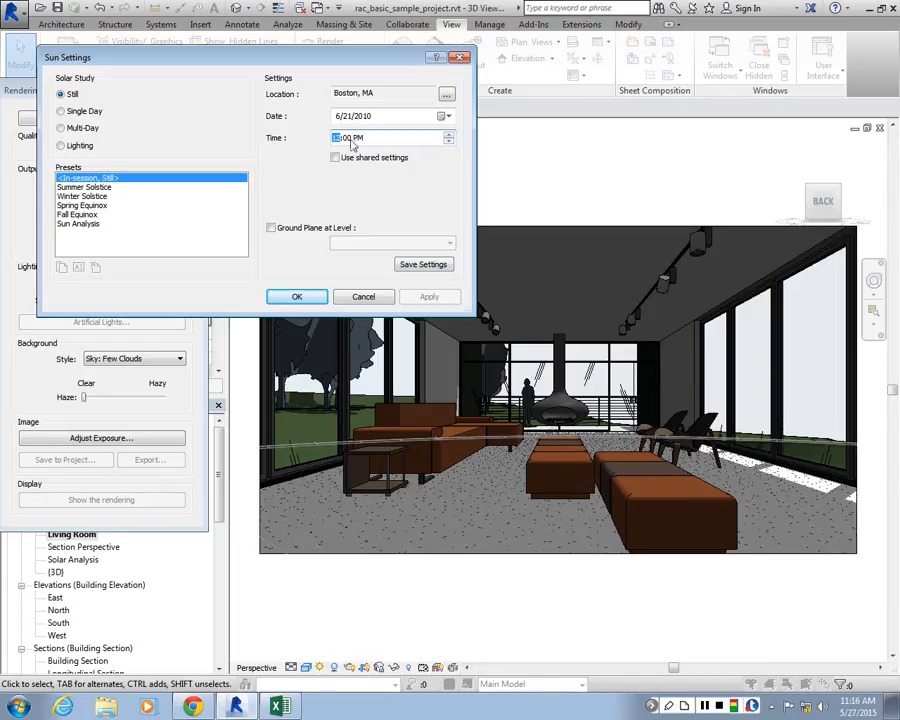
pyautogui.click(450, 137)
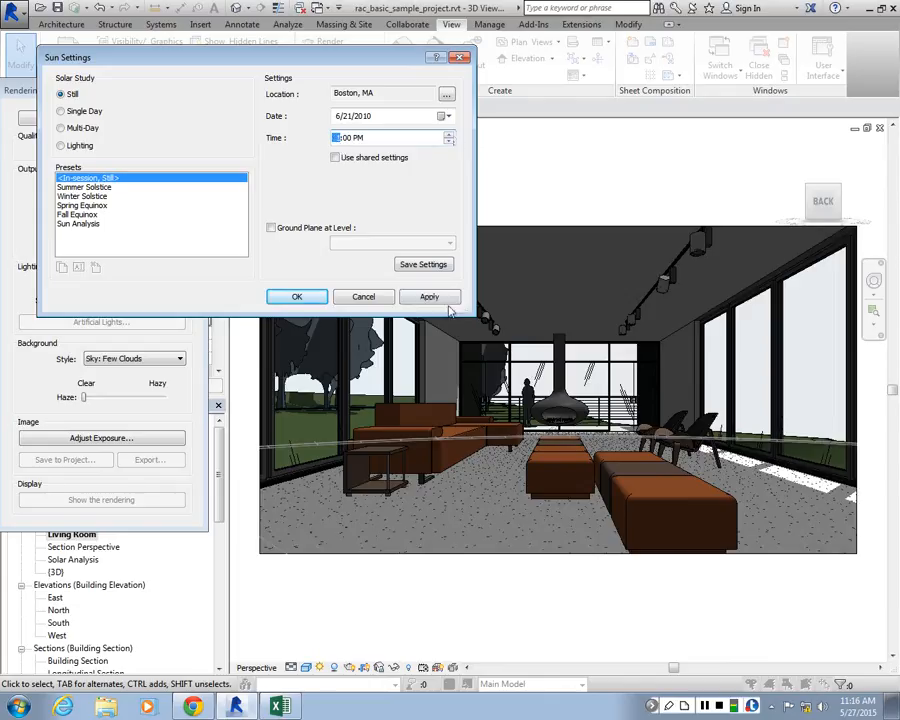
pyautogui.click(447, 300)
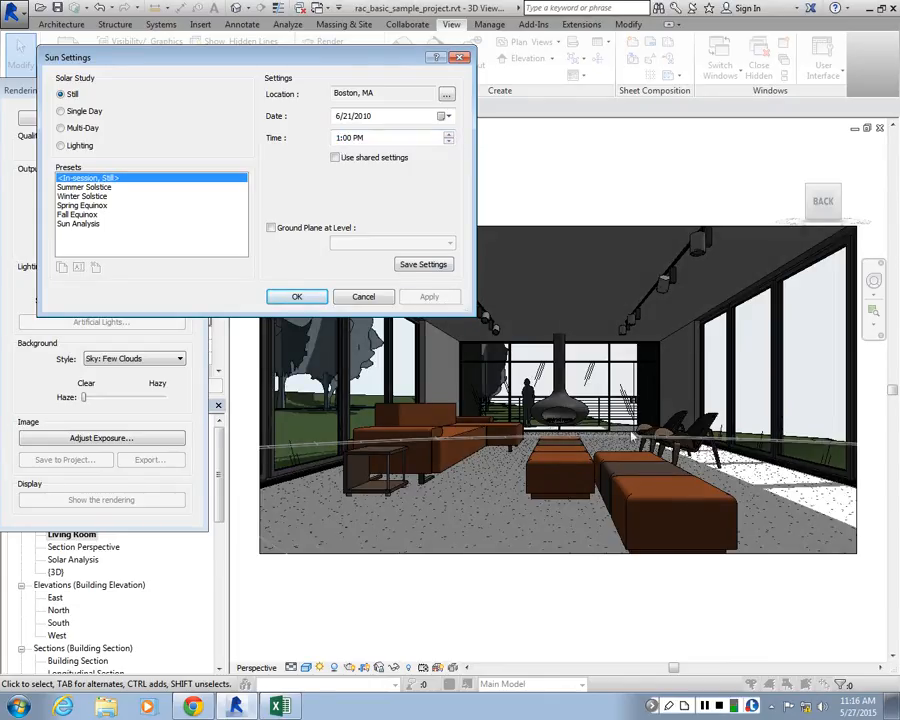
pyautogui.click(297, 297)
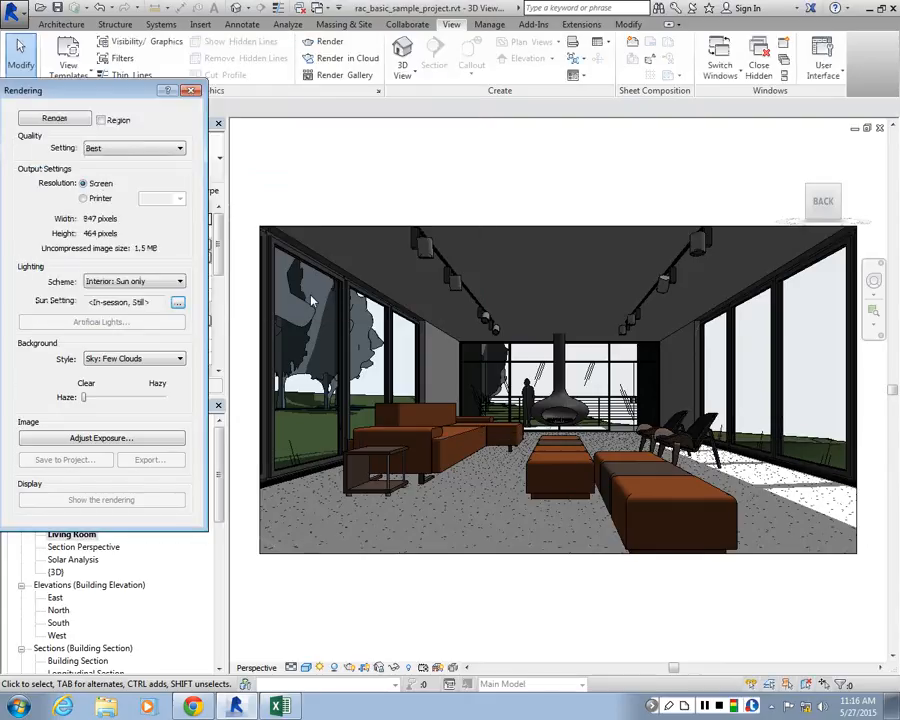
# Render the living room view at Medium quality
pyautogui.click(100, 148)
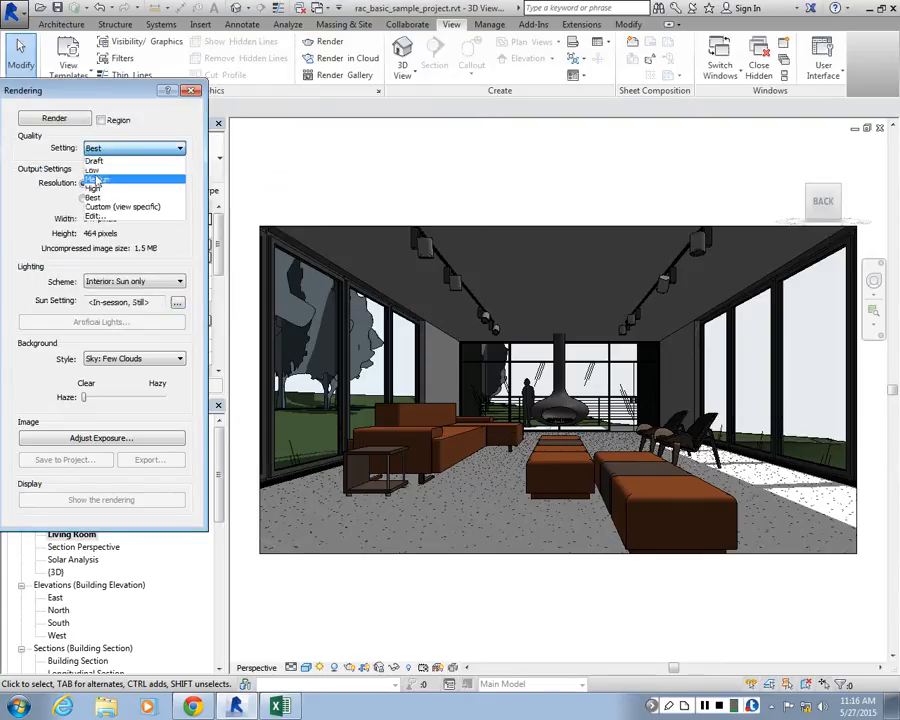
pyautogui.click(100, 180)
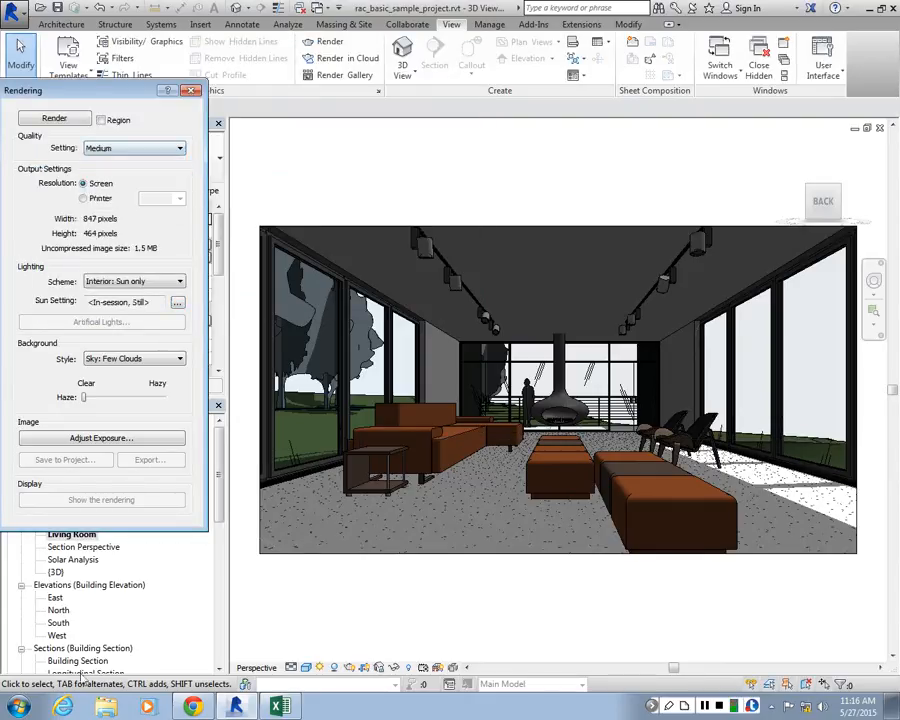
pyautogui.click(74, 121)
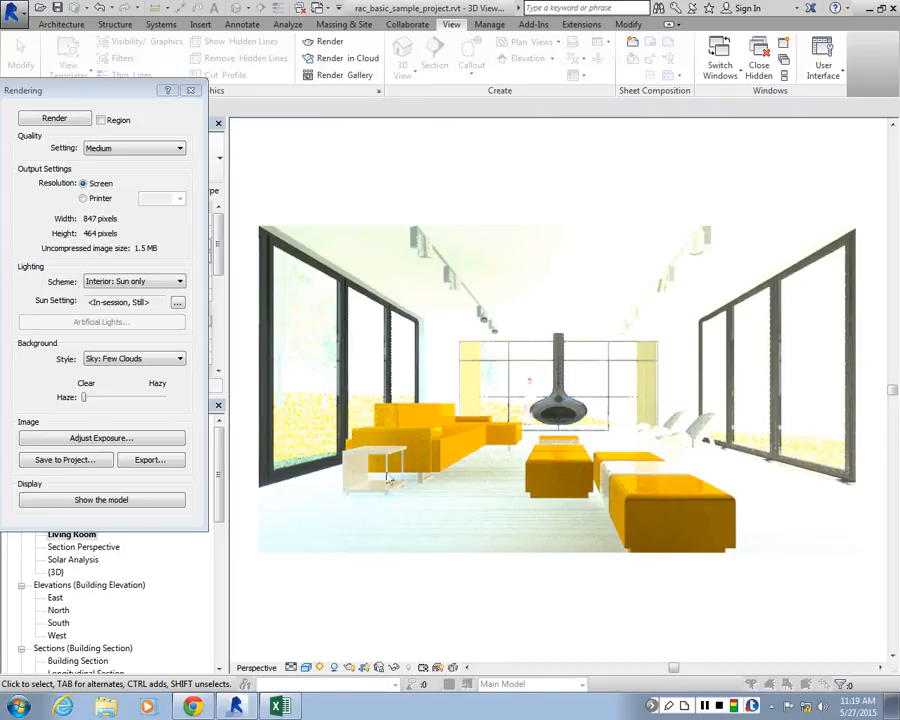
# Darken the rendered image by setting its exposure value to 12.13
pyautogui.click(100, 438)
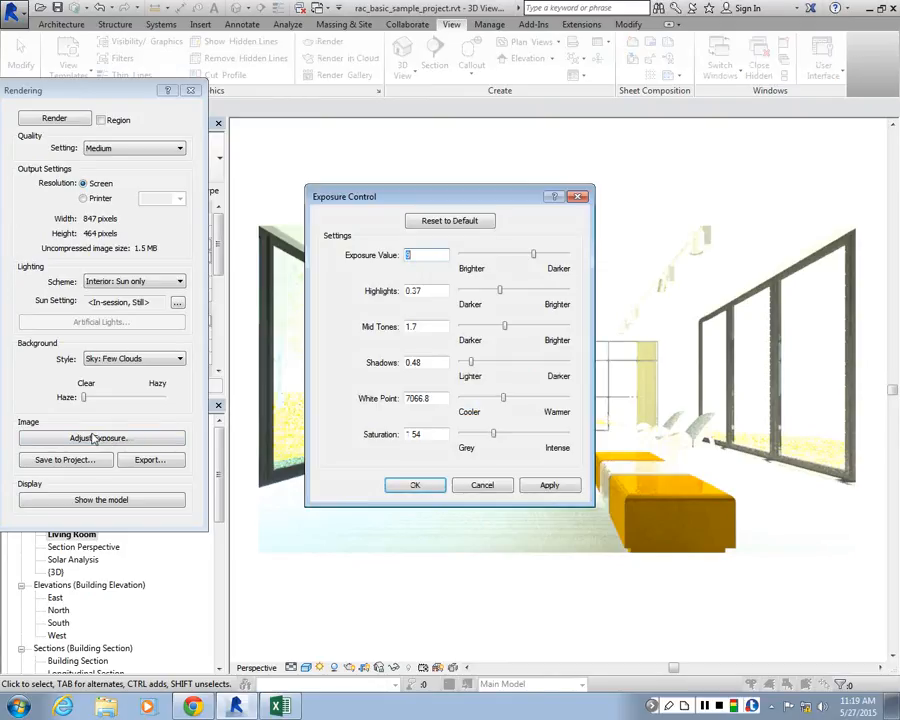
pyautogui.moveTo(420, 200); pyautogui.dragTo(133, 94)
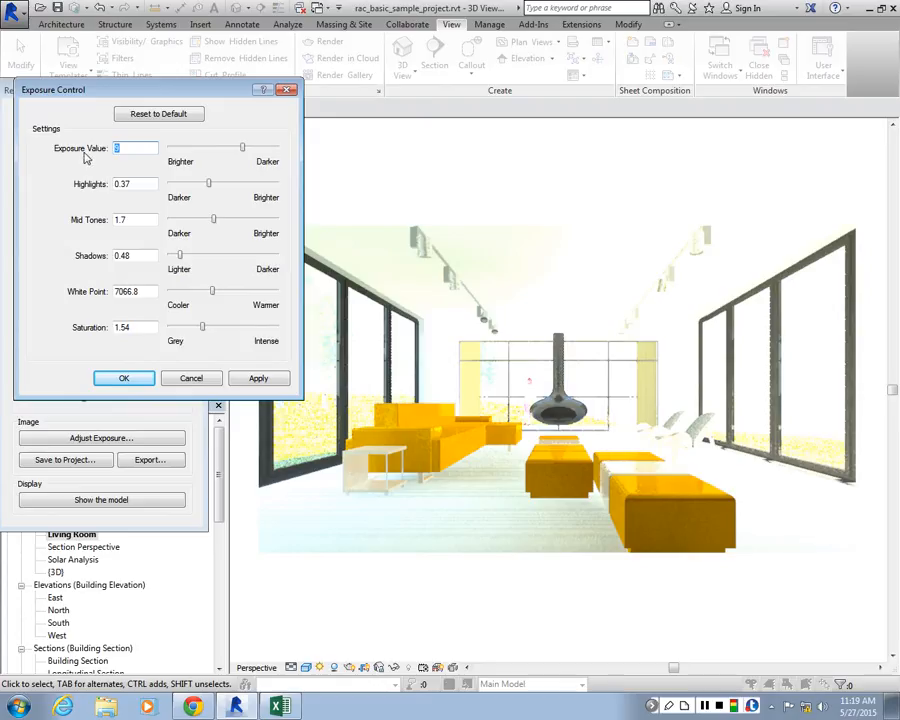
pyautogui.moveTo(243, 149); pyautogui.dragTo(253, 150)
pyautogui.click(258, 378)
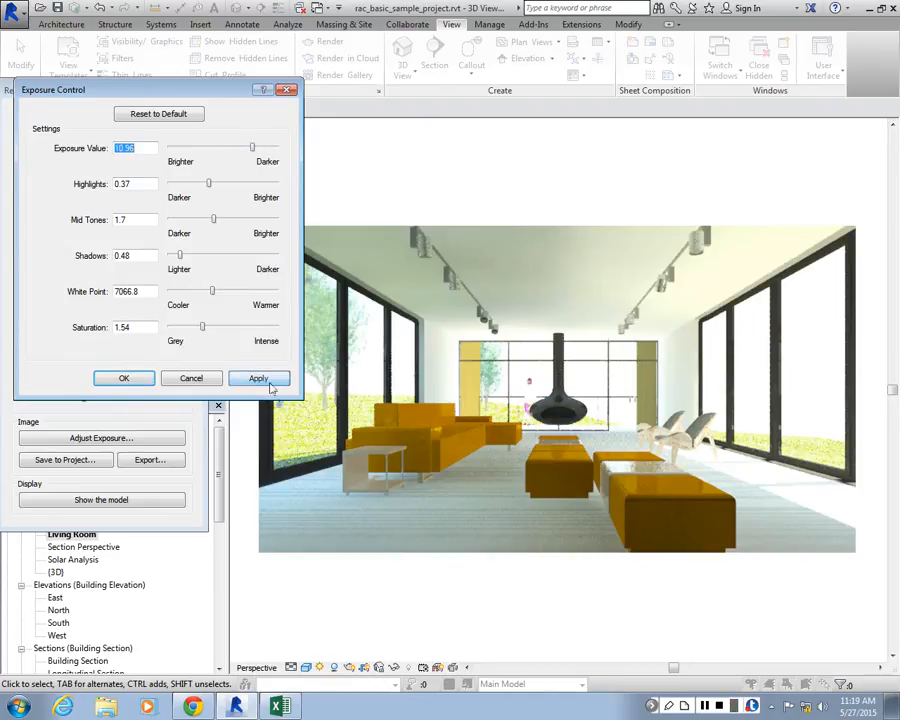
pyautogui.moveTo(150, 89); pyautogui.dragTo(241, 81)
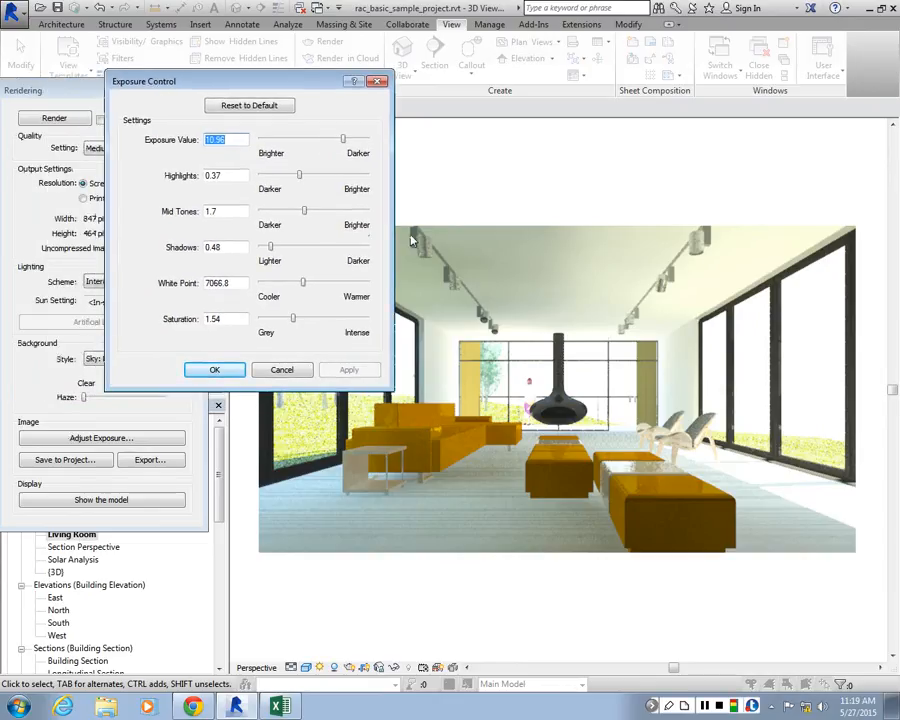
pyautogui.moveTo(345, 140); pyautogui.dragTo(350, 140)
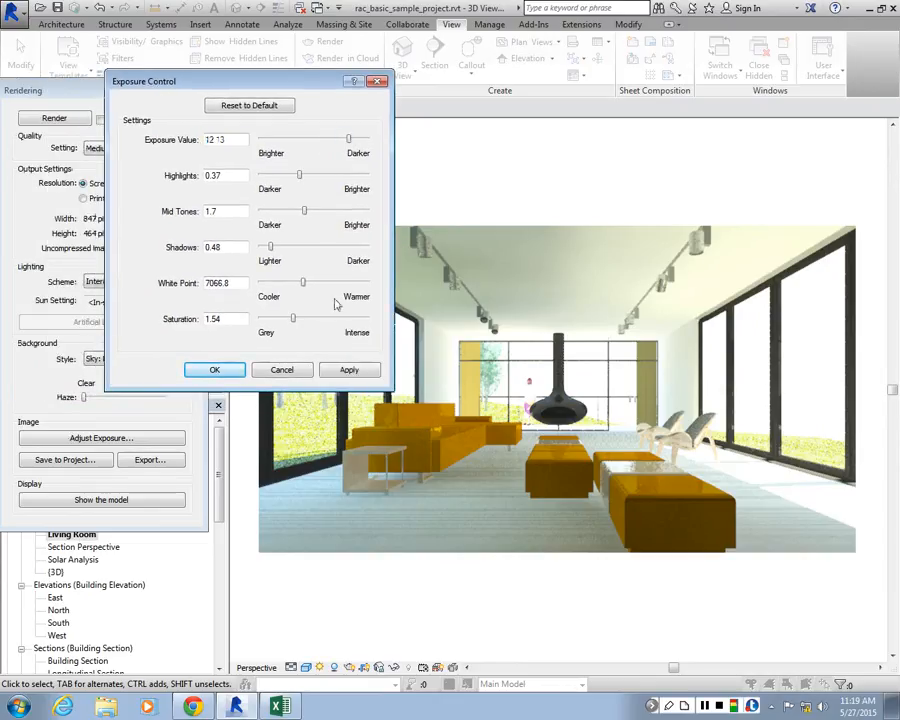
pyautogui.click(347, 369)
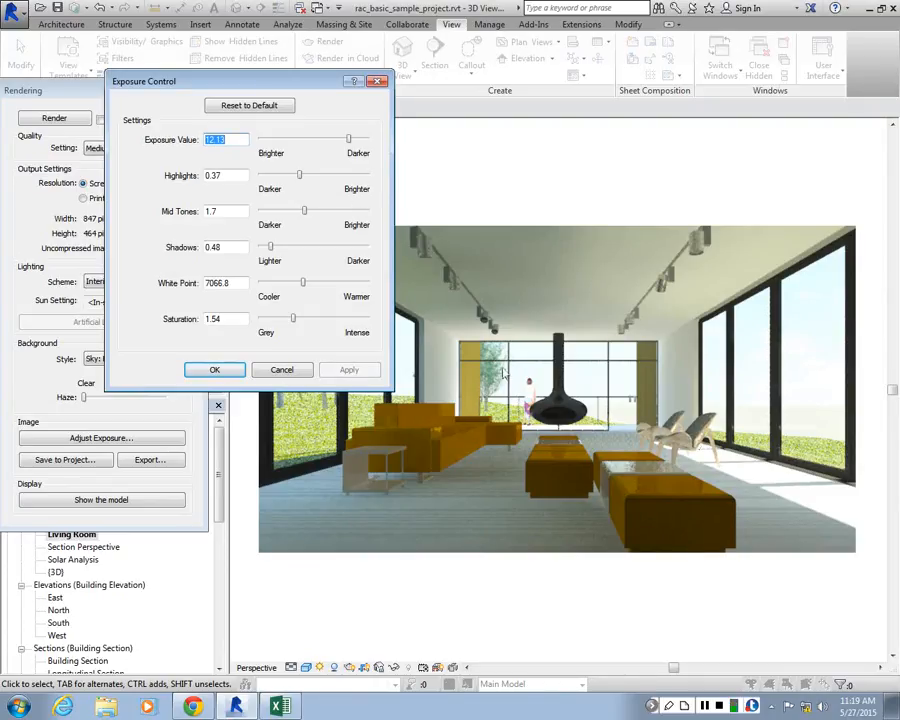
# Set the rendered image's highlights to 0.29 and its mid tones to 1.76
pyautogui.click(300, 176)
pyautogui.moveTo(300, 176); pyautogui.dragTo(291, 176)
pyautogui.click(367, 372)
pyautogui.moveTo(305, 214); pyautogui.dragTo(287, 213)
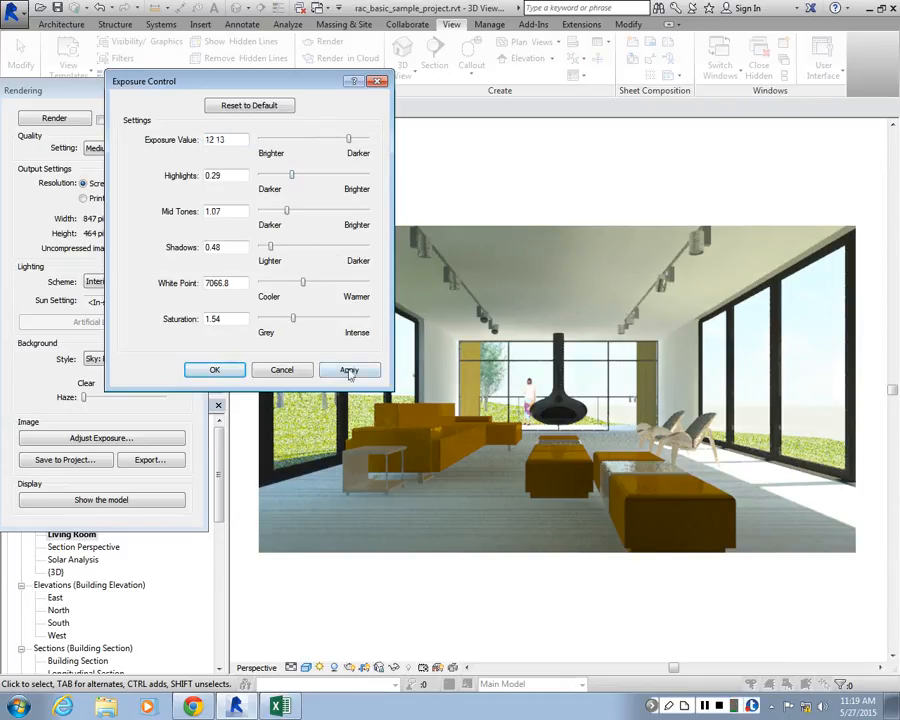
pyautogui.click(349, 371)
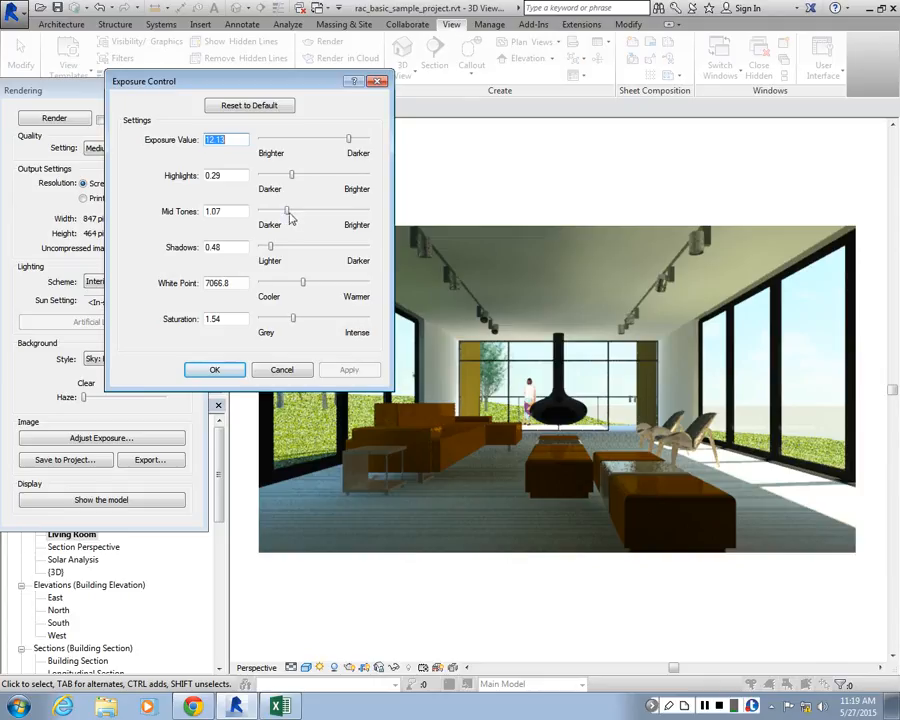
pyautogui.moveTo(287, 212); pyautogui.dragTo(305, 212)
pyautogui.click(355, 368)
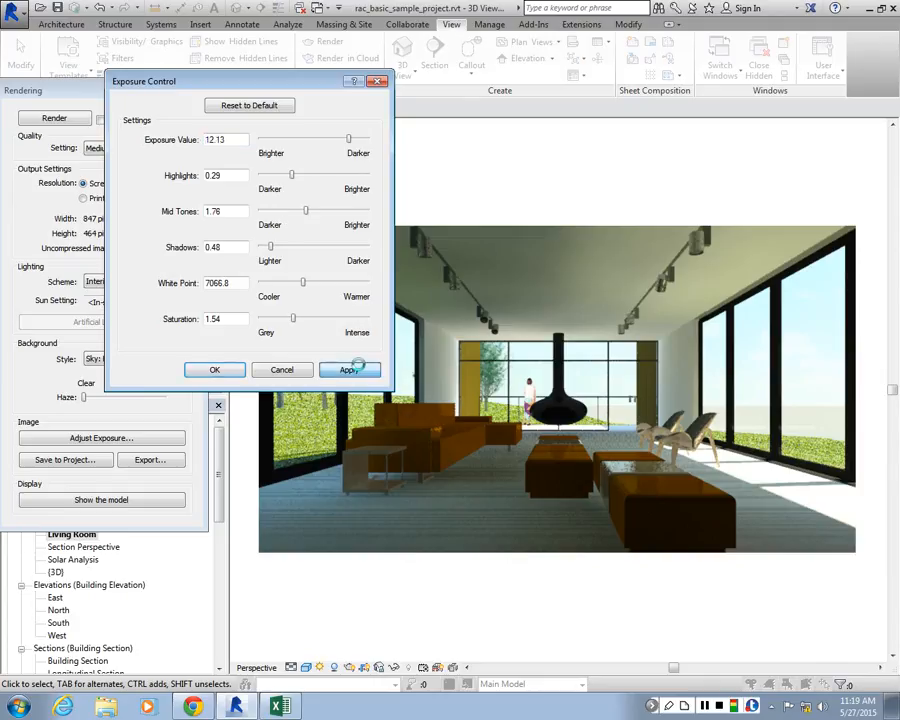
# Set the rendered image's shadows to 1.02 and warm its white point to 8360.4
pyautogui.moveTo(270, 247); pyautogui.dragTo(285, 247)
pyautogui.click(354, 369)
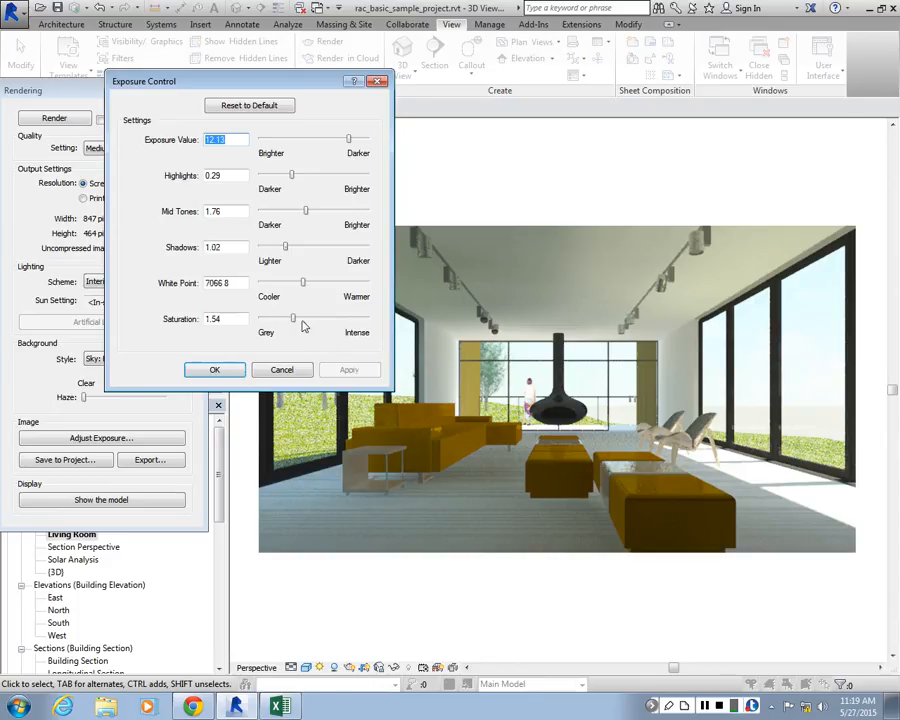
pyautogui.click(303, 280)
pyautogui.moveTo(304, 284); pyautogui.dragTo(313, 283)
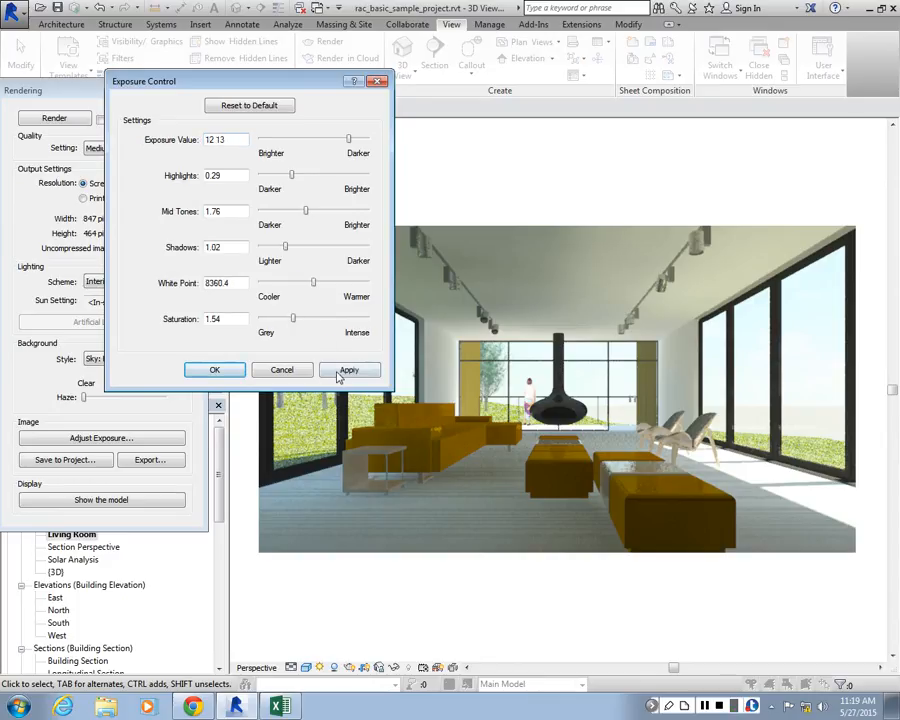
pyautogui.click(341, 370)
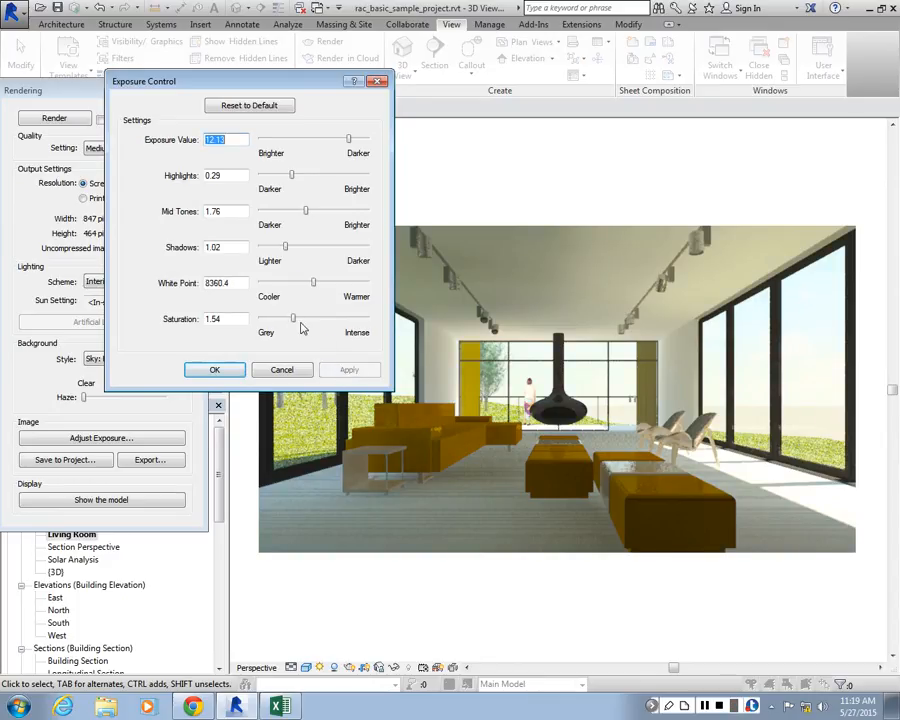
# Try saturation values of 1.05 and 2.03 on the rendered image
pyautogui.moveTo(293, 319); pyautogui.dragTo(282, 319)
pyautogui.click(348, 370)
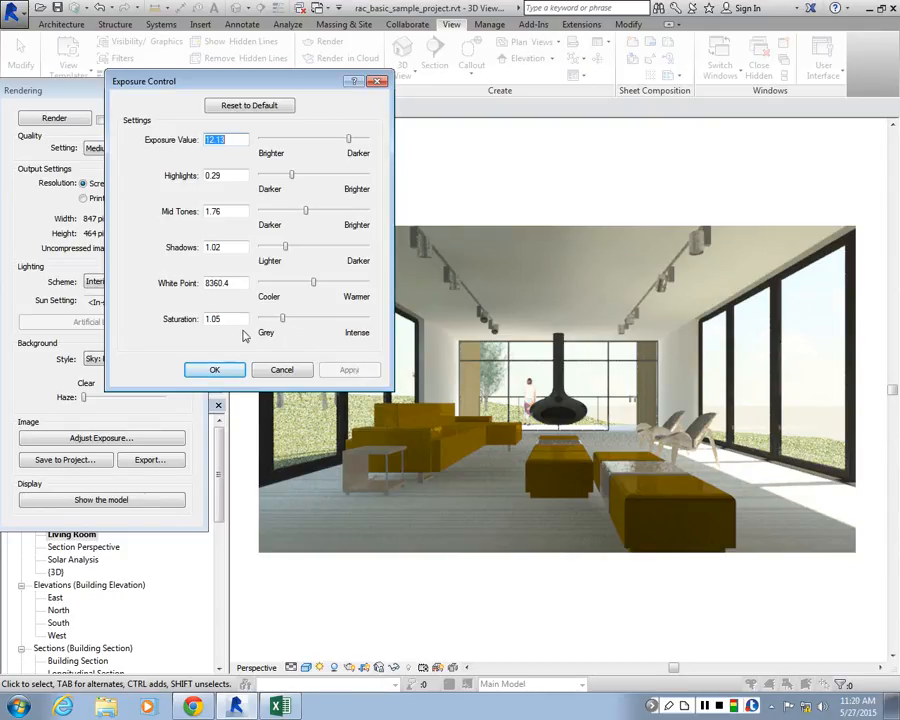
pyautogui.moveTo(282, 319); pyautogui.dragTo(303, 318)
pyautogui.click(347, 372)
pyautogui.click(348, 370)
pyautogui.click(341, 372)
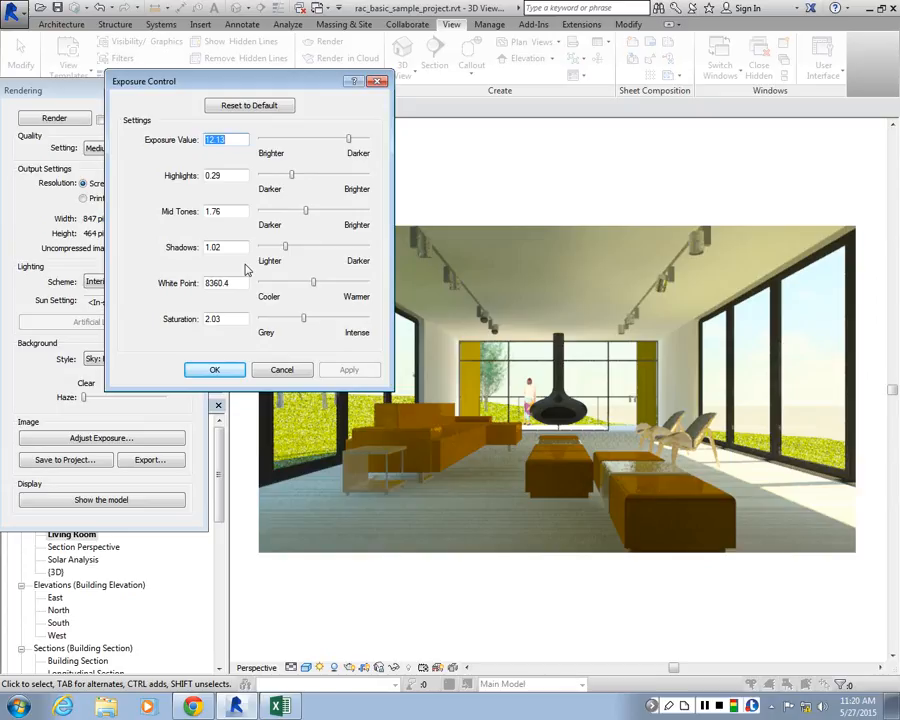
# Try a cool white point of 3608.4 and a warm one of 12320.4, and set it back to 7410
pyautogui.moveTo(314, 283); pyautogui.dragTo(275, 284)
pyautogui.click(347, 369)
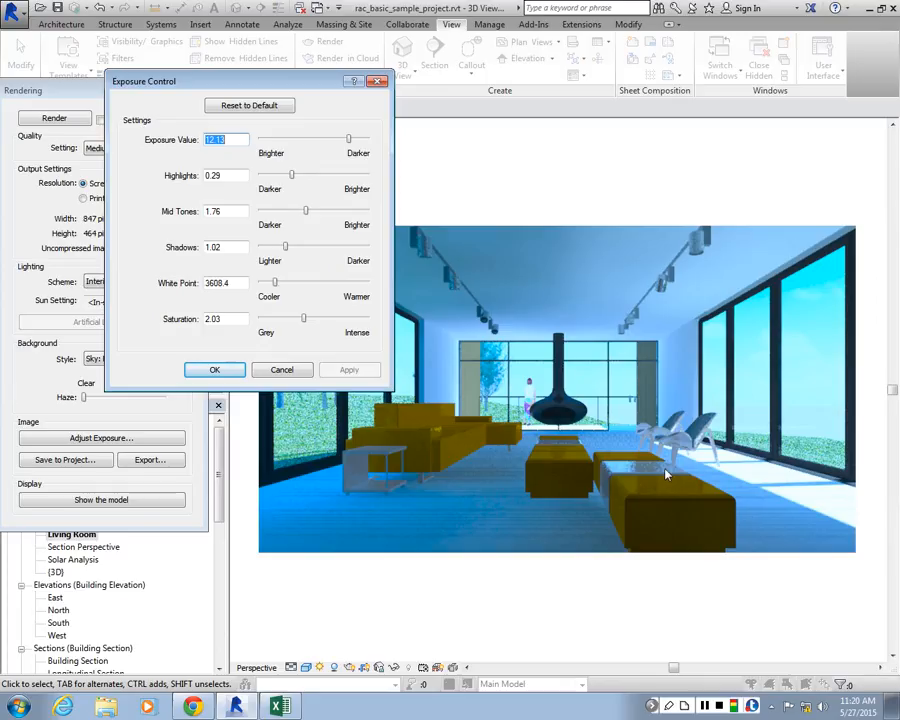
pyautogui.moveTo(275, 283); pyautogui.dragTo(346, 283)
pyautogui.click(348, 370)
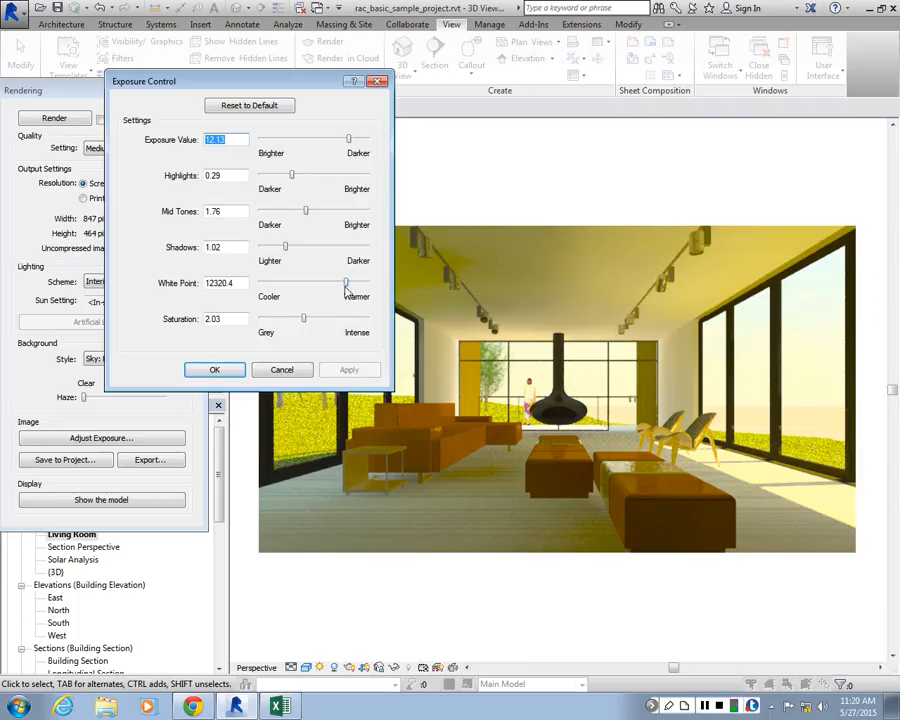
pyautogui.moveTo(346, 283); pyautogui.dragTo(306, 285)
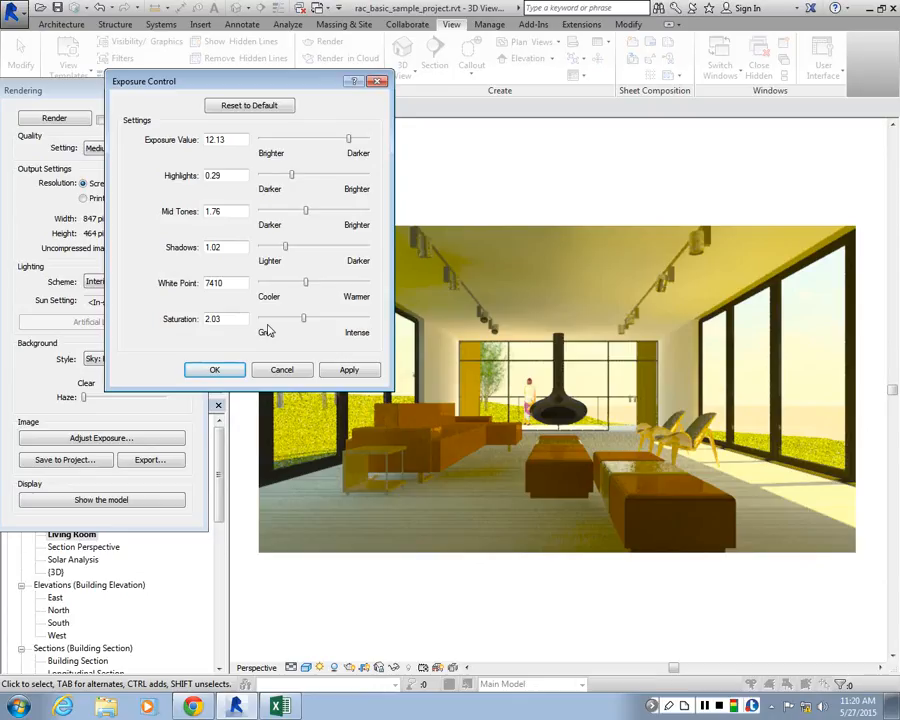
# Try reducing the rendered image's saturation to 0.75 and raising it slightly to 0.98
pyautogui.moveTo(304, 320); pyautogui.dragTo(276, 320)
pyautogui.click(345, 369)
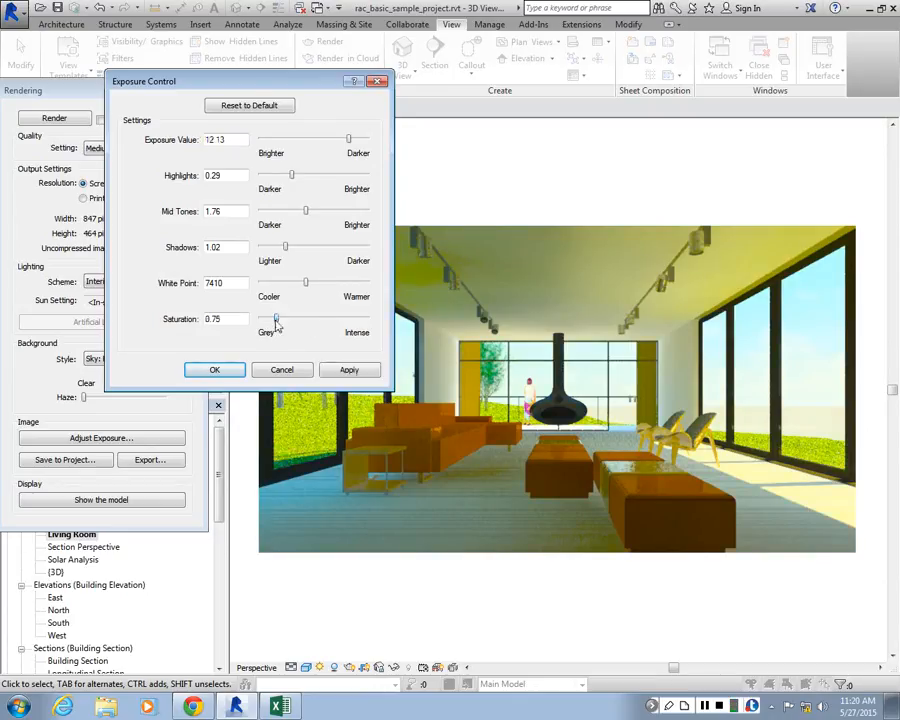
pyautogui.click(346, 370)
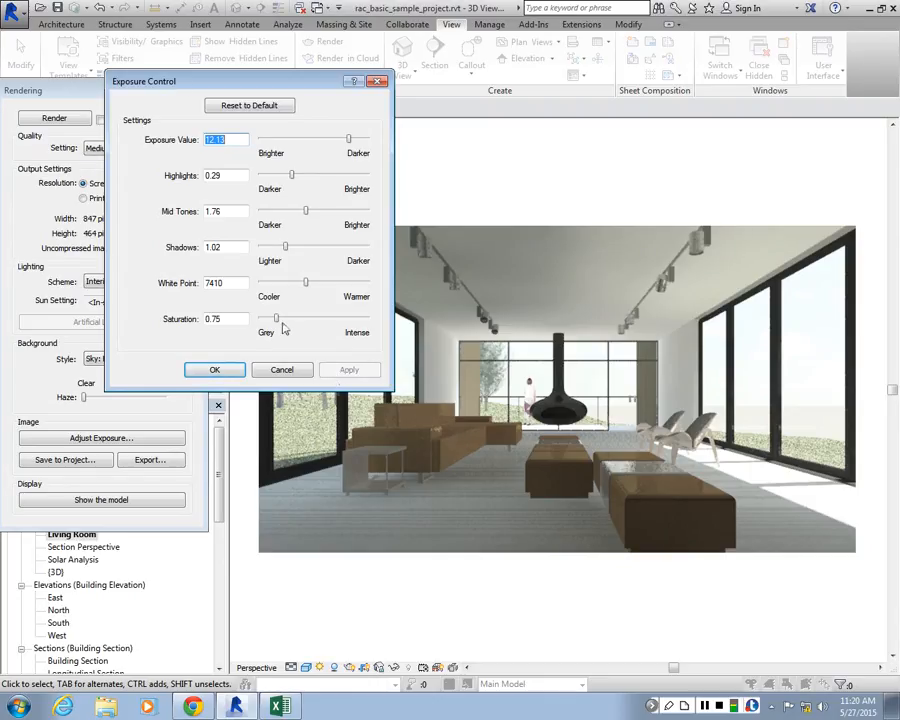
pyautogui.moveTo(278, 319); pyautogui.dragTo(287, 320)
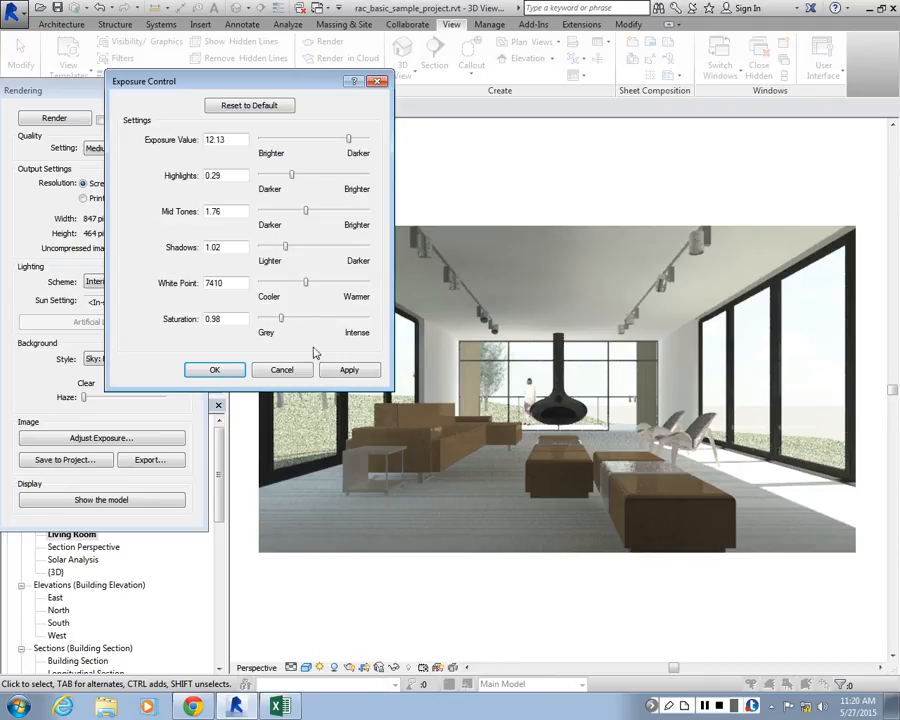
pyautogui.click(341, 372)
# Set the rendered image's white point to 9654 and its saturation to 1.38
pyautogui.moveTo(306, 282); pyautogui.dragTo(323, 283)
pyautogui.moveTo(281, 319); pyautogui.dragTo(290, 320)
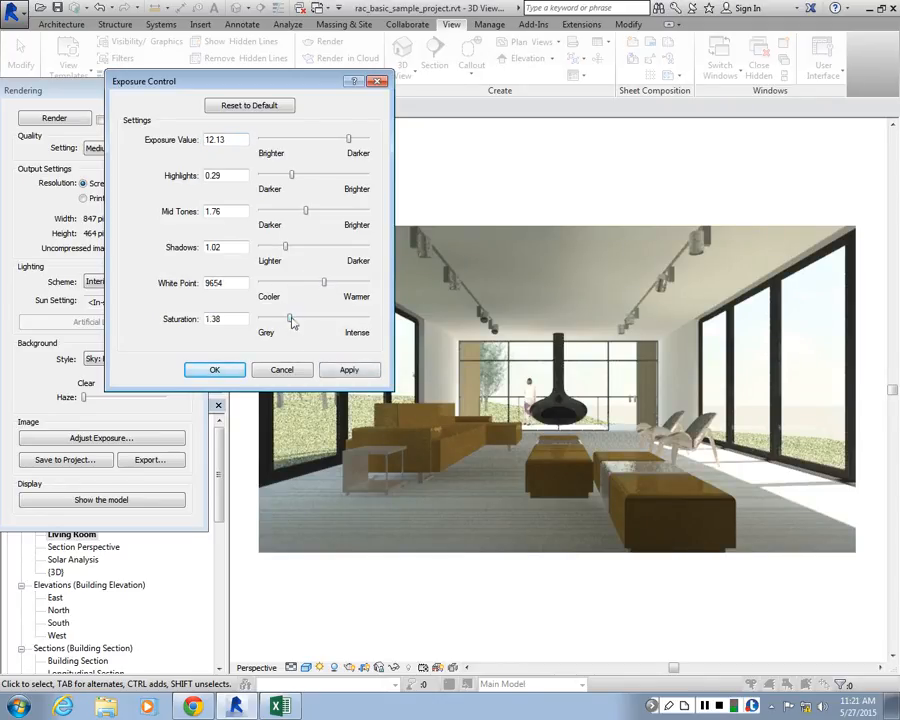
pyautogui.click(336, 374)
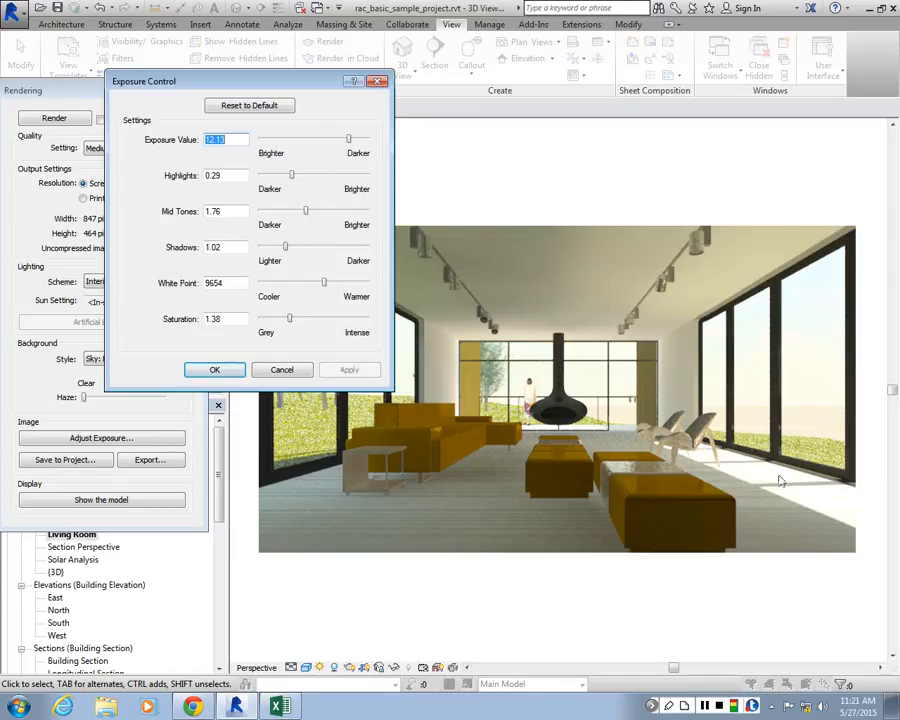
# Accept the exposure adjustments and open the render quality settings for editing
pyautogui.click(214, 369)
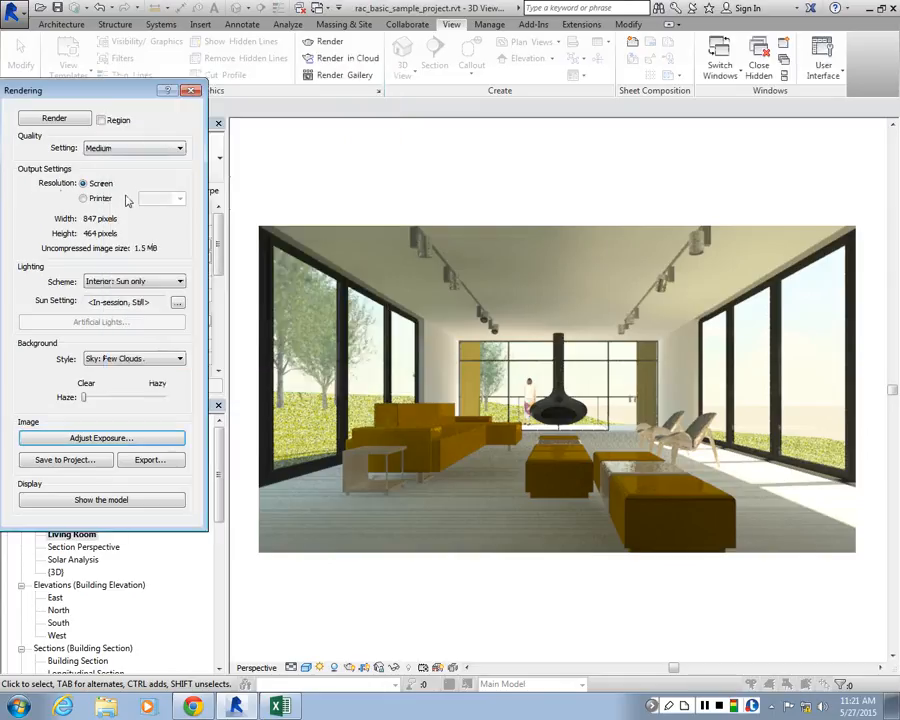
pyautogui.click(130, 148)
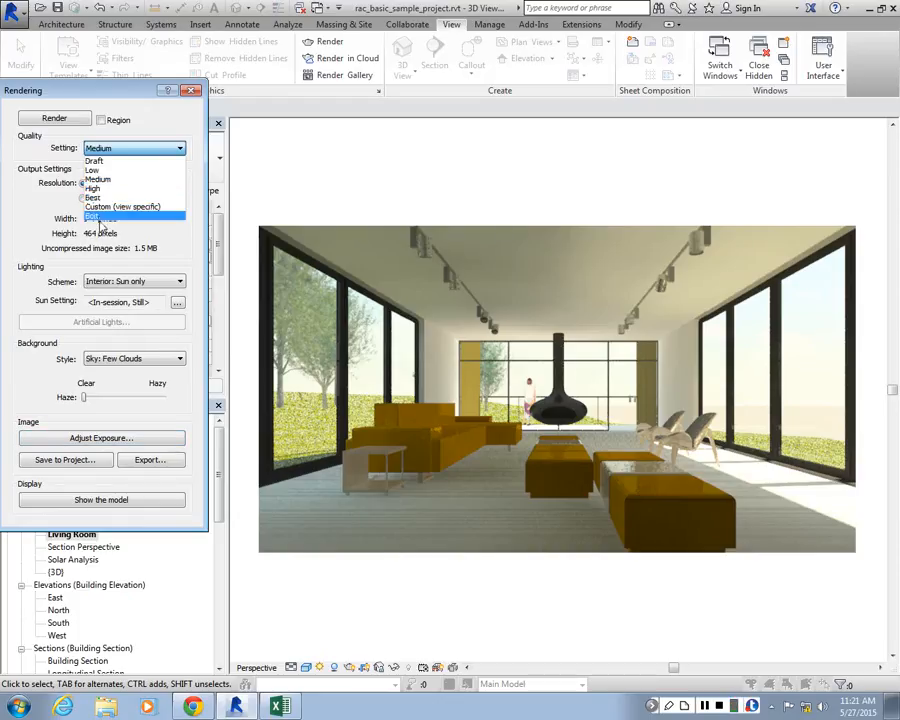
pyautogui.click(97, 216)
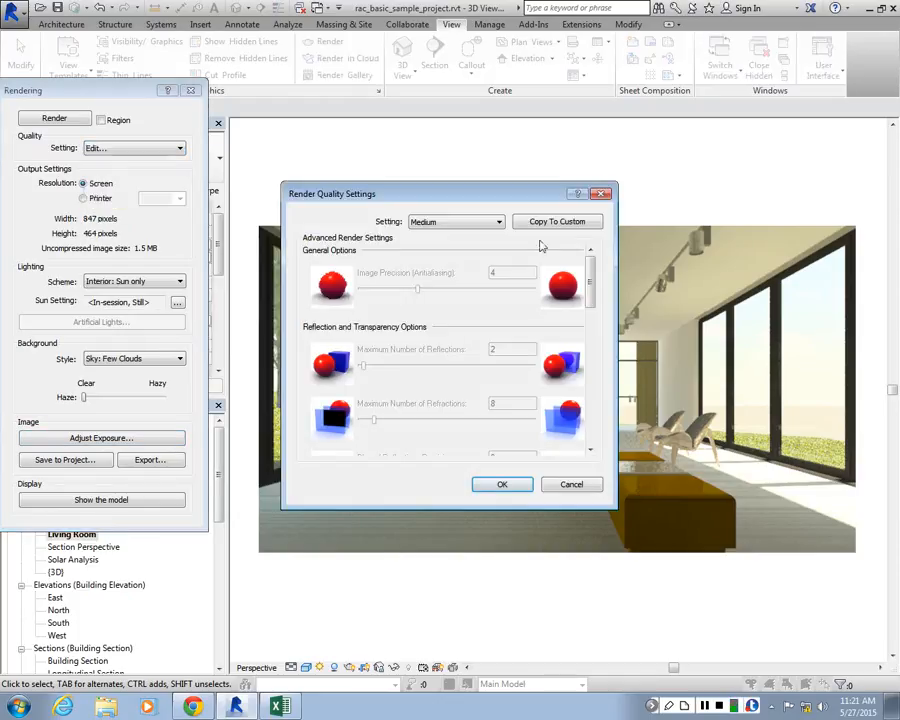
# Try a higher image precision (antialiasing) under the Custom (view specific) render quality
pyautogui.click(480, 223)
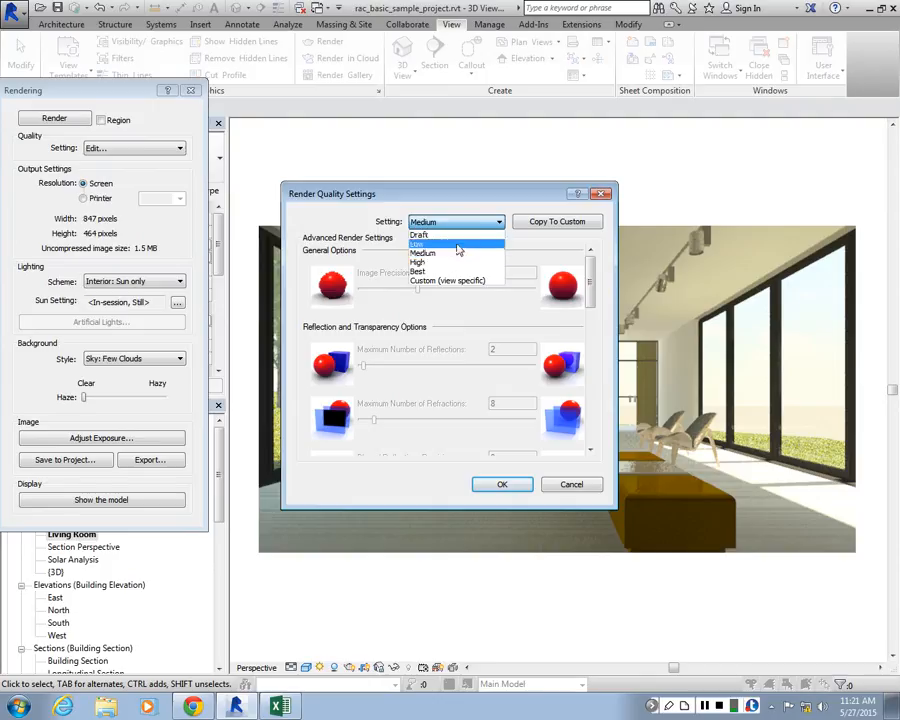
pyautogui.click(440, 280)
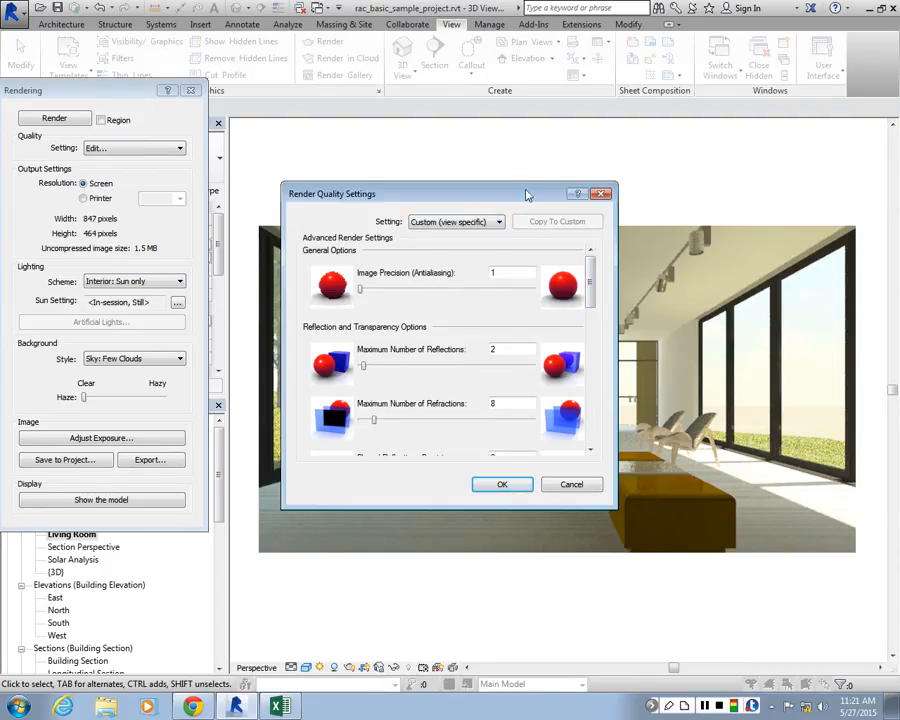
pyautogui.moveTo(595, 290); pyautogui.dragTo(584, 263)
pyautogui.moveTo(364, 289); pyautogui.dragTo(397, 293)
# Switch to the Best render quality and examine its advanced settings for precision, reflections, refractions, soft shadows and indirect illumination
pyautogui.click(455, 221)
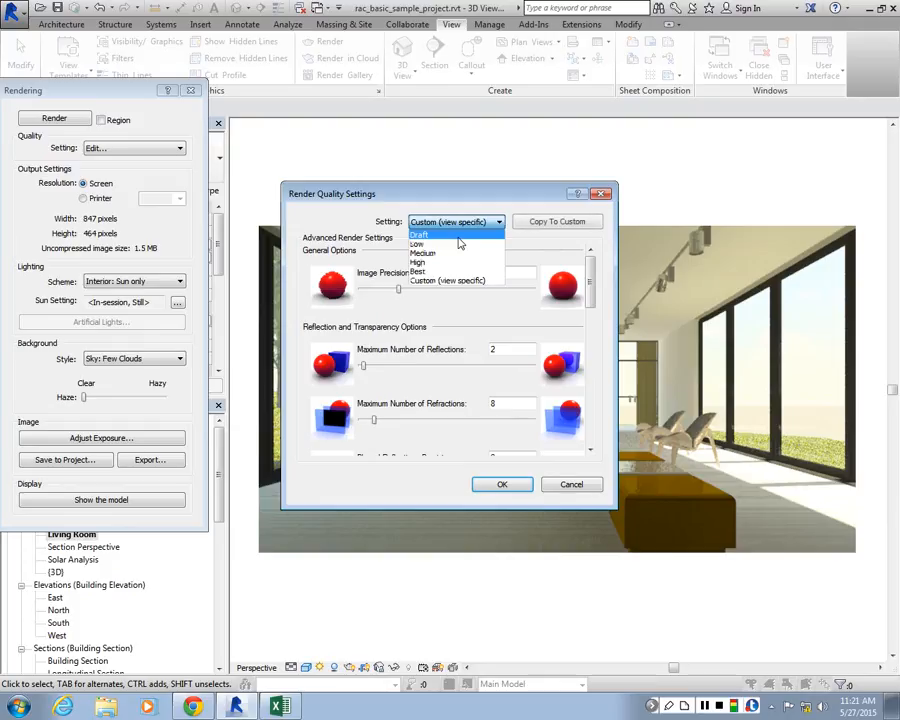
pyautogui.click(417, 271)
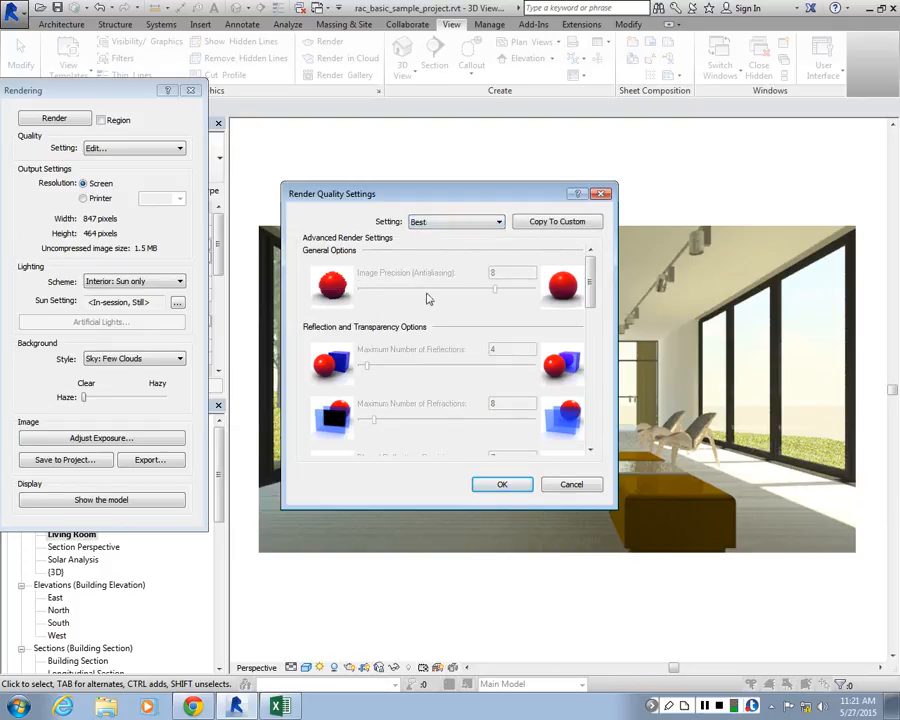
pyautogui.scroll(-1, 593, 288)
pyautogui.scroll(-1, 593, 288)
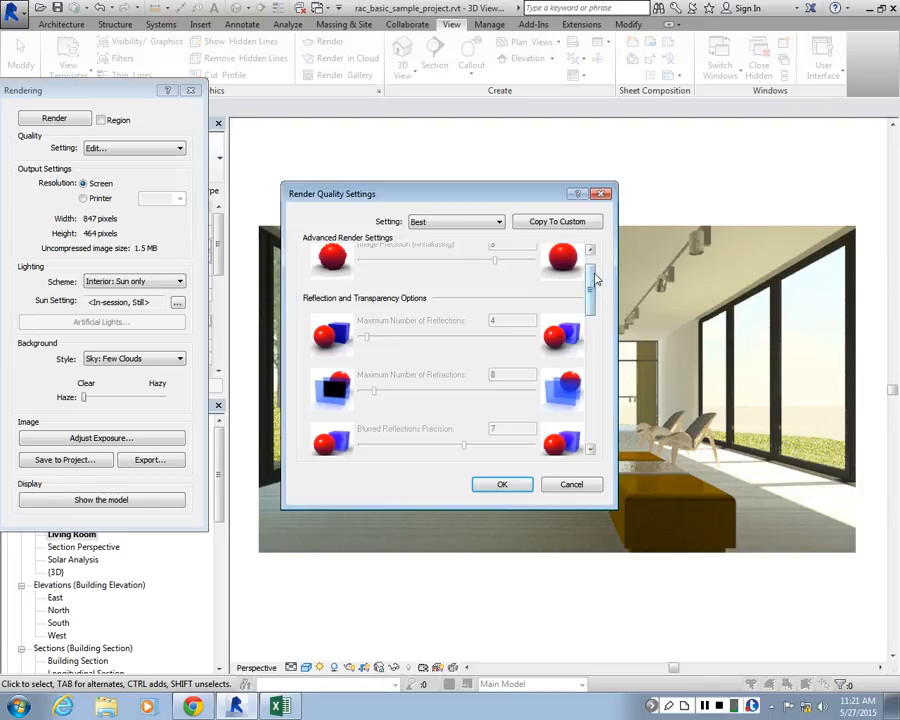
pyautogui.scroll(2, 593, 281)
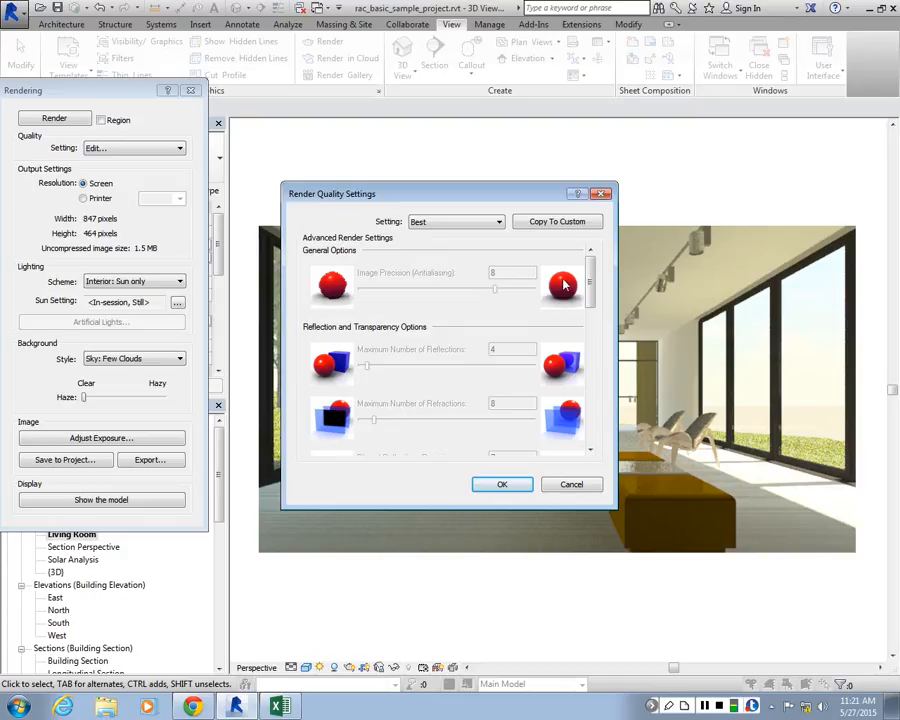
pyautogui.moveTo(592, 278)
pyautogui.mouseDown()
pyautogui.moveTo(592, 310)
pyautogui.moveTo(595, 298)
pyautogui.mouseUp()
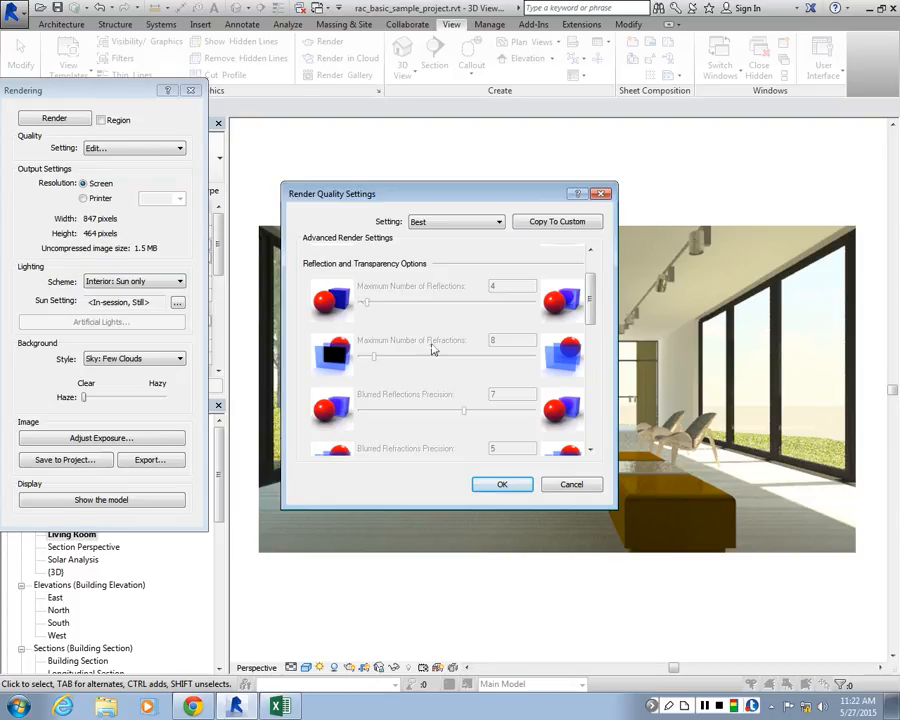
pyautogui.moveTo(592, 308); pyautogui.dragTo(590, 372)
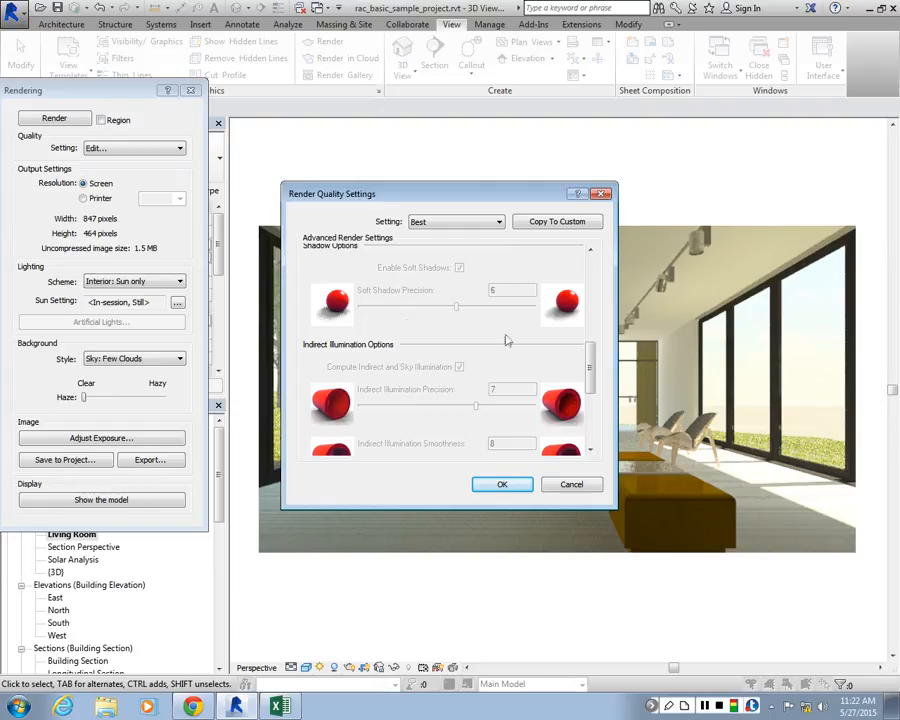
pyautogui.moveTo(591, 361)
pyautogui.mouseDown()
pyautogui.moveTo(592, 415)
pyautogui.moveTo(592, 358)
pyautogui.mouseUp()
# Switch the render quality between Custom (view specific) and Best, and accept the render quality settings
pyautogui.click(498, 221)
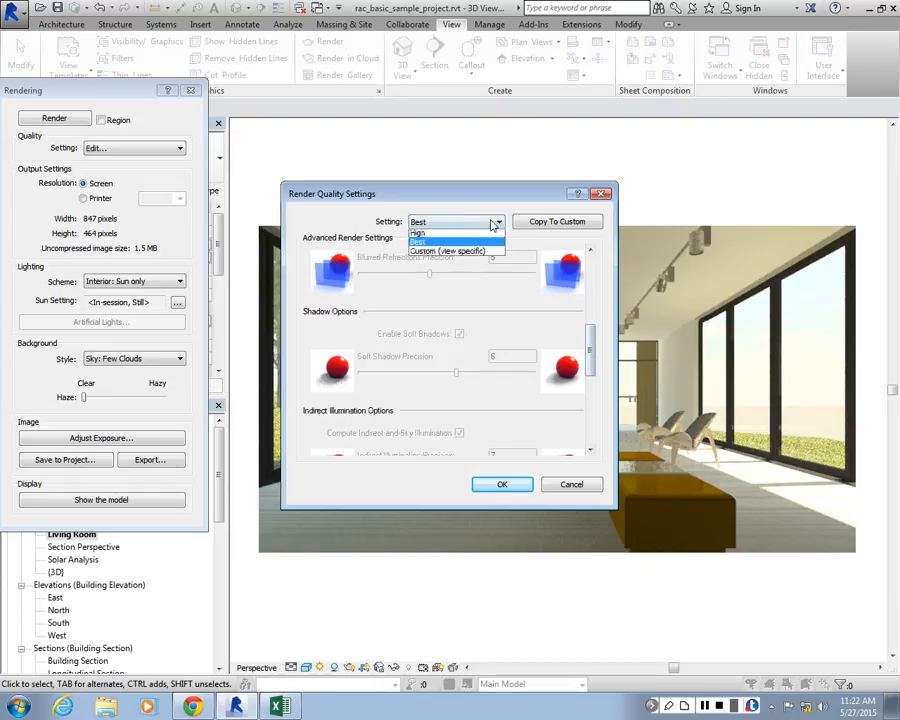
pyautogui.click(453, 248)
pyautogui.click(455, 221)
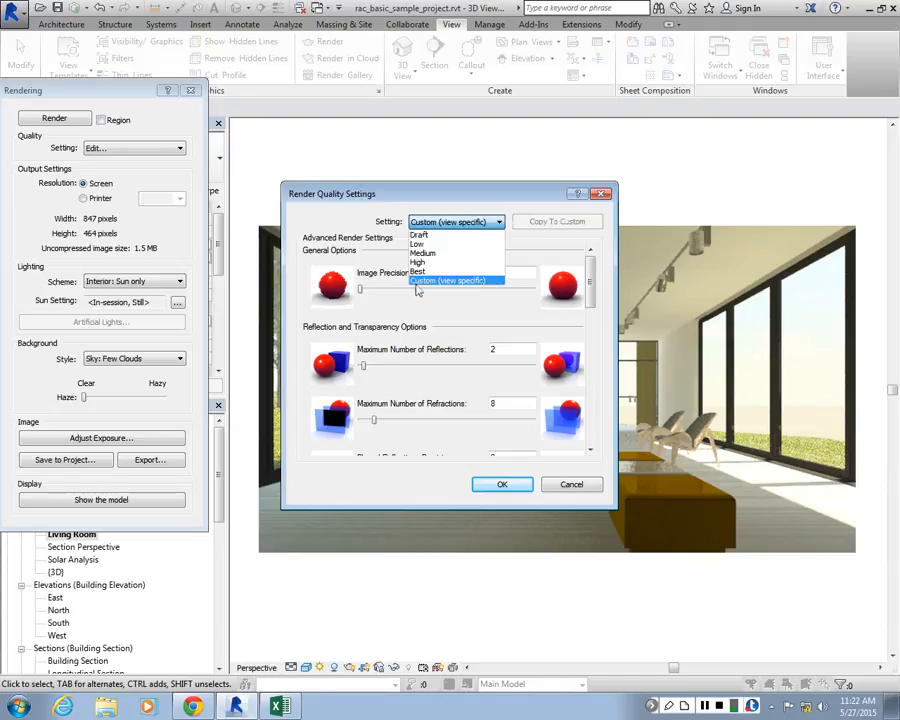
pyautogui.click(420, 271)
pyautogui.click(508, 487)
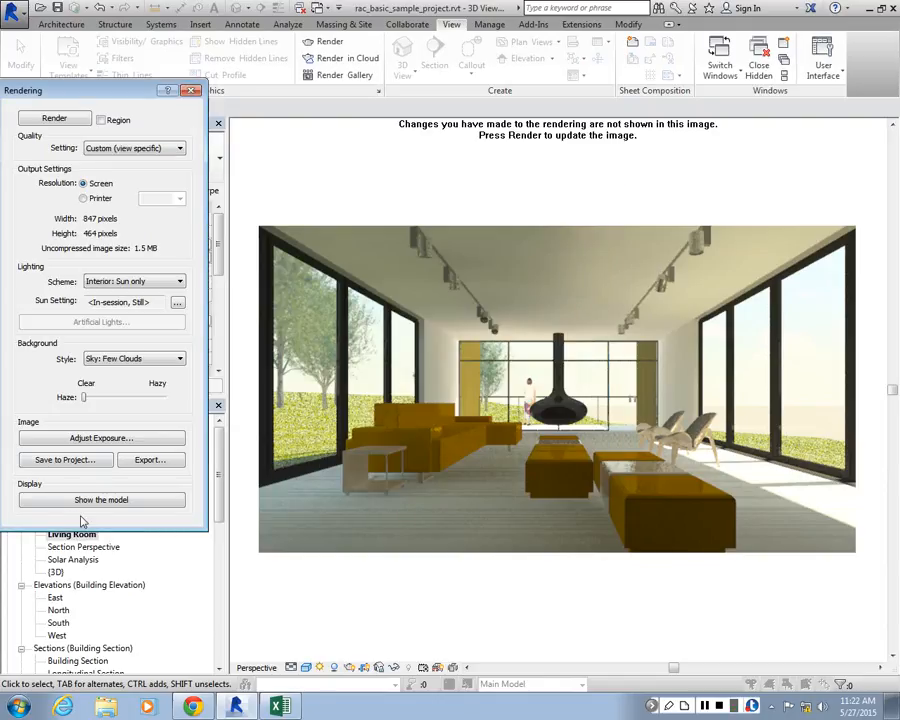
# Switch the output resolution to printer and try 300 DPI and 600 DPI
pyautogui.click(99, 198)
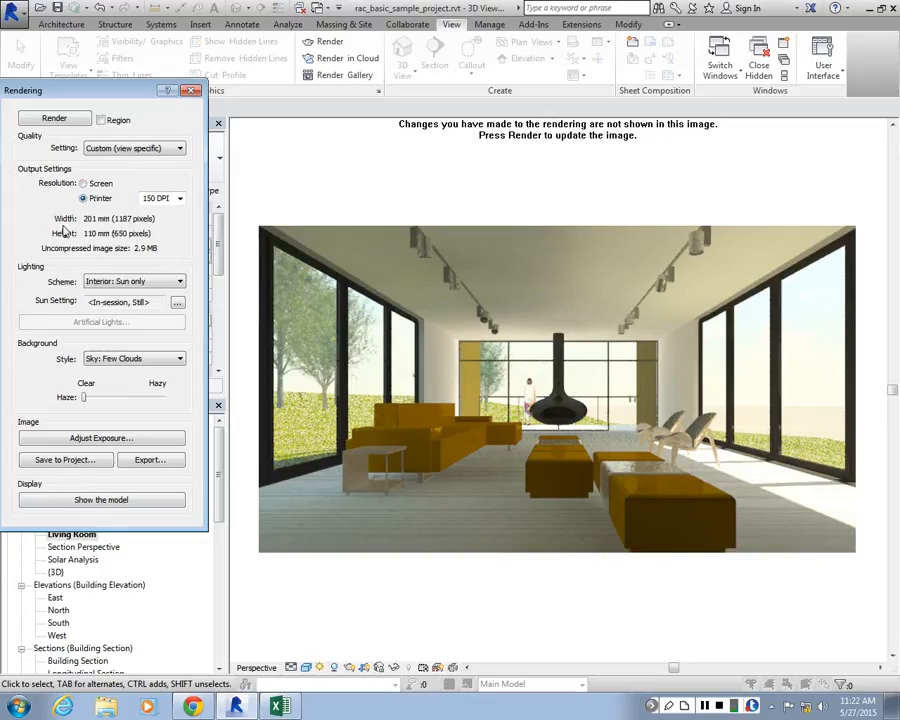
pyautogui.click(178, 199)
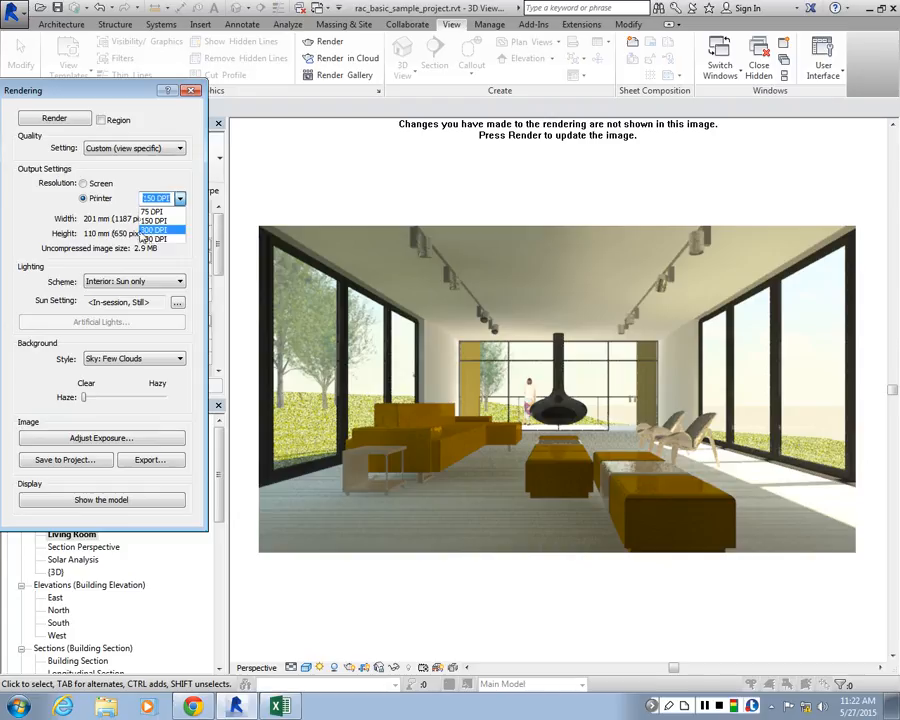
pyautogui.click(150, 231)
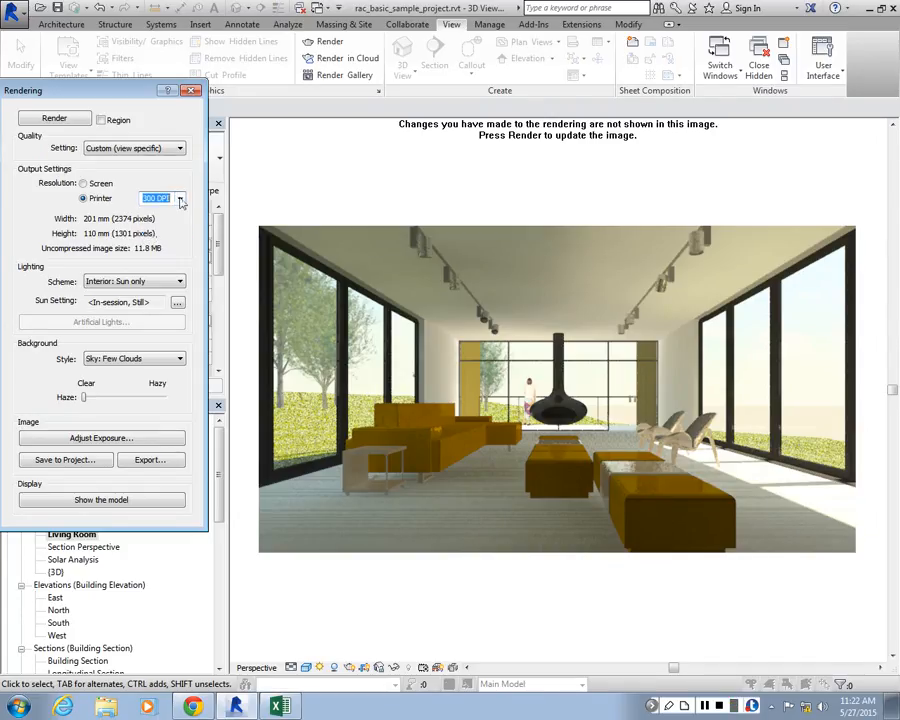
pyautogui.click(180, 199)
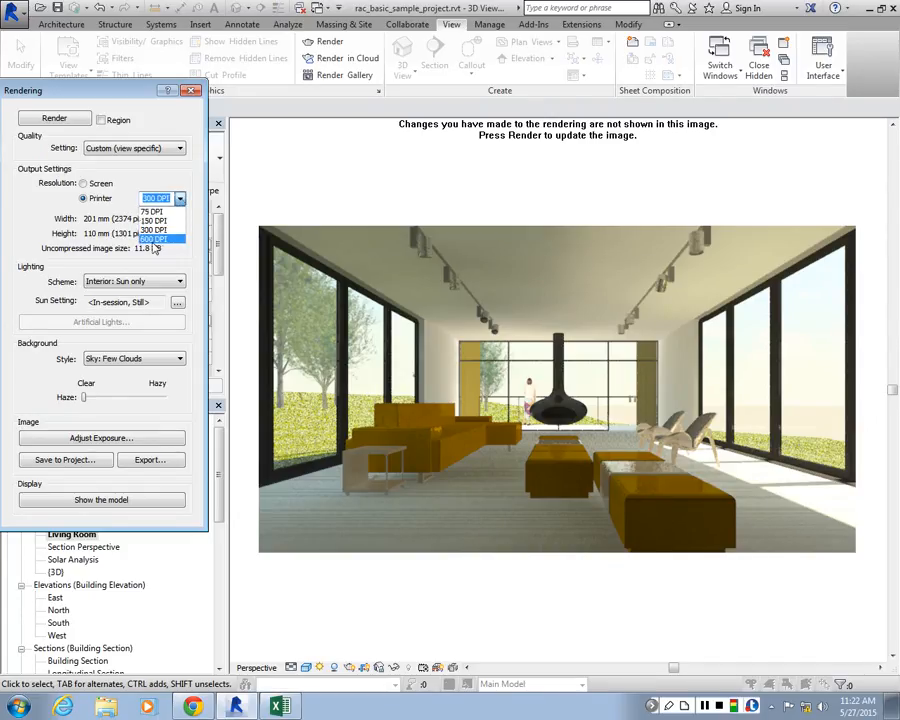
pyautogui.click(153, 240)
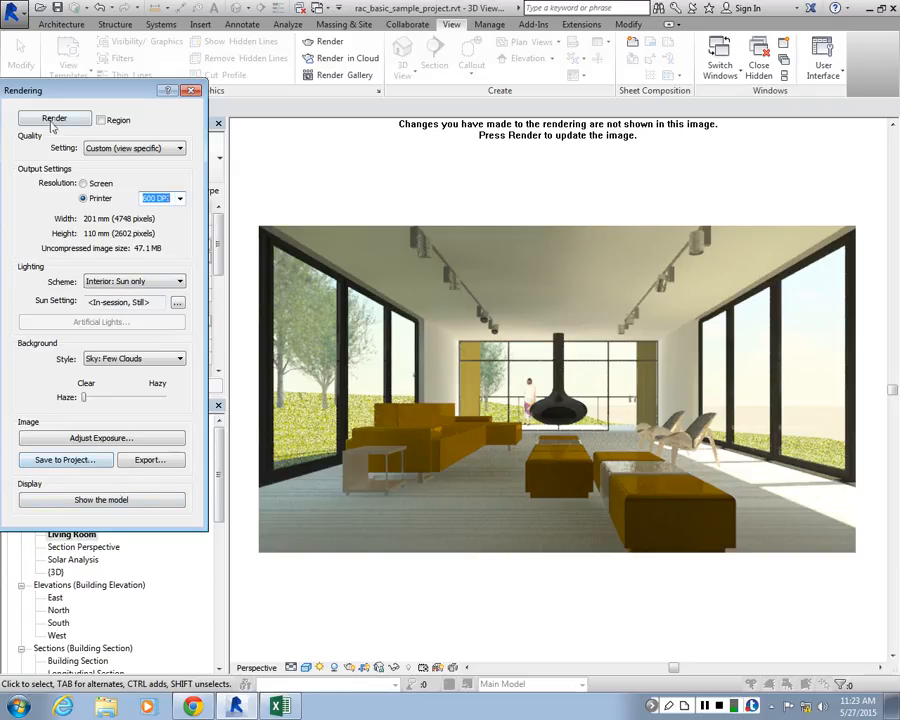
# Render the living room view at Best quality with a printer resolution of 300 DPI
pyautogui.click(173, 201)
pyautogui.click(180, 199)
pyautogui.click(164, 236)
pyautogui.click(125, 148)
pyautogui.click(100, 197)
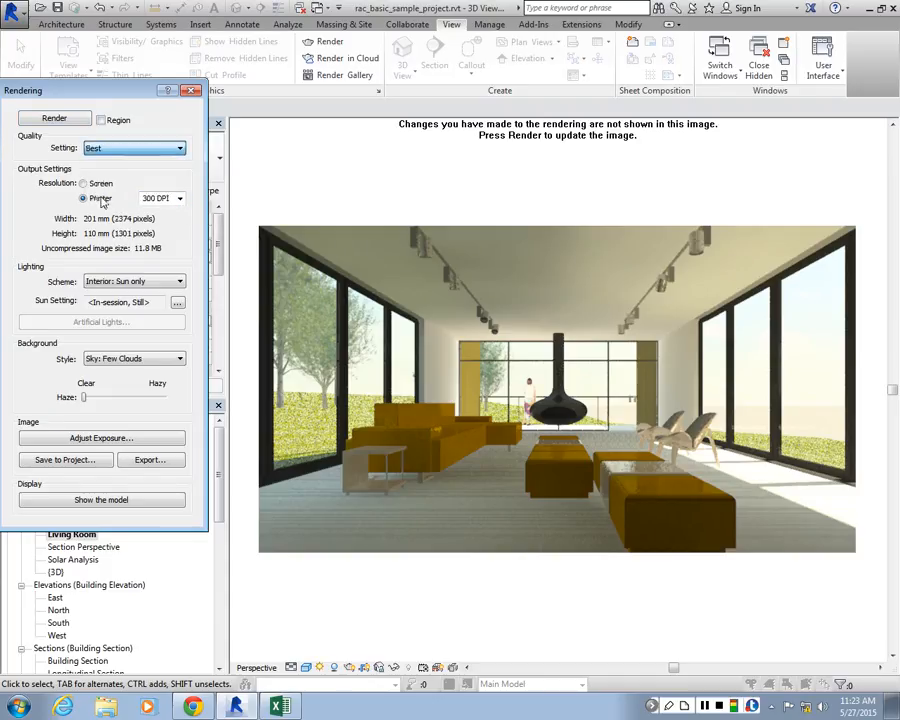
pyautogui.click(54, 118)
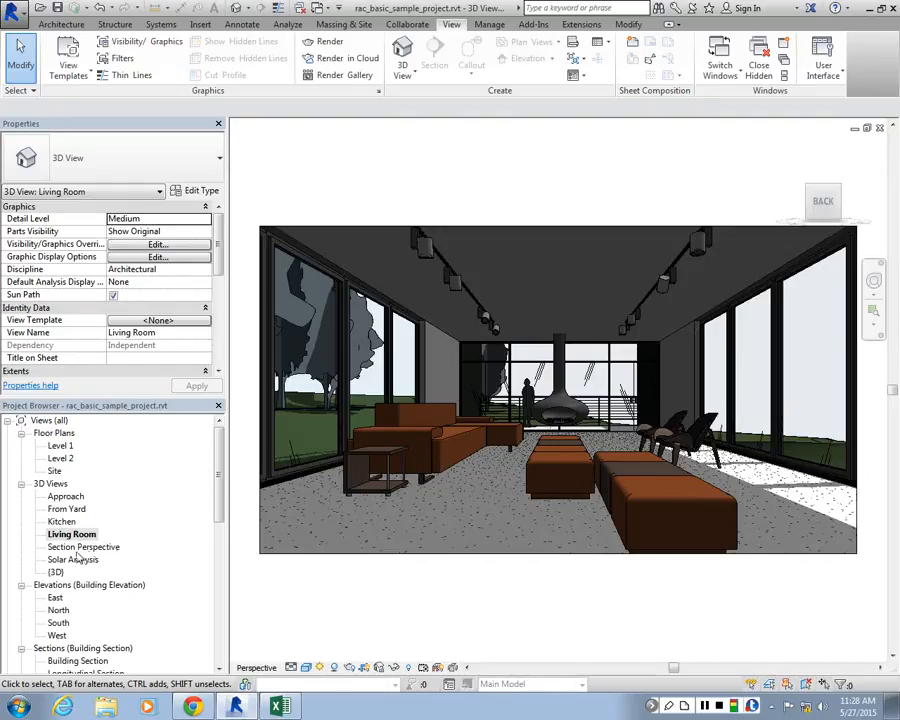
# Open the default 3D view and orient it to the top-front-left corner, framing the house
pyautogui.click(60, 445)
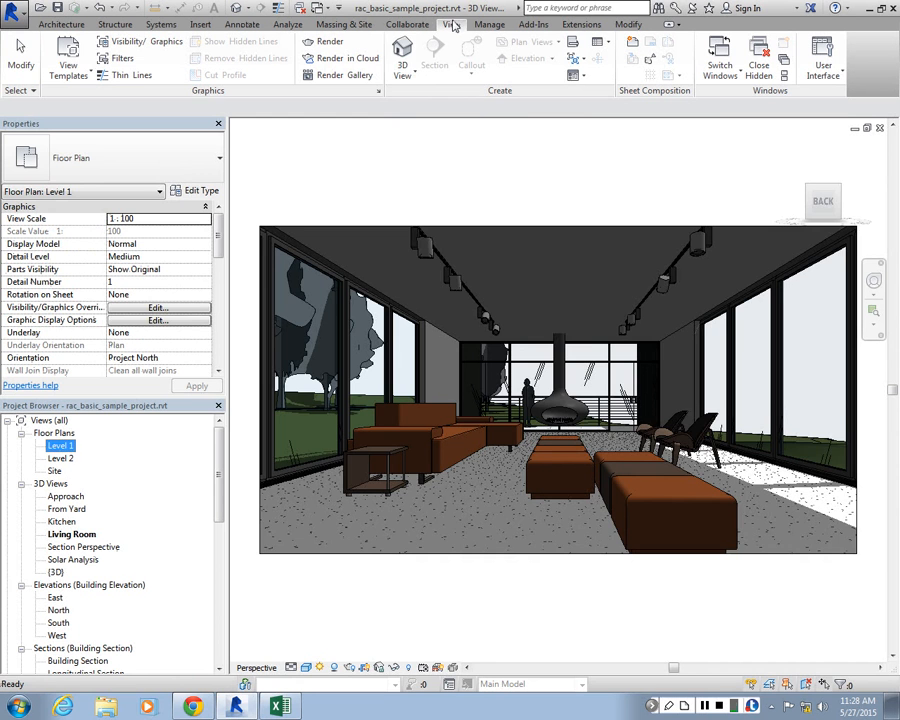
pyautogui.click(404, 72)
pyautogui.click(430, 98)
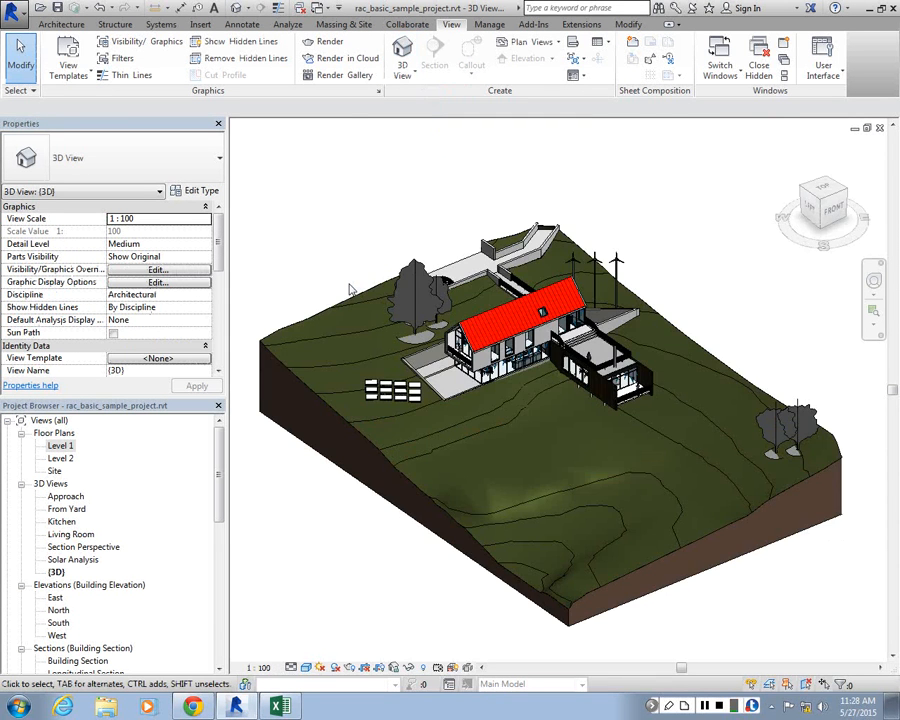
pyautogui.scroll(5, 443, 349)
pyautogui.click(818, 196)
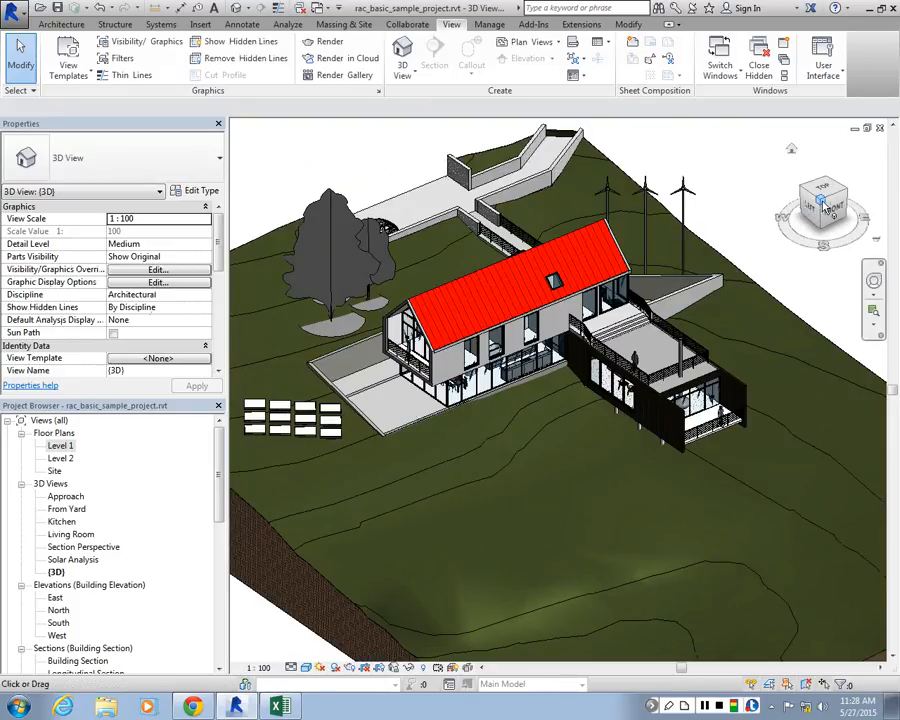
pyautogui.click(823, 202)
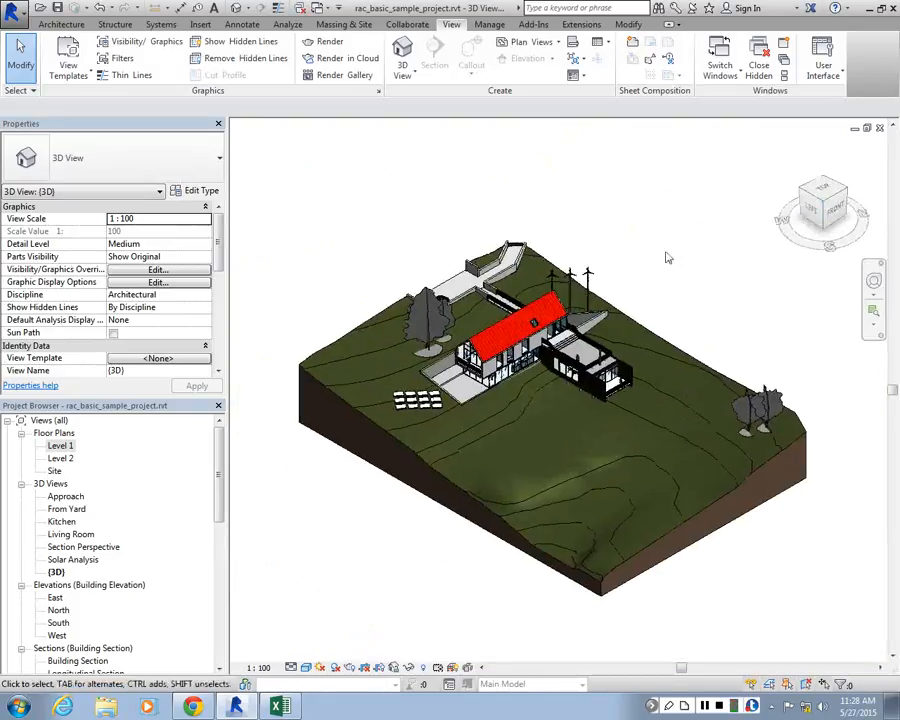
pyautogui.scroll(5, 505, 370)
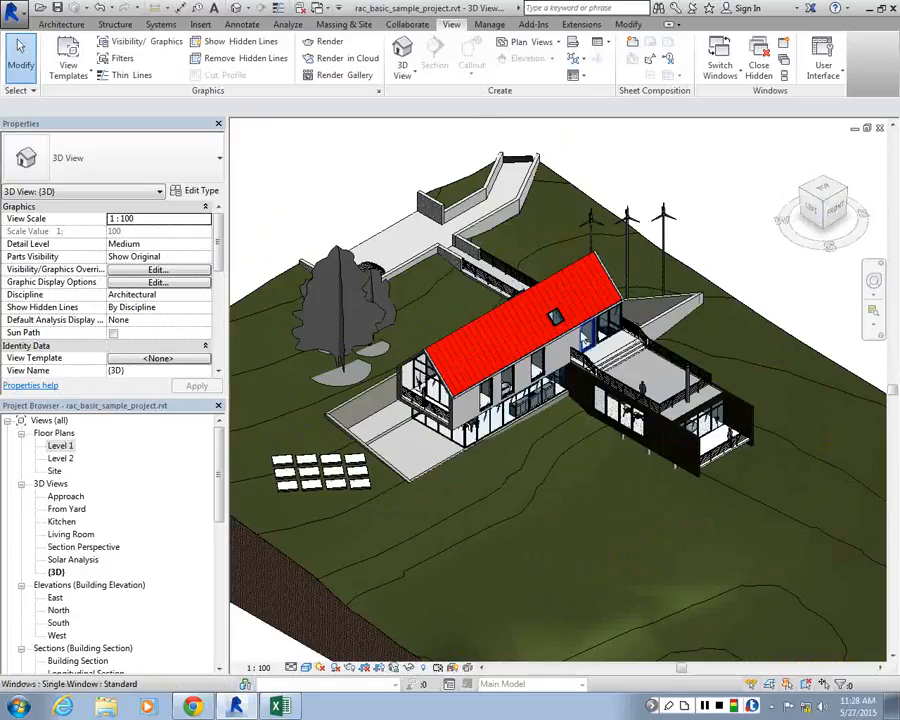
# Display the 3D view in Consistent Colors and apply Cast Shadows in its graphic display options
pyautogui.click(306, 667)
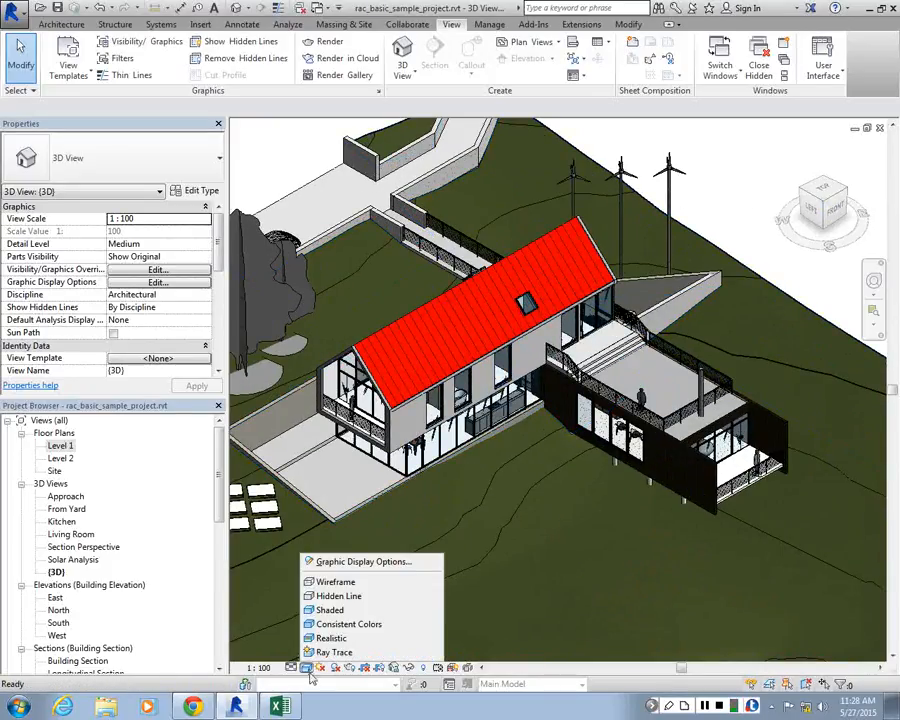
pyautogui.click(342, 624)
pyautogui.click(306, 667)
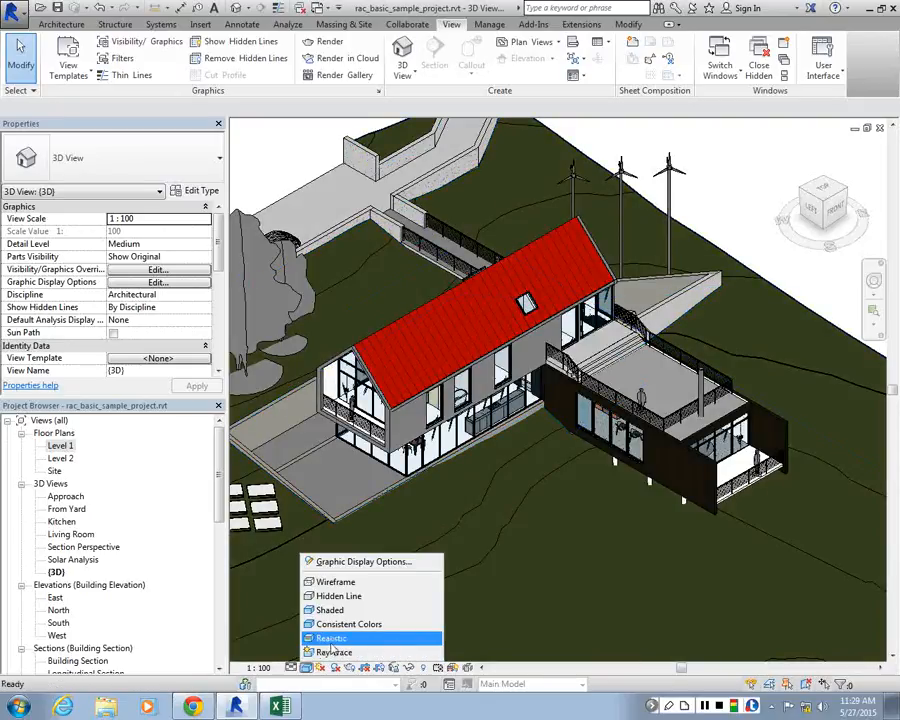
pyautogui.click(363, 561)
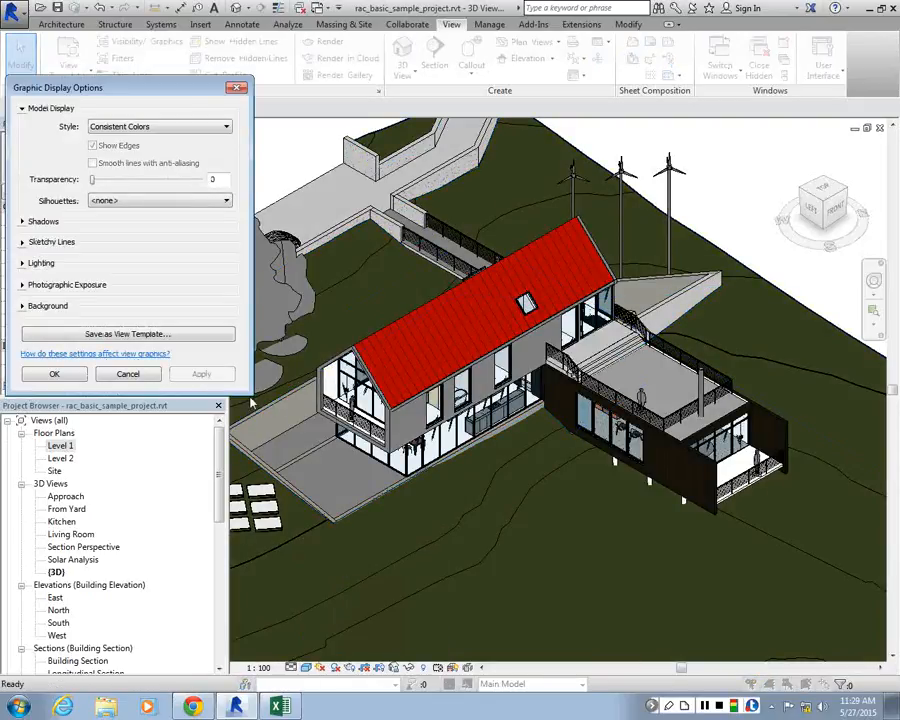
pyautogui.click(23, 221)
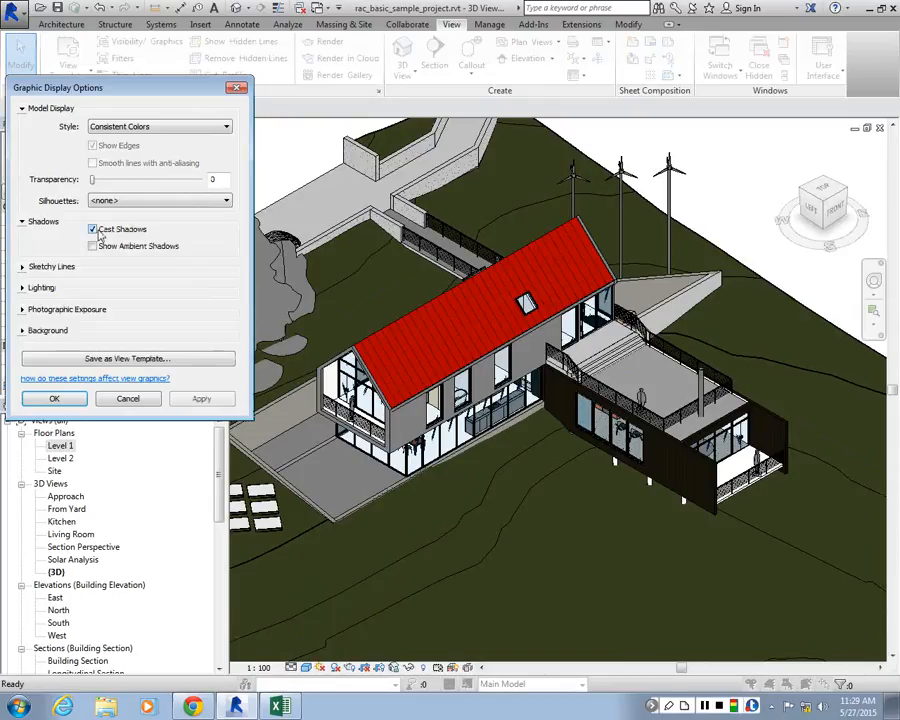
pyautogui.click(92, 229)
pyautogui.click(201, 398)
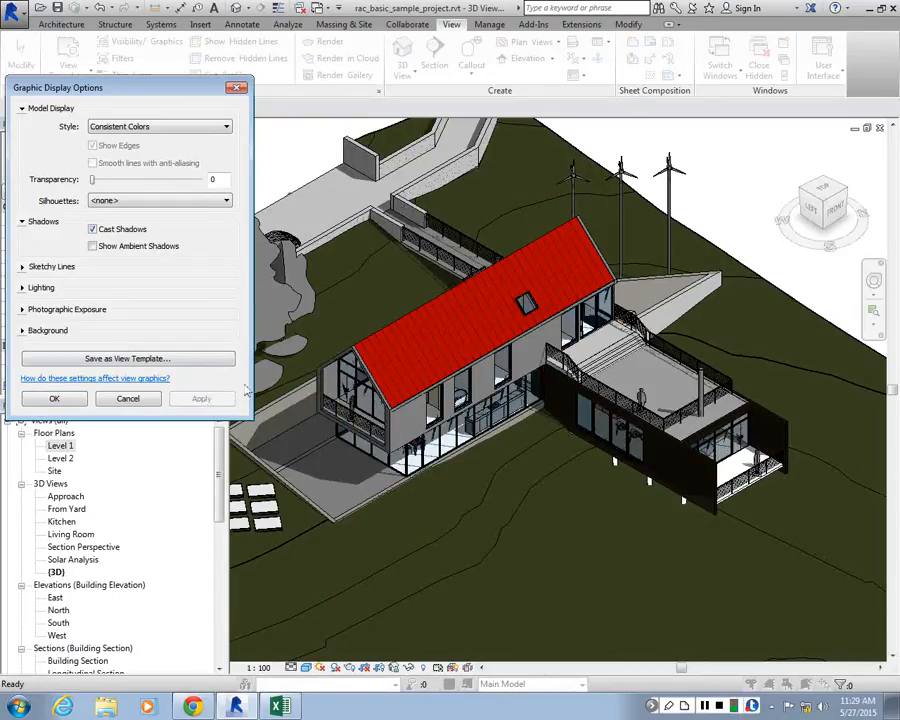
# Try the Shaded style with edges shown on the 3D view
pyautogui.click(121, 127)
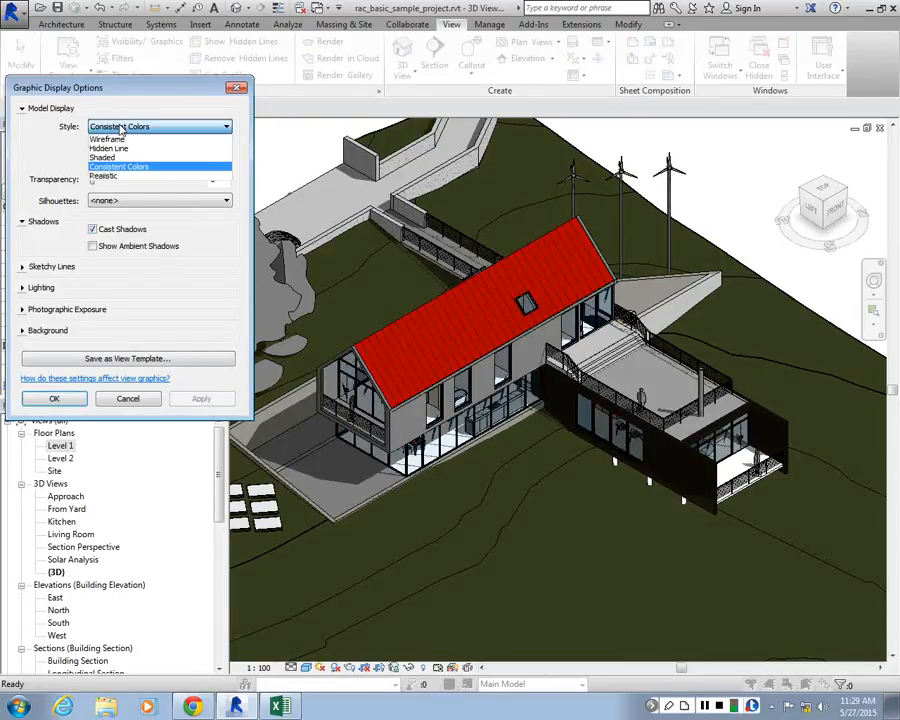
pyautogui.click(102, 157)
pyautogui.click(93, 145)
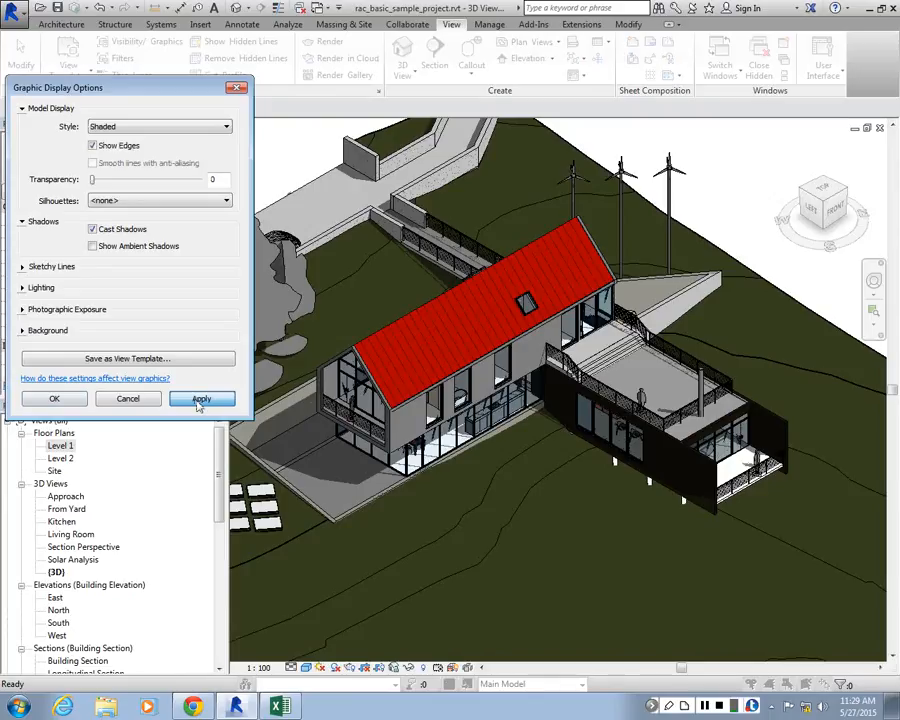
pyautogui.click(199, 400)
# Apply the Hidden Line style to the 3D view's model display
pyautogui.click(121, 127)
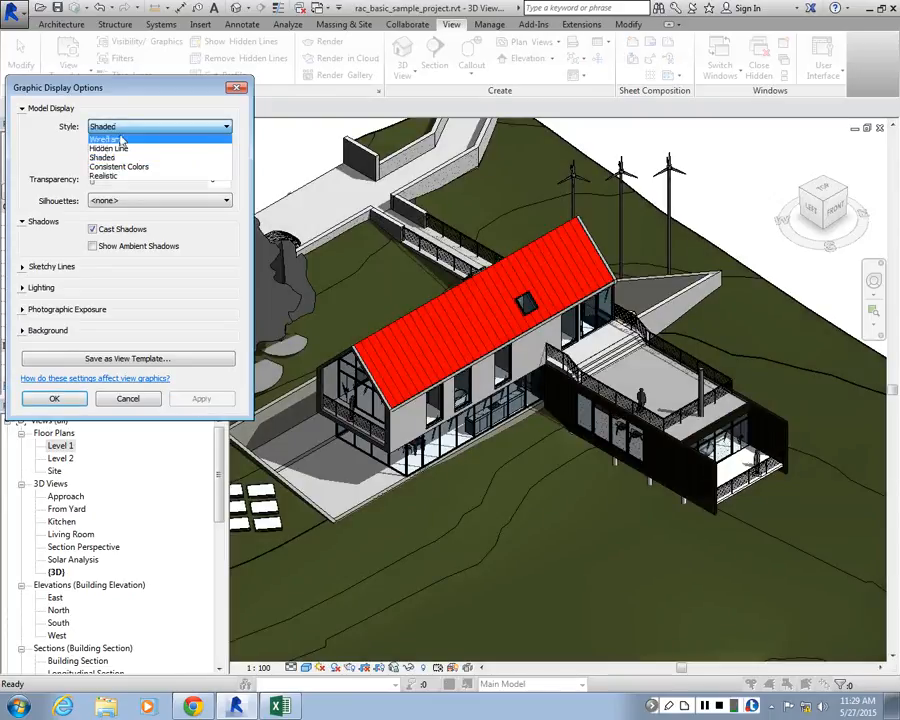
pyautogui.click(115, 148)
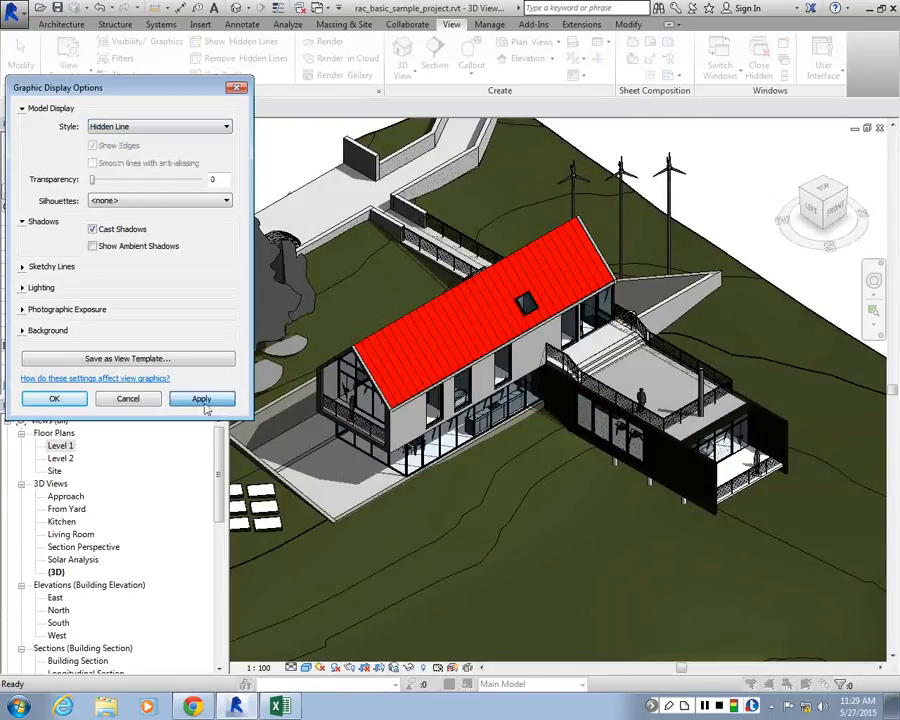
pyautogui.click(202, 400)
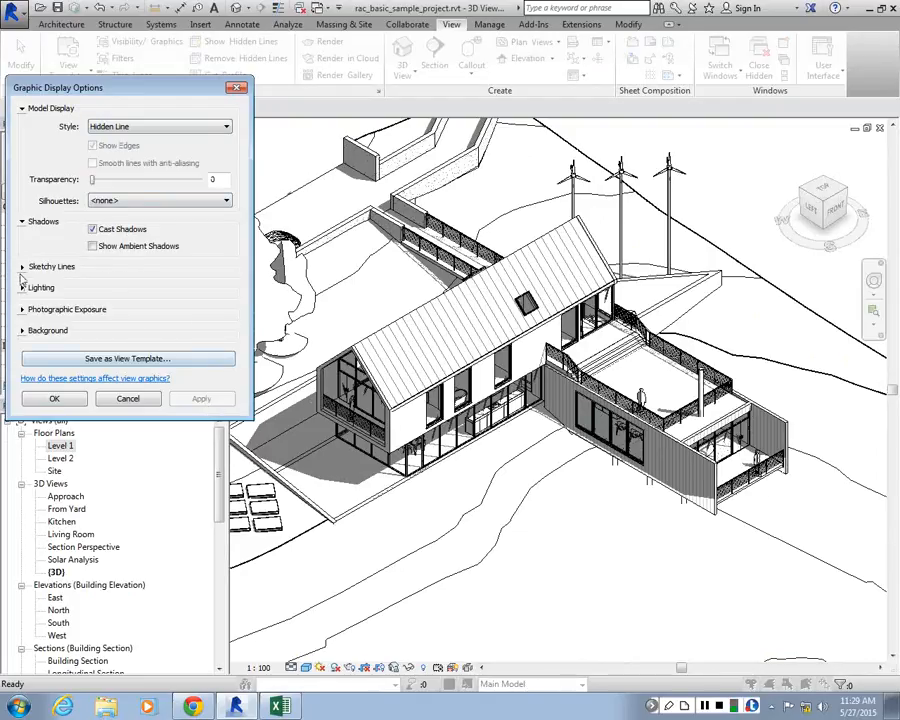
# Enable sketchy lines for the 3D view with a jitter of 2 and an extension of 3
pyautogui.click(23, 268)
pyautogui.click(93, 279)
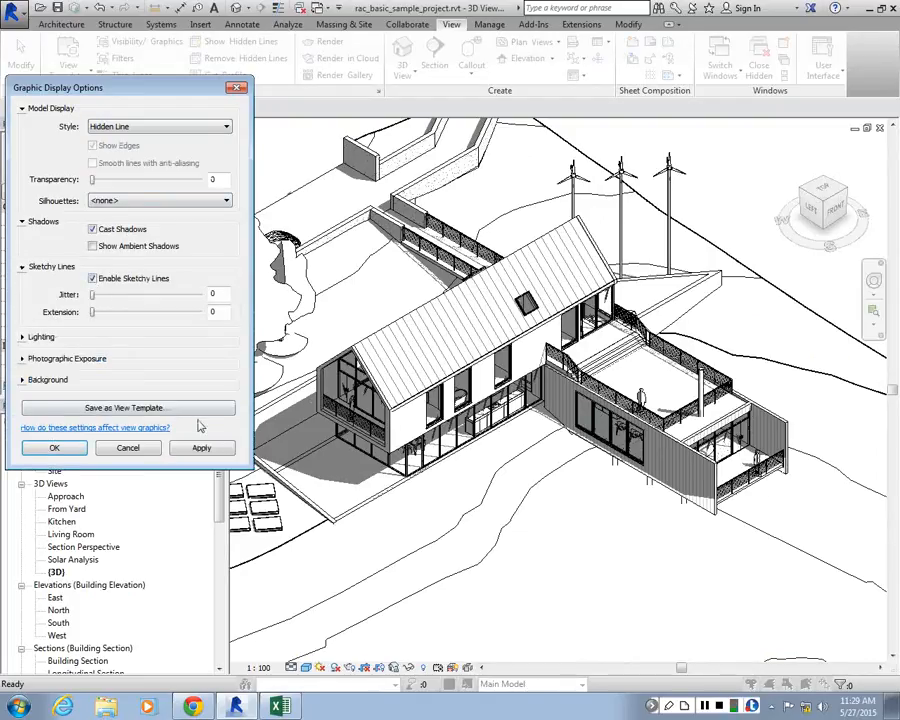
pyautogui.click(201, 447)
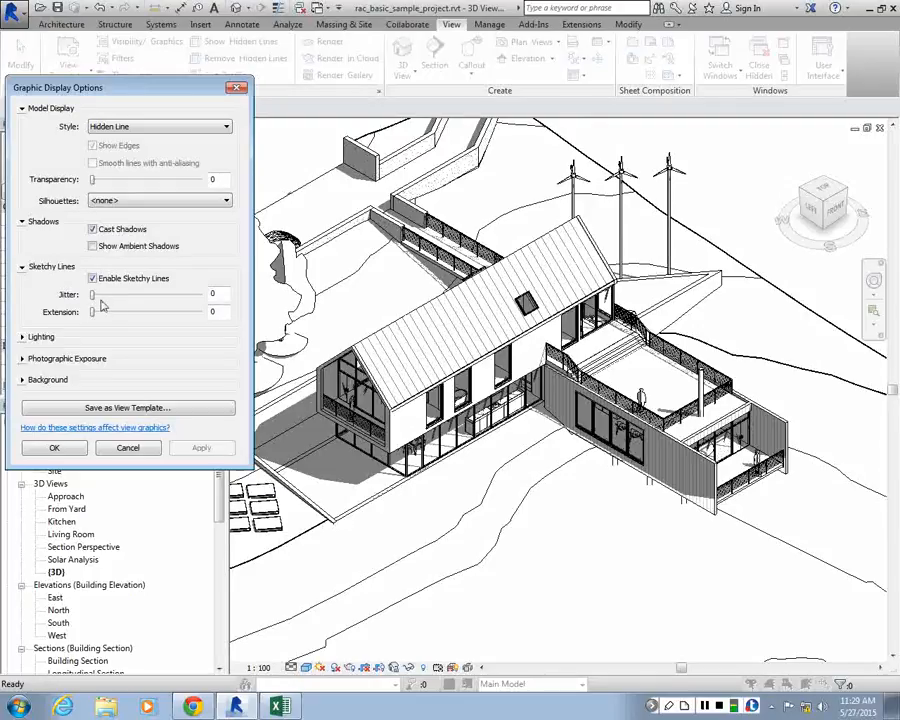
pyautogui.moveTo(92, 294); pyautogui.dragTo(124, 312)
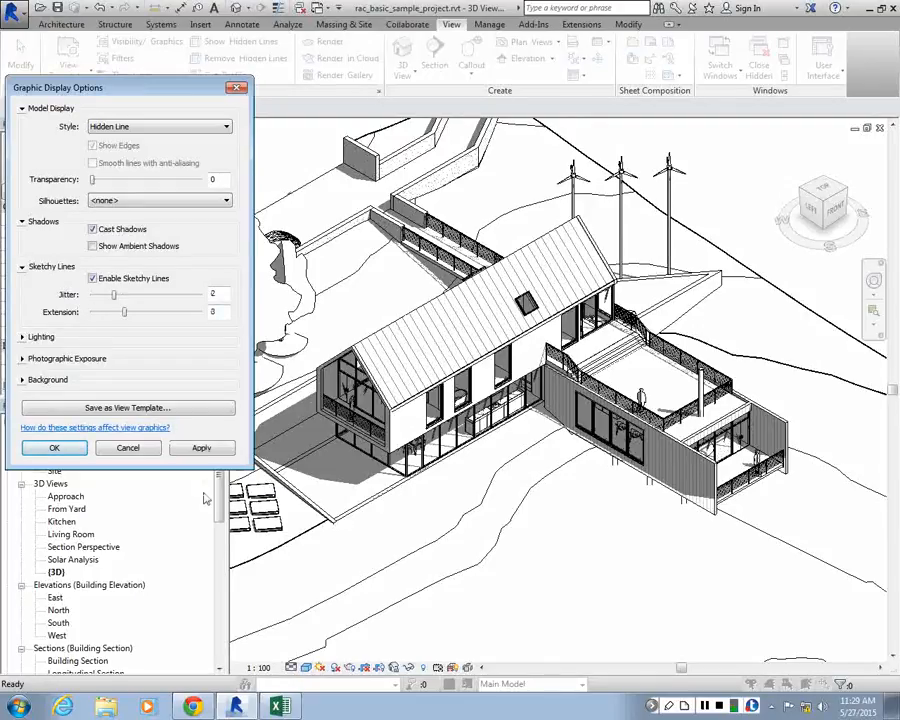
pyautogui.click(201, 447)
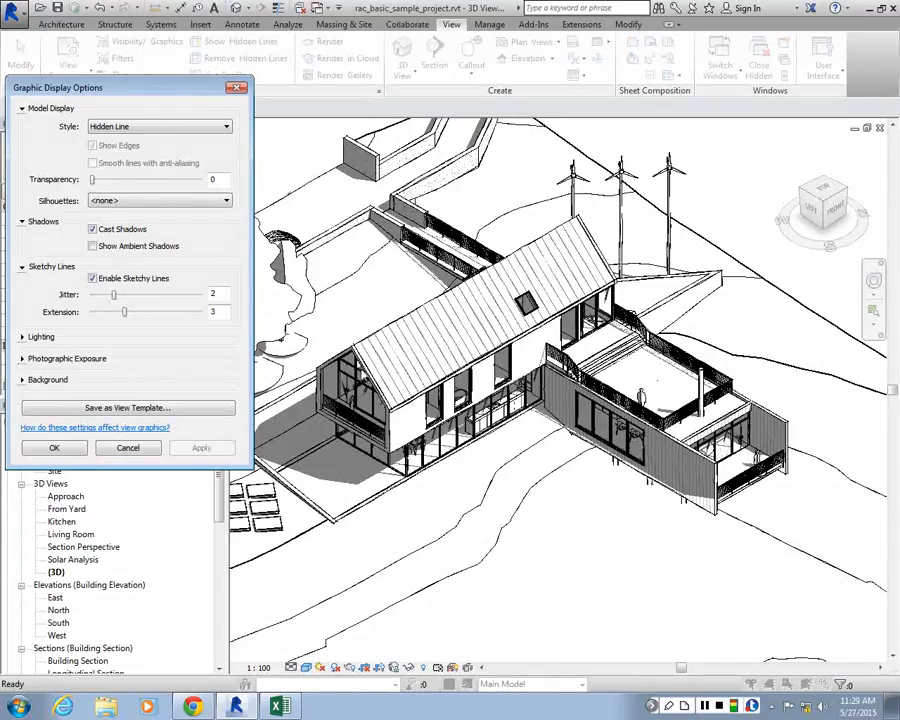
# Lower the shadow intensity in the view's lighting options to 35
pyautogui.click(22, 337)
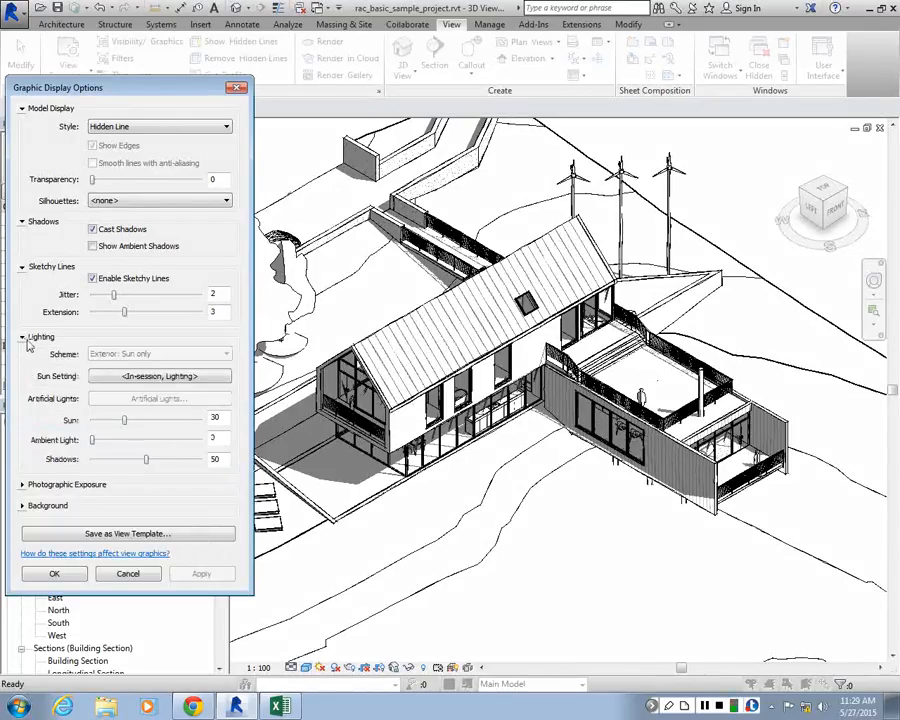
pyautogui.moveTo(143, 459); pyautogui.dragTo(131, 461)
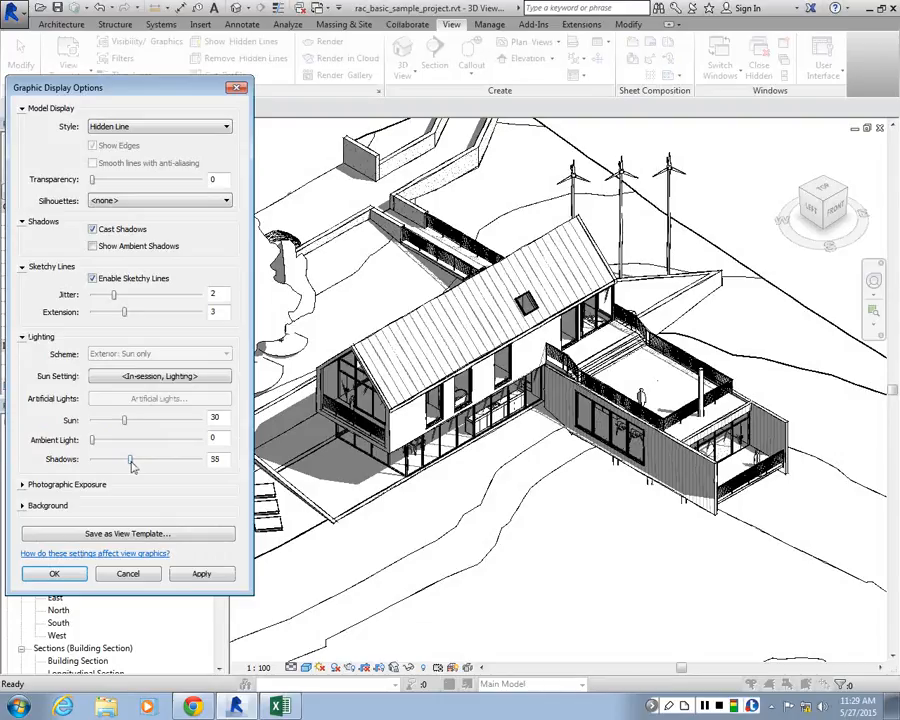
pyautogui.click(201, 573)
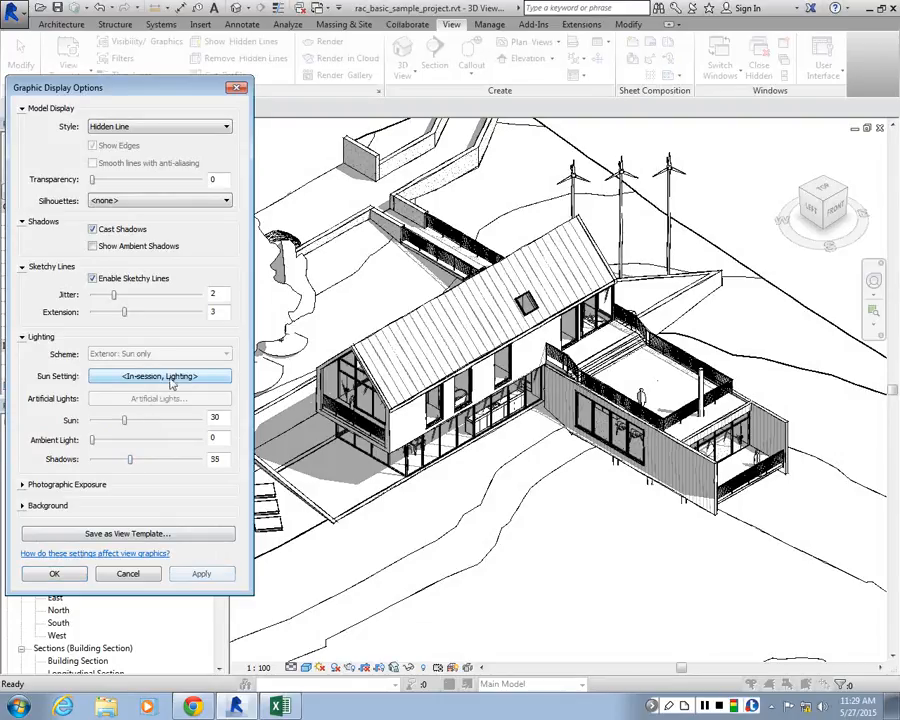
# Try the Sunlight from Top Right preset and apply Sunlight from Top Left as the view's sun setting
pyautogui.click(170, 380)
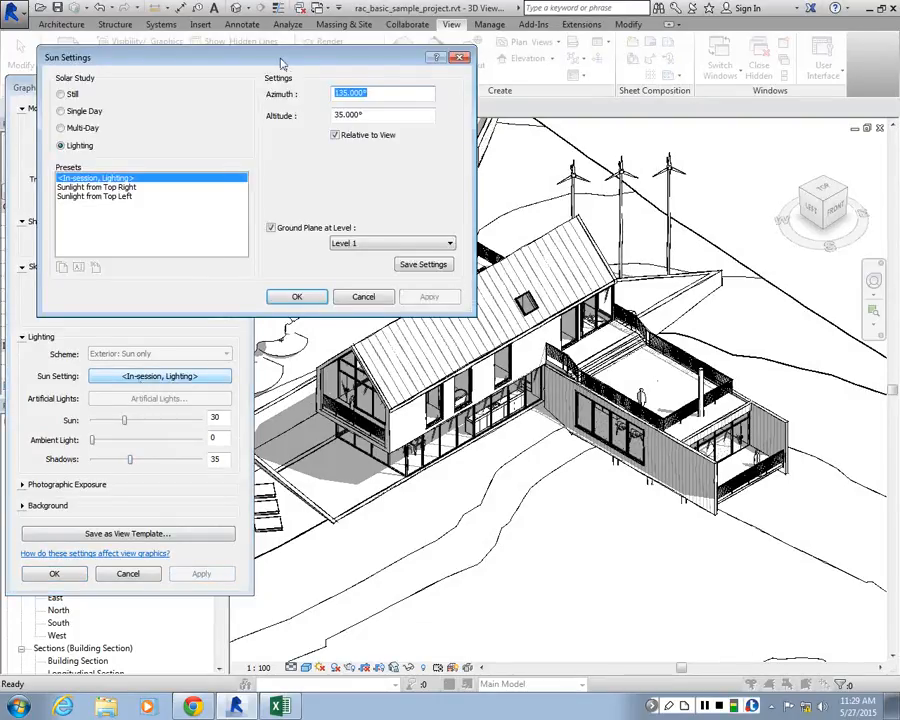
pyautogui.moveTo(281, 64); pyautogui.dragTo(255, 38)
pyautogui.click(90, 161)
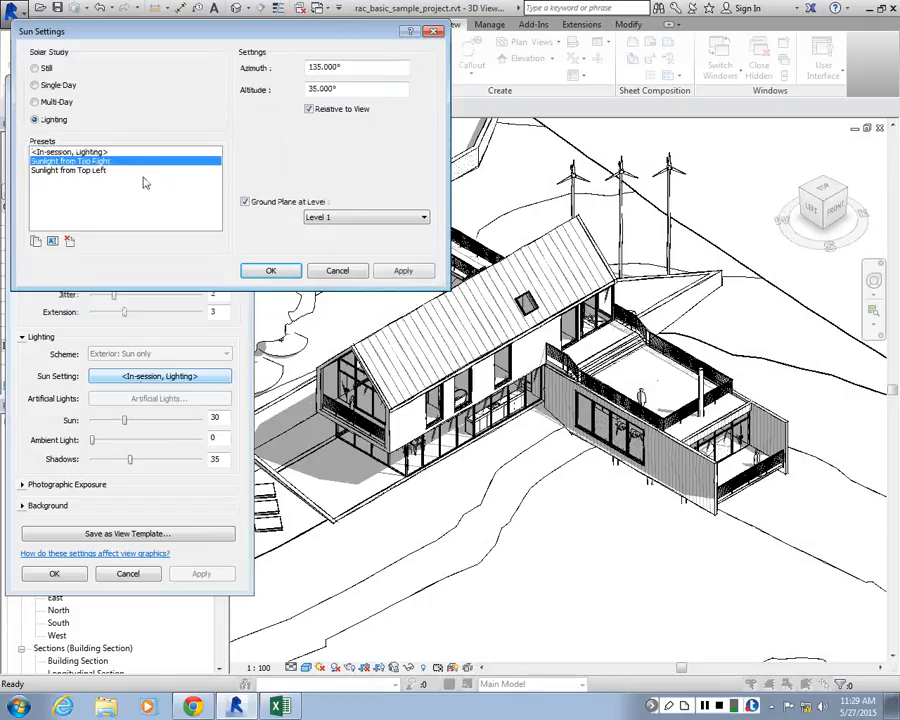
pyautogui.click(395, 271)
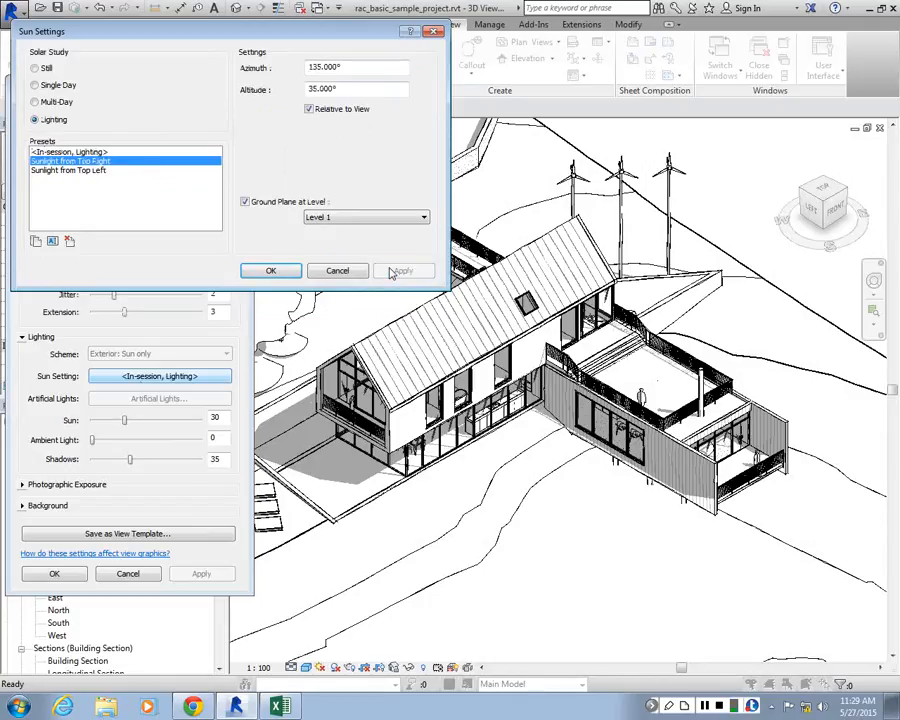
pyautogui.click(70, 171)
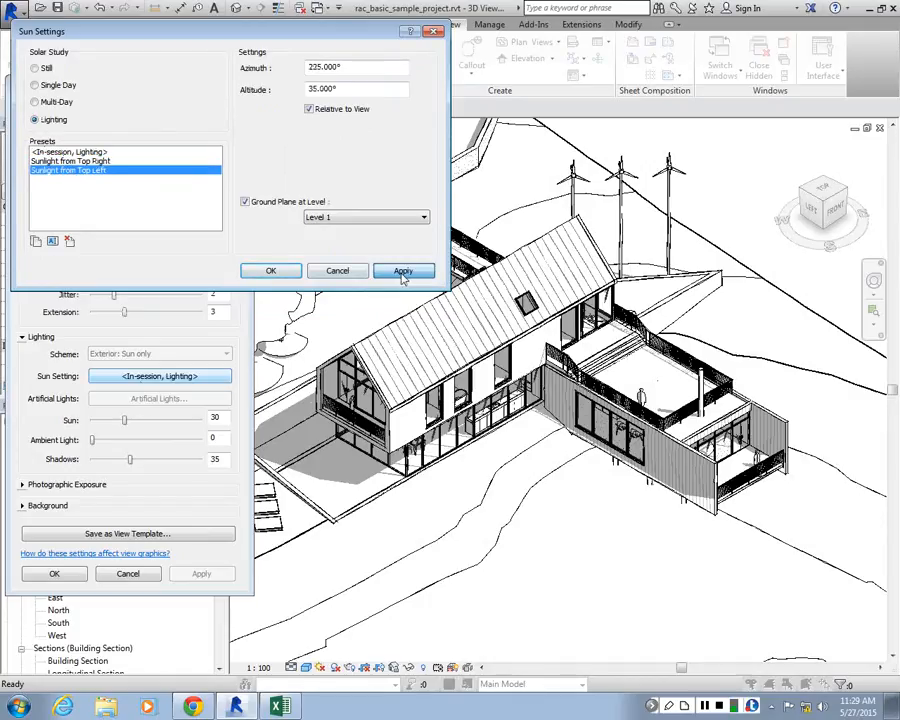
pyautogui.click(402, 272)
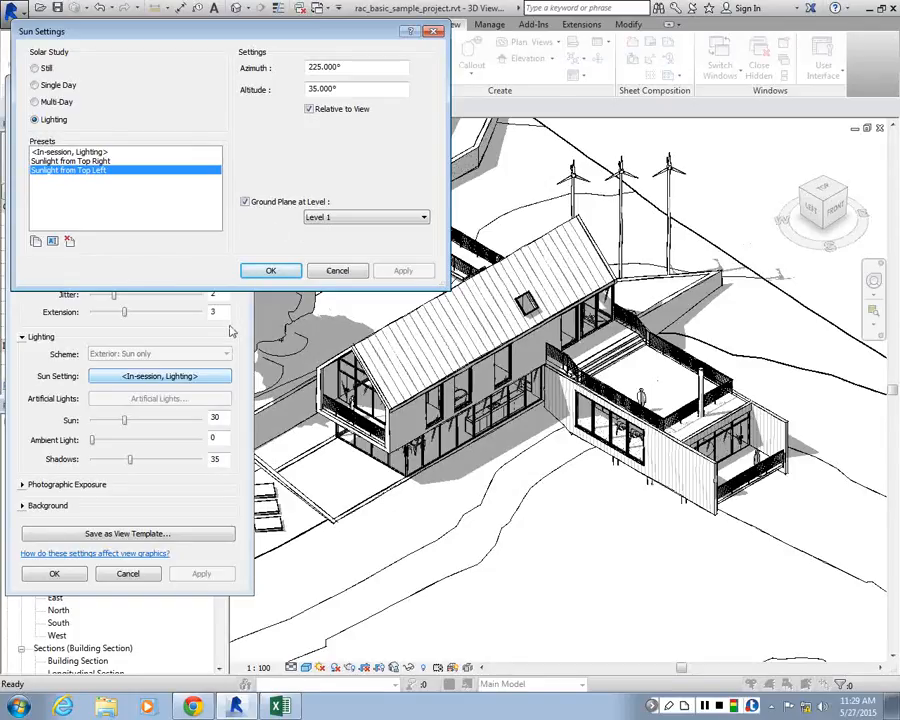
pyautogui.click(270, 270)
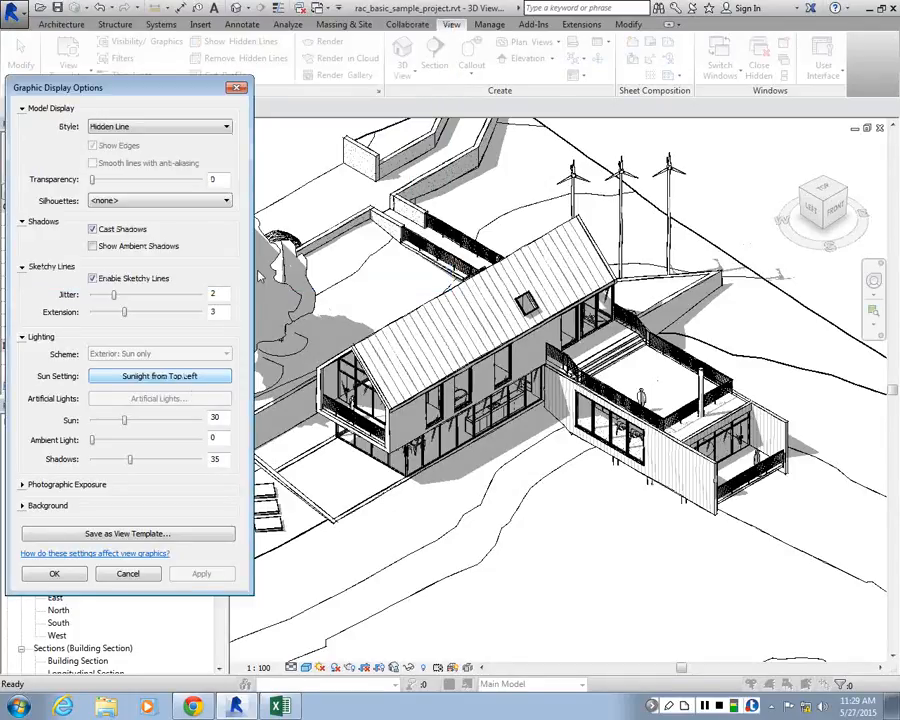
# Check the background and photographic exposure options and close the graphic display options
pyautogui.click(22, 506)
pyautogui.click(22, 485)
pyautogui.click(22, 485)
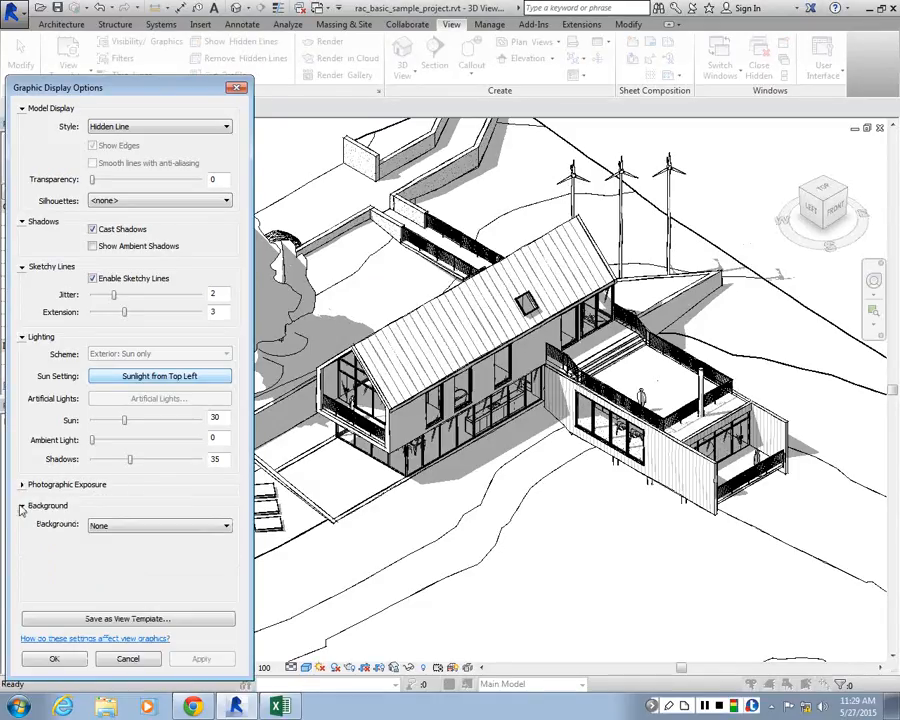
pyautogui.click(22, 507)
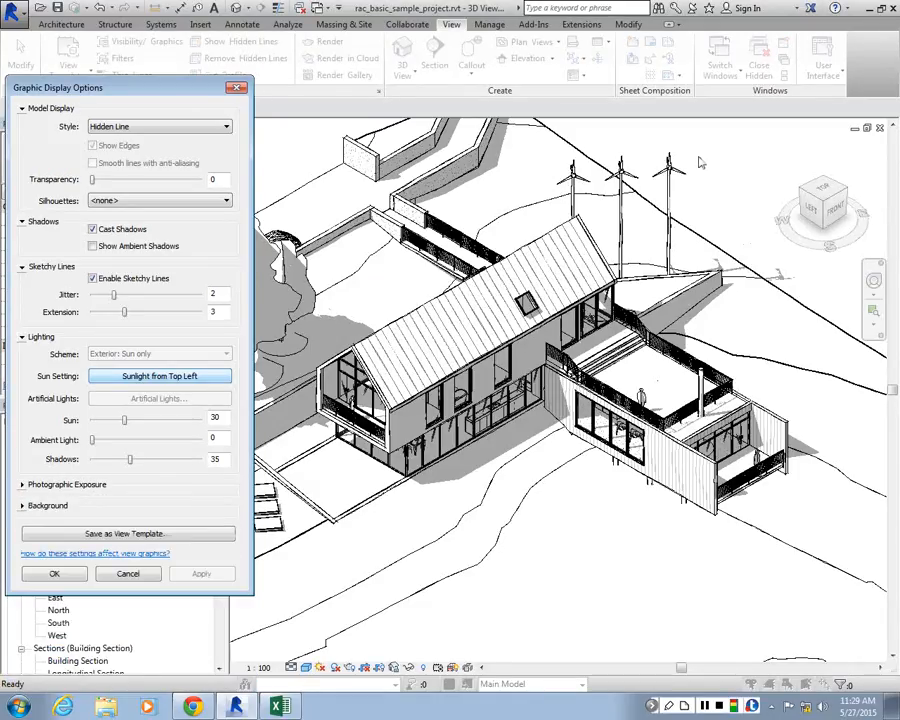
pyautogui.click(128, 574)
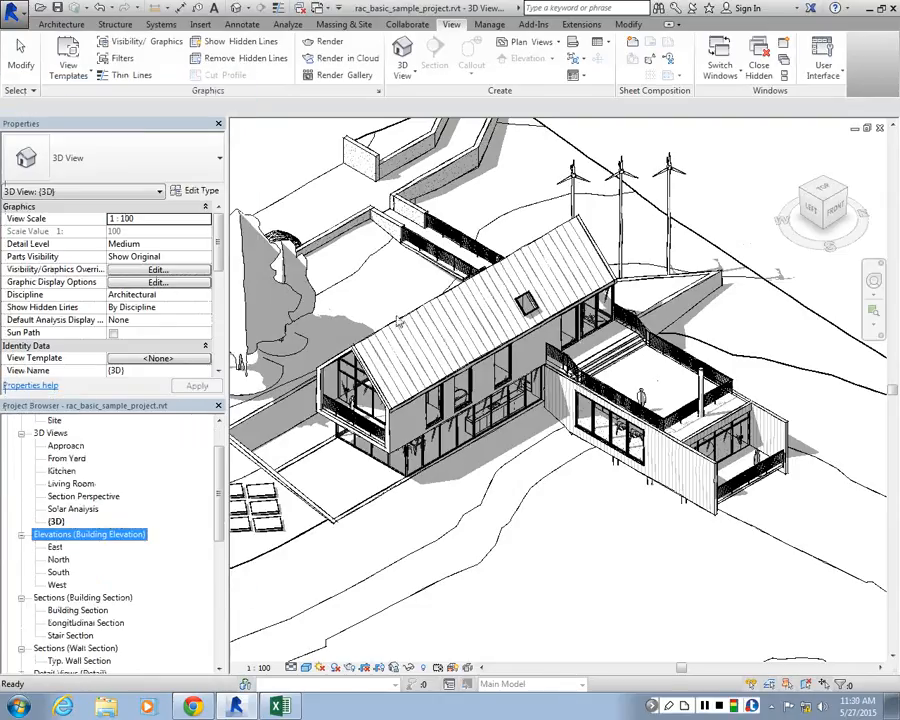
# Look through the 3D view's properties for the Section Box setting while viewing the whole site
pyautogui.scroll(-1, 398, 320)
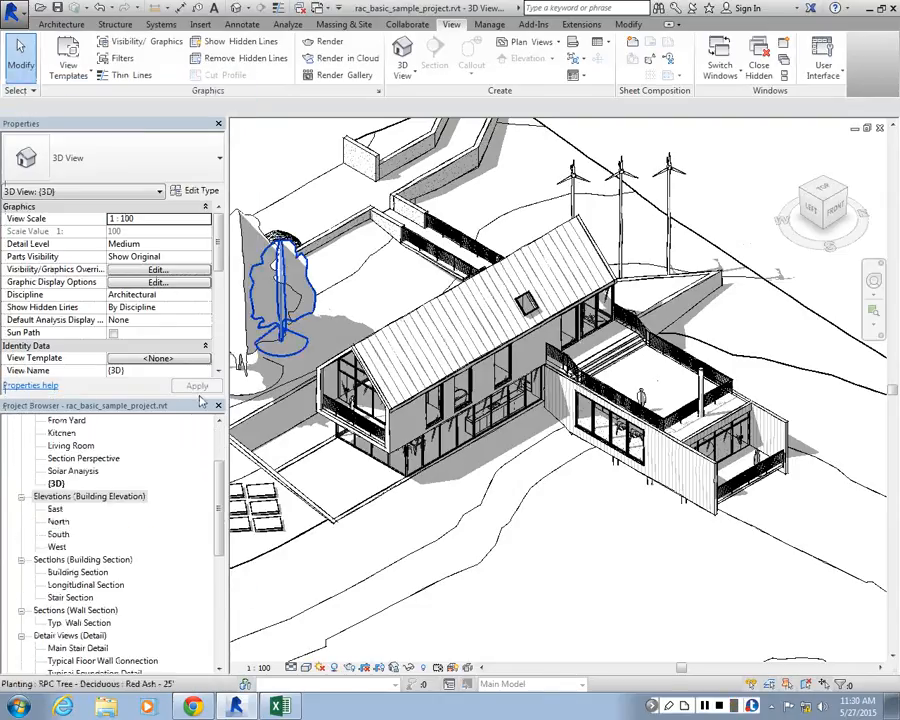
pyautogui.scroll(-5, 442, 318)
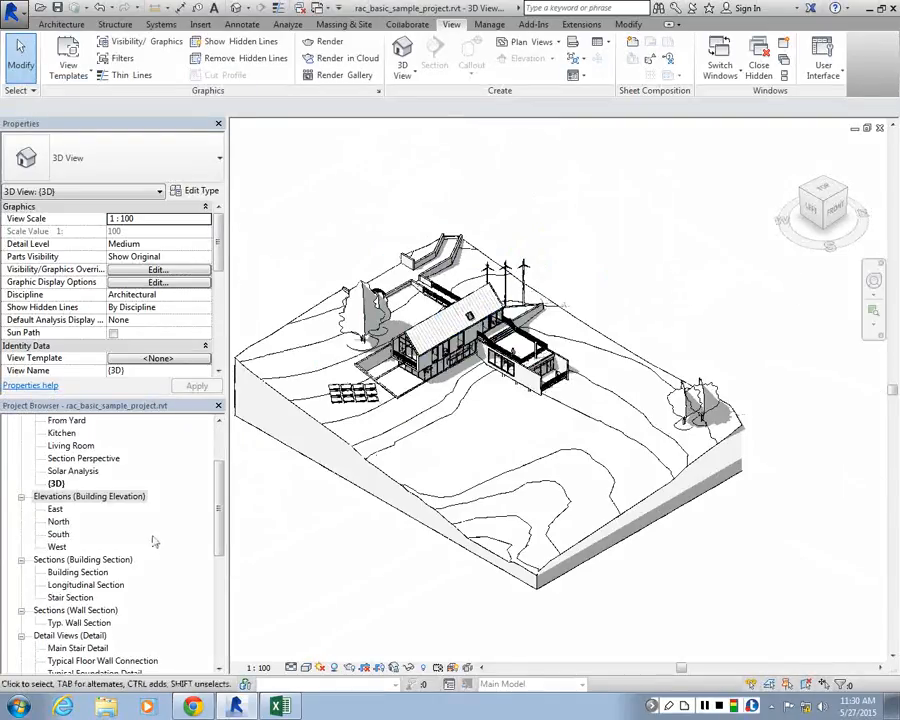
pyautogui.click(55, 484)
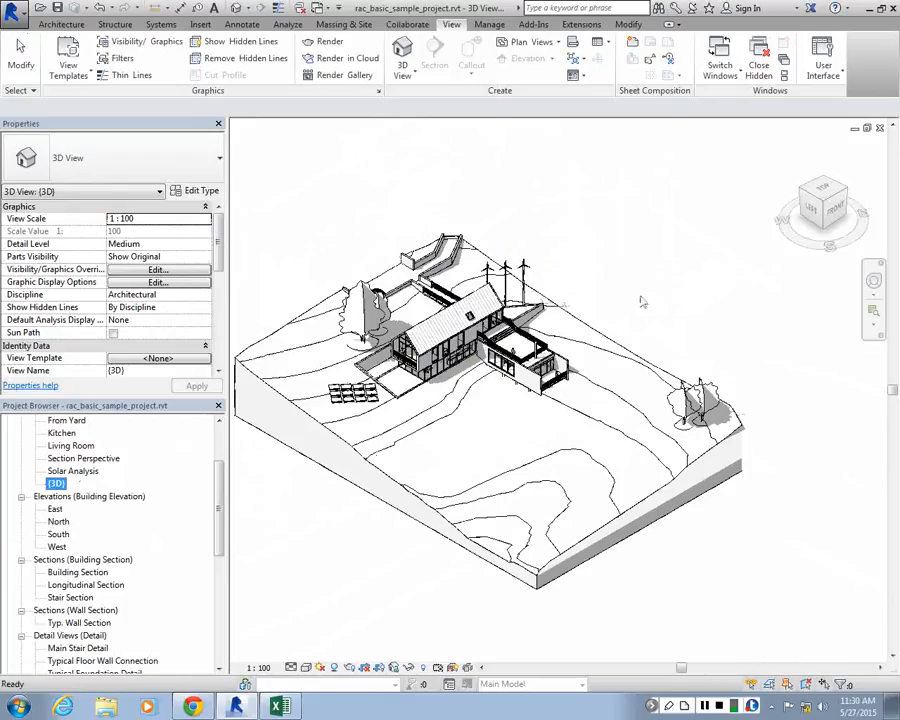
pyautogui.moveTo(220, 481); pyautogui.dragTo(226, 442)
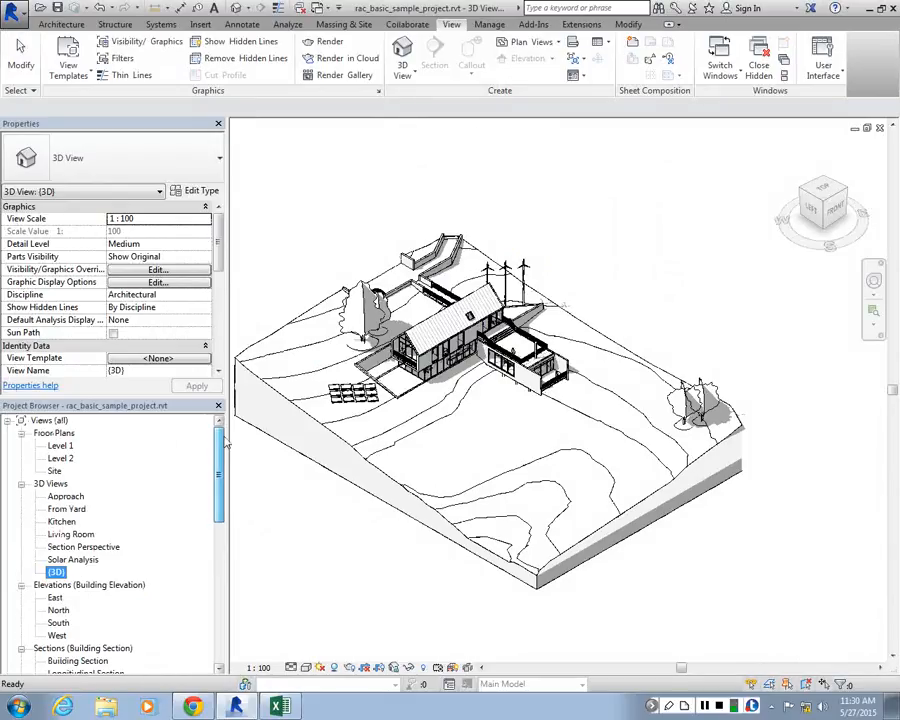
pyautogui.moveTo(220, 239); pyautogui.dragTo(220, 284)
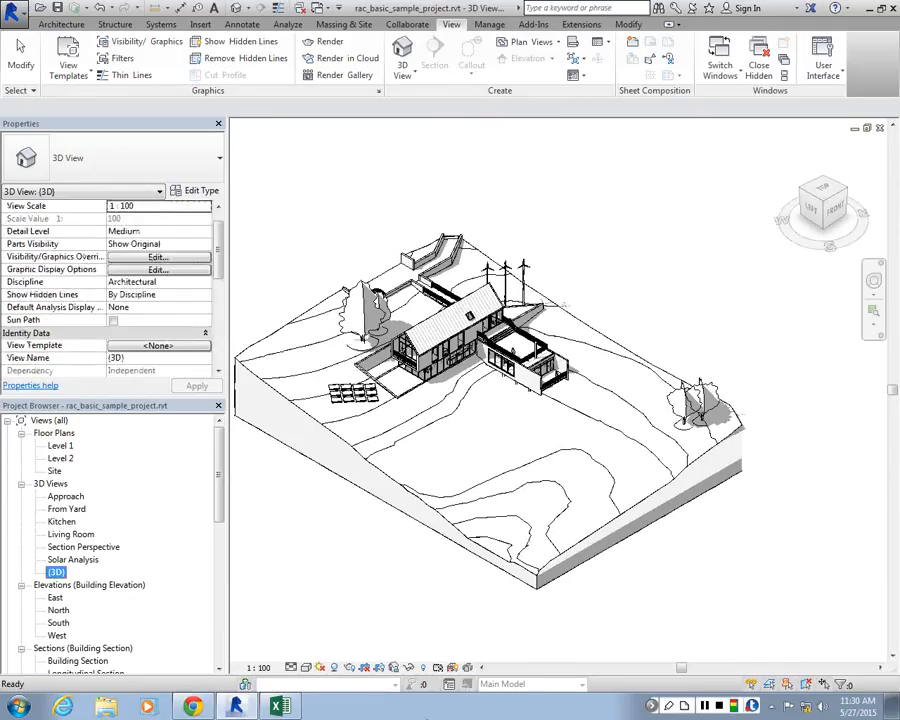
pyautogui.scroll(-2, 663, 537)
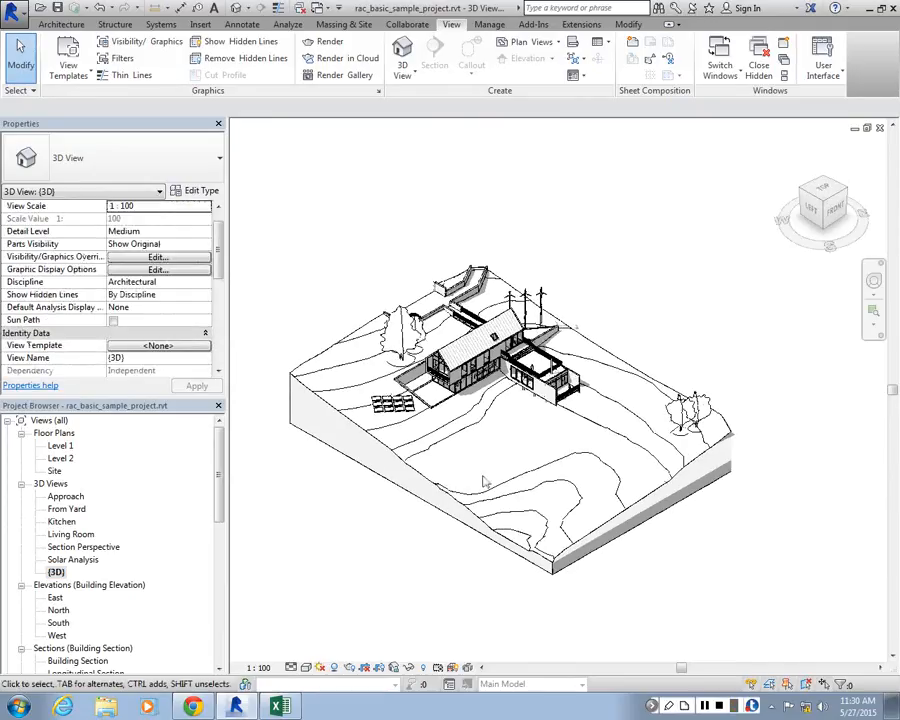
pyautogui.scroll(-1, 410, 406)
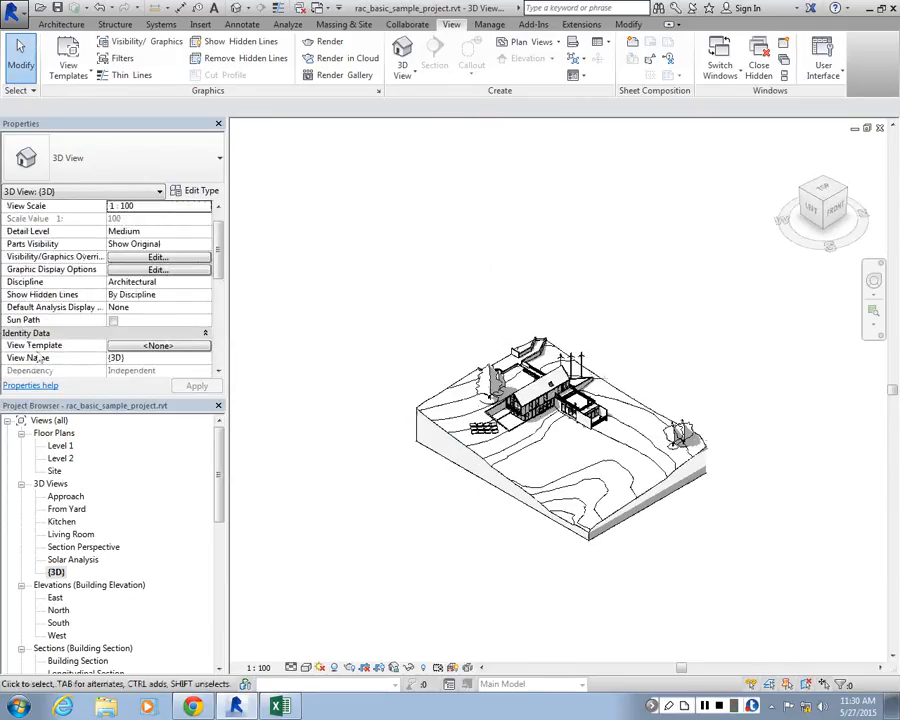
pyautogui.moveTo(221, 261); pyautogui.dragTo(224, 358)
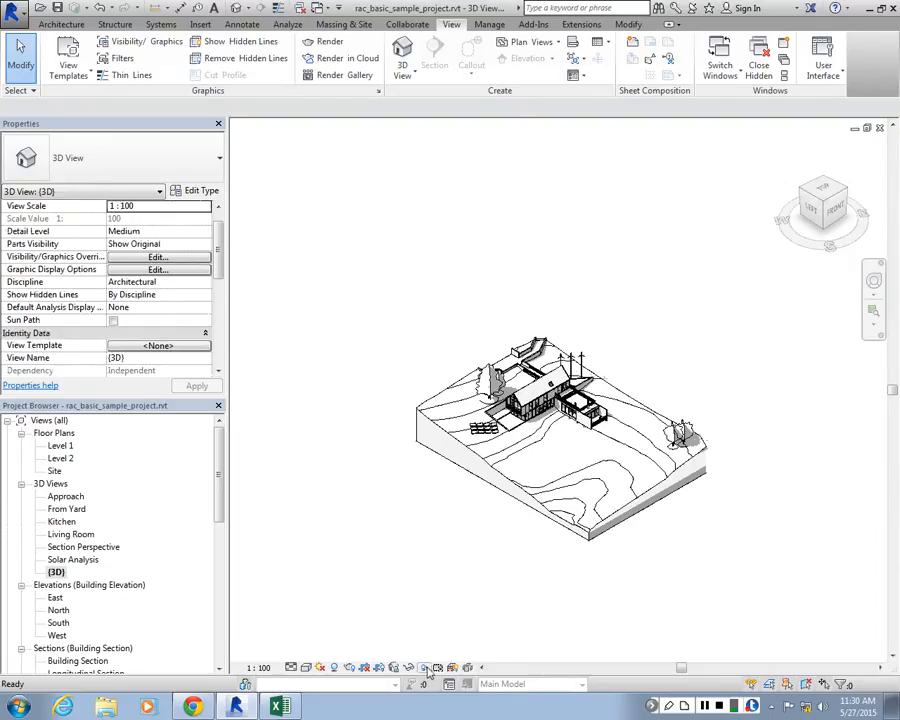
# Reveal the hidden elements, unhide the section box around the site, and leave the reveal mode
pyautogui.click(428, 671)
pyautogui.scroll(1, 720, 375)
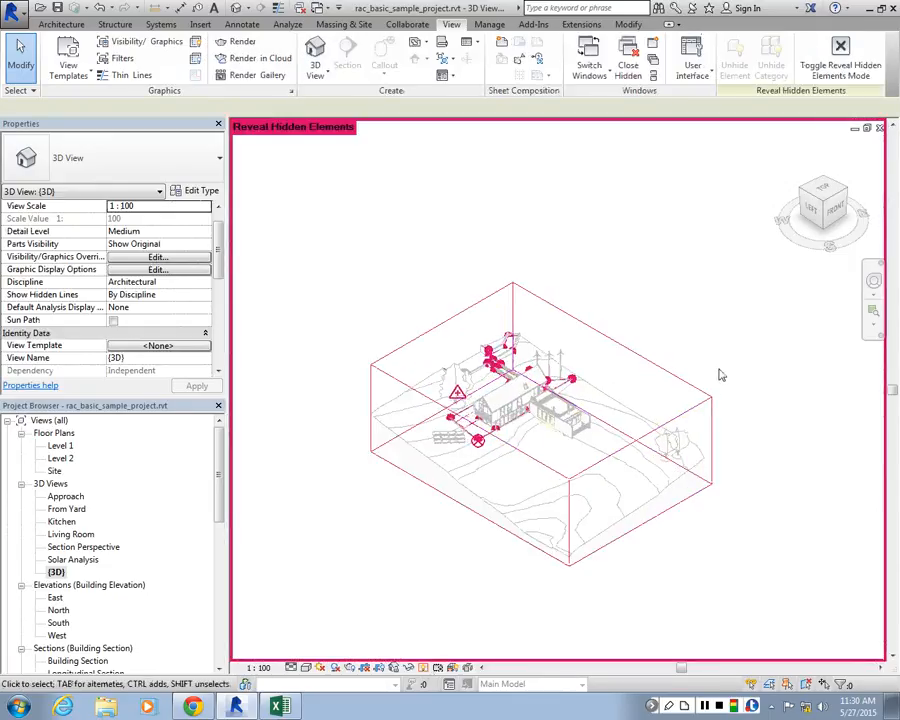
pyautogui.scroll(1, 720, 375)
pyautogui.click(609, 354)
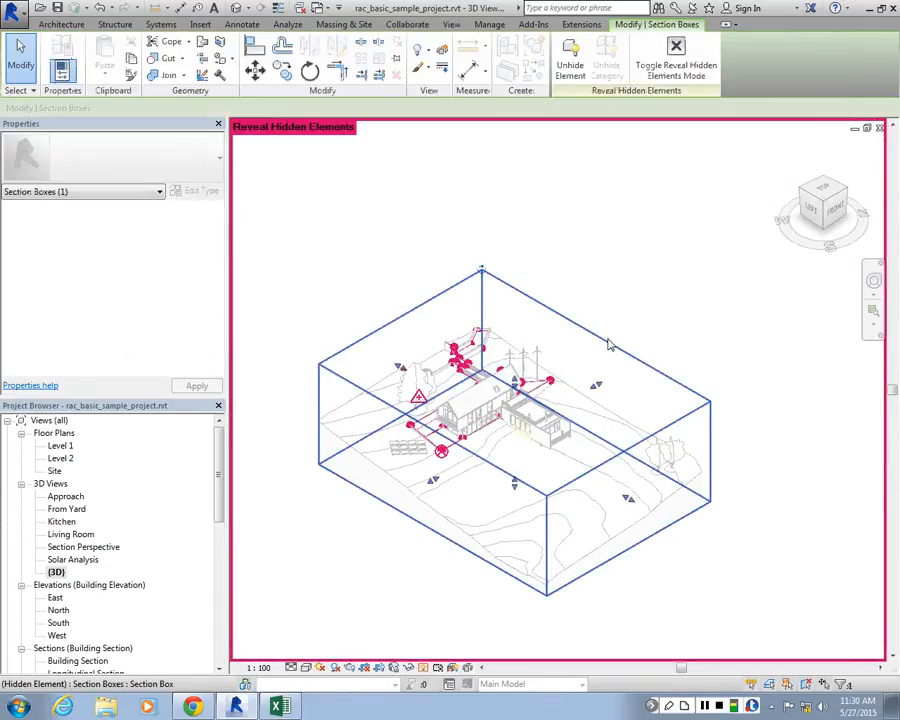
pyautogui.click(562, 66)
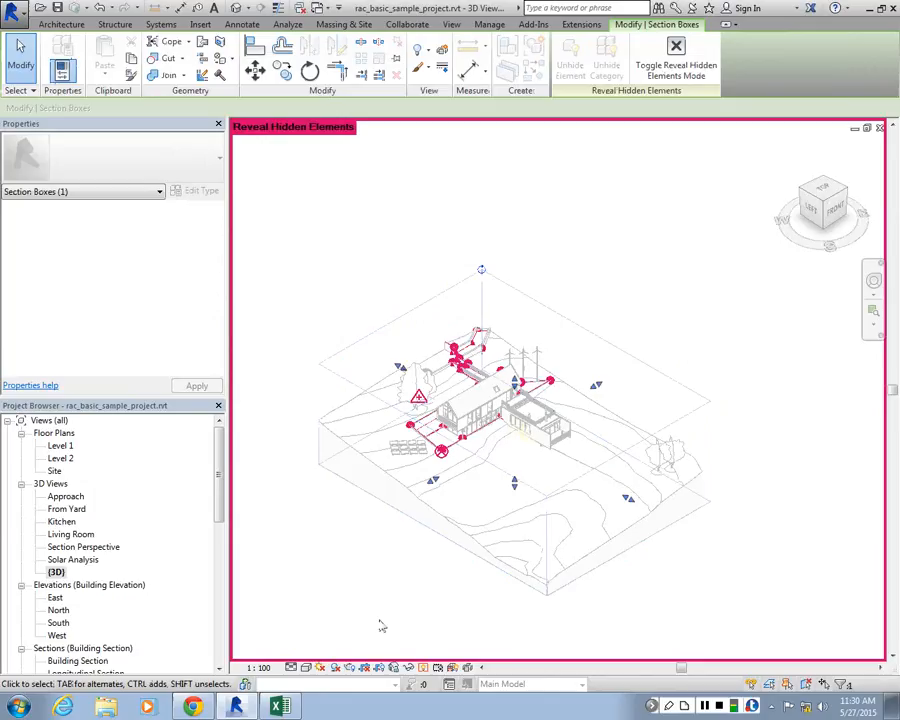
pyautogui.click(423, 667)
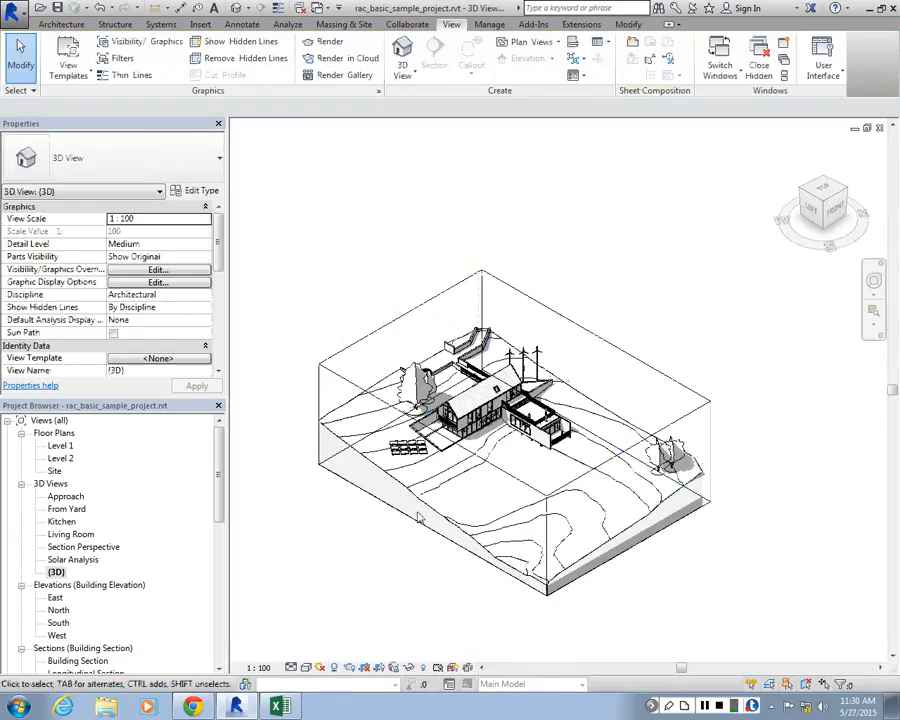
# Pull the section box's front-left face inward so it cuts through the gable end of the house
pyautogui.moveTo(433, 481); pyautogui.dragTo(517, 435)
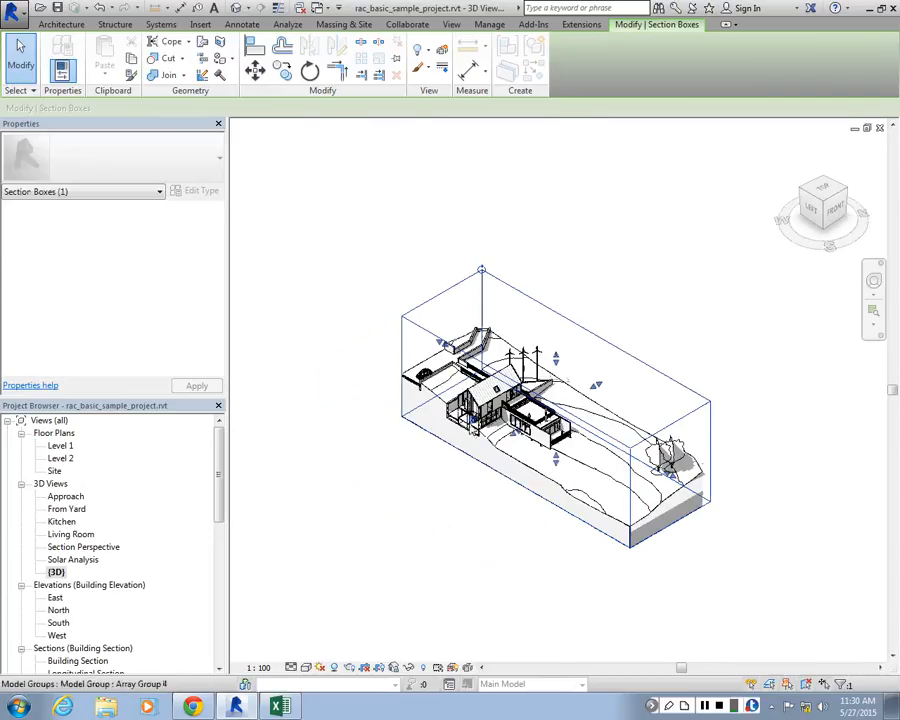
pyautogui.scroll(3, 460, 405)
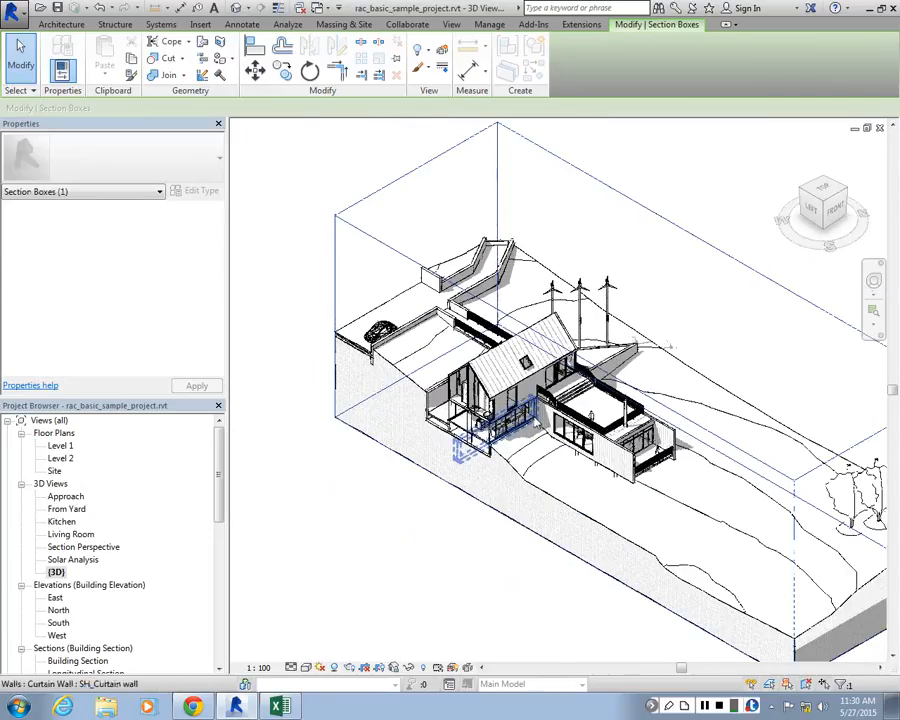
pyautogui.scroll(4, 560, 400)
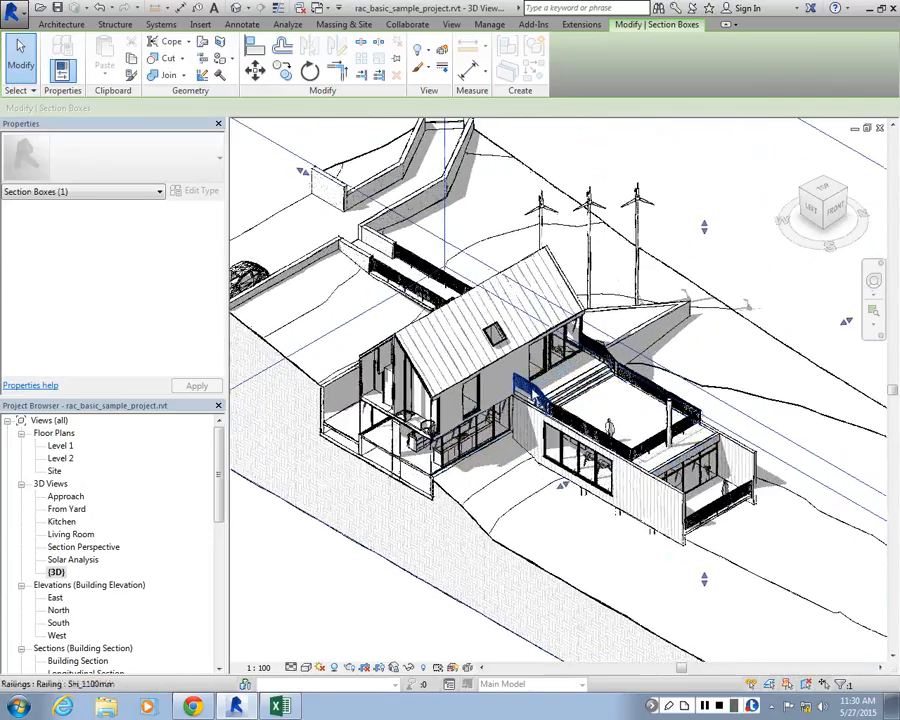
pyautogui.scroll(-2, 540, 400)
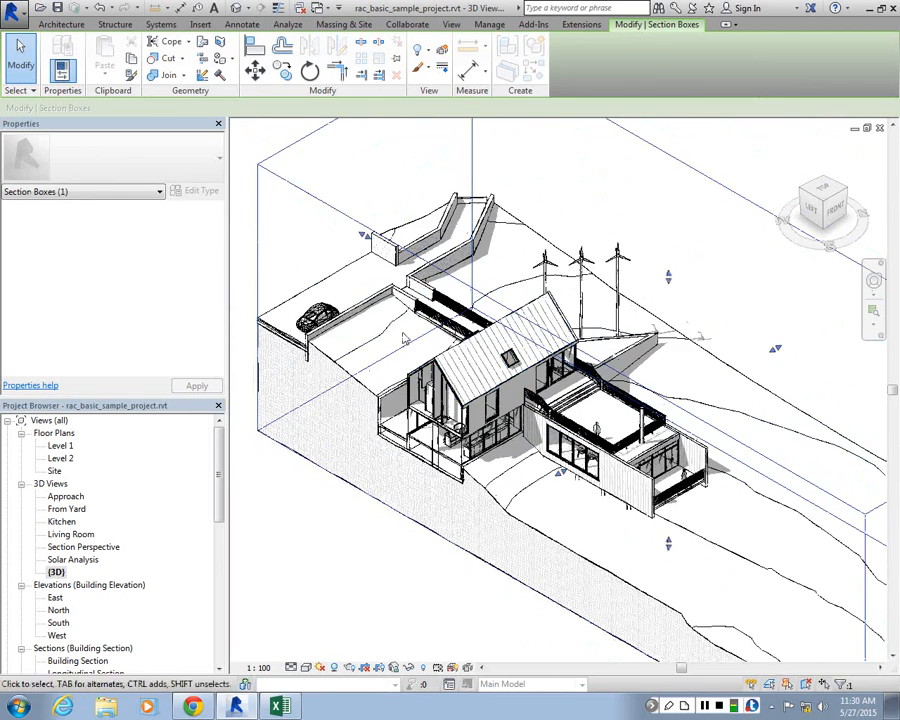
# Override the walls' cut pattern colour in the 3D view's visibility graphics with pink RGB 255-000-128
pyautogui.scroll(2, 422, 376)
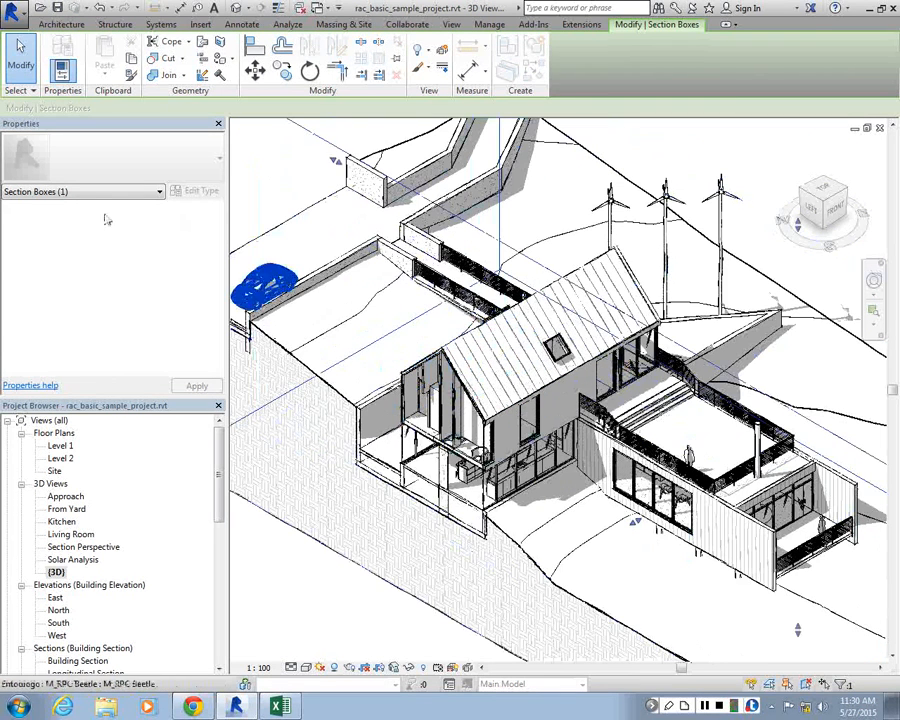
pyautogui.press('Escape')
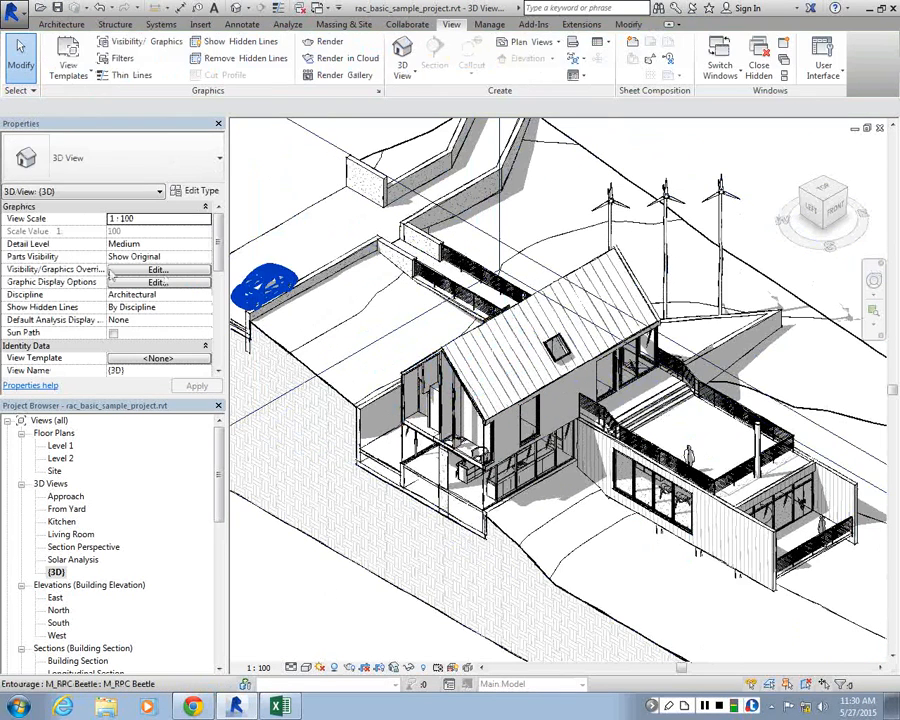
pyautogui.click(157, 270)
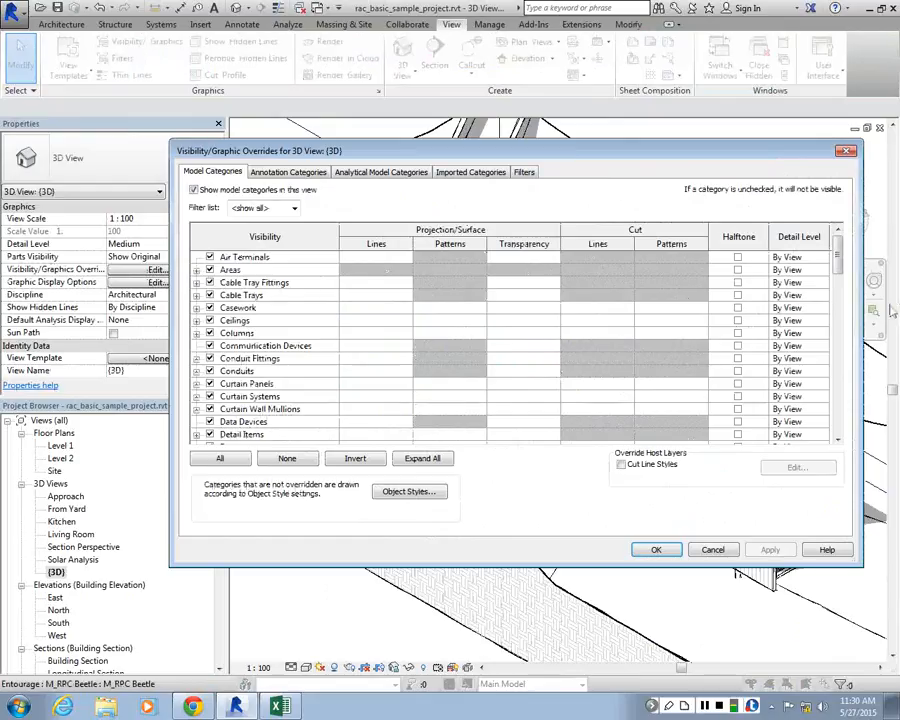
pyautogui.scroll(-15, 846, 437)
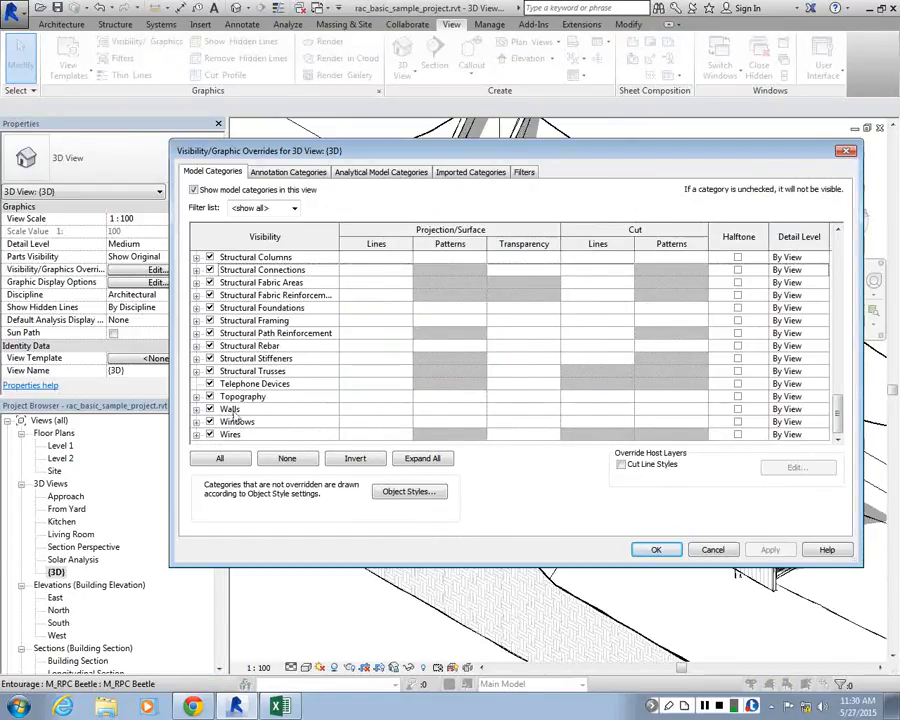
pyautogui.click(669, 410)
pyautogui.click(669, 410)
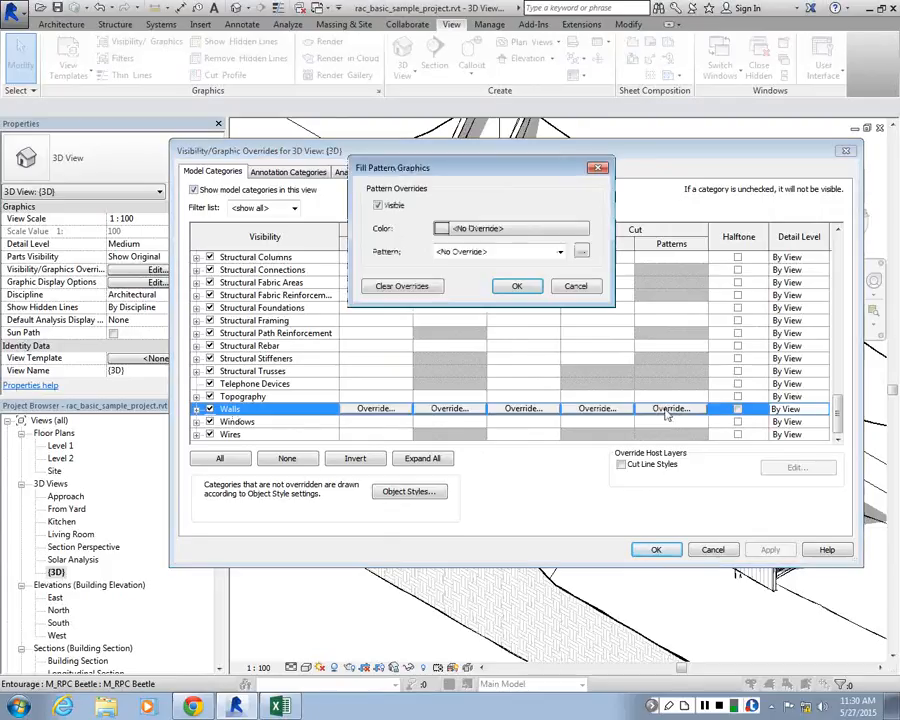
pyautogui.click(497, 229)
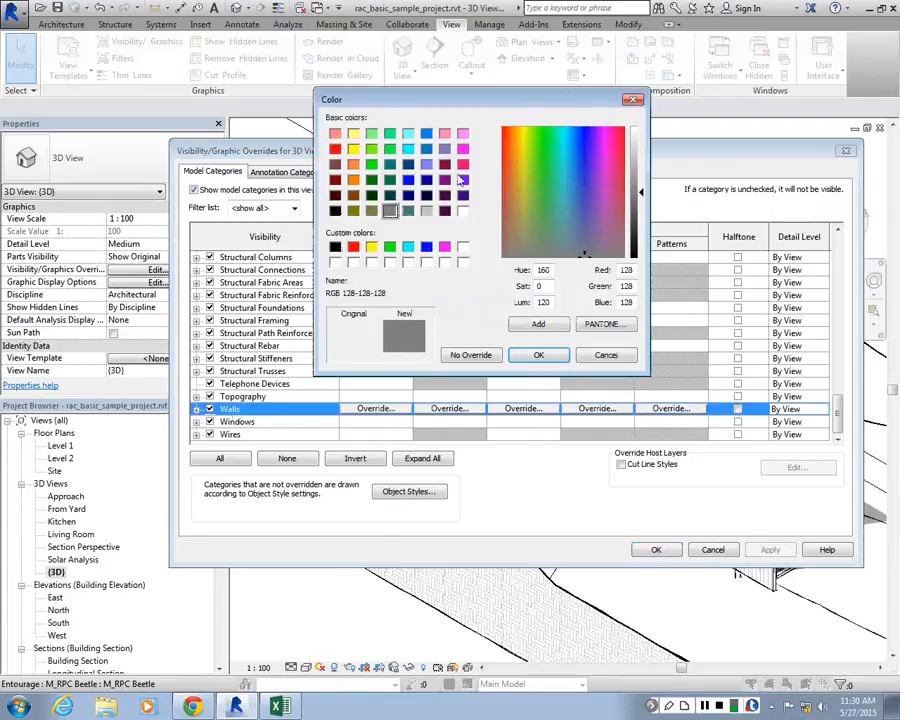
pyautogui.click(462, 164)
pyautogui.click(538, 355)
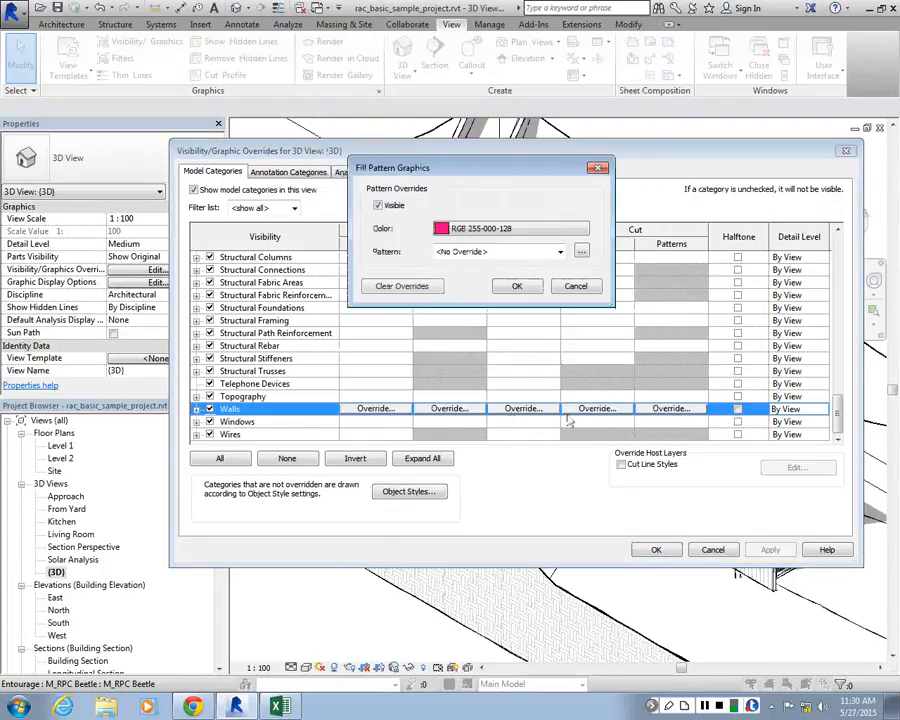
# Set the walls' cut pattern to Solid fill and apply the override to the 3D view
pyautogui.click(560, 251)
pyautogui.scroll(-5, 552, 500)
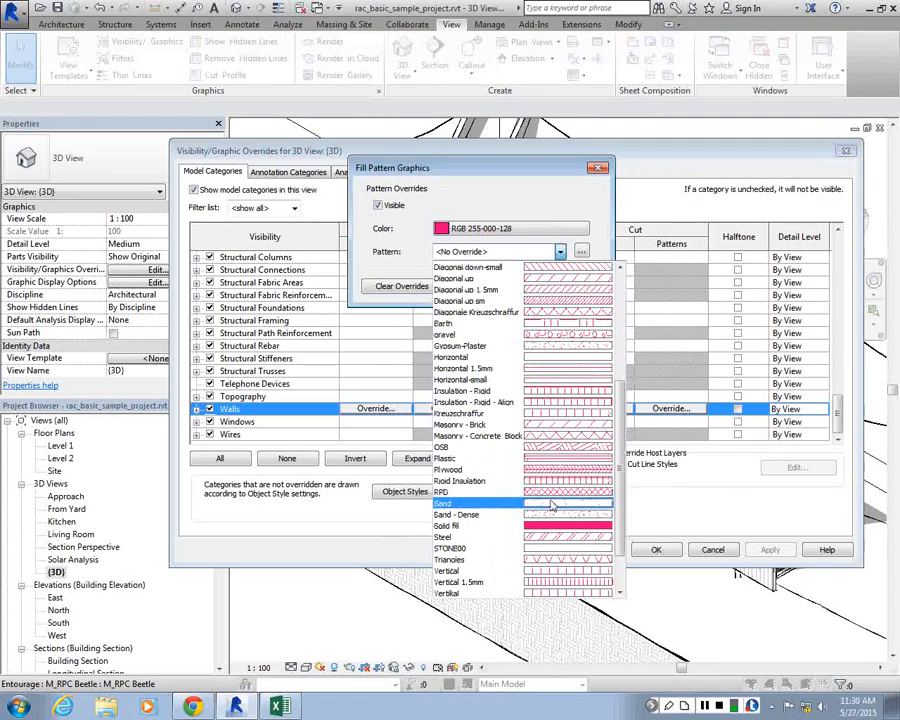
pyautogui.click(552, 525)
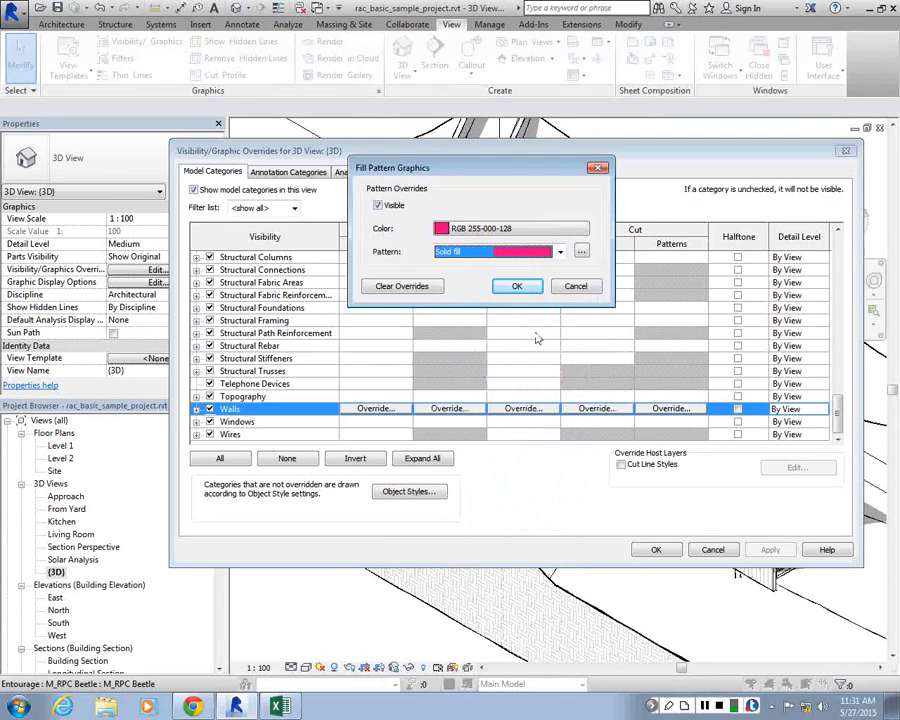
pyautogui.click(517, 286)
pyautogui.click(656, 549)
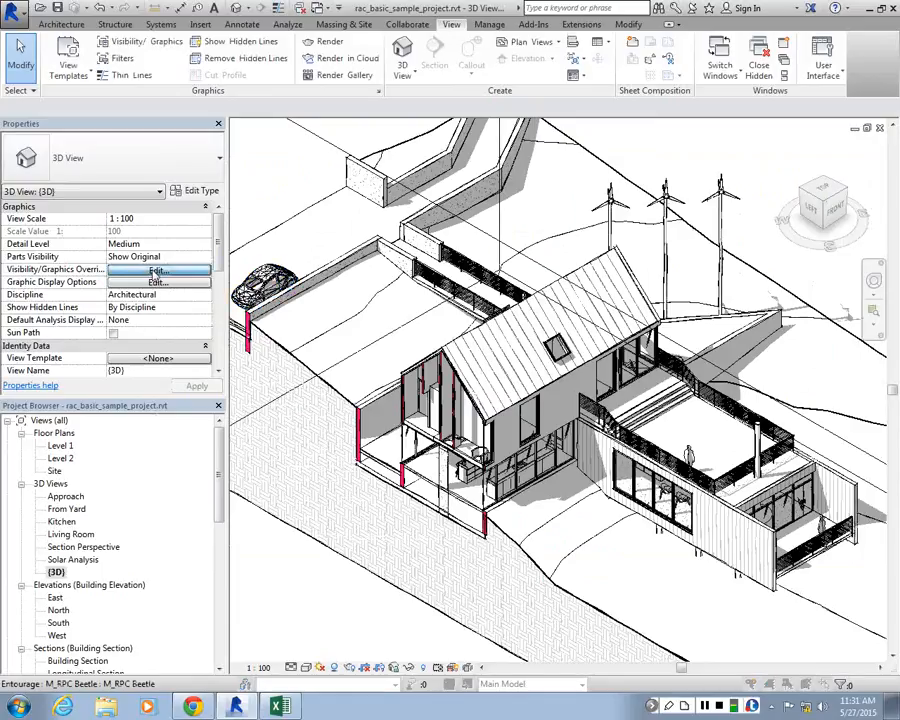
# Override the floors' cut pattern colour in the 3D view's visibility graphics with pink RGB 255-000-128
pyautogui.click(155, 271)
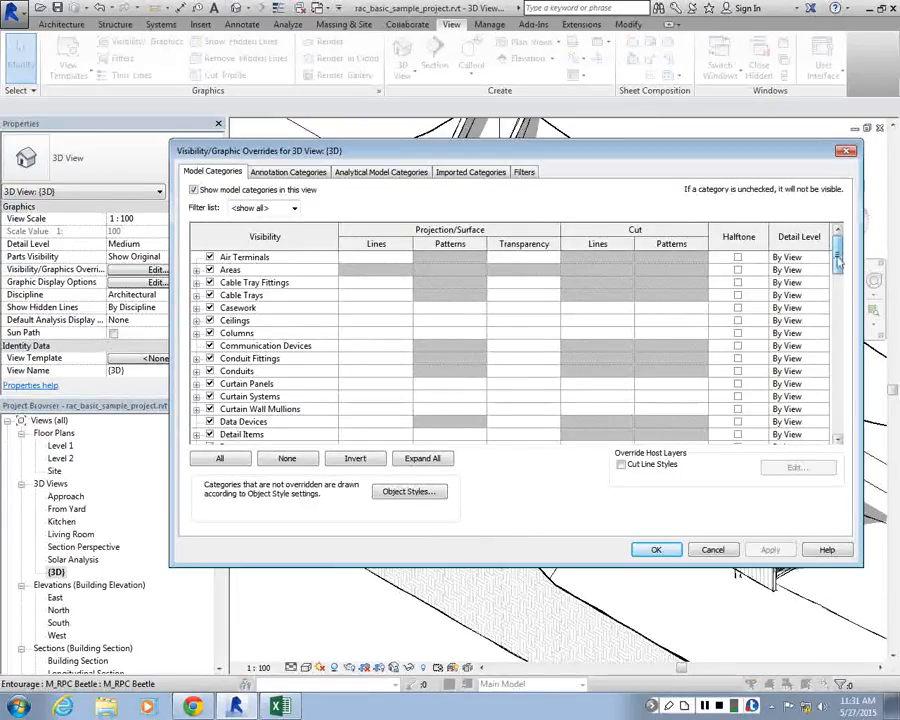
pyautogui.moveTo(842, 253); pyautogui.dragTo(840, 300)
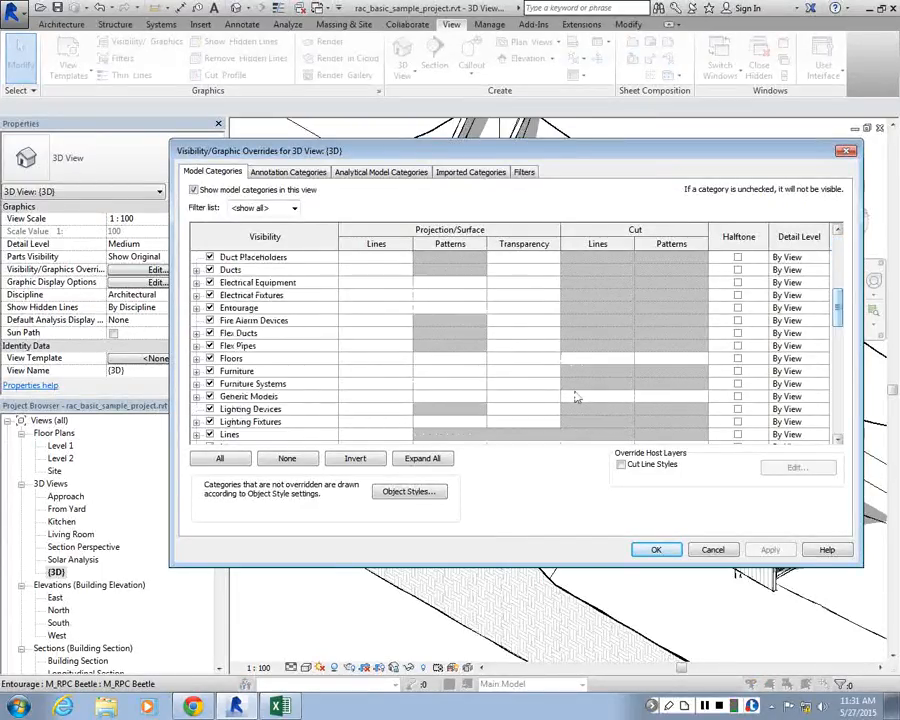
pyautogui.click(672, 358)
pyautogui.click(672, 358)
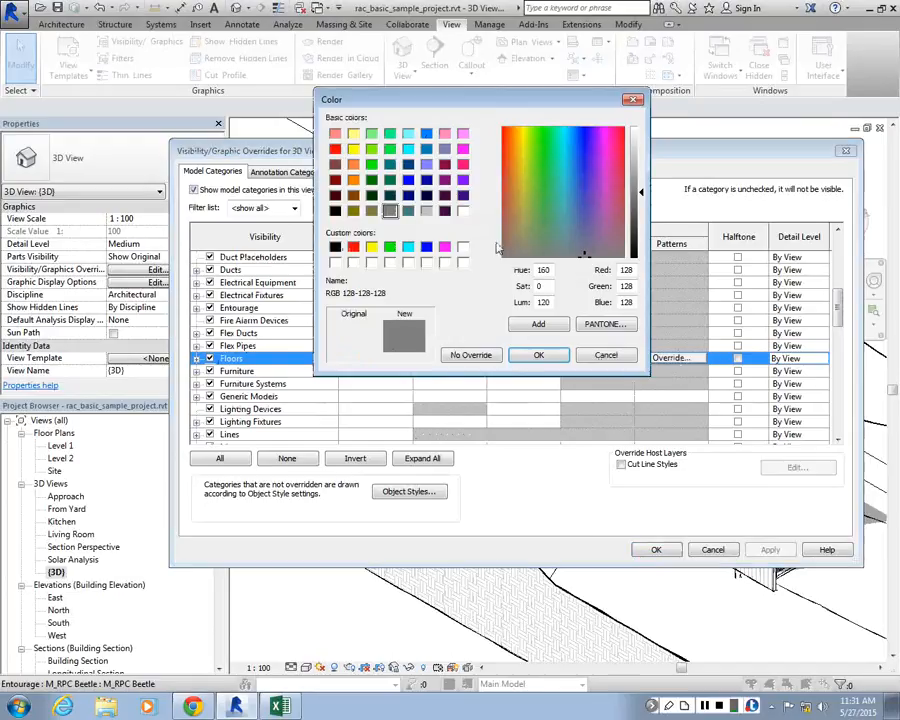
pyautogui.click(463, 164)
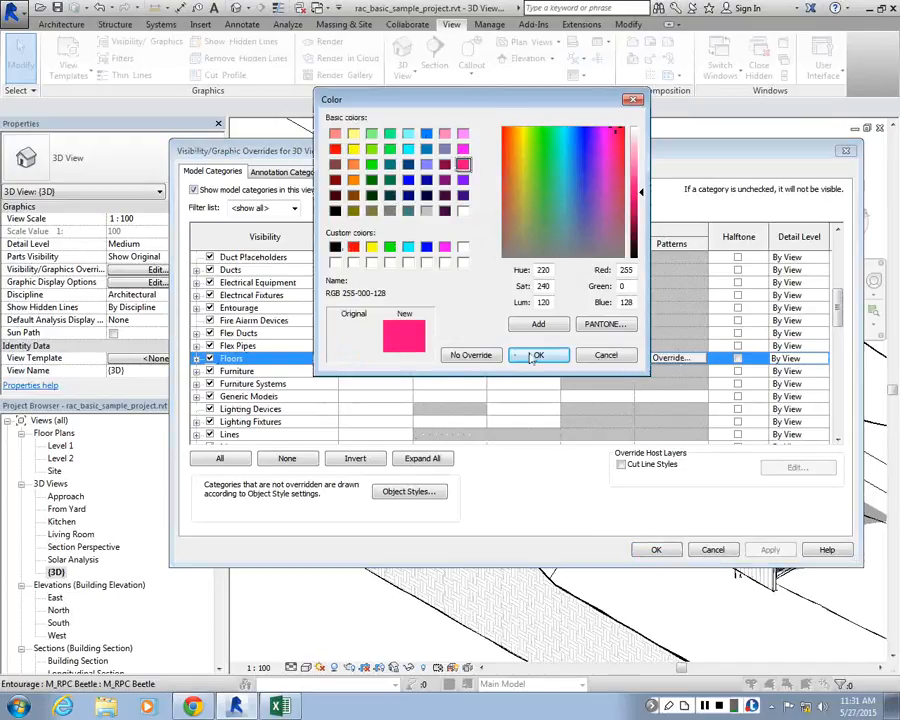
pyautogui.click(538, 355)
# Set the floors' cut pattern to Solid fill and apply the override to the 3D view
pyautogui.click(470, 254)
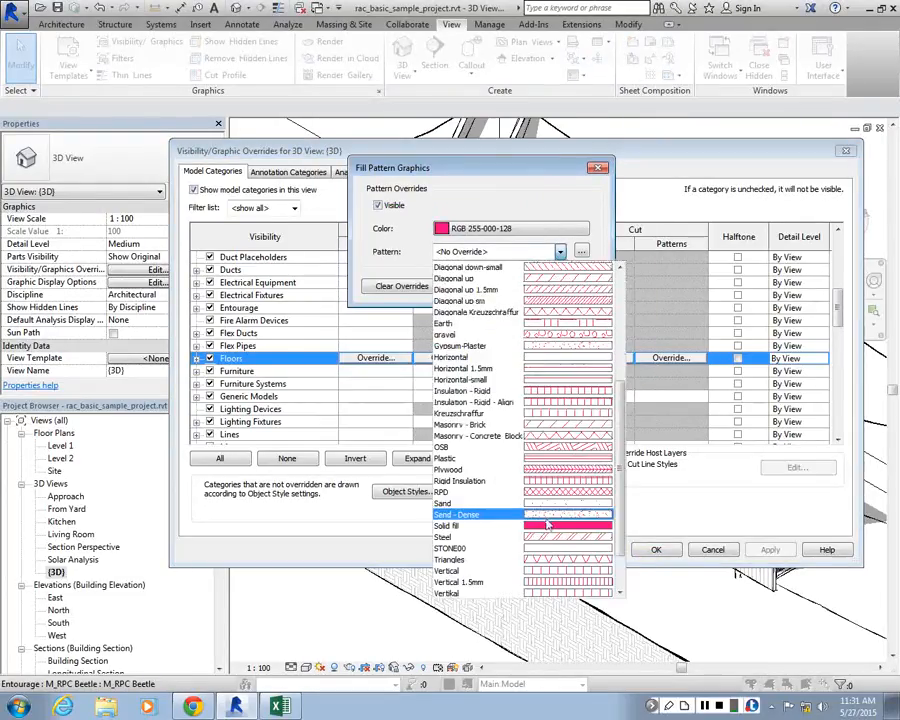
pyautogui.click(470, 528)
pyautogui.click(513, 288)
pyautogui.scroll(1, 560, 330)
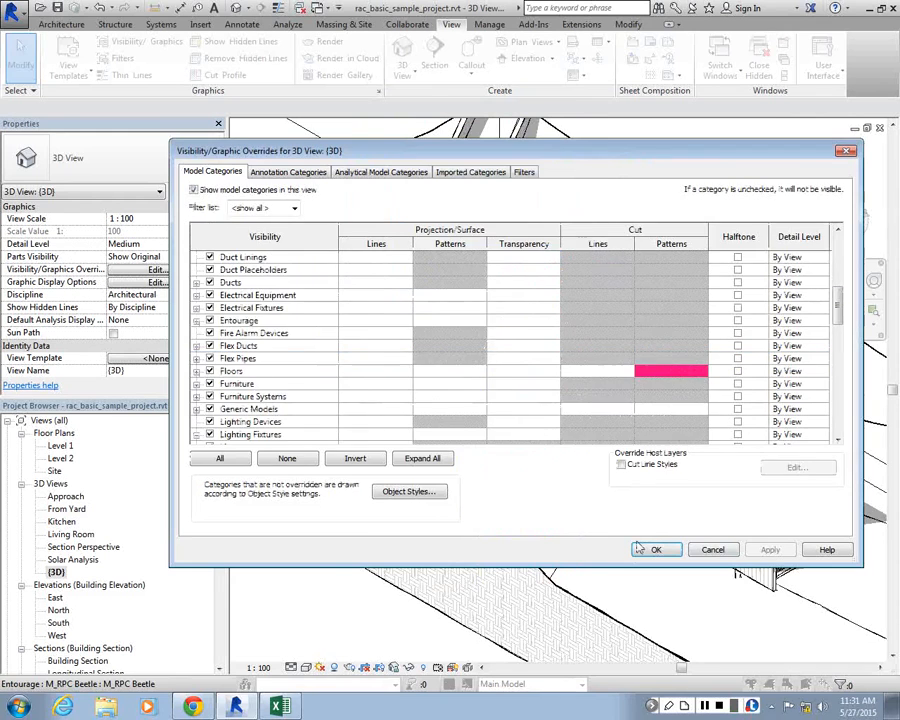
pyautogui.click(656, 550)
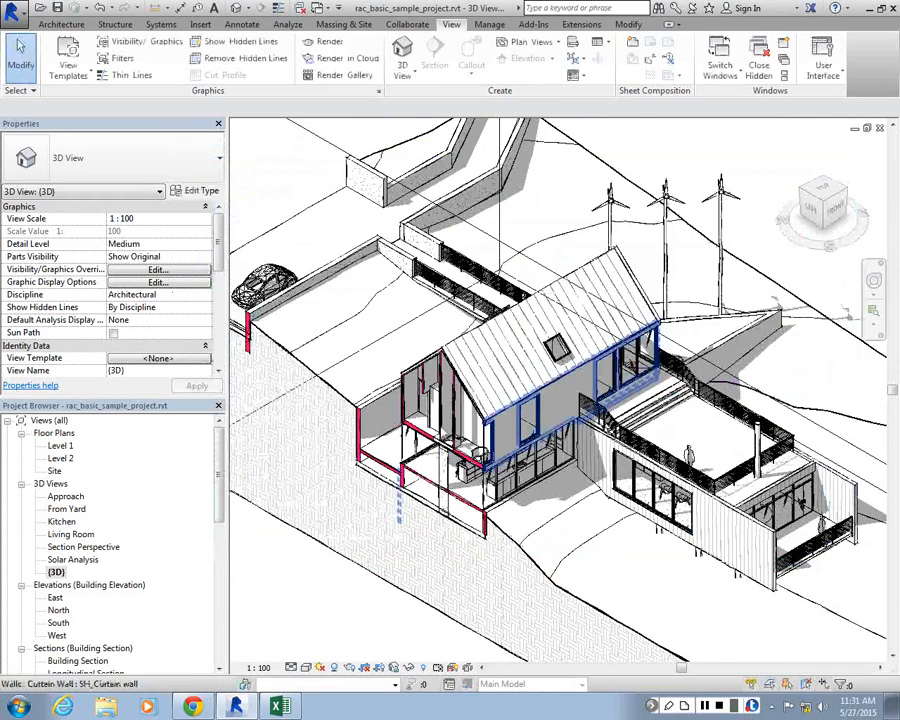
# Start saving the {3D} view to the project as an image and name it SECTION_AXON
pyautogui.keyDown('shift'); pyautogui.moveTo(372, 430); pyautogui.dragTo(264, 234, button='middle'); pyautogui.keyUp('shift')
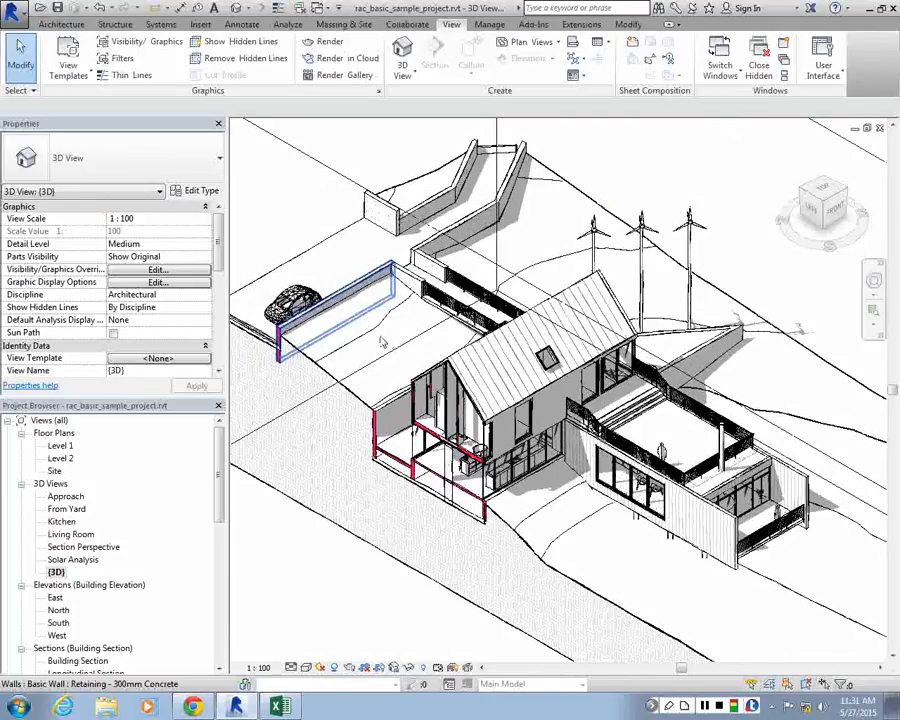
pyautogui.click(57, 573)
pyautogui.rightClick(58, 574)
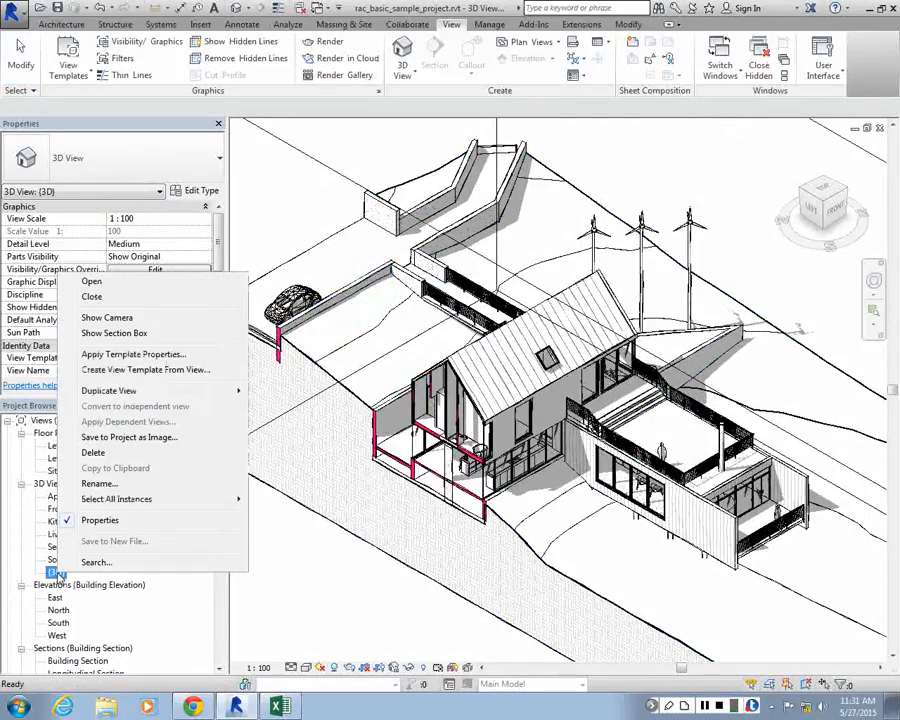
pyautogui.click(152, 441)
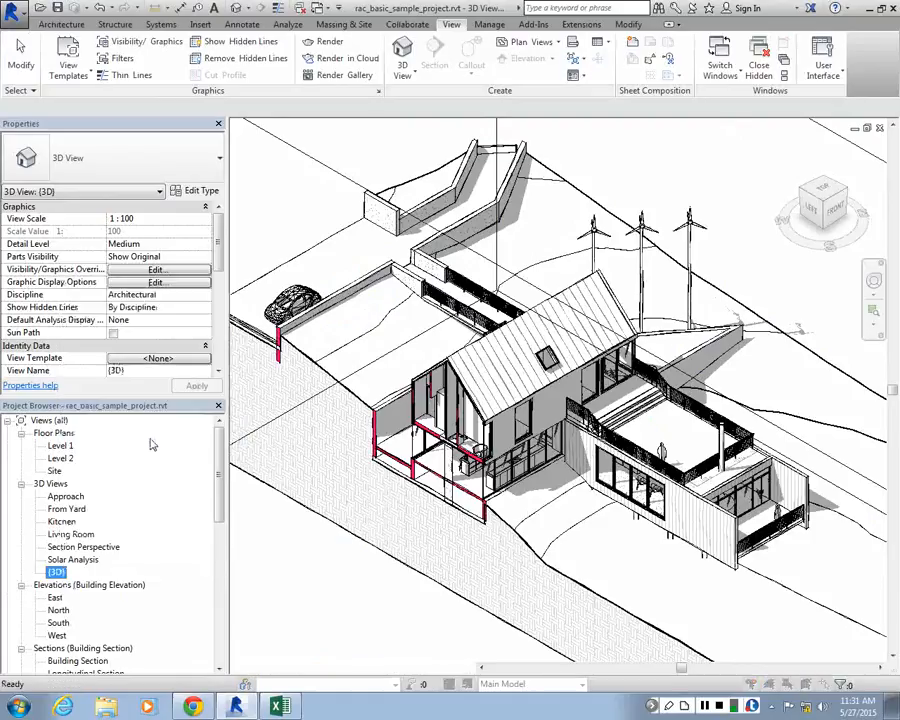
pyautogui.moveTo(350, 180); pyautogui.dragTo(283, 118)
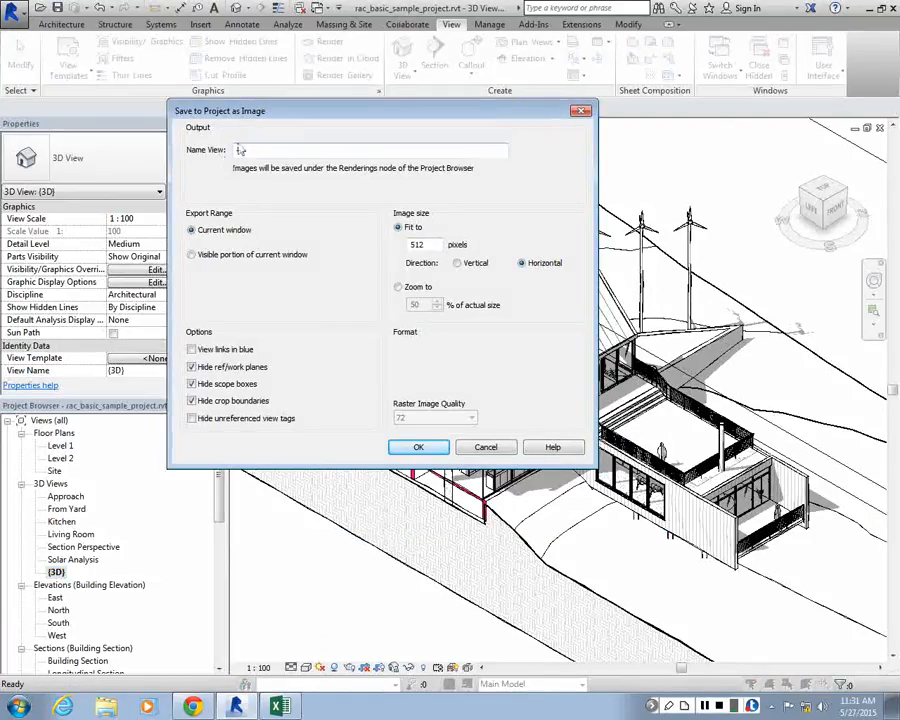
pyautogui.write('SECTION_AXON')
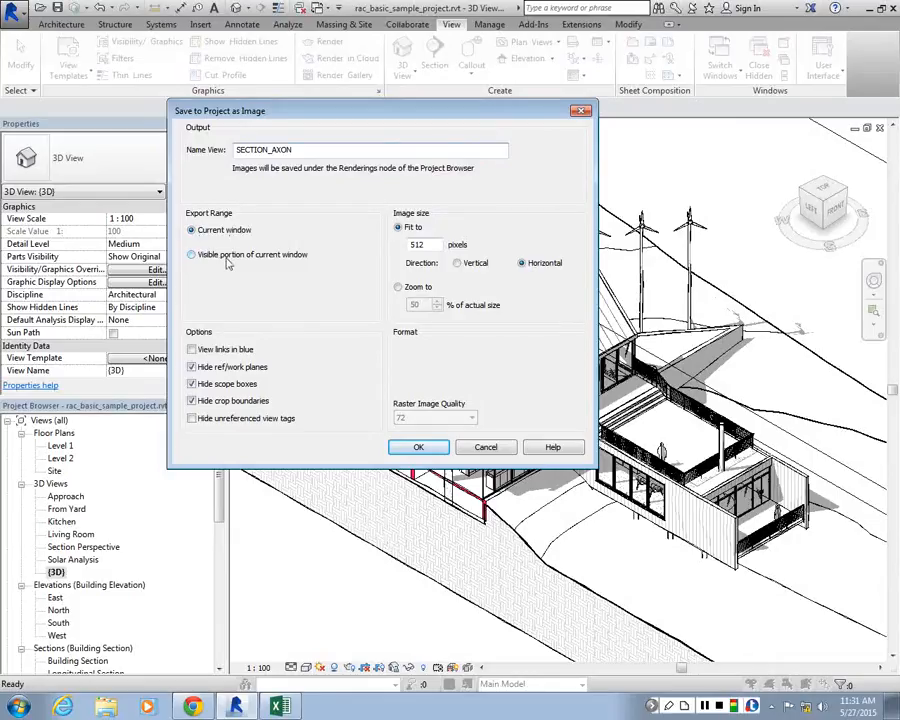
# Export only the visible portion of the window, fit the image to 8000 pixels horizontally, and save it to the project
pyautogui.moveTo(388, 115); pyautogui.dragTo(37, 277)
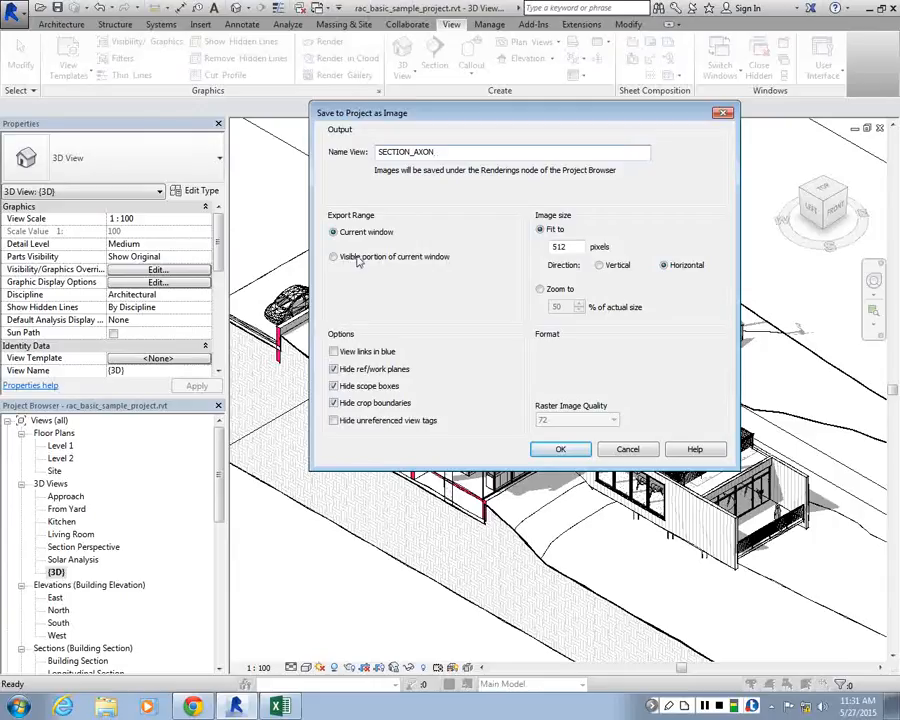
pyautogui.click(358, 260)
pyautogui.moveTo(459, 119); pyautogui.dragTo(222, 118)
pyautogui.moveTo(334, 247); pyautogui.dragTo(304, 252)
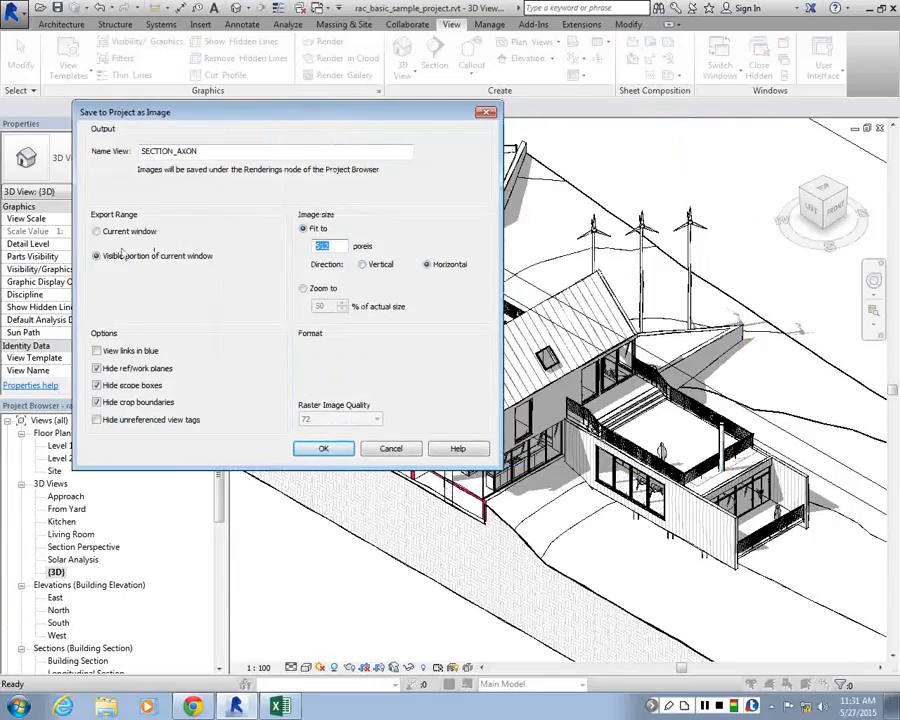
pyautogui.write('8000')
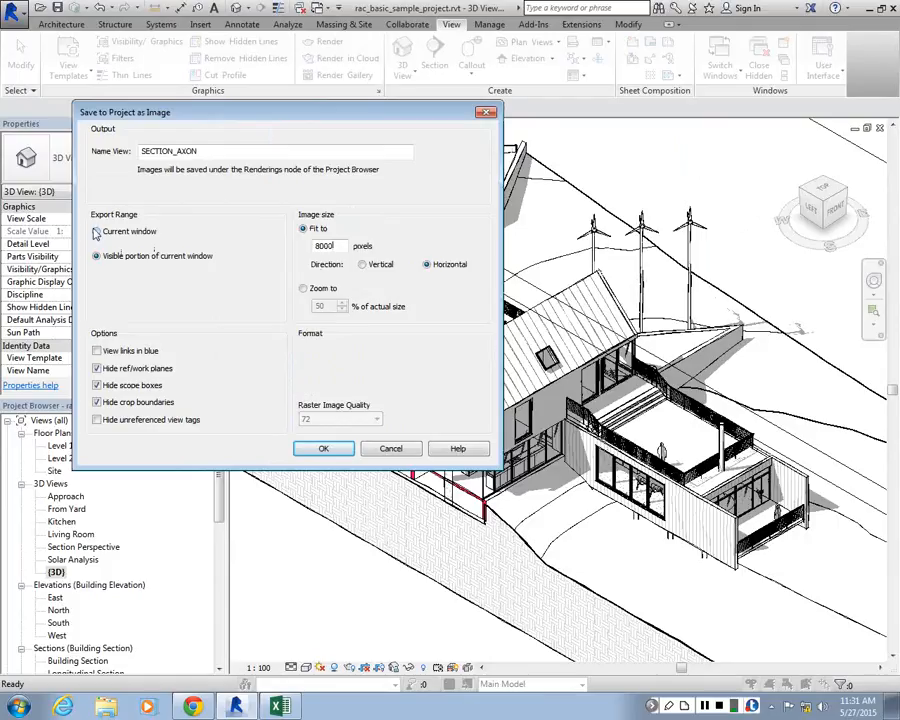
pyautogui.click(314, 452)
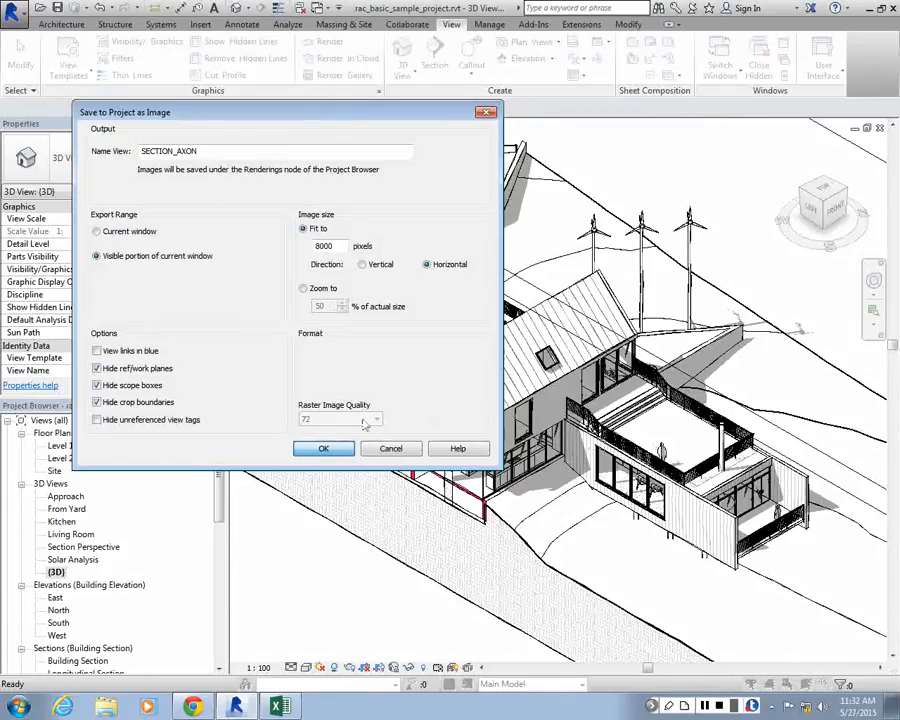
pyautogui.click(323, 448)
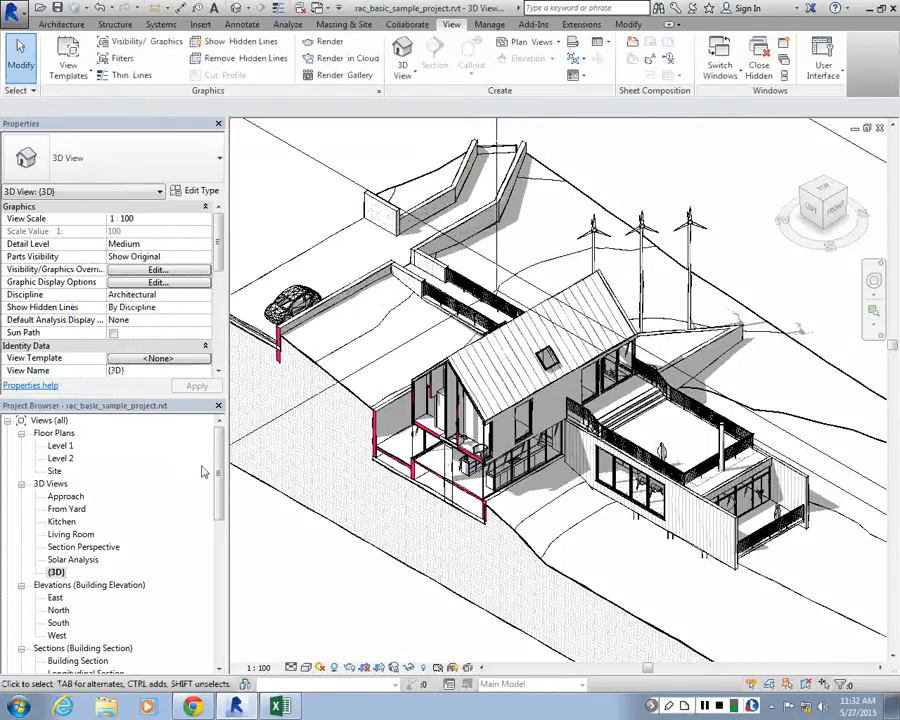
# Open the SECTION_AXON rendering and examine its sketchy linework, shadows and filled wall and floor cuts up close
pyautogui.moveTo(219, 469); pyautogui.dragTo(231, 556)
pyautogui.doubleClick(75, 636)
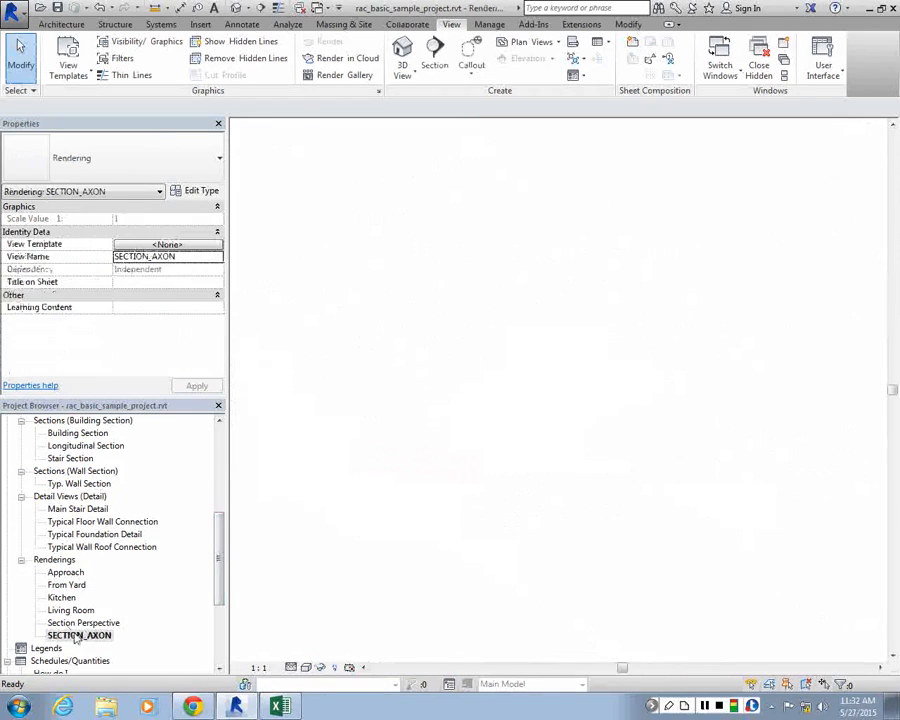
pyautogui.scroll(6, 522, 390)
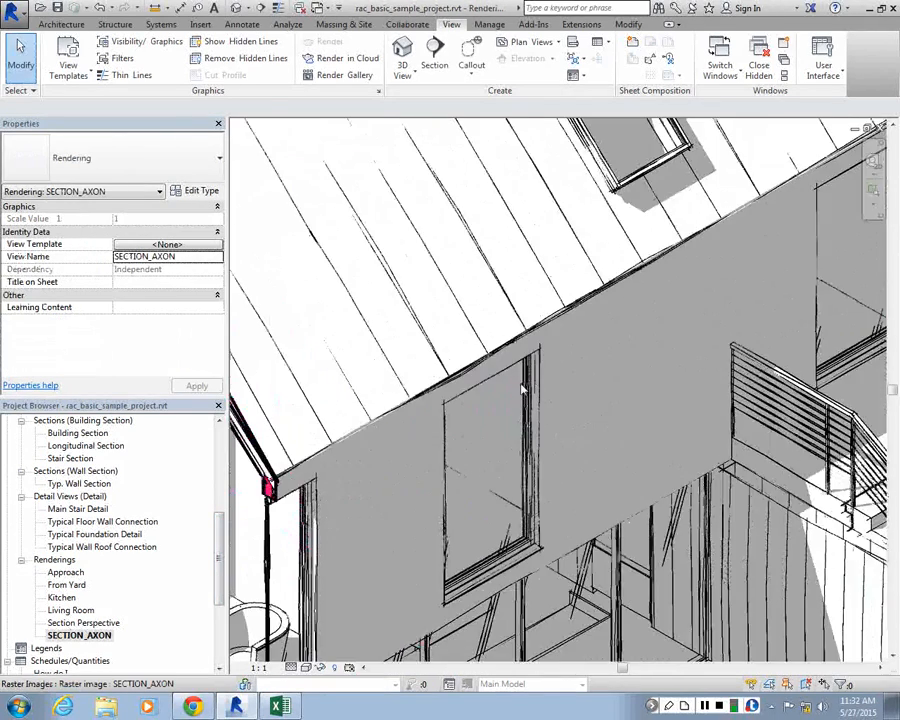
pyautogui.scroll(-4, 522, 390)
pyautogui.scroll(-2, 703, 352)
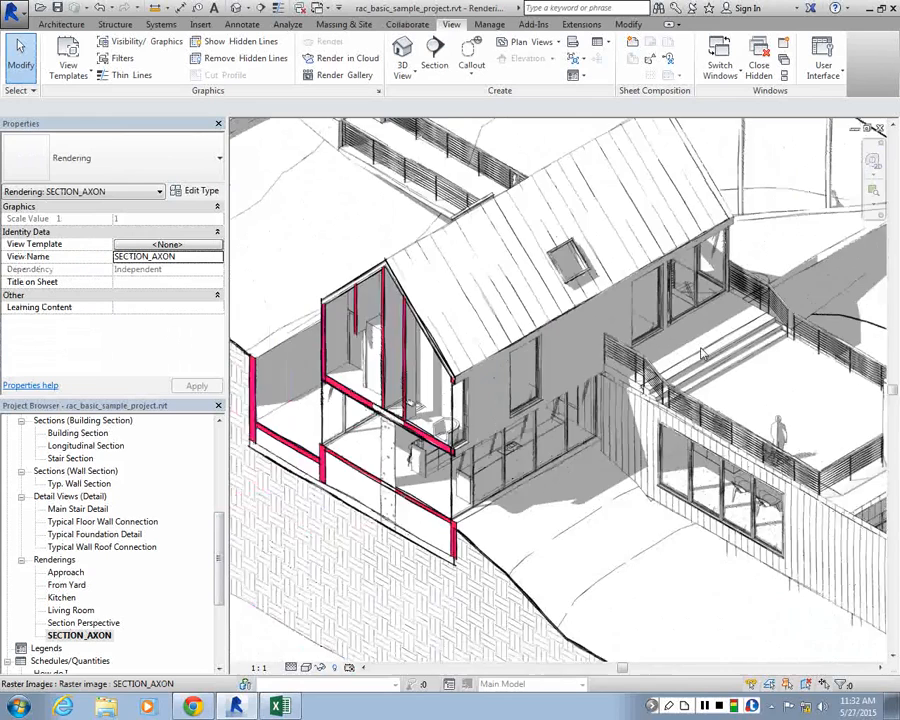
pyautogui.scroll(2, 755, 371)
pyautogui.scroll(3, 755, 371)
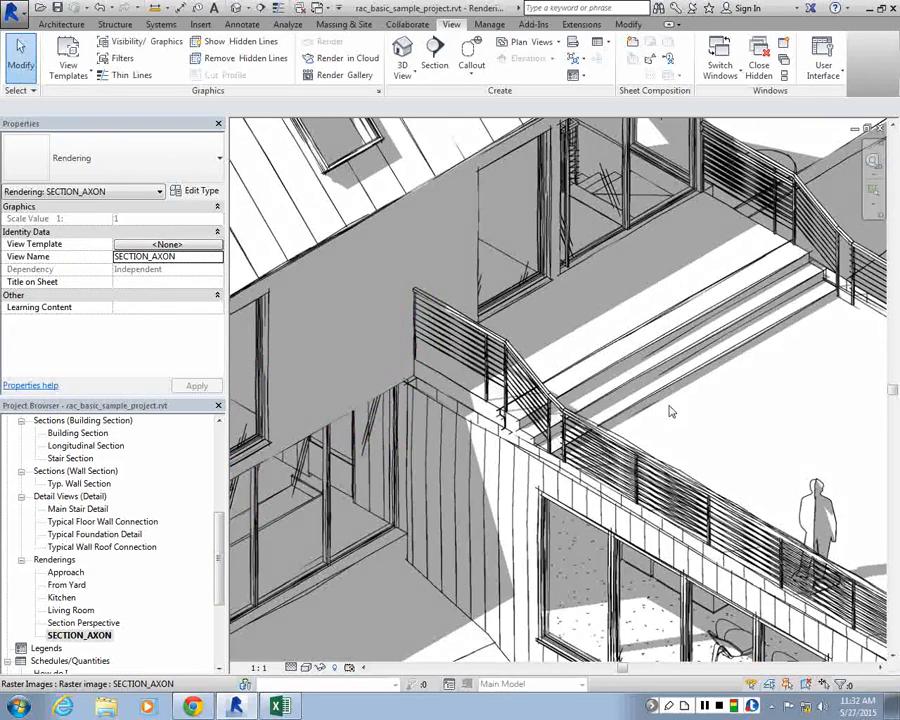
pyautogui.scroll(-4, 671, 411)
pyautogui.scroll(3, 668, 500)
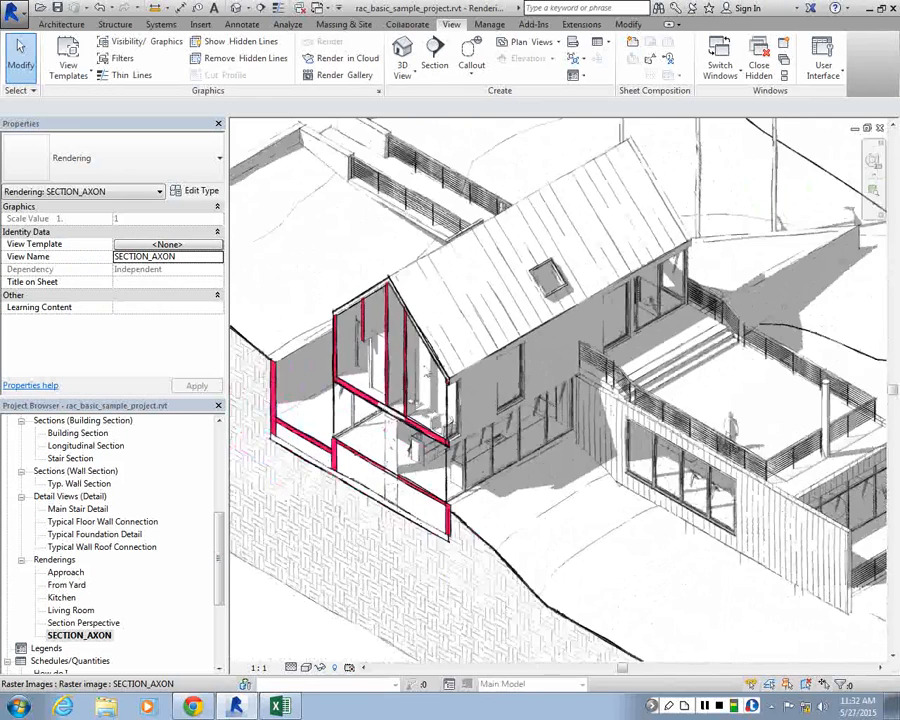
pyautogui.scroll(4, 420, 390)
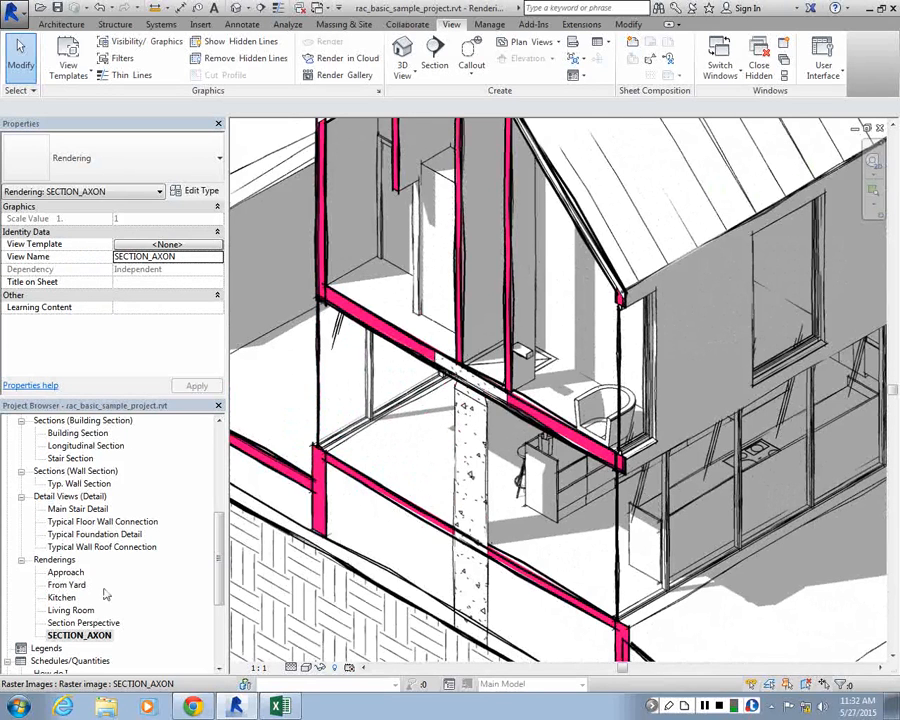
# Return from the rendering to the {3D} view
pyautogui.scroll(5, 222, 470)
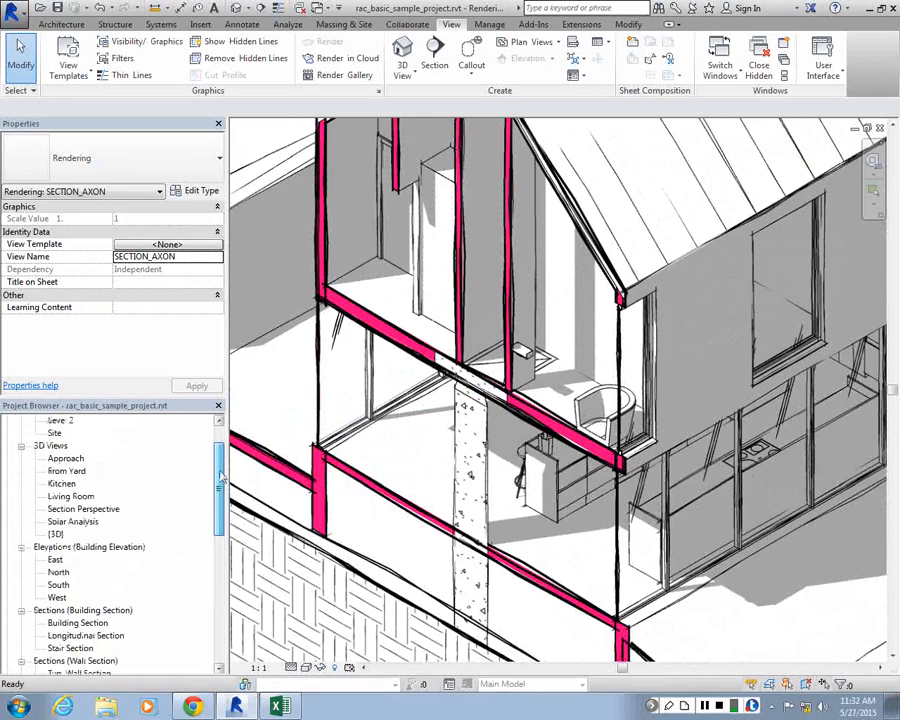
pyautogui.doubleClick(56, 535)
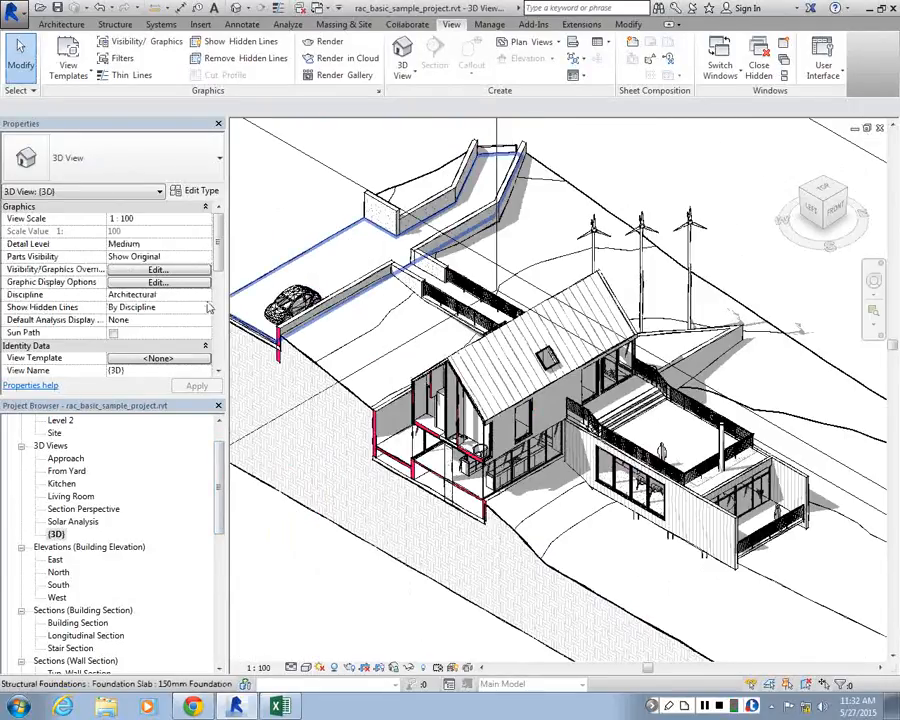
# Turn off sketchy lines and turn on ambient shadows in the {3D} view's graphic display options
pyautogui.click(156, 282)
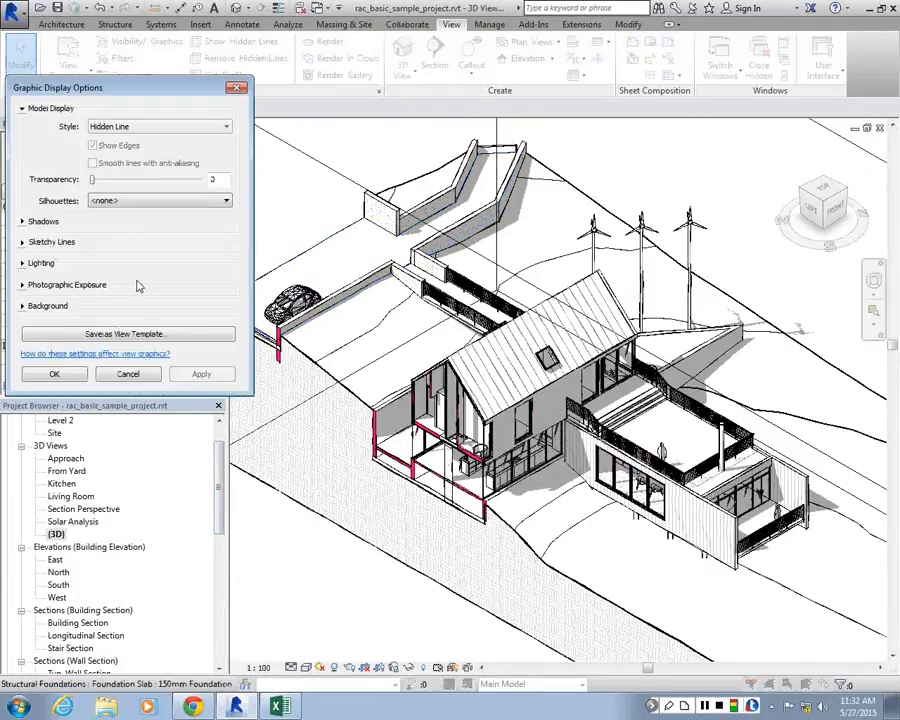
pyautogui.click(24, 242)
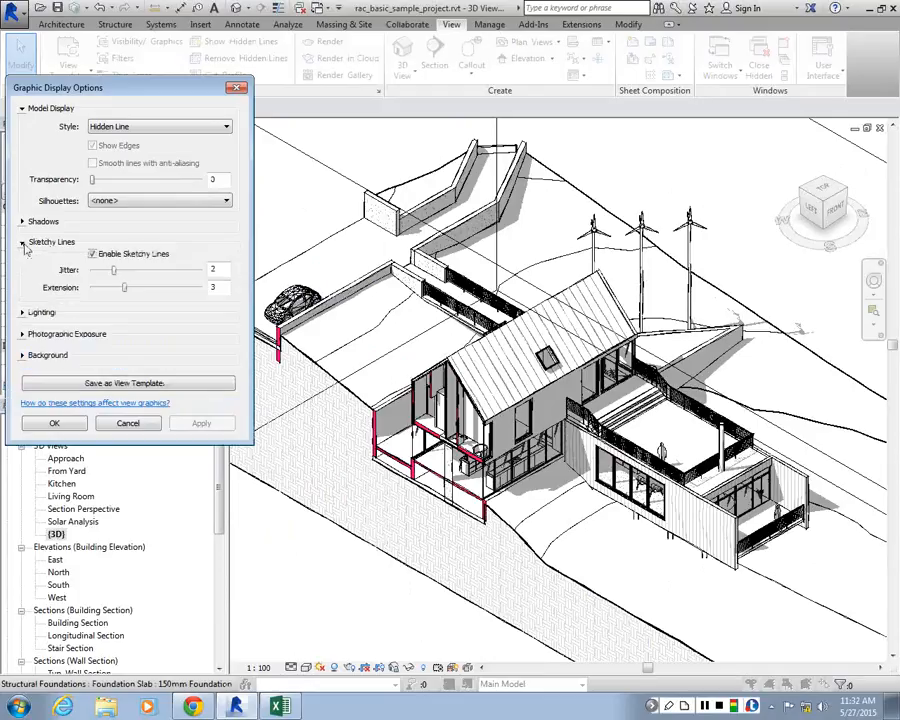
pyautogui.click(92, 254)
pyautogui.click(22, 221)
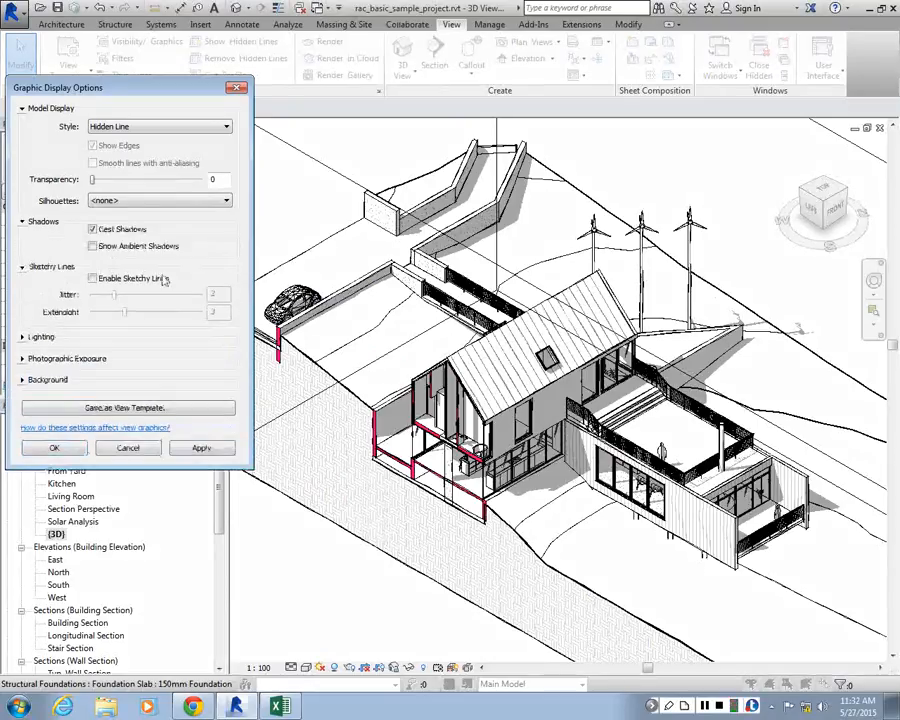
pyautogui.click(218, 447)
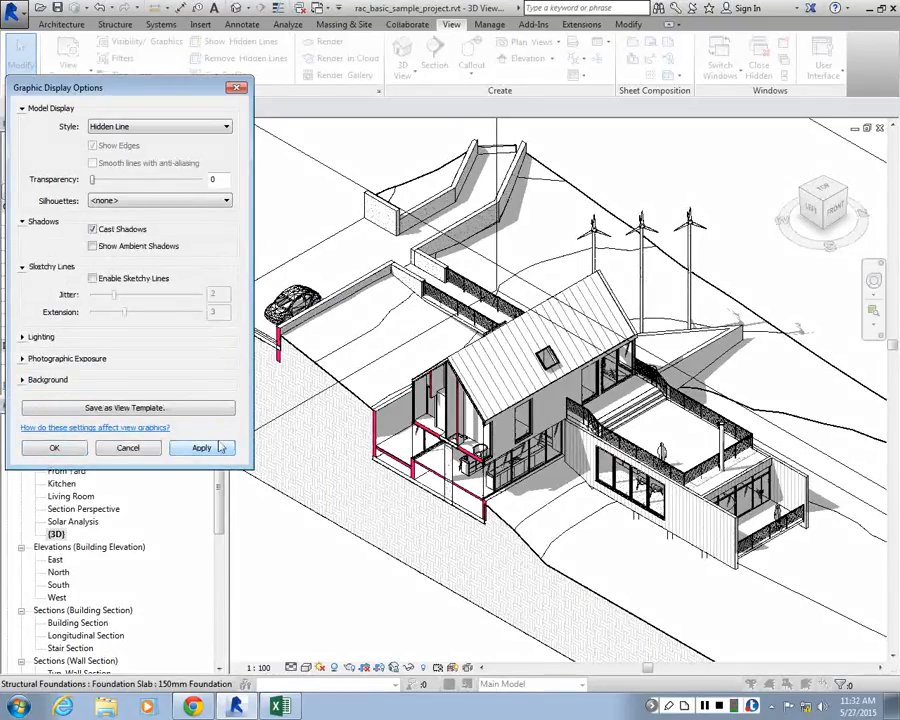
pyautogui.click(92, 245)
pyautogui.click(220, 447)
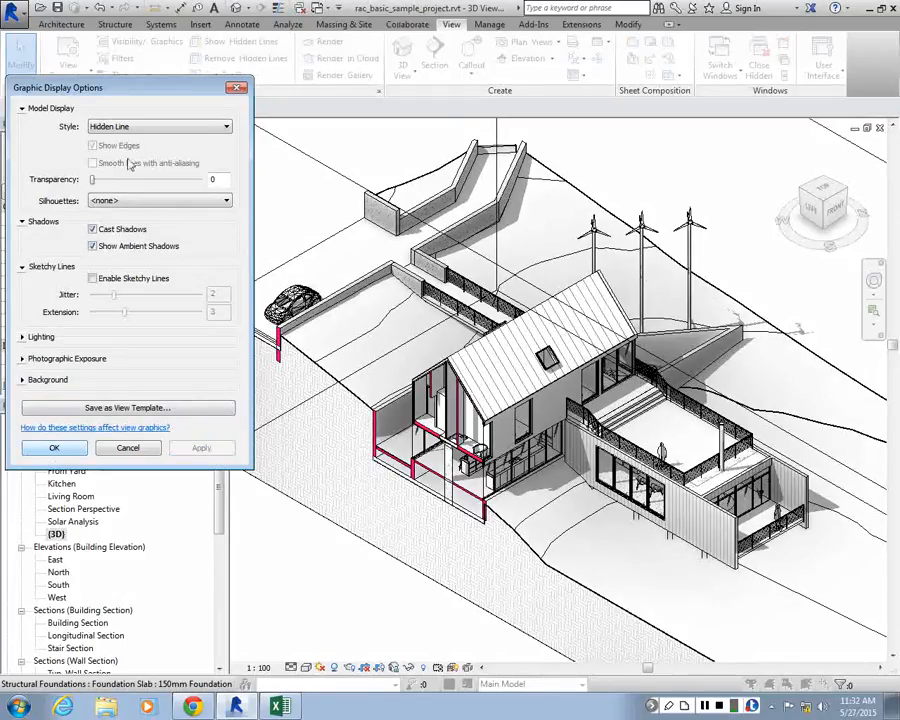
pyautogui.click(54, 449)
# Examine the Topography subcategories in the {3D} view's visibility and graphics overrides
pyautogui.moveTo(218, 246)
pyautogui.mouseDown()
pyautogui.moveTo(218, 260)
pyautogui.moveTo(217, 249)
pyautogui.mouseUp()
pyautogui.click(158, 246)
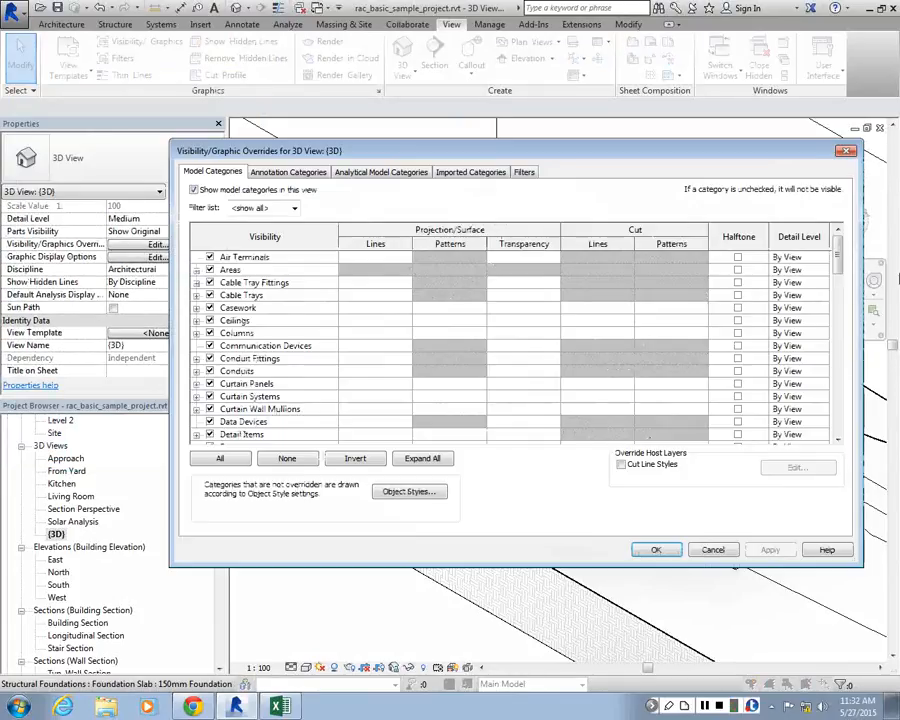
pyautogui.moveTo(842, 263); pyautogui.dragTo(842, 372)
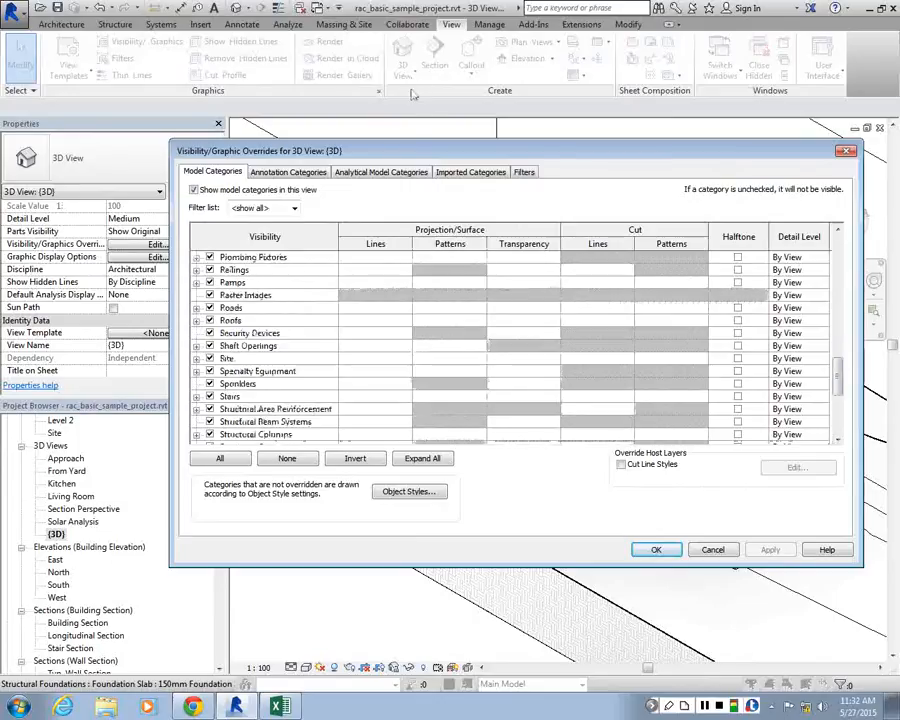
pyautogui.moveTo(413, 143); pyautogui.dragTo(413, 62)
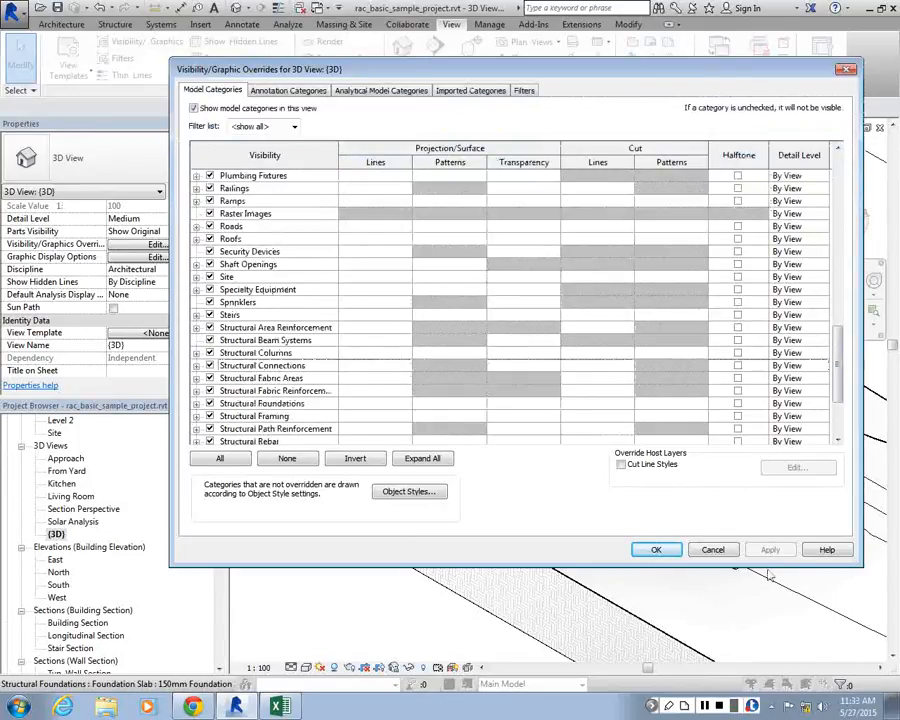
pyautogui.moveTo(770, 567); pyautogui.dragTo(770, 641)
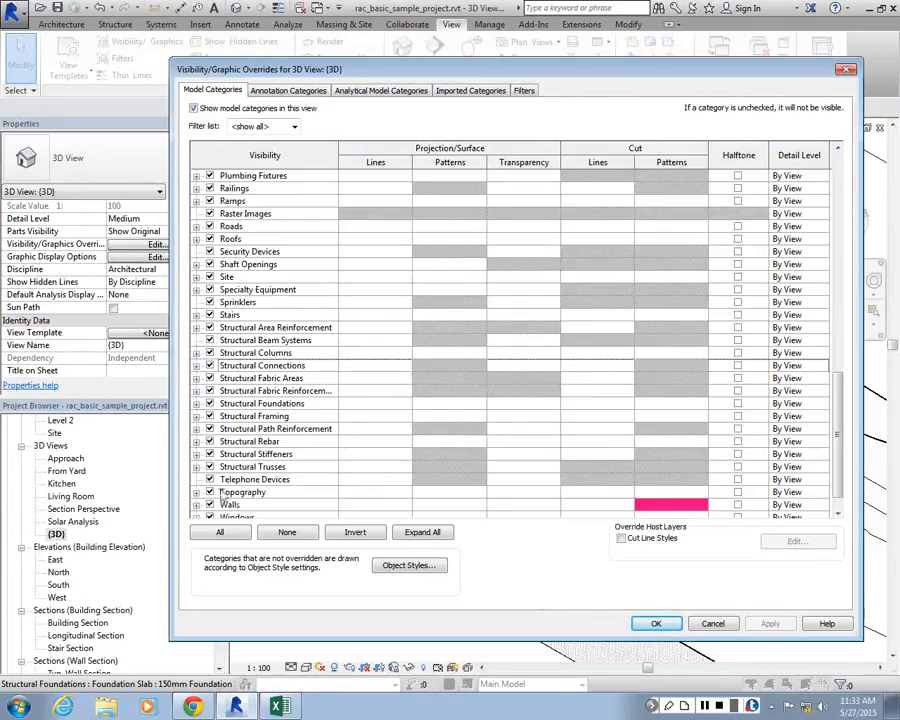
pyautogui.click(196, 492)
pyautogui.scroll(-1, 490, 392)
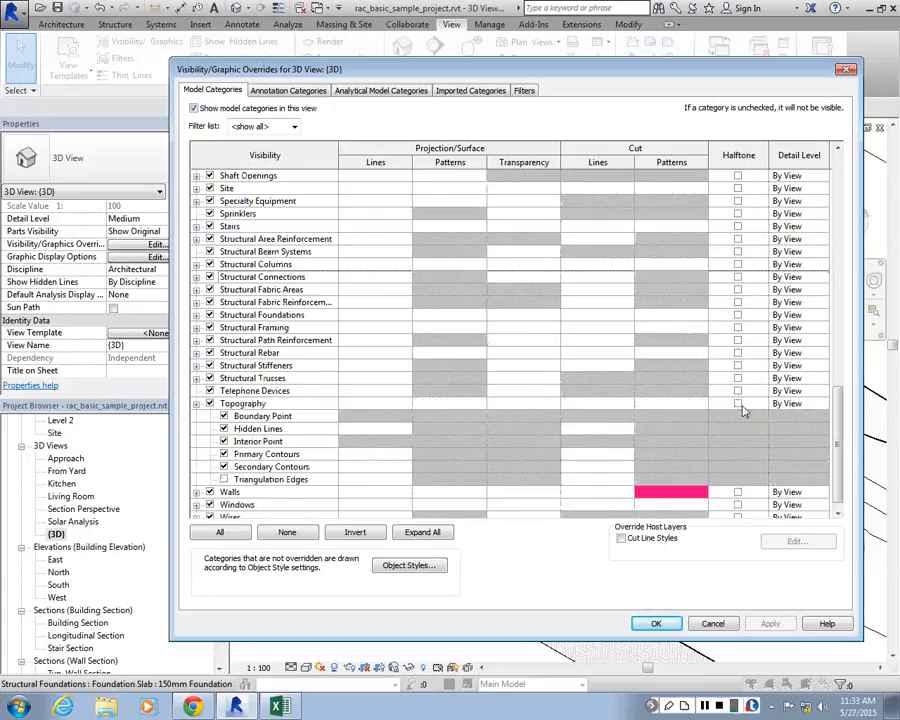
pyautogui.click(656, 623)
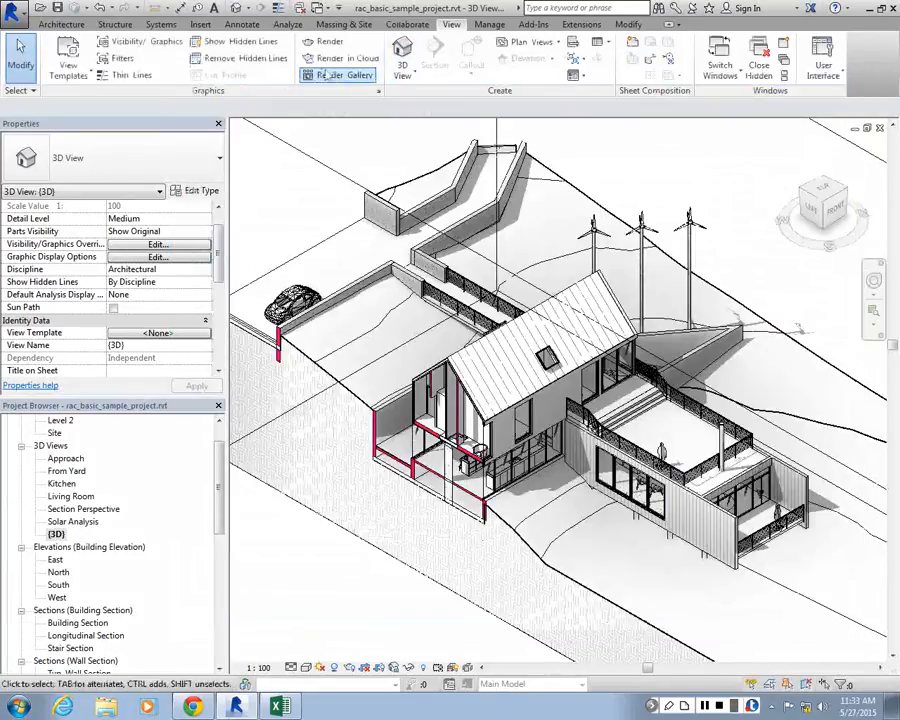
# From the site settings, edit the Earth section cut material and set its surface pattern color to red, RGB 255 17 23
pyautogui.click(343, 24)
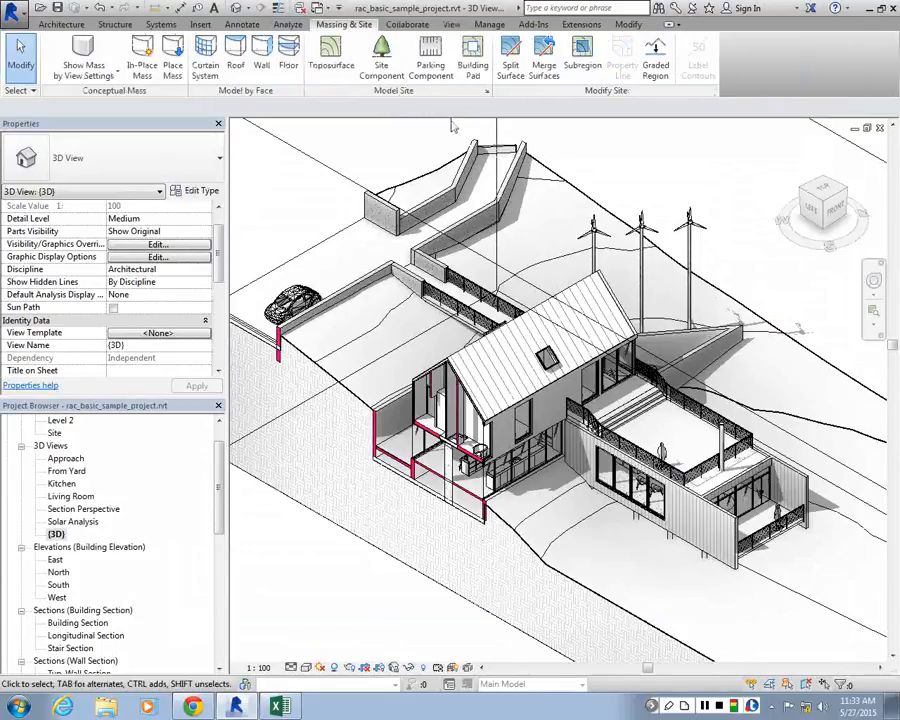
pyautogui.click(487, 91)
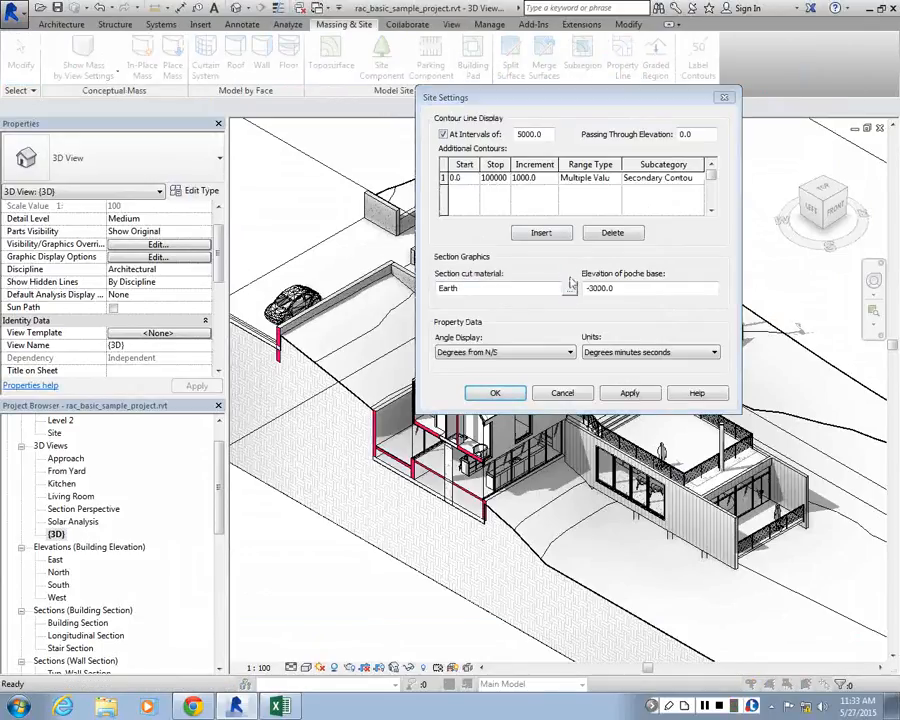
pyautogui.click(568, 289)
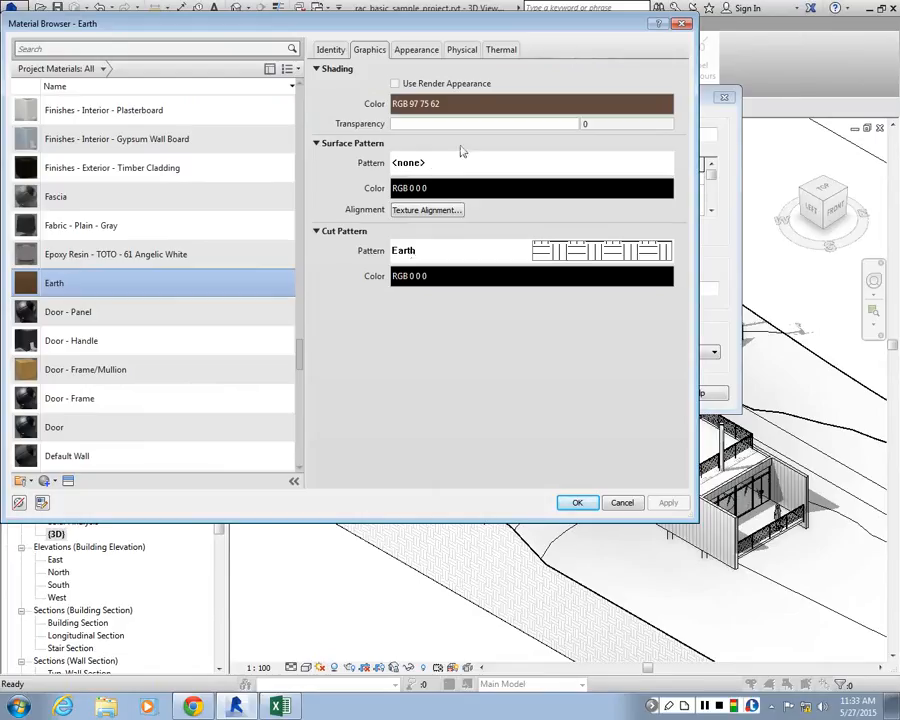
pyautogui.click(418, 50)
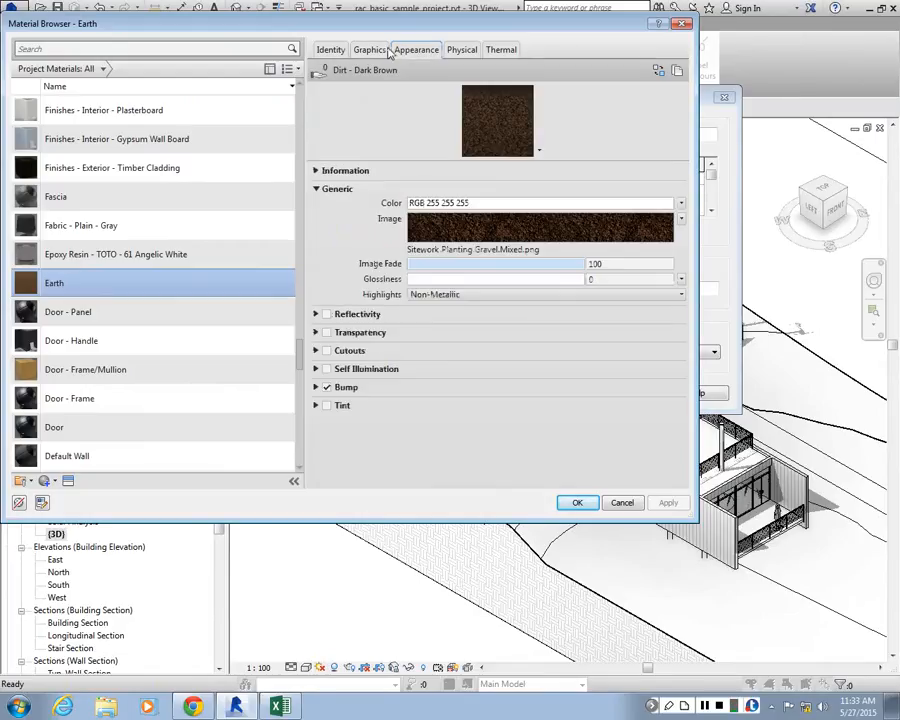
pyautogui.click(386, 51)
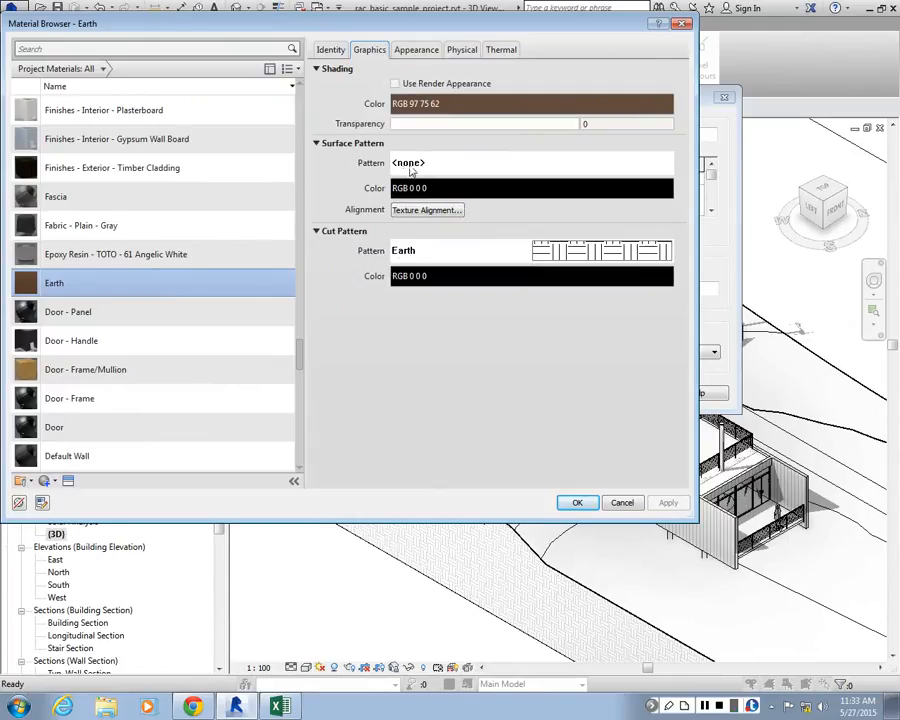
pyautogui.click(412, 188)
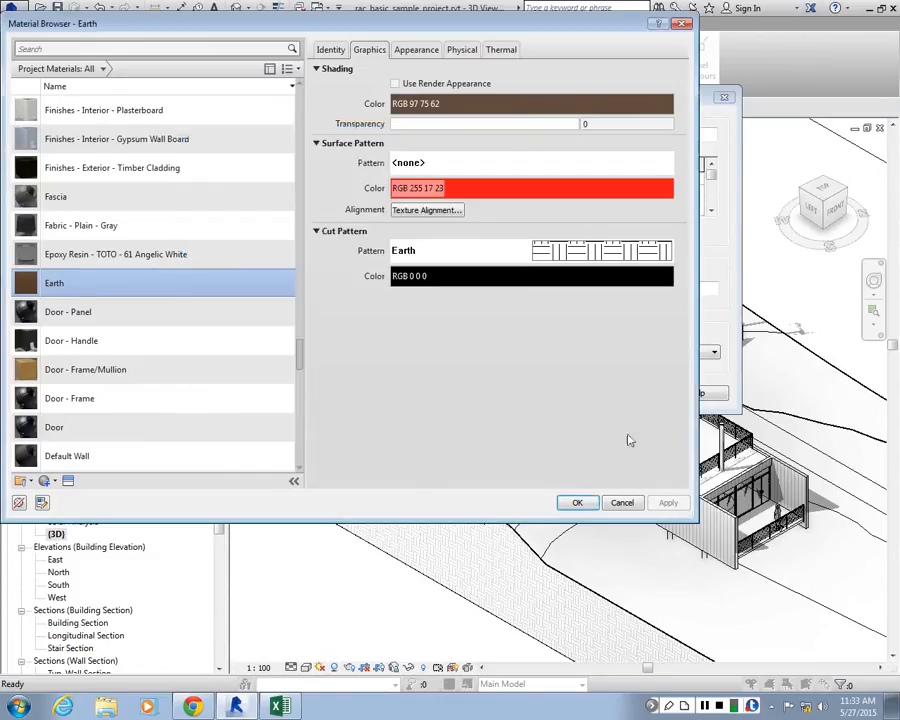
pyautogui.click(668, 506)
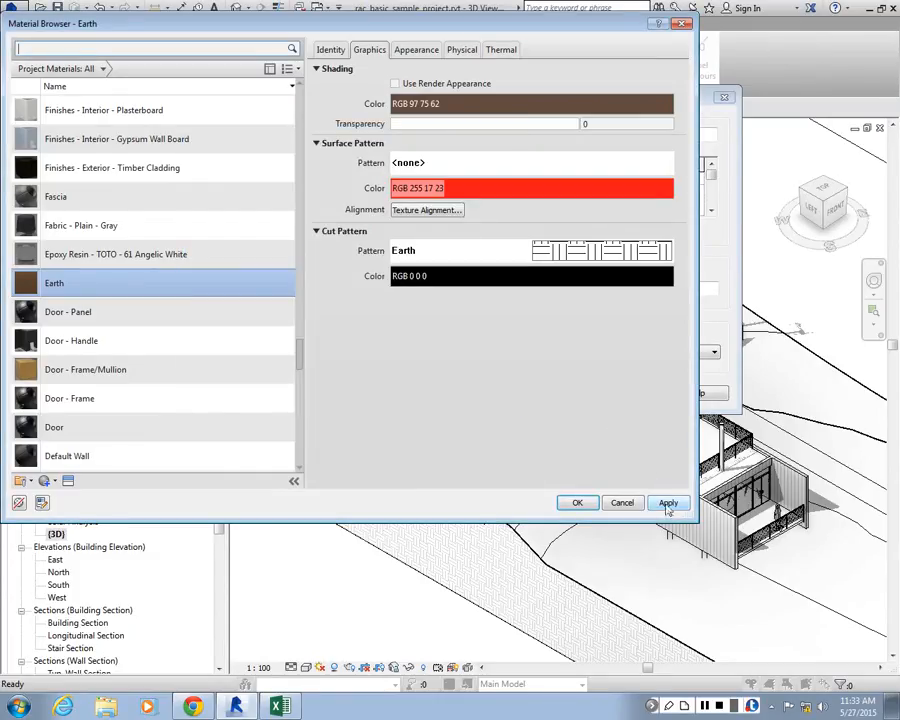
# Assign Solid fill as the Earth material's surface pattern and confirm the material and site settings
pyautogui.click(453, 164)
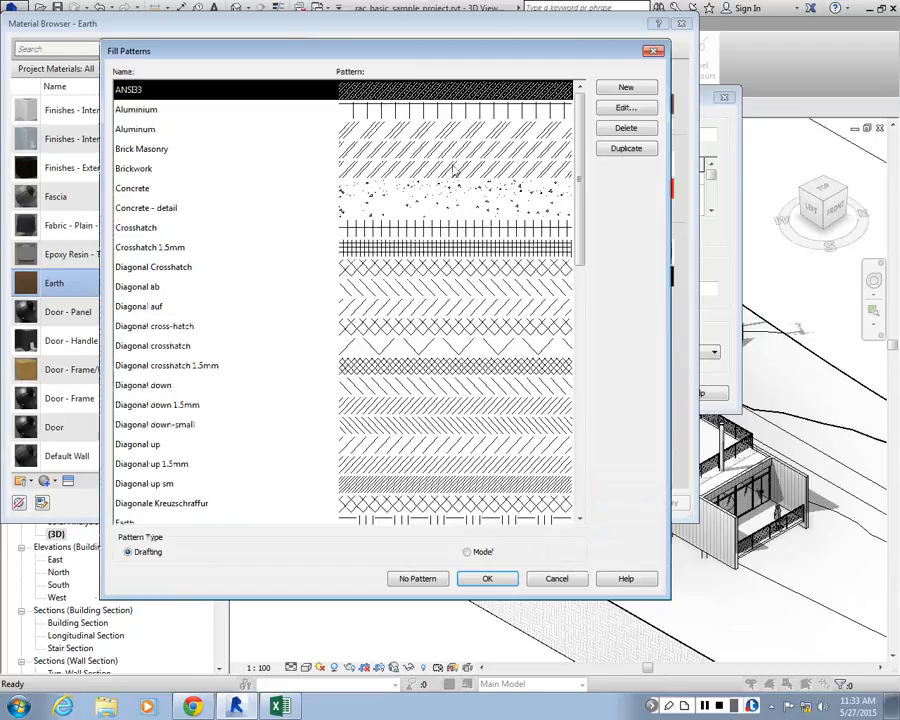
pyautogui.scroll(-9, 455, 200)
pyautogui.click(476, 314)
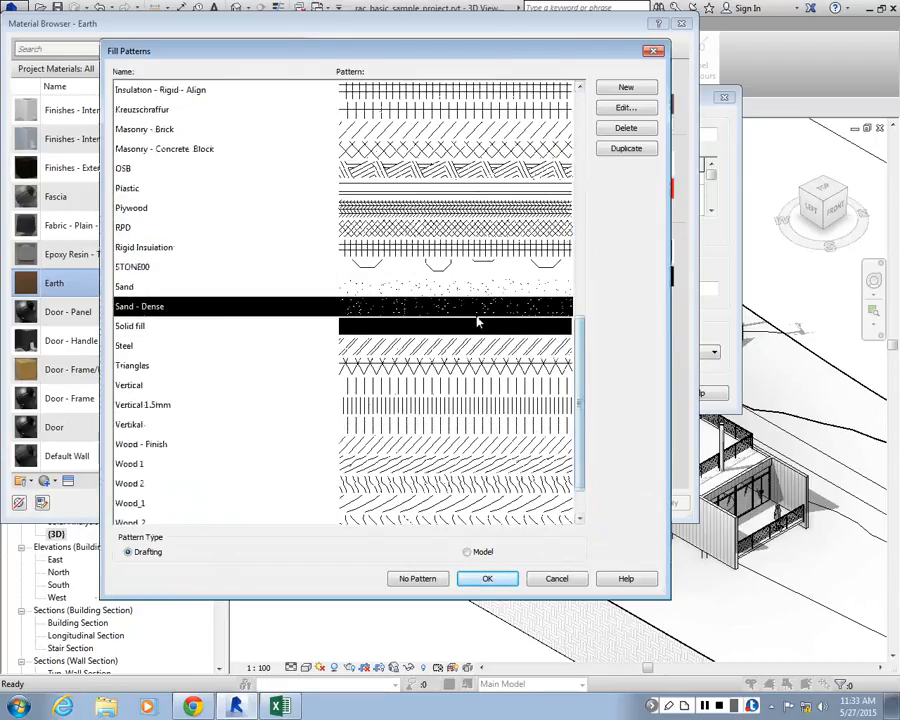
pyautogui.click(478, 322)
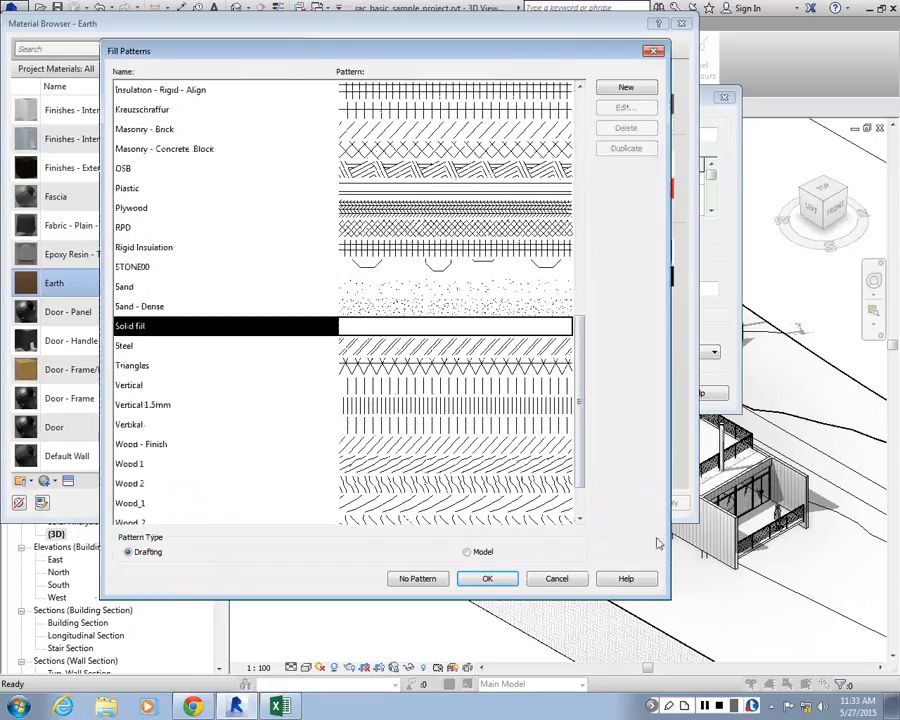
pyautogui.click(487, 579)
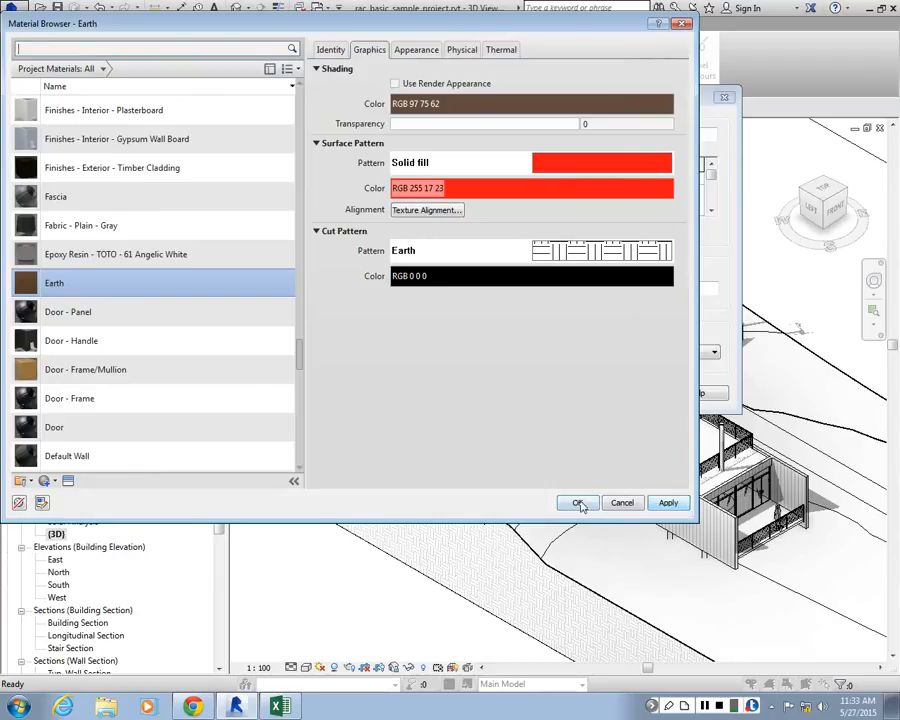
pyautogui.click(576, 503)
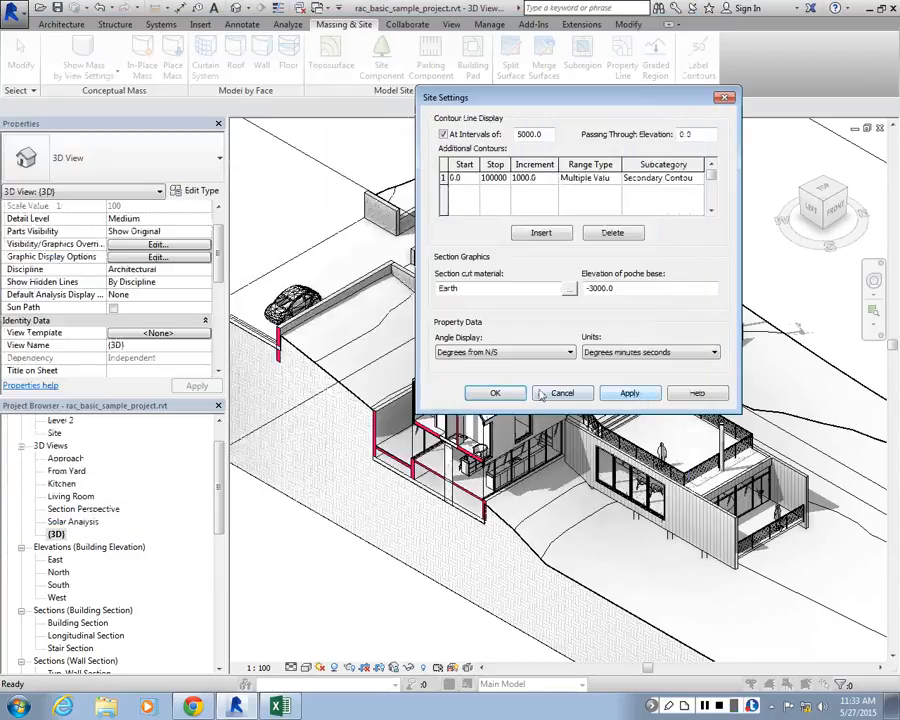
pyautogui.click(495, 393)
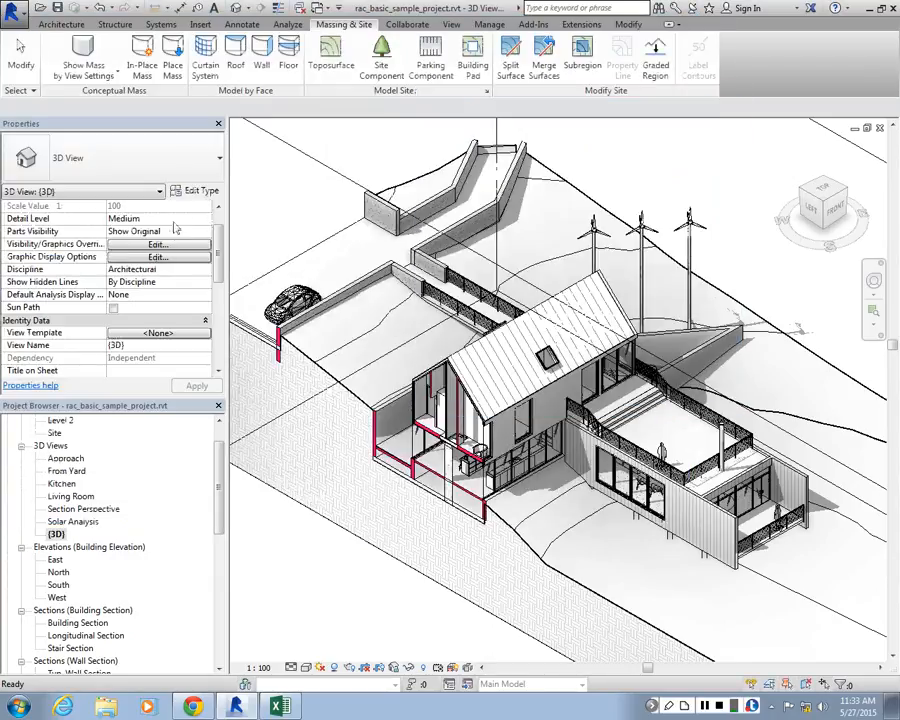
# Override the Topography category's projection surface pattern in the {3D} view with Solid fill
pyautogui.click(157, 245)
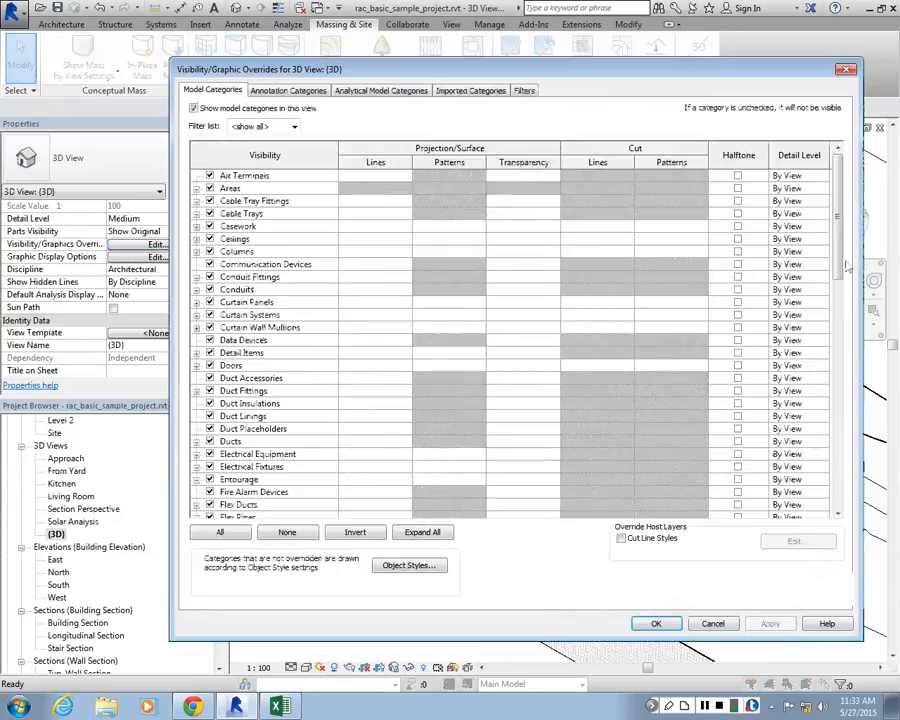
pyautogui.moveTo(838, 290); pyautogui.dragTo(851, 508)
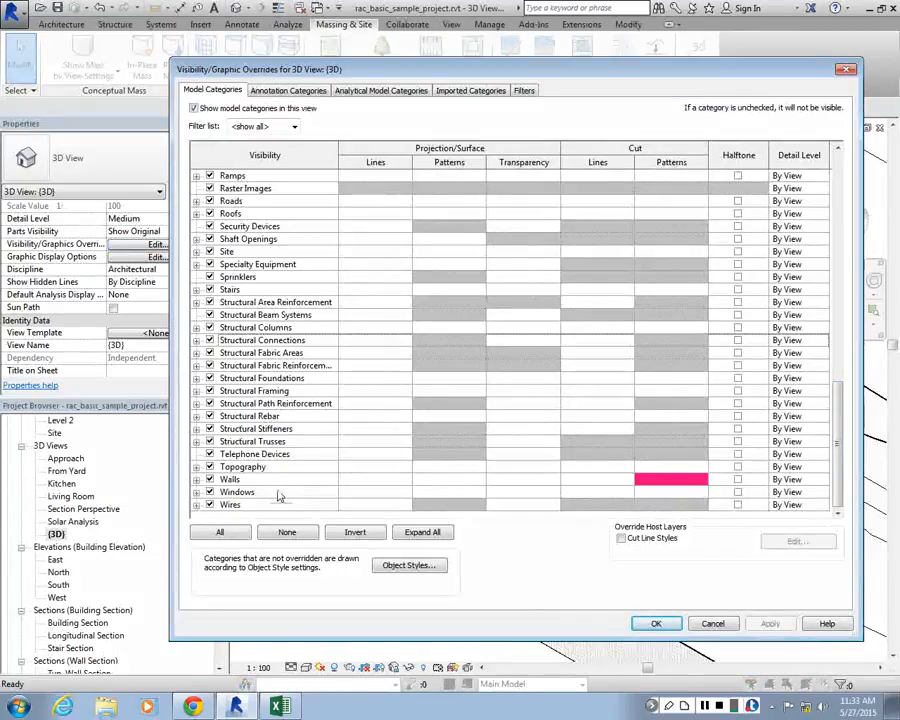
pyautogui.click(440, 467)
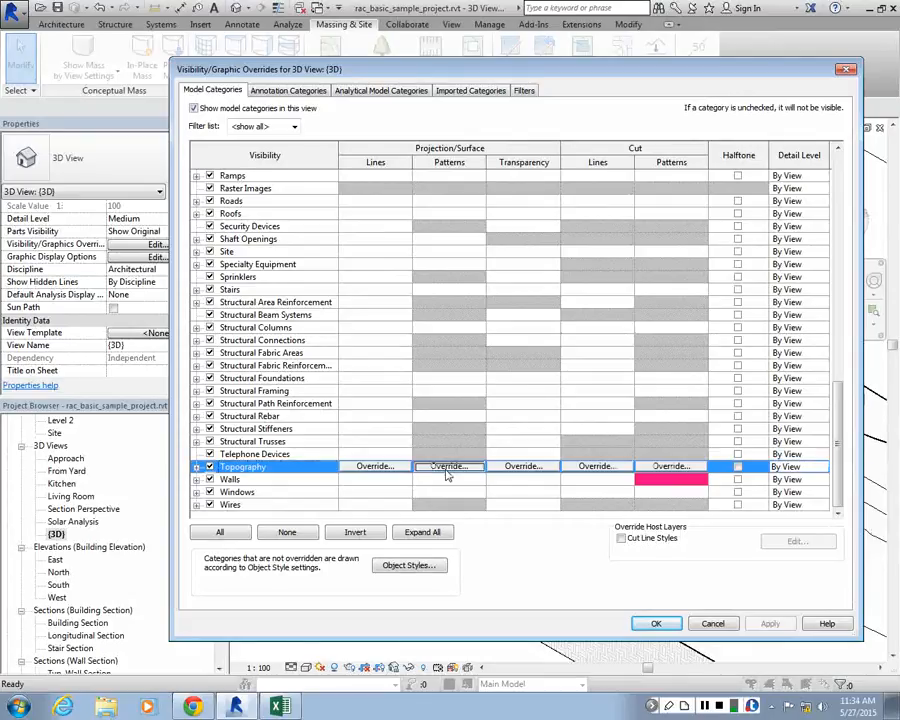
pyautogui.click(447, 467)
pyautogui.click(560, 251)
pyautogui.scroll(-10, 521, 533)
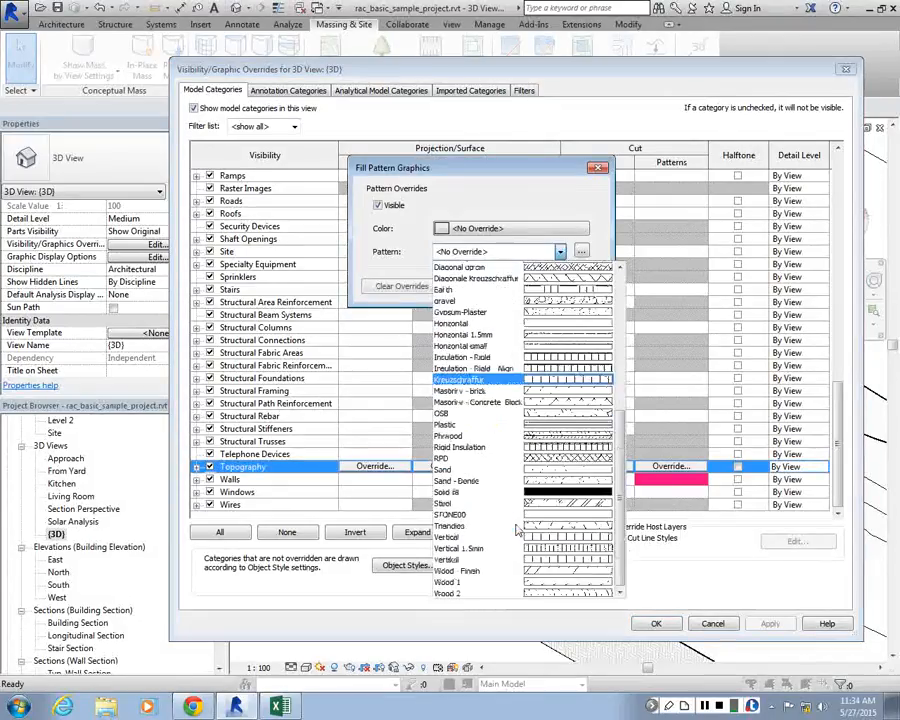
pyautogui.click(525, 469)
# Set the Topography surface pattern override to a pale green, RGB 215-255-215
pyautogui.click(487, 229)
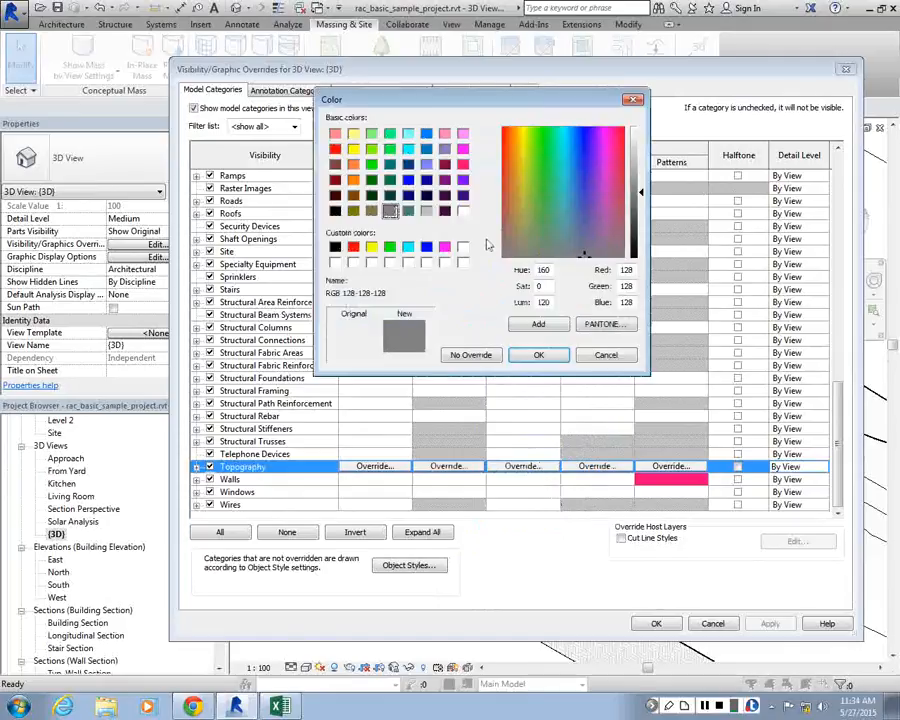
pyautogui.click(371, 134)
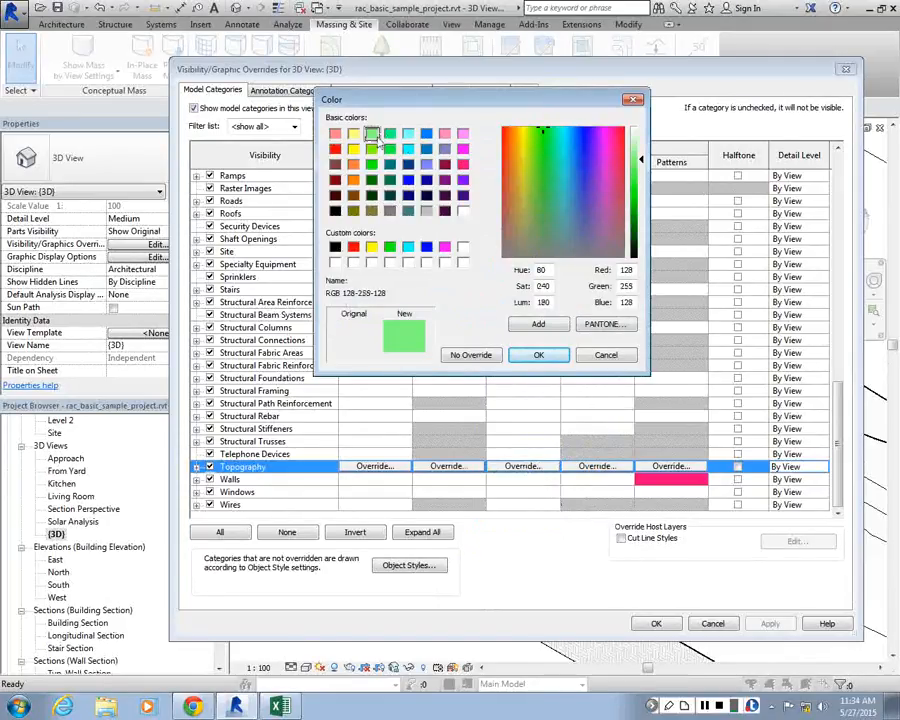
pyautogui.moveTo(641, 158); pyautogui.dragTo(643, 137)
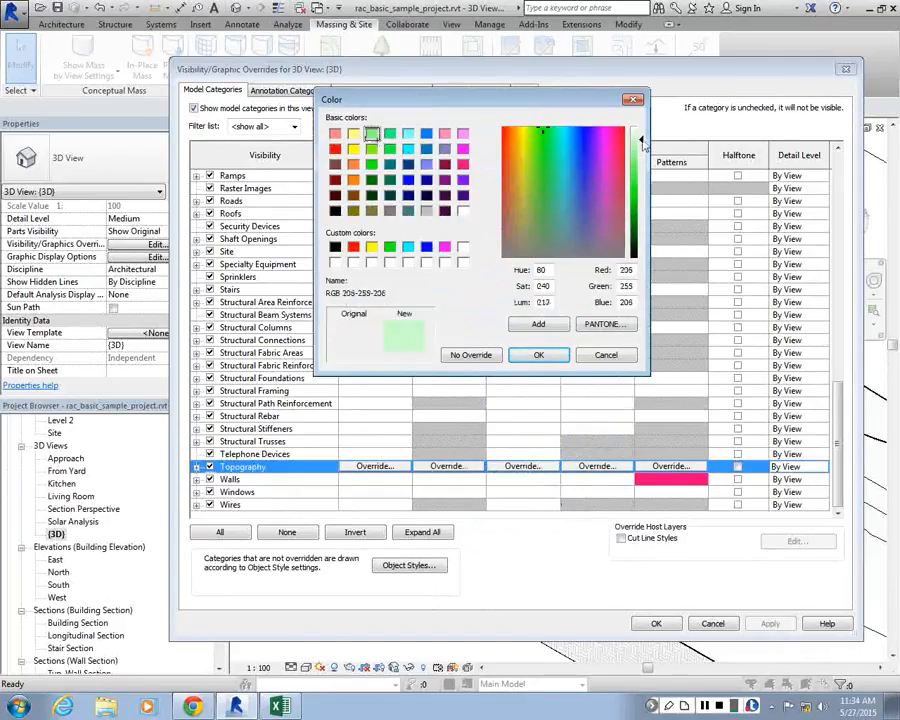
pyautogui.click(538, 355)
pyautogui.press('Return')
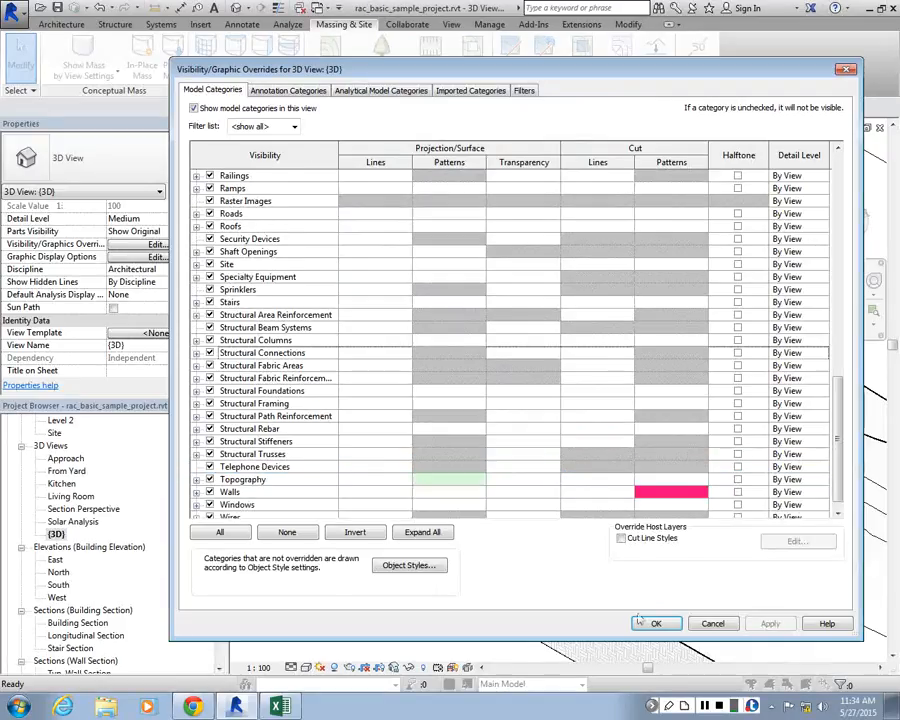
# Override the Topography category's projection lines with green, RGB 128-255-128, keep the line pattern unoverridden, and confirm the view's graphic overrides
pyautogui.click(402, 480)
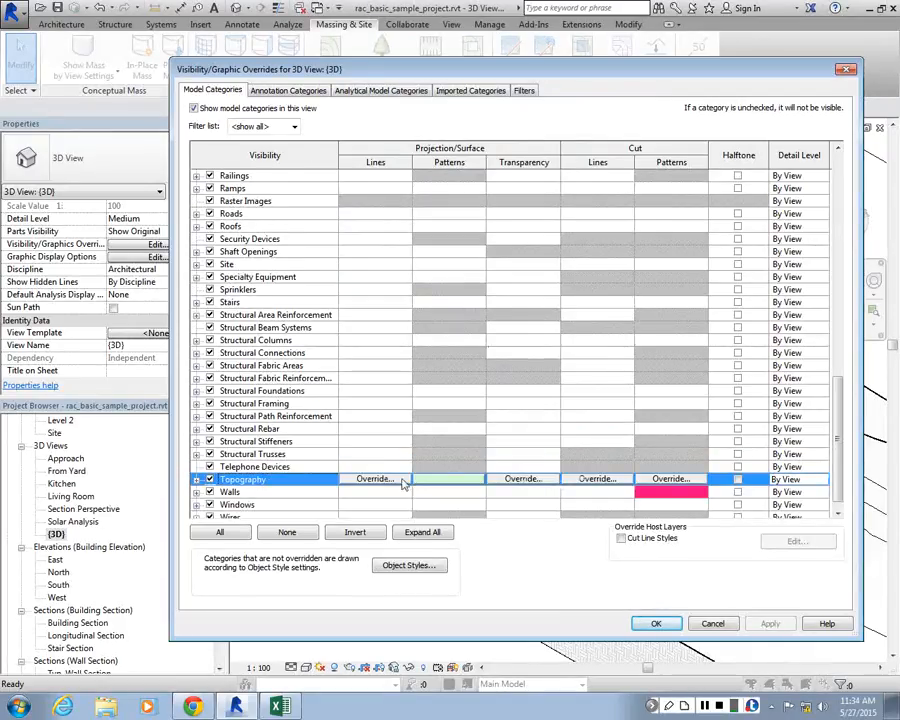
pyautogui.click(402, 482)
pyautogui.click(492, 407)
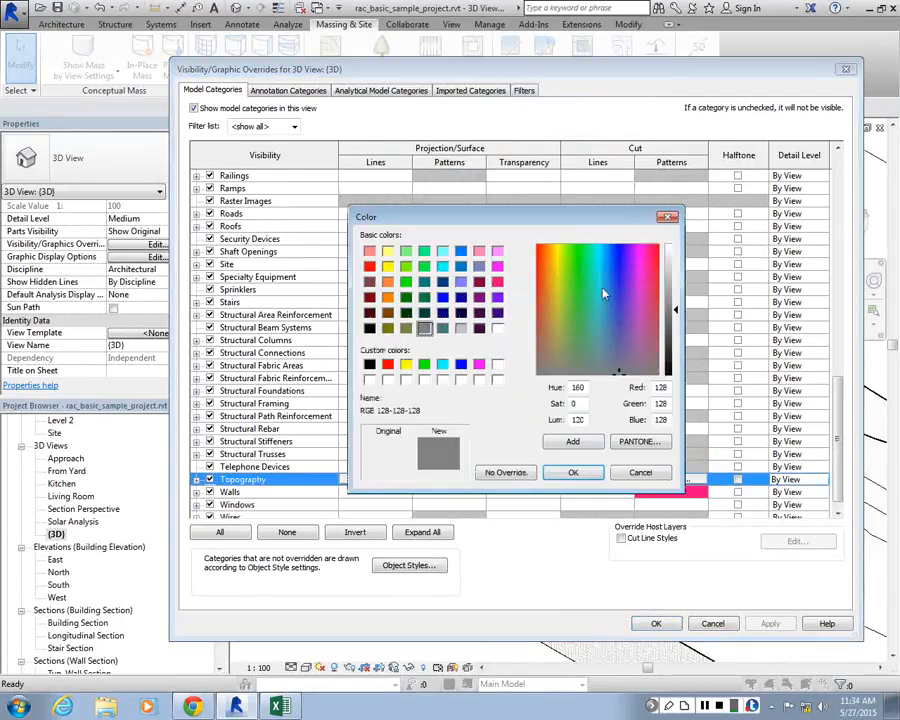
pyautogui.click(582, 247)
pyautogui.click(572, 247)
pyautogui.click(405, 251)
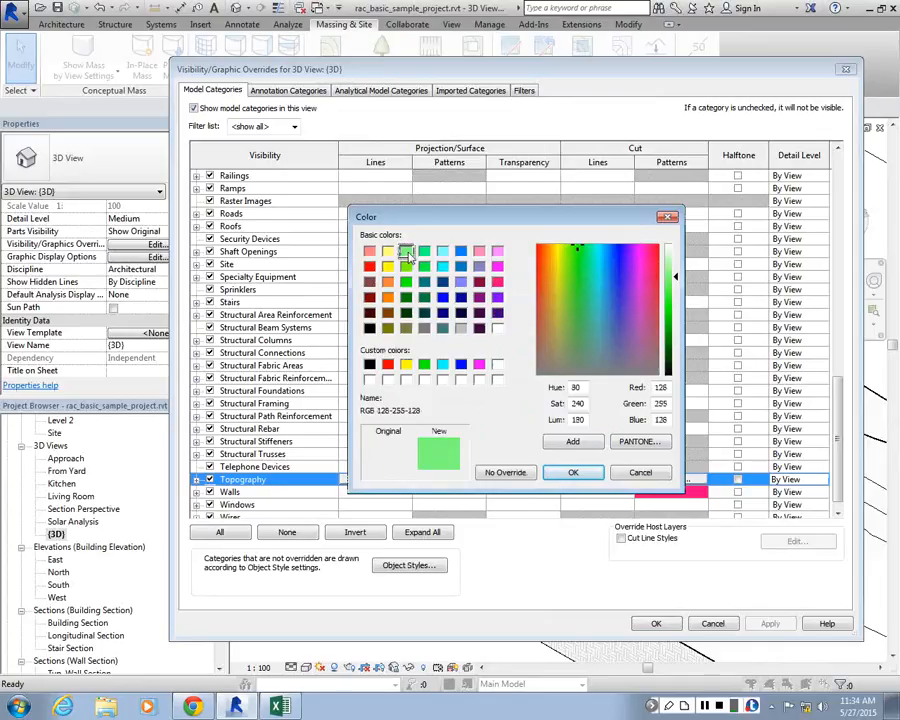
pyautogui.click(573, 472)
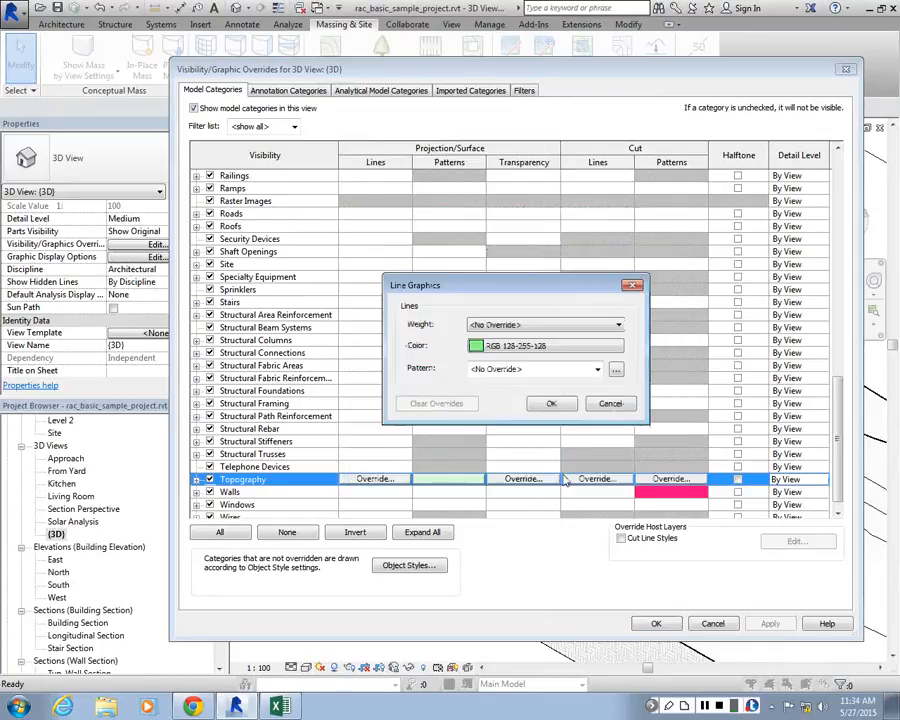
pyautogui.click(513, 372)
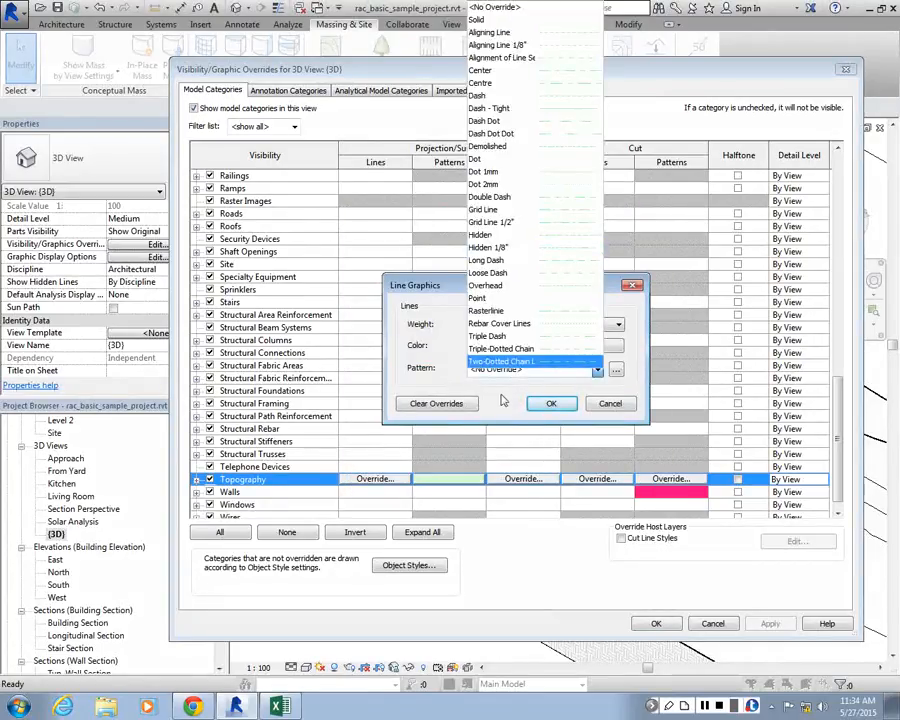
pyautogui.click(541, 404)
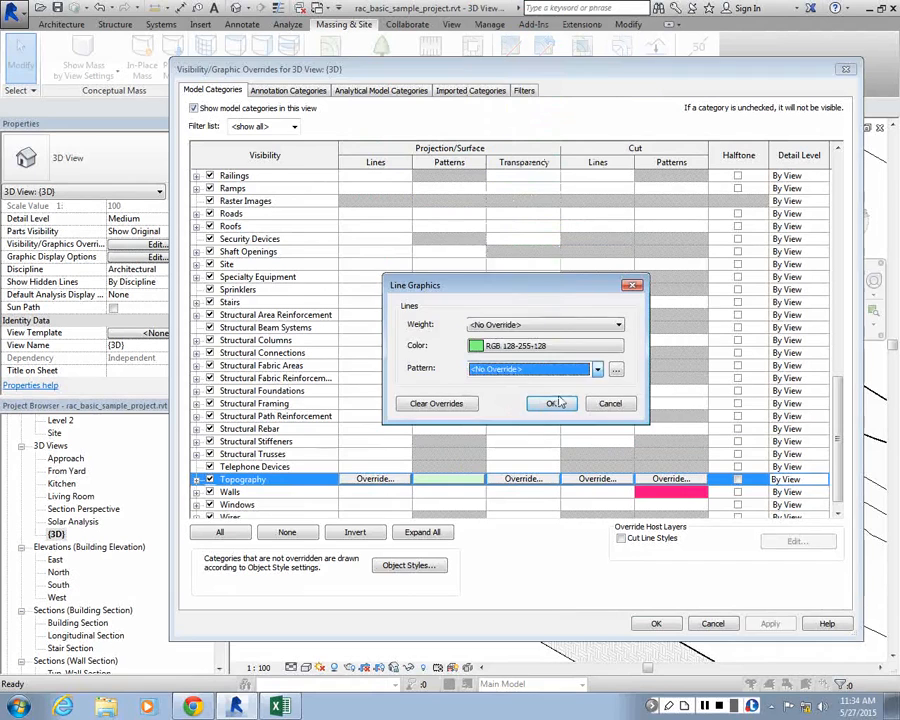
pyautogui.click(543, 404)
pyautogui.click(770, 624)
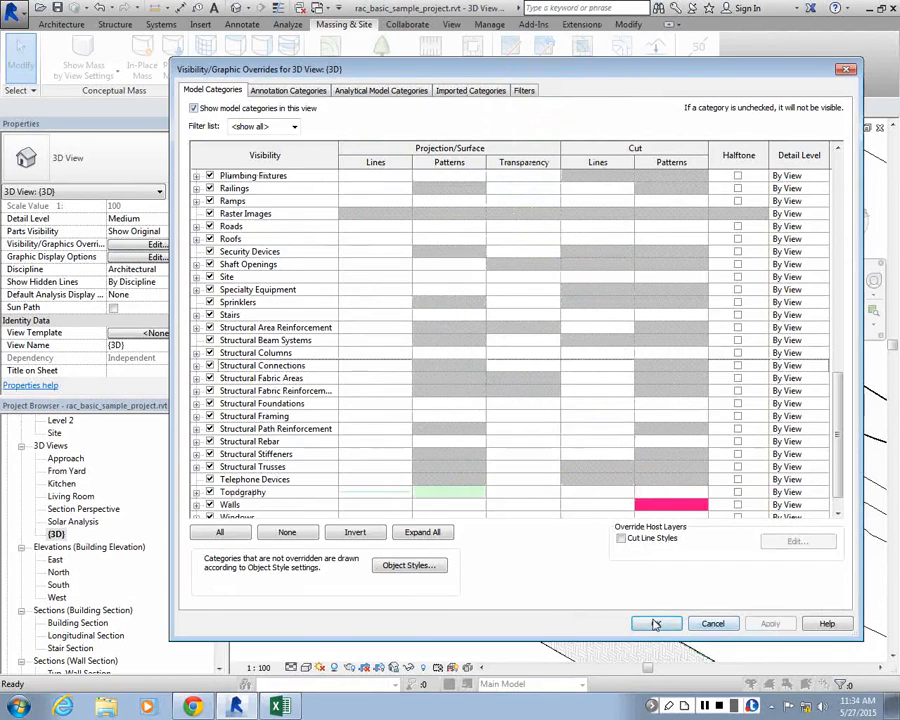
pyautogui.click(655, 624)
# Select the topography surface, edit its Grass material, and assign Solid fill as the surface pattern
pyautogui.scroll(1, 390, 345)
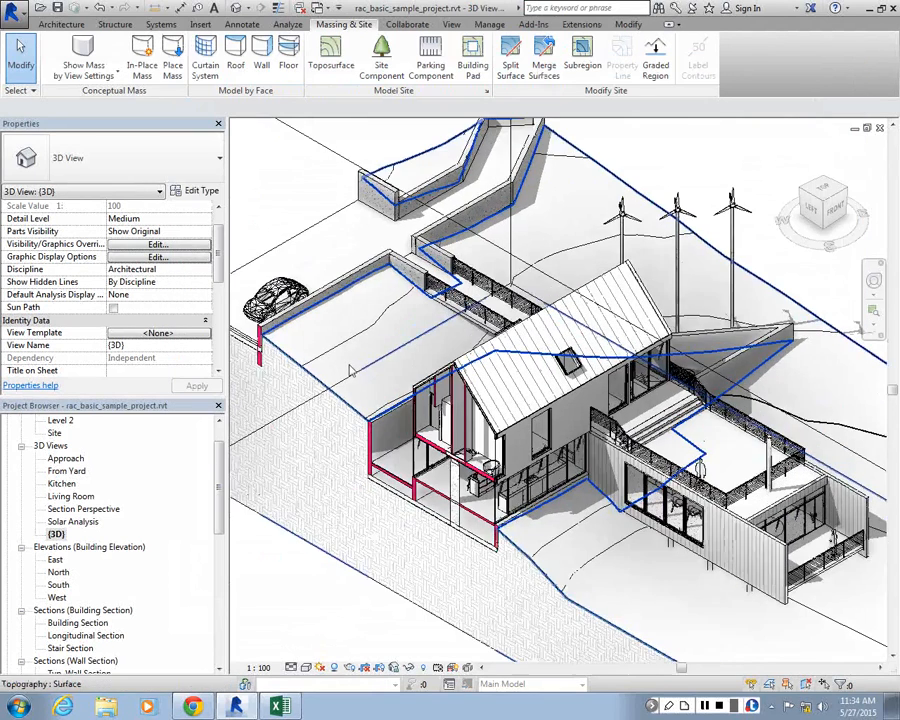
pyautogui.scroll(3, 350, 370)
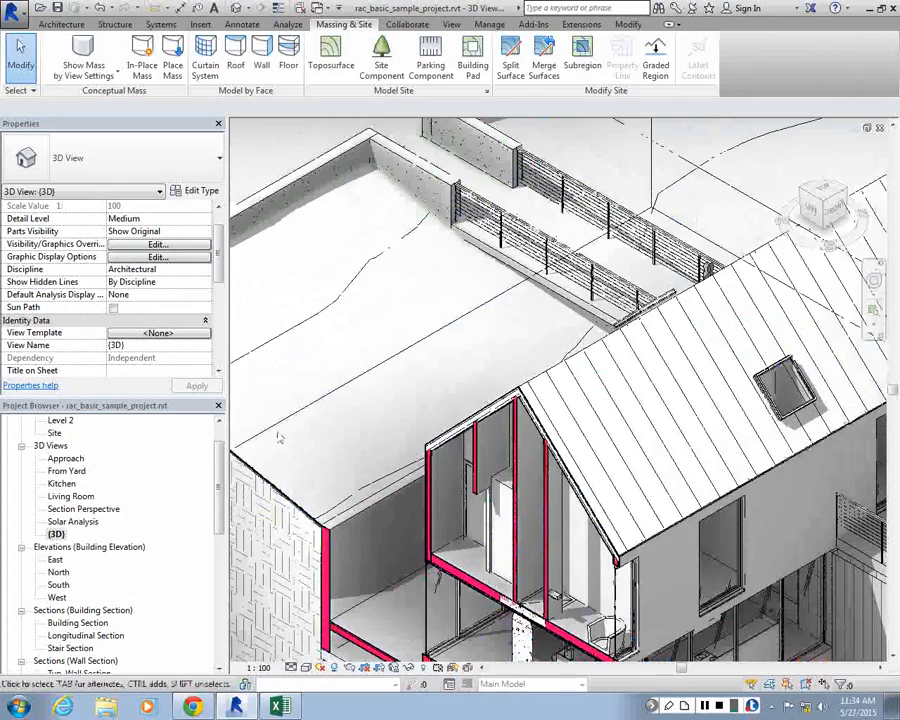
pyautogui.scroll(-4, 280, 437)
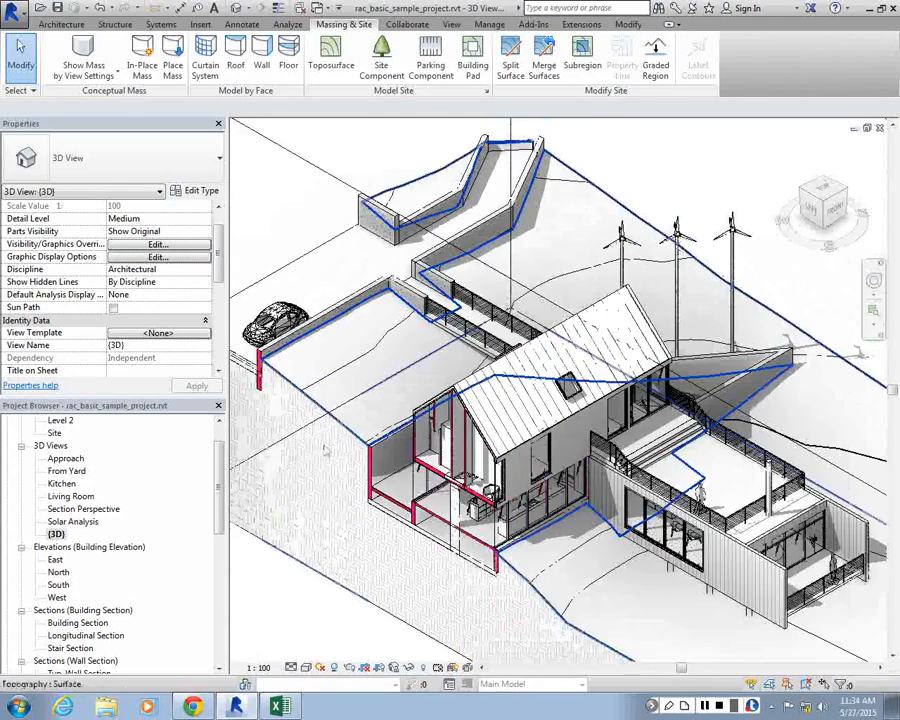
pyautogui.scroll(3, 380, 462)
pyautogui.click(380, 462)
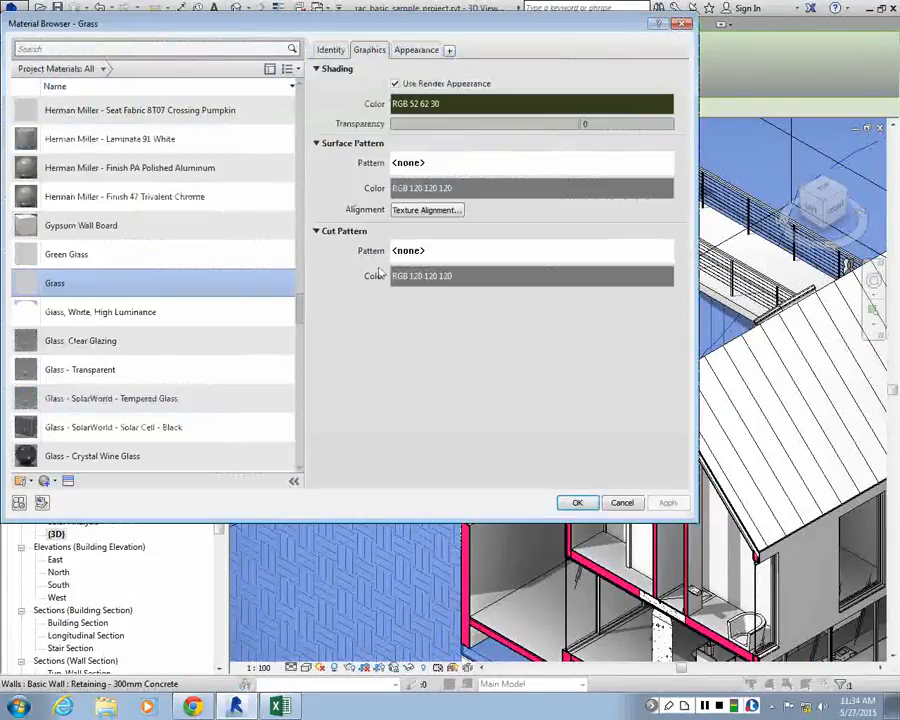
pyautogui.click(433, 165)
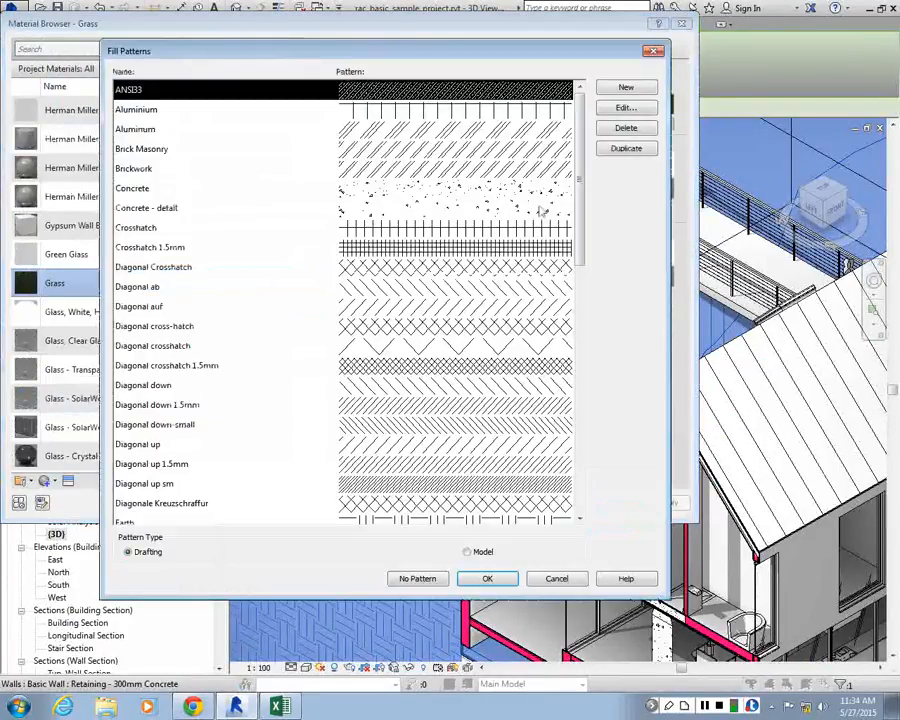
pyautogui.scroll(-10, 591, 464)
pyautogui.click(406, 264)
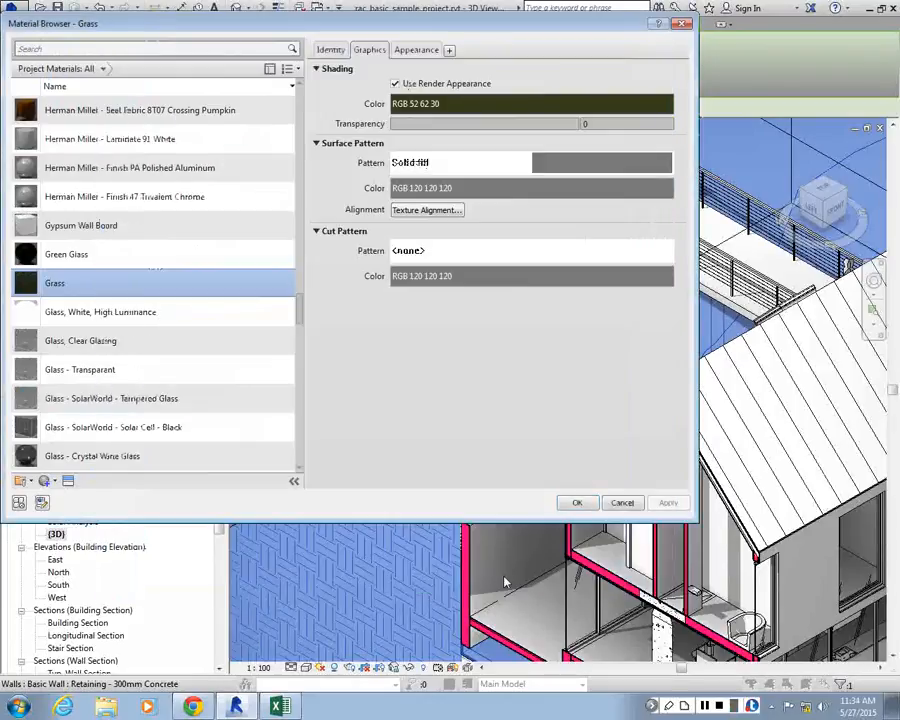
pyautogui.click(502, 576)
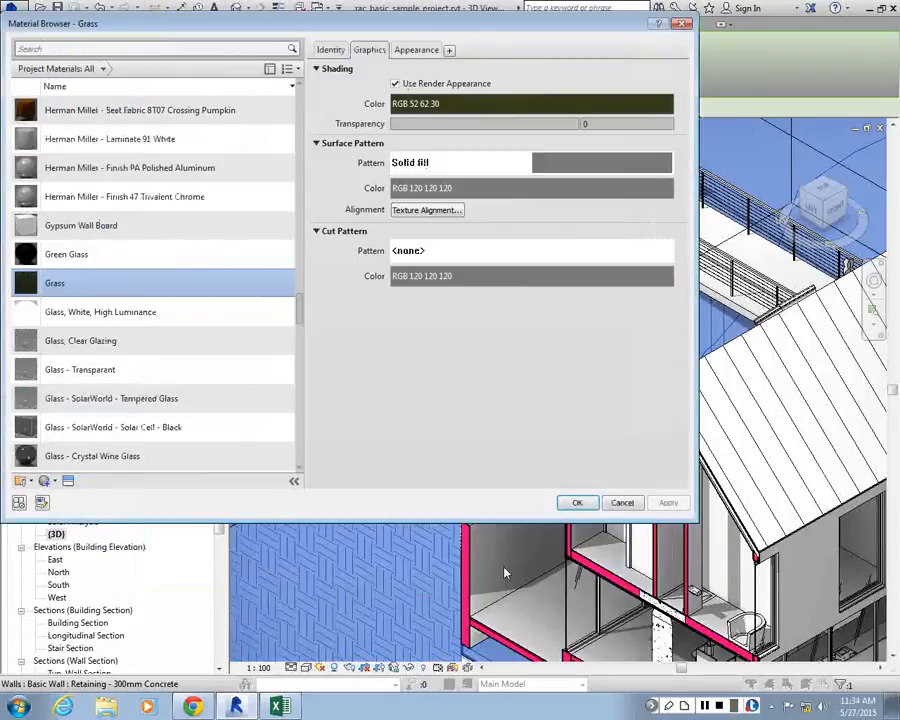
# Set the Grass material's surface pattern color to green, RGB 61 240 0, and confirm the material changes
pyautogui.click(450, 188)
pyautogui.click(410, 180)
pyautogui.click(405, 164)
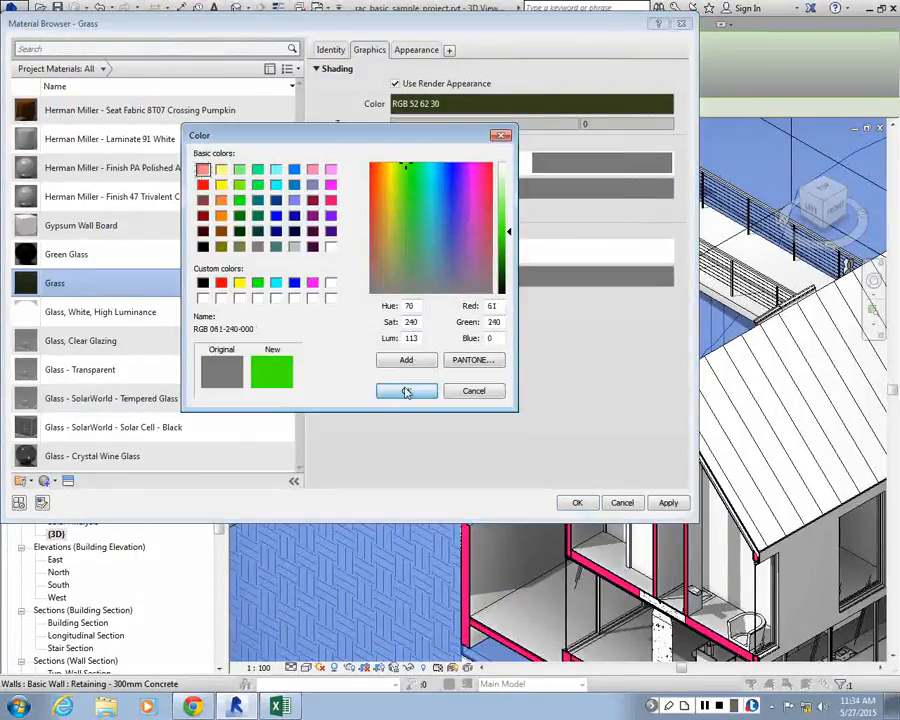
pyautogui.click(406, 391)
pyautogui.click(669, 502)
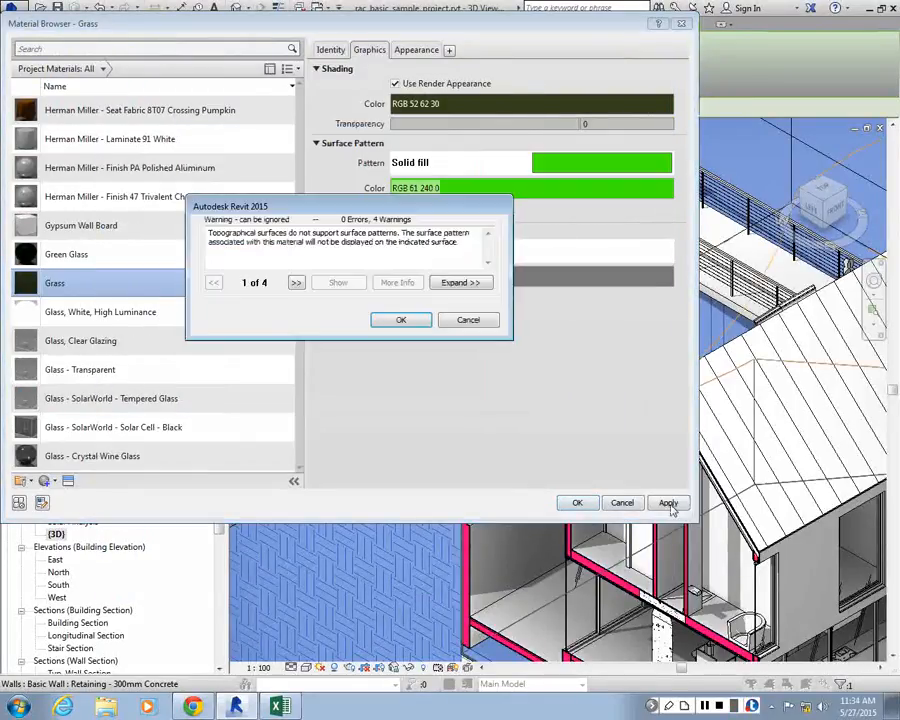
pyautogui.press('Return')
pyautogui.click(577, 502)
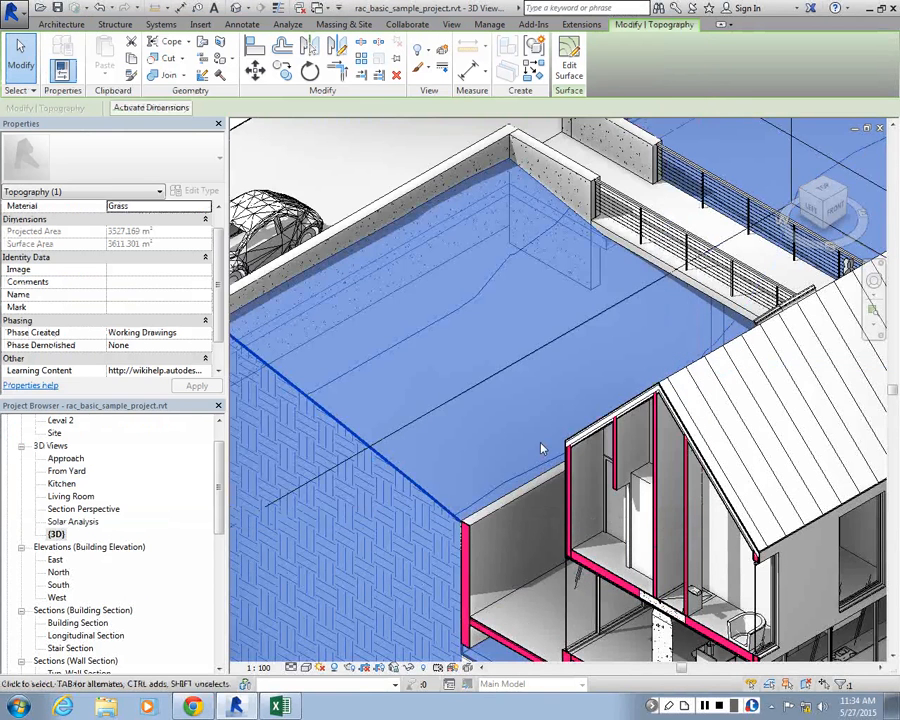
# Deselect the topography and examine the terrain surface and cut faces around the house
pyautogui.scroll(-5, 400, 522)
pyautogui.click(384, 558)
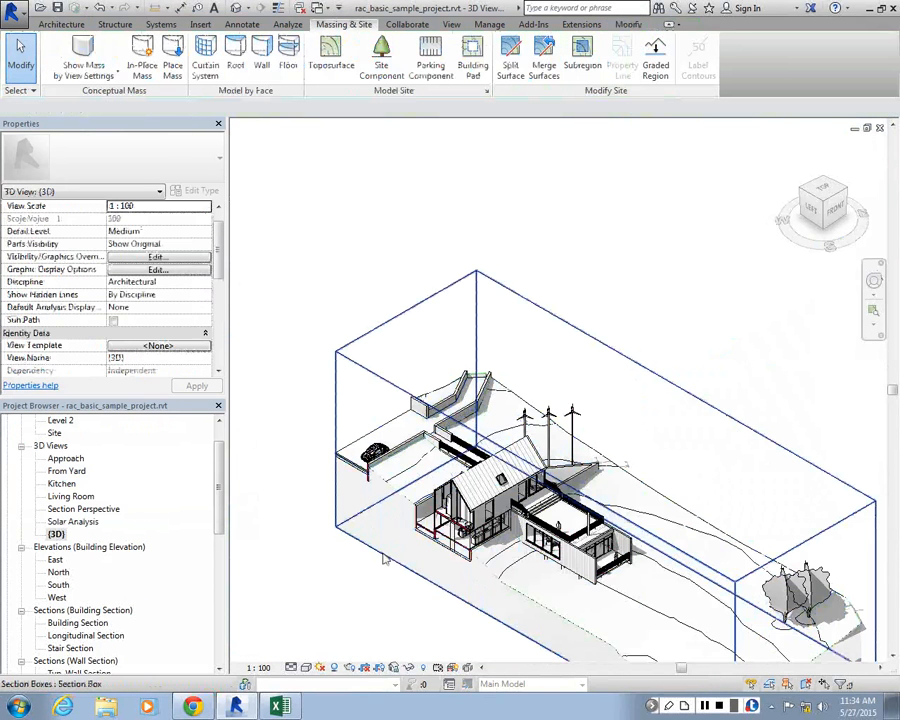
pyautogui.scroll(5, 397, 491)
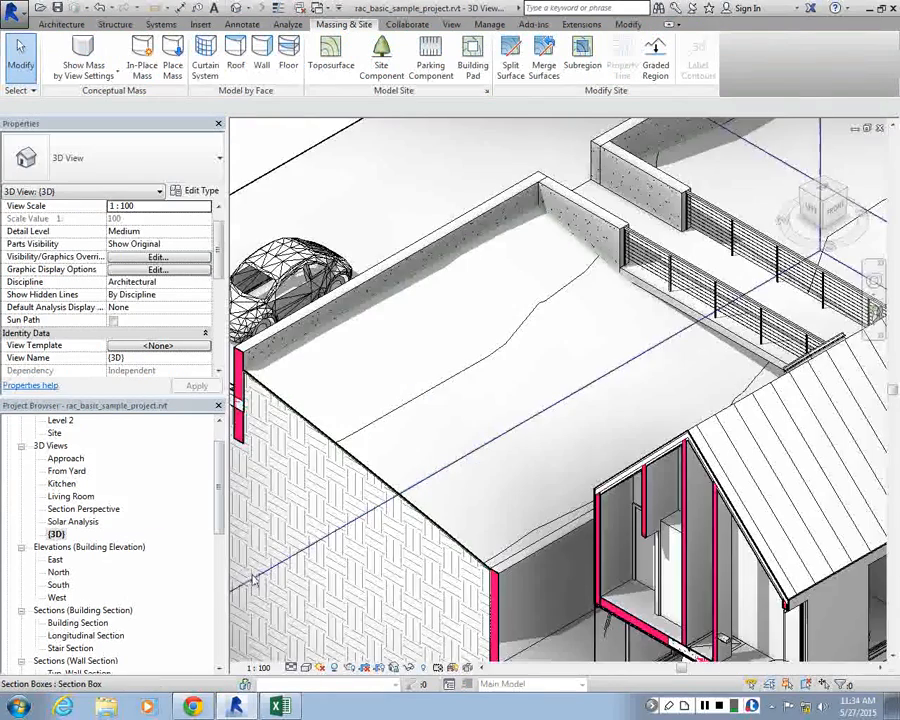
pyautogui.scroll(-3, 379, 394)
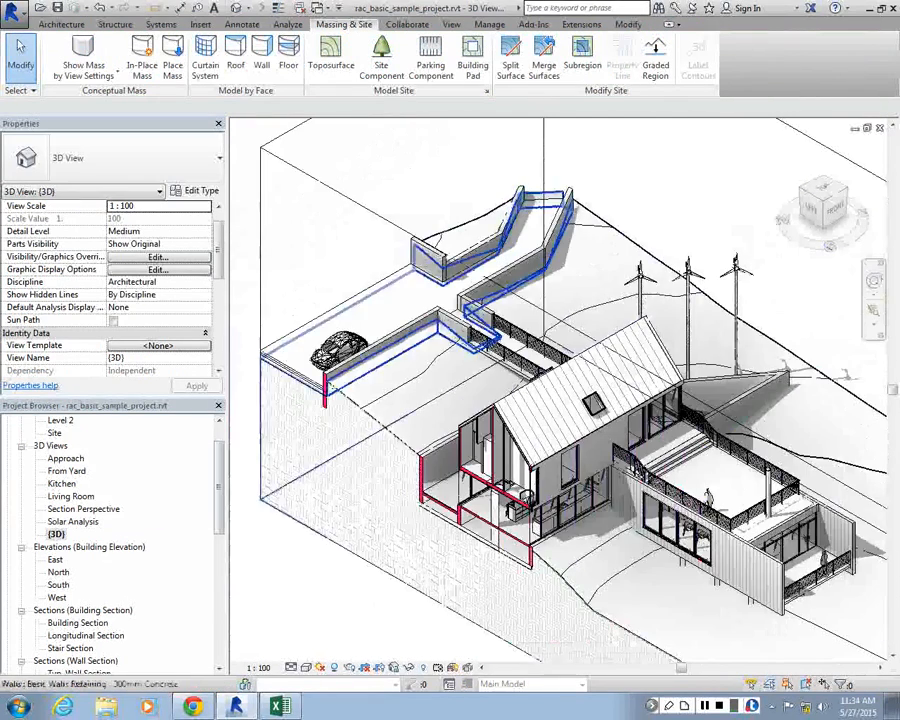
pyautogui.scroll(-2, 422, 294)
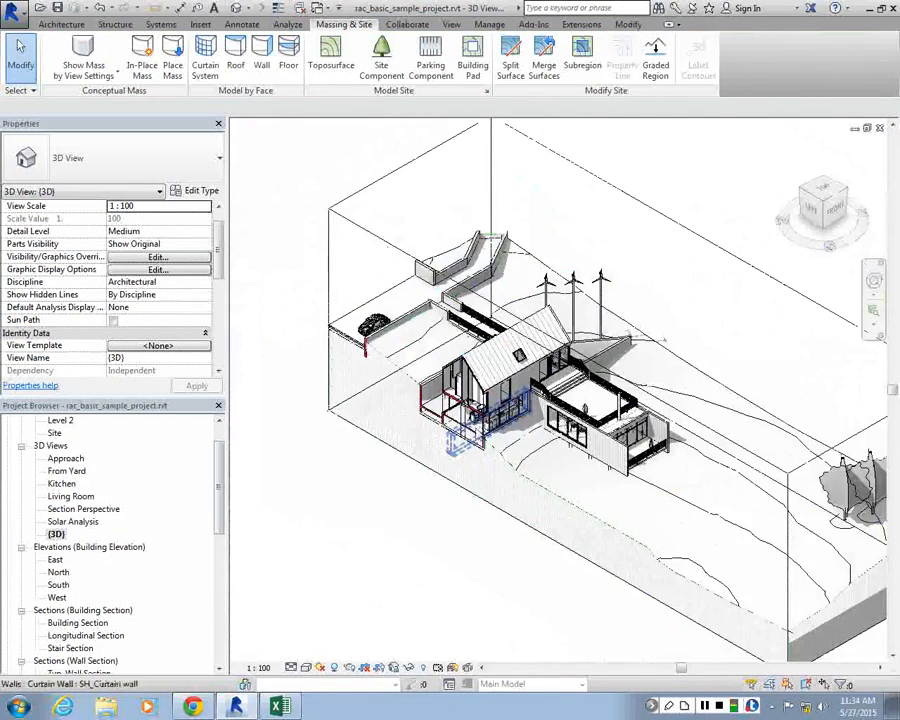
pyautogui.scroll(1, 470, 410)
pyautogui.scroll(3, 465, 405)
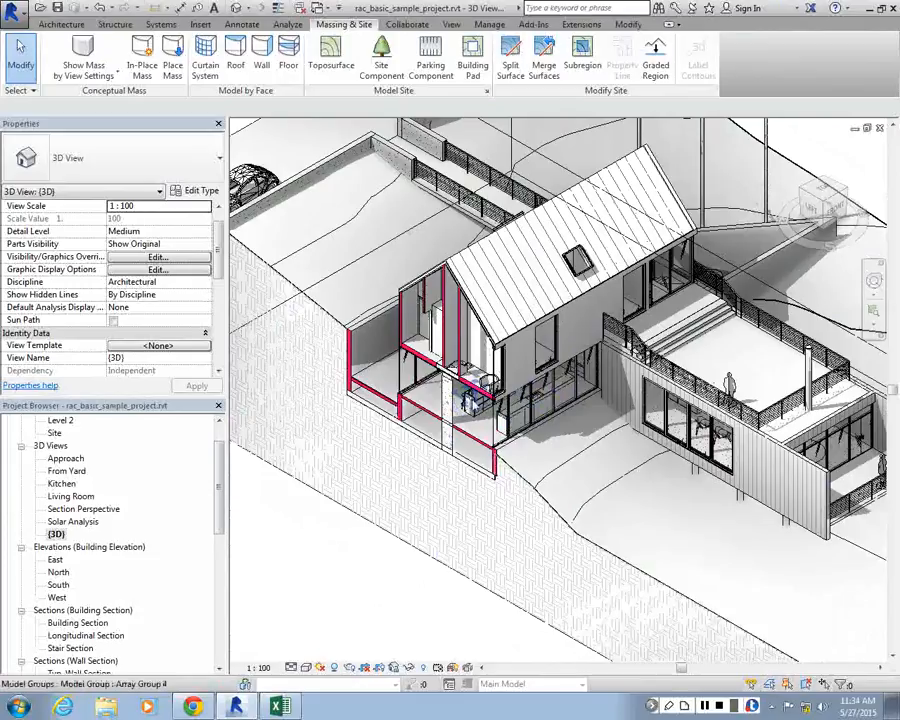
pyautogui.scroll(-1, 386, 205)
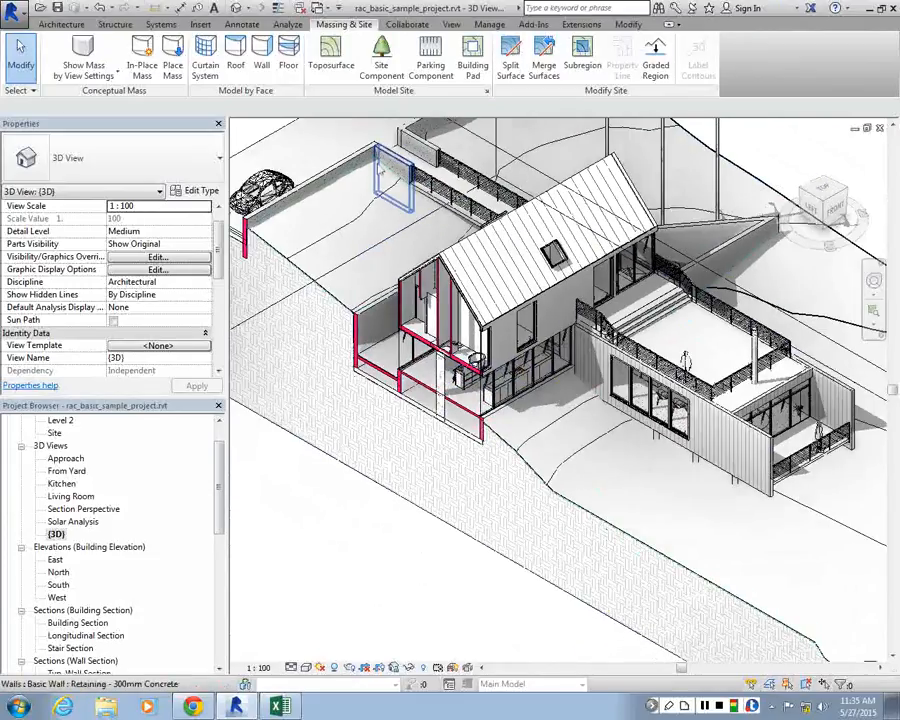
pyautogui.scroll(-1, 281, 647)
# Try the Shaded visual style on the 3D view and return it to Hidden Line
pyautogui.click(305, 667)
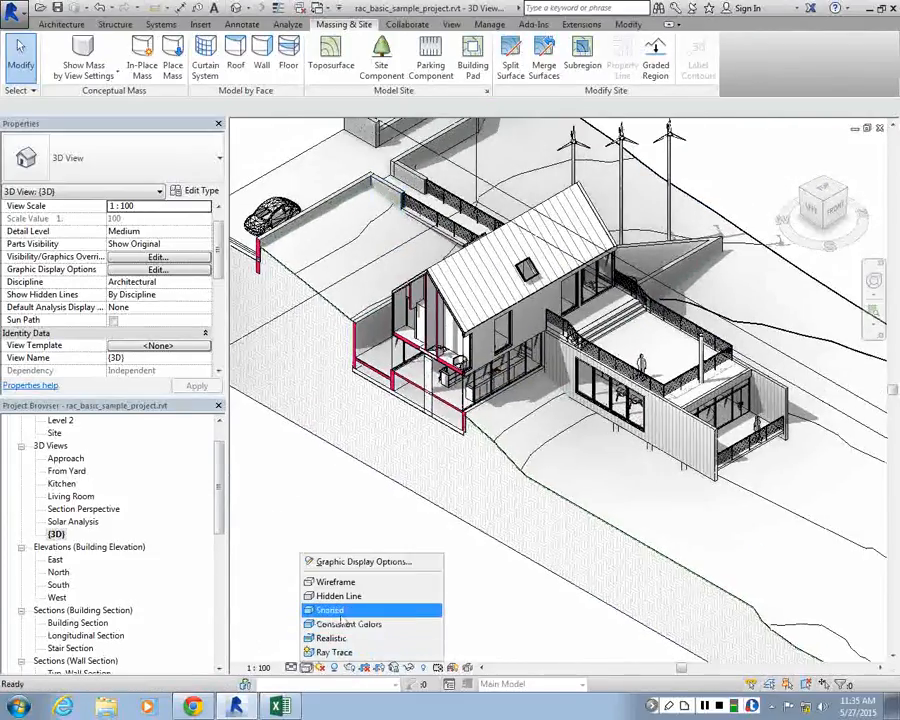
pyautogui.click(335, 611)
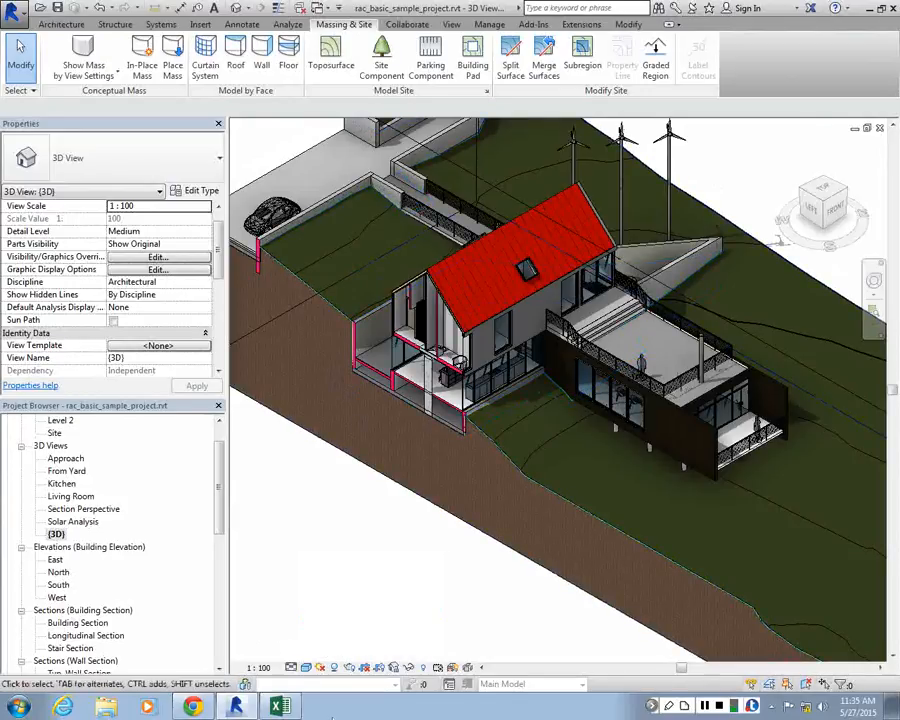
pyautogui.click(305, 667)
pyautogui.click(329, 611)
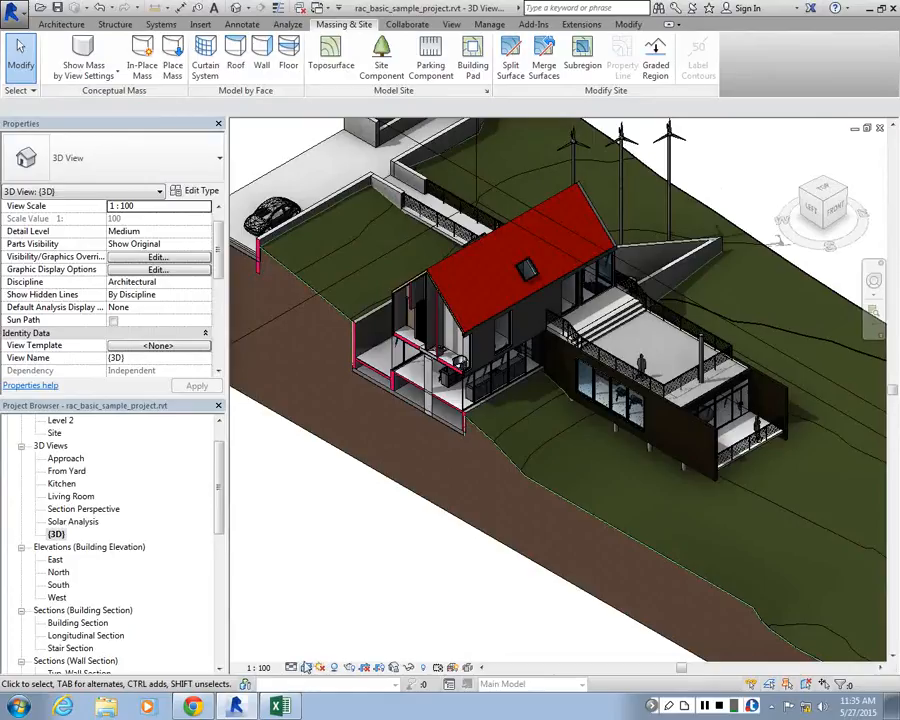
pyautogui.click(306, 667)
pyautogui.click(331, 598)
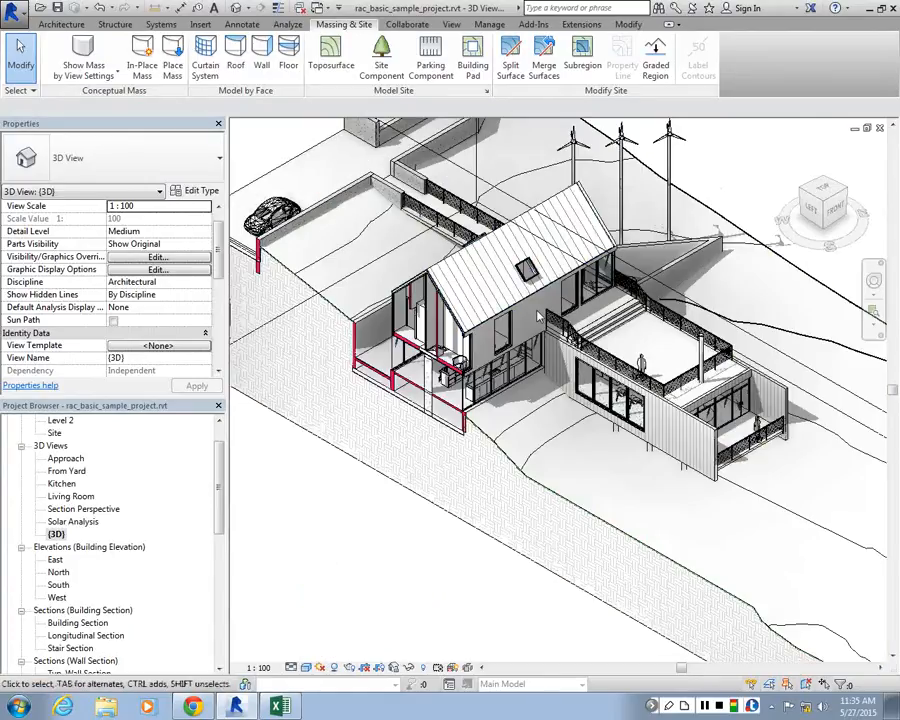
# Select the section box and move its front cutting face deeper into the house to cut through the kitchen and the room above
pyautogui.scroll(-3, 538, 318)
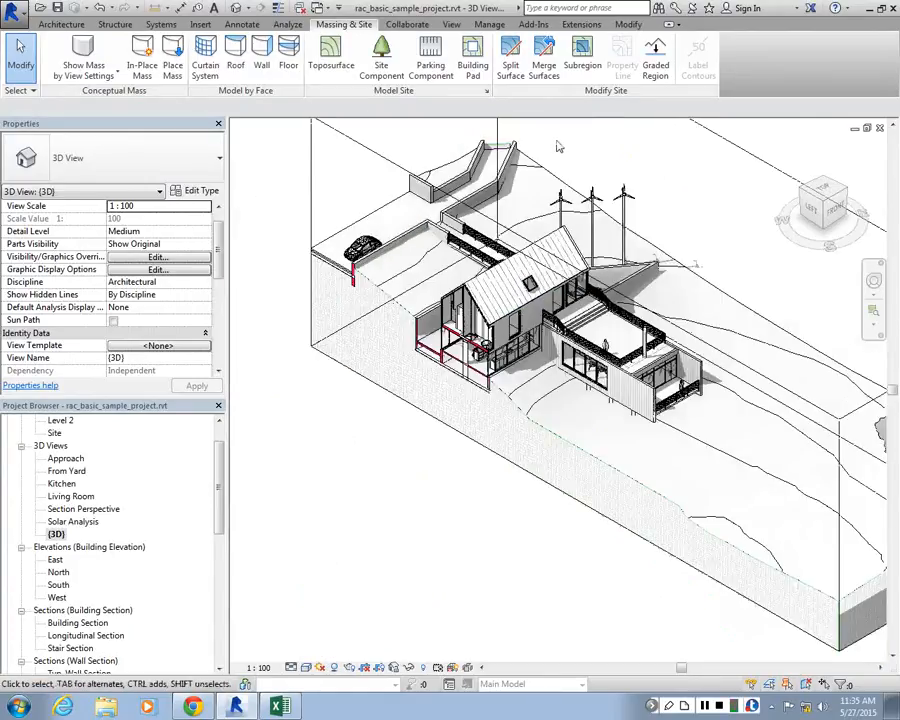
pyautogui.scroll(4, 500, 300)
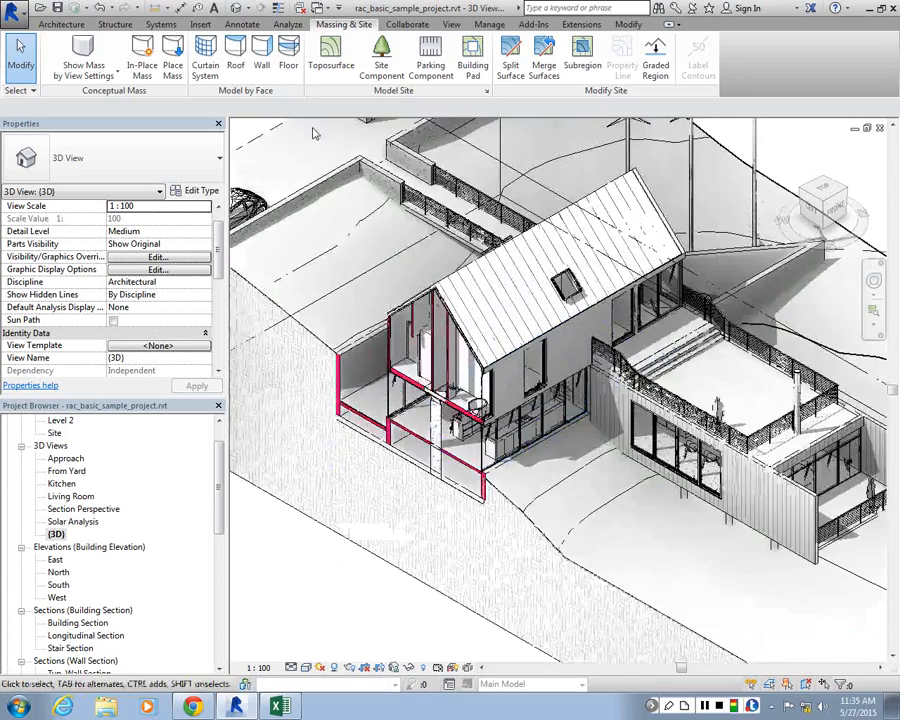
pyautogui.scroll(-1, 383, 217)
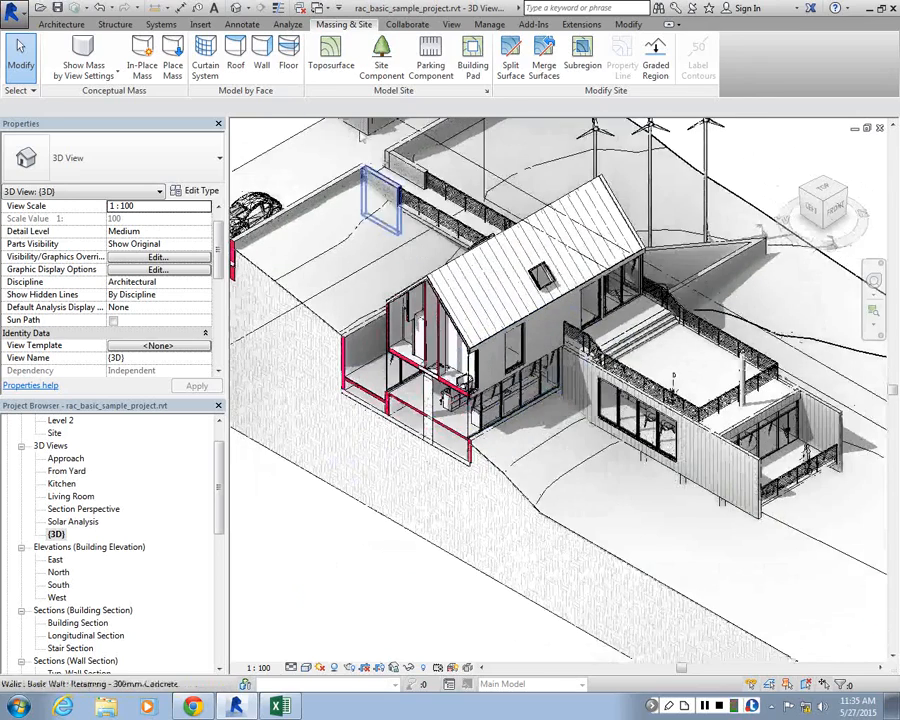
pyautogui.scroll(-2, 373, 220)
pyautogui.click(335, 133)
pyautogui.scroll(1, 390, 230)
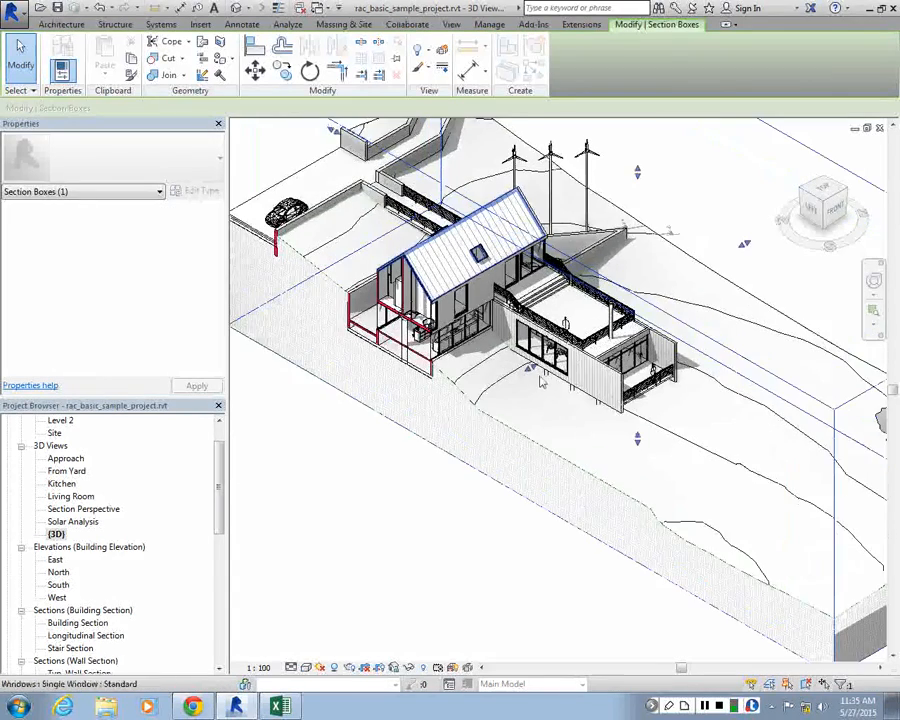
pyautogui.scroll(2, 385, 222)
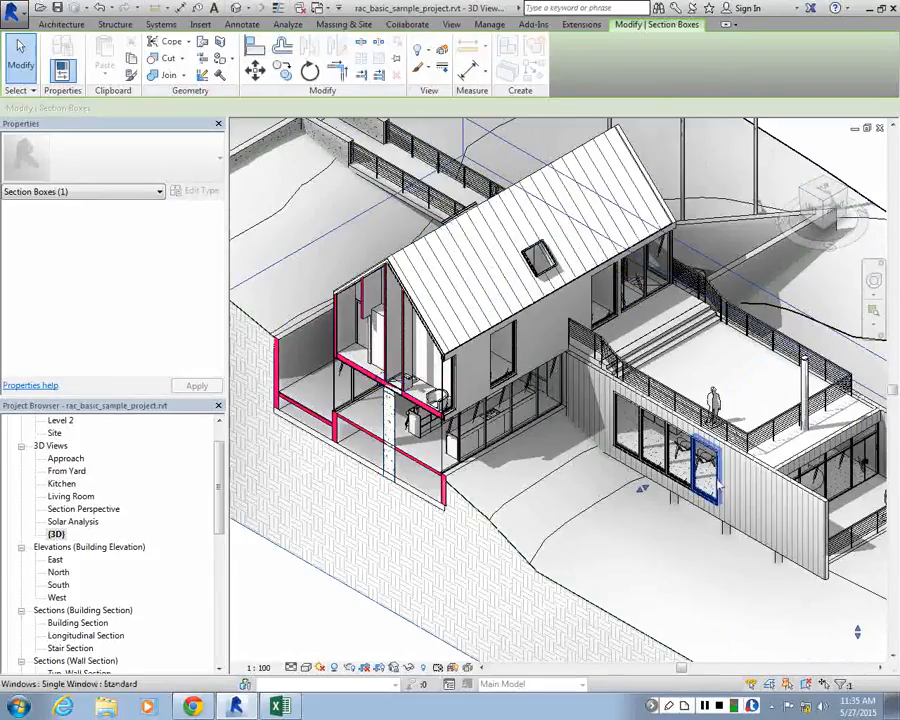
pyautogui.moveTo(643, 488); pyautogui.dragTo(614, 503)
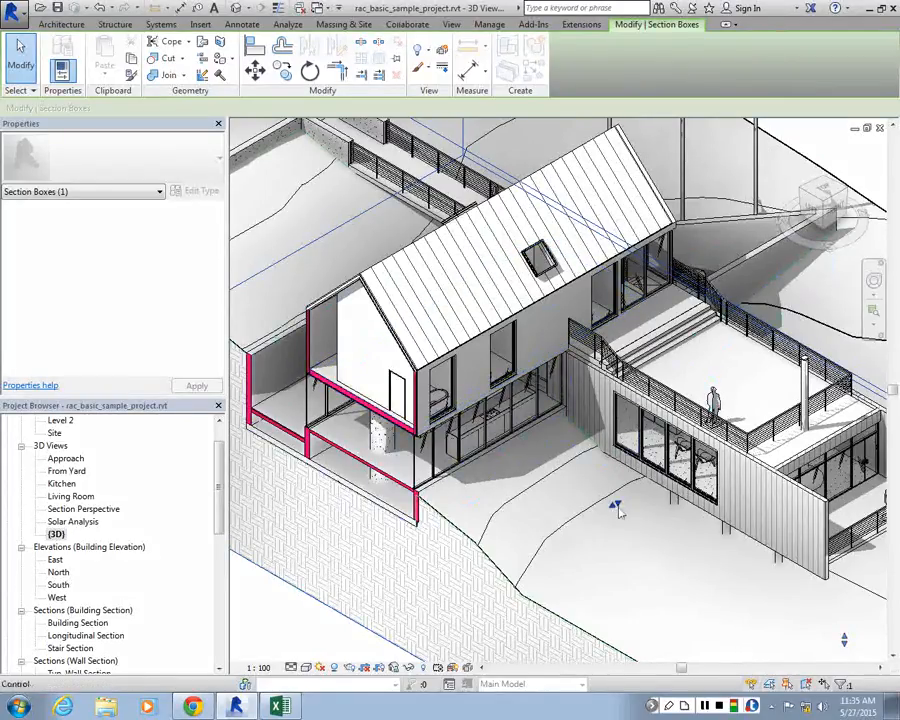
pyautogui.moveTo(617, 508); pyautogui.dragTo(628, 496)
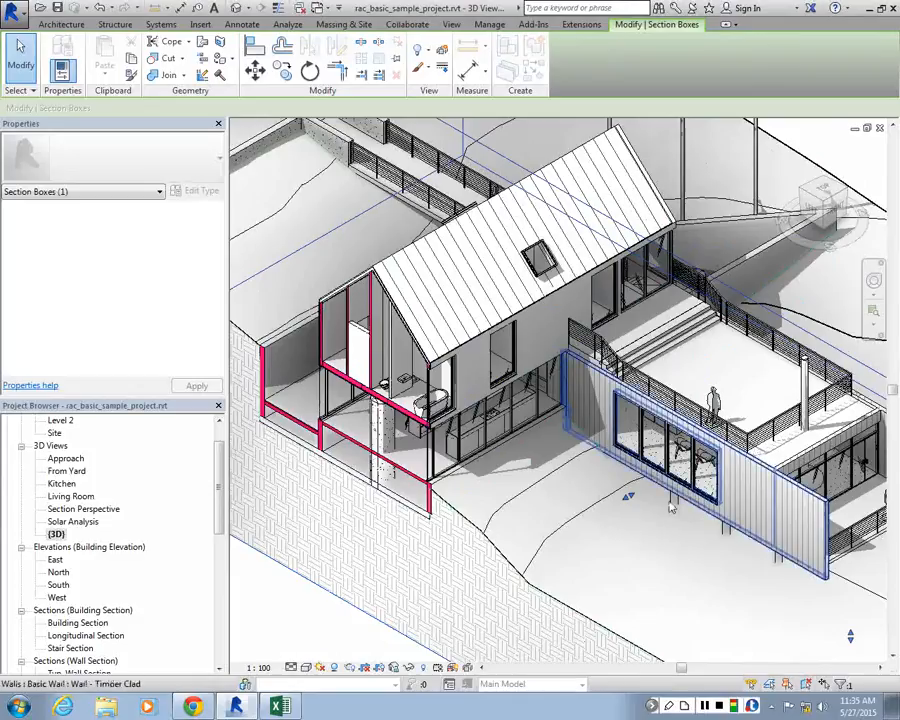
pyautogui.moveTo(645, 490); pyautogui.dragTo(672, 472)
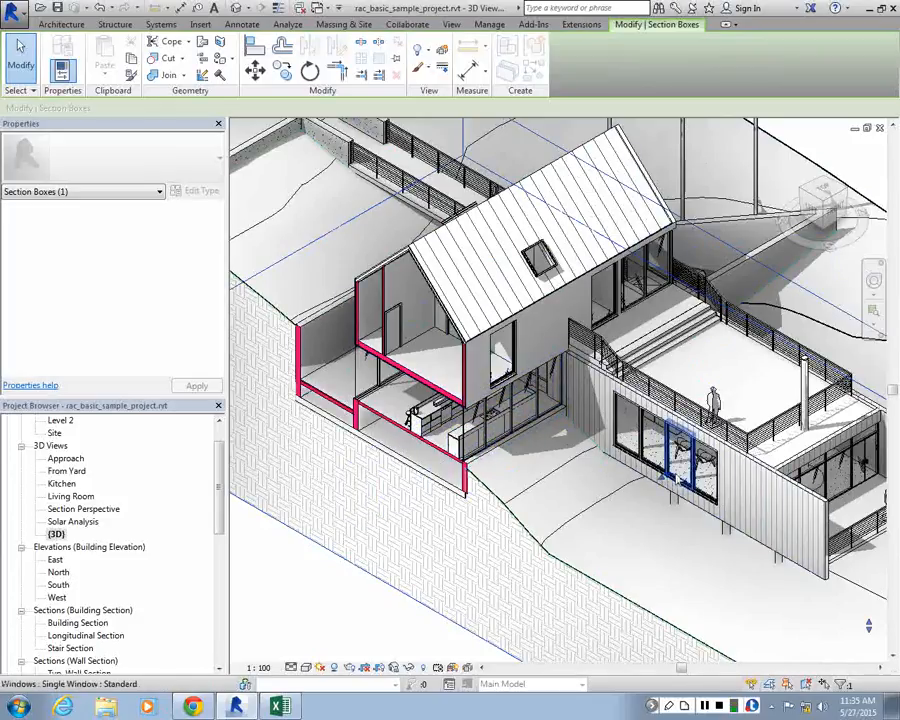
# Try the section box's front cutting face slightly further forward and return it to the cut through the open upper room
pyautogui.moveTo(662, 480); pyautogui.dragTo(658, 486)
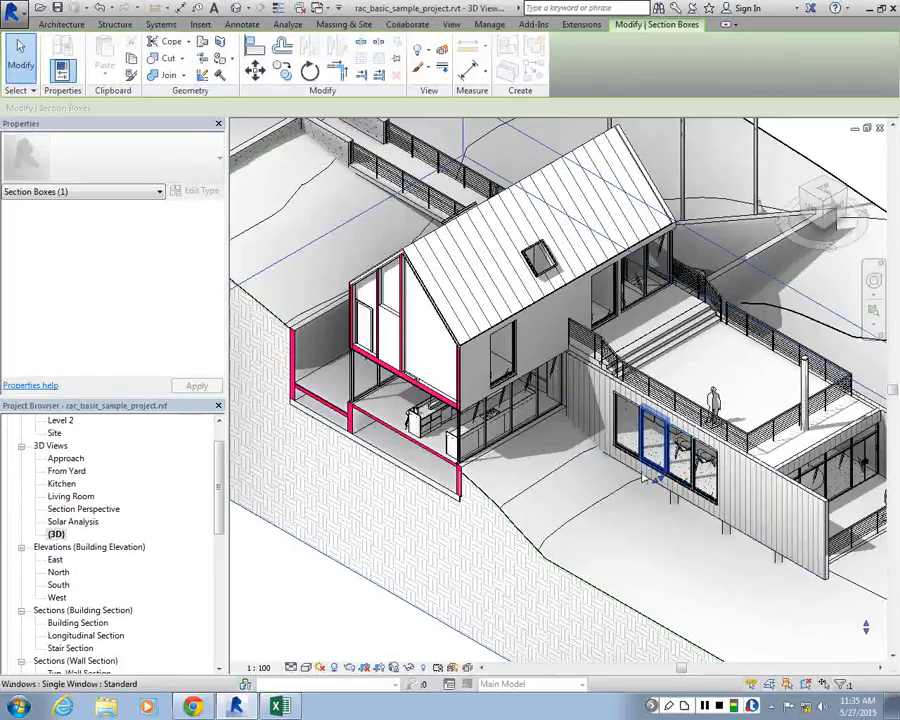
pyautogui.moveTo(659, 478); pyautogui.dragTo(664, 480)
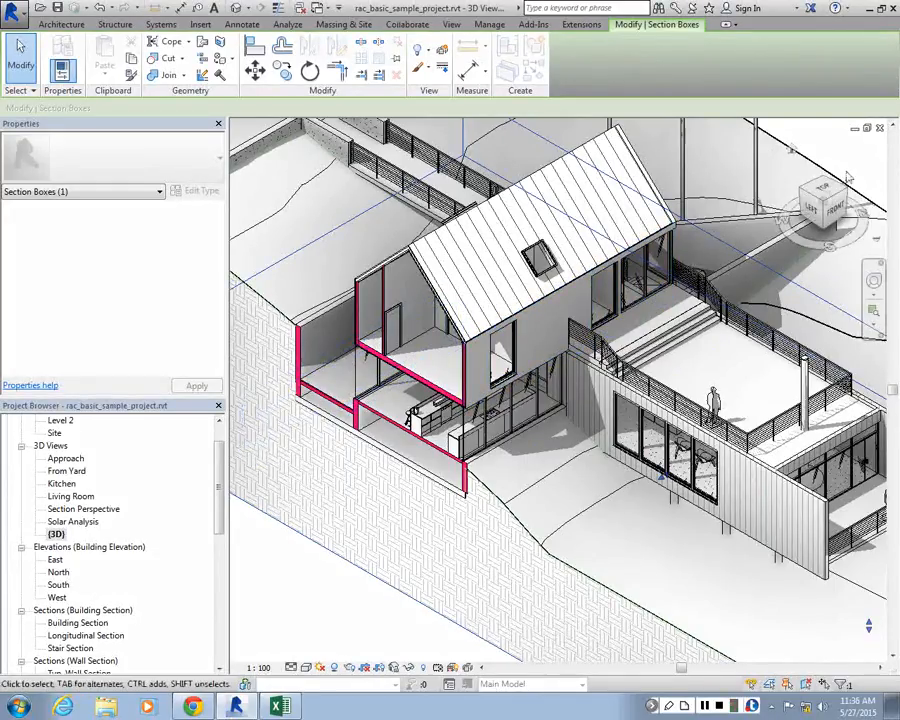
# Orient the 3D view to the top-front-left isometric corner and frame it on the sectioned house and its terrace
pyautogui.click(826, 204)
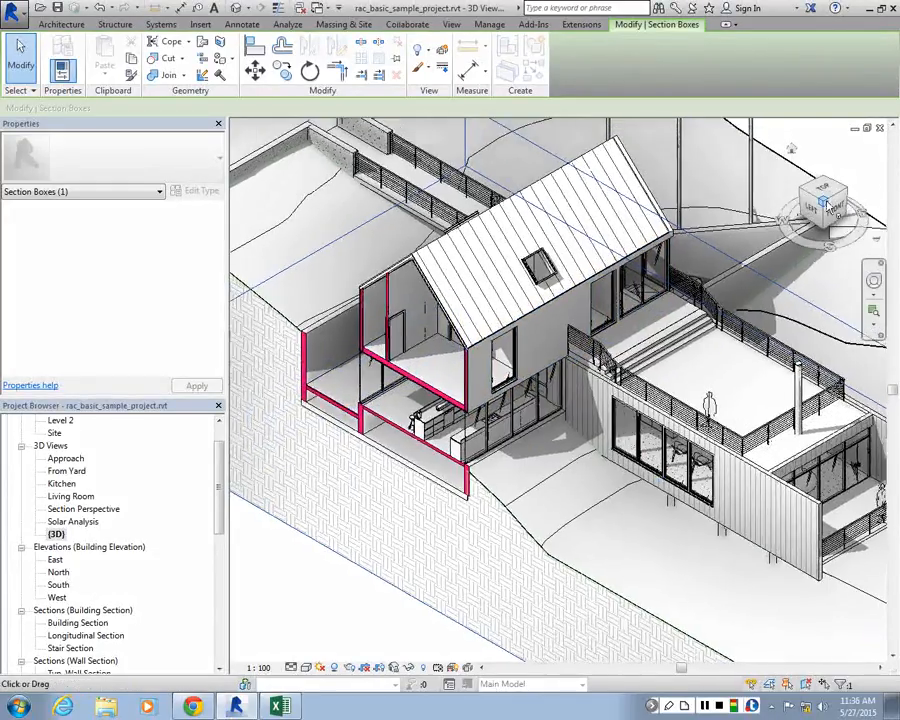
pyautogui.scroll(3, 558, 622)
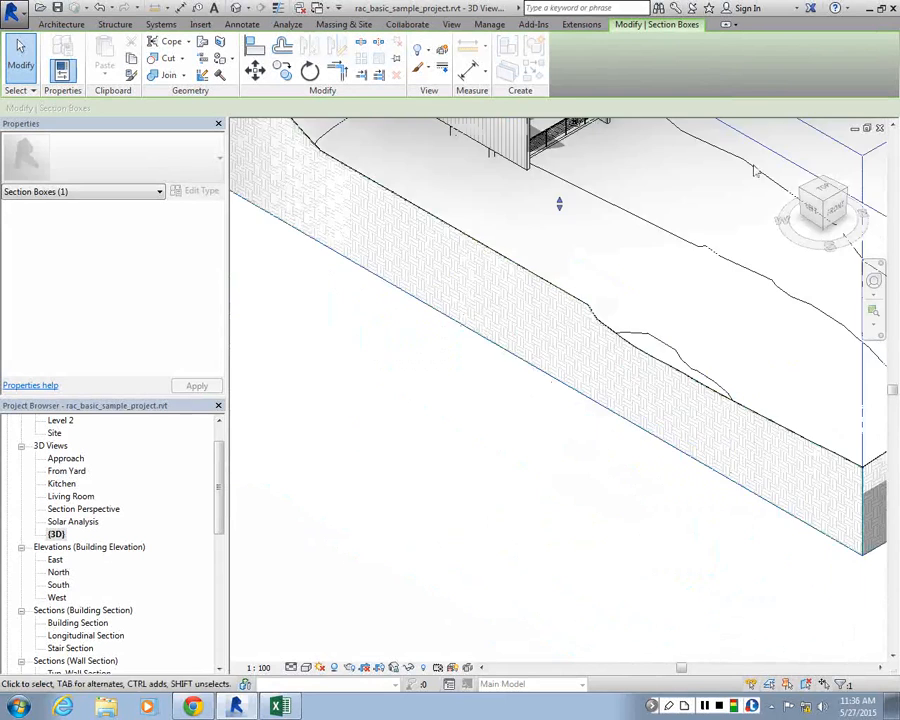
pyautogui.click(815, 230)
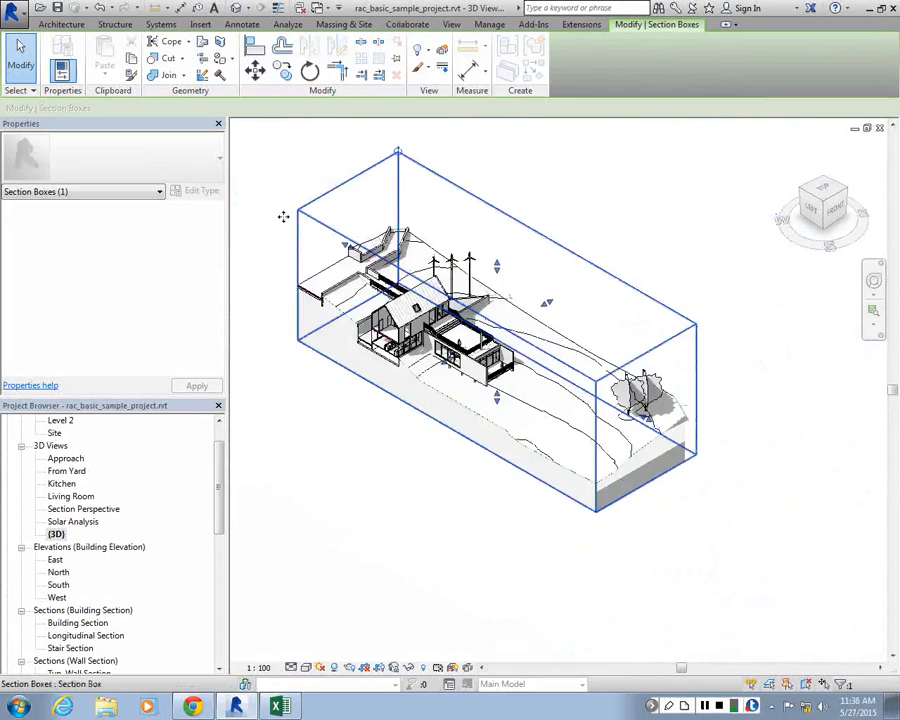
pyautogui.scroll(3, 372, 364)
pyautogui.scroll(4, 553, 555)
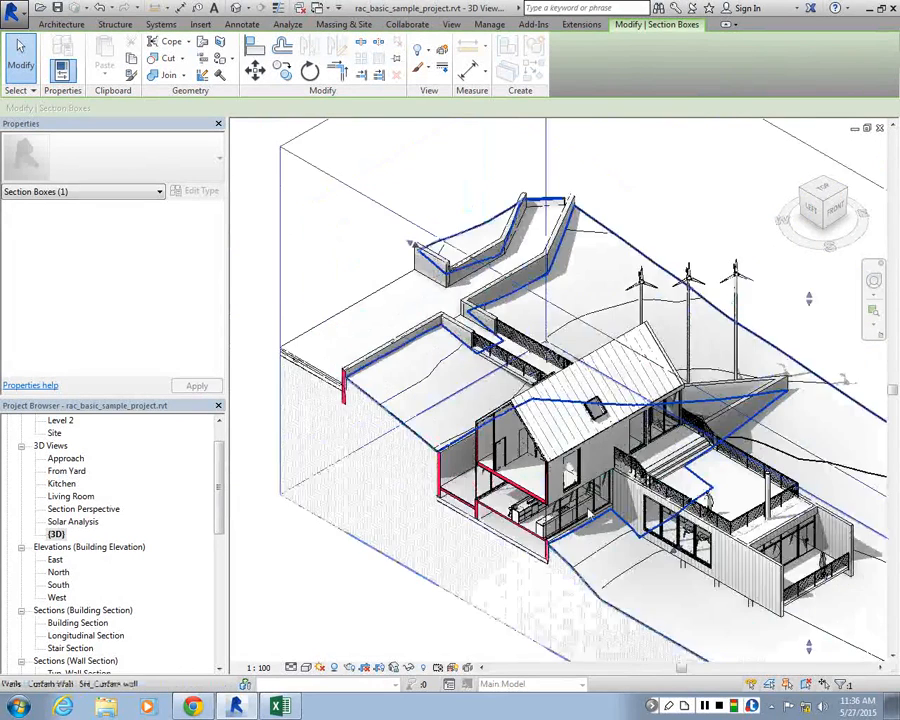
pyautogui.scroll(-2, 578, 542)
pyautogui.scroll(3, 378, 322)
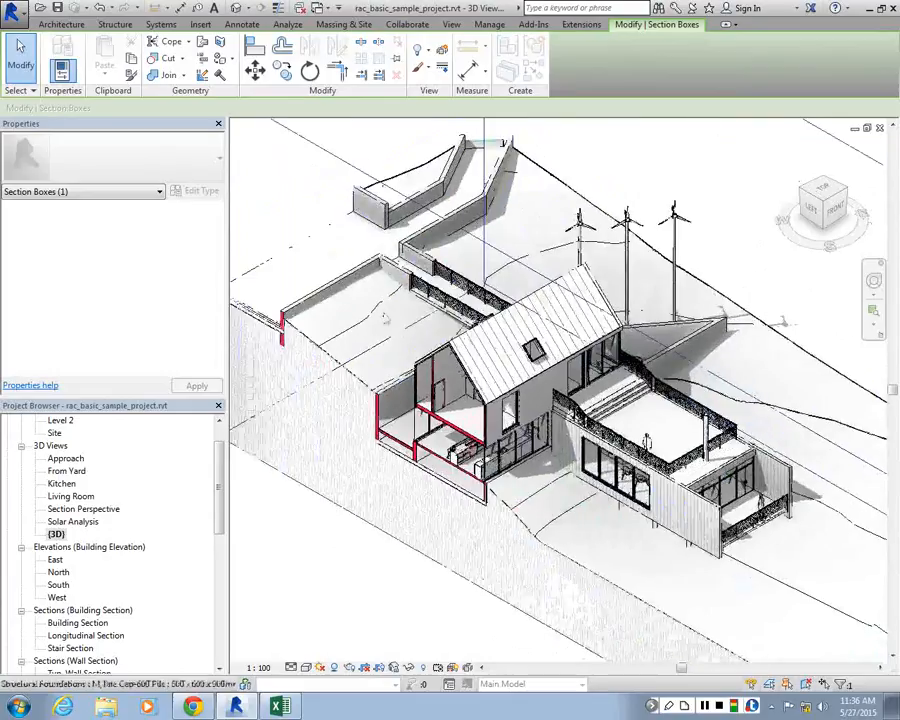
# Save the {3D} view to the project as an image named SECTION-CUT, fitted to 10000 pixels horizontally
pyautogui.rightClick(101, 533)
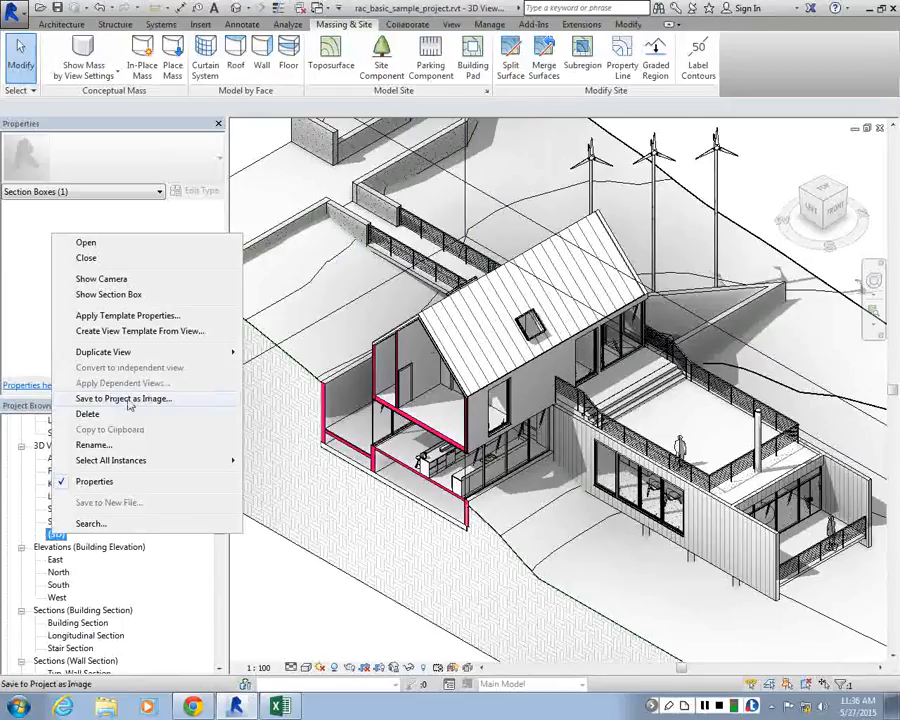
pyautogui.click(128, 401)
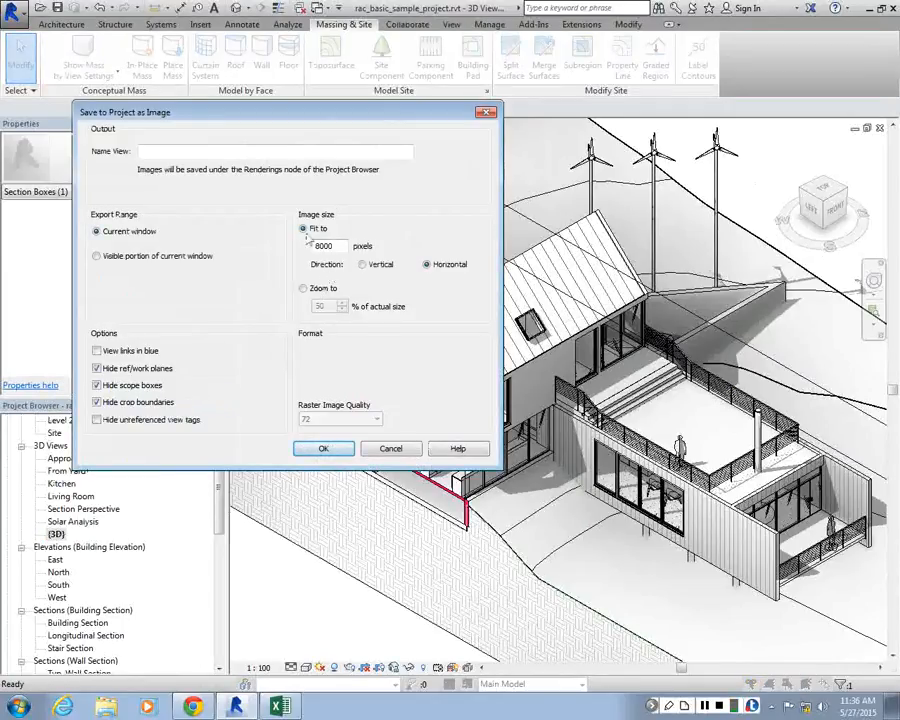
pyautogui.write('SECTION-CUT')
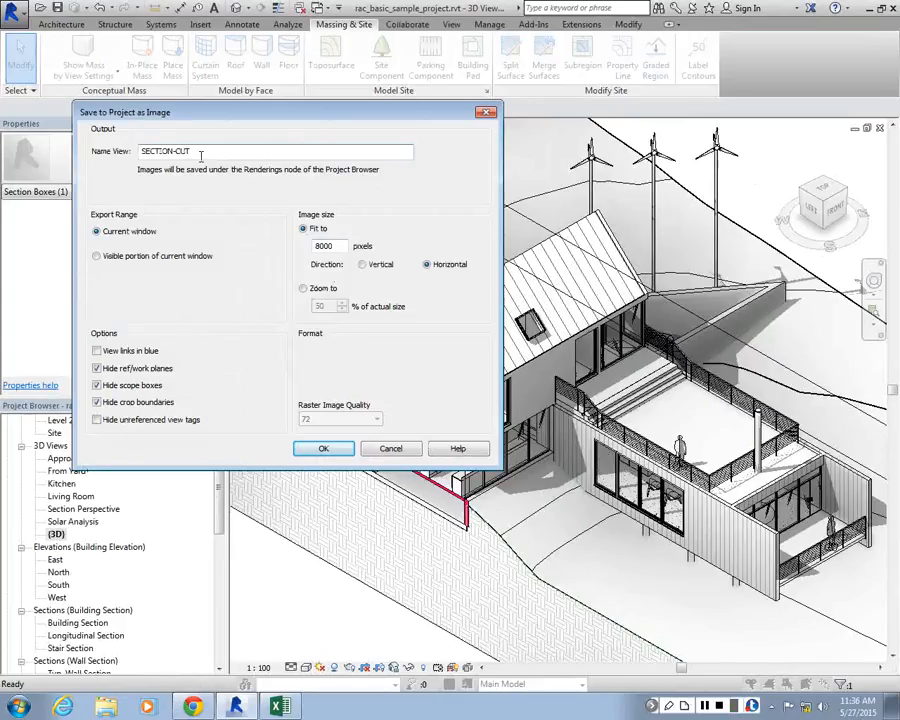
pyautogui.click(320, 244)
pyautogui.press('BackSpace')
pyautogui.write('1')
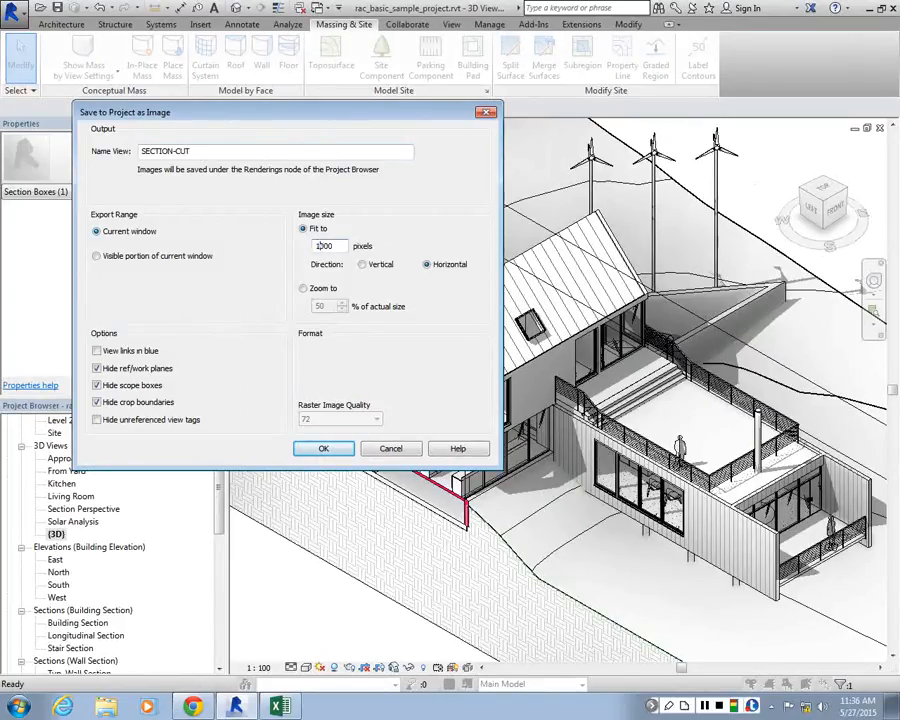
pyautogui.click(323, 449)
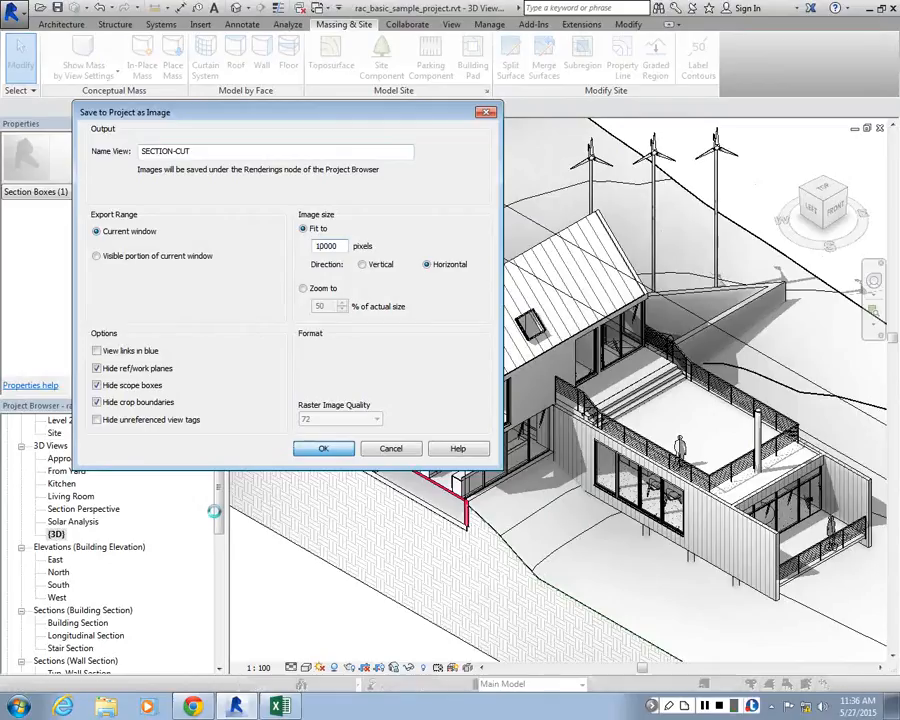
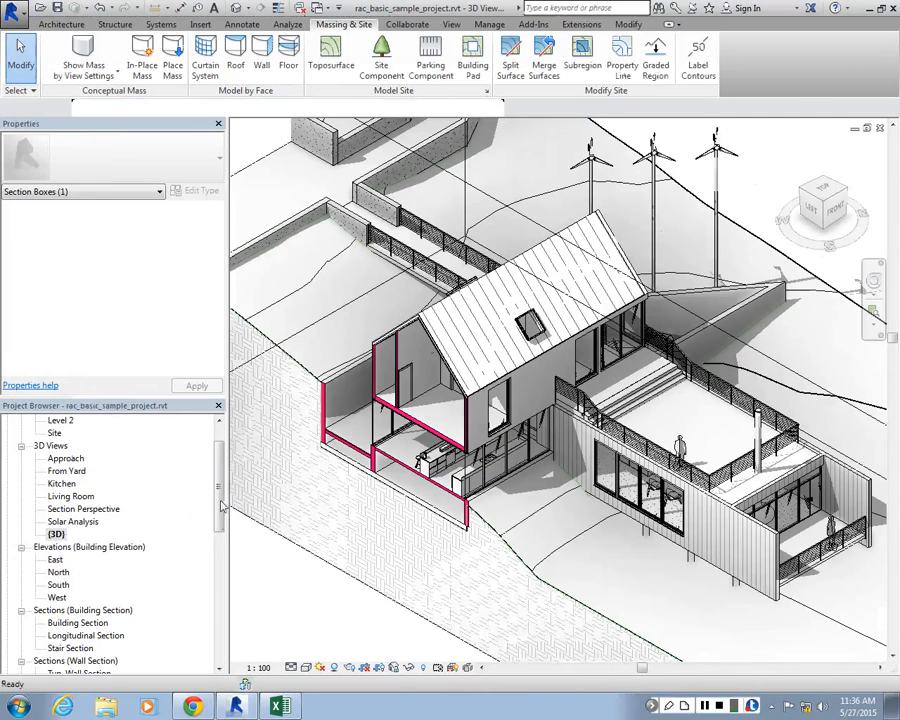
# Open the saved SECTION-CUT rendering and examine its cut walls, kitchen interior, line quality and shadows at close range
pyautogui.scroll(-5, 90, 630)
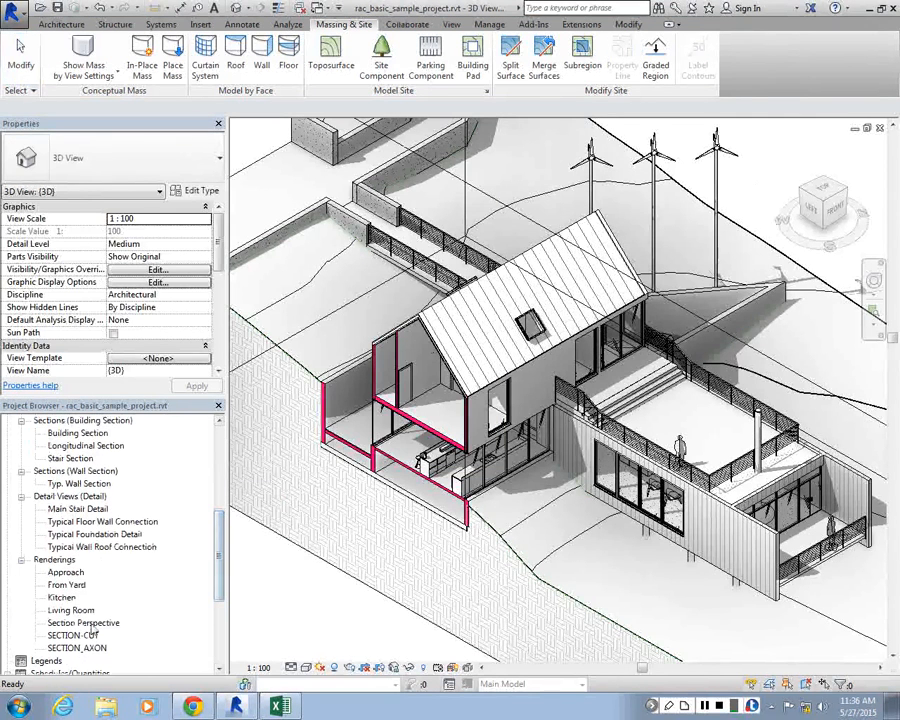
pyautogui.doubleClick(77, 640)
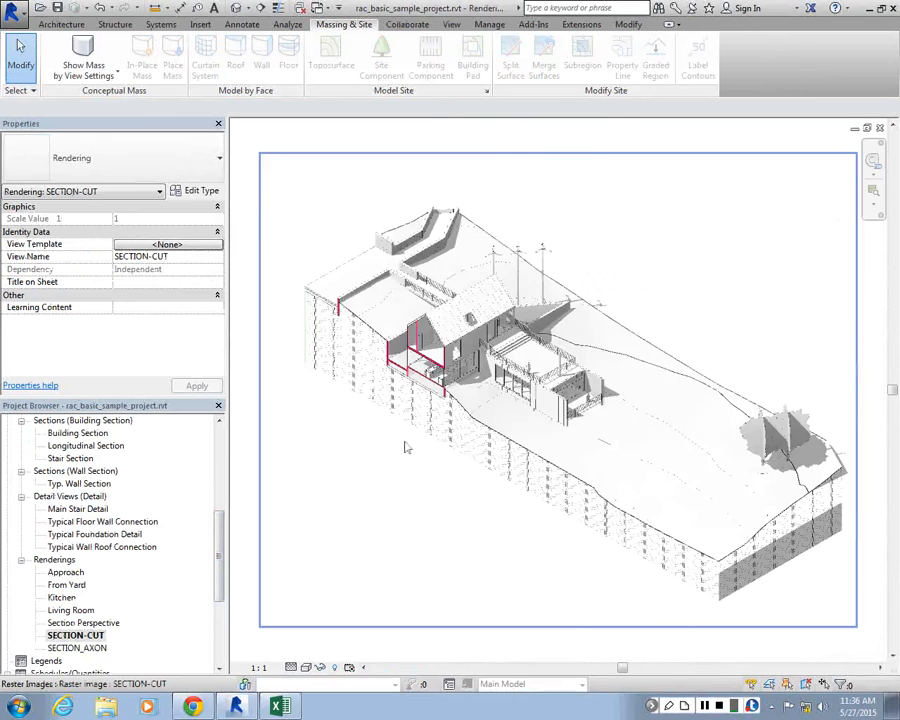
pyautogui.scroll(5, 446, 241)
pyautogui.scroll(4, 443, 313)
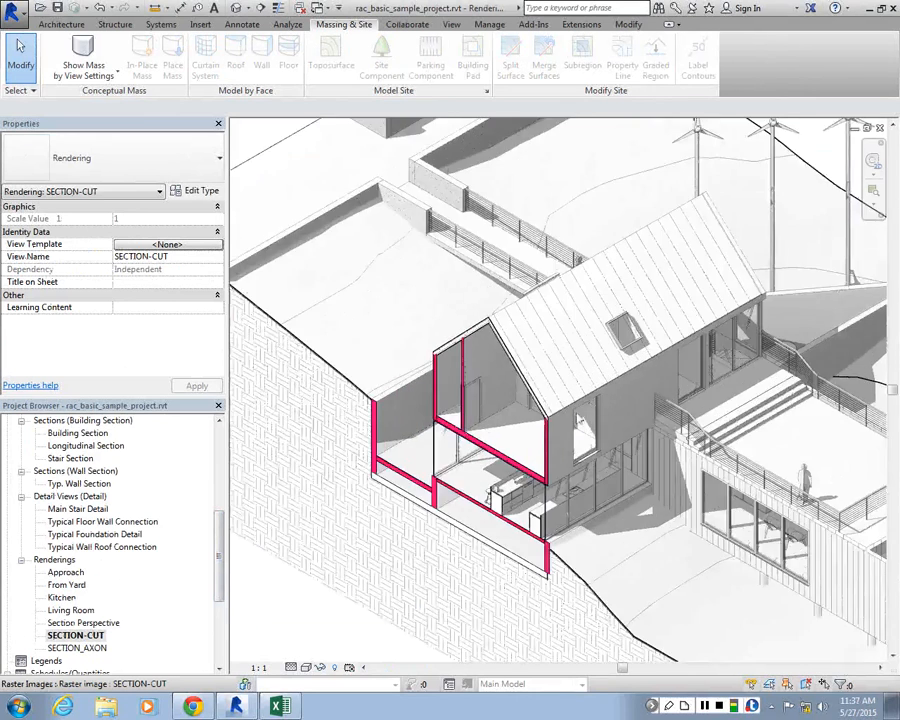
pyautogui.scroll(3, 395, 373)
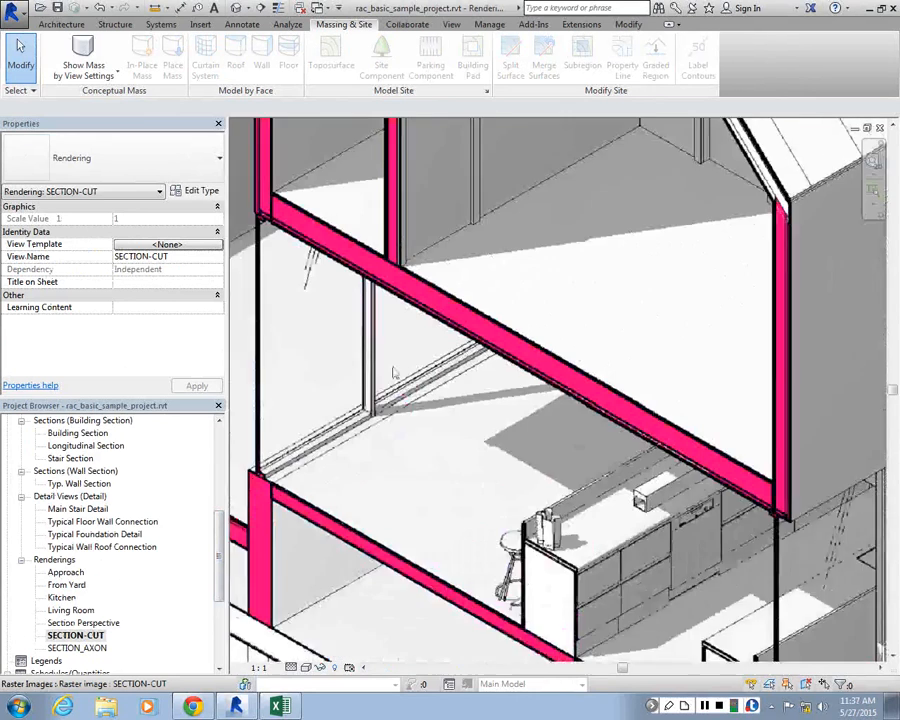
pyautogui.scroll(-3, 395, 373)
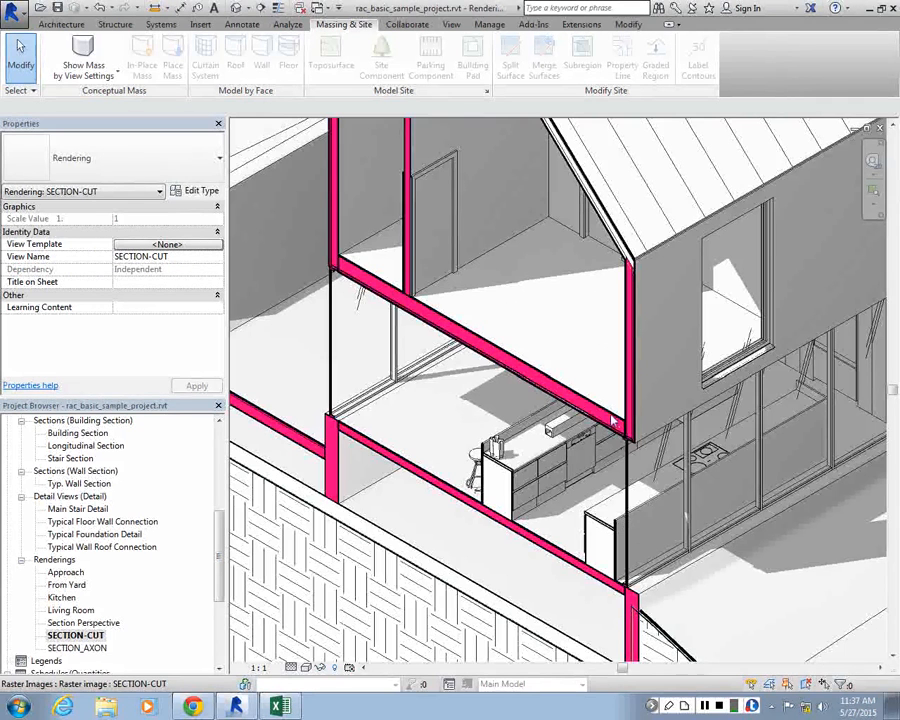
pyautogui.scroll(-2, 535, 468)
pyautogui.scroll(2, 739, 343)
pyautogui.scroll(-5, 430, 379)
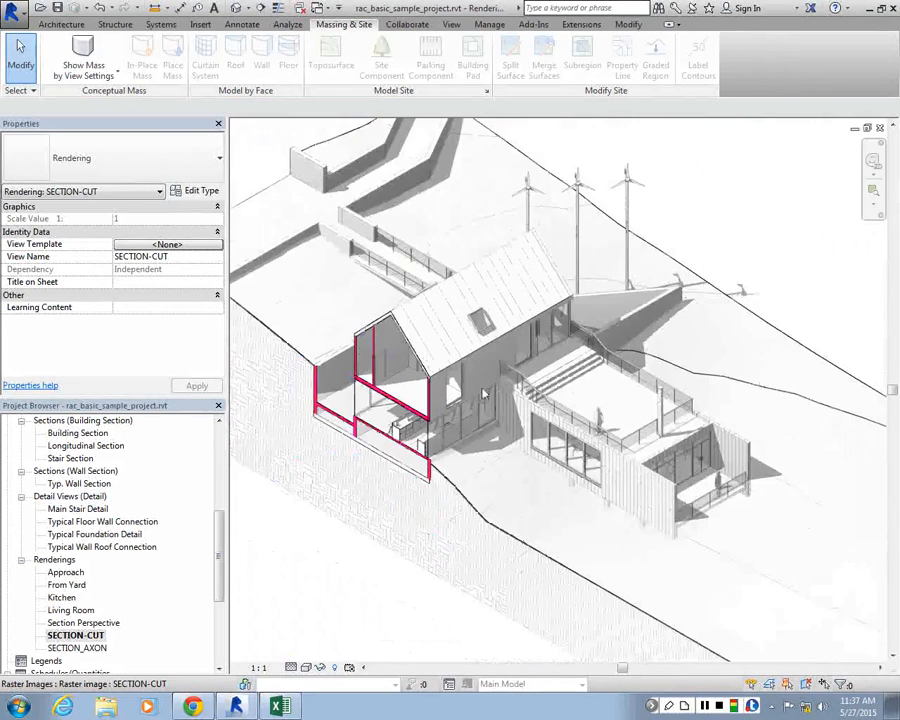
pyautogui.scroll(4, 600, 385)
pyautogui.scroll(-3, 630, 380)
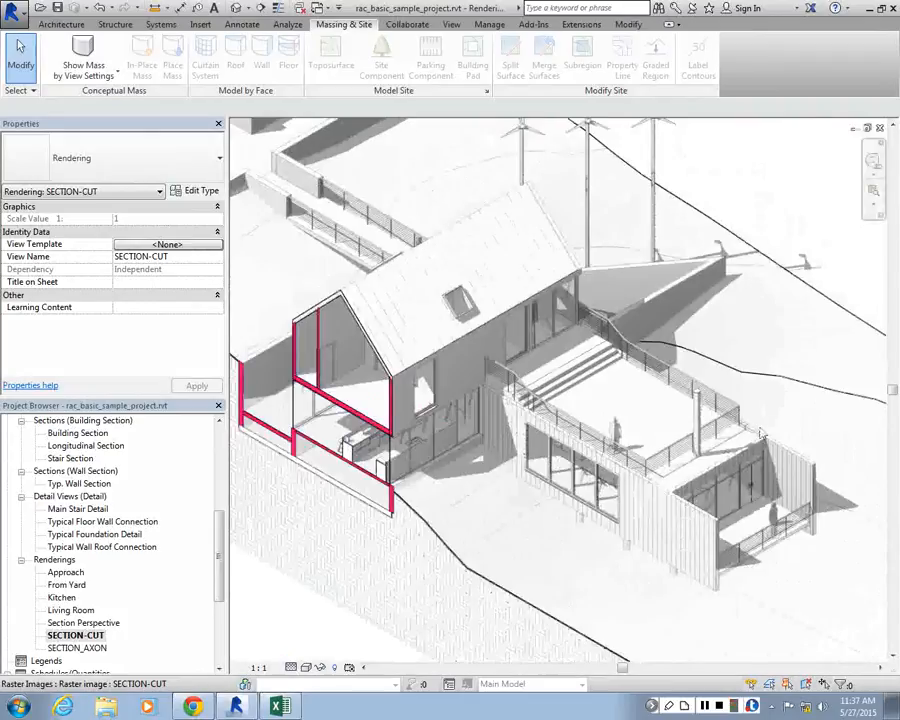
pyautogui.scroll(-2, 628, 380)
pyautogui.scroll(2, 628, 332)
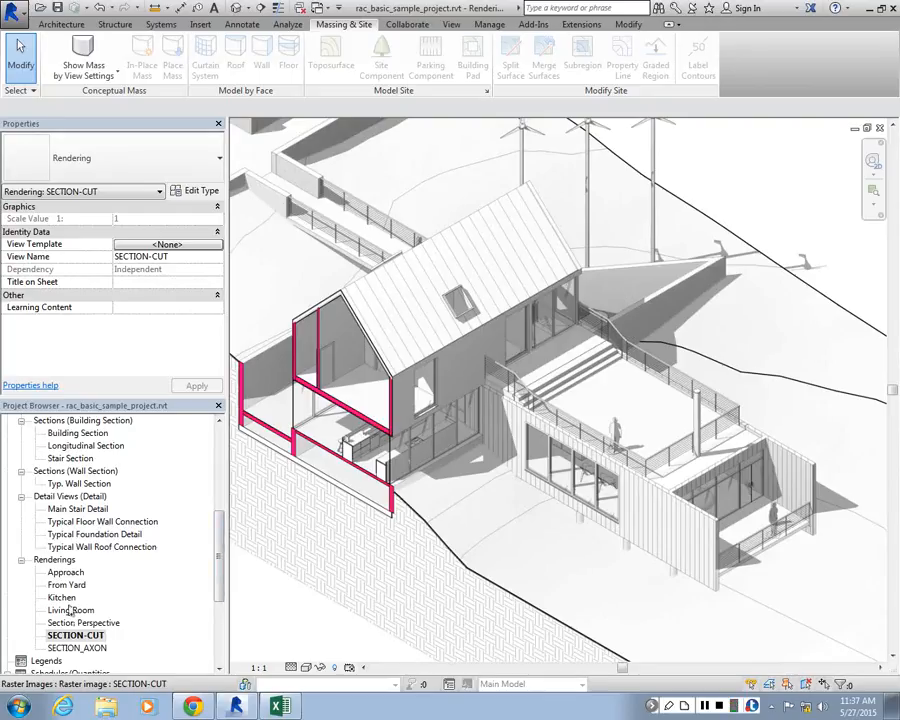
# View the saved Approach rendering and open the matching Approach perspective under the 3D views
pyautogui.doubleClick(66, 573)
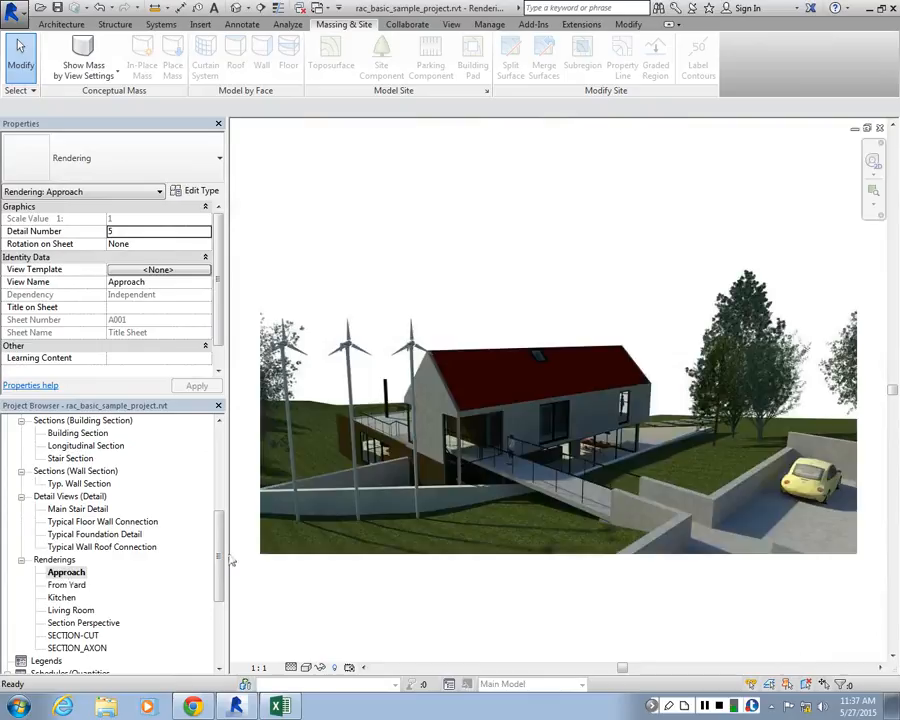
pyautogui.moveTo(224, 518); pyautogui.dragTo(217, 462)
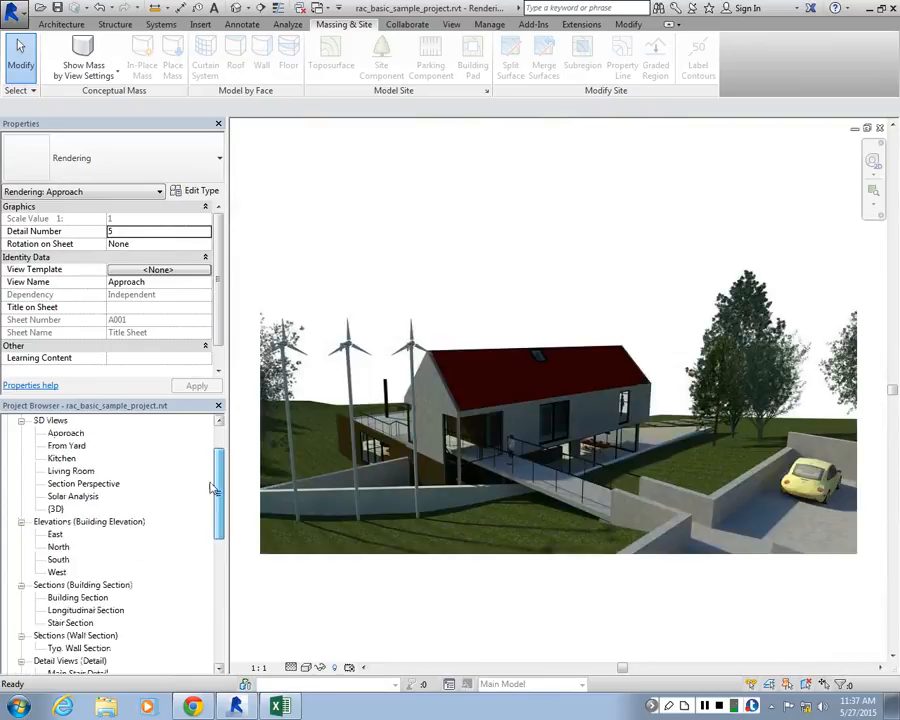
pyautogui.doubleClick(58, 437)
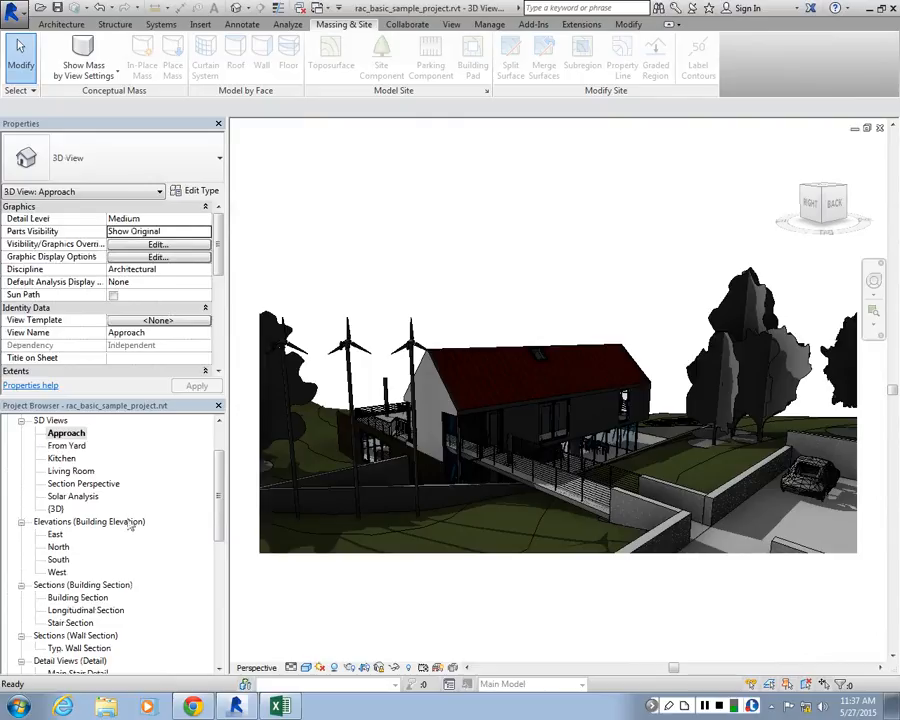
# Check the Approach view's shadow options and set its visual style to Hidden Line
pyautogui.click(176, 257)
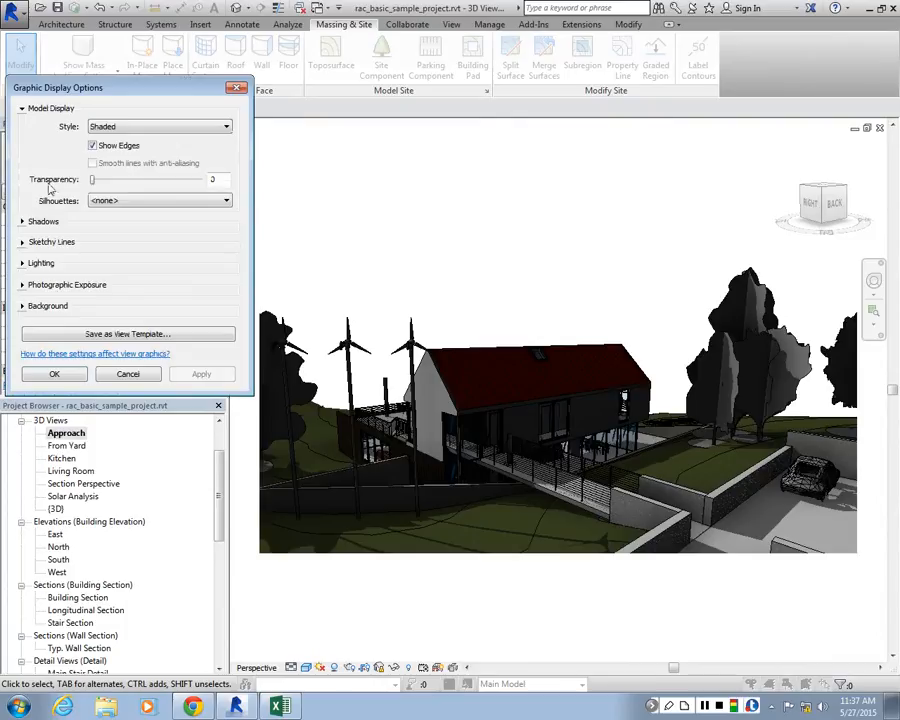
pyautogui.click(115, 126)
pyautogui.click(115, 149)
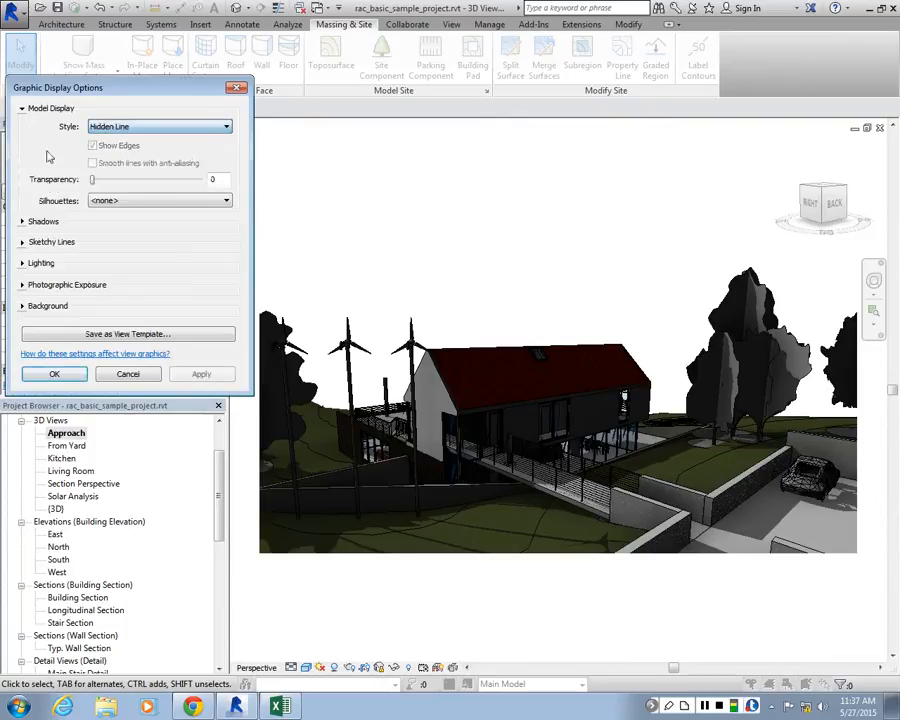
pyautogui.click(22, 221)
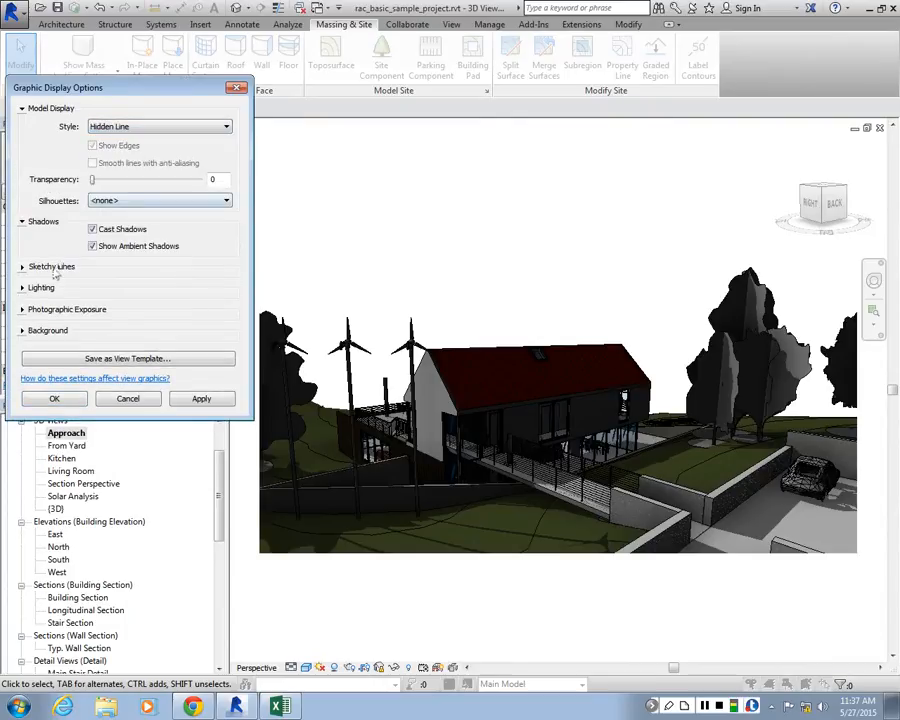
pyautogui.press('Return')
pyautogui.click(306, 667)
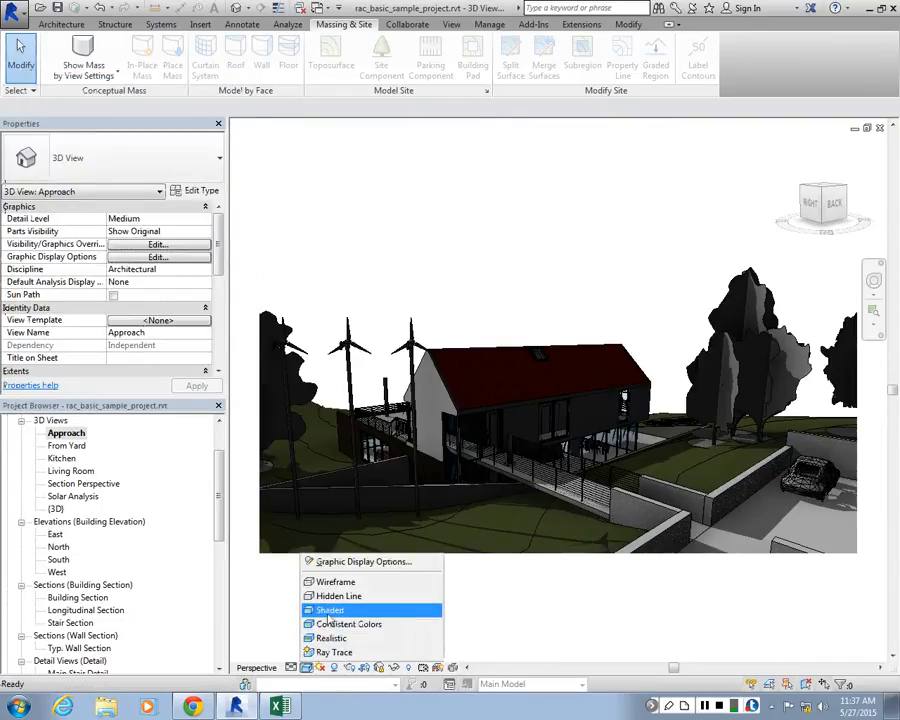
pyautogui.click(336, 596)
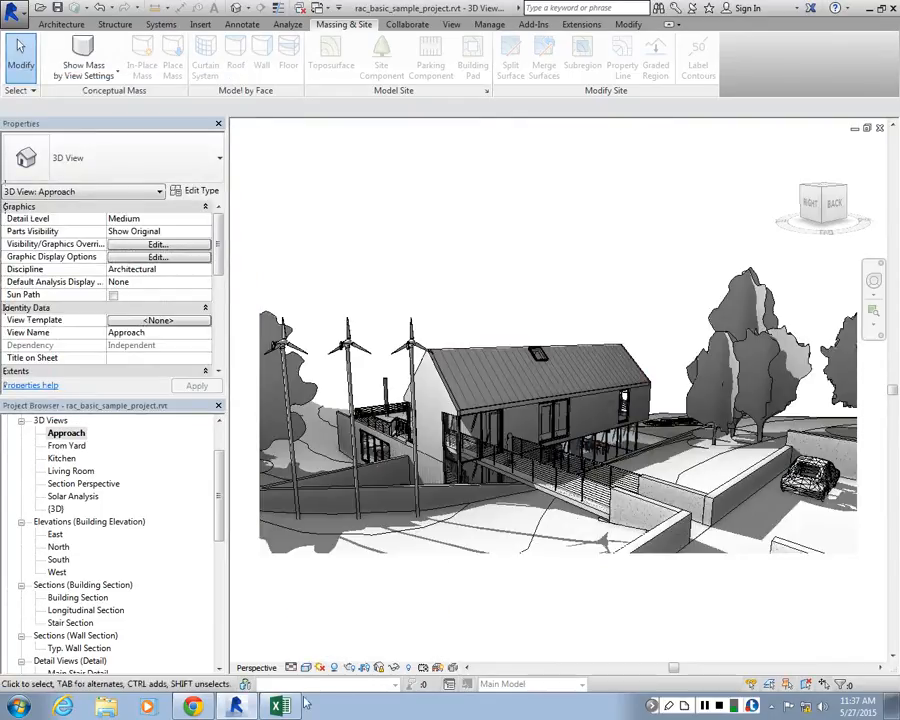
# Open the Approach view's sun settings from its lighting options and apply the <In-session, Still> preset
pyautogui.click(157, 257)
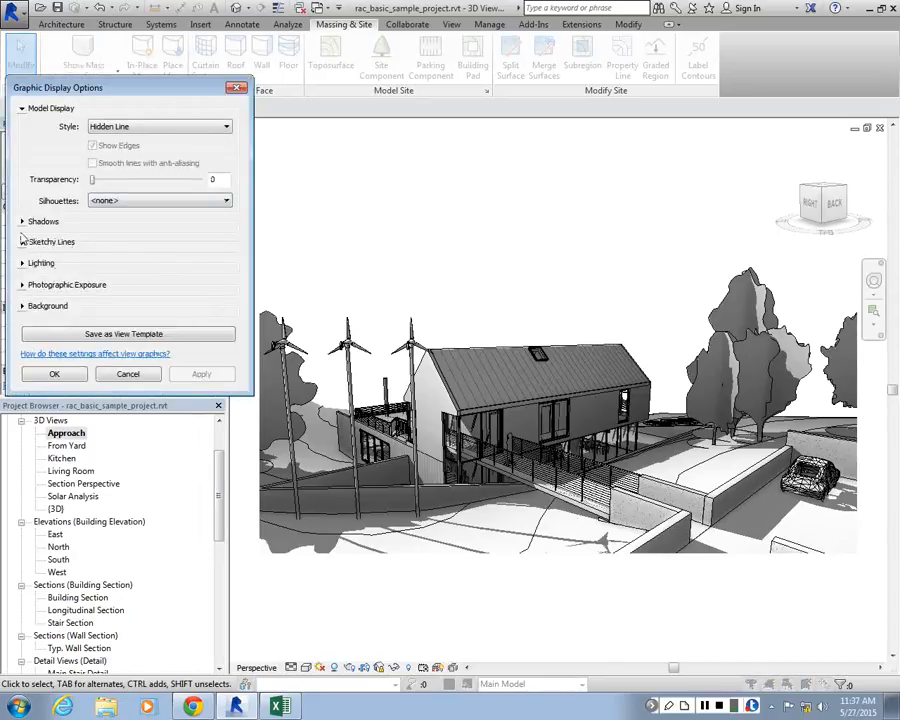
pyautogui.click(22, 263)
pyautogui.click(145, 303)
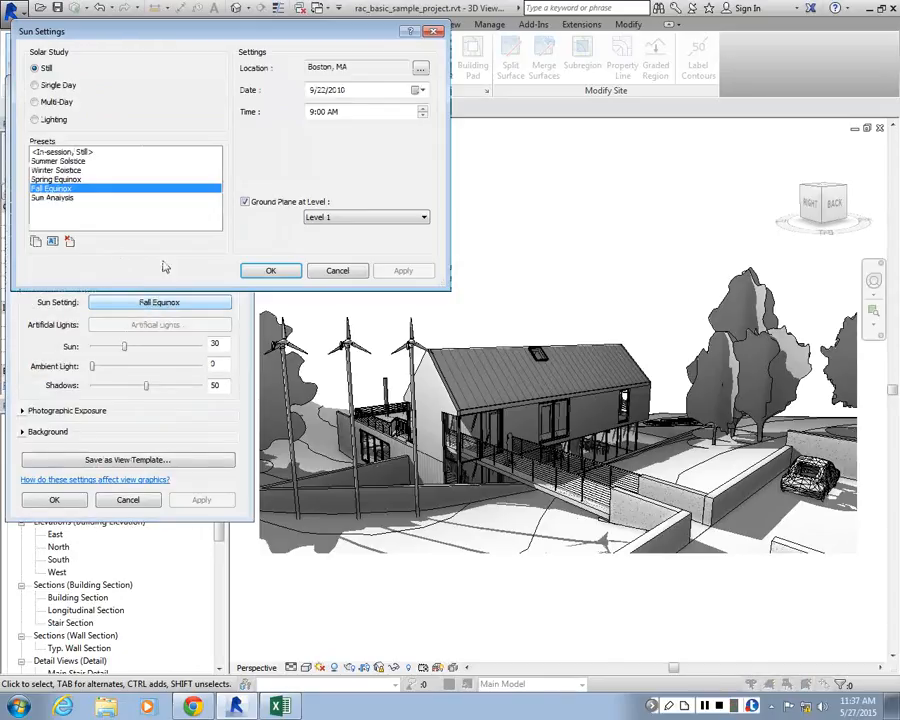
pyautogui.click(62, 152)
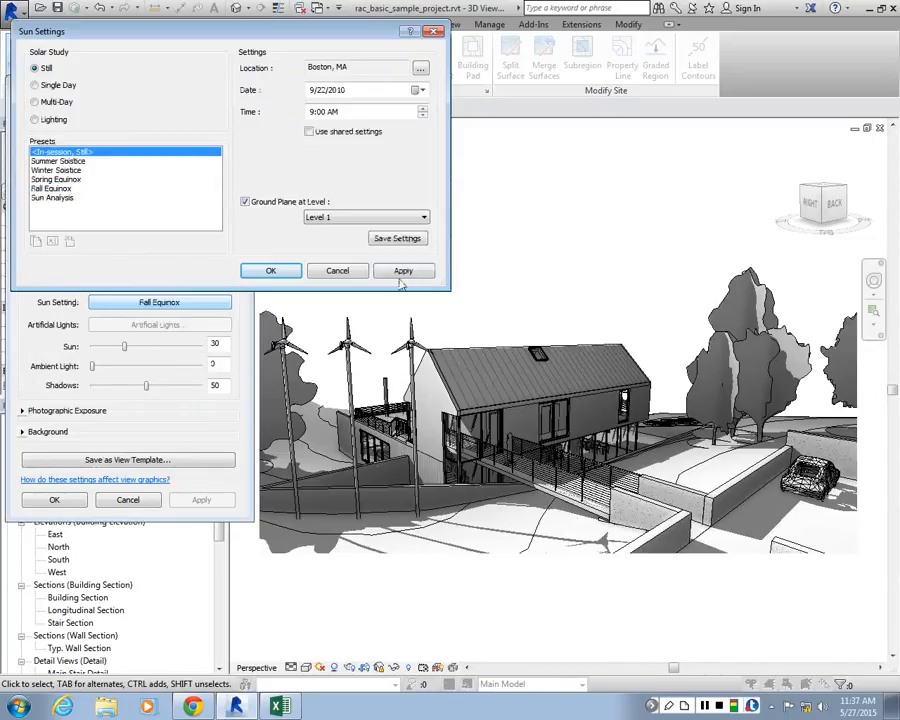
pyautogui.click(403, 272)
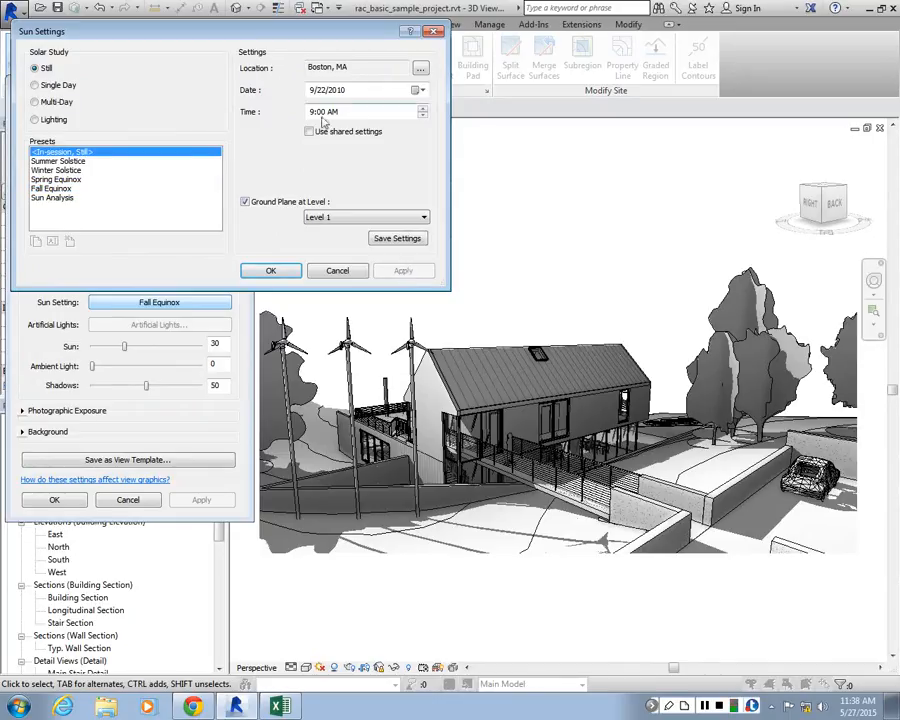
# Try the sun at 12:00 PM and at 2:00 PM on the Approach view, applying each time
pyautogui.click(422, 110)
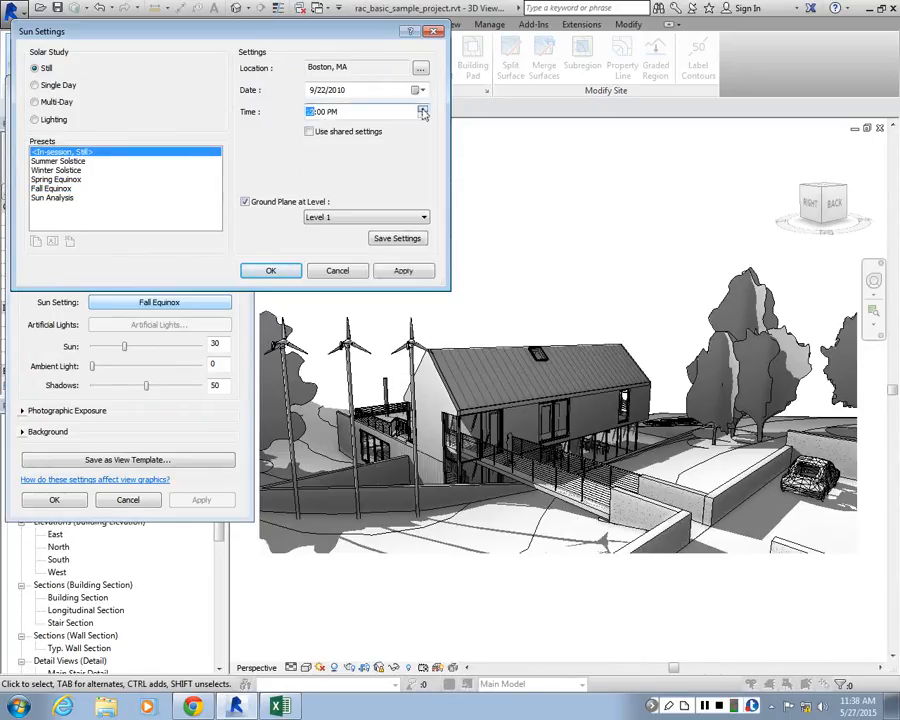
pyautogui.click(404, 270)
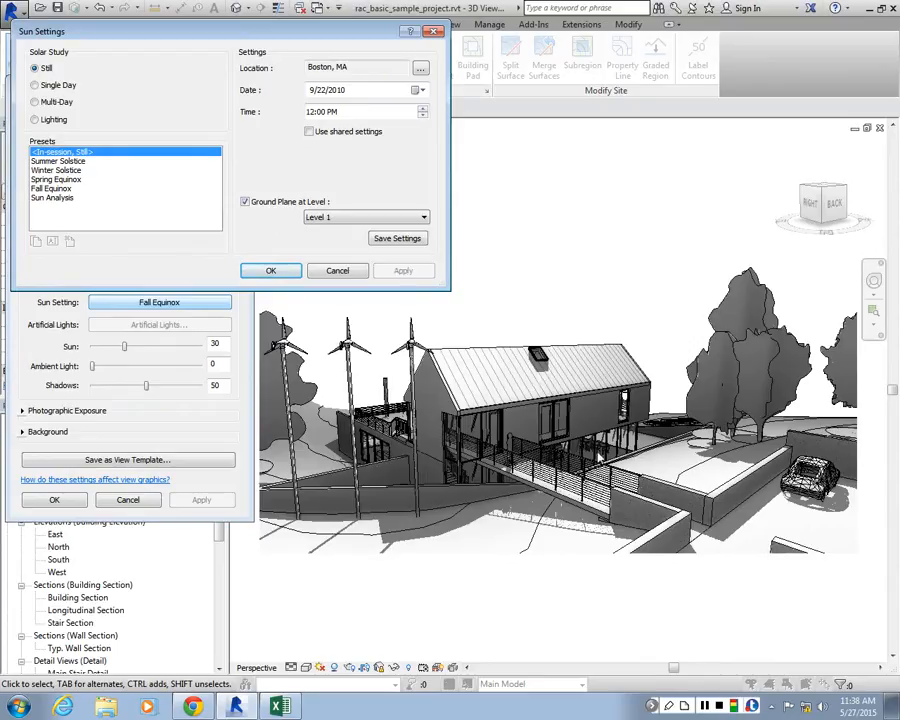
pyautogui.click(422, 108)
pyautogui.press('Up')
pyautogui.click(405, 272)
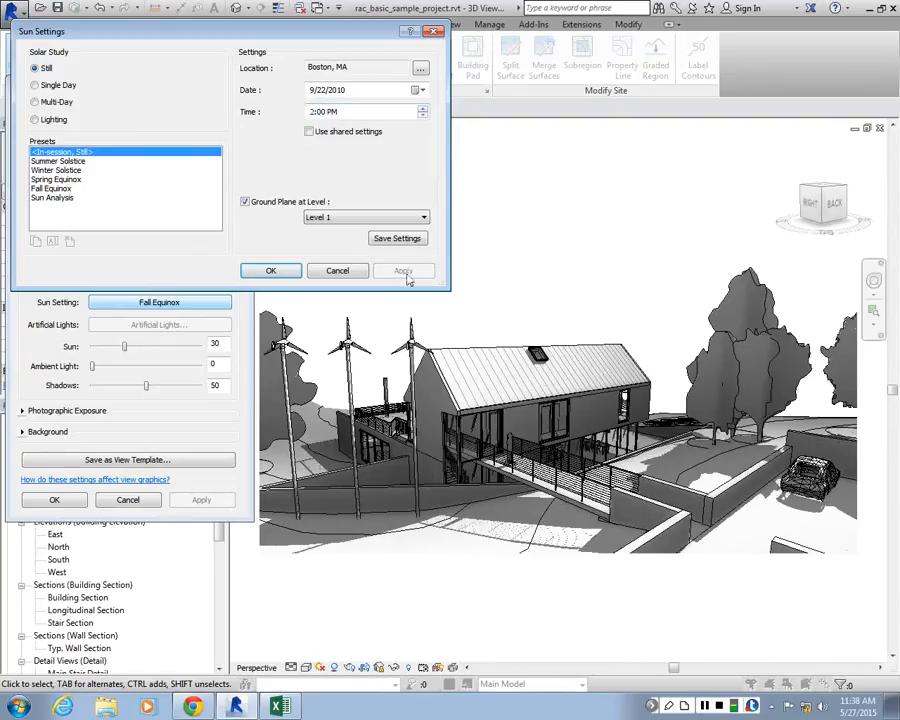
# Check the project location settings, leave them as they are, and apply 5/22/2010 as the sun date
pyautogui.click(421, 69)
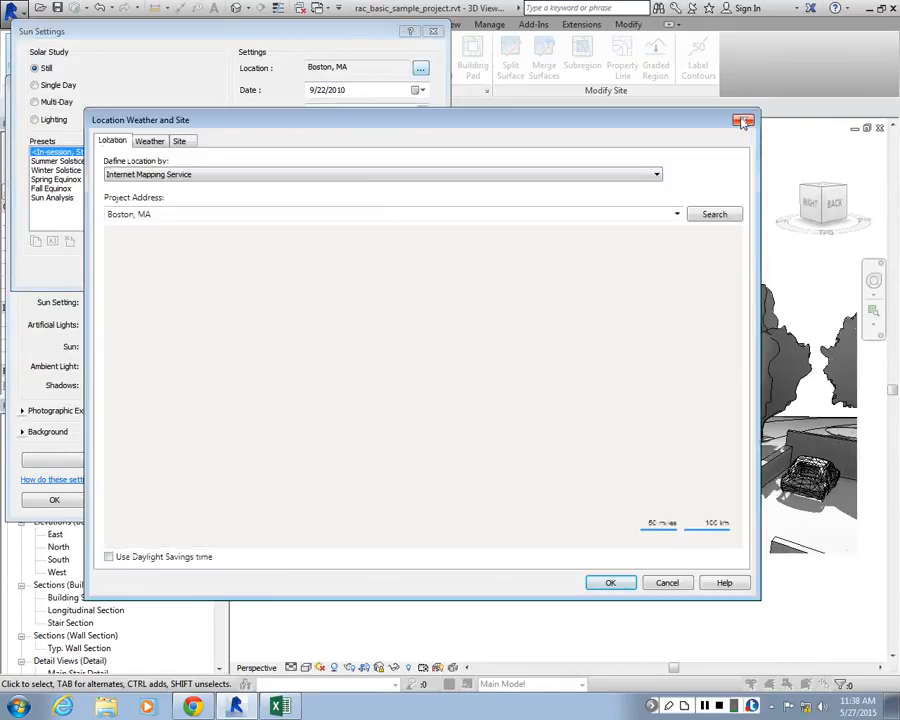
pyautogui.click(743, 121)
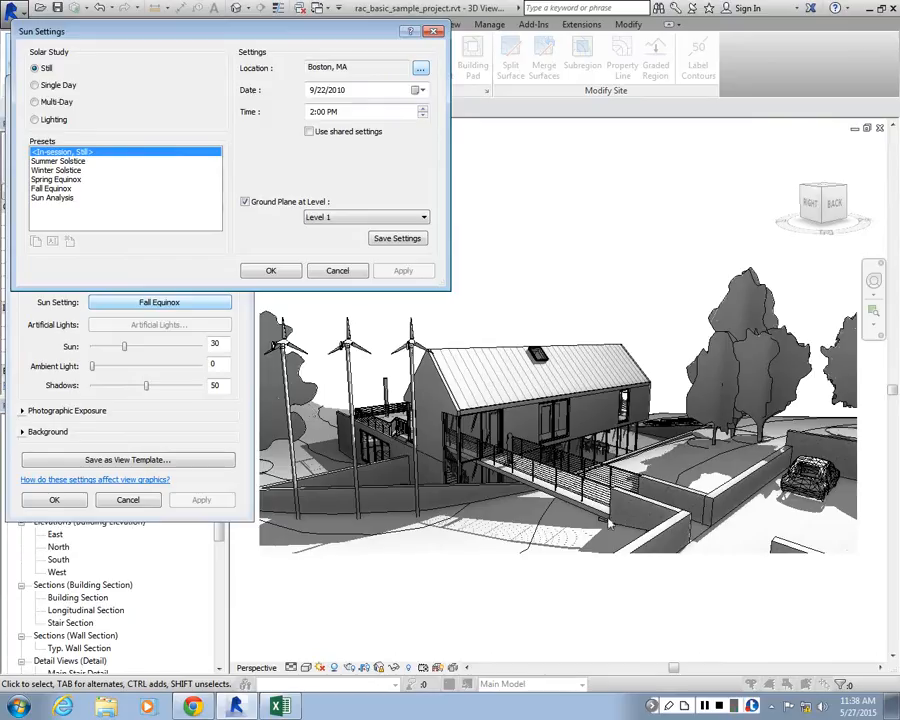
pyautogui.click(315, 94)
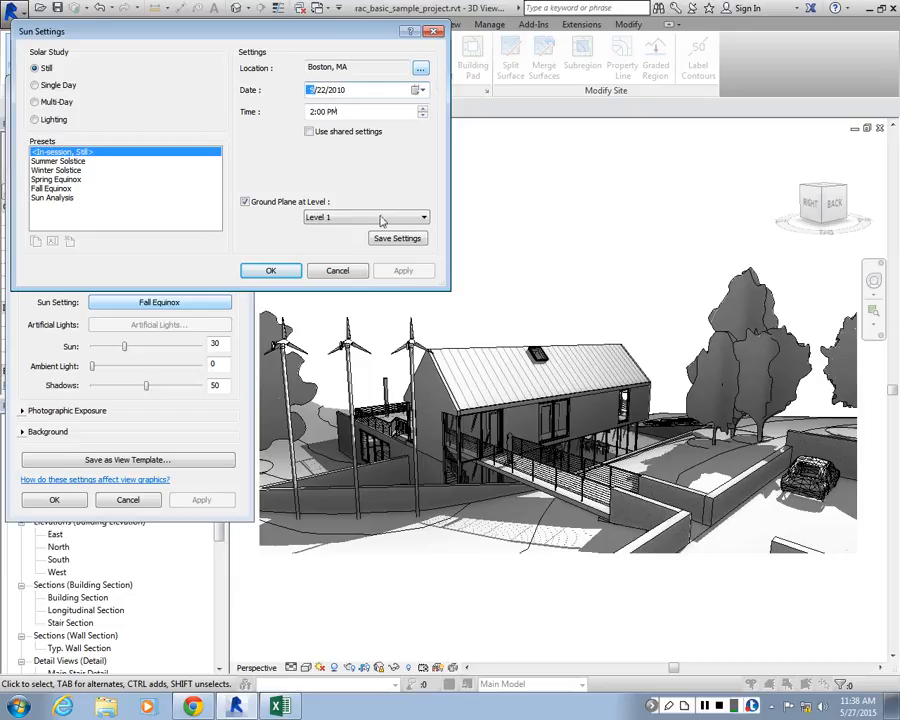
pyautogui.click(378, 114)
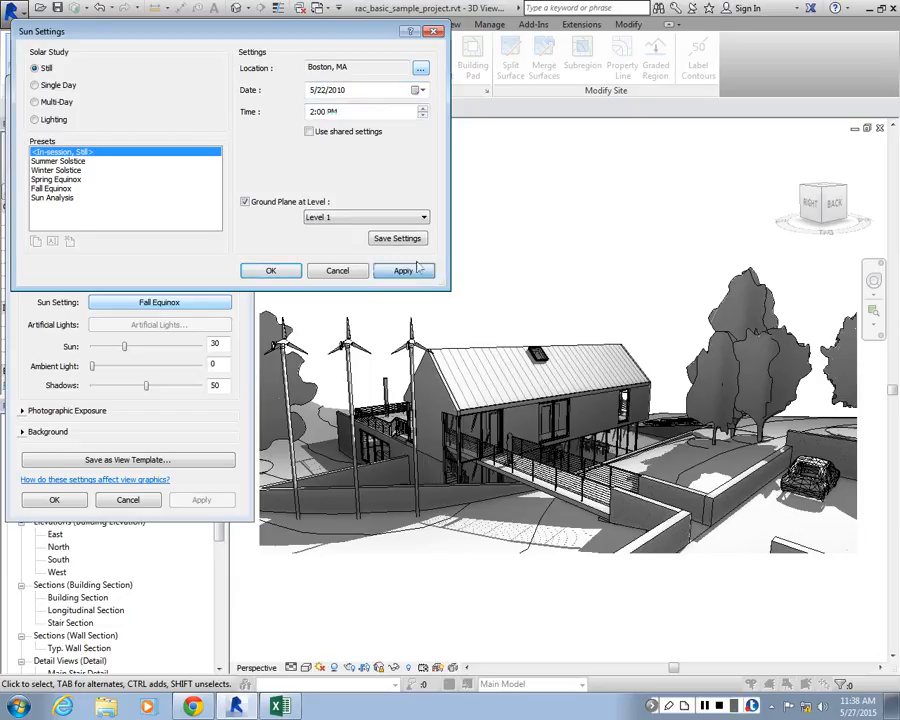
pyautogui.click(414, 272)
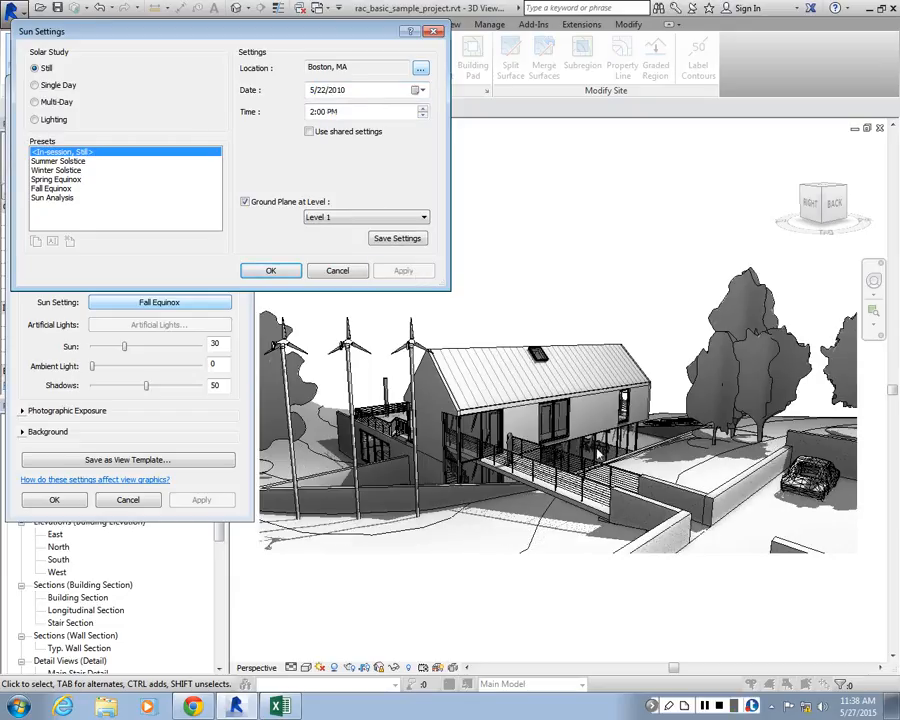
# Try the May sun at 4:00 PM and at 12:00 PM, applying each time to compare the shadows
pyautogui.click(328, 114)
pyautogui.click(424, 110)
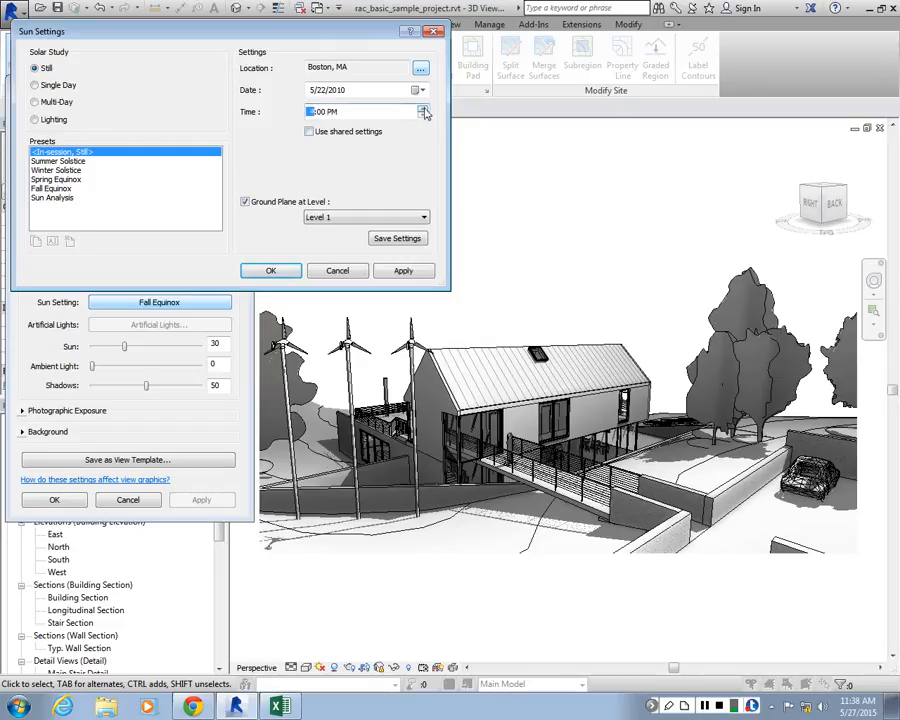
pyautogui.click(424, 110)
pyautogui.click(404, 270)
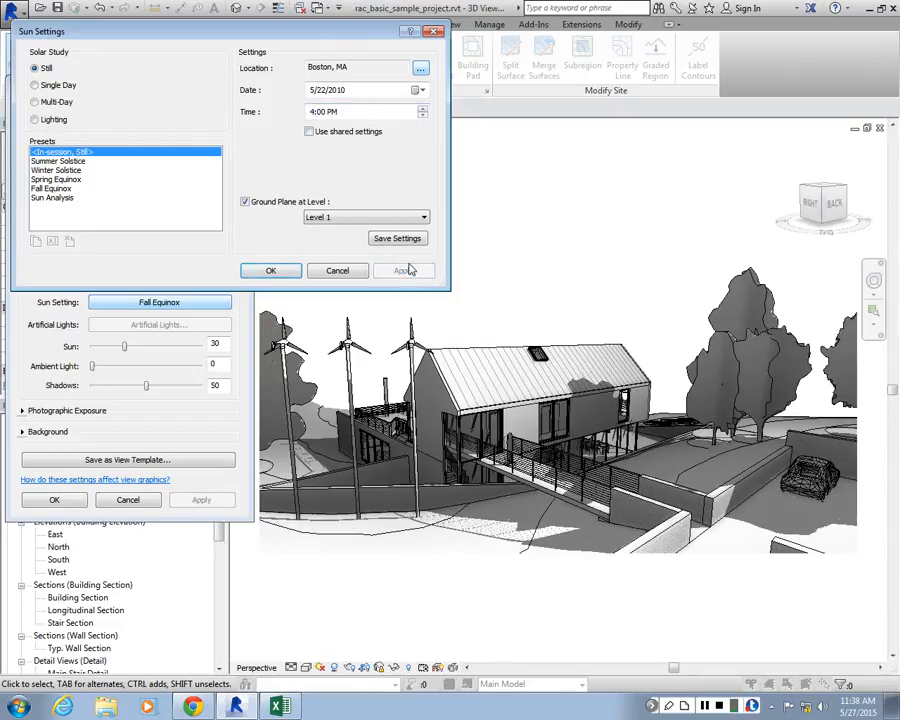
pyautogui.click(325, 113)
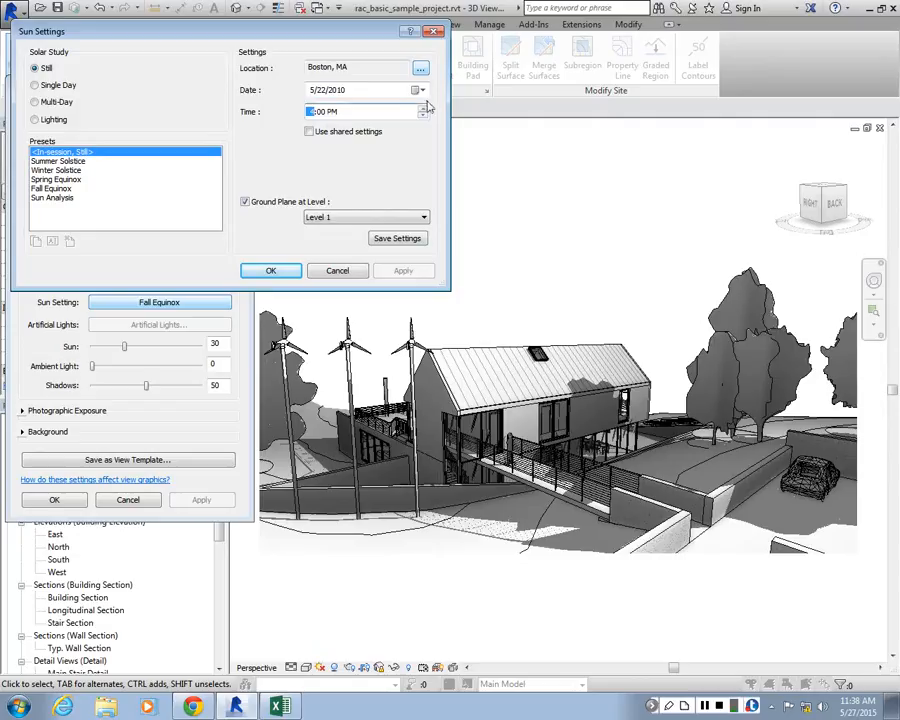
pyautogui.click(424, 116)
pyautogui.click(403, 271)
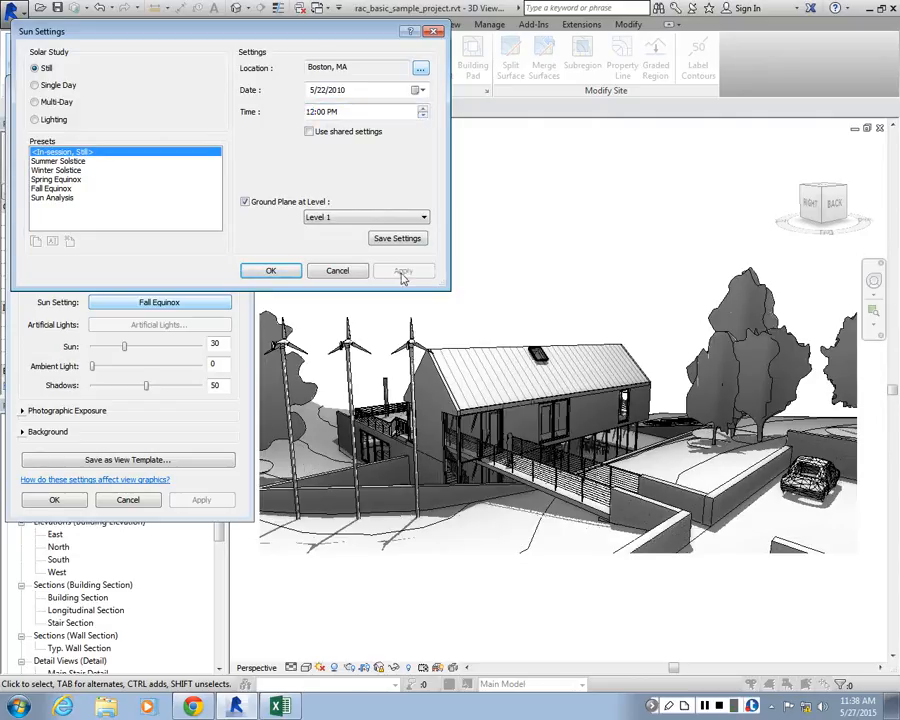
# Set the sun time to 9:00 AM and apply it to the Approach view
pyautogui.click(423, 109)
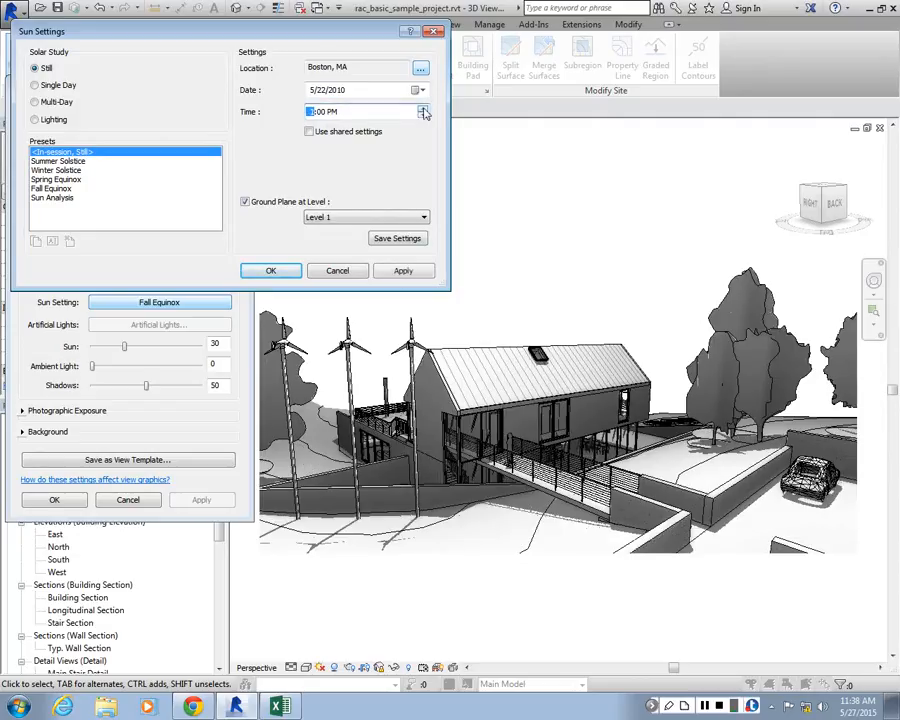
pyautogui.click(424, 117)
pyautogui.click(424, 117)
pyautogui.click(405, 274)
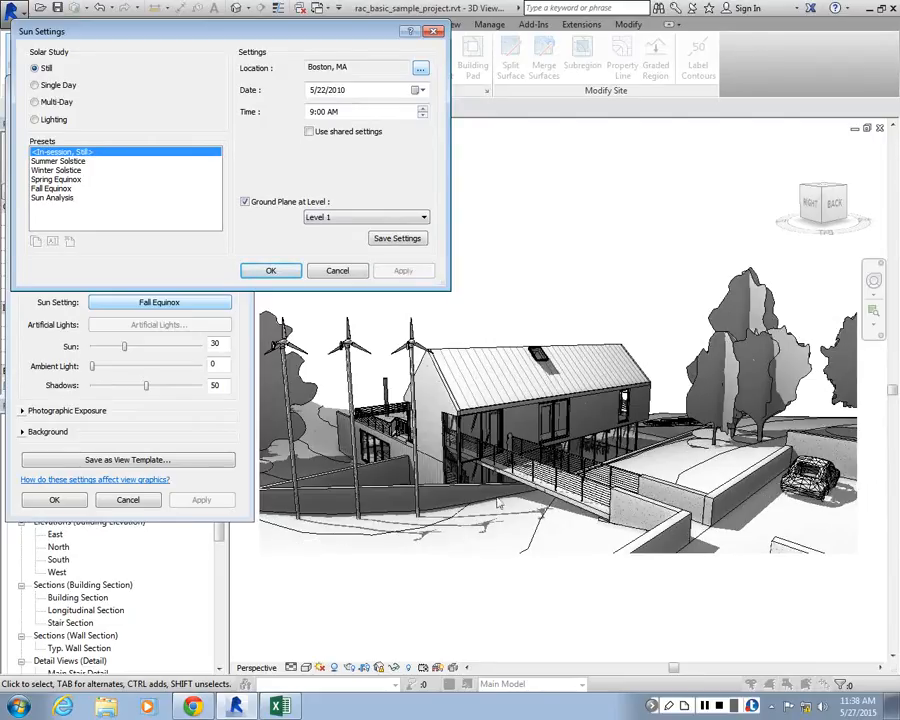
# Set the sun time to 3:00 PM, apply it to the Approach view, and accept the sun and graphic display settings
pyautogui.click(422, 108)
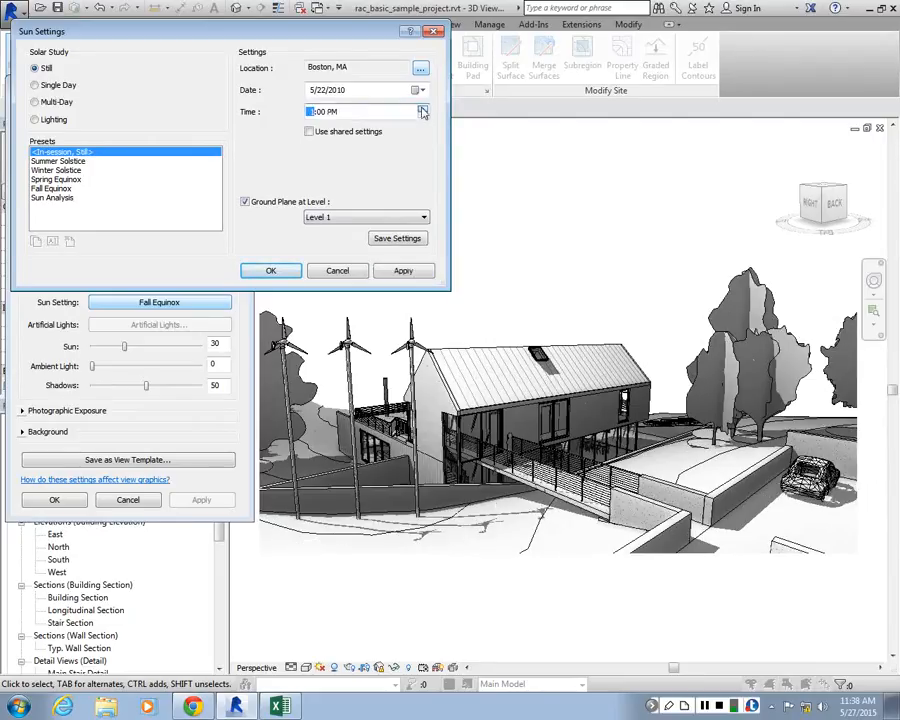
pyautogui.click(412, 275)
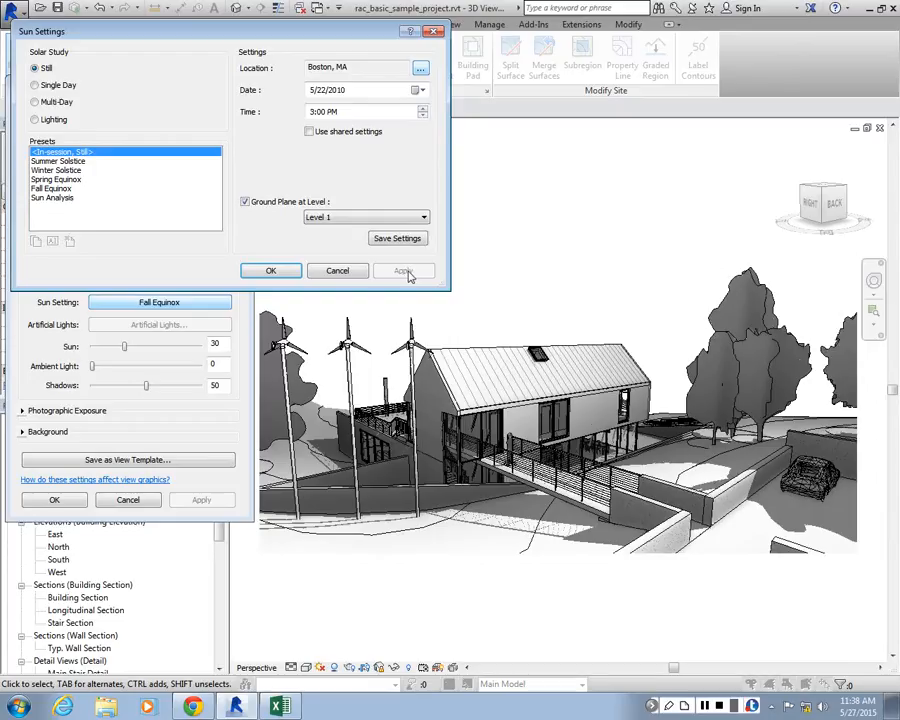
pyautogui.click(270, 270)
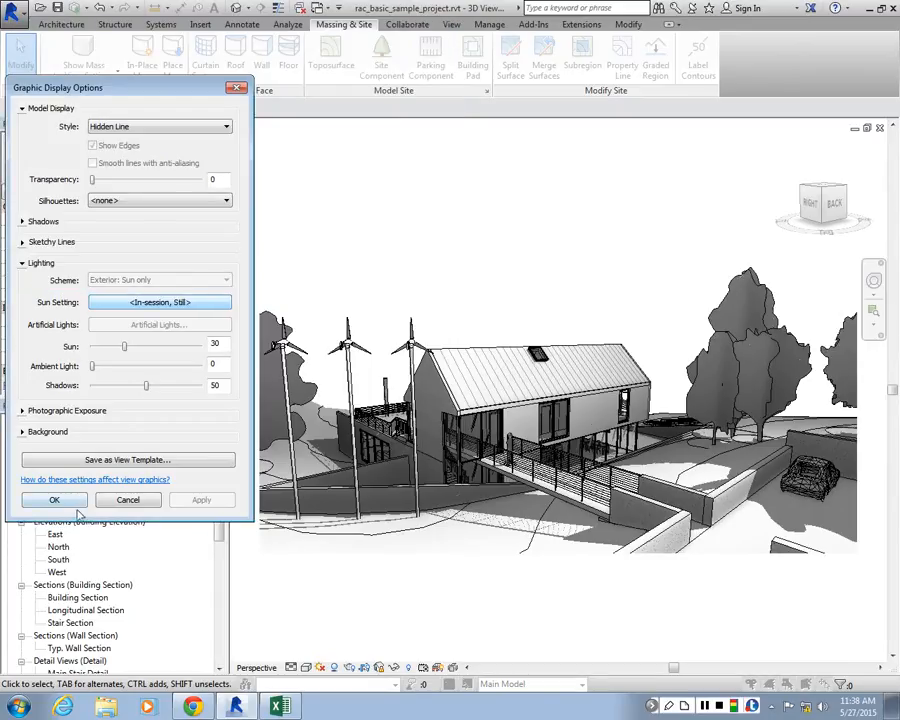
pyautogui.click(74, 503)
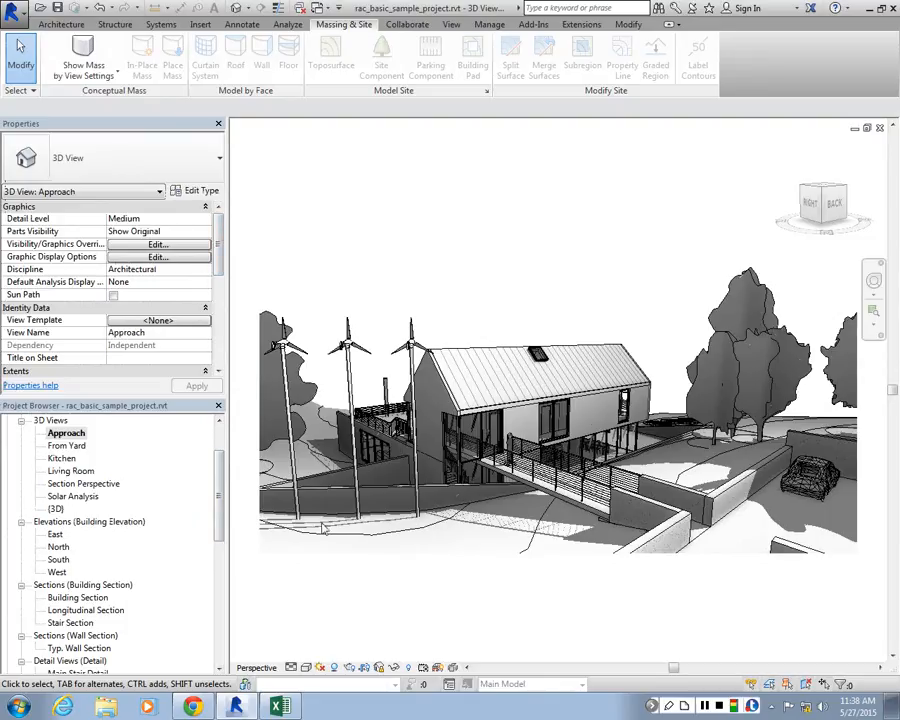
# Reopen the Approach view's graphic display options and open the line style editor from the silhouette choices
pyautogui.click(158, 257)
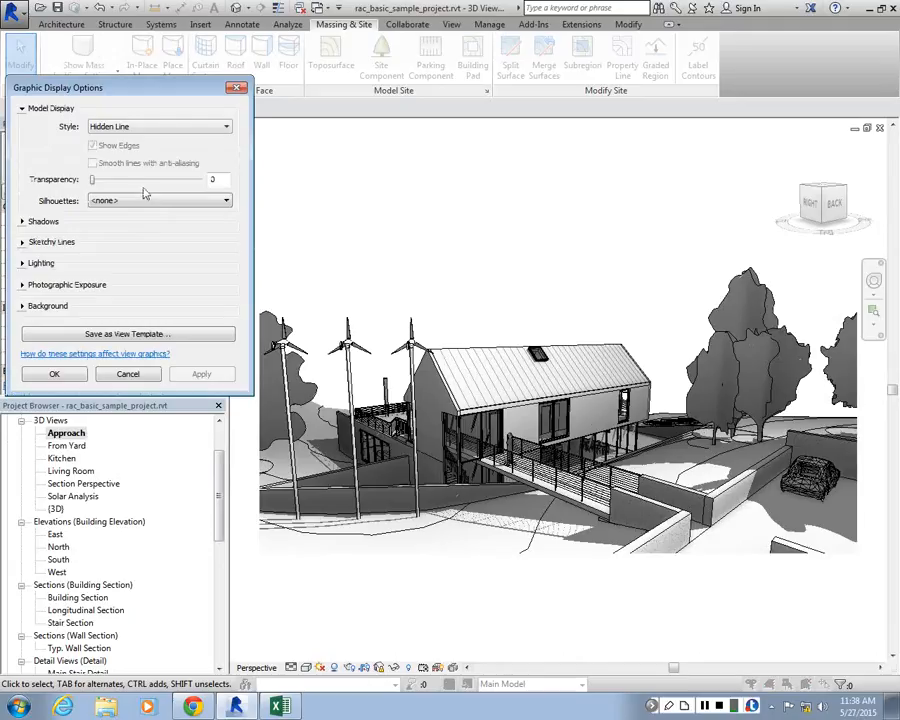
pyautogui.click(95, 126)
pyautogui.click(97, 130)
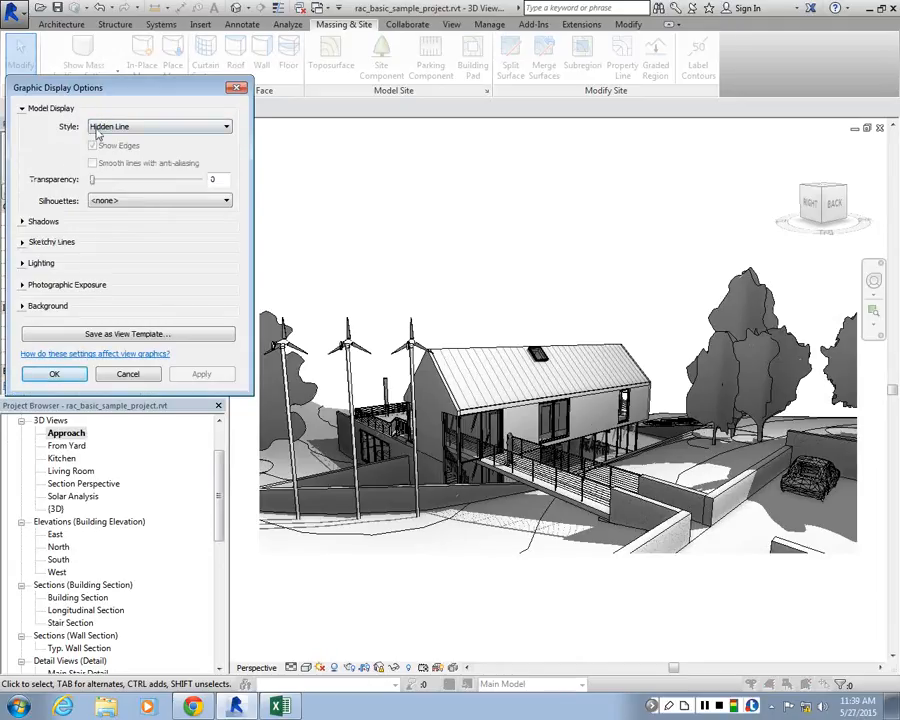
pyautogui.click(96, 202)
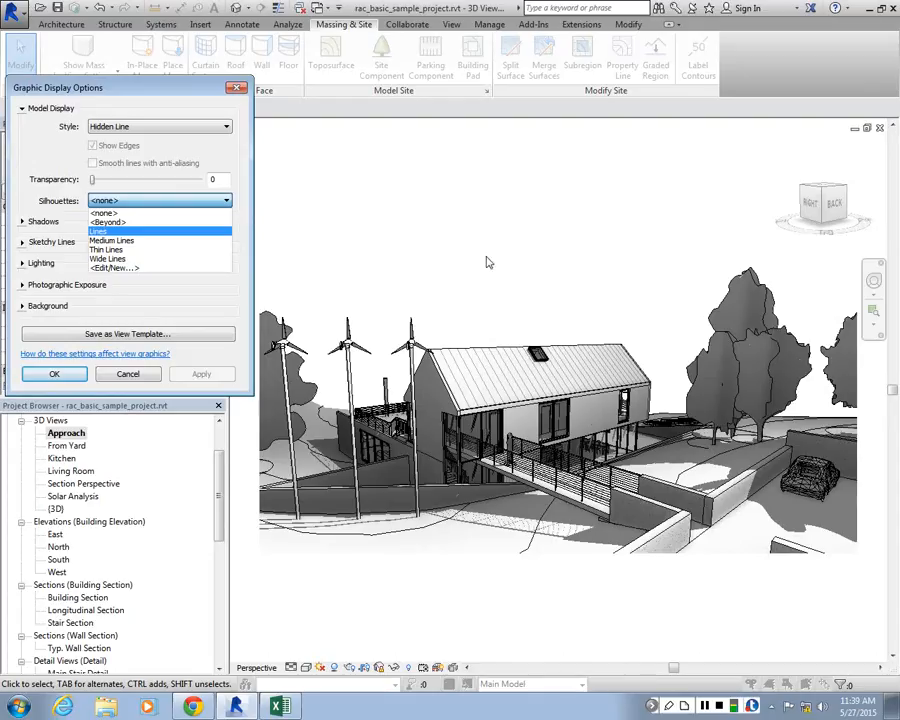
pyautogui.click(472, 355)
pyautogui.click(110, 200)
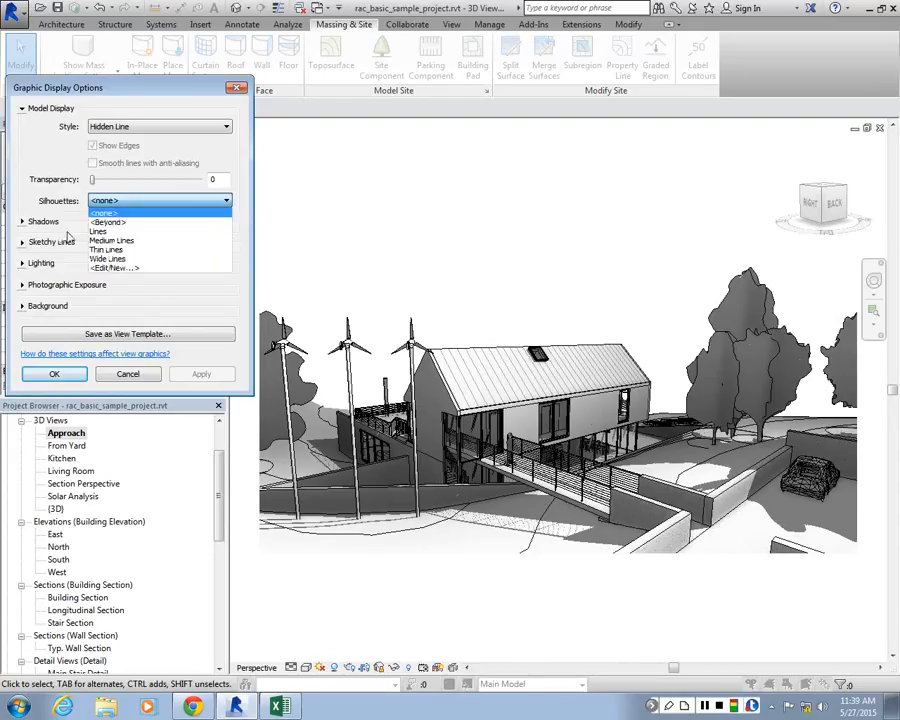
pyautogui.click(113, 269)
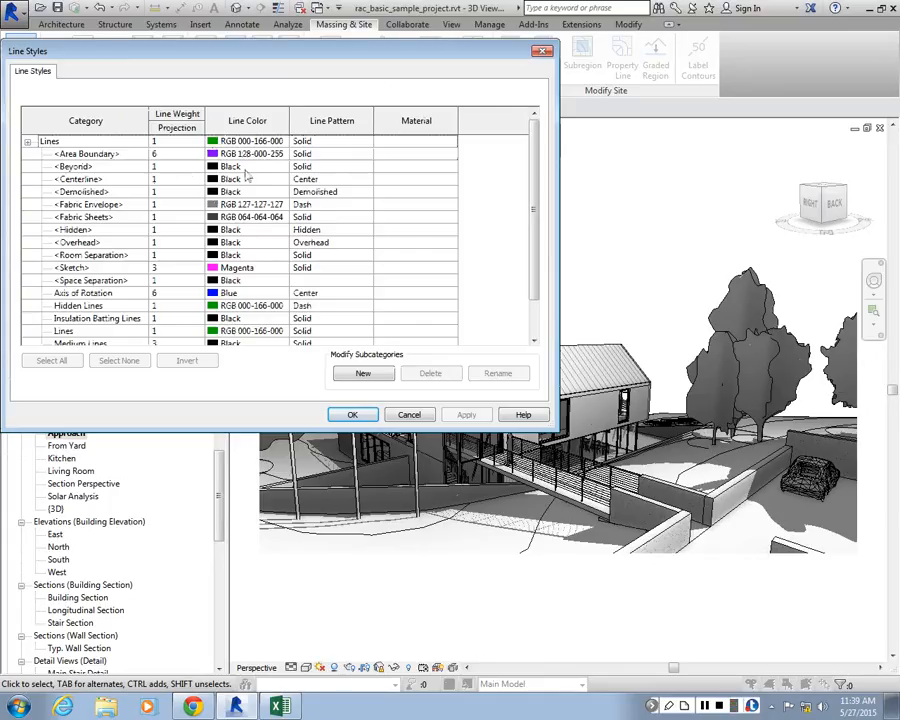
# Change the Thin Lines style colour to red, RGB 255-026-026, and apply the line styles
pyautogui.moveTo(536, 208); pyautogui.dragTo(540, 246)
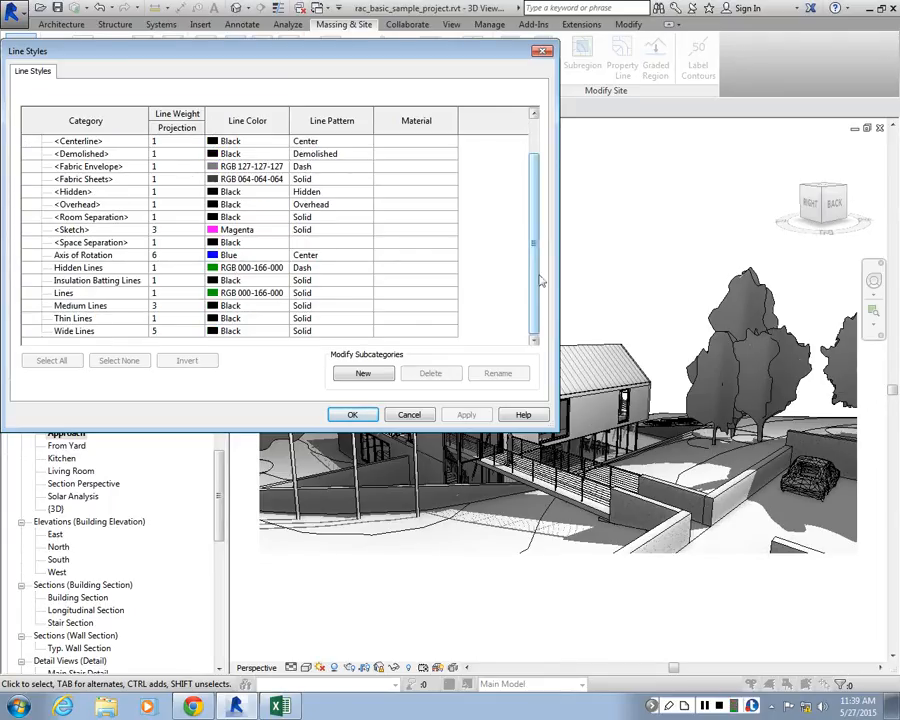
pyautogui.moveTo(539, 277); pyautogui.dragTo(534, 214)
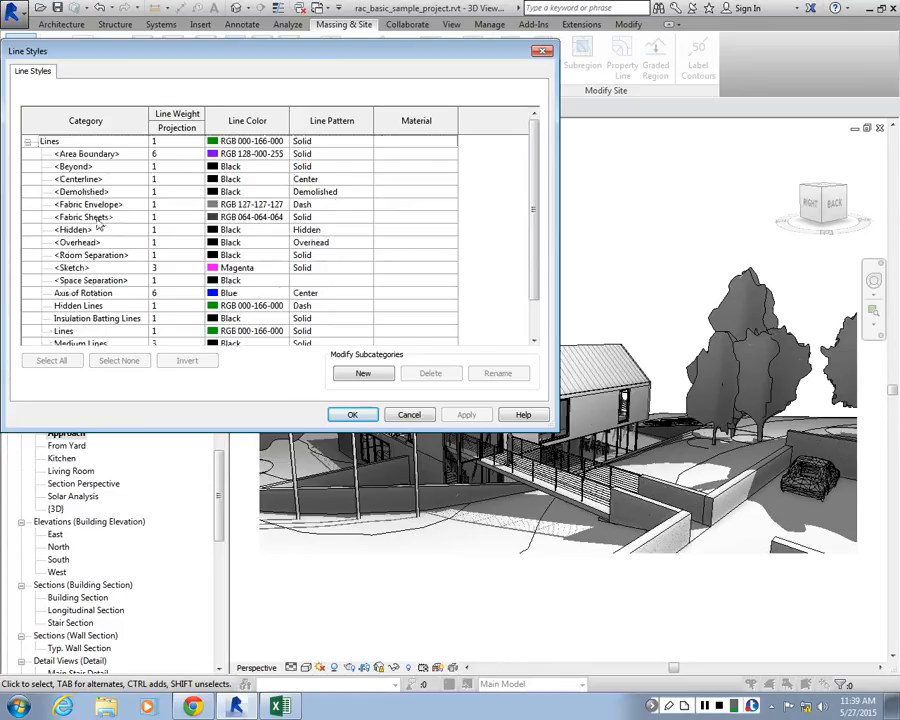
pyautogui.scroll(-1, 300, 280)
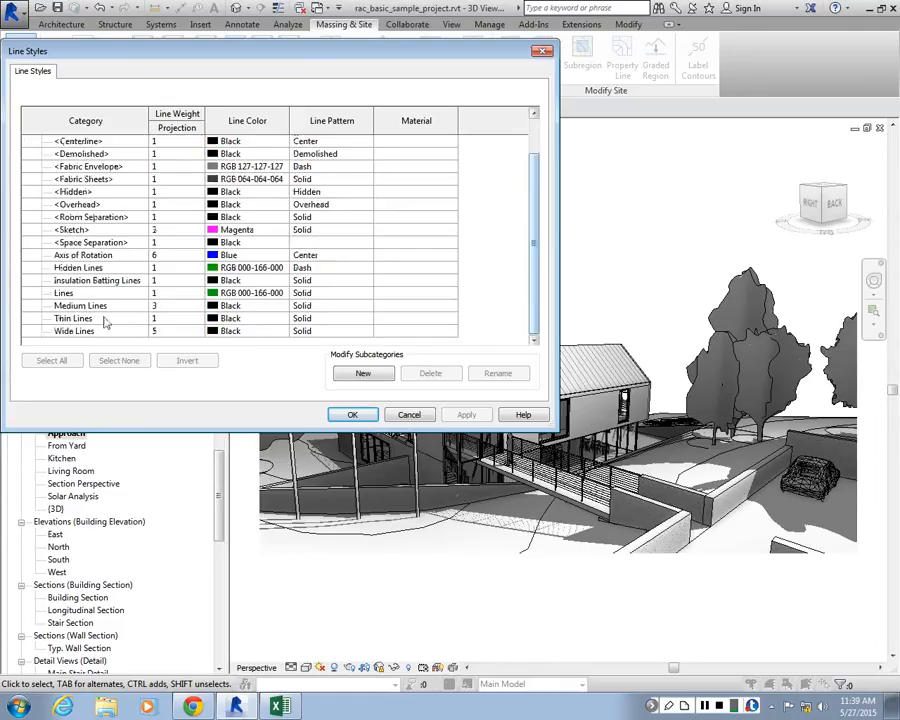
pyautogui.click(245, 319)
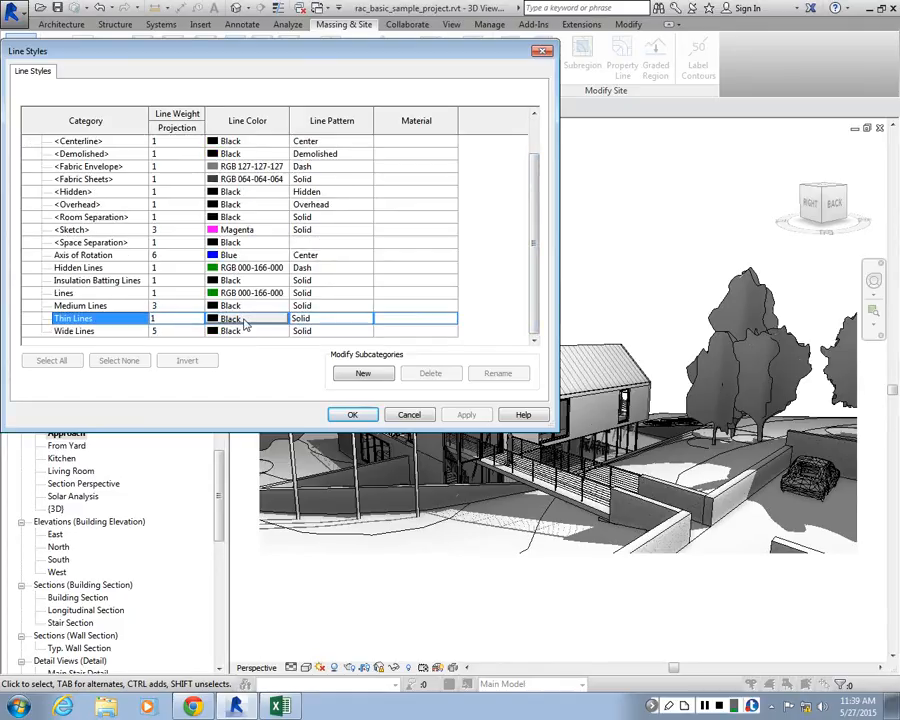
pyautogui.click(244, 320)
pyautogui.click(303, 132)
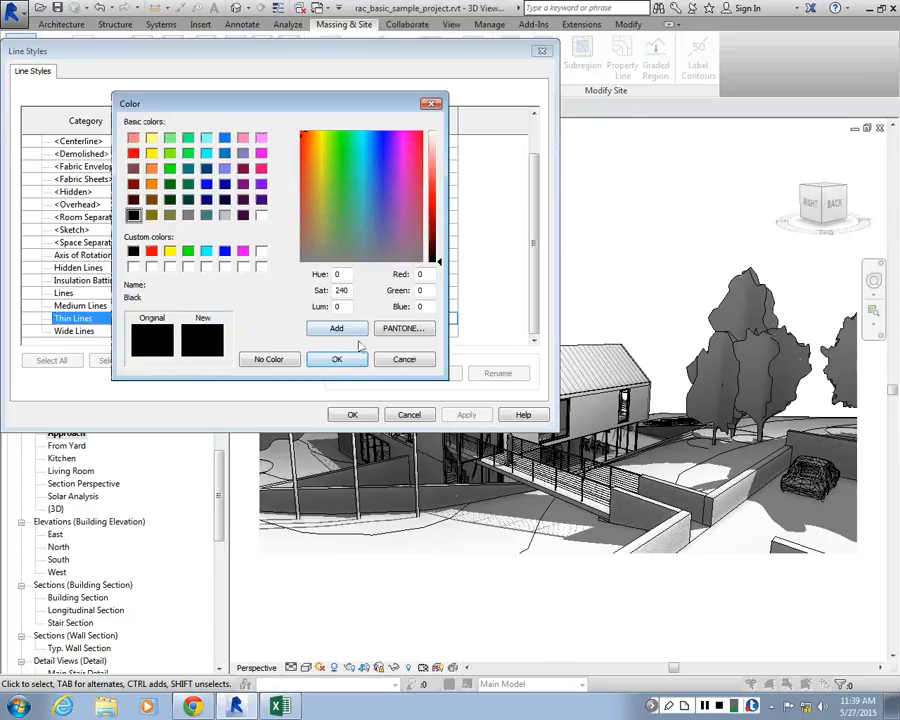
pyautogui.click(432, 196)
pyautogui.click(337, 359)
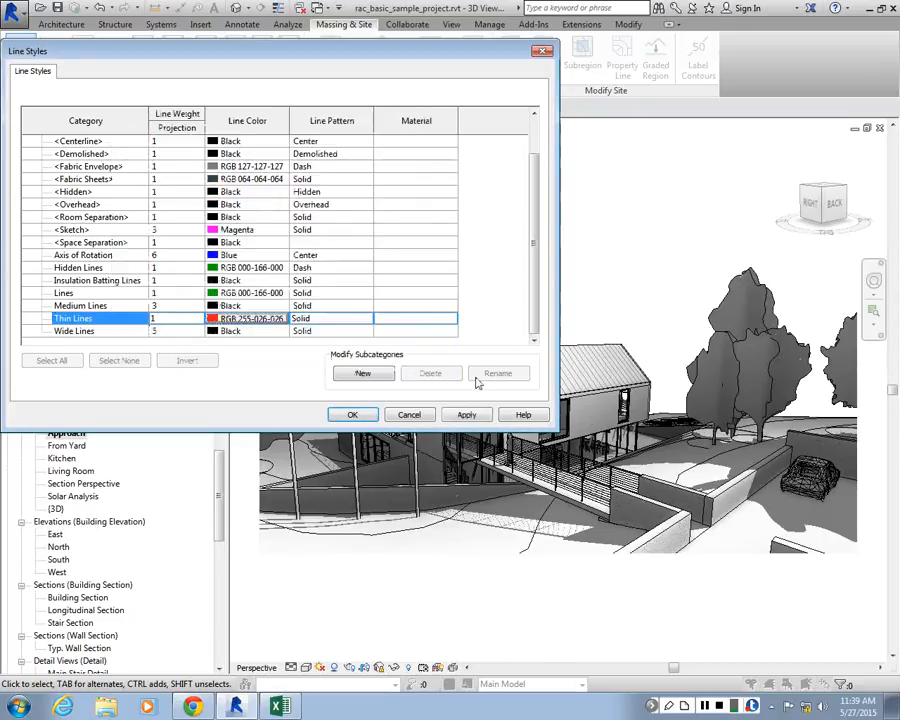
pyautogui.click(467, 415)
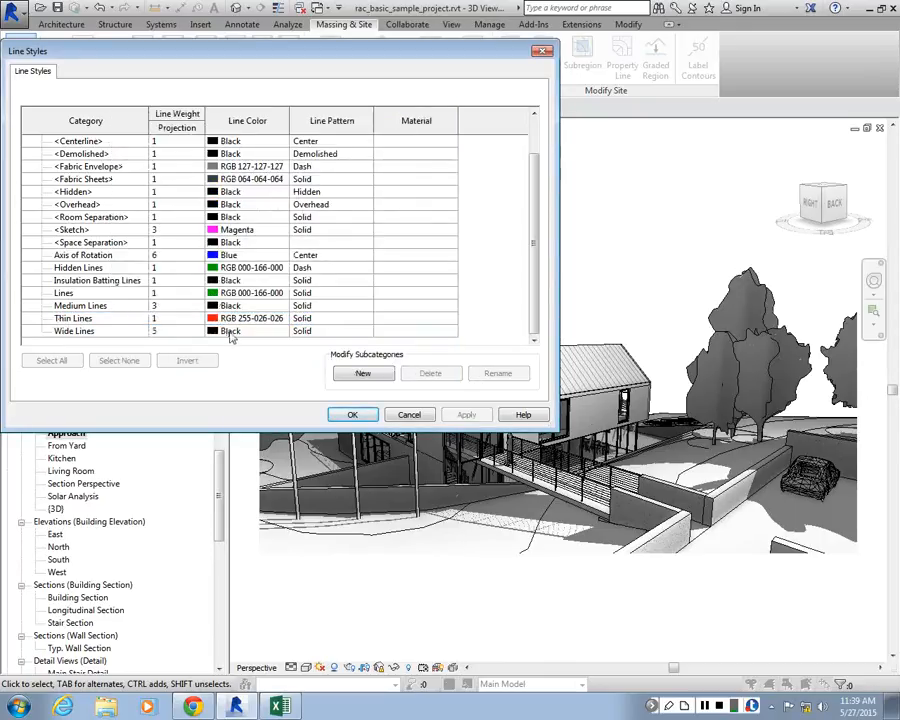
pyautogui.click(341, 416)
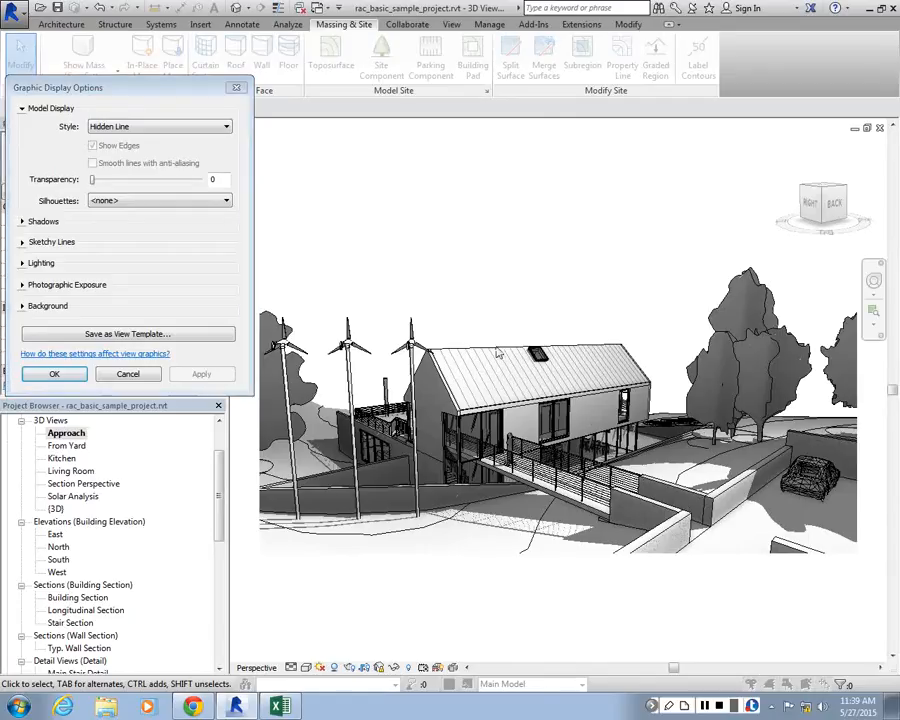
# Set the Approach view's silhouettes to Thin Lines and apply the change
pyautogui.click(118, 204)
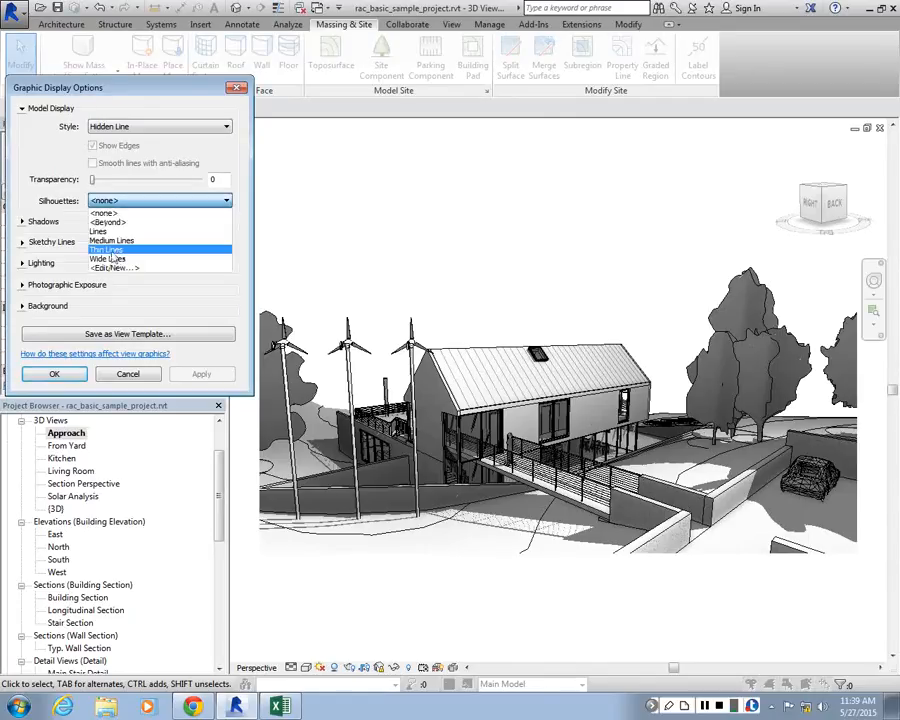
pyautogui.click(106, 249)
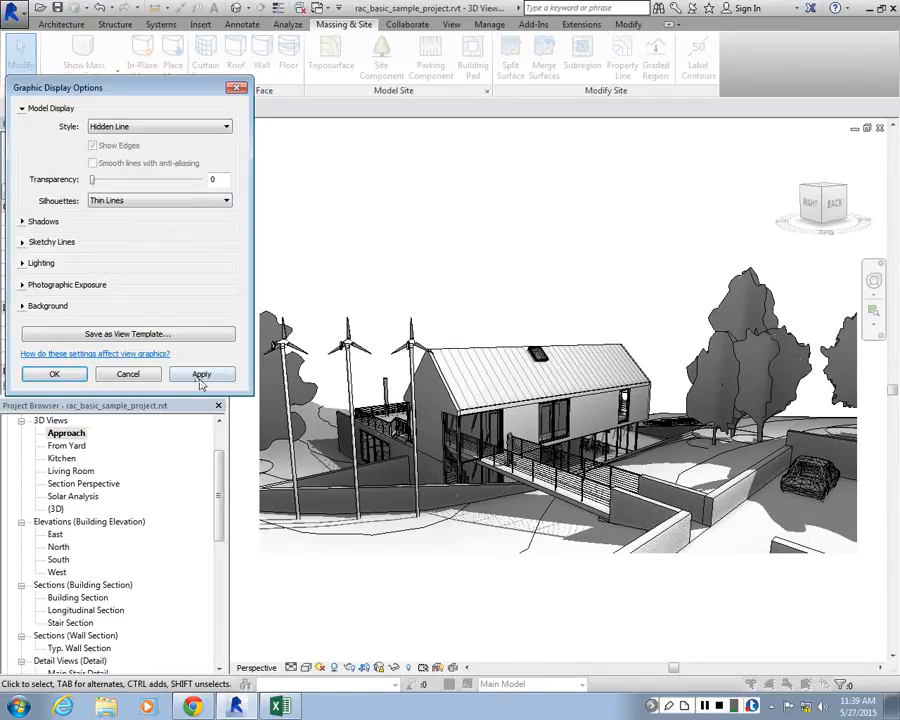
pyautogui.click(201, 377)
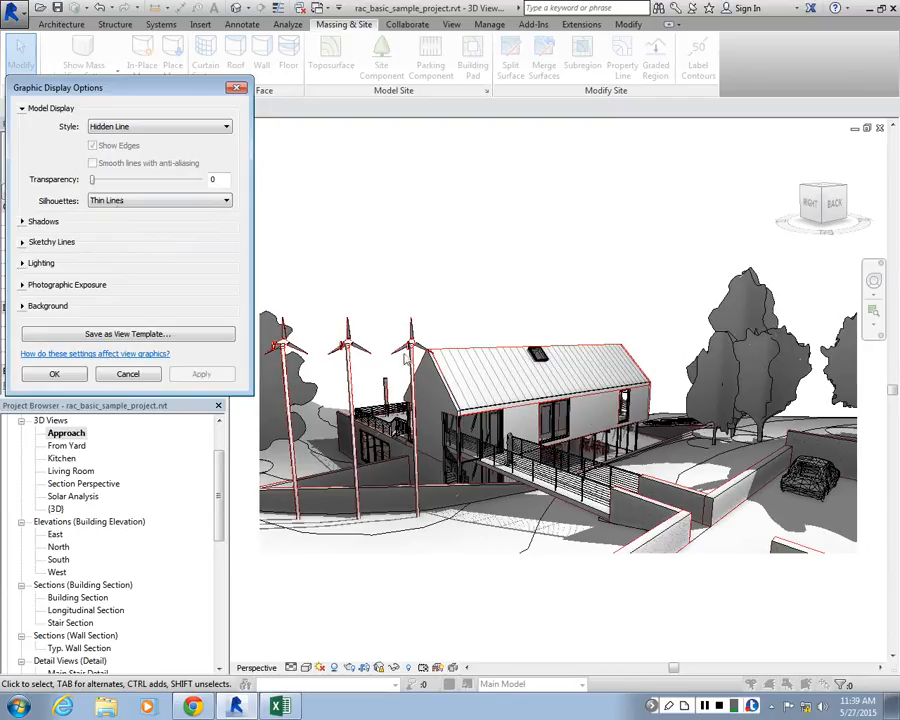
# Recolour the Thin Lines style to light magenta, RGB 255-132-255, apply it, and accept the view's graphic display options
pyautogui.click(117, 203)
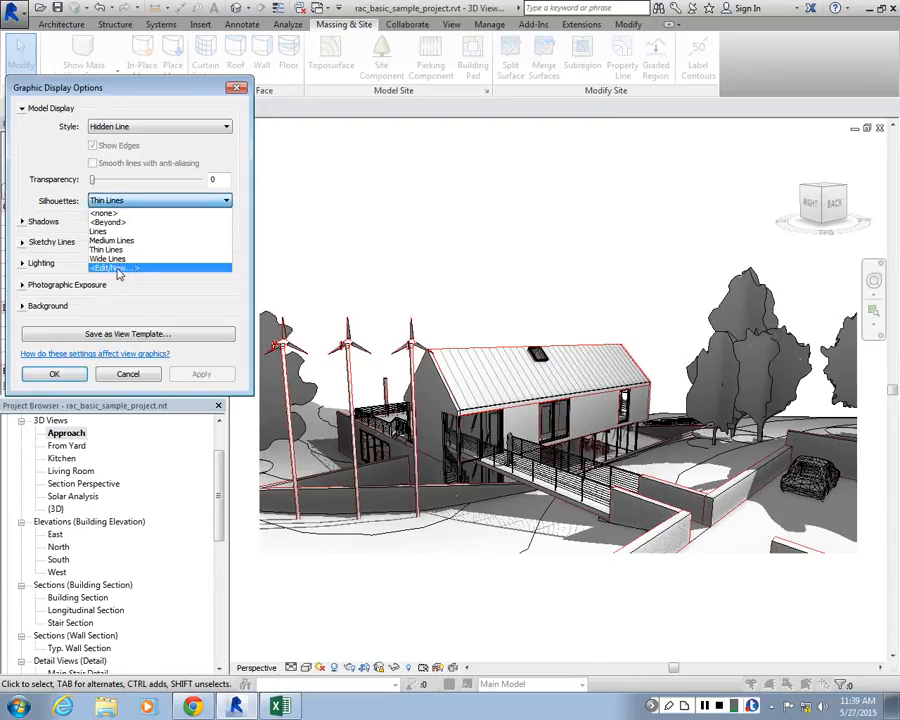
pyautogui.click(117, 268)
pyautogui.click(29, 142)
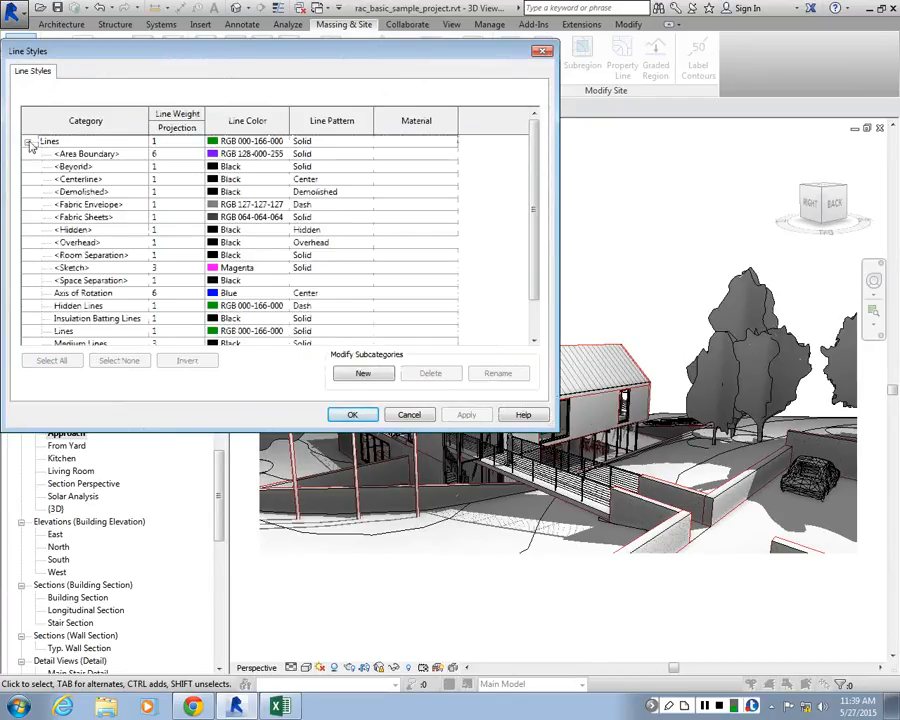
pyautogui.scroll(-1, 50, 300)
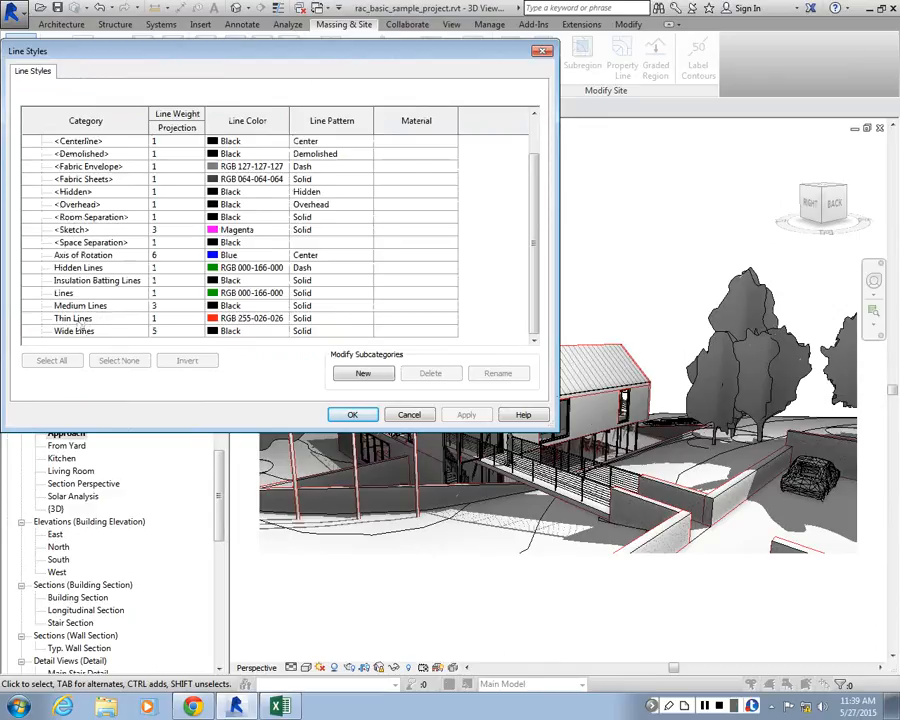
pyautogui.click(186, 318)
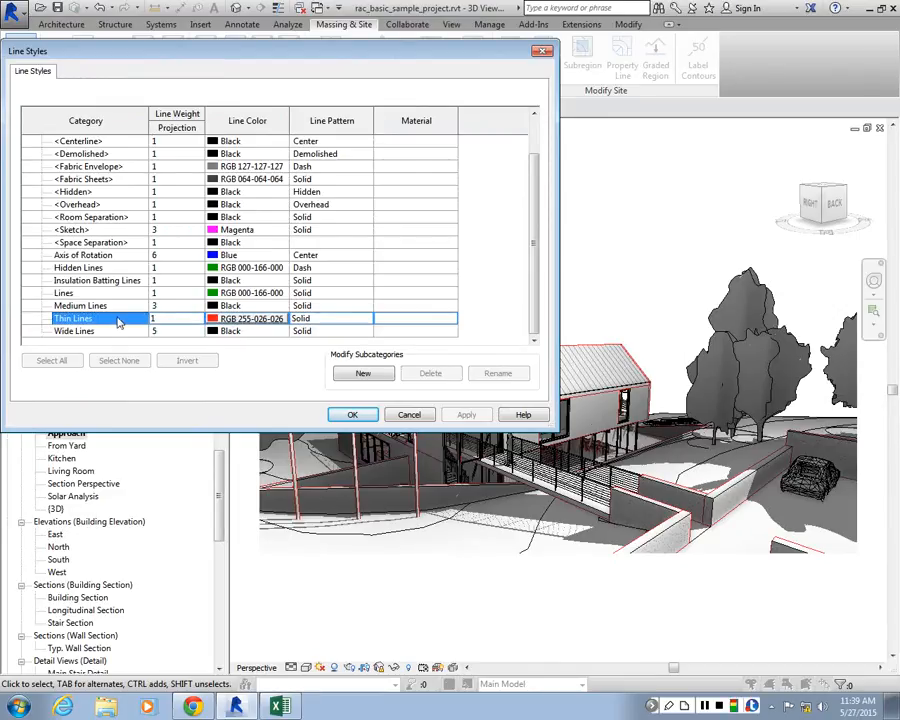
pyautogui.click(250, 318)
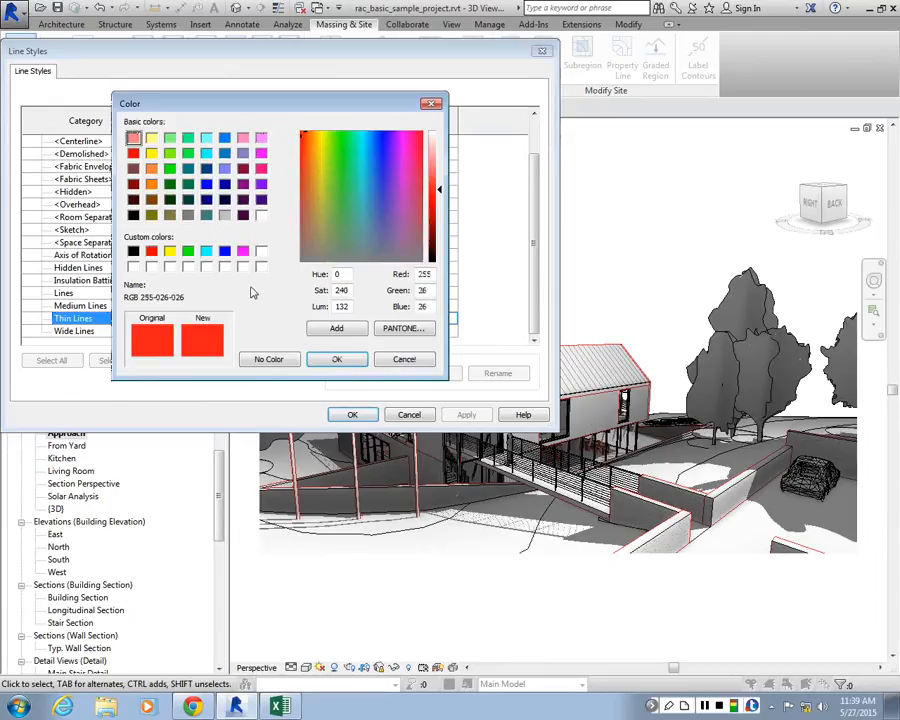
pyautogui.click(261, 168)
pyautogui.click(261, 152)
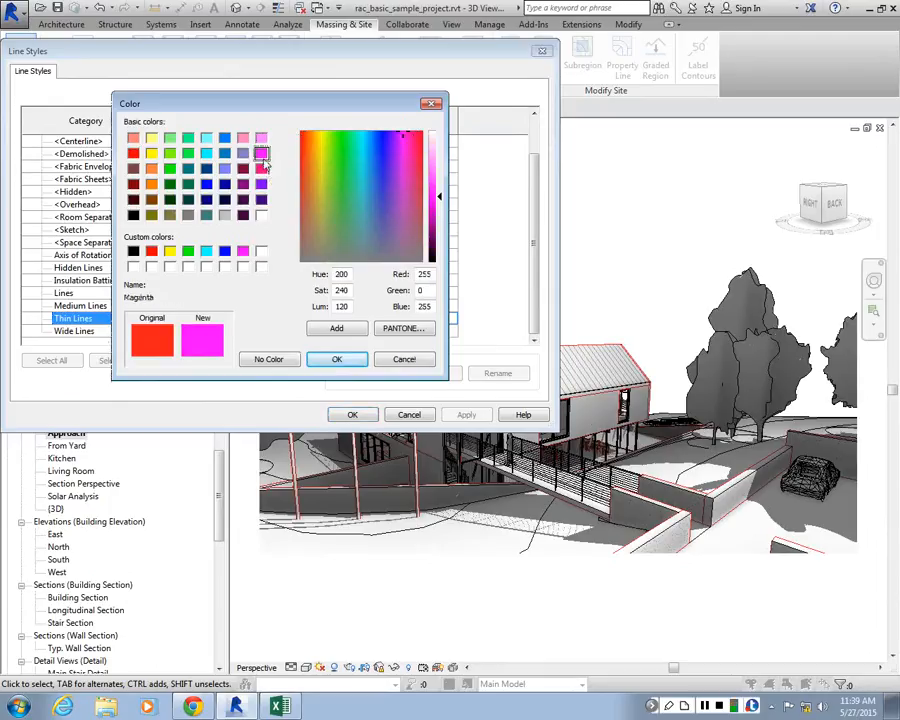
pyautogui.moveTo(441, 187); pyautogui.dragTo(440, 166)
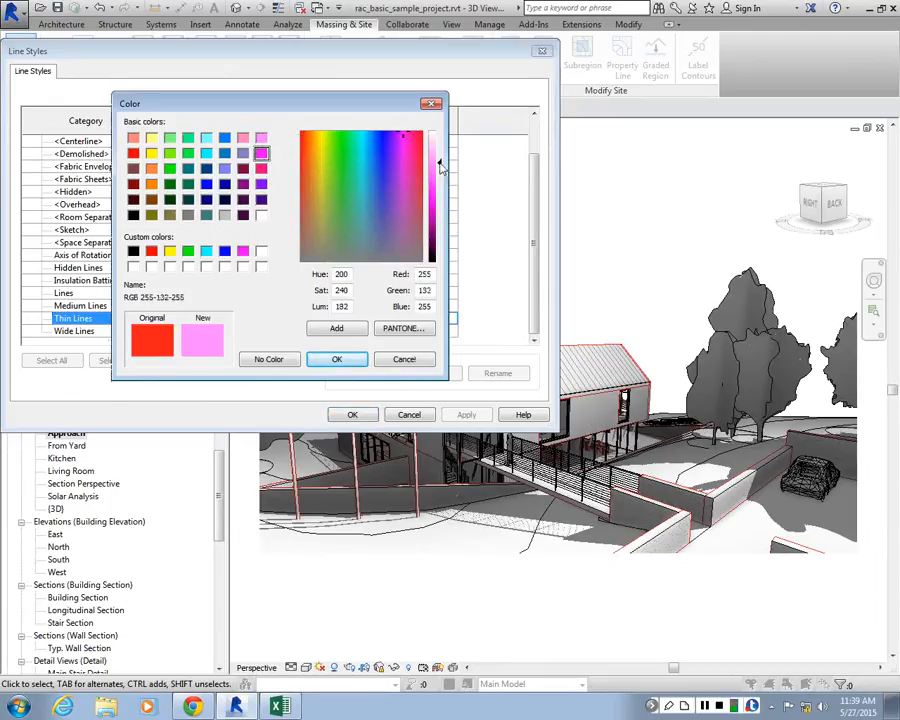
pyautogui.click(336, 359)
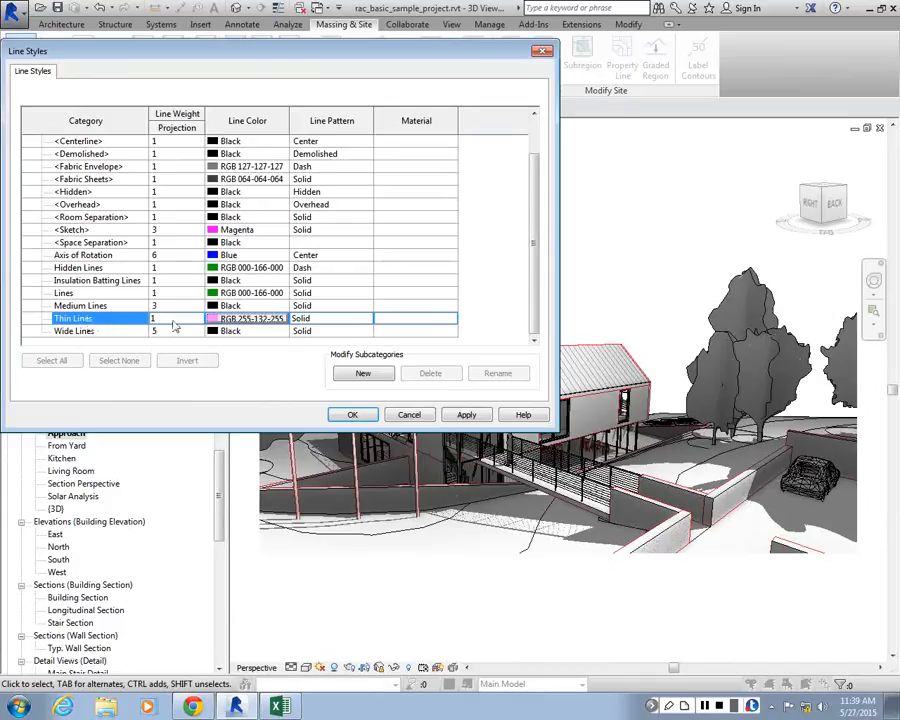
pyautogui.click(466, 414)
pyautogui.click(352, 414)
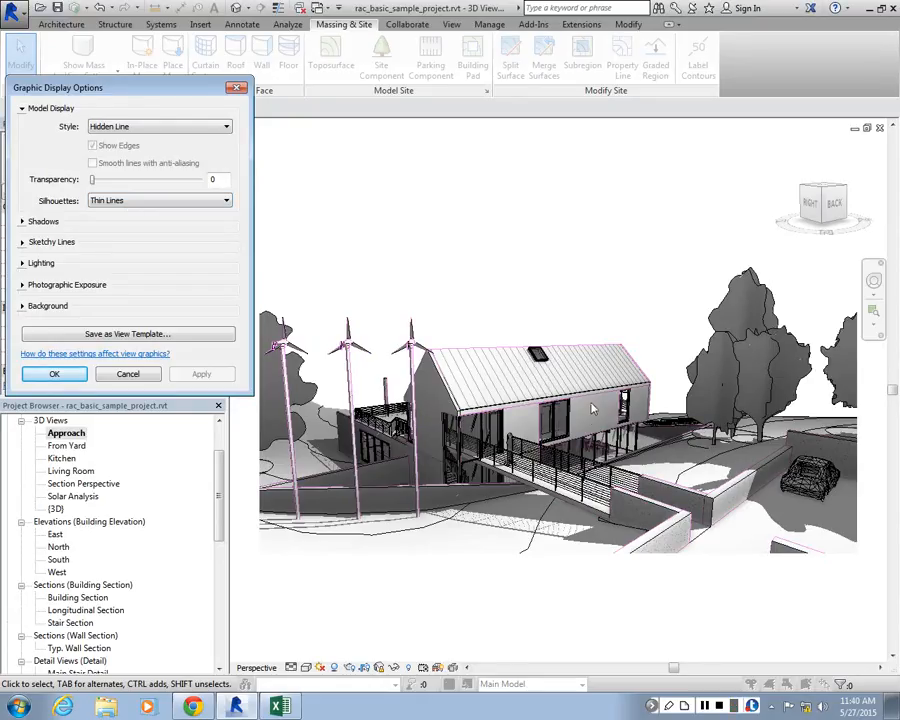
pyautogui.click(54, 374)
# Save the Approach view to the project as an image named APPROACH-SHADE, fitted to 10000 pixels horizontally
pyautogui.rightClick(77, 436)
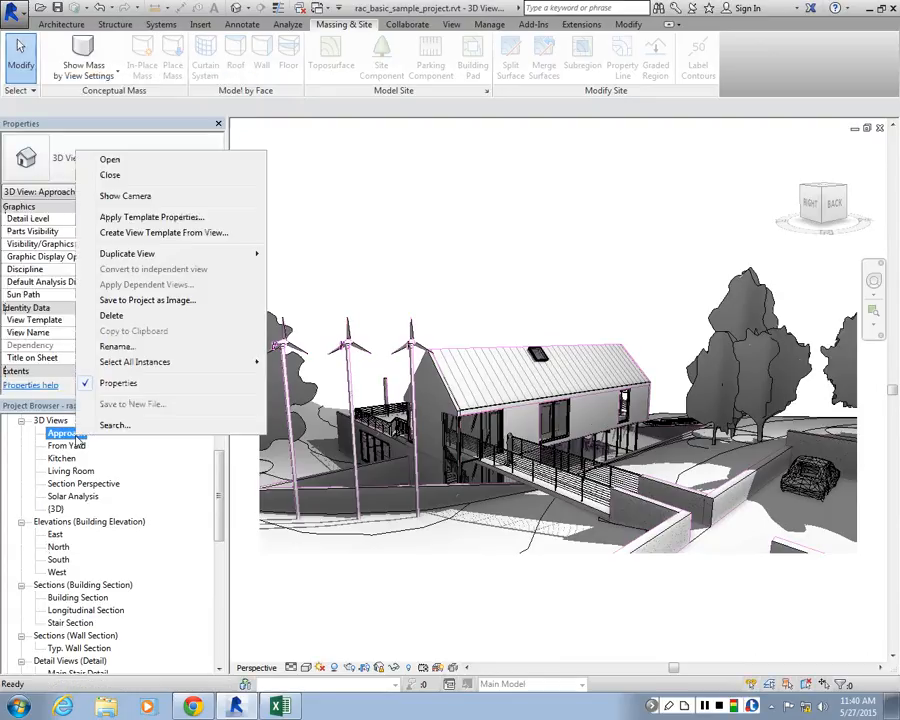
pyautogui.click(150, 300)
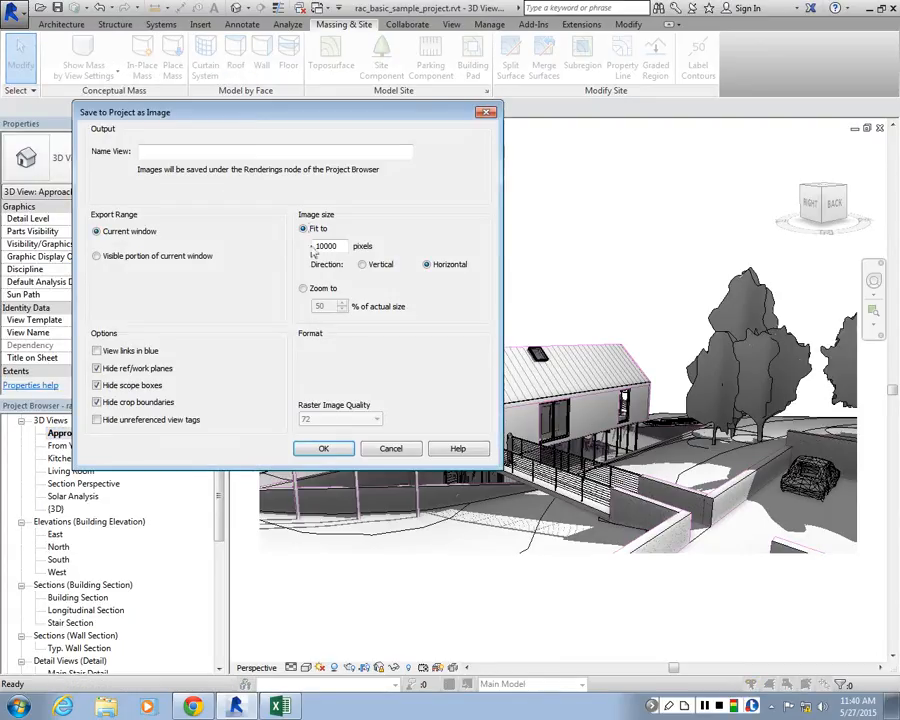
pyautogui.click(185, 151)
pyautogui.write('APPROACH+S')
pyautogui.press('BackSpace')
pyautogui.press('BackSpace')
pyautogui.press('BackSpace')
pyautogui.press('BackSpace')
pyautogui.write('H-SHADE')
pyautogui.click(321, 449)
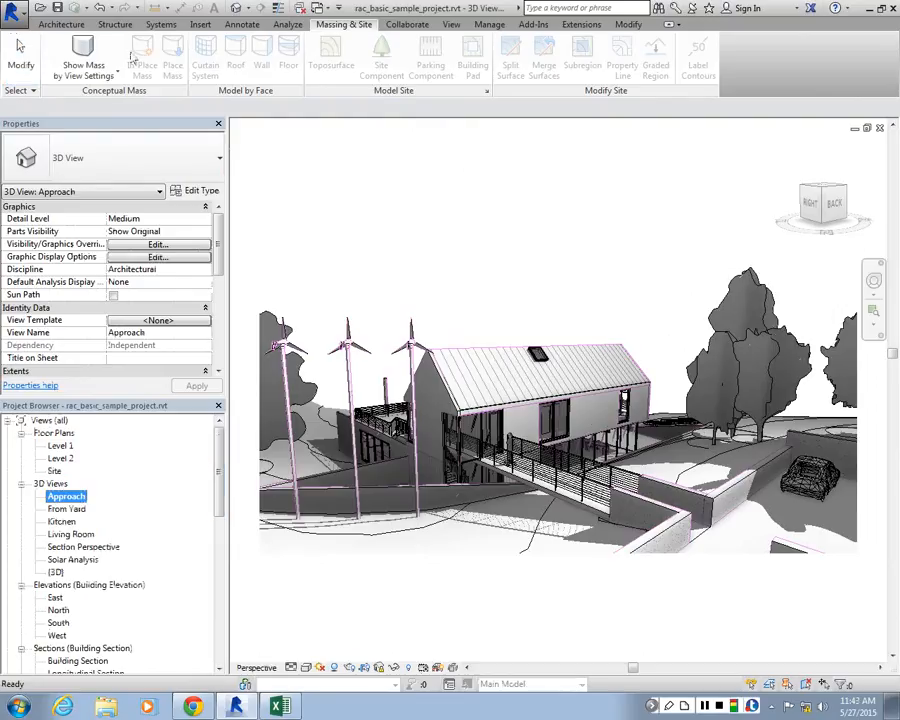
# Open the Site floor plan
pyautogui.click(46, 25)
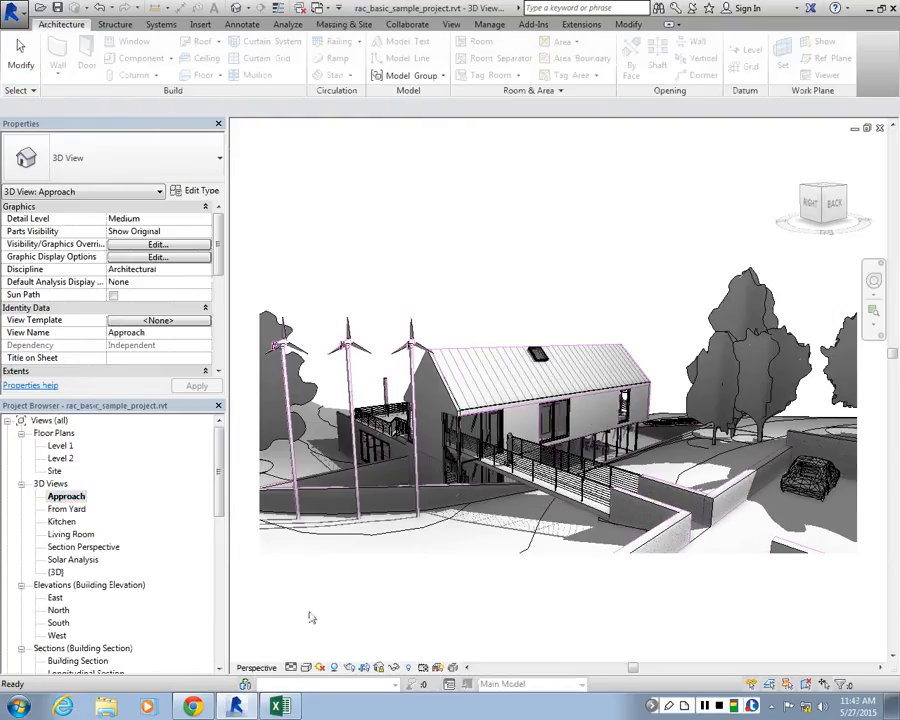
pyautogui.click(62, 446)
pyautogui.doubleClick(55, 471)
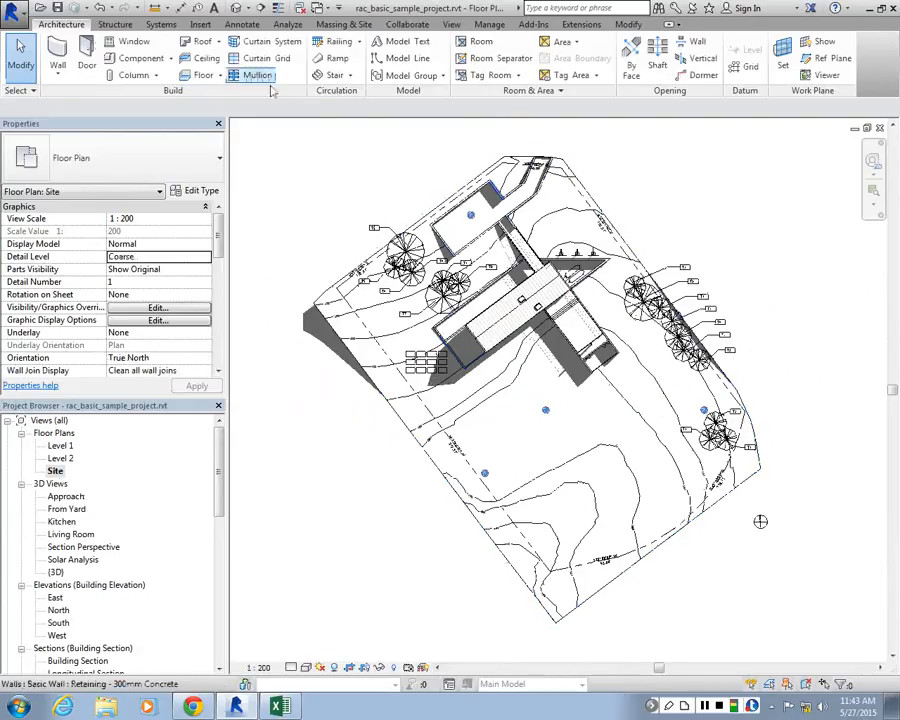
# Create a perspective camera view from the Site plan, with the eye in the southern part of the site and the target on the house
pyautogui.click(451, 24)
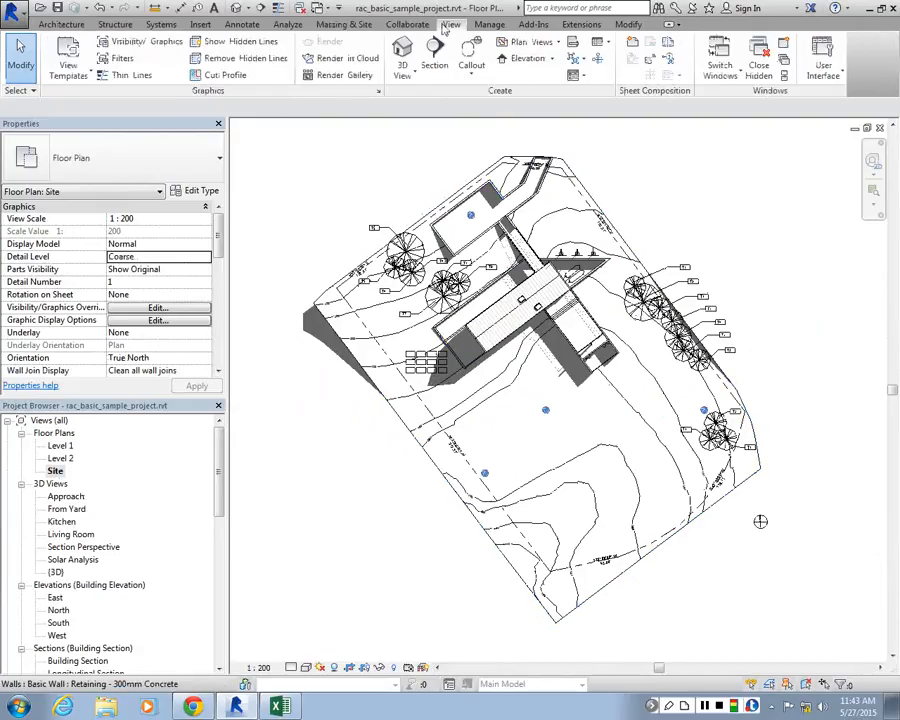
pyautogui.click(402, 72)
pyautogui.click(429, 127)
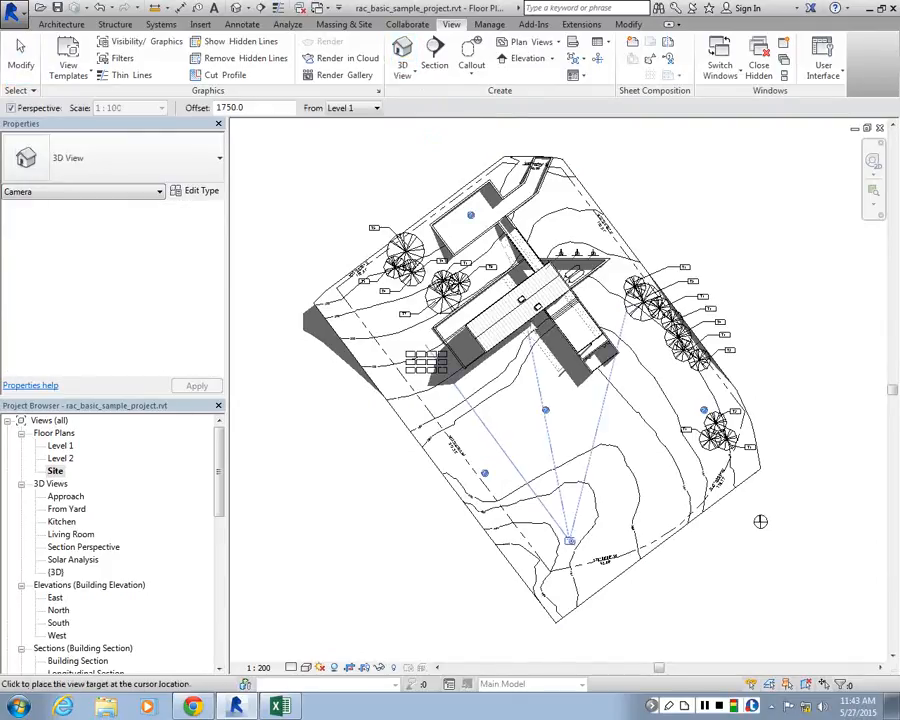
pyautogui.click(534, 318)
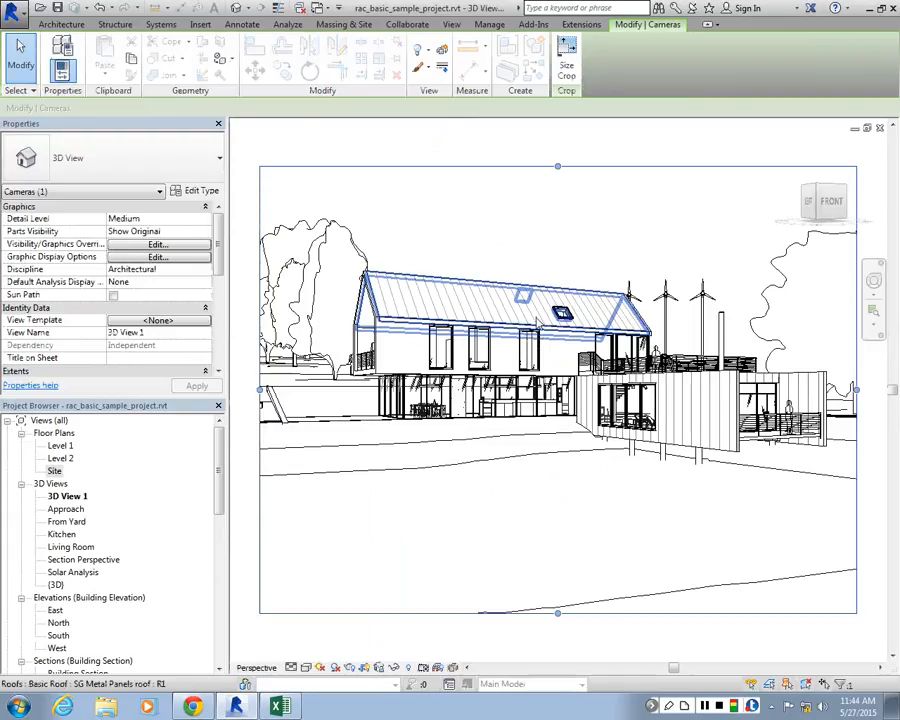
pyautogui.click(486, 292)
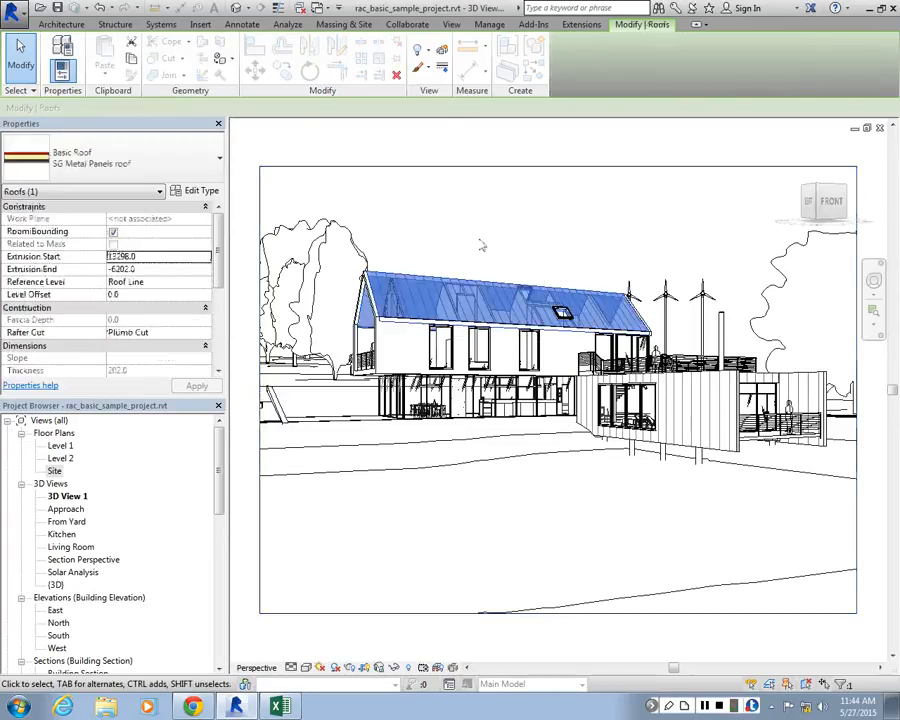
pyautogui.click(480, 241)
# Resize the new camera view's crop region: extend the right, top and left edges outward and pull the bottom edge up below the foreground
pyautogui.scroll(-7, 480, 241)
pyautogui.scroll(1, 655, 250)
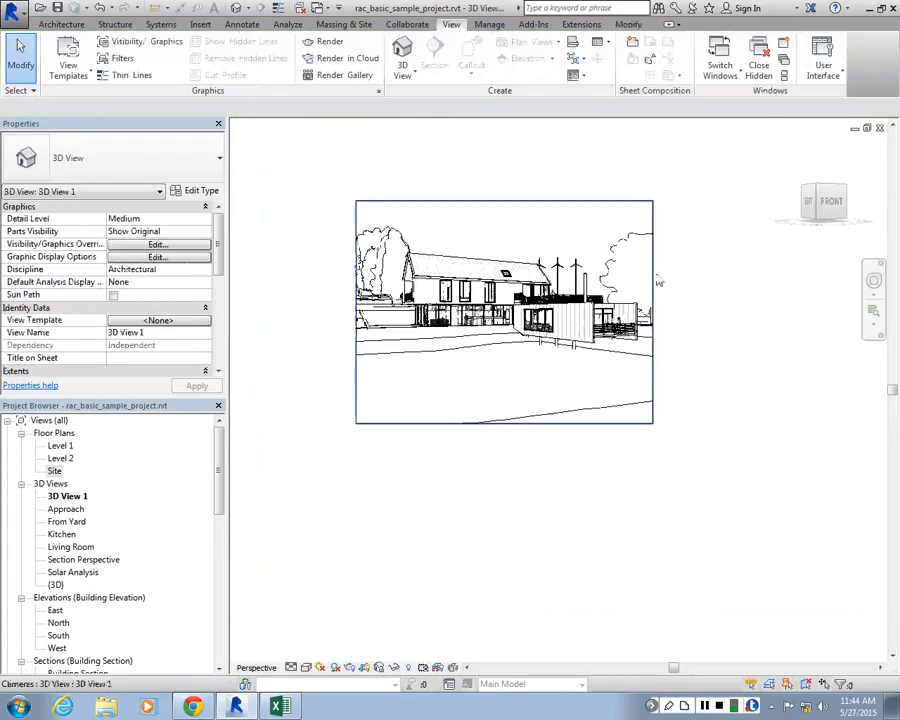
pyautogui.click(653, 311)
pyautogui.moveTo(654, 311); pyautogui.dragTo(700, 311)
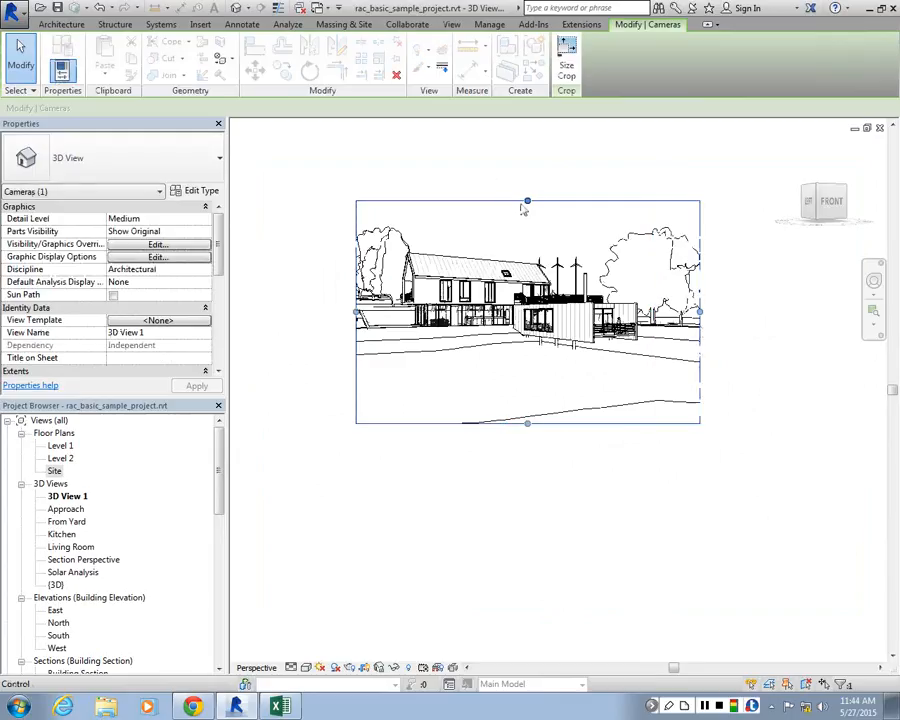
pyautogui.moveTo(526, 202); pyautogui.dragTo(526, 169)
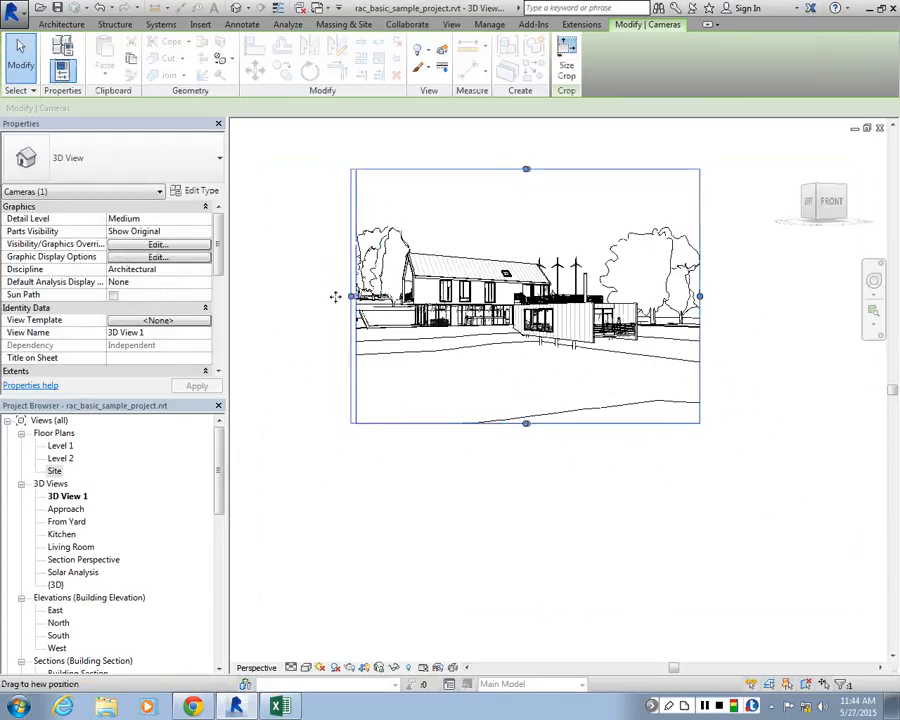
pyautogui.moveTo(350, 295); pyautogui.dragTo(314, 295)
pyautogui.moveTo(514, 423); pyautogui.dragTo(526, 403)
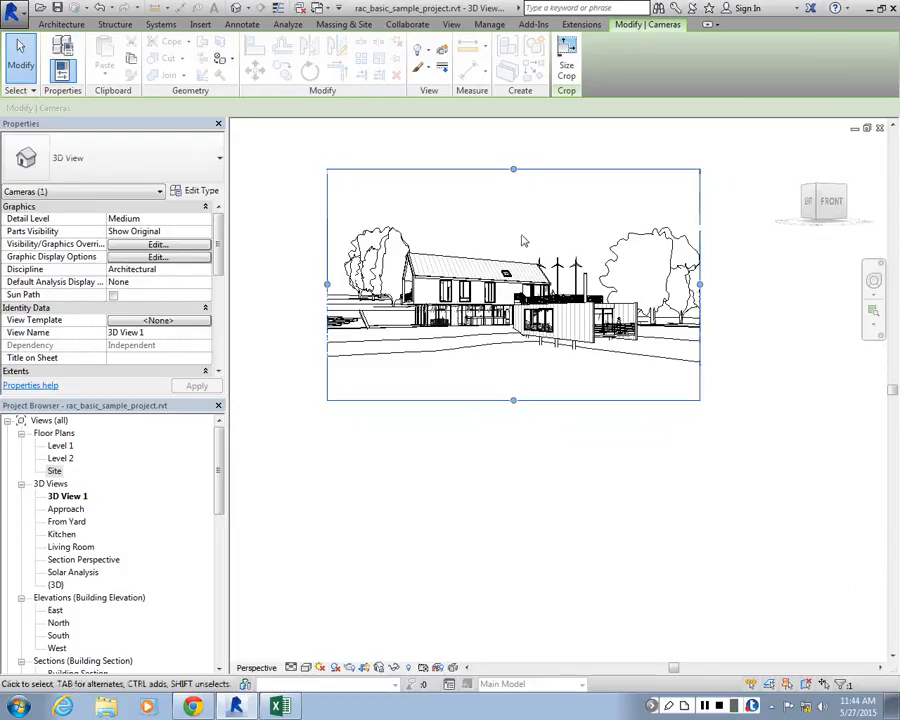
pyautogui.scroll(3, 448, 125)
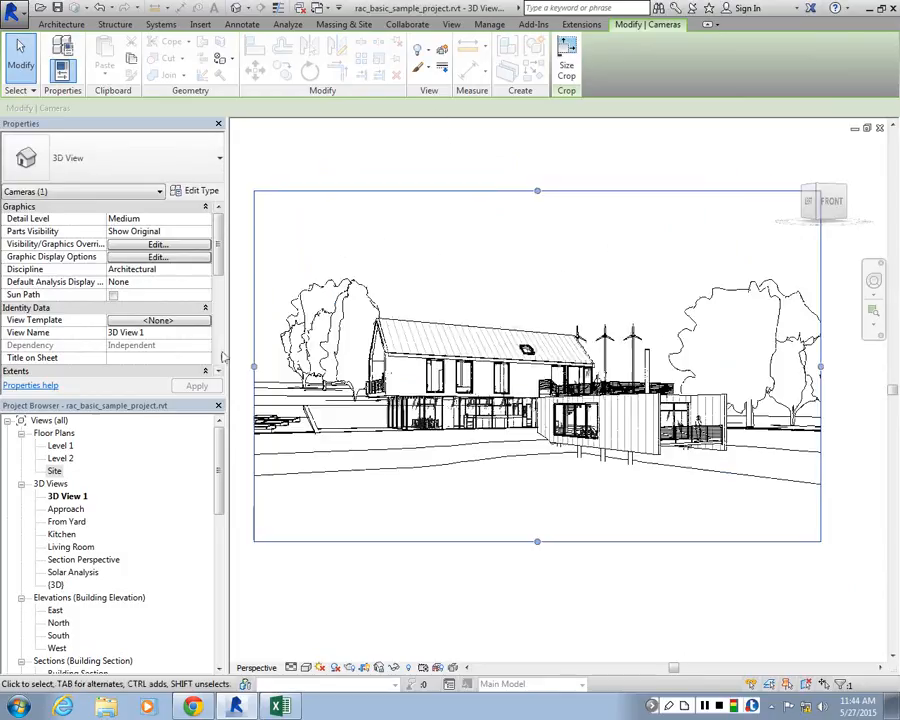
# Set the new camera view's visual style to Consistent Colors and turn its shadows on
pyautogui.click(305, 667)
pyautogui.click(347, 624)
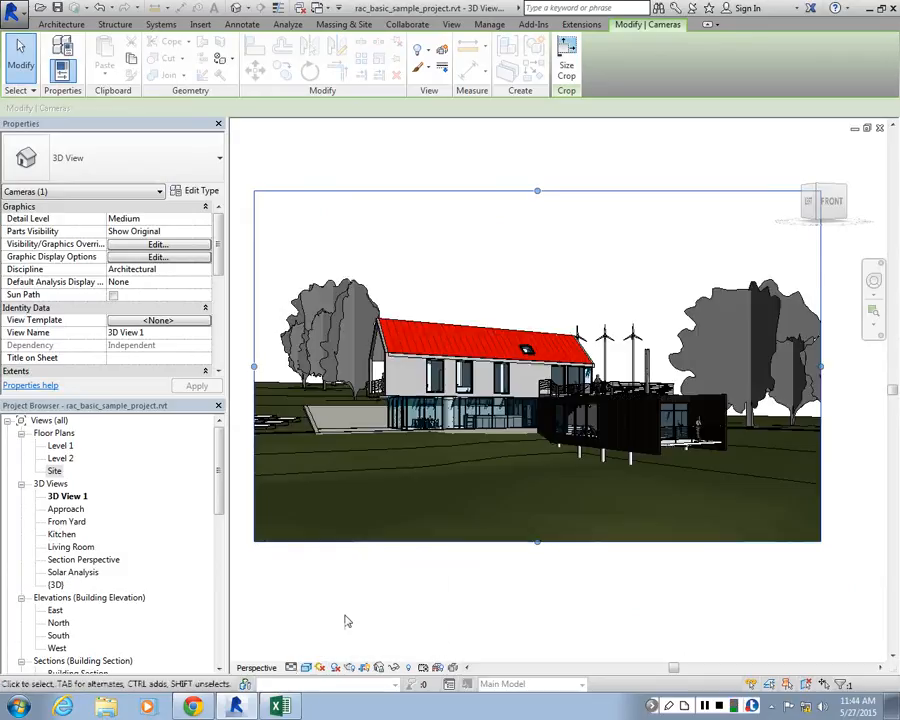
pyautogui.click(305, 667)
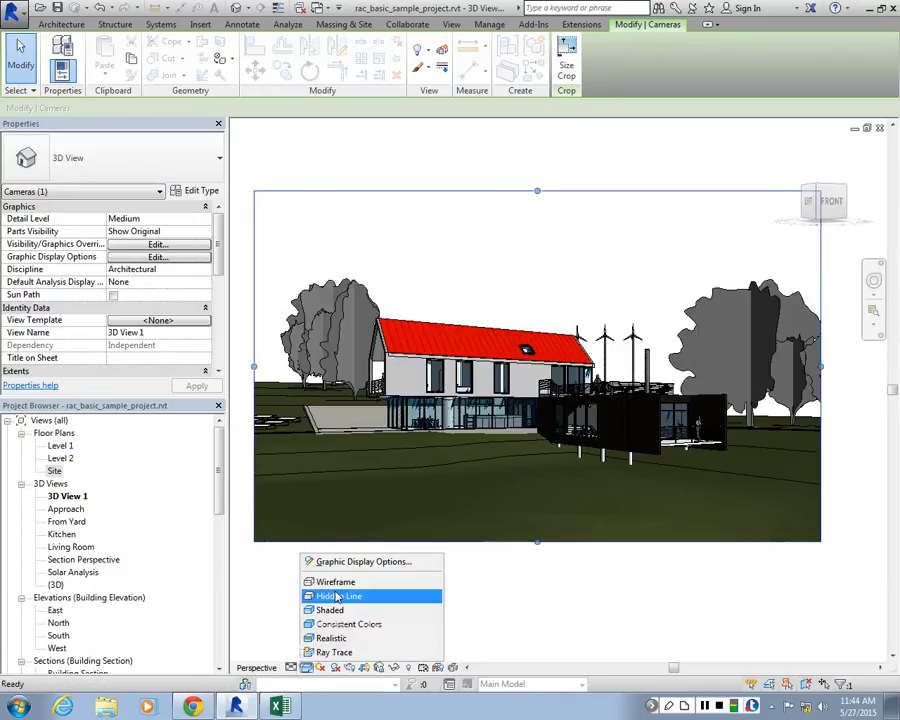
pyautogui.click(336, 669)
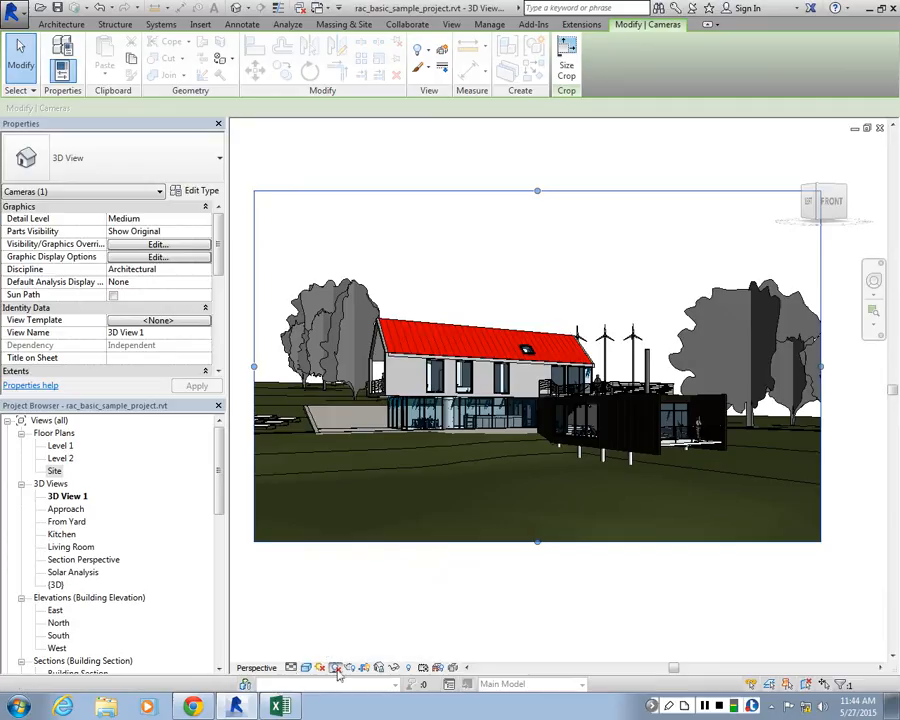
pyautogui.click(336, 669)
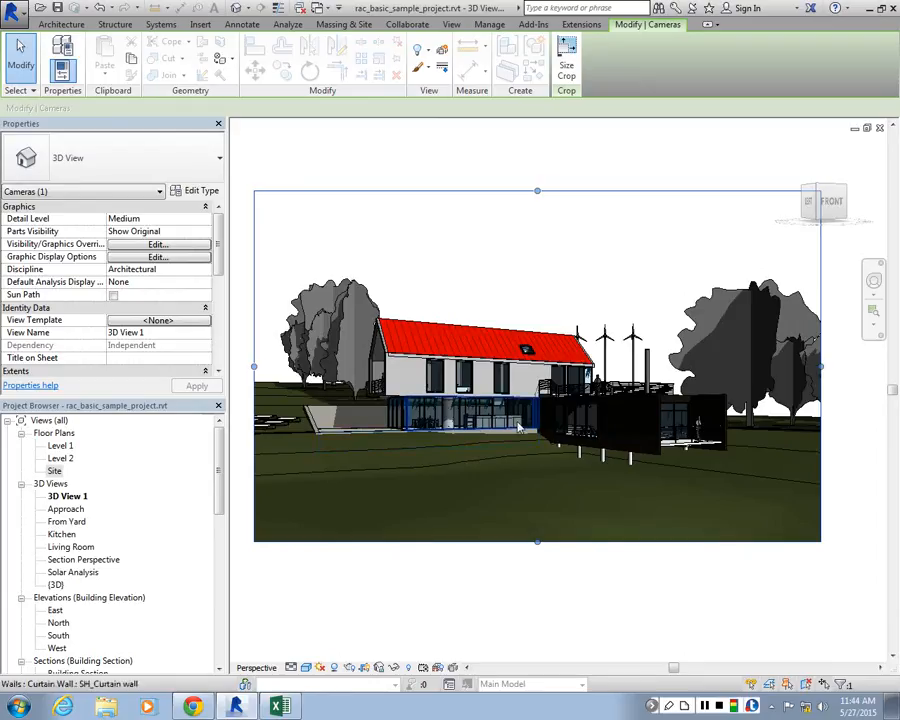
pyautogui.keyDown('shift'); pyautogui.moveTo(518, 428); pyautogui.dragTo(543, 445, button='middle'); pyautogui.keyUp('shift')
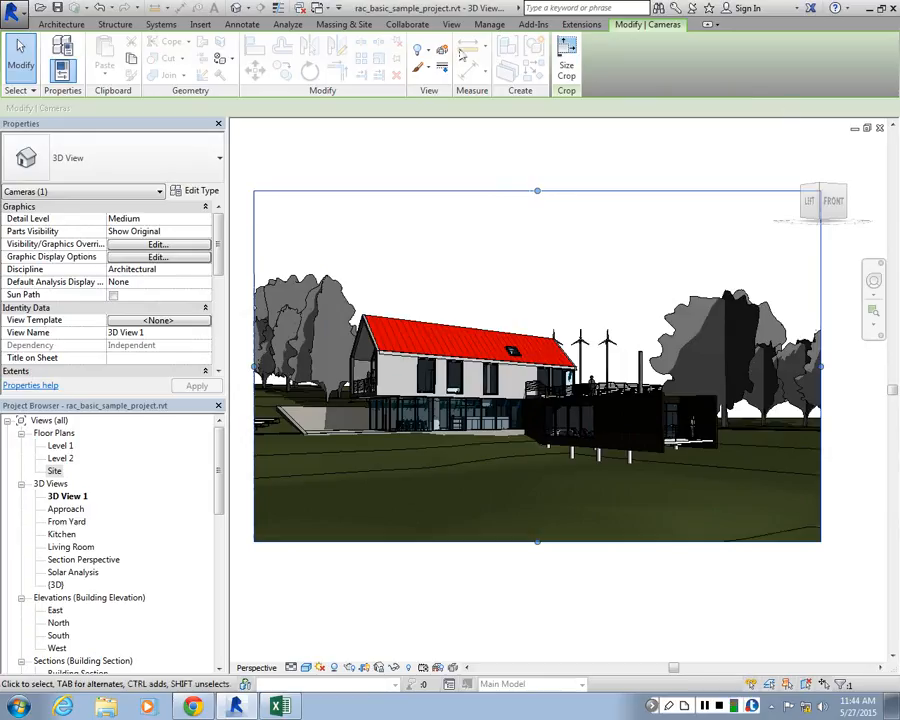
# Restore the 3D View 1 window to floating size and move it to the upper part of the drawing area
pyautogui.click(451, 24)
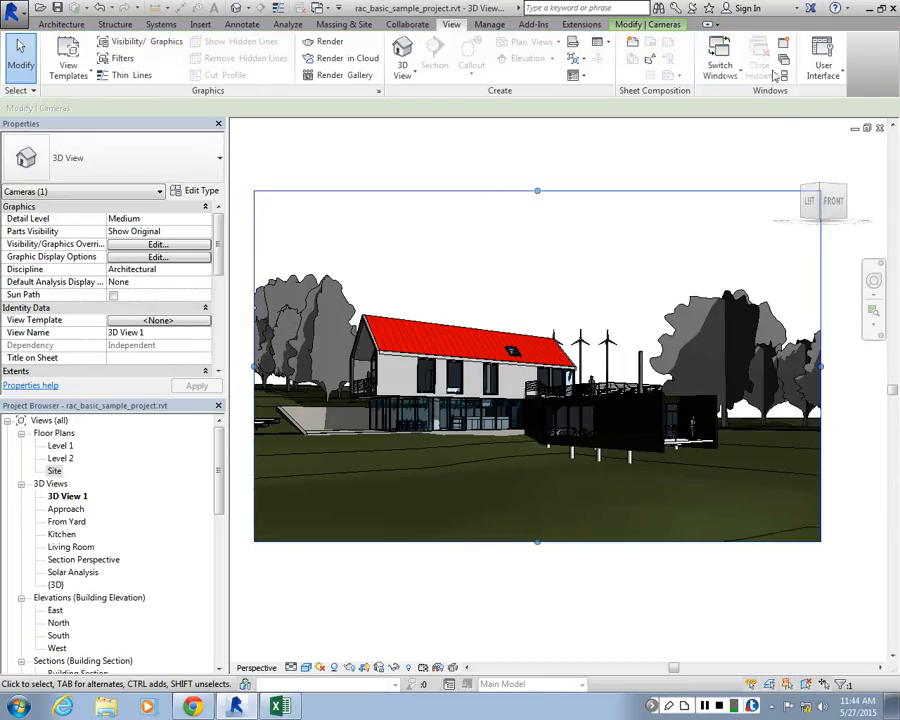
pyautogui.click(867, 128)
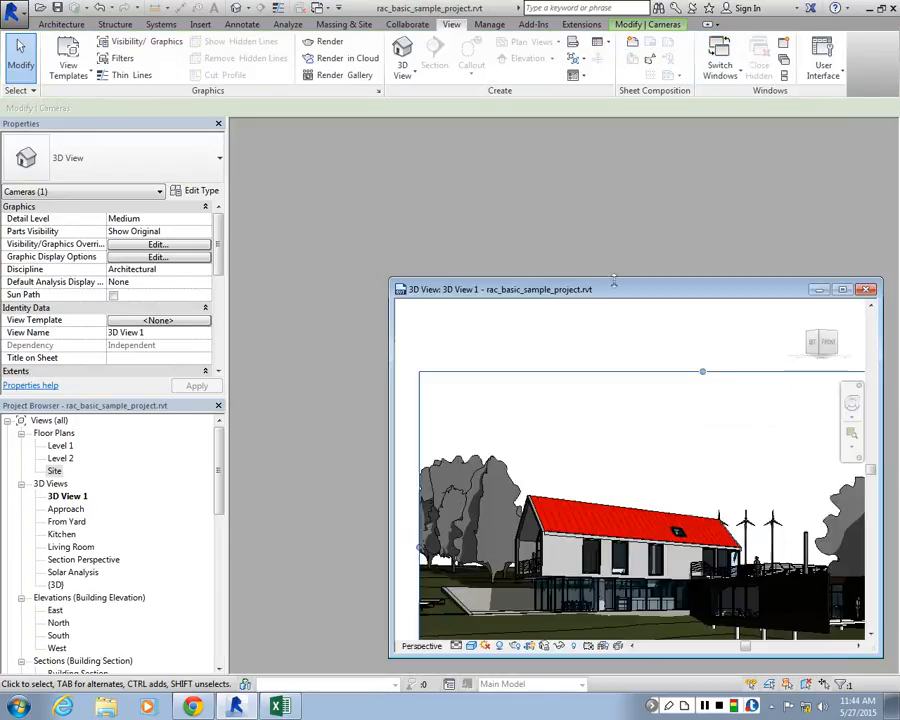
pyautogui.moveTo(614, 293); pyautogui.dragTo(546, 131)
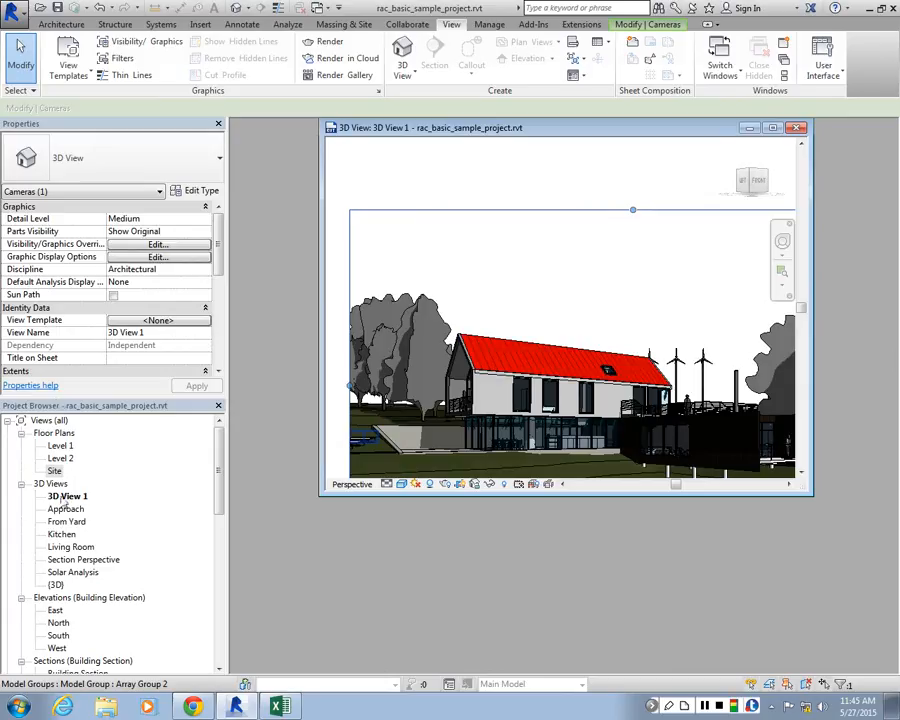
pyautogui.rightClick(66, 497)
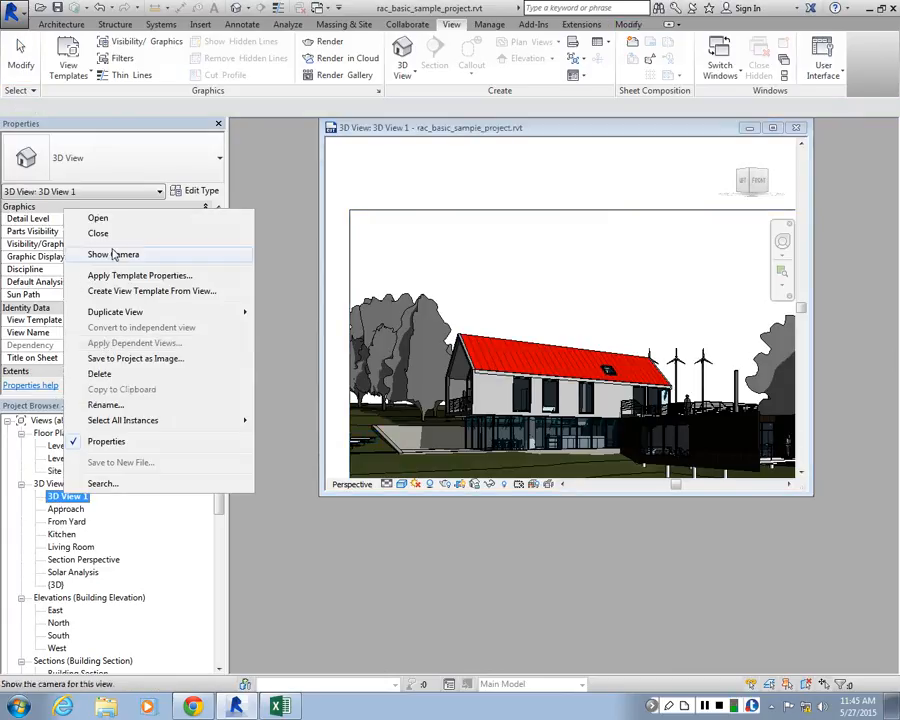
pyautogui.click(175, 256)
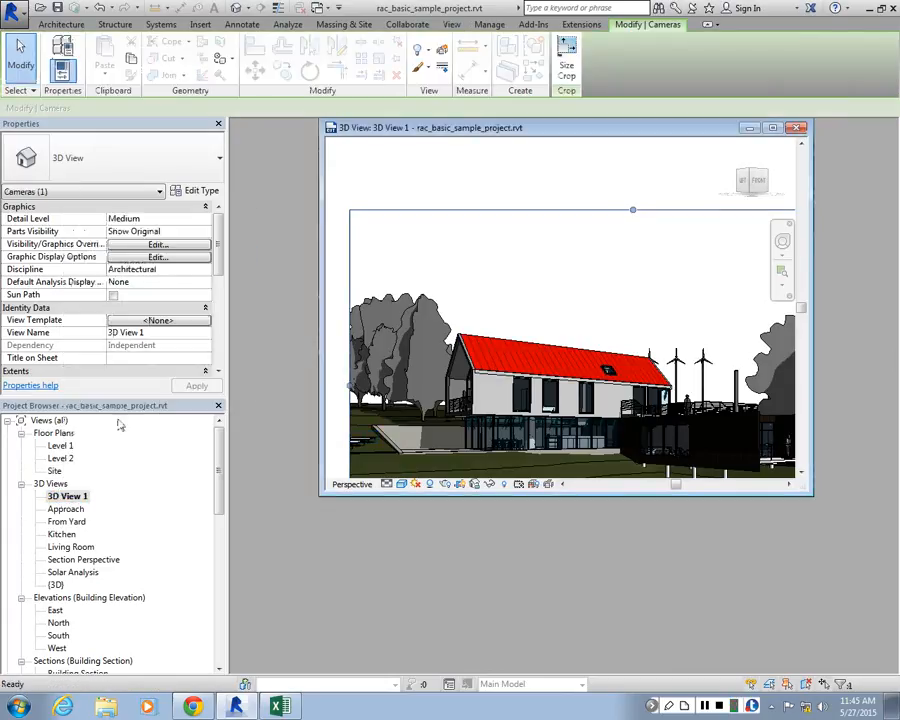
pyautogui.doubleClick(60, 445)
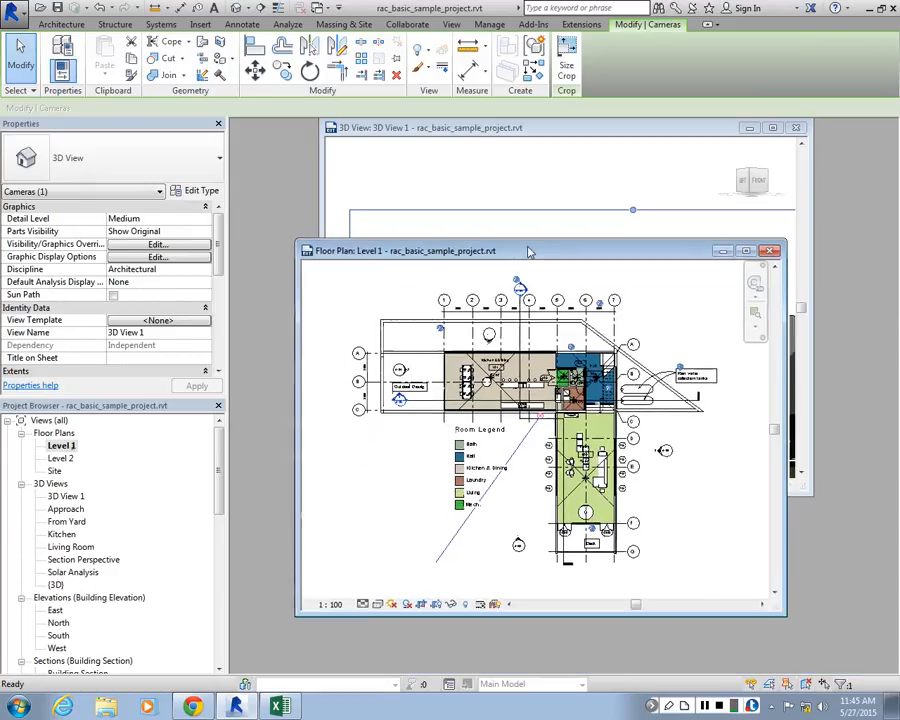
pyautogui.moveTo(627, 349); pyautogui.dragTo(518, 250)
pyautogui.click(762, 249)
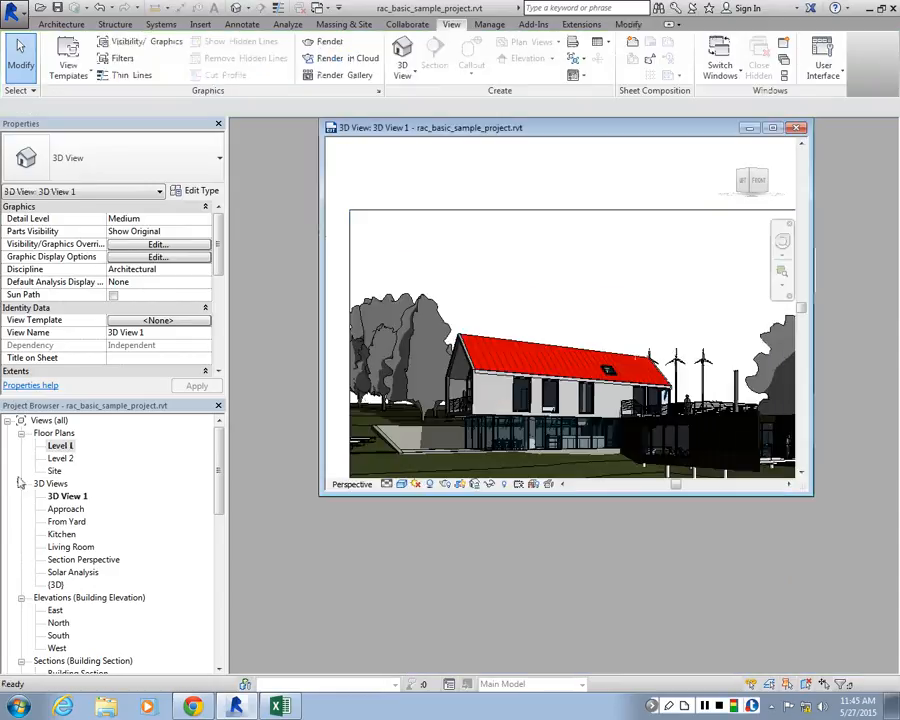
# Open the Site plan beside the 3D View 1 window and show the camera of 3D View 1 in the plan
pyautogui.doubleClick(54, 471)
pyautogui.moveTo(734, 130); pyautogui.dragTo(830, 285)
pyautogui.click(66, 496)
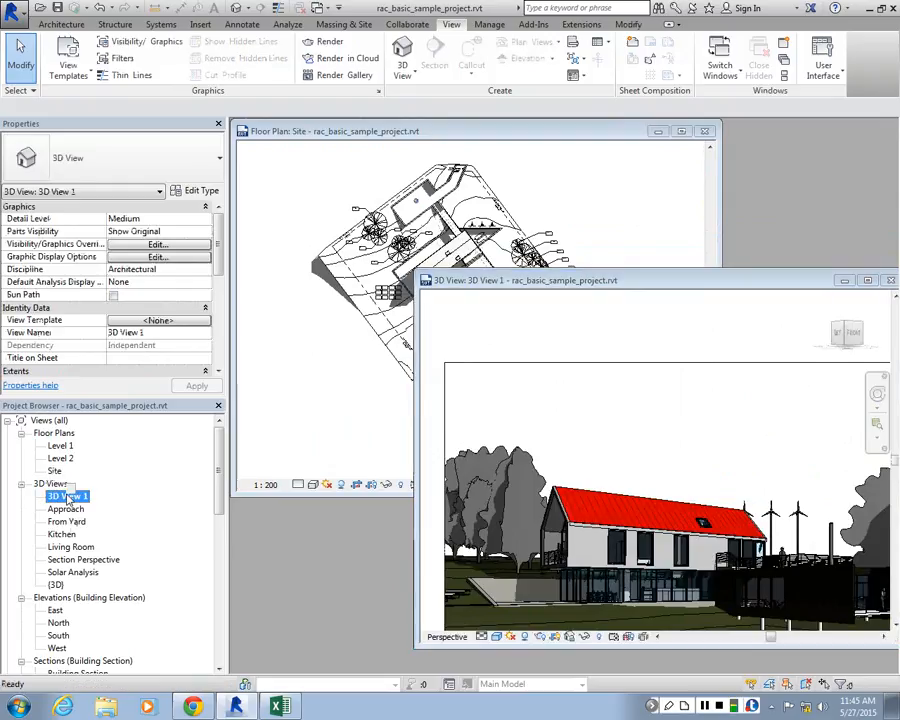
pyautogui.rightClick(67, 497)
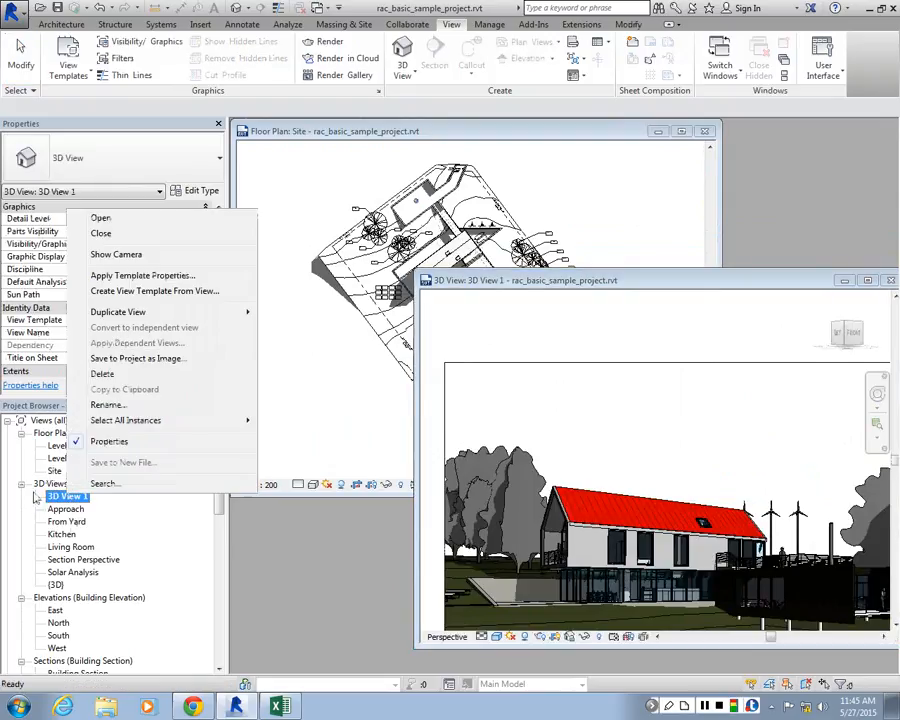
pyautogui.click(353, 160)
pyautogui.rightClick(63, 497)
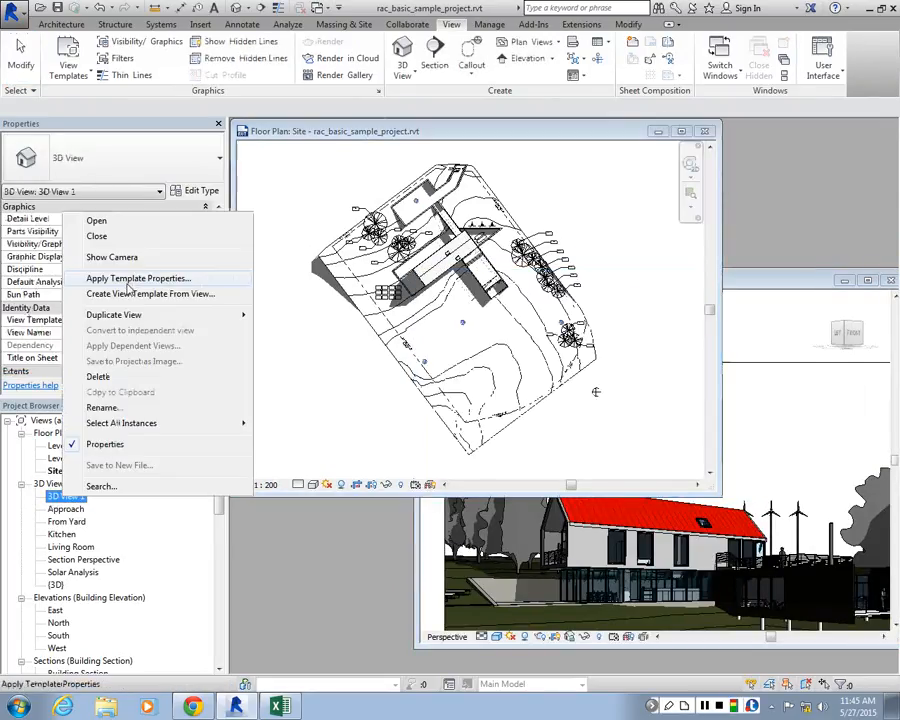
pyautogui.click(111, 257)
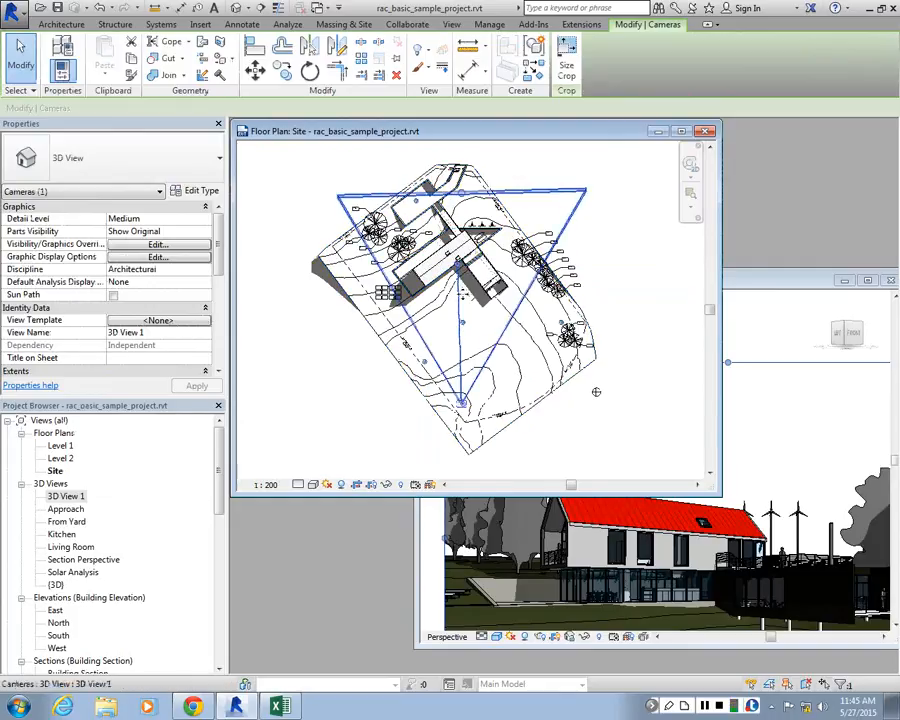
# Move the camera's eye point in the Site plan slightly toward the southwest boundary of the site
pyautogui.scroll(3, 596, 392)
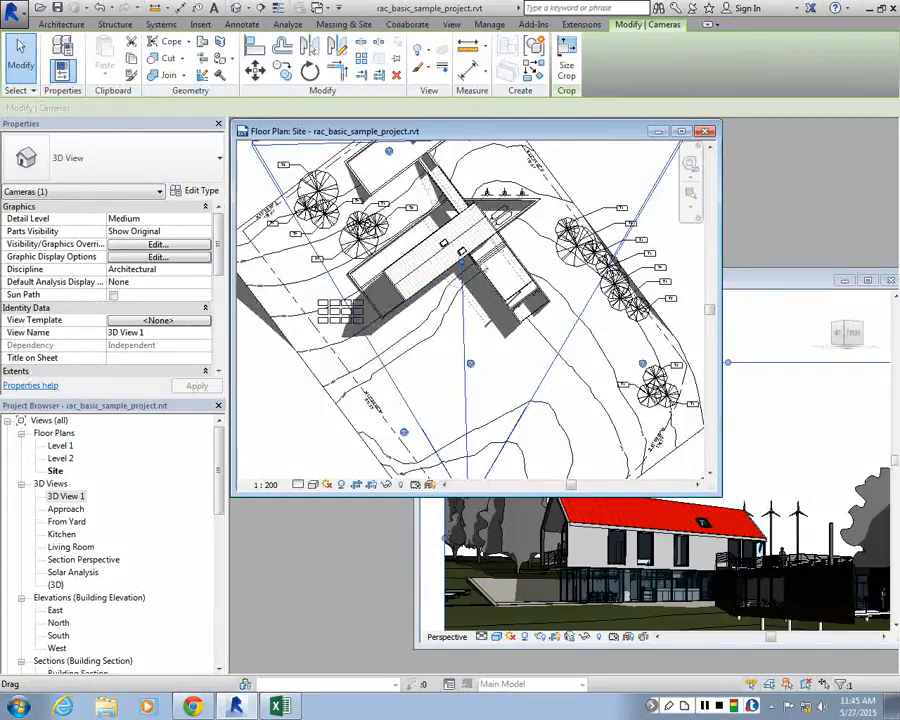
pyautogui.scroll(-2, 624, 408)
pyautogui.moveTo(470, 424); pyautogui.dragTo(460, 448)
# Adjust the camera's far clip plane to an offset of about 60457.5, then deactivate far clipping and apply the change
pyautogui.scroll(3, 485, 181)
pyautogui.moveTo(485, 181); pyautogui.dragTo(479, 227)
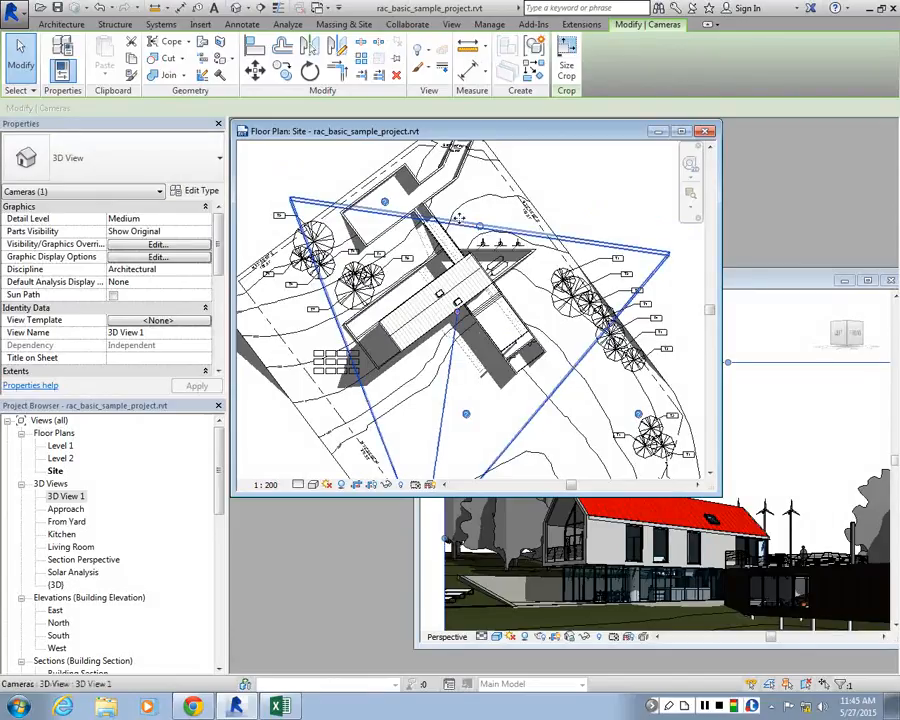
pyautogui.scroll(-4, 219, 256)
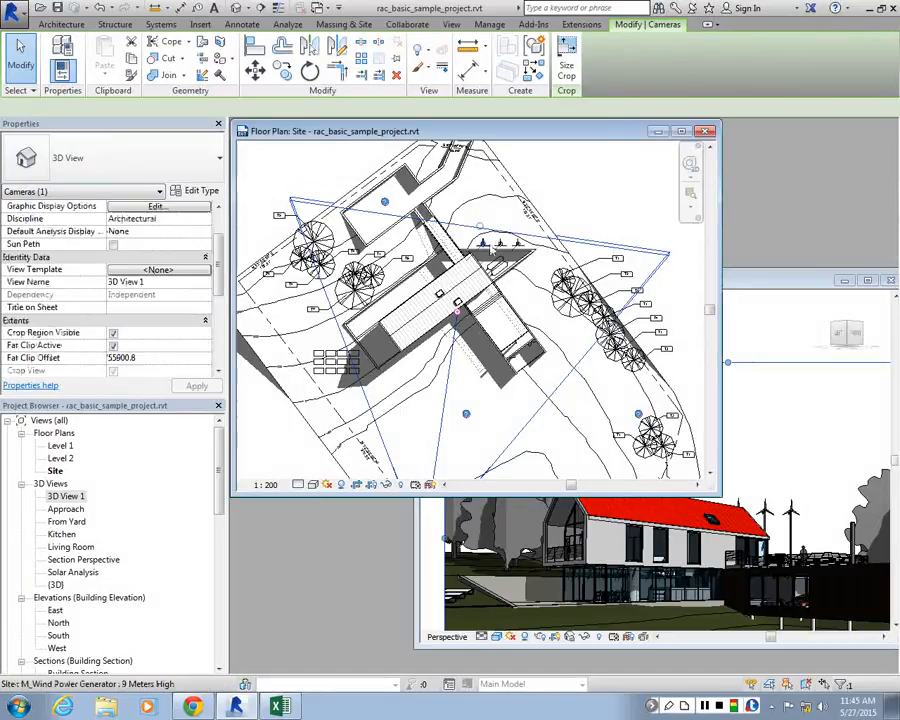
pyautogui.moveTo(480, 227); pyautogui.dragTo(493, 207)
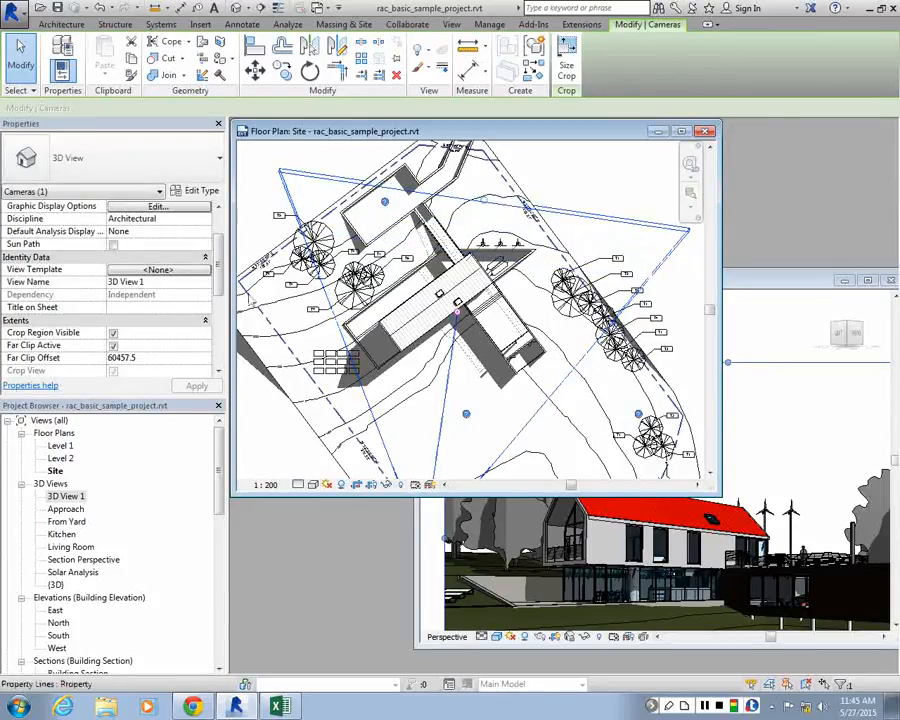
pyautogui.click(113, 345)
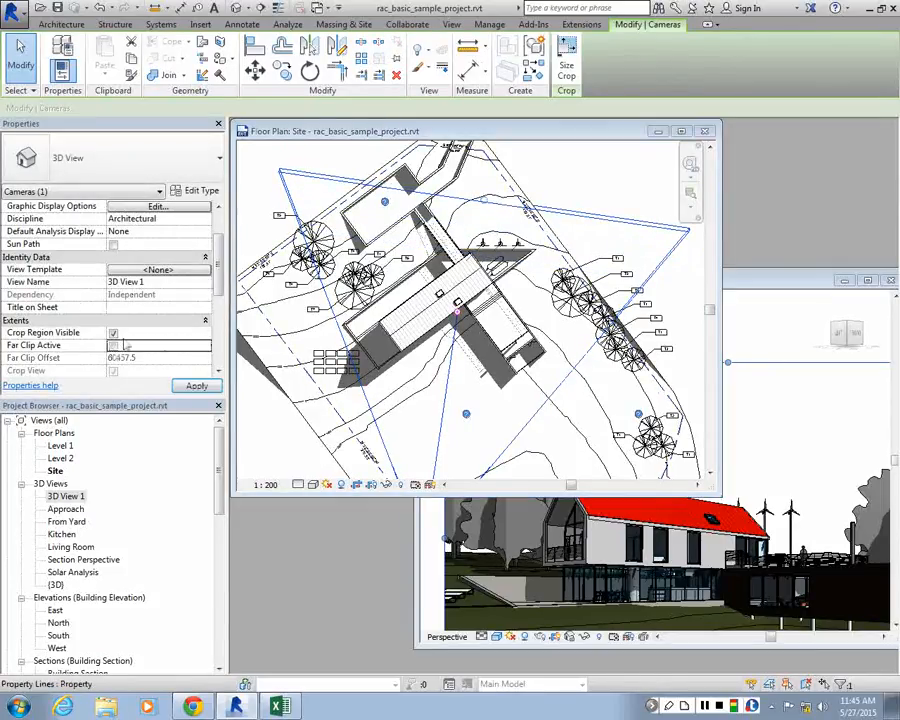
pyautogui.click(197, 386)
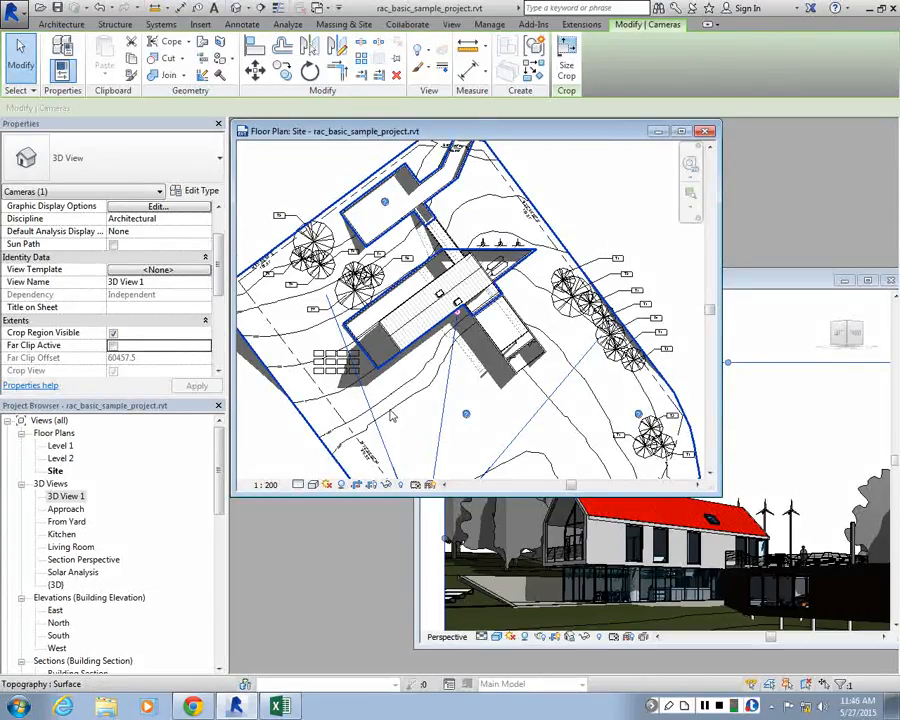
# Shift the camera's eye point slightly to the east in the Site plan
pyautogui.scroll(-2, 457, 313)
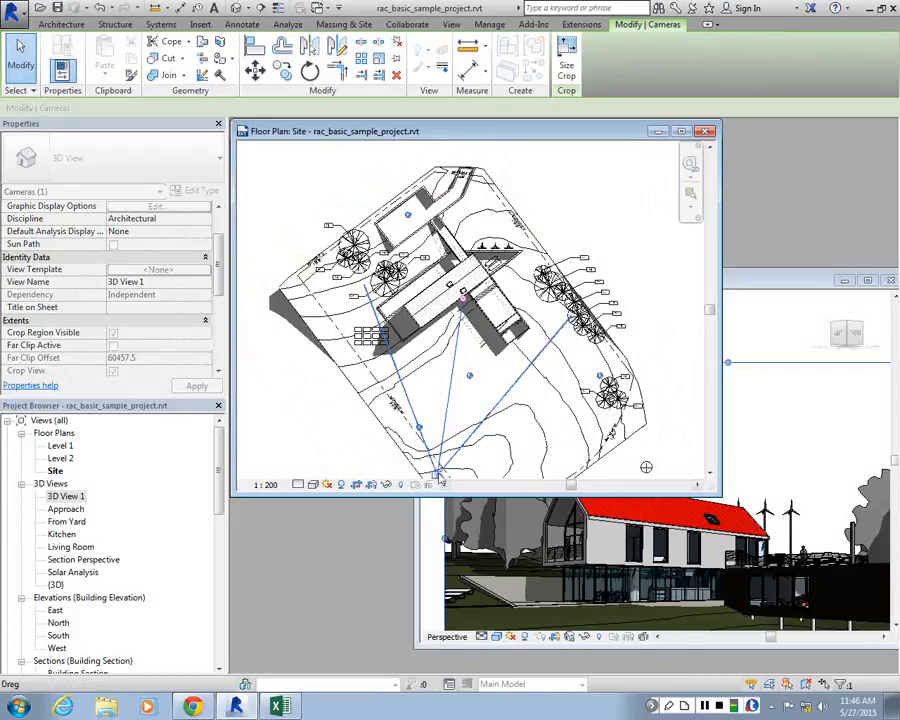
pyautogui.moveTo(438, 474); pyautogui.dragTo(452, 470)
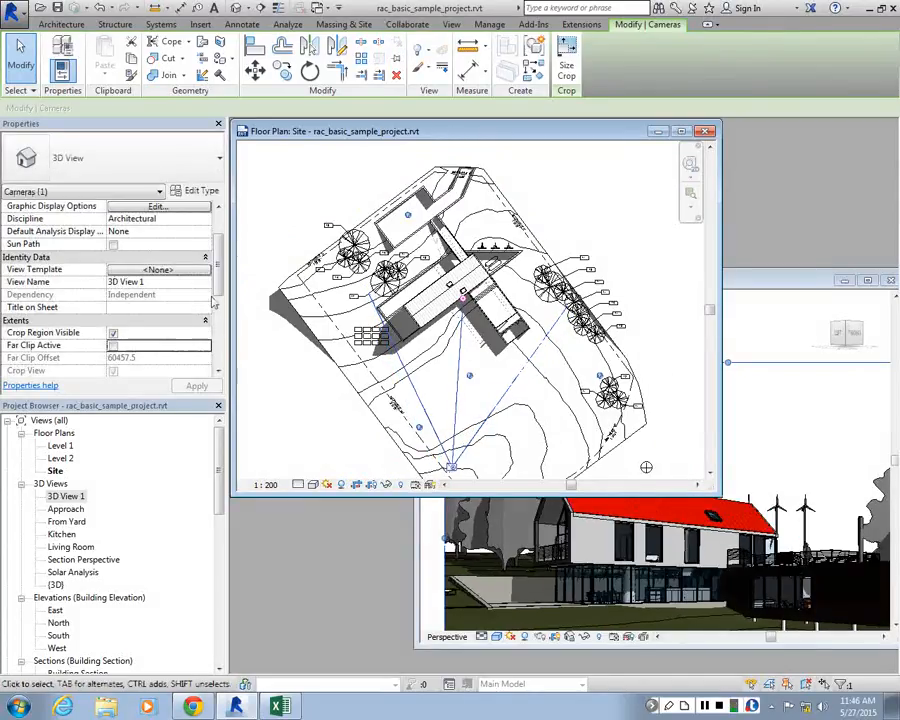
# Set the eye elevation of the 3D View 1 camera to 1750 and apply the change
pyautogui.moveTo(220, 261); pyautogui.dragTo(226, 326)
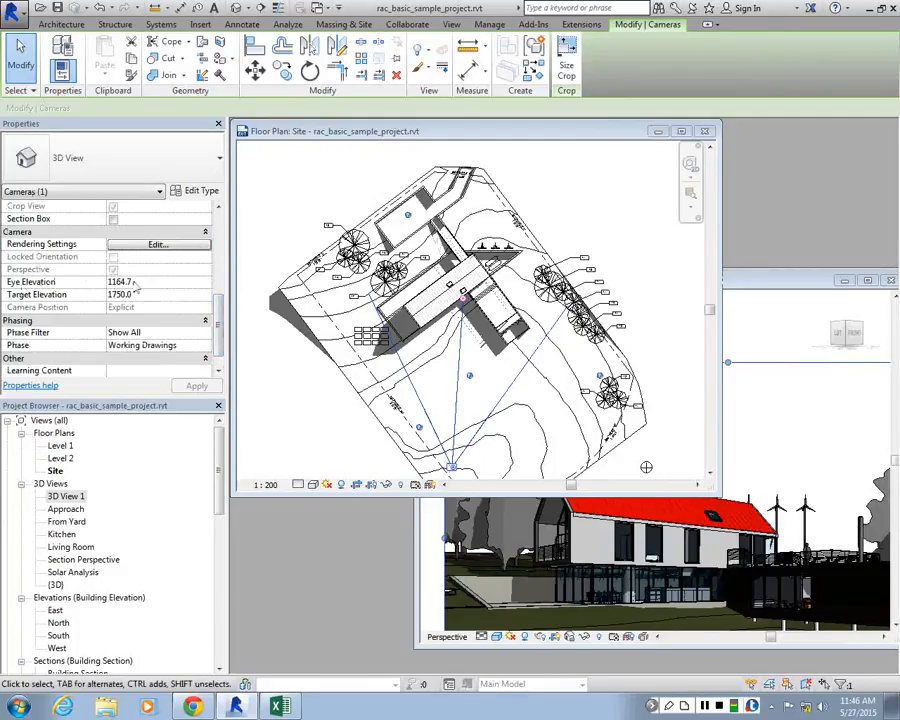
pyautogui.scroll(2, 130, 287)
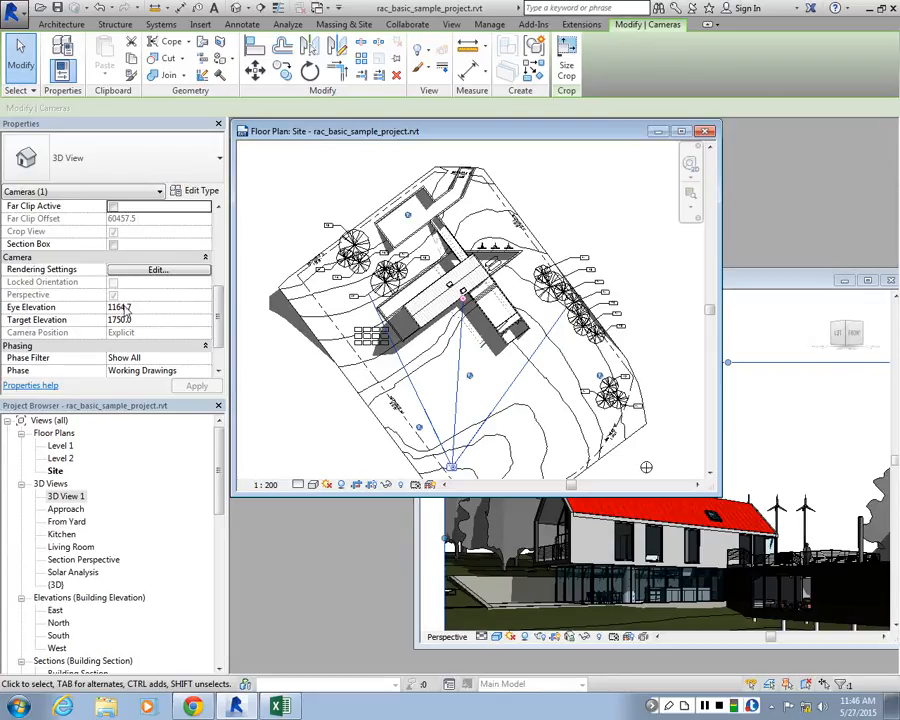
pyautogui.click(127, 308)
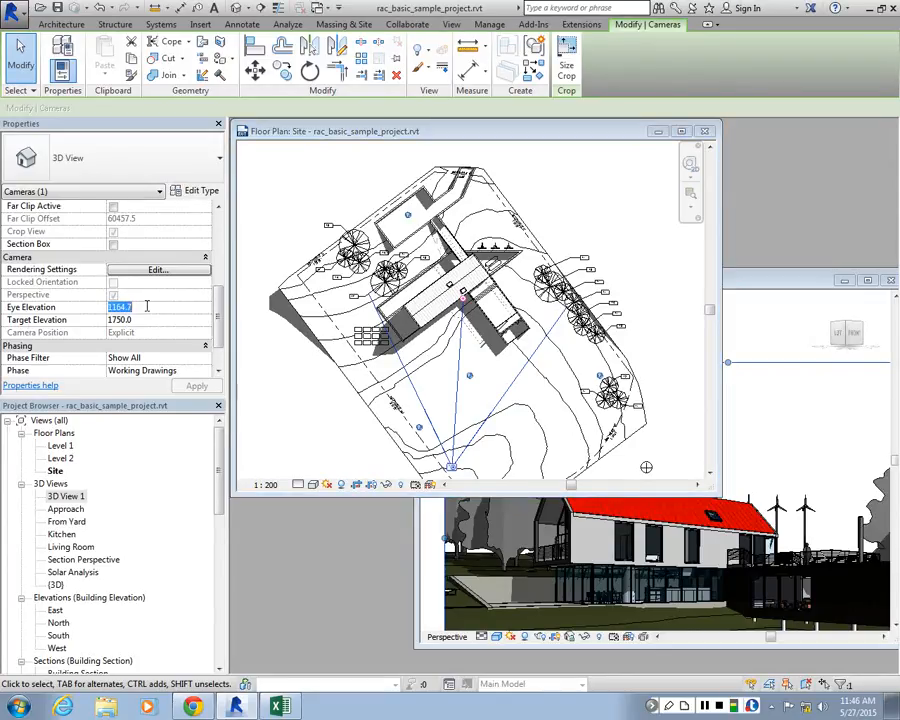
pyautogui.write('1750')
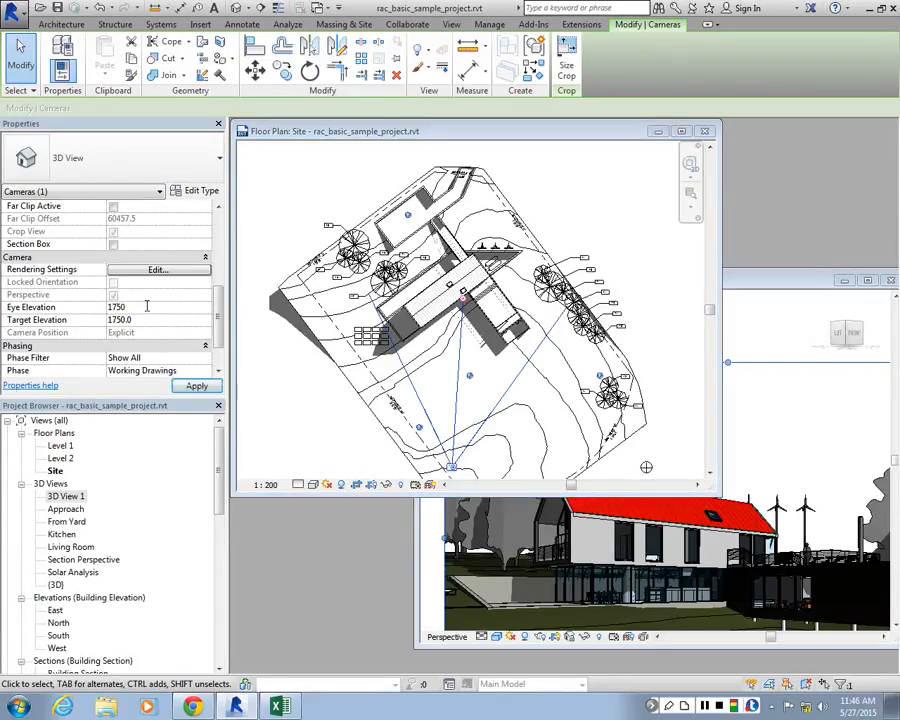
pyautogui.click(196, 387)
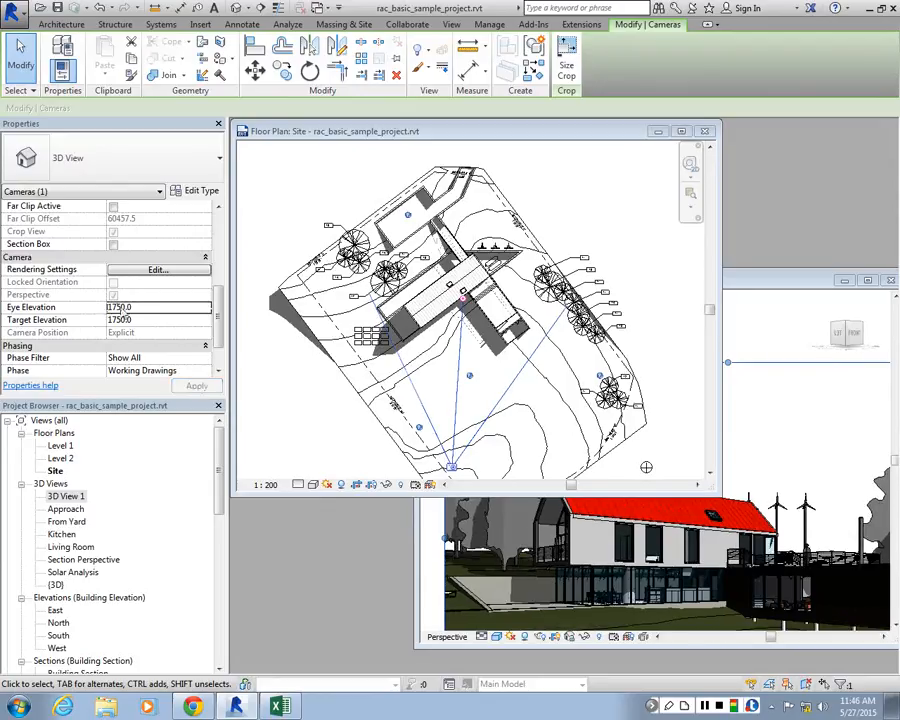
# Move the 3D View 1 window up over the Site plan and enlarge it to show more of the perspective
pyautogui.moveTo(816, 284); pyautogui.dragTo(773, 156)
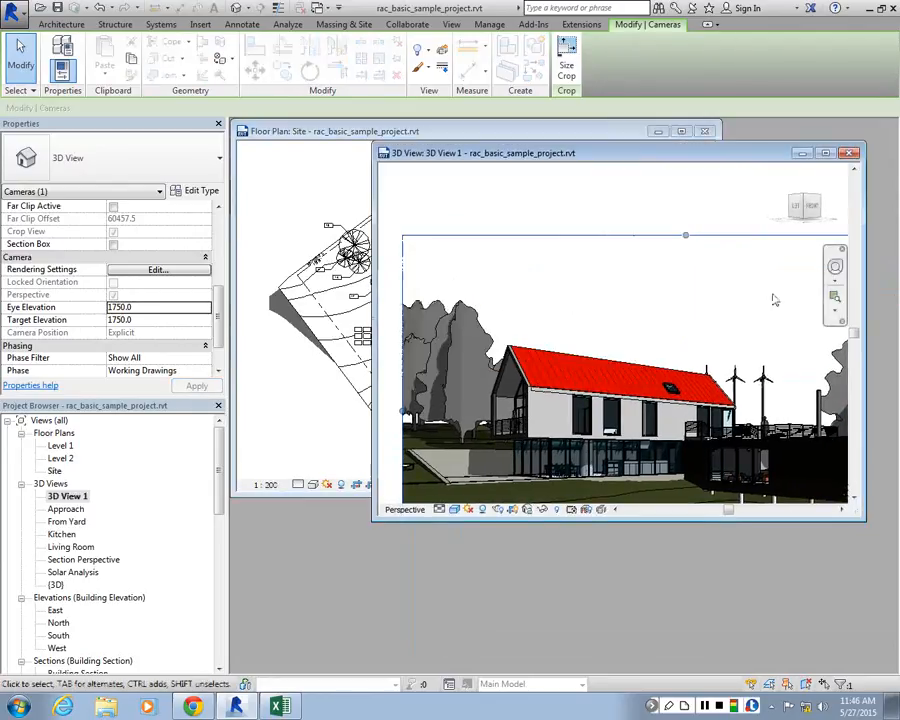
pyautogui.moveTo(858, 520); pyautogui.dragTo(880, 608)
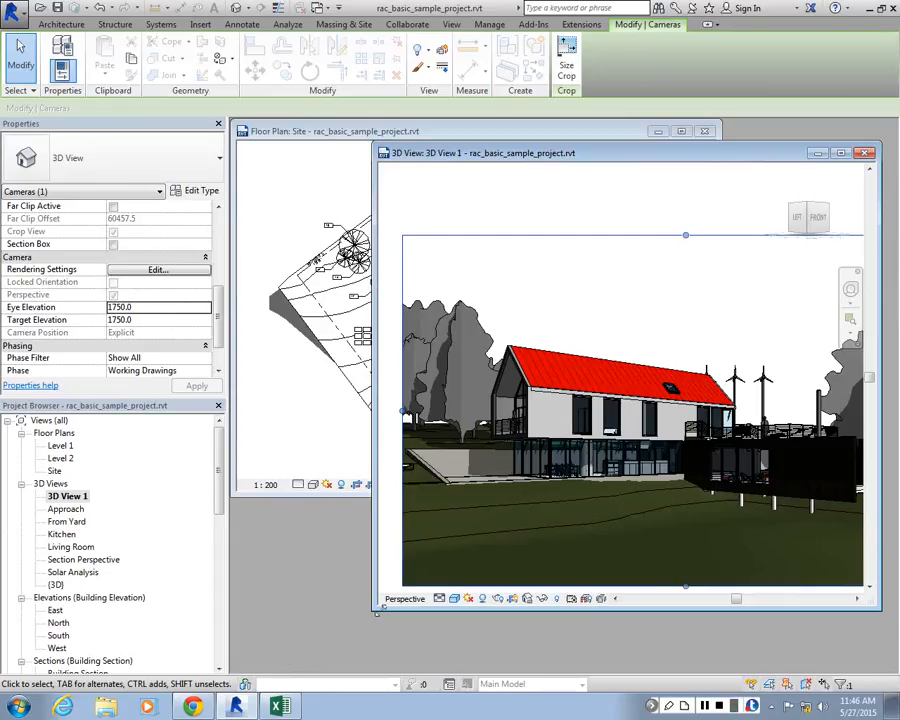
pyautogui.moveTo(373, 611); pyautogui.dragTo(327, 654)
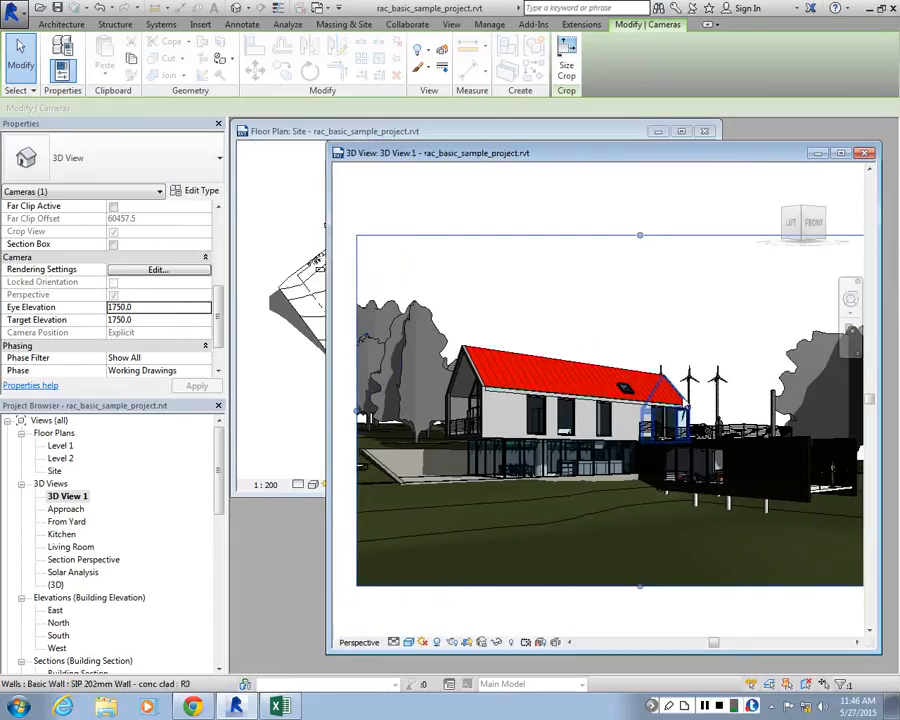
# Set the target elevation of the 3D View 1 camera to 5000 and apply the change
pyautogui.click(141, 321)
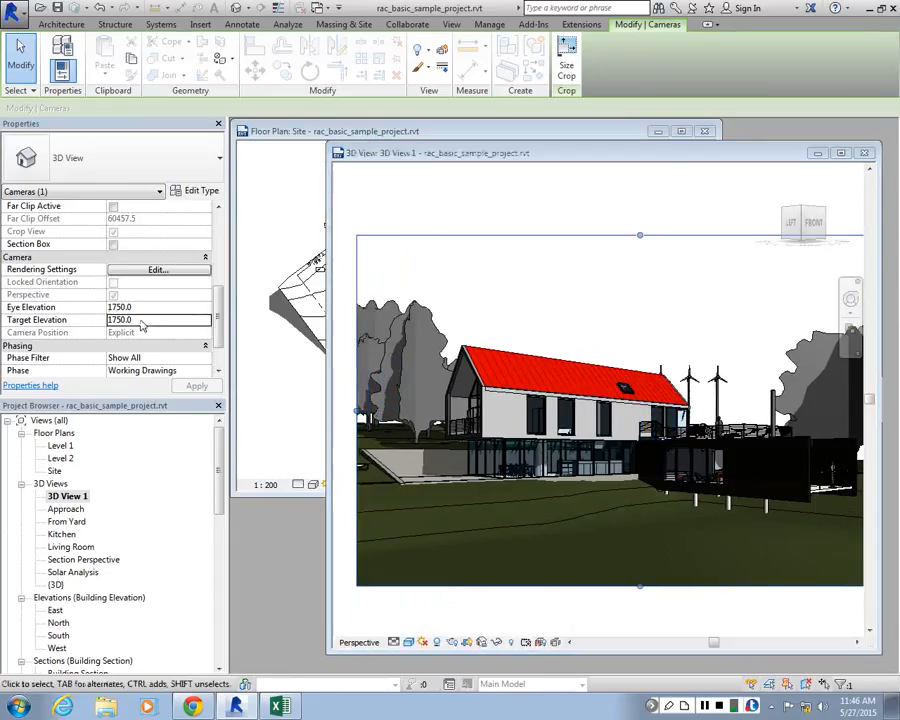
pyautogui.doubleClick(141, 320)
pyautogui.write('5000')
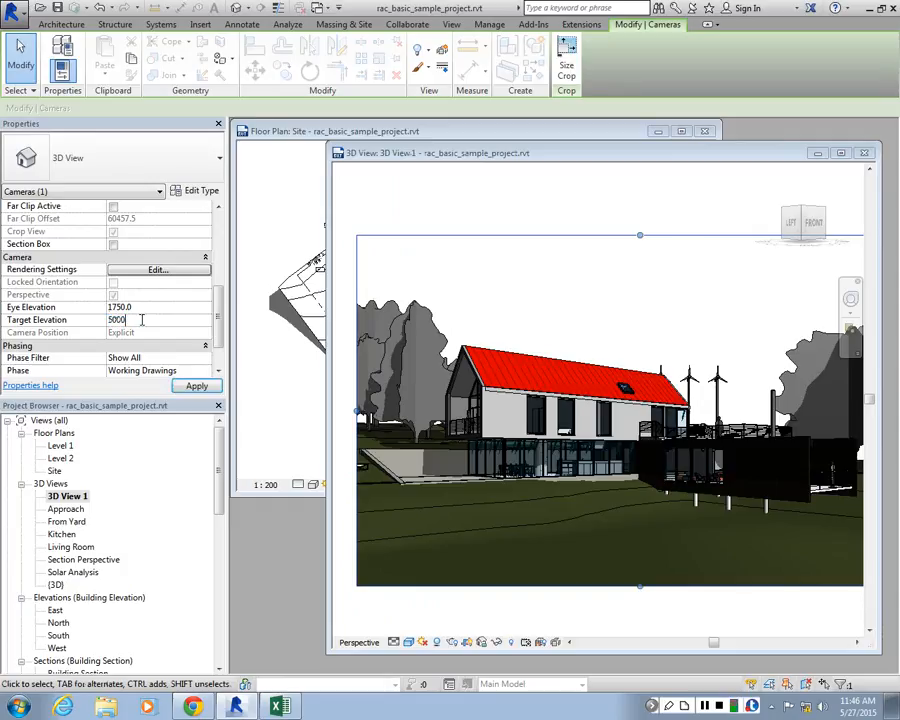
pyautogui.click(195, 386)
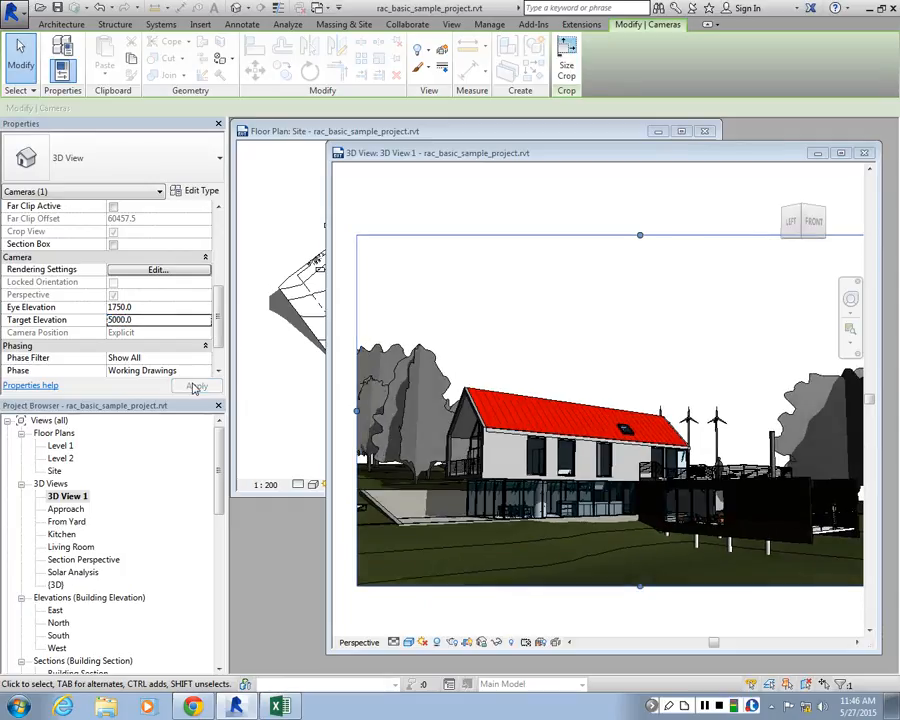
# Set the camera's target elevation to 0, apply it, maximize the 3D View 1 window and deselect the camera
pyautogui.doubleClick(167, 320)
pyautogui.write('0')
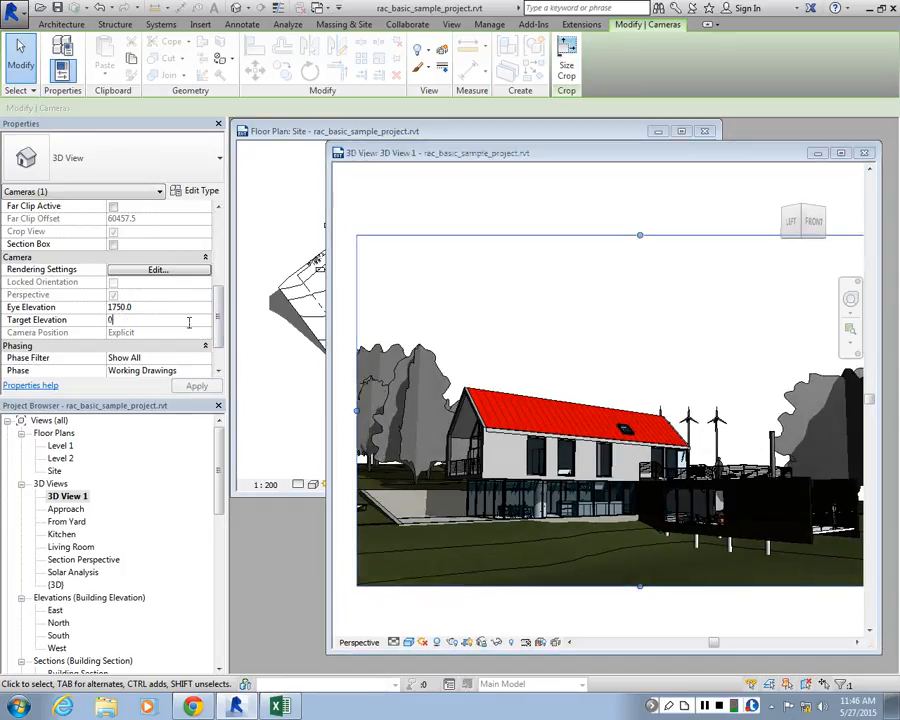
pyautogui.click(198, 388)
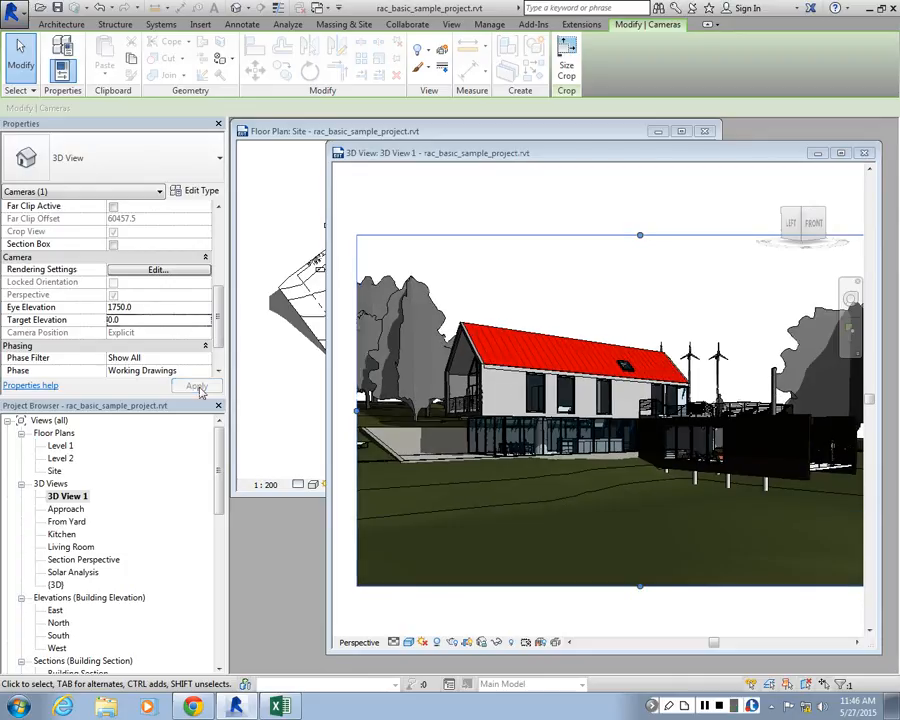
pyautogui.click(840, 153)
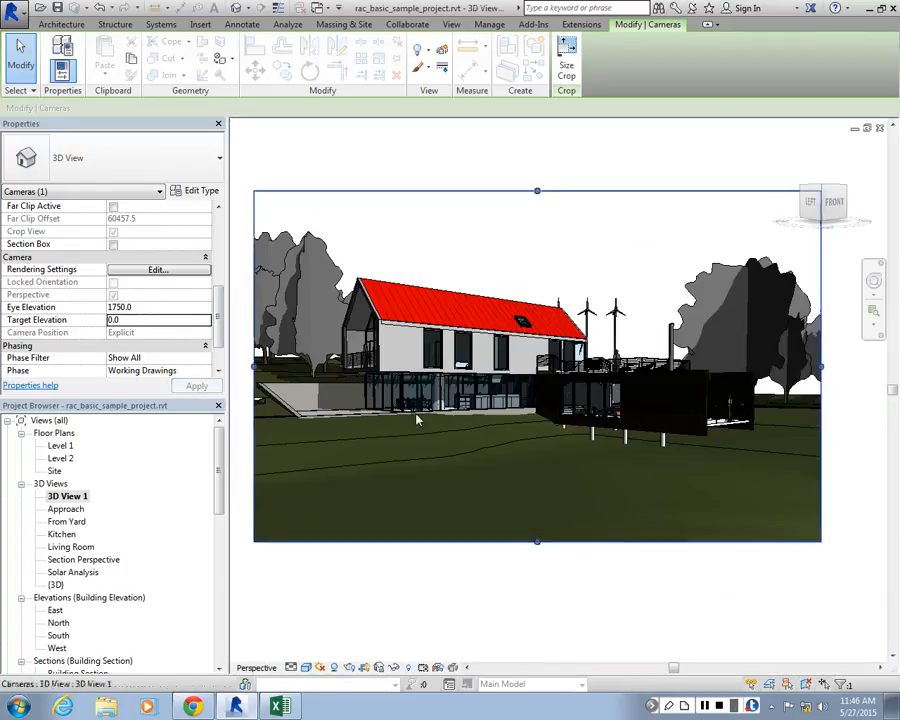
pyautogui.click(415, 619)
# Open the APPROCH-SHADE rendering and examine the outlines of the roof, windows and wind turbines up close
pyautogui.moveTo(220, 475); pyautogui.dragTo(224, 563)
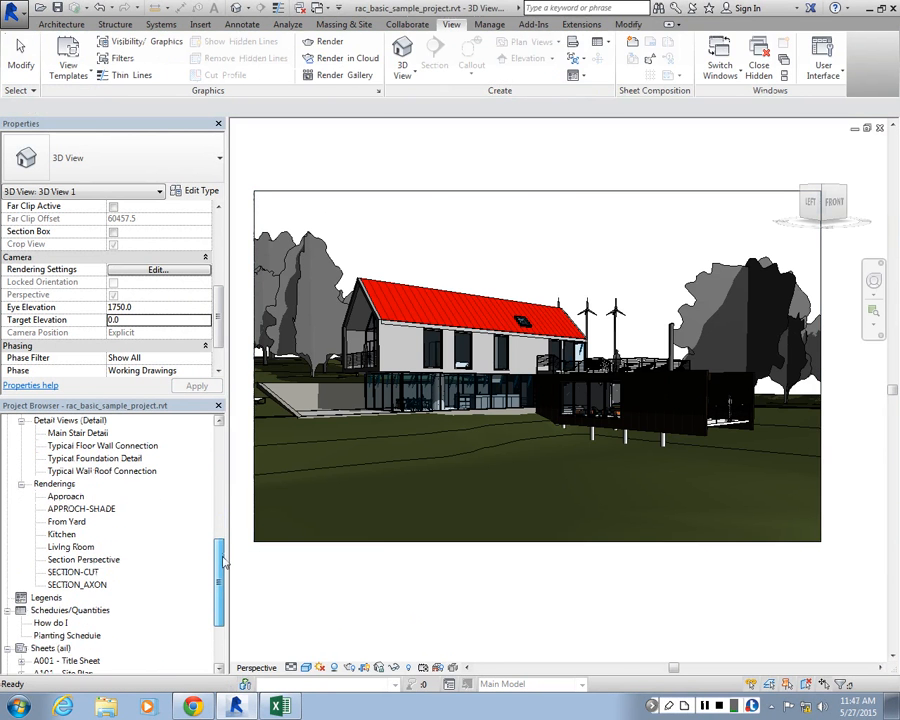
pyautogui.doubleClick(70, 509)
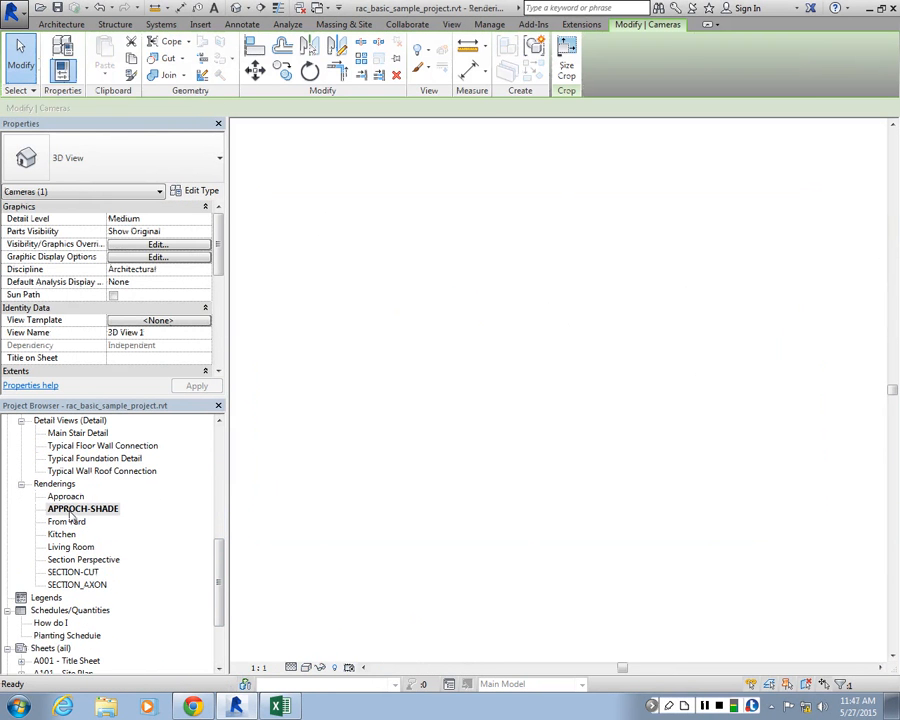
pyautogui.scroll(6, 529, 464)
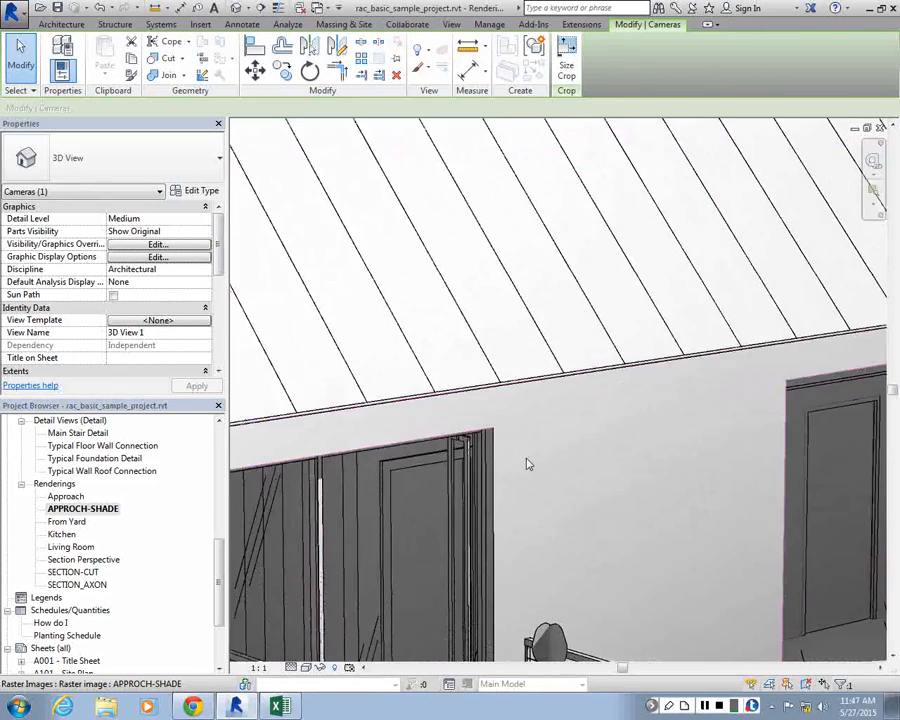
pyautogui.scroll(-6, 529, 464)
pyautogui.scroll(5, 529, 450)
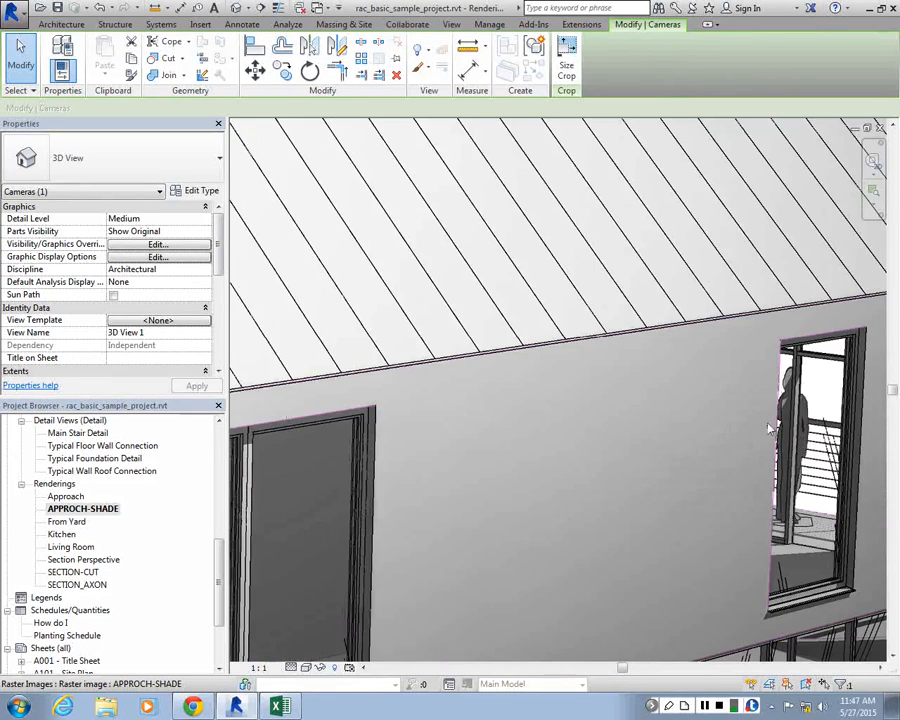
pyautogui.scroll(-5, 770, 428)
pyautogui.scroll(6, 337, 336)
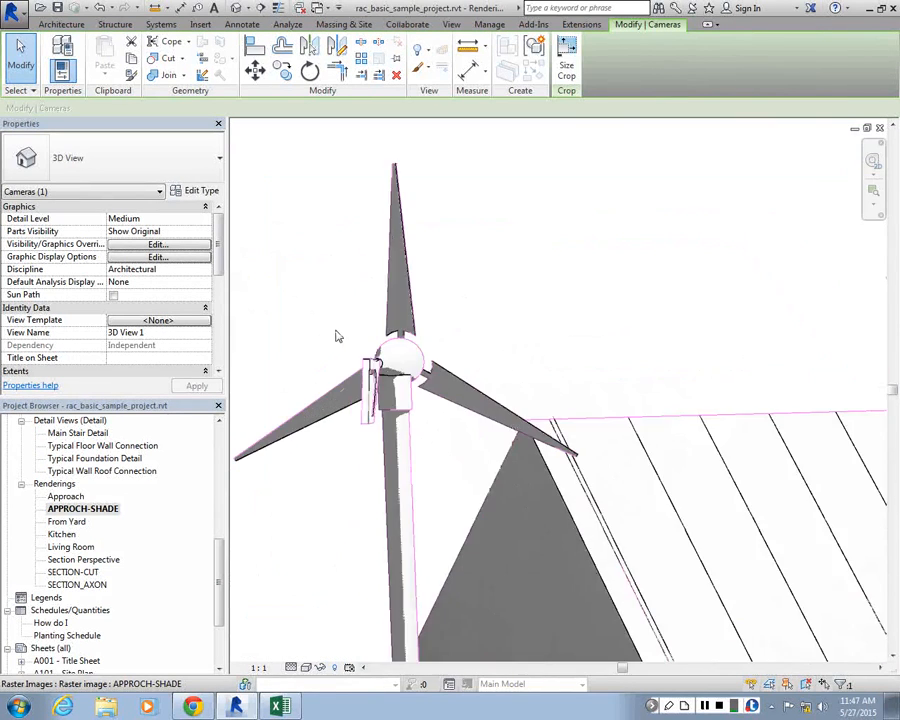
pyautogui.scroll(2, 408, 377)
pyautogui.scroll(-6, 415, 375)
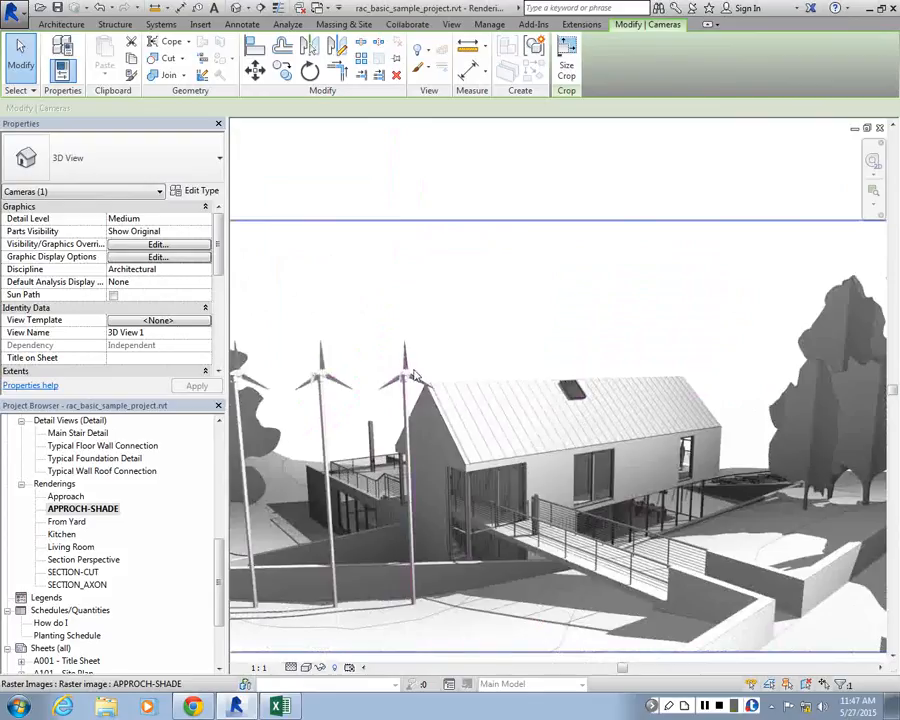
pyautogui.scroll(3, 415, 375)
pyautogui.scroll(3, 352, 364)
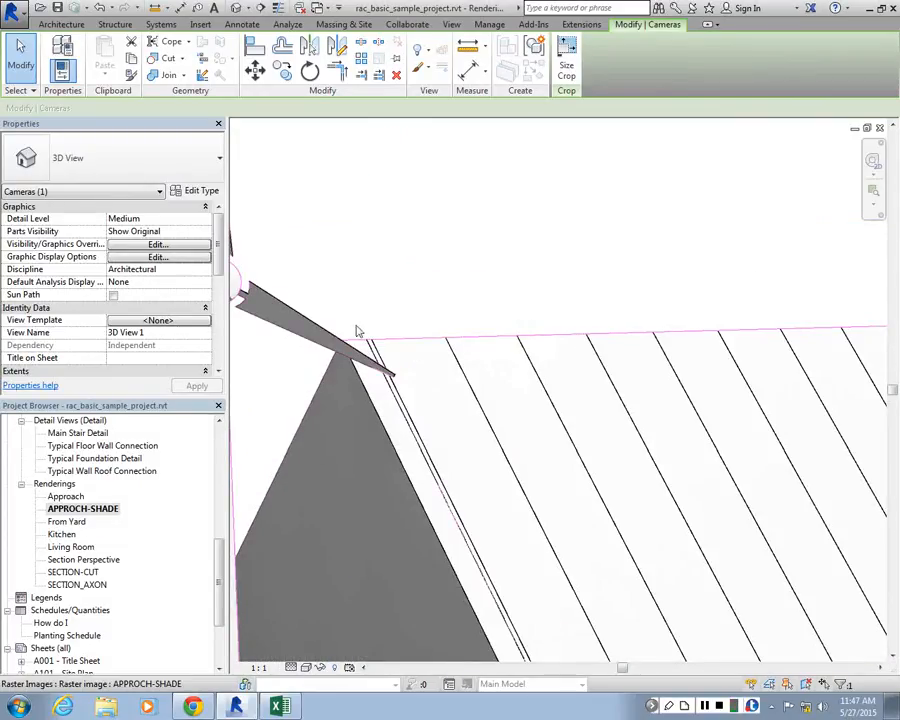
pyautogui.scroll(-2, 394, 336)
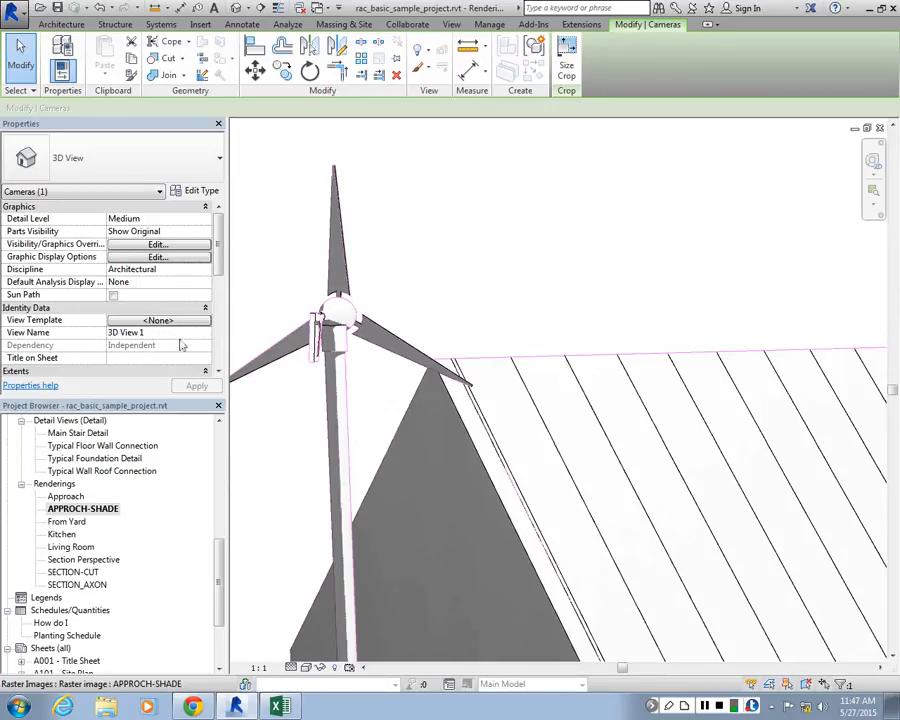
pyautogui.click(158, 258)
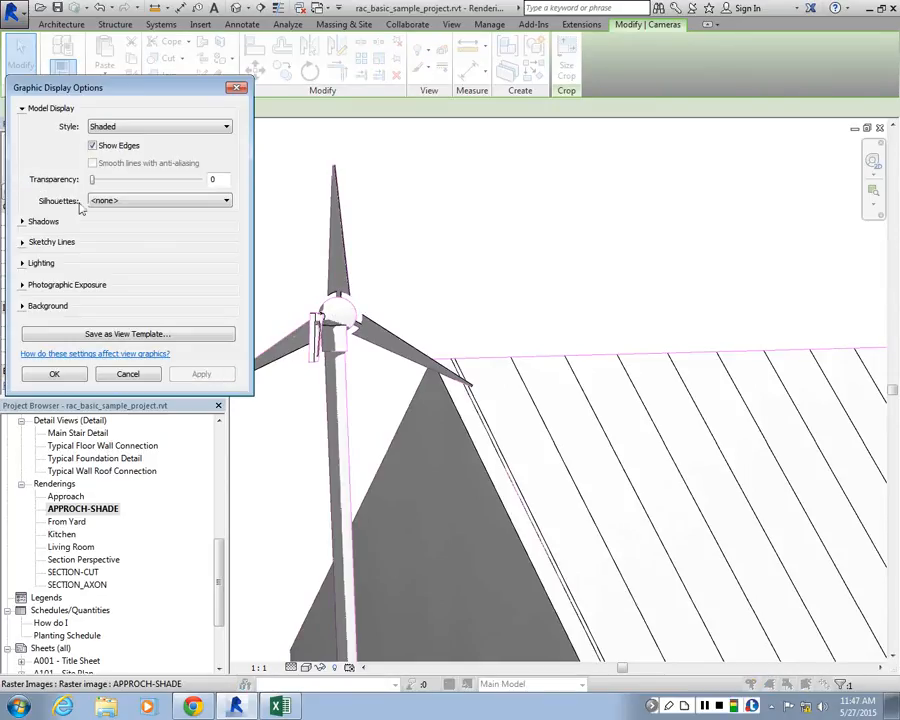
pyautogui.click(234, 89)
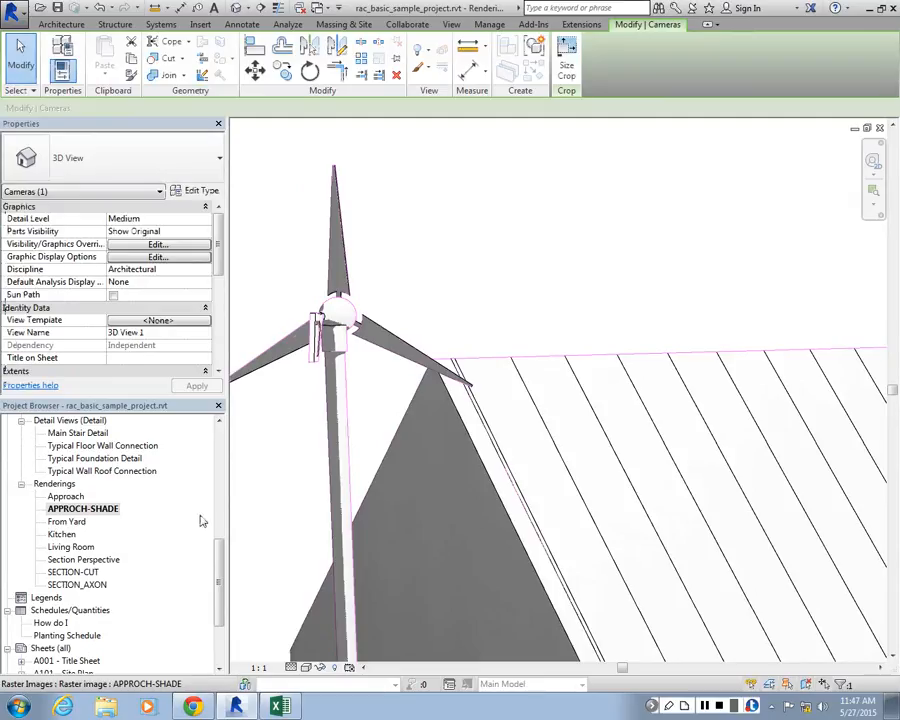
# Open the Approach 3D view and choose Thin Lines for the silhouettes in the graphic display options
pyautogui.click(222, 505)
pyautogui.scroll(5, 222, 505)
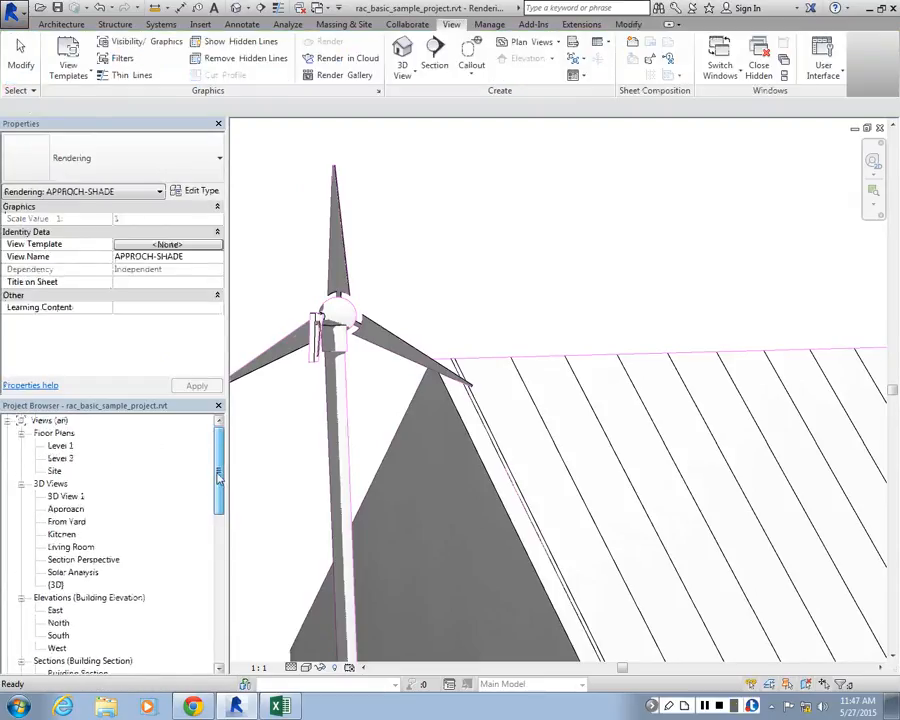
pyautogui.click(68, 509)
pyautogui.doubleClick(76, 511)
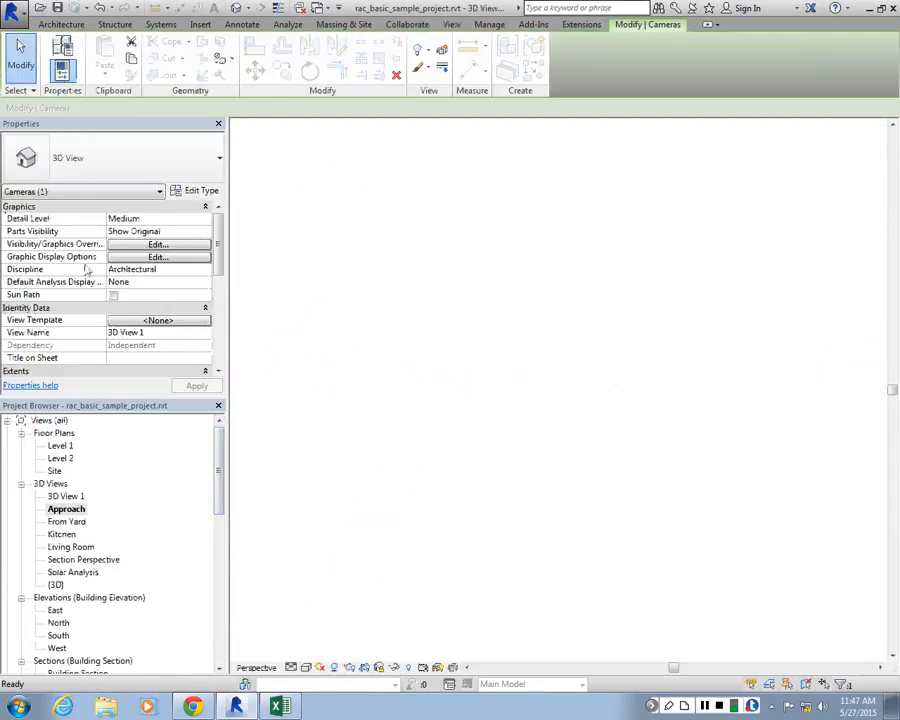
pyautogui.click(155, 257)
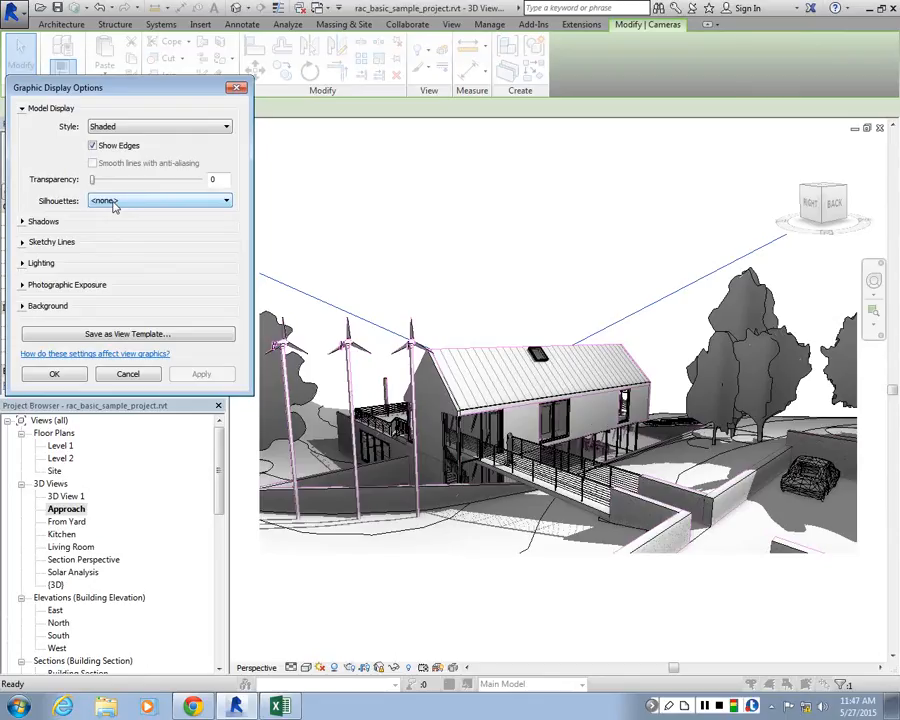
pyautogui.click(118, 200)
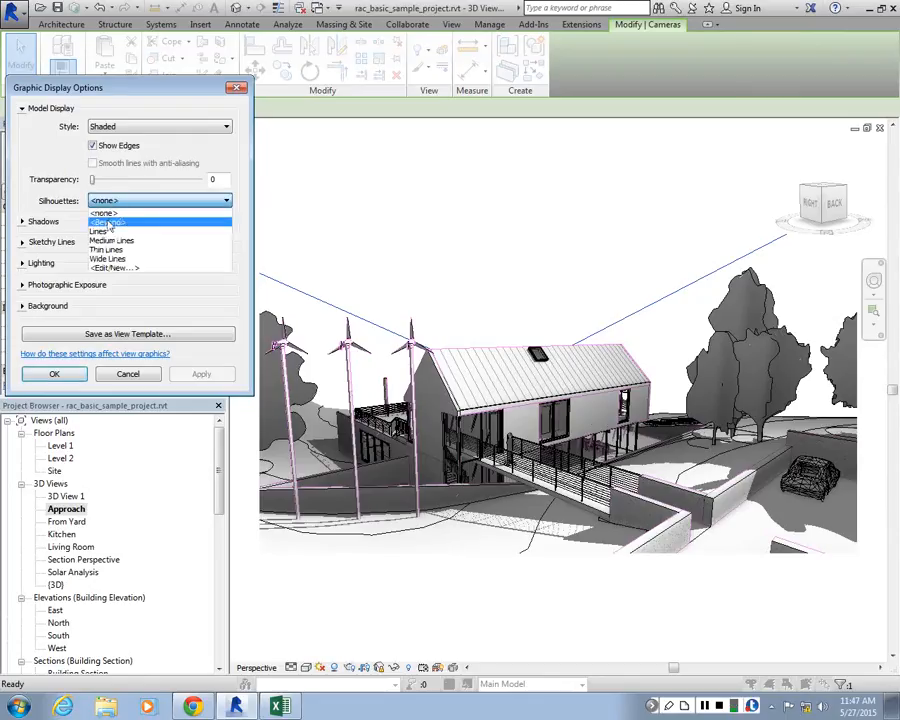
pyautogui.click(120, 202)
pyautogui.click(120, 204)
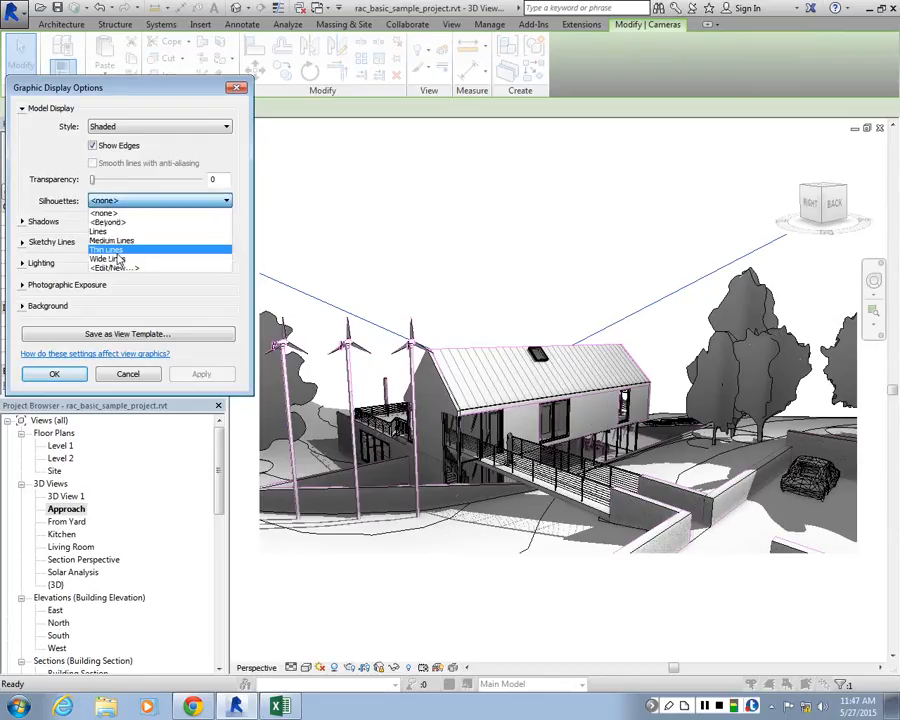
pyautogui.click(112, 250)
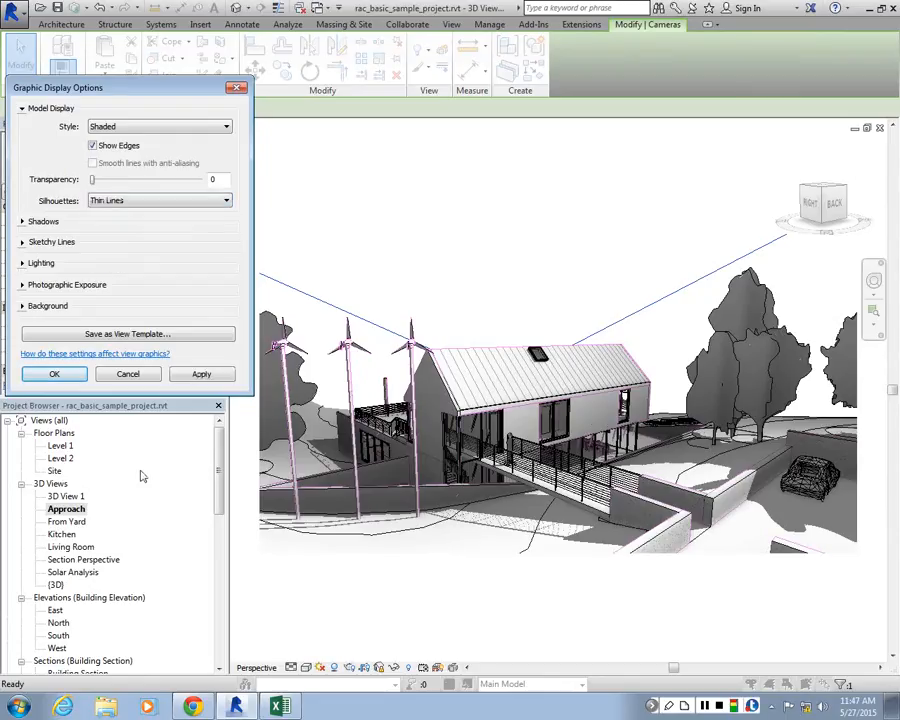
# Edit the line styles from the silhouettes setting and set the projection line weight of Thin Lines to 3
pyautogui.click(140, 200)
pyautogui.click(113, 268)
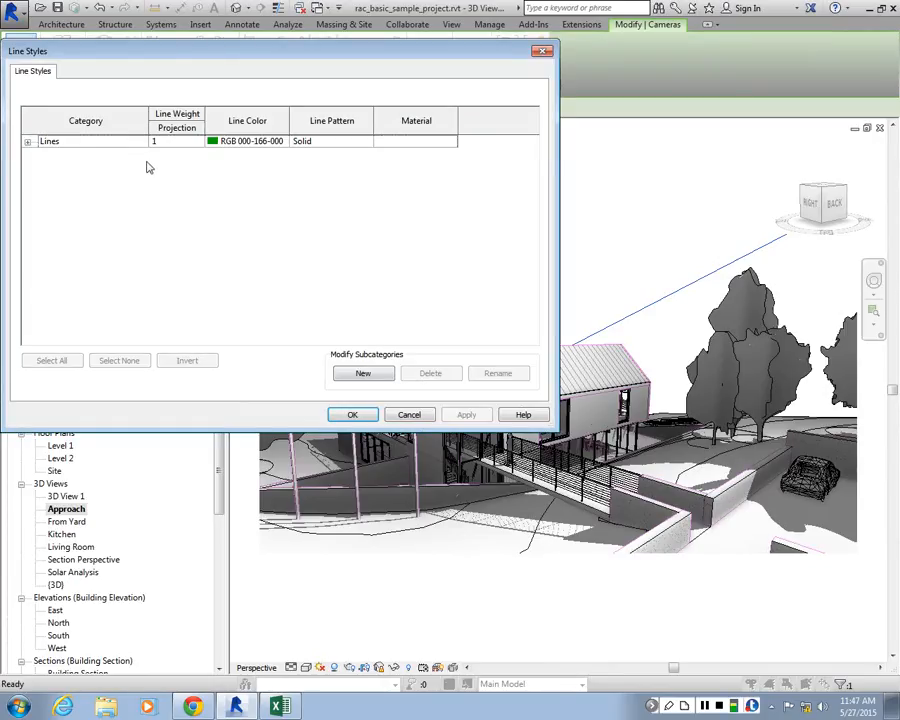
pyautogui.click(28, 142)
pyautogui.scroll(-1, 74, 237)
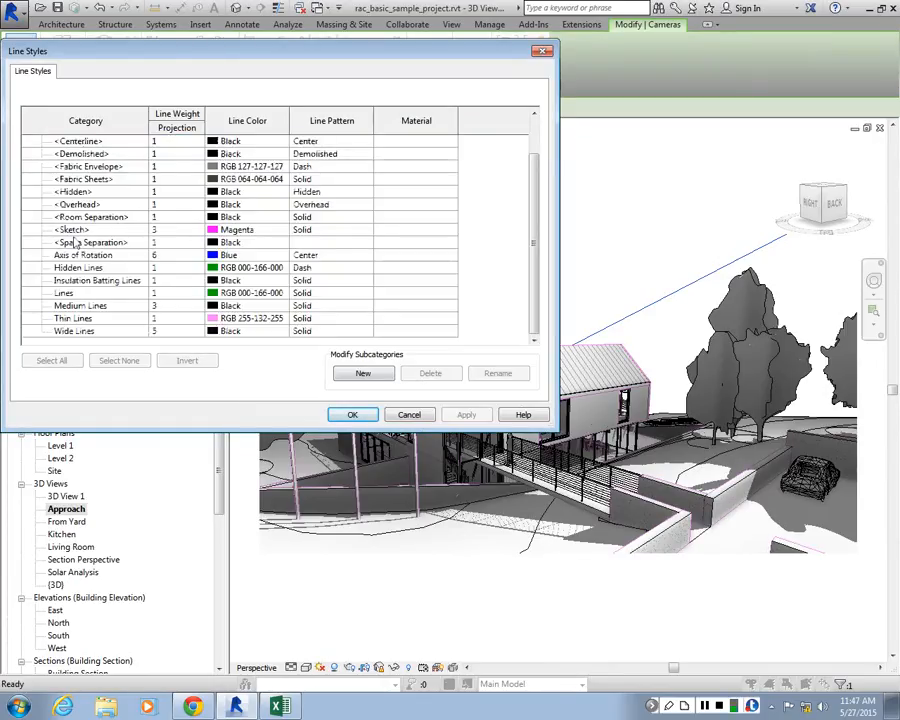
pyautogui.click(176, 318)
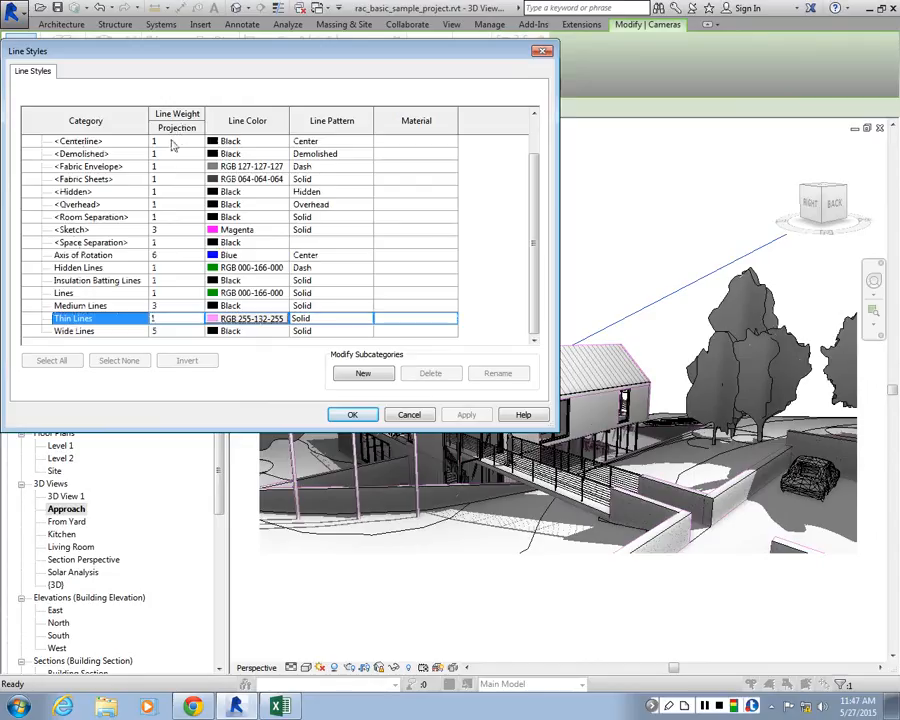
pyautogui.click(196, 318)
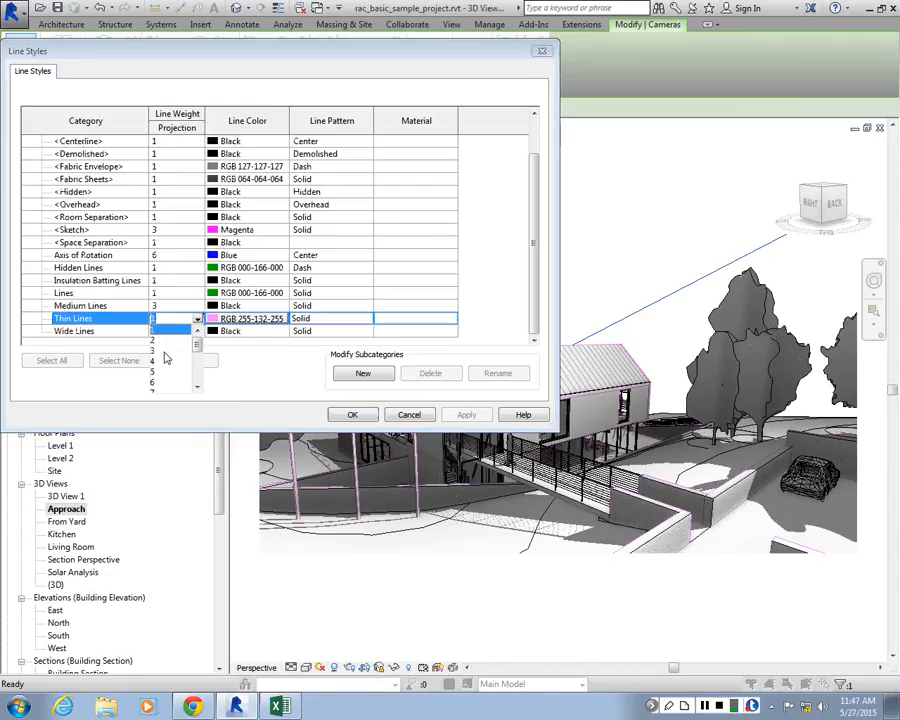
pyautogui.click(166, 351)
pyautogui.click(352, 414)
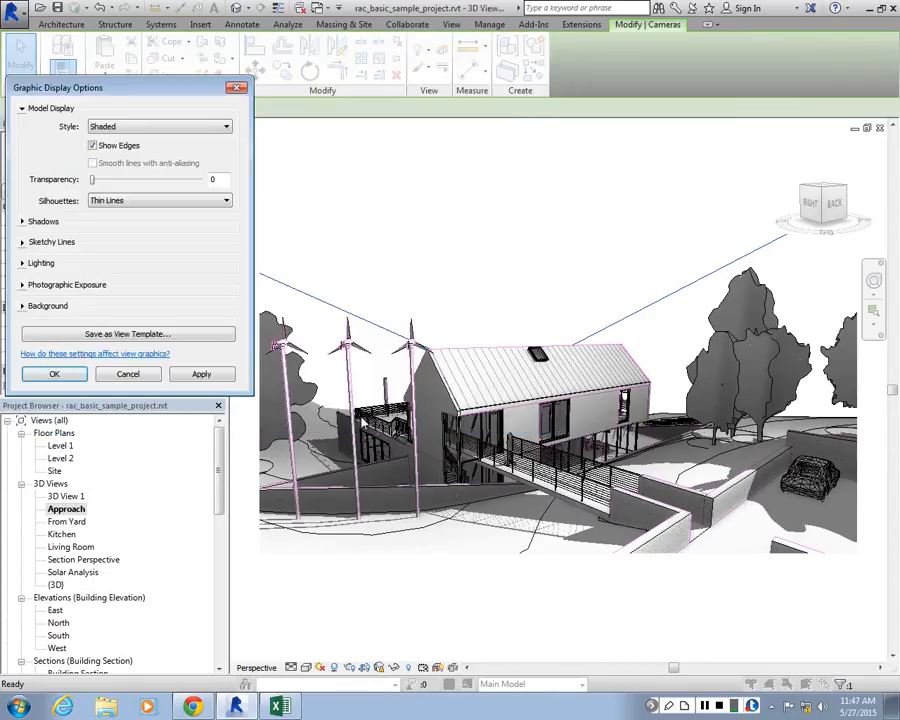
# Apply the graphic display options and save the Approach view to the project as an image named APPROACH_
pyautogui.click(200, 374)
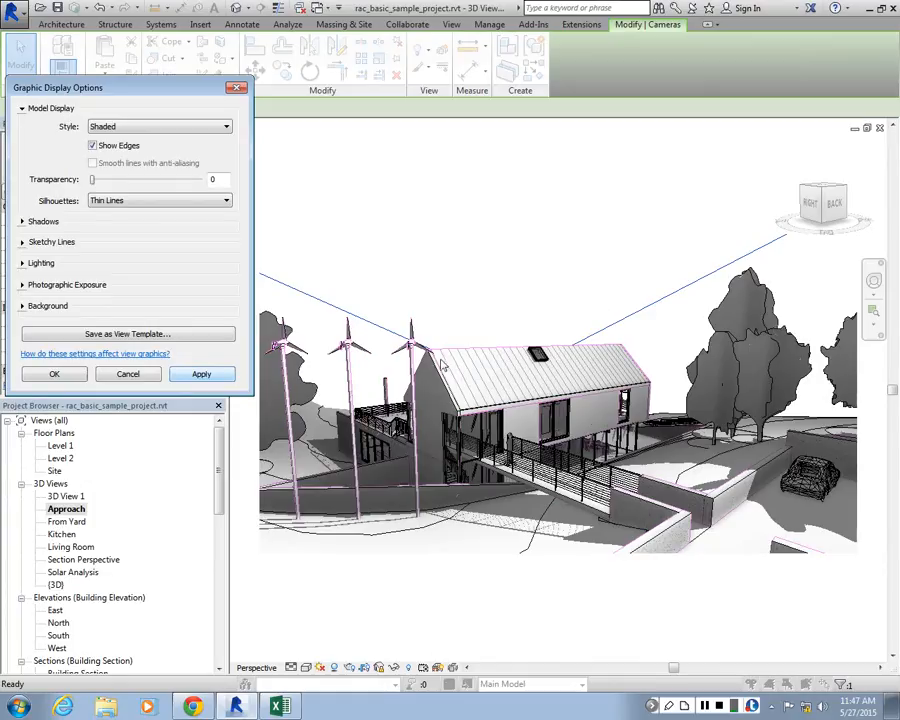
pyautogui.click(55, 374)
pyautogui.click(70, 509)
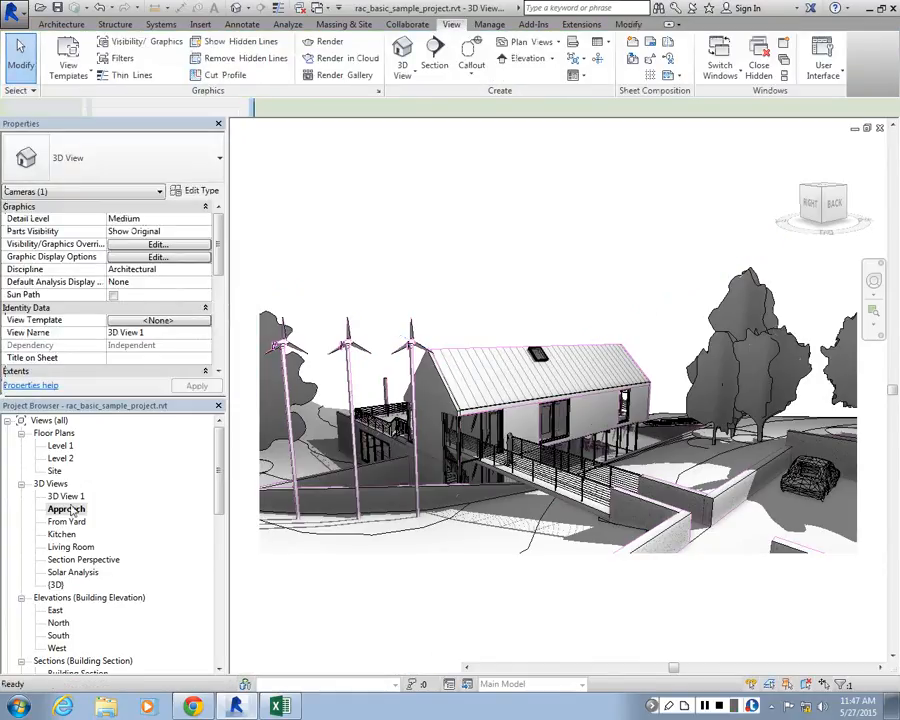
pyautogui.rightClick(70, 508)
pyautogui.click(142, 369)
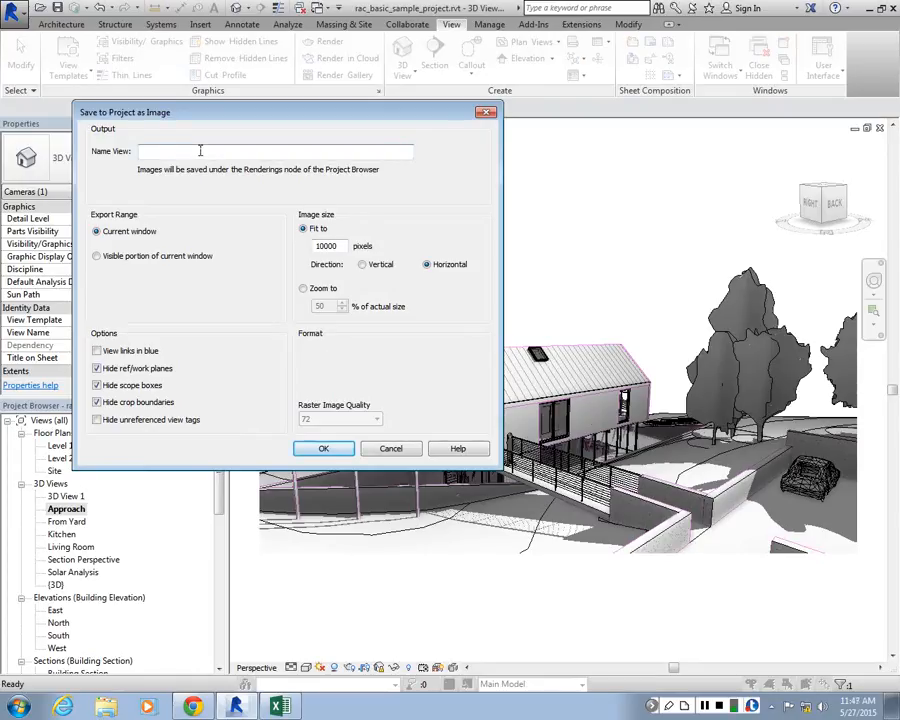
pyautogui.write('APPROACH_')
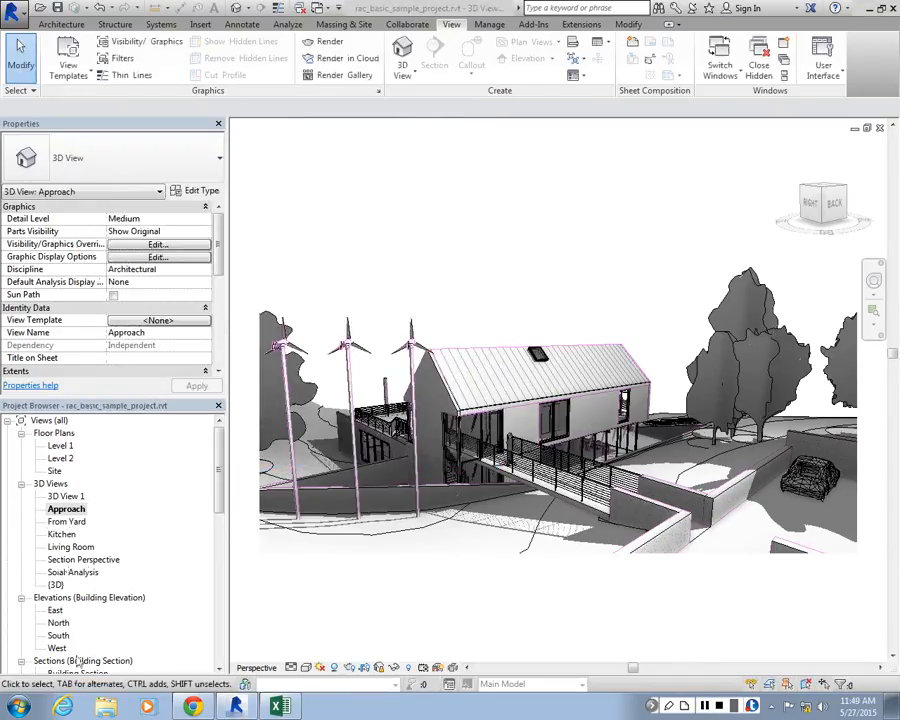
# Open the {3D} view and, in its visibility/graphic overrides, open the cut pattern override for Topography
pyautogui.doubleClick(66, 496)
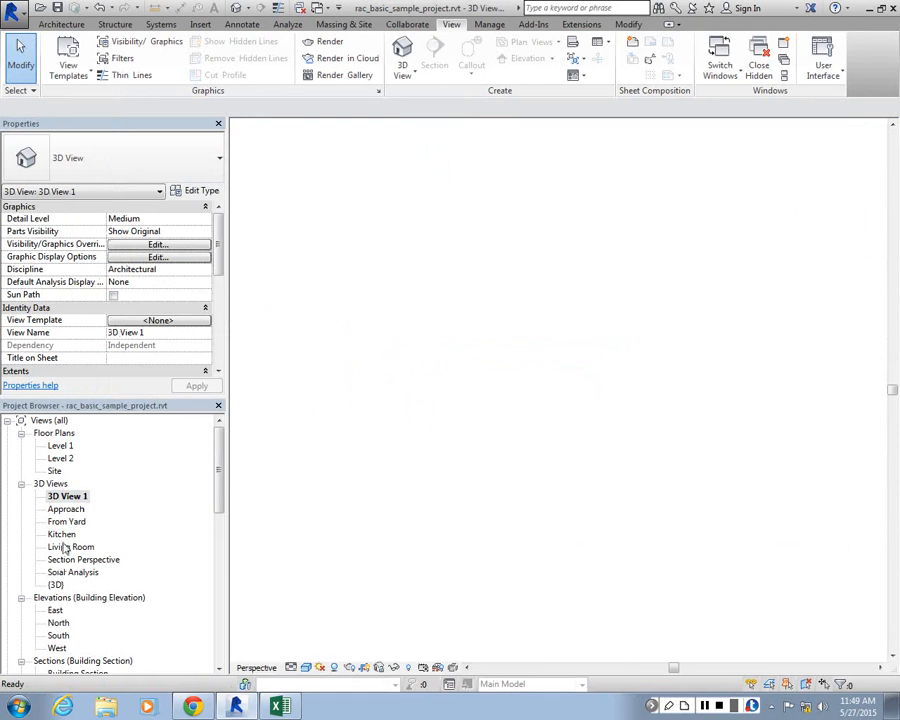
pyautogui.doubleClick(56, 585)
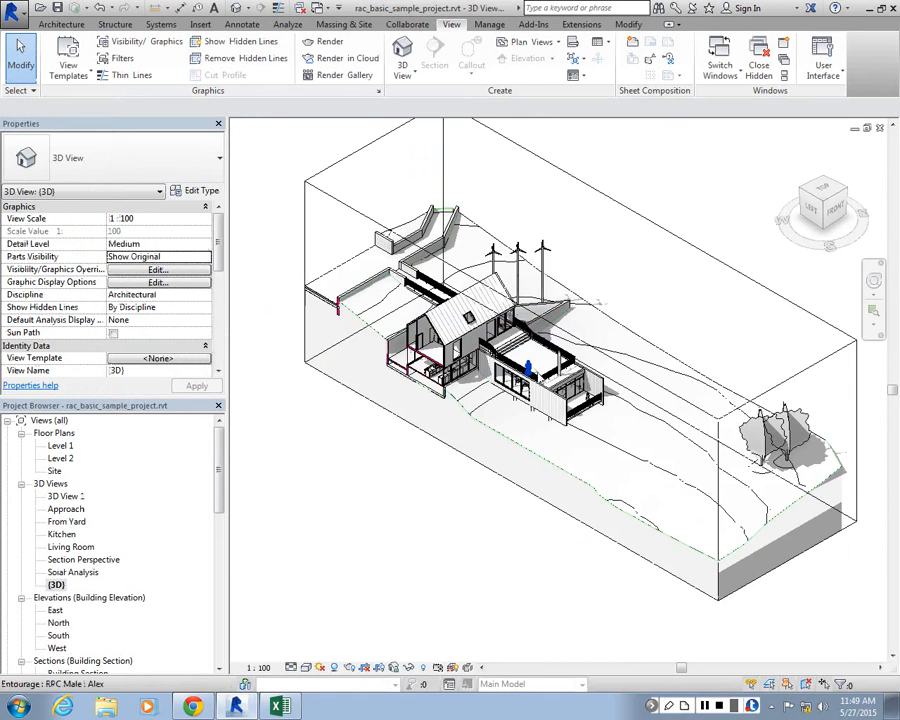
pyautogui.scroll(5, 375, 338)
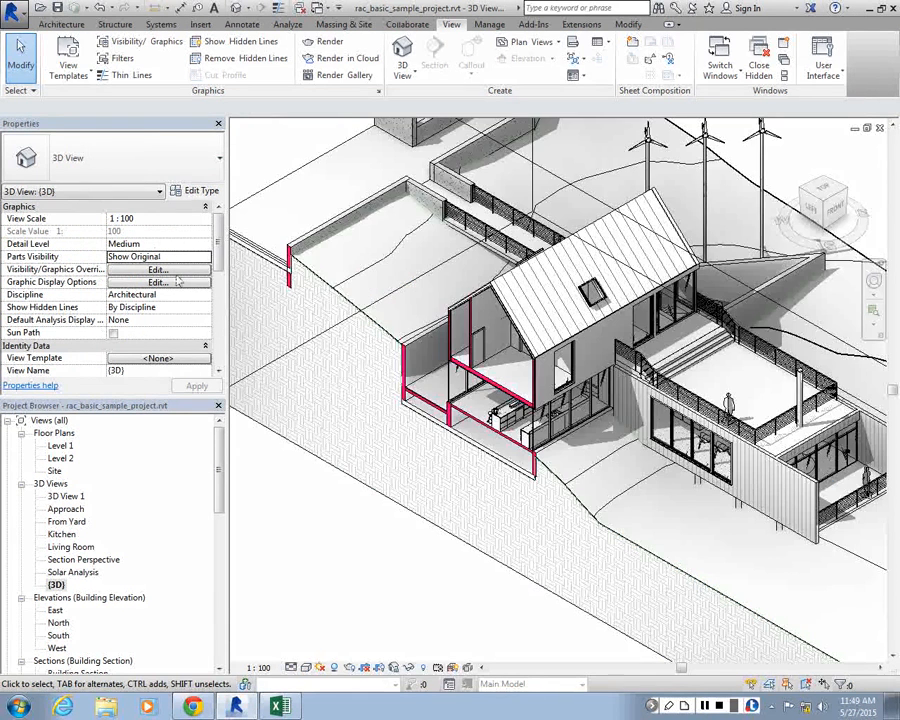
pyautogui.click(175, 271)
pyautogui.moveTo(837, 215); pyautogui.dragTo(836, 458)
pyautogui.click(670, 466)
pyautogui.click(670, 466)
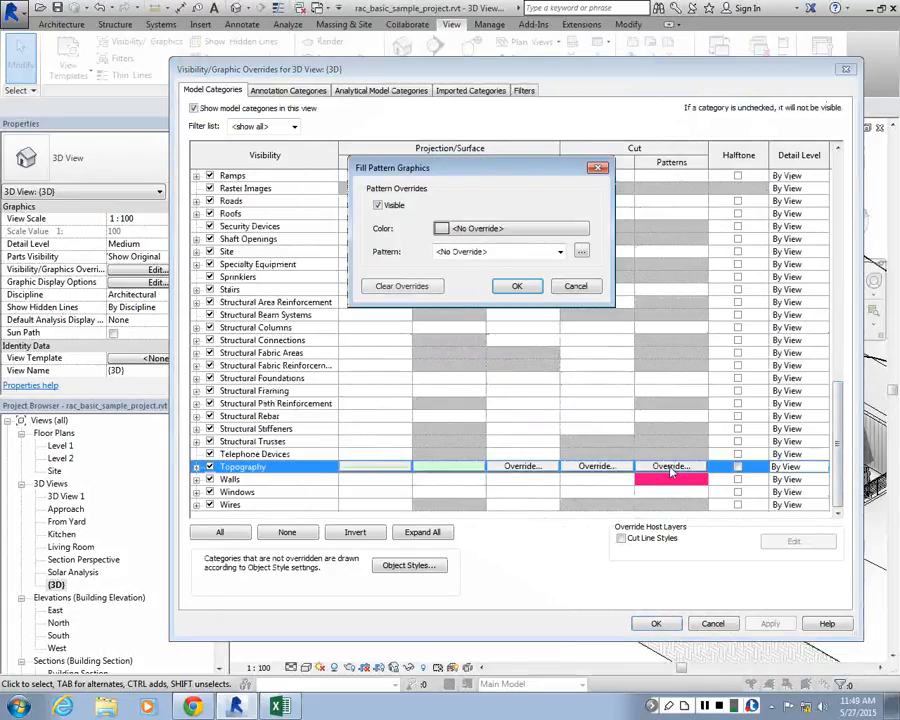
# Try the Vertical fill pattern for the Topography cut override and browse the other available patterns
pyautogui.click(559, 251)
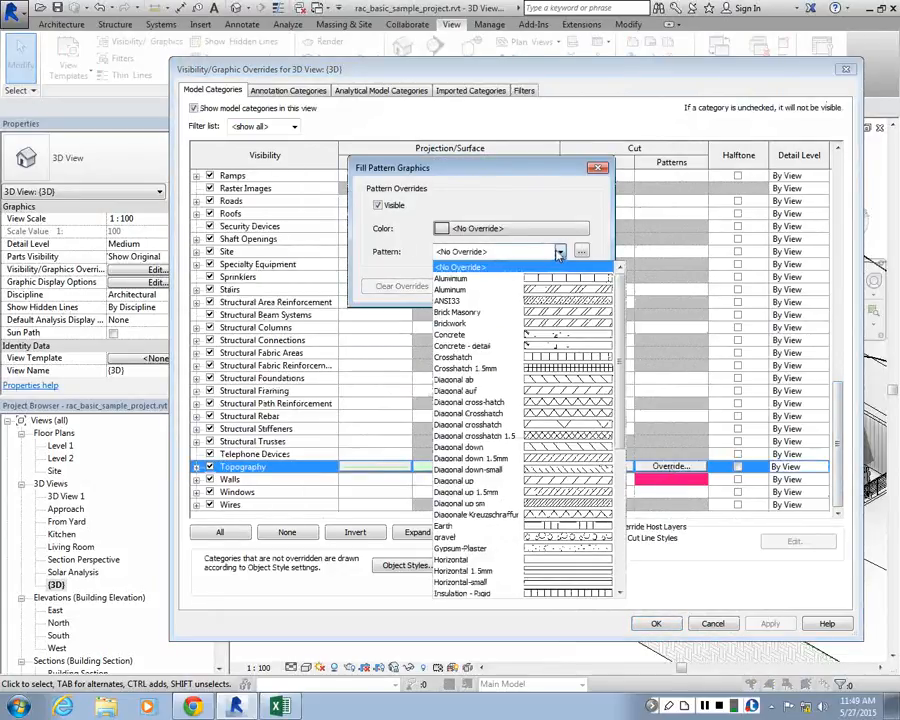
pyautogui.scroll(-7, 560, 380)
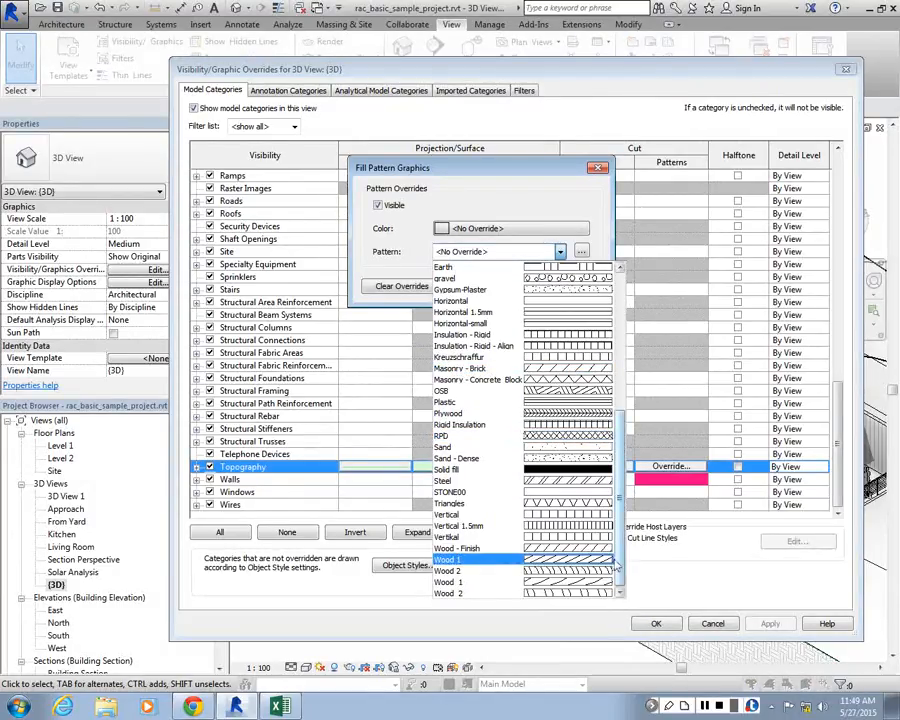
pyautogui.click(465, 514)
pyautogui.click(559, 251)
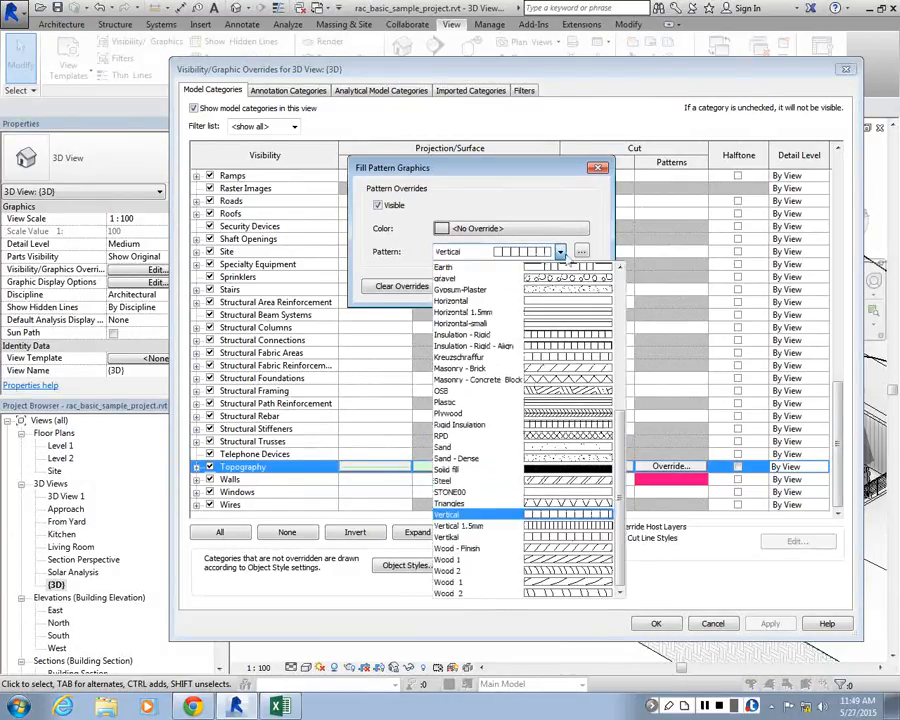
pyautogui.scroll(7, 581, 295)
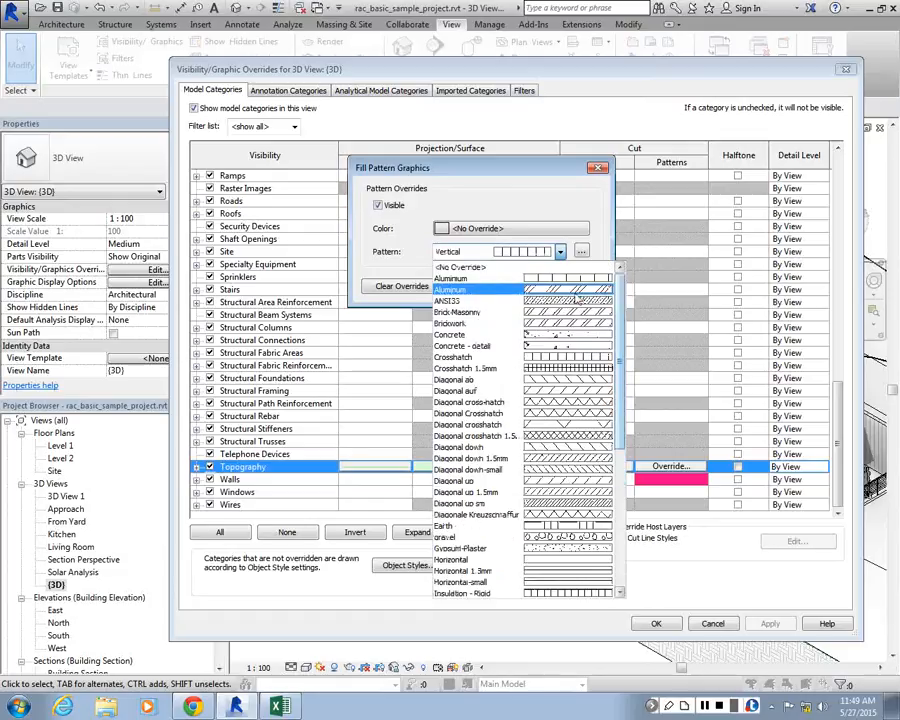
pyautogui.moveTo(619, 300); pyautogui.dragTo(619, 335)
# Choose Diagonal down 1.5mm from the fill patterns as the Topography cut pattern
pyautogui.click(581, 252)
pyautogui.click(582, 252)
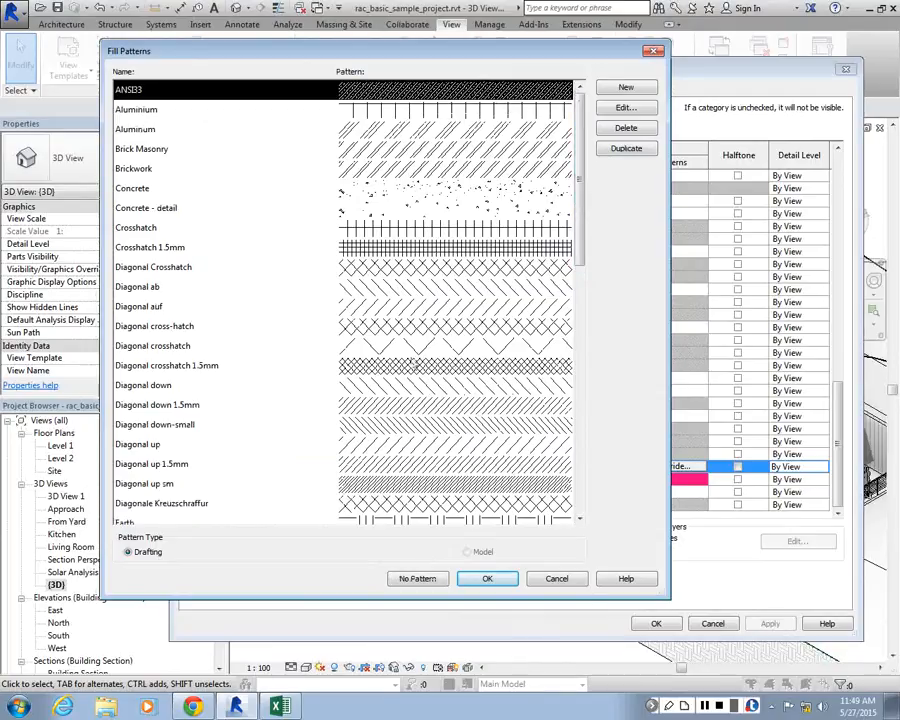
pyautogui.click(397, 405)
pyautogui.click(488, 579)
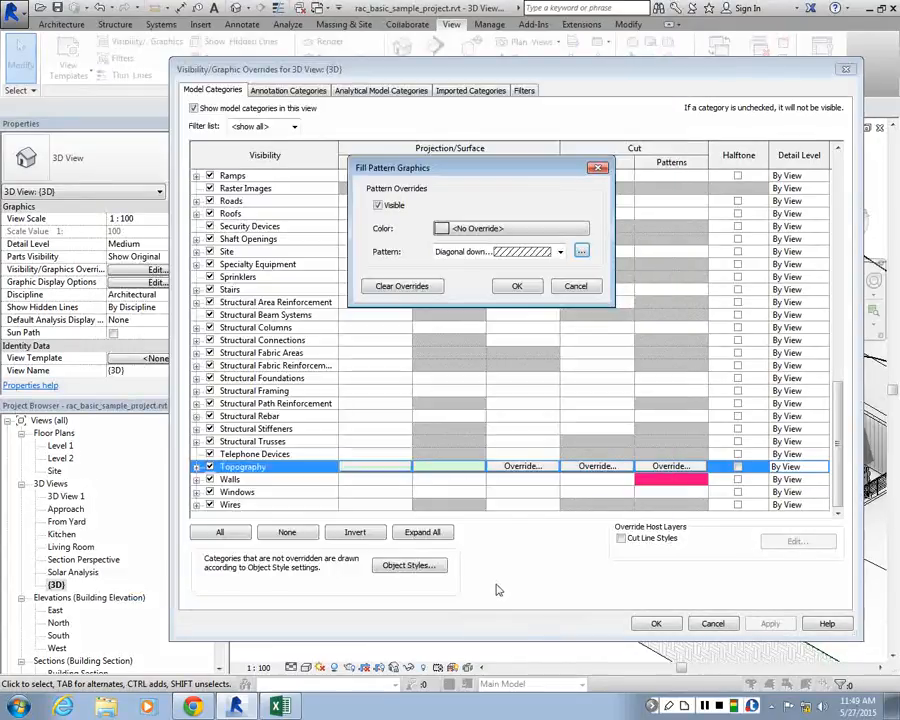
# Set the Topography cut pattern color to Magenta and apply the overrides to the {3D} view
pyautogui.click(478, 228)
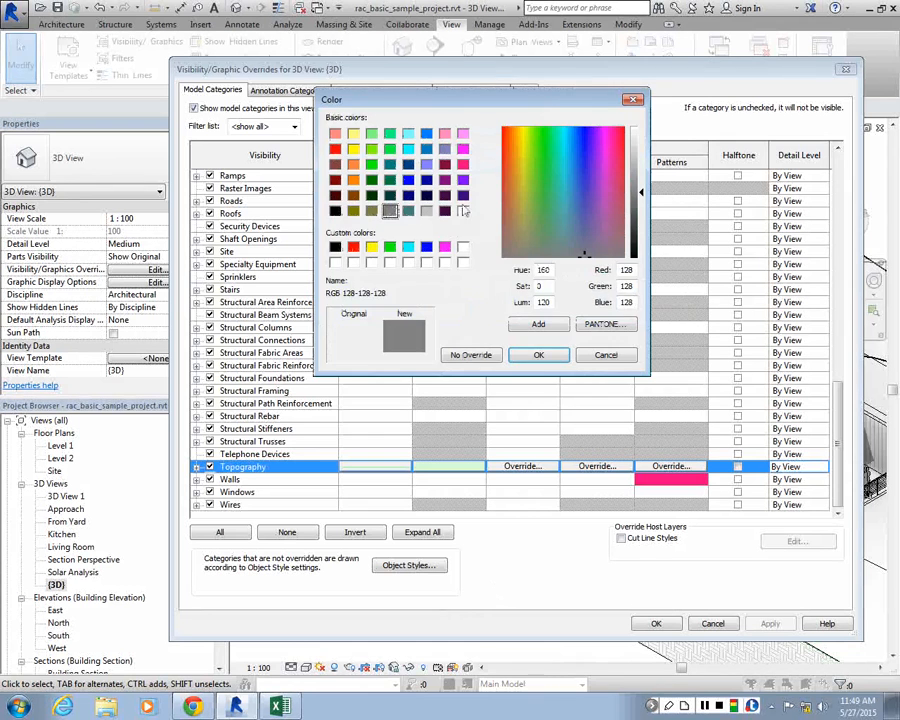
pyautogui.click(462, 149)
pyautogui.click(538, 355)
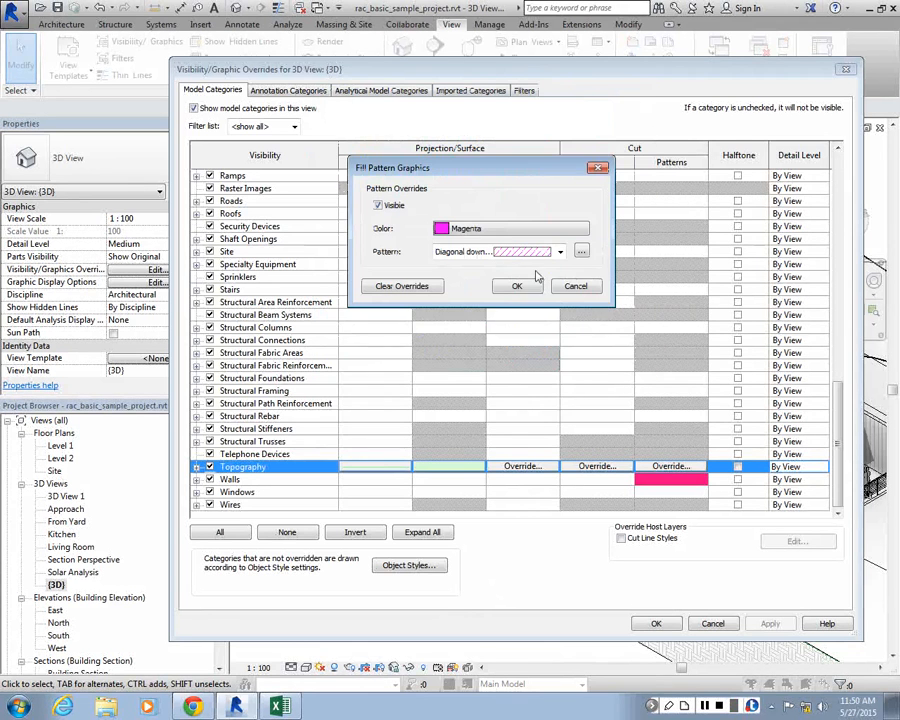
pyautogui.click(517, 286)
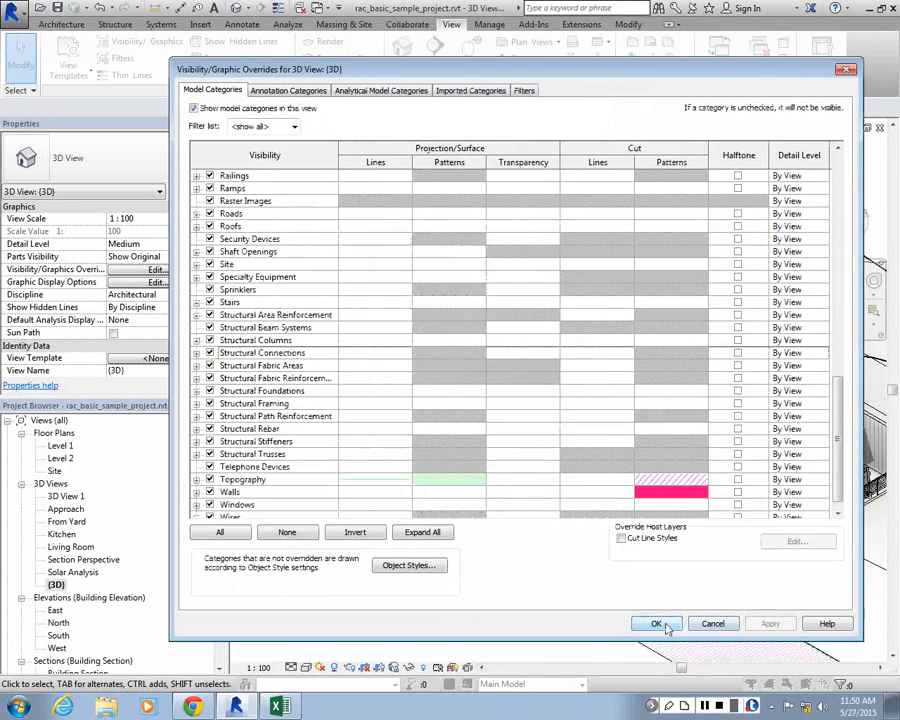
pyautogui.click(655, 624)
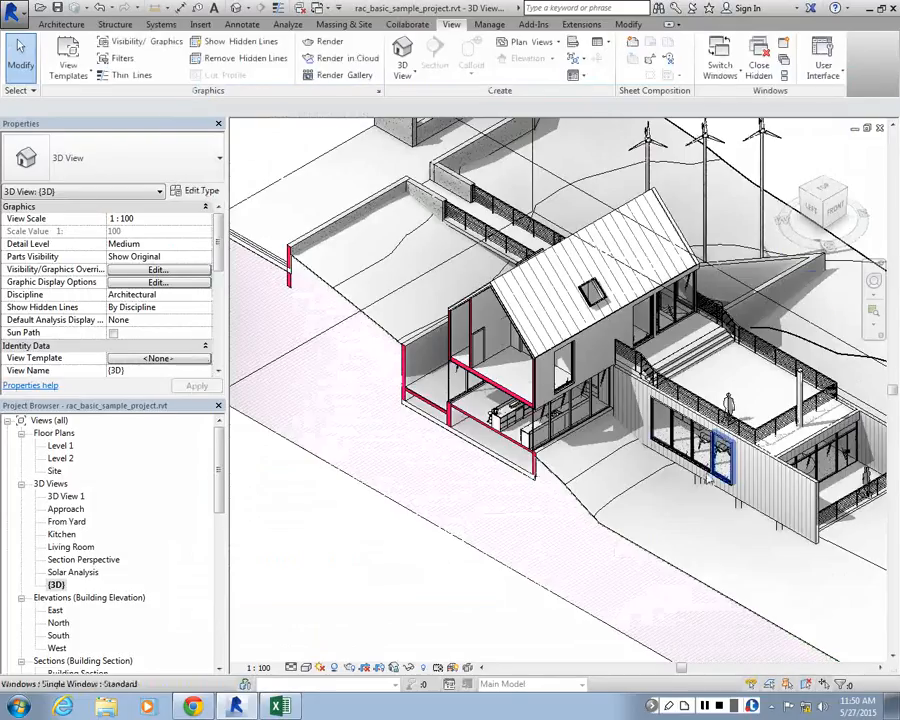
# Reopen the visibility/graphic overrides of the {3D} view and expand the Site category in the model categories
pyautogui.scroll(-3, 440, 553)
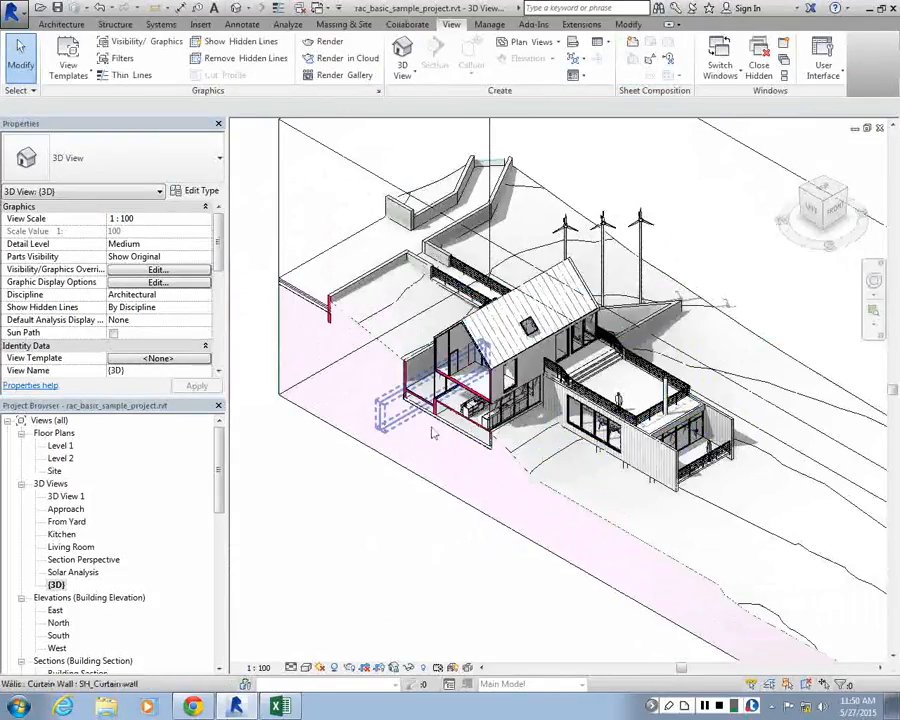
pyautogui.scroll(5, 433, 432)
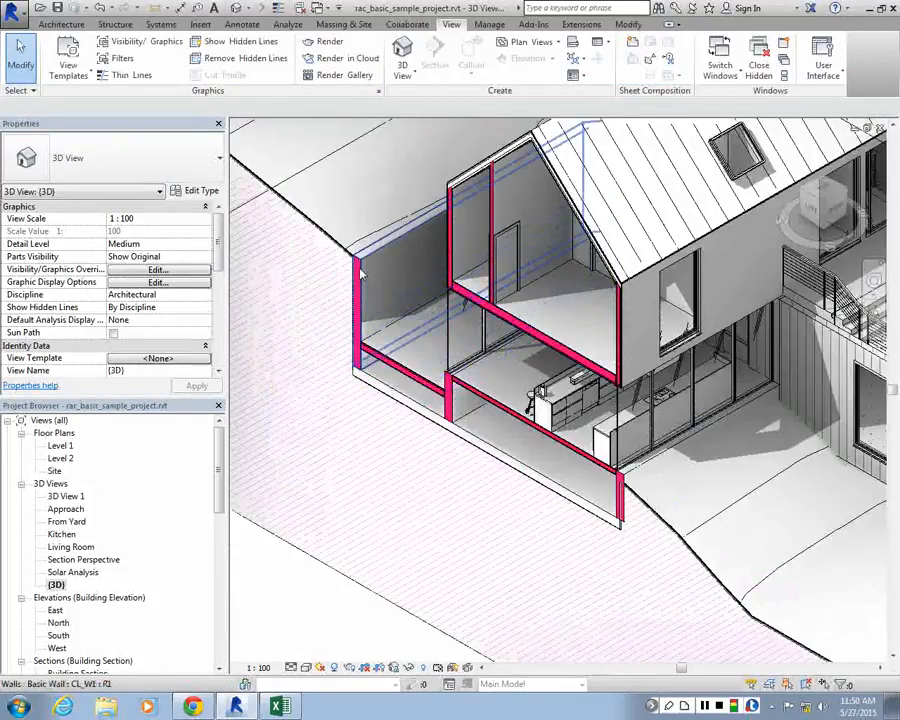
pyautogui.scroll(-2, 560, 385)
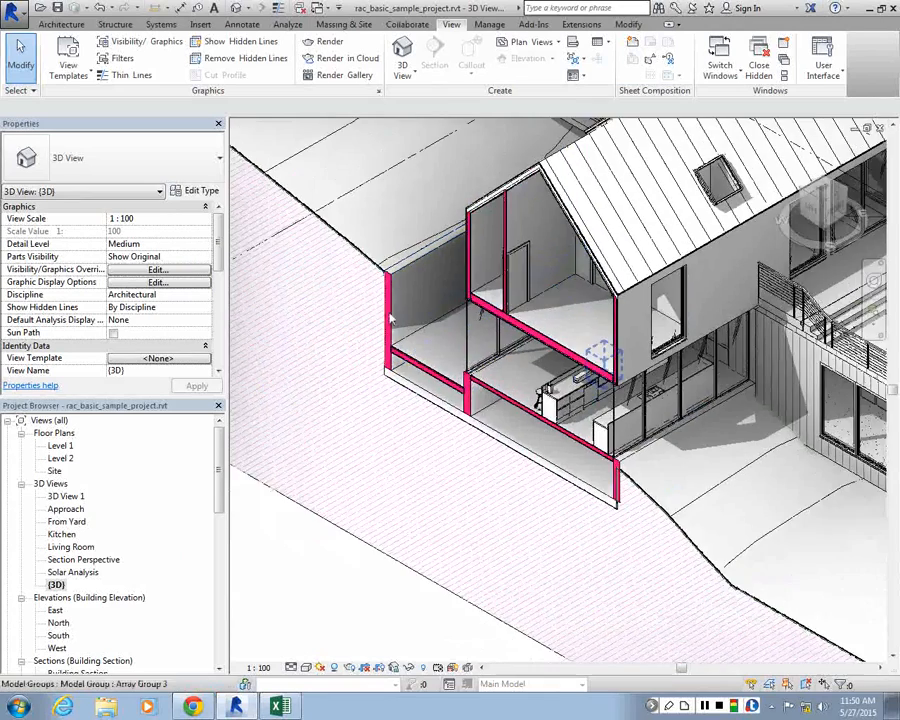
pyautogui.scroll(2, 403, 202)
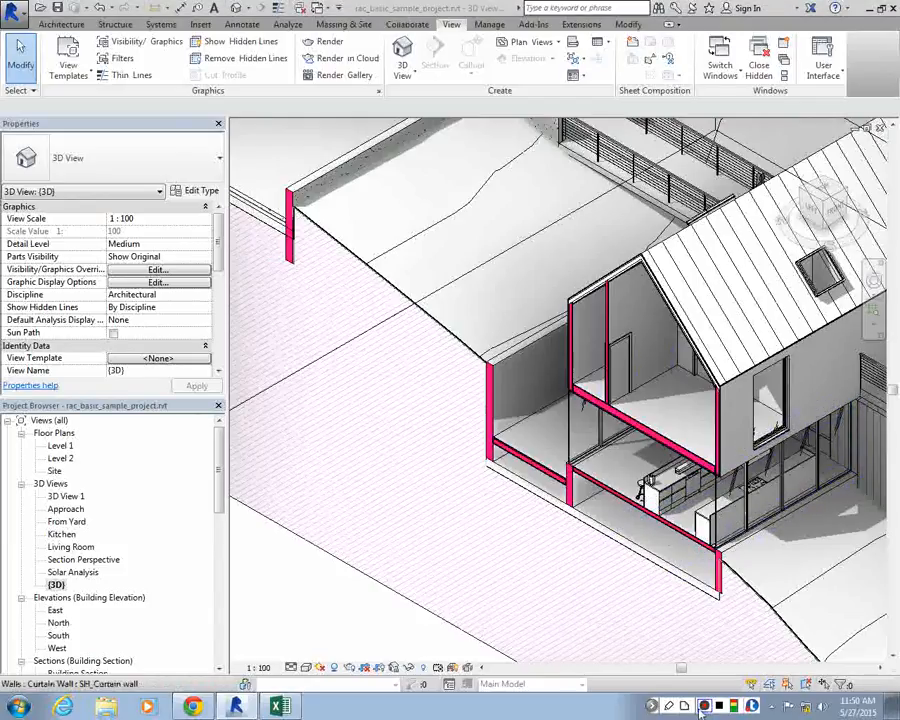
pyautogui.press('v')
pyautogui.press('v')
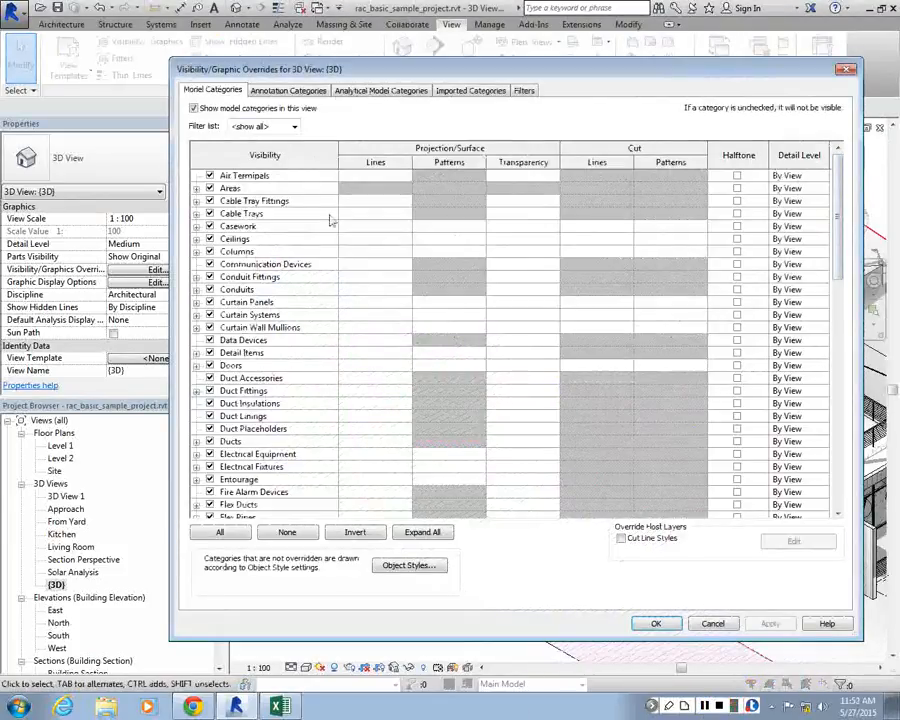
pyautogui.scroll(-4, 330, 216)
pyautogui.scroll(-2, 300, 380)
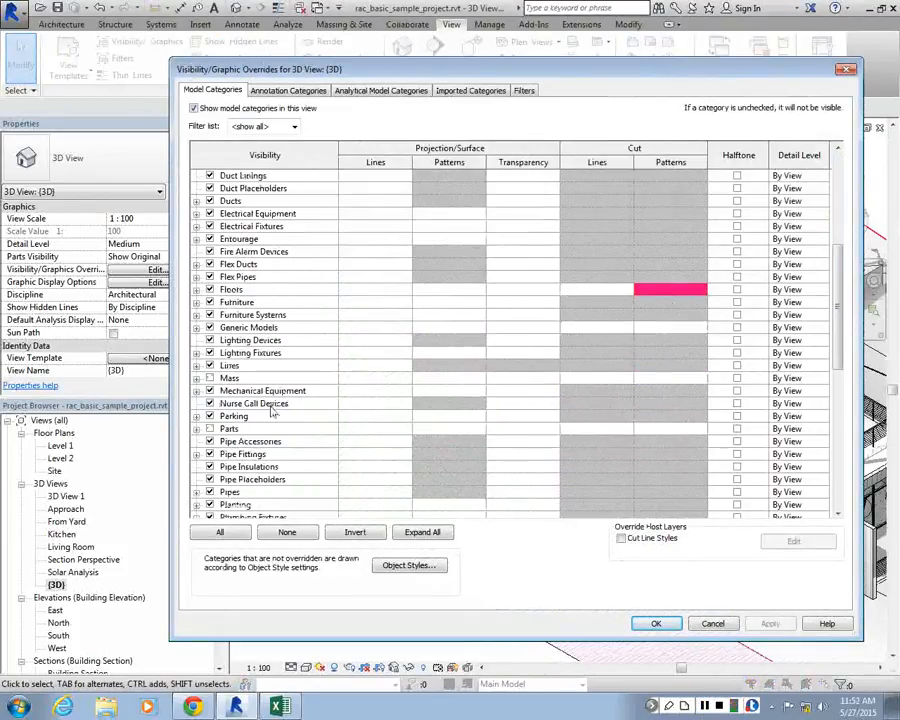
pyautogui.scroll(-2, 270, 410)
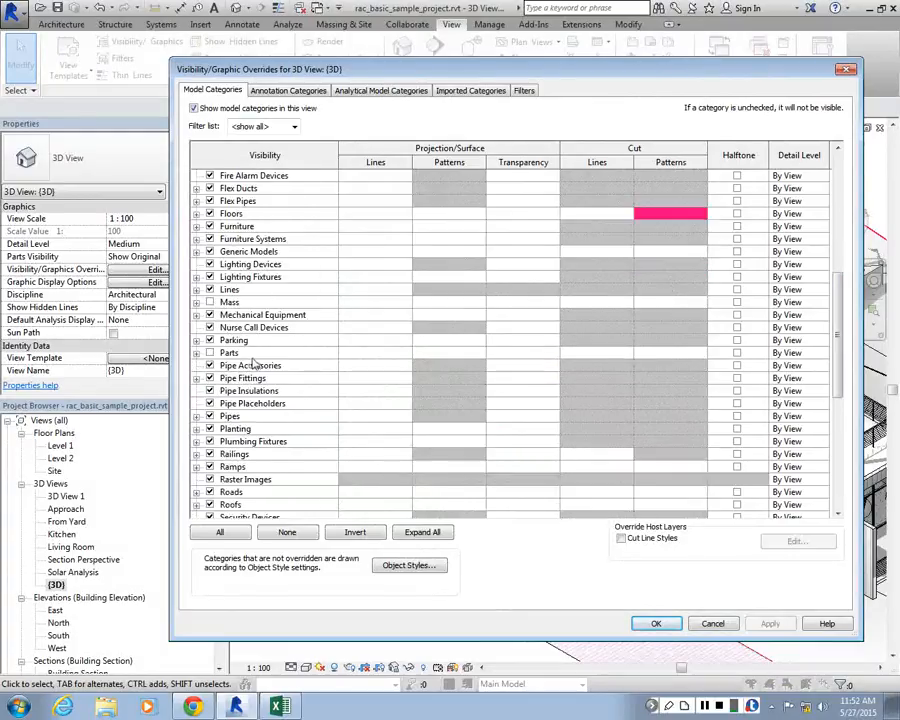
pyautogui.scroll(-7, 205, 467)
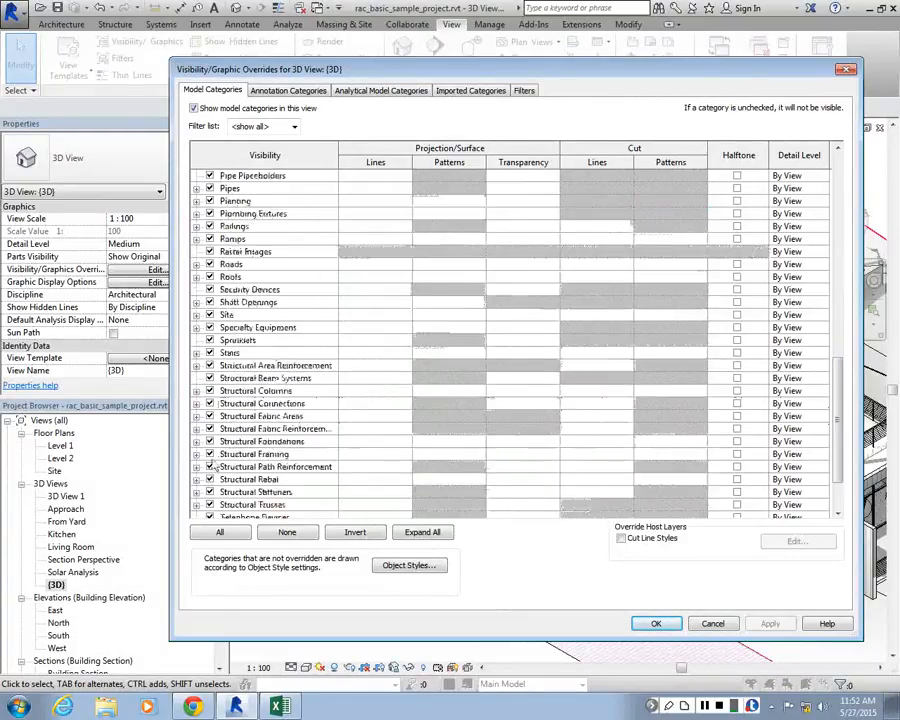
pyautogui.scroll(2, 205, 467)
pyautogui.scroll(4, 228, 297)
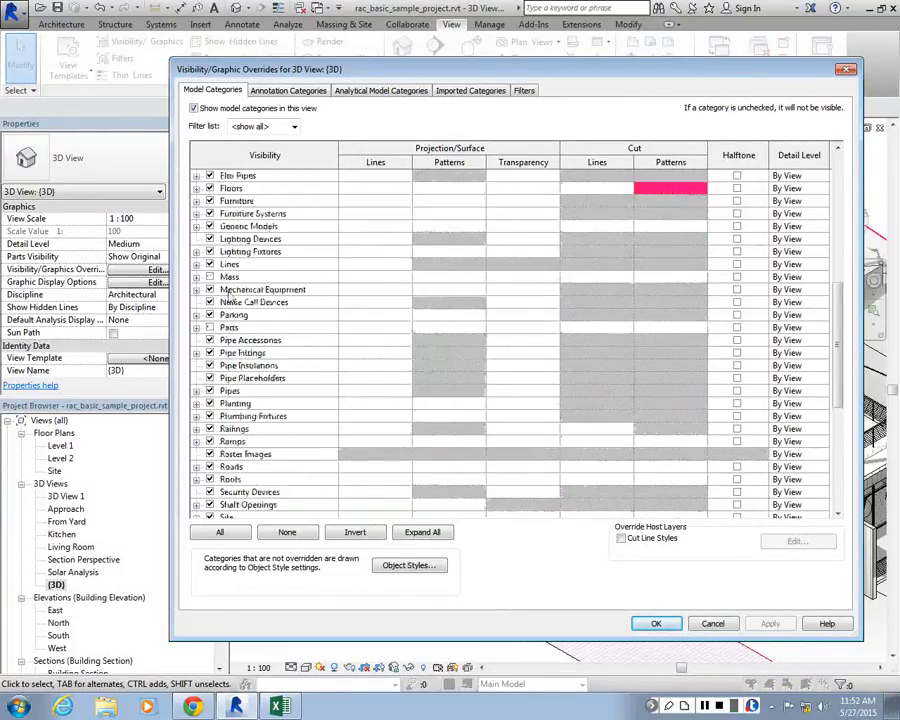
pyautogui.scroll(-1, 228, 297)
pyautogui.click(205, 479)
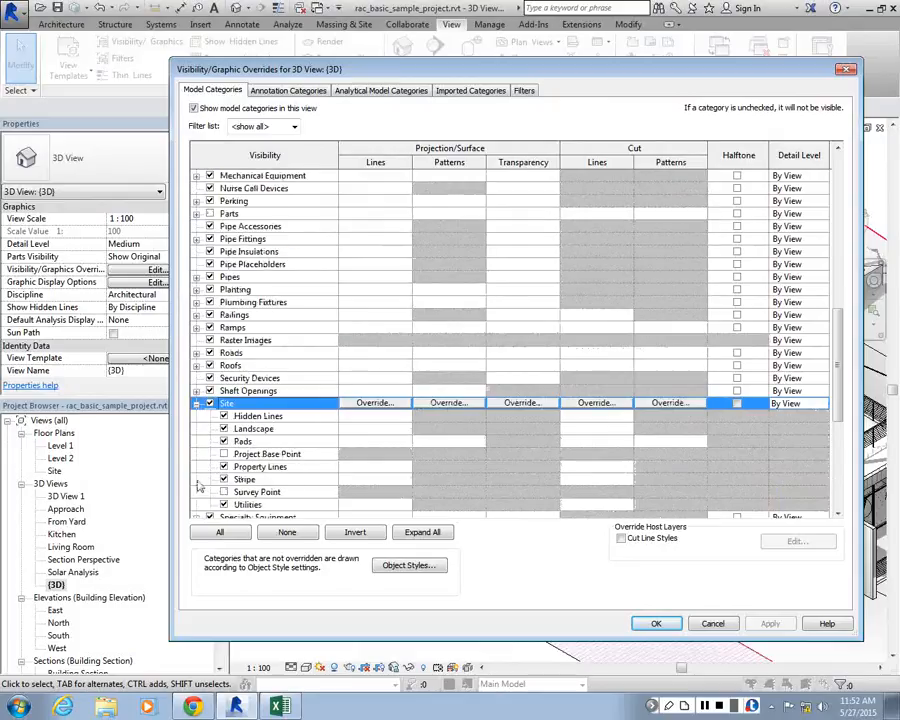
# Override the cut pattern of the Site category's Pads with a Magenta Solid fill and apply it to the view
pyautogui.scroll(-1, 210, 479)
pyautogui.click(668, 403)
pyautogui.click(668, 403)
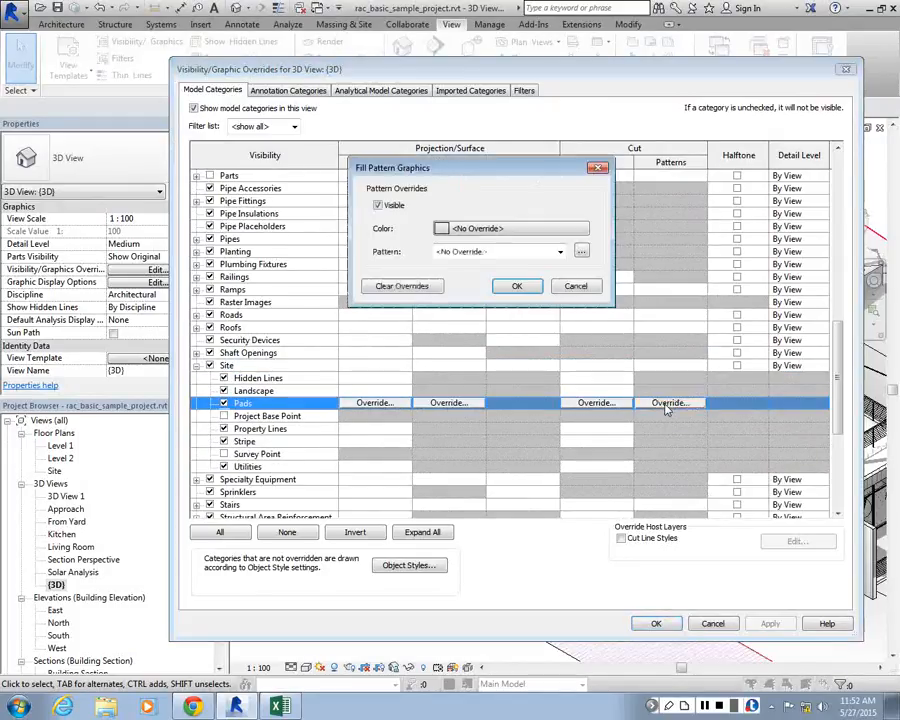
pyautogui.click(511, 228)
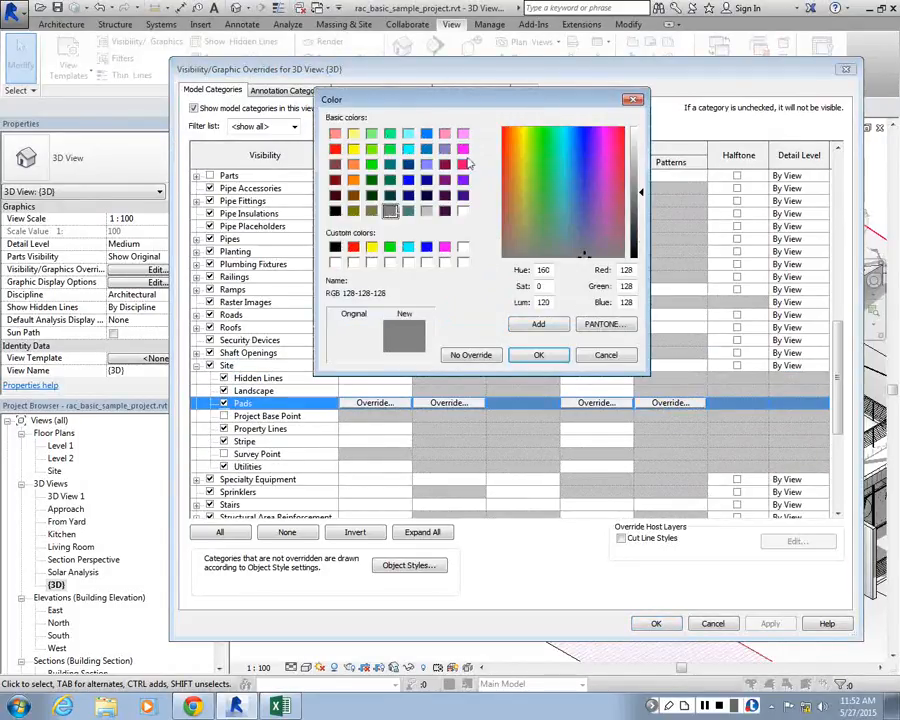
pyautogui.click(463, 149)
pyautogui.click(538, 354)
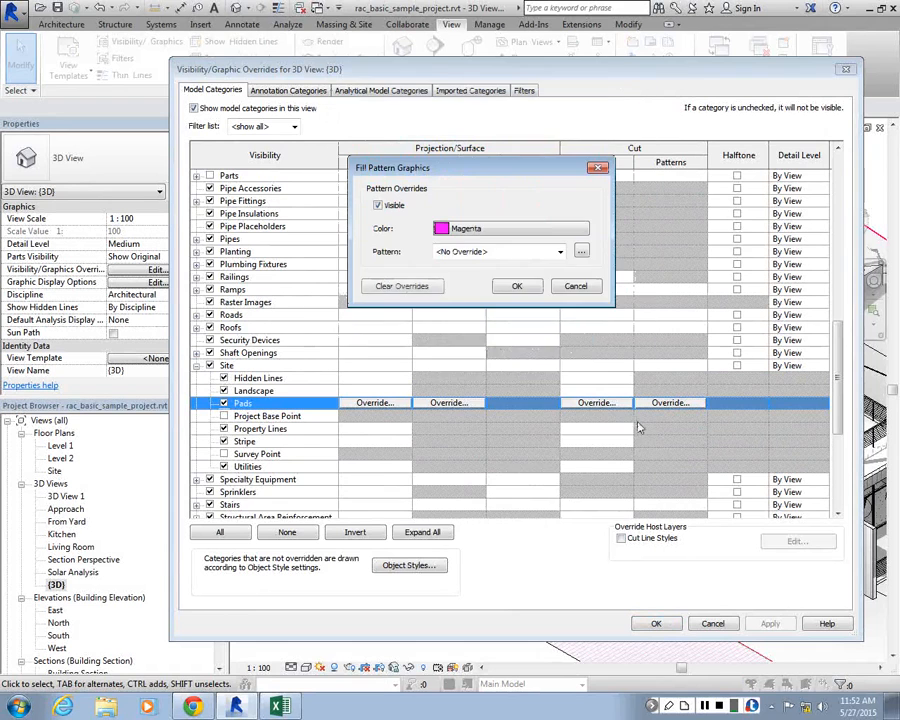
pyautogui.click(559, 251)
pyautogui.click(620, 480)
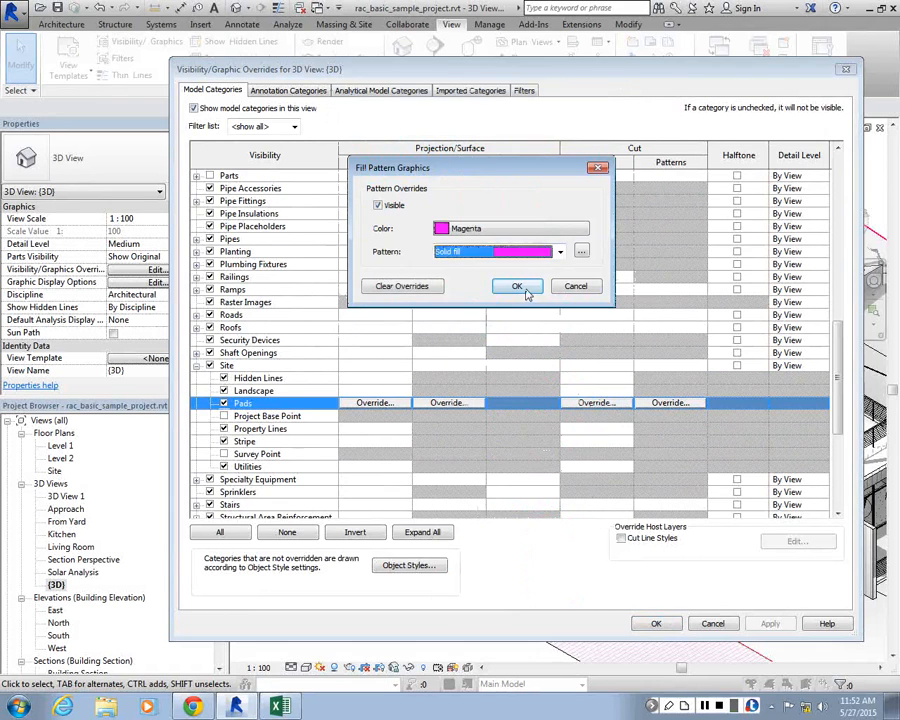
pyautogui.click(517, 287)
pyautogui.click(656, 623)
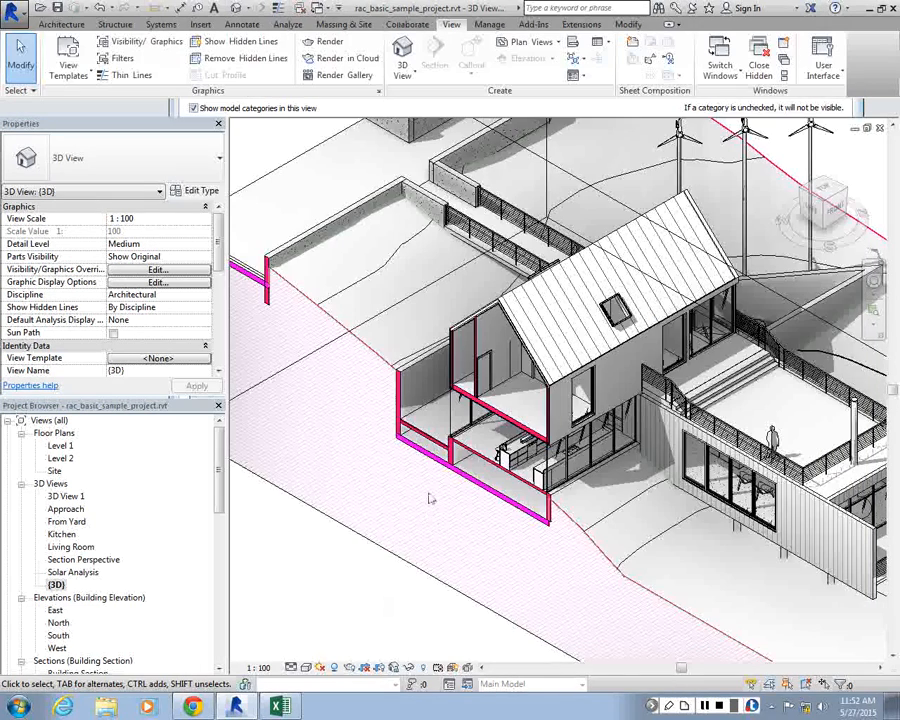
pyautogui.scroll(5, 430, 498)
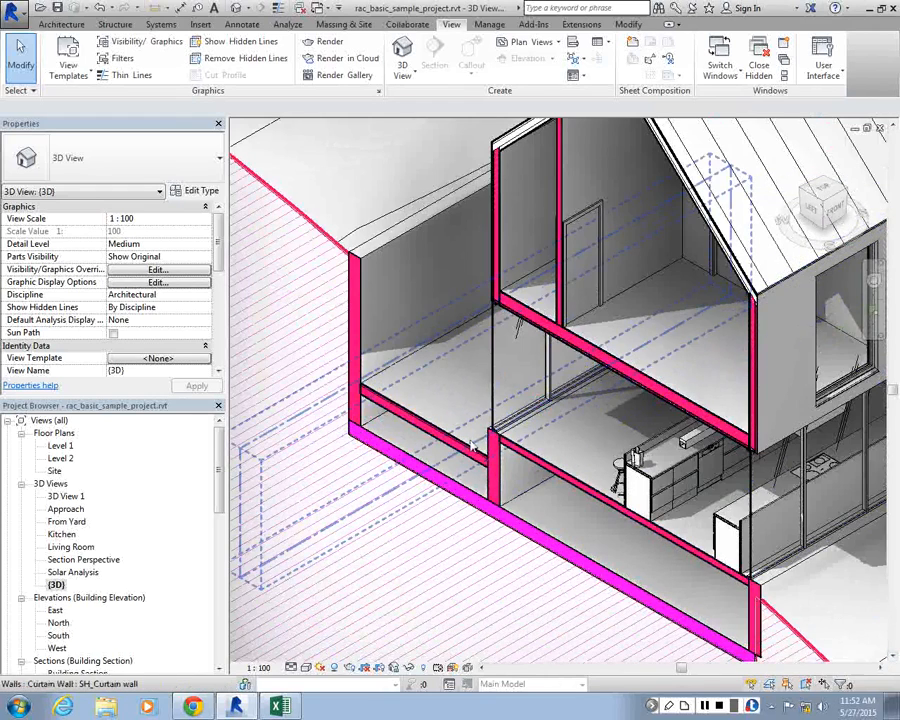
pyautogui.scroll(-1, 471, 442)
pyautogui.scroll(-4, 530, 339)
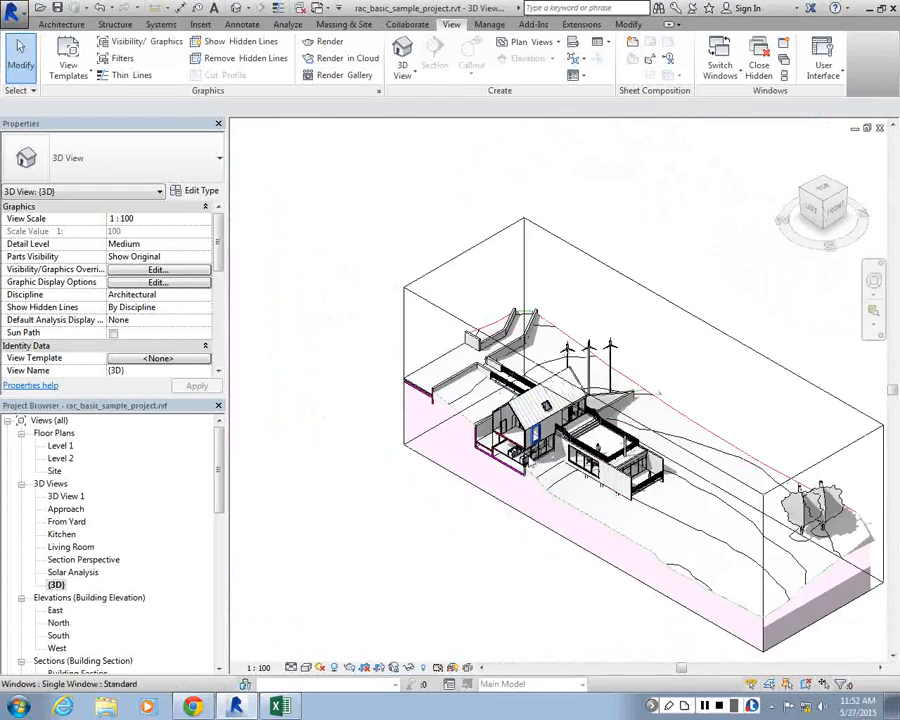
# Reopen the visibility/graphic overrides of the {3D} view and find the Topography category
pyautogui.scroll(-1, 543, 474)
pyautogui.scroll(5, 543, 474)
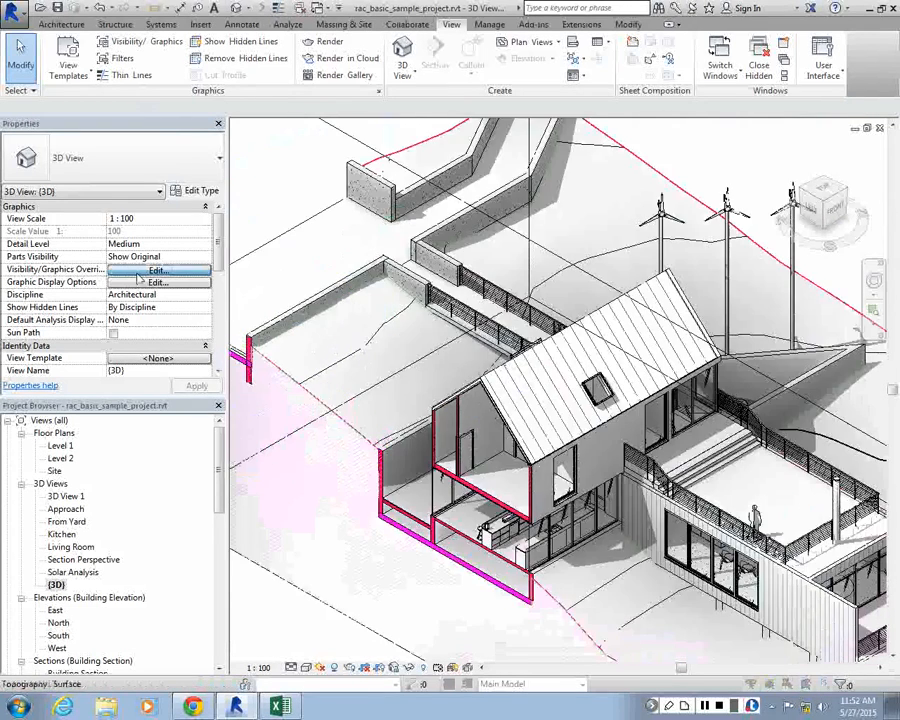
pyautogui.click(140, 271)
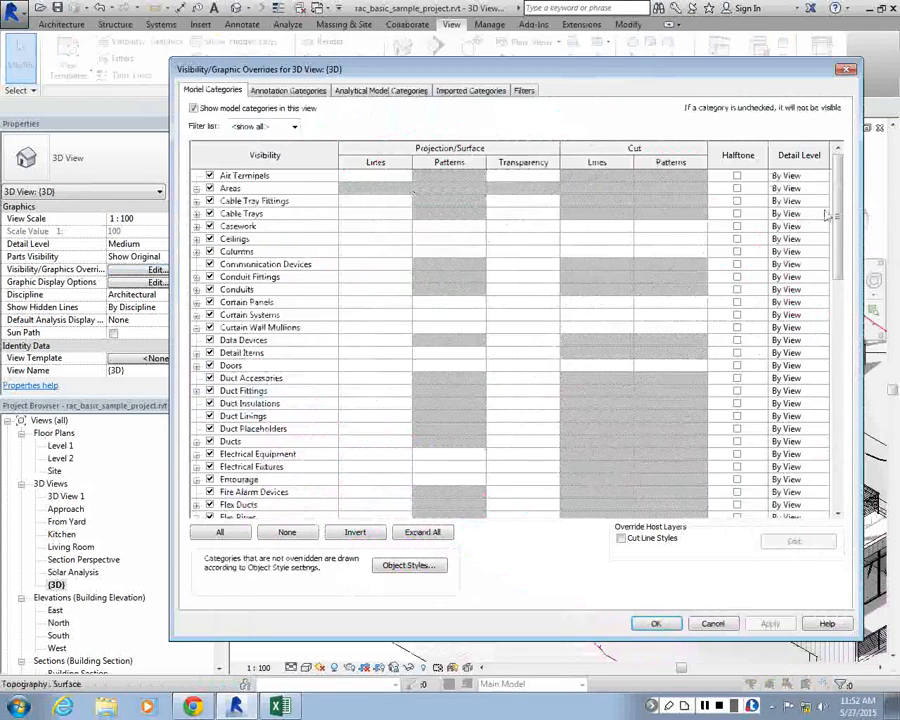
pyautogui.scroll(-9, 820, 523)
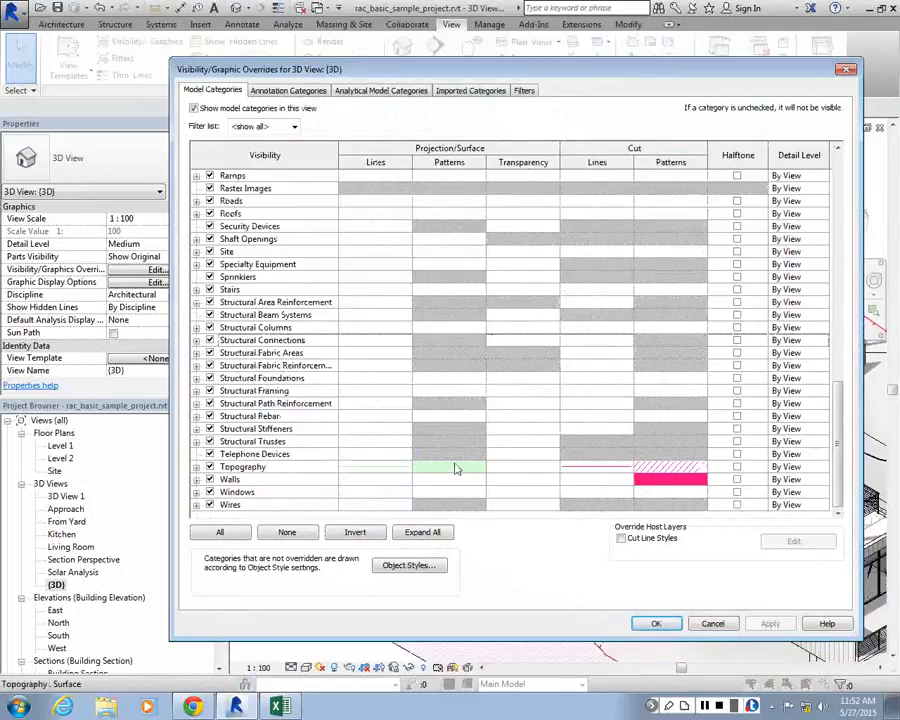
pyautogui.doubleClick(520, 467)
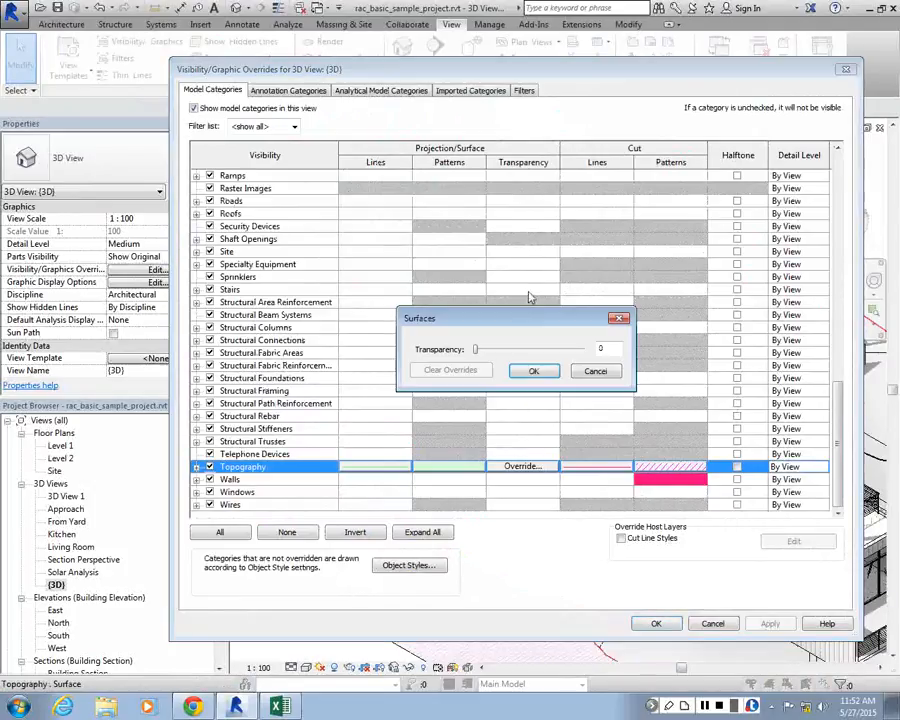
pyautogui.moveTo(480, 349); pyautogui.dragTo(453, 353)
pyautogui.press('Escape')
# Expand the Topography category and override the cut line color of its Primary Contours with Magenta
pyautogui.click(196, 467)
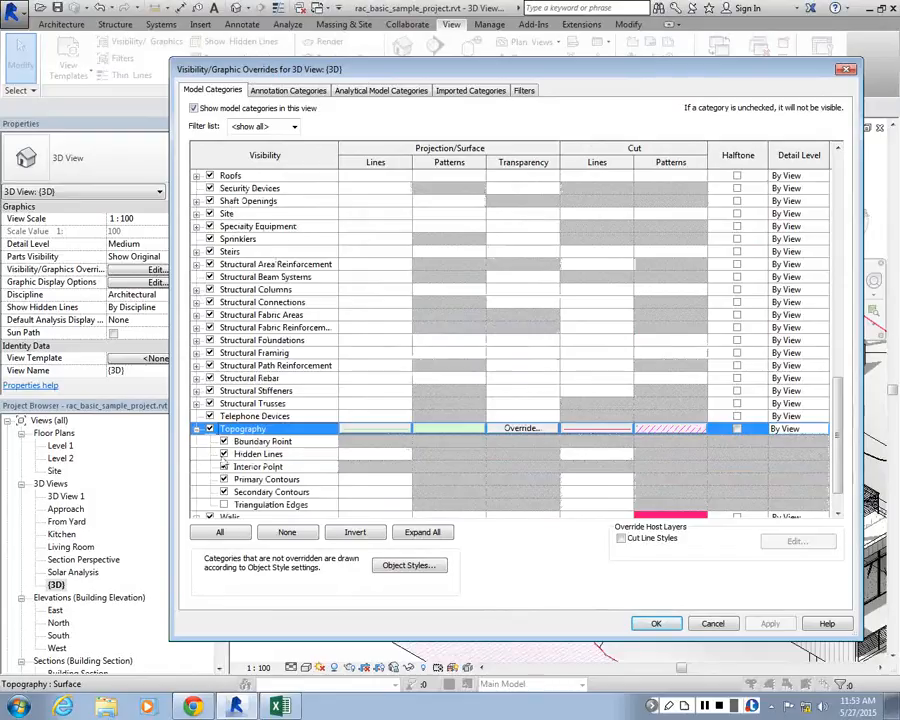
pyautogui.scroll(-1, 362, 402)
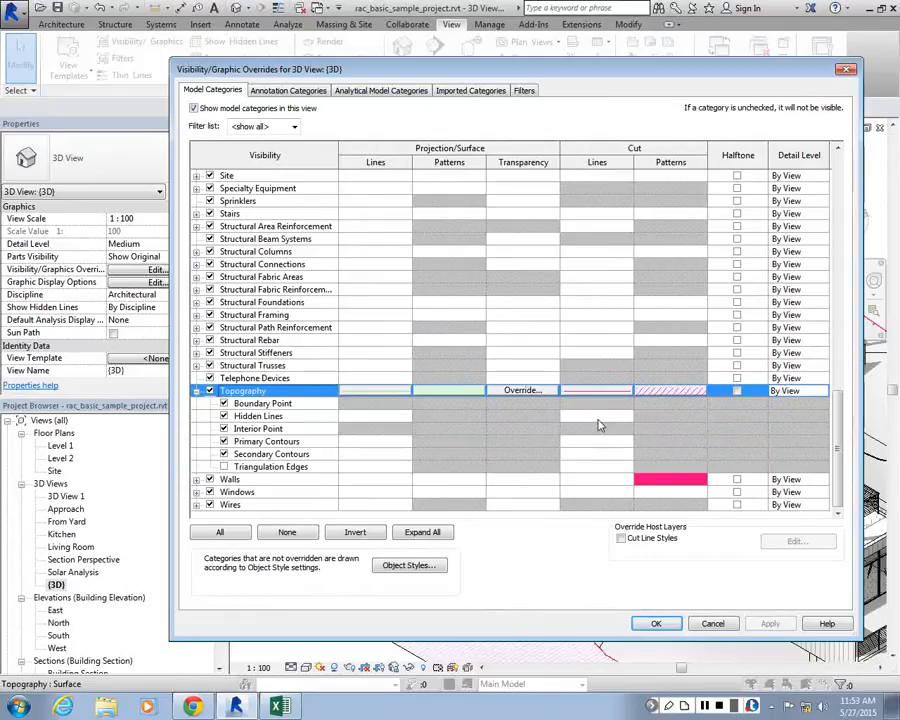
pyautogui.click(595, 442)
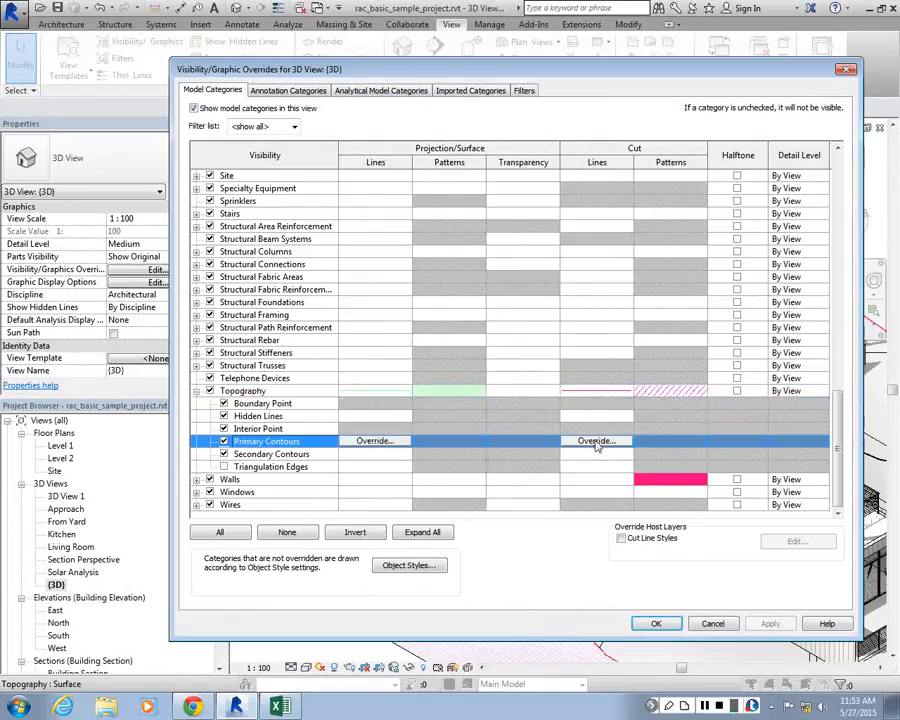
pyautogui.click(596, 442)
pyautogui.click(545, 350)
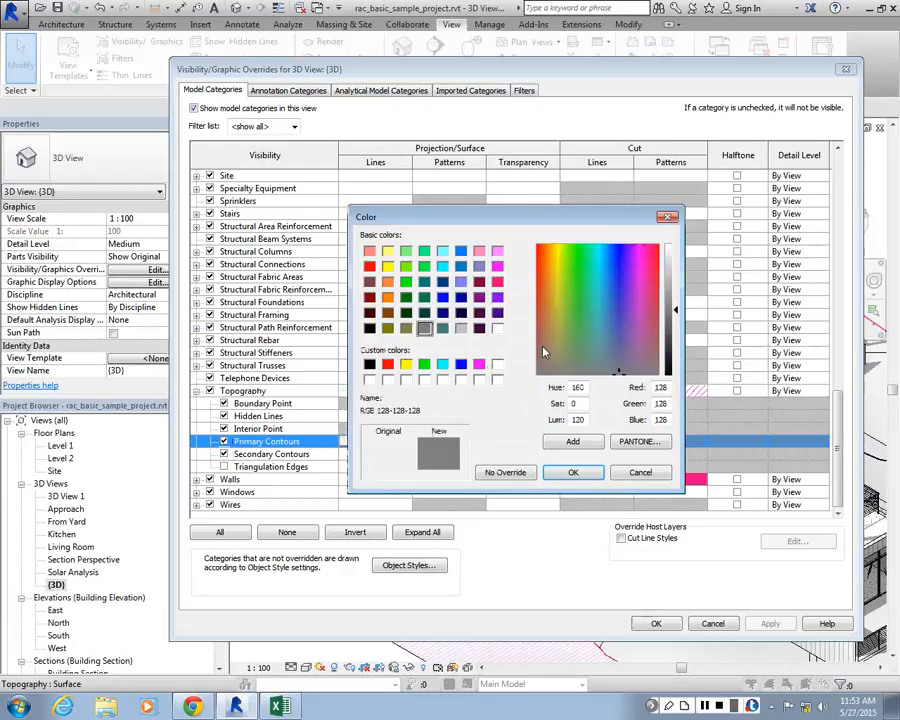
pyautogui.click(479, 363)
pyautogui.click(573, 472)
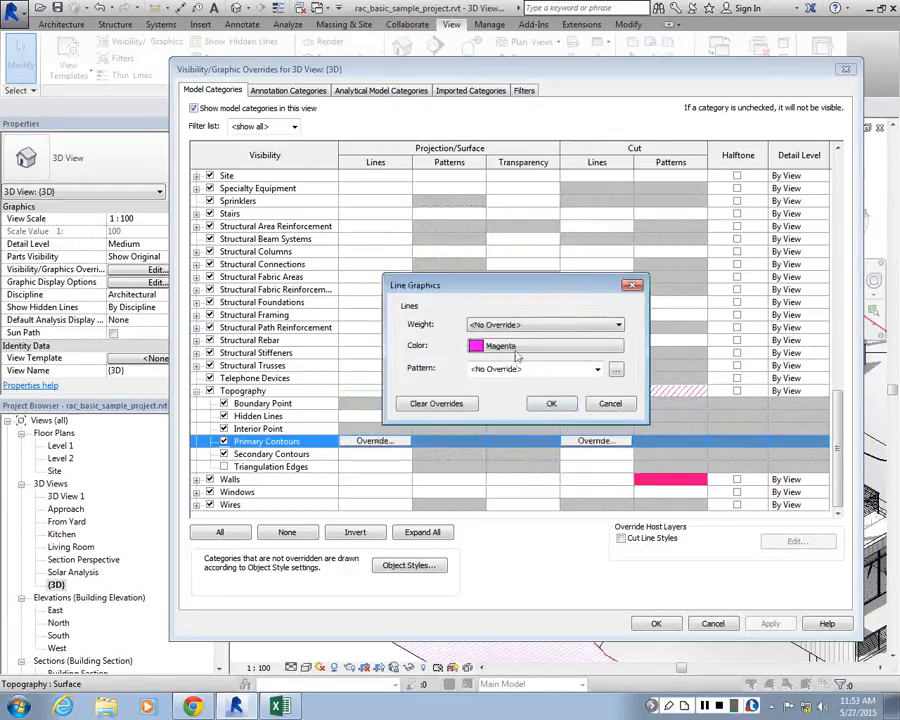
# Set the Primary Contours' cut line pattern to Aligning Line and apply the overrides to the view
pyautogui.click(524, 369)
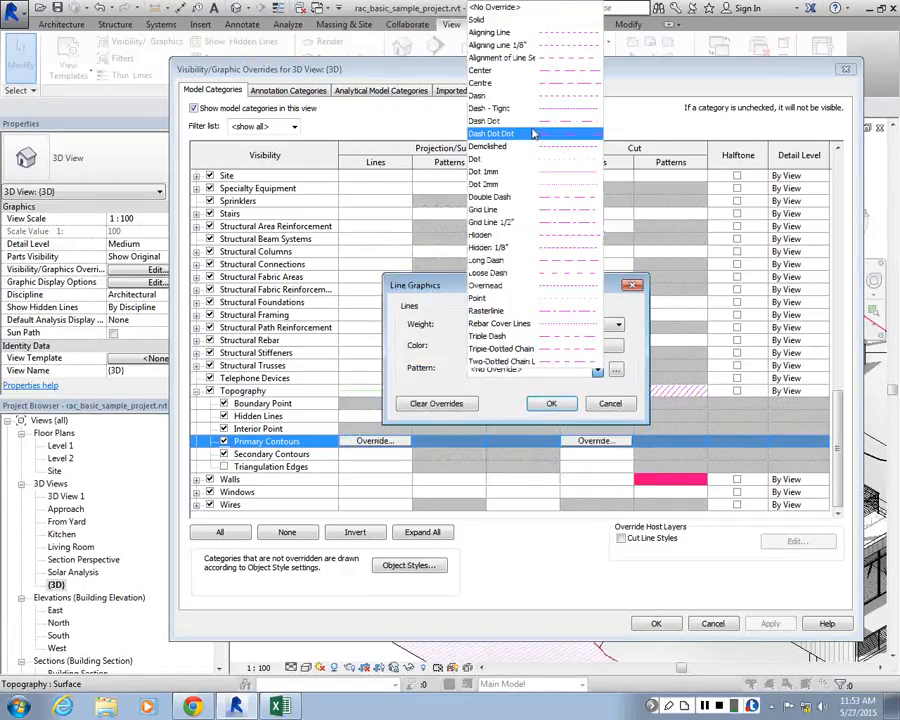
pyautogui.click(515, 46)
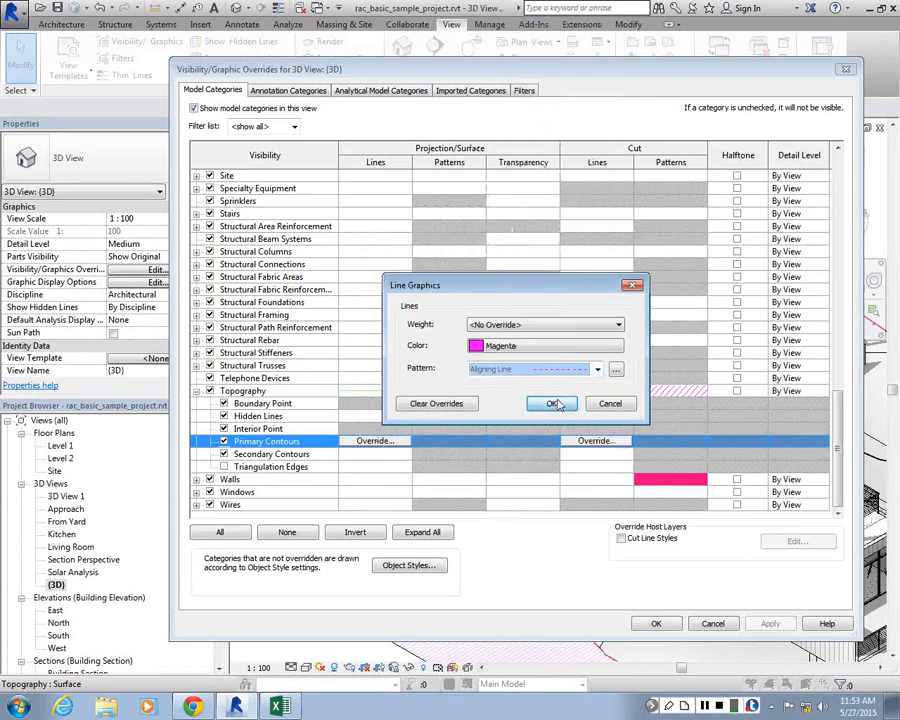
pyautogui.click(551, 403)
pyautogui.click(770, 623)
pyautogui.click(657, 623)
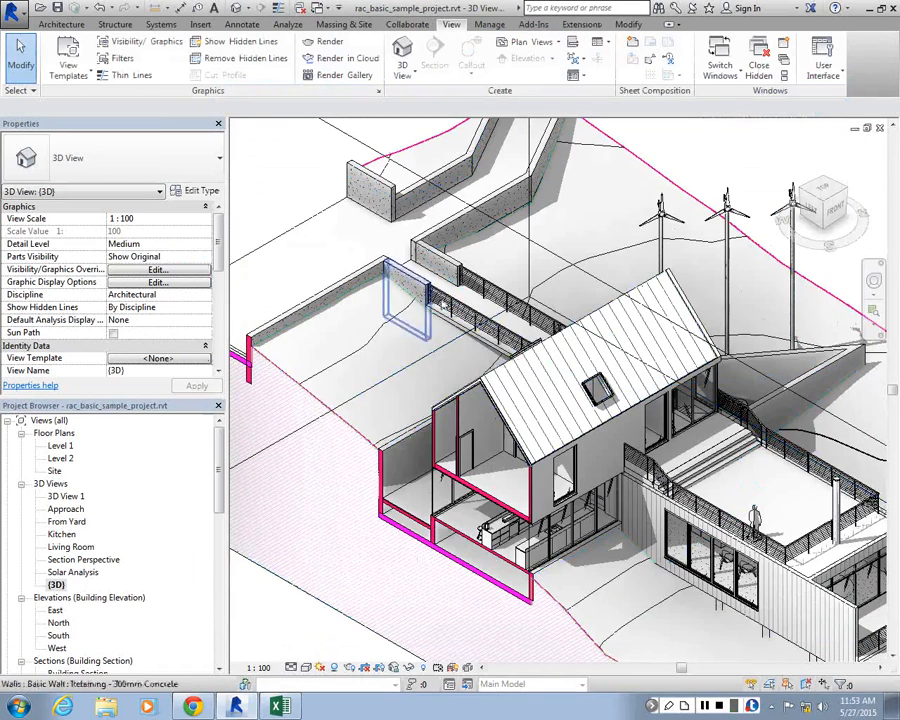
# Select the topography surface to view its extent and properties in the 3D view, and clear the selection
pyautogui.scroll(-2, 797, 376)
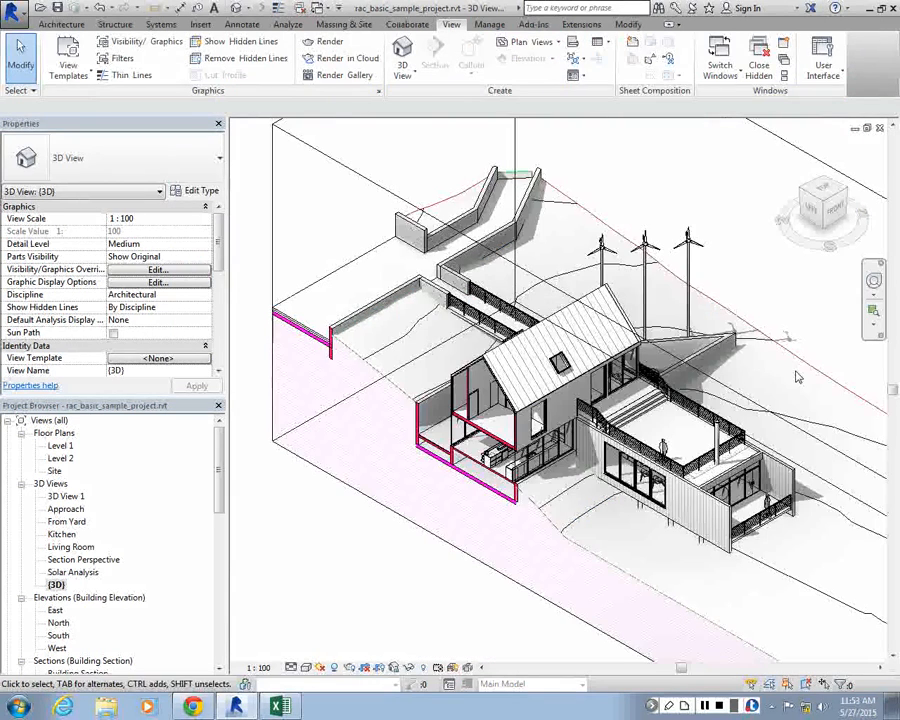
pyautogui.click(797, 372)
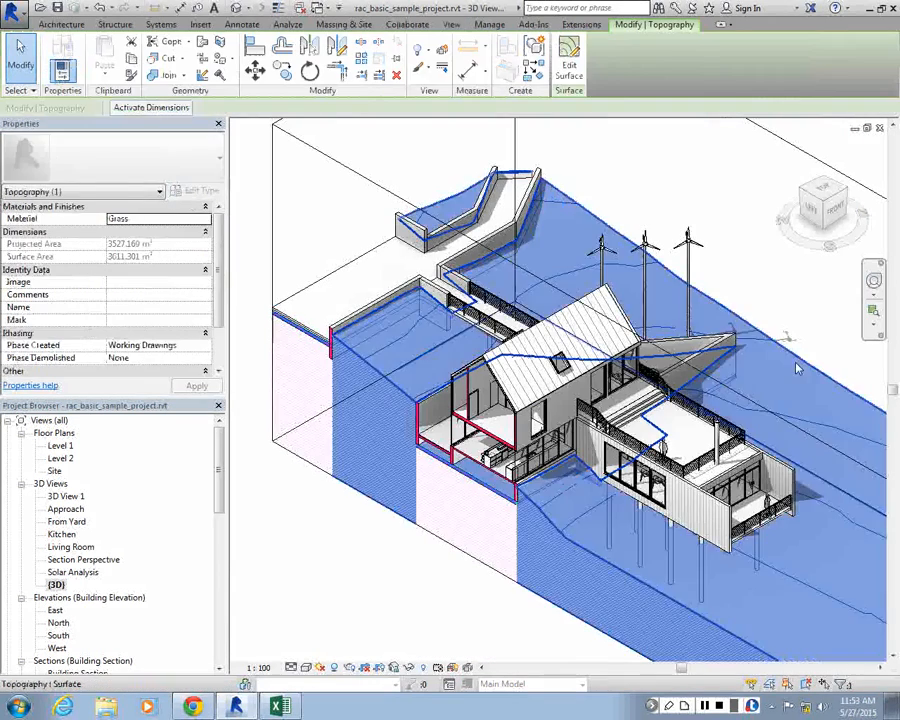
pyautogui.click(254, 272)
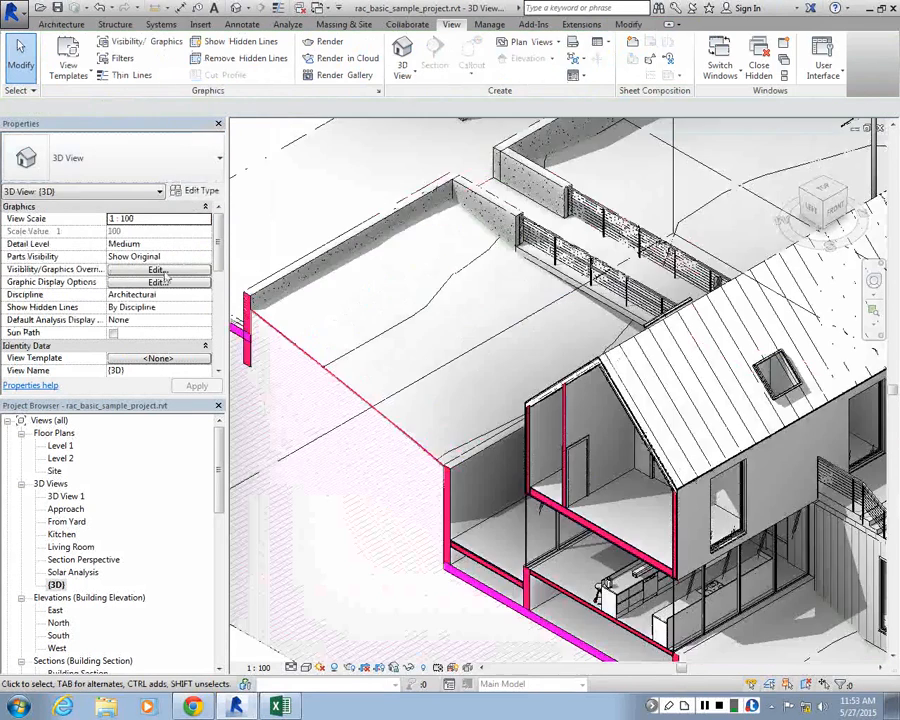
# Reopen the {3D} view's visibility/graphic overrides and expand the Topography subcategories
pyautogui.click(165, 272)
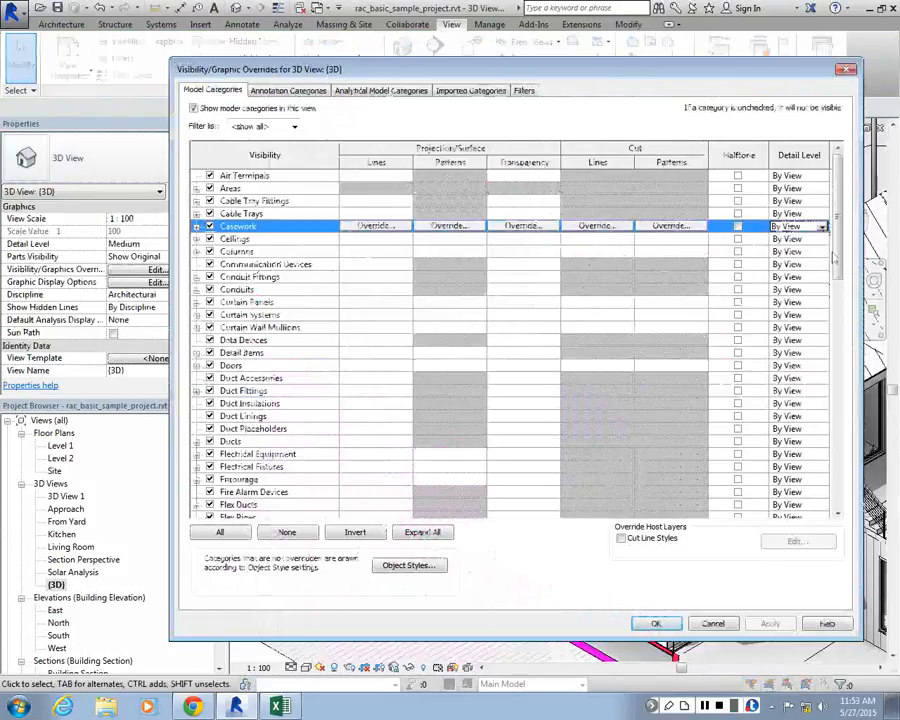
pyautogui.moveTo(838, 262); pyautogui.dragTo(842, 506)
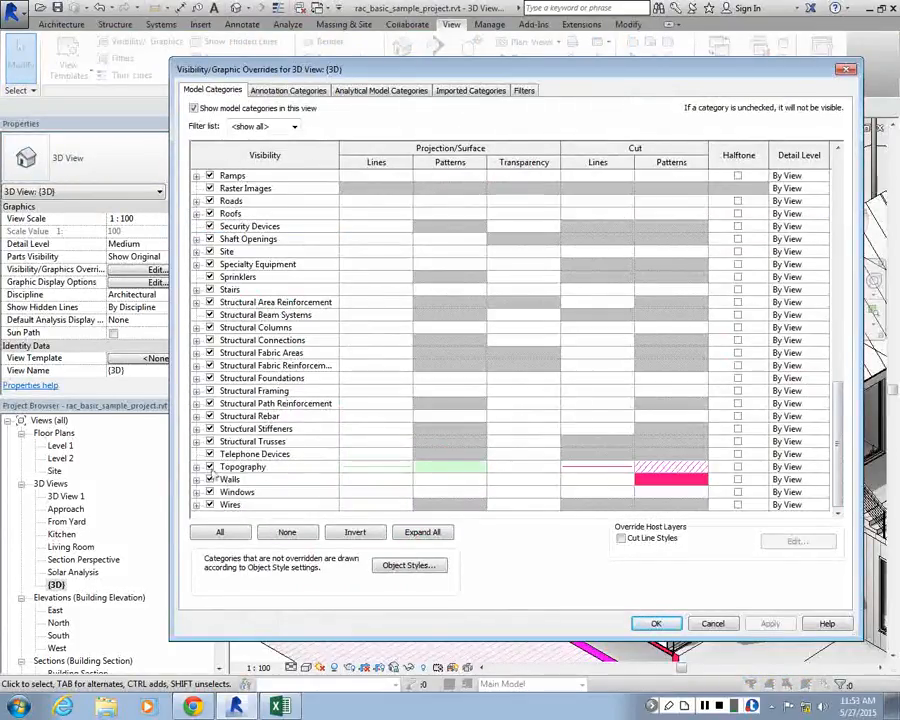
pyautogui.click(245, 467)
pyautogui.click(196, 467)
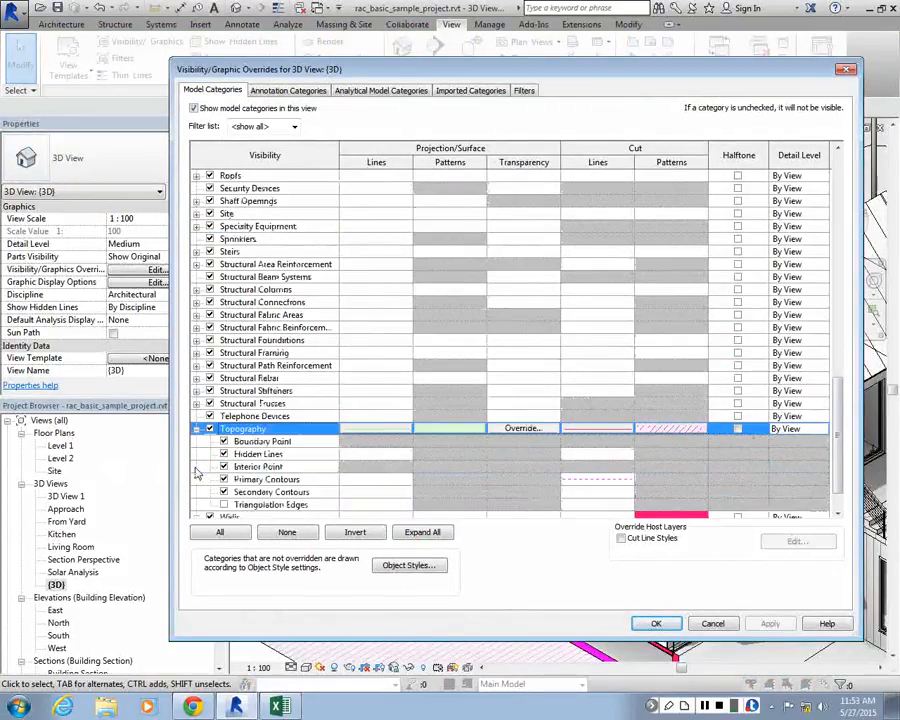
pyautogui.scroll(-2, 594, 459)
# Override the cut line color of Topography's Secondary Contours with Magenta
pyautogui.click(594, 459)
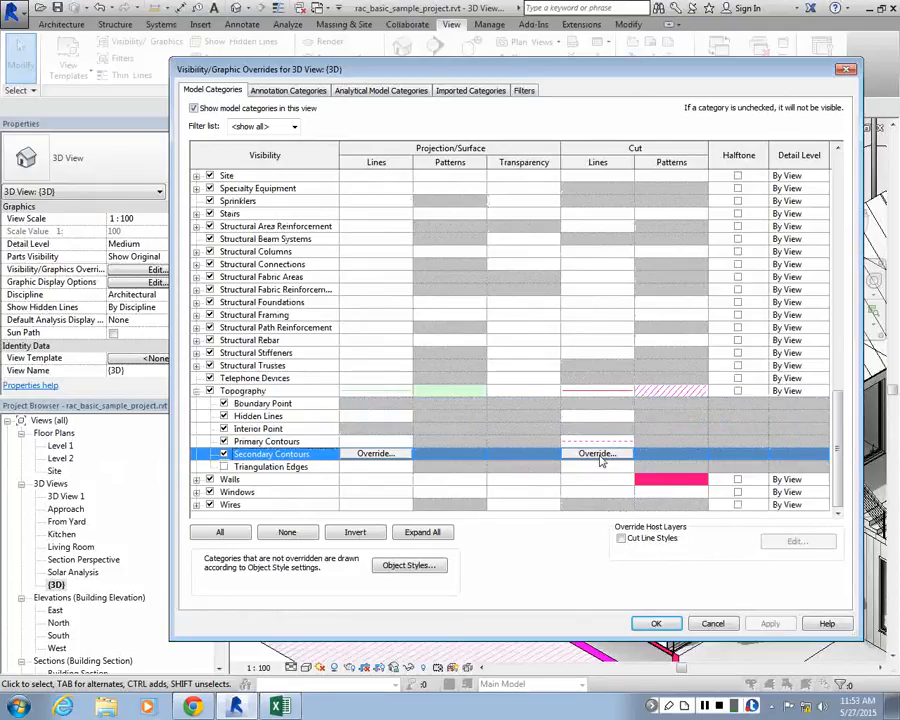
pyautogui.click(597, 454)
pyautogui.click(537, 346)
pyautogui.click(479, 364)
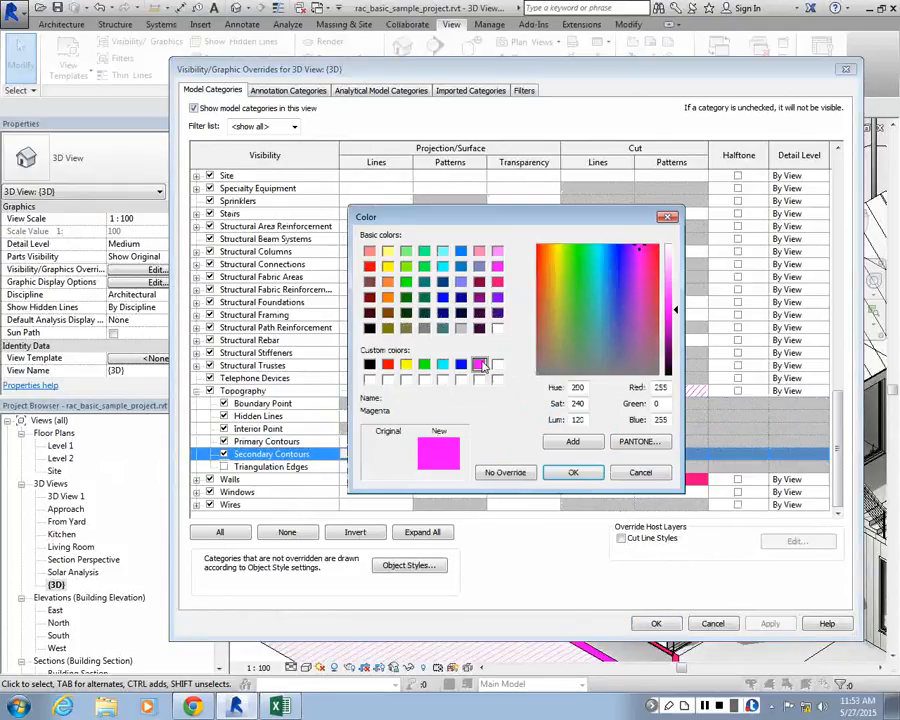
pyautogui.click(573, 472)
# Set the Secondary Contours' cut line pattern to Dash - Tight and apply the overrides to the view
pyautogui.click(597, 370)
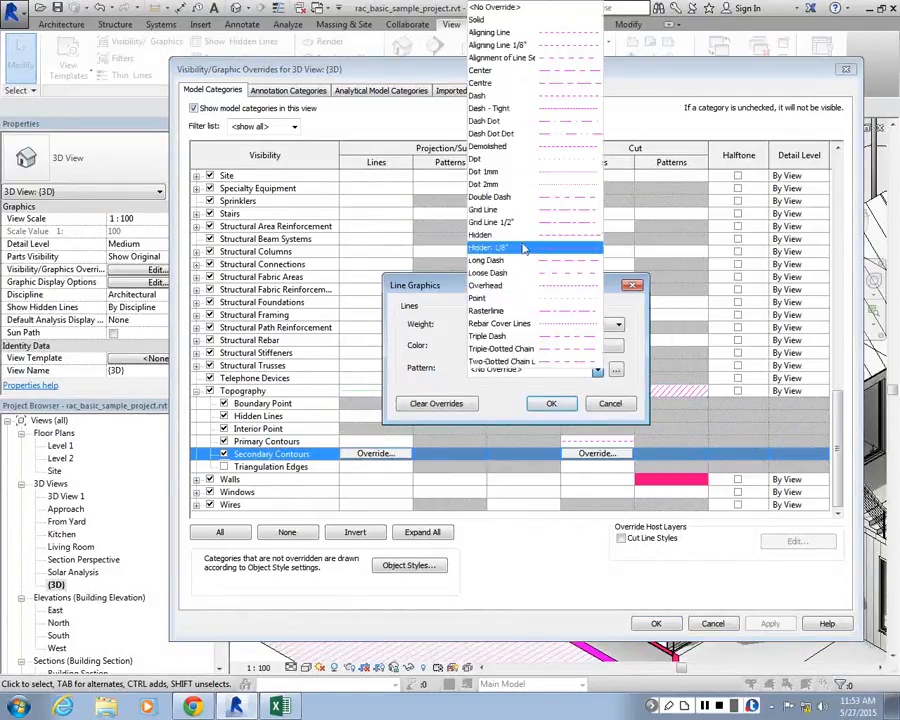
pyautogui.click(526, 108)
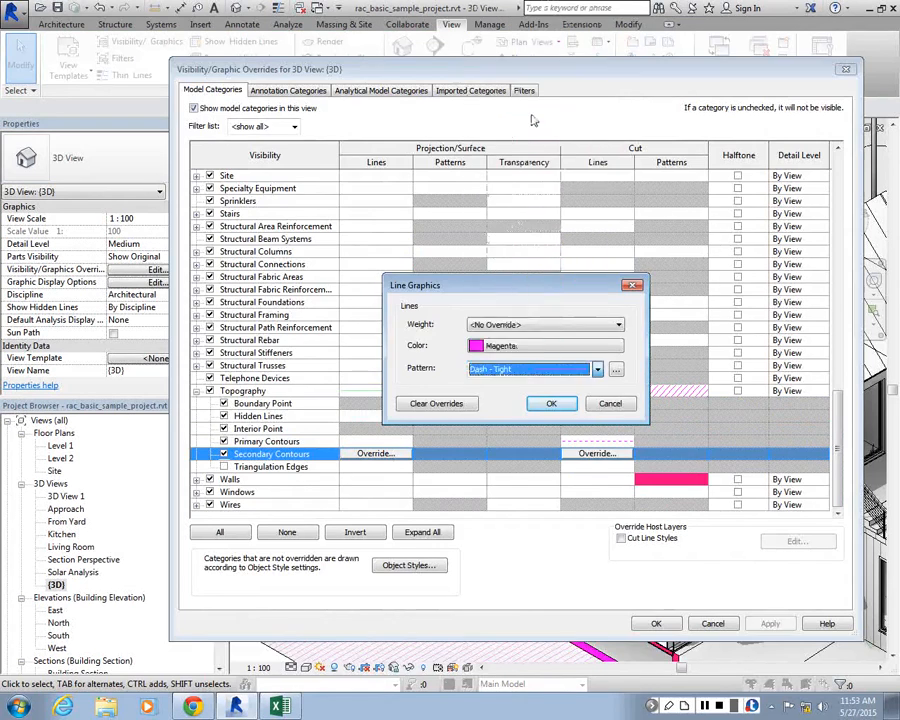
pyautogui.click(551, 403)
pyautogui.click(668, 623)
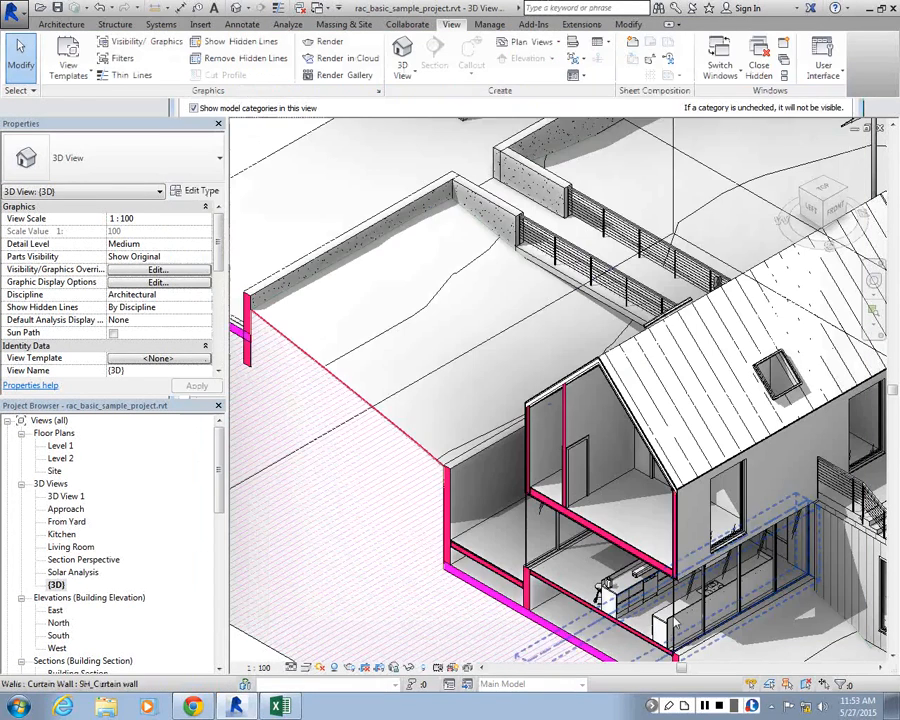
# Examine the graphics and appearance settings of the topography's Grass material, and leave the surface deselected
pyautogui.click(438, 296)
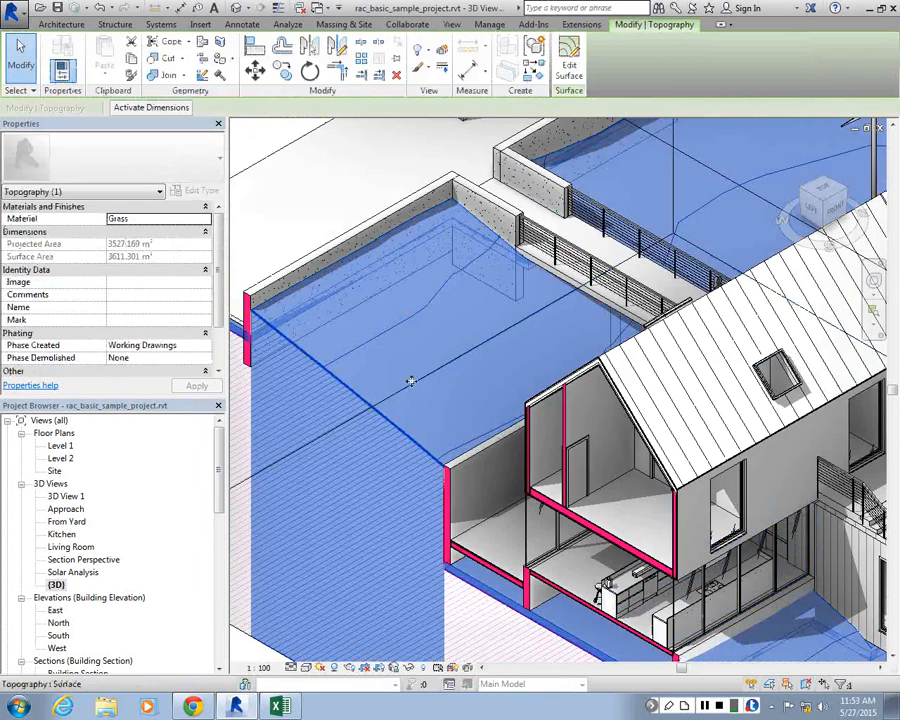
pyautogui.click(205, 219)
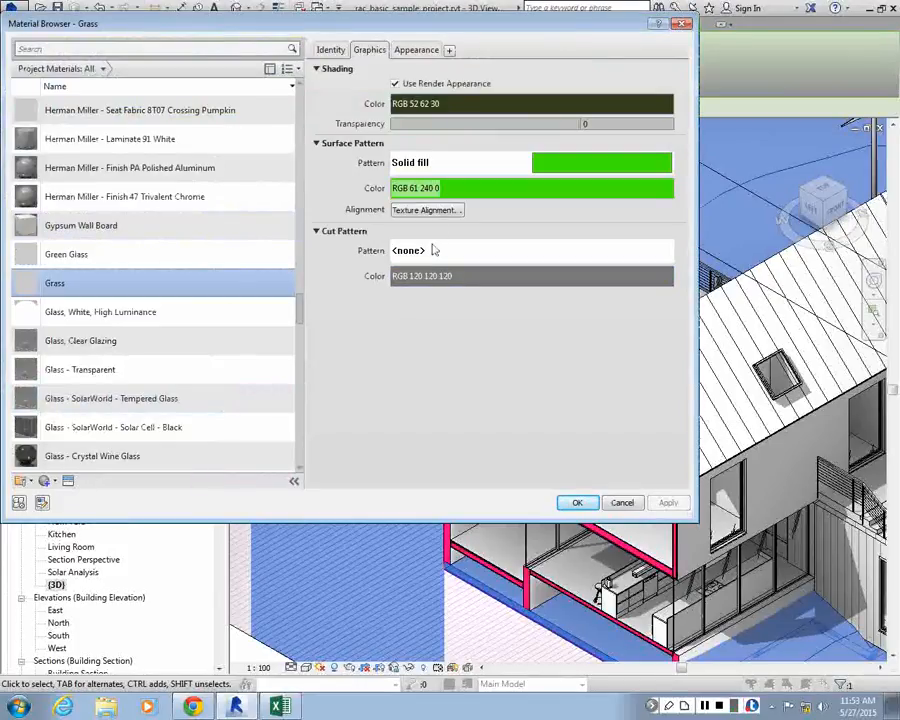
pyautogui.click(413, 50)
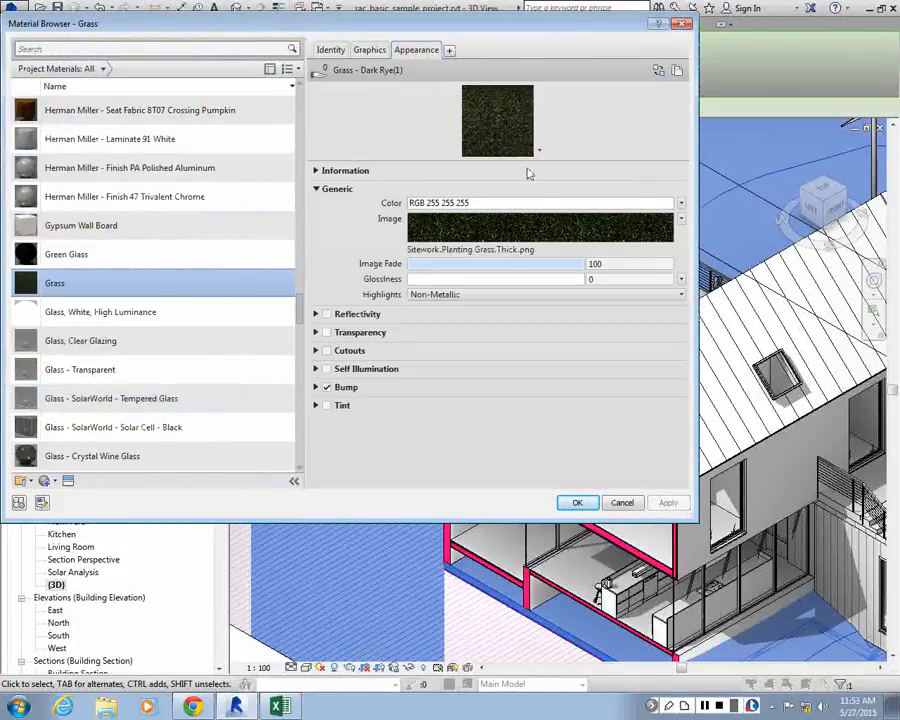
pyautogui.click(369, 50)
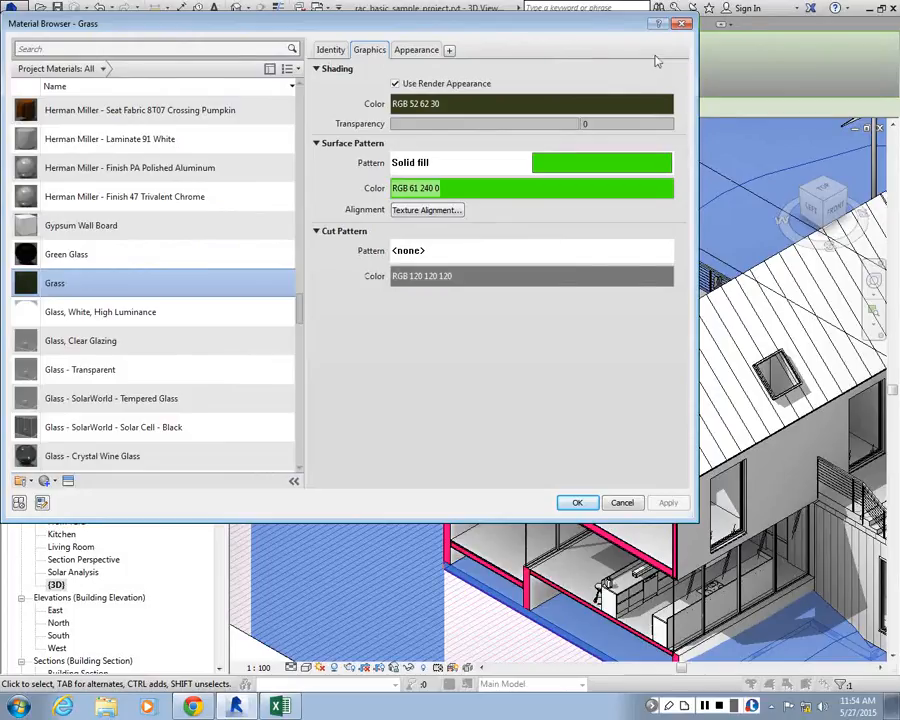
pyautogui.click(682, 23)
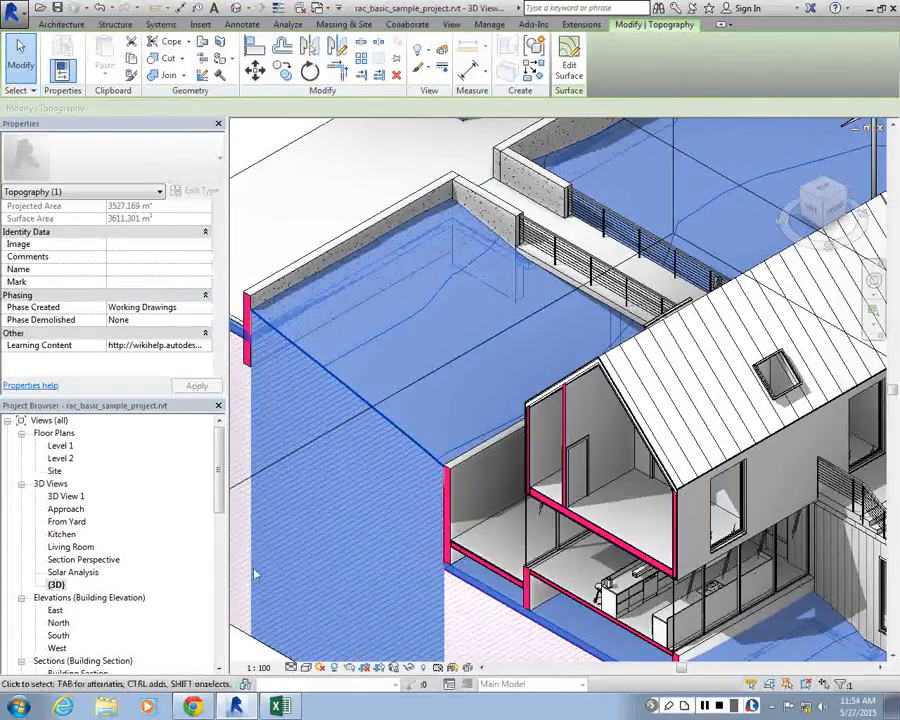
pyautogui.press('Escape')
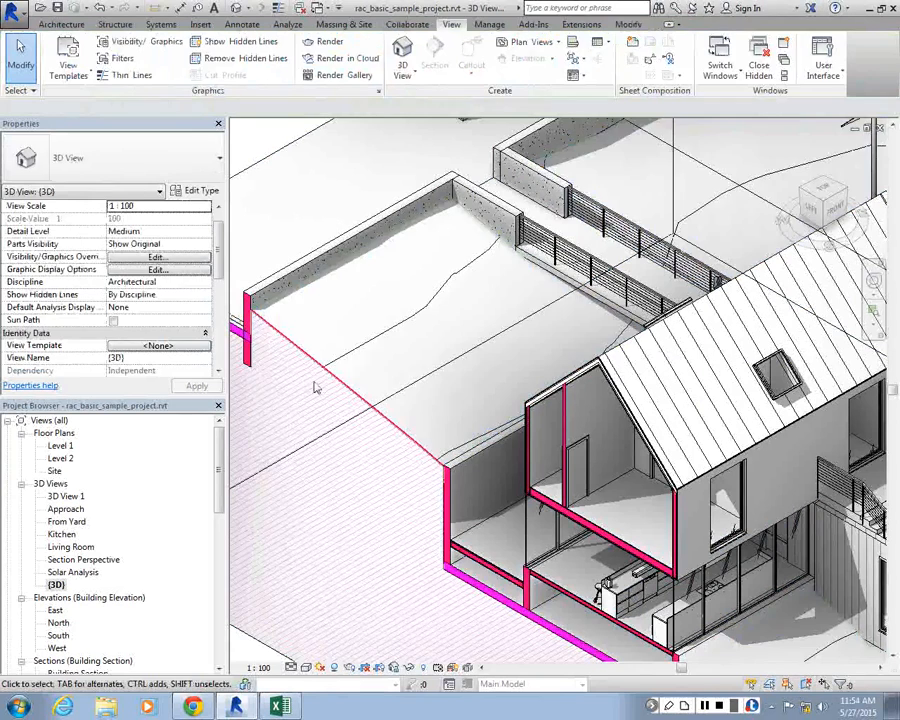
pyautogui.click(314, 366)
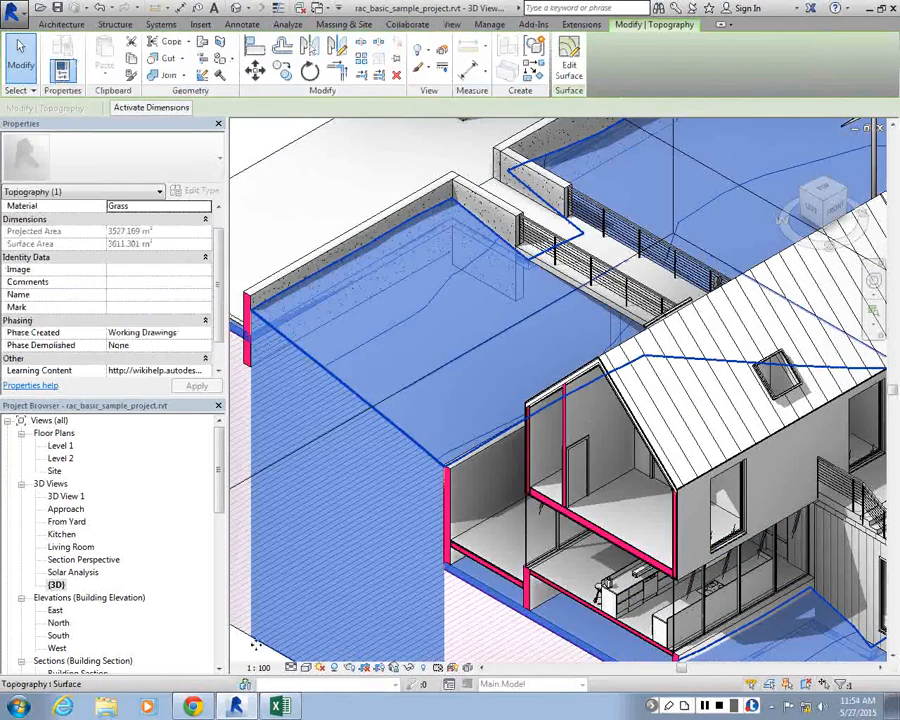
pyautogui.press('Escape')
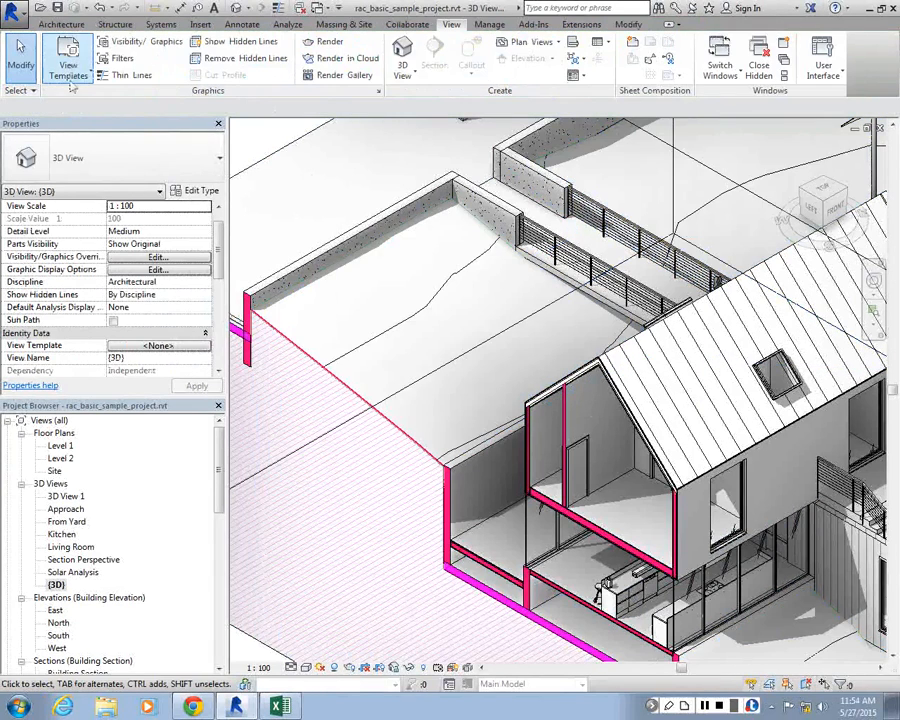
# Try a surface transparency override on the Topography category of the {3D} view
pyautogui.click(145, 258)
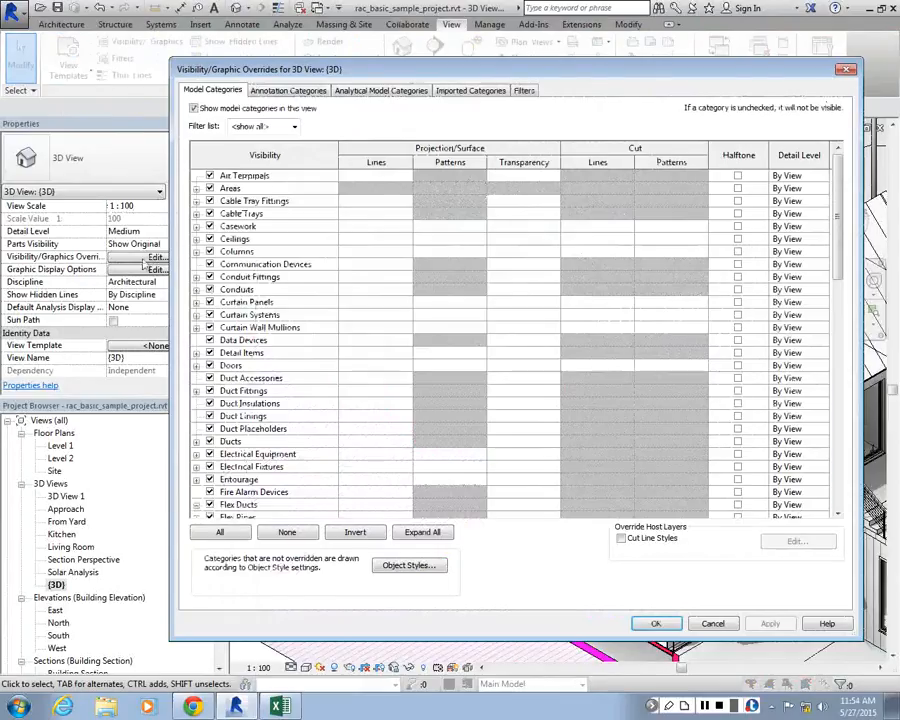
pyautogui.scroll(-15, 197, 478)
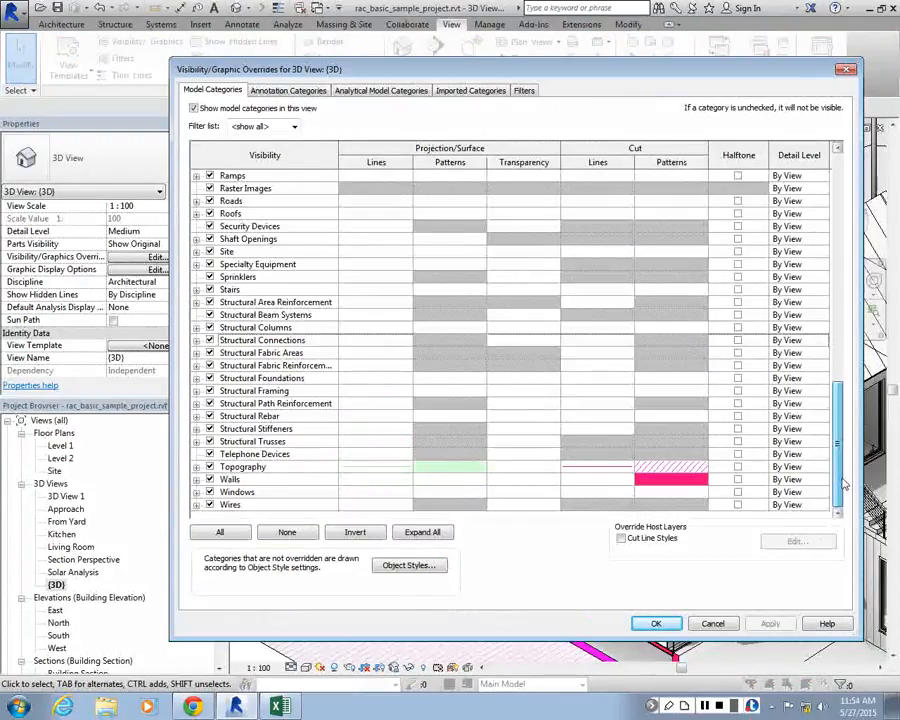
pyautogui.click(196, 467)
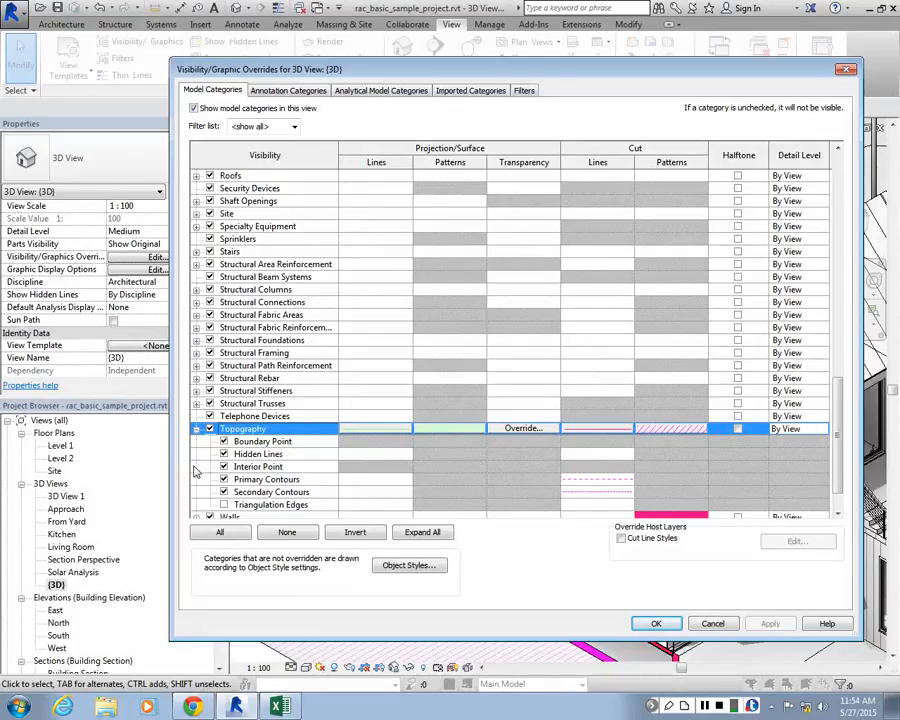
pyautogui.click(524, 428)
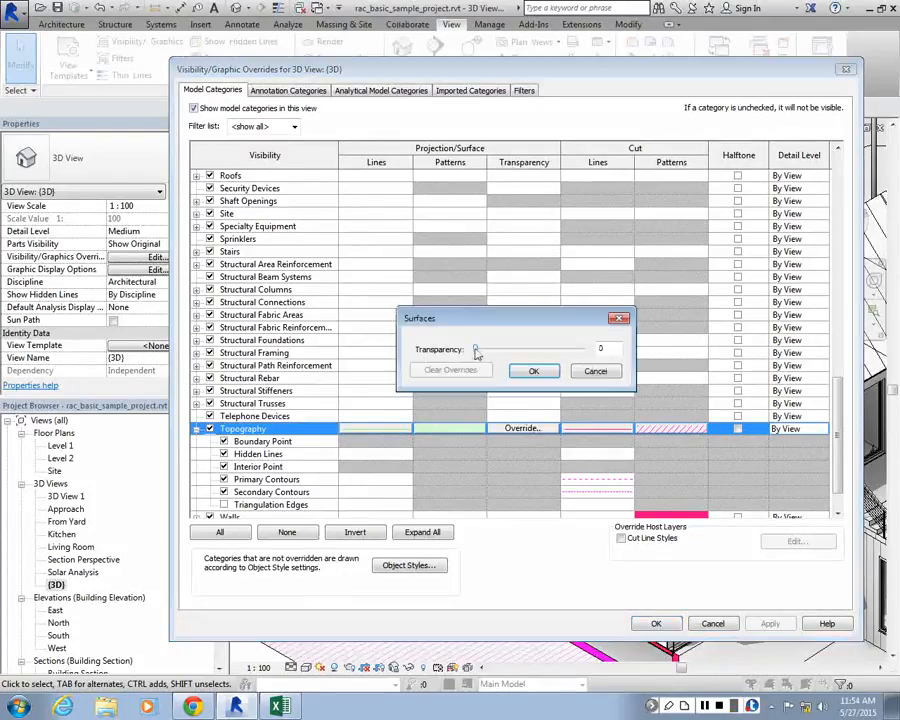
pyautogui.moveTo(477, 352); pyautogui.dragTo(523, 350)
pyautogui.click(533, 371)
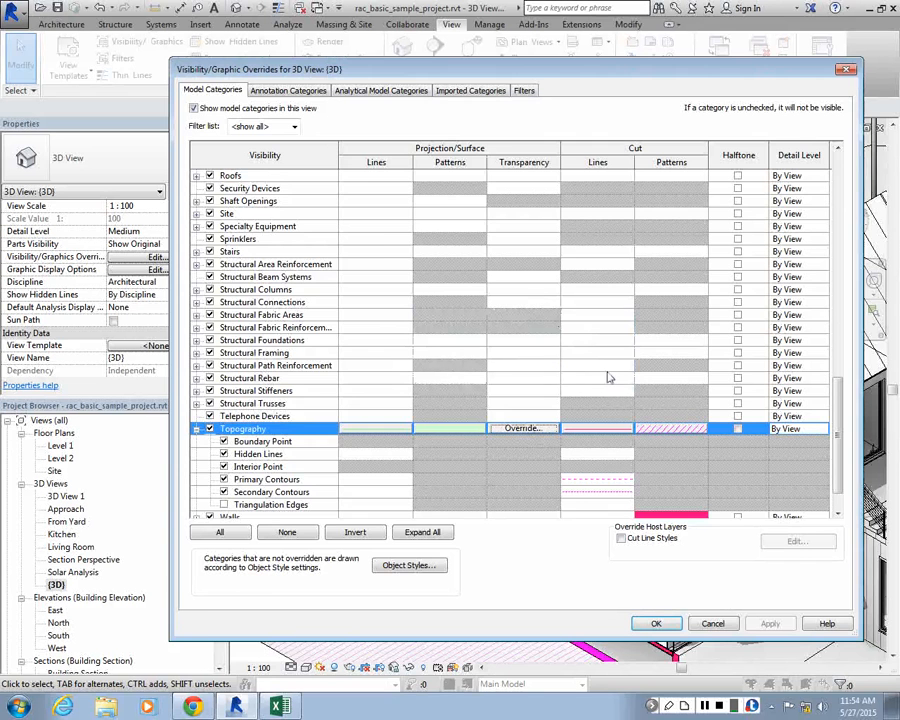
pyautogui.click(708, 628)
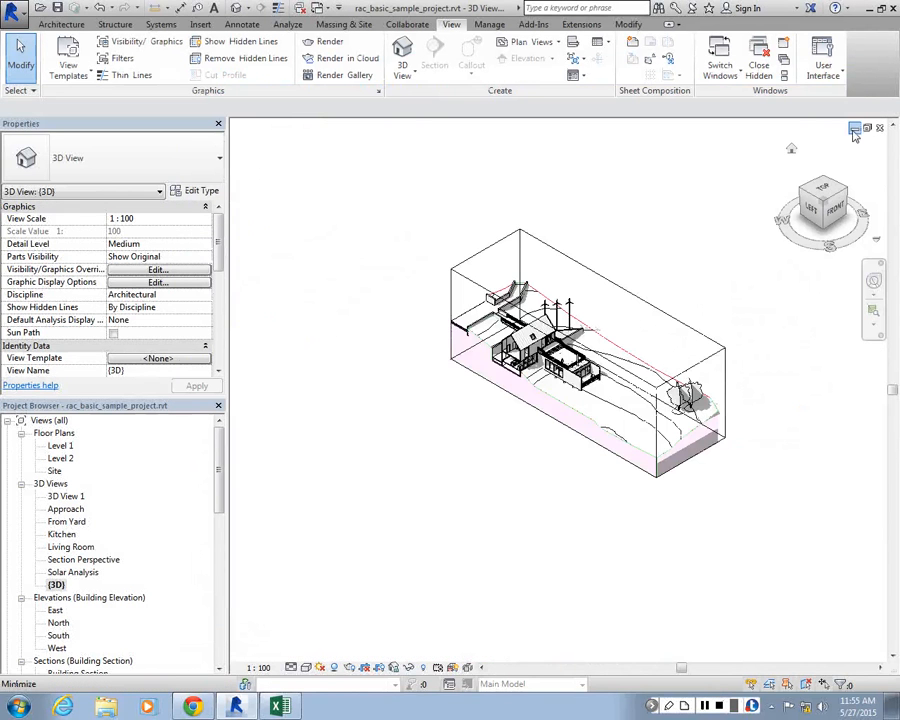
# Close the rac_basic_sample_project.rvt project without saving its changes
pyautogui.click(854, 129)
pyautogui.click(14, 11)
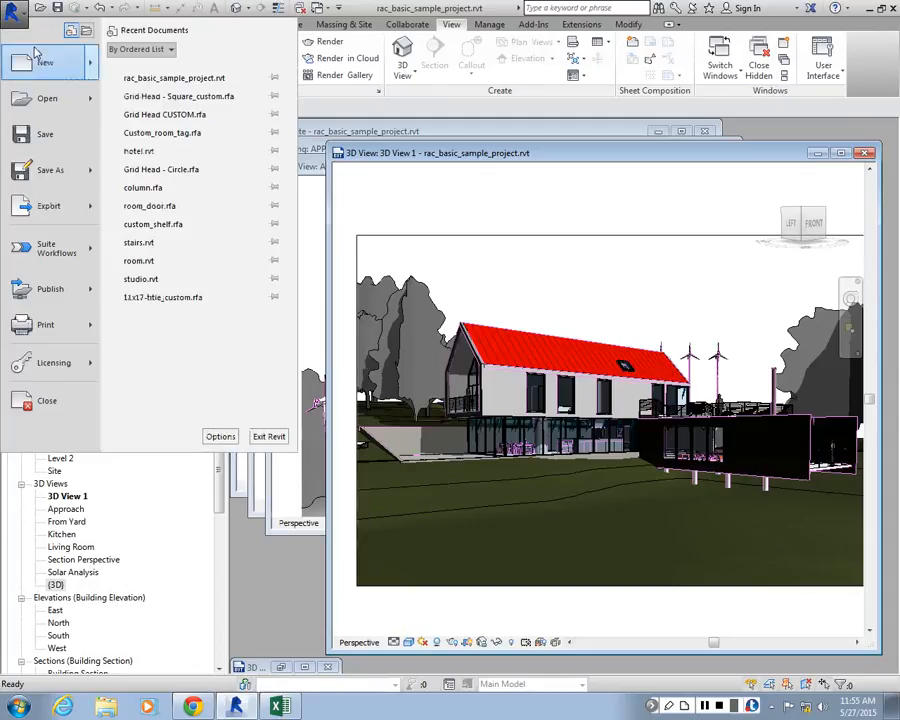
pyautogui.moveTo(92, 101)
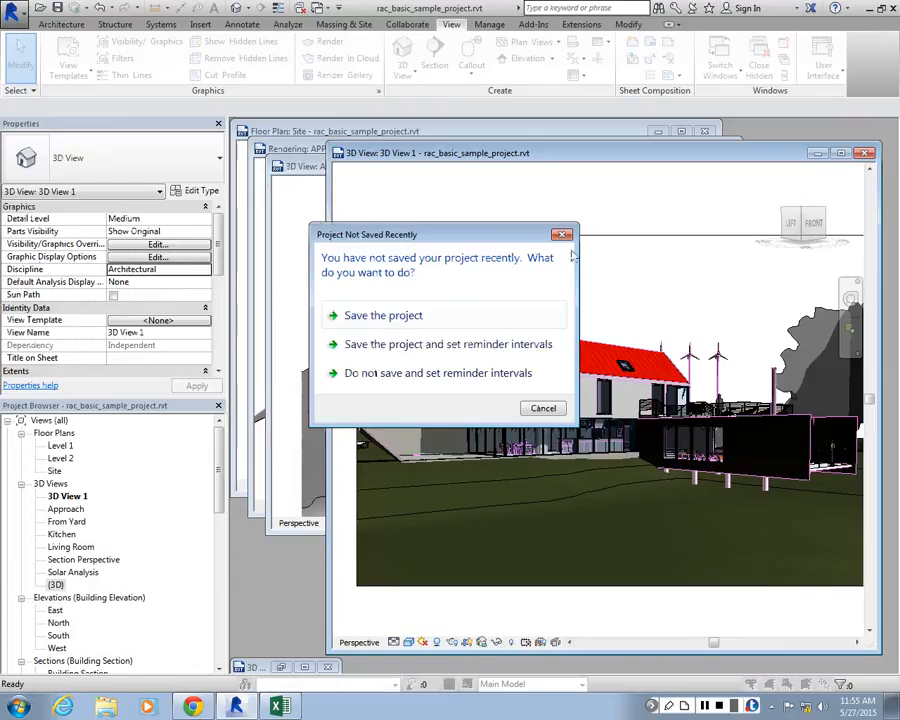
pyautogui.click(568, 234)
pyautogui.press('Escape')
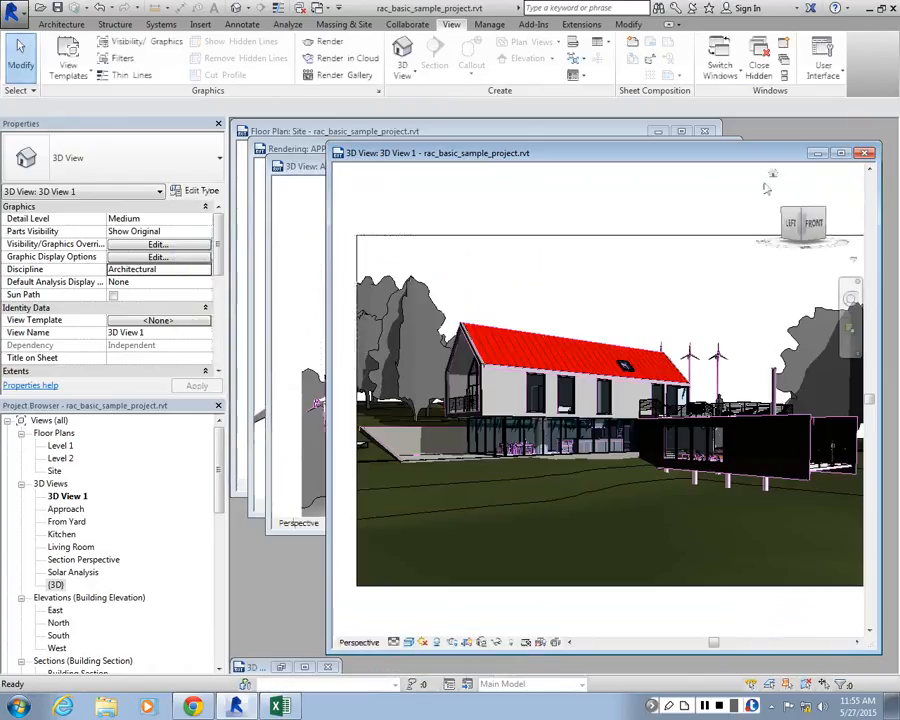
pyautogui.click(16, 14)
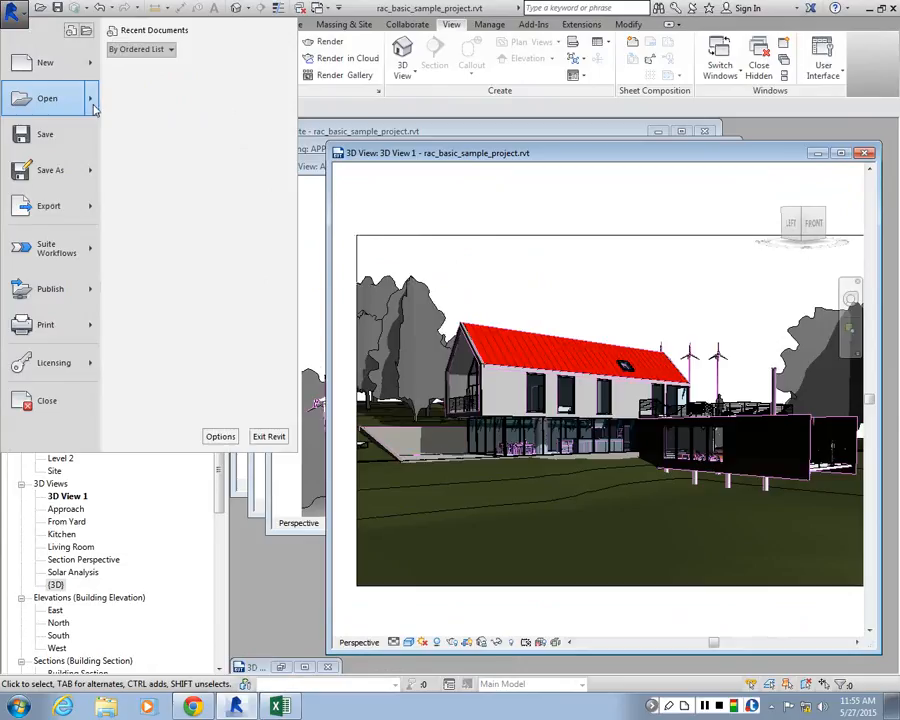
pyautogui.press('Escape')
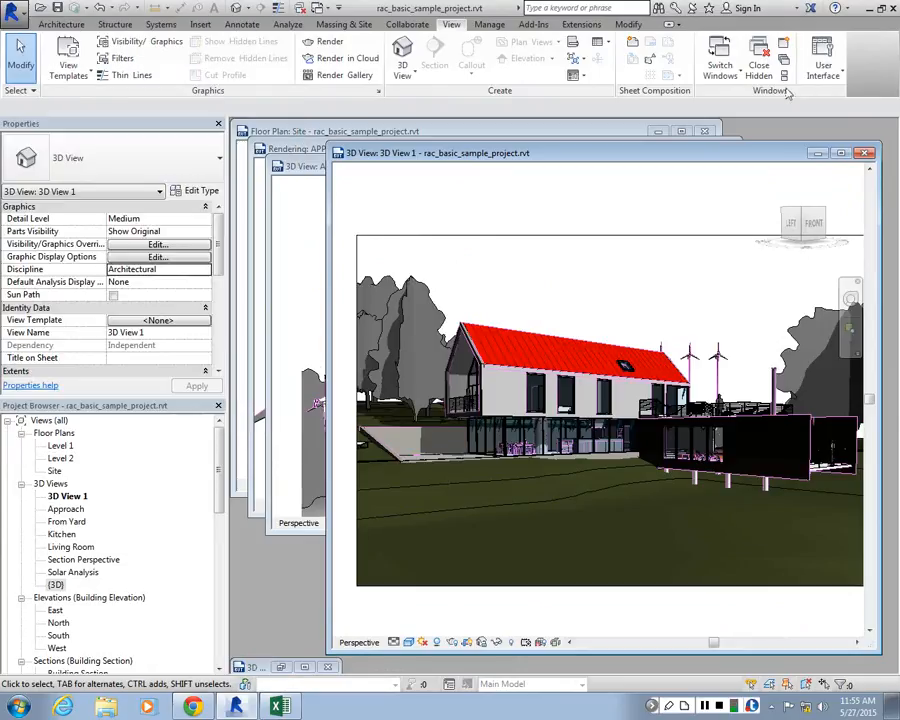
pyautogui.click(839, 155)
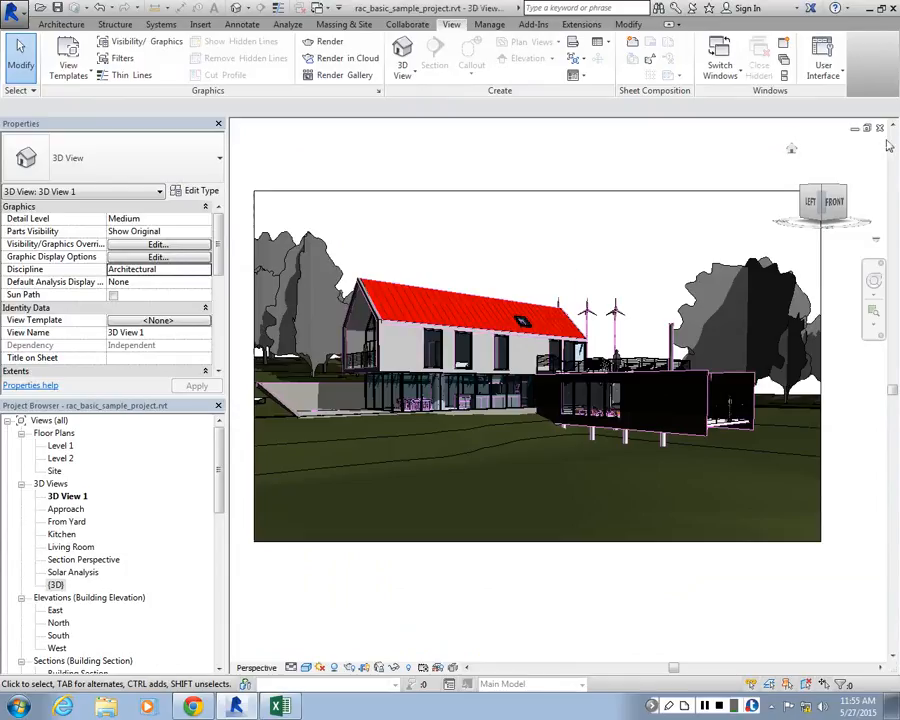
pyautogui.click(880, 129)
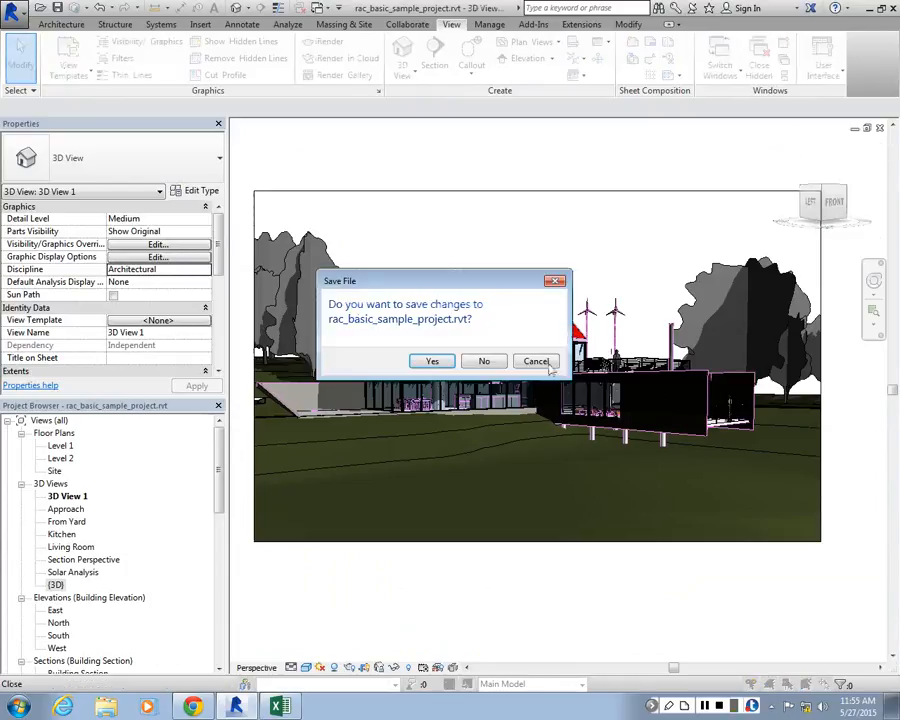
pyautogui.click(484, 361)
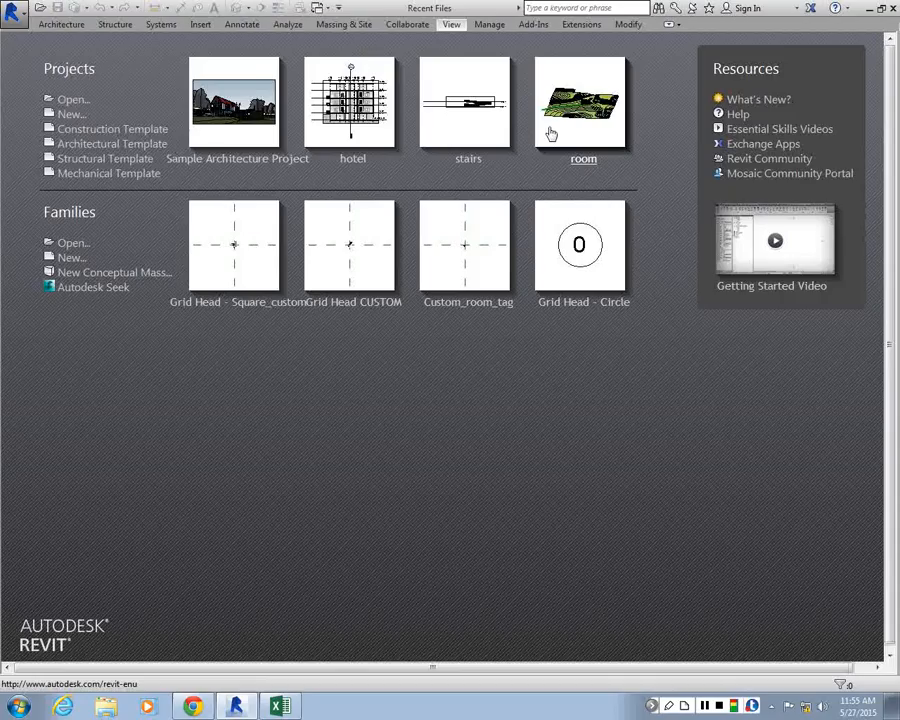
# Open the hotel project, display its Level 2 floor plan and turn shadows on
pyautogui.click(364, 168)
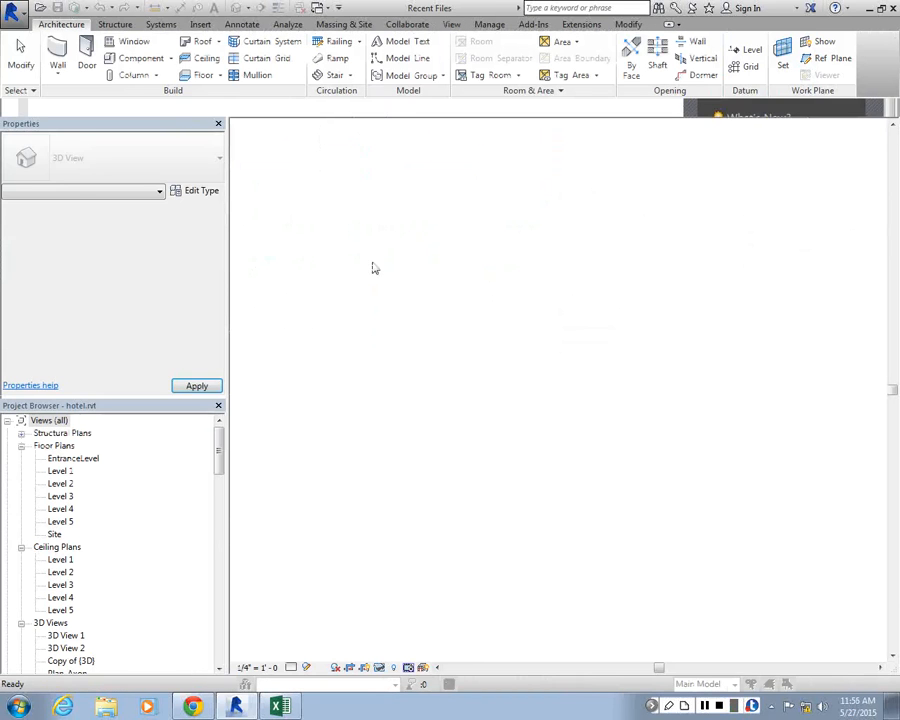
pyautogui.click(101, 573)
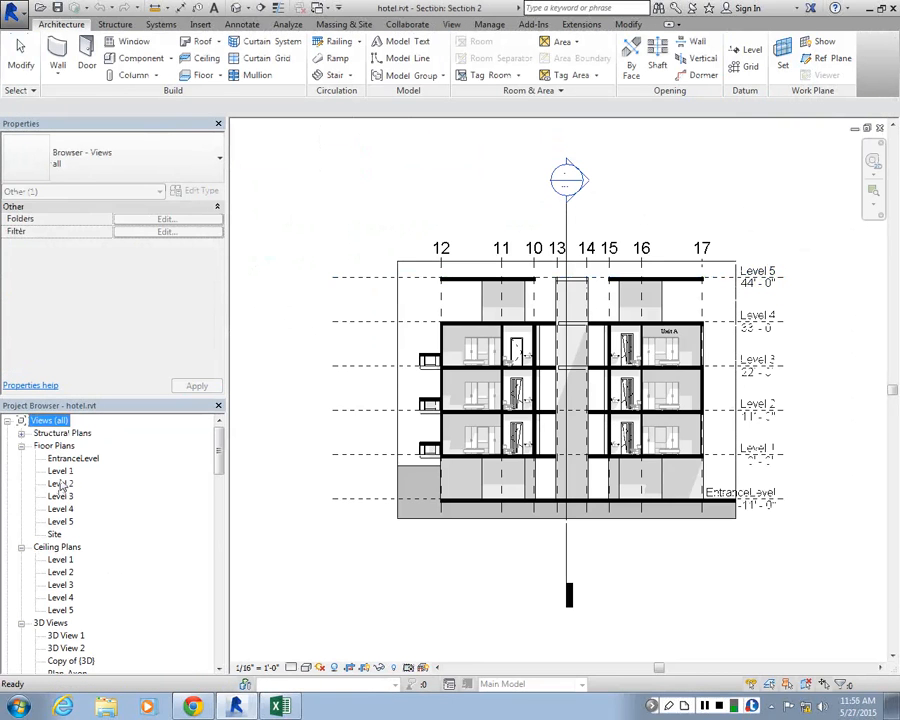
pyautogui.doubleClick(61, 484)
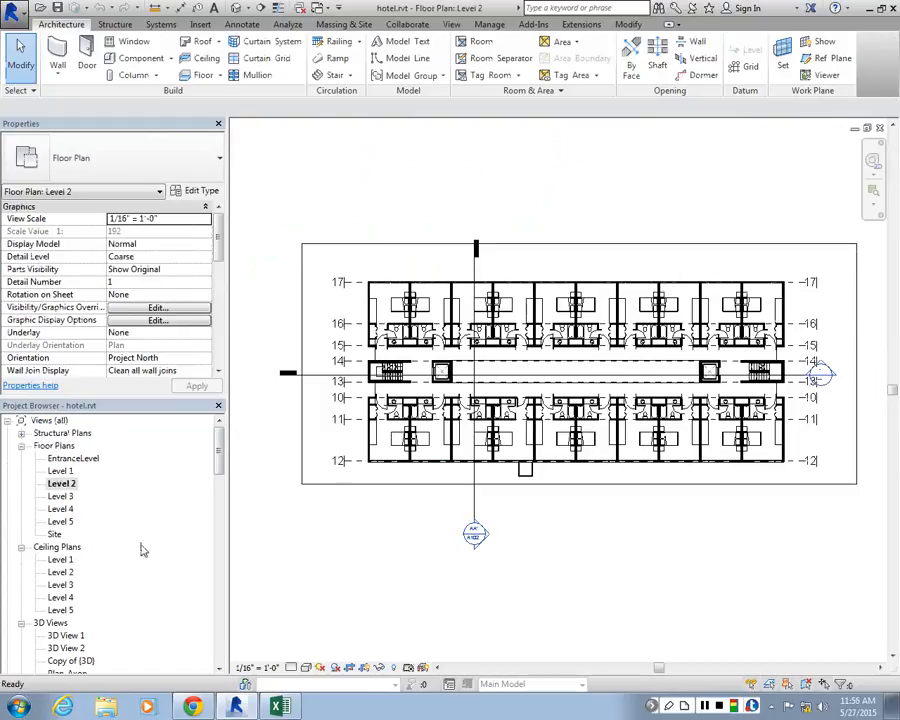
pyautogui.click(336, 667)
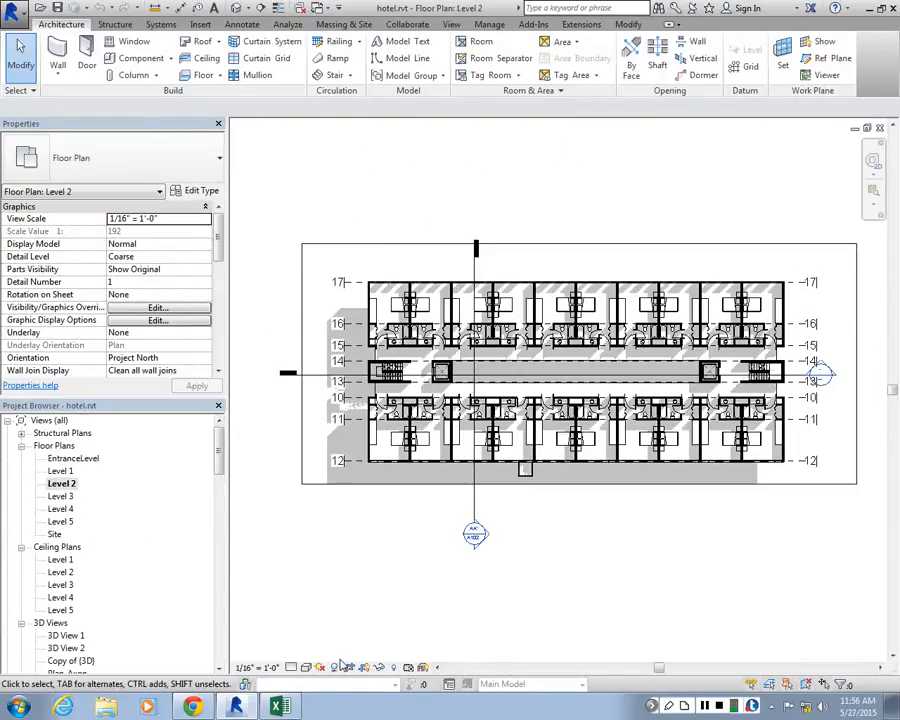
# In the Level 2 plan's sun settings, set the ground plane to Level 2 and apply it
pyautogui.scroll(2, 320, 310)
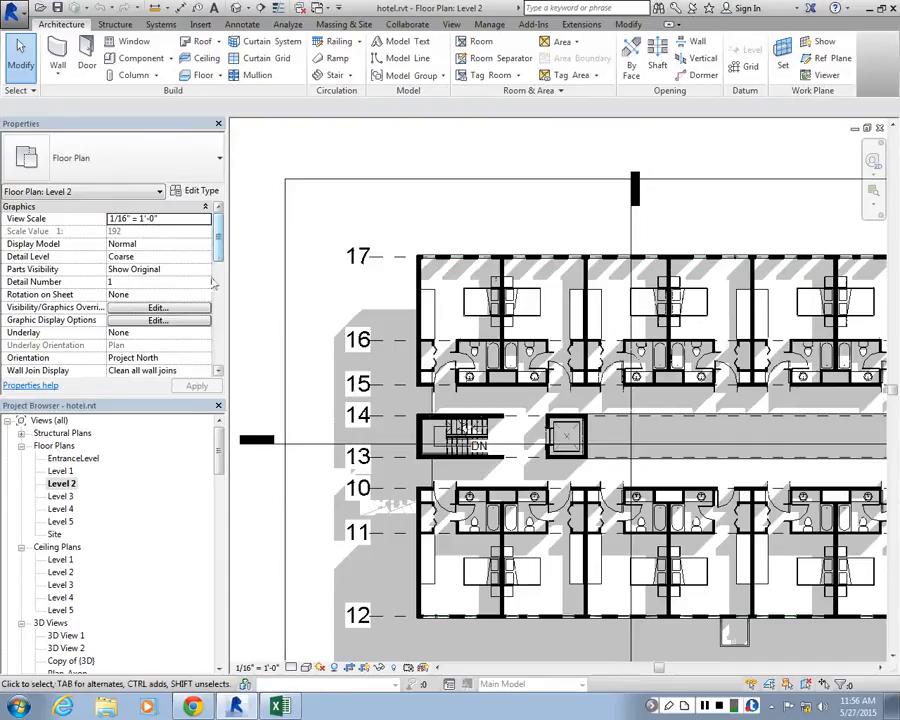
pyautogui.click(135, 321)
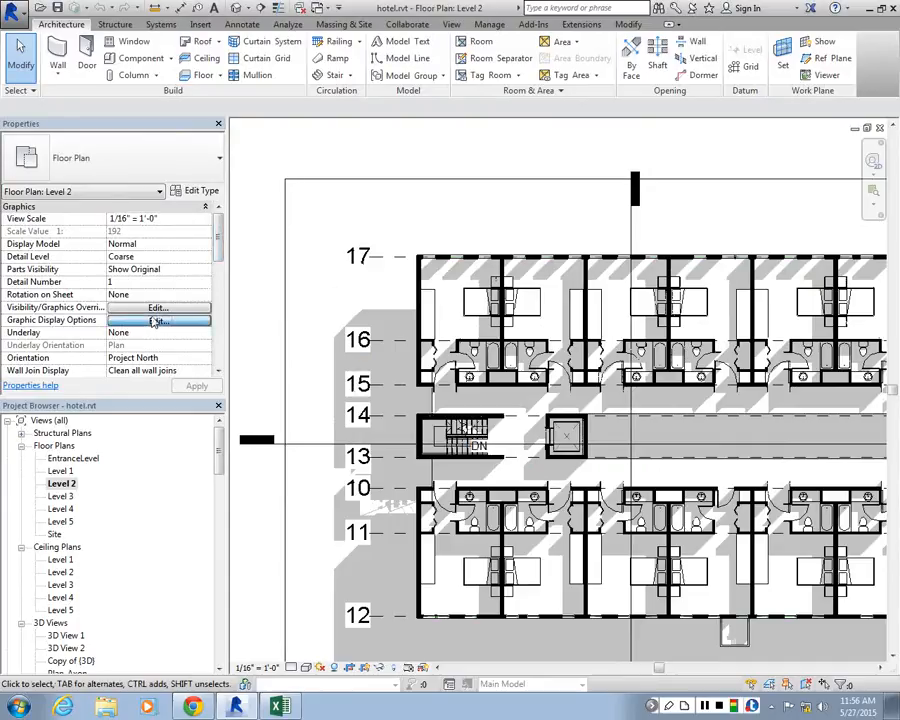
pyautogui.click(22, 263)
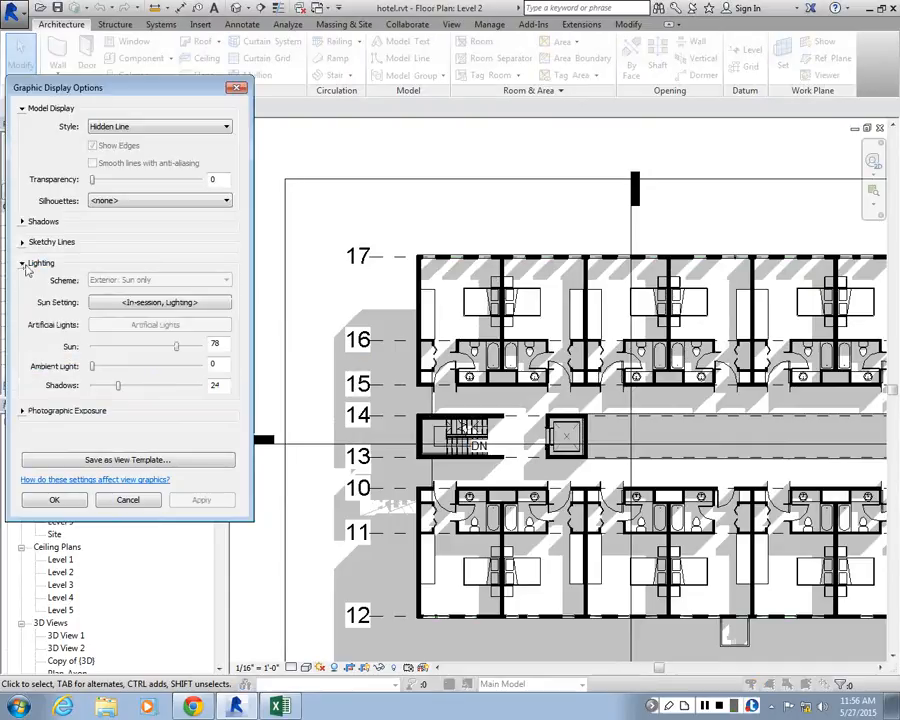
pyautogui.click(178, 302)
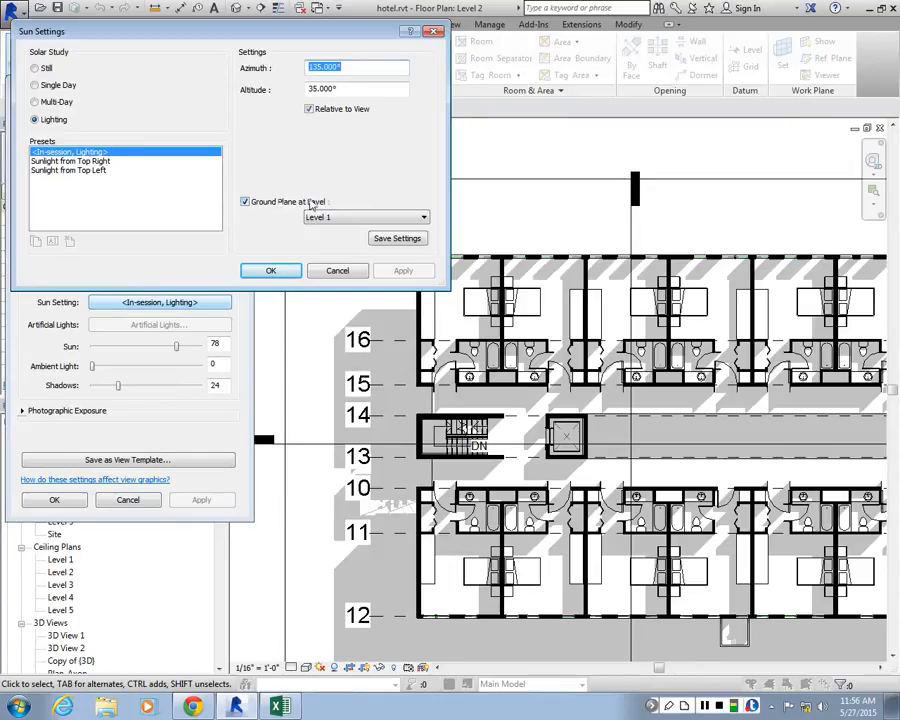
pyautogui.click(423, 217)
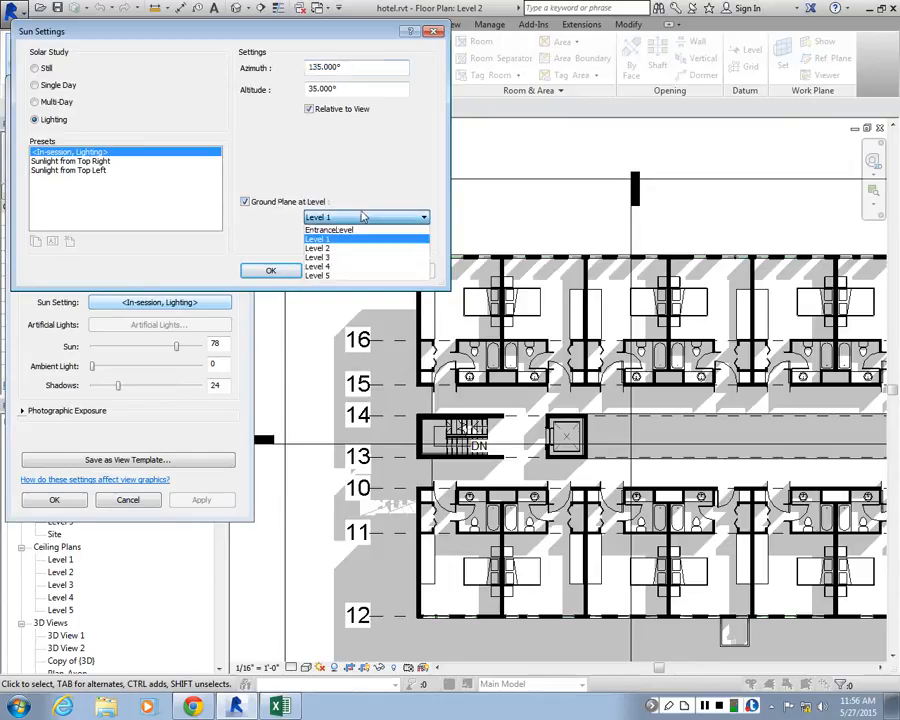
pyautogui.click(317, 248)
pyautogui.click(403, 271)
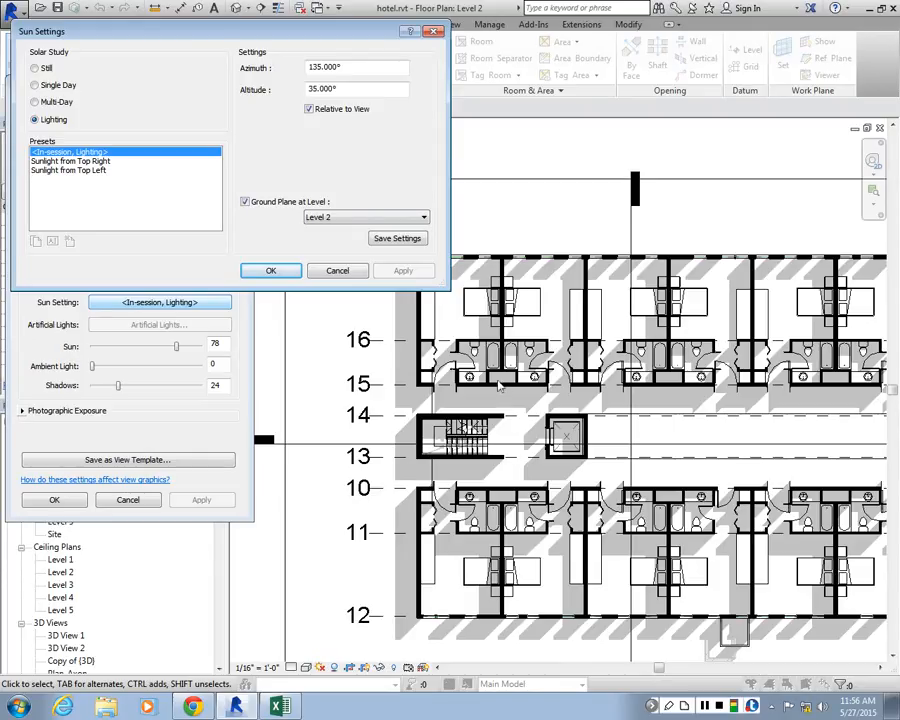
# Try the Sunlight from Top Right and Sunlight from Top Left presets on the plan's shadows
pyautogui.click(150, 160)
pyautogui.click(400, 270)
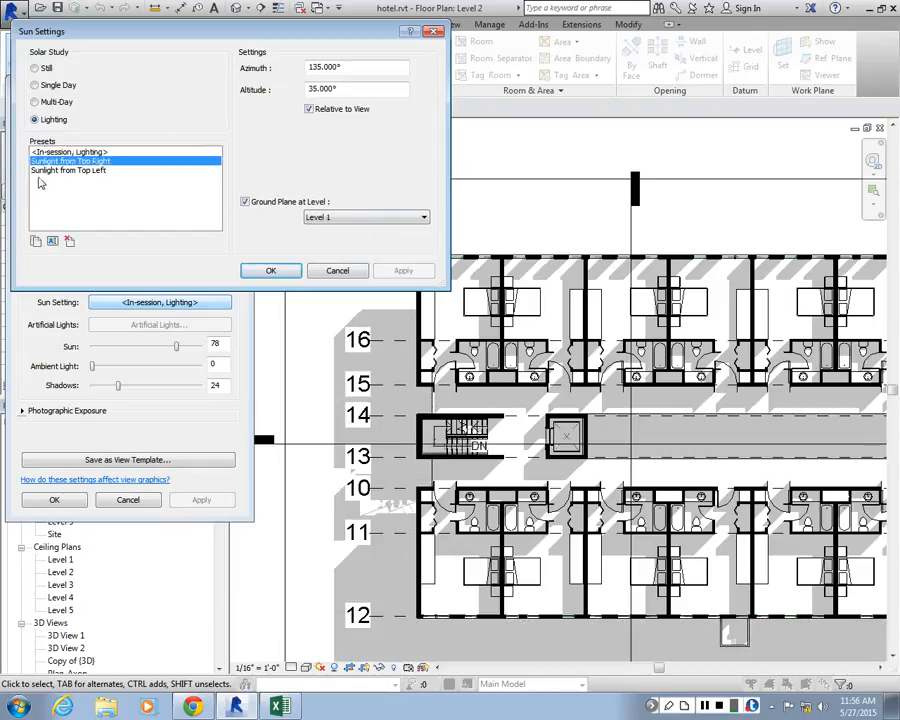
pyautogui.click(70, 170)
pyautogui.click(388, 273)
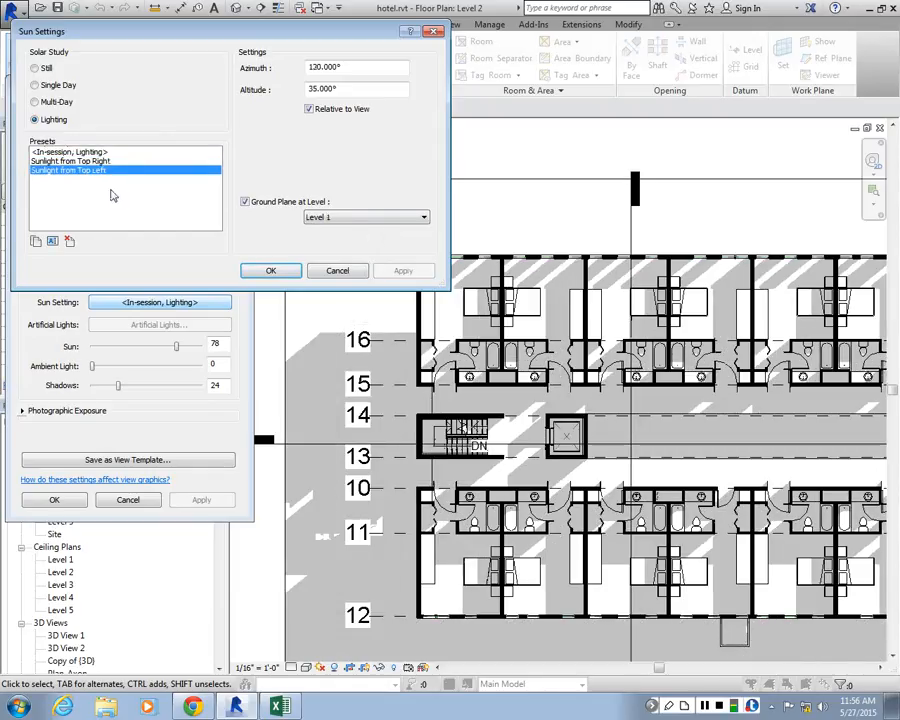
# Apply the Sunlight from Top Right preset with the ground plane turned off, and accept the graphic display options
pyautogui.click(70, 160)
pyautogui.click(403, 272)
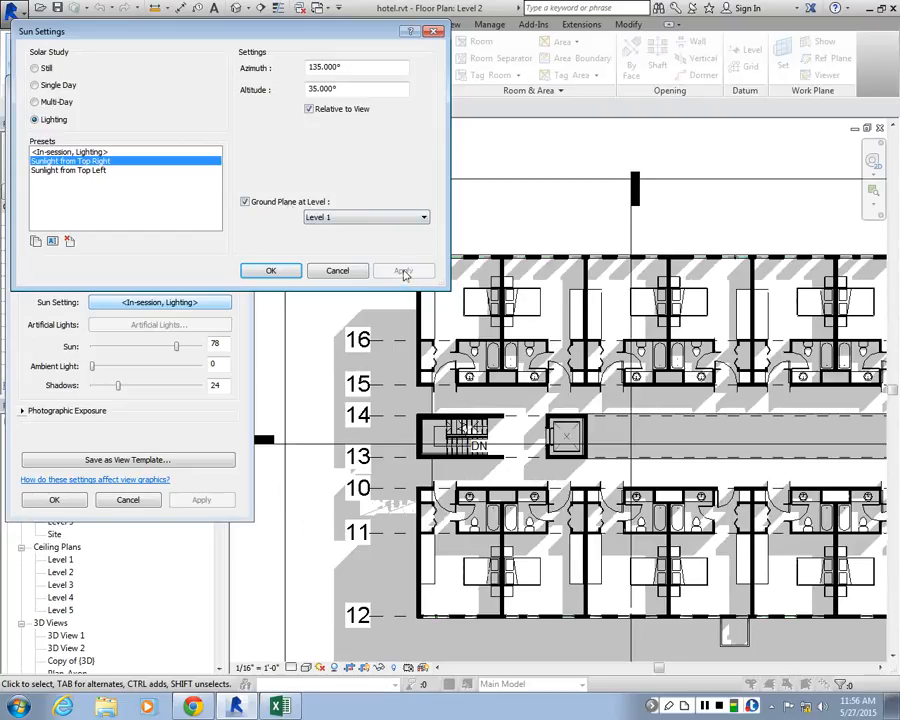
pyautogui.click(245, 201)
pyautogui.click(400, 272)
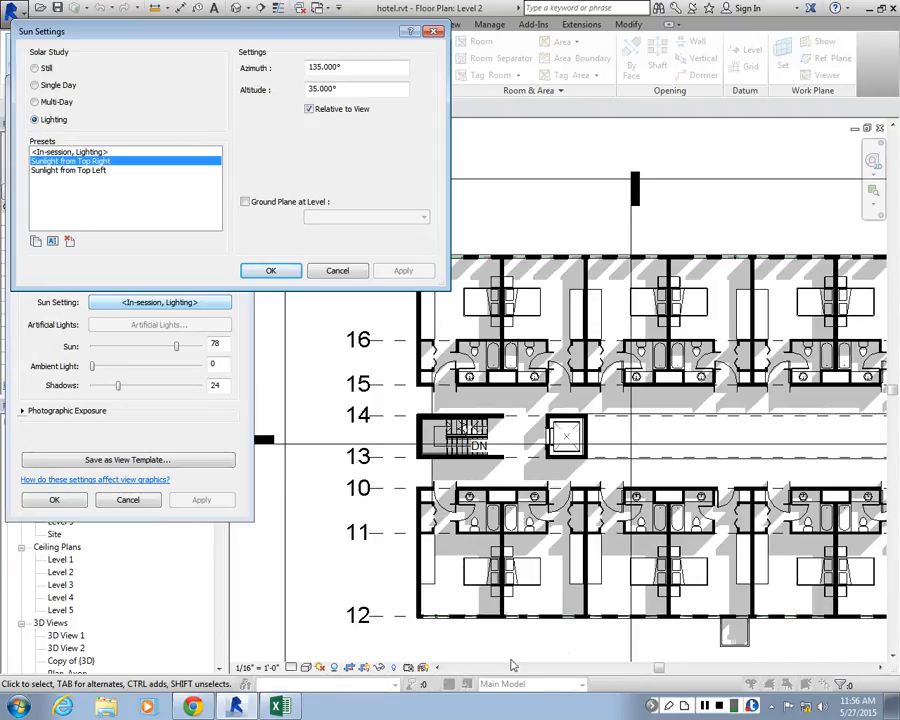
pyautogui.click(271, 271)
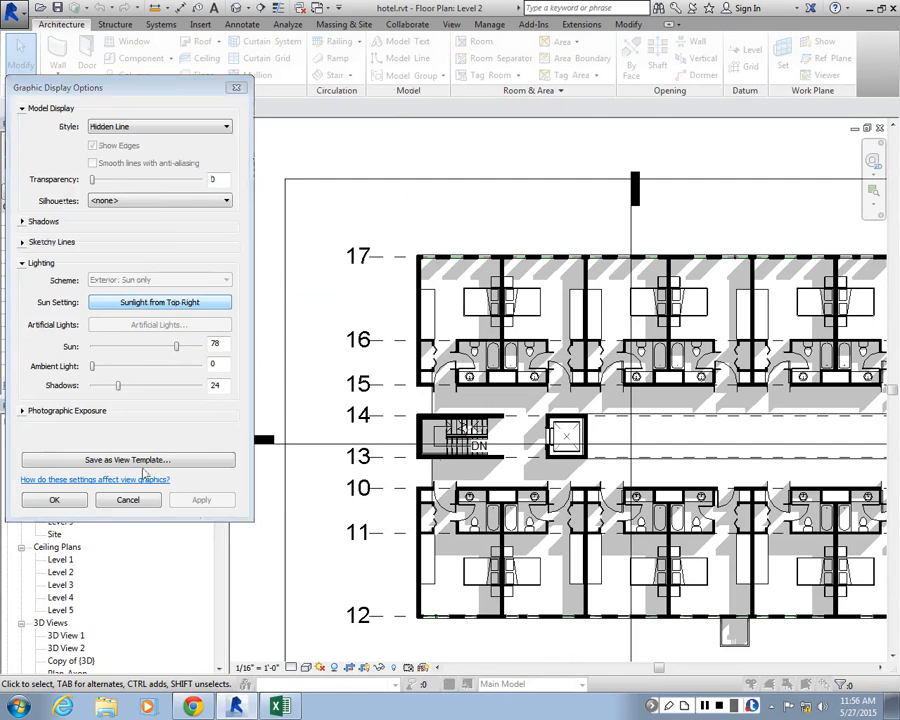
pyautogui.click(54, 499)
# Reopen the Level 2 plan's sun settings and choose the <In-session, Lighting> preset
pyautogui.scroll(-5, 473, 360)
pyautogui.scroll(2, 802, 338)
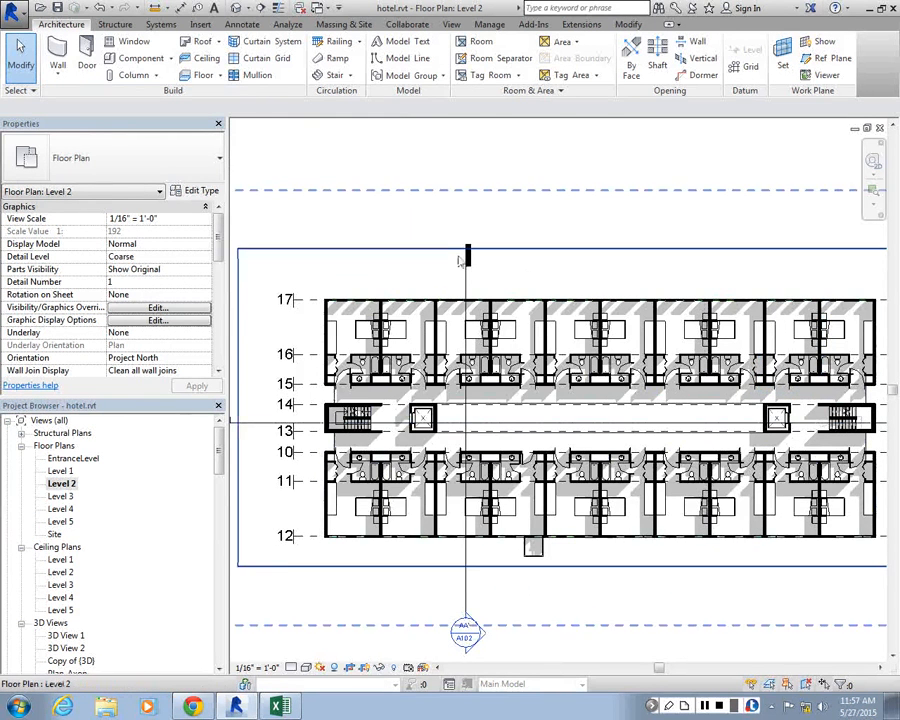
pyautogui.scroll(1, 565, 364)
pyautogui.click(157, 320)
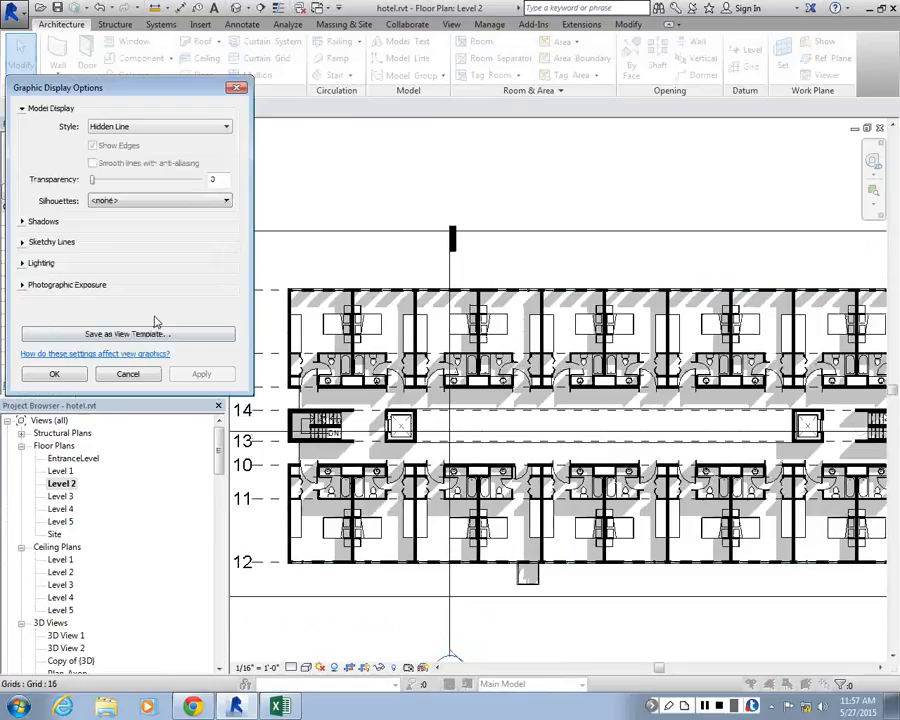
pyautogui.click(21, 263)
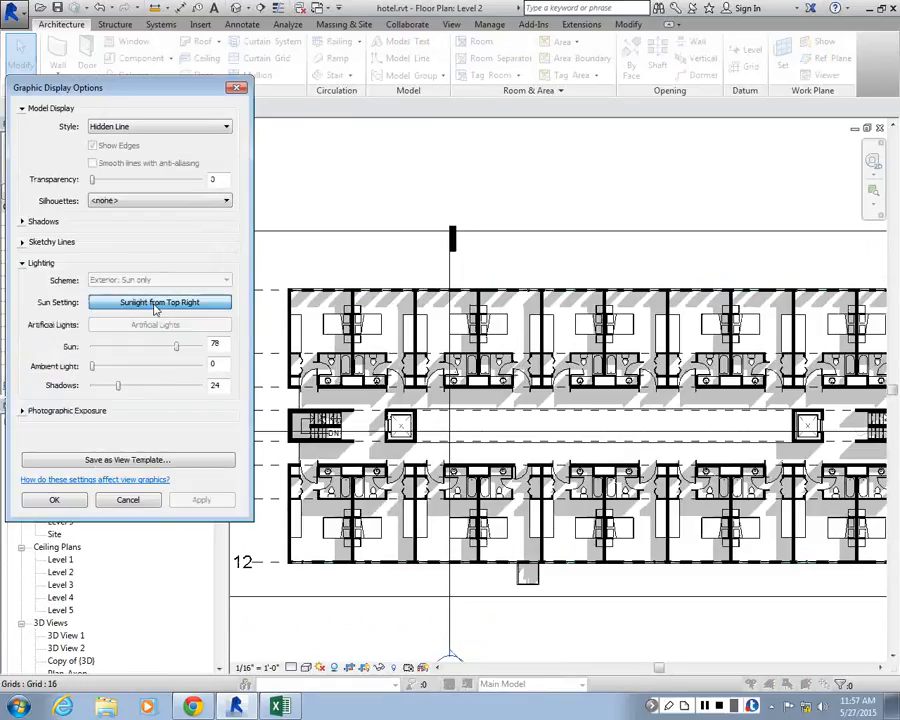
pyautogui.click(155, 308)
pyautogui.click(102, 153)
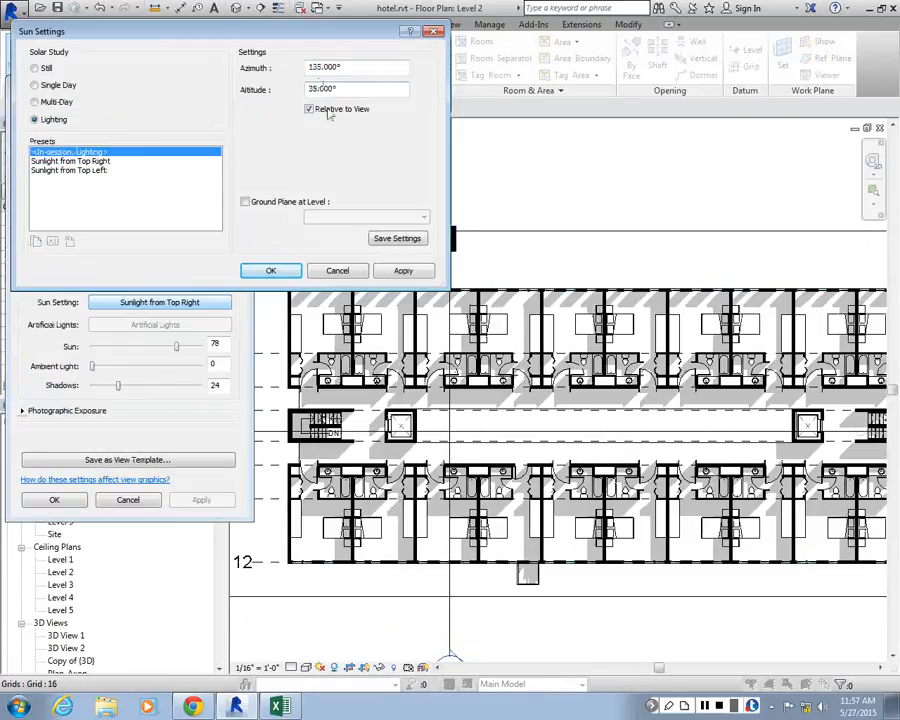
# Set the sun's azimuth to 60° and apply it to the plan
pyautogui.click(346, 68)
pyautogui.moveTo(346, 68); pyautogui.dragTo(281, 62)
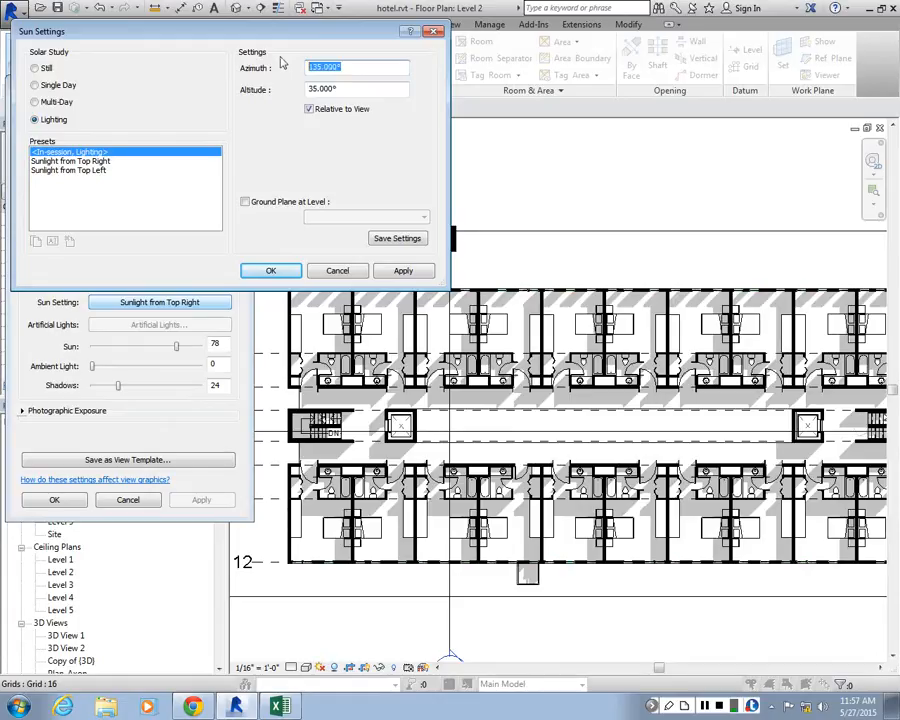
pyautogui.write('90')
pyautogui.write('6')
pyautogui.write('0')
pyautogui.click(393, 275)
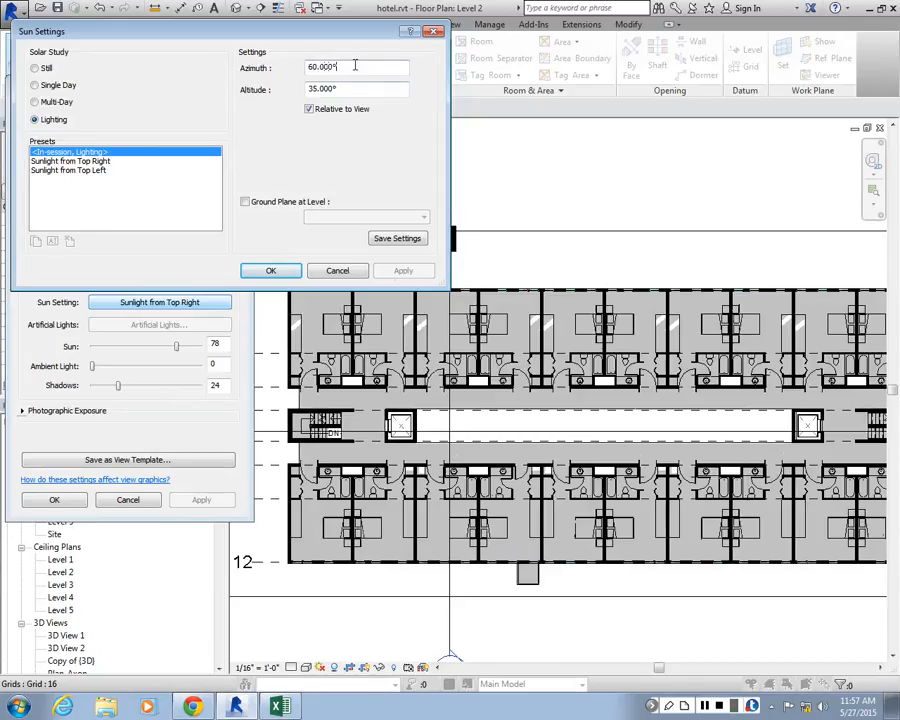
# Try a sun azimuth of 150° and an altitude of 60° on the plan's shadows
pyautogui.moveTo(354, 65); pyautogui.dragTo(212, 67)
pyautogui.write('150')
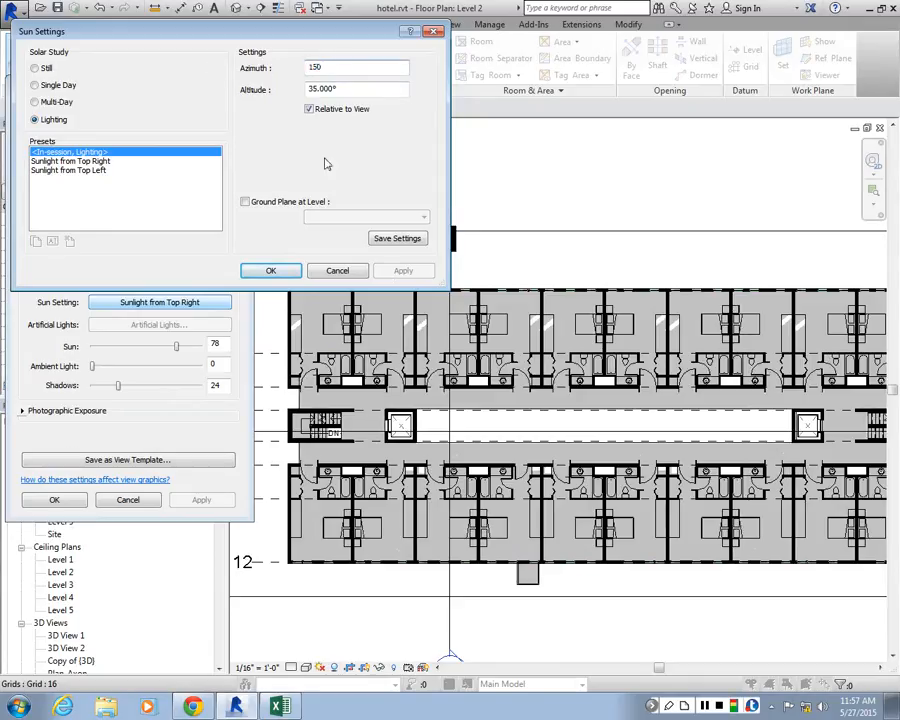
pyautogui.click(355, 90)
pyautogui.moveTo(356, 90); pyautogui.dragTo(240, 91)
pyautogui.write('60')
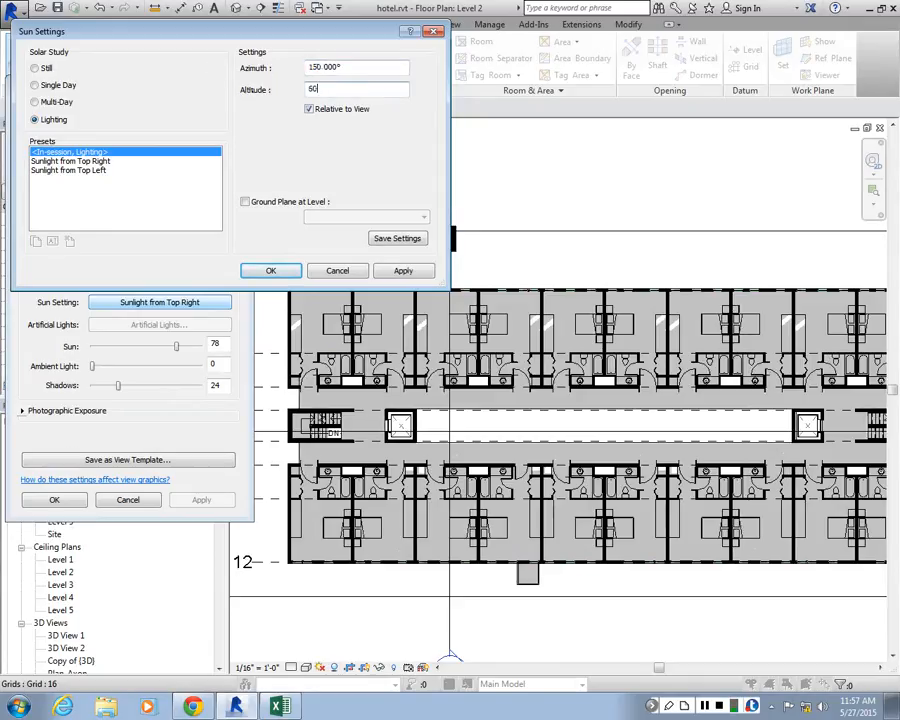
pyautogui.click(395, 271)
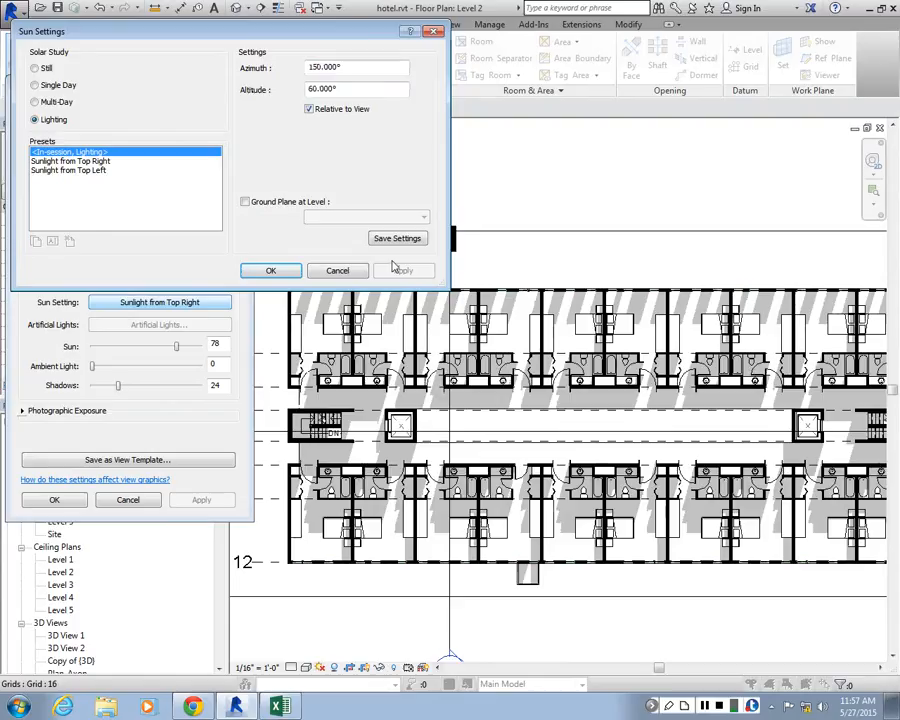
# Set the sun's azimuth to 135° and altitude to 45°, apply them to the plan and accept the sun settings
pyautogui.moveTo(357, 68); pyautogui.dragTo(248, 56)
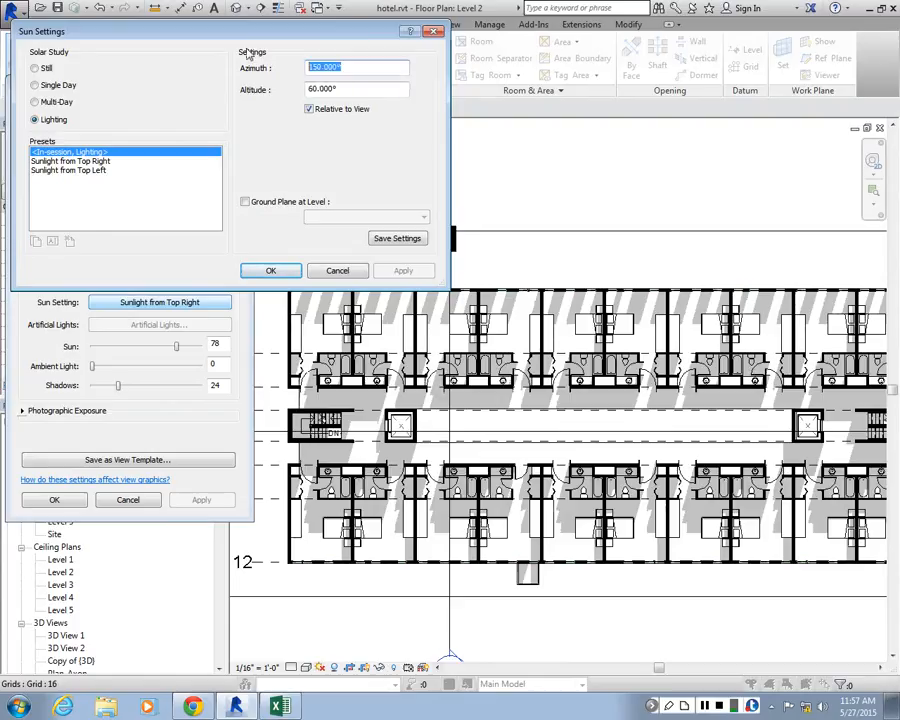
pyautogui.write('135')
pyautogui.moveTo(350, 88); pyautogui.dragTo(248, 95)
pyautogui.write('45')
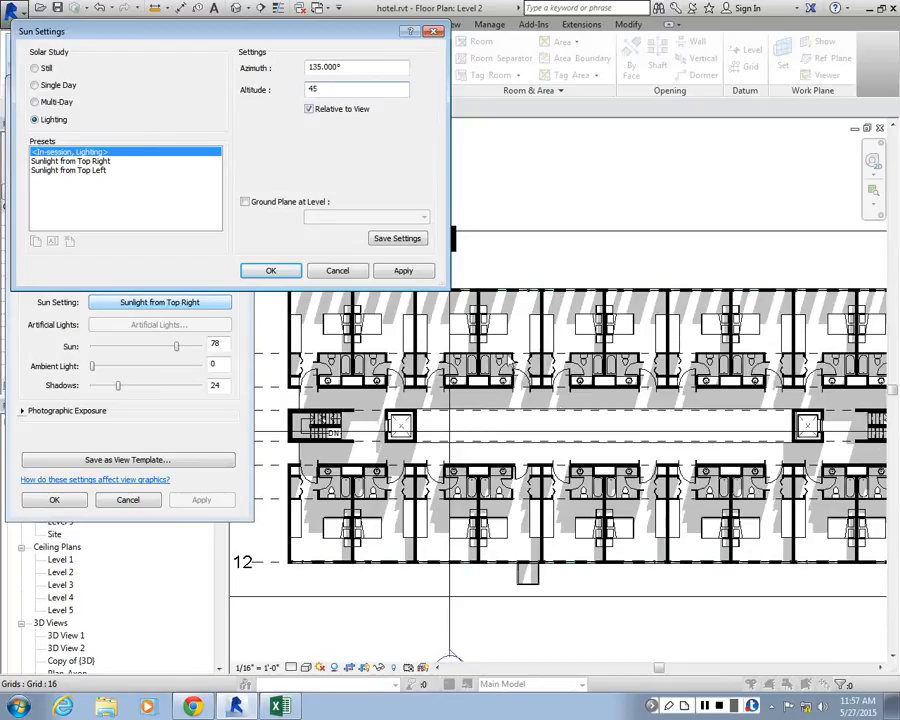
pyautogui.click(408, 272)
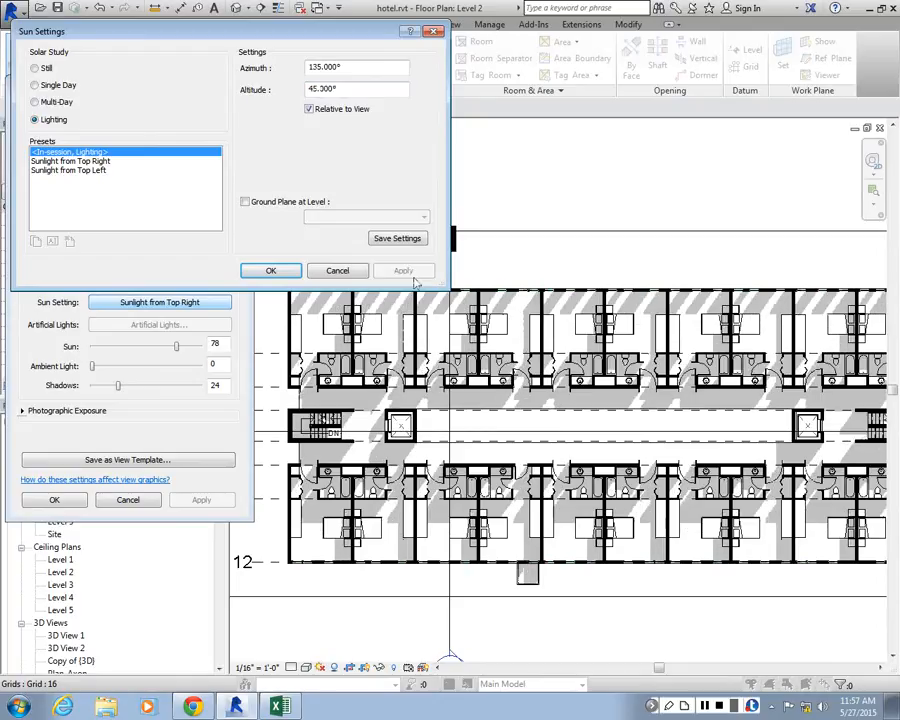
pyautogui.click(290, 270)
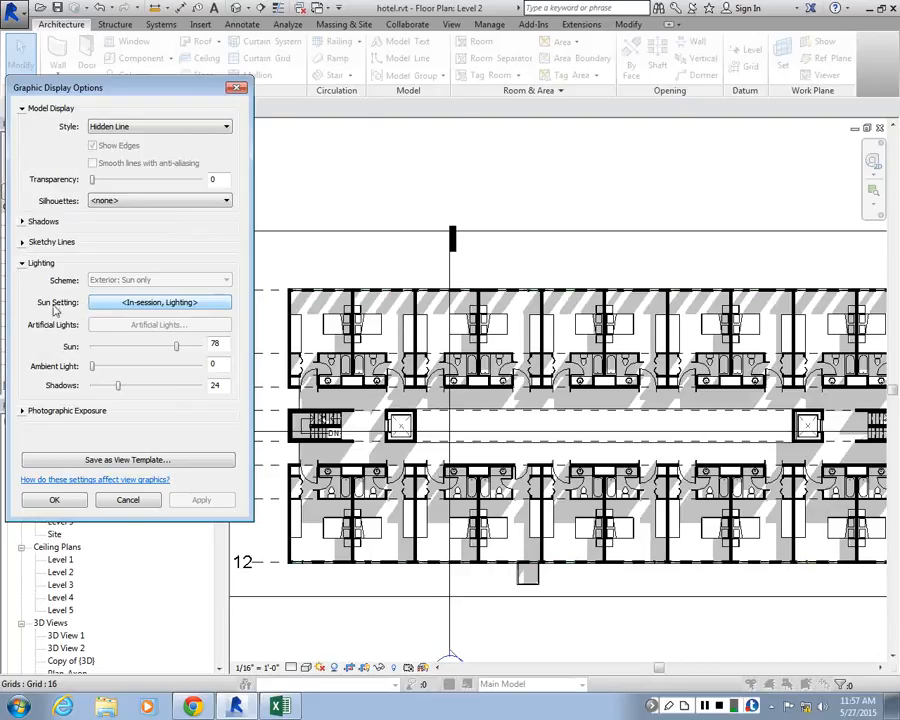
# Recheck the Level 2 plan's sun settings without changing them, and accept the graphic display options
pyautogui.click(155, 302)
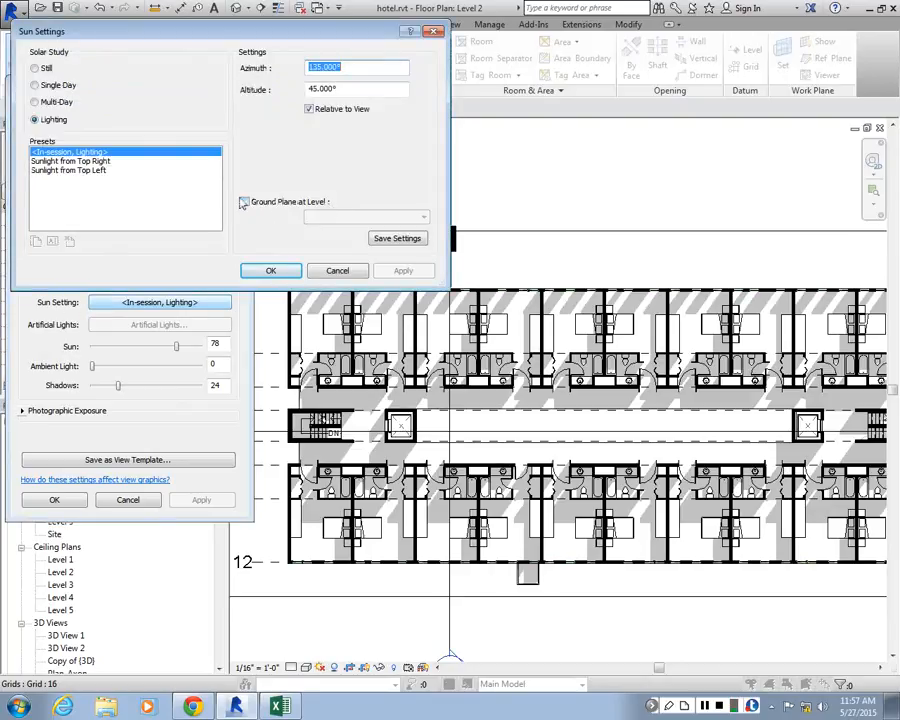
pyautogui.click(337, 273)
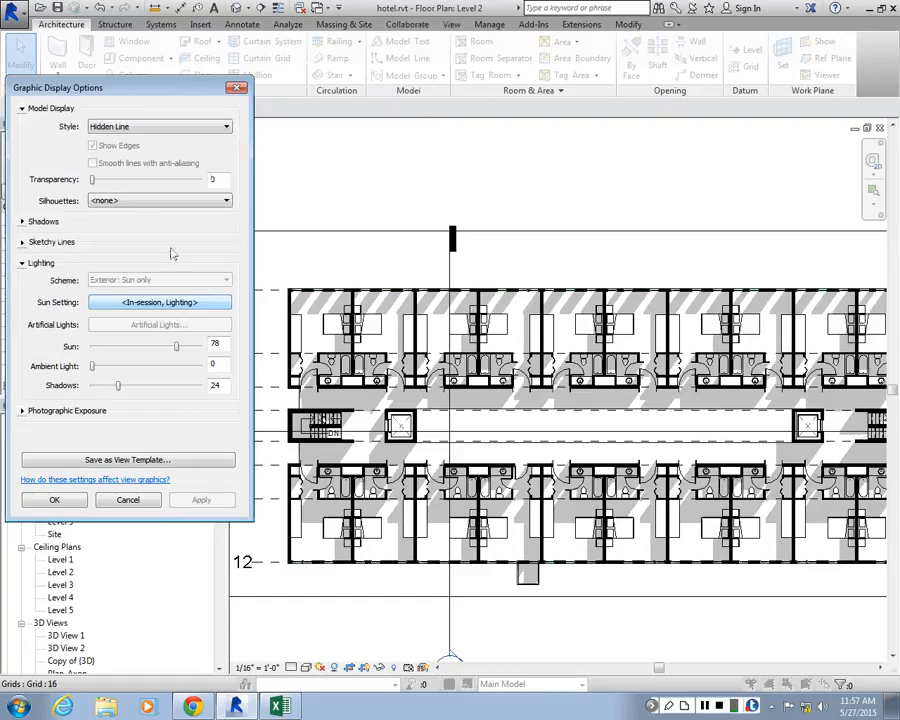
pyautogui.click(64, 499)
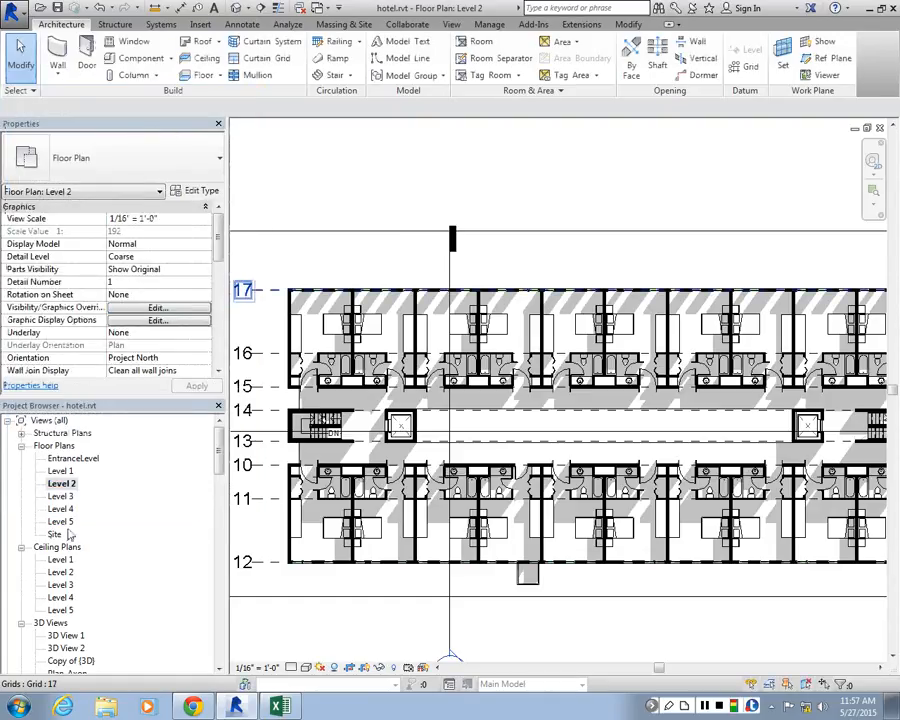
# Open the Level 1 floor plan's sun settings and apply them with the ground plane turned off
pyautogui.doubleClick(66, 472)
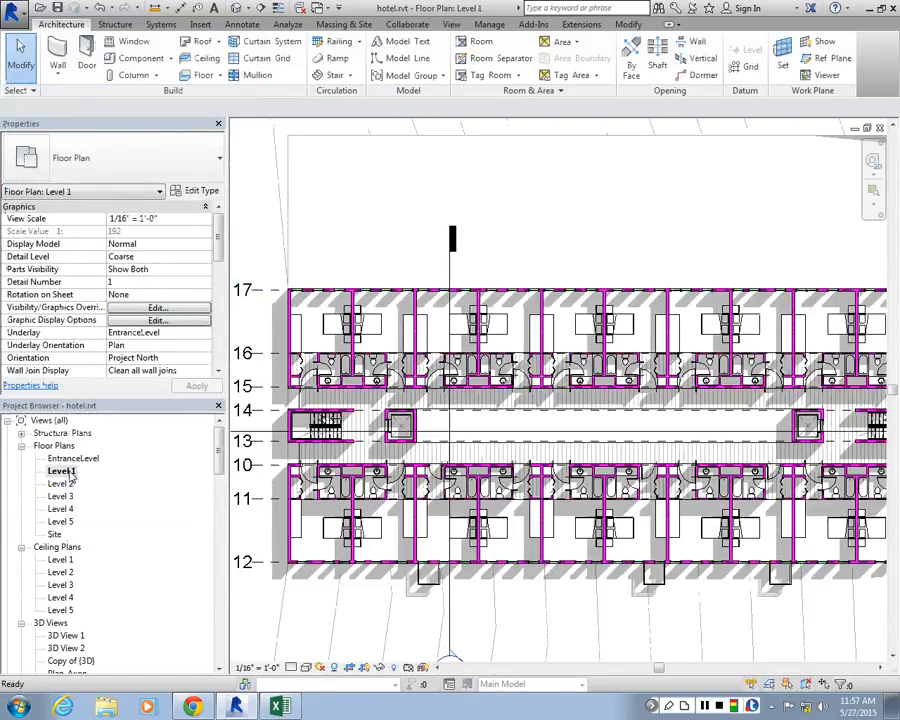
pyautogui.click(145, 322)
pyautogui.click(21, 263)
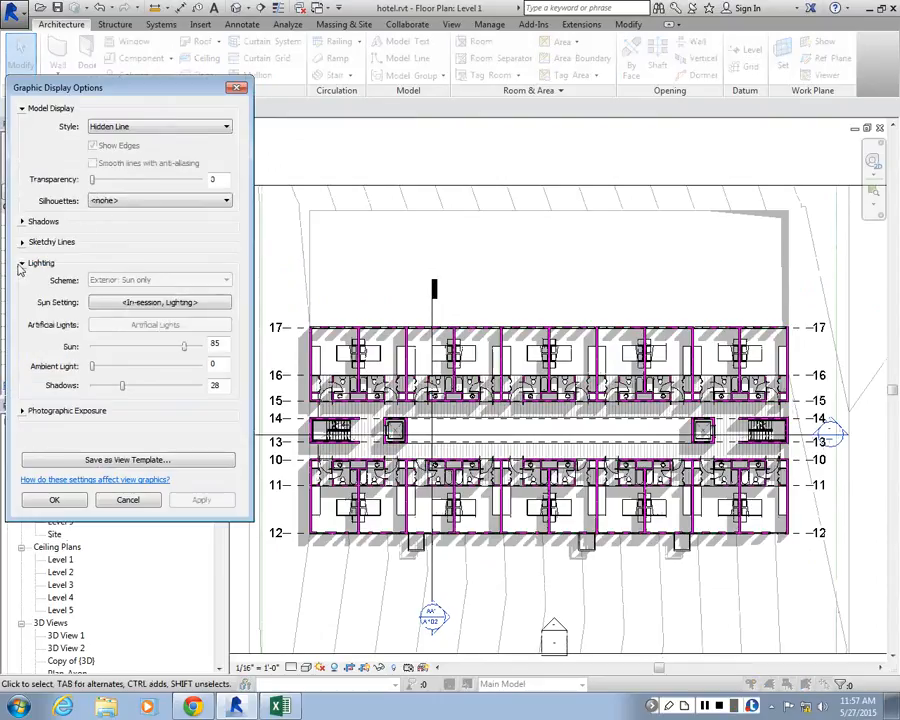
pyautogui.click(160, 302)
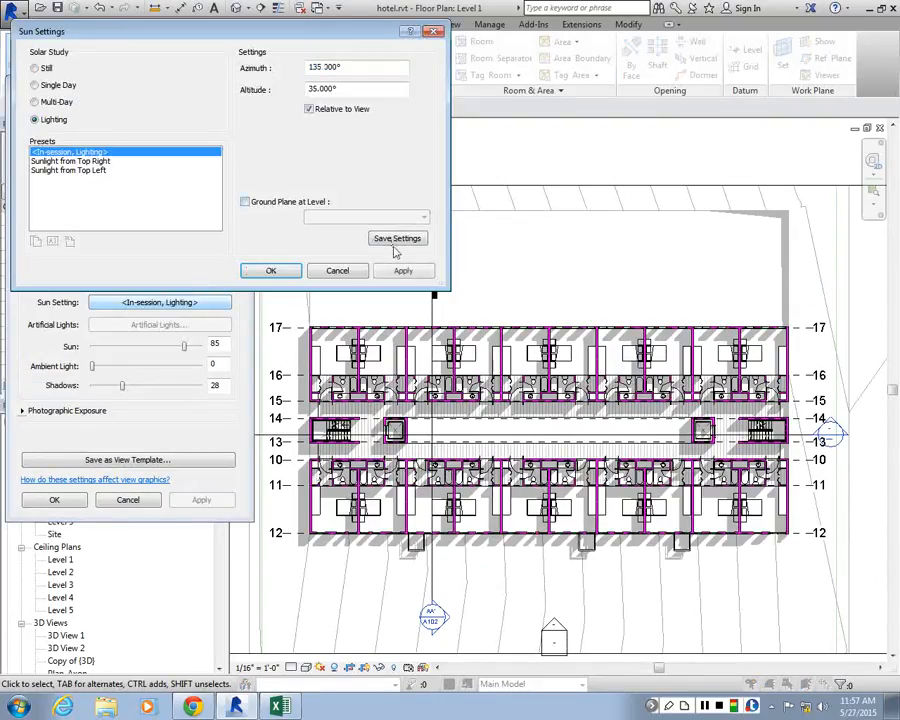
pyautogui.click(392, 270)
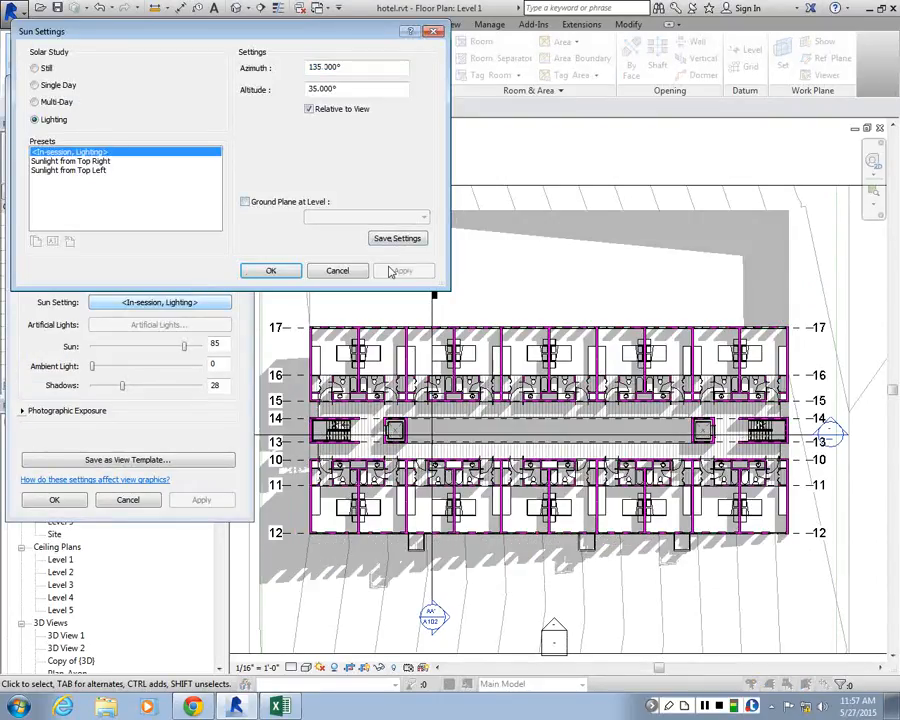
# Turn on the sun's ground plane at Level 1, apply it, and accept the sun settings and graphic display options
pyautogui.click(256, 206)
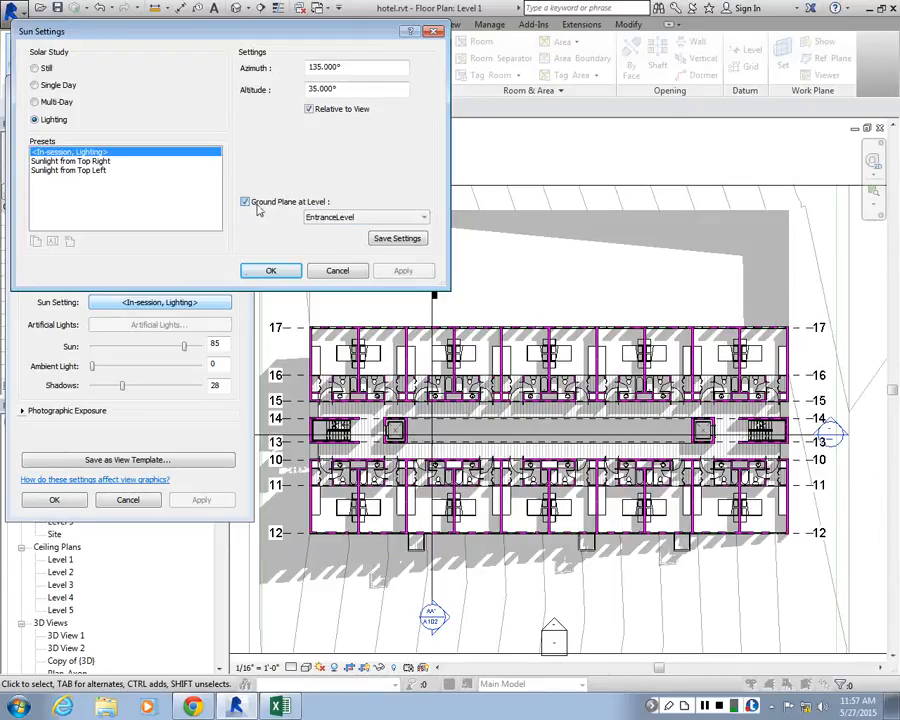
pyautogui.click(330, 217)
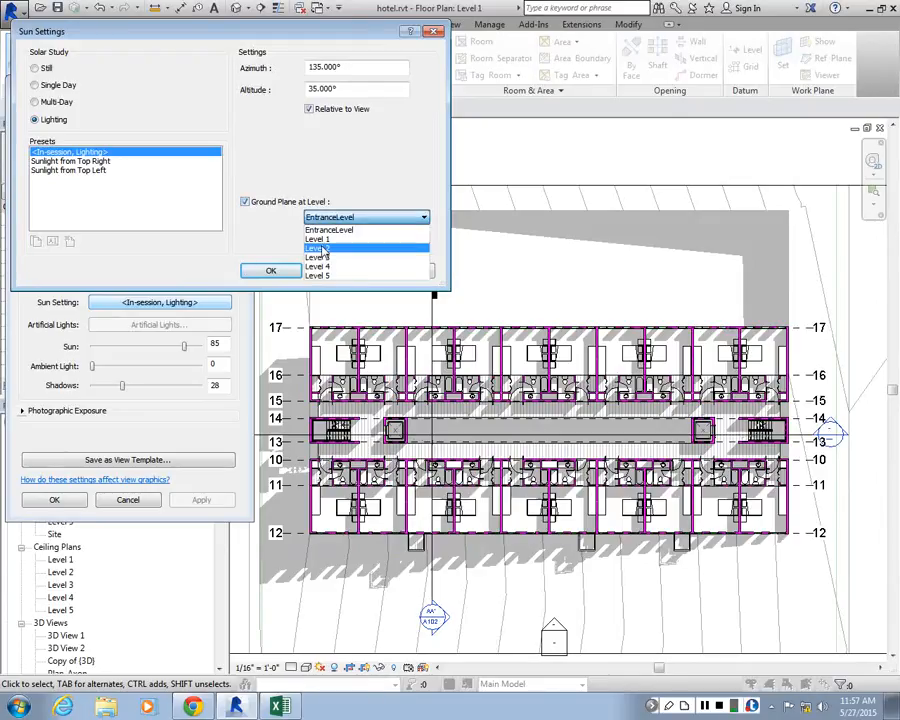
pyautogui.click(317, 239)
pyautogui.click(396, 270)
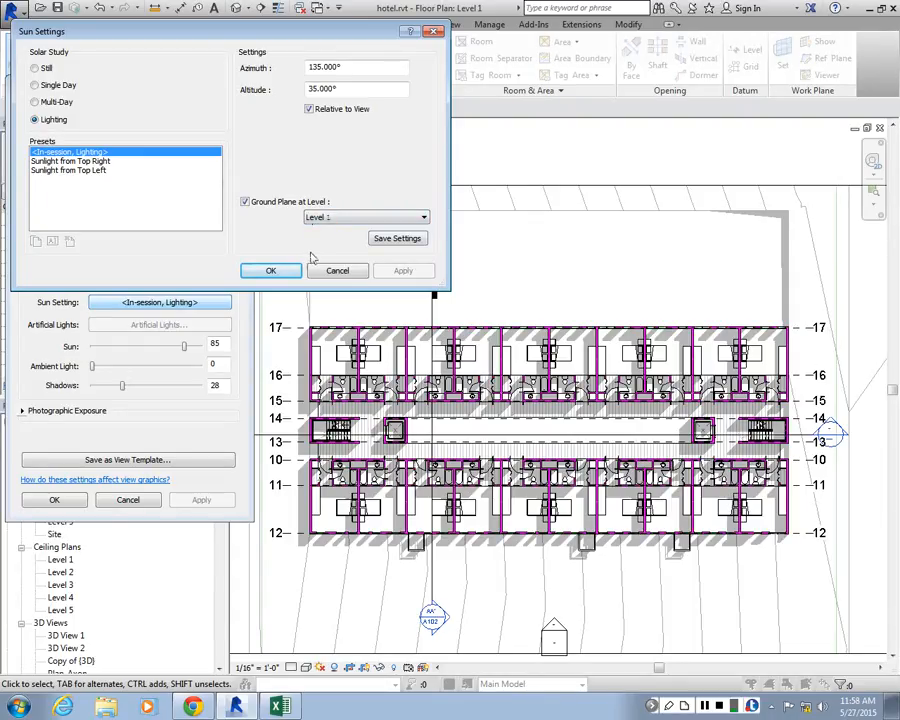
pyautogui.click(243, 276)
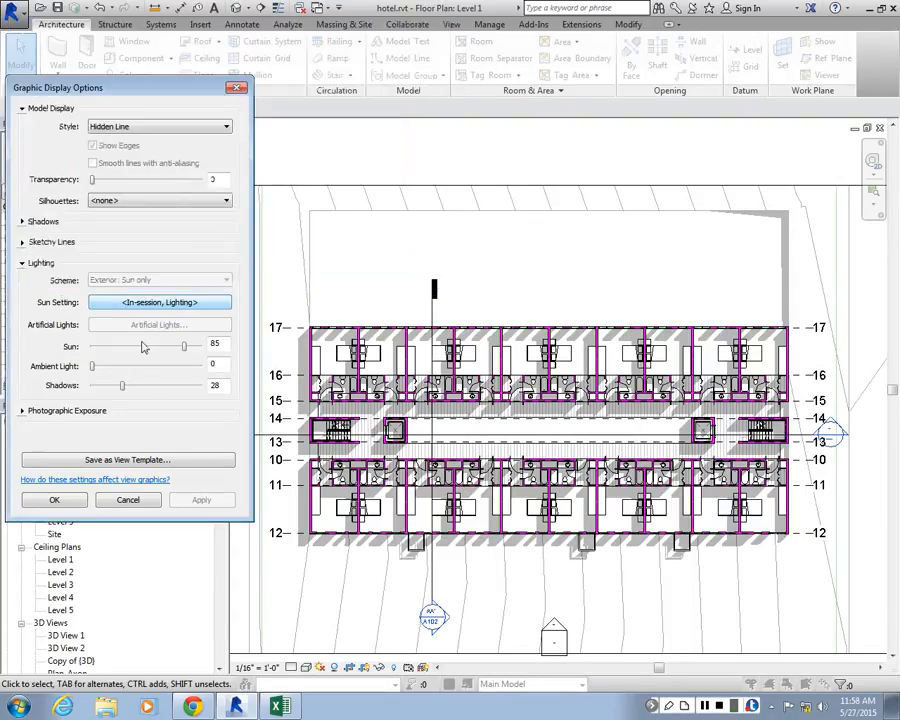
pyautogui.click(54, 500)
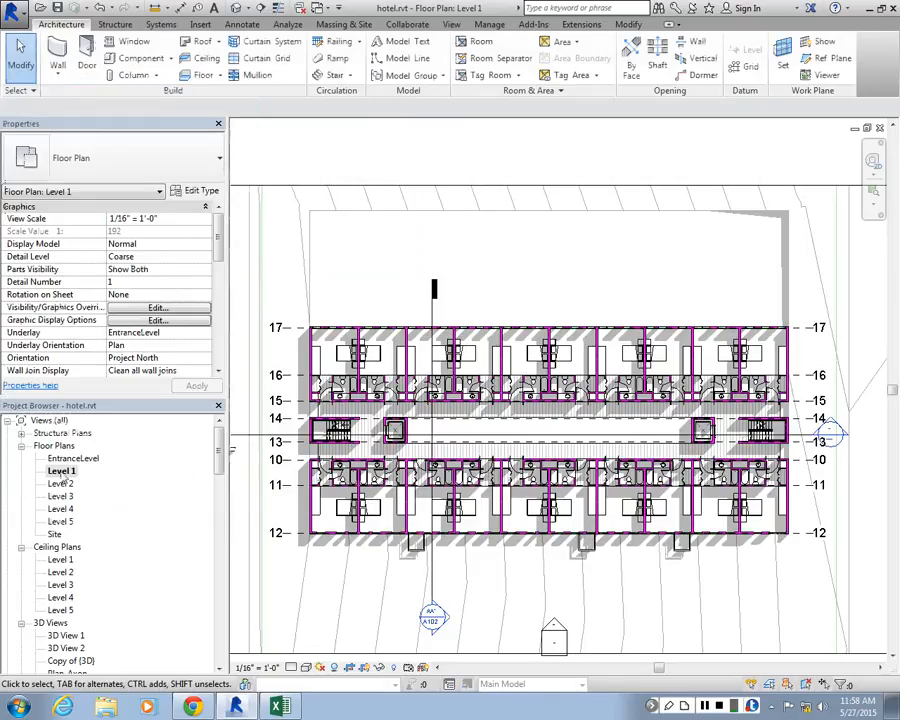
# View the EntranceLevel, Level 4 and Level 3 floor plans in turn, and open the South building elevation
pyautogui.doubleClick(72, 458)
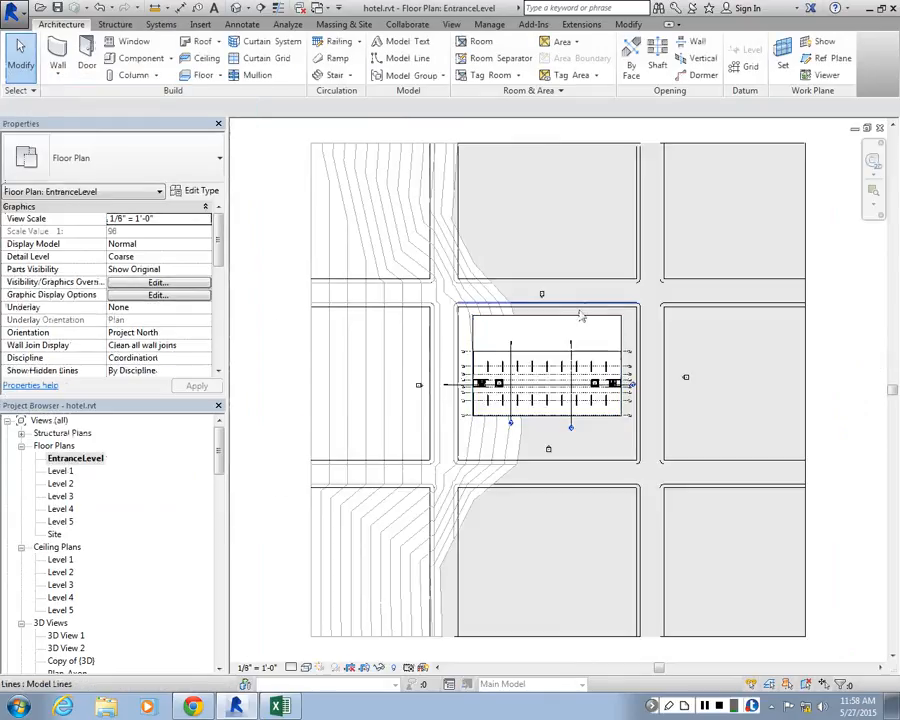
pyautogui.doubleClick(61, 508)
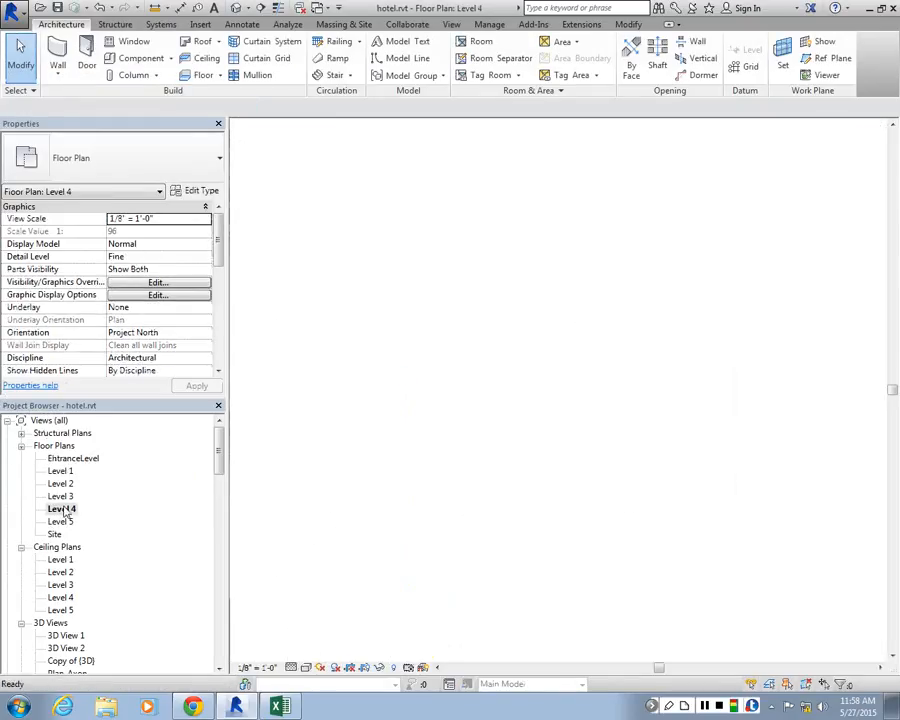
pyautogui.doubleClick(61, 496)
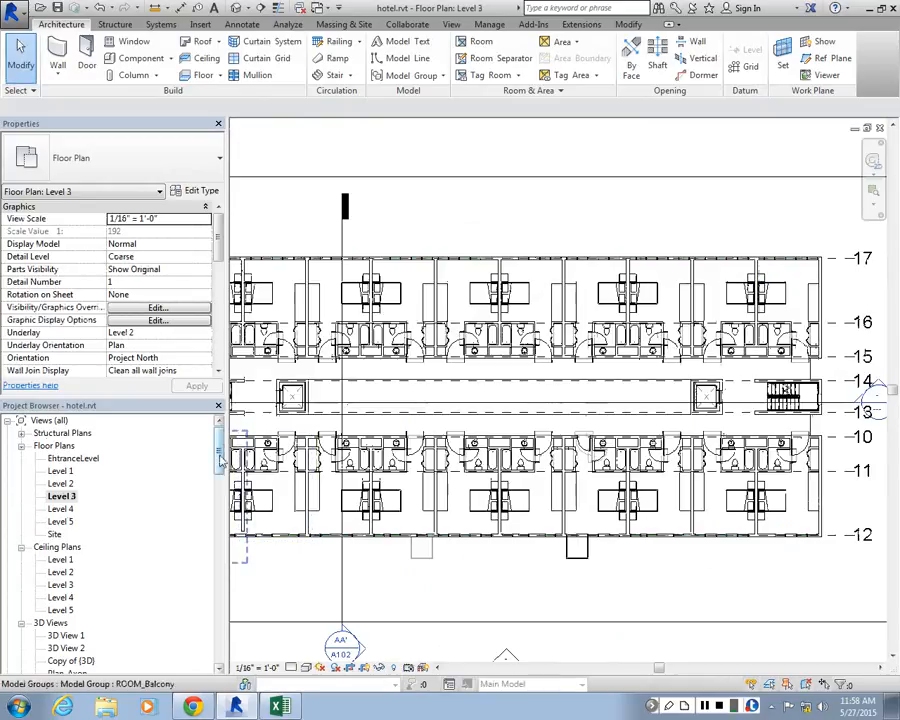
pyautogui.scroll(-5, 100, 540)
pyautogui.doubleClick(58, 547)
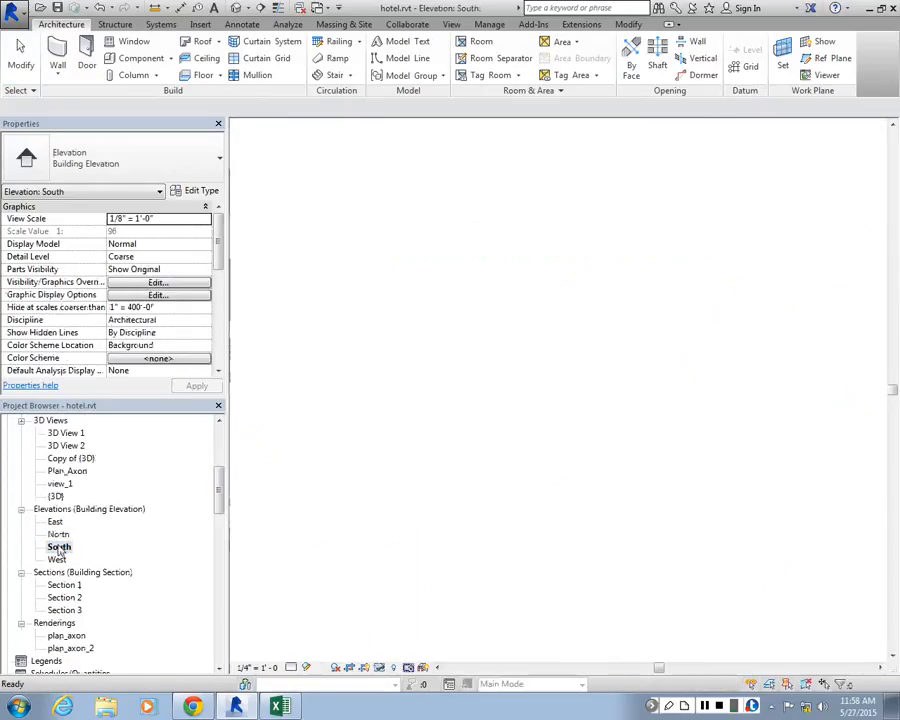